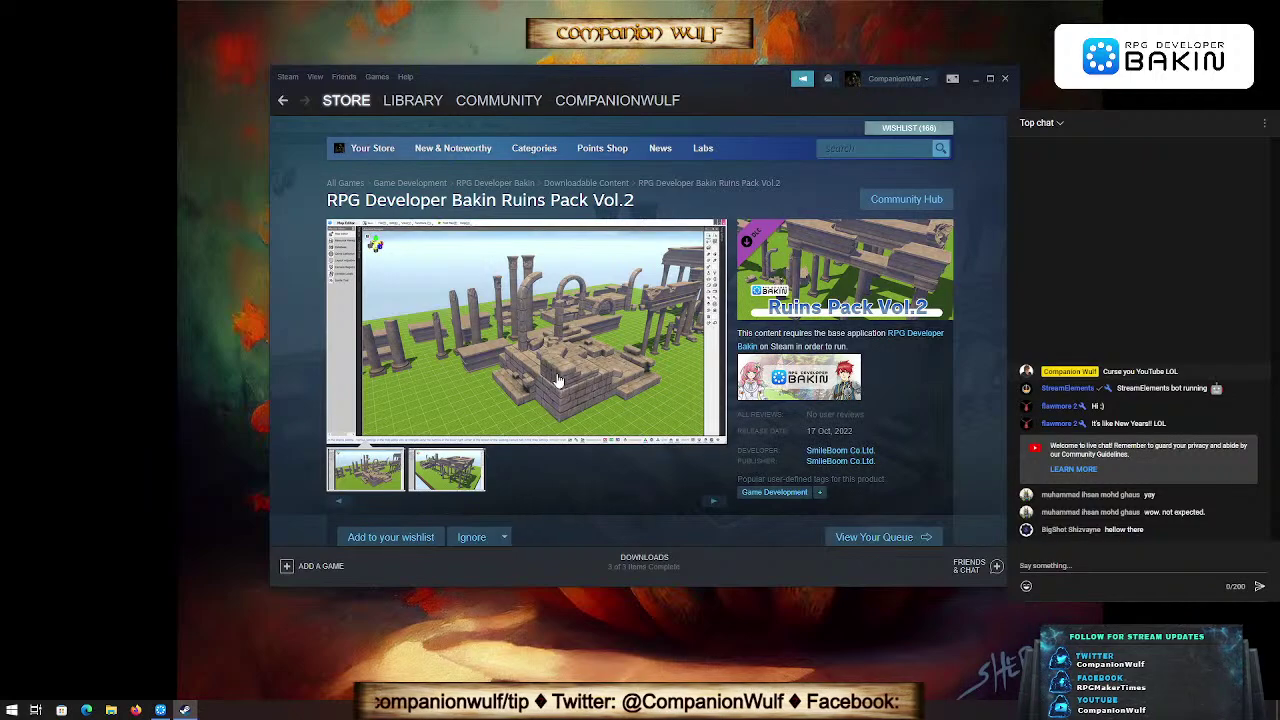
Step: View the second Ruins Pack Vol.2 screenshot enlarged, and read the pack's content description and system requirements
{"action": "left_click", "coordinate": [455, 483]}
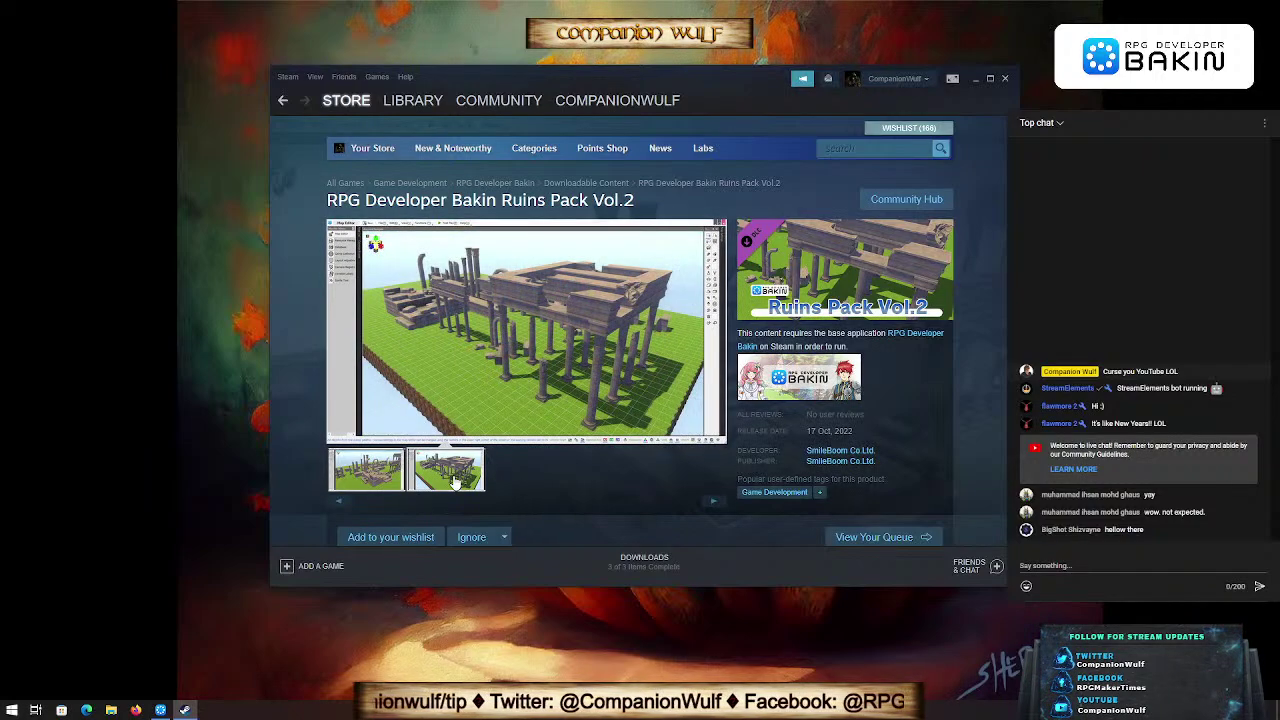
{"action": "left_click", "coordinate": [482, 392]}
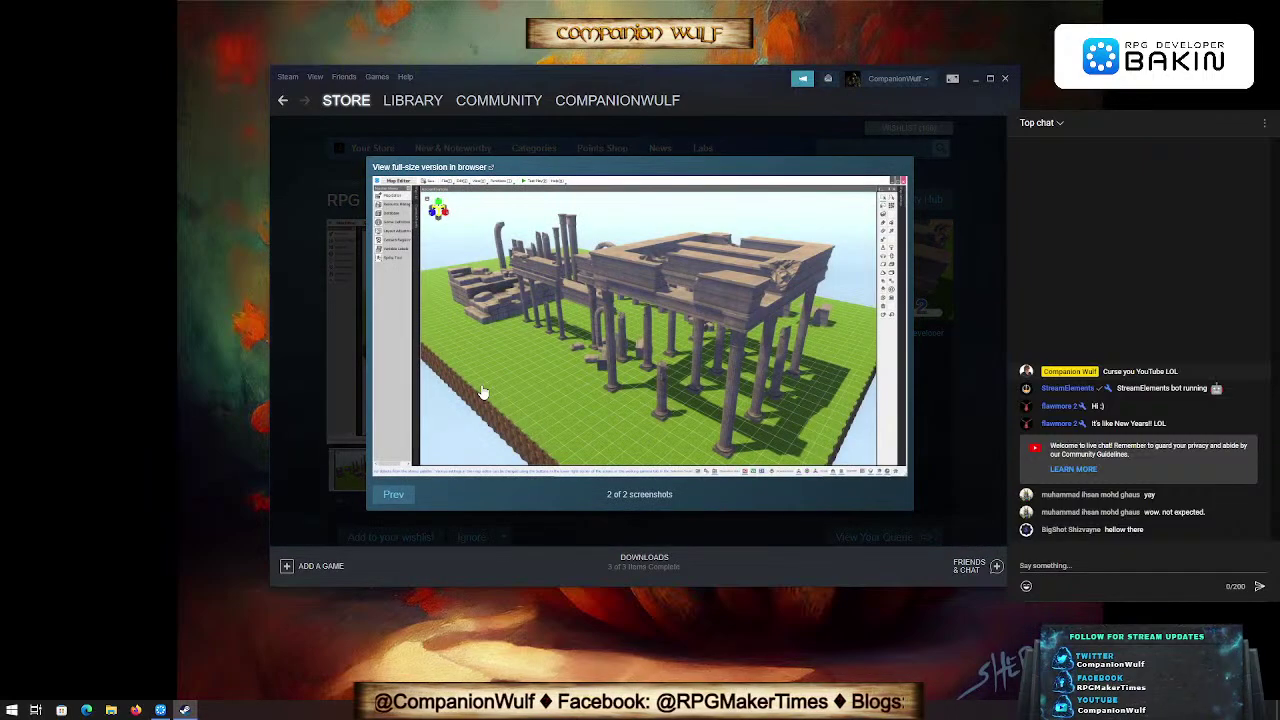
{"action": "left_click", "coordinate": [942, 422]}
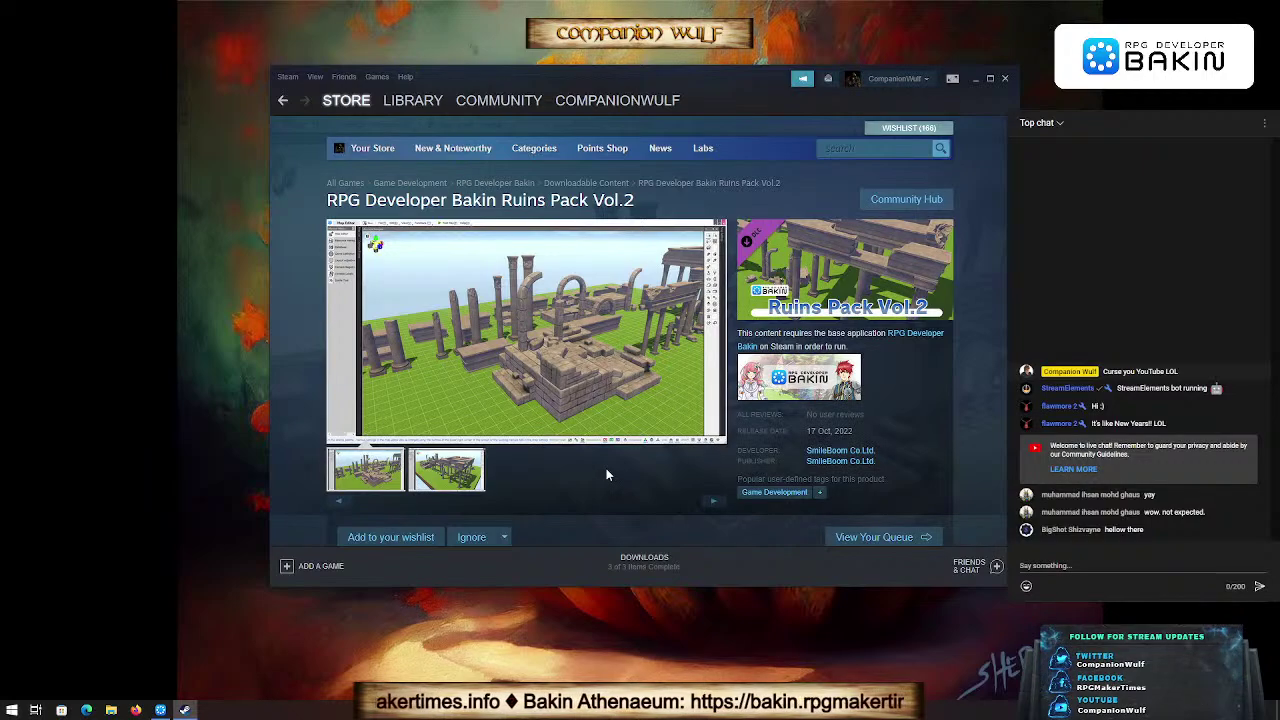
{"action": "scroll", "coordinate": [606, 470], "scroll_direction": "down", "scroll_amount": 5}
{"action": "scroll", "coordinate": [605, 475], "scroll_direction": "down", "scroll_amount": 3}
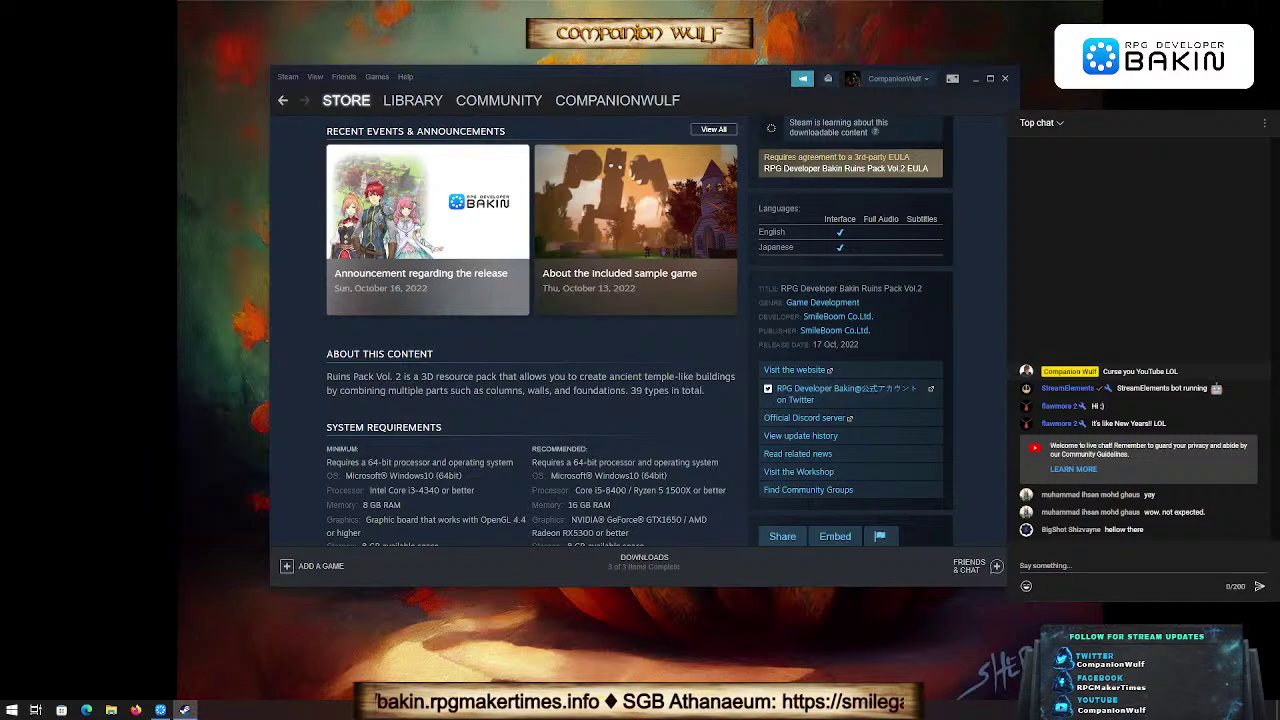
{"action": "scroll", "coordinate": [630, 464], "scroll_direction": "up", "scroll_amount": 8}
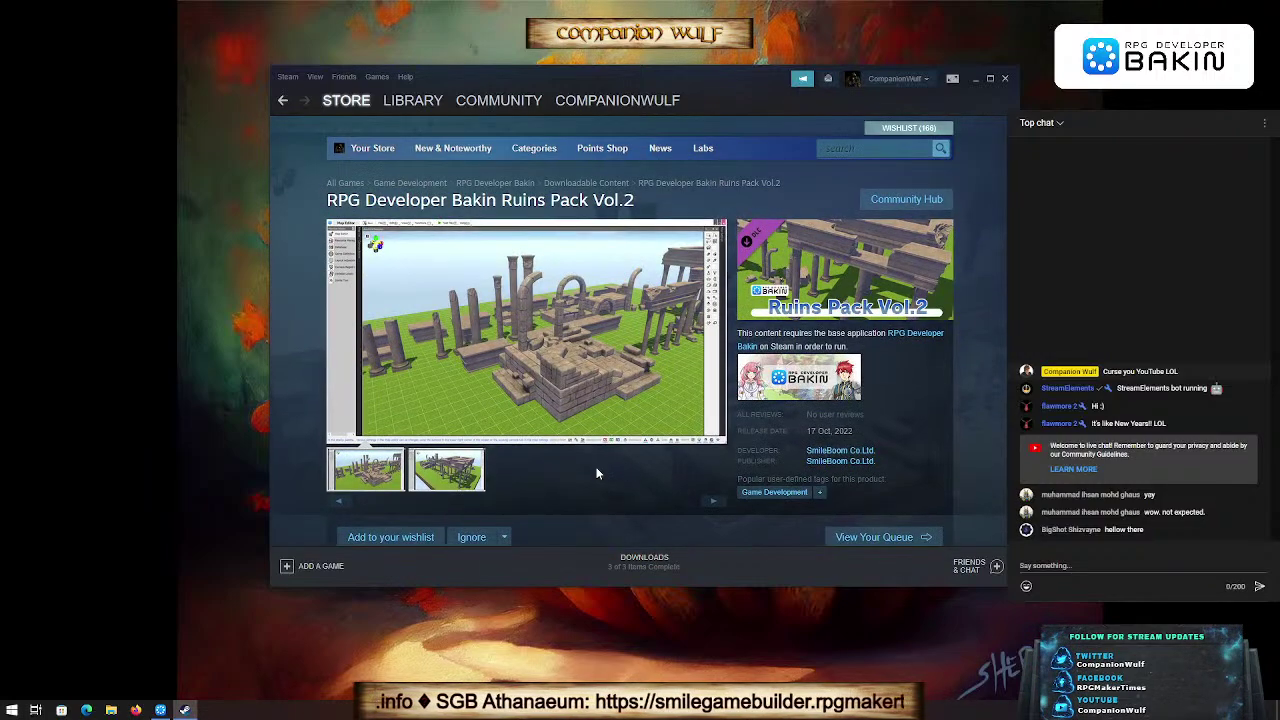
Step: Return to the RPG Developer Bakin page, expand its full downloadable content list and open Sound Pack Vol. 1
{"action": "key", "text": "alt+Left"}
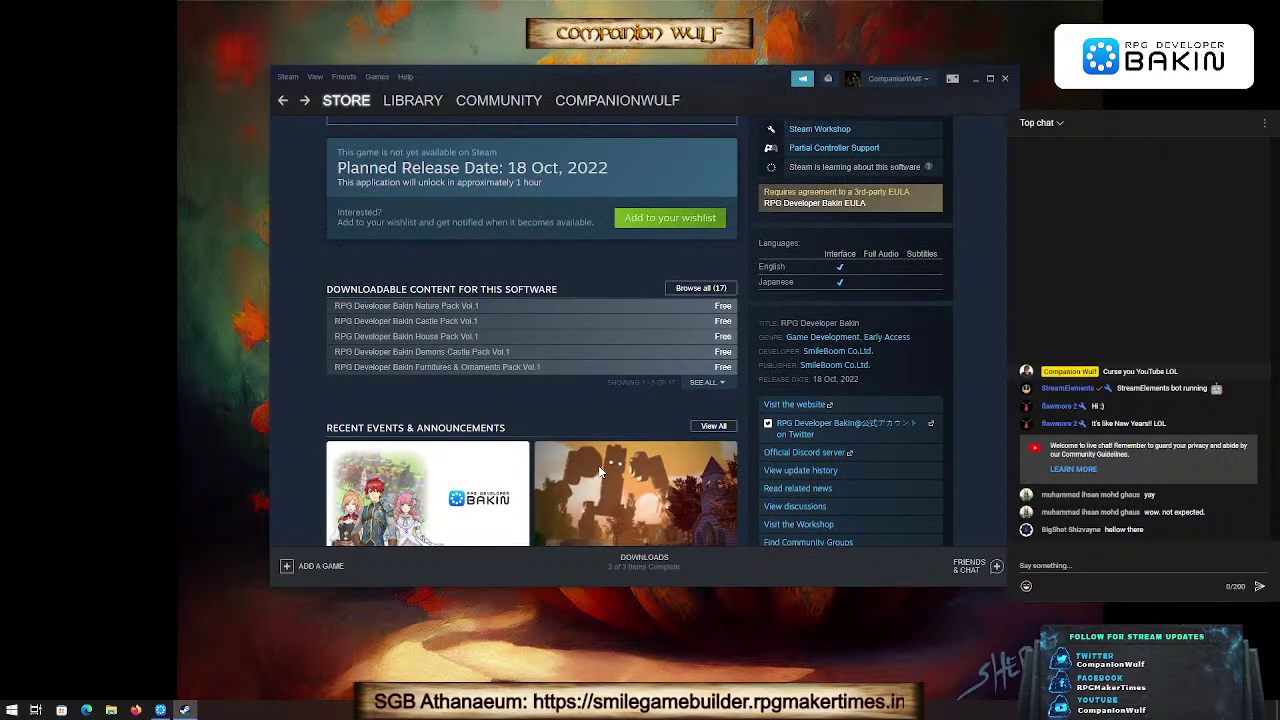
{"action": "left_click", "coordinate": [725, 384]}
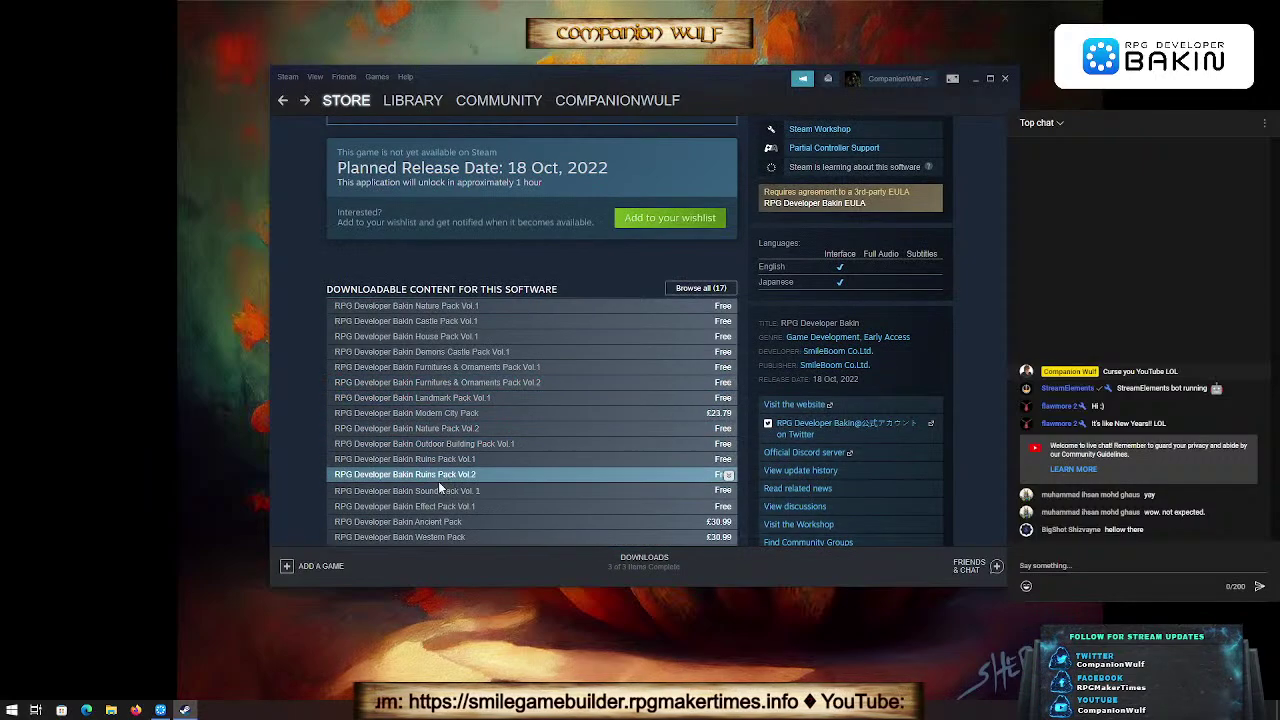
{"action": "mouse_move", "coordinate": [451, 495]}
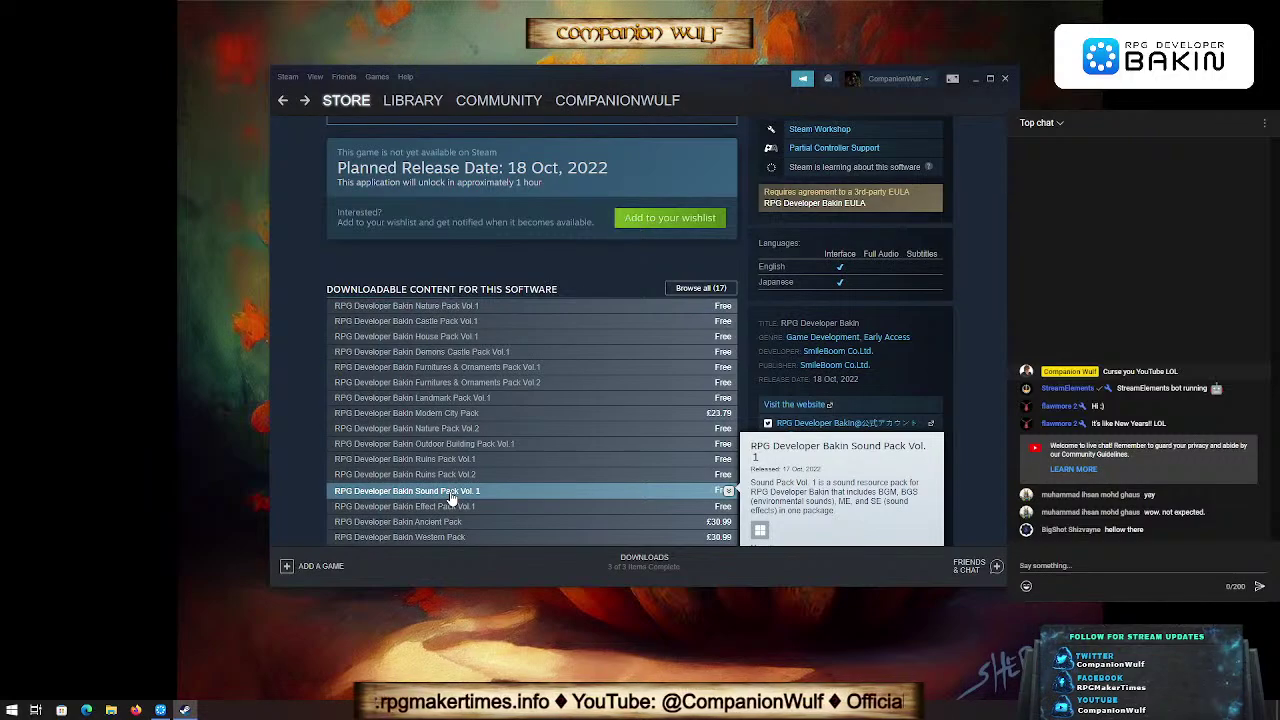
{"action": "left_click", "coordinate": [451, 491]}
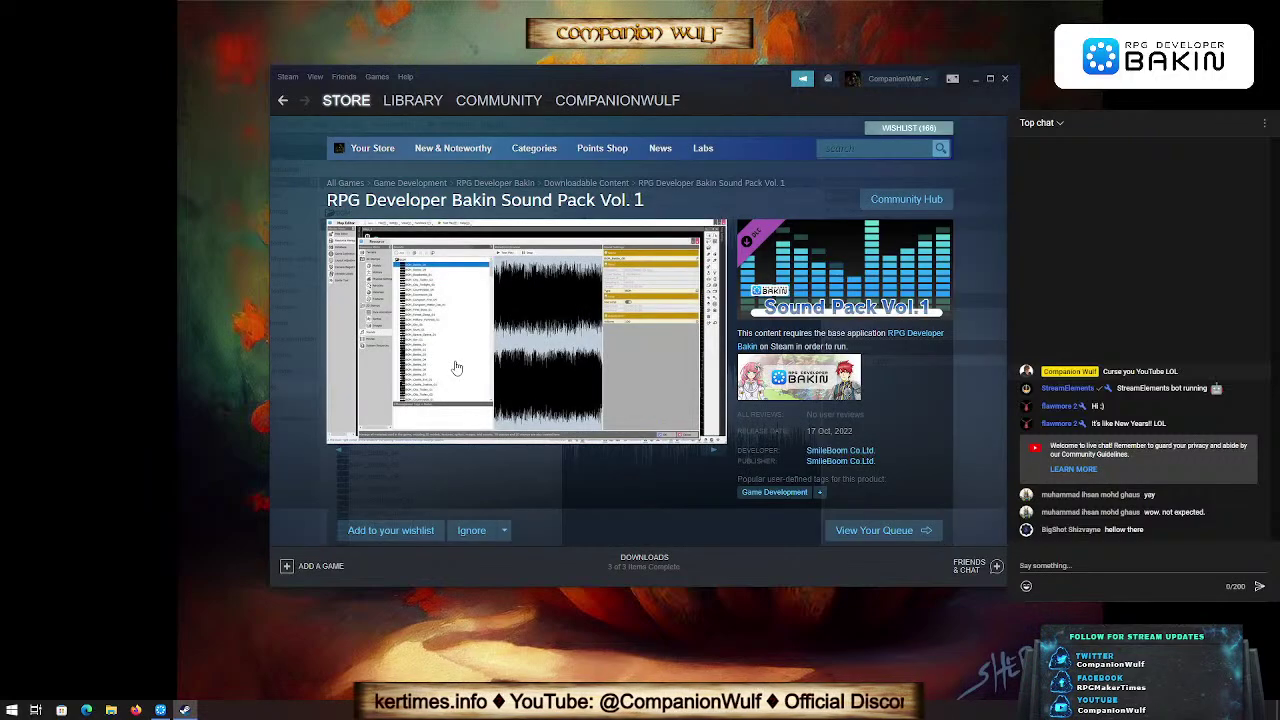
Step: Examine the Sound Pack Vol. 1 page, including its download options, content details and system requirements
{"action": "scroll", "coordinate": [477, 388], "scroll_direction": "down", "scroll_amount": 3}
{"action": "scroll", "coordinate": [477, 388], "scroll_direction": "up", "scroll_amount": 1}
{"action": "scroll", "coordinate": [477, 388], "scroll_direction": "down", "scroll_amount": 5}
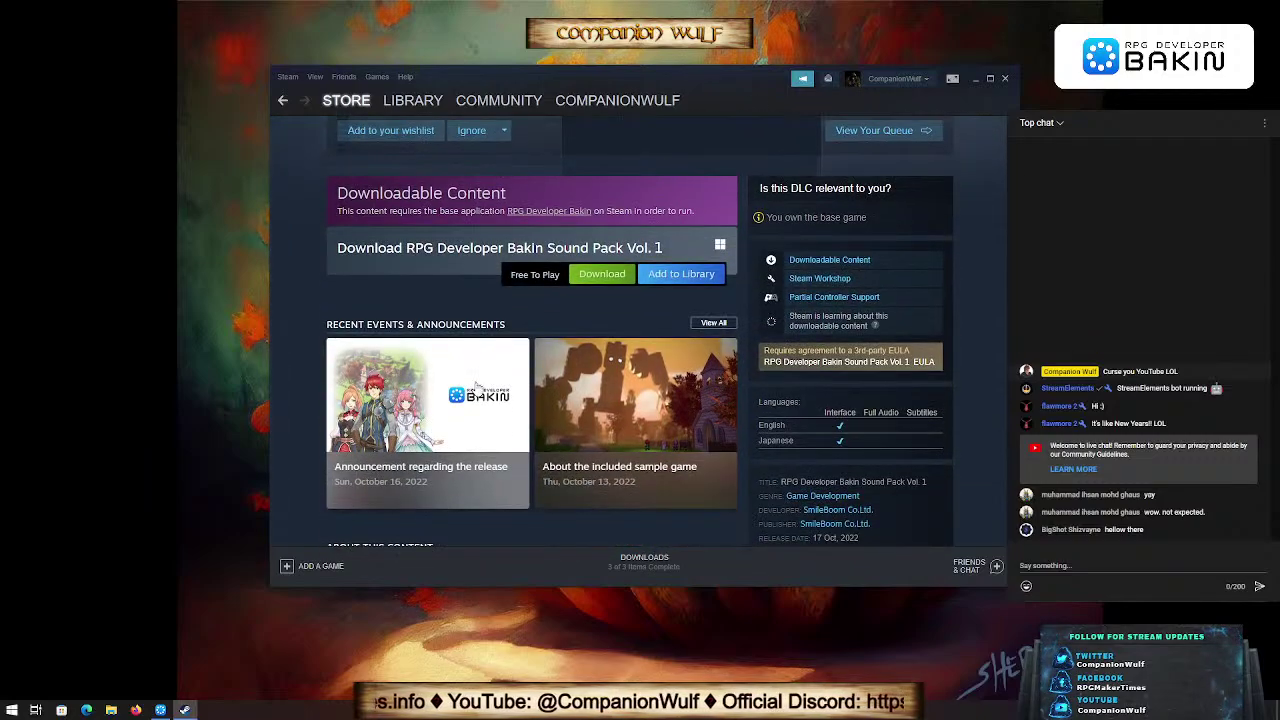
{"action": "scroll", "coordinate": [477, 388], "scroll_direction": "down", "scroll_amount": 5}
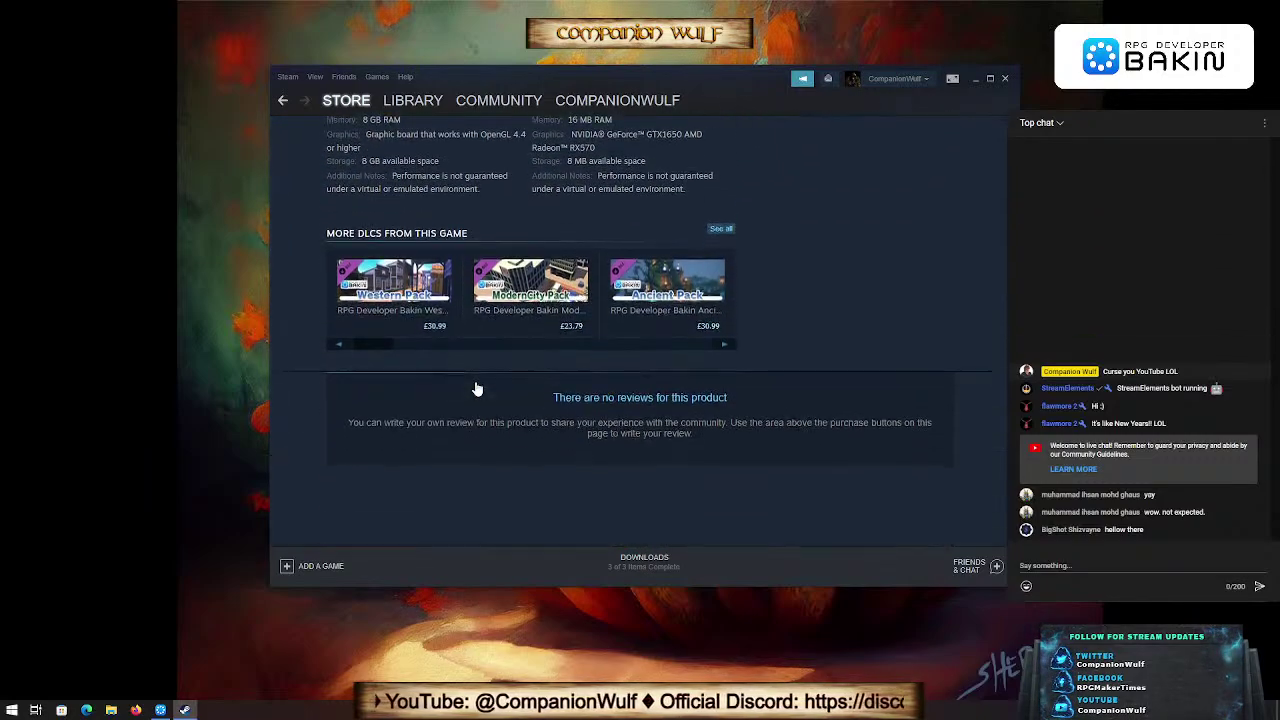
{"action": "scroll", "coordinate": [477, 388], "scroll_direction": "up", "scroll_amount": 4}
{"action": "scroll", "coordinate": [476, 387], "scroll_direction": "up", "scroll_amount": 1}
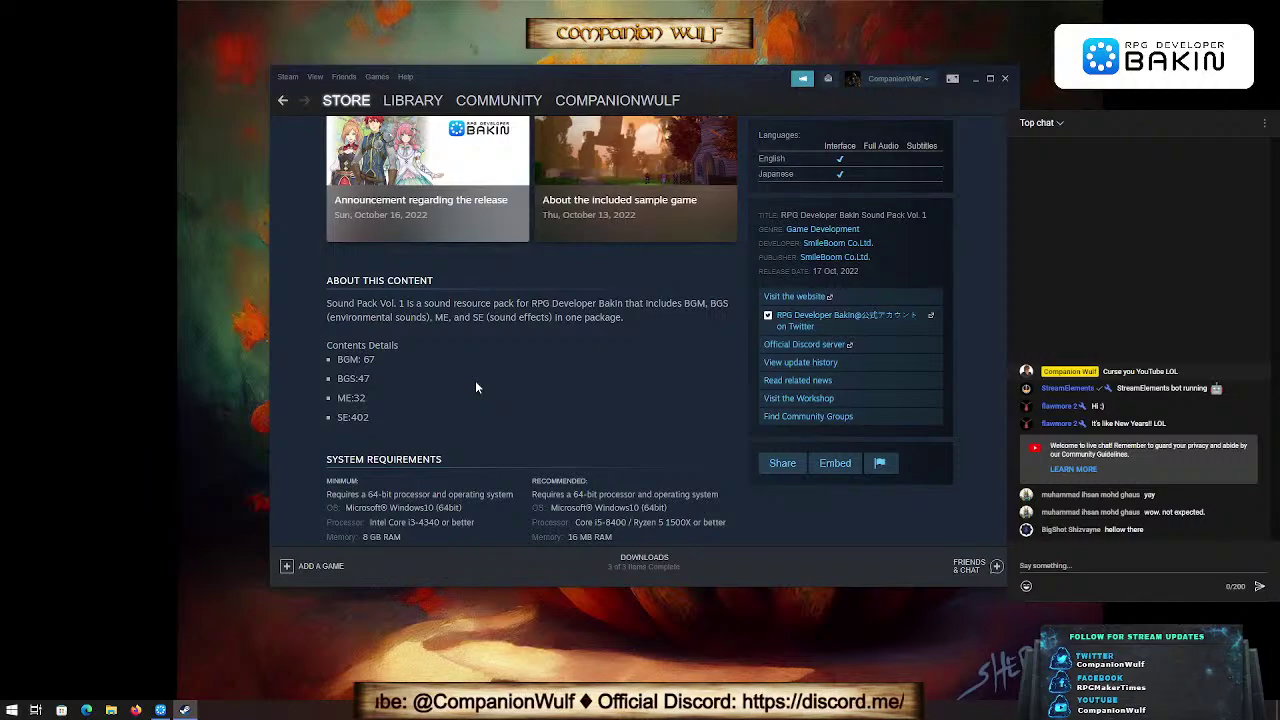
{"action": "scroll", "coordinate": [446, 381], "scroll_direction": "up", "scroll_amount": 4}
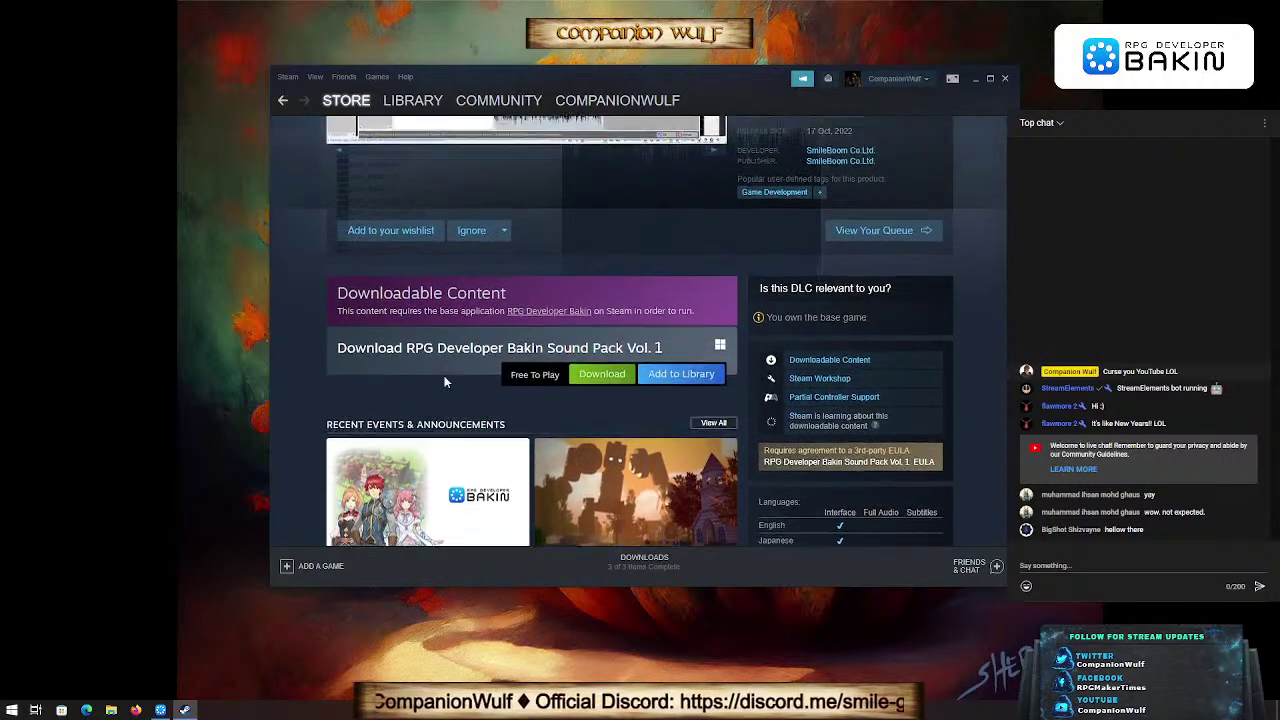
{"action": "scroll", "coordinate": [446, 381], "scroll_direction": "down", "scroll_amount": 5}
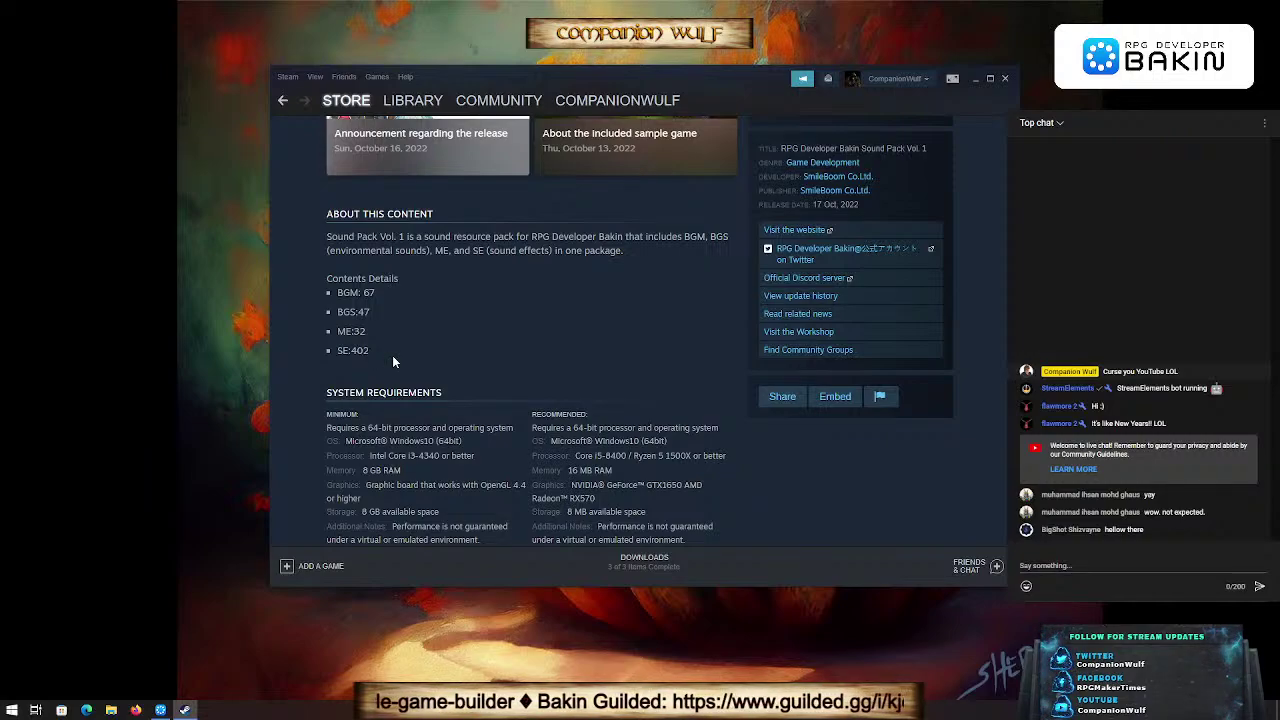
{"action": "scroll", "coordinate": [392, 355], "scroll_direction": "up", "scroll_amount": 1}
{"action": "scroll", "coordinate": [392, 355], "scroll_direction": "down", "scroll_amount": 1}
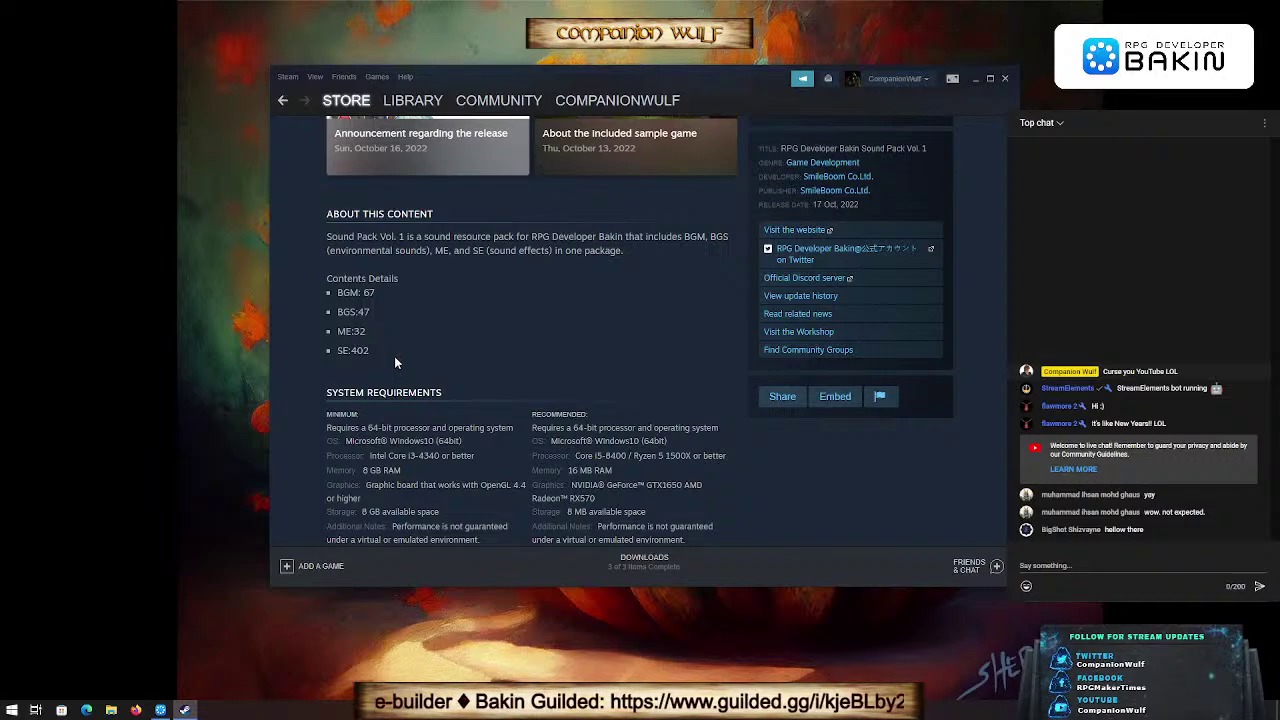
{"action": "scroll", "coordinate": [394, 356], "scroll_direction": "up", "scroll_amount": 7}
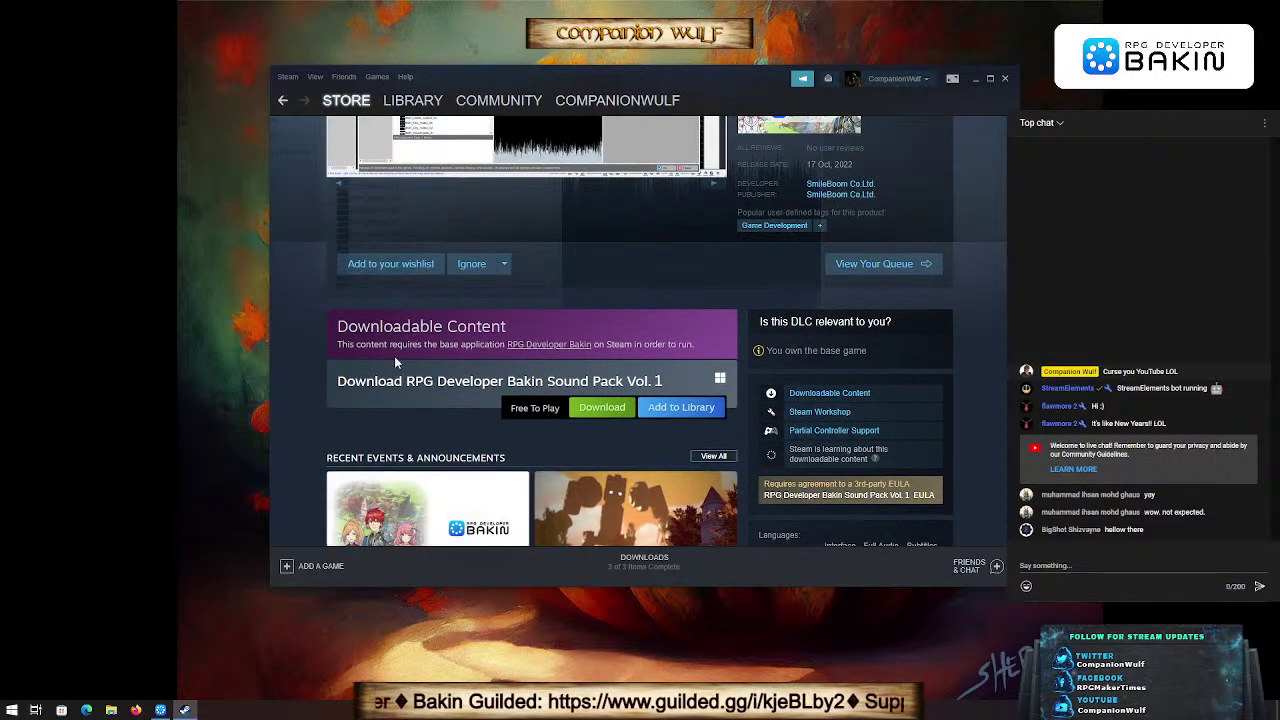
{"action": "scroll", "coordinate": [394, 356], "scroll_direction": "up", "scroll_amount": 4}
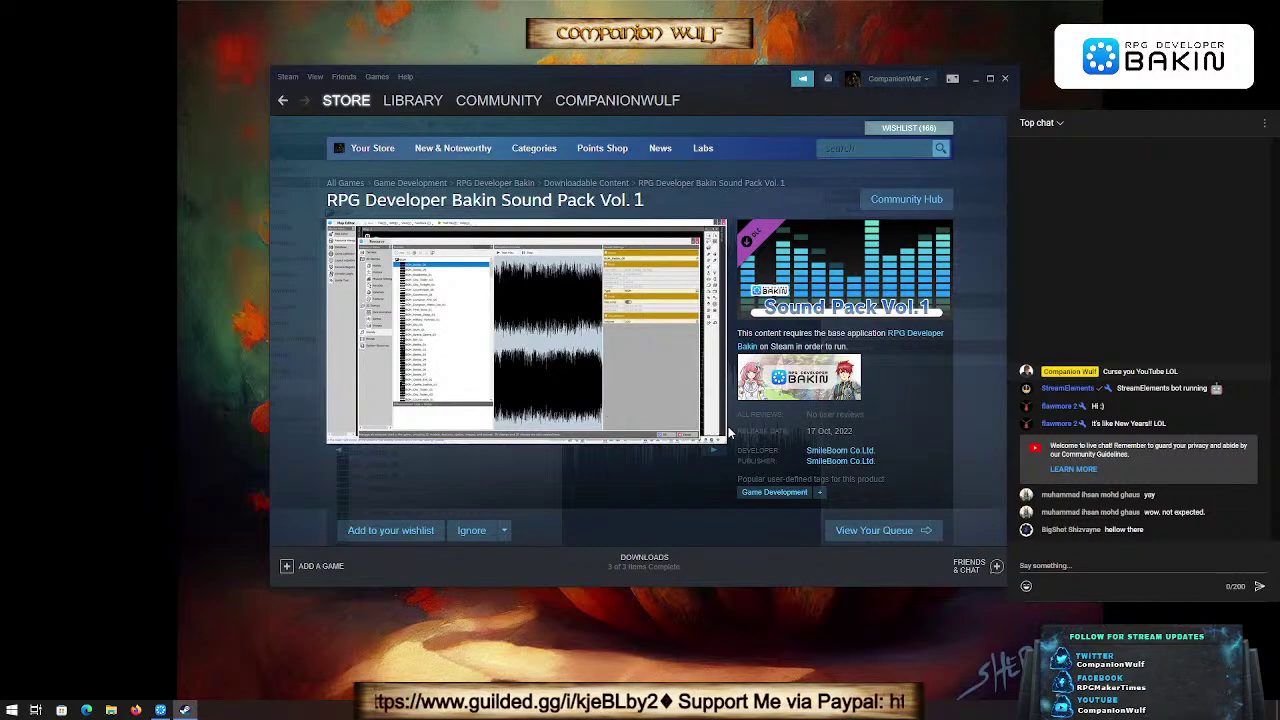
Step: Add RPG Developer Bakin Sound Pack Vol. 1 to the library and dismiss the confirmation
{"action": "scroll", "coordinate": [728, 432], "scroll_direction": "down", "scroll_amount": 3}
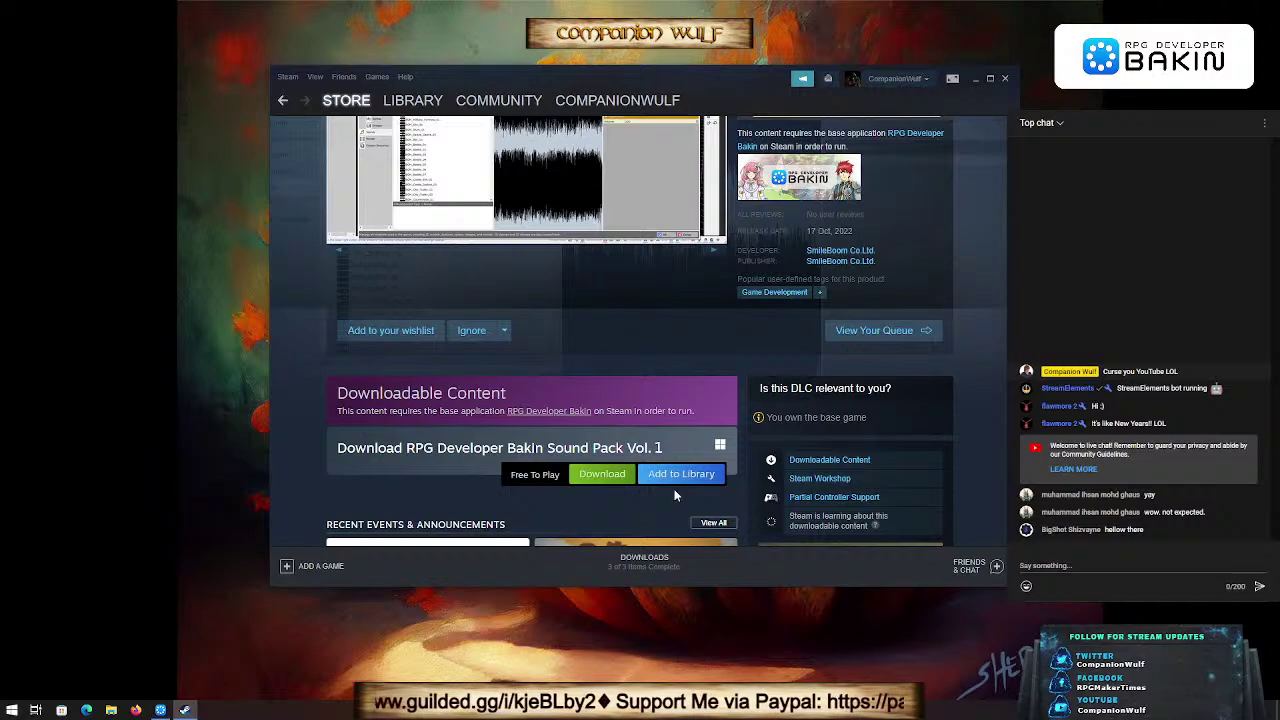
{"action": "left_click", "coordinate": [688, 476]}
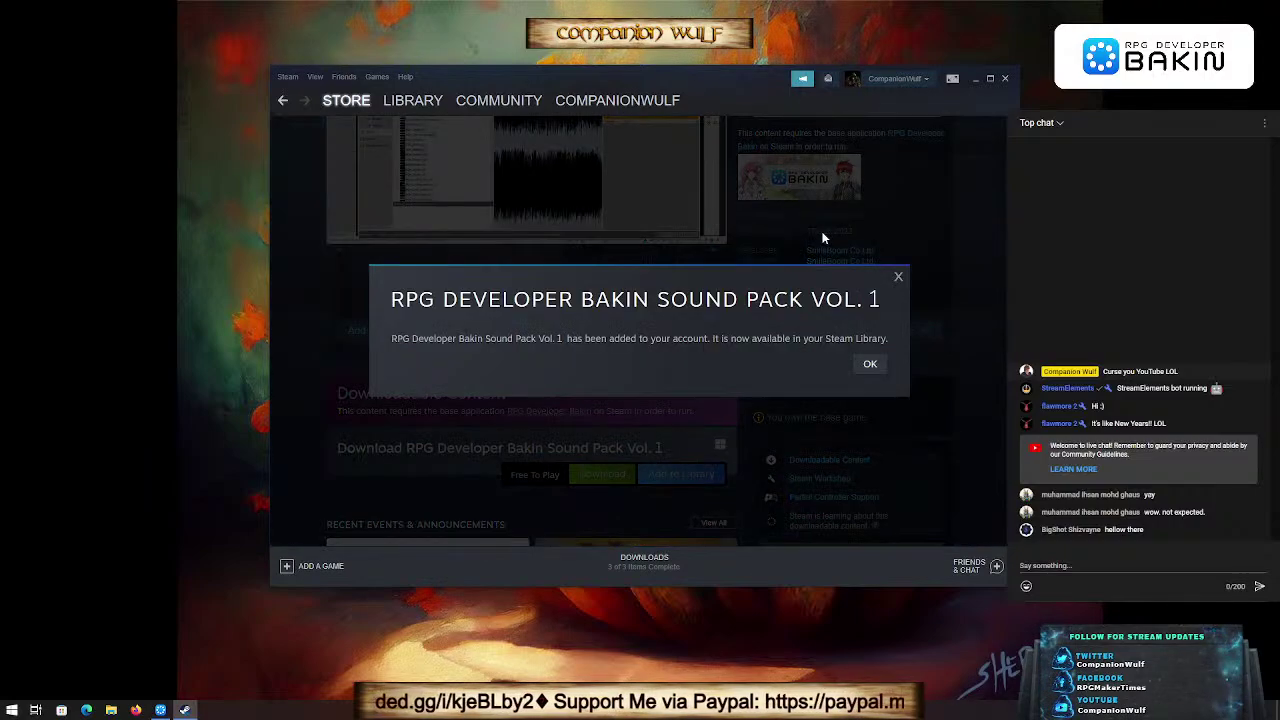
{"action": "left_click", "coordinate": [870, 365]}
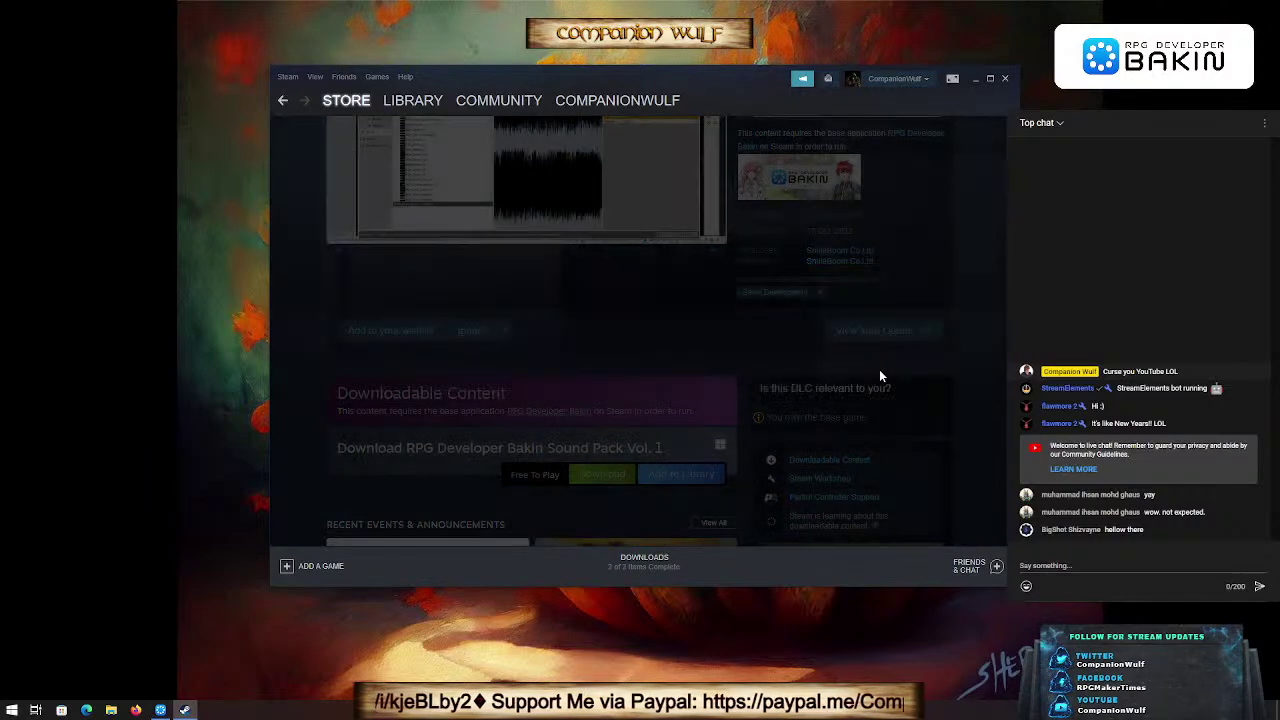
{"action": "scroll", "coordinate": [634, 349], "scroll_direction": "up", "scroll_amount": 3}
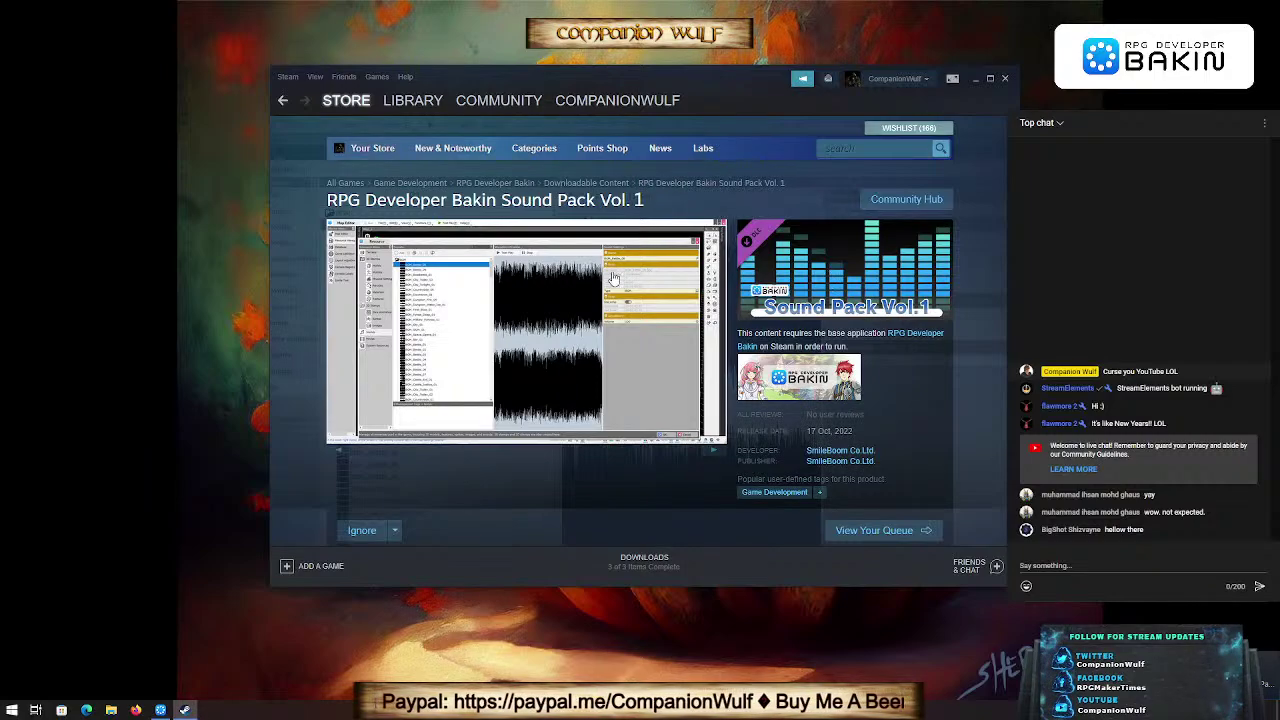
Step: Go back to the RPG Developer Bakin page, show all downloadable content and open Effect Pack Vol.1 to watch its preview
{"action": "key", "text": "alt+Left"}
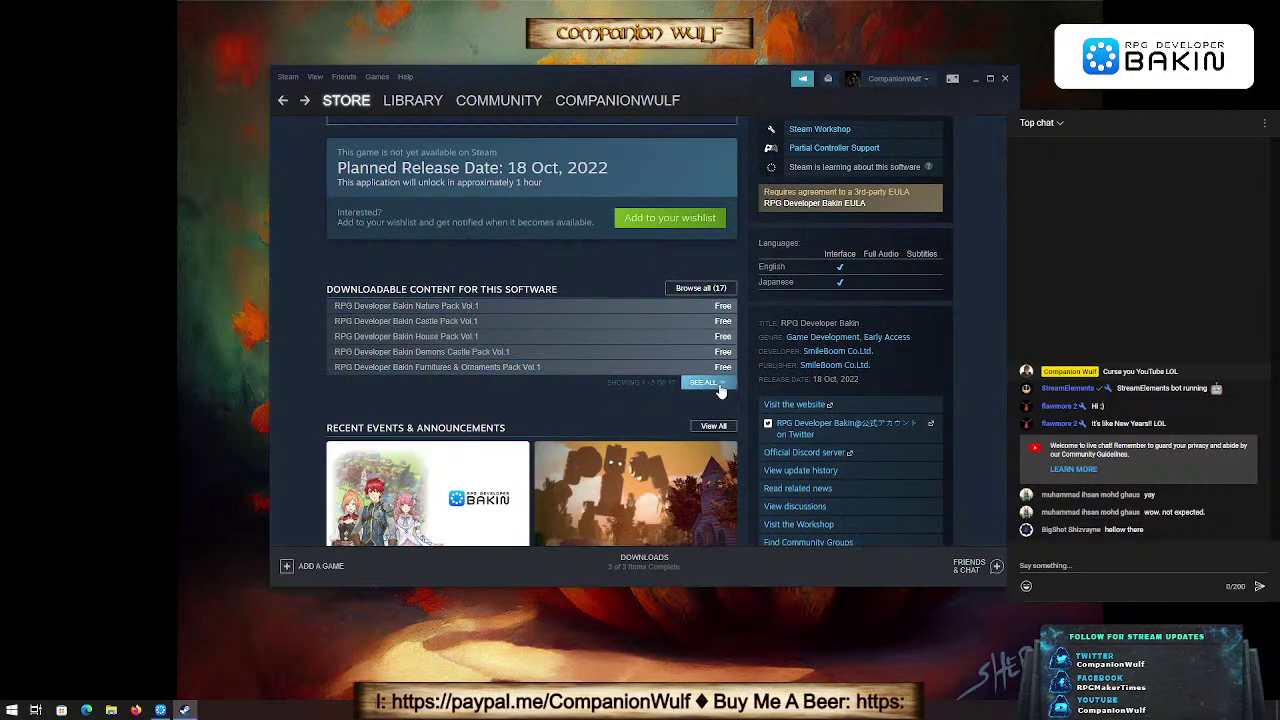
{"action": "left_click", "coordinate": [712, 383]}
{"action": "scroll", "coordinate": [531, 402], "scroll_direction": "down", "scroll_amount": 1}
{"action": "scroll", "coordinate": [531, 402], "scroll_direction": "down", "scroll_amount": 1}
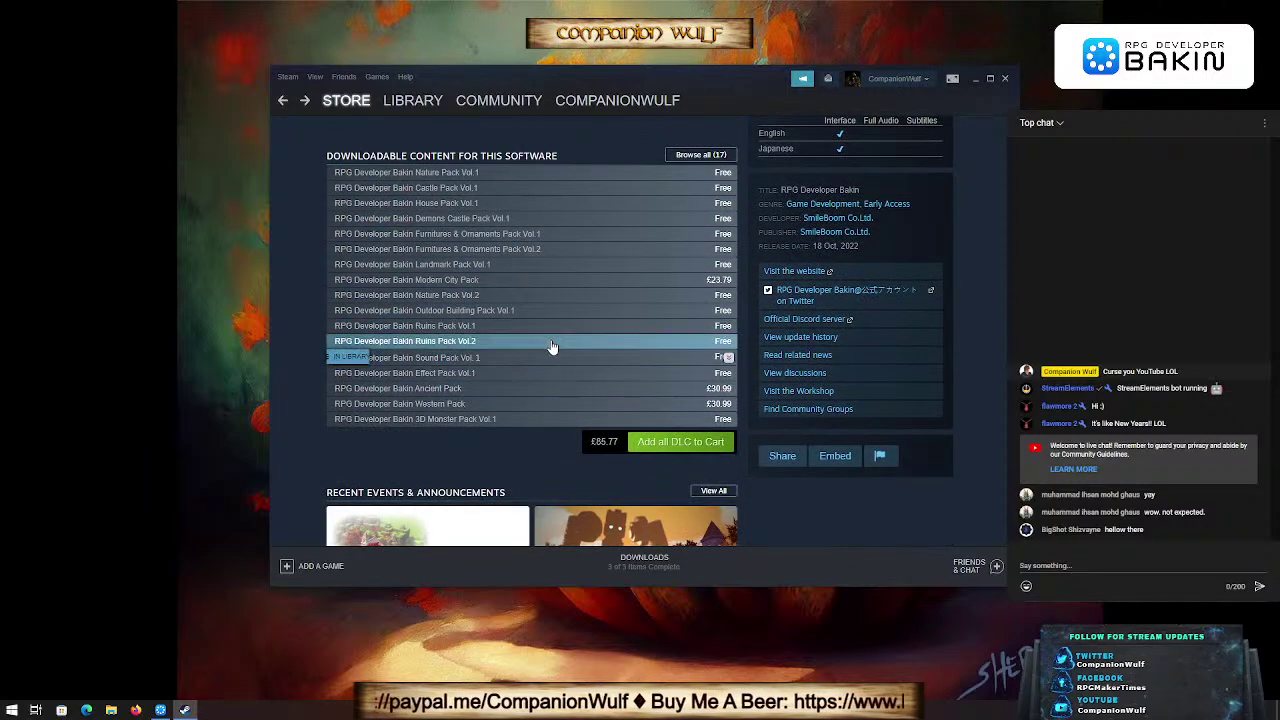
{"action": "left_click", "coordinate": [464, 374]}
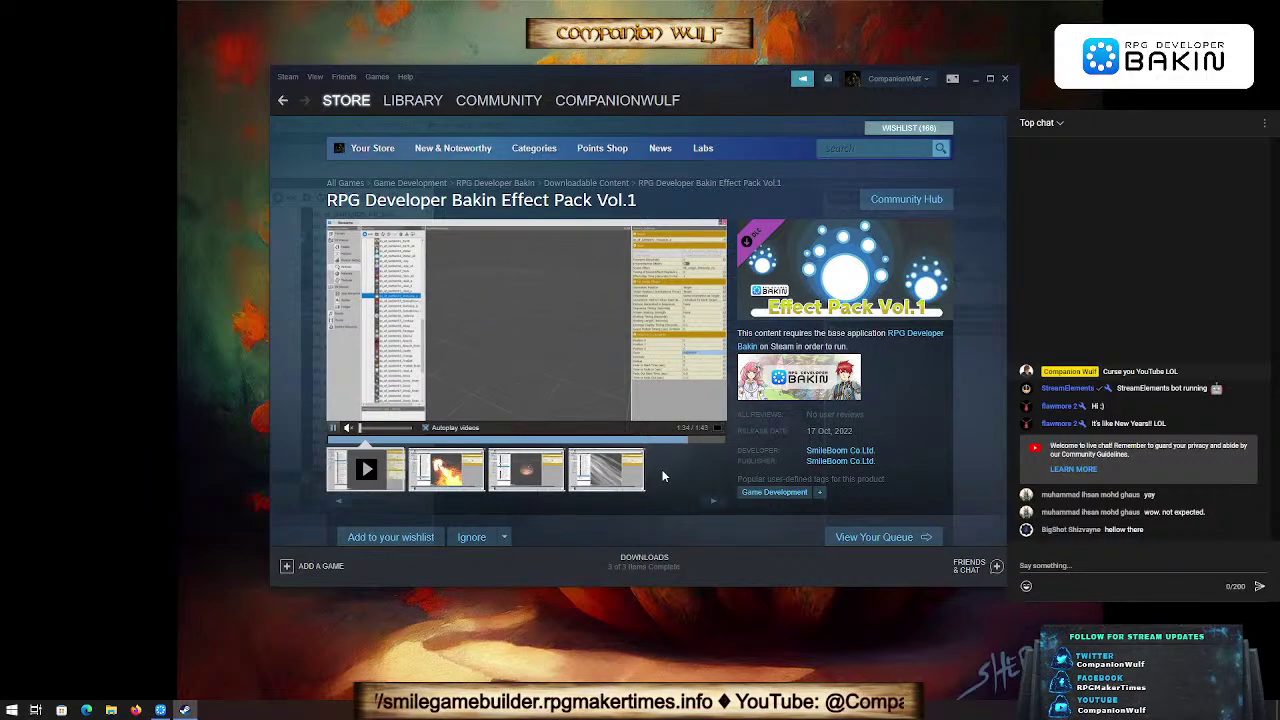
Step: Return to the full downloadable content list and open the Ancient Pack page to watch its trailer
{"action": "key", "text": "alt+Left"}
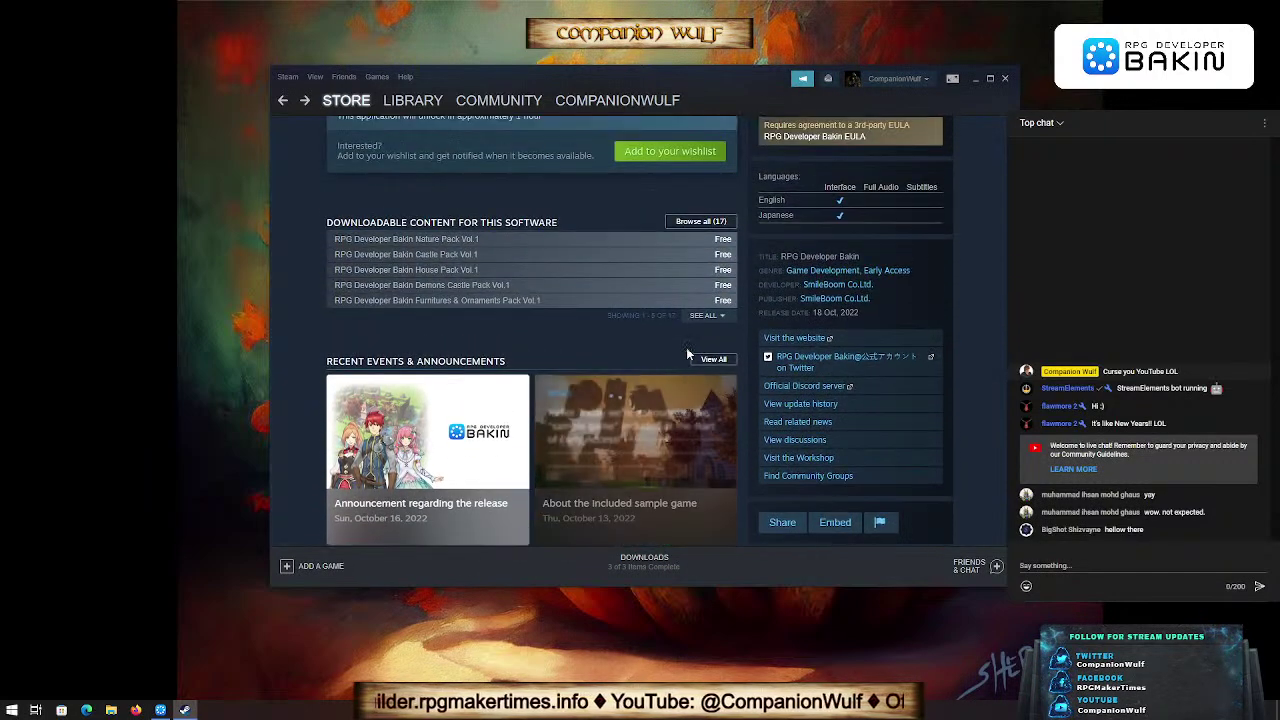
{"action": "left_click", "coordinate": [706, 315]}
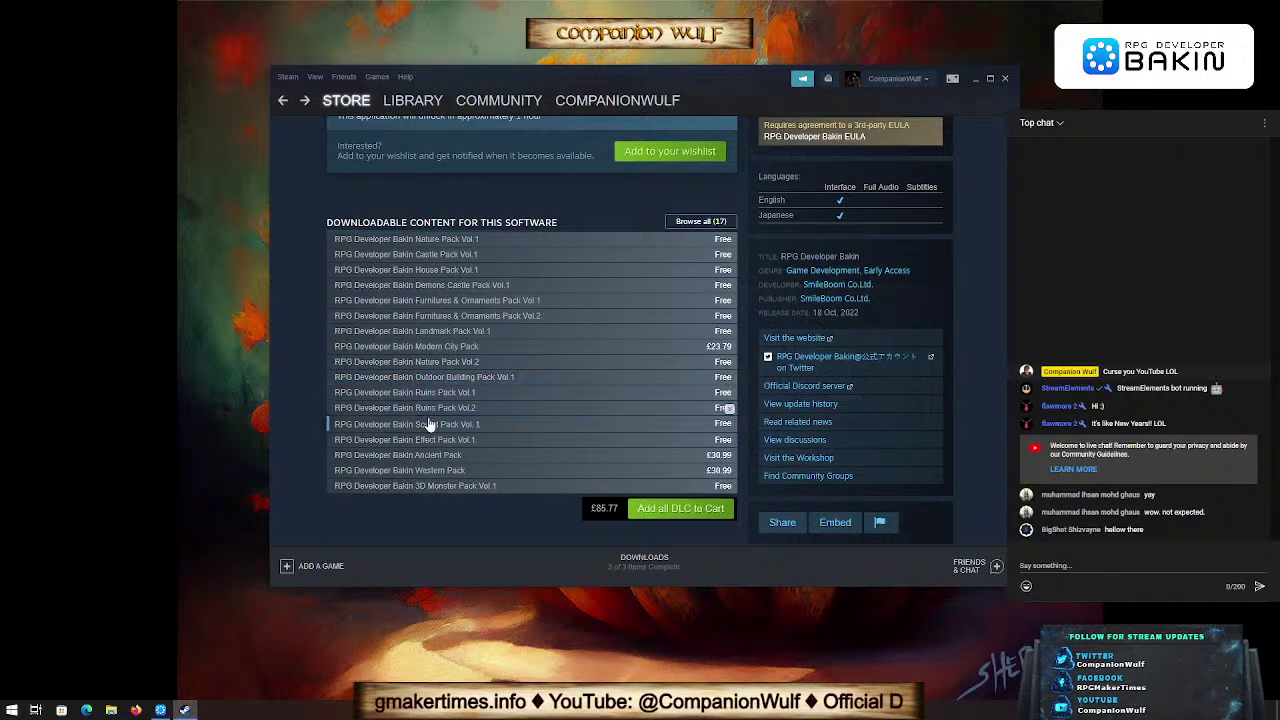
{"action": "mouse_move", "coordinate": [432, 460]}
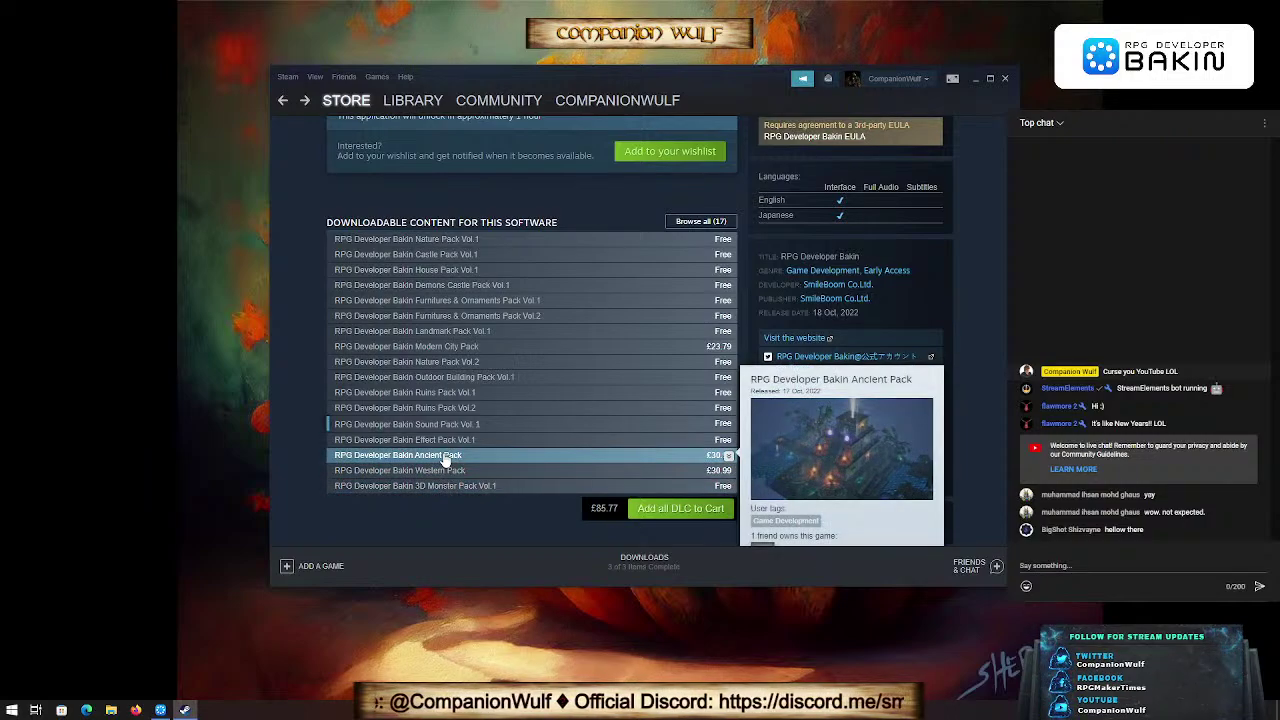
{"action": "left_click", "coordinate": [446, 457]}
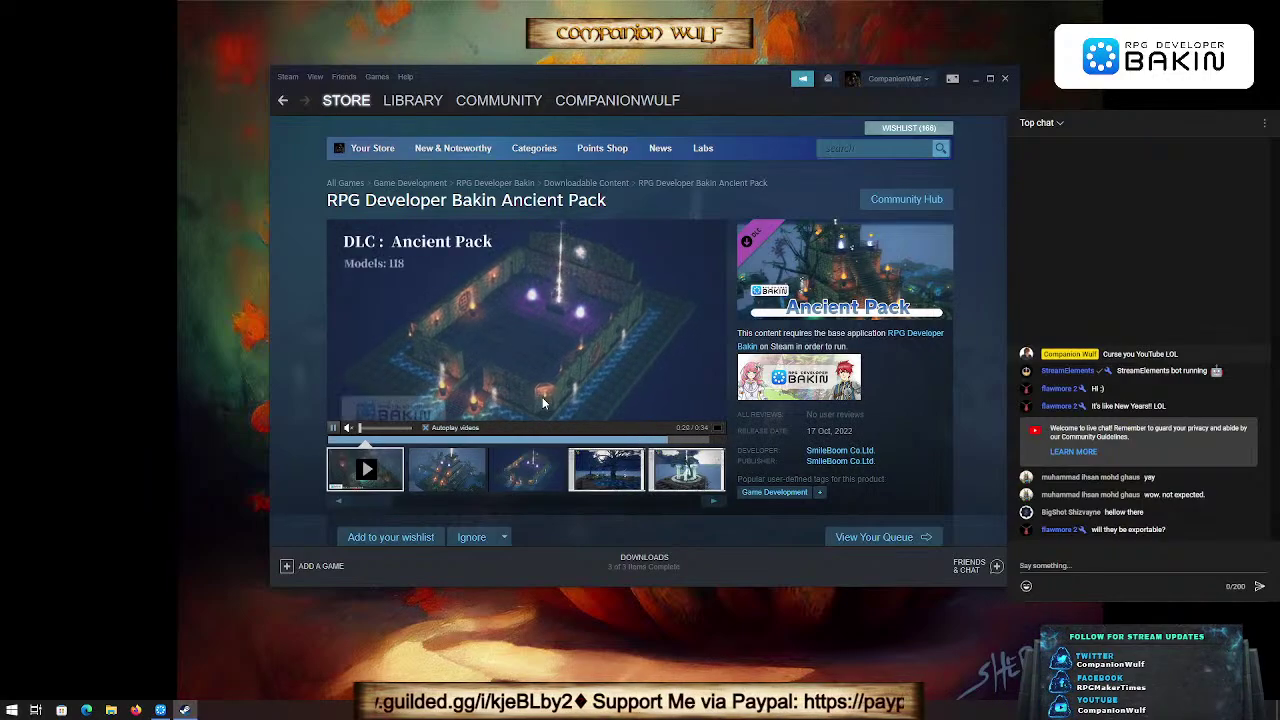
Step: Examine the Ancient Pack's price, content description, model breakdown and preview screenshots
{"action": "scroll", "coordinate": [510, 485], "scroll_direction": "down", "scroll_amount": 2}
{"action": "scroll", "coordinate": [510, 487], "scroll_direction": "down", "scroll_amount": 4}
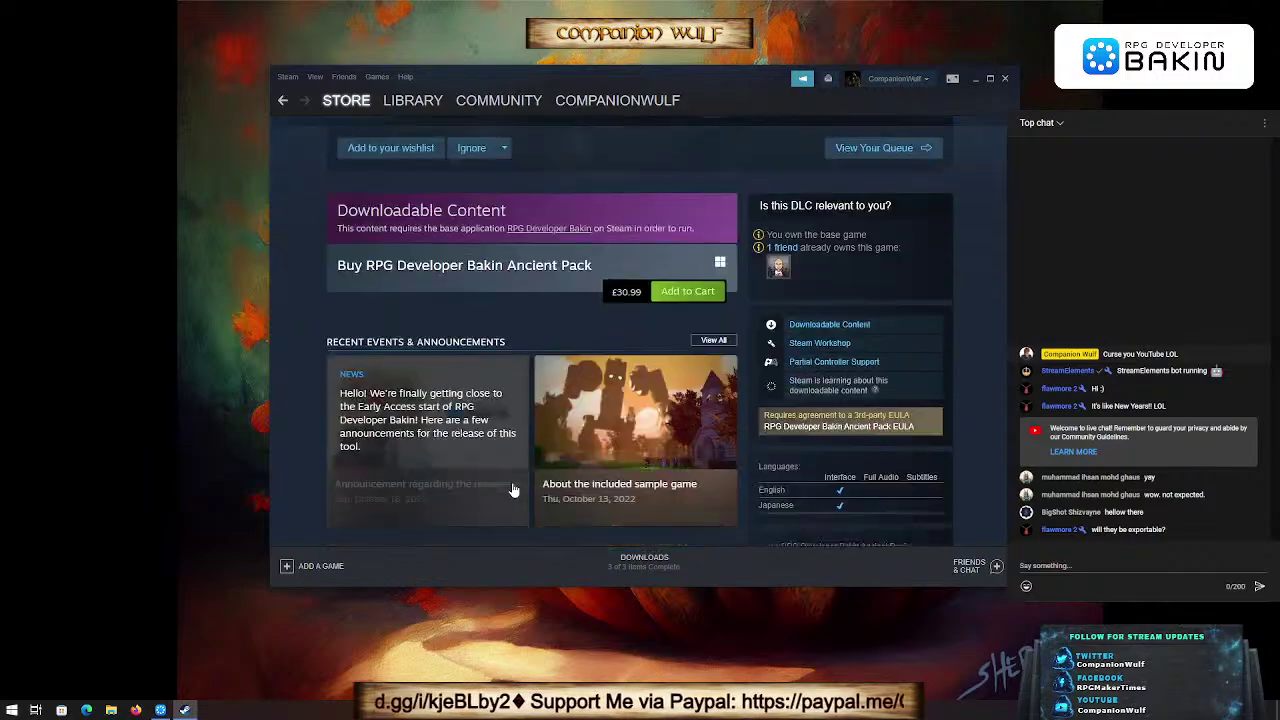
{"action": "scroll", "coordinate": [451, 396], "scroll_direction": "down", "scroll_amount": 1}
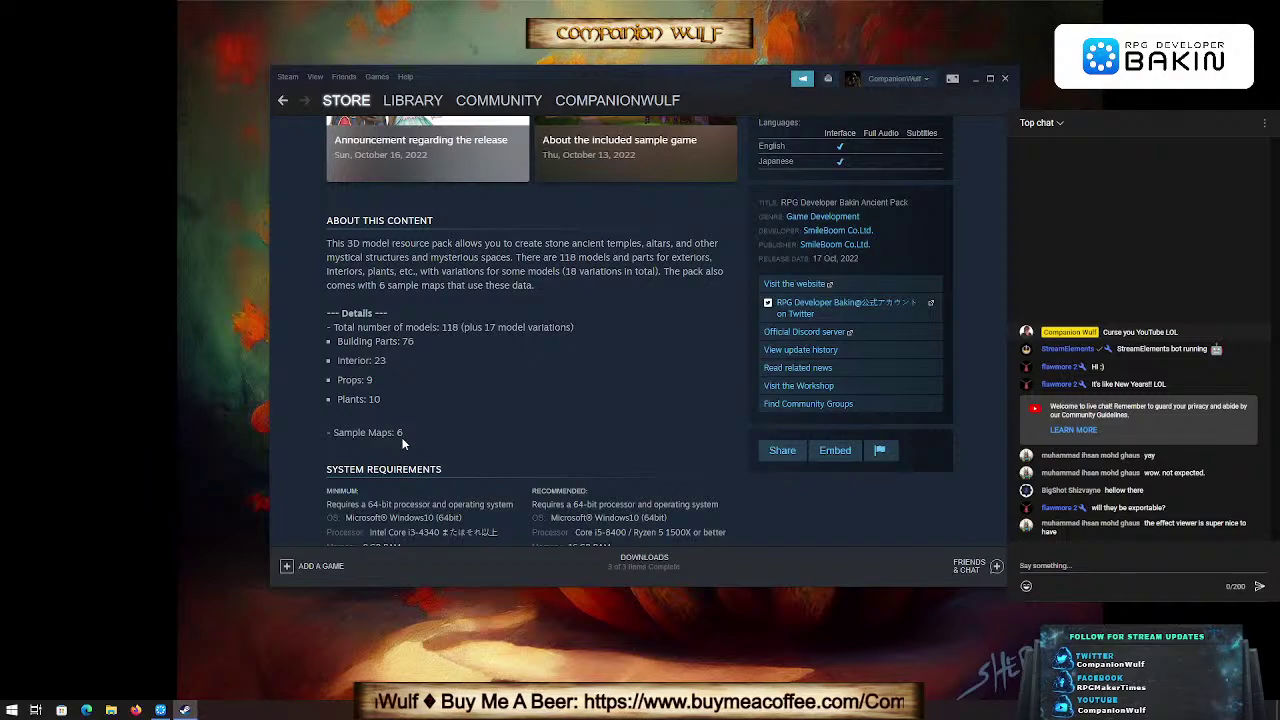
{"action": "scroll", "coordinate": [408, 440], "scroll_direction": "up", "scroll_amount": 3}
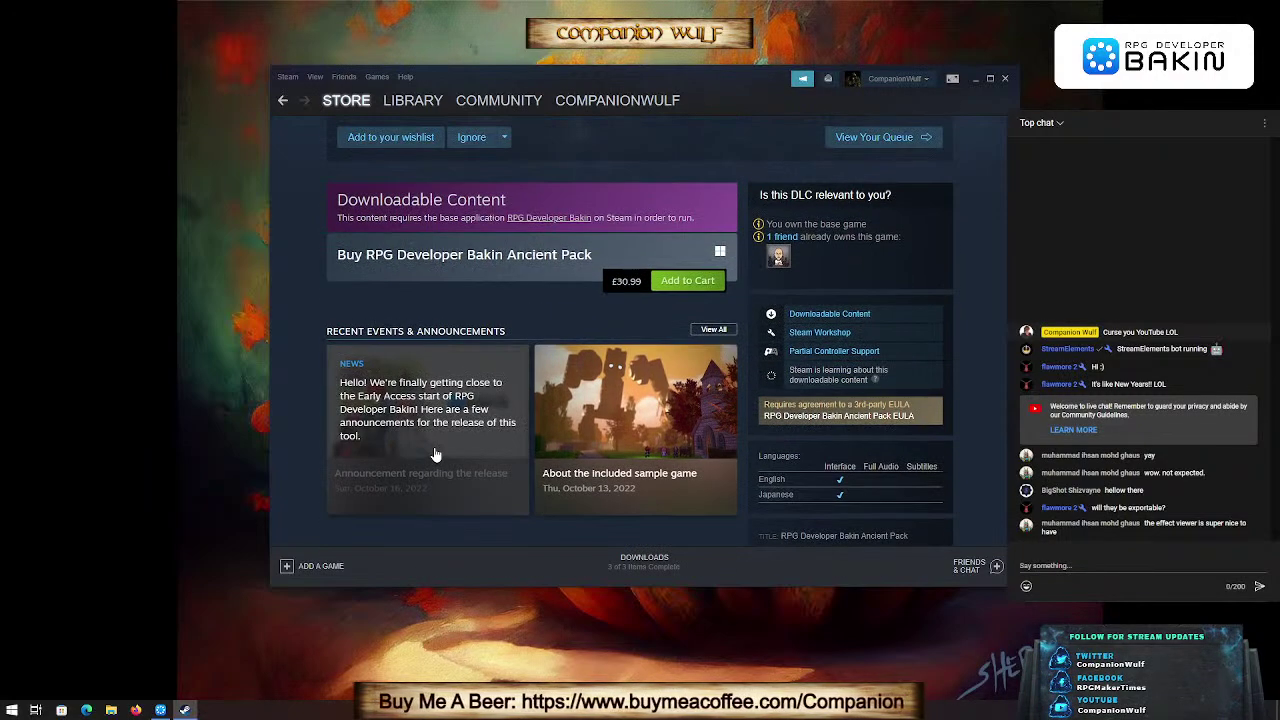
{"action": "scroll", "coordinate": [435, 455], "scroll_direction": "up", "scroll_amount": 2}
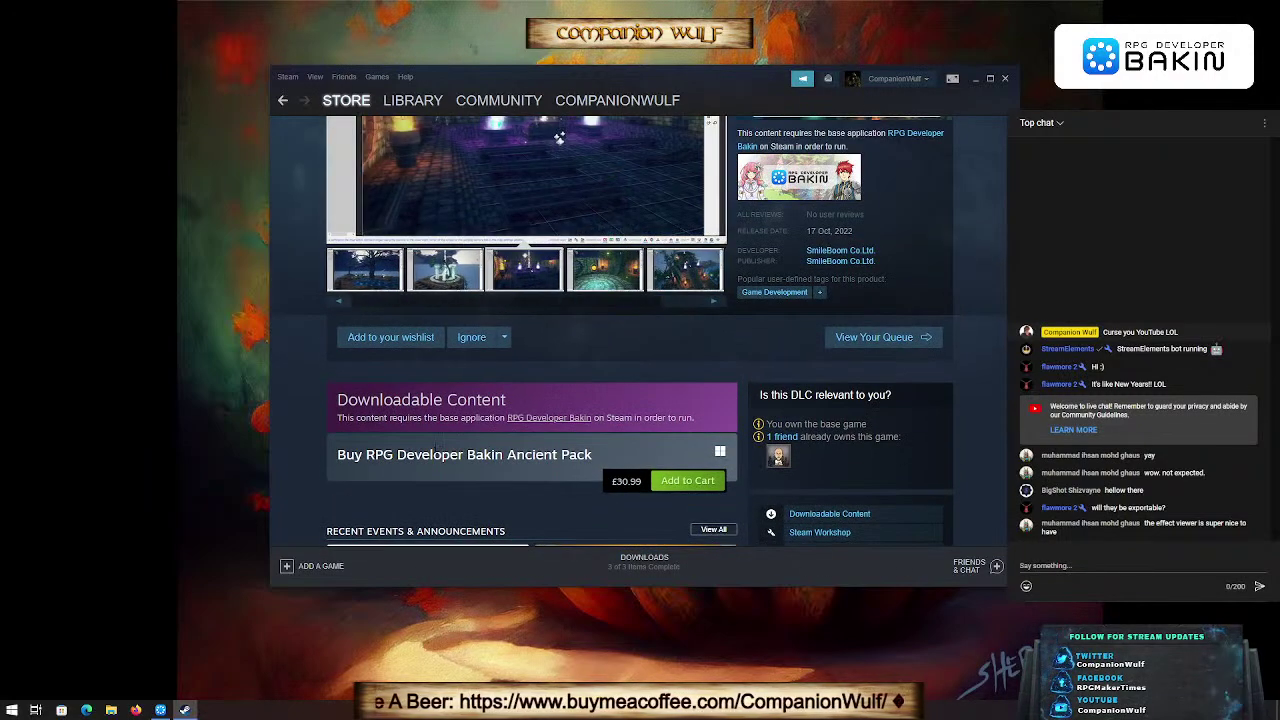
{"action": "scroll", "coordinate": [434, 422], "scroll_direction": "up", "scroll_amount": 1}
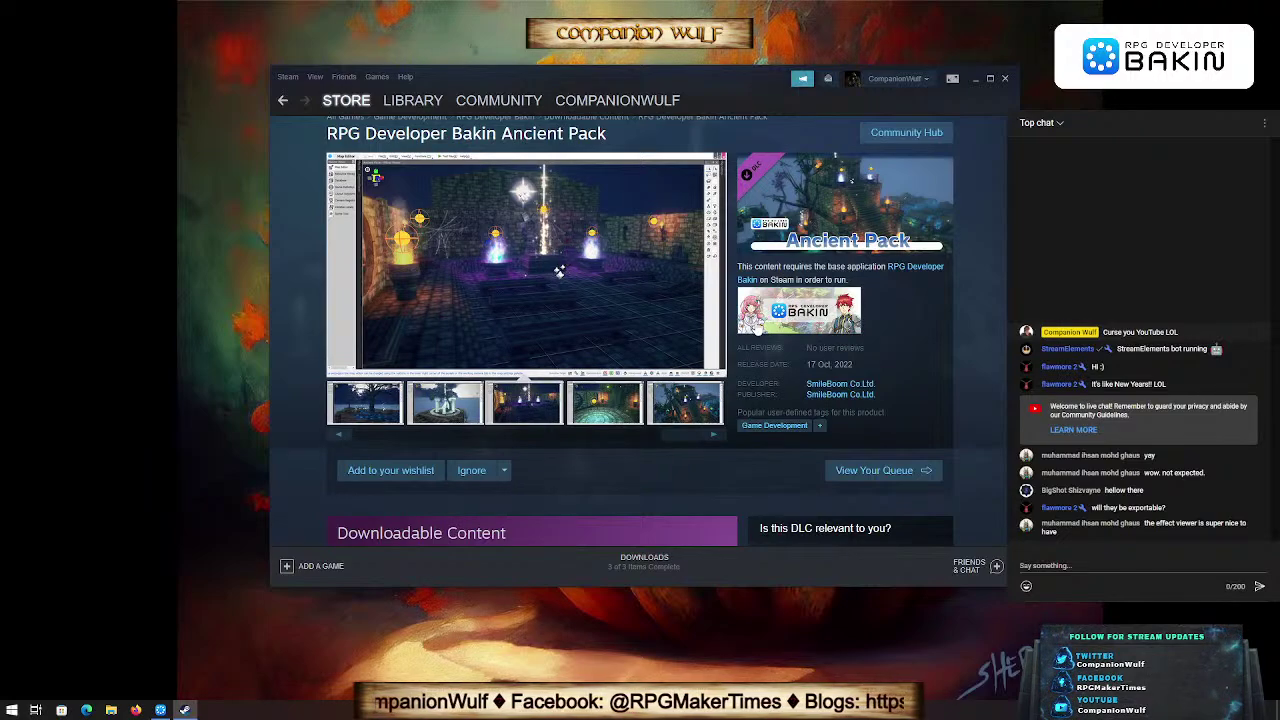
Step: Return to the RPG Developer Bakin page, show all downloadable content and open the Western Pack page to watch its trailer
{"action": "scroll", "coordinate": [670, 465], "scroll_direction": "down", "scroll_amount": 10}
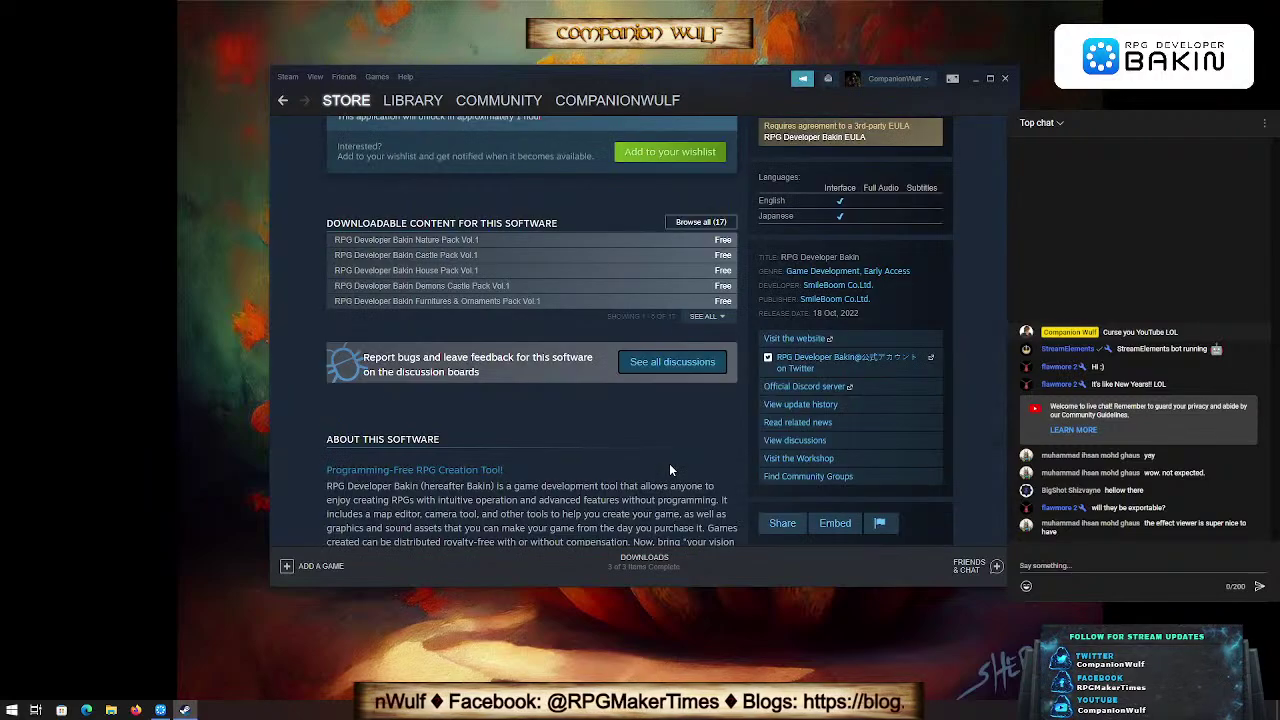
{"action": "scroll", "coordinate": [668, 470], "scroll_direction": "up", "scroll_amount": 5}
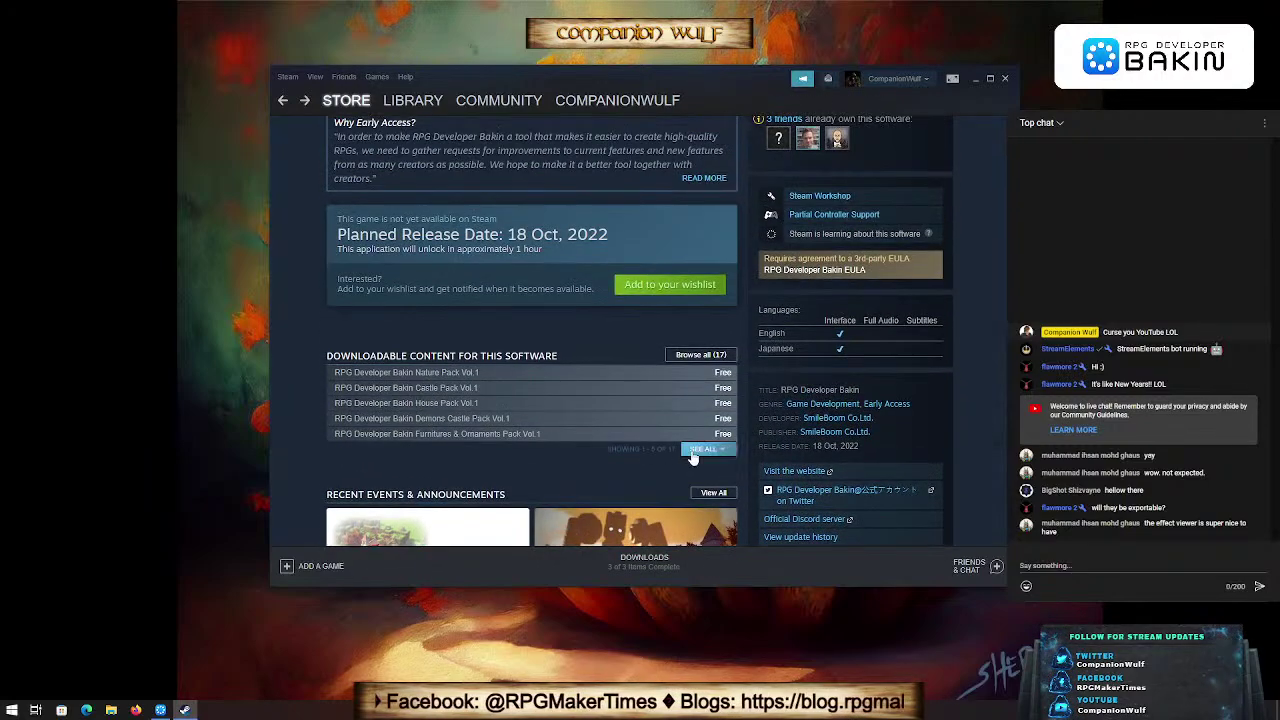
{"action": "left_click", "coordinate": [717, 450]}
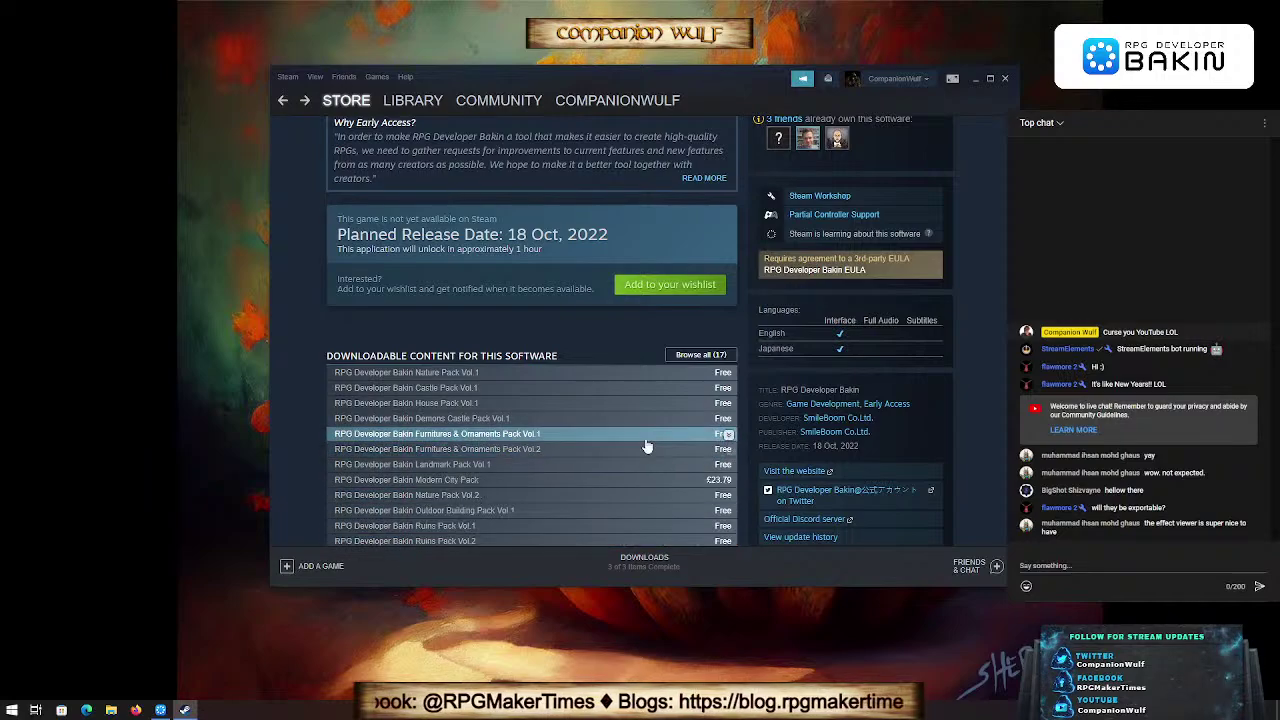
{"action": "scroll", "coordinate": [646, 446], "scroll_direction": "down", "scroll_amount": 2}
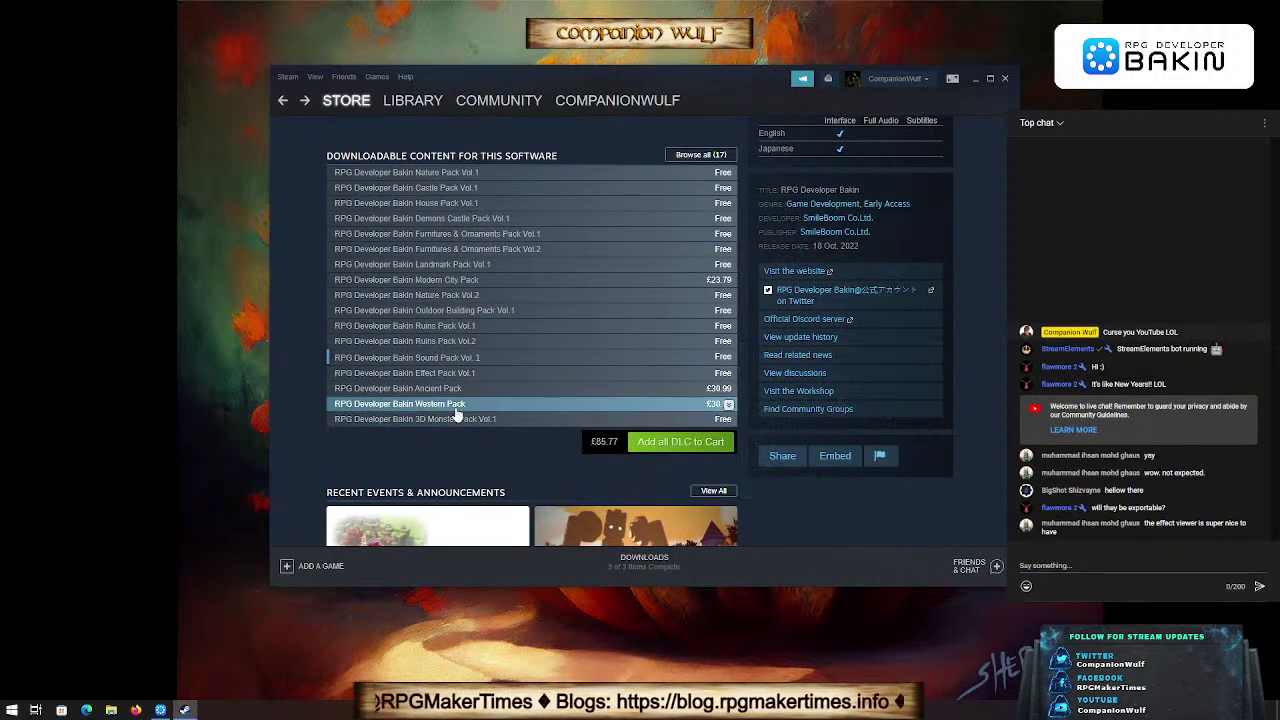
{"action": "mouse_move", "coordinate": [445, 405]}
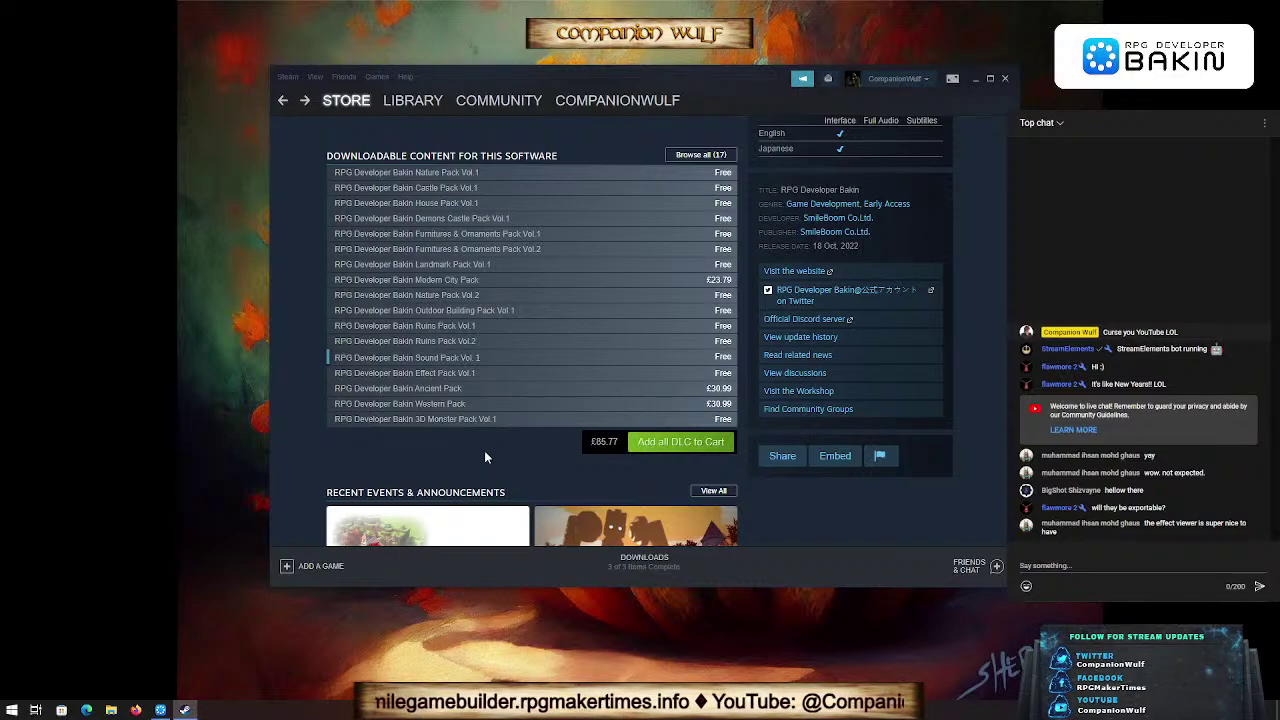
{"action": "scroll", "coordinate": [484, 450], "scroll_direction": "down", "scroll_amount": 1}
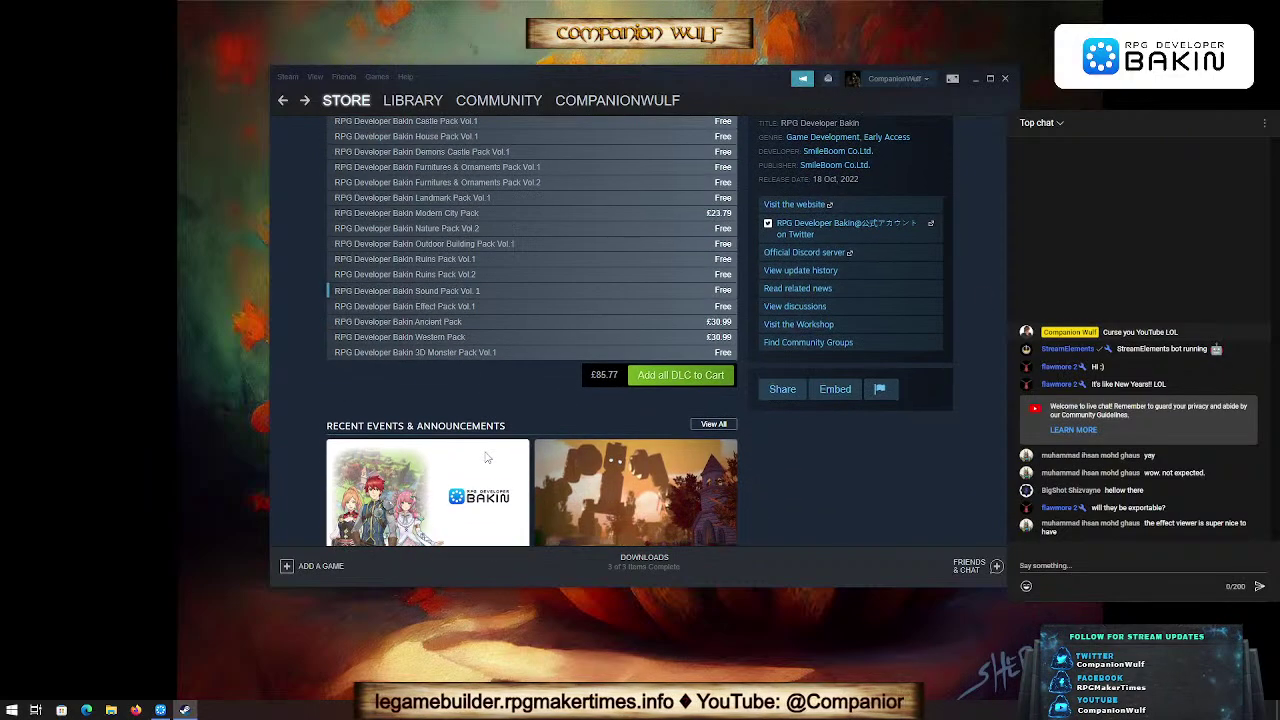
{"action": "left_click", "coordinate": [471, 341]}
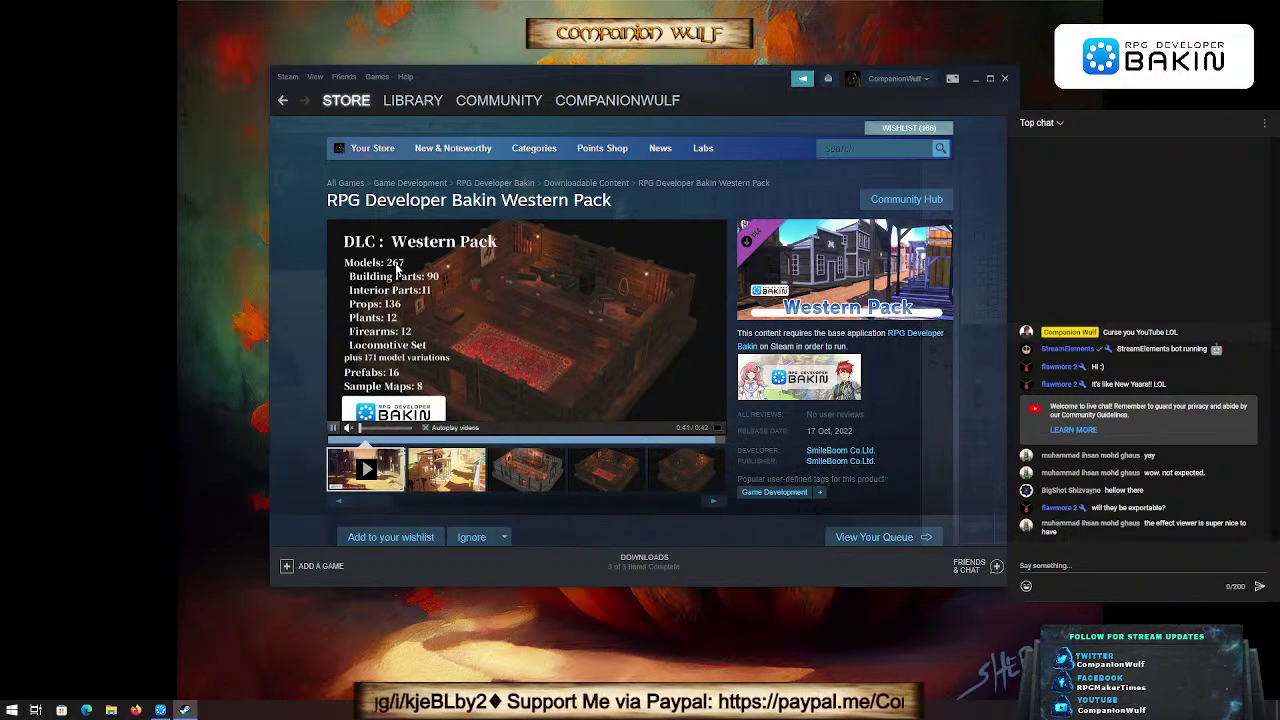
Step: Examine the Western Pack's price, content description and model breakdown
{"action": "scroll", "coordinate": [488, 503], "scroll_direction": "down", "scroll_amount": 4}
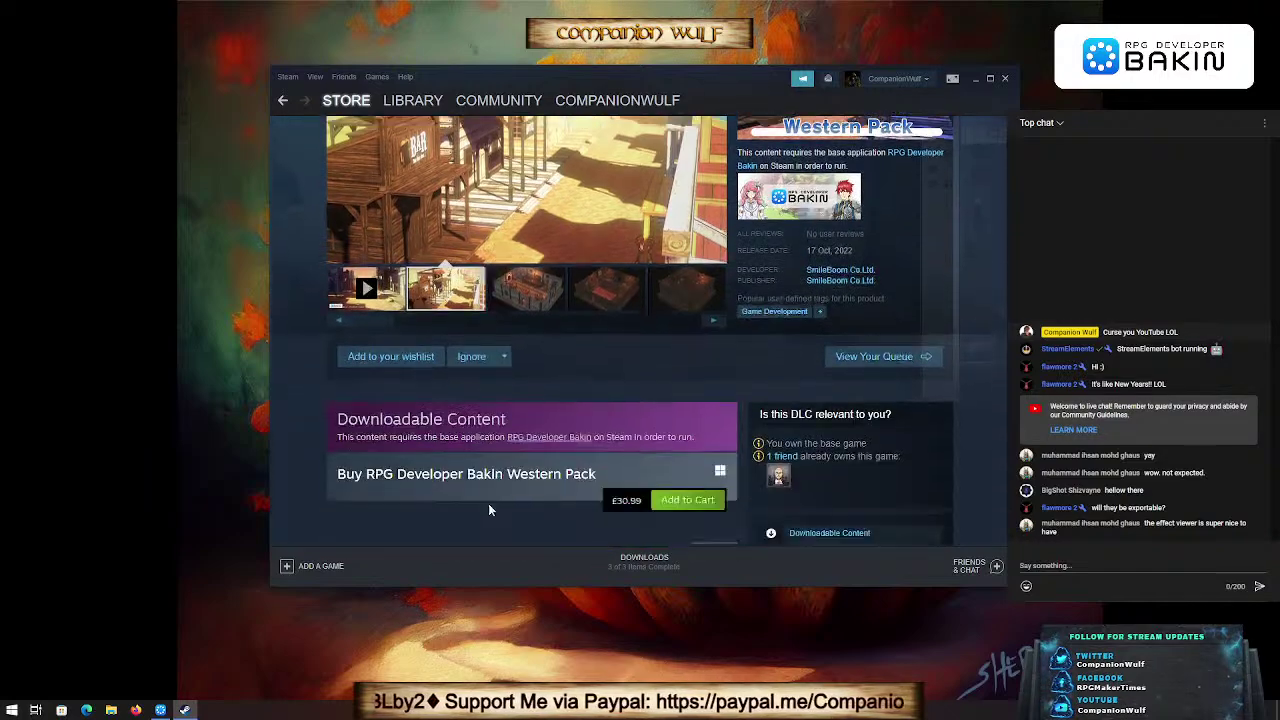
{"action": "scroll", "coordinate": [504, 522], "scroll_direction": "down", "scroll_amount": 3}
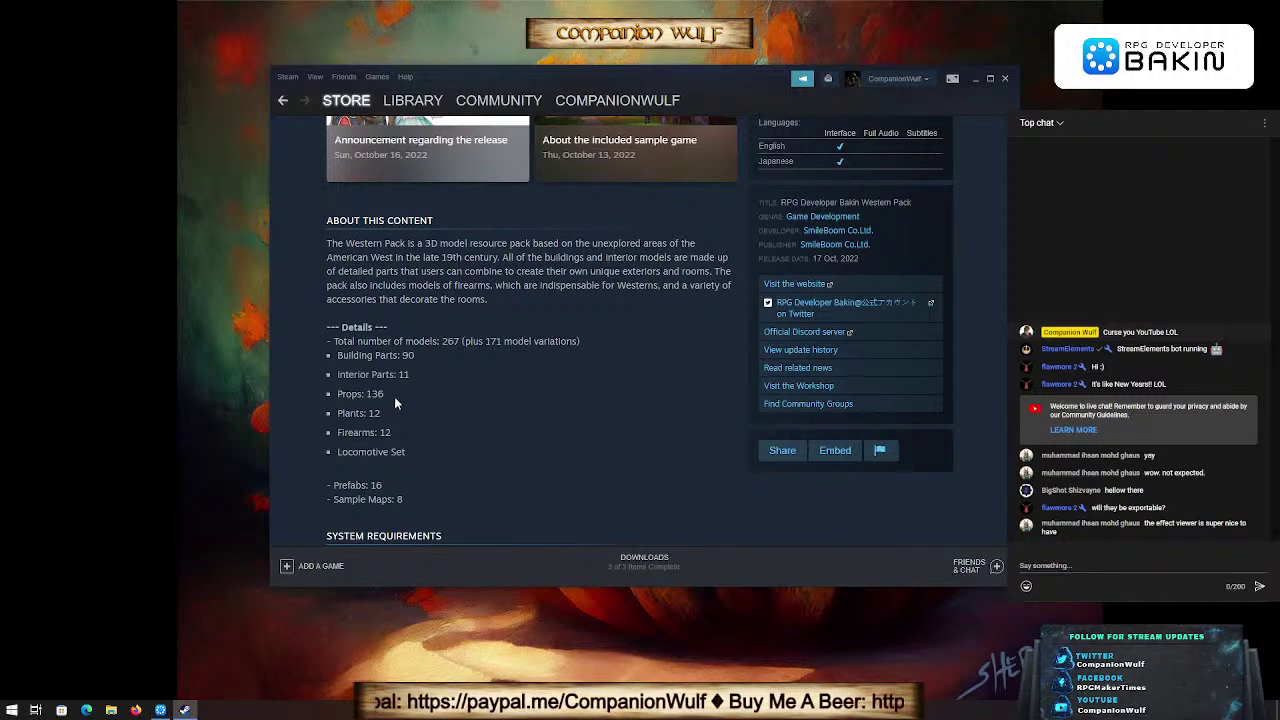
{"action": "scroll", "coordinate": [395, 398], "scroll_direction": "down", "scroll_amount": 1}
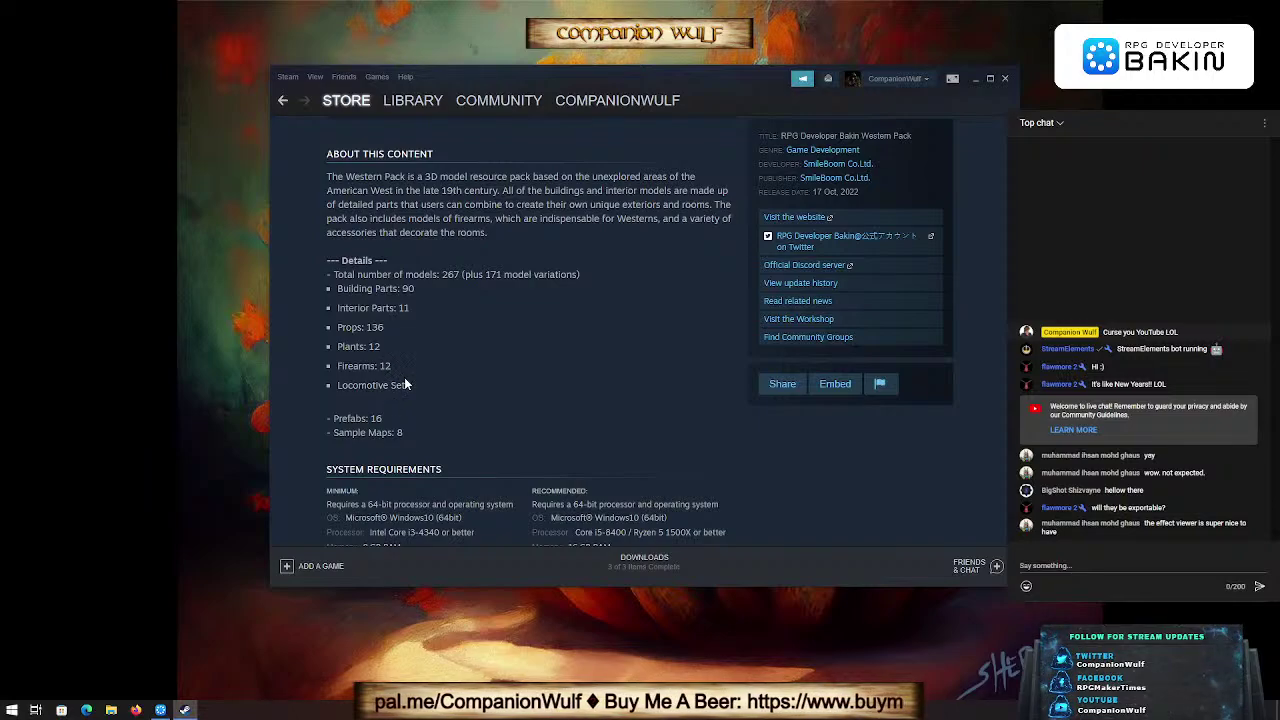
{"action": "scroll", "coordinate": [441, 395], "scroll_direction": "up", "scroll_amount": 8}
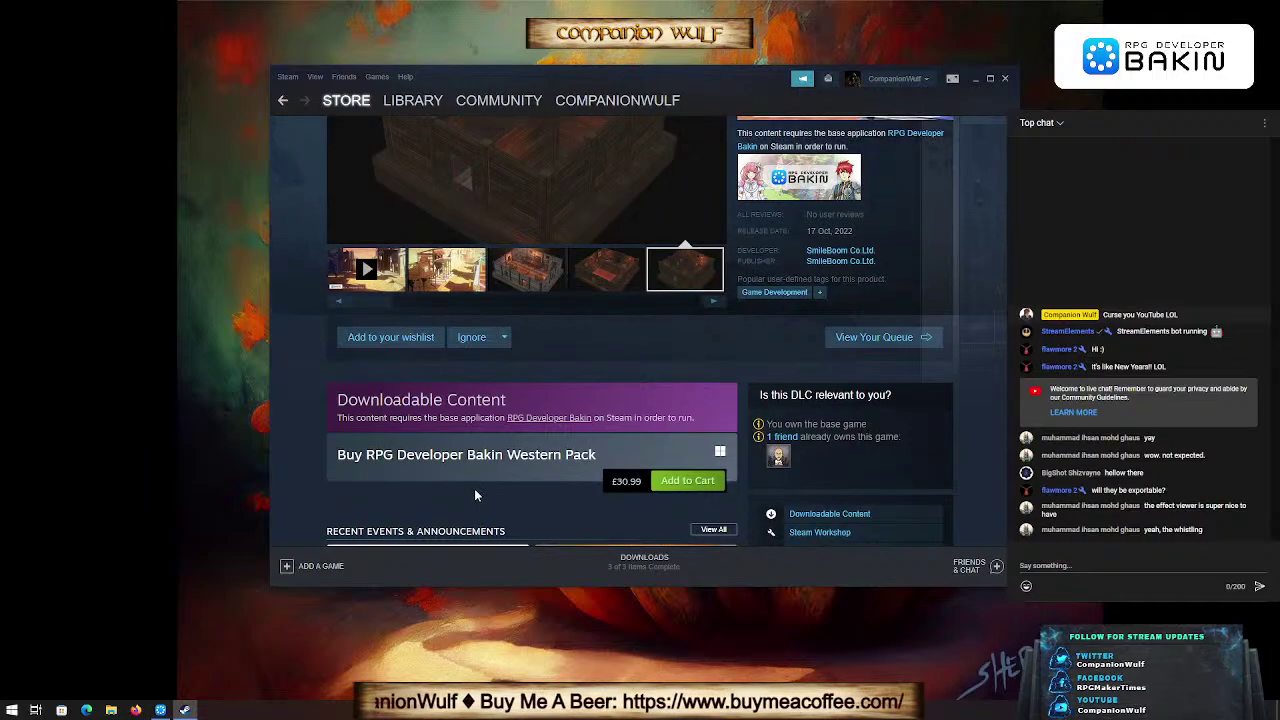
Step: Browse the Western Pack's preview images, from the building interiors to the daytime town street with the jail
{"action": "scroll", "coordinate": [315, 383], "scroll_direction": "up", "scroll_amount": 2}
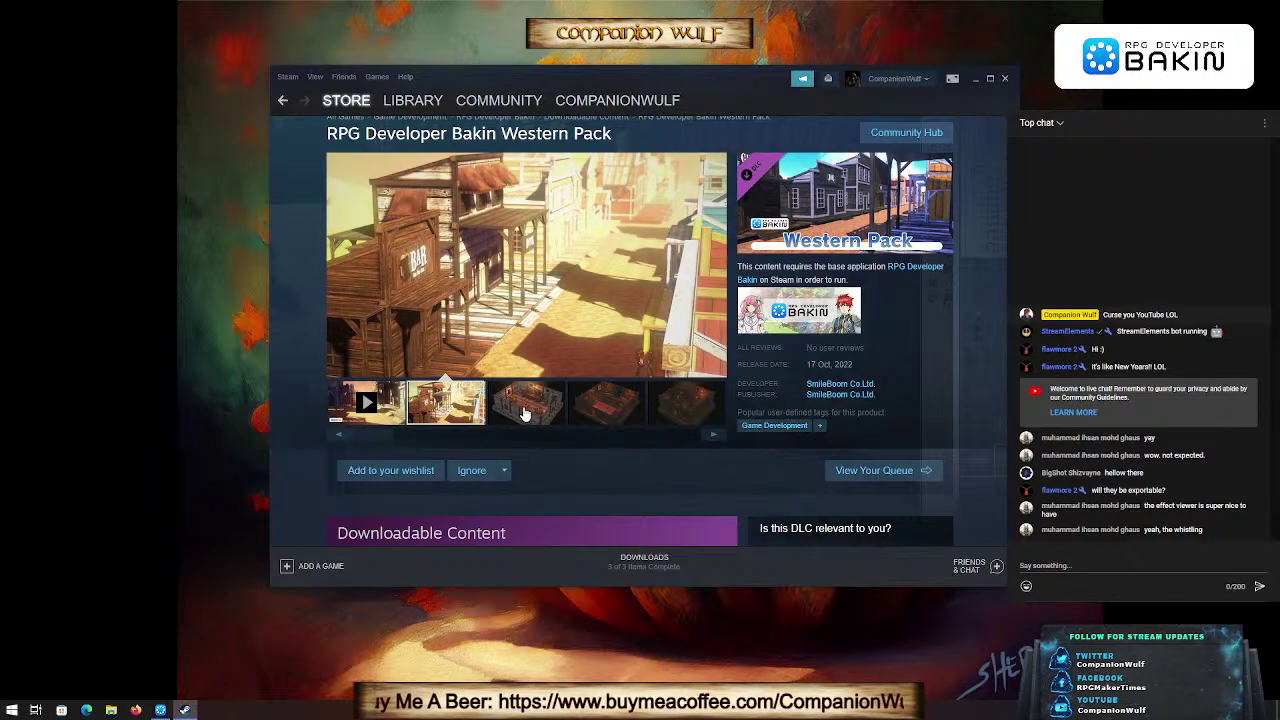
{"action": "left_click", "coordinate": [523, 409]}
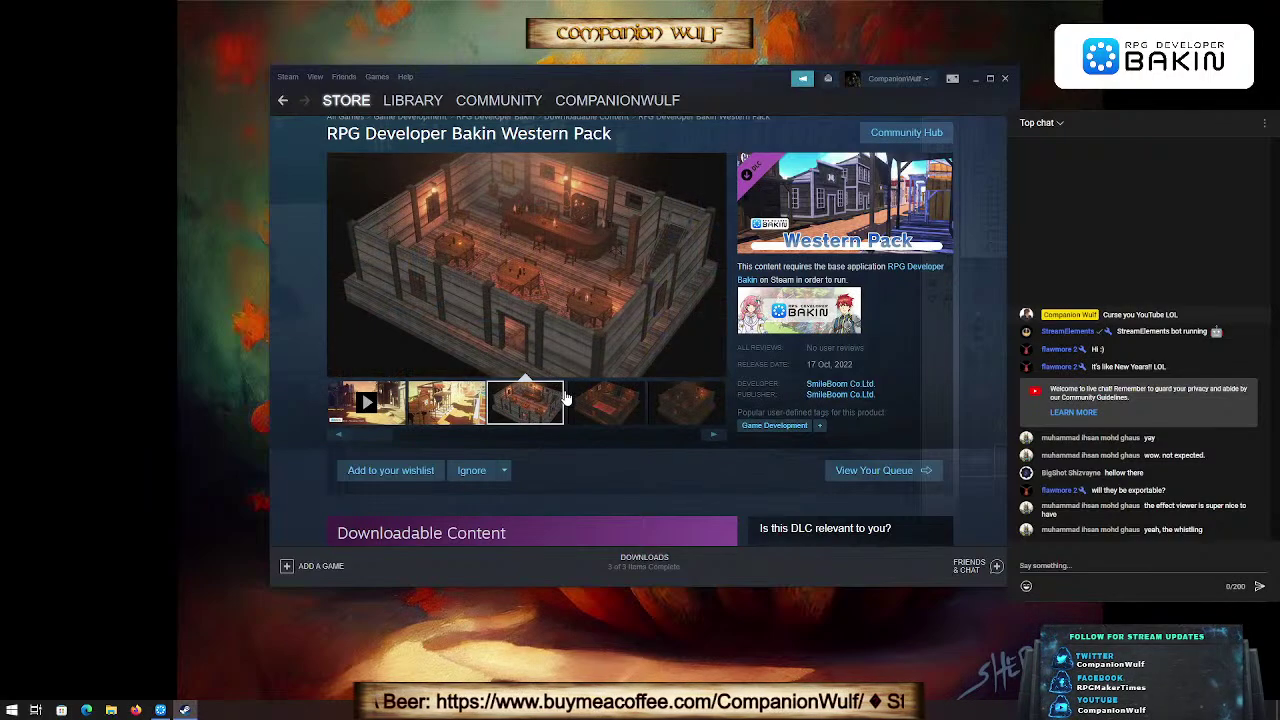
{"action": "left_click", "coordinate": [592, 402]}
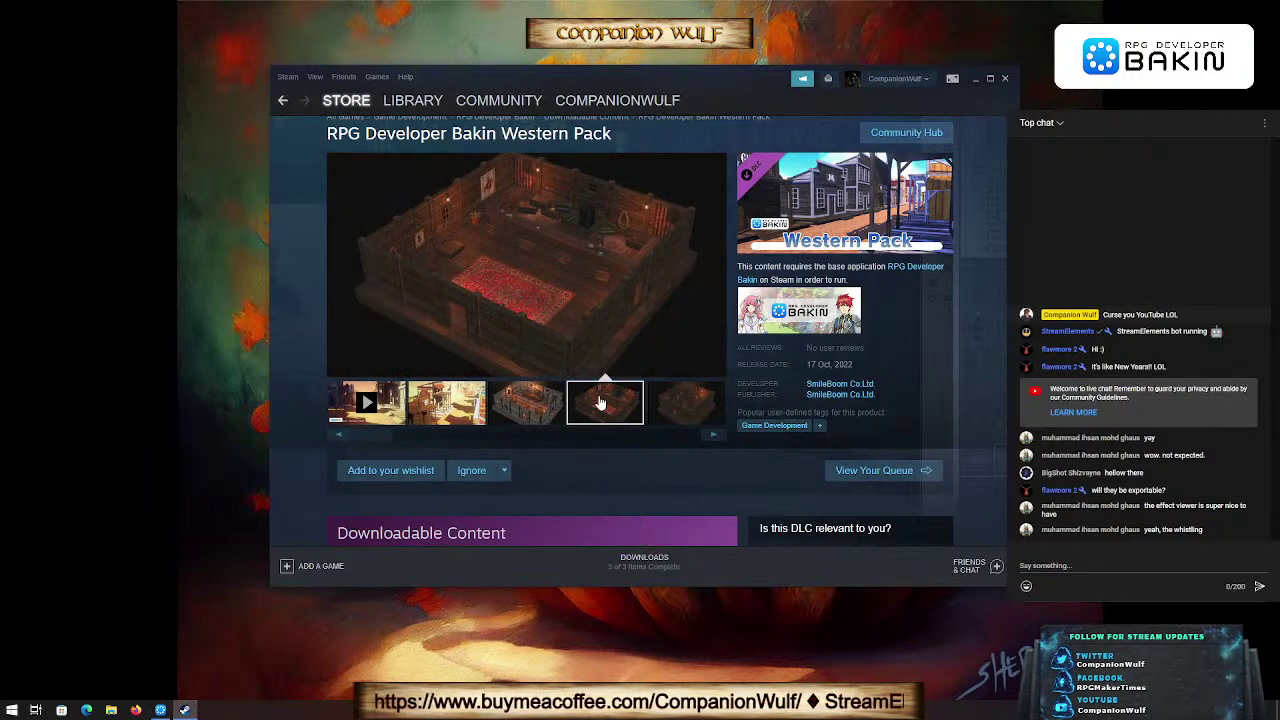
{"action": "left_click", "coordinate": [680, 403]}
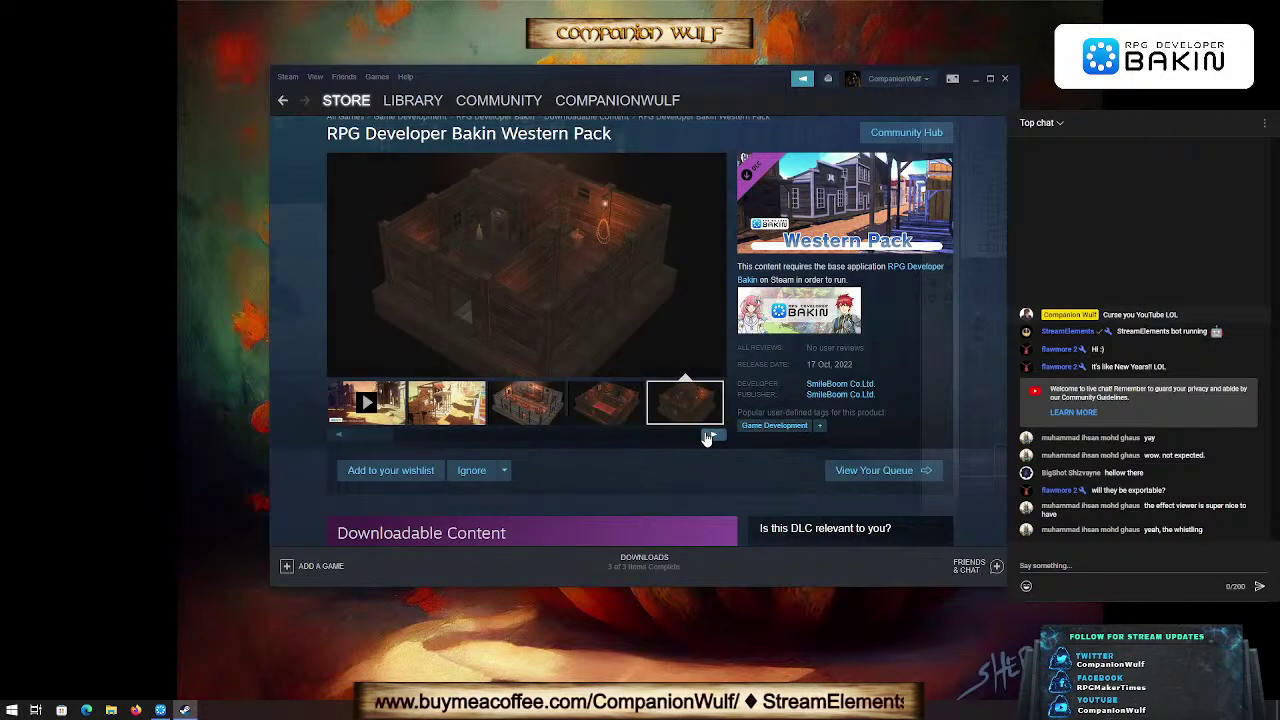
{"action": "left_click", "coordinate": [708, 435]}
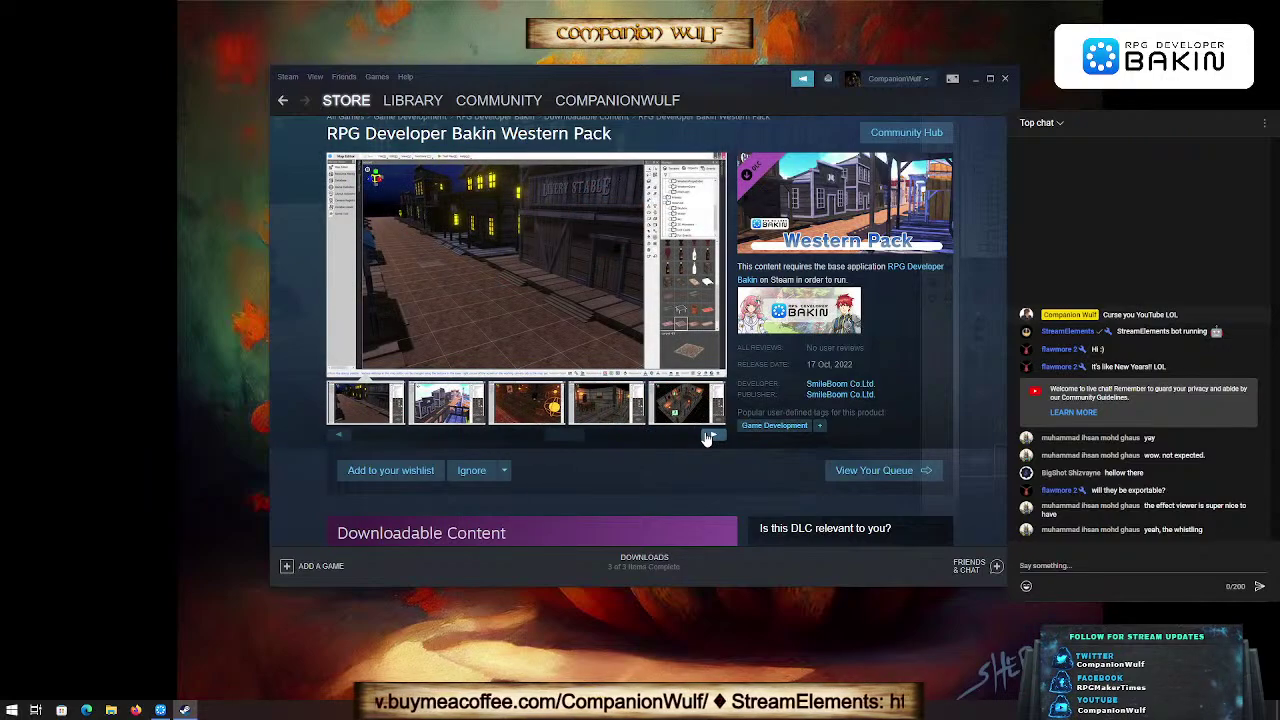
{"action": "left_click", "coordinate": [455, 420]}
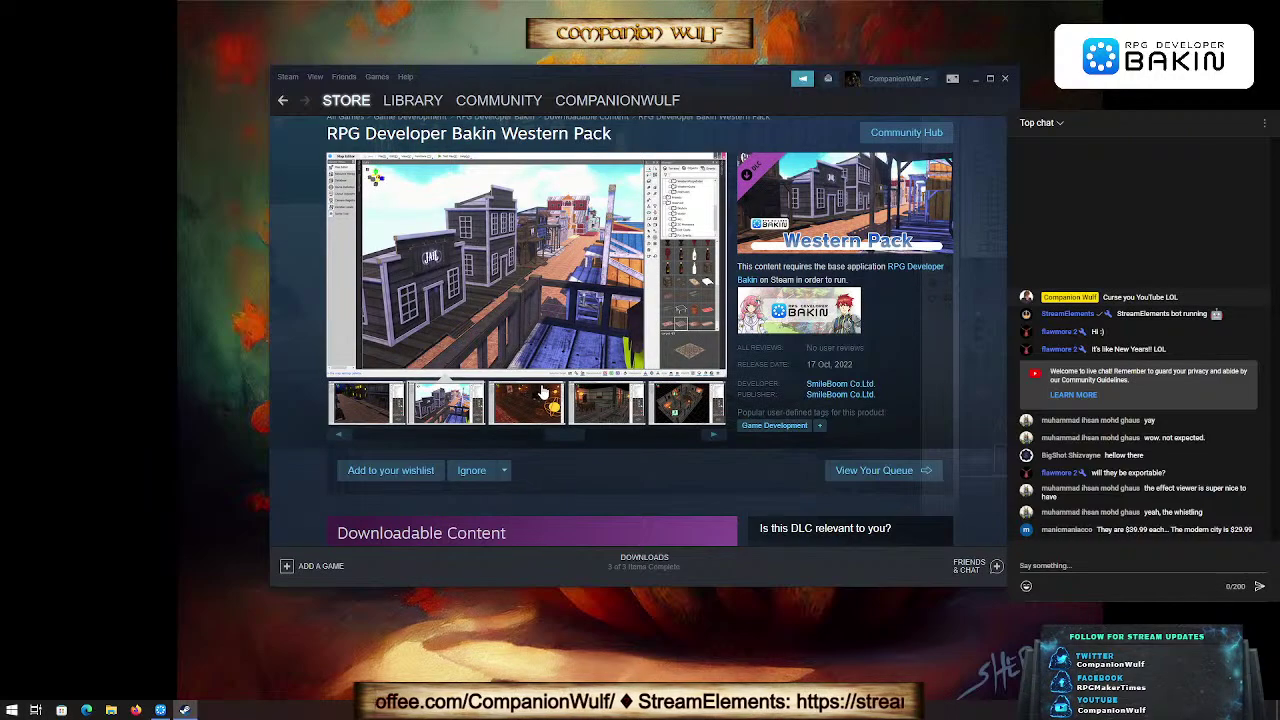
Step: Enlarge the Western Pack's jail street screenshot, view the remaining screenshots through the last one, and close the enlarged view
{"action": "left_click", "coordinate": [699, 276]}
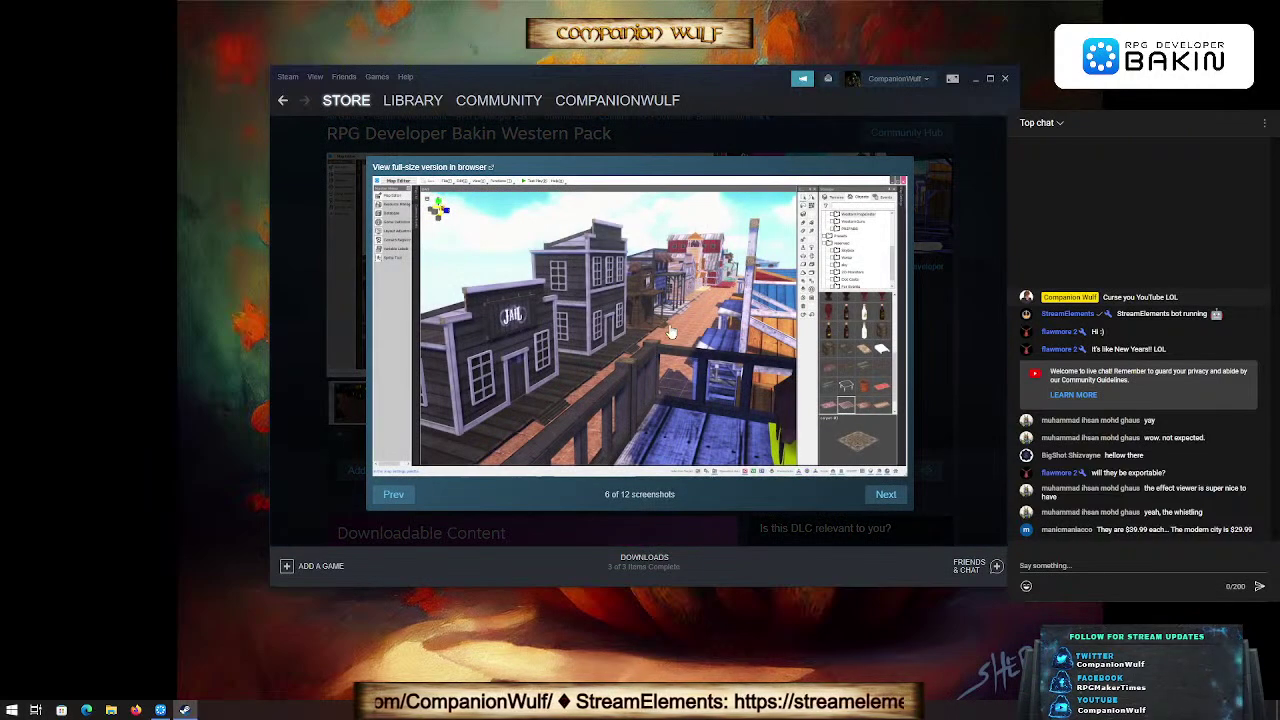
{"action": "key", "text": "Right"}
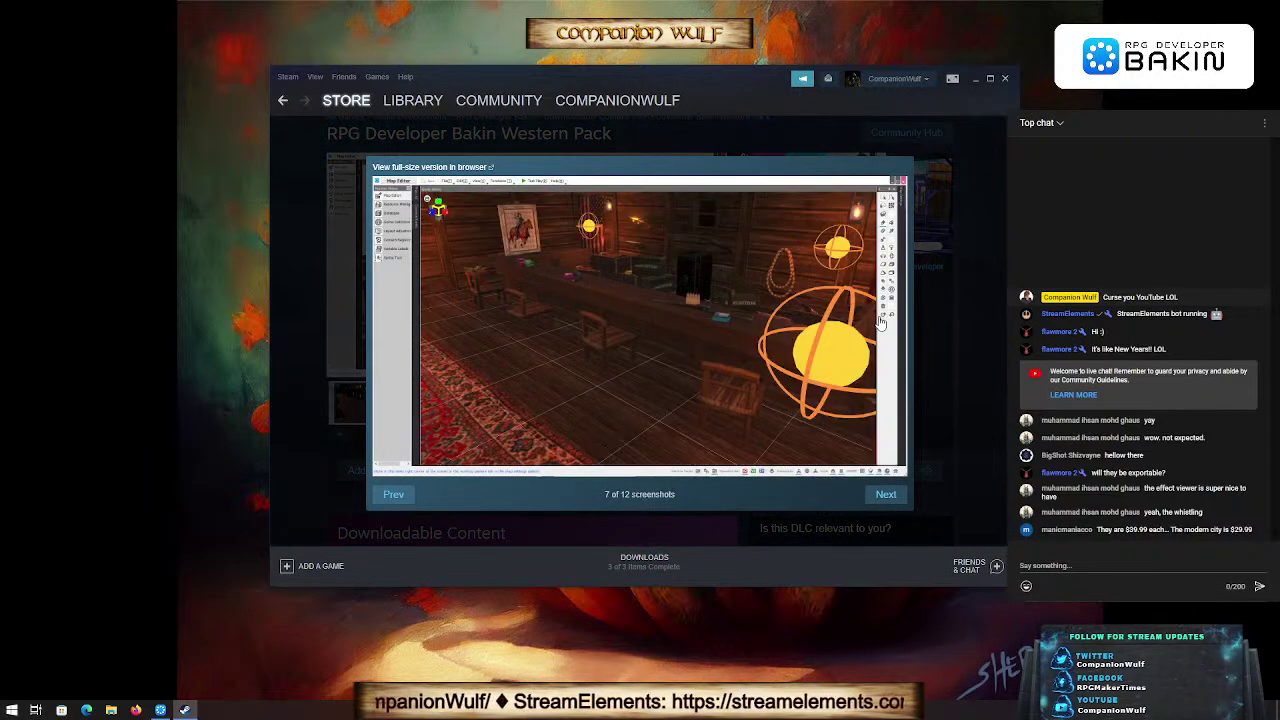
{"action": "key", "text": "Right"}
{"action": "key", "text": "Right"}
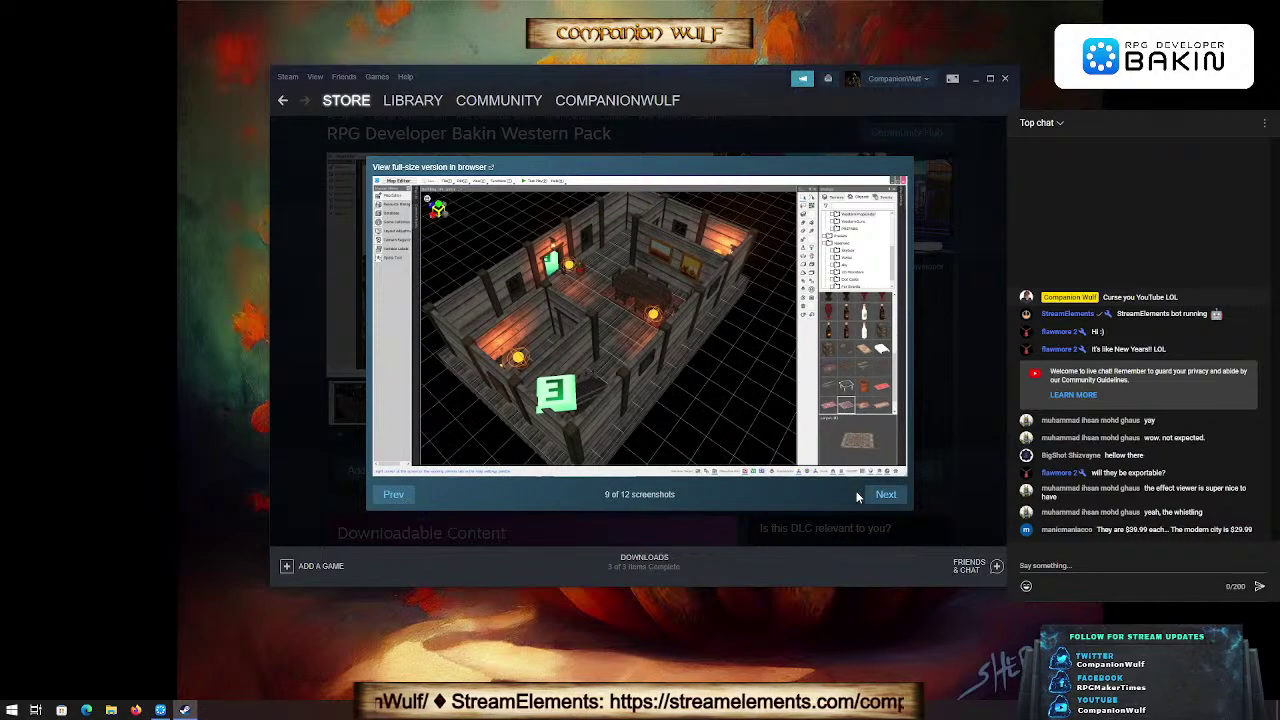
{"action": "left_click", "coordinate": [886, 495]}
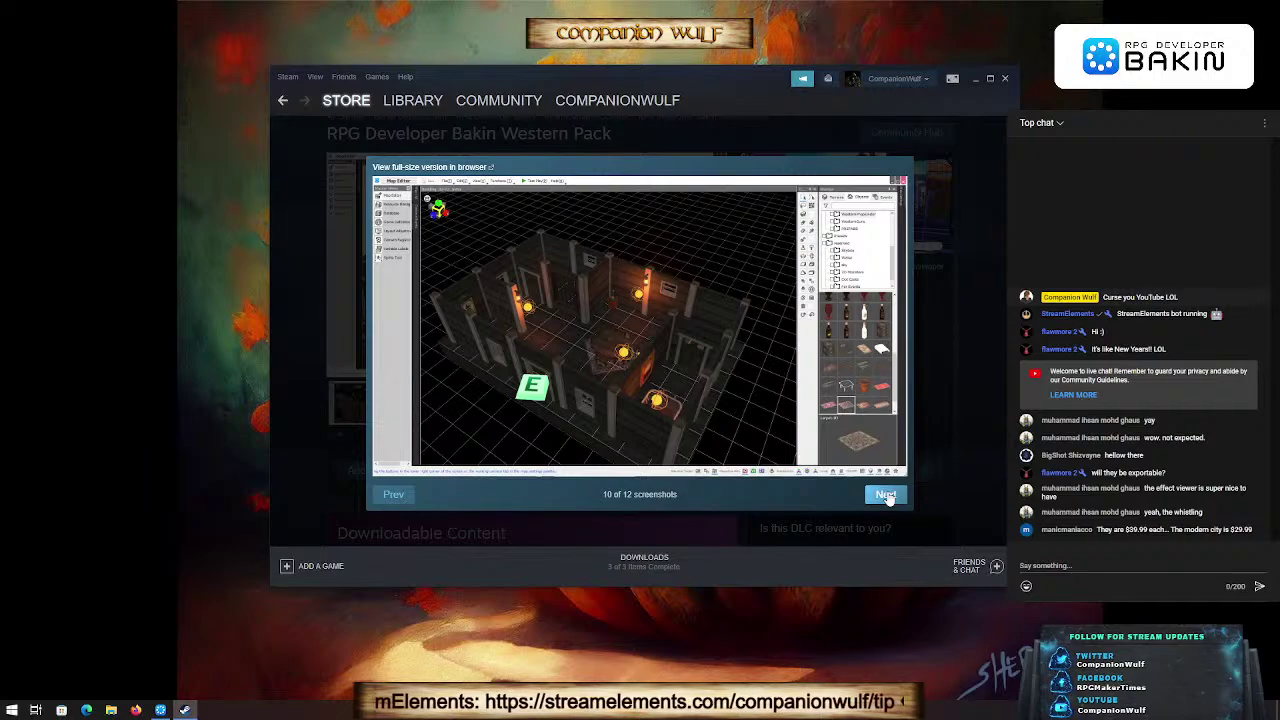
{"action": "left_click", "coordinate": [886, 495]}
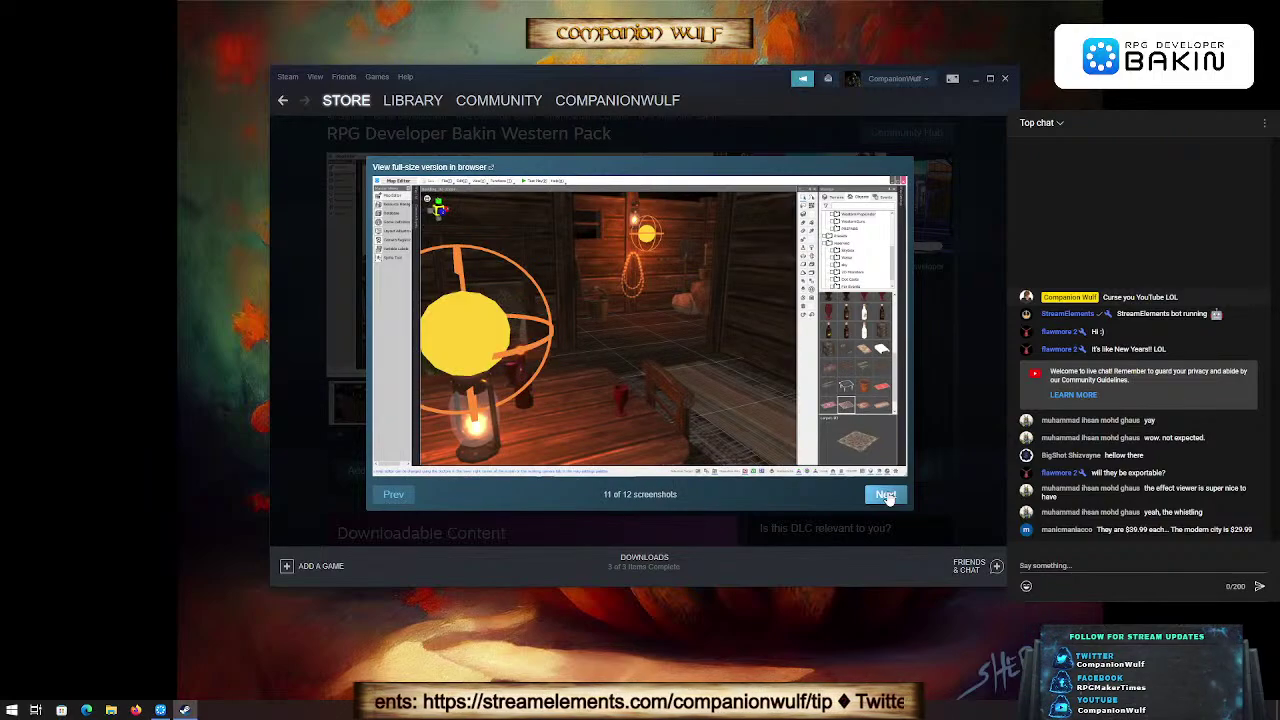
{"action": "left_click", "coordinate": [886, 495]}
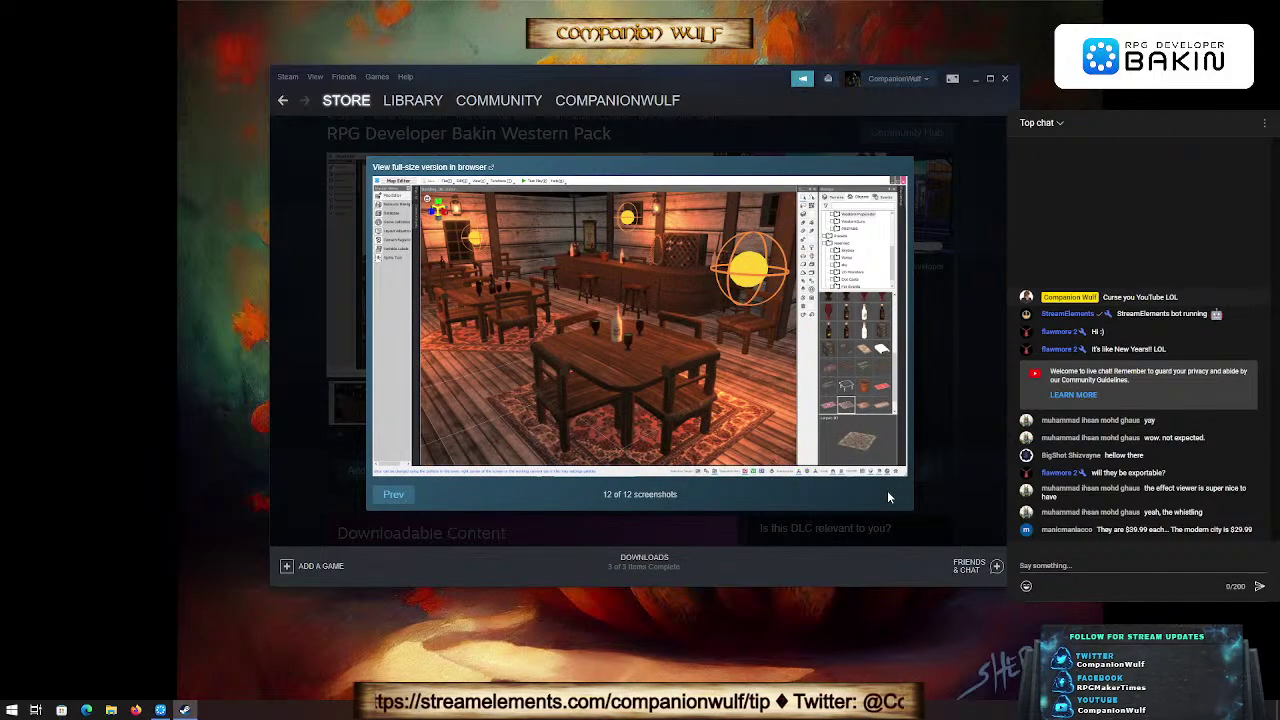
{"action": "left_click", "coordinate": [672, 526]}
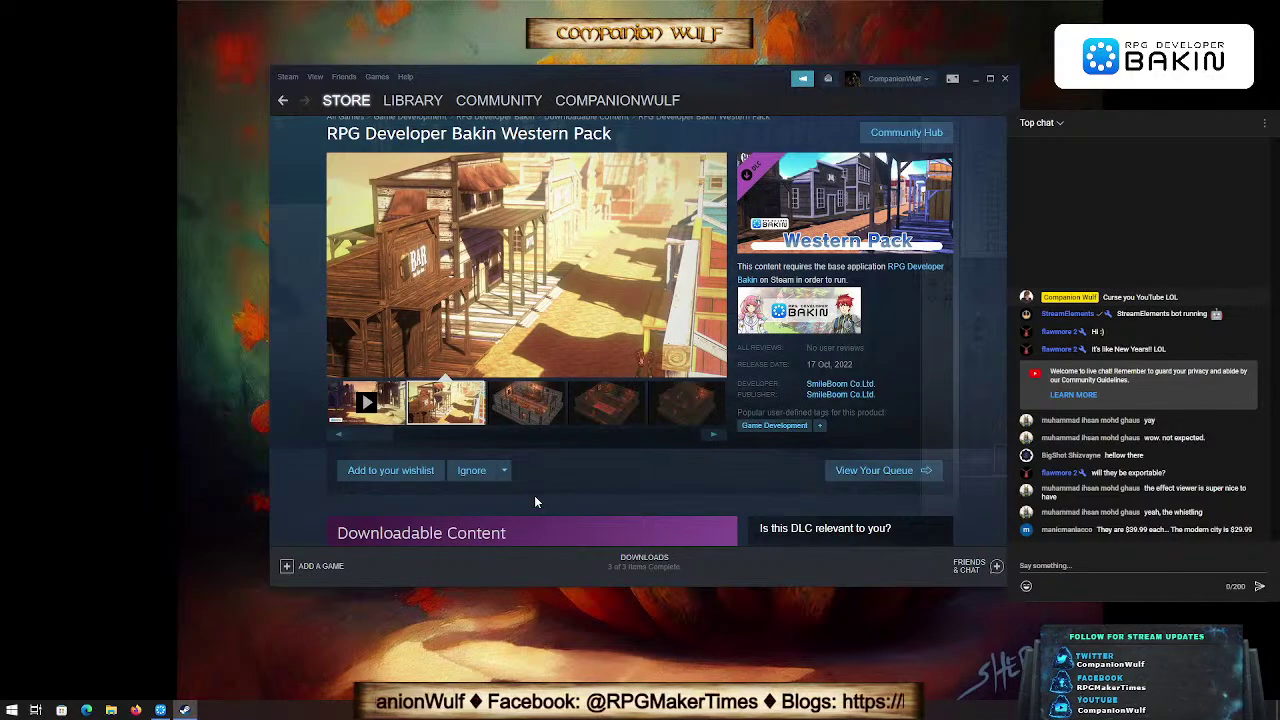
Step: Go back to the RPG Developer Bakin page, expand the downloadable content list and open 3D Monster Pack Vol.1
{"action": "scroll", "coordinate": [534, 495], "scroll_direction": "down", "scroll_amount": 7}
{"action": "scroll", "coordinate": [538, 498], "scroll_direction": "up", "scroll_amount": 2}
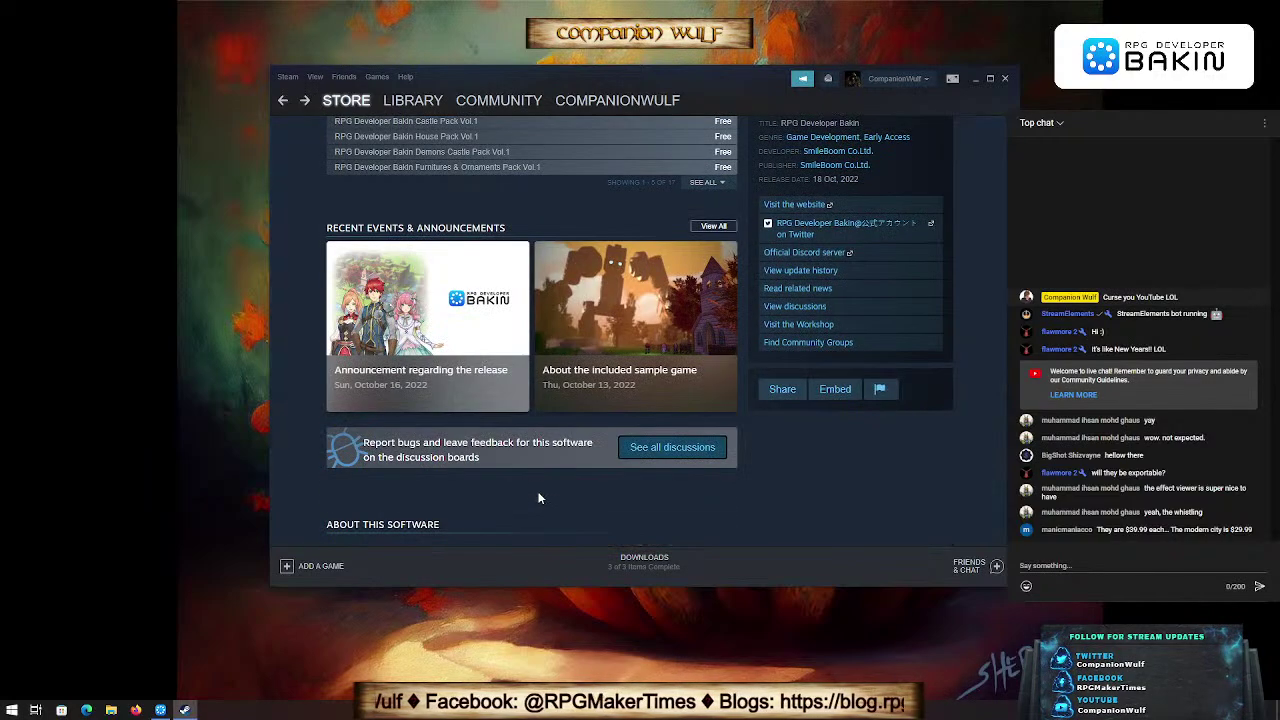
{"action": "left_click", "coordinate": [705, 184]}
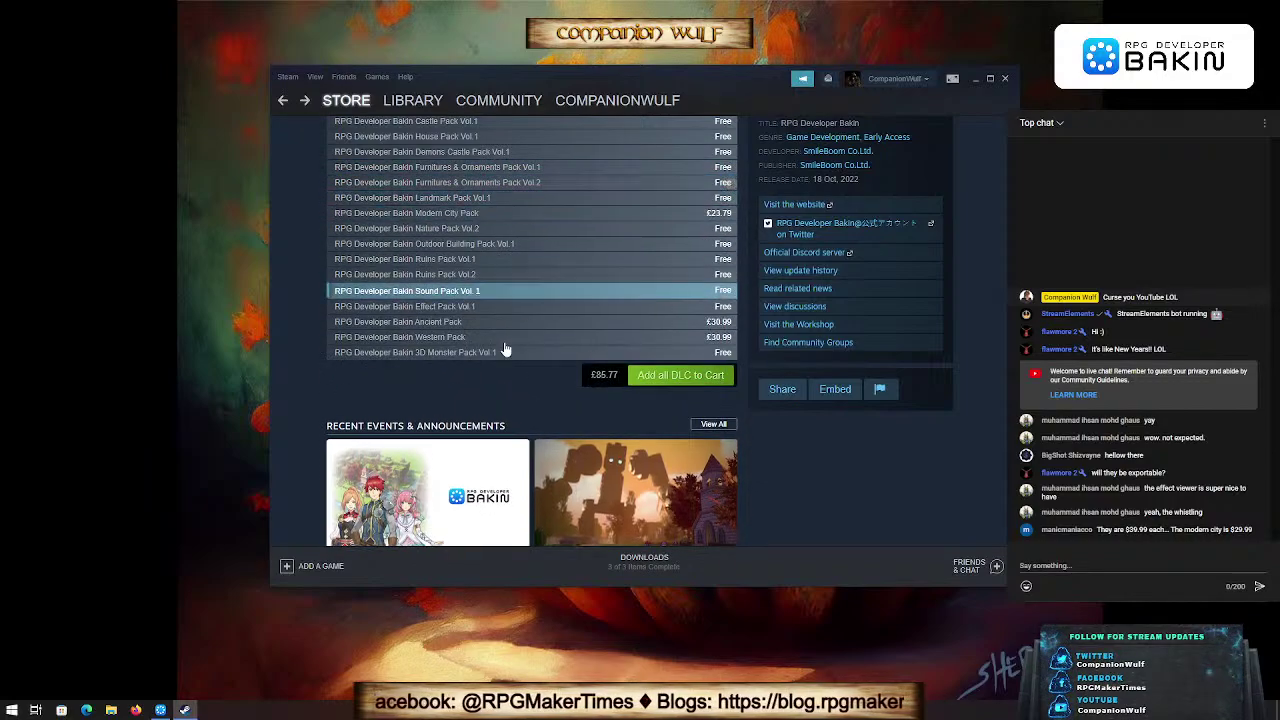
{"action": "left_click", "coordinate": [488, 352]}
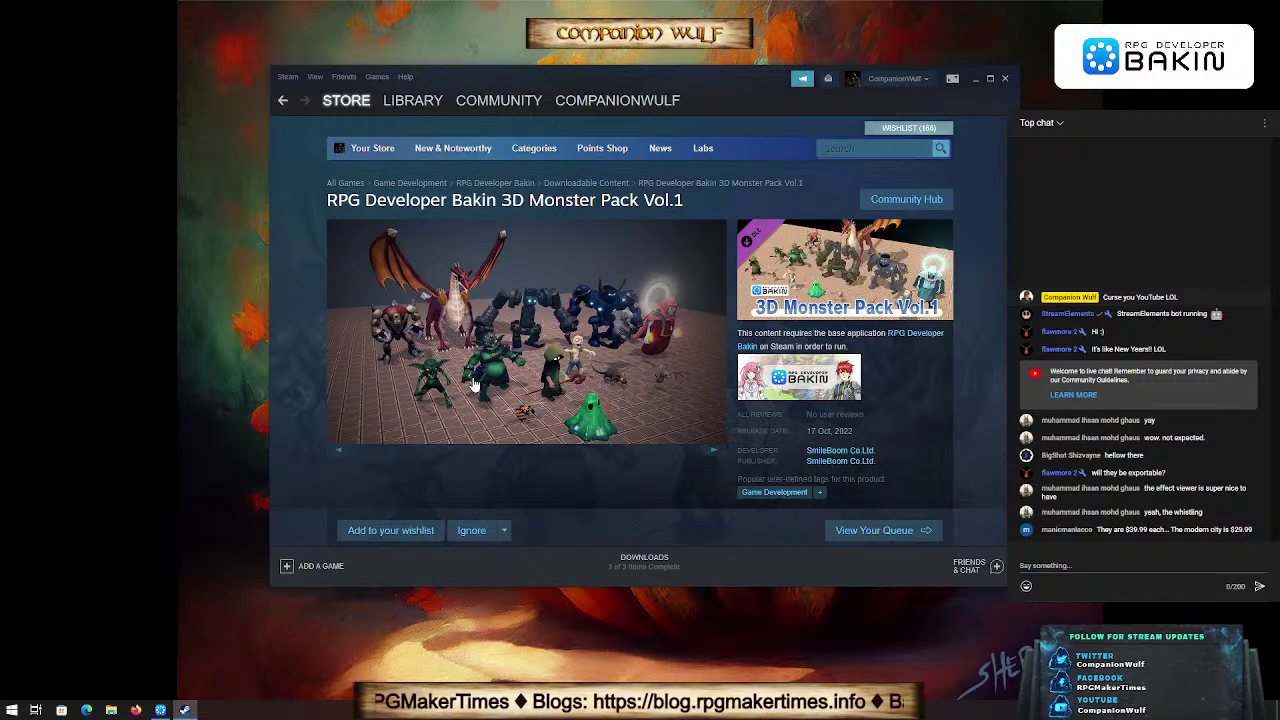
Step: View the 3D Monster Pack Vol.1 screenshot enlarged, and examine the pack's description, system requirements and download options
{"action": "left_click", "coordinate": [538, 370]}
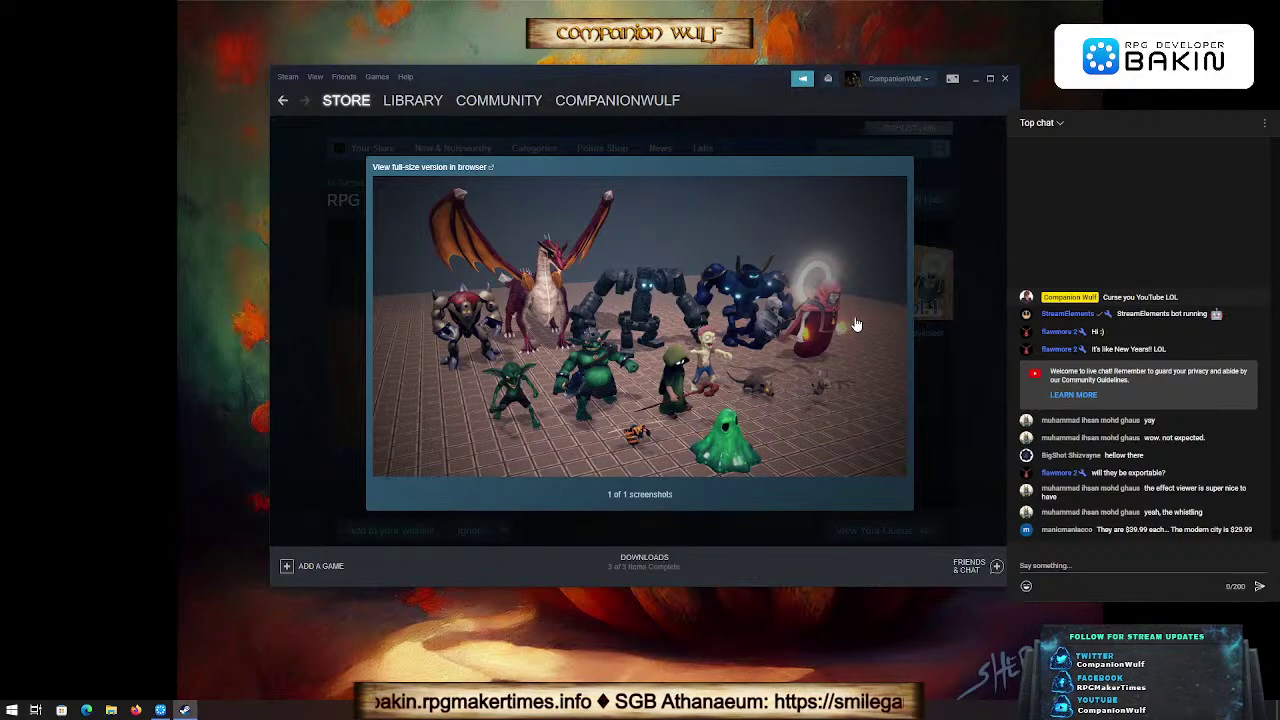
{"action": "left_click", "coordinate": [940, 366]}
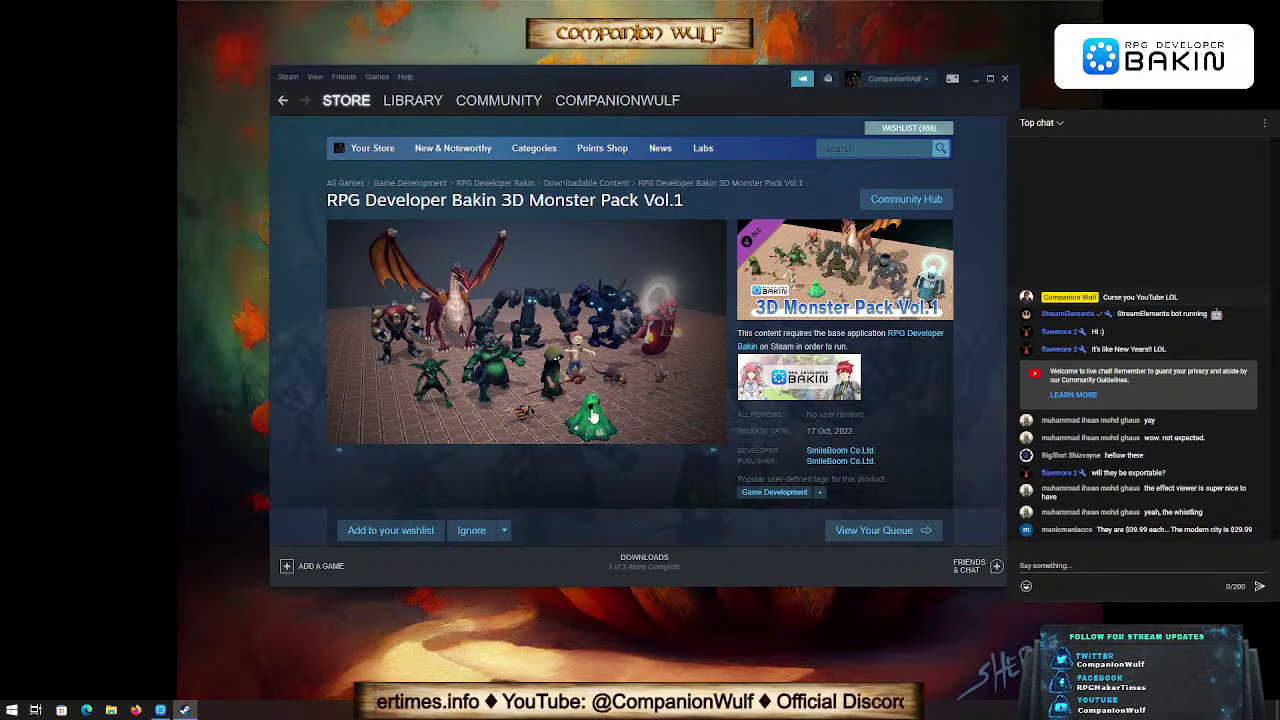
{"action": "scroll", "coordinate": [628, 475], "scroll_direction": "down", "scroll_amount": 5}
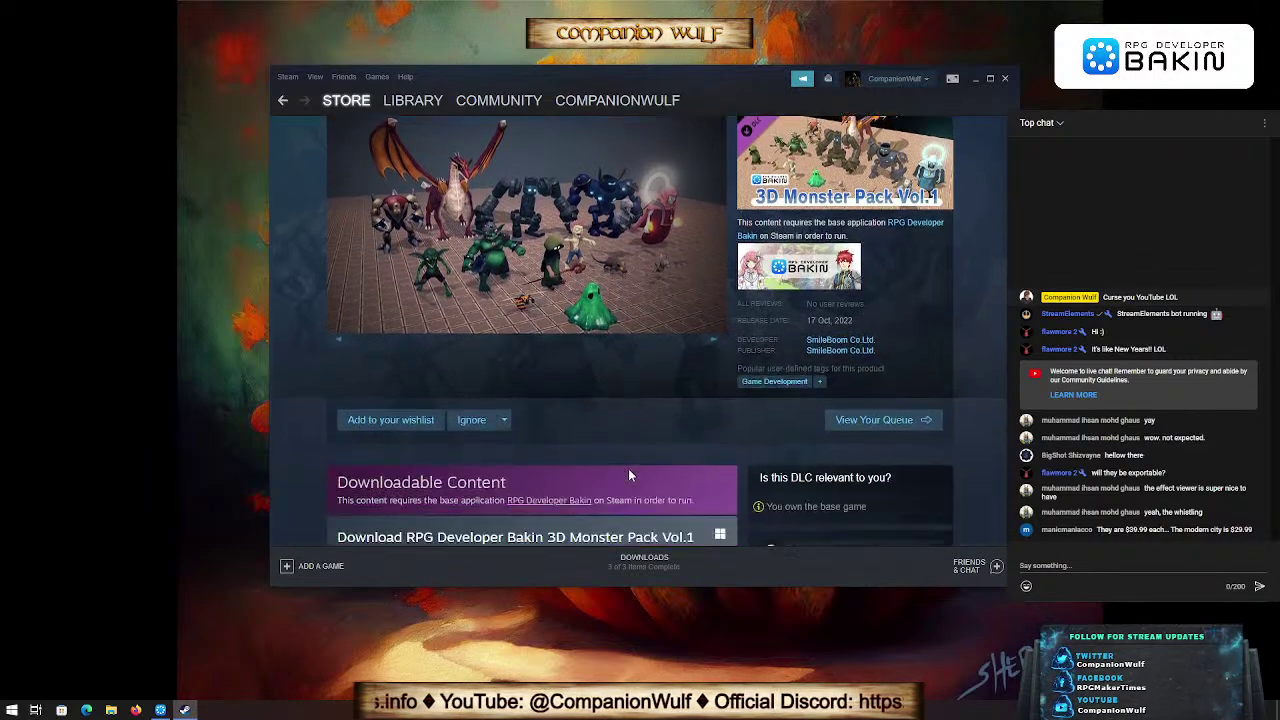
{"action": "scroll", "coordinate": [608, 475], "scroll_direction": "down", "scroll_amount": 2}
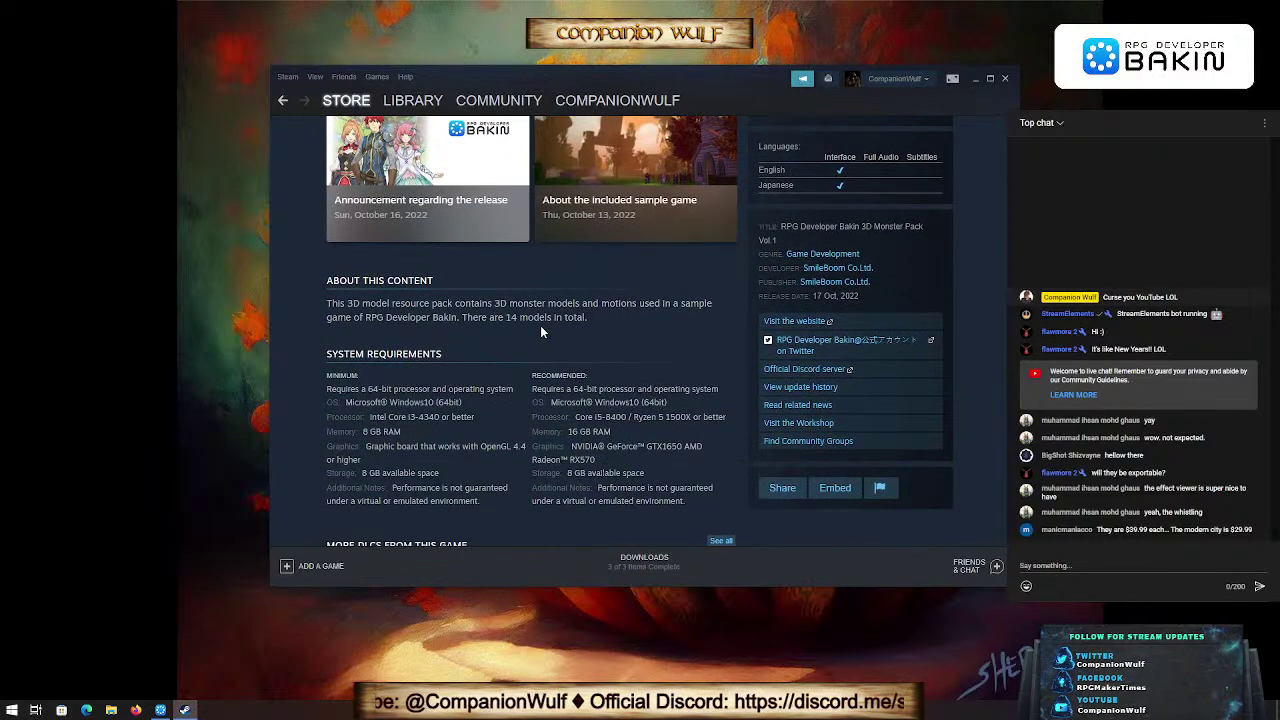
{"action": "scroll", "coordinate": [540, 332], "scroll_direction": "down", "scroll_amount": 5}
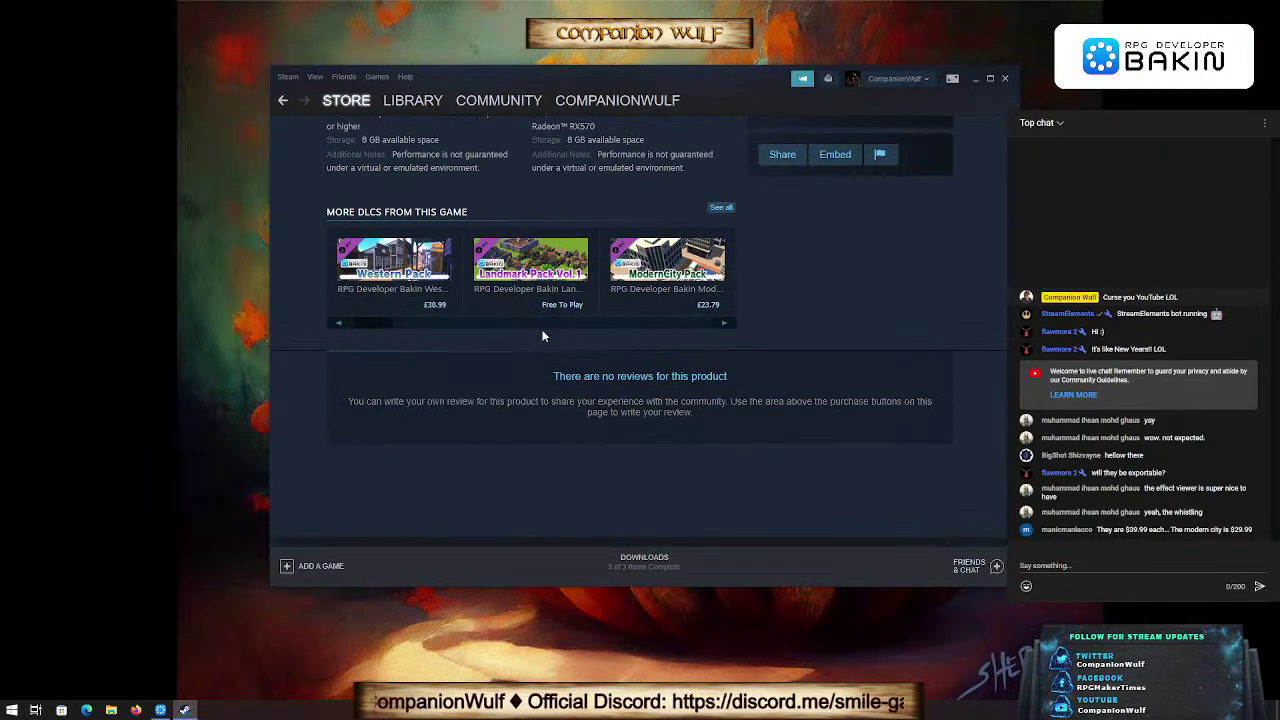
{"action": "scroll", "coordinate": [543, 336], "scroll_direction": "down", "scroll_amount": 2}
{"action": "scroll", "coordinate": [543, 336], "scroll_direction": "up", "scroll_amount": 15}
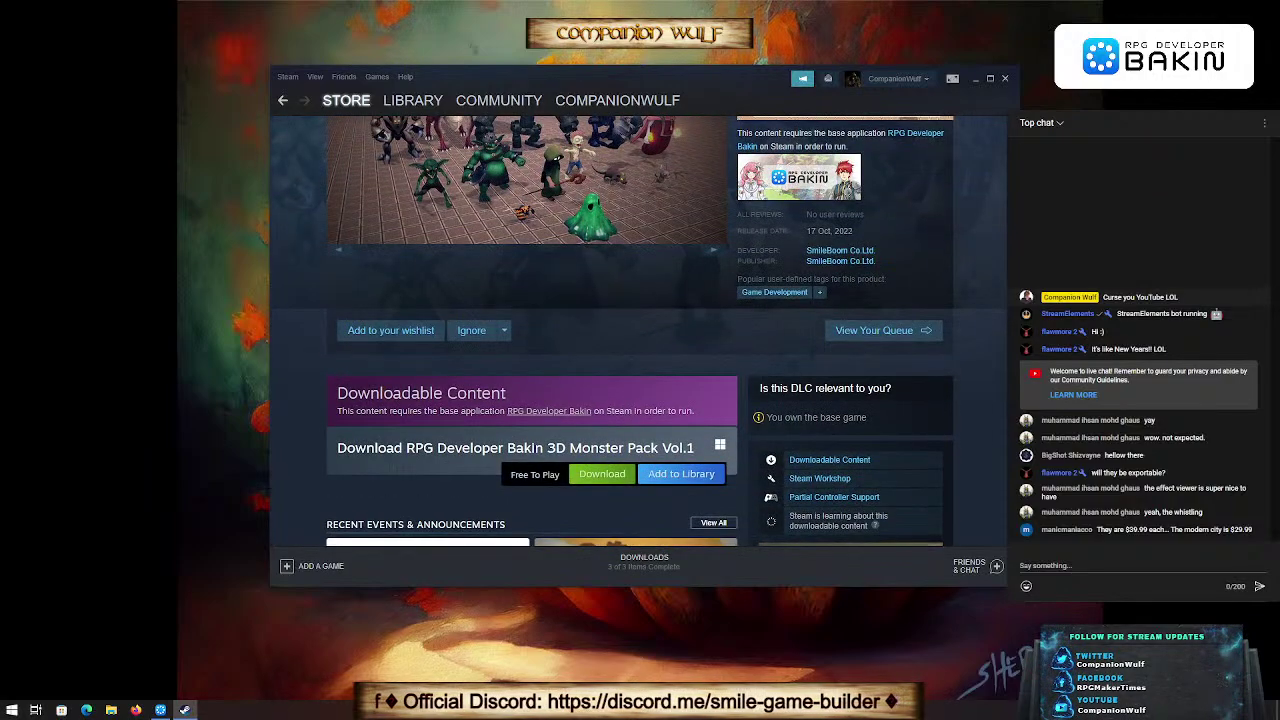
{"action": "scroll", "coordinate": [554, 310], "scroll_direction": "up", "scroll_amount": 3}
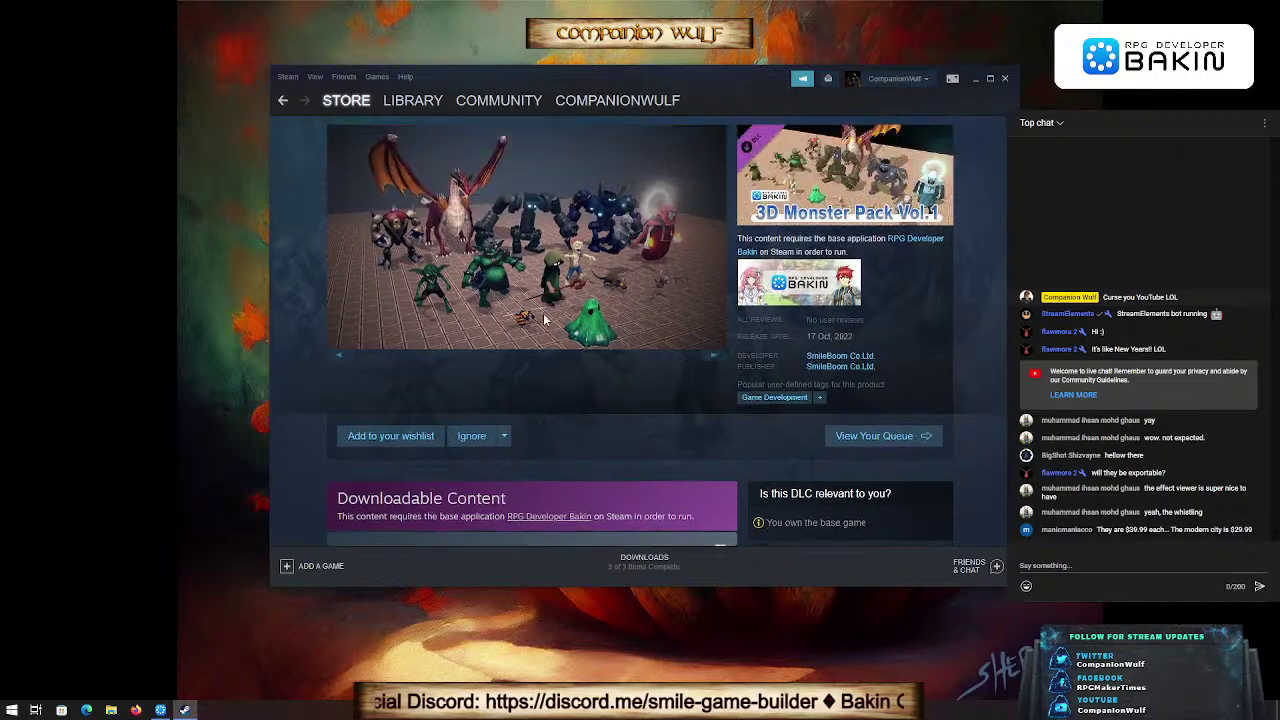
Step: Return from 3D Monster Pack Vol.1 to the main RPG Developer Bakin store page
{"action": "key", "text": "alt+Left"}
{"action": "scroll", "coordinate": [540, 335], "scroll_direction": "up", "scroll_amount": 5}
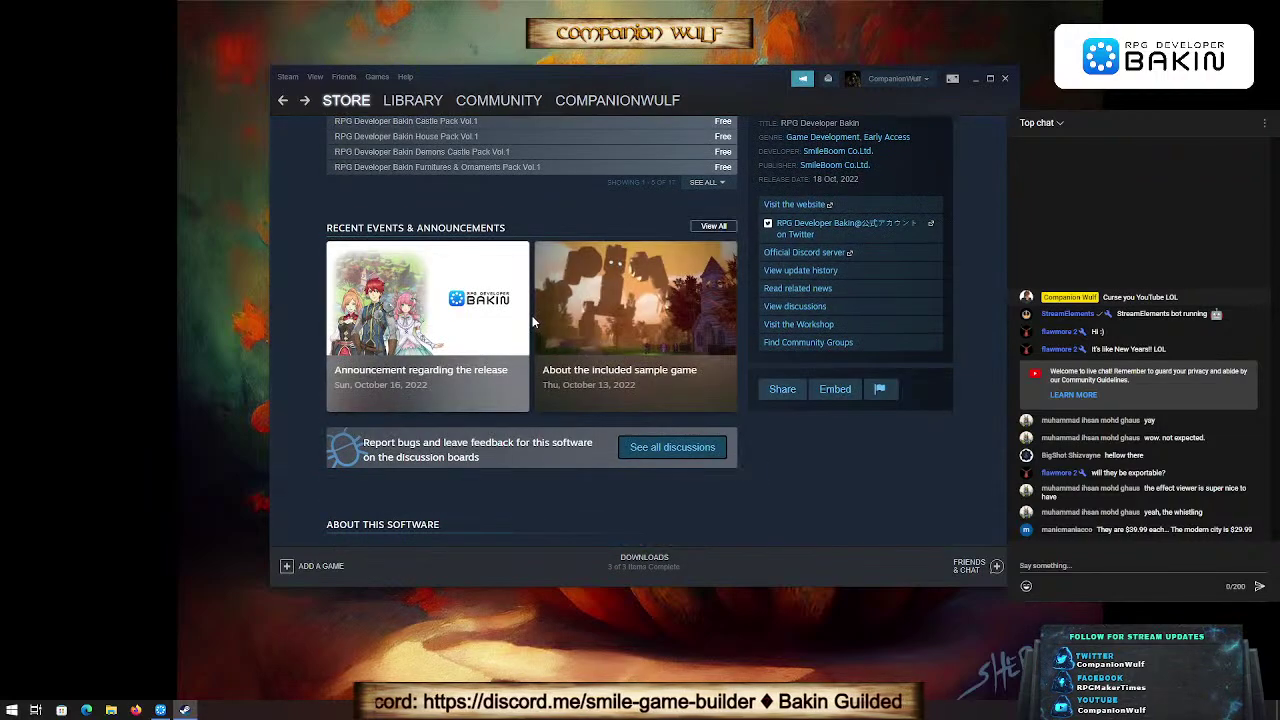
Step: Reload the RPG Developer Bakin store page to refresh the time left until its release
{"action": "scroll", "coordinate": [533, 347], "scroll_direction": "up", "scroll_amount": 3}
{"action": "scroll", "coordinate": [533, 347], "scroll_direction": "down", "scroll_amount": 2}
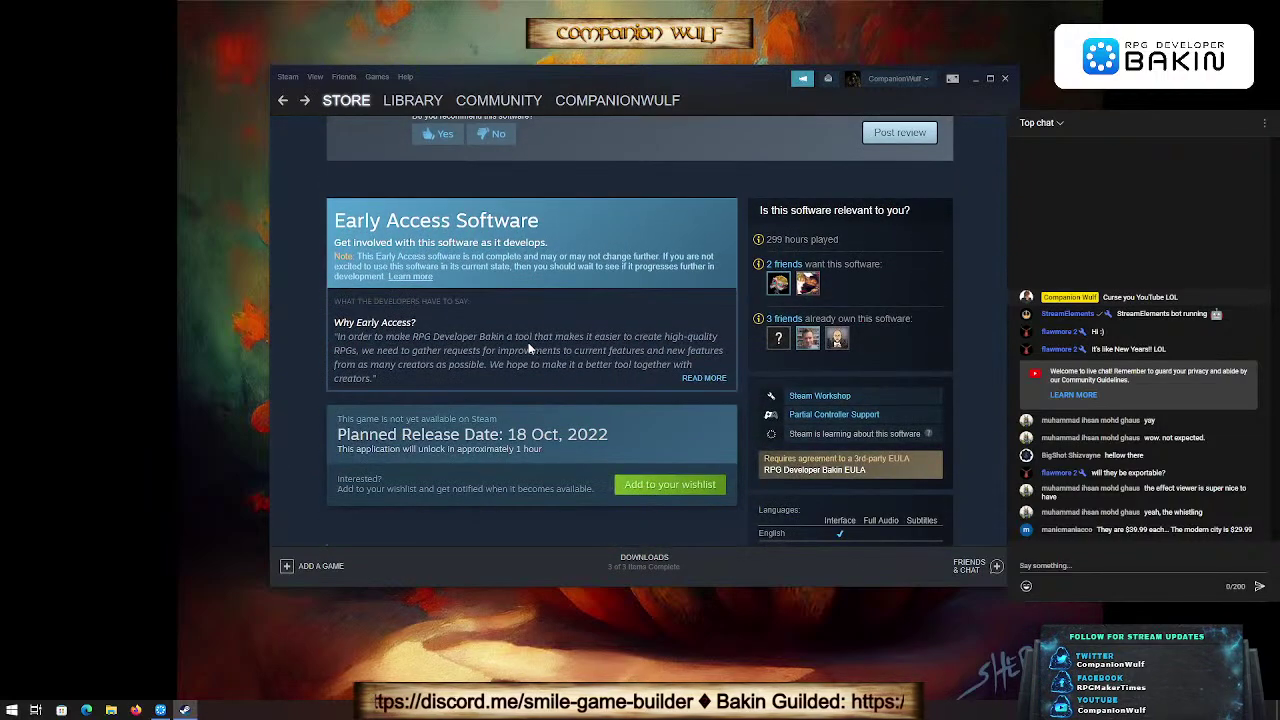
{"action": "right_click", "coordinate": [431, 354]}
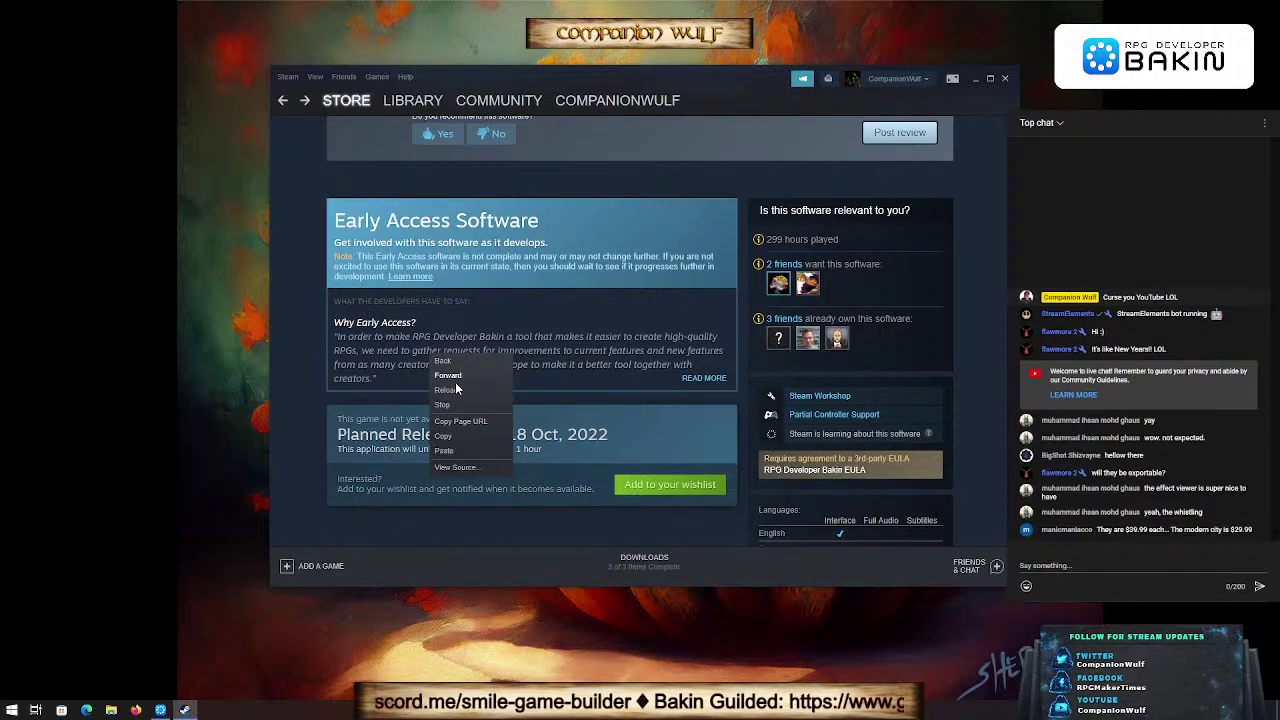
{"action": "left_click", "coordinate": [451, 383]}
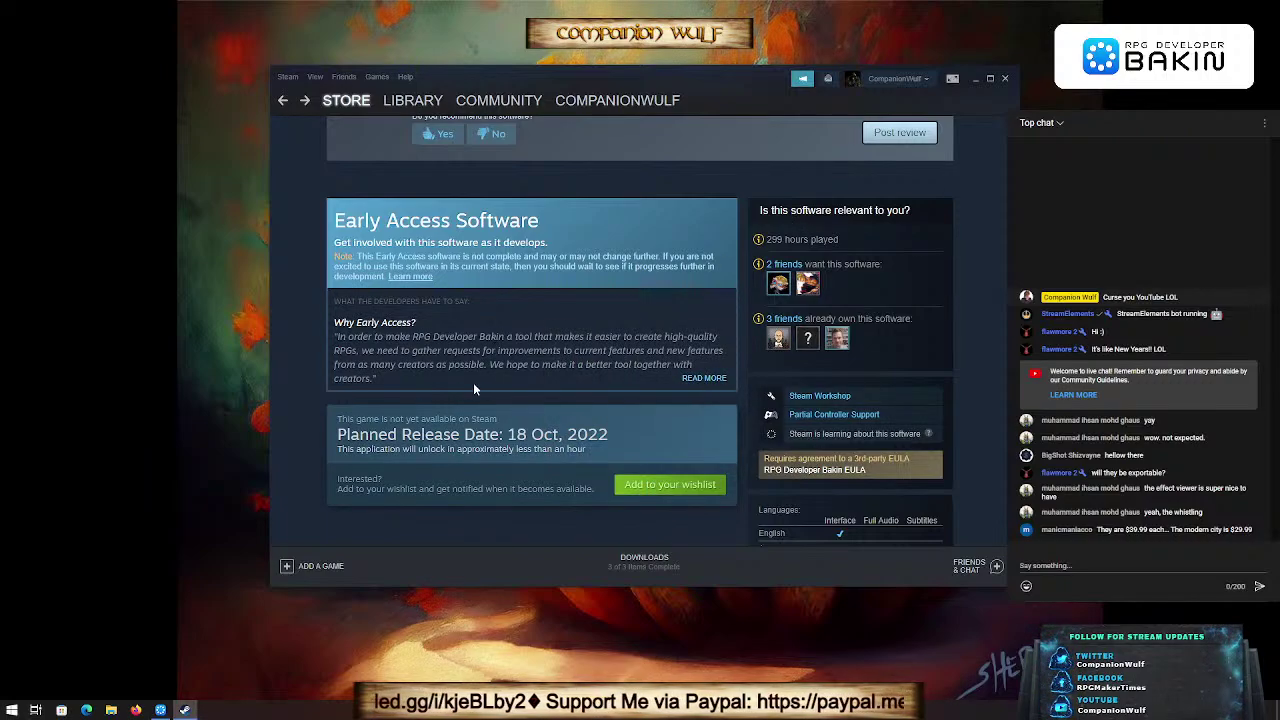
Step: Rewind the Bakin trailer slightly and pause it on the scene with the stone giant
{"action": "scroll", "coordinate": [473, 382], "scroll_direction": "up", "scroll_amount": 5}
{"action": "scroll", "coordinate": [493, 390], "scroll_direction": "up", "scroll_amount": 3}
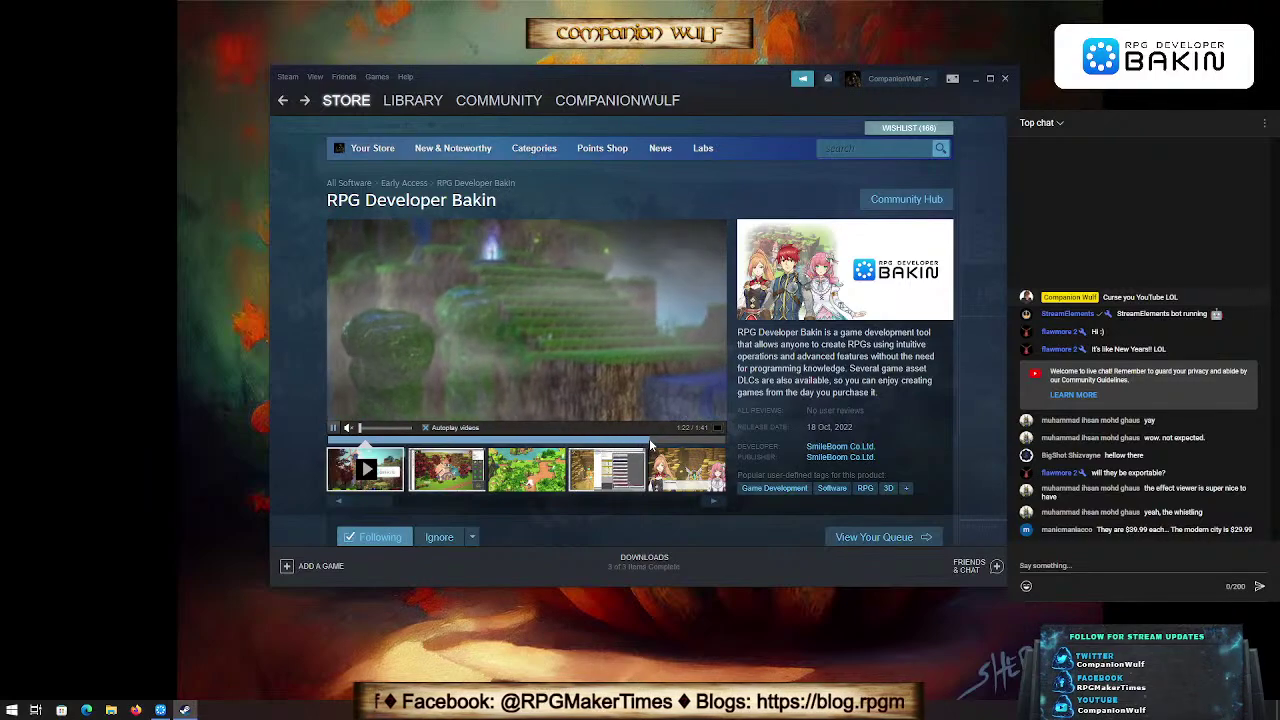
{"action": "left_click_drag", "start_coordinate": [649, 438], "coordinate": [625, 437]}
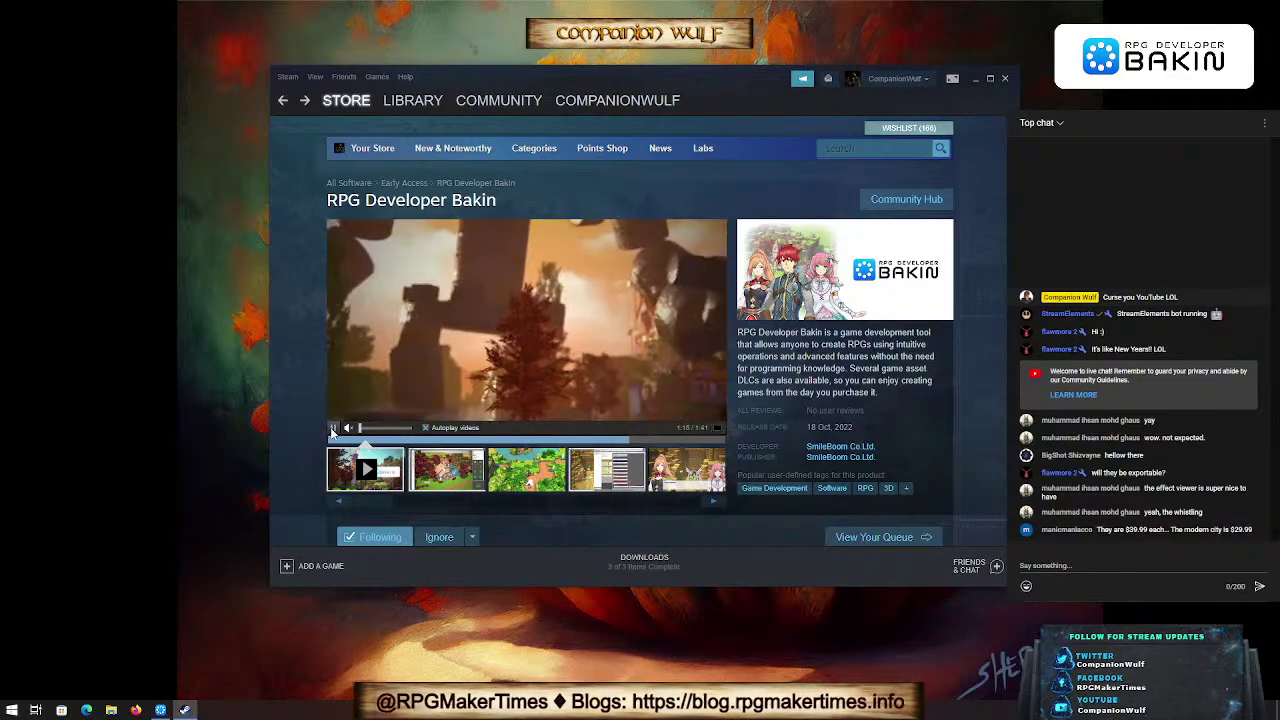
{"action": "left_click", "coordinate": [333, 428]}
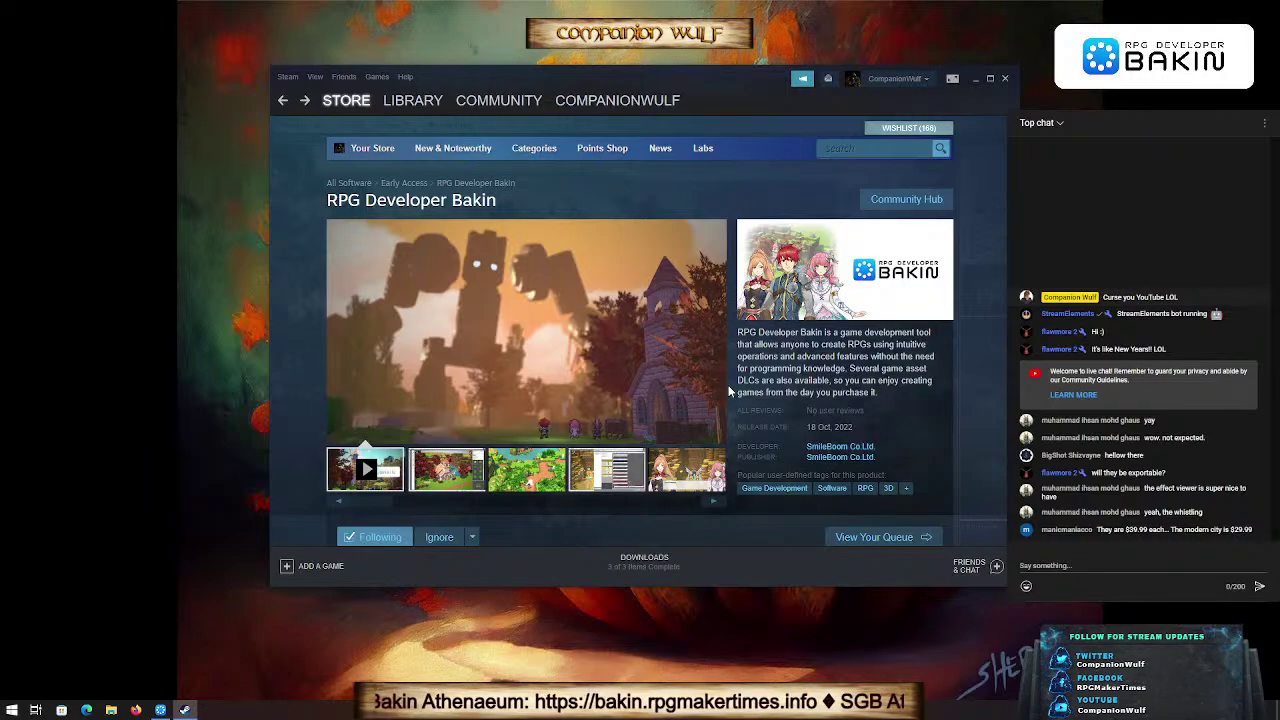
Step: Examine the Early Access notice and planned release information on the RPG Developer Bakin page
{"action": "scroll", "coordinate": [730, 382], "scroll_direction": "down", "scroll_amount": 5}
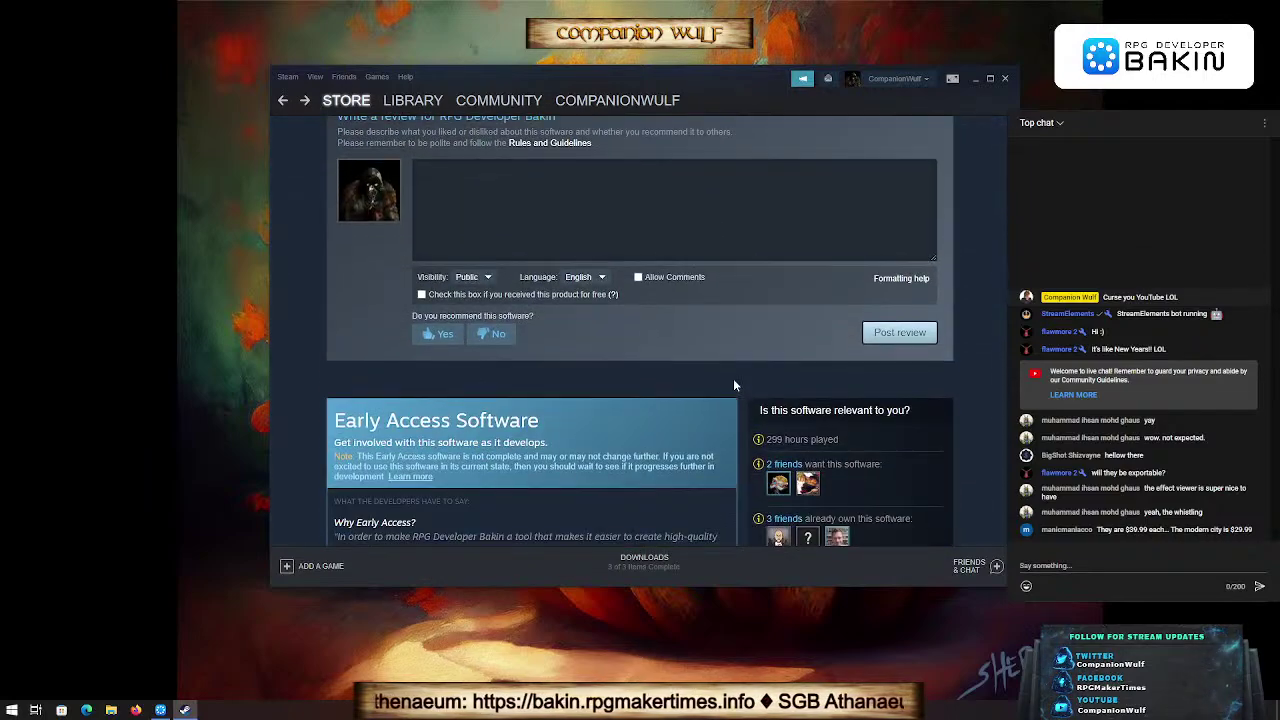
{"action": "scroll", "coordinate": [733, 385], "scroll_direction": "down", "scroll_amount": 2}
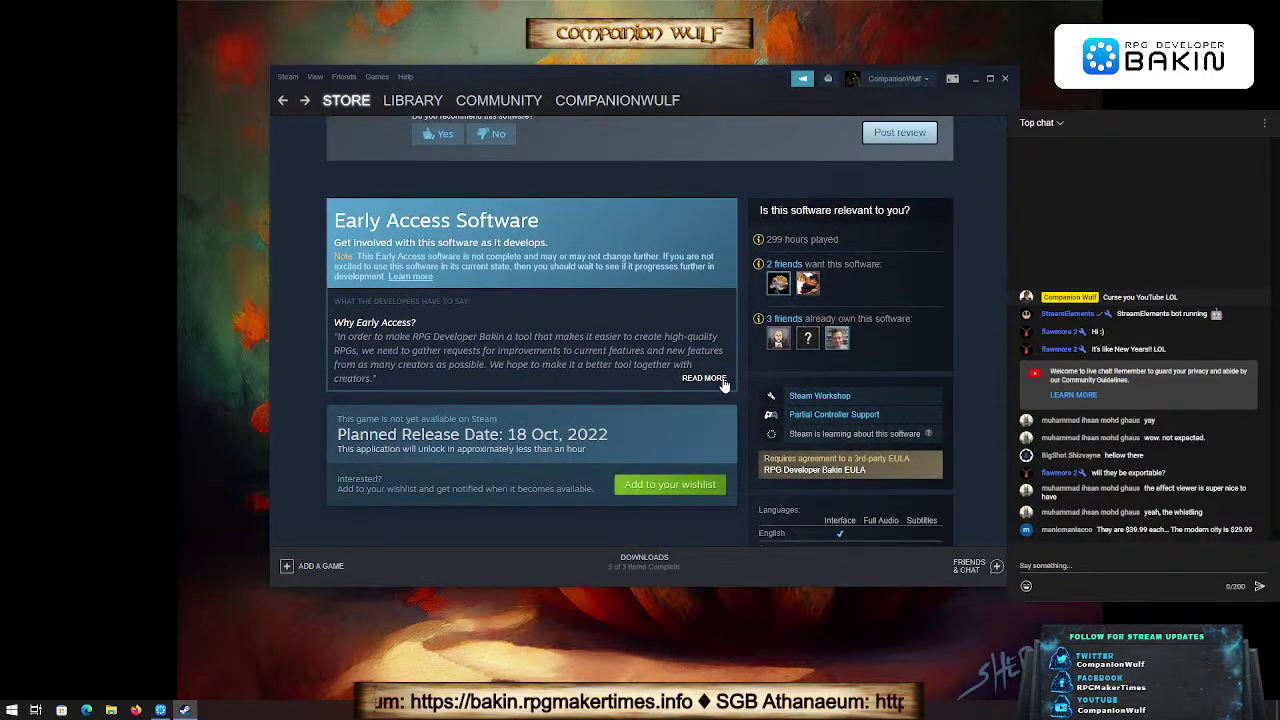
{"action": "scroll", "coordinate": [724, 385], "scroll_direction": "down", "scroll_amount": 1}
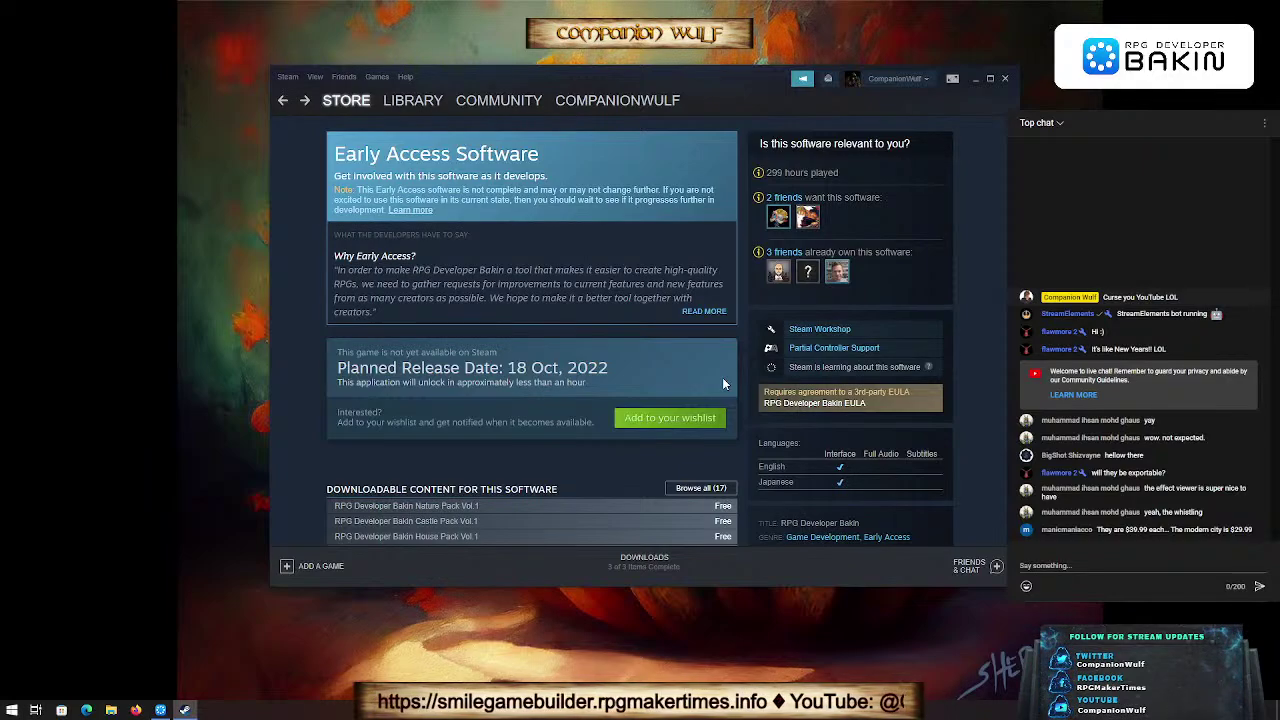
{"action": "scroll", "coordinate": [624, 228], "scroll_direction": "up", "scroll_amount": 10}
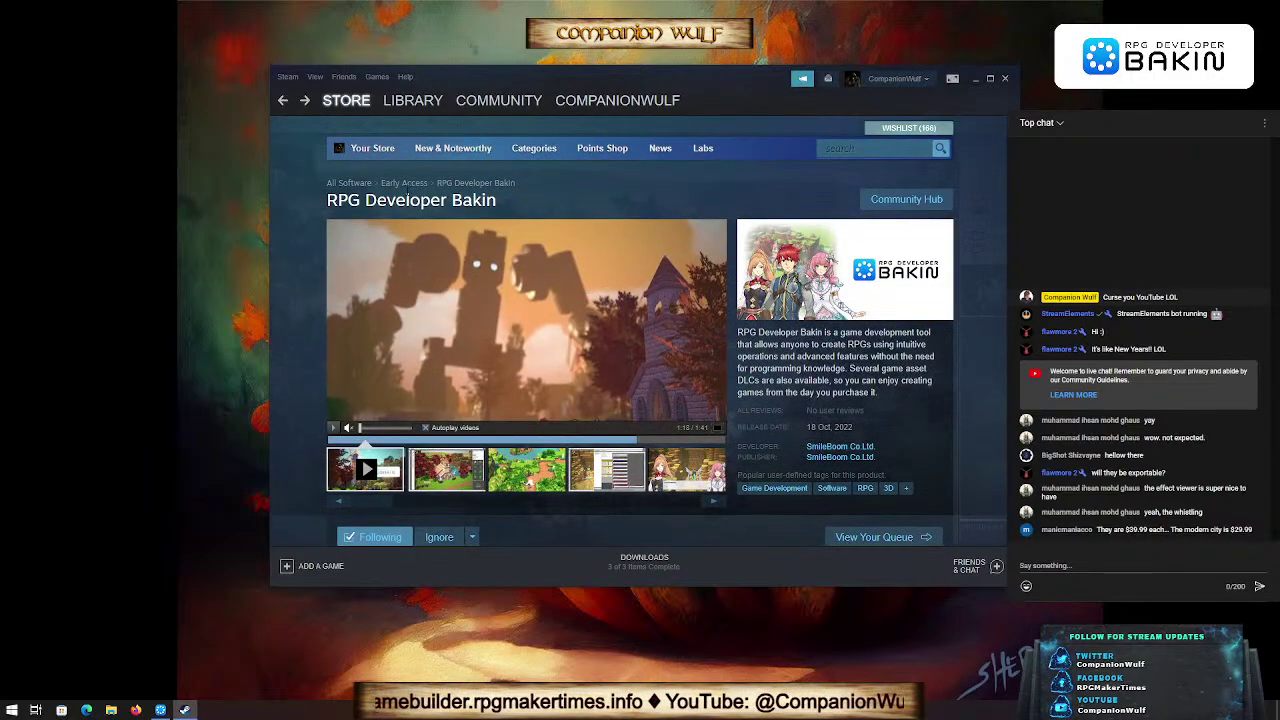
Step: Open the Steam Workshop feature's product listing from the Bakin page, and return to the Bakin page
{"action": "scroll", "coordinate": [734, 365], "scroll_direction": "down", "scroll_amount": 3}
{"action": "scroll", "coordinate": [734, 365], "scroll_direction": "down", "scroll_amount": 5}
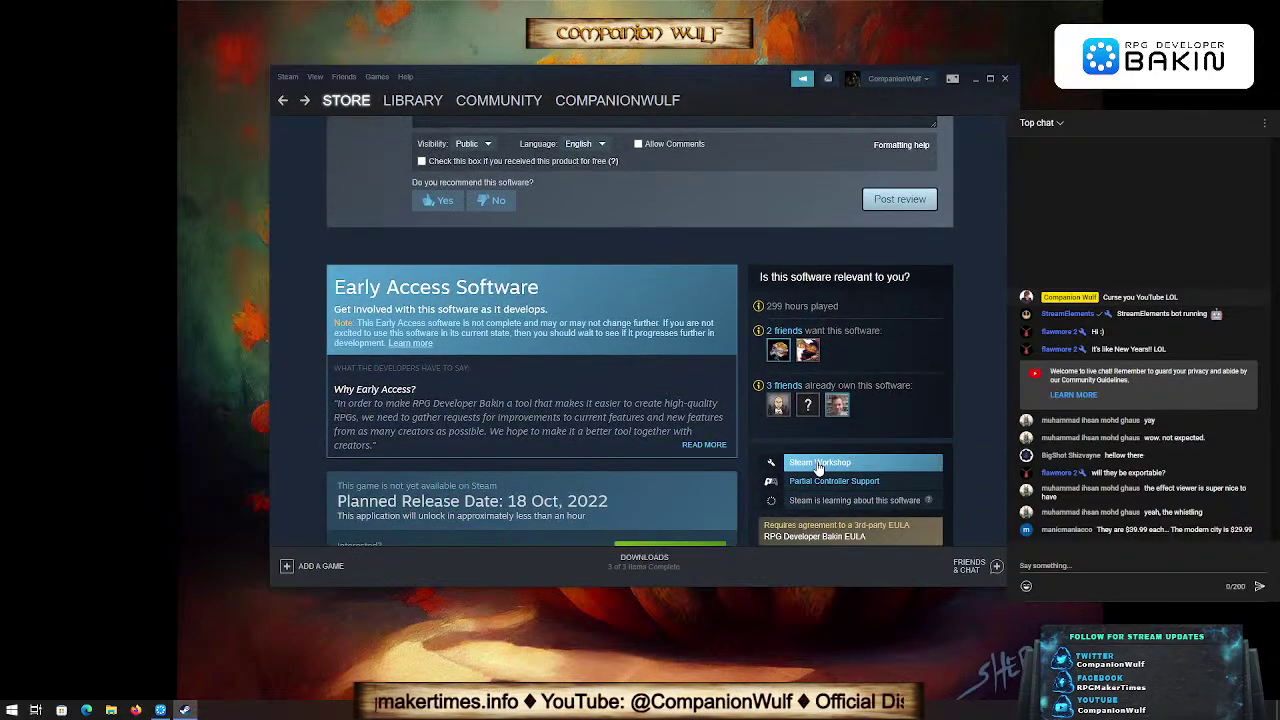
{"action": "key", "text": "alt+Left"}
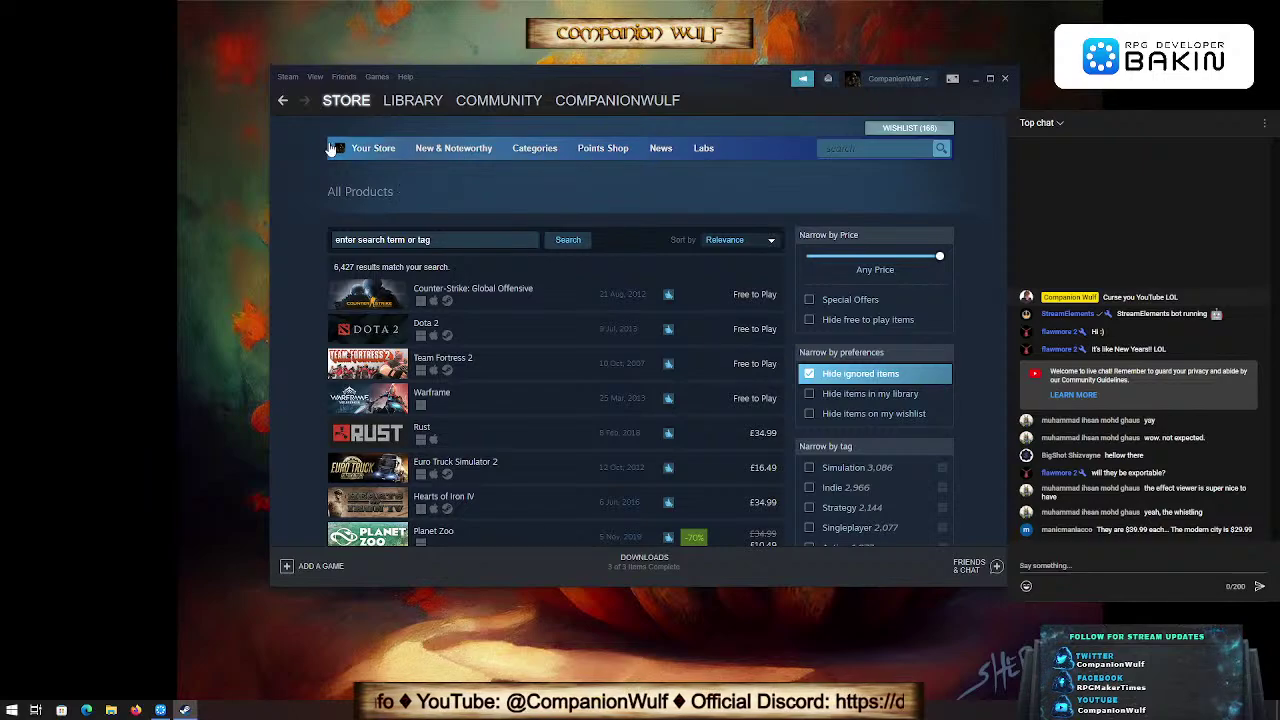
{"action": "left_click", "coordinate": [284, 102]}
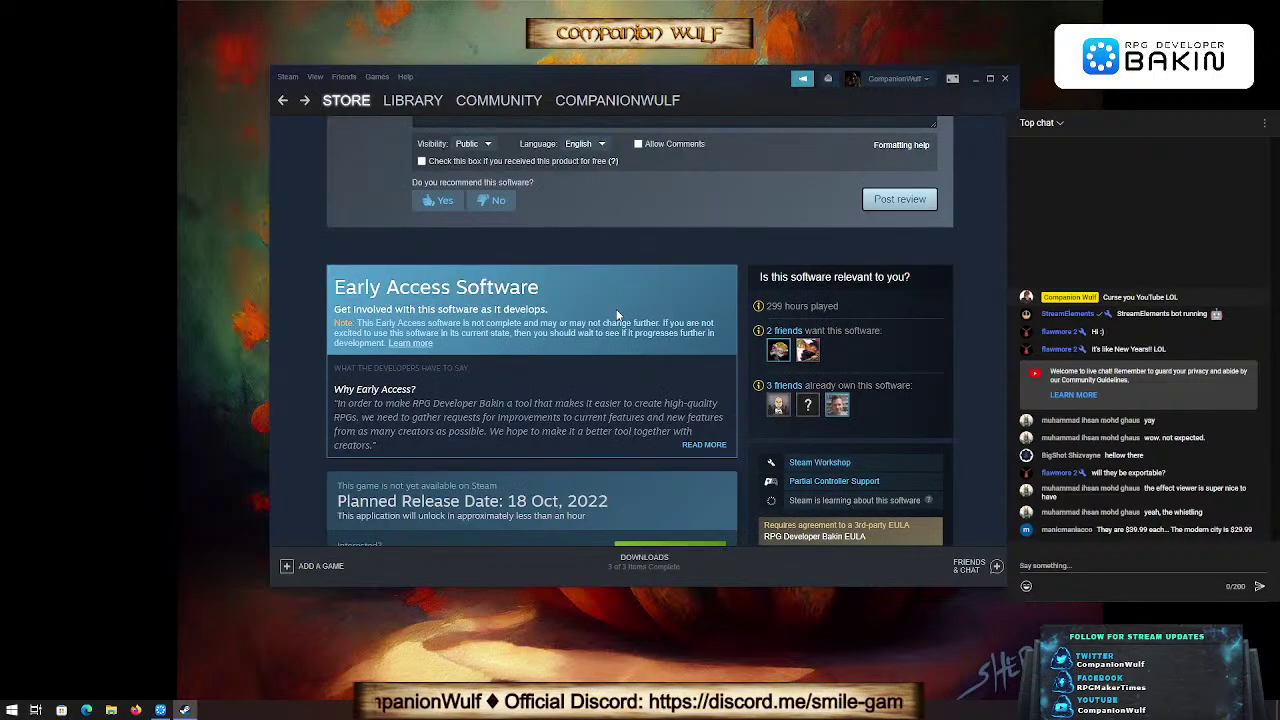
Step: Expand the full downloadable content list on the Bakin page and examine the packs and their prices
{"action": "scroll", "coordinate": [617, 315], "scroll_direction": "up", "scroll_amount": 1}
{"action": "scroll", "coordinate": [617, 315], "scroll_direction": "down", "scroll_amount": 3}
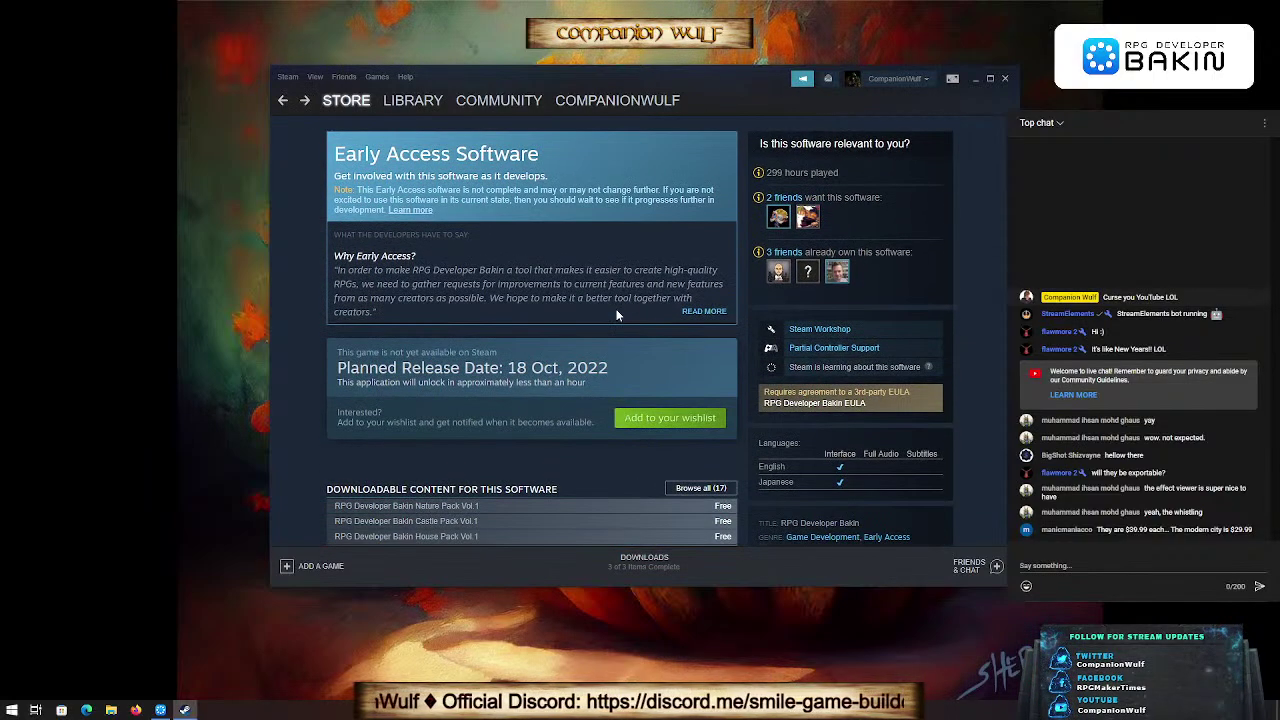
{"action": "scroll", "coordinate": [617, 315], "scroll_direction": "up", "scroll_amount": 2}
{"action": "scroll", "coordinate": [617, 315], "scroll_direction": "down", "scroll_amount": 3}
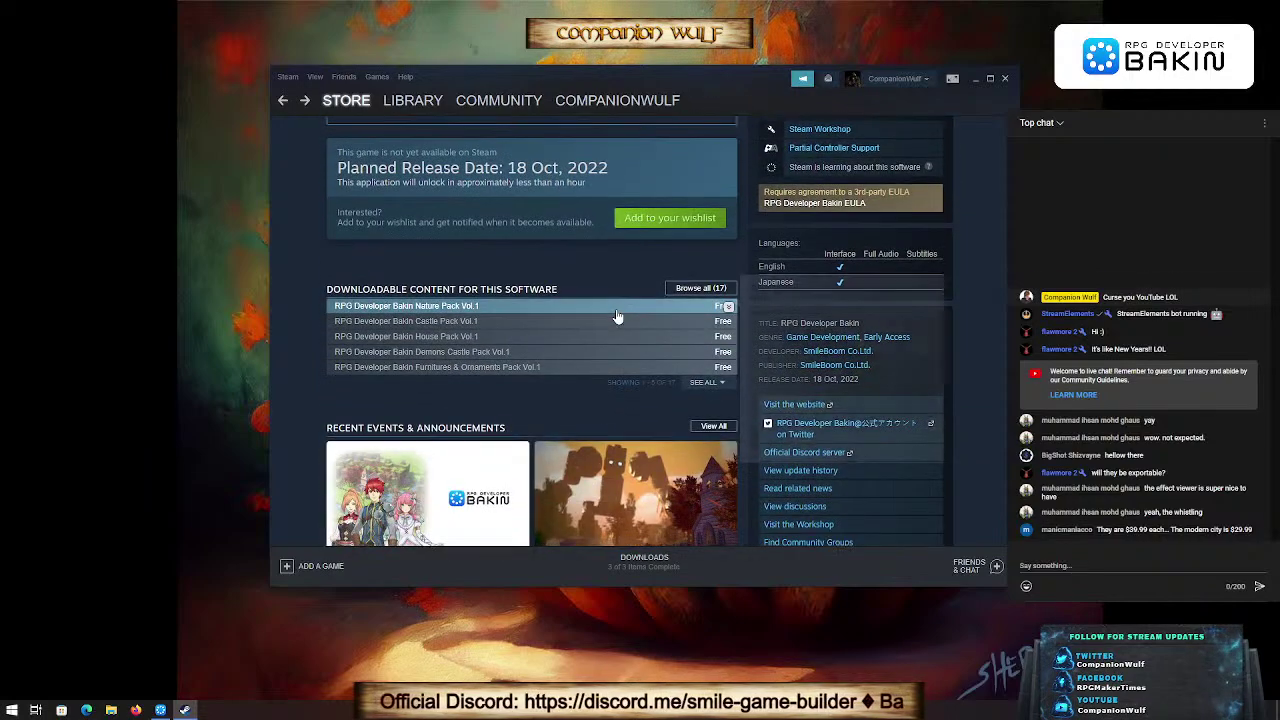
{"action": "scroll", "coordinate": [617, 316], "scroll_direction": "down", "scroll_amount": 2}
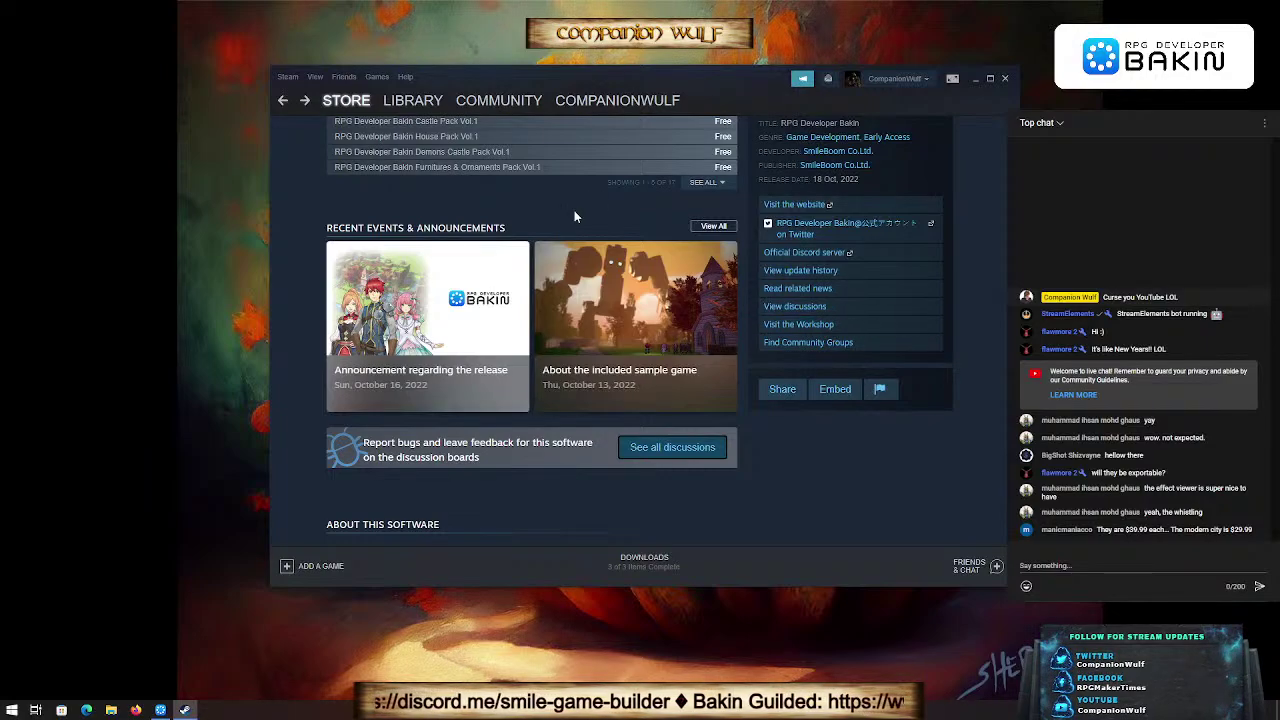
{"action": "scroll", "coordinate": [569, 225], "scroll_direction": "up", "scroll_amount": 3}
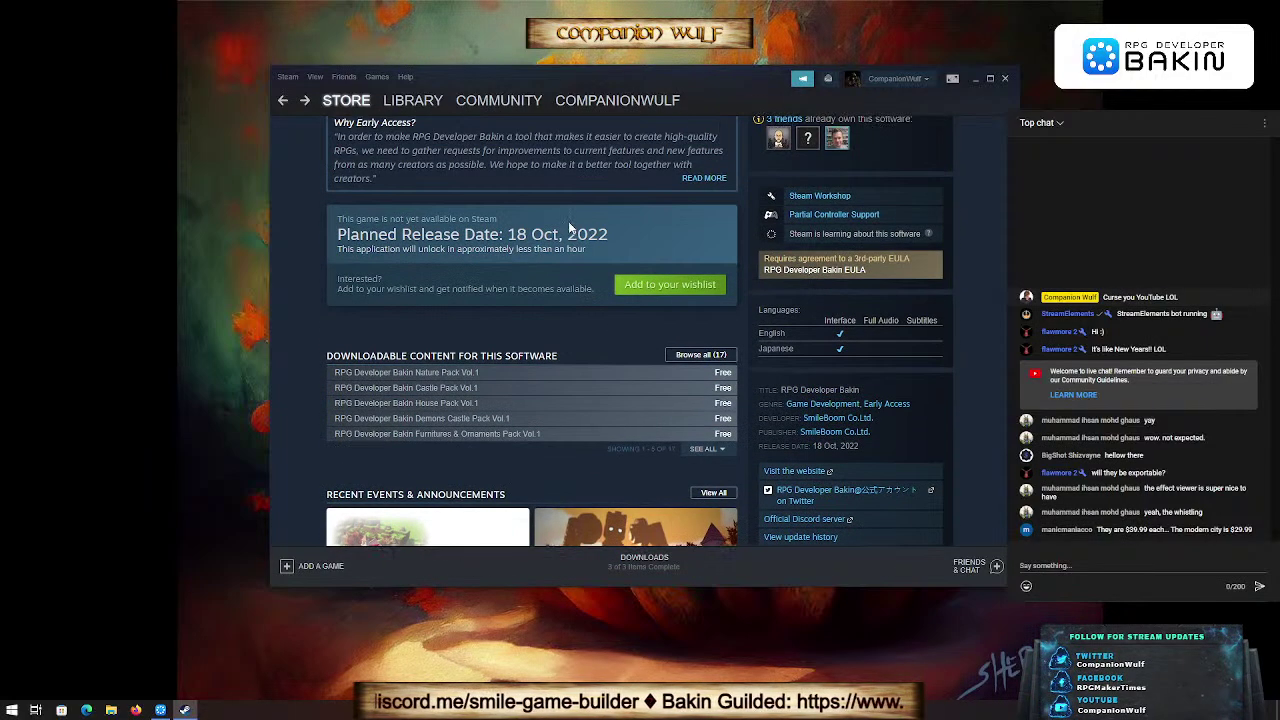
{"action": "left_click", "coordinate": [702, 451]}
{"action": "scroll", "coordinate": [420, 455], "scroll_direction": "down", "scroll_amount": 2}
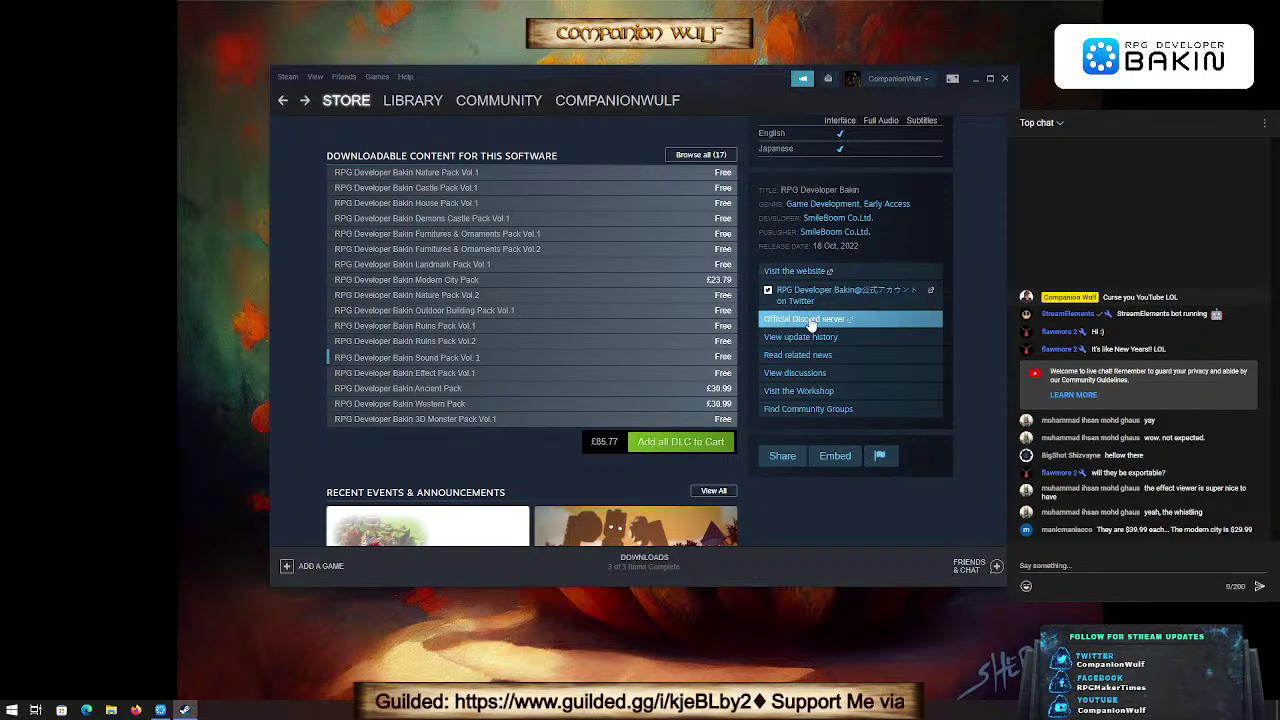
{"action": "scroll", "coordinate": [601, 484], "scroll_direction": "down", "scroll_amount": 3}
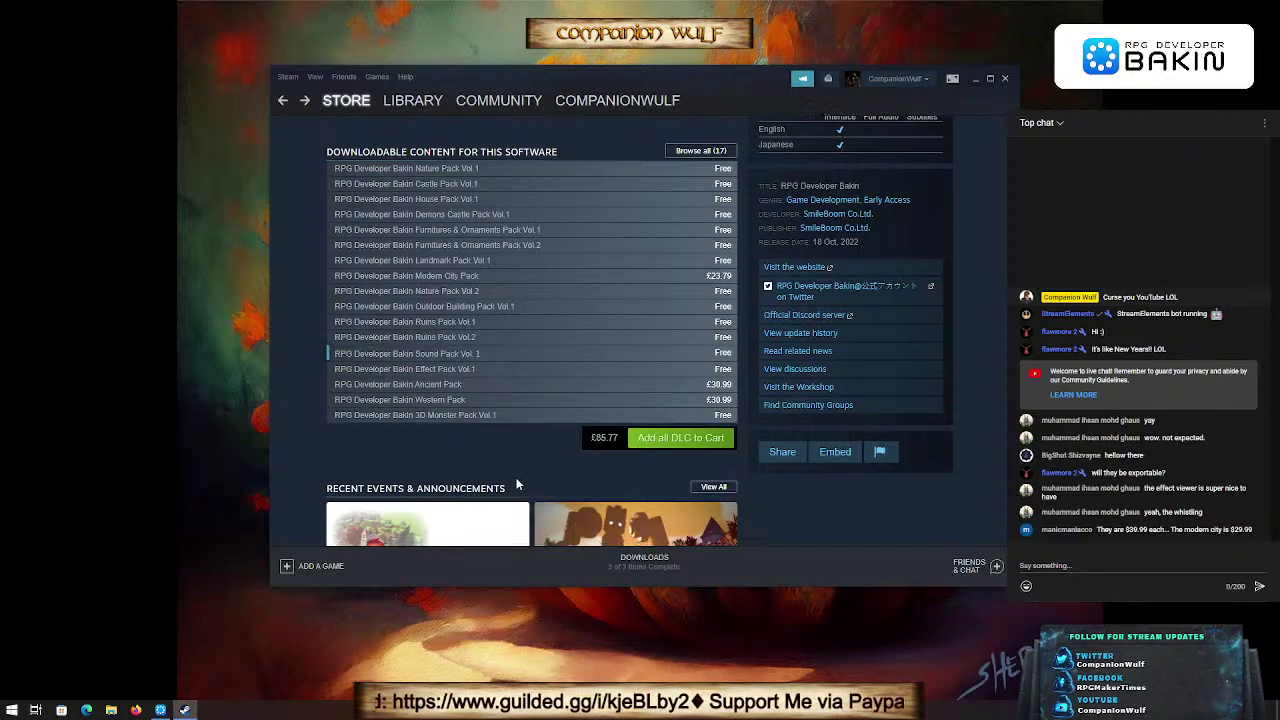
{"action": "scroll", "coordinate": [517, 484], "scroll_direction": "down", "scroll_amount": 1}
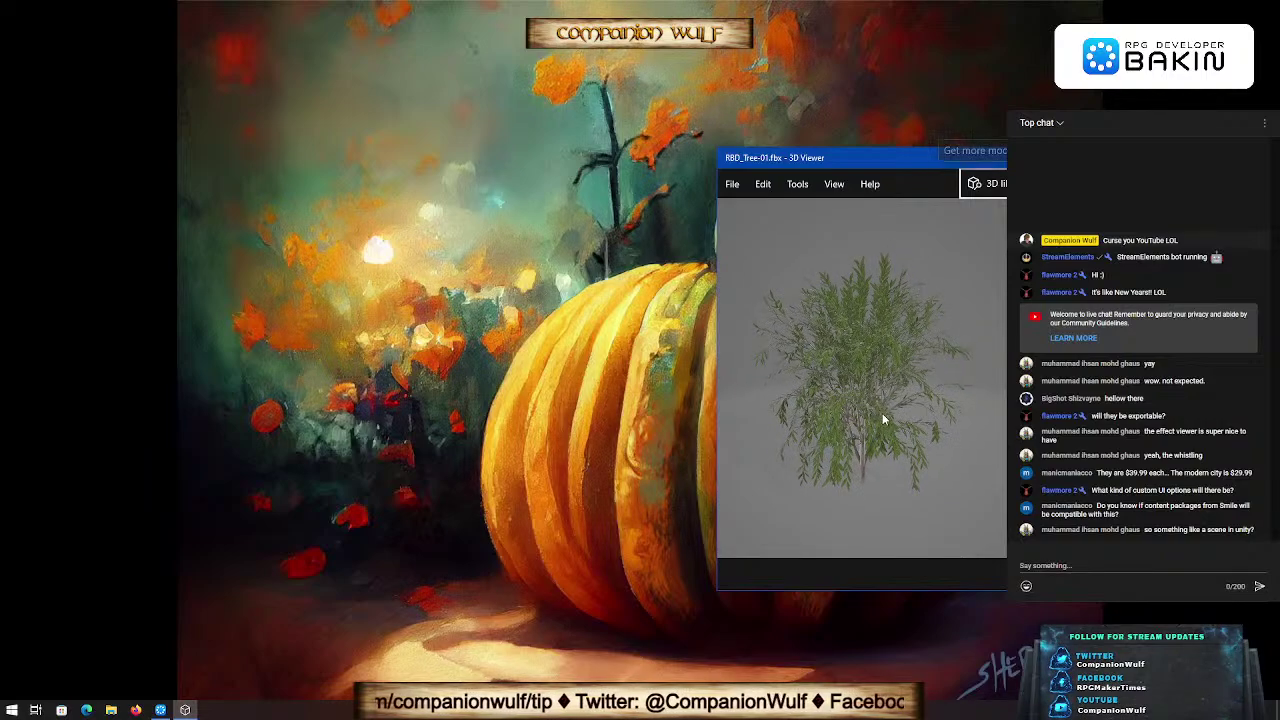
Step: Switch to 3D Viewer, orbit RBD_Tree-01.fbx, and advance to RBD_Tree-02.fbx to inspect it up close from several sides
{"action": "left_click_drag", "start_coordinate": [764, 351], "coordinate": [823, 369]}
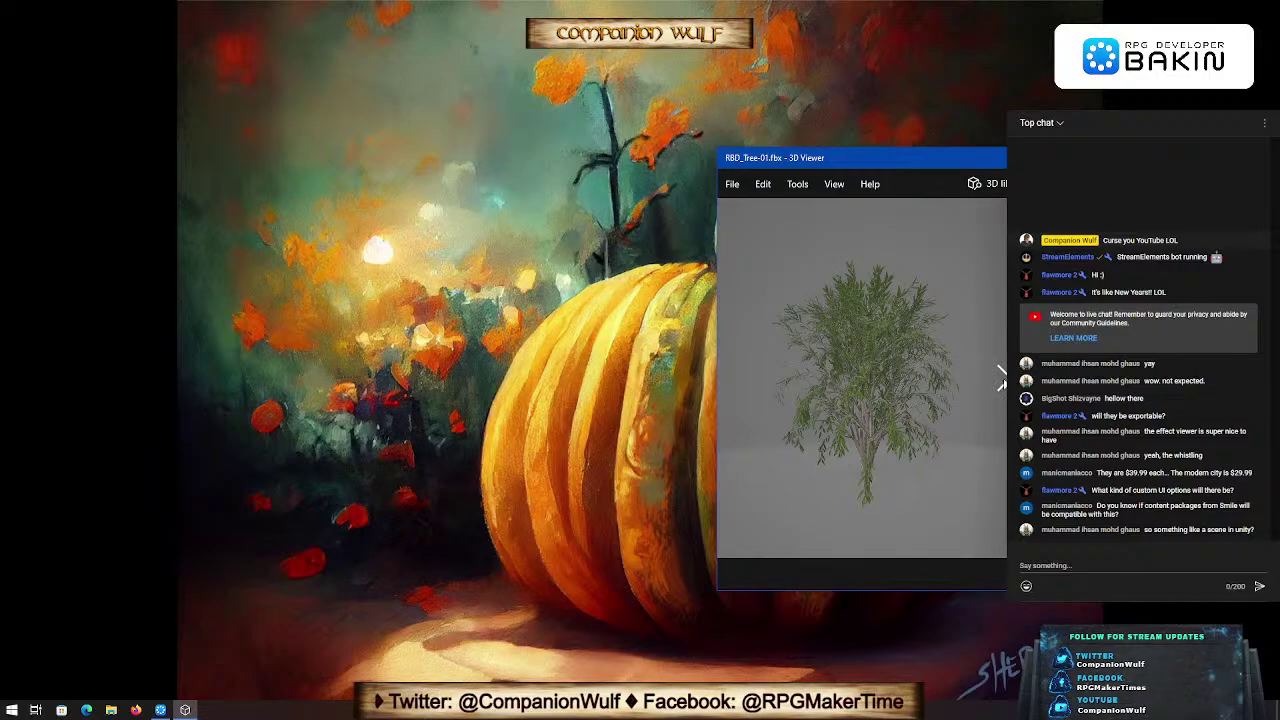
{"action": "left_click", "coordinate": [1000, 378]}
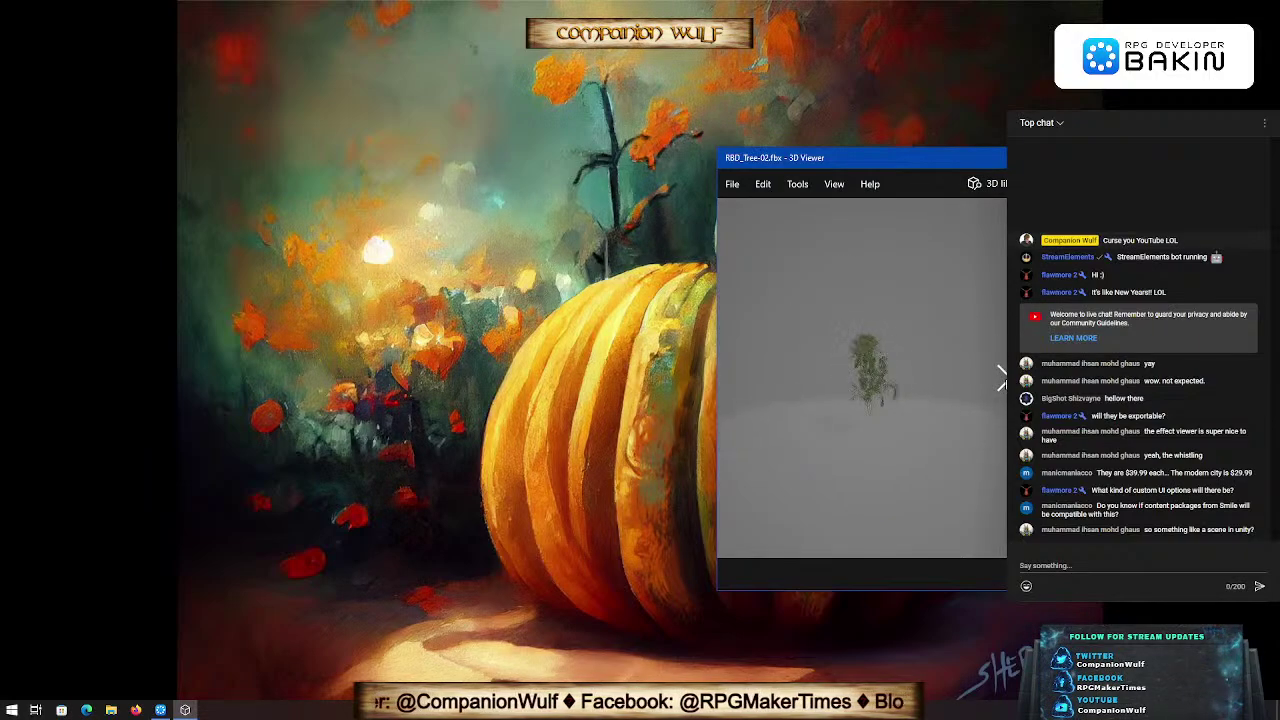
{"action": "scroll", "coordinate": [918, 393], "scroll_direction": "up", "scroll_amount": 3}
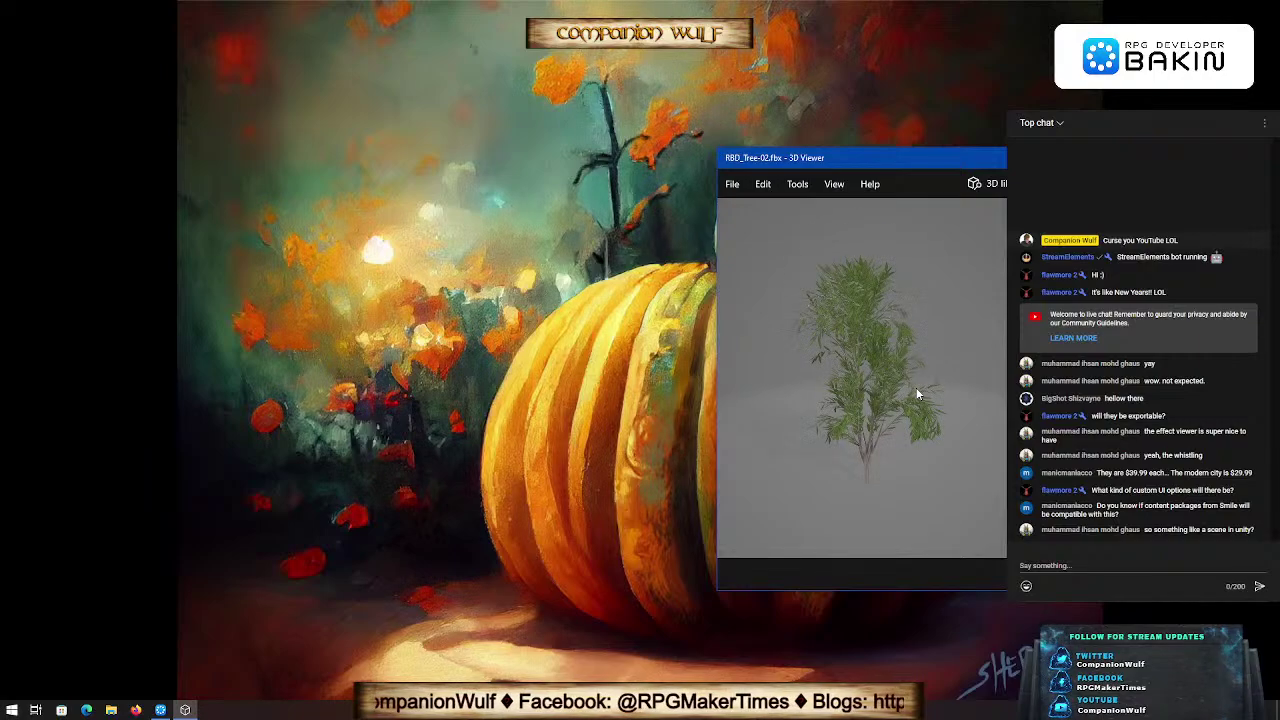
{"action": "scroll", "coordinate": [868, 393], "scroll_direction": "up", "scroll_amount": 3}
{"action": "left_click_drag", "start_coordinate": [801, 398], "coordinate": [919, 390]}
Step: Advance to RBD_Tree-03.fbx and inspect the tree up close from different angles
{"action": "mouse_move", "coordinate": [1000, 378]}
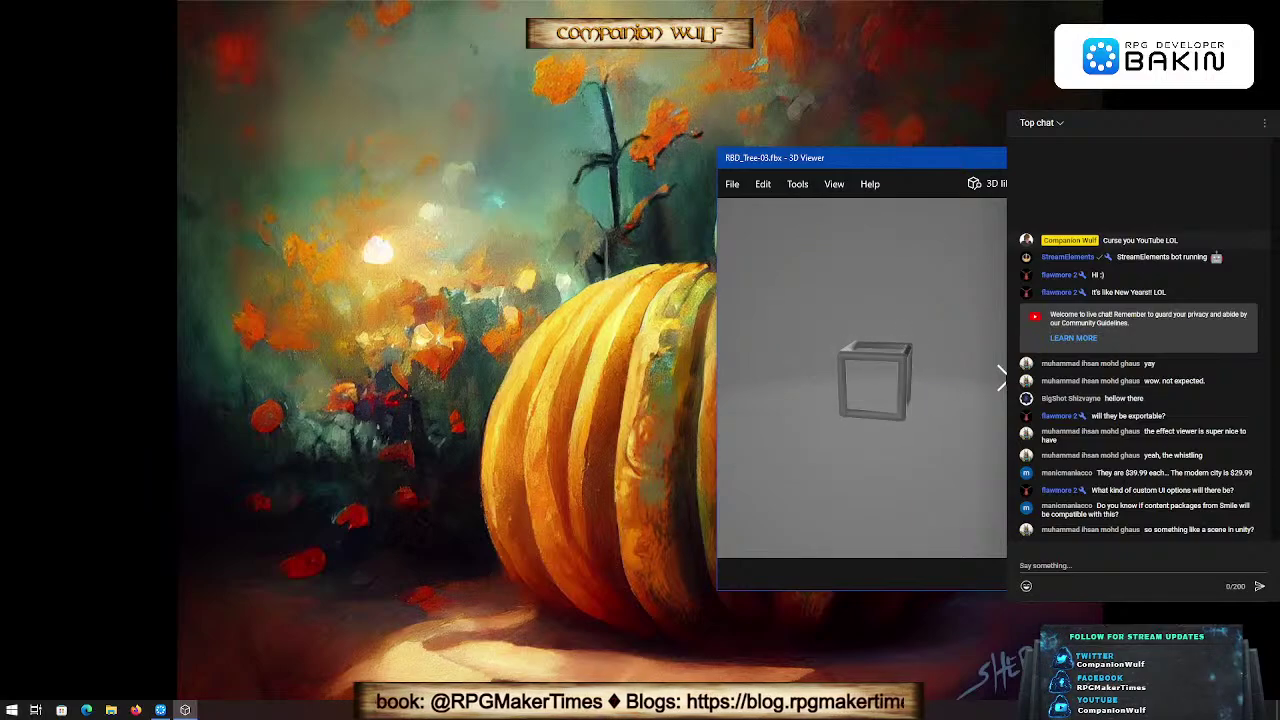
{"action": "scroll", "coordinate": [916, 396], "scroll_direction": "up", "scroll_amount": 4}
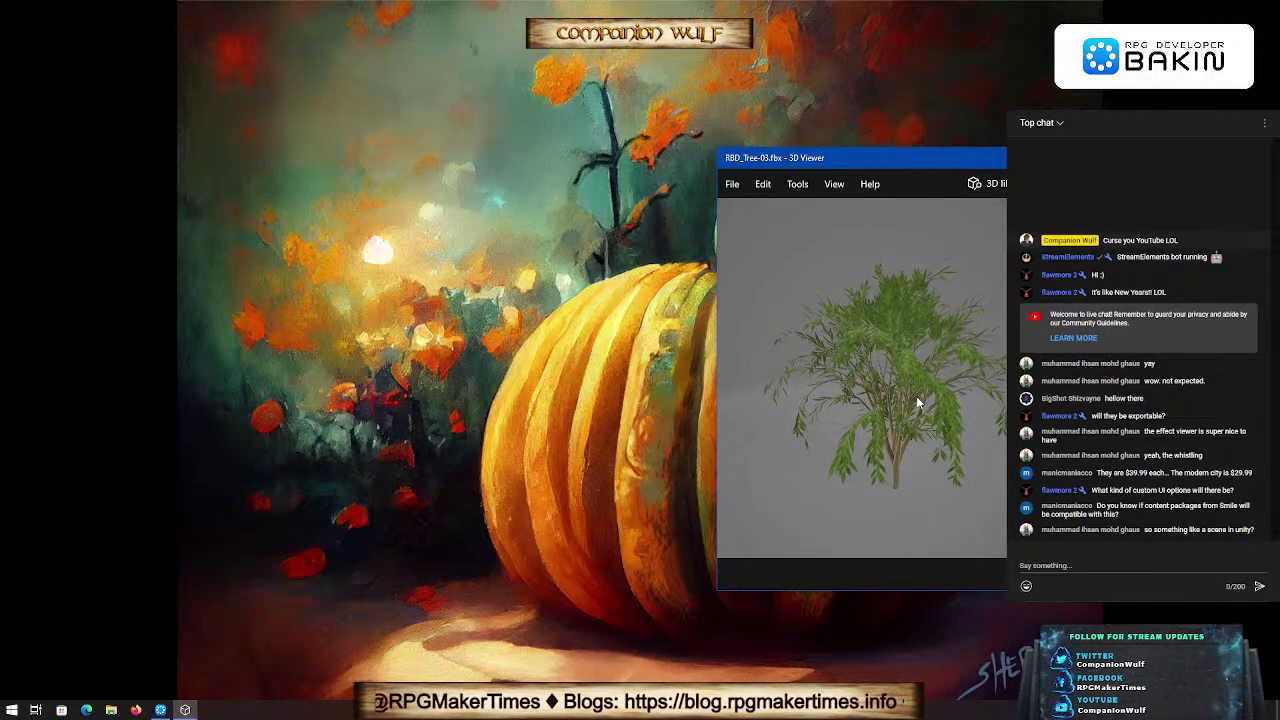
{"action": "scroll", "coordinate": [916, 396], "scroll_direction": "up", "scroll_amount": 2}
{"action": "left_click_drag", "start_coordinate": [916, 396], "coordinate": [861, 350]}
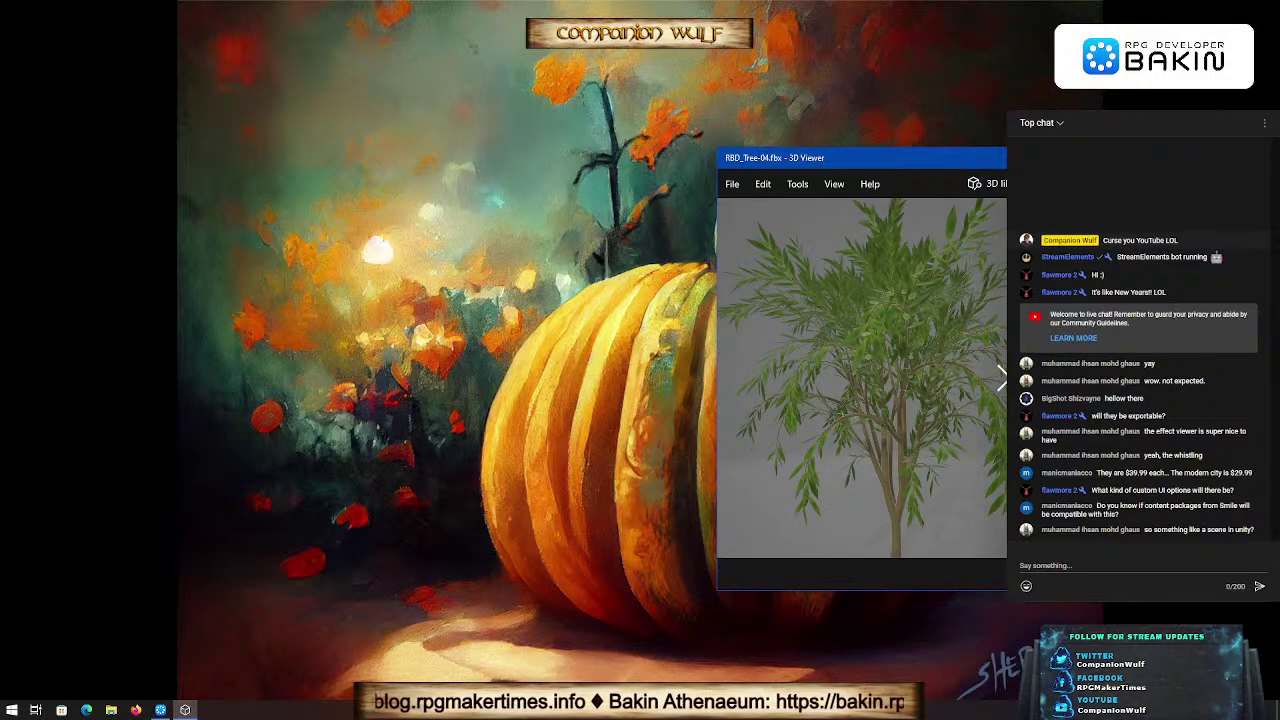
Step: View RBD_Tree-04.fbx, RBD_Tree-05.fbx and RBD_Tree-06.fbx one after another, orbiting around the models
{"action": "left_click_drag", "start_coordinate": [1001, 377], "coordinate": [846, 315]}
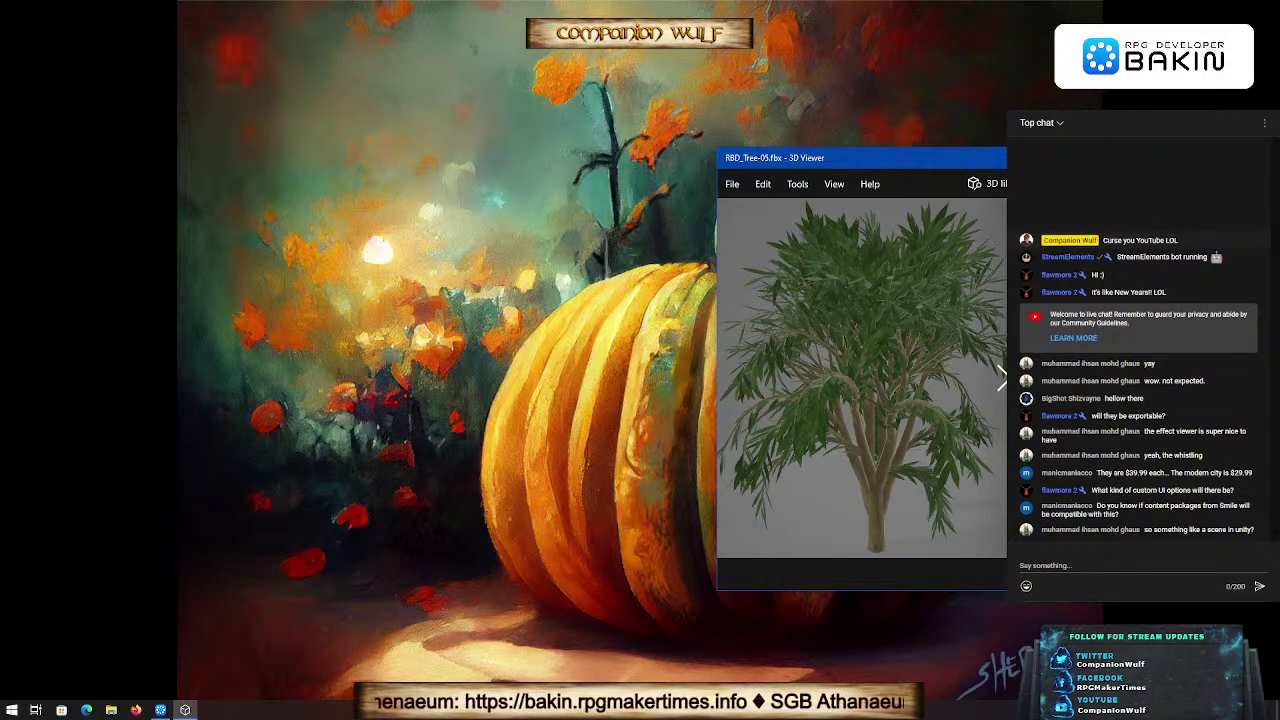
{"action": "left_click", "coordinate": [1000, 375]}
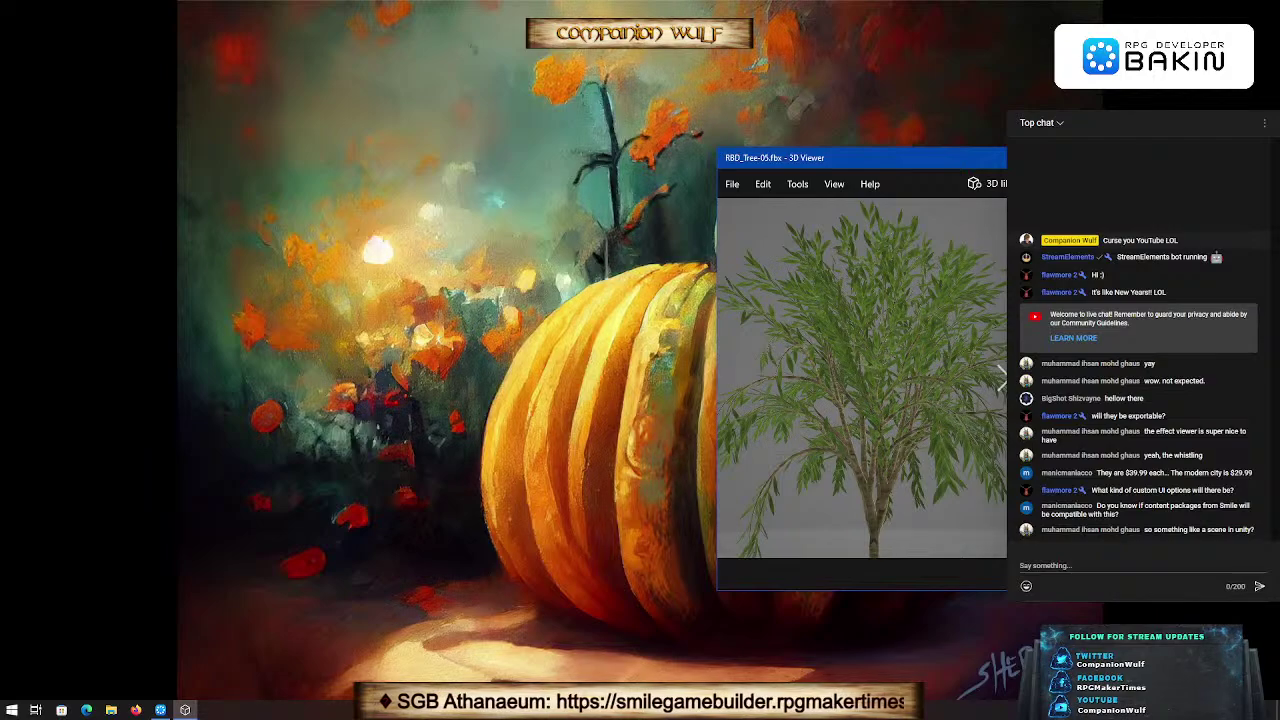
{"action": "left_click", "coordinate": [1000, 378]}
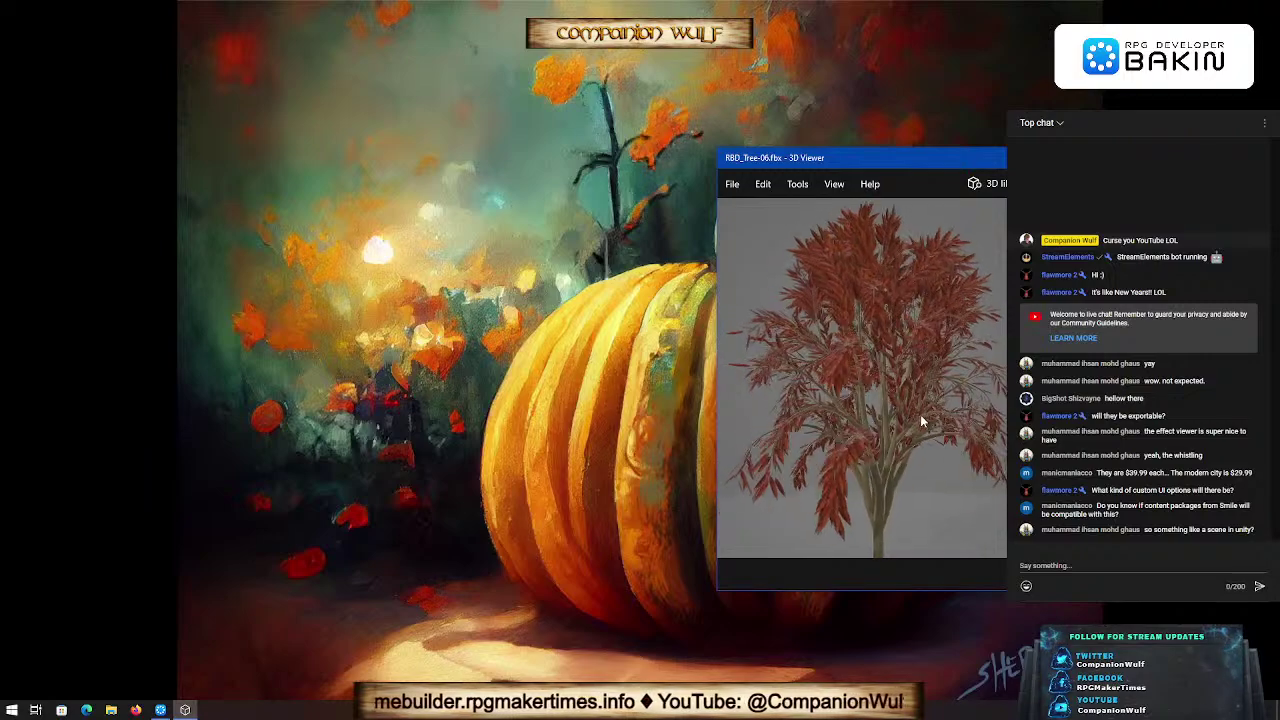
Step: Advance to the red-leaved RBD_Tree-07.fbx and inspect its leaves and trunk up close and from several sides
{"action": "left_click", "coordinate": [1000, 378]}
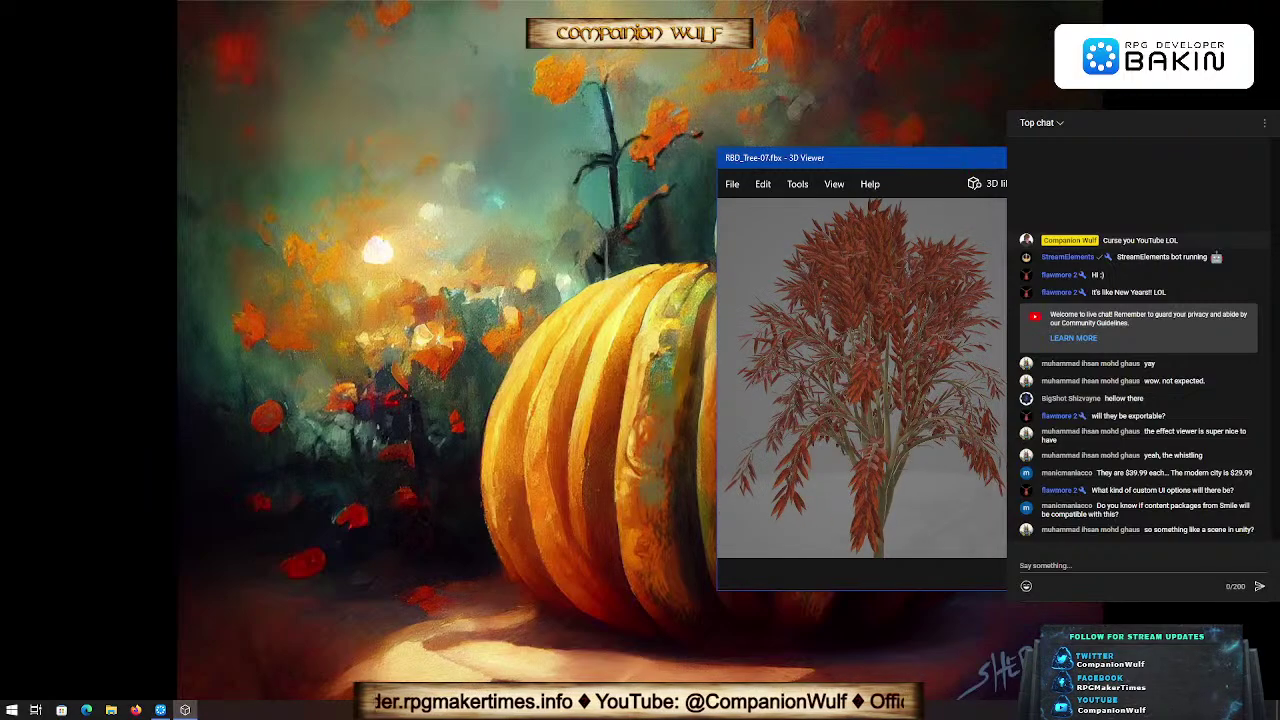
{"action": "scroll", "coordinate": [908, 430], "scroll_direction": "up", "scroll_amount": 3}
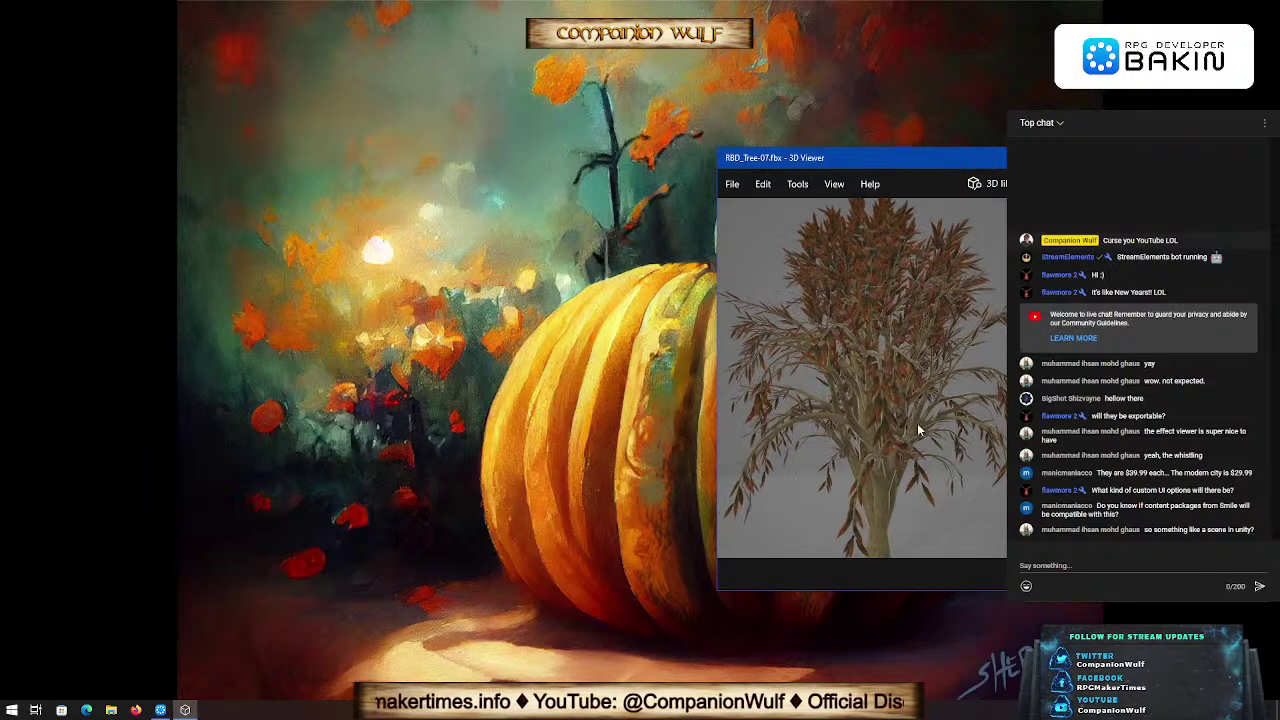
{"action": "scroll", "coordinate": [908, 430], "scroll_direction": "up", "scroll_amount": 3}
{"action": "scroll", "coordinate": [908, 430], "scroll_direction": "down", "scroll_amount": 3}
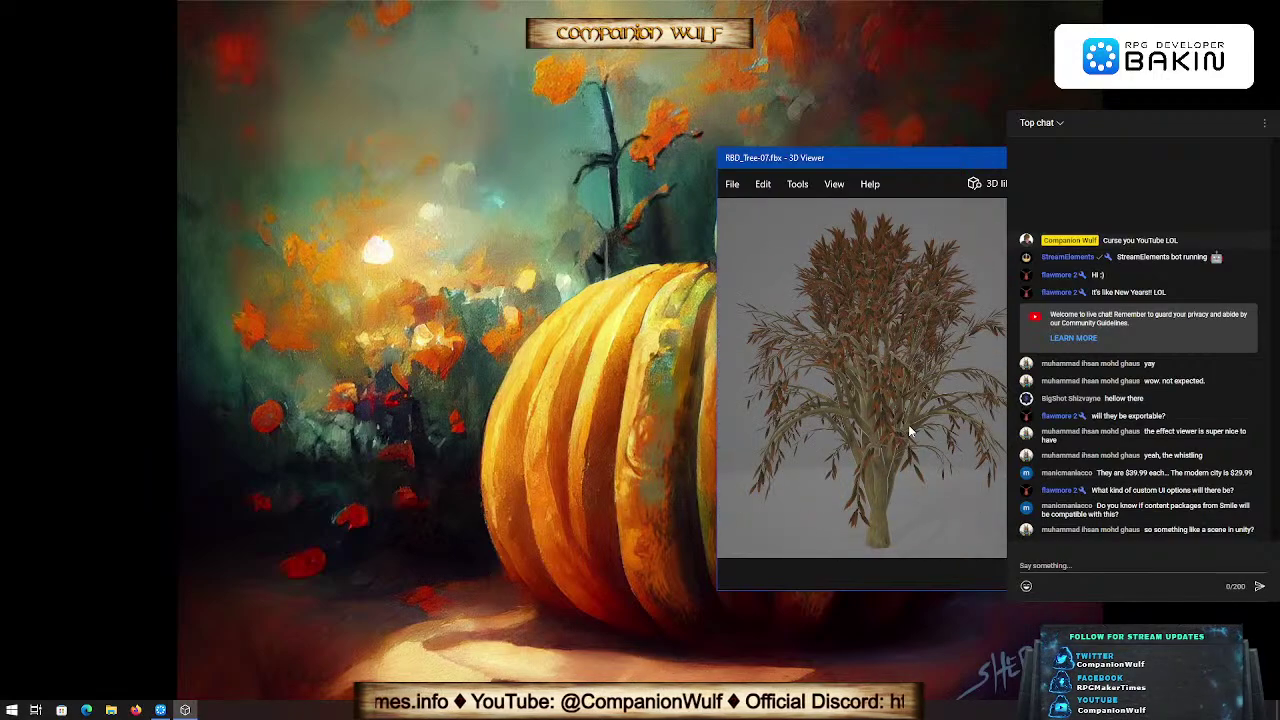
{"action": "mouse_move", "coordinate": [954, 418]}
{"action": "left_mouse_down"}
{"action": "mouse_move", "coordinate": [880, 447]}
{"action": "mouse_move", "coordinate": [948, 449]}
{"action": "mouse_move", "coordinate": [918, 414]}
{"action": "mouse_move", "coordinate": [890, 459]}
{"action": "mouse_move", "coordinate": [843, 472]}
{"action": "mouse_move", "coordinate": [950, 415]}
{"action": "left_mouse_up"}
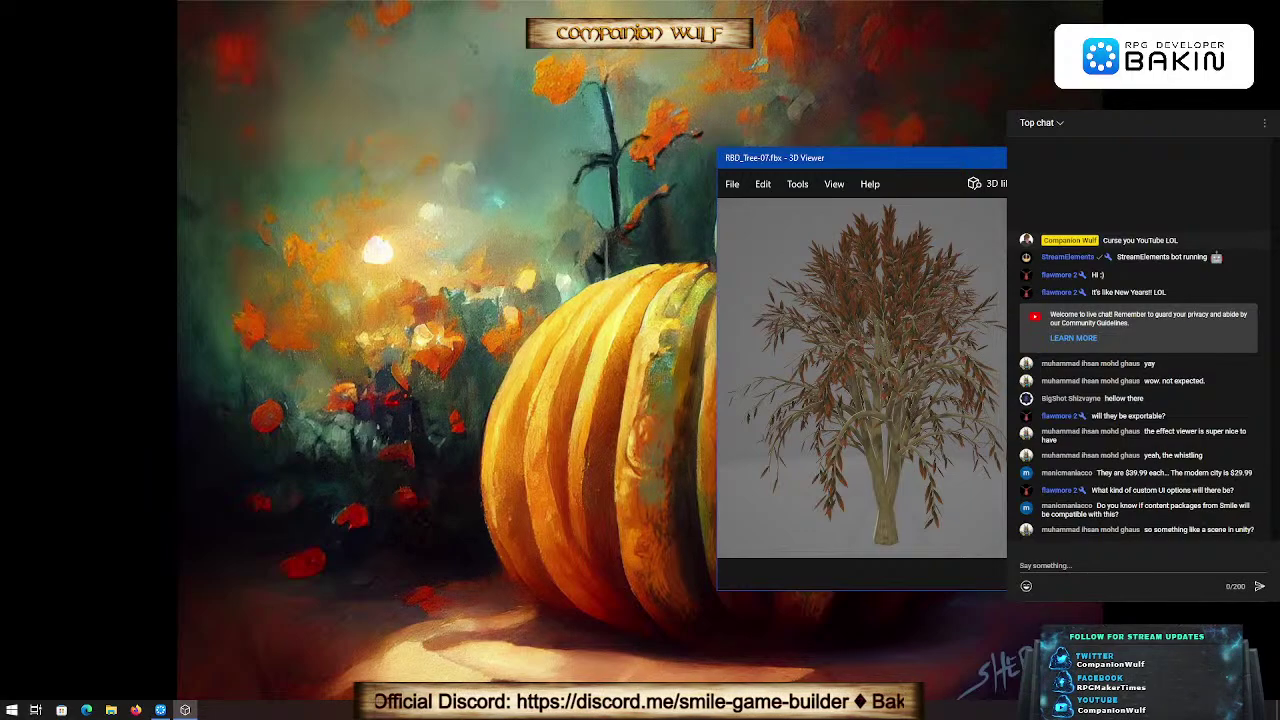
Step: Close the tree model, open Geo Sign.fbx in 3D Viewer, and orbit around the sign
{"action": "key", "text": "alt+F4"}
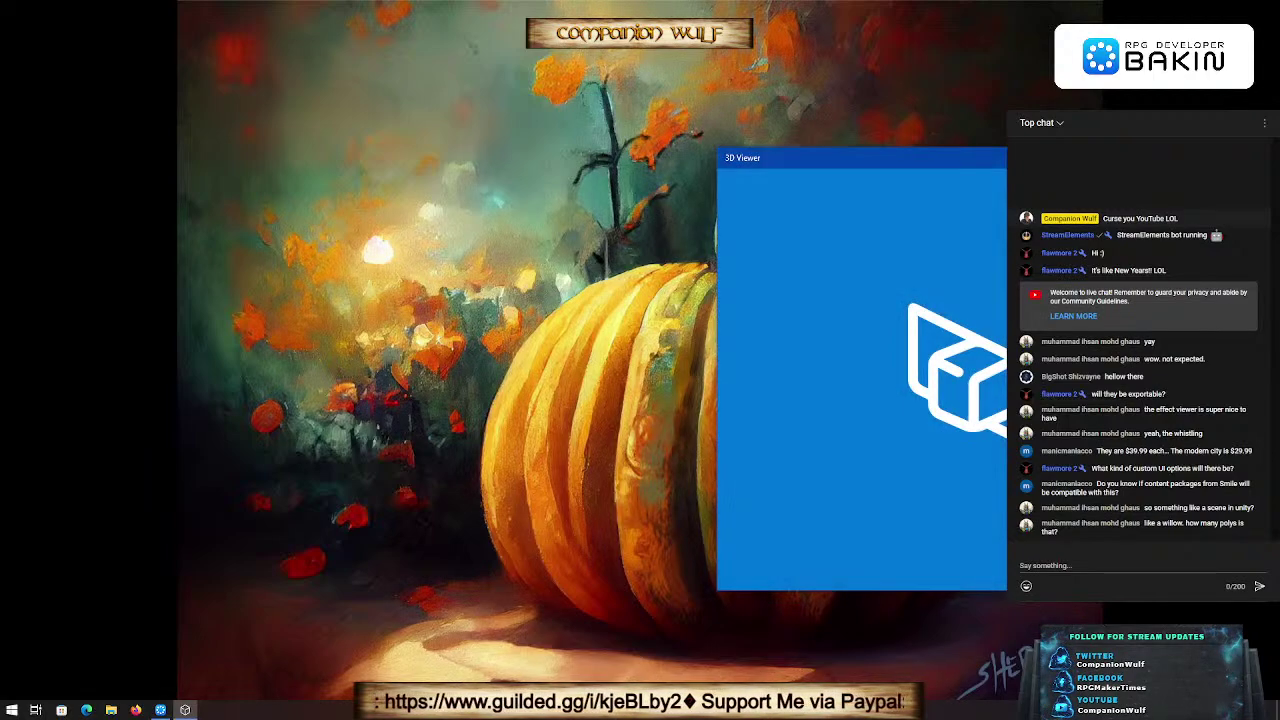
{"action": "left_click_drag", "start_coordinate": [964, 380], "coordinate": [866, 385]}
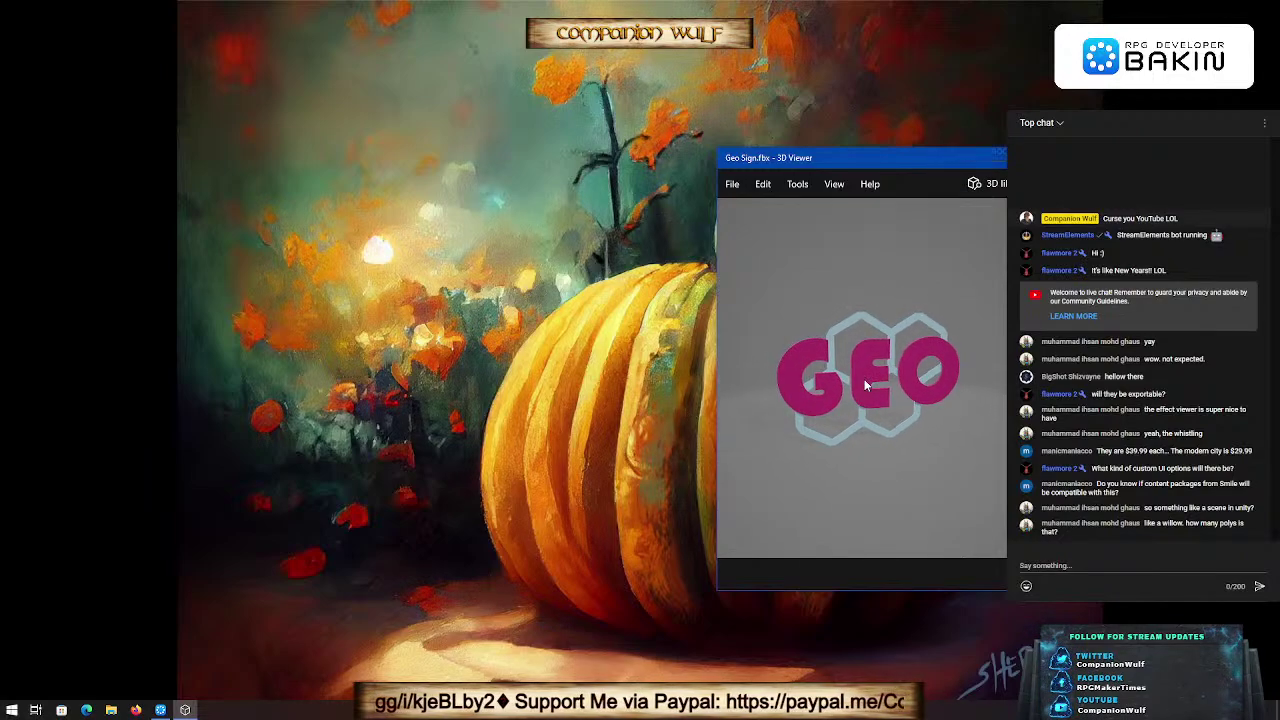
Step: Inspect the Geo Sign.fbx model up close and from a slight angle, and close it
{"action": "scroll", "coordinate": [866, 385], "scroll_direction": "up", "scroll_amount": 2}
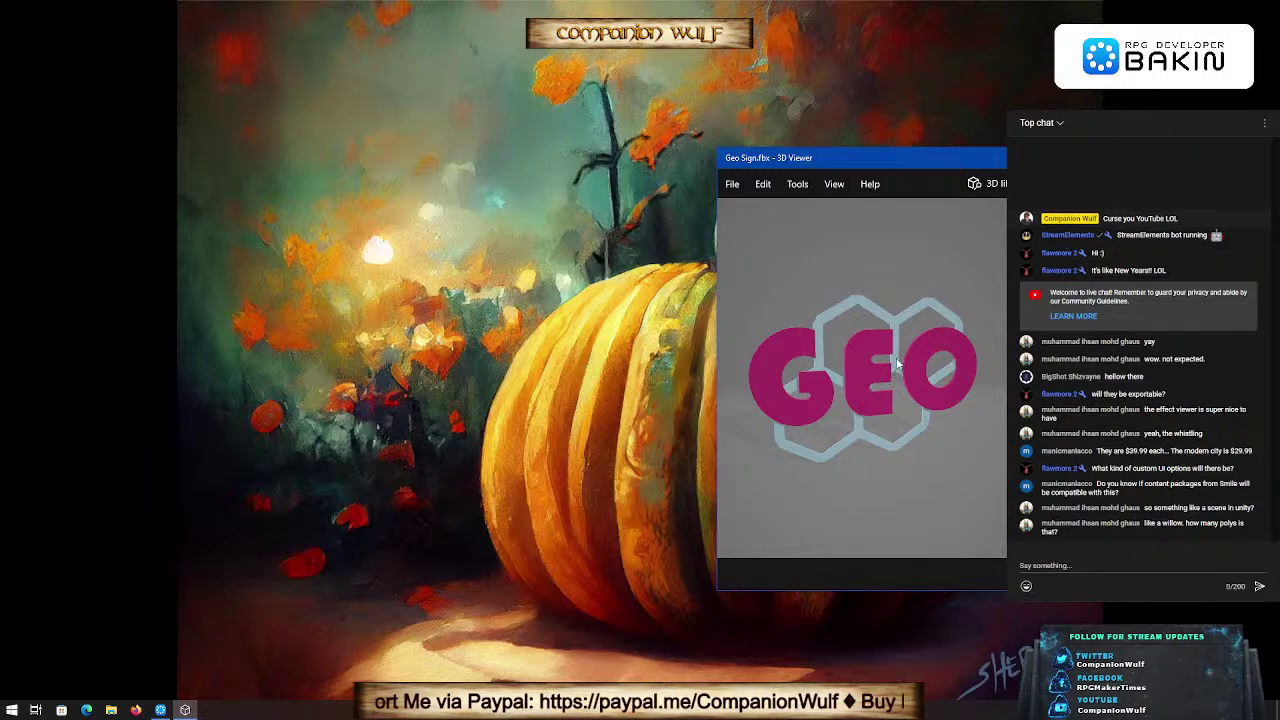
{"action": "scroll", "coordinate": [897, 365], "scroll_direction": "up", "scroll_amount": 2}
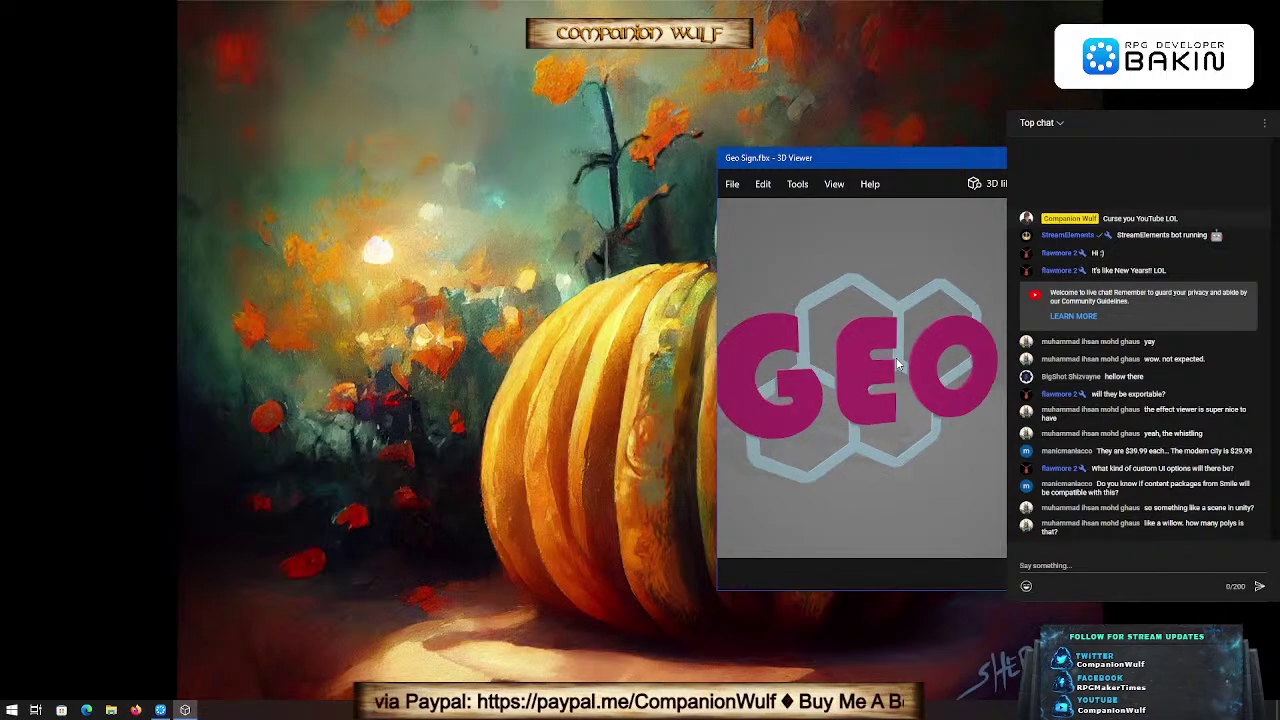
{"action": "mouse_move", "coordinate": [791, 379]}
{"action": "left_mouse_down"}
{"action": "mouse_move", "coordinate": [856, 413]}
{"action": "mouse_move", "coordinate": [901, 399]}
{"action": "mouse_move", "coordinate": [777, 413]}
{"action": "mouse_move", "coordinate": [828, 390]}
{"action": "mouse_move", "coordinate": [812, 379]}
{"action": "left_mouse_up"}
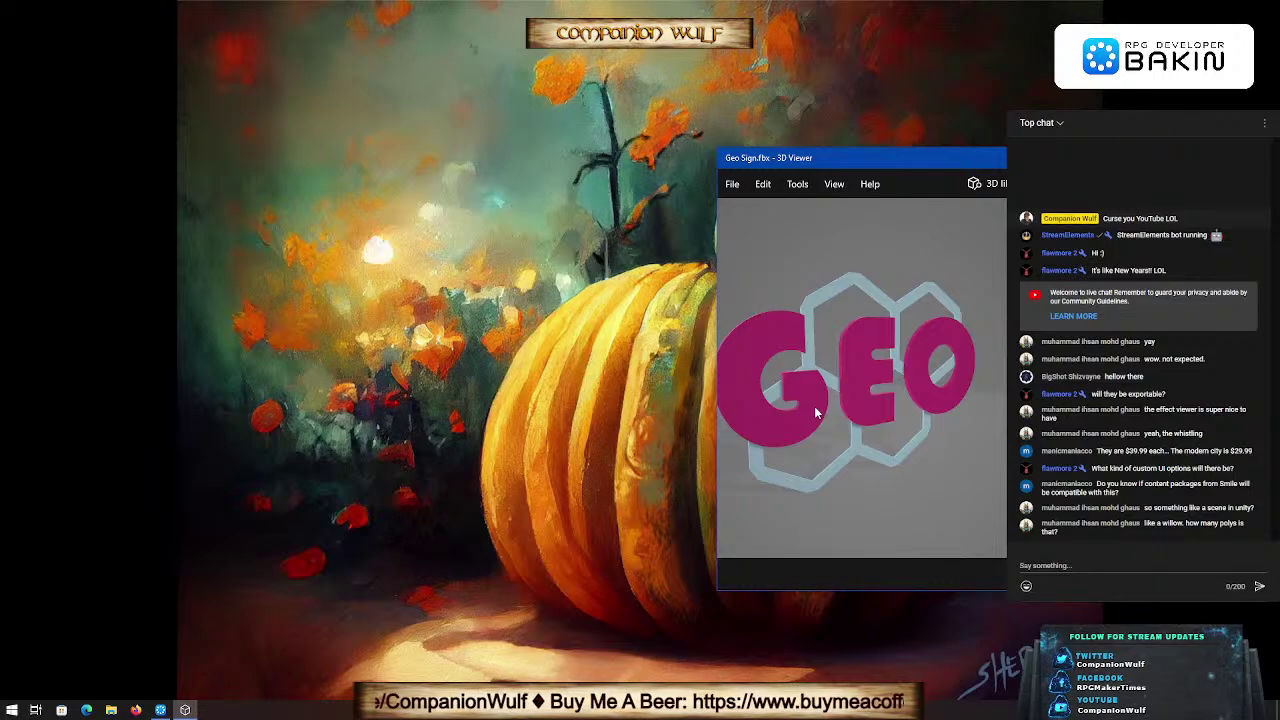
{"action": "scroll", "coordinate": [814, 406], "scroll_direction": "down", "scroll_amount": 2}
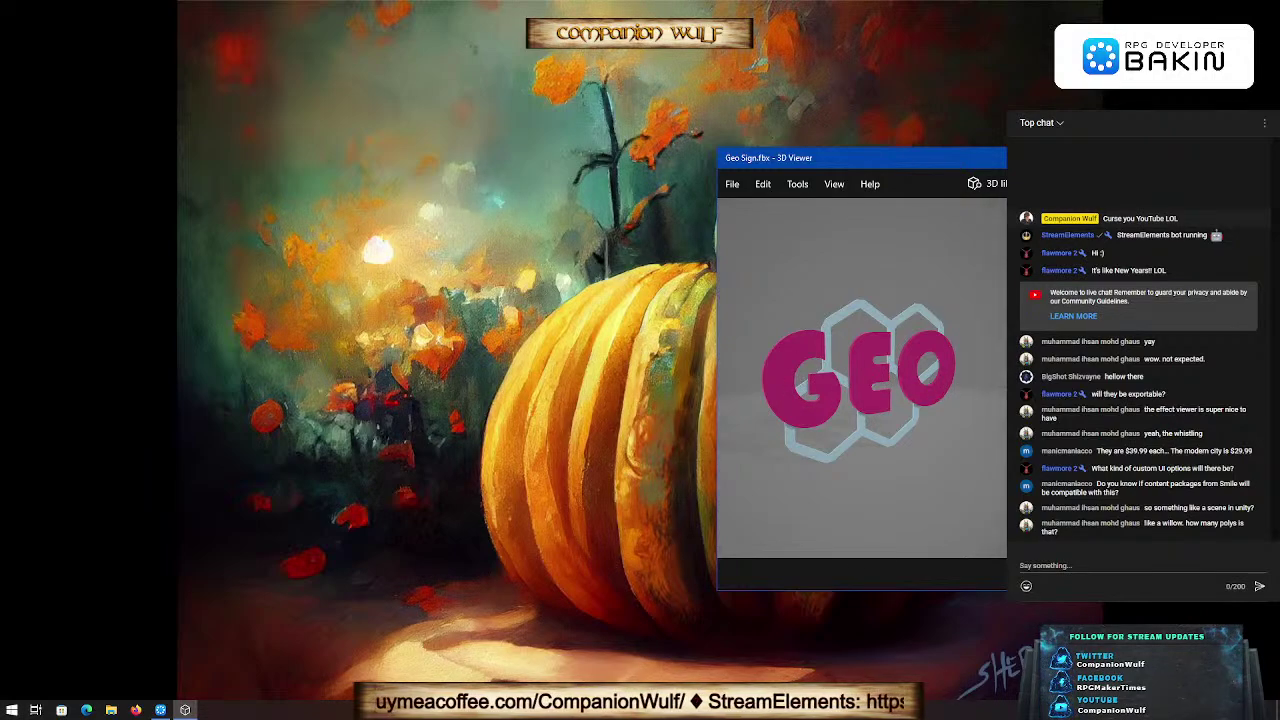
{"action": "key", "text": "alt+F4"}
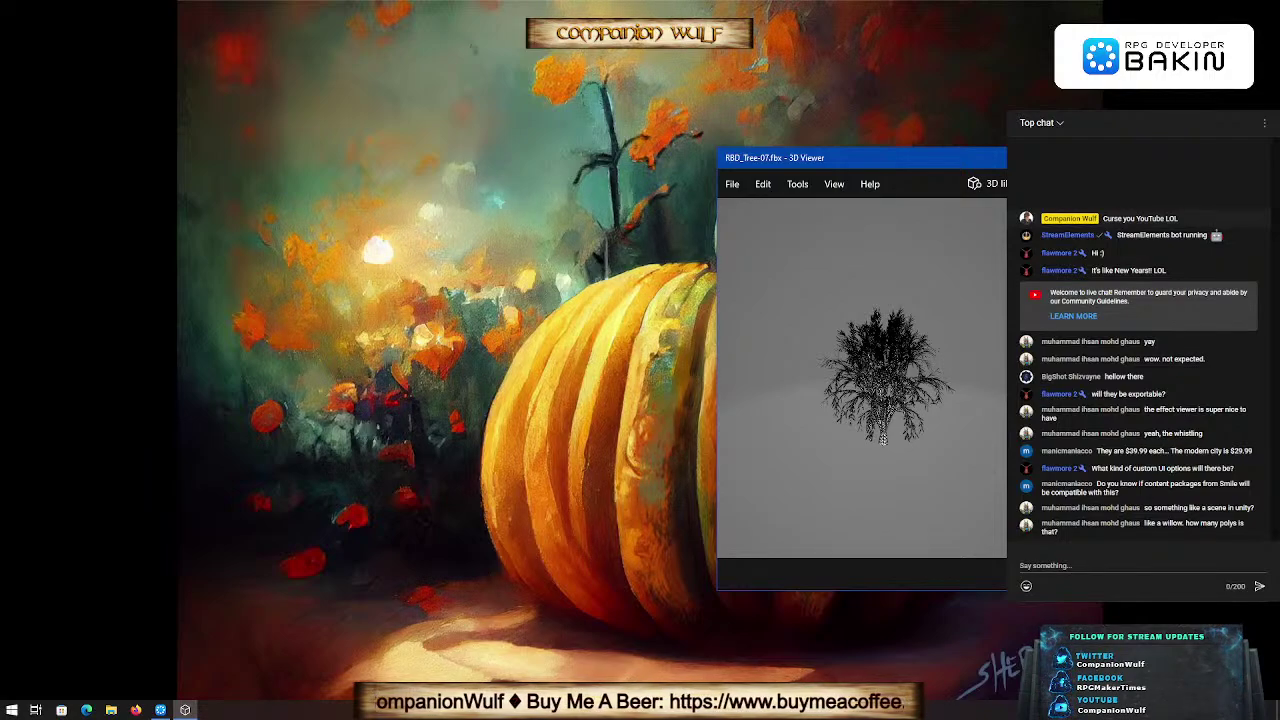
Step: Go back from RBD_Tree-07.fbx to RBD_Tree-06.fbx and inspect its leaves and branches up close from several angles
{"action": "mouse_move", "coordinate": [785, 442]}
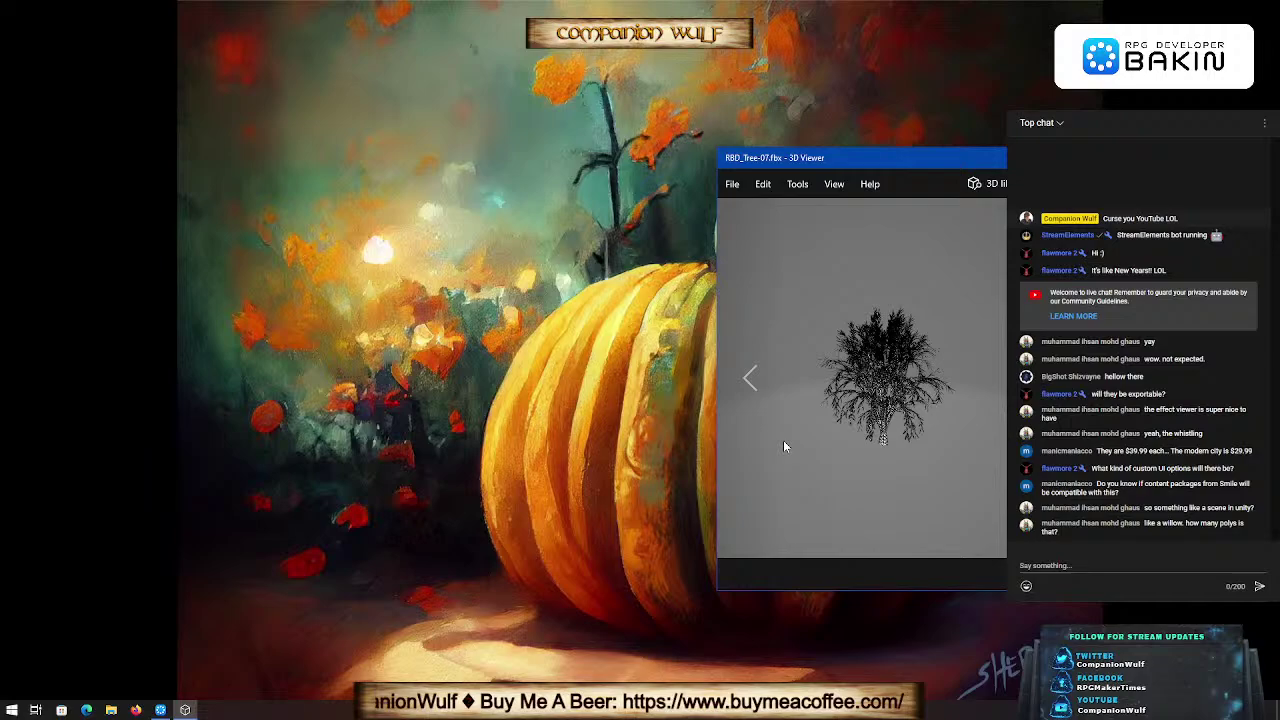
{"action": "left_click", "coordinate": [751, 384]}
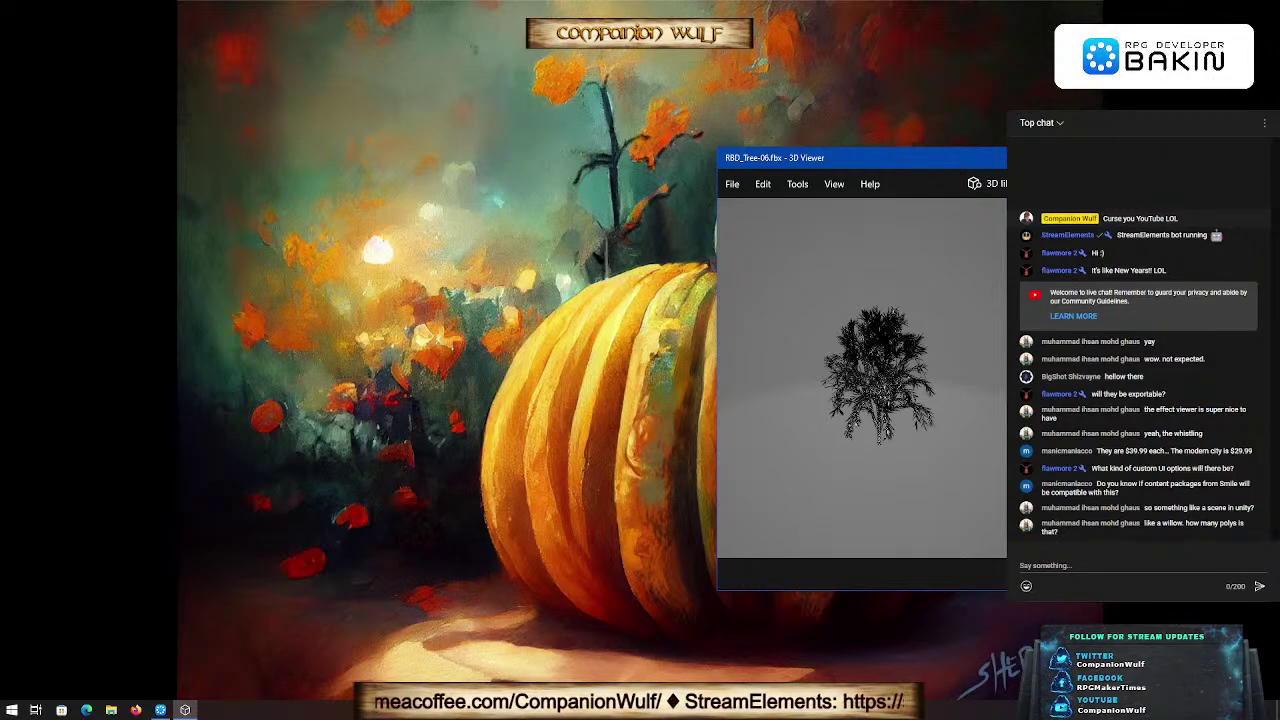
{"action": "scroll", "coordinate": [818, 394], "scroll_direction": "up", "scroll_amount": 5}
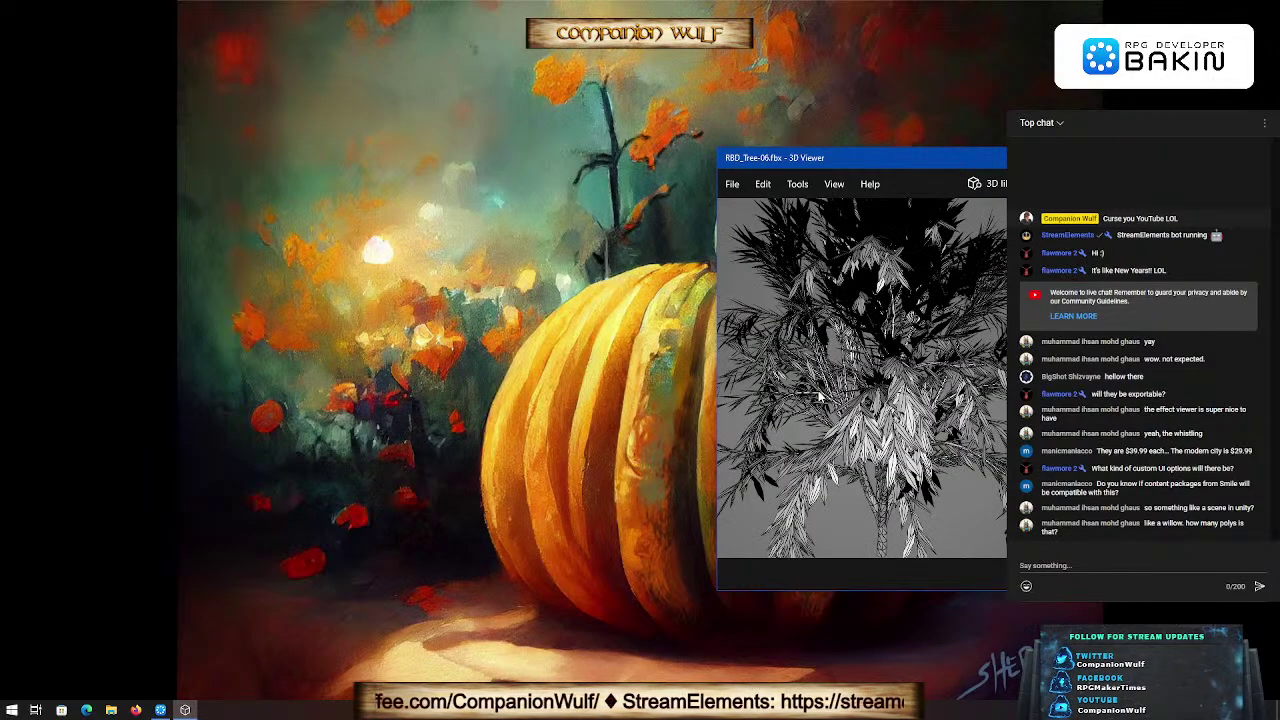
{"action": "left_click_drag", "start_coordinate": [868, 402], "coordinate": [918, 371]}
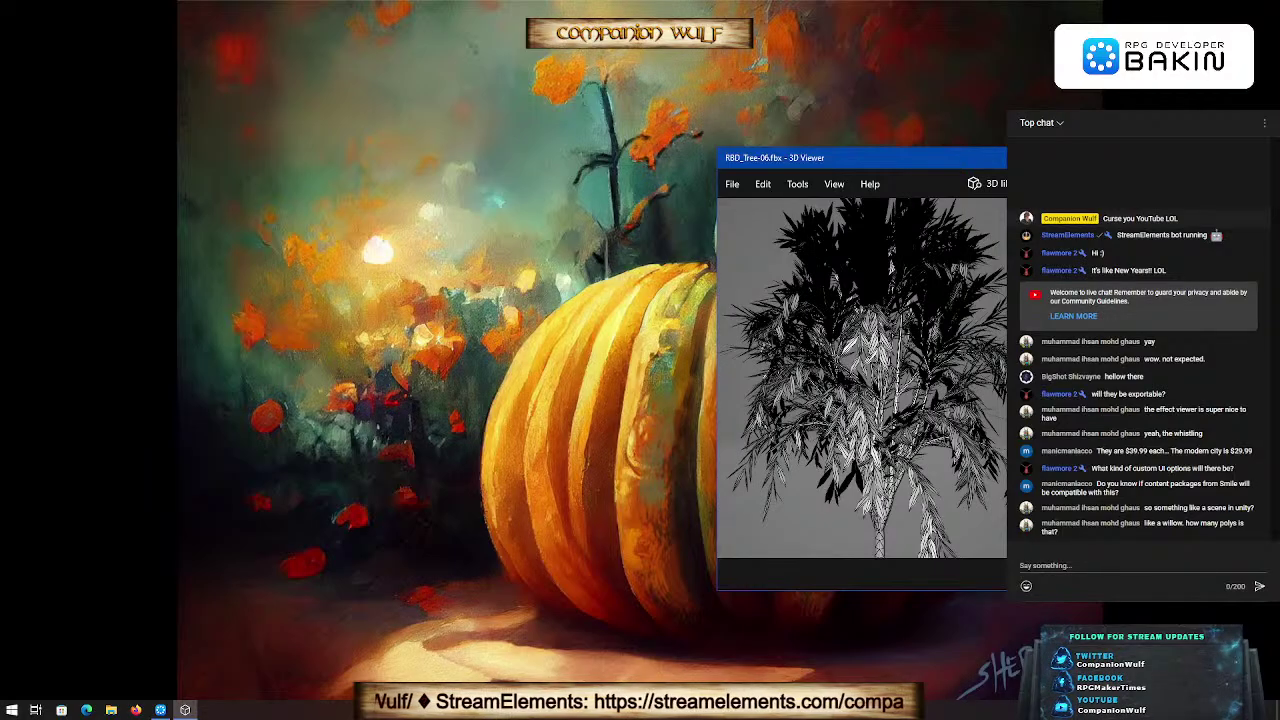
{"action": "scroll", "coordinate": [882, 402], "scroll_direction": "up", "scroll_amount": 5}
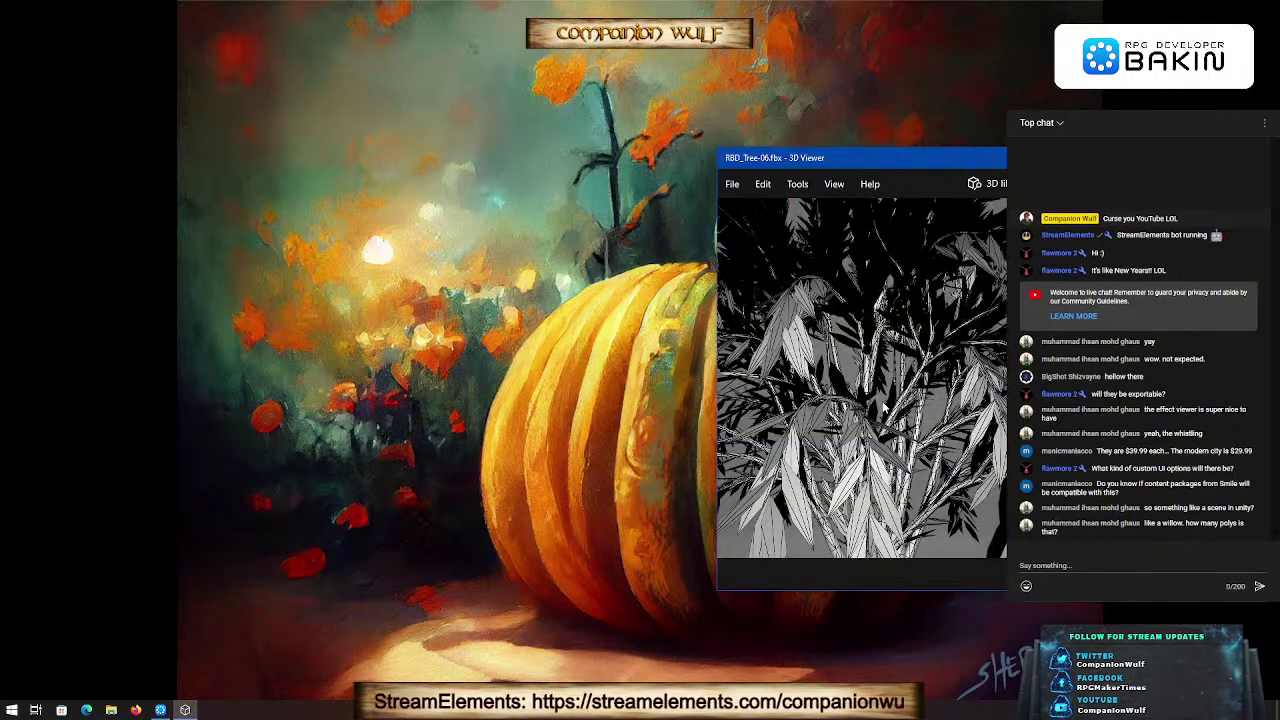
{"action": "left_click_drag", "start_coordinate": [855, 412], "coordinate": [906, 416]}
{"action": "scroll", "coordinate": [827, 440], "scroll_direction": "down", "scroll_amount": 2}
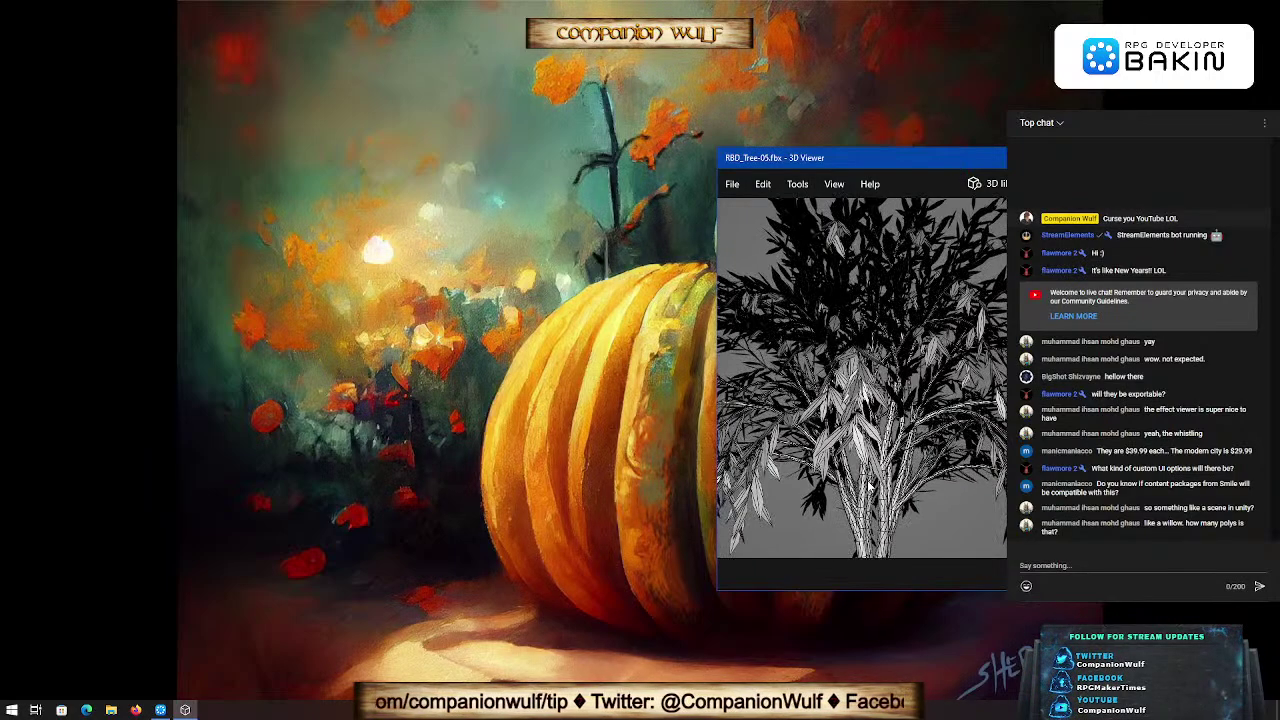
Step: Examine RBD_Tree-05.fbx up close and as a whole from the side and from above, and close it
{"action": "scroll", "coordinate": [870, 490], "scroll_direction": "up", "scroll_amount": 5}
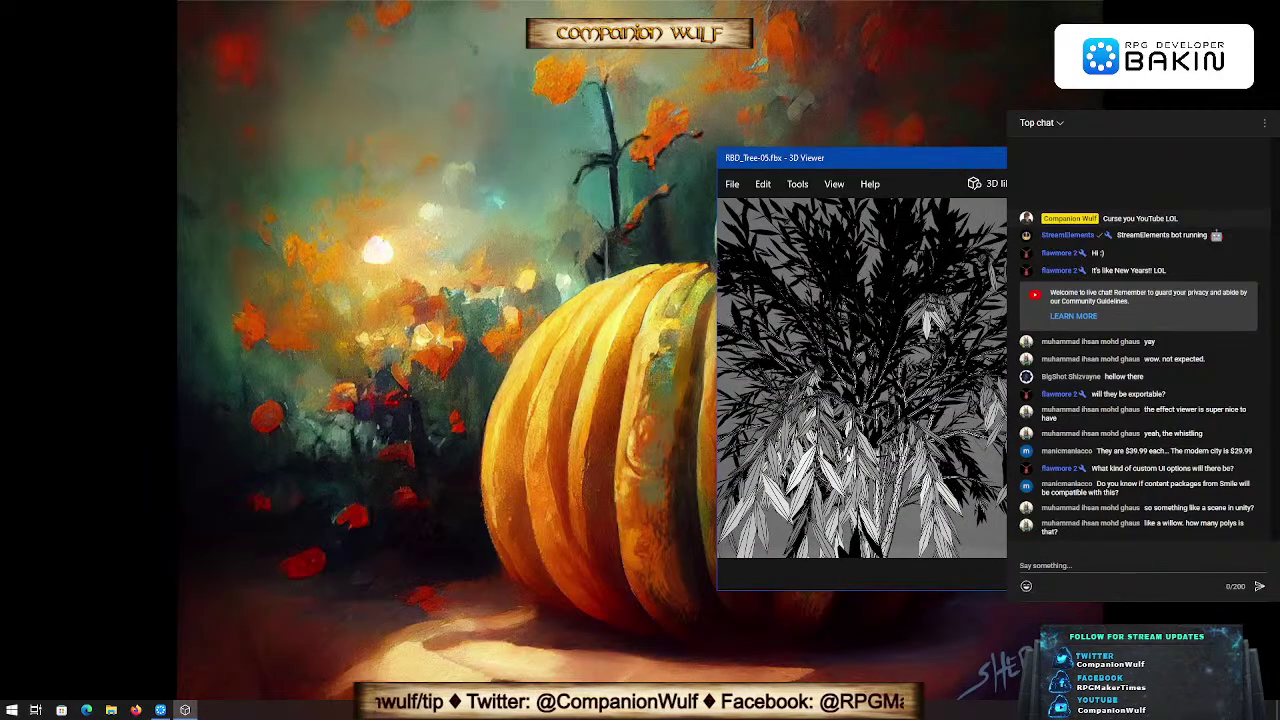
{"action": "left_click_drag", "start_coordinate": [847, 463], "coordinate": [820, 583]}
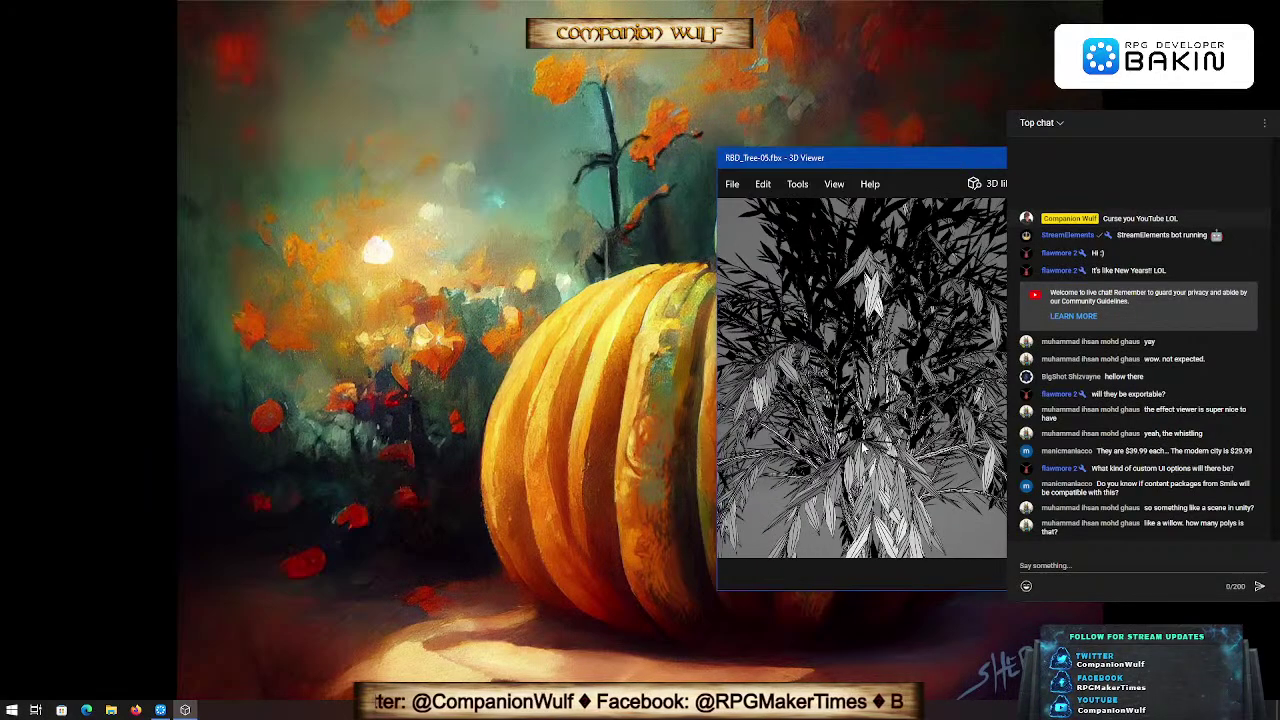
{"action": "scroll", "coordinate": [898, 362], "scroll_direction": "down", "scroll_amount": 5}
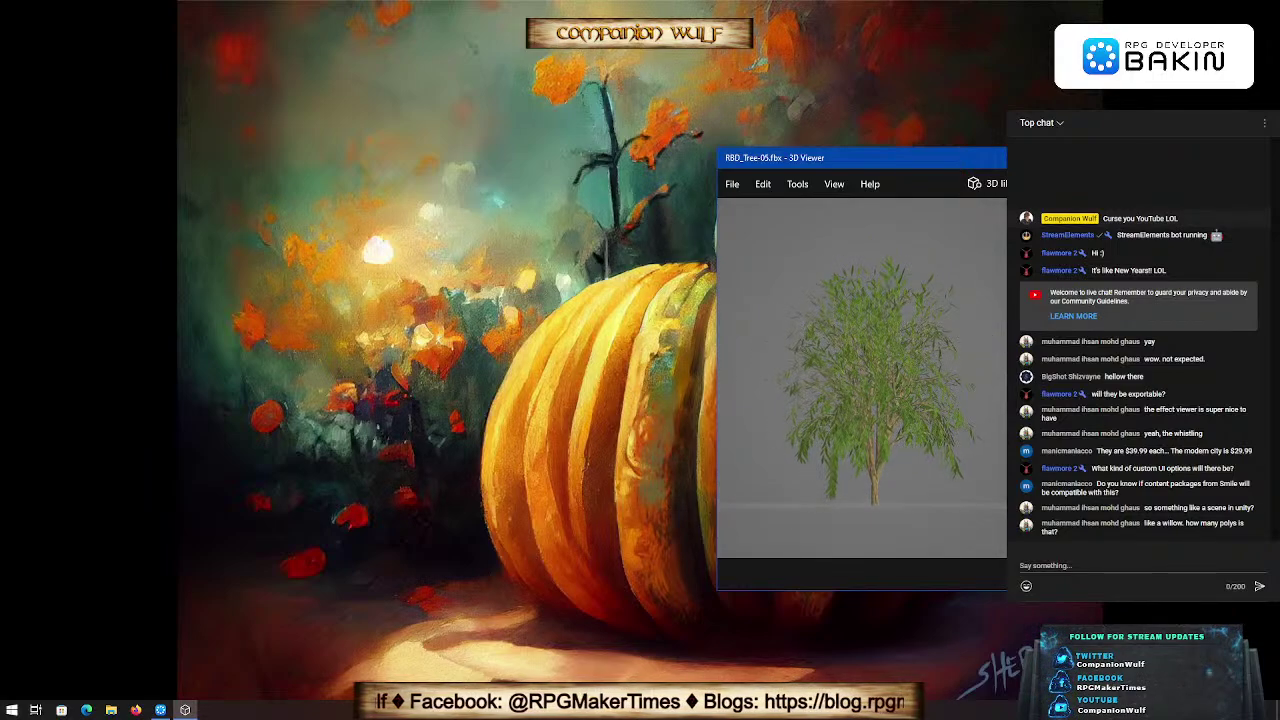
{"action": "left_click_drag", "start_coordinate": [1001, 514], "coordinate": [884, 484]}
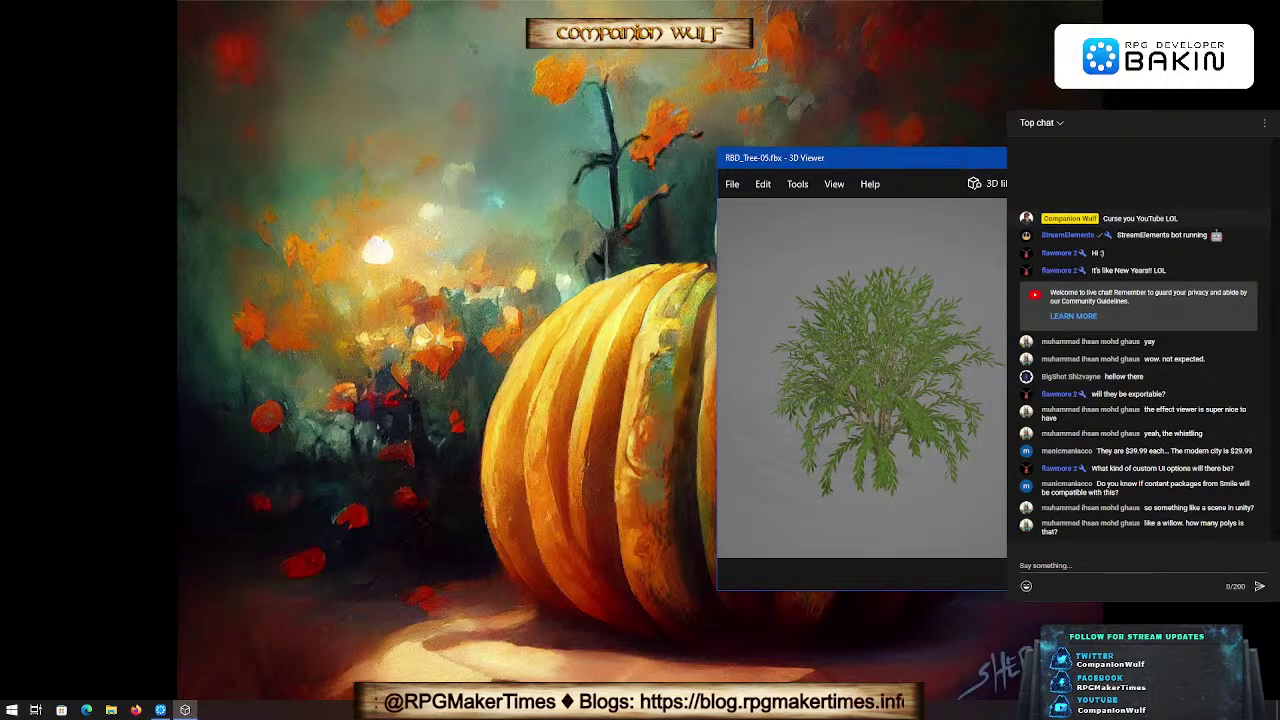
{"action": "key", "text": "alt+F4"}
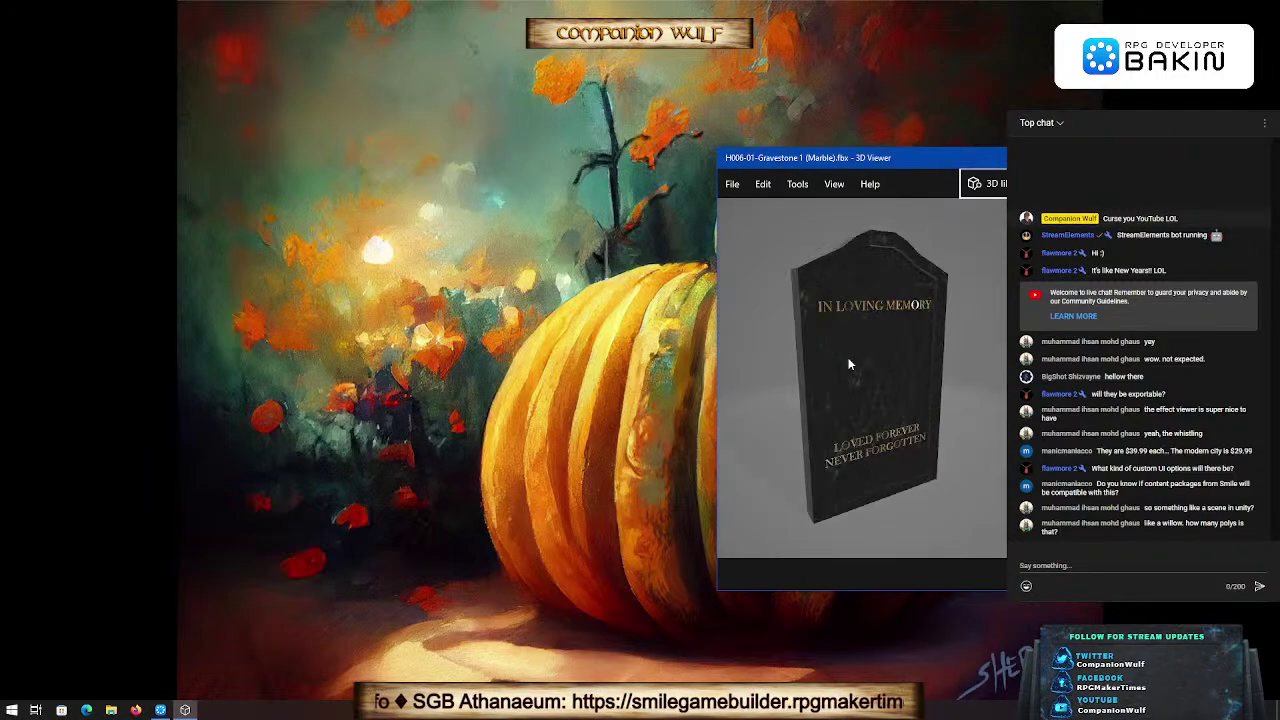
Step: View the front of H006-01-Gravestone 1 (Marble).fbx up close and close the model
{"action": "mouse_move", "coordinate": [828, 374]}
{"action": "left_mouse_down"}
{"action": "mouse_move", "coordinate": [900, 405]}
{"action": "mouse_move", "coordinate": [958, 389]}
{"action": "mouse_move", "coordinate": [783, 398]}
{"action": "mouse_move", "coordinate": [835, 382]}
{"action": "mouse_move", "coordinate": [774, 357]}
{"action": "mouse_move", "coordinate": [766, 366]}
{"action": "mouse_move", "coordinate": [816, 387]}
{"action": "mouse_move", "coordinate": [802, 382]}
{"action": "mouse_move", "coordinate": [836, 371]}
{"action": "mouse_move", "coordinate": [808, 367]}
{"action": "mouse_move", "coordinate": [837, 355]}
{"action": "mouse_move", "coordinate": [823, 371]}
{"action": "mouse_move", "coordinate": [838, 368]}
{"action": "left_mouse_up"}
{"action": "scroll", "coordinate": [838, 369], "scroll_direction": "up", "scroll_amount": 2}
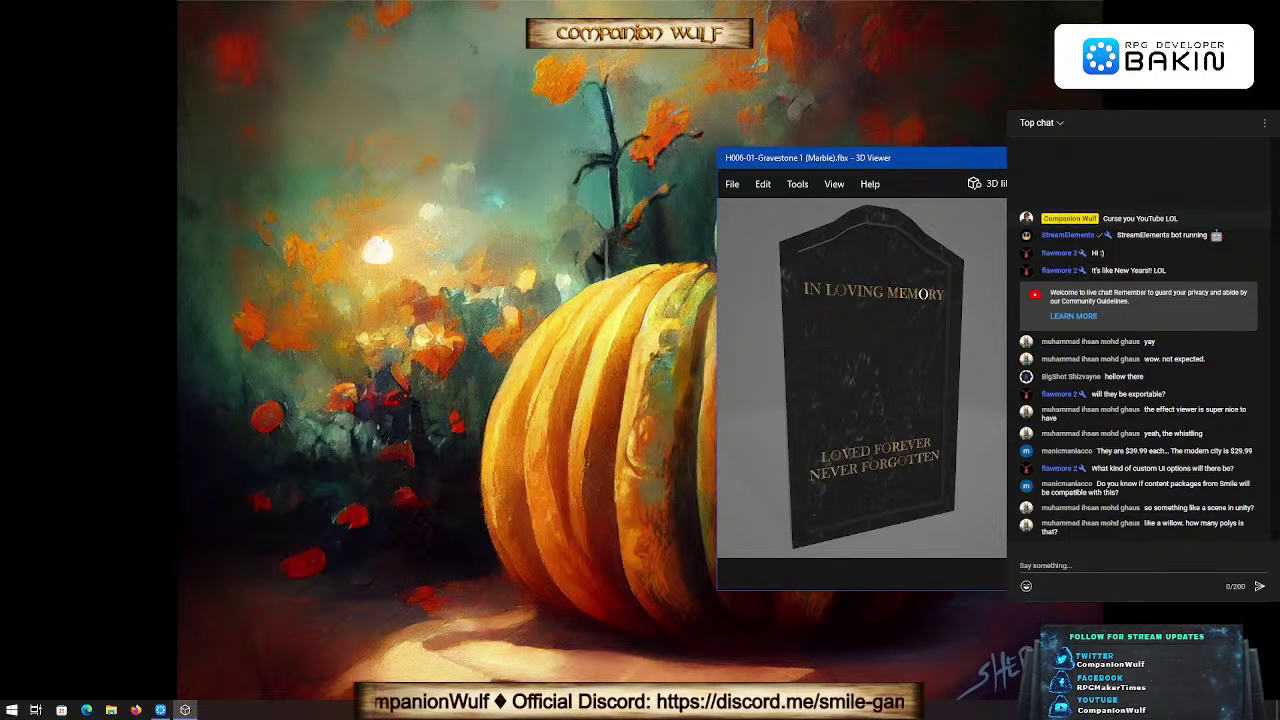
{"action": "key", "text": "alt+F4"}
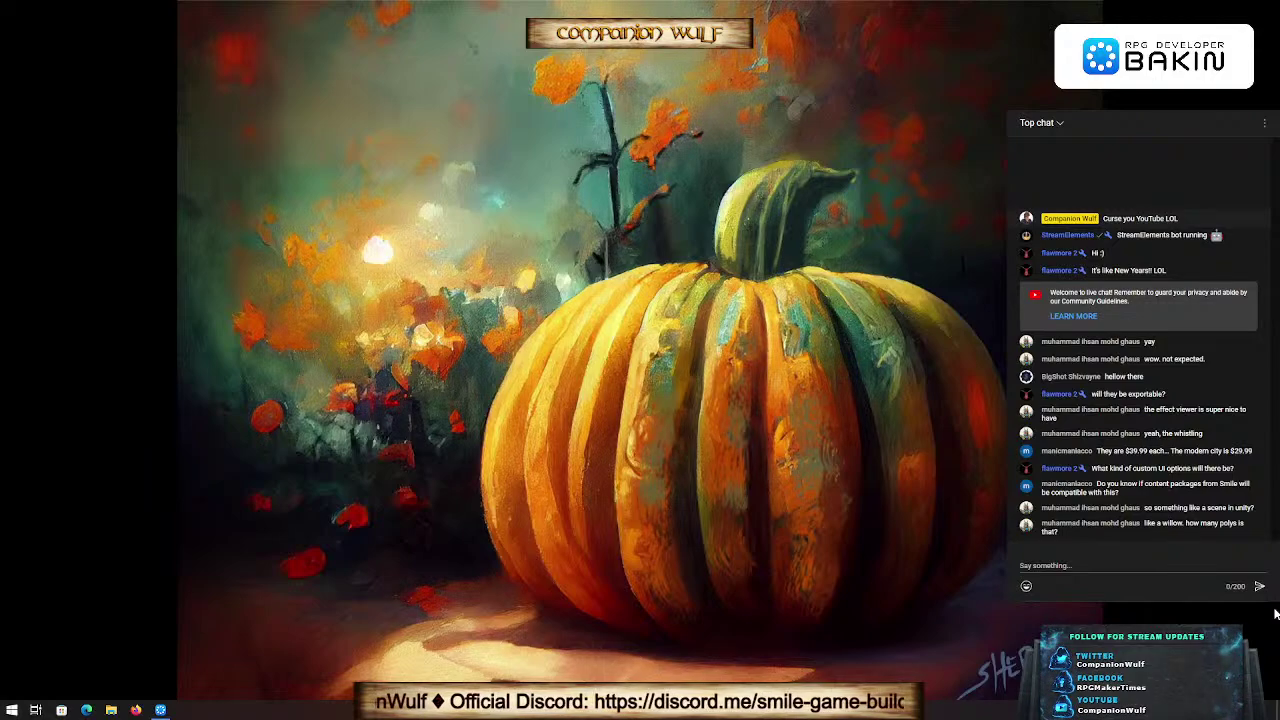
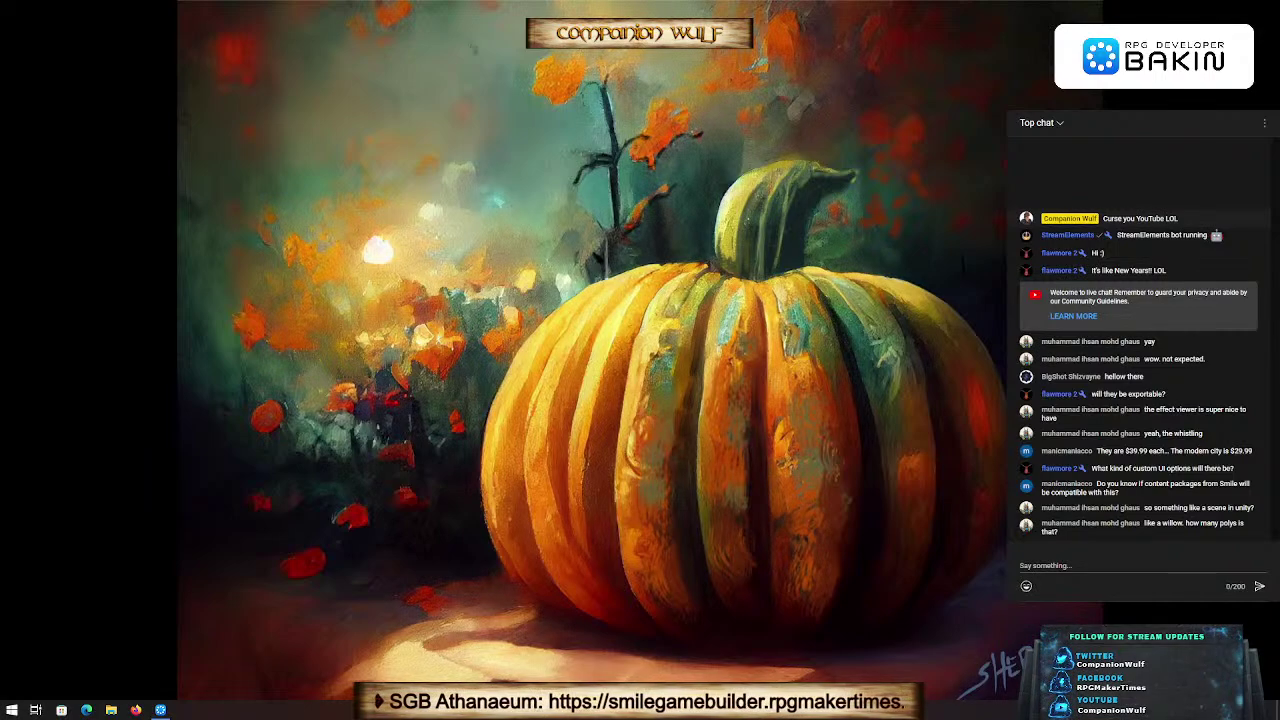
Step: Show the desktop icons to launch SMILE GAME BUILDER, and hide the icons again
{"action": "right_click", "coordinate": [371, 478]}
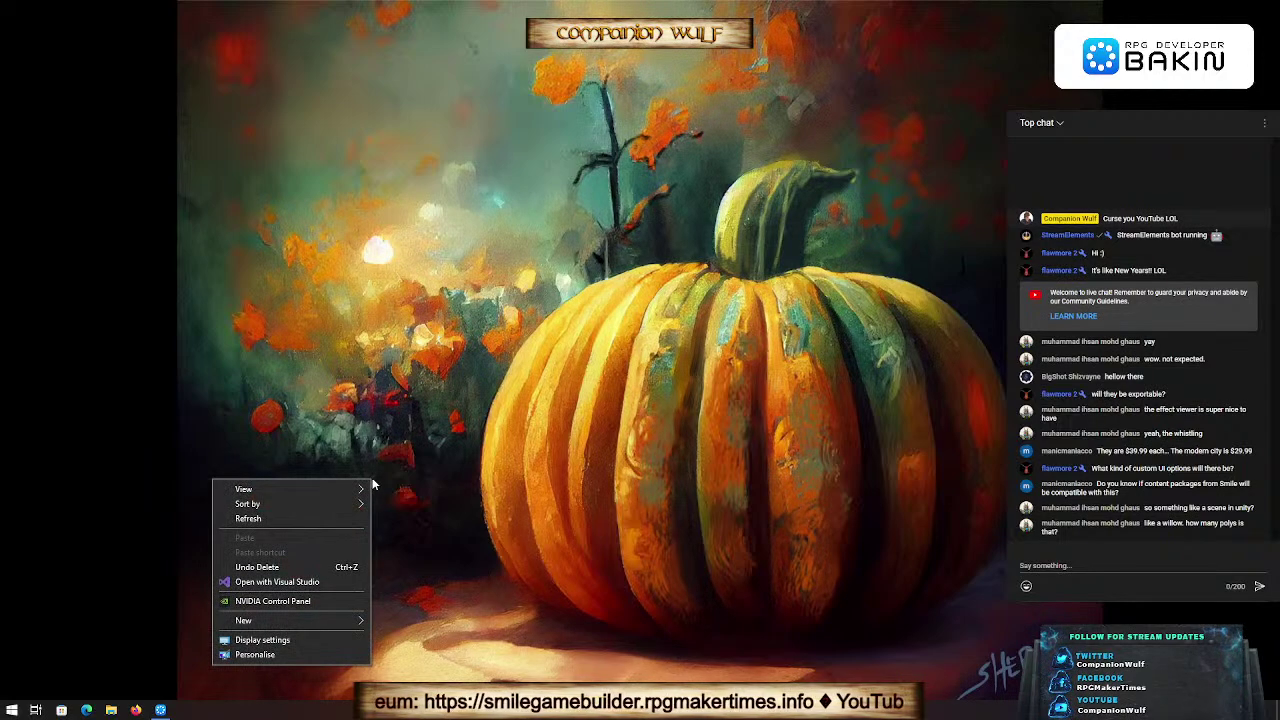
{"action": "mouse_move", "coordinate": [278, 494]}
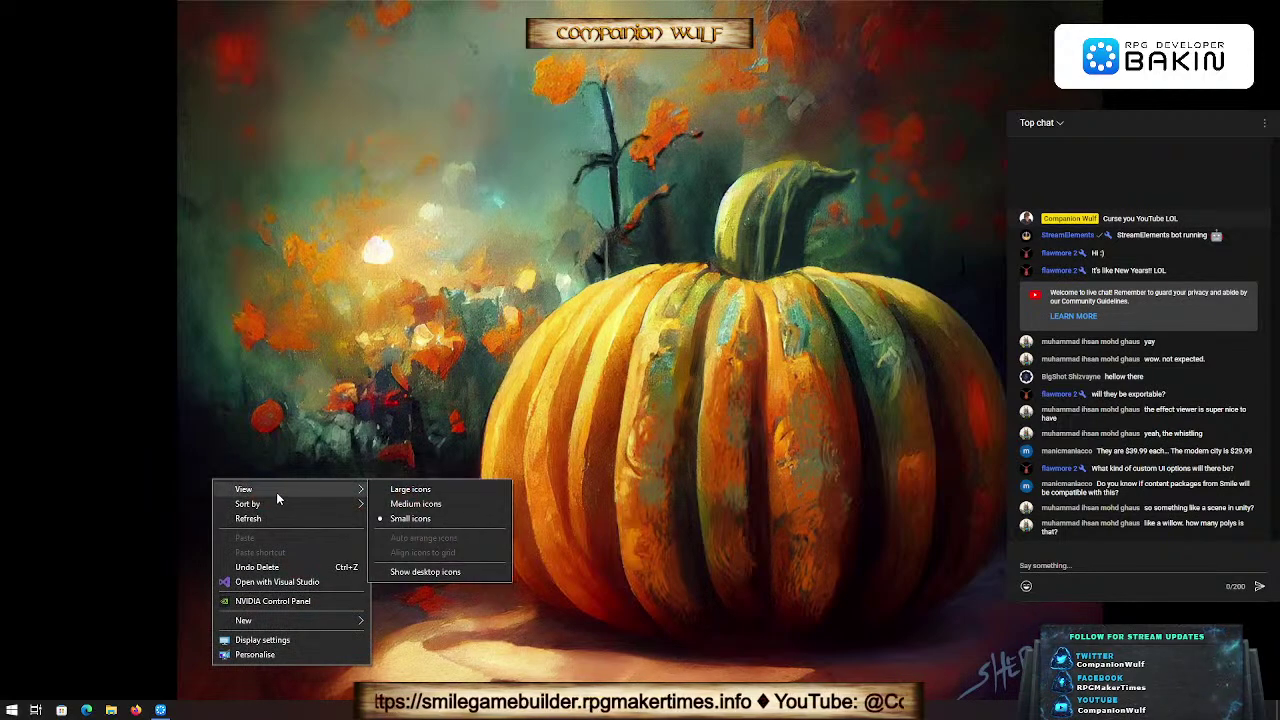
{"action": "left_click", "coordinate": [424, 572]}
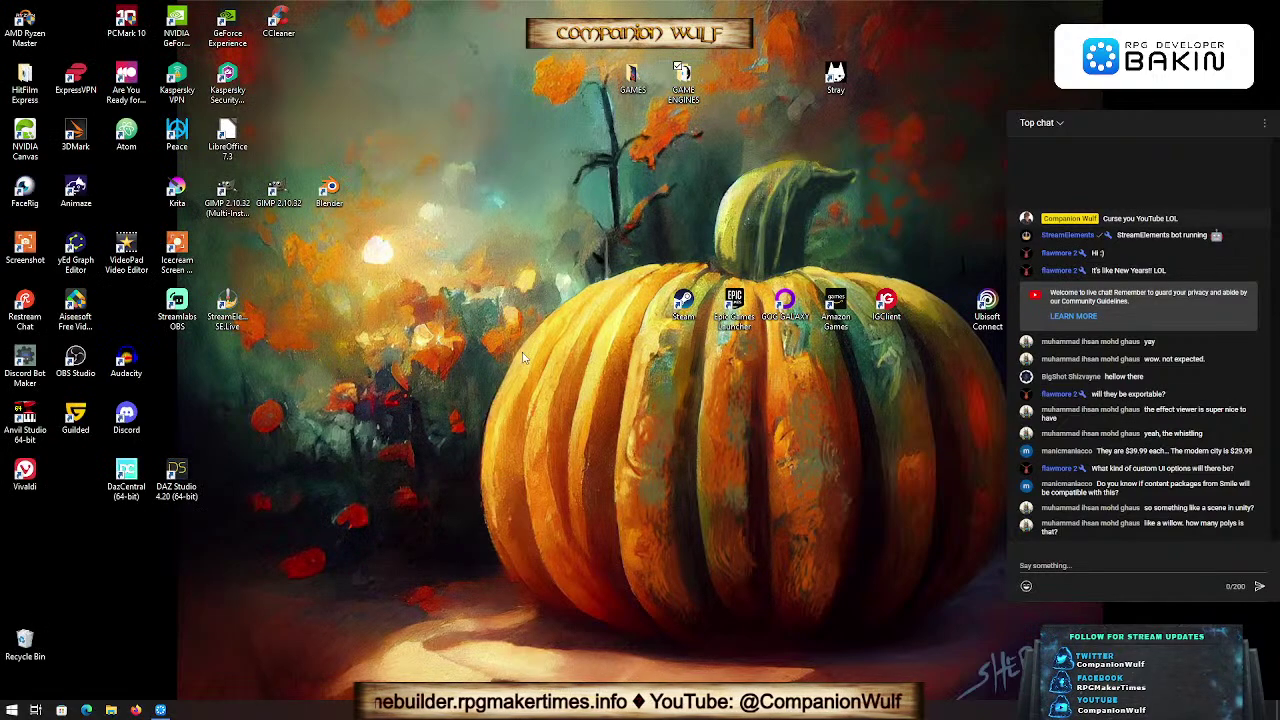
{"action": "right_click", "coordinate": [469, 383]}
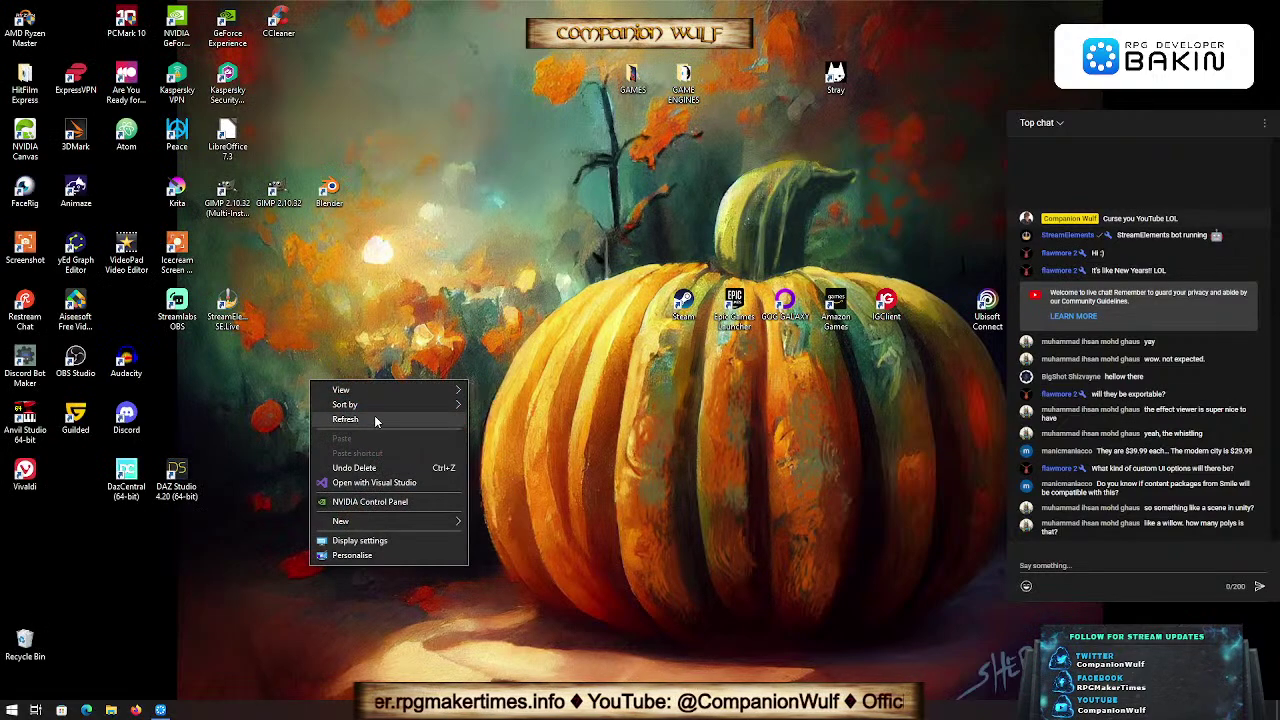
{"action": "left_click", "coordinate": [525, 476]}
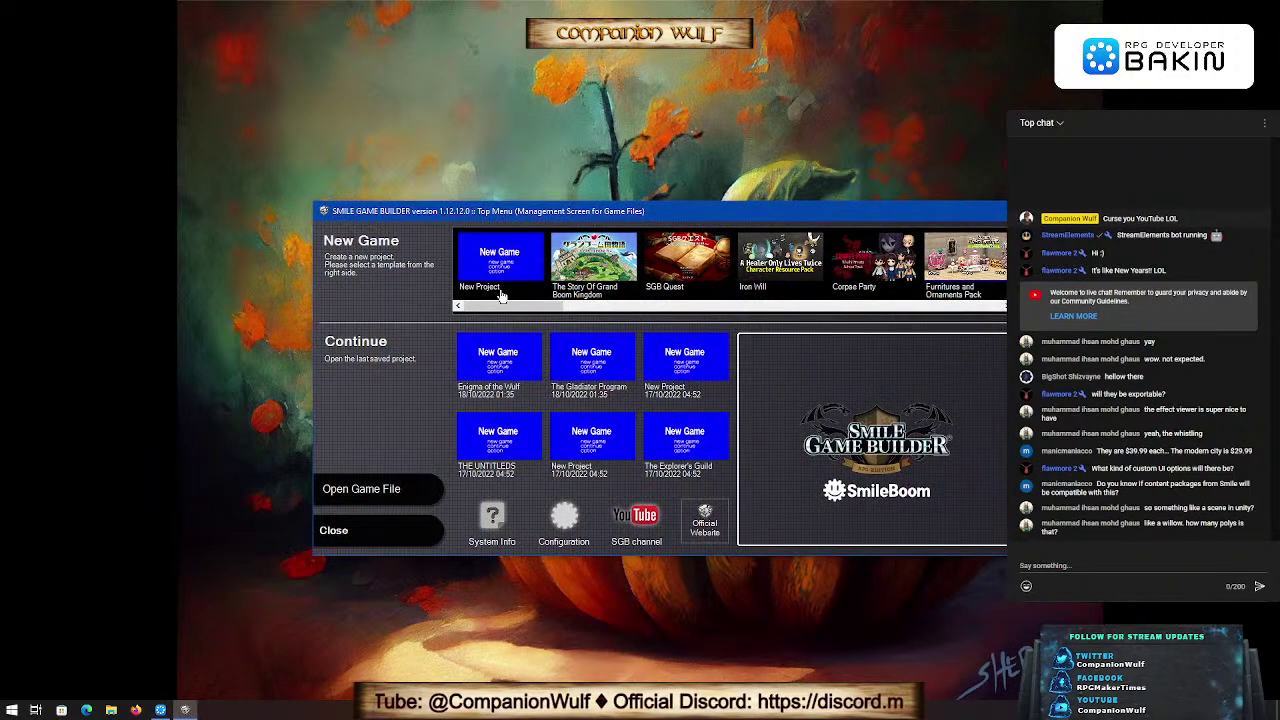
Step: Look through the saved game files in the SGB PROJECTS folder and cancel the project selection
{"action": "left_click", "coordinate": [383, 493]}
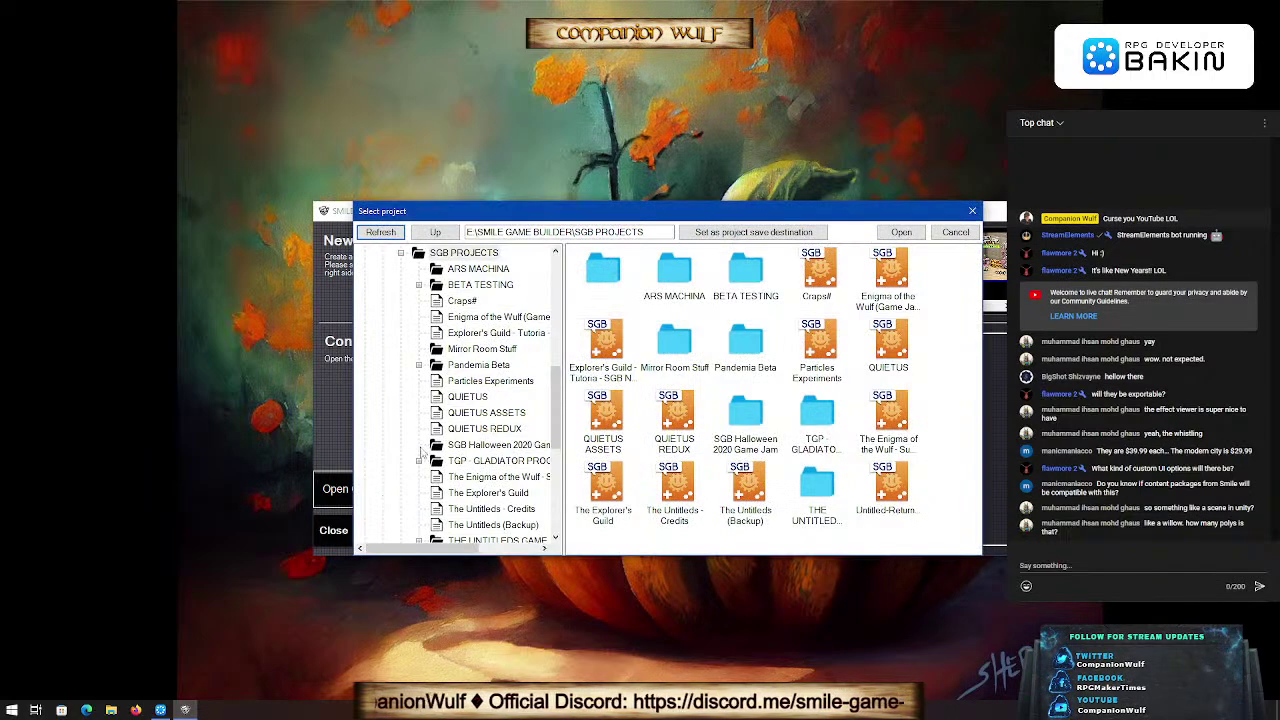
{"action": "scroll", "coordinate": [505, 377], "scroll_direction": "down", "scroll_amount": 2}
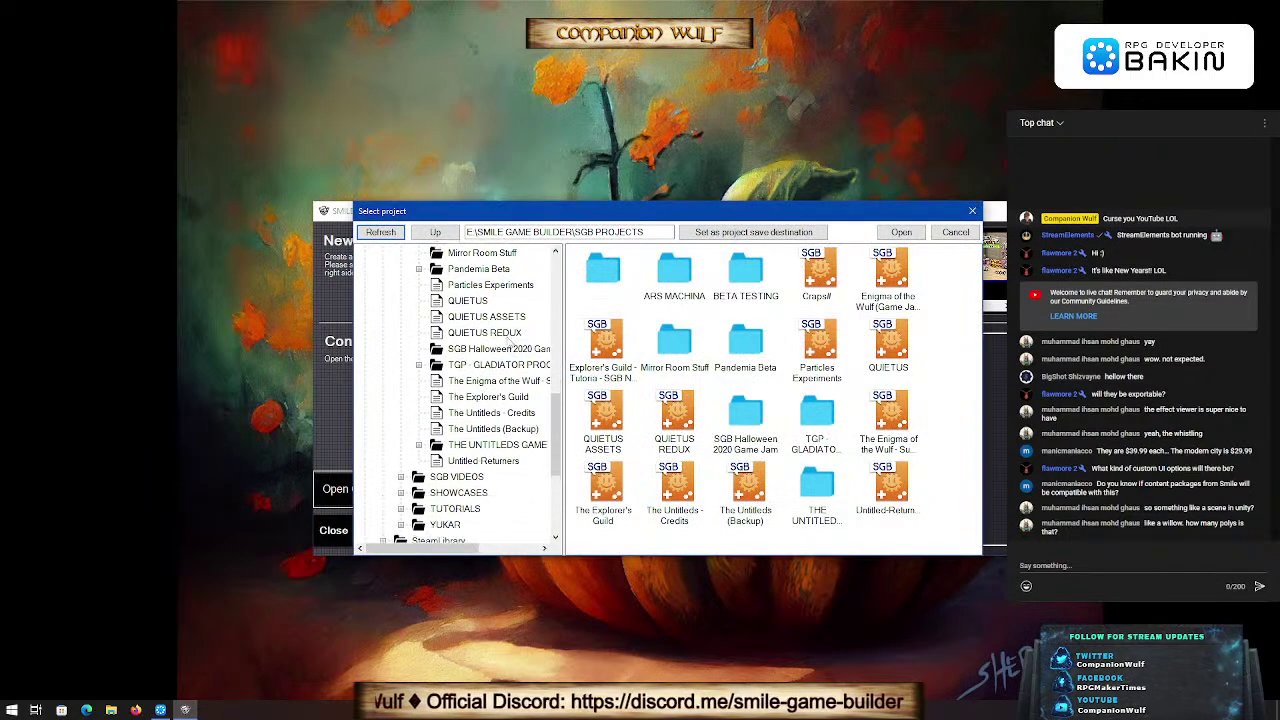
{"action": "scroll", "coordinate": [509, 343], "scroll_direction": "up", "scroll_amount": 1}
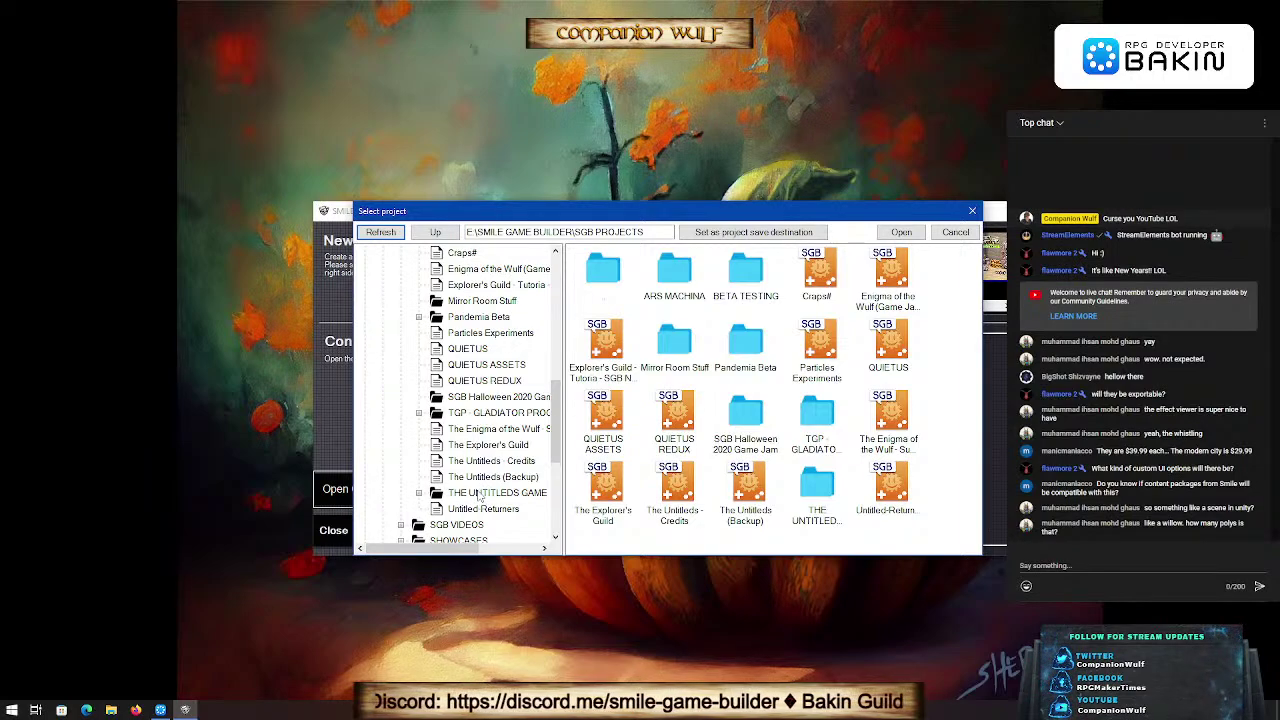
{"action": "scroll", "coordinate": [447, 368], "scroll_direction": "up", "scroll_amount": 2}
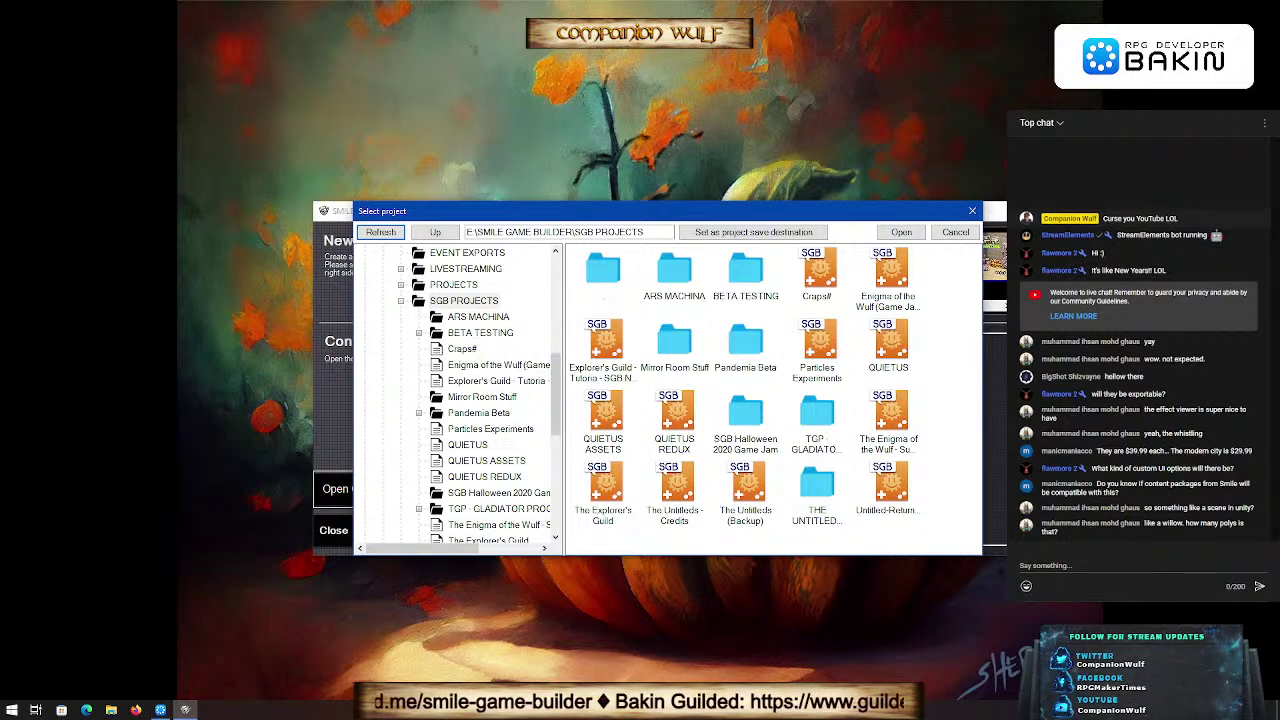
{"action": "left_click", "coordinate": [955, 230]}
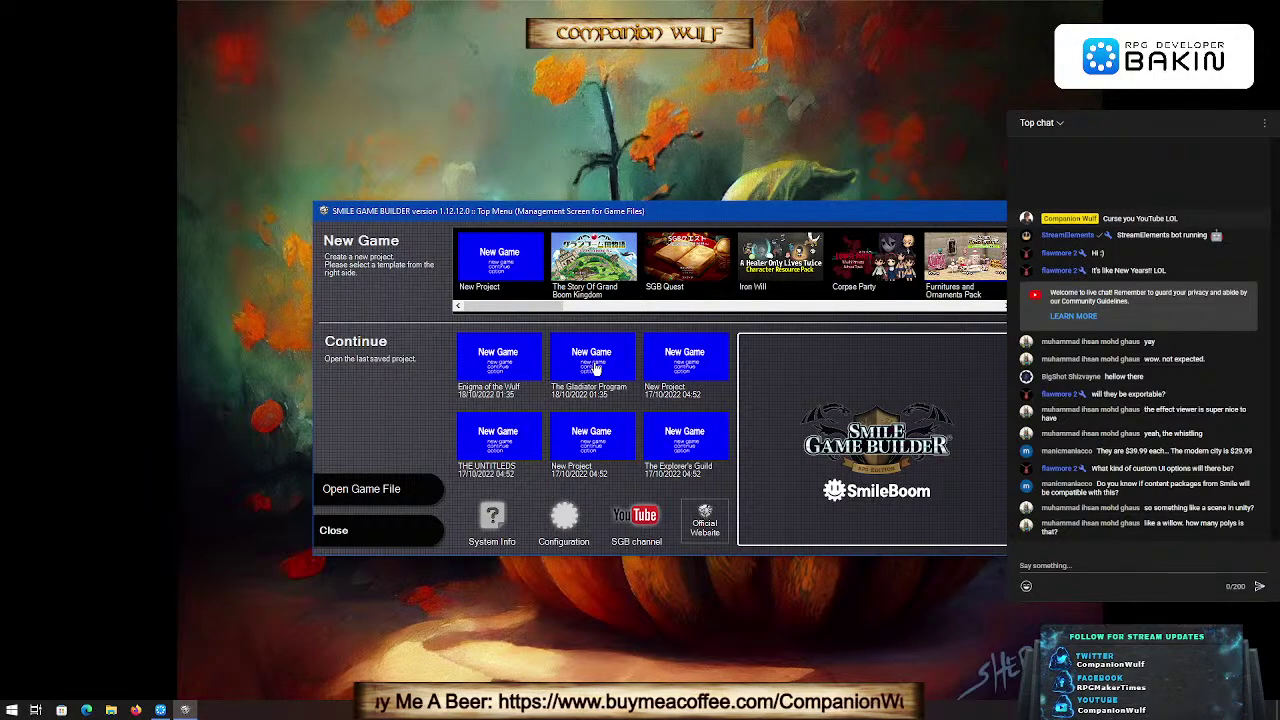
Step: Open The Gladiator Program project and start a new game in a playtest
{"action": "left_click", "coordinate": [594, 365]}
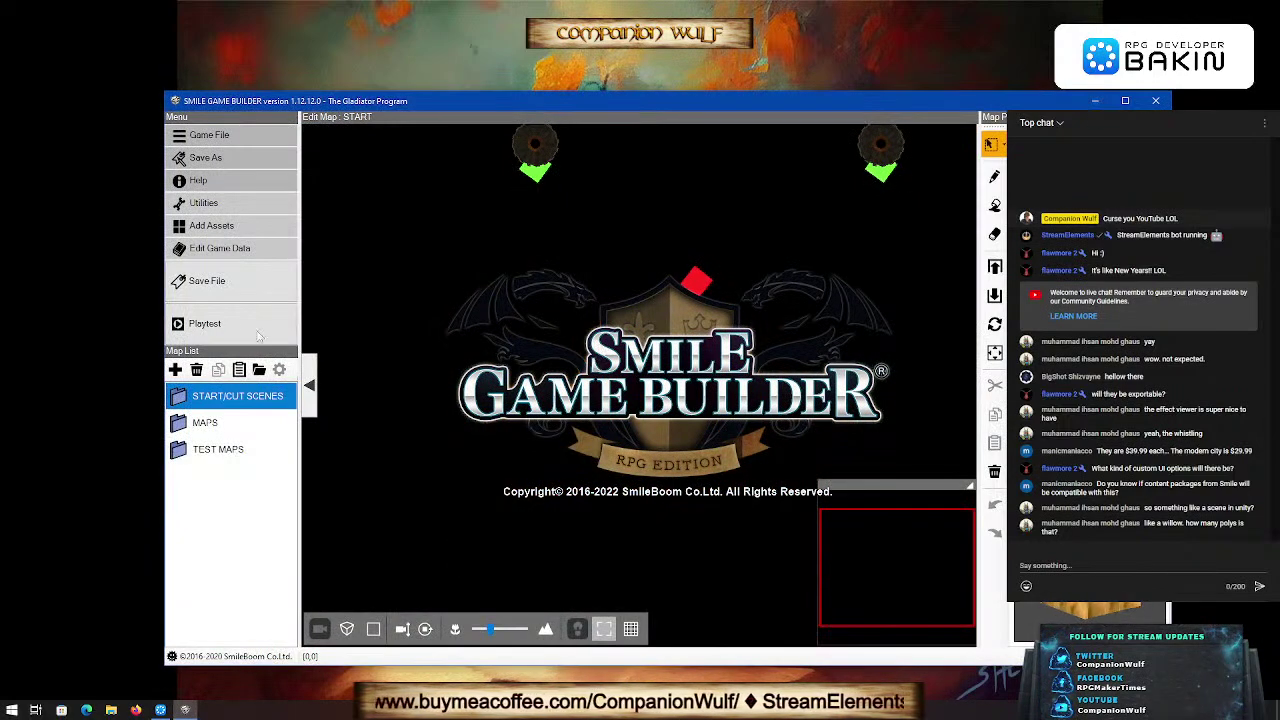
{"action": "left_click", "coordinate": [251, 338]}
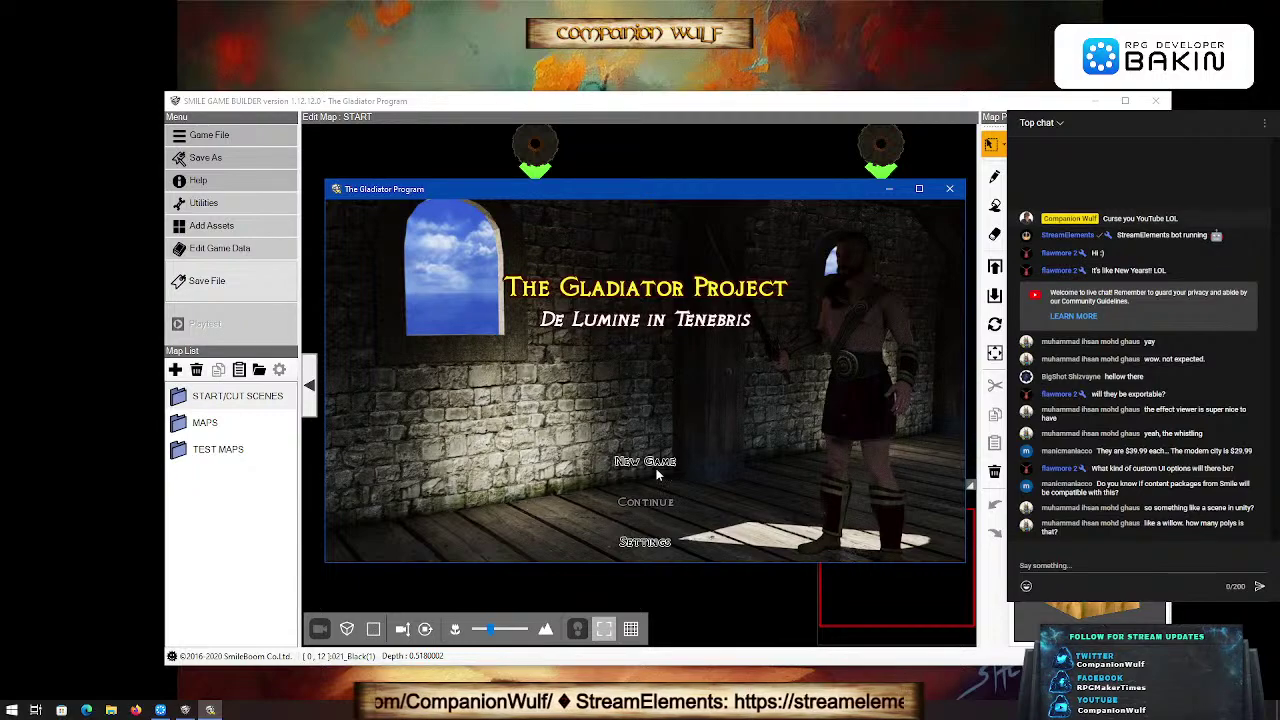
{"action": "left_click", "coordinate": [653, 464]}
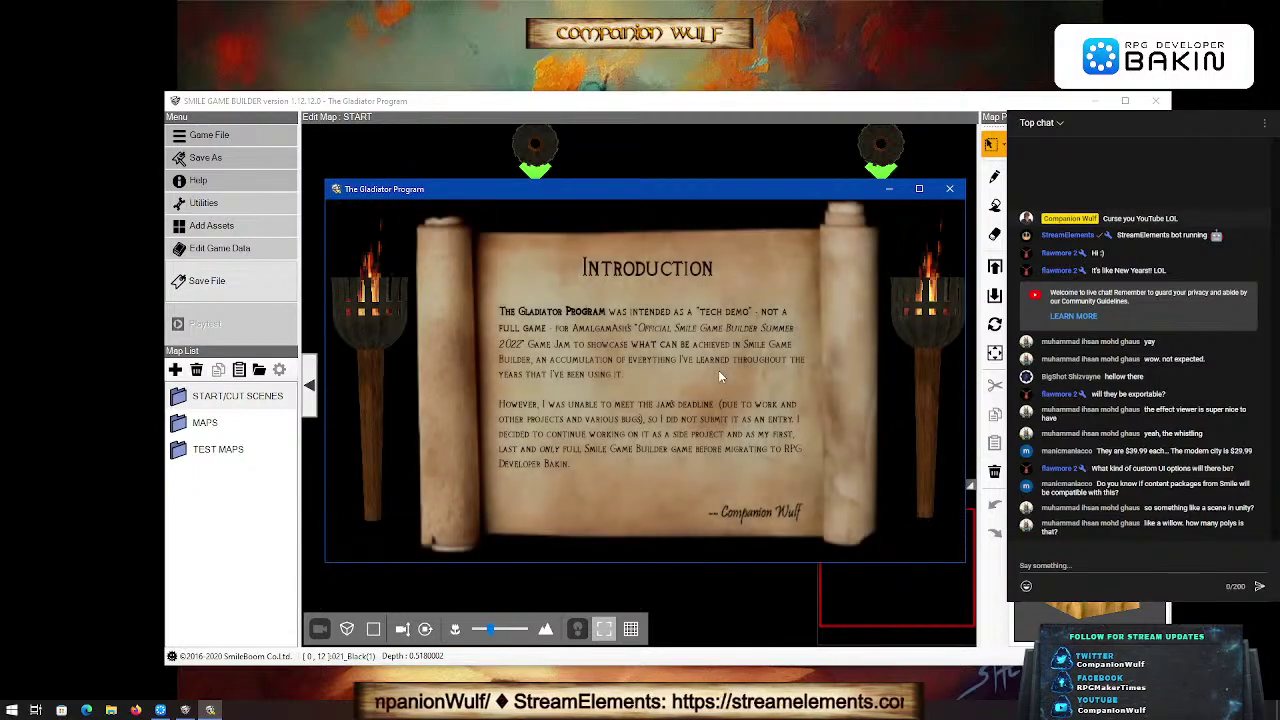
Step: Page through the playtest's opening scrolls, from Introduction through Disclaimer and Assets to the closing demo message
{"action": "left_click", "coordinate": [745, 445]}
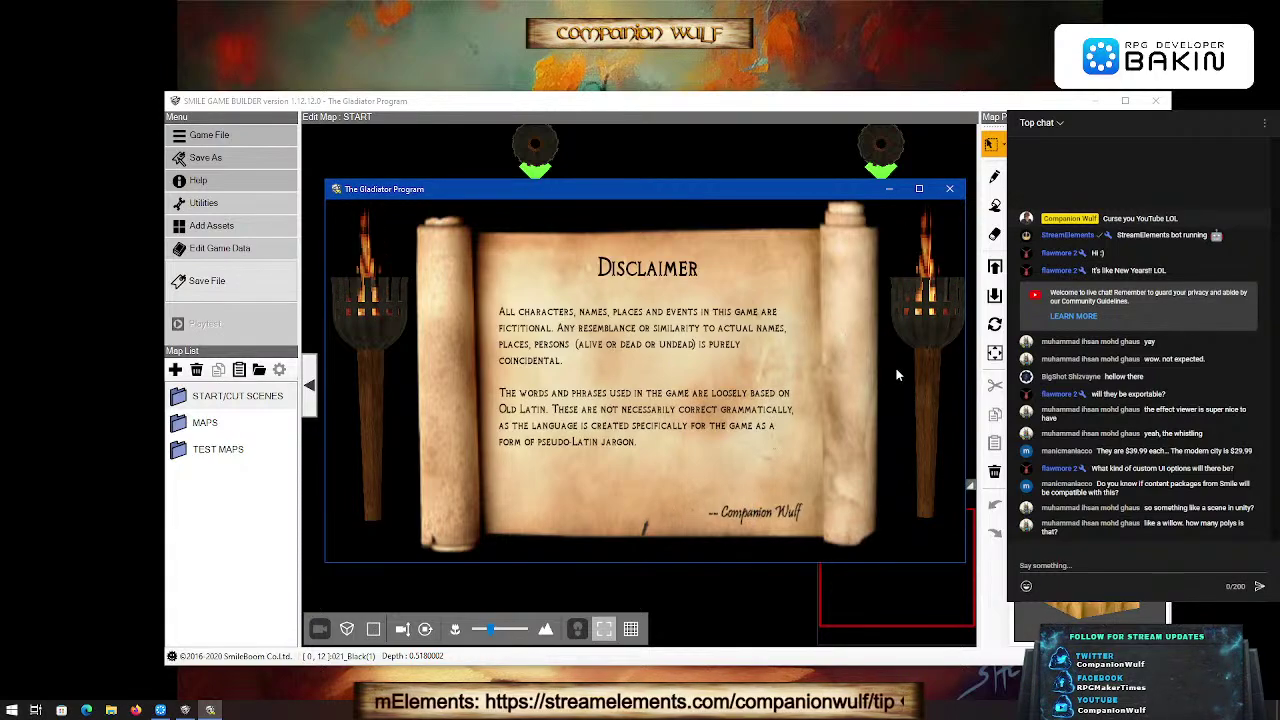
{"action": "left_click", "coordinate": [849, 436]}
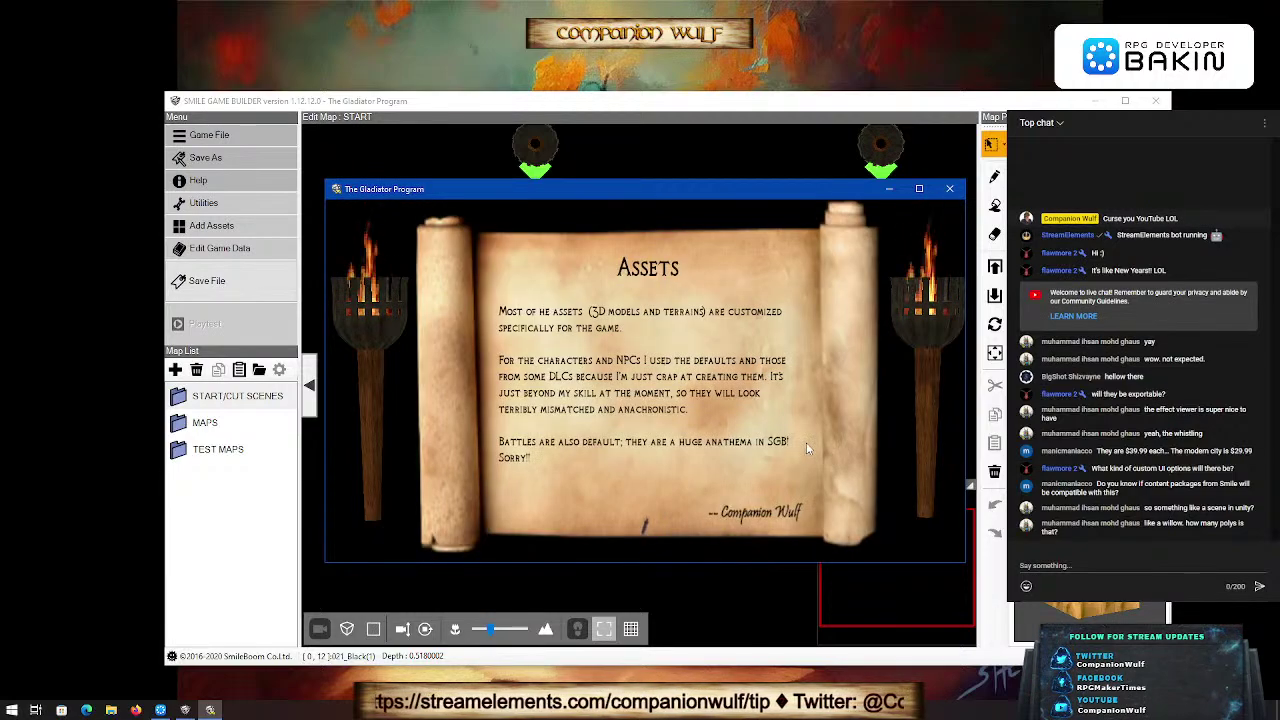
{"action": "left_click", "coordinate": [806, 448]}
{"action": "left_click", "coordinate": [806, 448]}
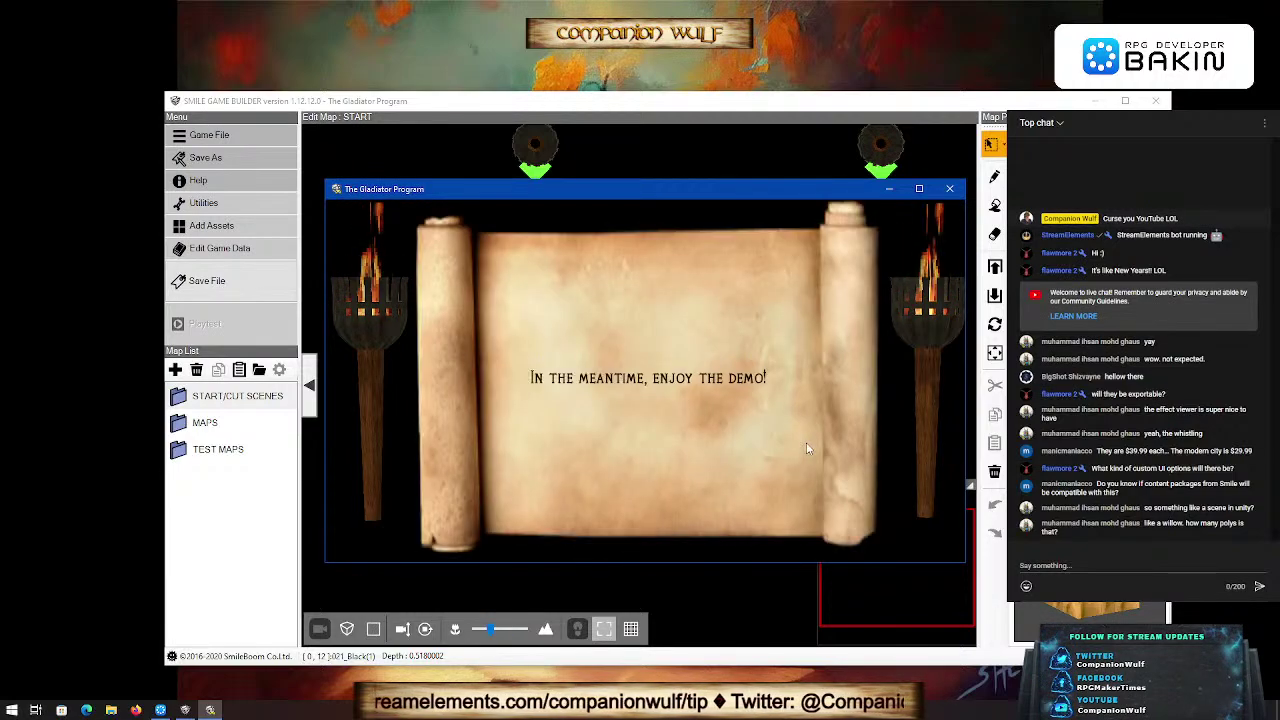
Step: Dismiss the closing demo message and attack the horned beast through the opening turns of the arena battle
{"action": "left_click", "coordinate": [806, 448]}
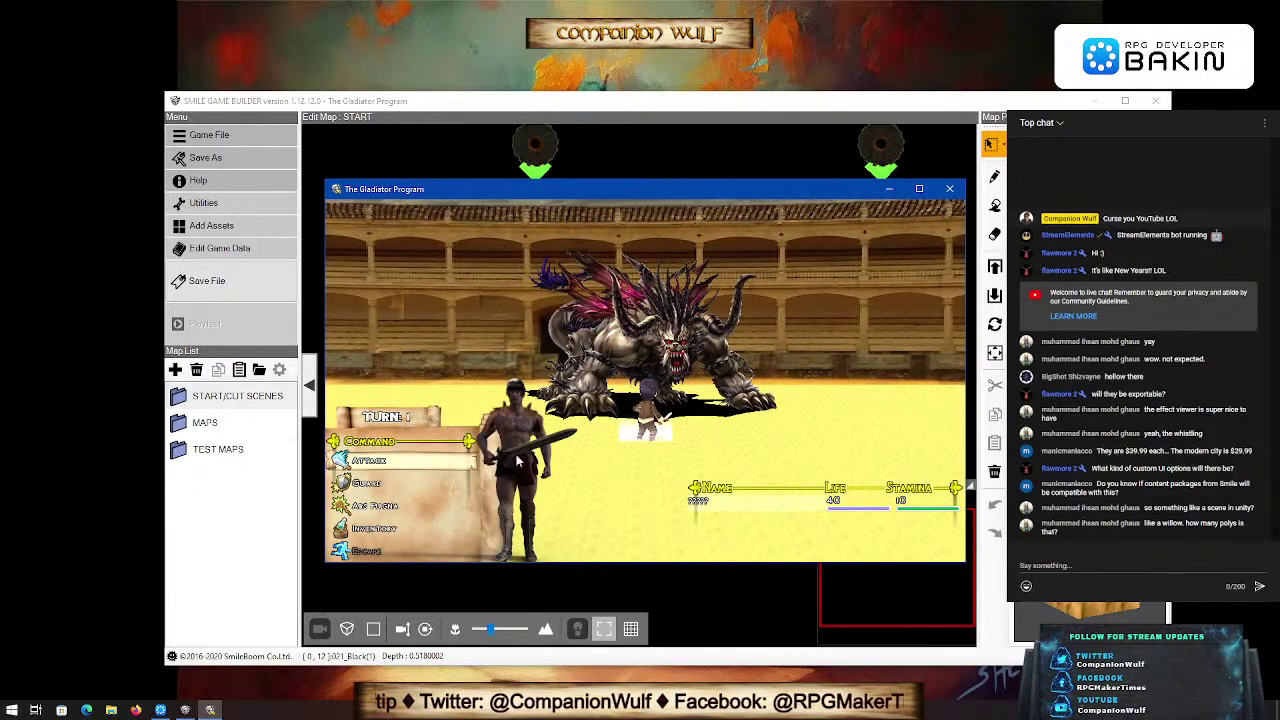
{"action": "left_click", "coordinate": [366, 455]}
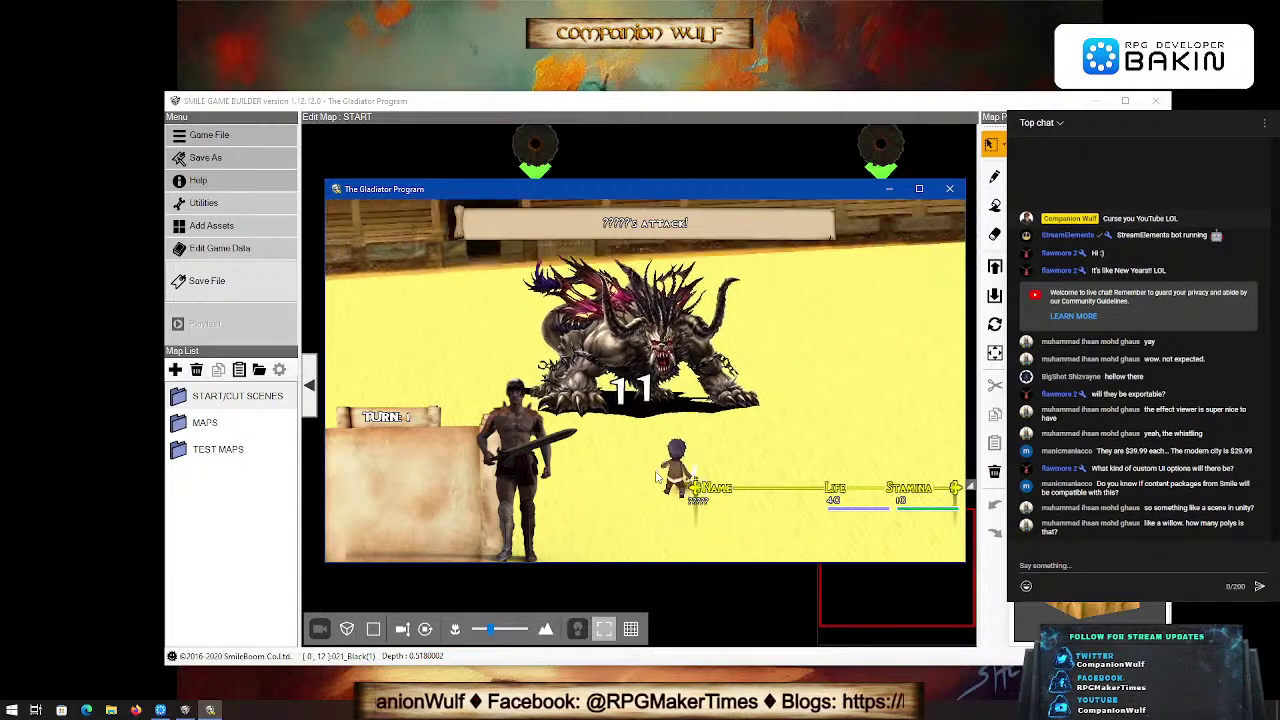
{"action": "key", "text": "Return"}
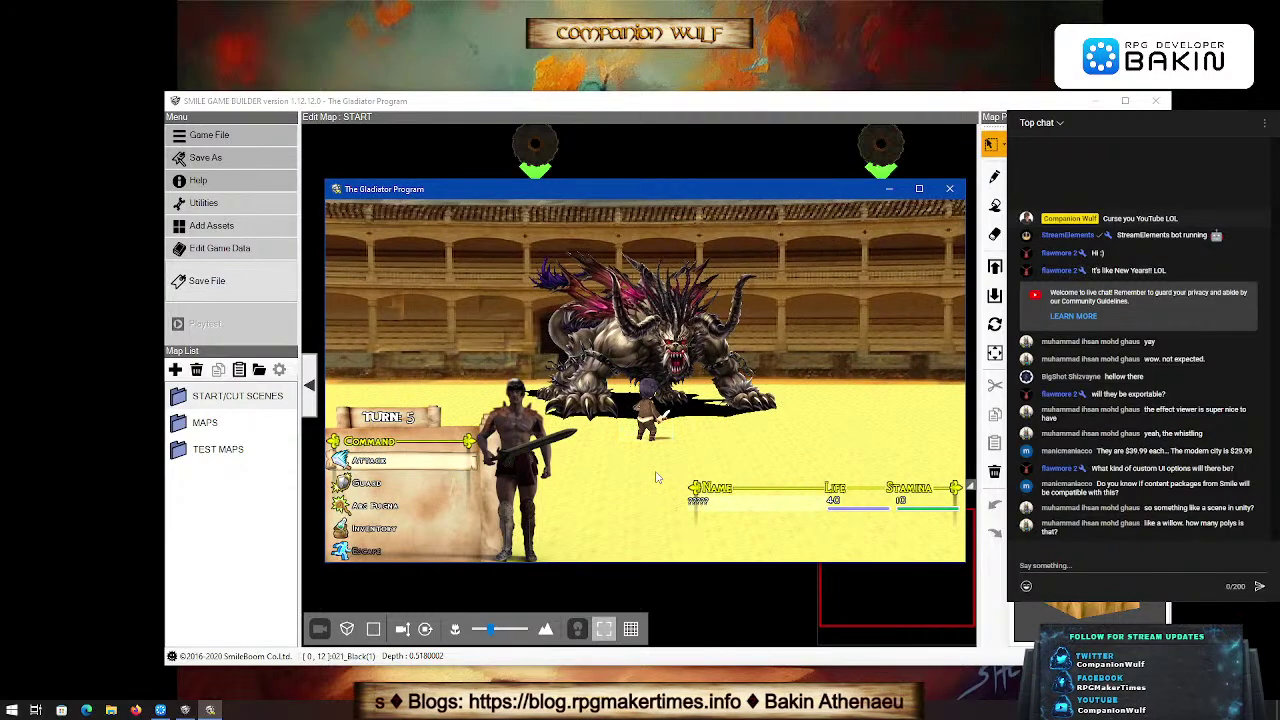
{"action": "key", "text": "Return"}
{"action": "key", "text": "Return"}
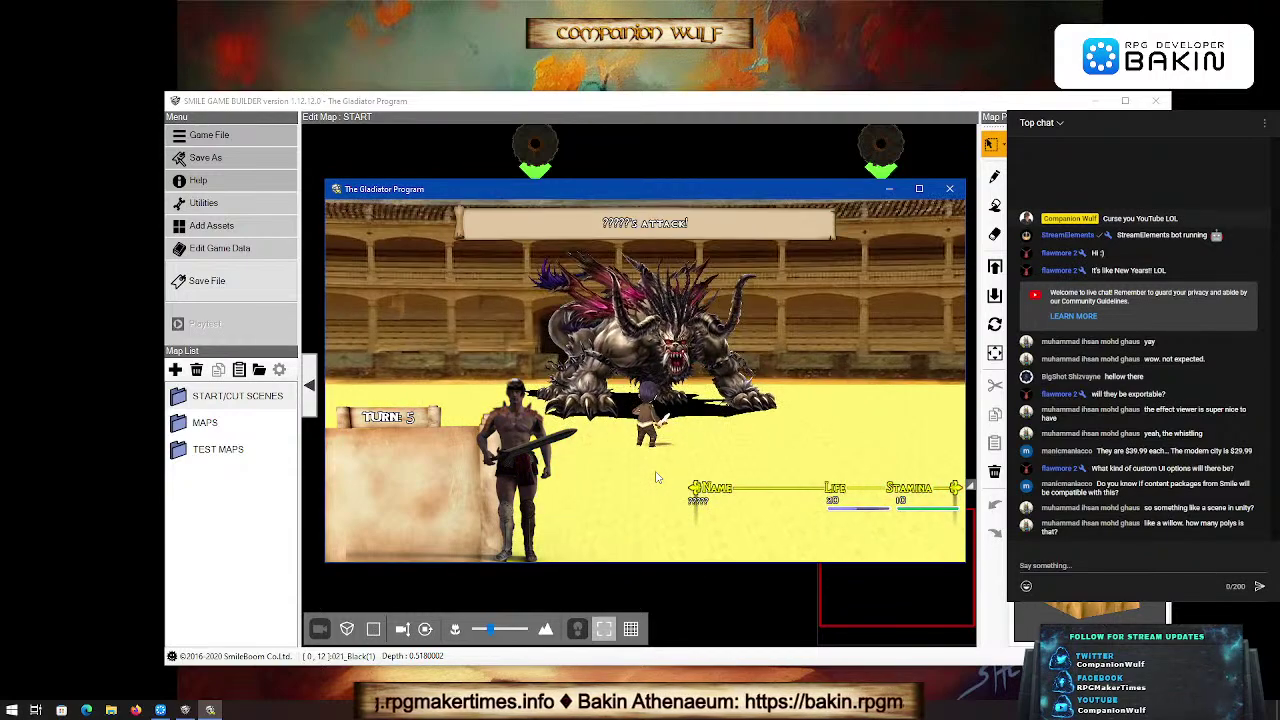
Step: Choose the Healing skill from Ars Pugna and use it on the gladiator in turn 6
{"action": "key", "text": "Down"}
{"action": "key", "text": "Down"}
{"action": "key", "text": "Down"}
{"action": "key", "text": "Return"}
{"action": "key", "text": "Return"}
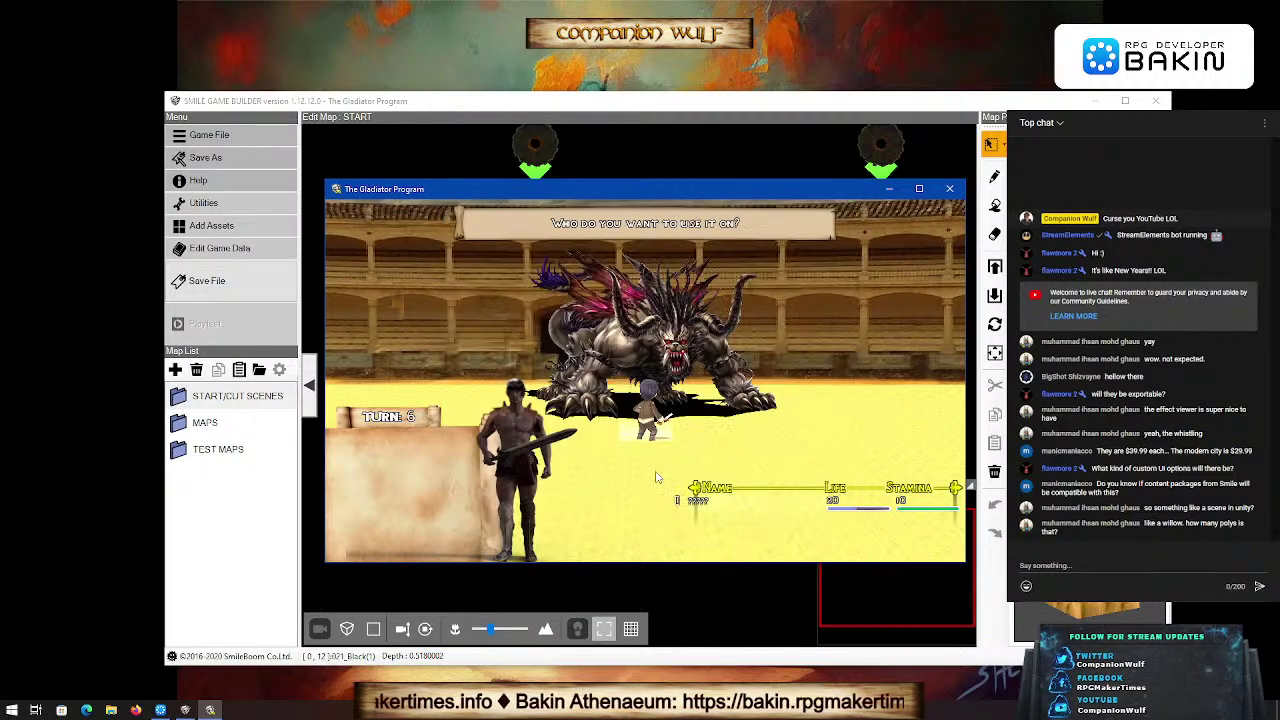
{"action": "key", "text": "Return"}
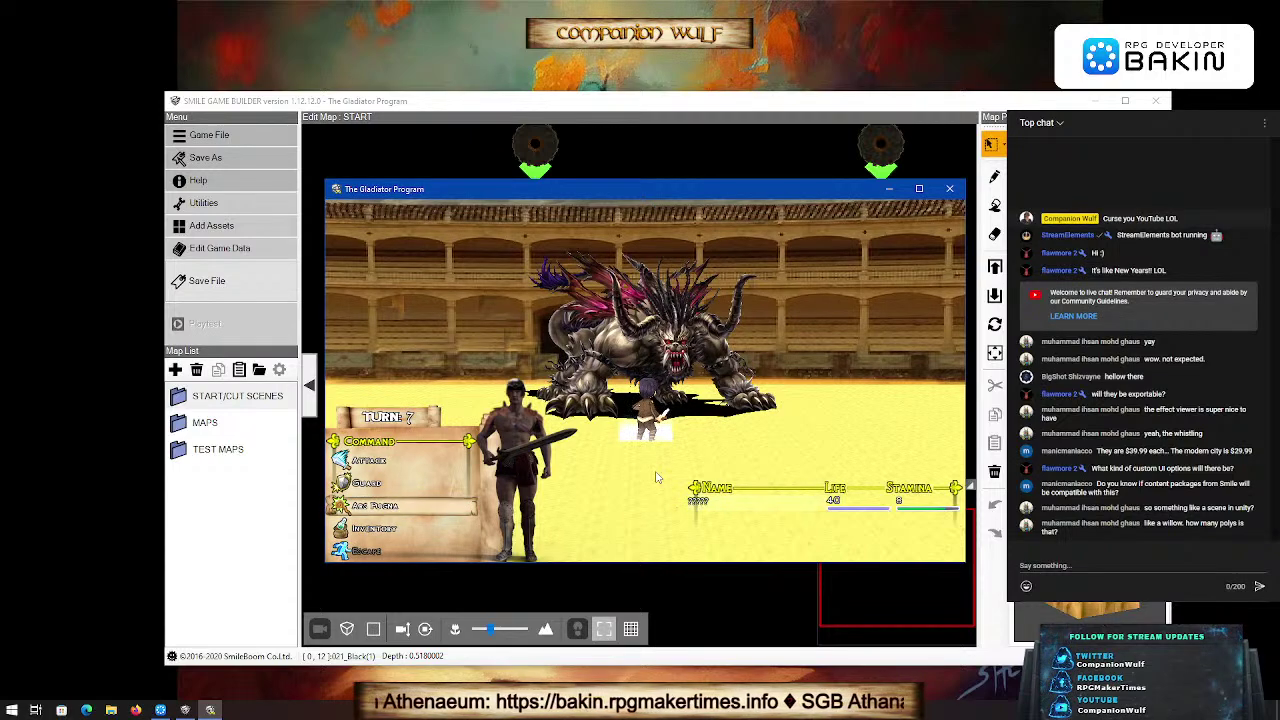
Step: Play out turn 7 and use an Ars Pugna skill on the gladiator again in turn 8
{"action": "key", "text": "Return"}
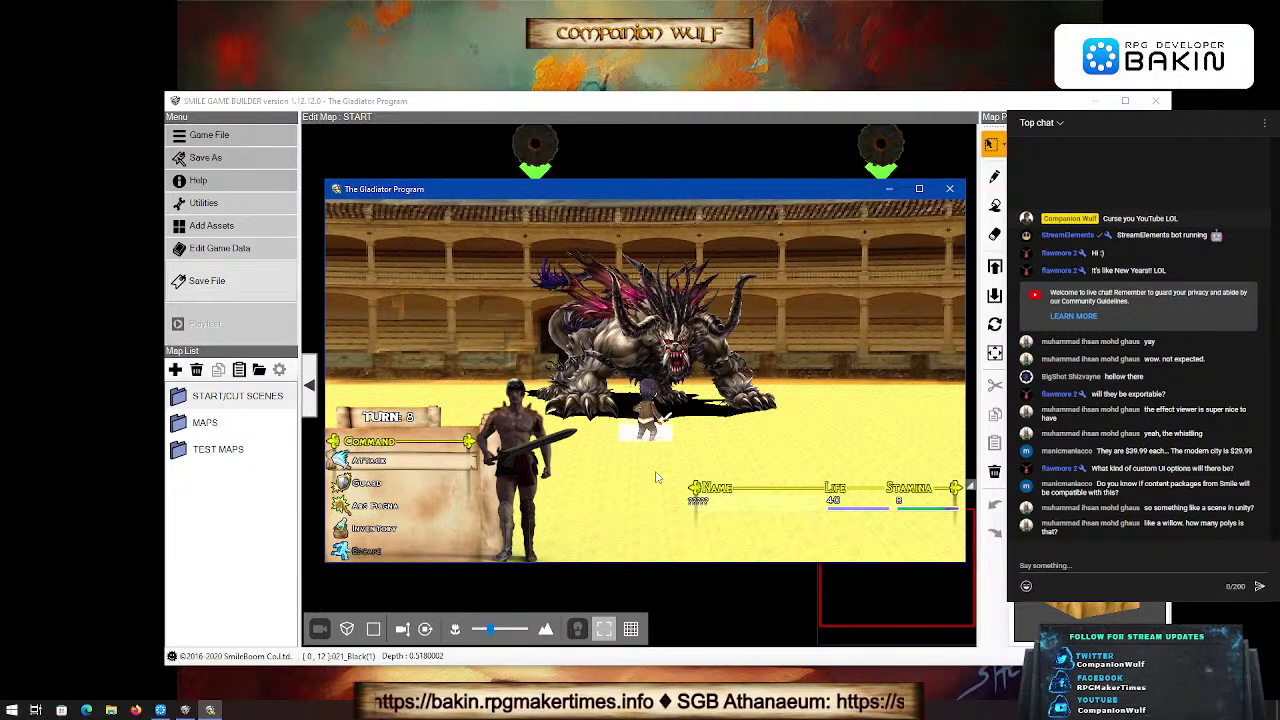
{"action": "key", "text": "Down"}
{"action": "key", "text": "Down"}
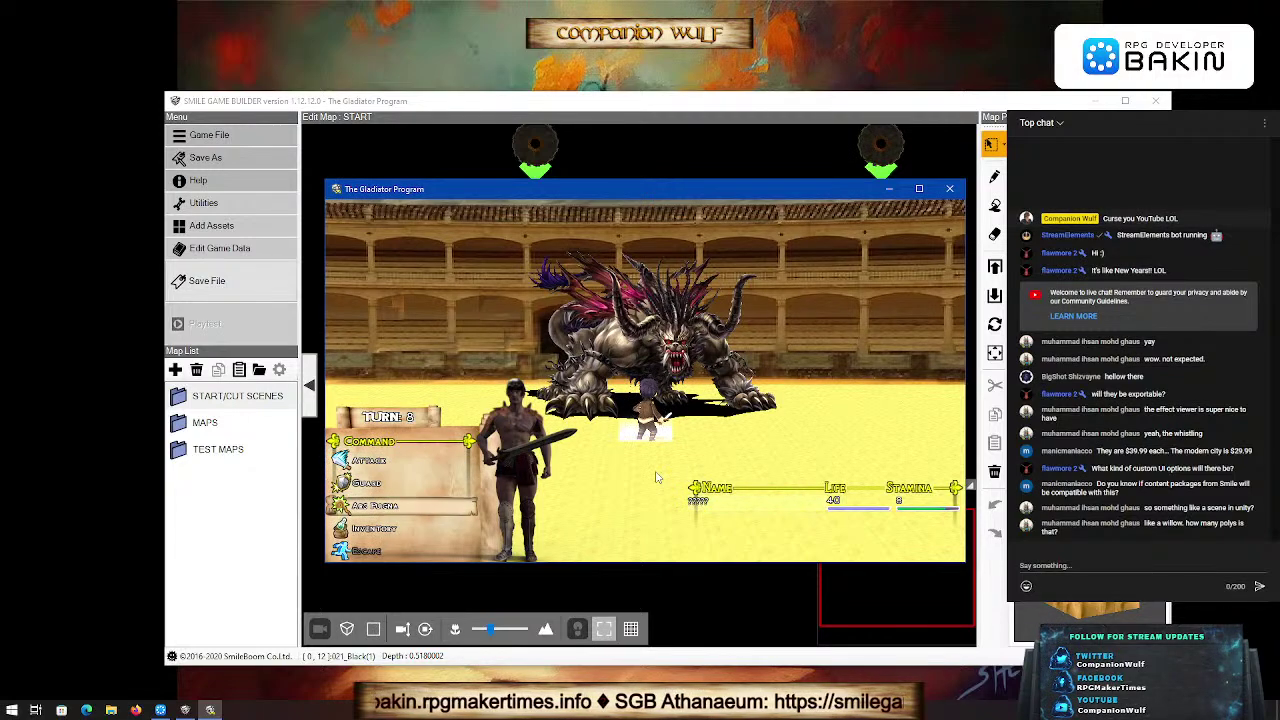
{"action": "key", "text": "Return"}
{"action": "key", "text": "Return"}
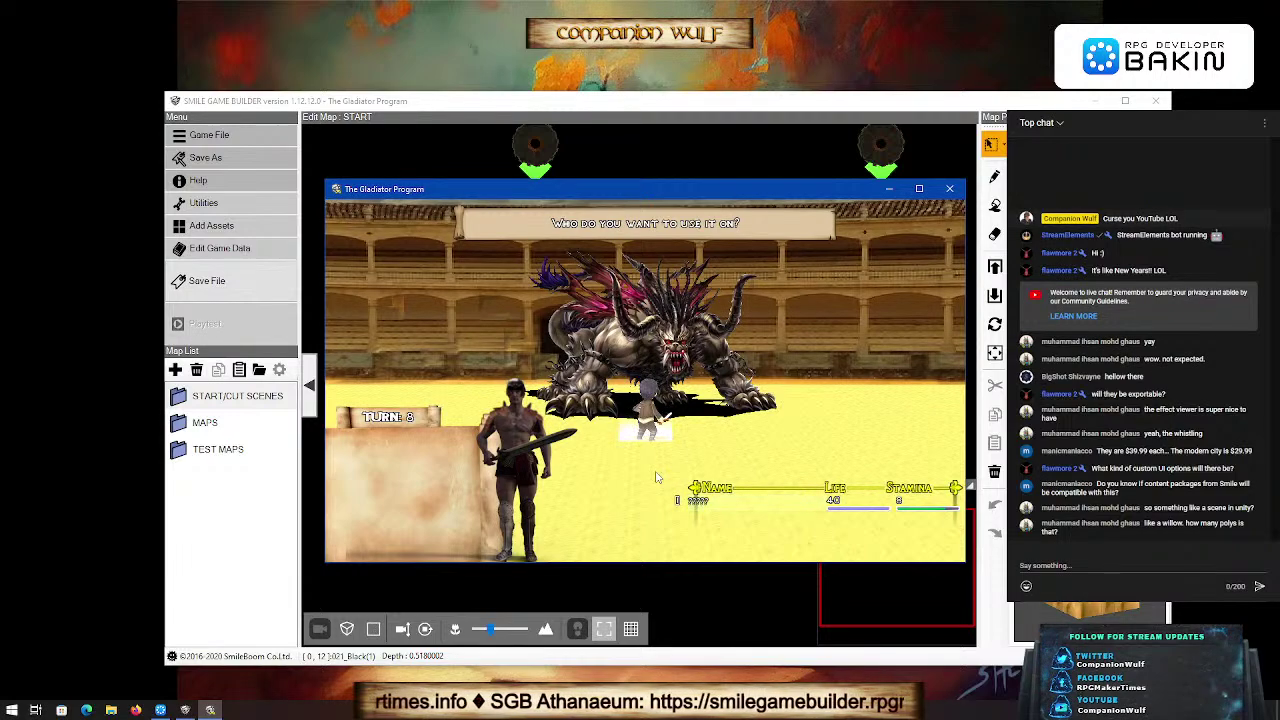
{"action": "key", "text": "Return"}
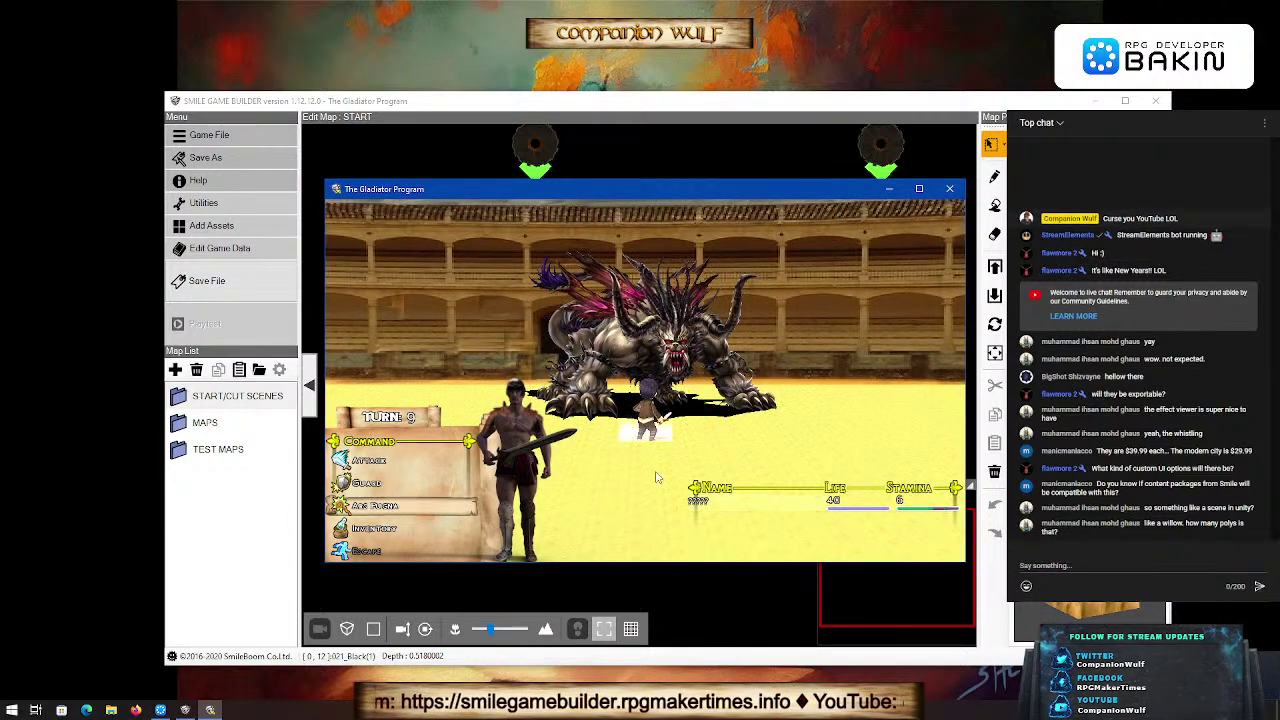
{"action": "key", "text": "Return"}
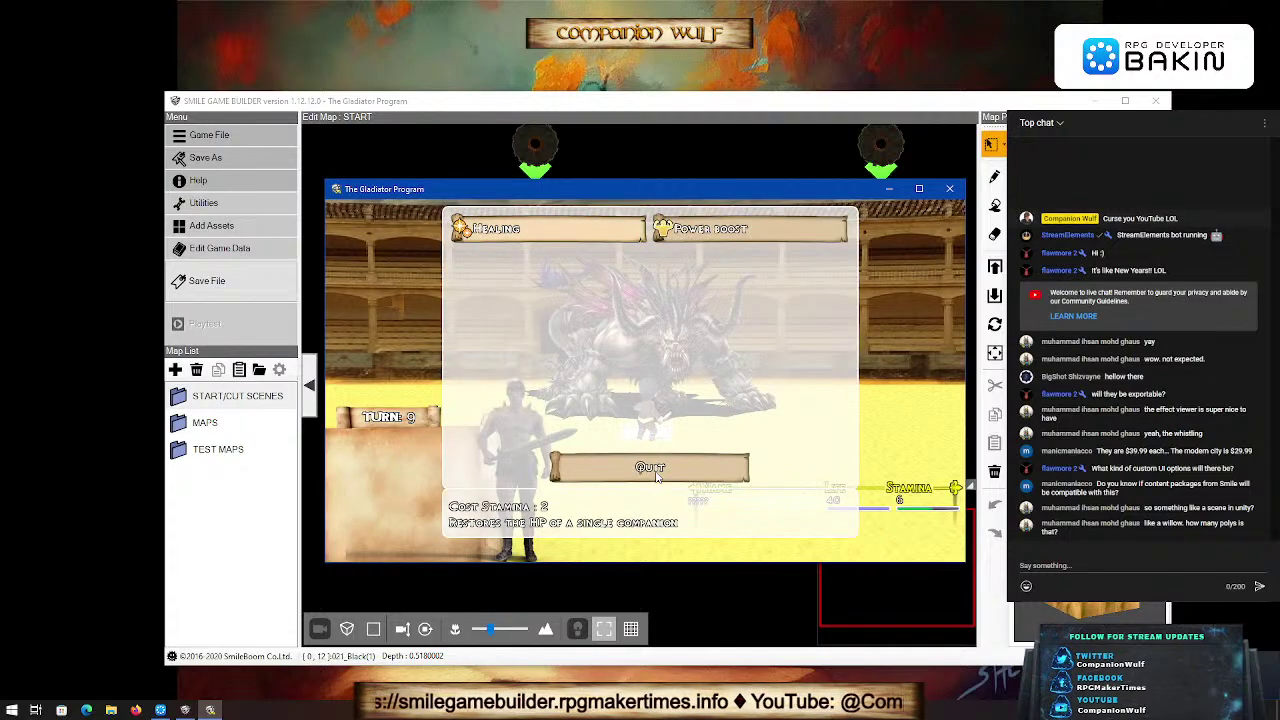
{"action": "key", "text": "Return"}
{"action": "key", "text": "Escape"}
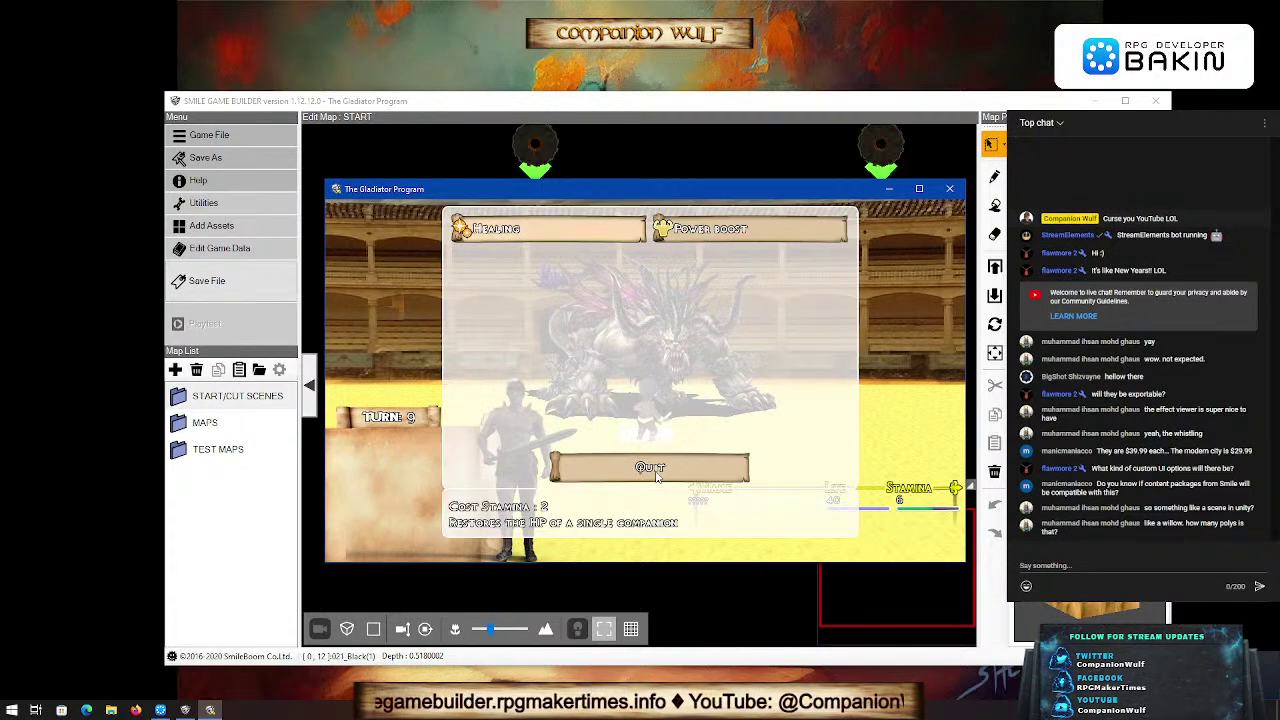
{"action": "key", "text": "Escape"}
Step: Attack the horned beast in turns 9, 10 and 11 of the battle
{"action": "key", "text": "Up"}
{"action": "key", "text": "Up"}
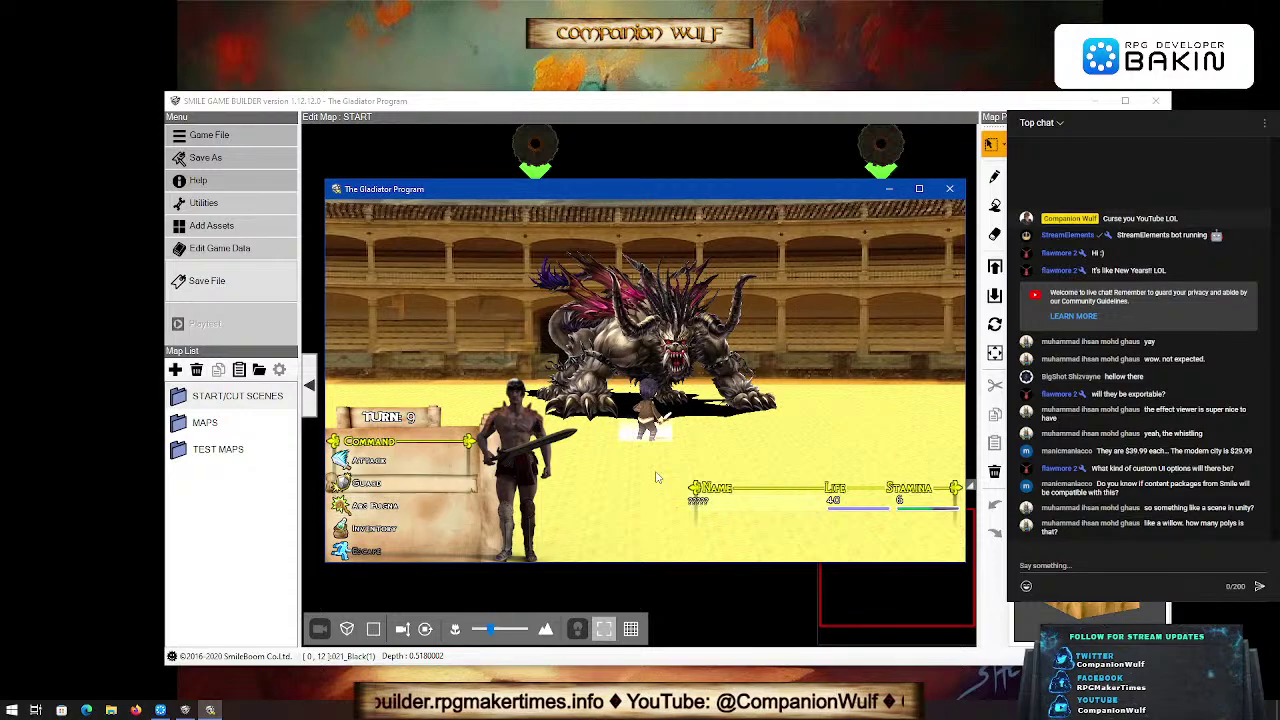
{"action": "key", "text": "Return"}
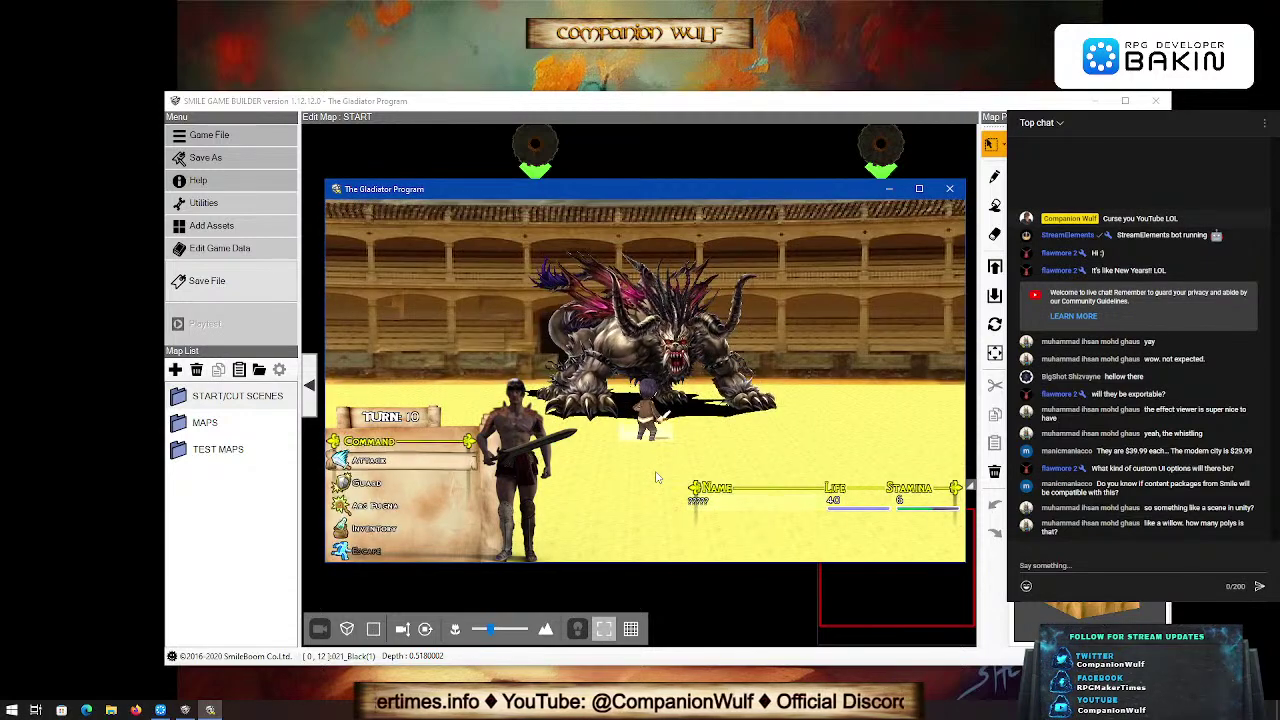
{"action": "key", "text": "Return"}
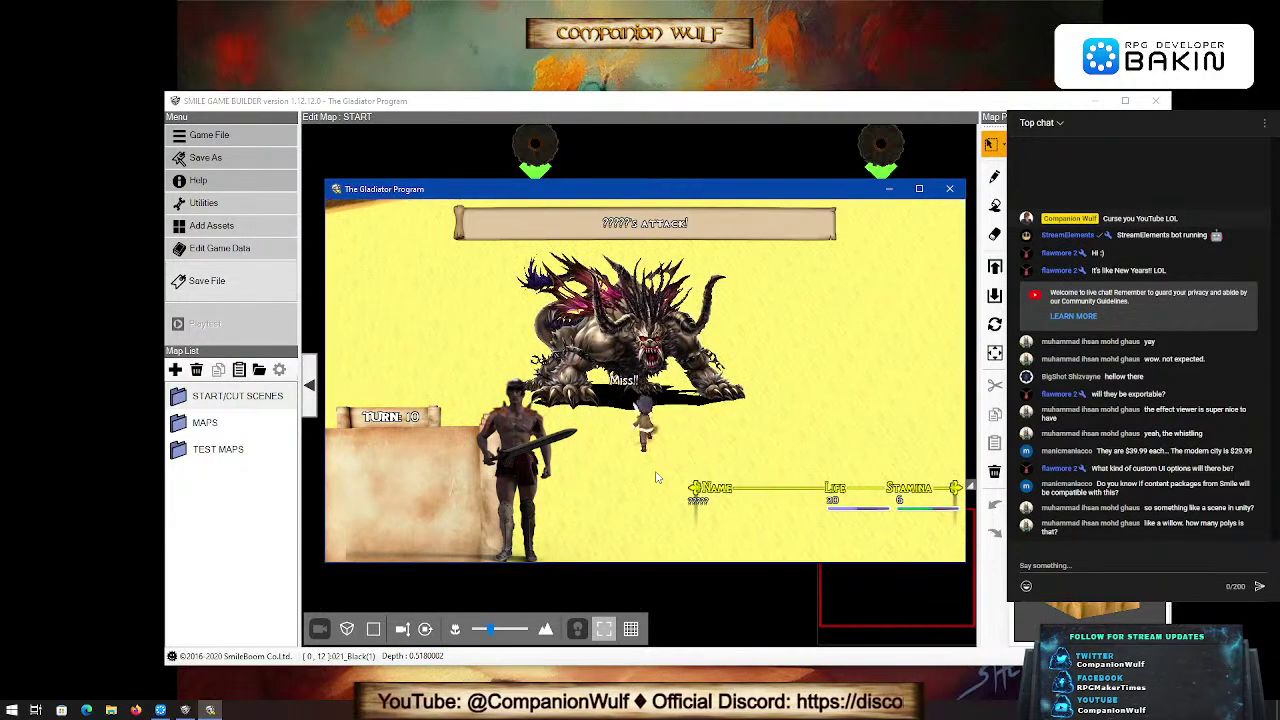
{"action": "key", "text": "Return"}
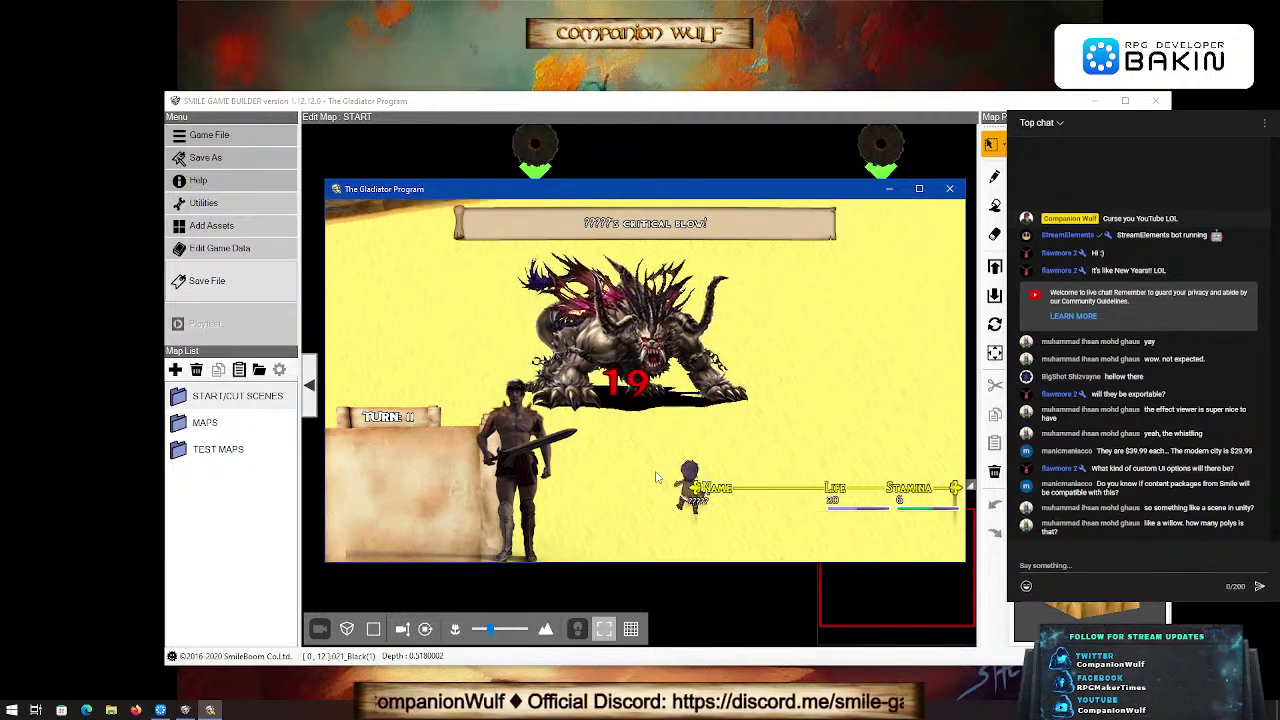
Step: Cast the Ars Pugna skill Healing on the gladiator in turn 12
{"action": "key", "text": "Down"}
{"action": "key", "text": "Return"}
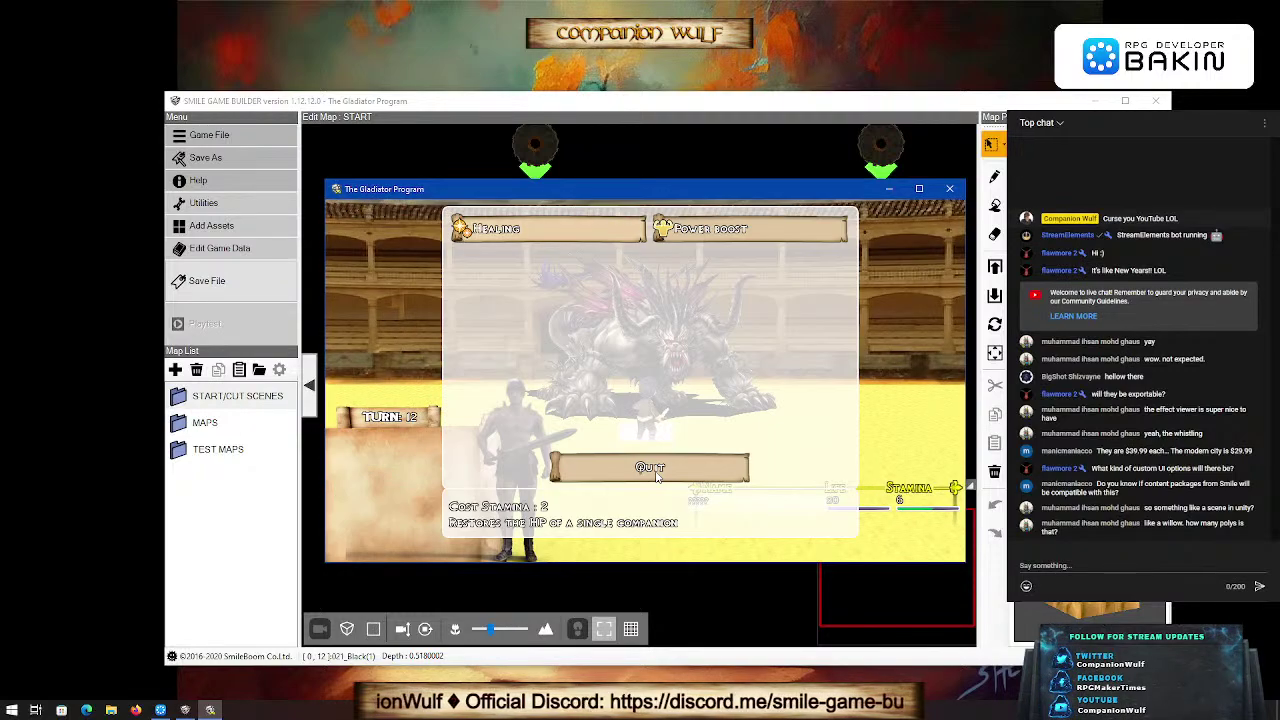
{"action": "key", "text": "Return"}
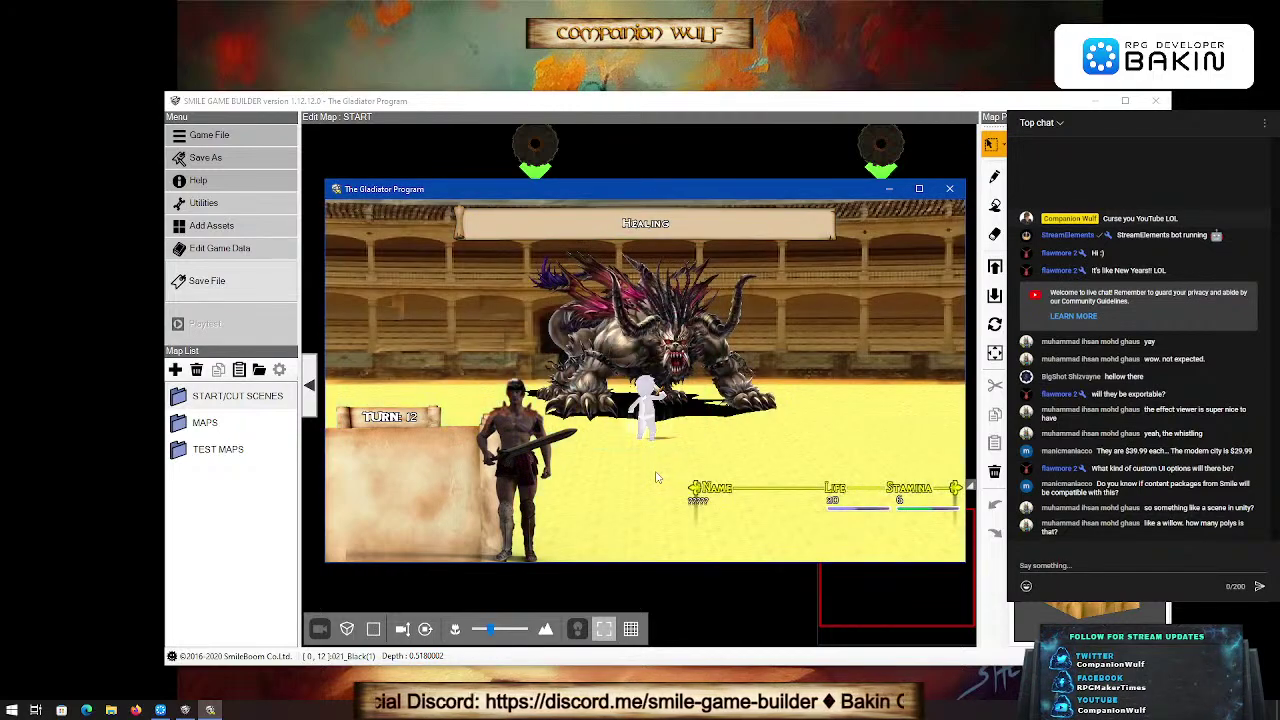
Step: Continue the fight from turn 13 through turn 15, attacking the horned beast until the battle ends
{"action": "key", "text": "Return"}
{"action": "key", "text": "Return"}
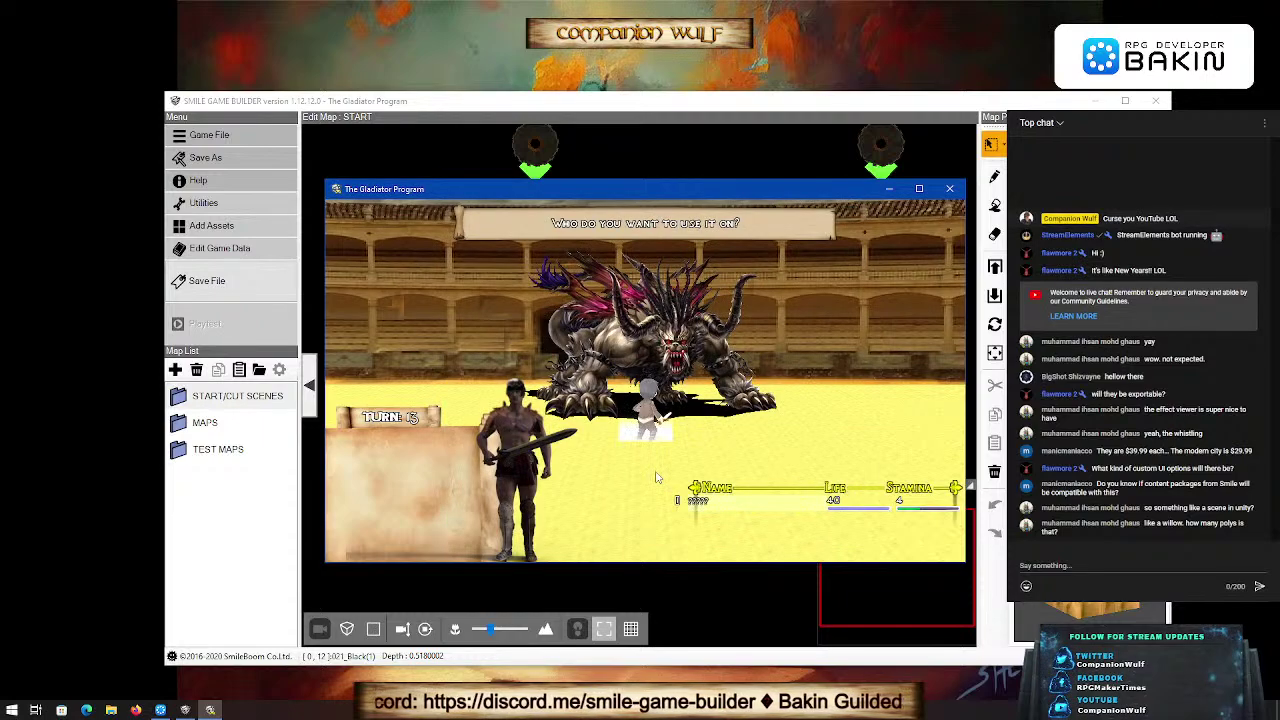
{"action": "key", "text": "Return"}
{"action": "key", "text": "Return"}
{"action": "key", "text": "Return"}
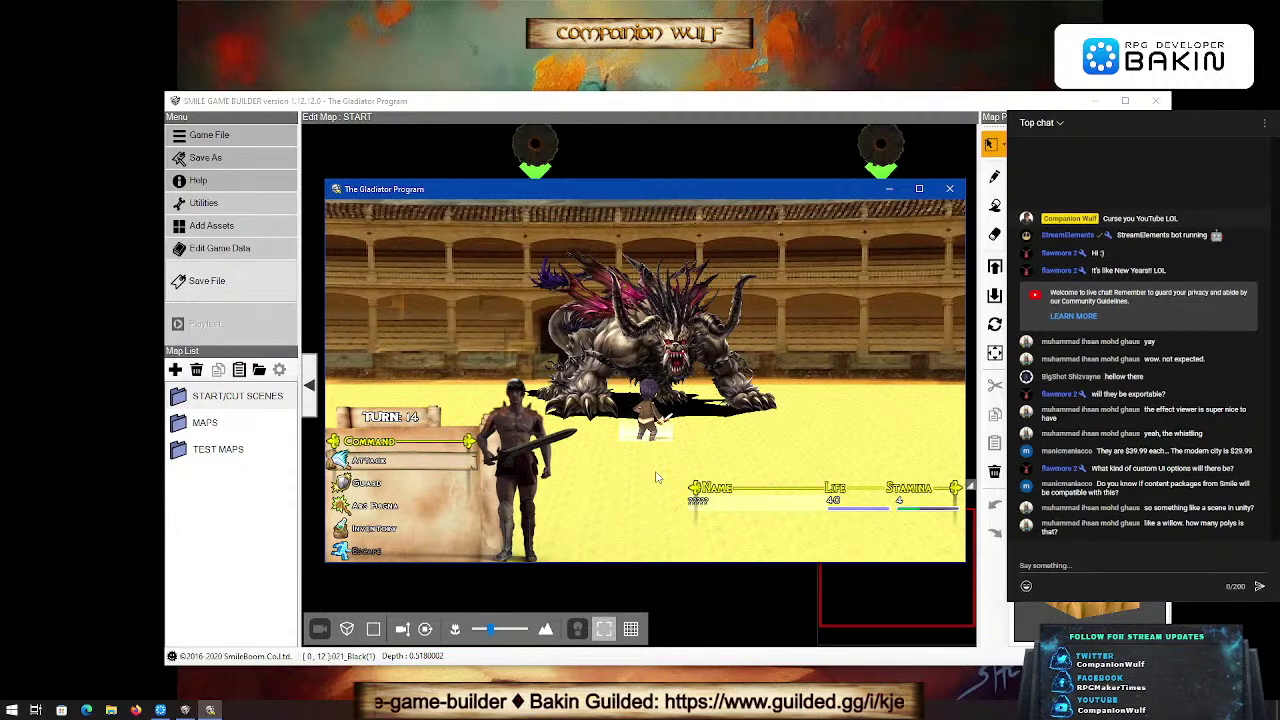
{"action": "key", "text": "Return"}
{"action": "key", "text": "Return"}
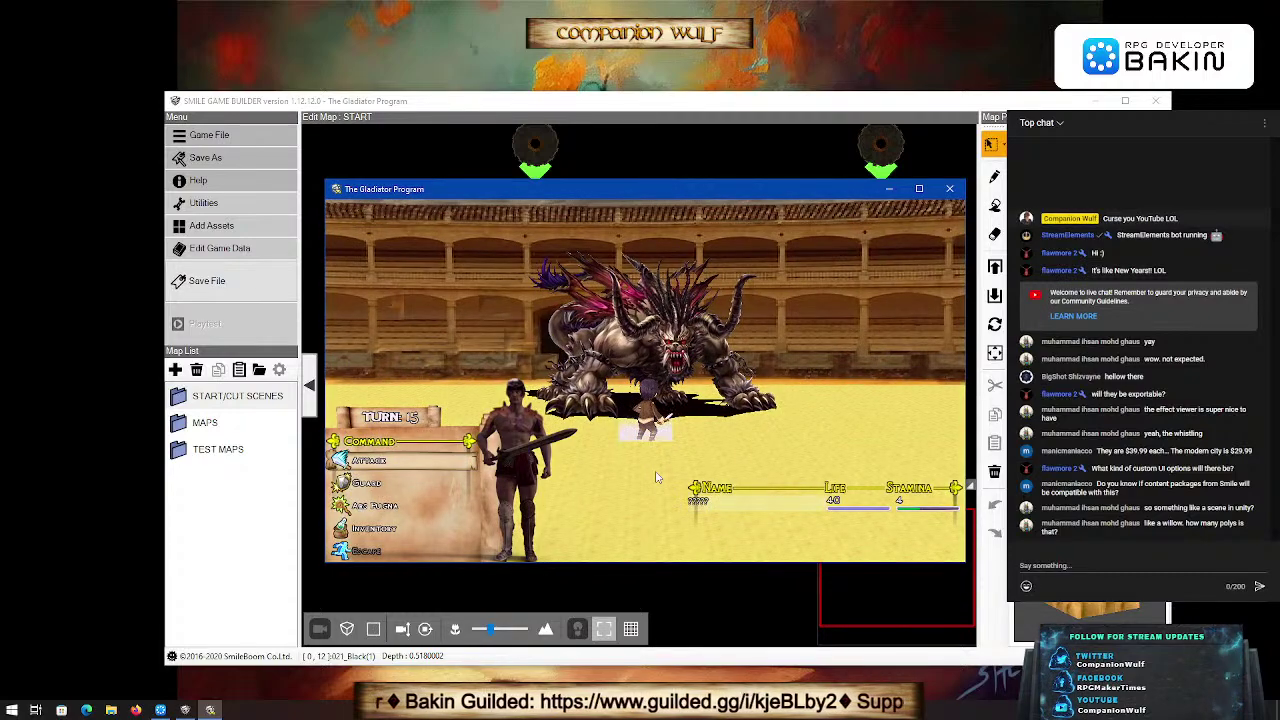
{"action": "key", "text": "Return"}
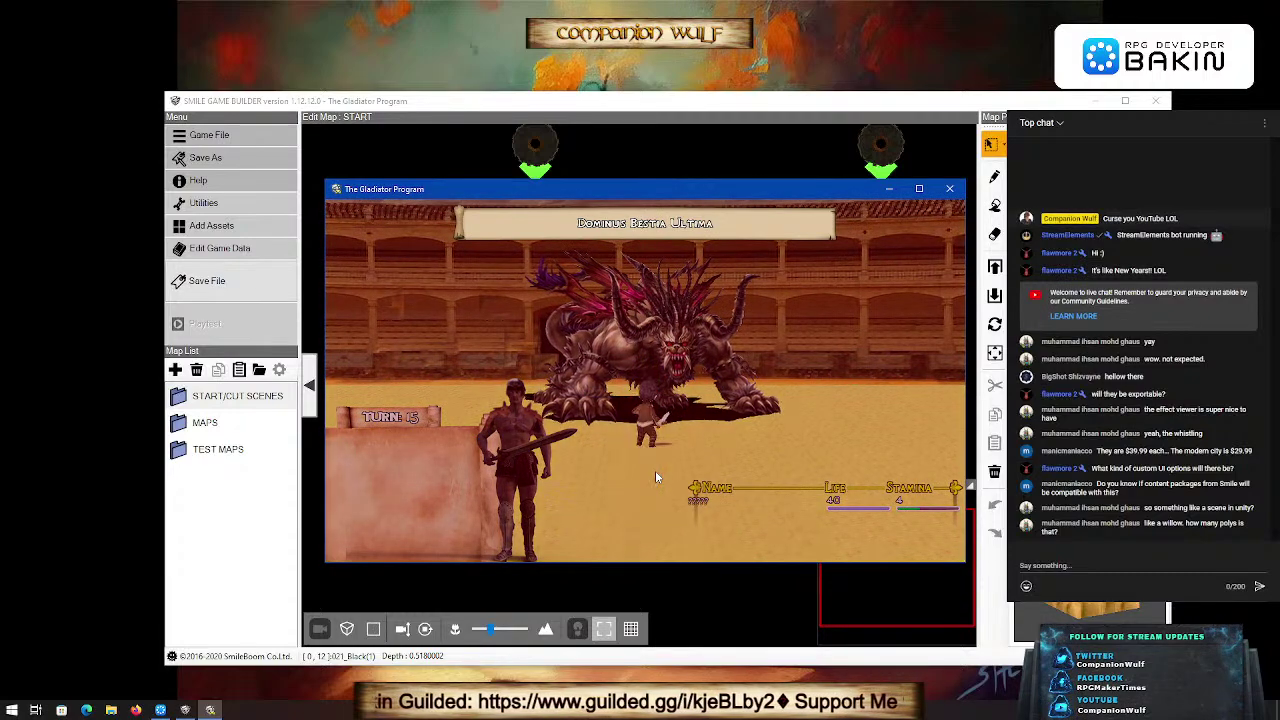
{"action": "key", "text": "Return"}
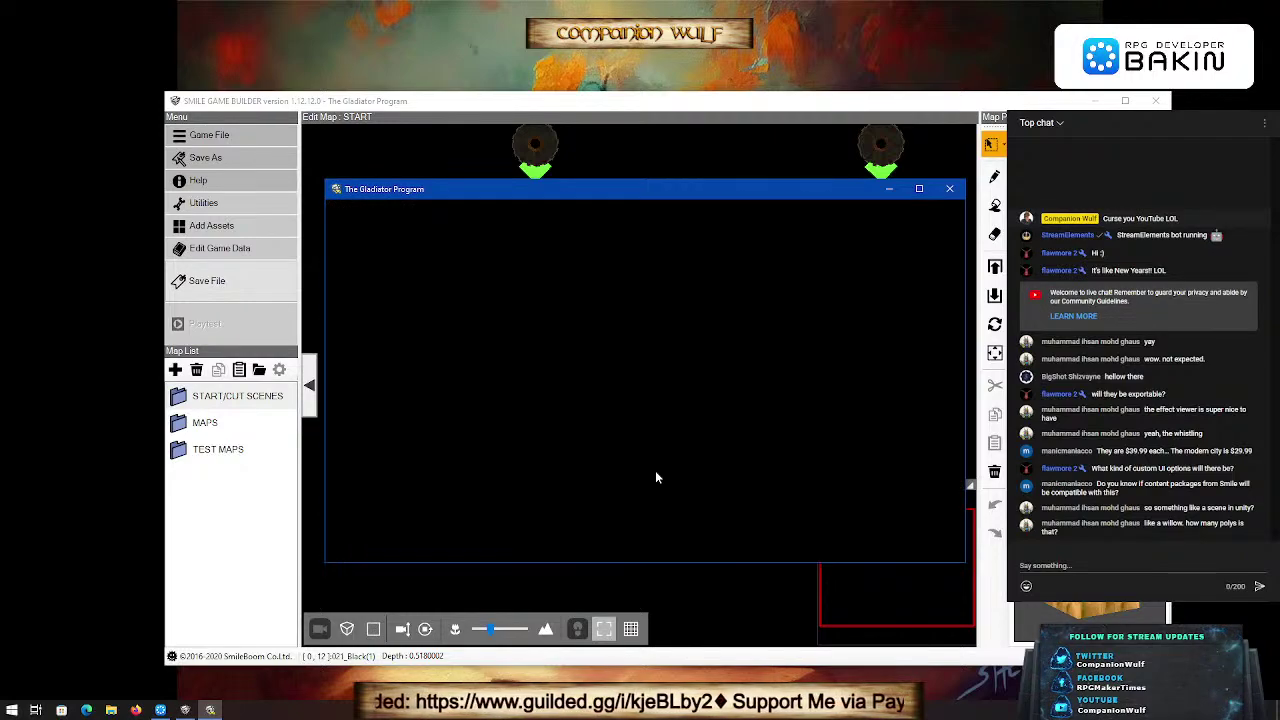
Step: Advance the bedside cutscene dialogue after the battle up to the choice of naming the character or randomizing the name
{"action": "key", "text": "Return"}
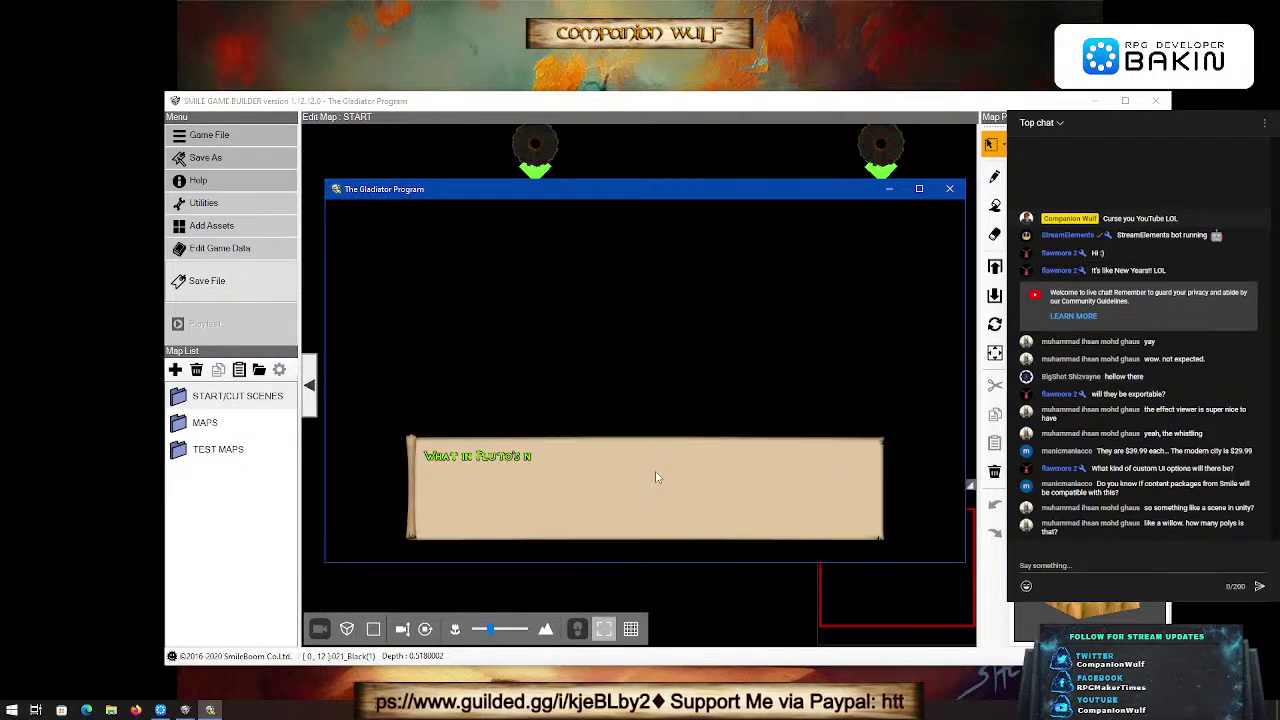
{"action": "key", "text": "Return"}
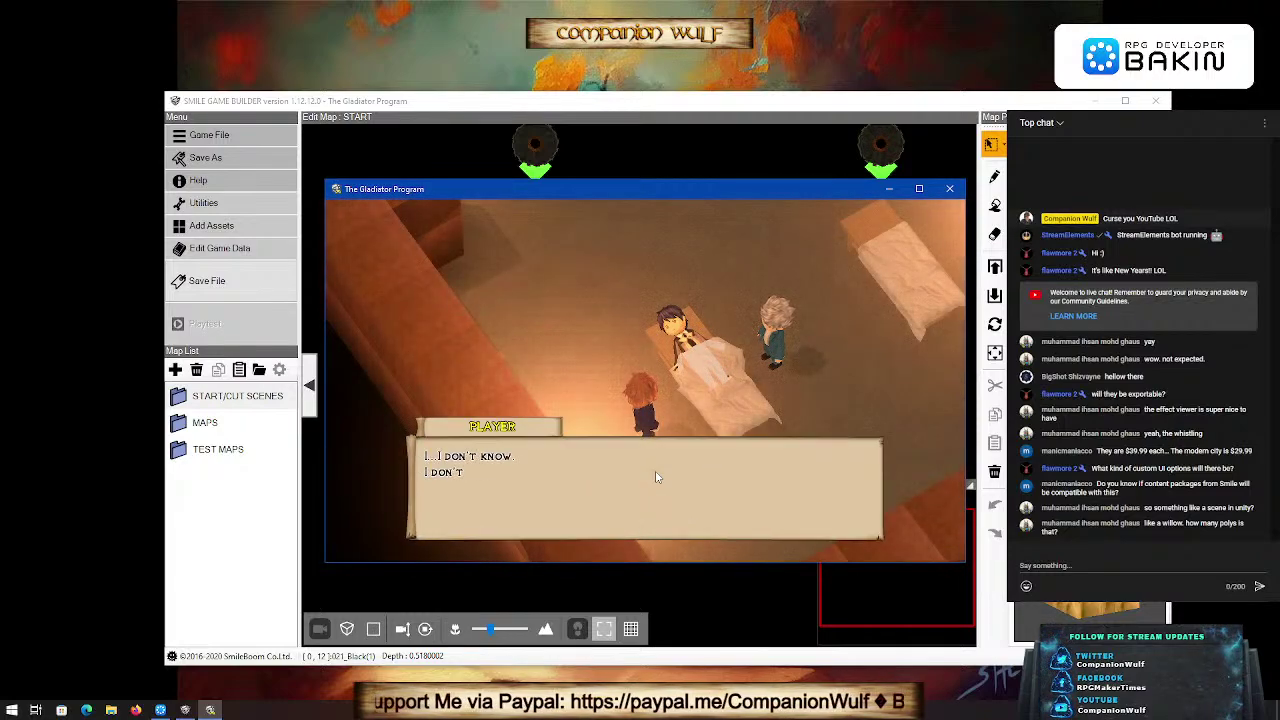
{"action": "key", "text": "Return"}
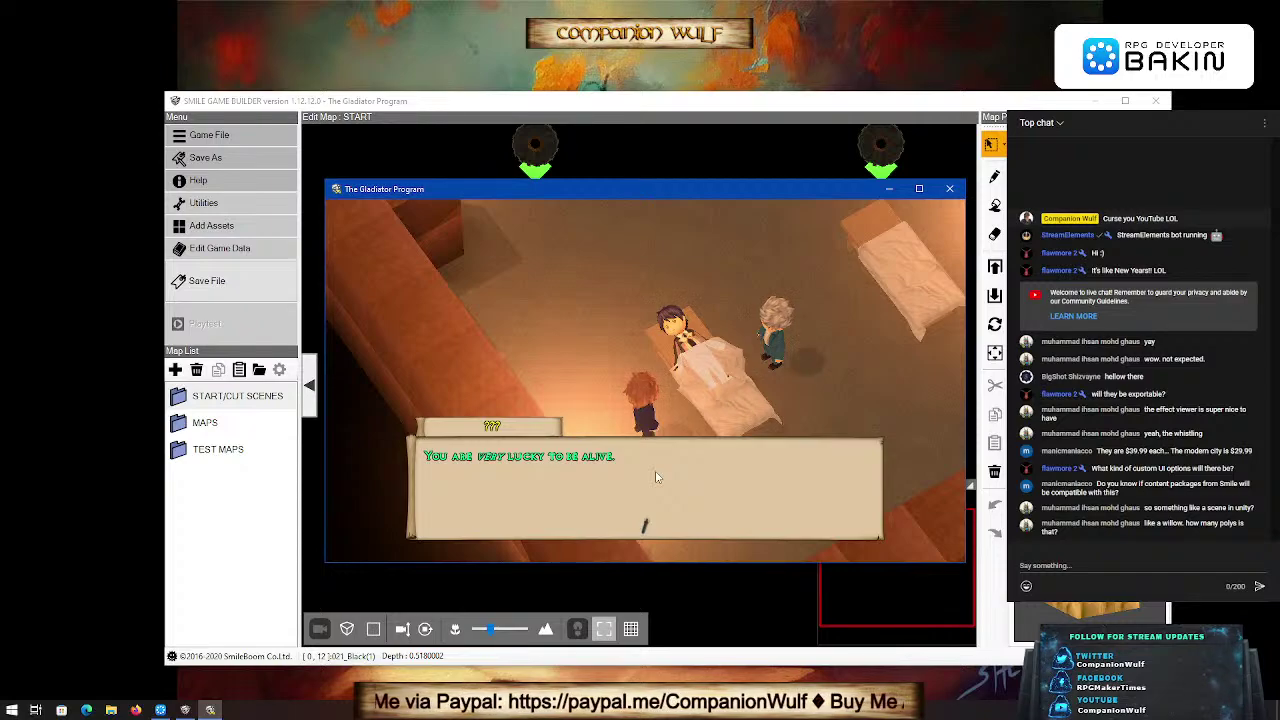
{"action": "key", "text": "Return"}
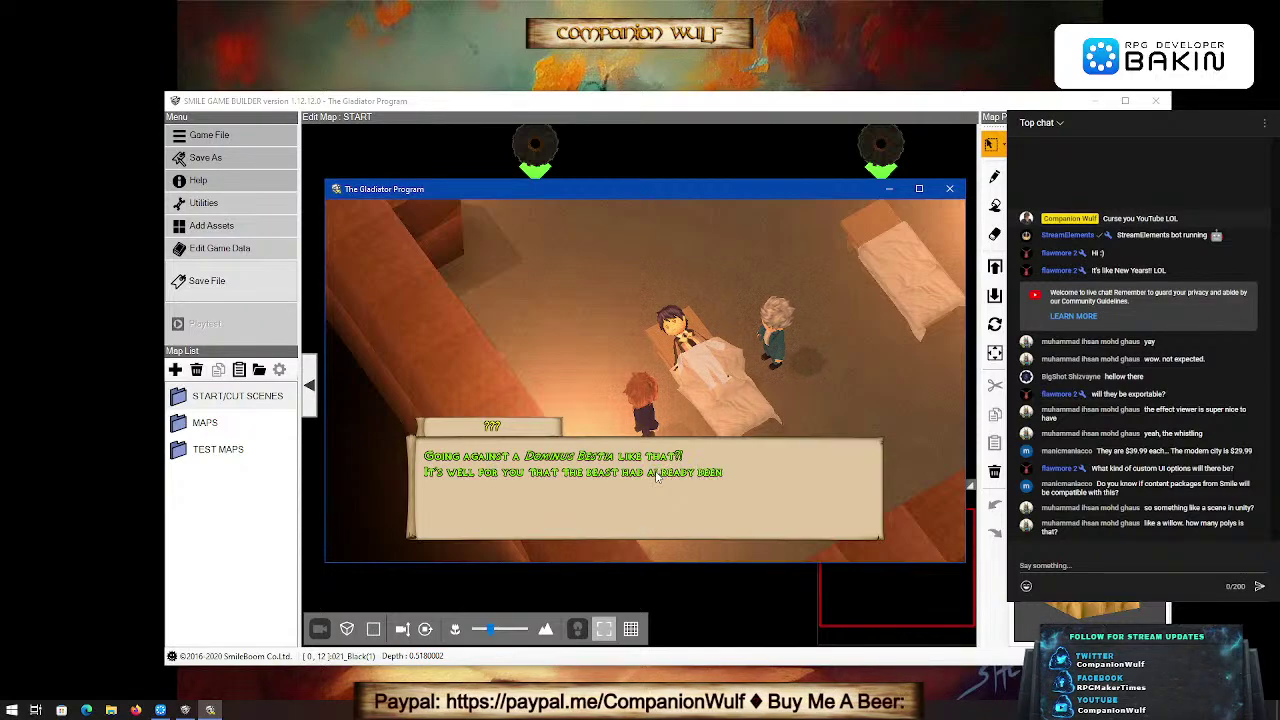
{"action": "key", "text": "Return"}
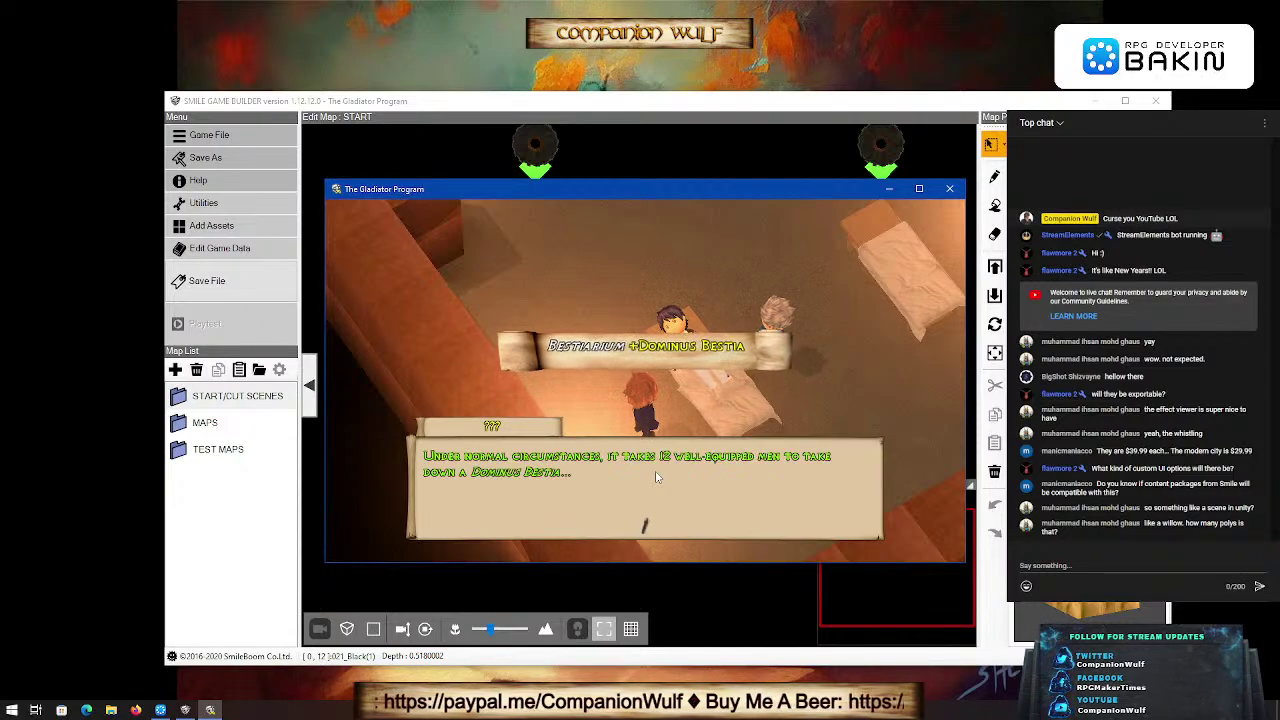
{"action": "key", "text": "Return"}
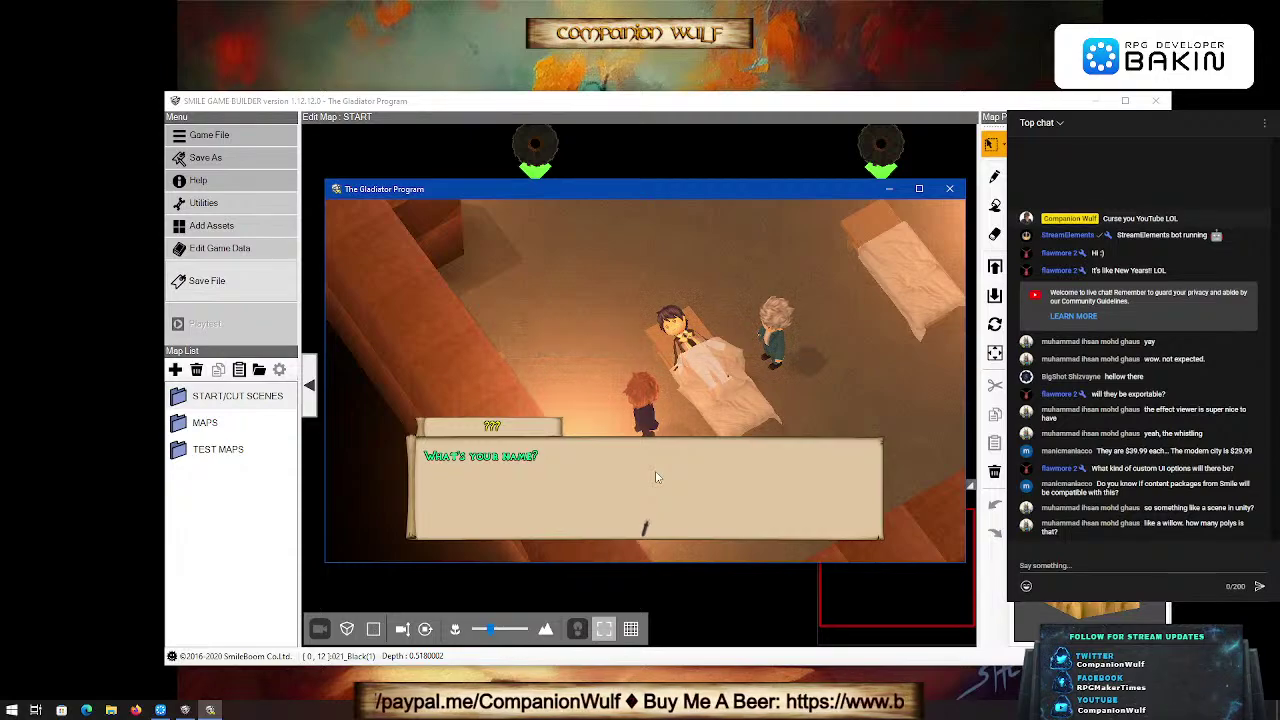
{"action": "key", "text": "Return"}
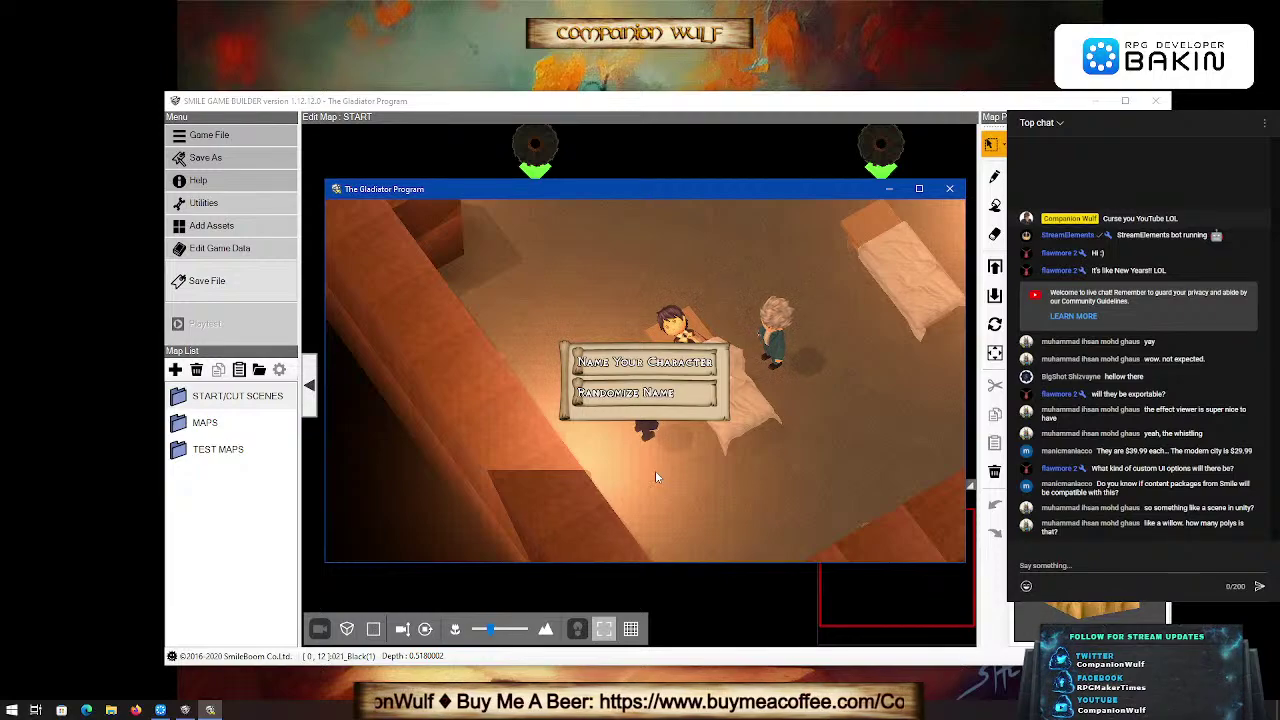
Step: Answer the character naming prompt and advance the remaining bedside dialogue to the scene in the stone sleeping quarters
{"action": "key", "text": "Return"}
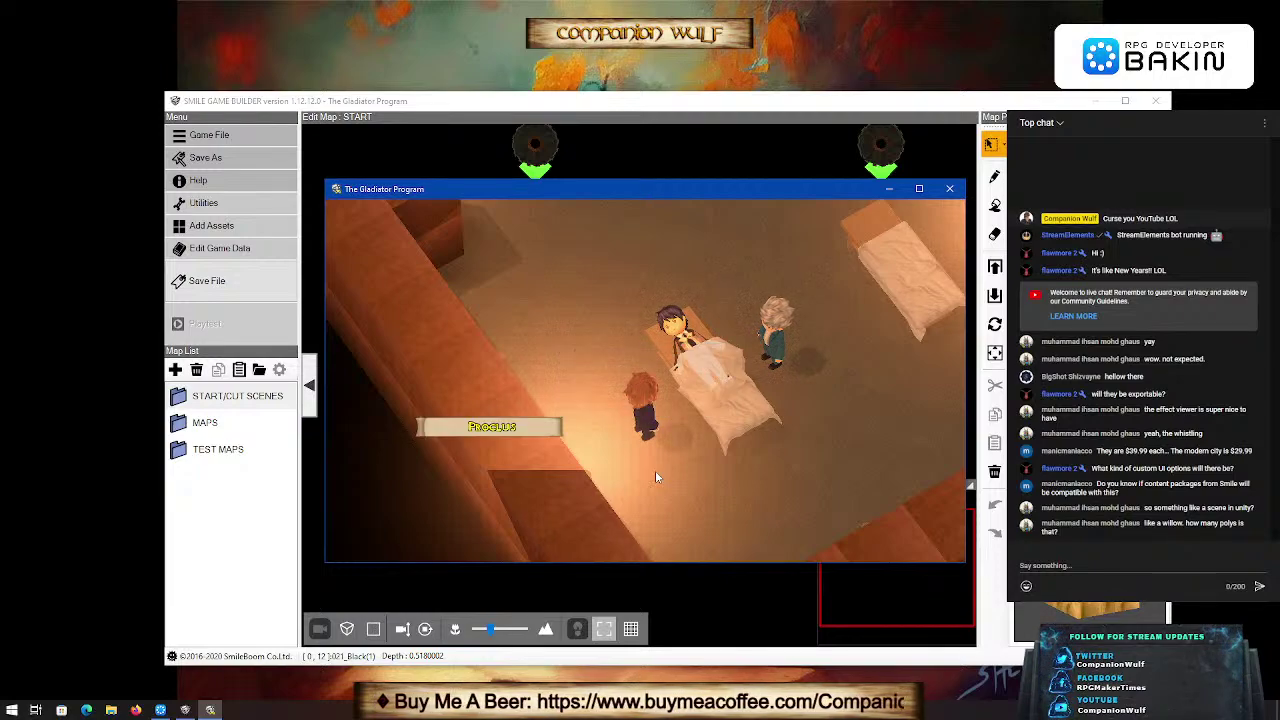
{"action": "key", "text": "Return"}
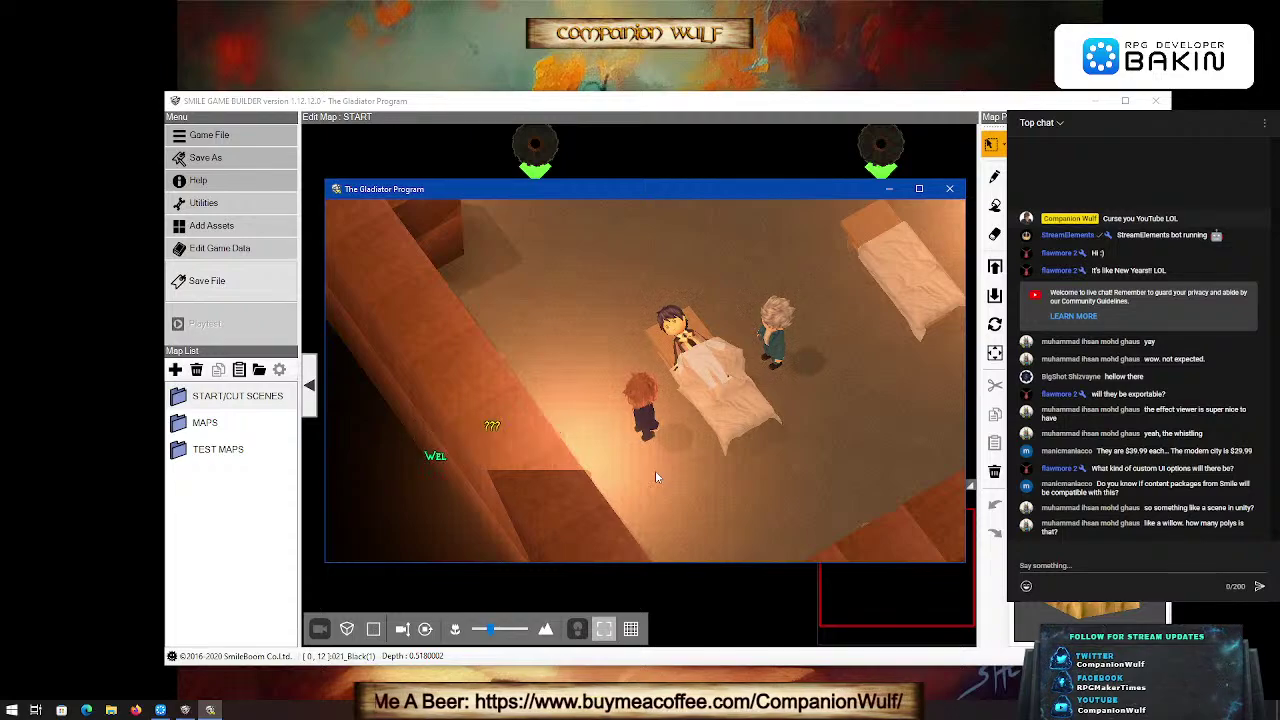
{"action": "key", "text": "Return"}
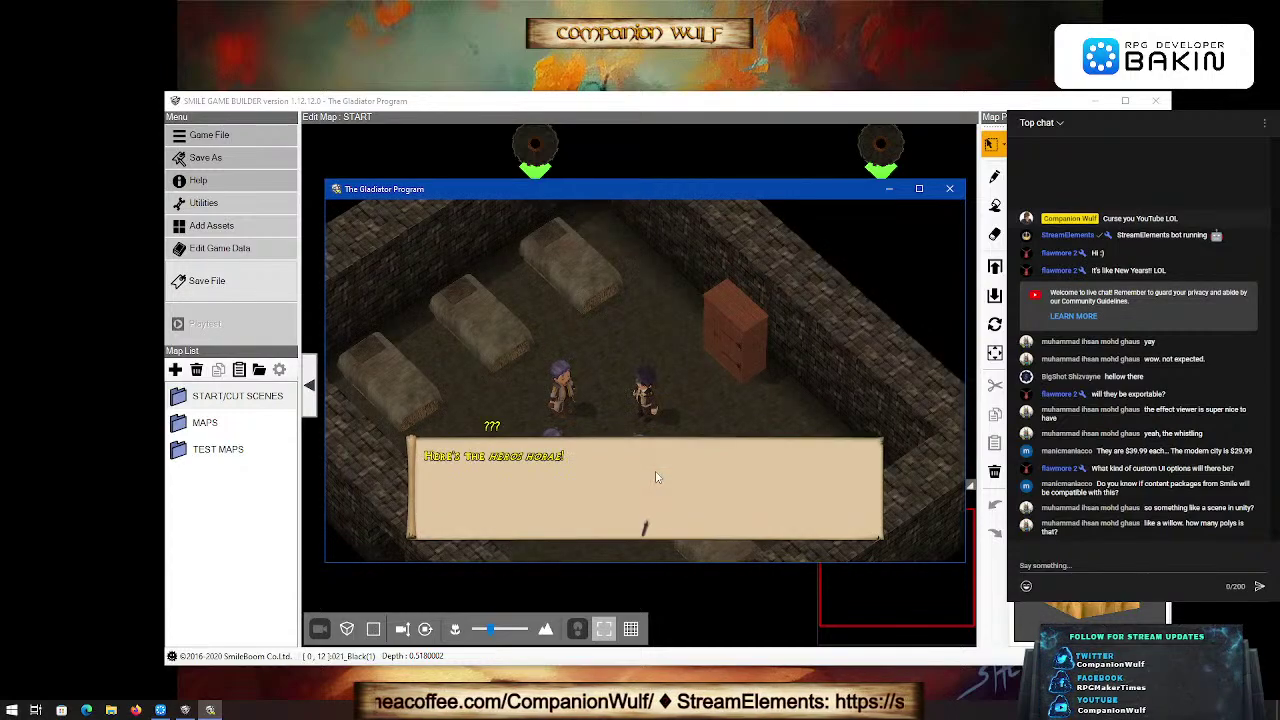
Step: Page through the conversation in the stone sleeping quarters up to the offer to ask for anything needed
{"action": "key", "text": "Return"}
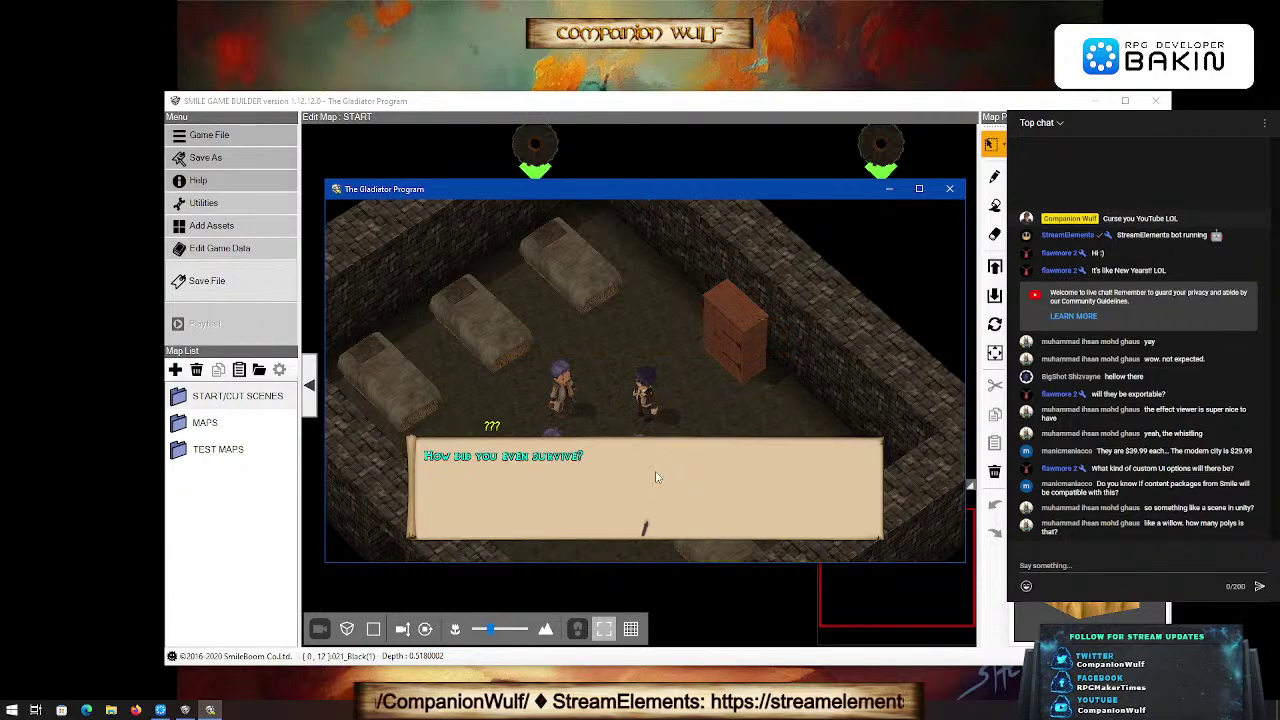
{"action": "key", "text": "Return"}
{"action": "key", "text": "Return"}
{"action": "key", "text": "Return"}
{"action": "key", "text": "Return"}
{"action": "key", "text": "Return"}
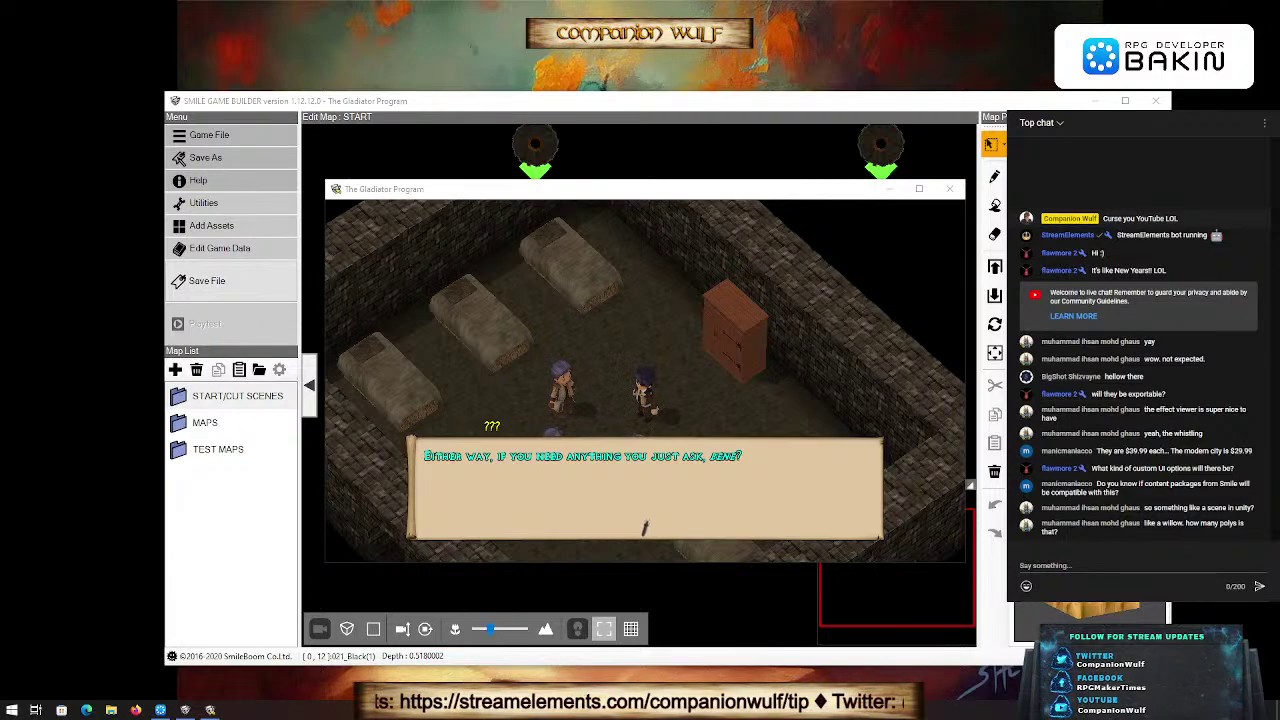
Step: Finish the sleeping quarters conversation, dismiss the Lexicon notice, and open the game's main menu
{"action": "left_click", "coordinate": [644, 524]}
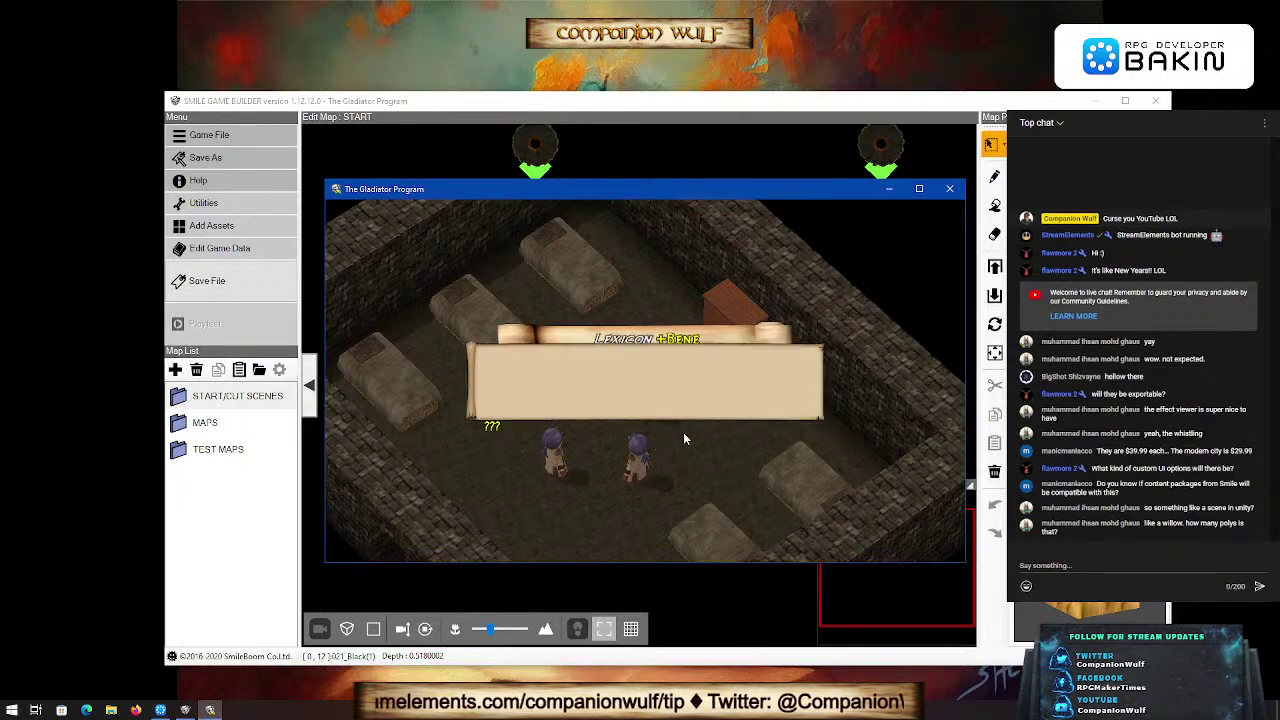
{"action": "left_click", "coordinate": [684, 432]}
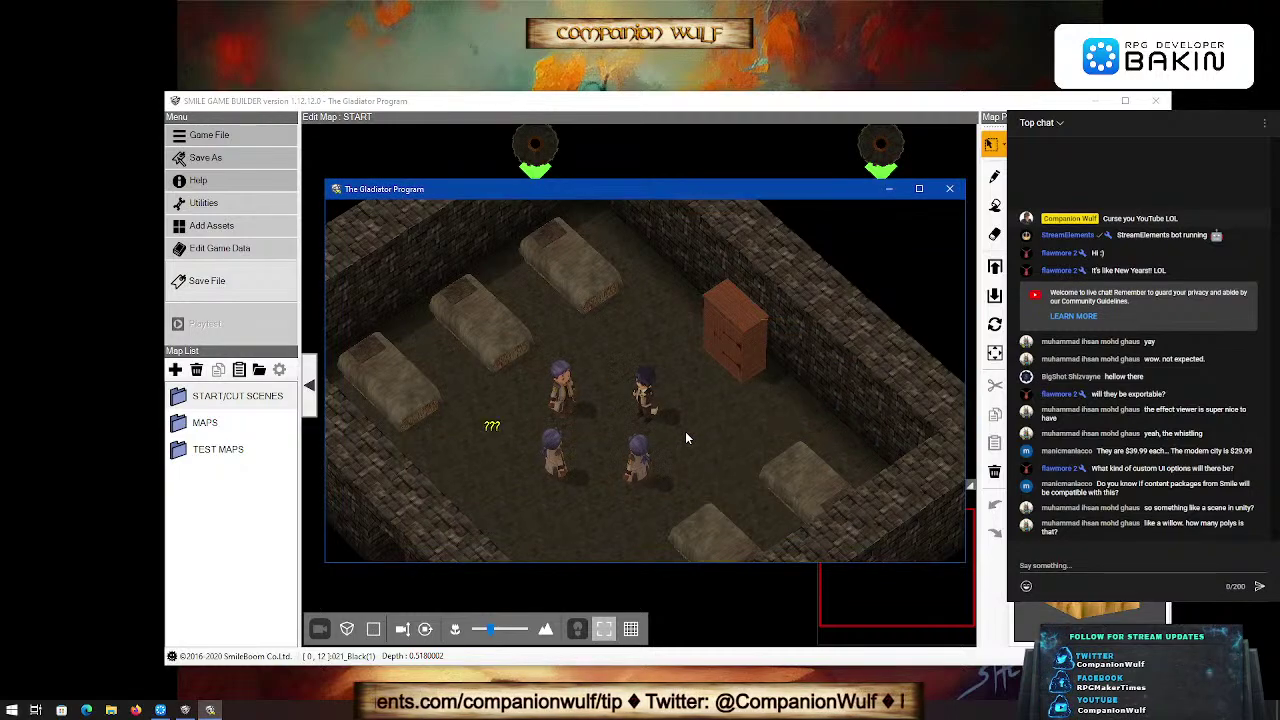
{"action": "key", "text": "Escape"}
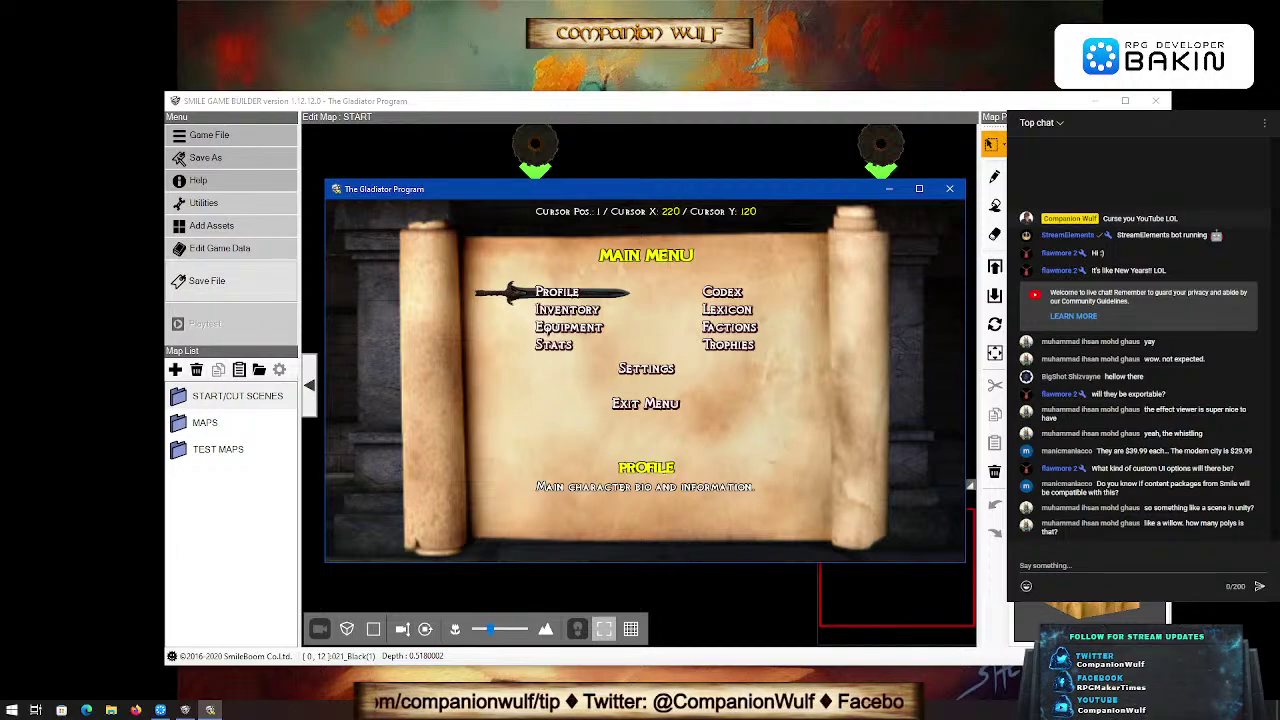
{"action": "key", "text": "alt+Tab"}
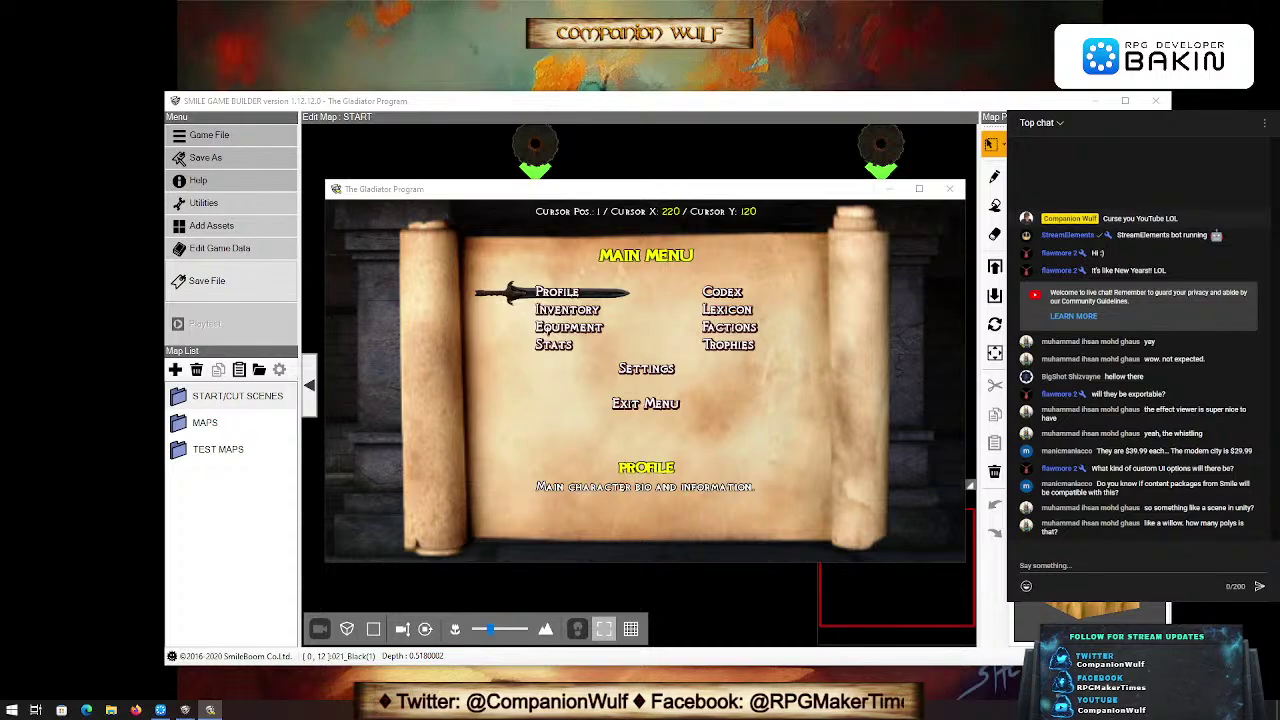
{"action": "left_click", "coordinate": [662, 190]}
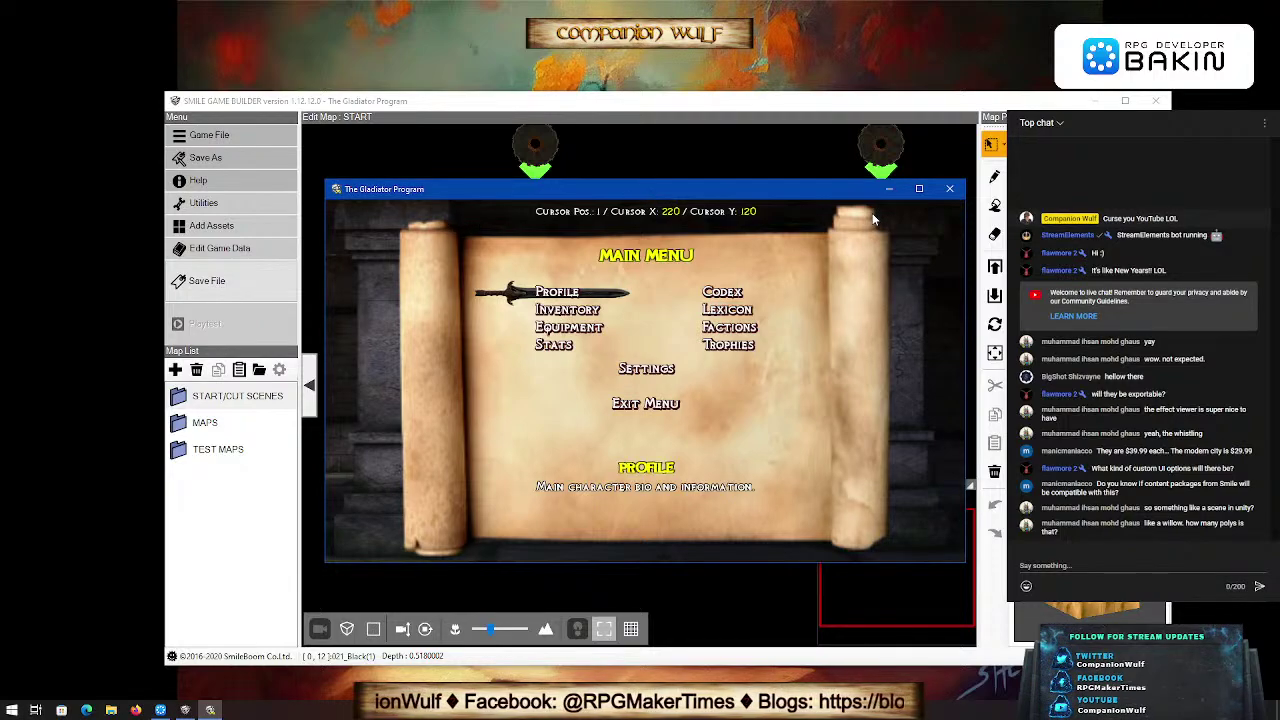
Step: View the main character's Profile page with its personal, status and attribute scrolls, and return to the main menu
{"action": "key", "text": "Down"}
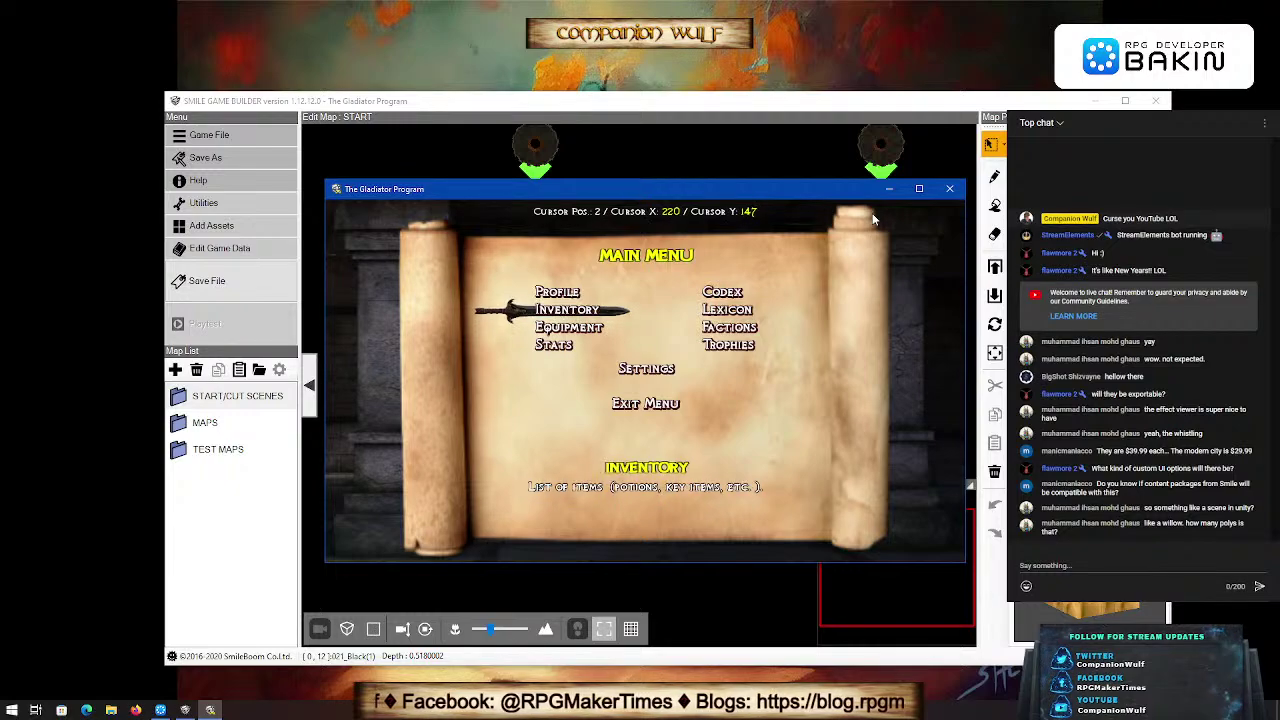
{"action": "key", "text": "Up"}
{"action": "key", "text": "Return"}
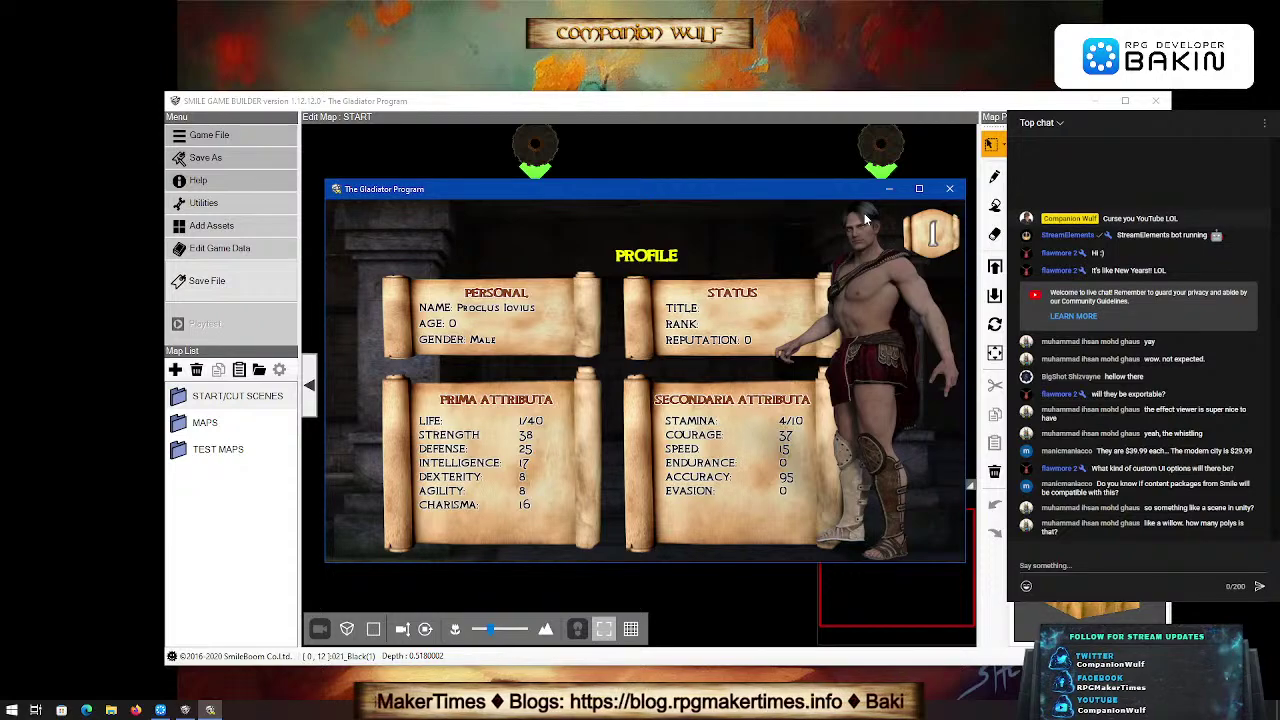
{"action": "key", "text": "Escape"}
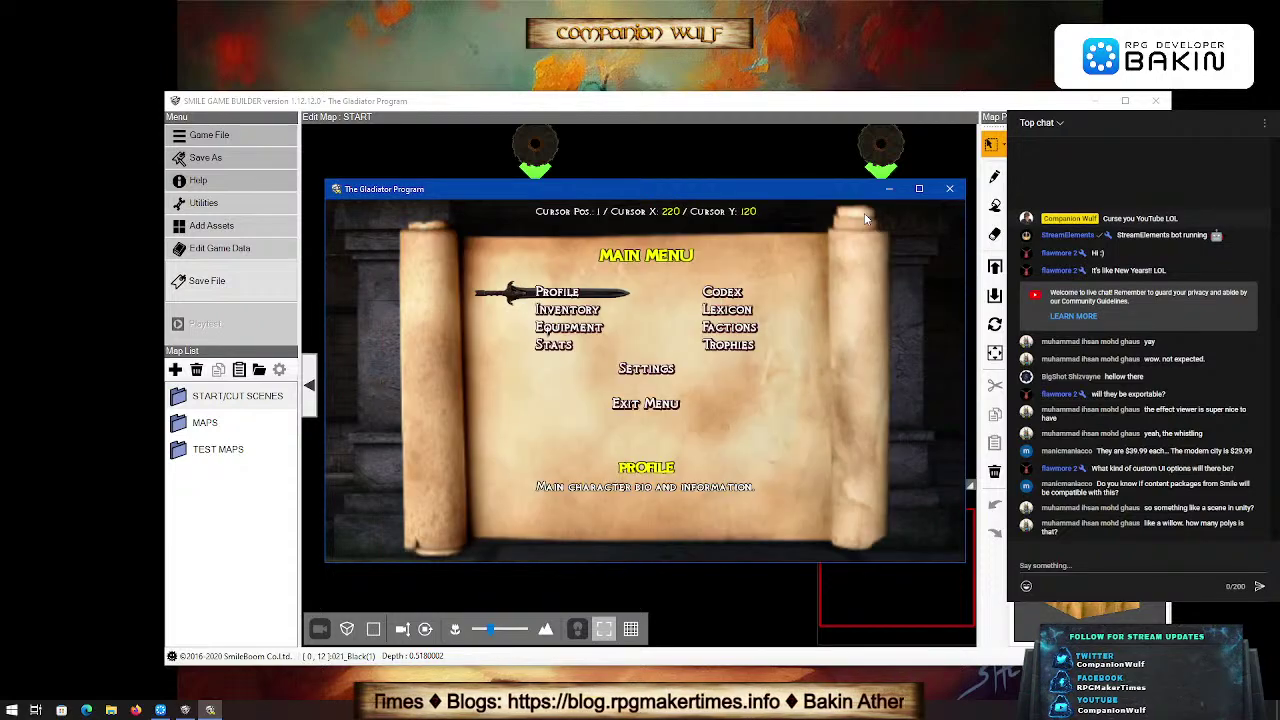
Step: Look through the first row of Inventory slots, read the item descriptions, and return to the main menu
{"action": "key", "text": "Down"}
{"action": "key", "text": "Return"}
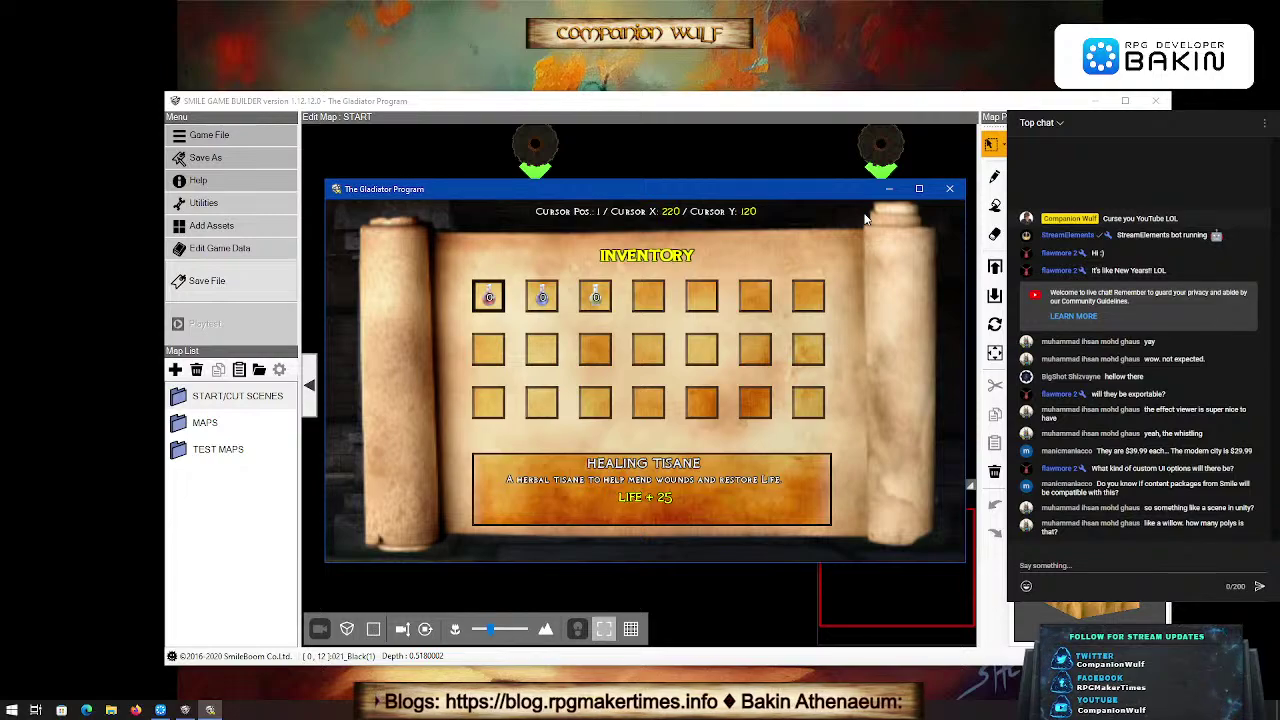
{"action": "key", "text": "Right"}
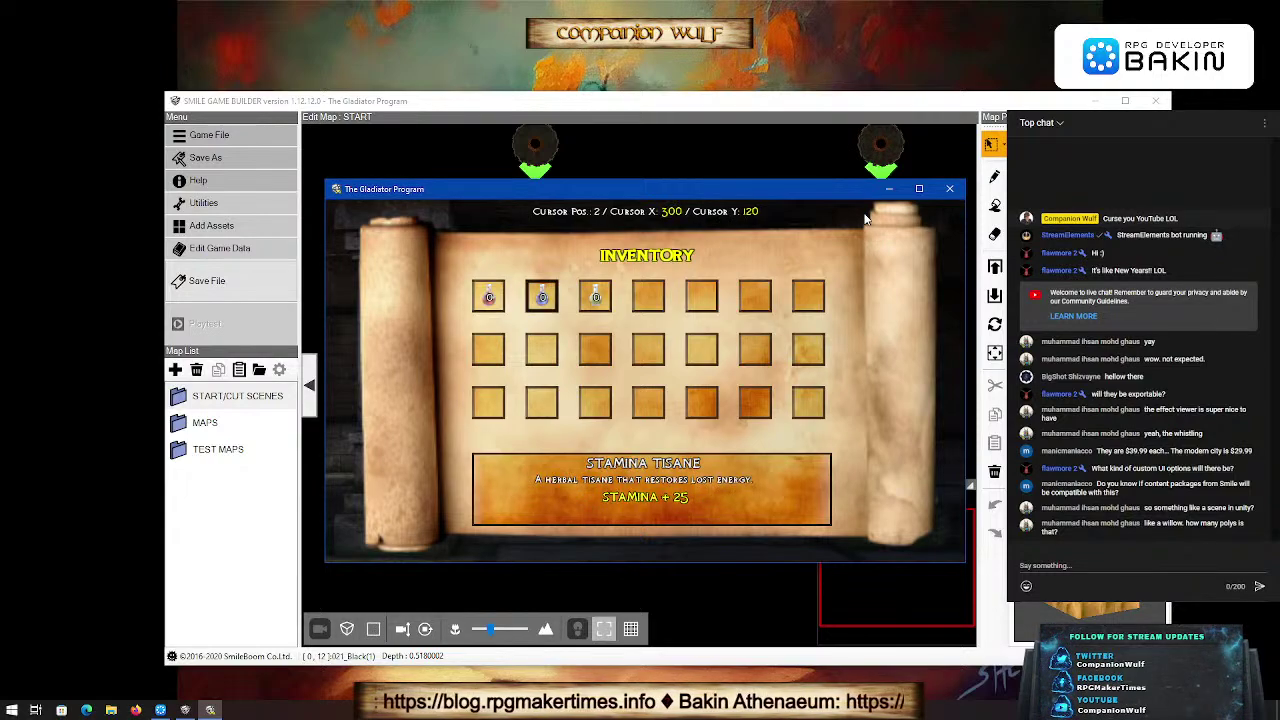
{"action": "key", "text": "Right"}
{"action": "key", "text": "Right"}
{"action": "key", "text": "Right"}
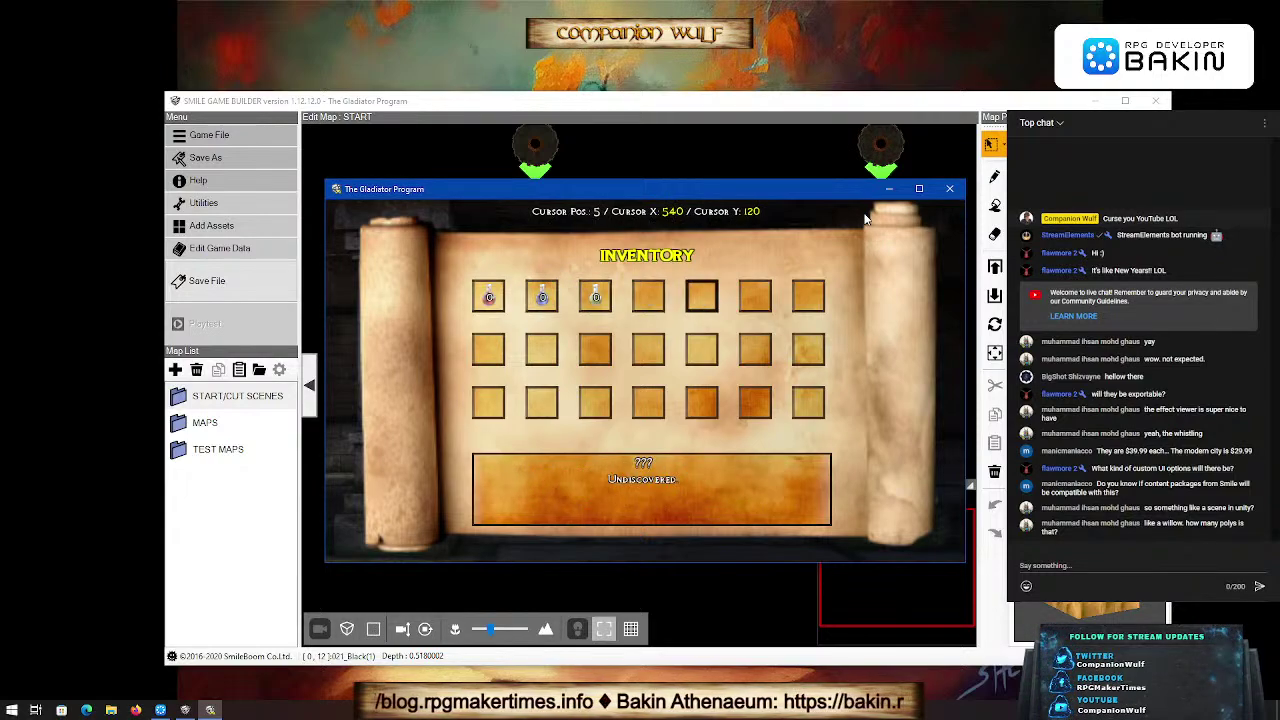
{"action": "key", "text": "Left"}
{"action": "key", "text": "Left"}
{"action": "key", "text": "Left"}
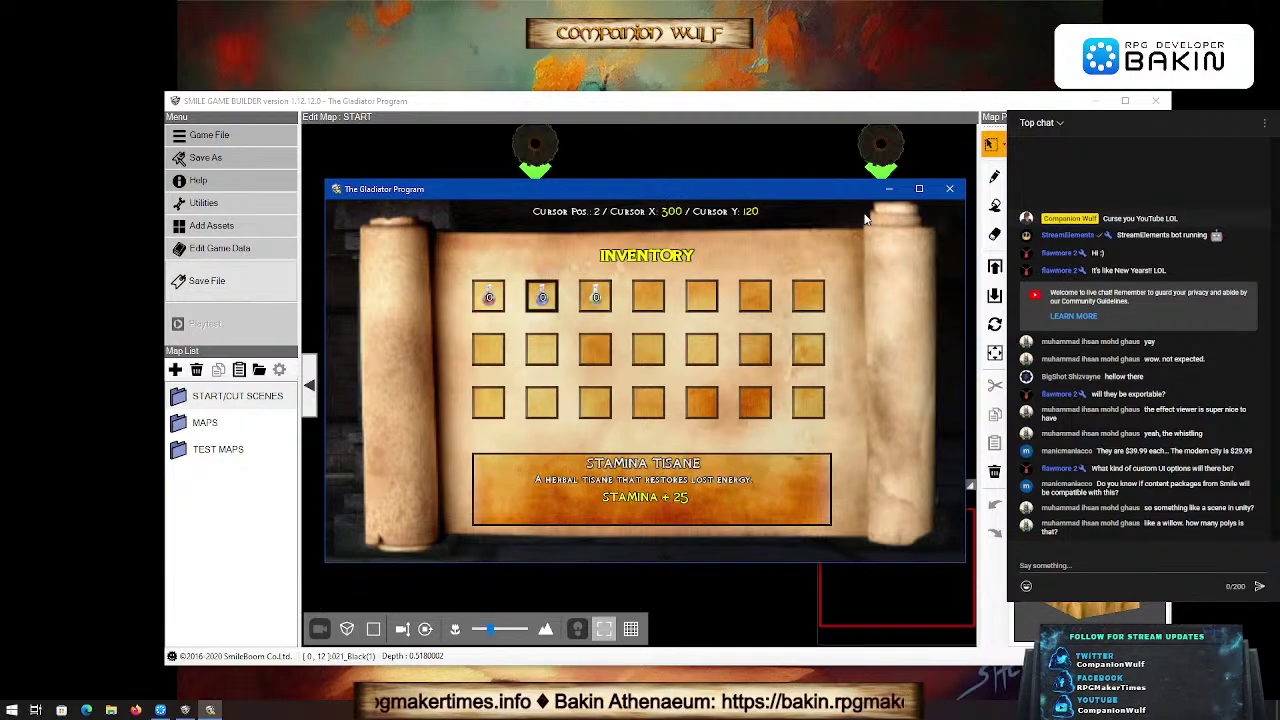
{"action": "key", "text": "Left"}
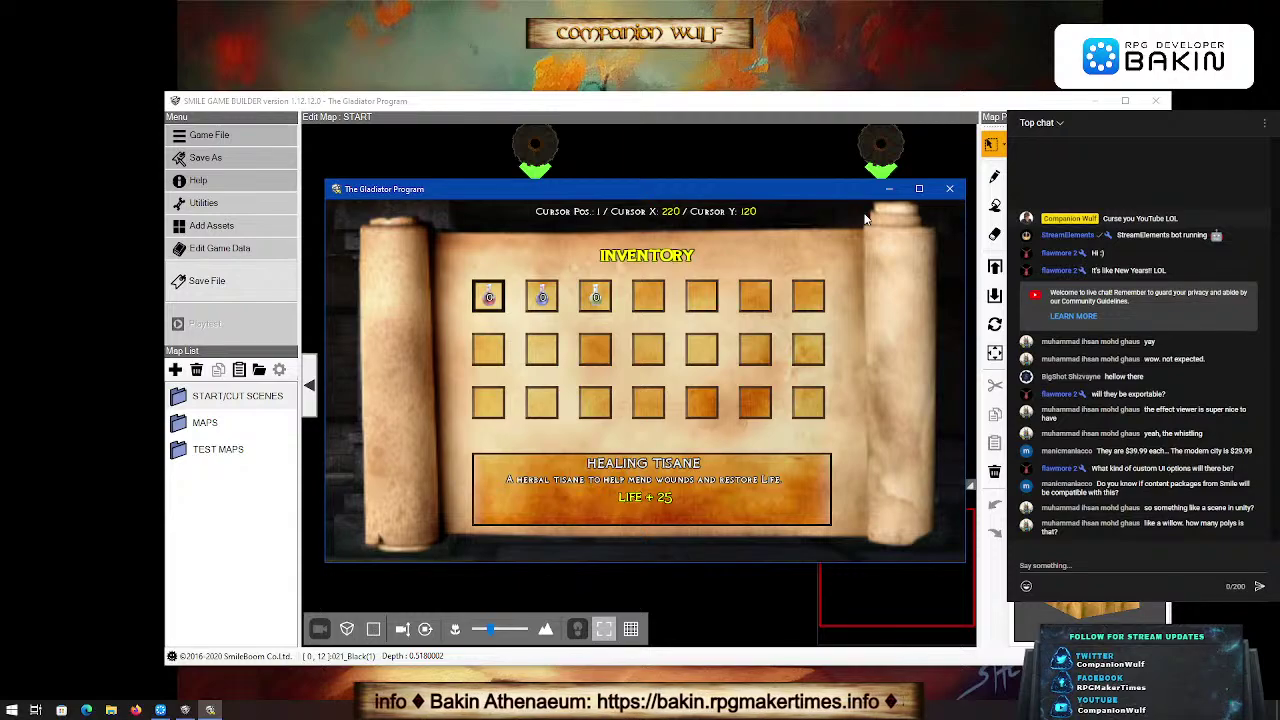
{"action": "key", "text": "Escape"}
Step: Examine the Equipment page by moving between the head, torso, weapon and arm slots, and return to the main menu
{"action": "key", "text": "Down"}
{"action": "key", "text": "Down"}
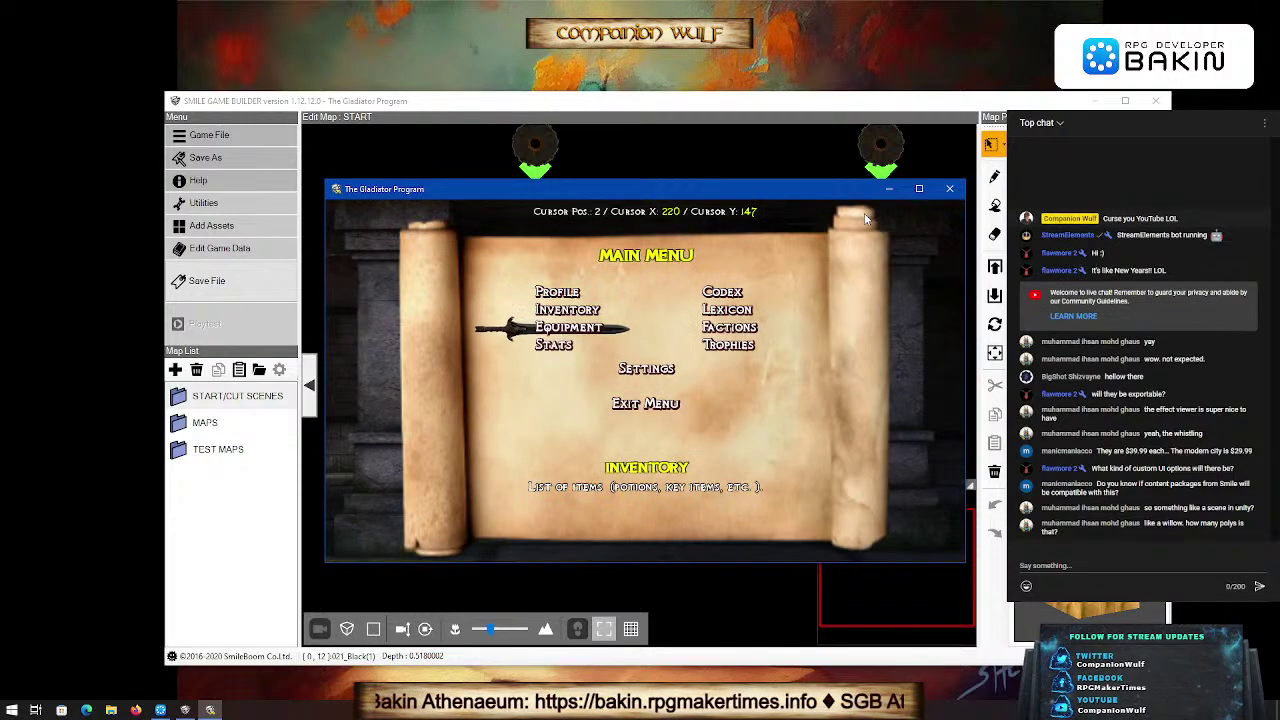
{"action": "key", "text": "Return"}
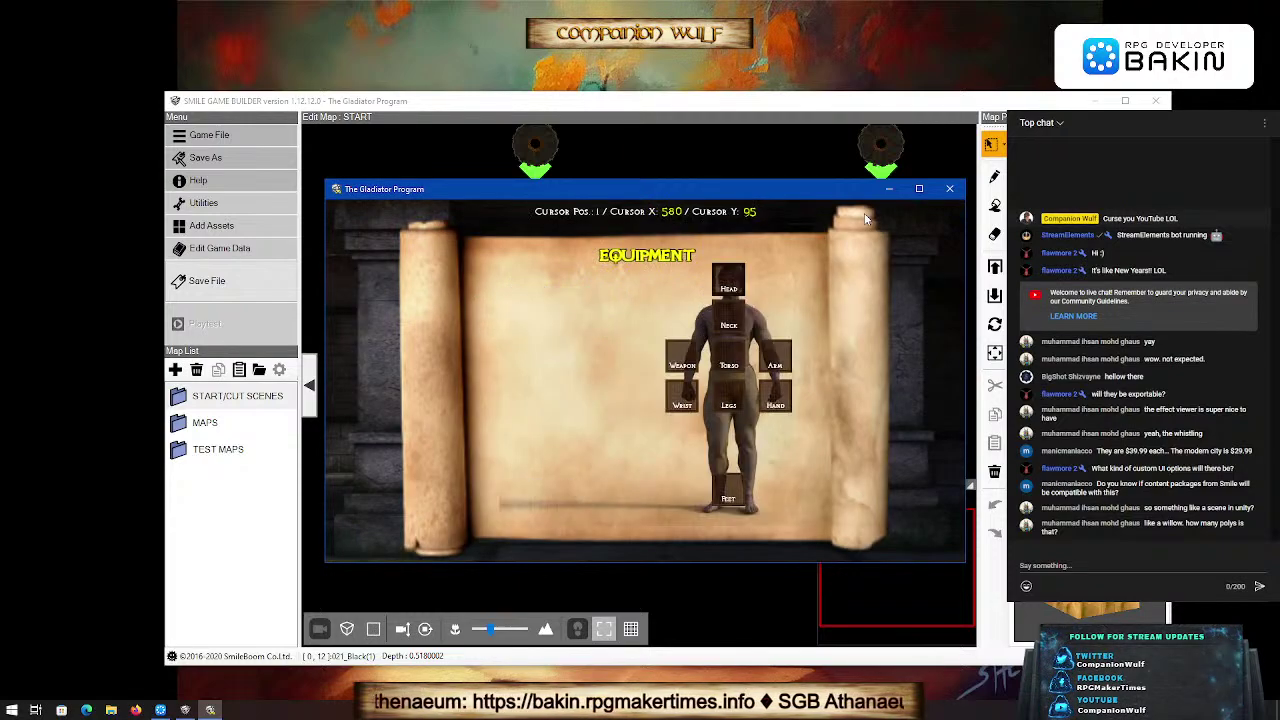
{"action": "key", "text": "Down"}
{"action": "key", "text": "Down"}
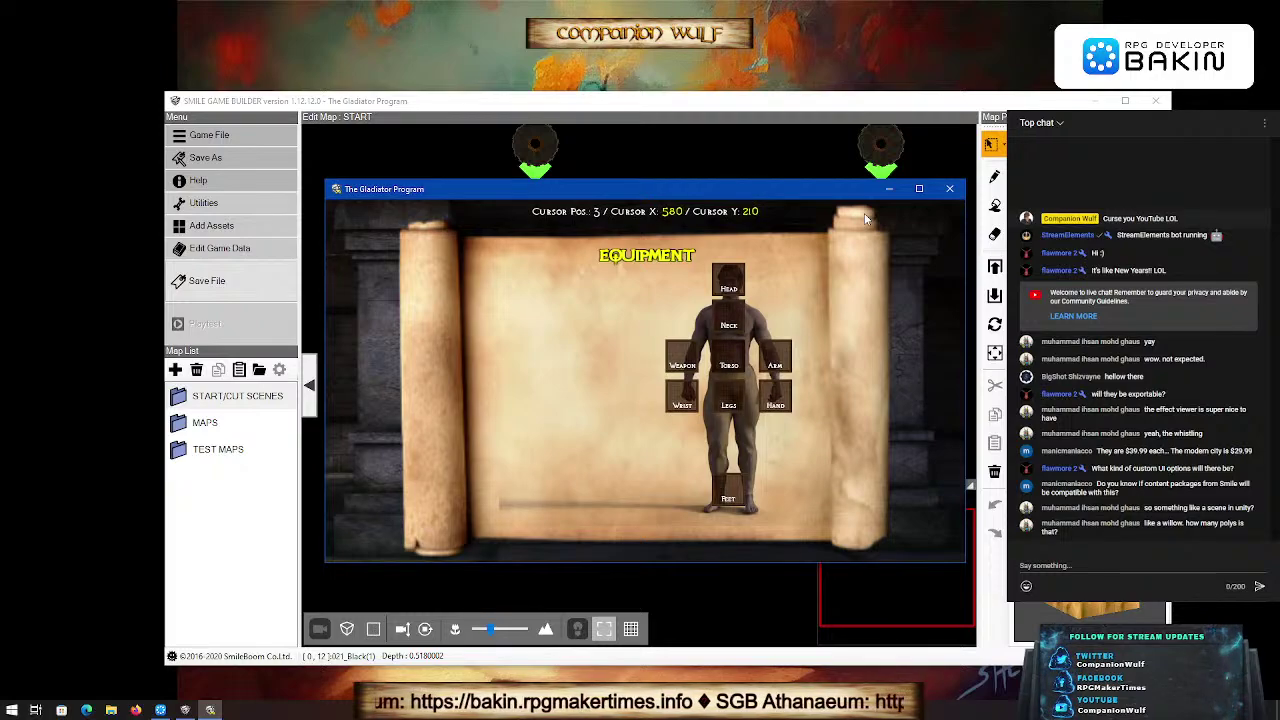
{"action": "key", "text": "Left"}
{"action": "key", "text": "Right"}
{"action": "key", "text": "Right"}
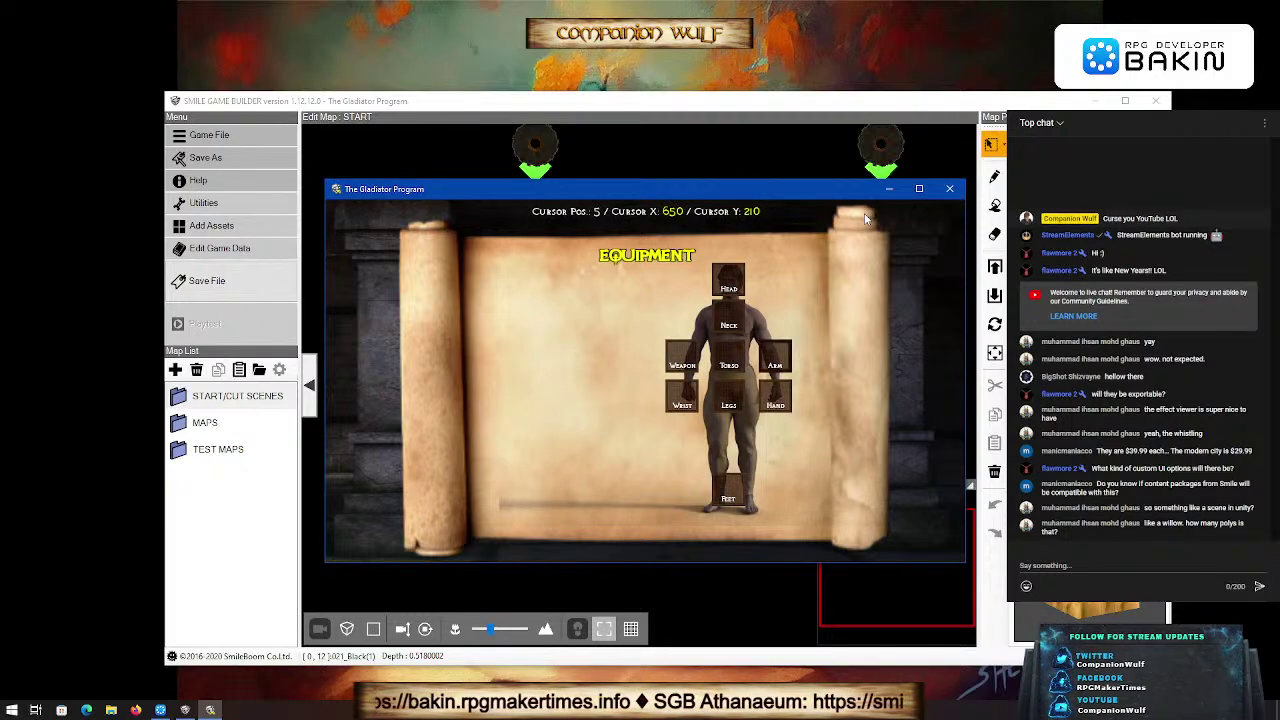
{"action": "key", "text": "Left"}
{"action": "key", "text": "Left"}
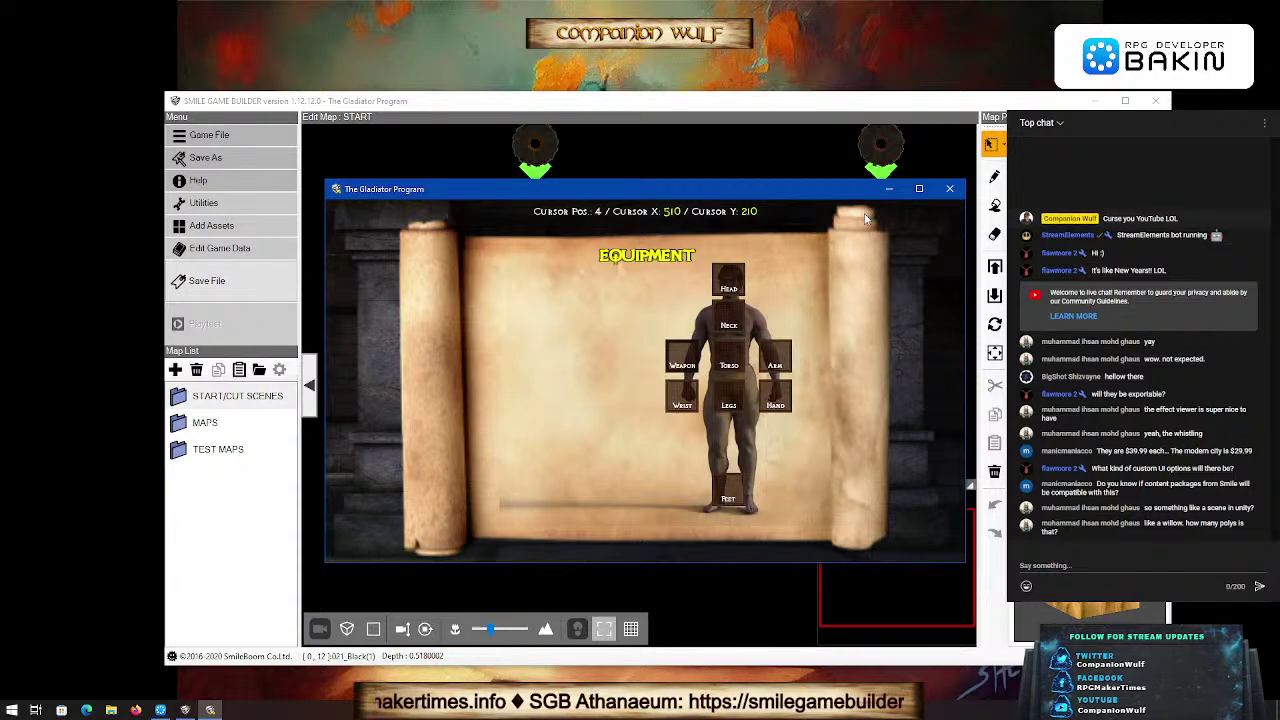
{"action": "key", "text": "Right"}
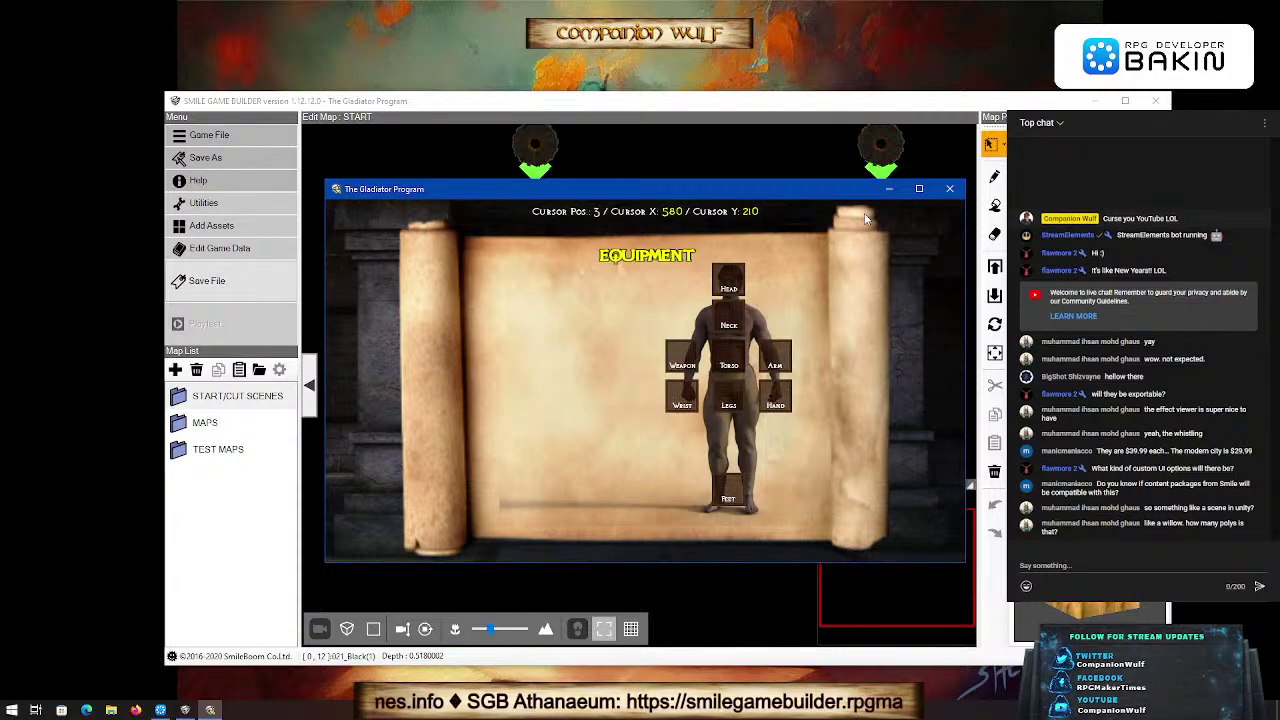
{"action": "key", "text": "Up"}
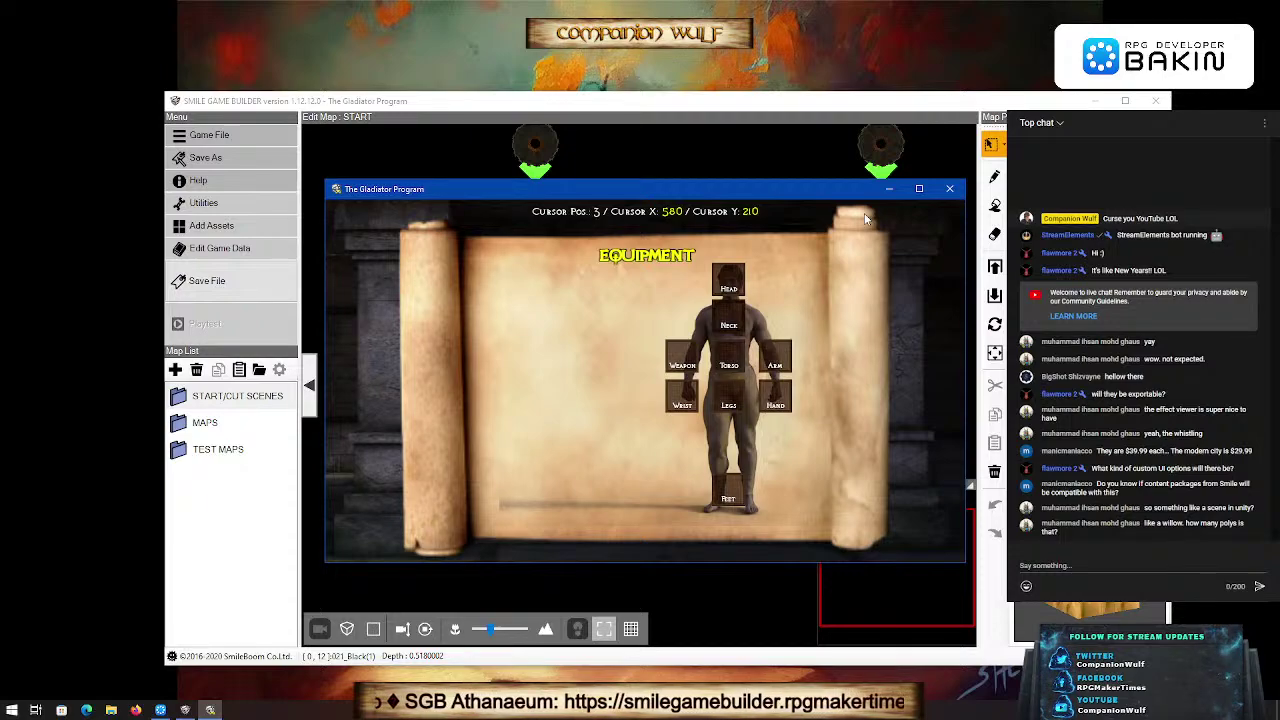
{"action": "key", "text": "Up"}
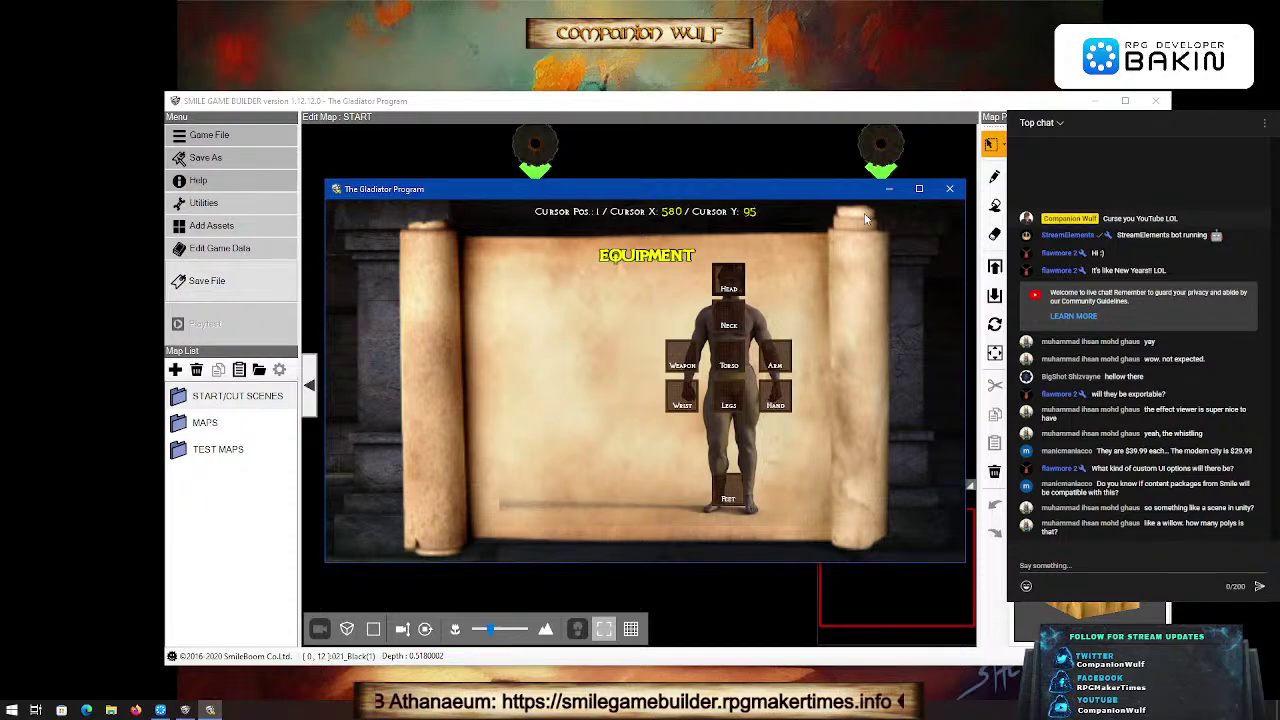
{"action": "key", "text": "Escape"}
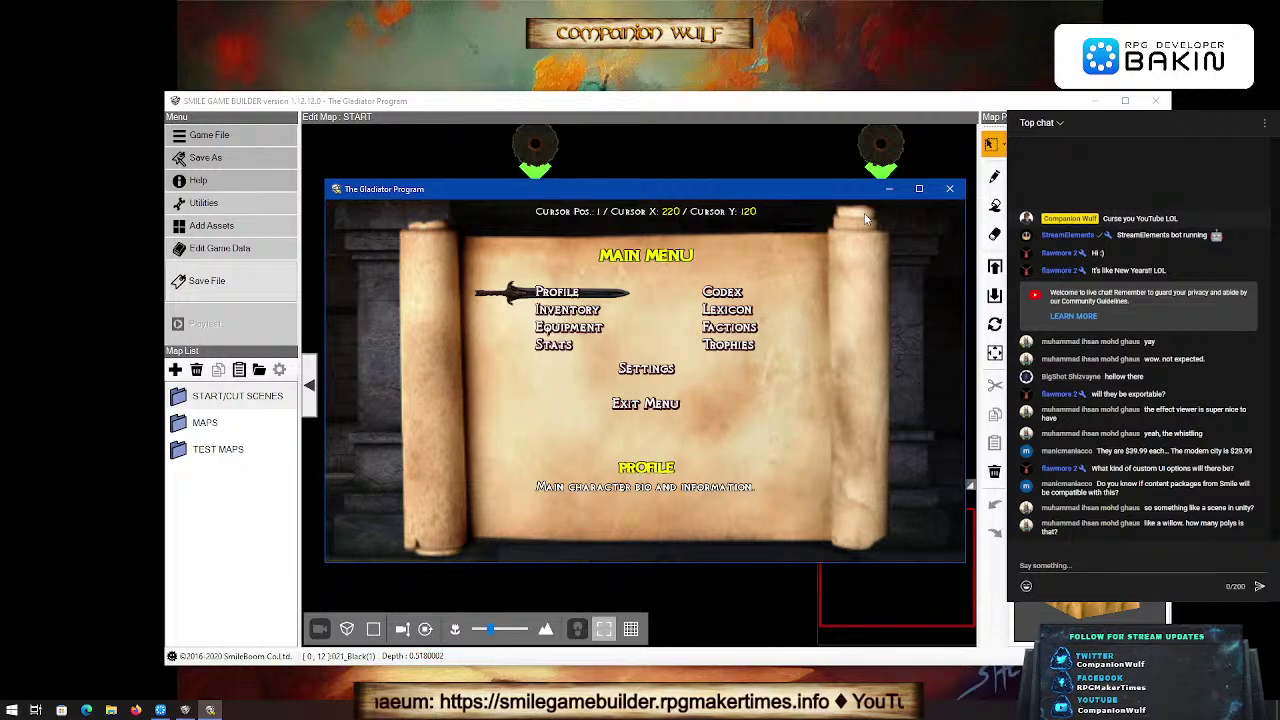
Step: Review the Stats page covering items, battle, secrets and archivia, and return to the main menu
{"action": "key", "text": "Down"}
{"action": "key", "text": "Down"}
{"action": "key", "text": "Down"}
{"action": "key", "text": "Return"}
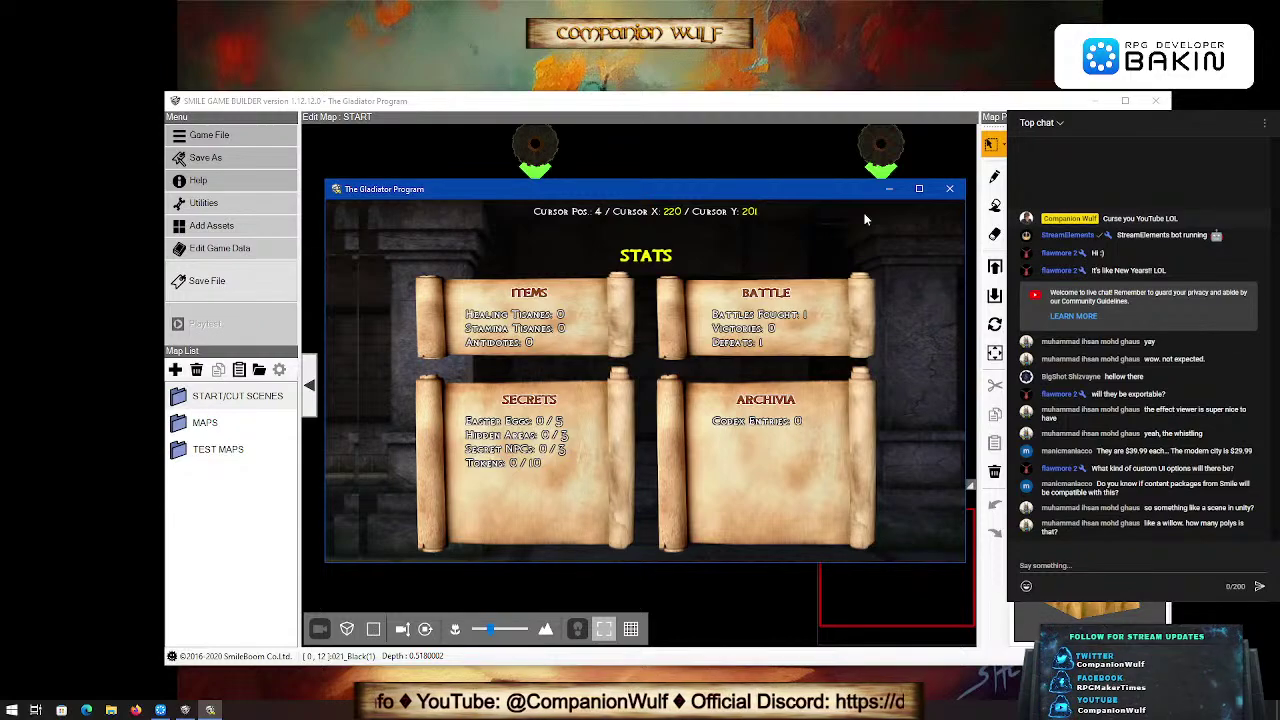
{"action": "key", "text": "Escape"}
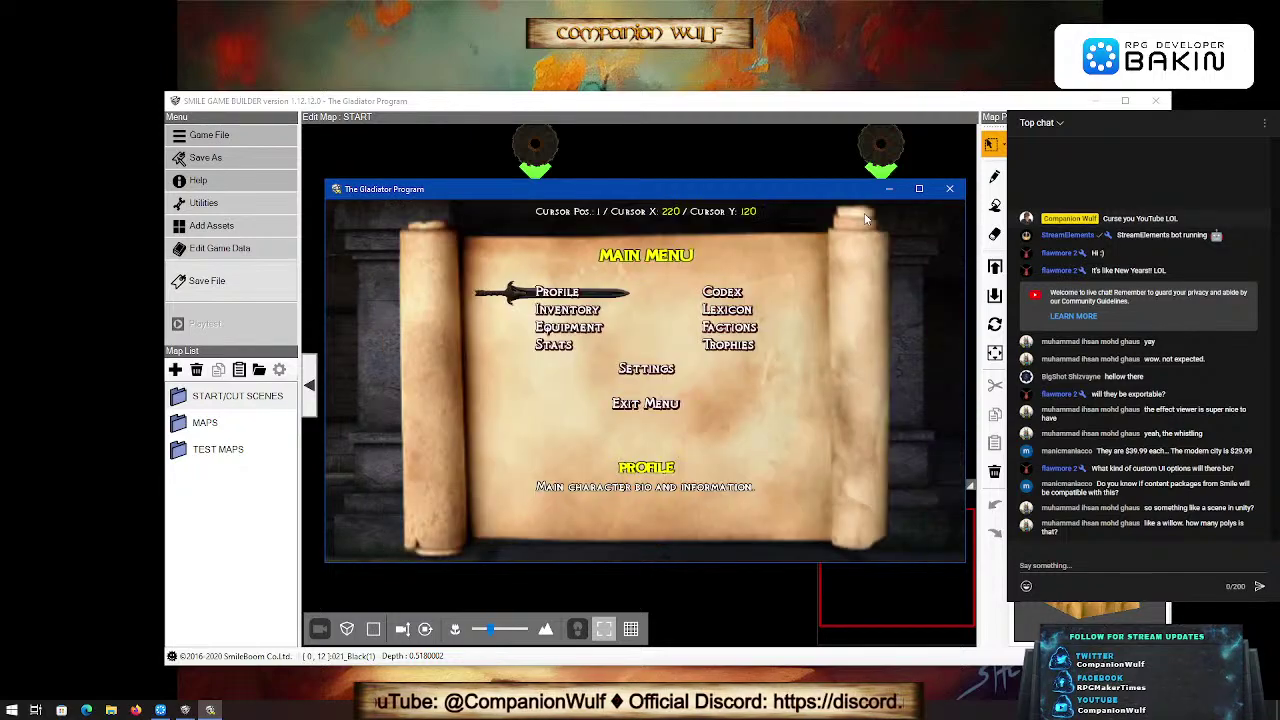
Step: Open the Codex and check the entries in its People section, returning to the Codex categories
{"action": "key", "text": "Right"}
{"action": "key", "text": "Return"}
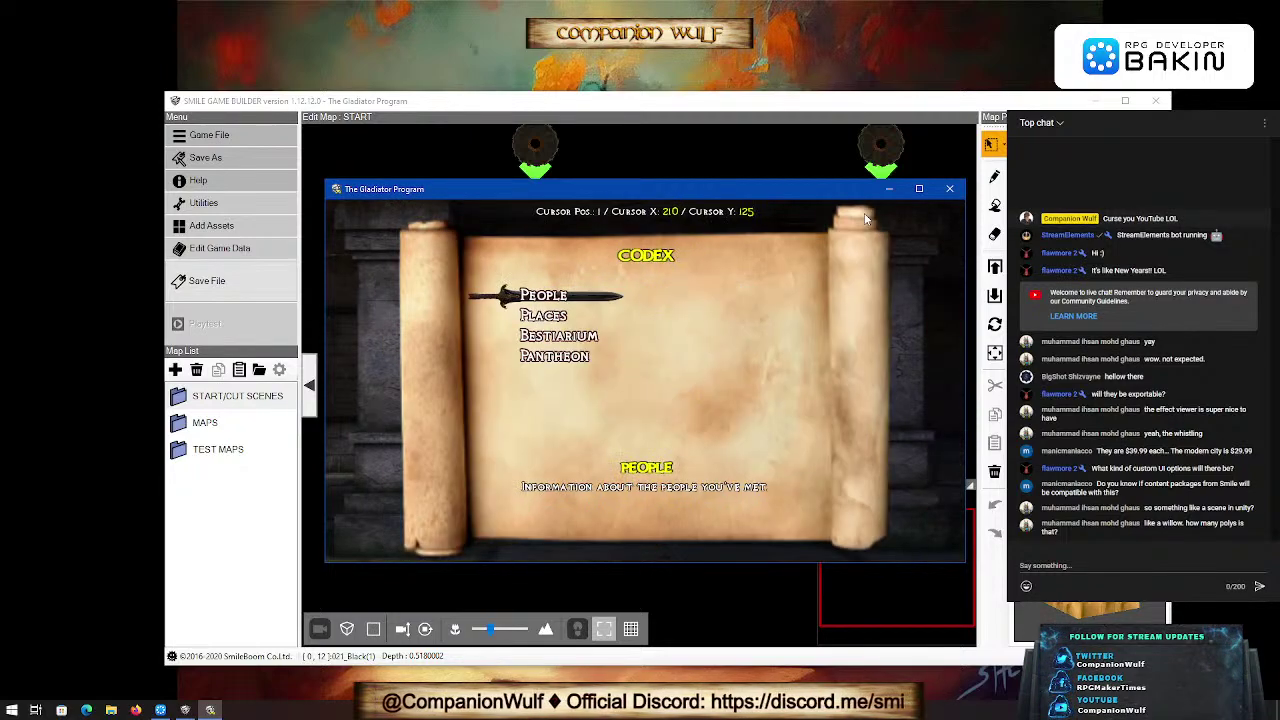
{"action": "key", "text": "Return"}
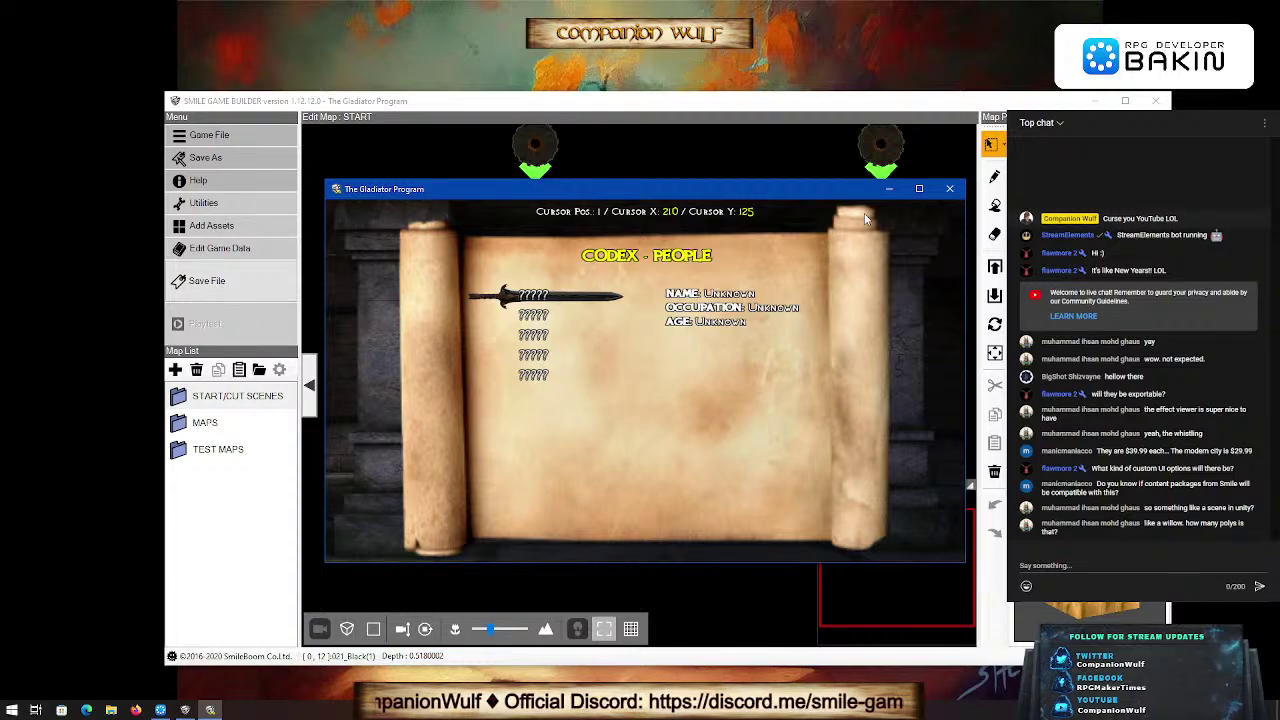
{"action": "key", "text": "Escape"}
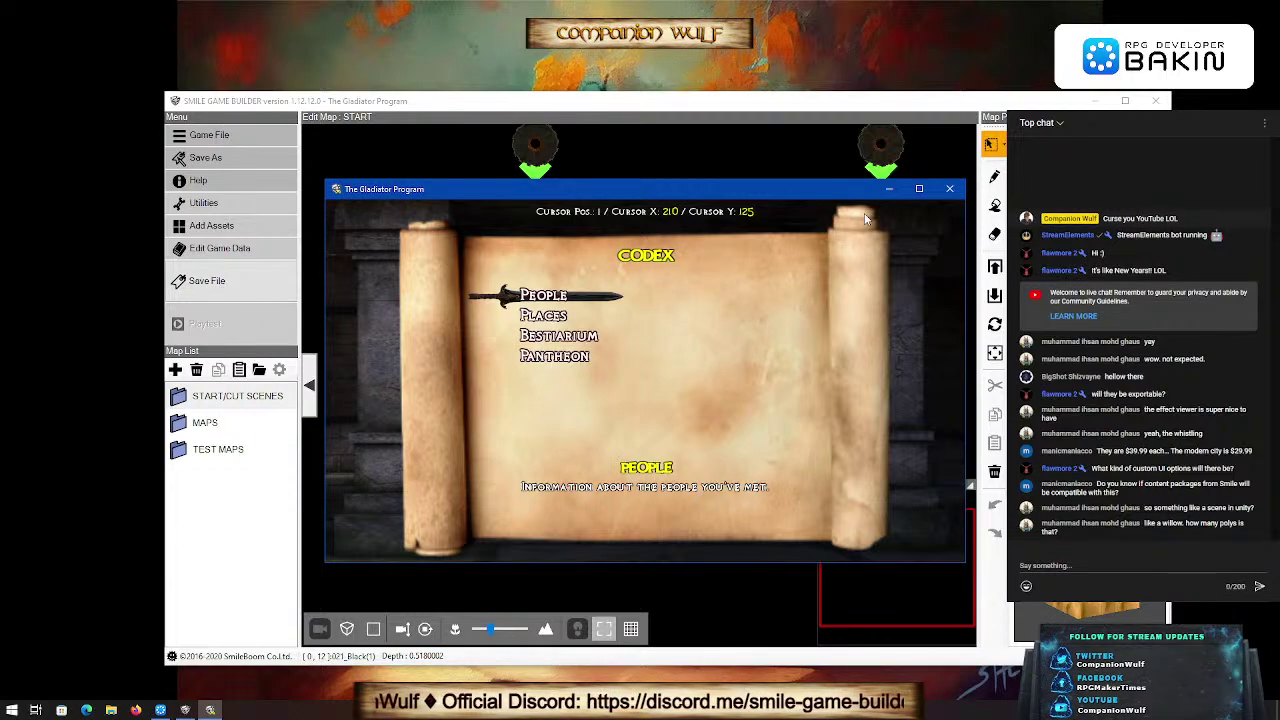
{"action": "key", "text": "Return"}
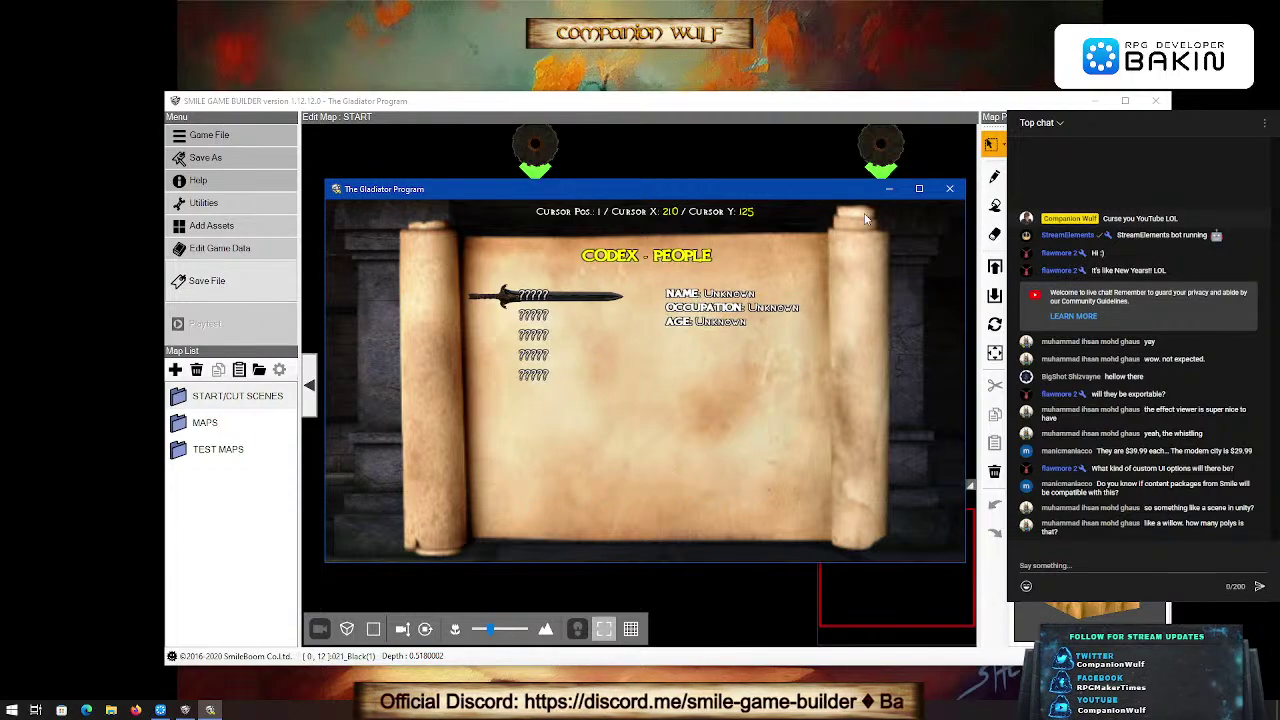
{"action": "key", "text": "Down"}
{"action": "key", "text": "Up"}
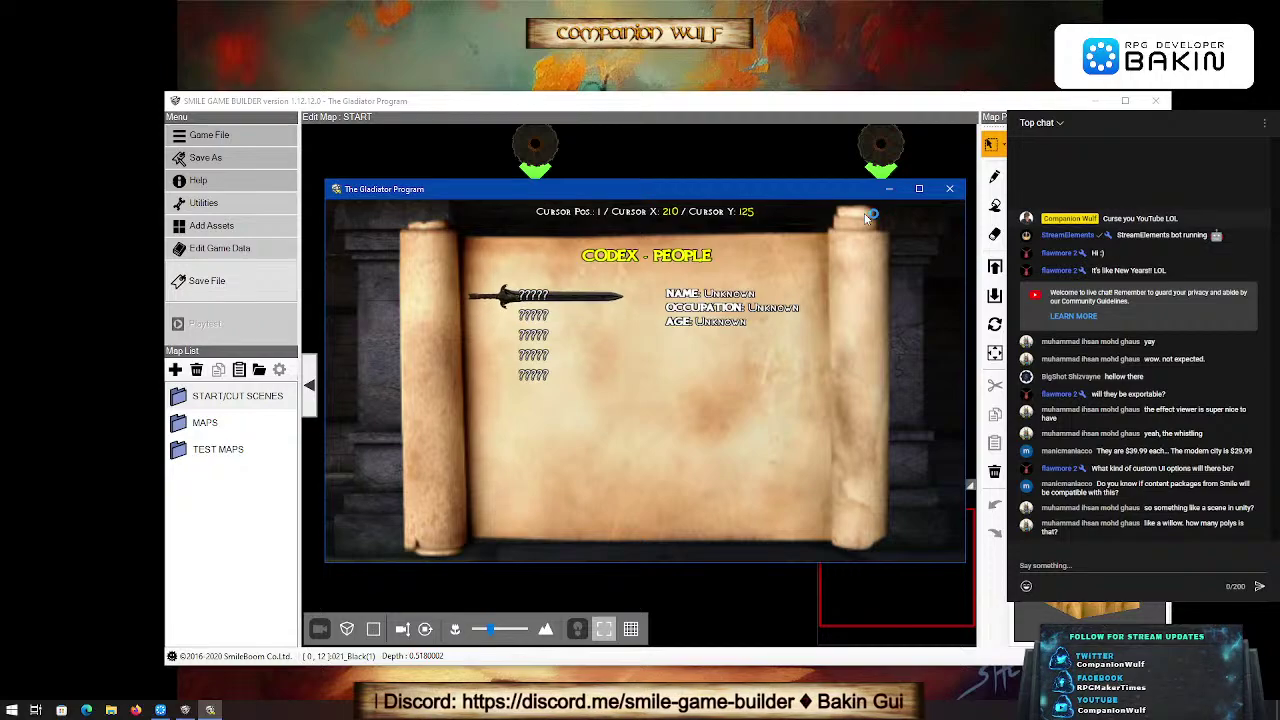
{"action": "key", "text": "Escape"}
Step: View the Codex's Places section and the creature entry in its Bestiarium, returning to the Codex categories
{"action": "key", "text": "Down"}
{"action": "key", "text": "Return"}
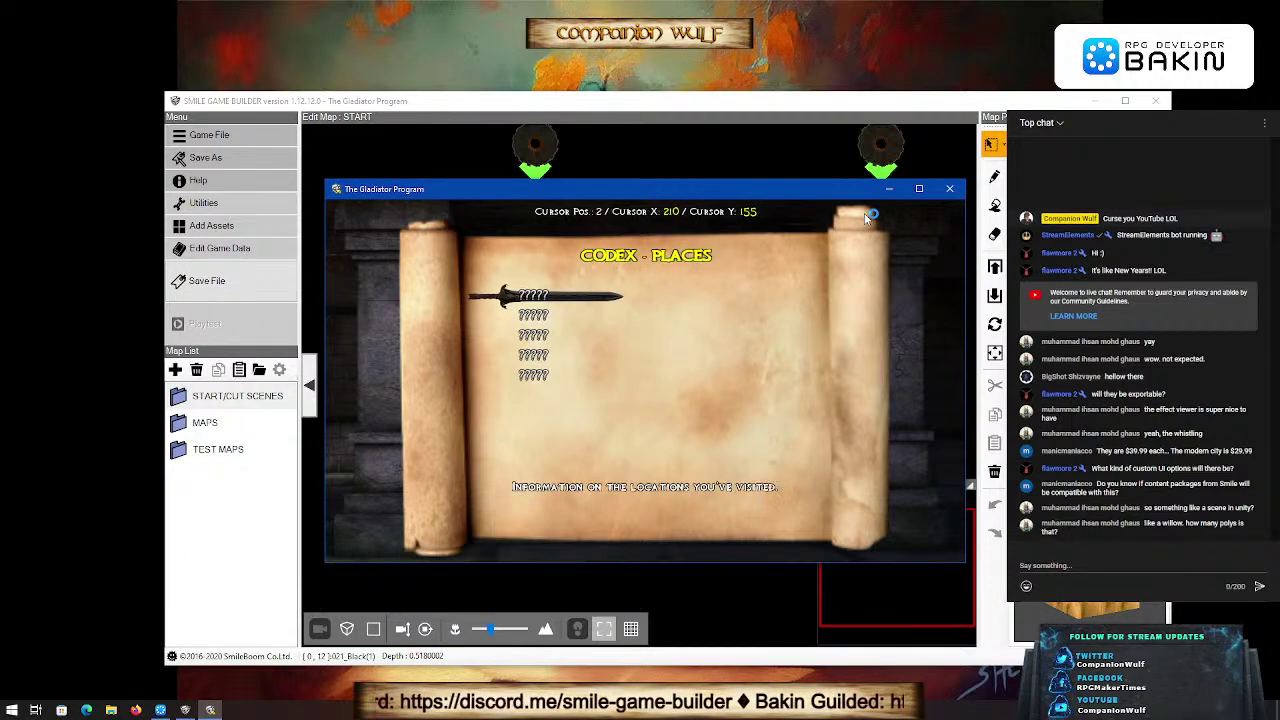
{"action": "key", "text": "Escape"}
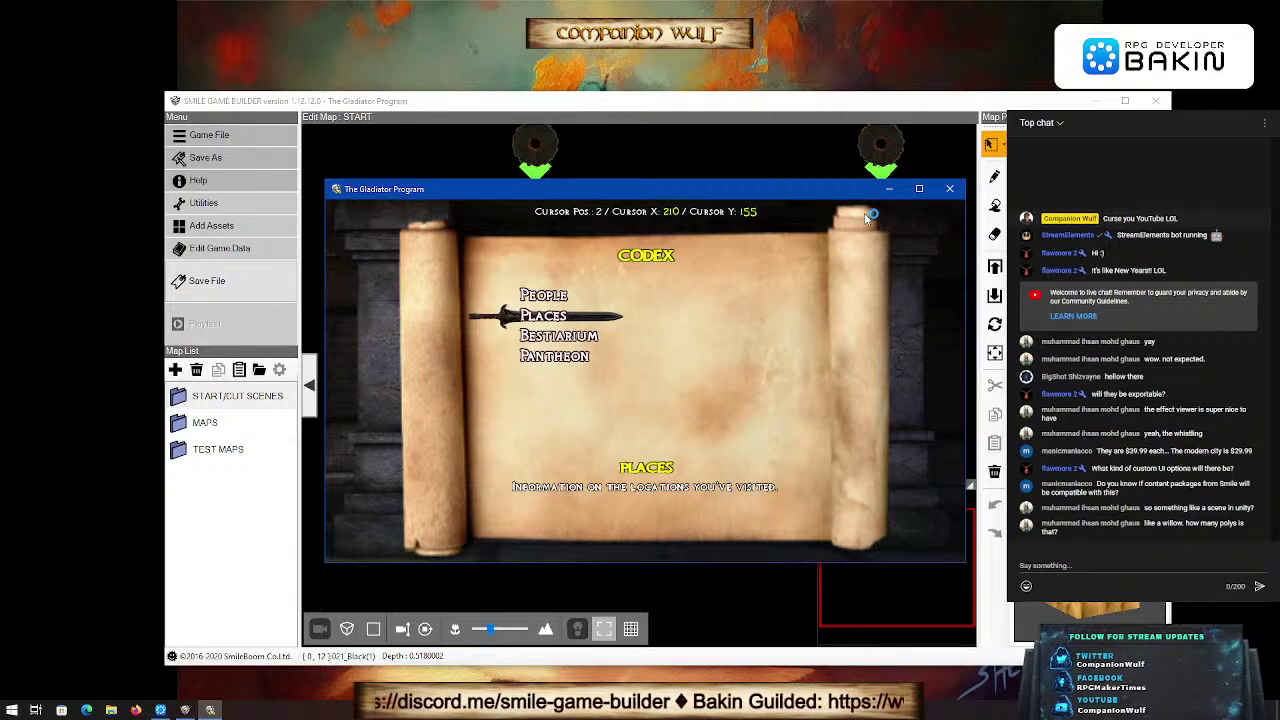
{"action": "key", "text": "Down"}
{"action": "key", "text": "Return"}
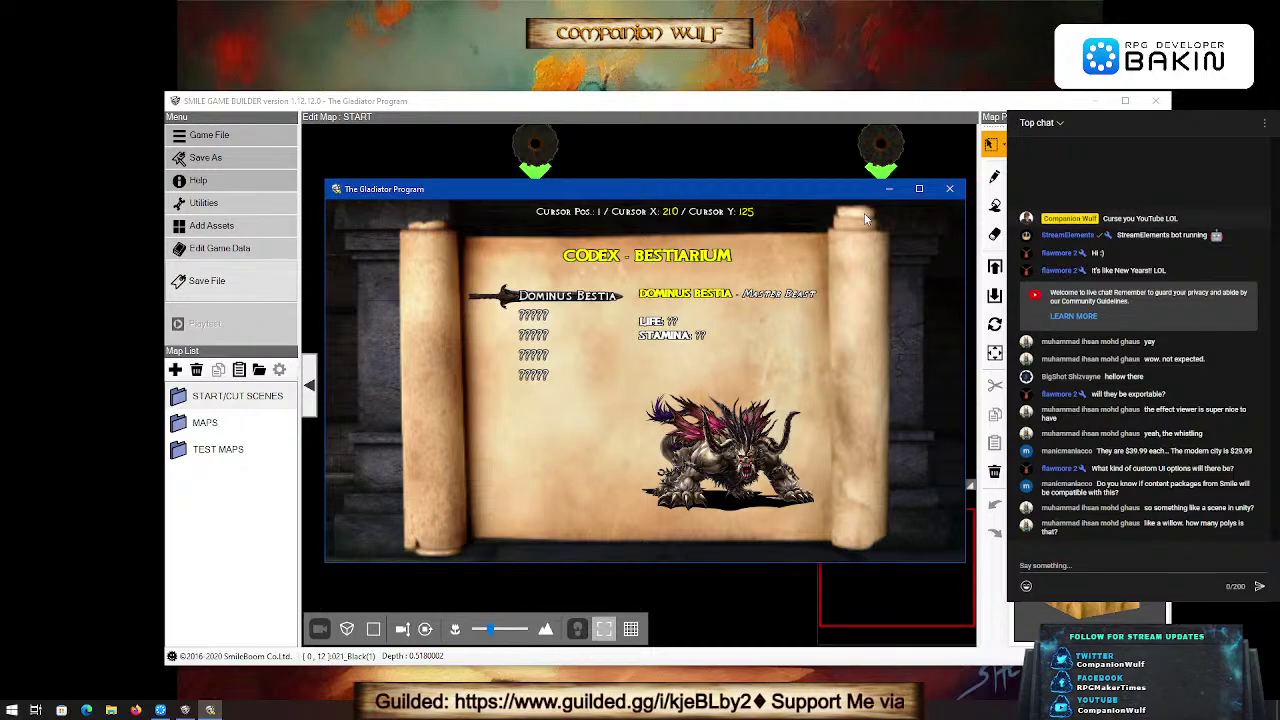
{"action": "key", "text": "Escape"}
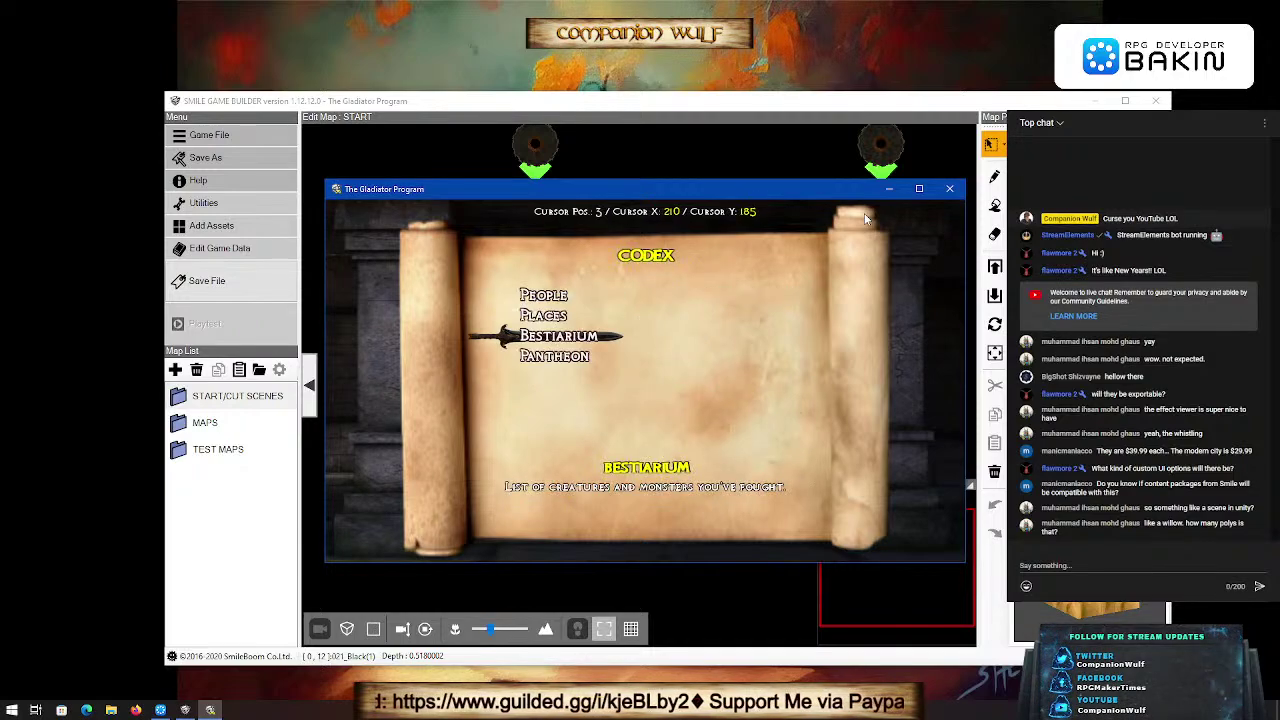
Step: Open the Codex's Pantheon section and examine the entry on Pluto
{"action": "key", "text": "Down"}
{"action": "key", "text": "Return"}
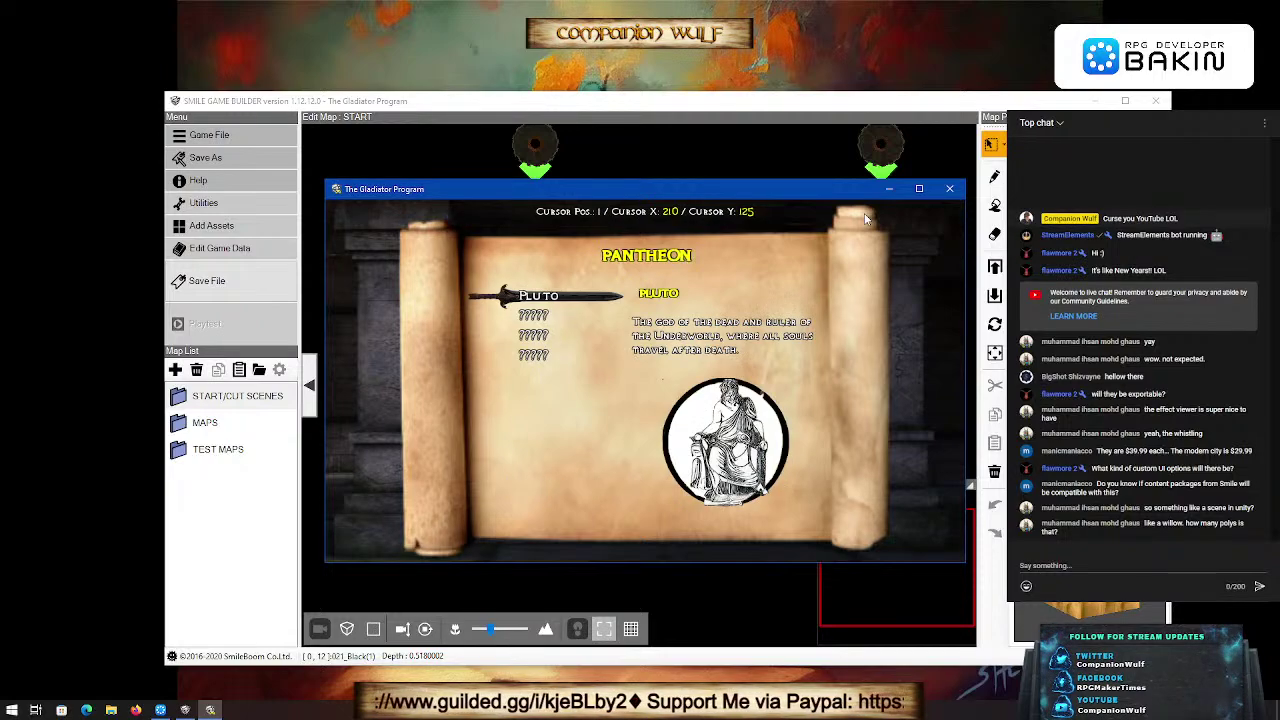
{"action": "key", "text": "Down"}
{"action": "key", "text": "Up"}
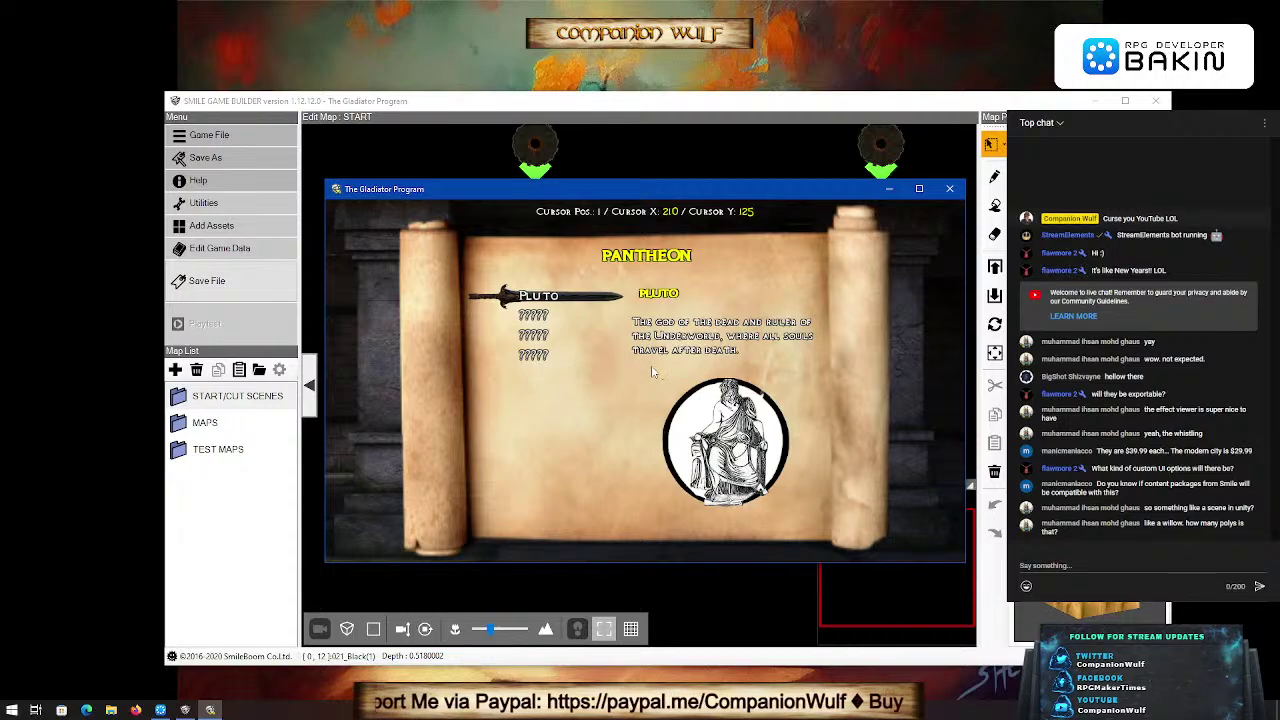
Step: Leave the Pantheon section, reopen the Codex from the main menu for a brief look, and return to the main menu
{"action": "key", "text": "Escape"}
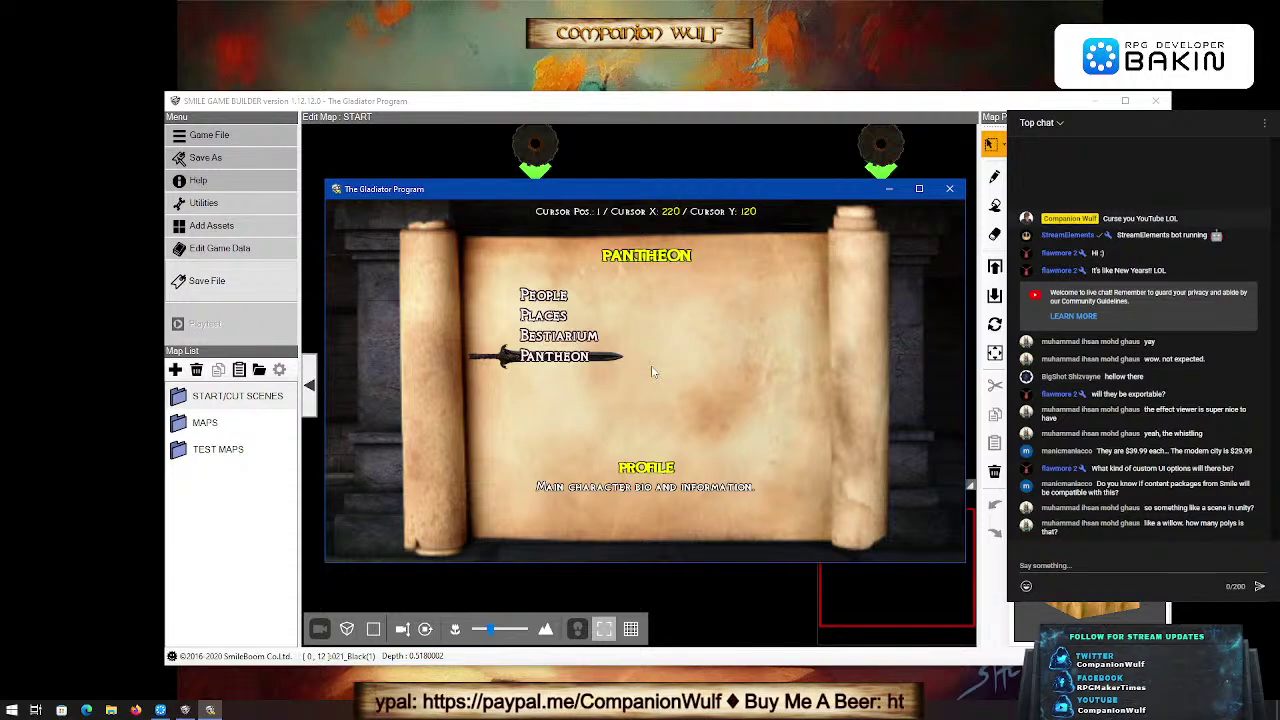
{"action": "key", "text": "Return"}
{"action": "key", "text": "Escape"}
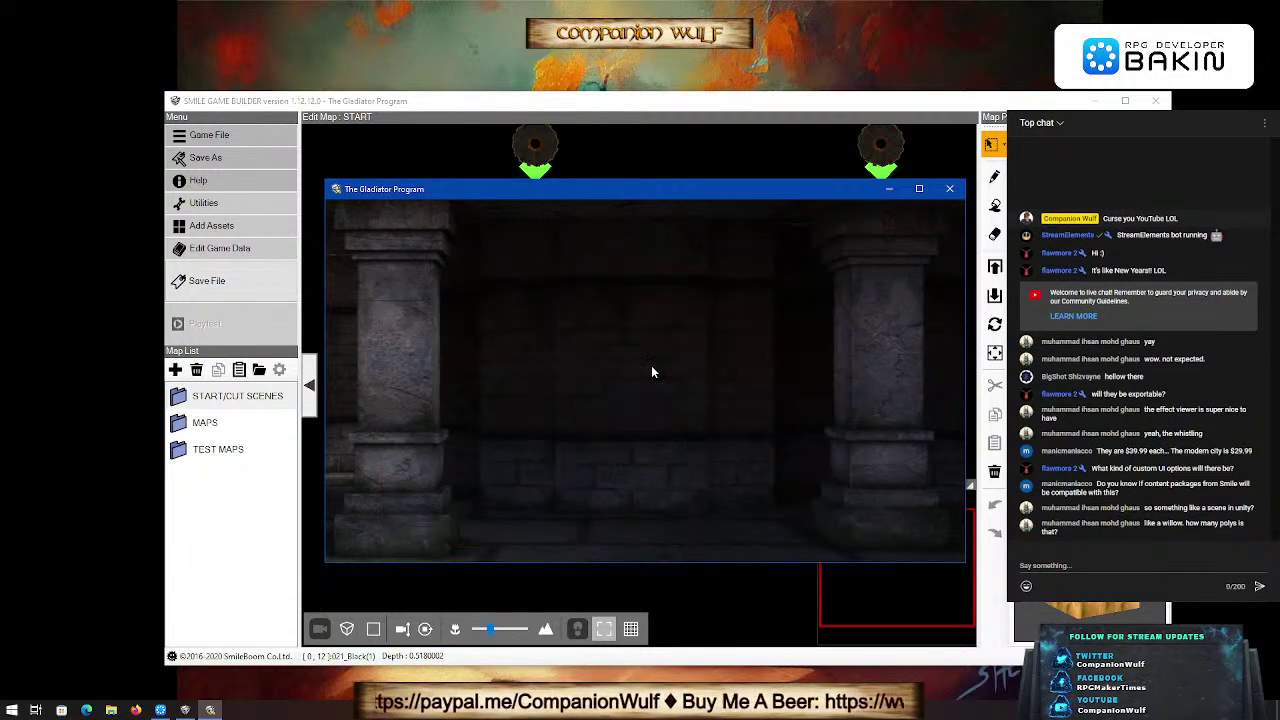
{"action": "key", "text": "Escape"}
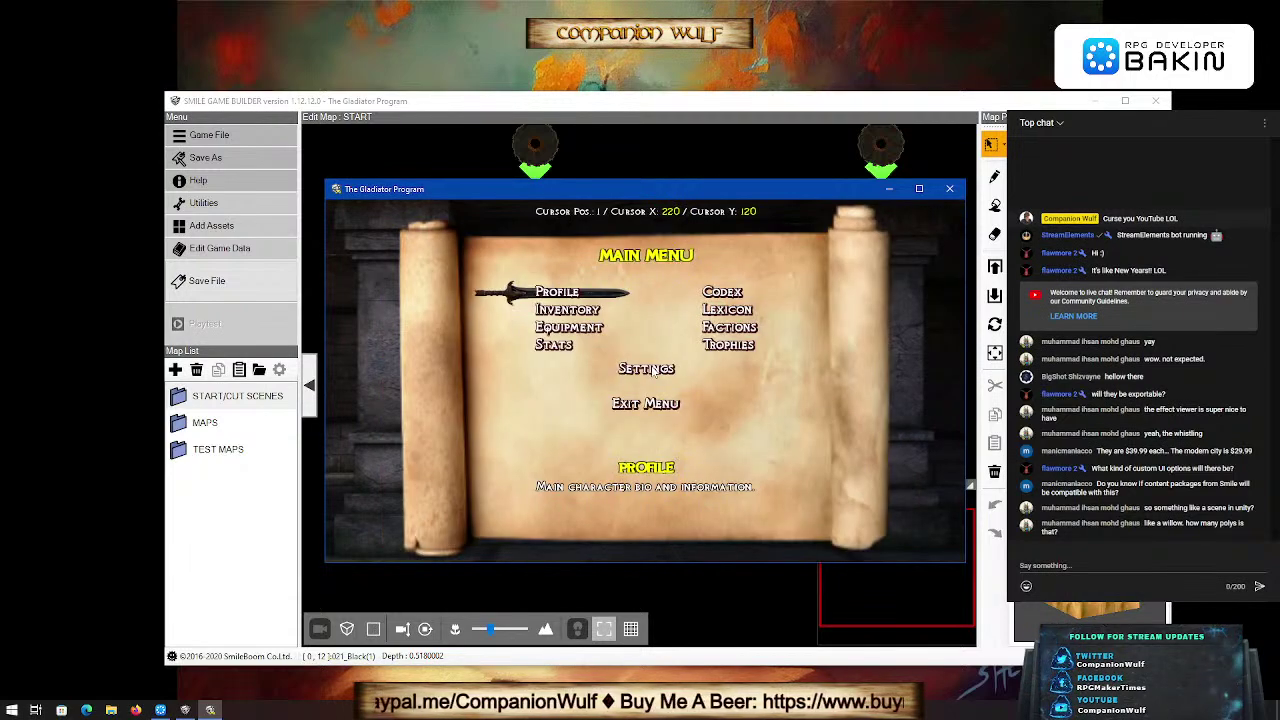
{"action": "key", "text": "Right"}
{"action": "key", "text": "Return"}
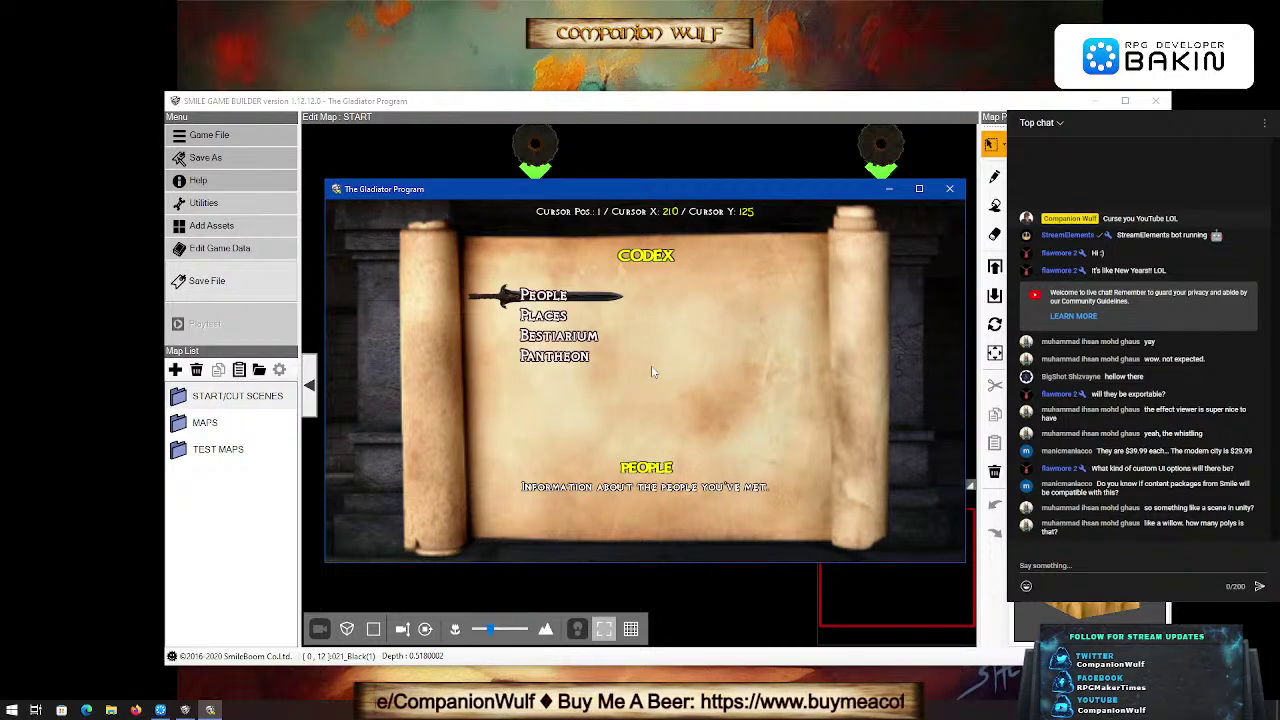
{"action": "key", "text": "Escape"}
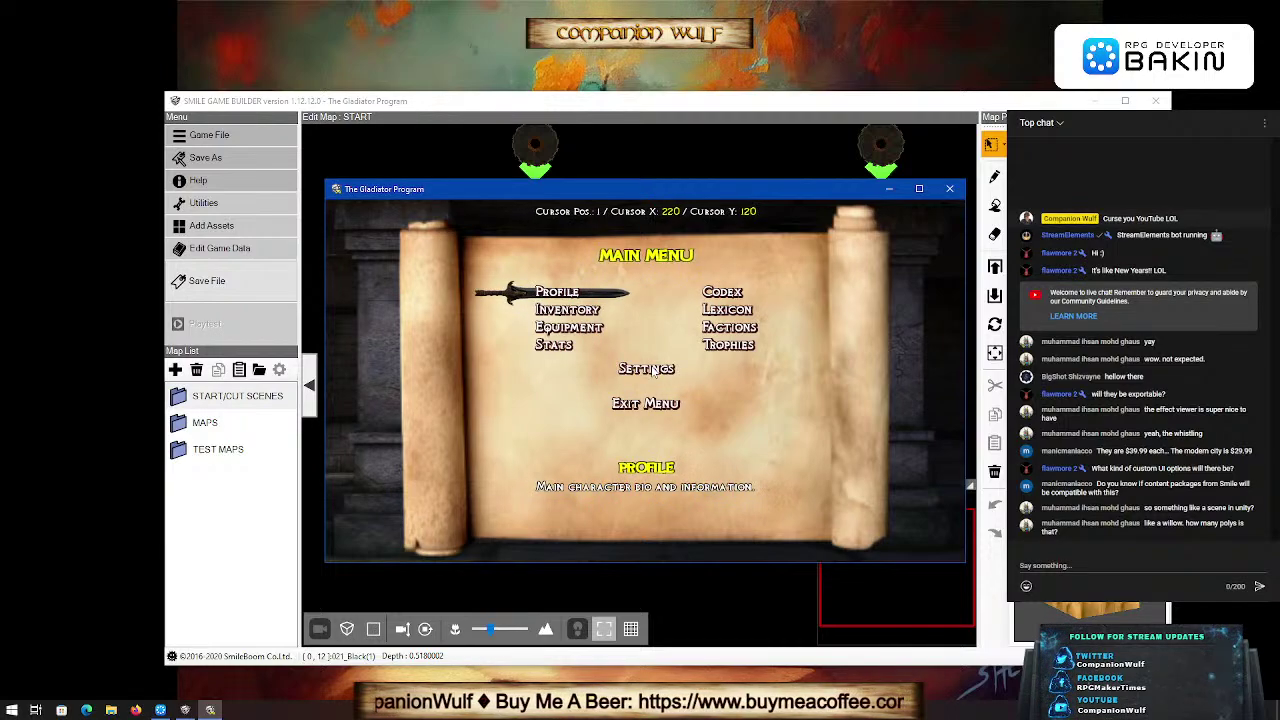
Step: Open the Lexicon, check the second entry and Heros Horae, and return to the main menu
{"action": "key", "text": "Right"}
{"action": "key", "text": "Down"}
{"action": "key", "text": "Return"}
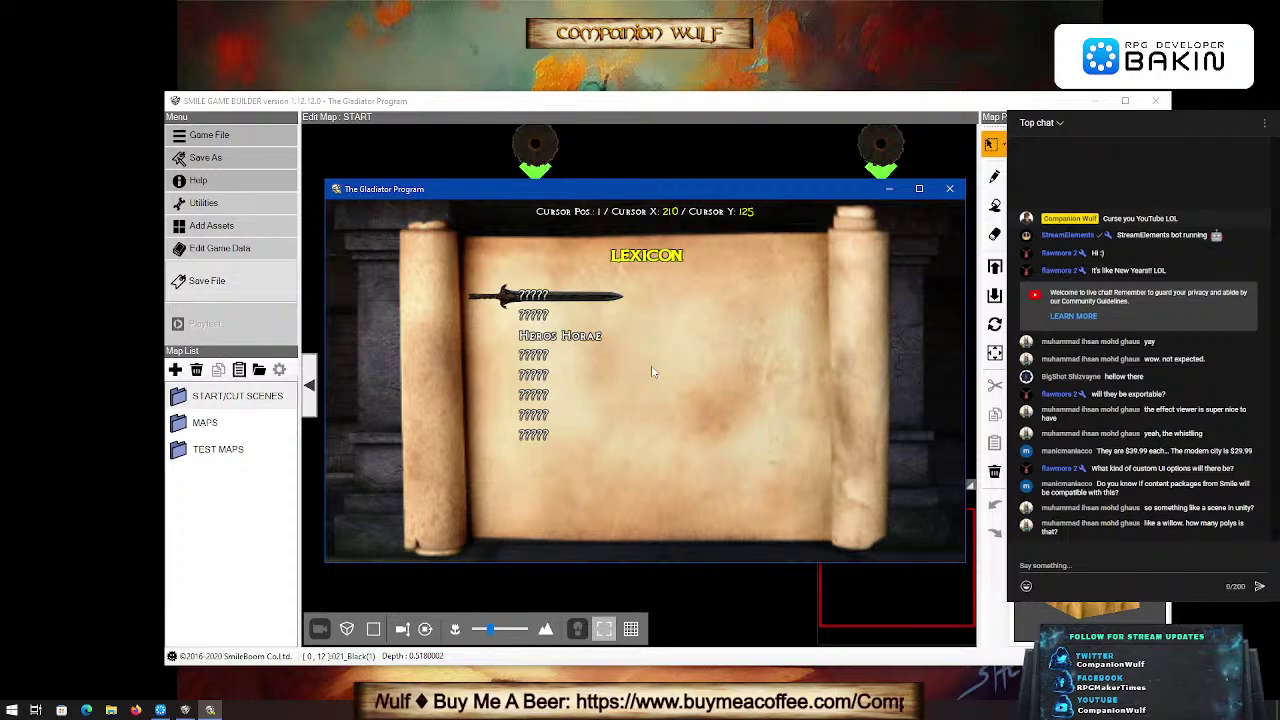
{"action": "key", "text": "Down"}
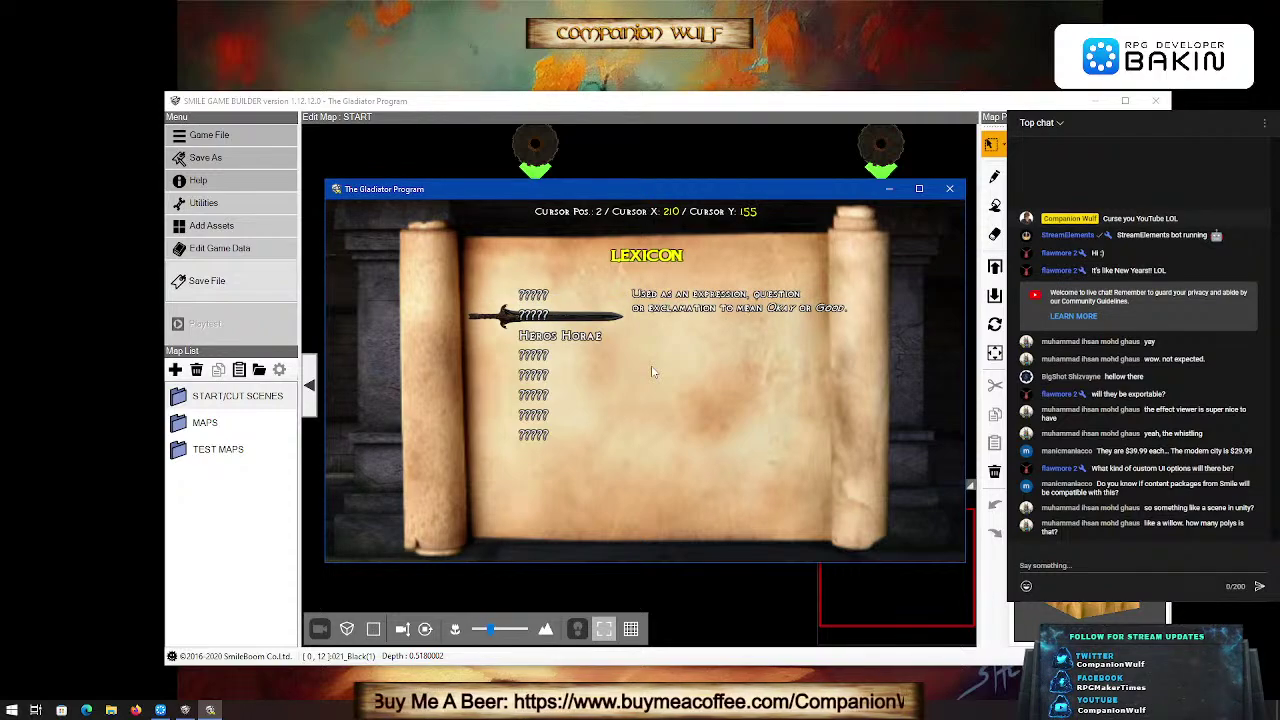
{"action": "key", "text": "Down"}
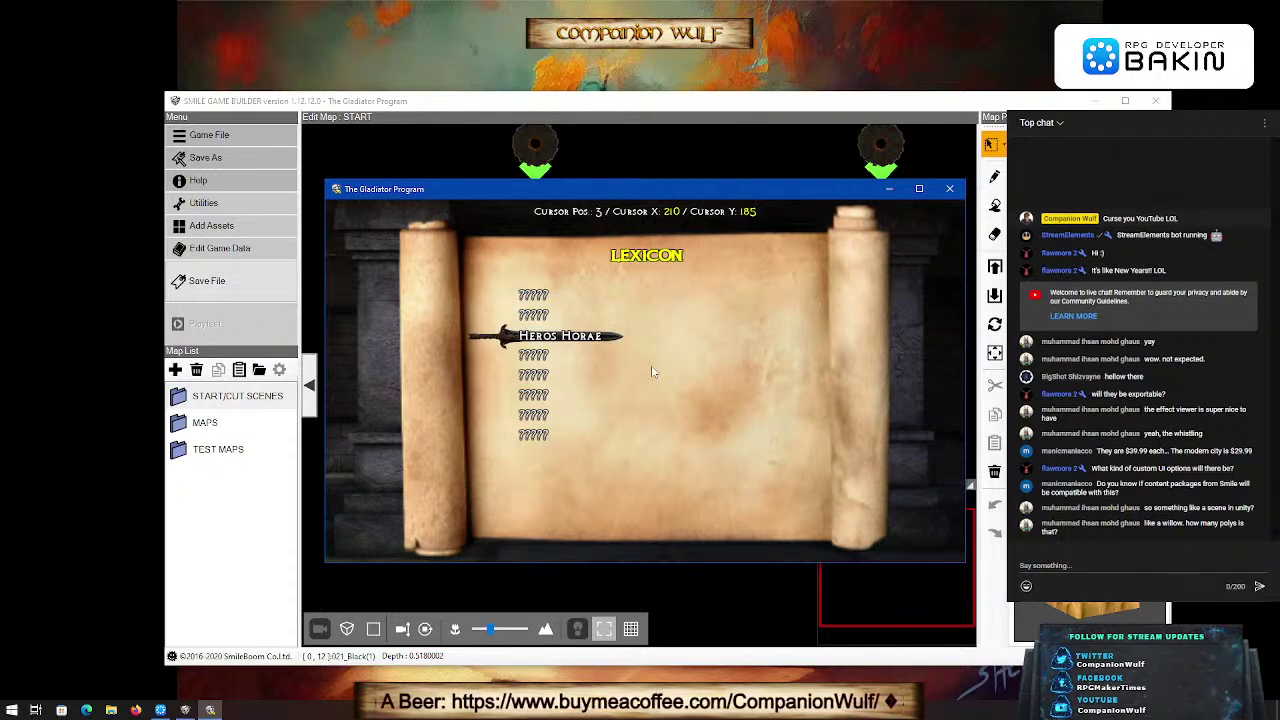
{"action": "key", "text": "Up"}
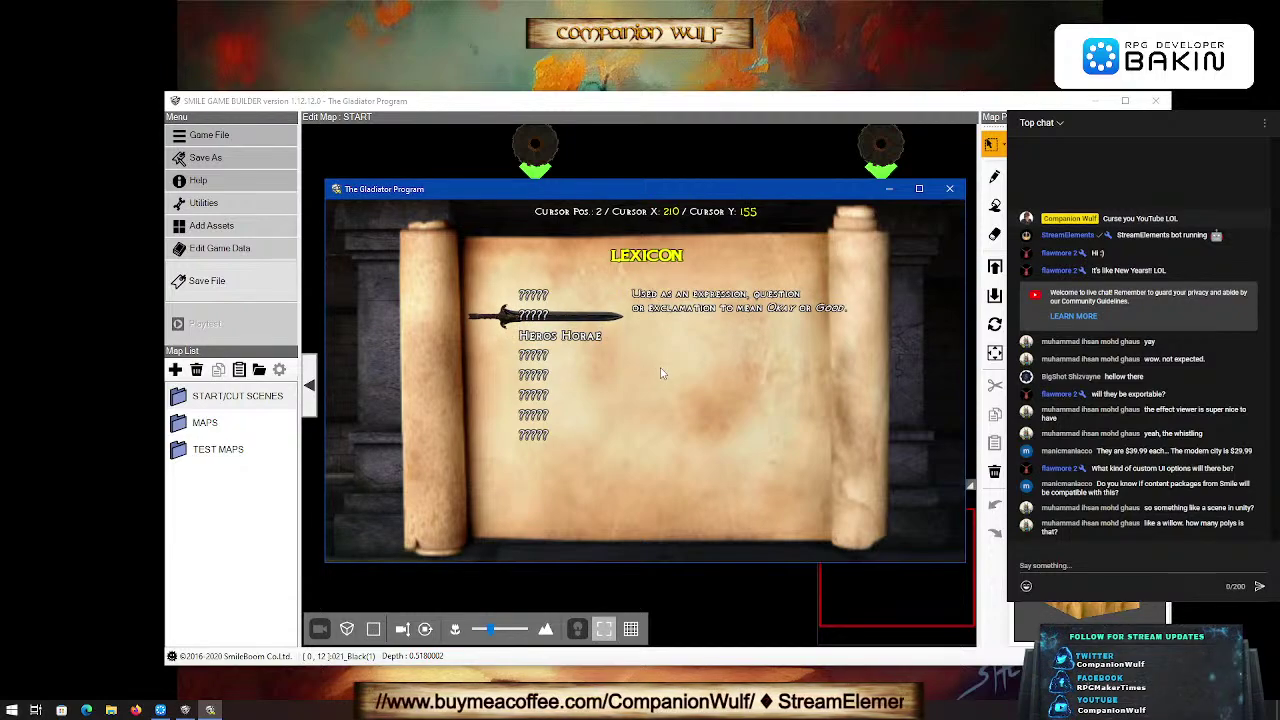
{"action": "key", "text": "Escape"}
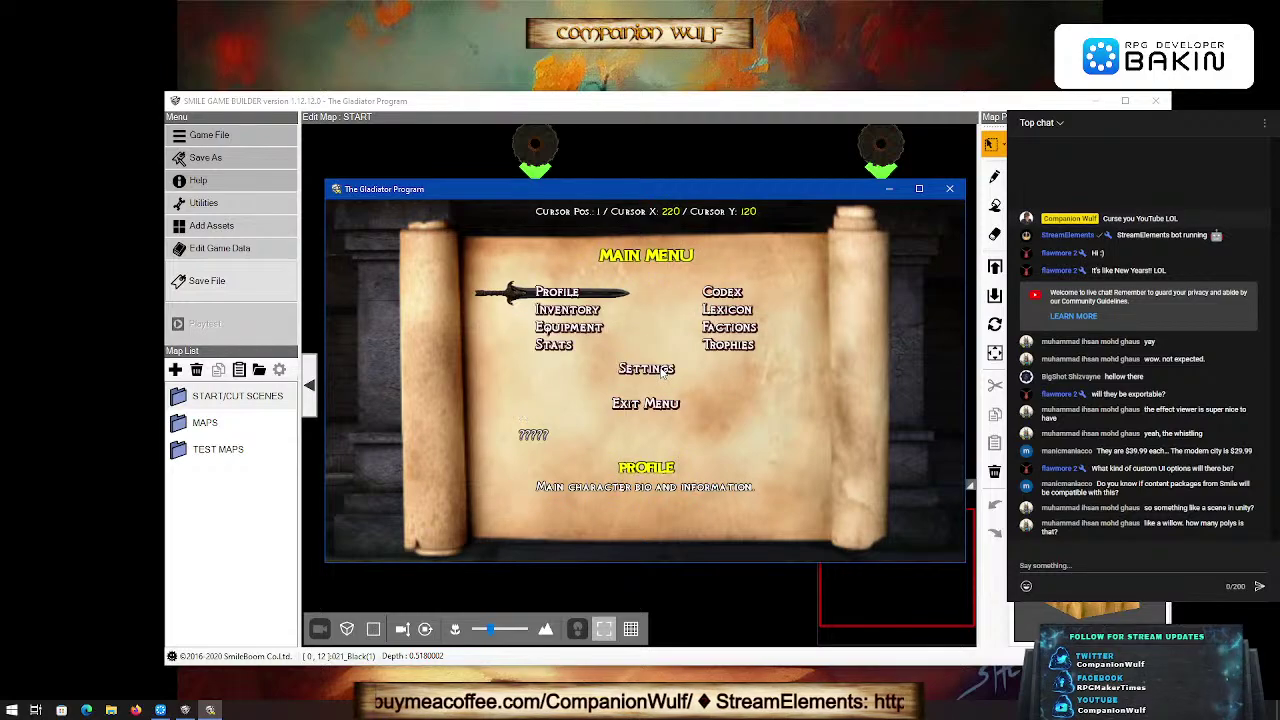
Step: View the Factions page from the main menu and return to the main menu
{"action": "key", "text": "Right"}
{"action": "key", "text": "Down"}
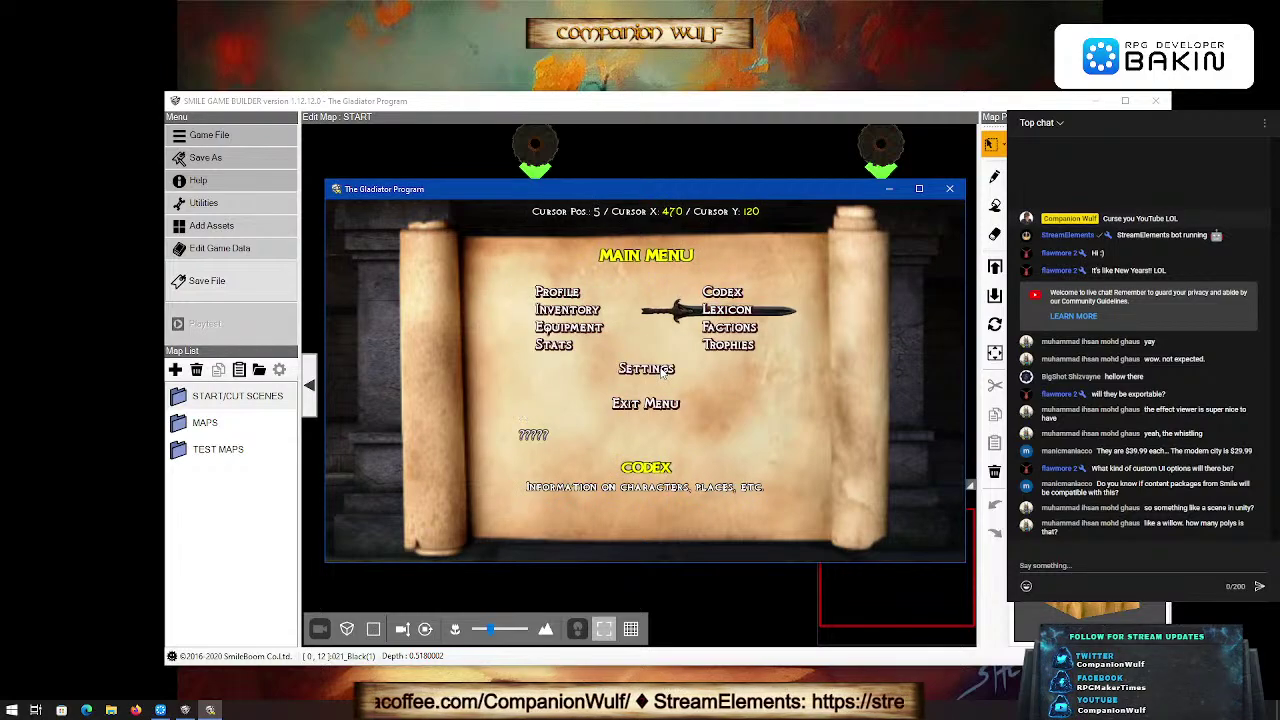
{"action": "key", "text": "Down"}
{"action": "key", "text": "Return"}
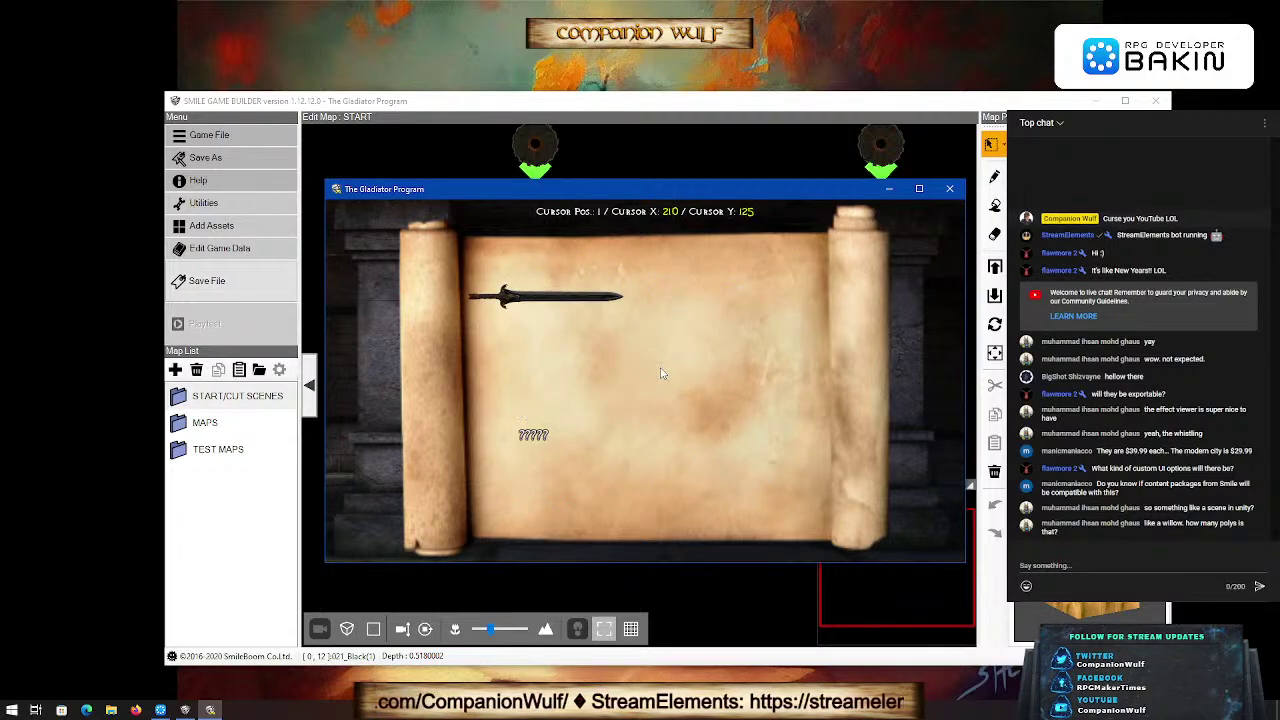
{"action": "key", "text": "Escape"}
{"action": "key", "text": "Down"}
{"action": "key", "text": "Right"}
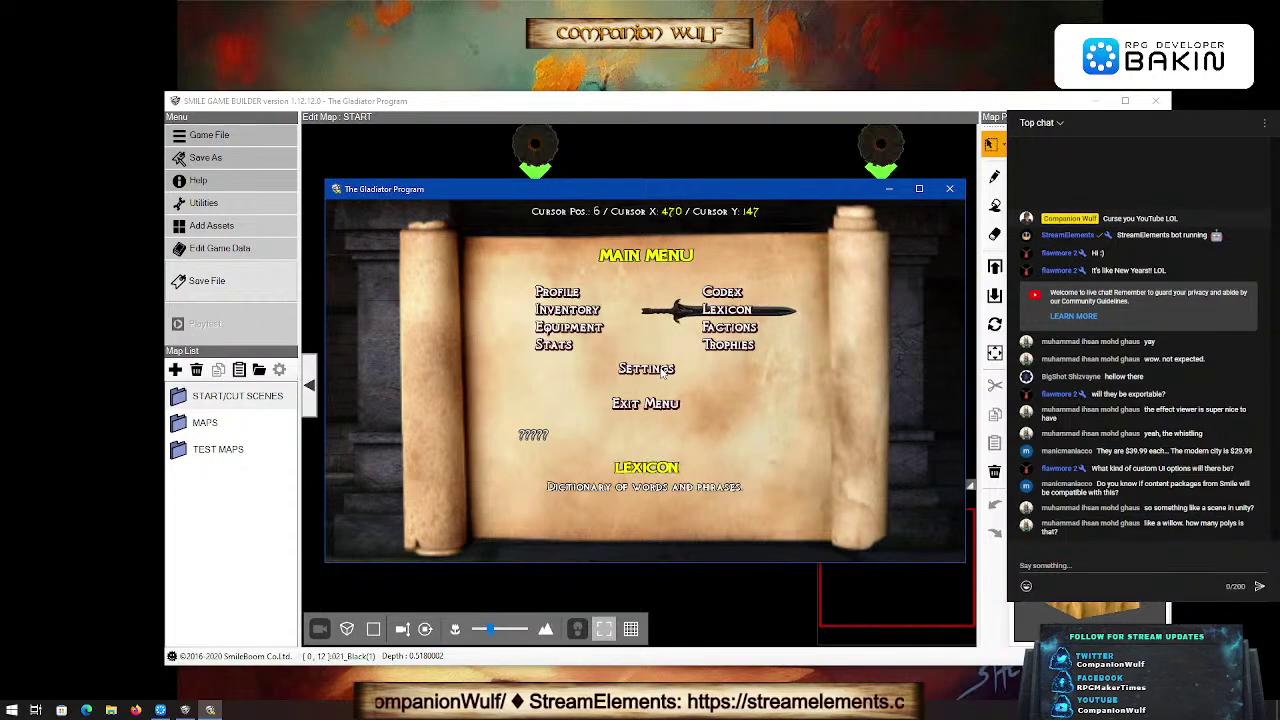
{"action": "key", "text": "Down"}
{"action": "key", "text": "Return"}
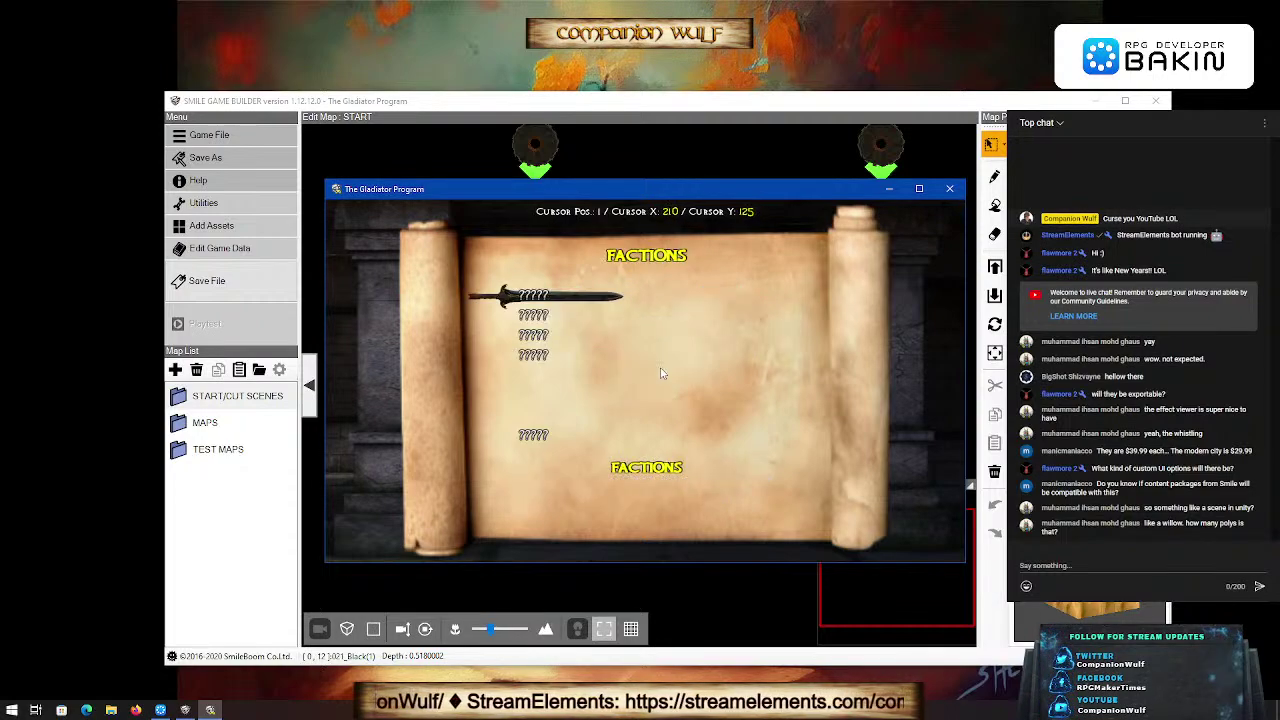
{"action": "key", "text": "Escape"}
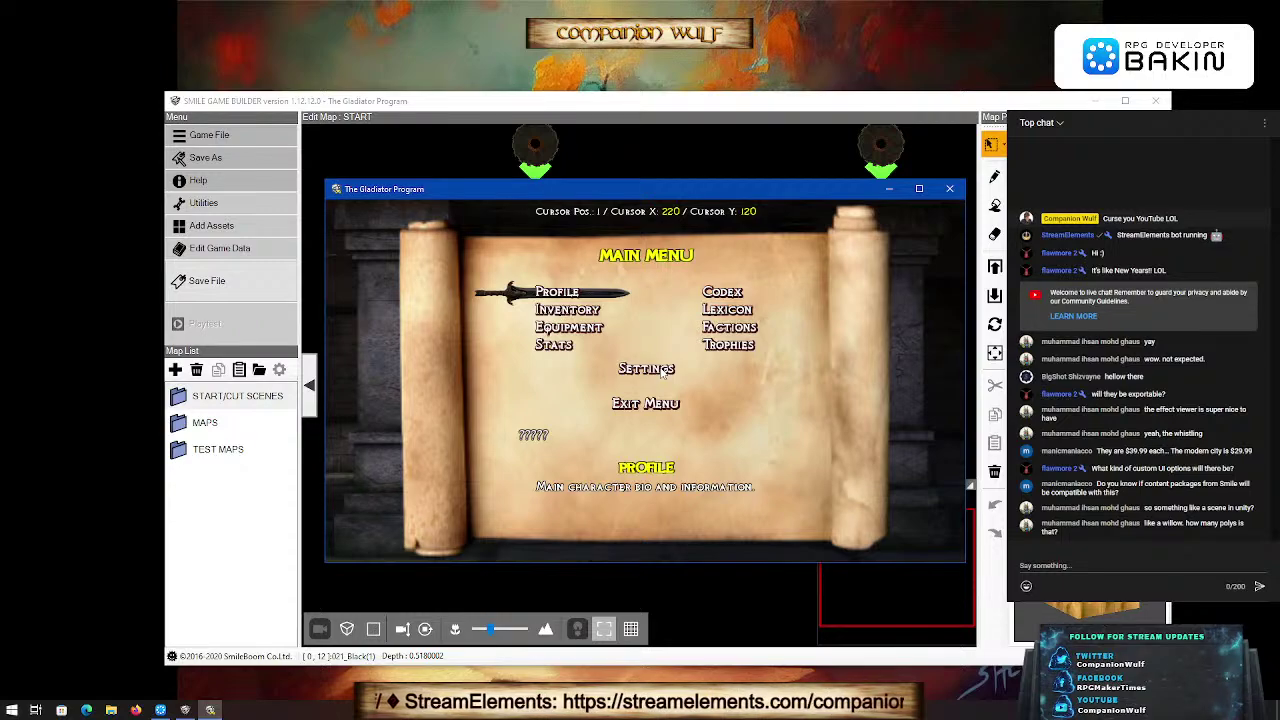
Step: Open the game's Settings page from the main menu
{"action": "key", "text": "Down"}
{"action": "key", "text": "Down"}
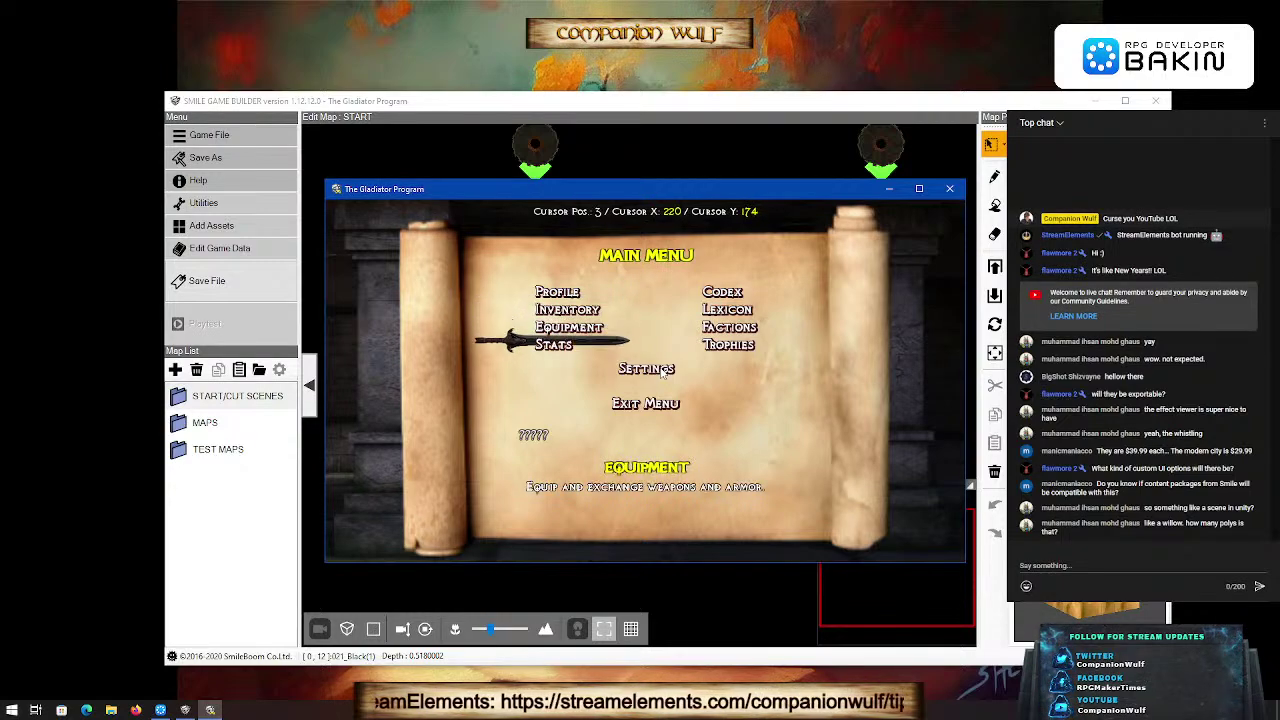
{"action": "key", "text": "Down"}
{"action": "key", "text": "Down"}
{"action": "key", "text": "Return"}
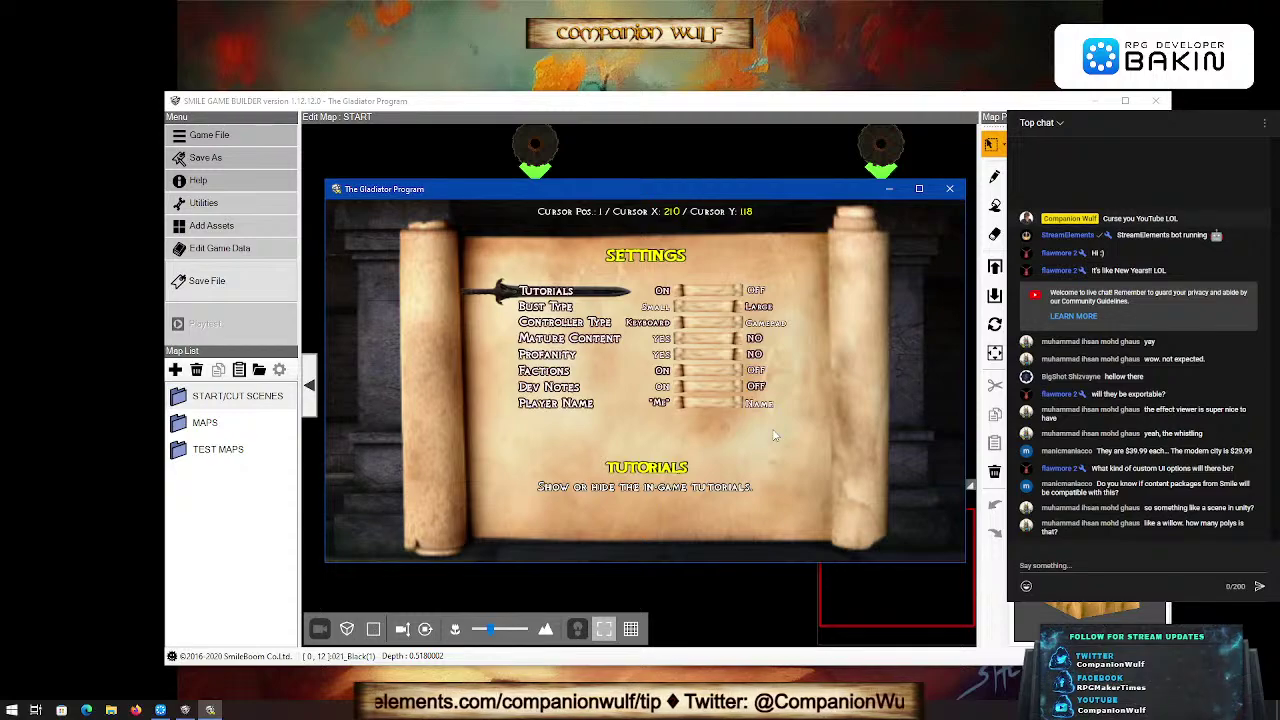
Step: Try Gamepad as the Controller Type in Settings and restore Keyboard
{"action": "key", "text": "Right"}
{"action": "key", "text": "Down"}
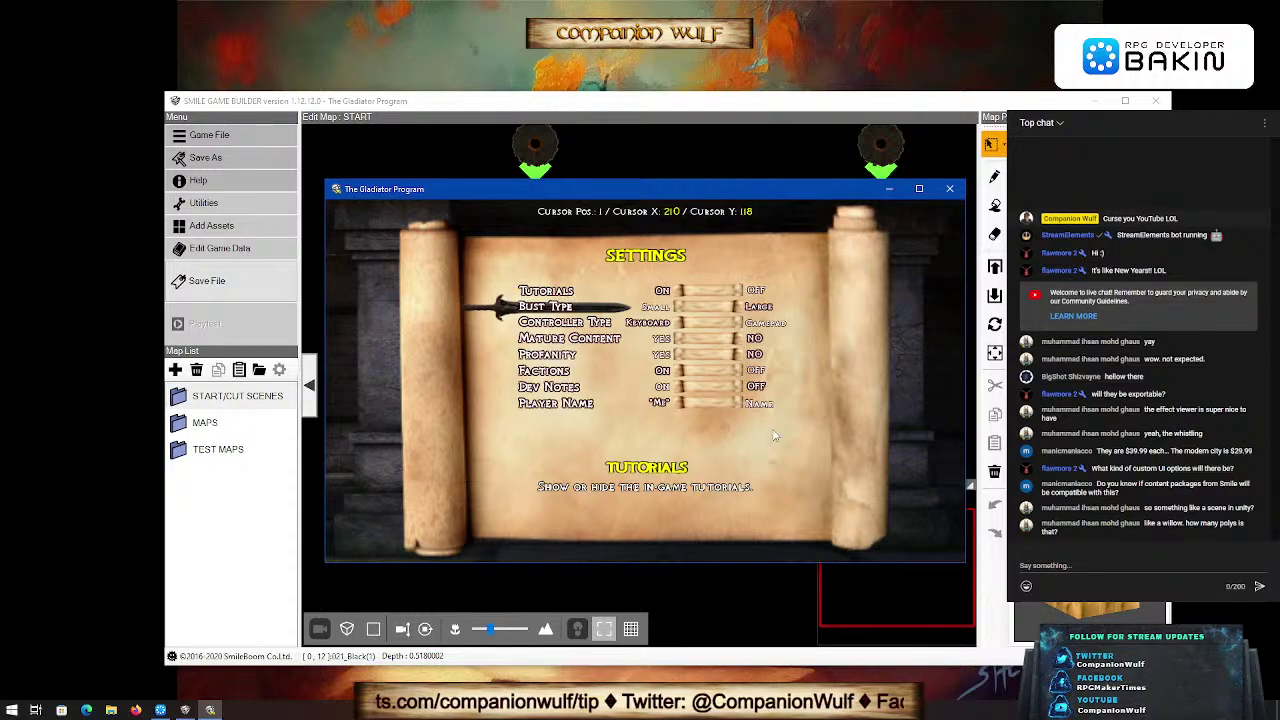
{"action": "key", "text": "Down"}
{"action": "key", "text": "Right"}
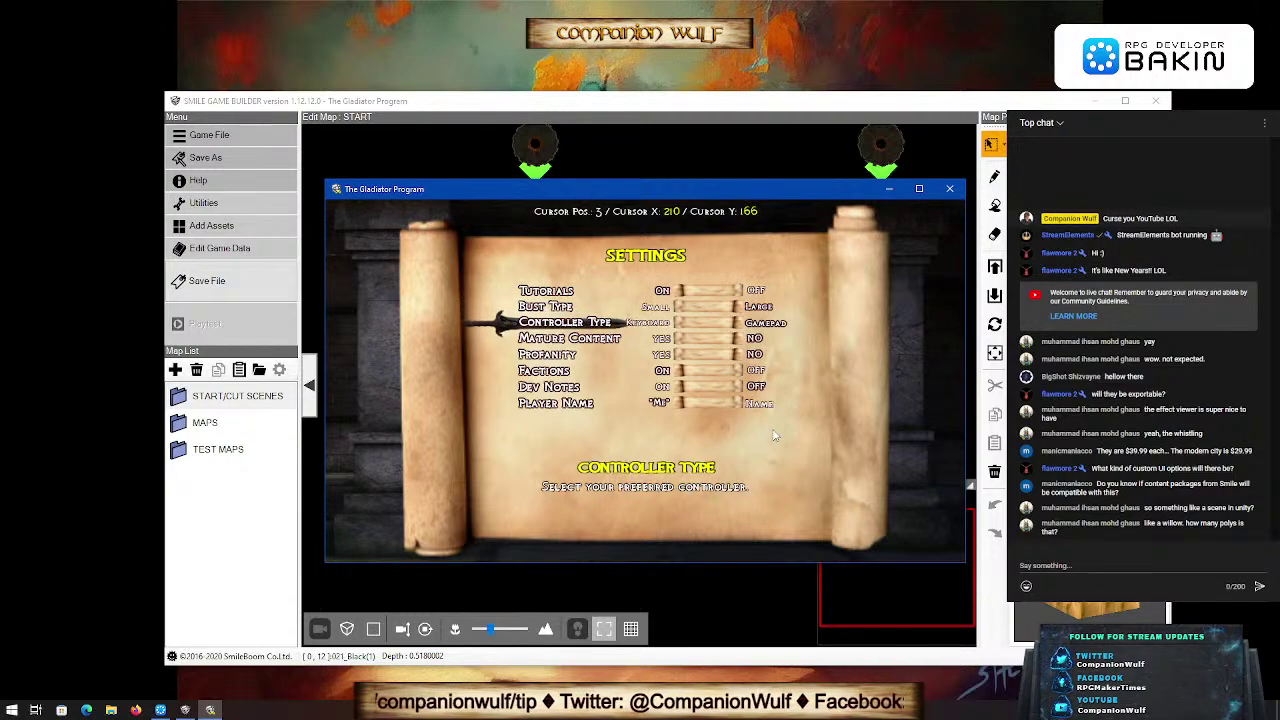
{"action": "key", "text": "Left"}
Step: Go through the Mature Content, Profanity and Factions settings, and switch Dev Notes on and back off
{"action": "key", "text": "Down"}
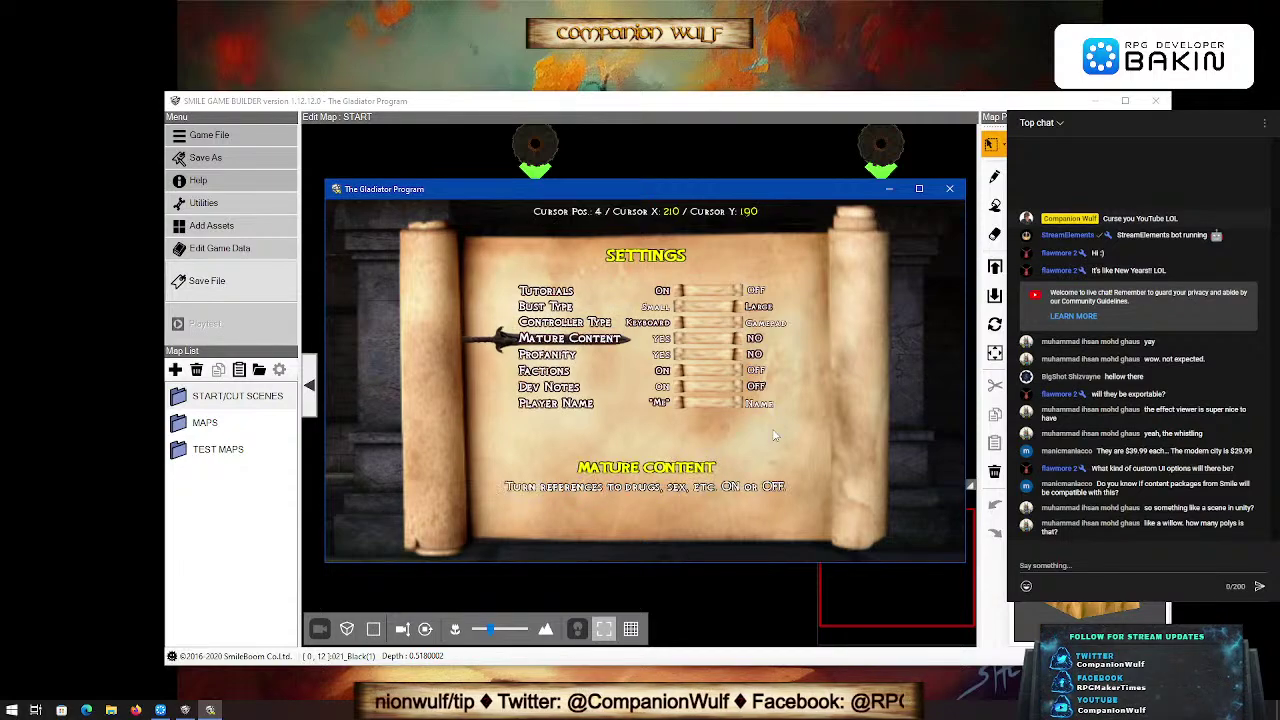
{"action": "key", "text": "Down"}
{"action": "key", "text": "Down"}
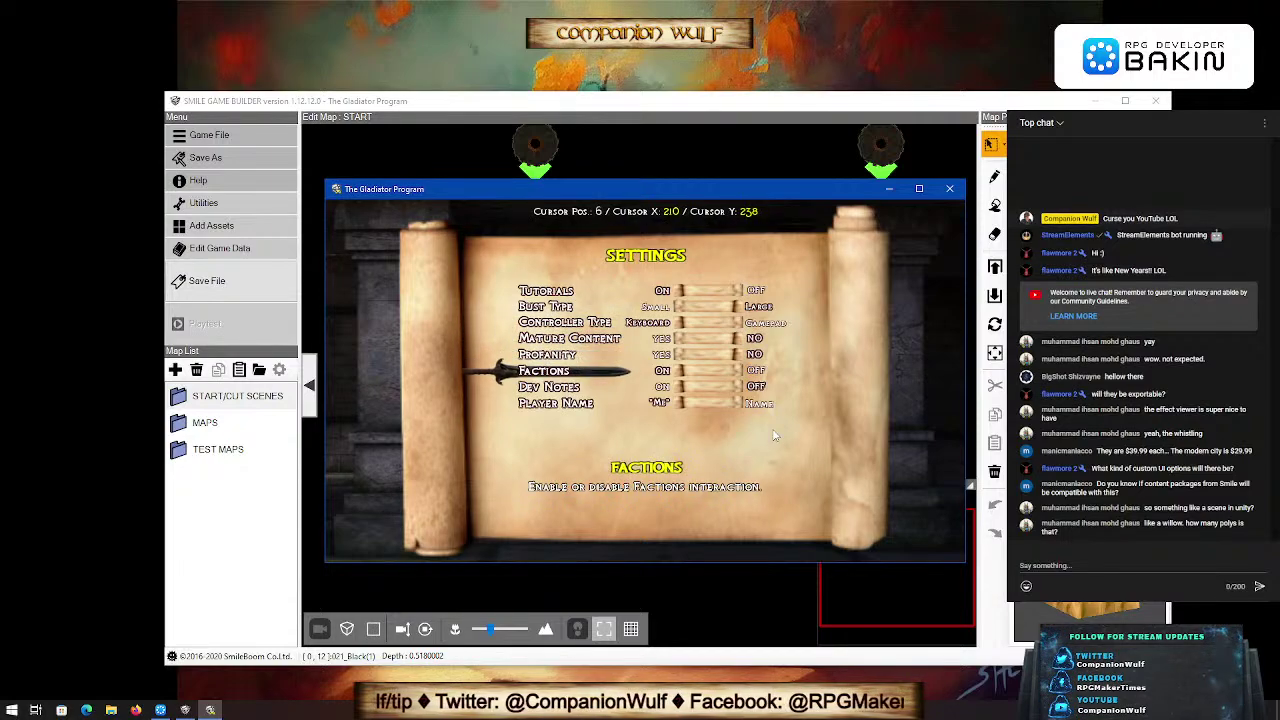
{"action": "key", "text": "Down"}
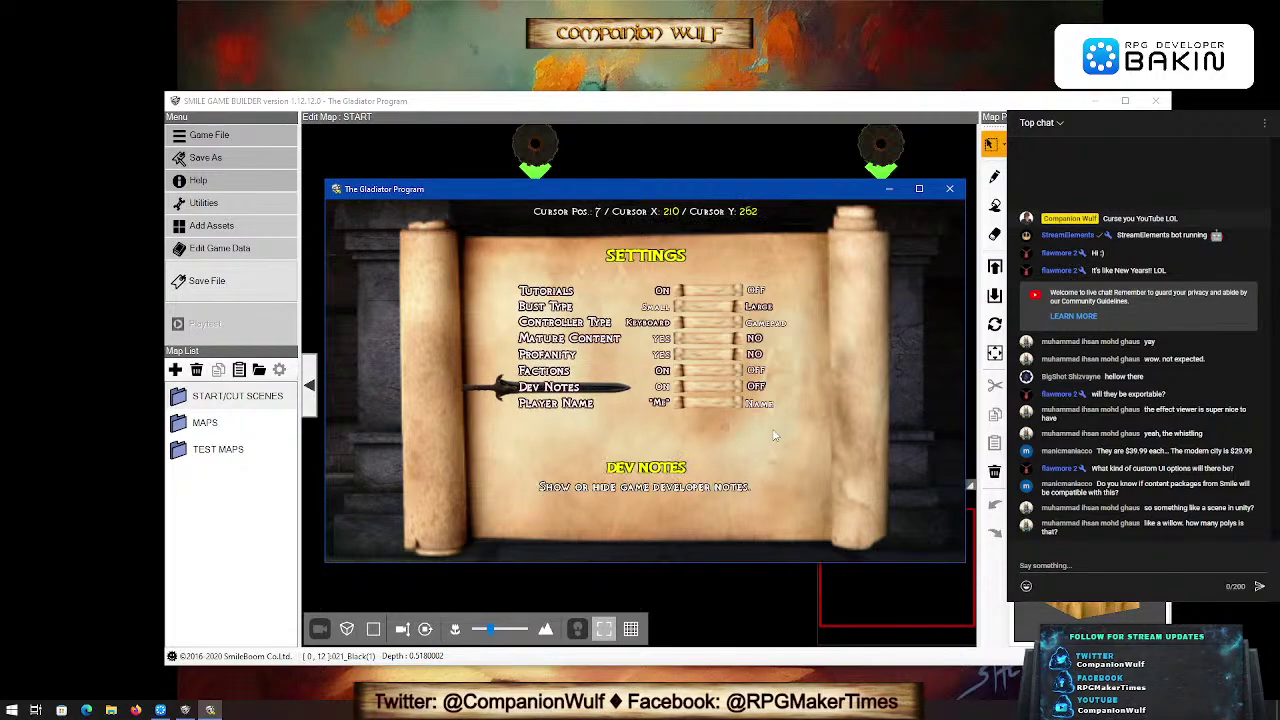
{"action": "key", "text": "Right"}
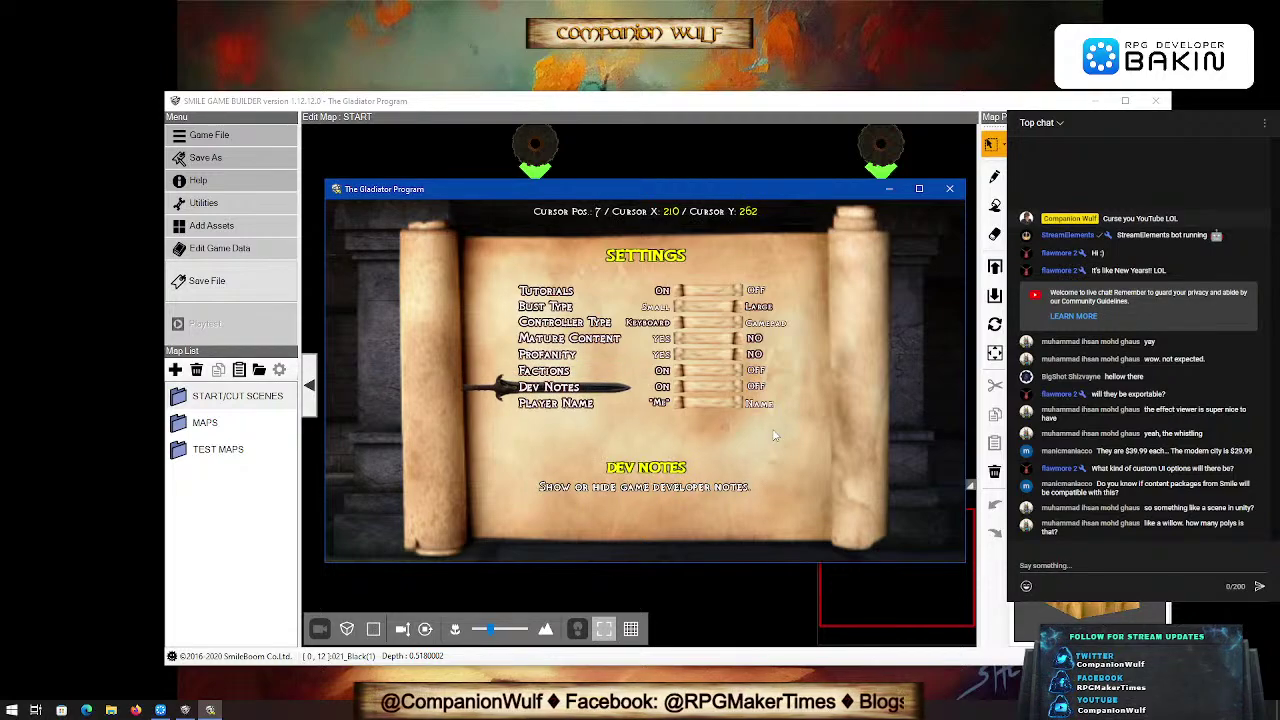
{"action": "key", "text": "Right"}
Step: Try the Name option for Player Name, restore "Me", and leave Settings for the main menu
{"action": "key", "text": "Down"}
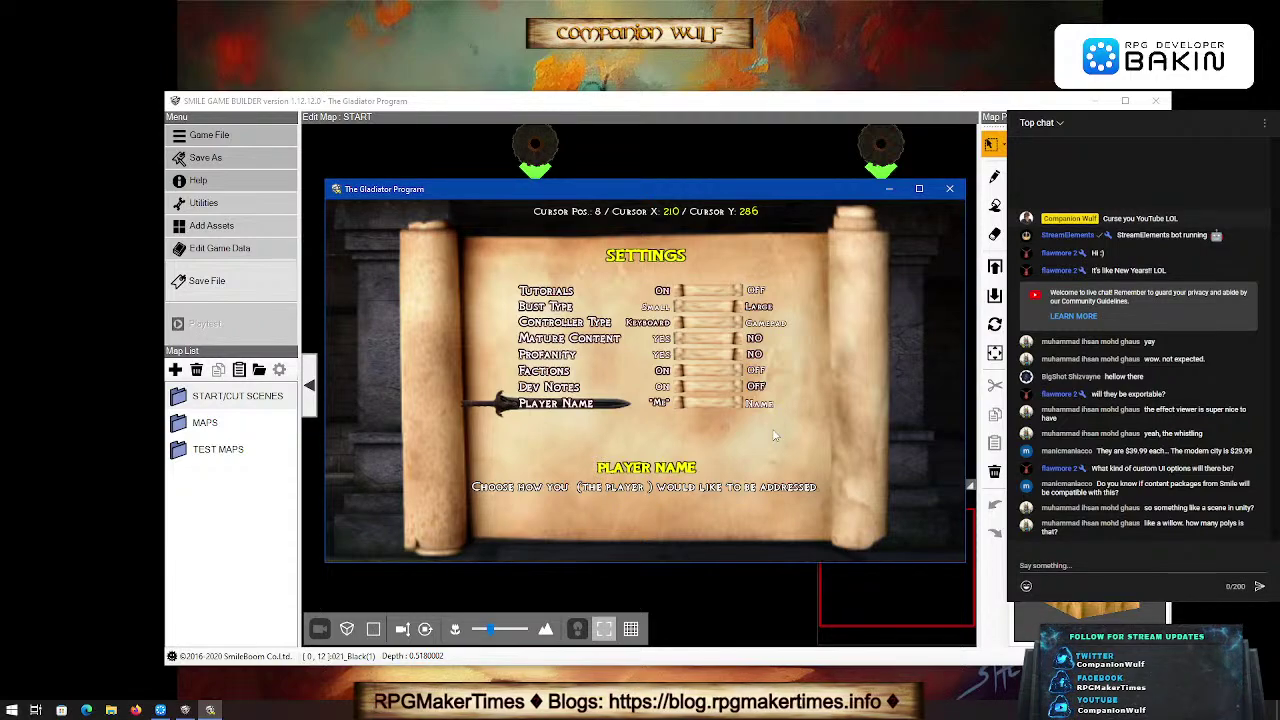
{"action": "key", "text": "Right"}
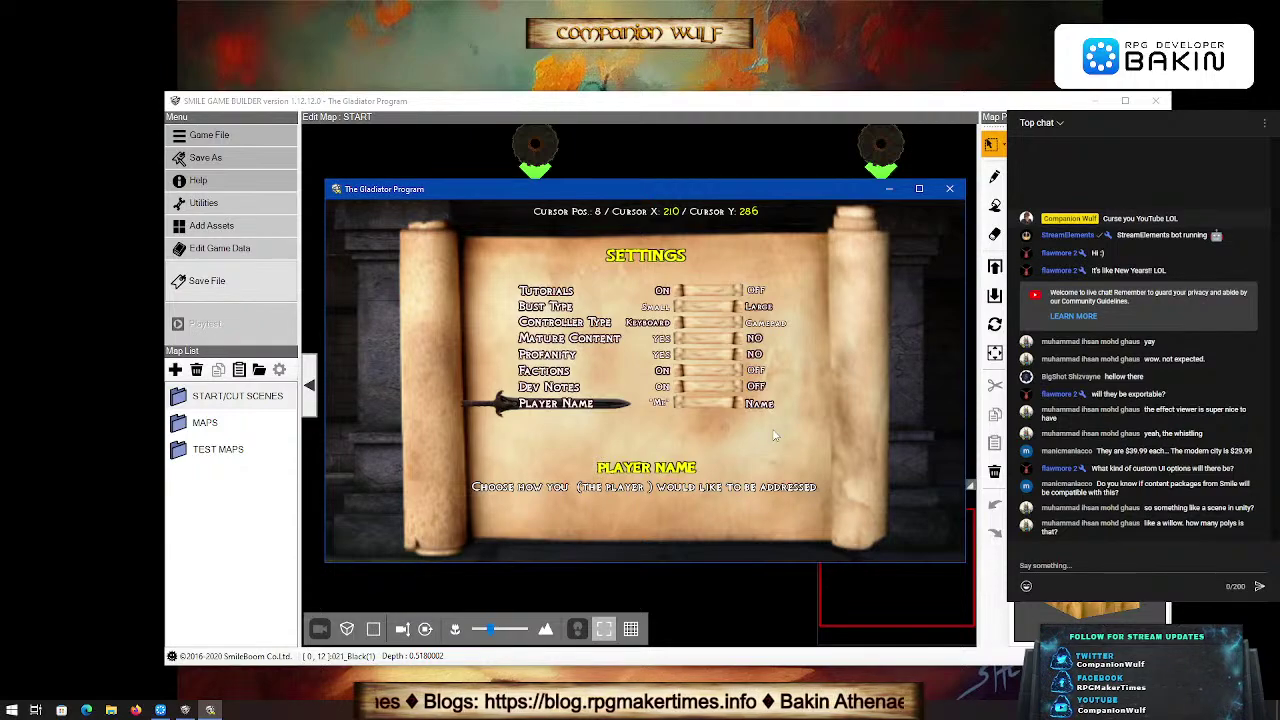
{"action": "key", "text": "Left"}
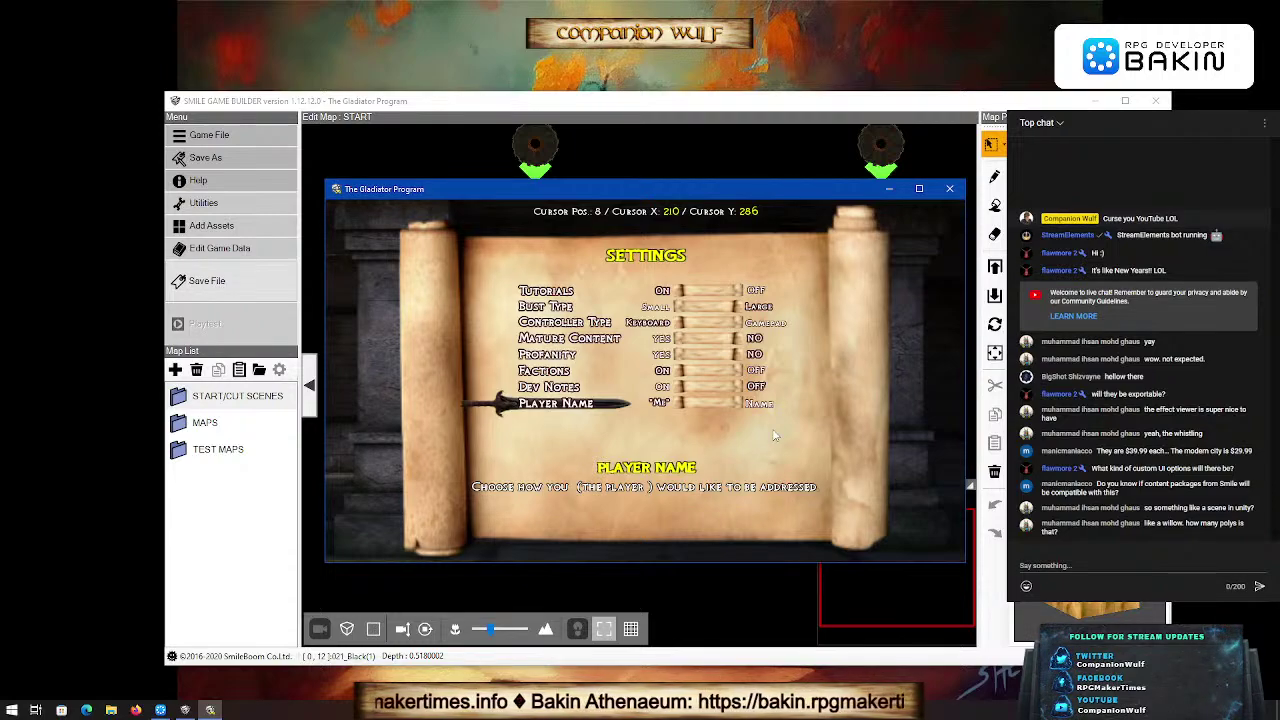
{"action": "key", "text": "Escape"}
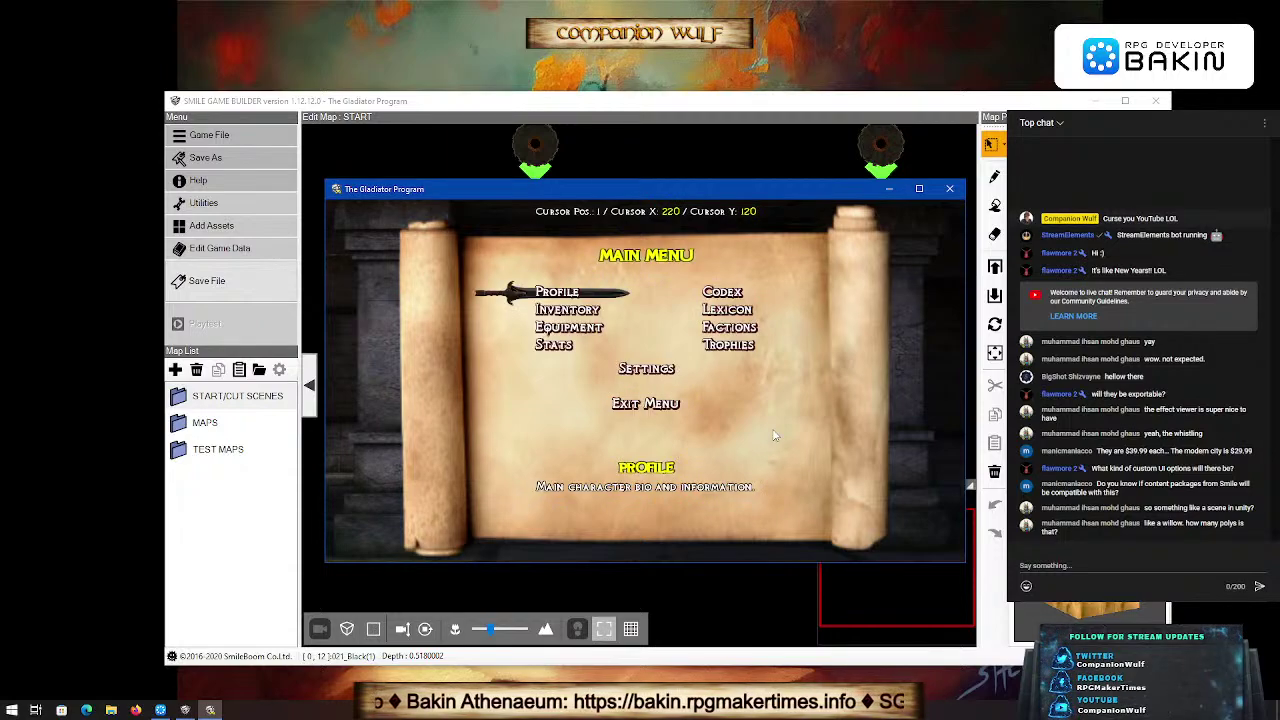
Step: Exit the custom main menu and return to the character in the room with the beds
{"action": "key", "text": "Down"}
{"action": "key", "text": "Down"}
{"action": "key", "text": "Down"}
{"action": "key", "text": "Down"}
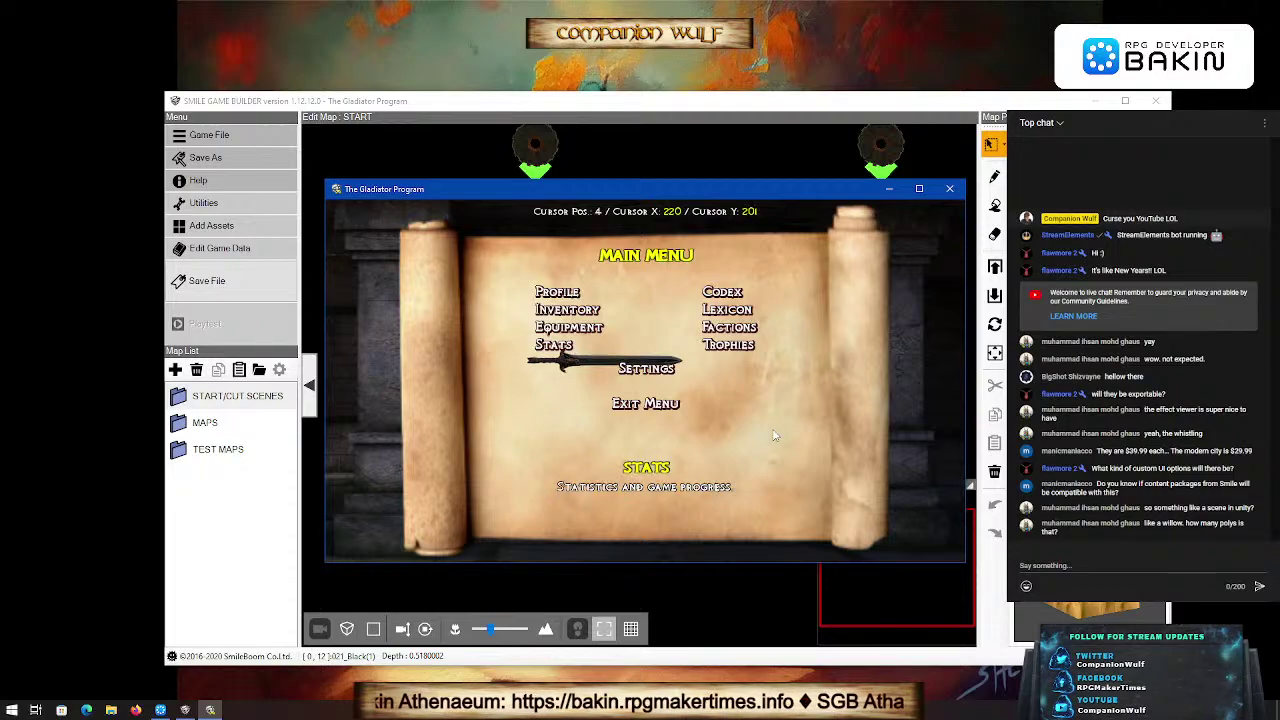
{"action": "key", "text": "Down"}
{"action": "key", "text": "Return"}
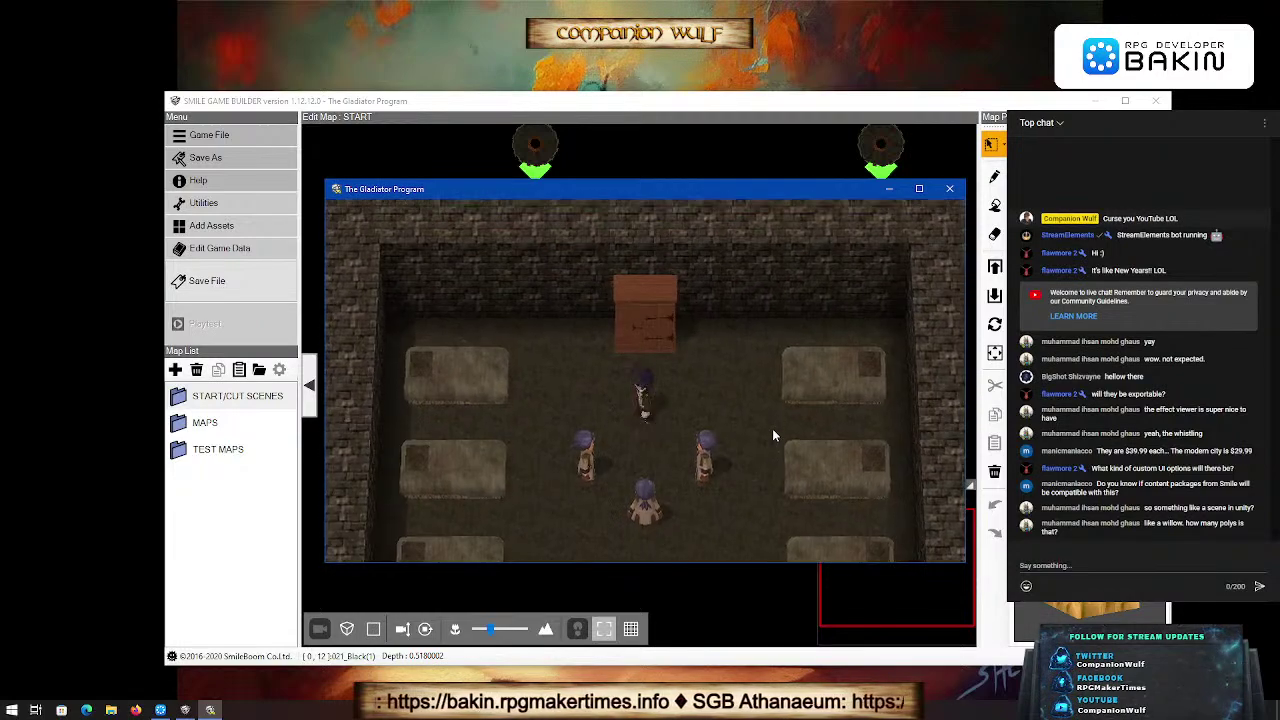
Step: Walk the character up to the dresser, search it and dismiss the message, and reopen the main menu
{"action": "key", "text": "Up"}
{"action": "key", "text": "Up"}
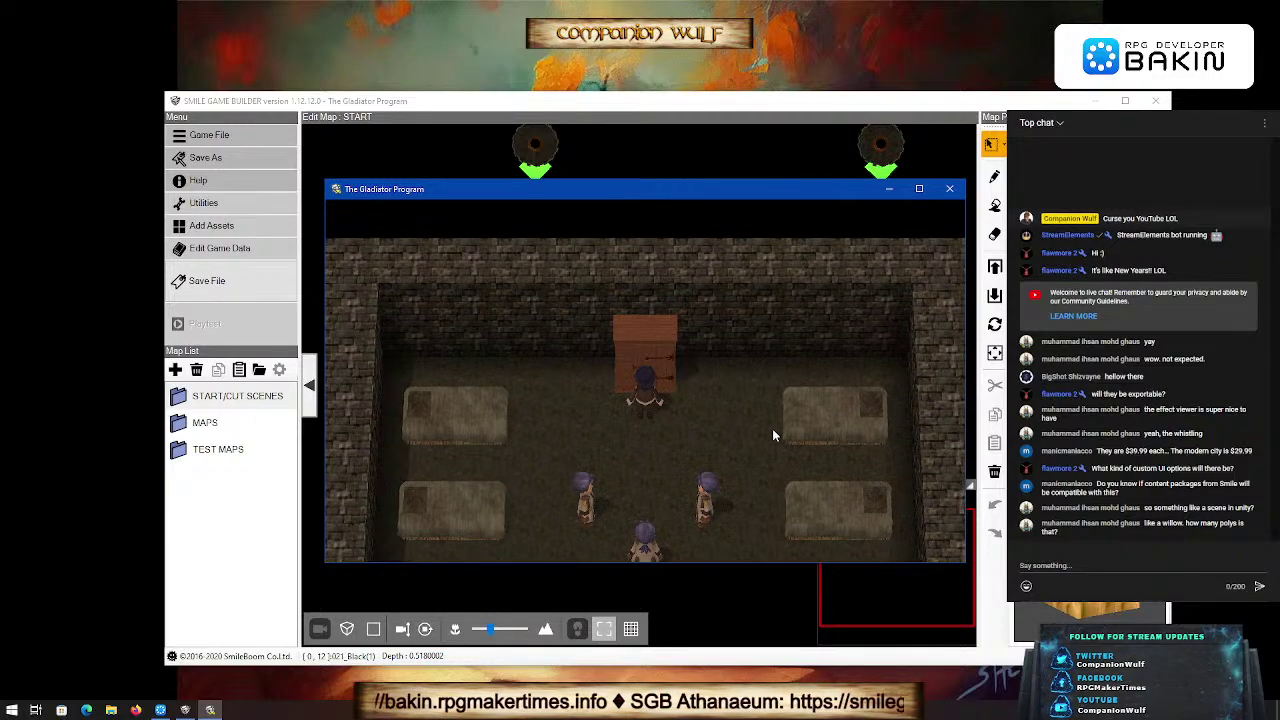
{"action": "key", "text": "Right"}
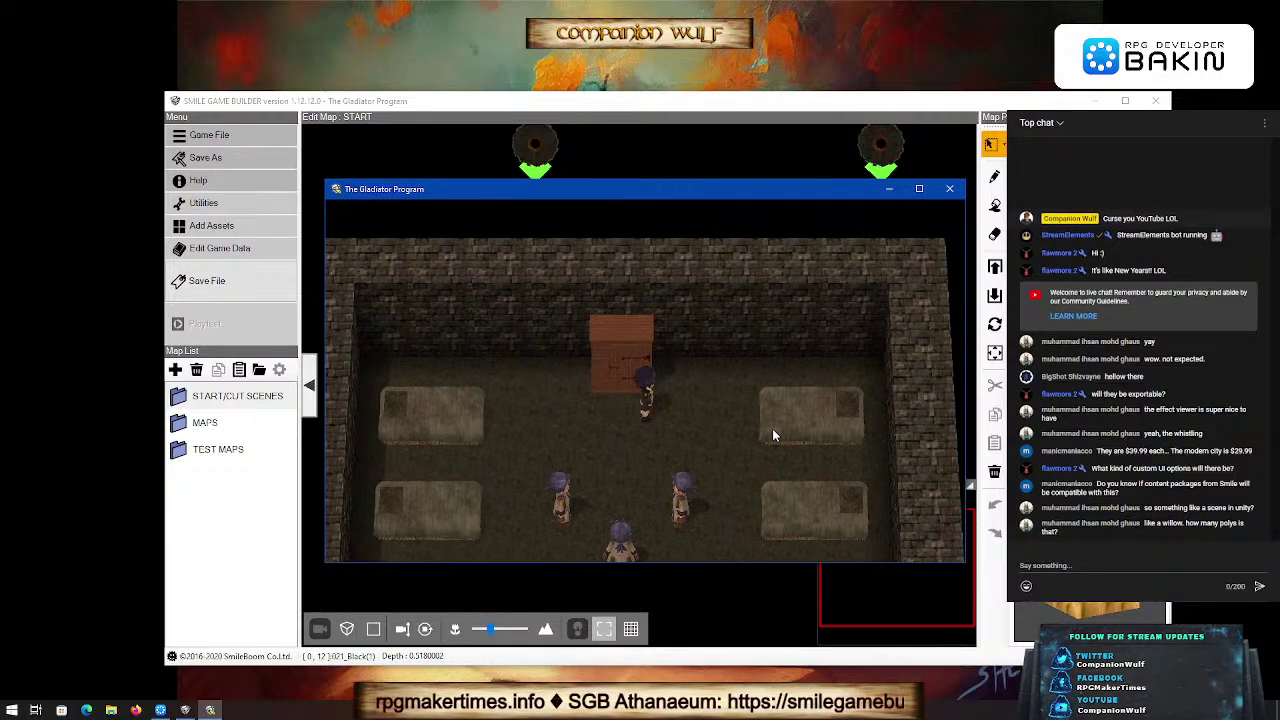
{"action": "key", "text": "Left"}
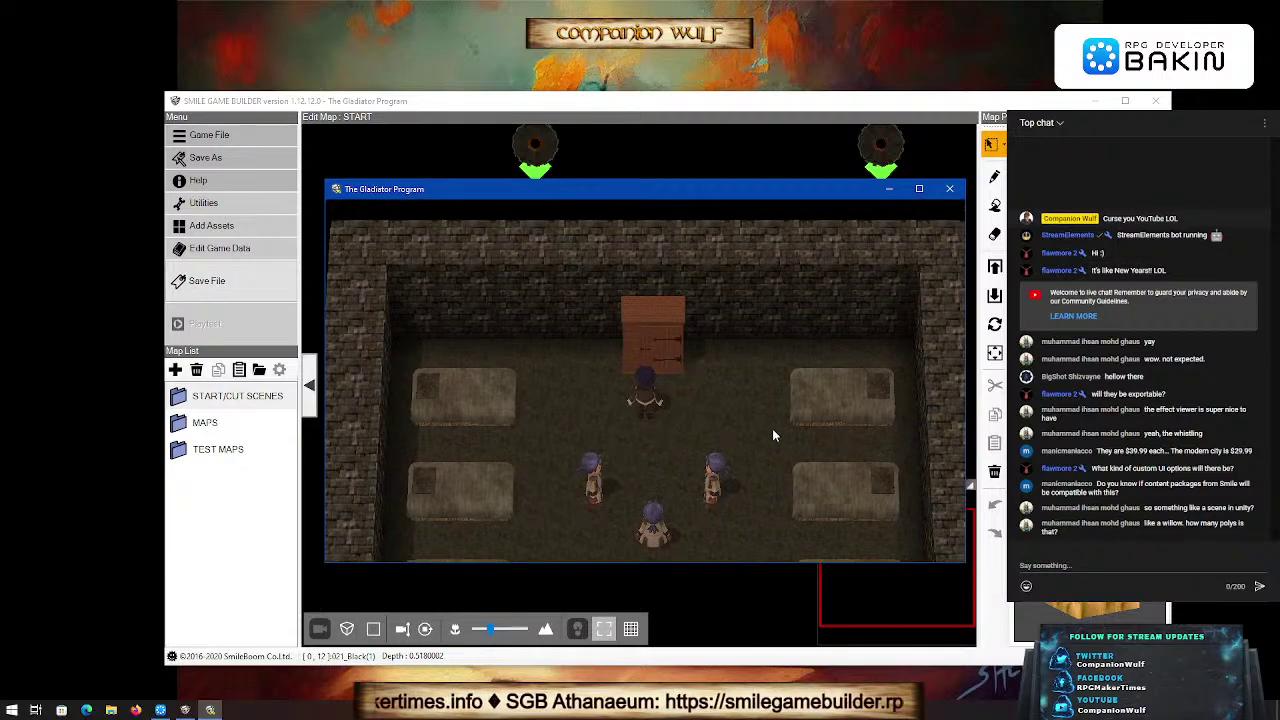
{"action": "key", "text": "Return"}
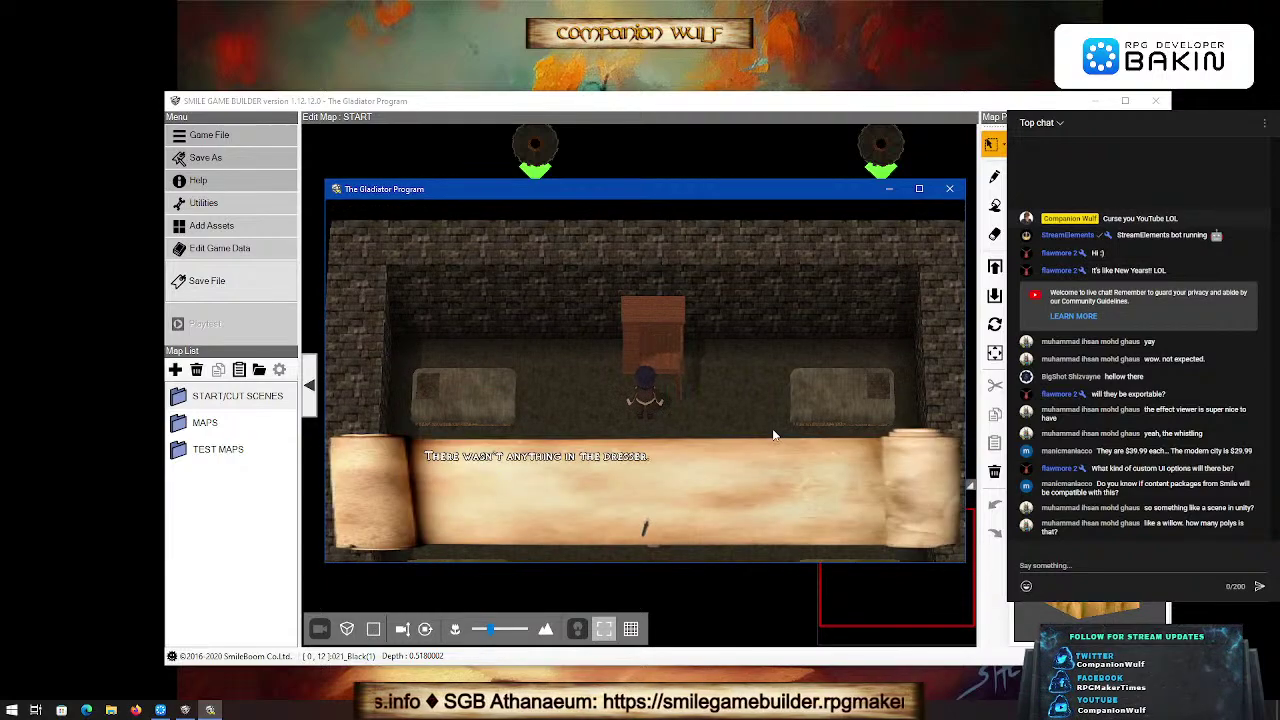
{"action": "key", "text": "Return"}
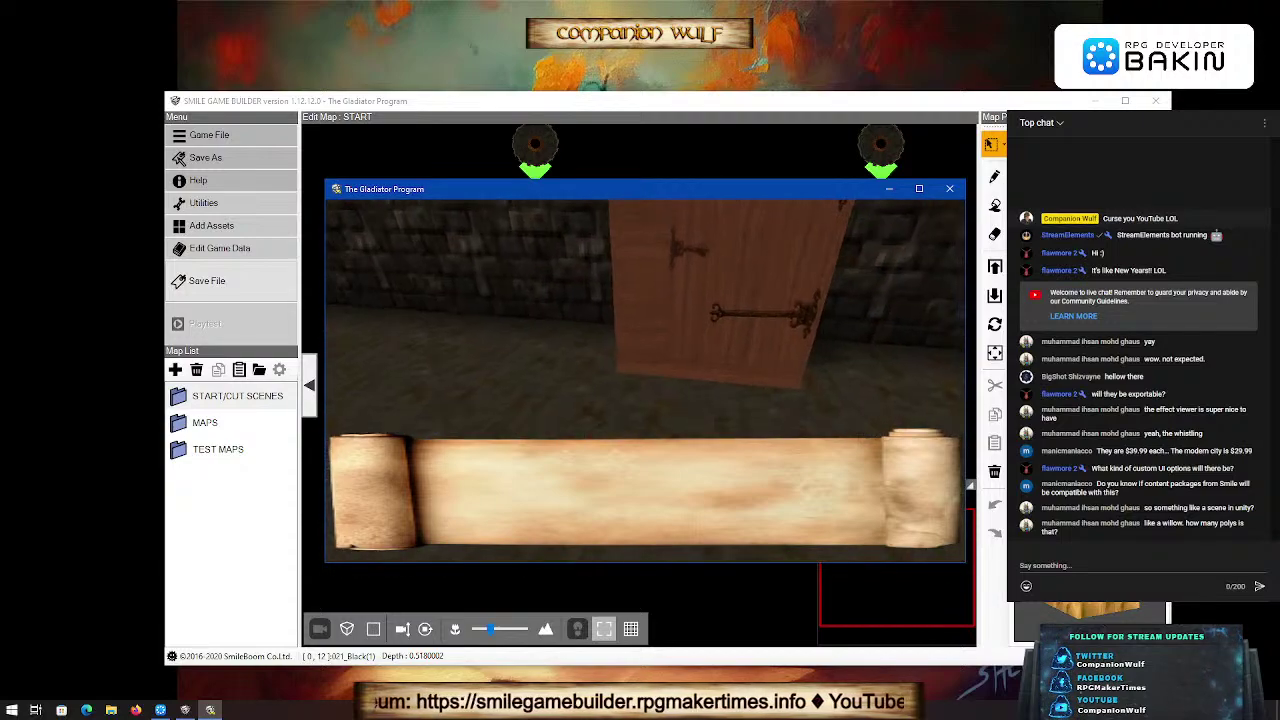
{"action": "key", "text": "Escape"}
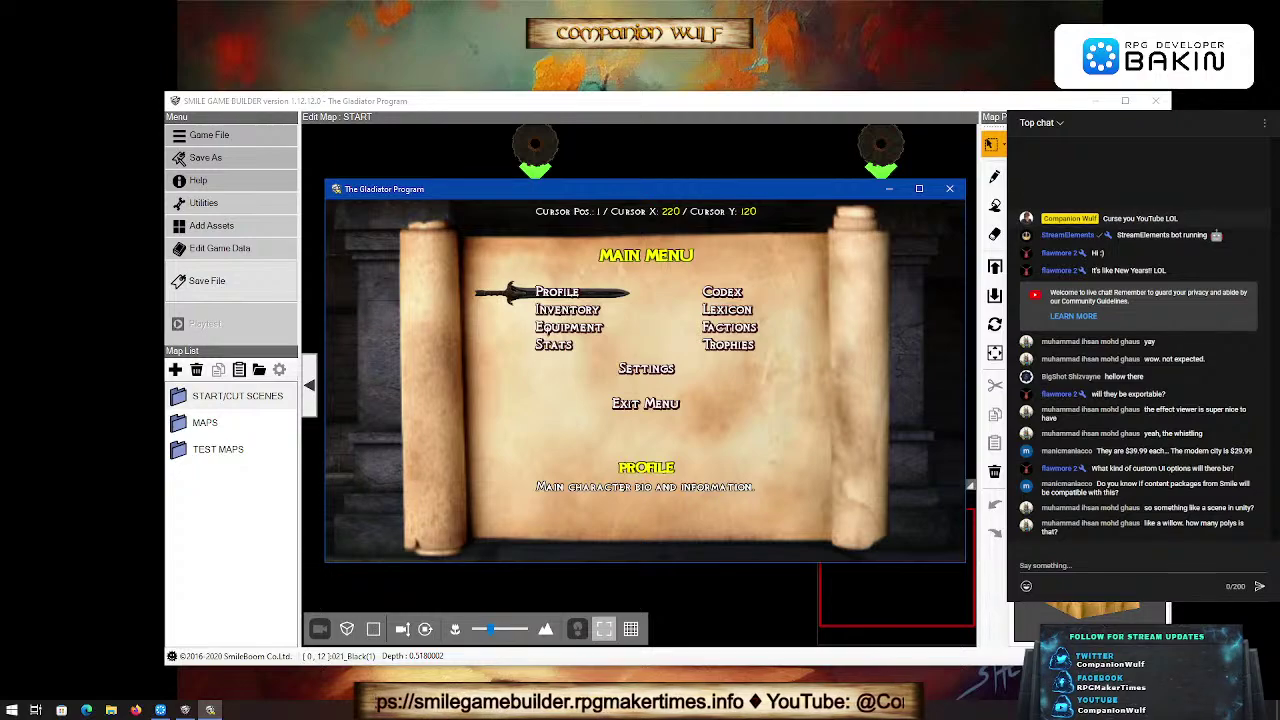
Step: Exit the custom main menu through its Exit Menu option and return to the room with the dresser
{"action": "key", "text": "Down"}
{"action": "key", "text": "Down"}
{"action": "key", "text": "Down"}
{"action": "key", "text": "Down"}
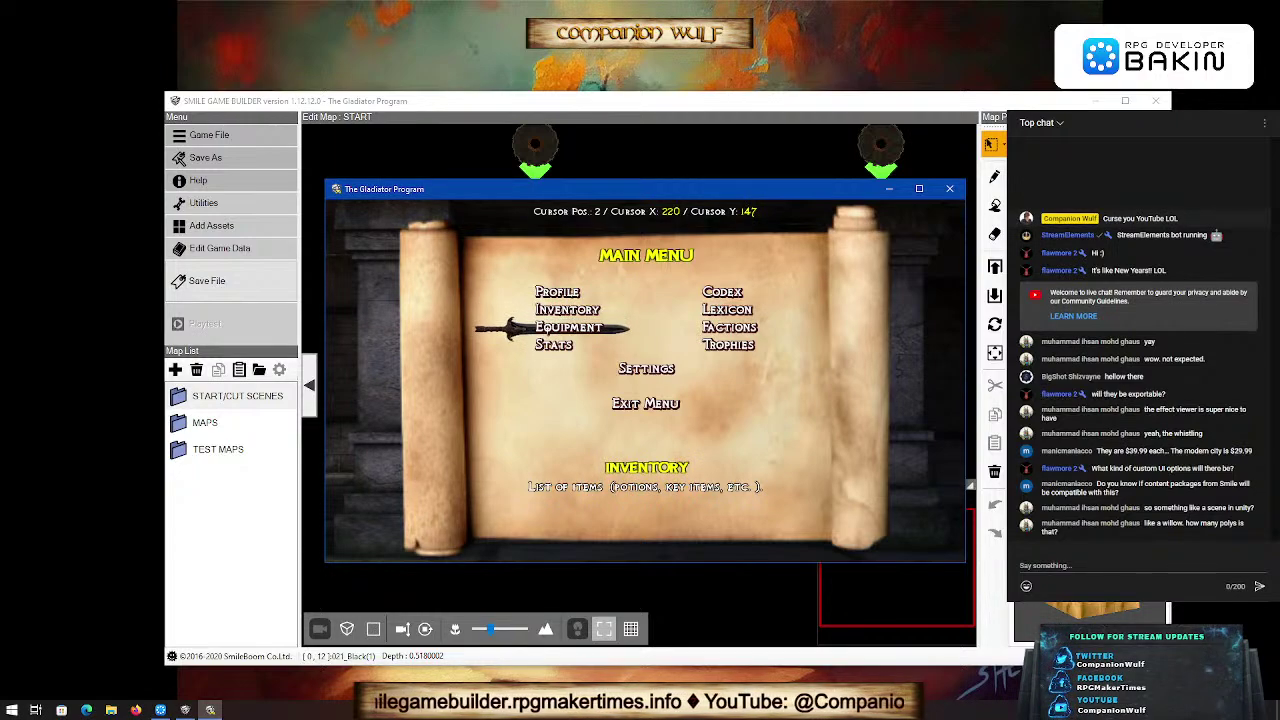
{"action": "key", "text": "Down"}
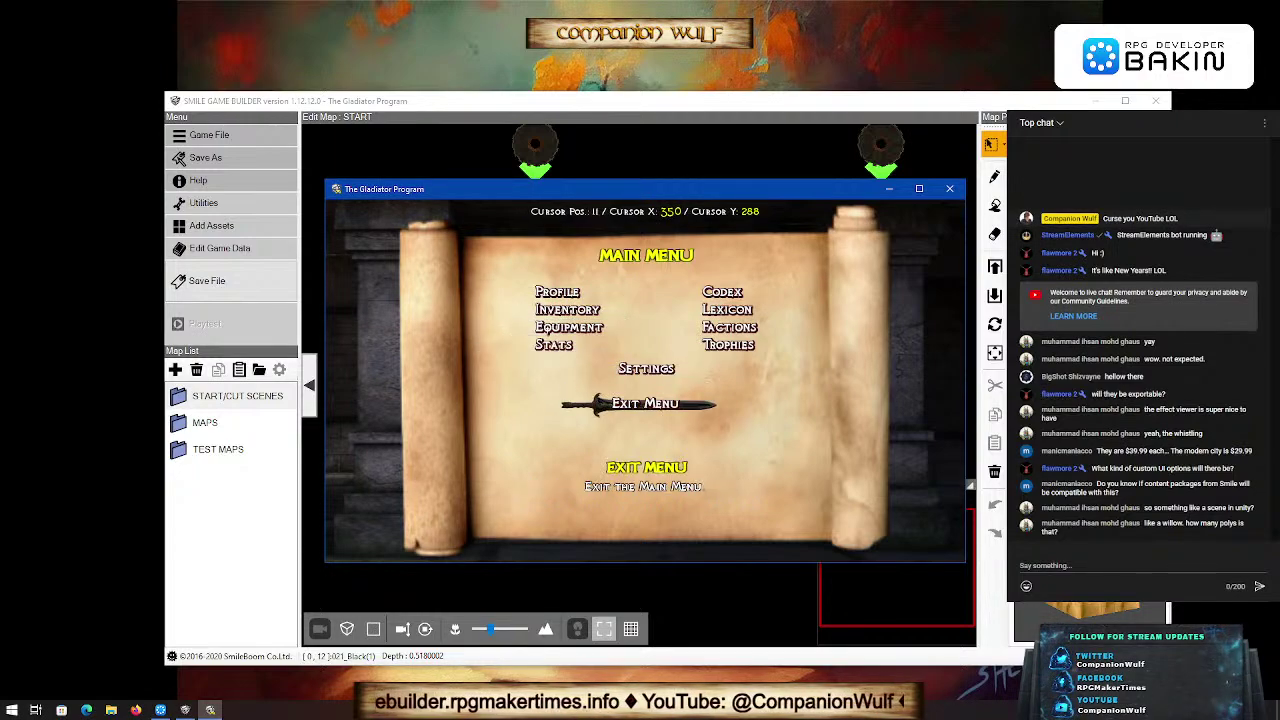
{"action": "key", "text": "Return"}
Step: Walk the character up to the dresser in first-person view, look at its side and front, and search it
{"action": "key", "text": "Up"}
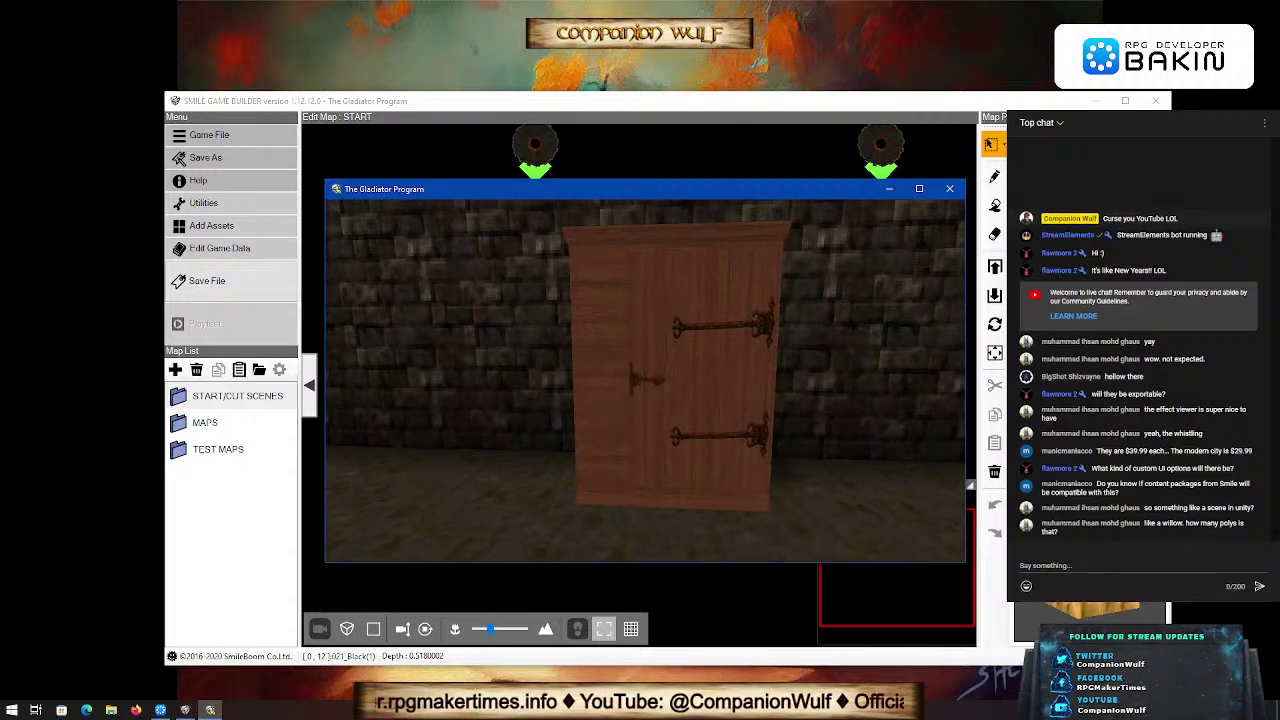
{"action": "key", "text": "Left"}
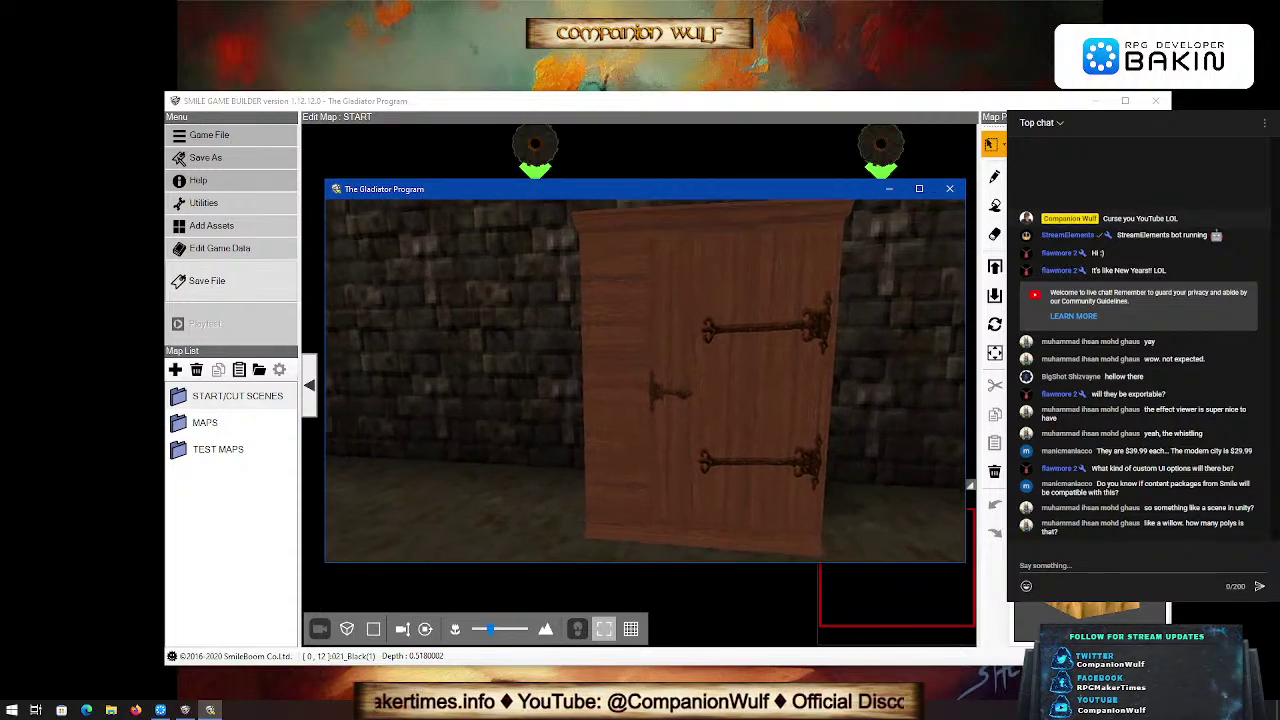
{"action": "key", "text": "Right"}
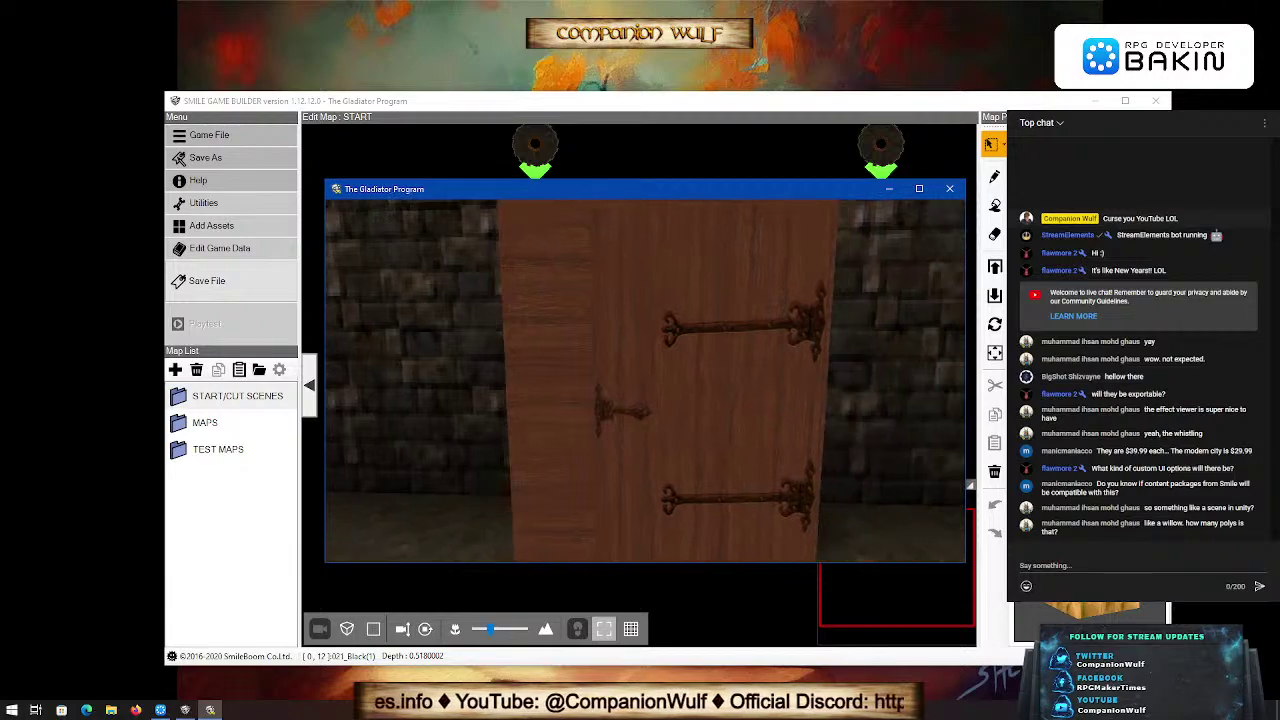
{"action": "key", "text": "Up"}
{"action": "key", "text": "Up"}
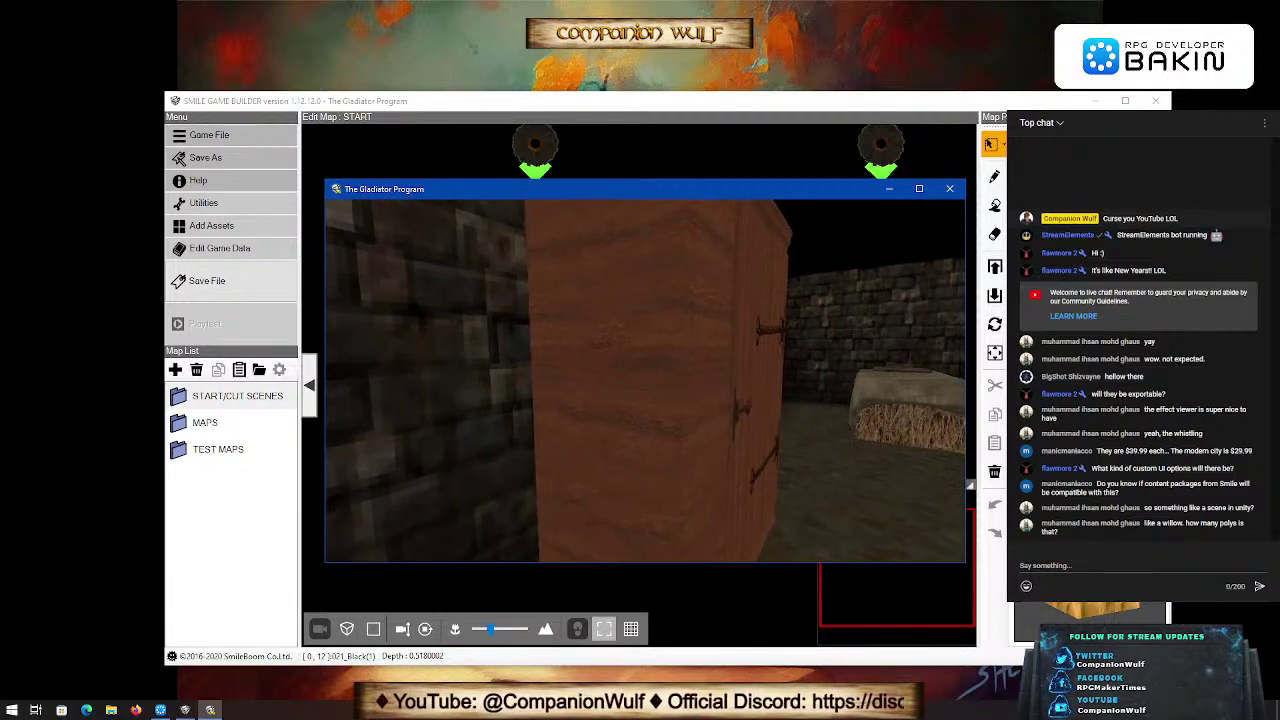
{"action": "key", "text": "Left"}
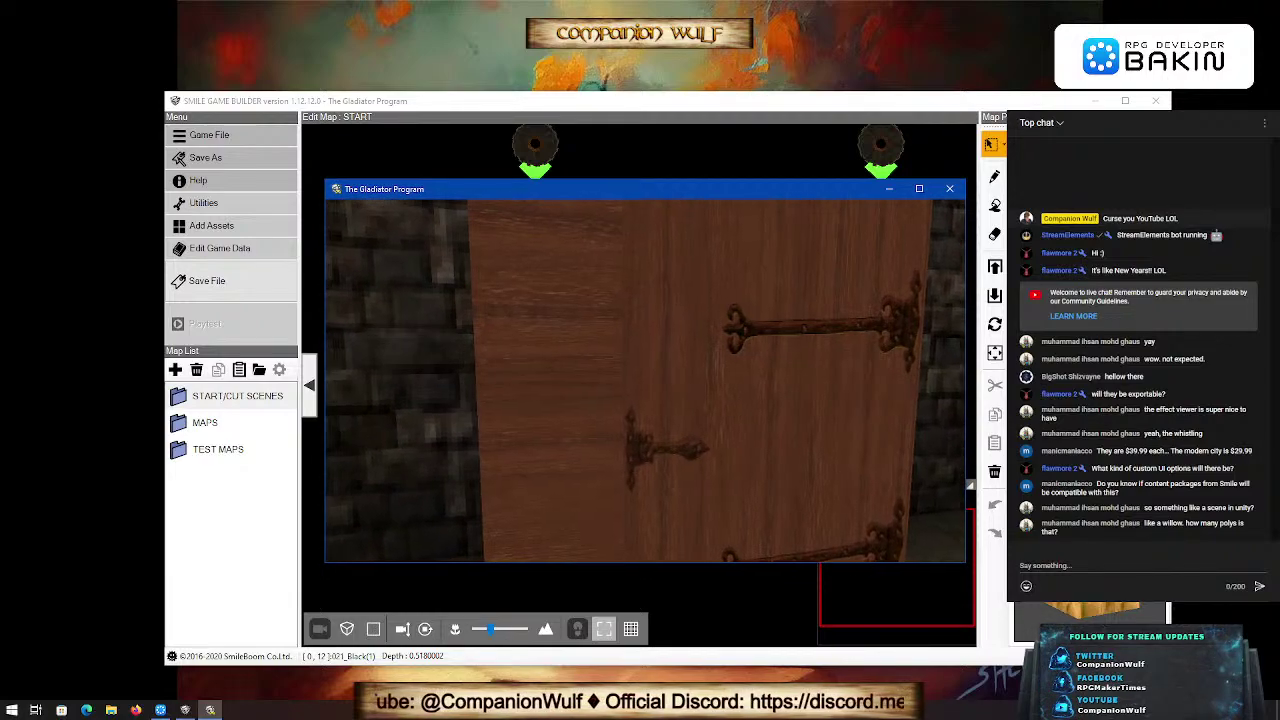
{"action": "key", "text": "Return"}
Step: Look around the opened dresser, pull the camera back to show the room, and end the playtest
{"action": "key", "text": "Right"}
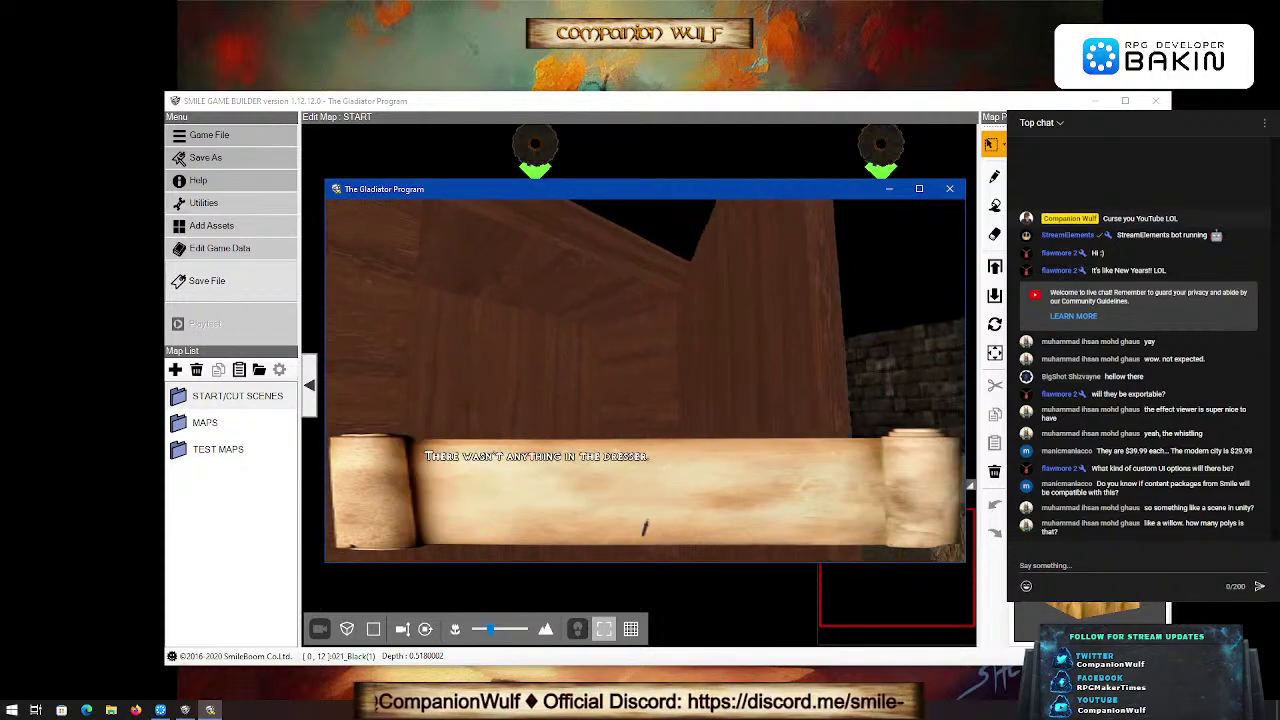
{"action": "key", "text": "Left"}
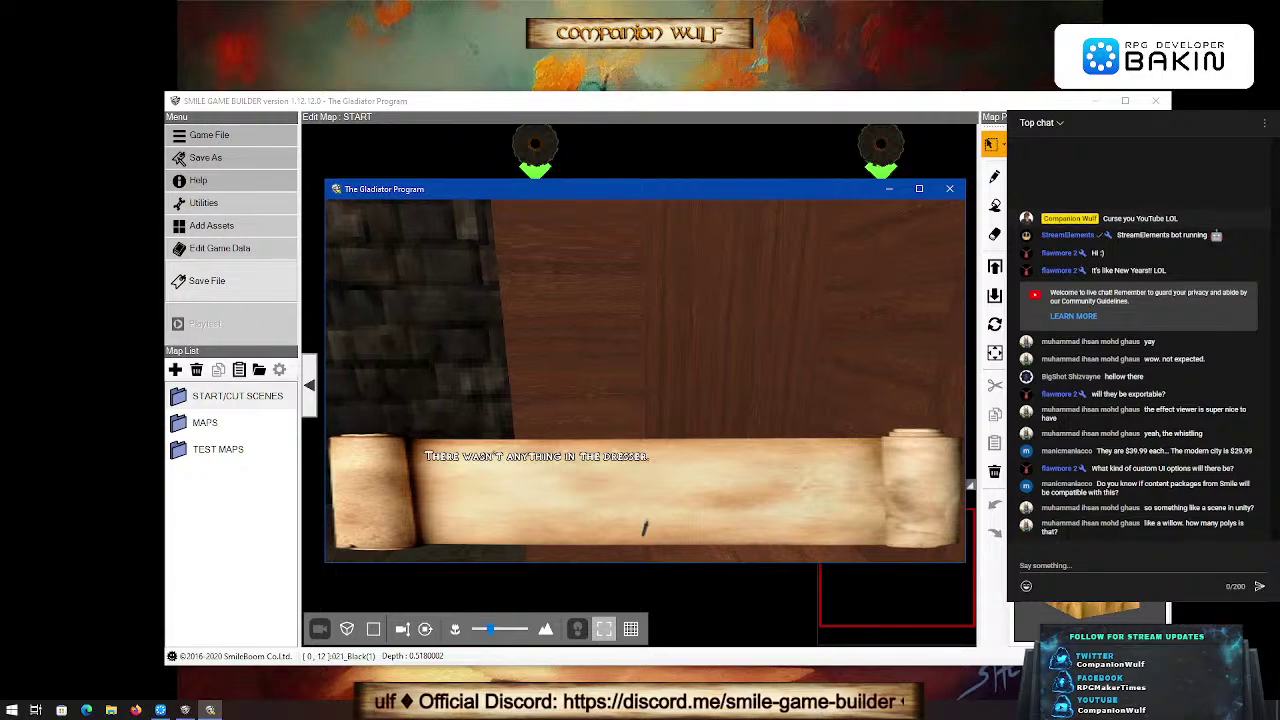
{"action": "scroll", "coordinate": [680, 328], "scroll_direction": "down", "scroll_amount": 3}
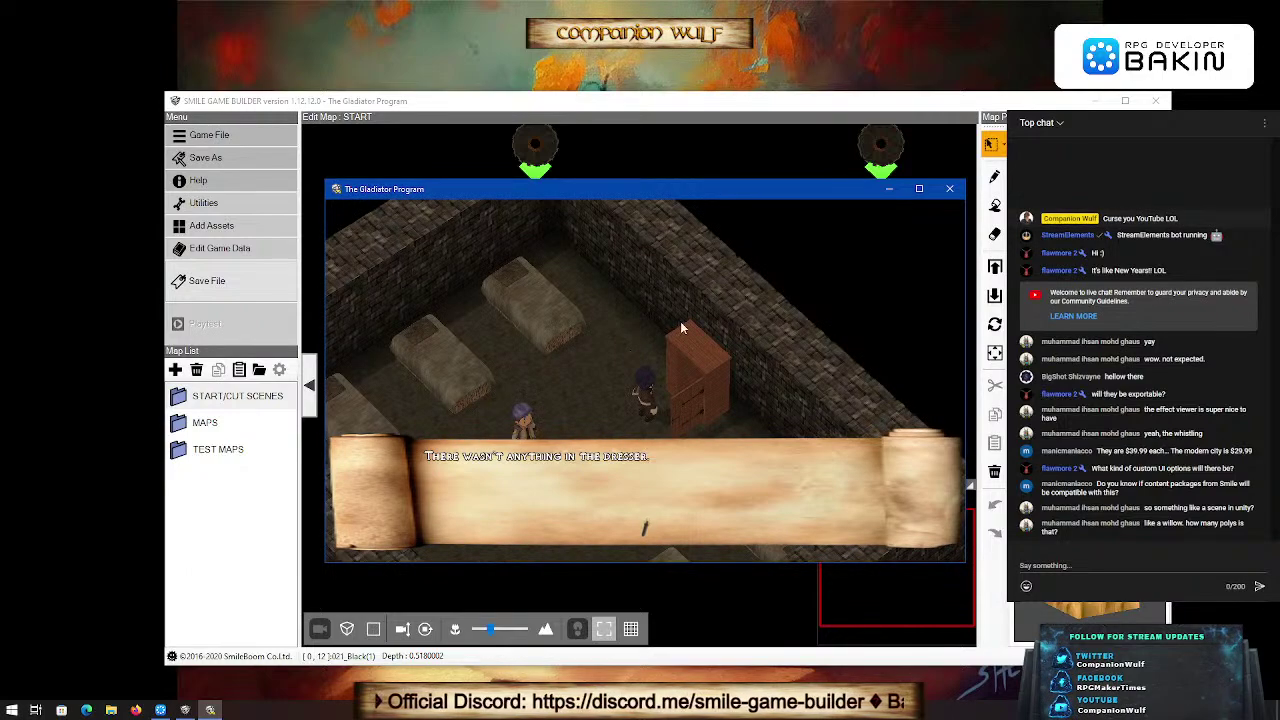
{"action": "left_click", "coordinate": [949, 188]}
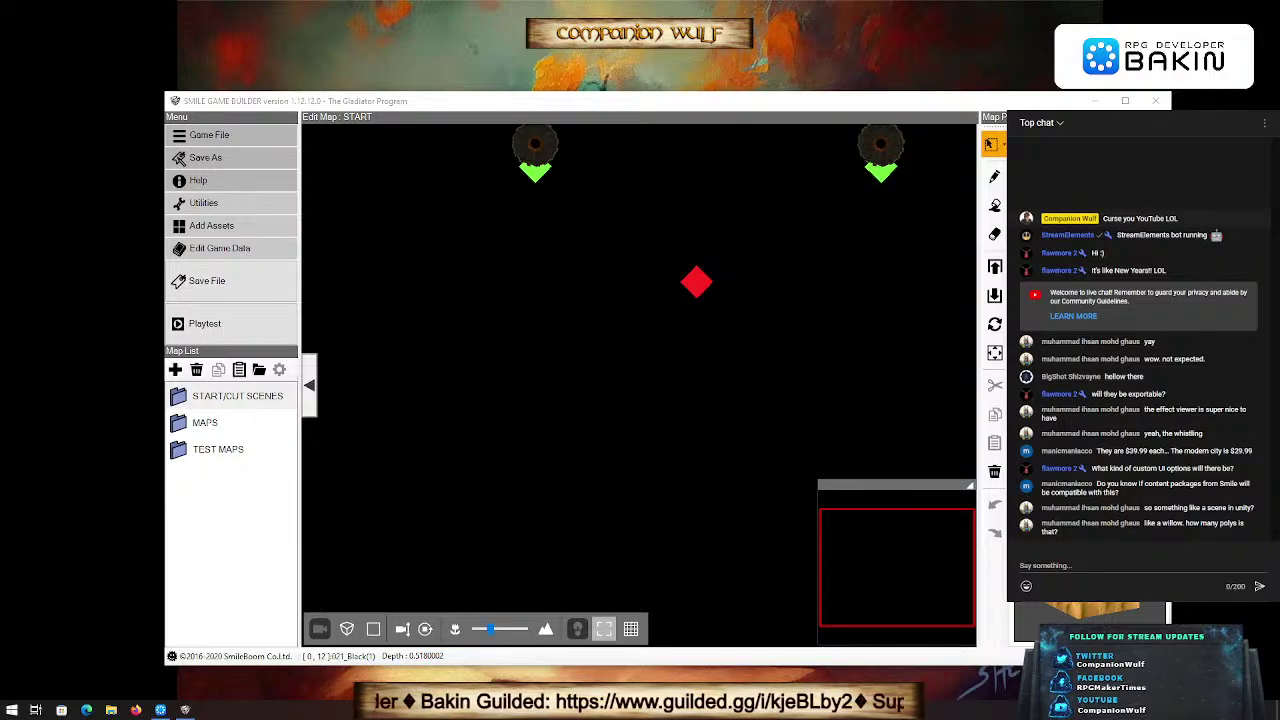
Step: Switch to the pen tool and examine the START map's torches and event cubes from different angles and distances
{"action": "left_click", "coordinate": [308, 327]}
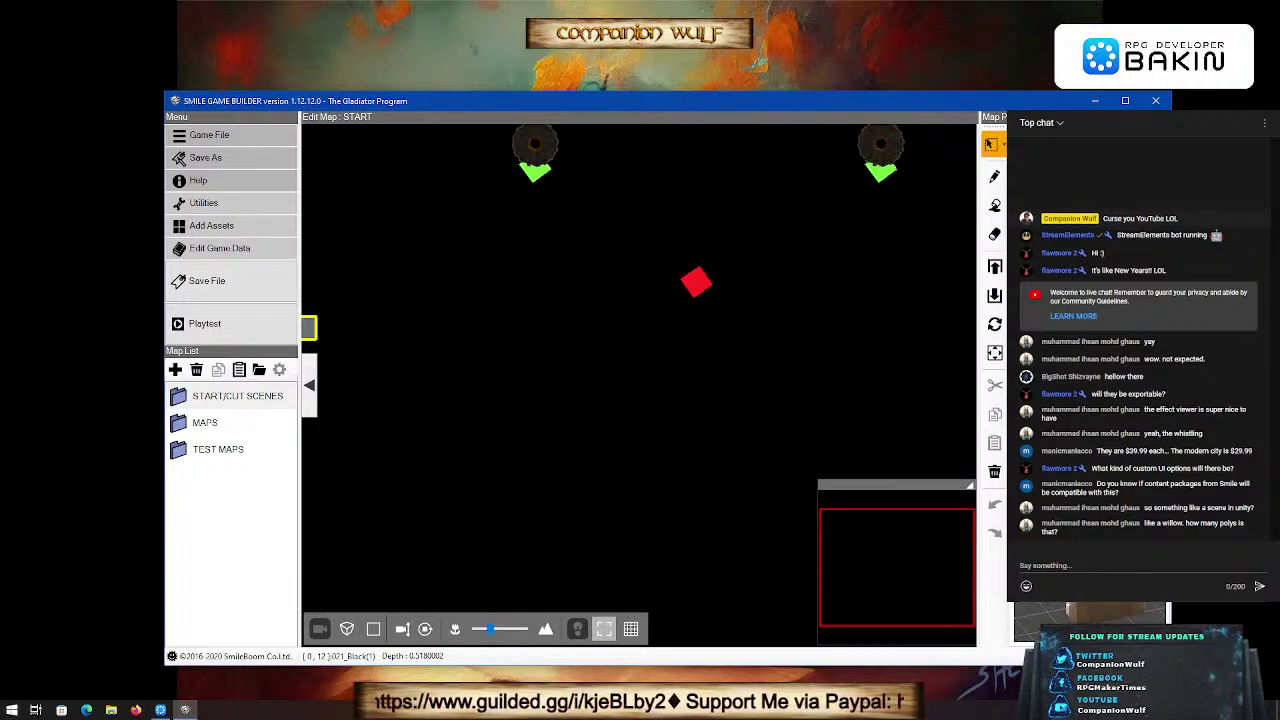
{"action": "left_click", "coordinate": [994, 176]}
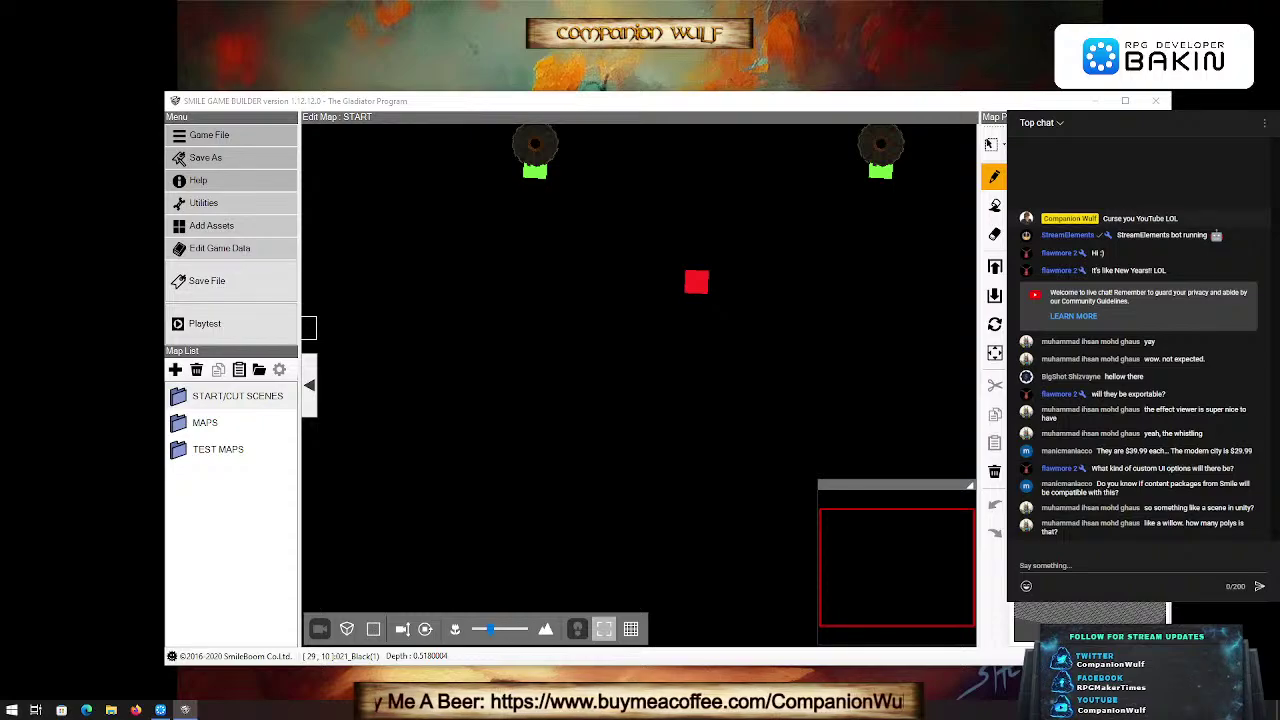
{"action": "left_click", "coordinate": [968, 282]}
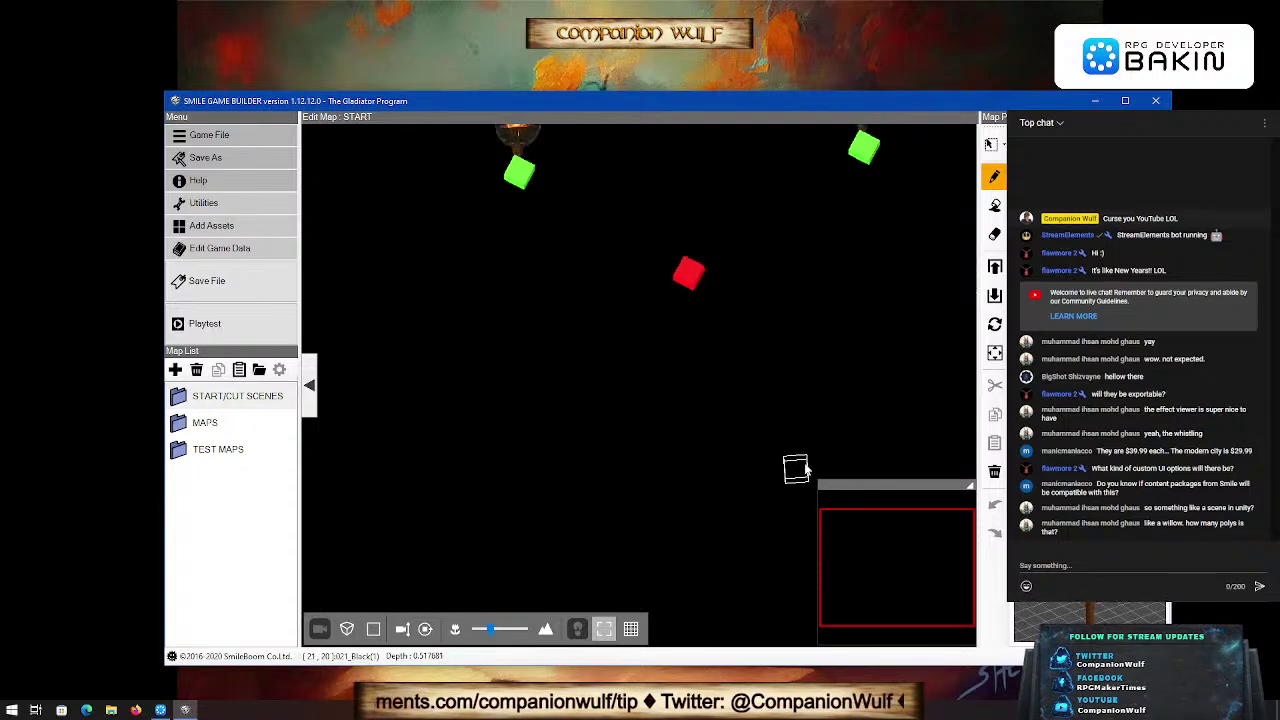
{"action": "right_click_drag", "start_coordinate": [794, 466], "coordinate": [808, 342]}
{"action": "scroll", "coordinate": [781, 329], "scroll_direction": "up", "scroll_amount": 3}
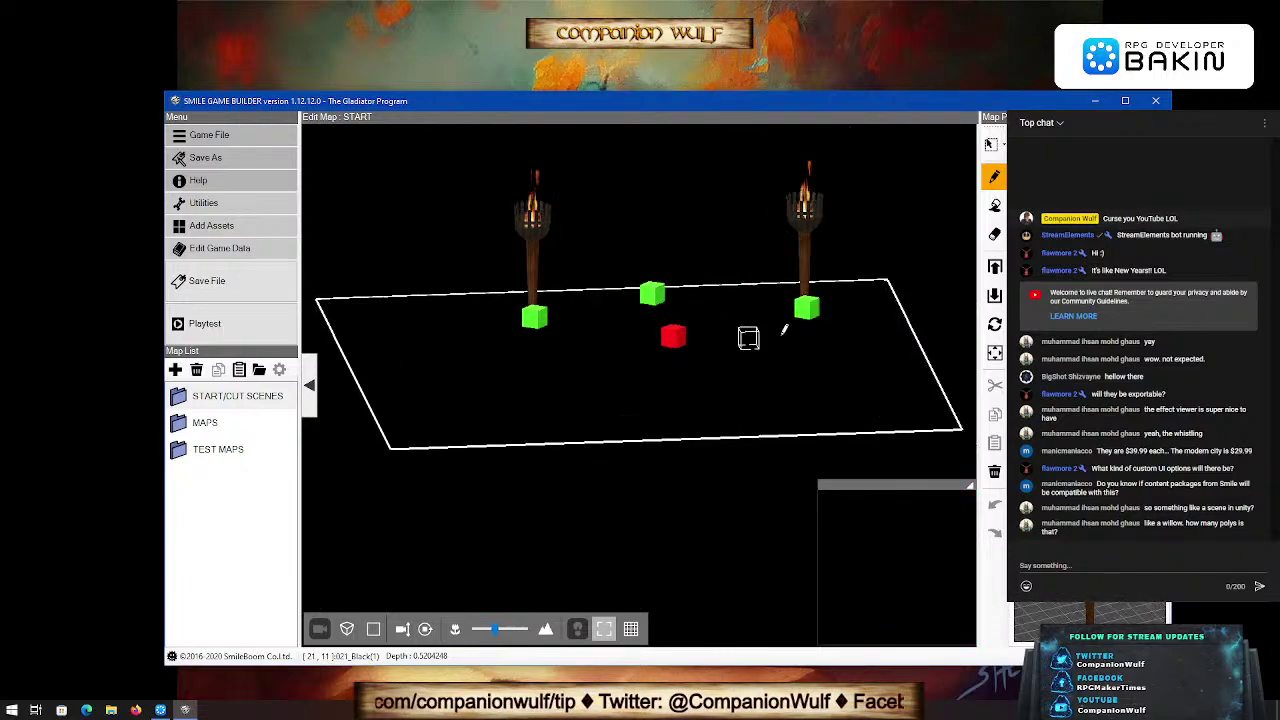
{"action": "scroll", "coordinate": [778, 350], "scroll_direction": "down", "scroll_amount": 5}
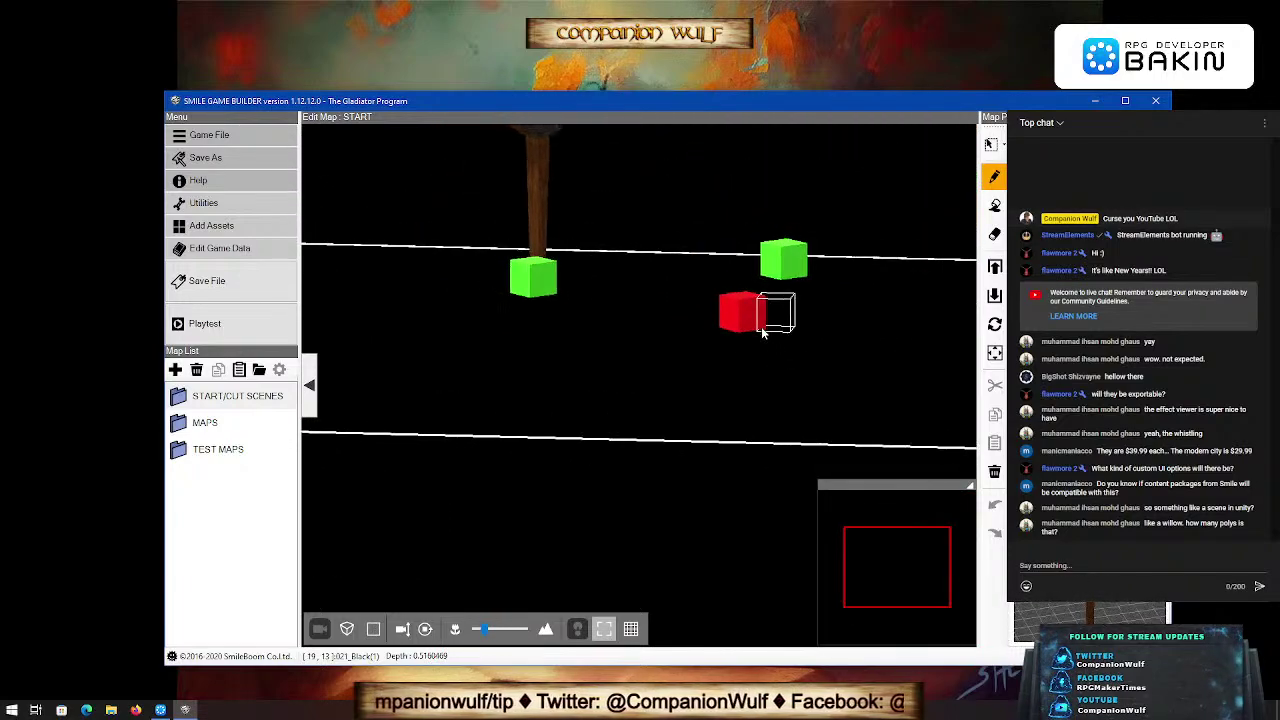
{"action": "scroll", "coordinate": [783, 340], "scroll_direction": "up", "scroll_amount": 4}
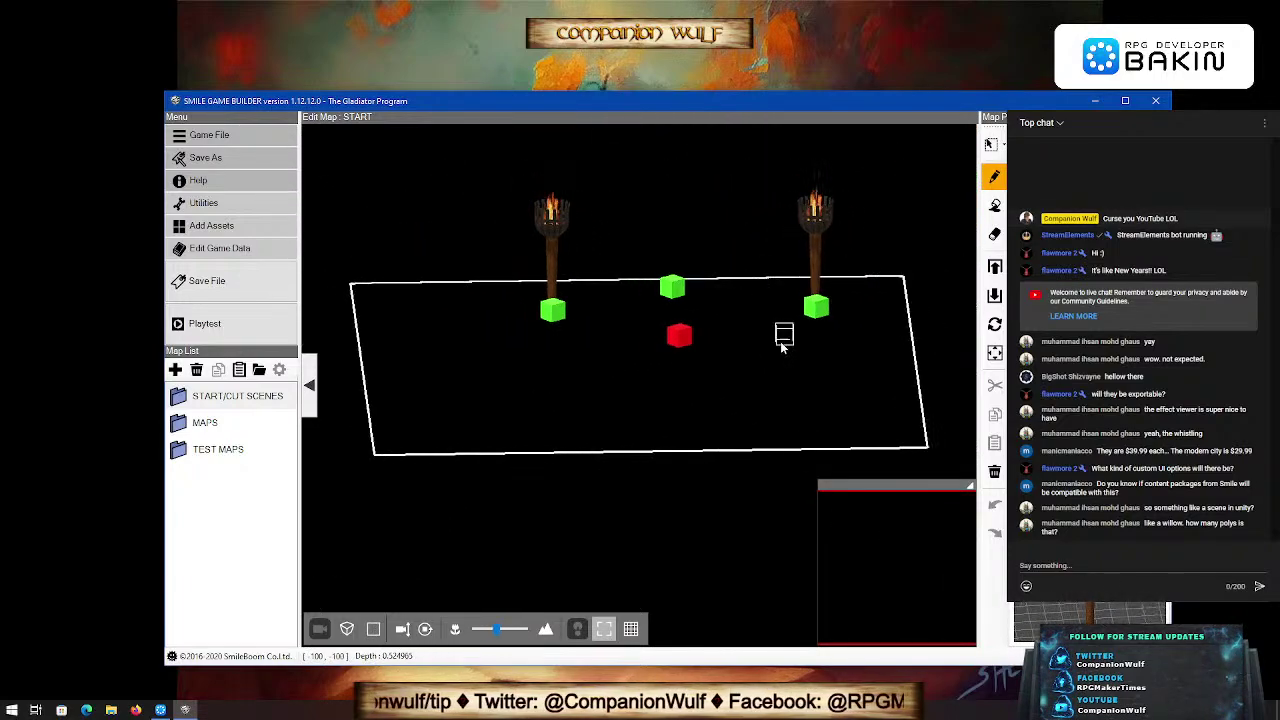
{"action": "scroll", "coordinate": [781, 336], "scroll_direction": "up", "scroll_amount": 2}
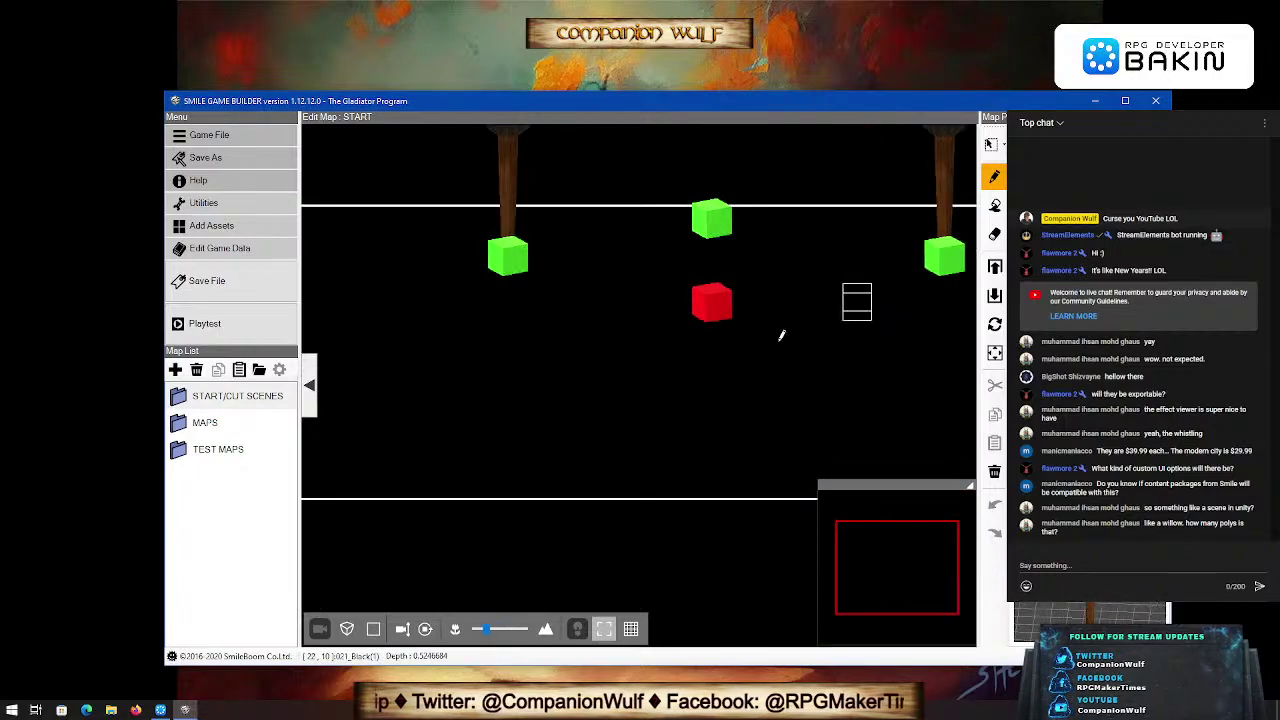
{"action": "scroll", "coordinate": [797, 323], "scroll_direction": "down", "scroll_amount": 2}
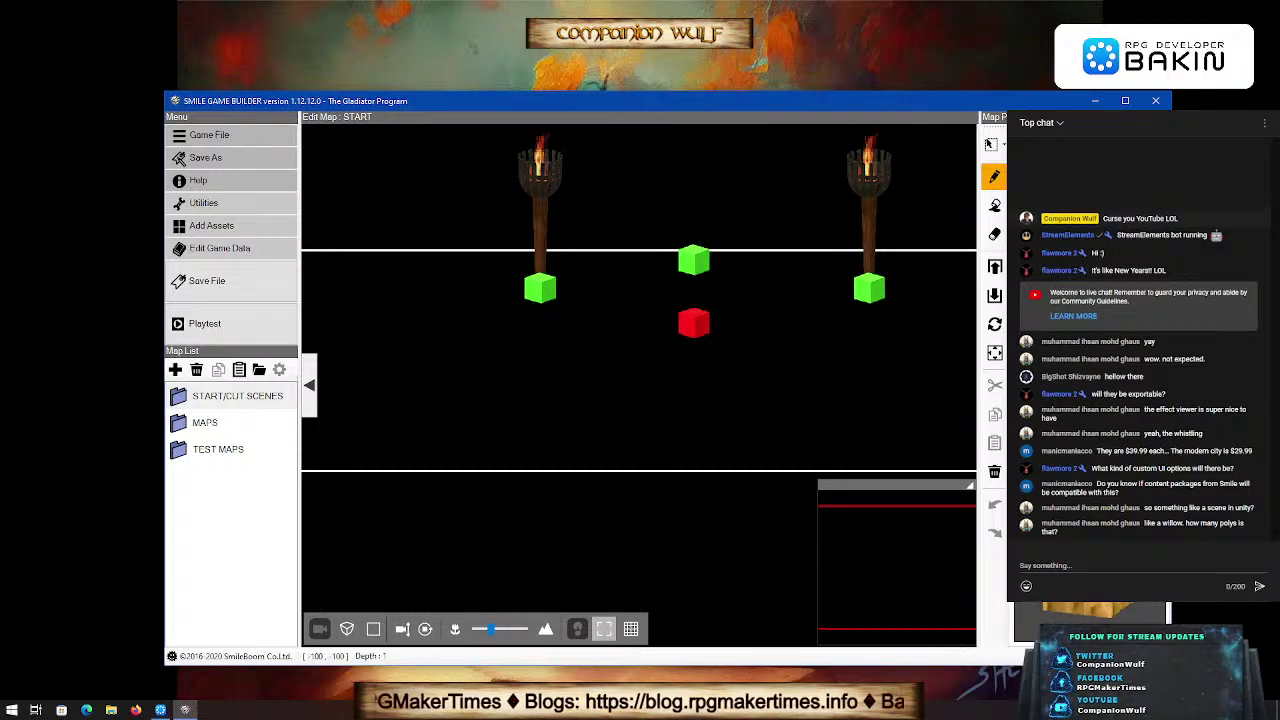
Step: Return to the project management screen, load The Explorer's Guild, and open the DesertTown_02 map from the DESERTON folder
{"action": "left_click", "coordinate": [220, 135]}
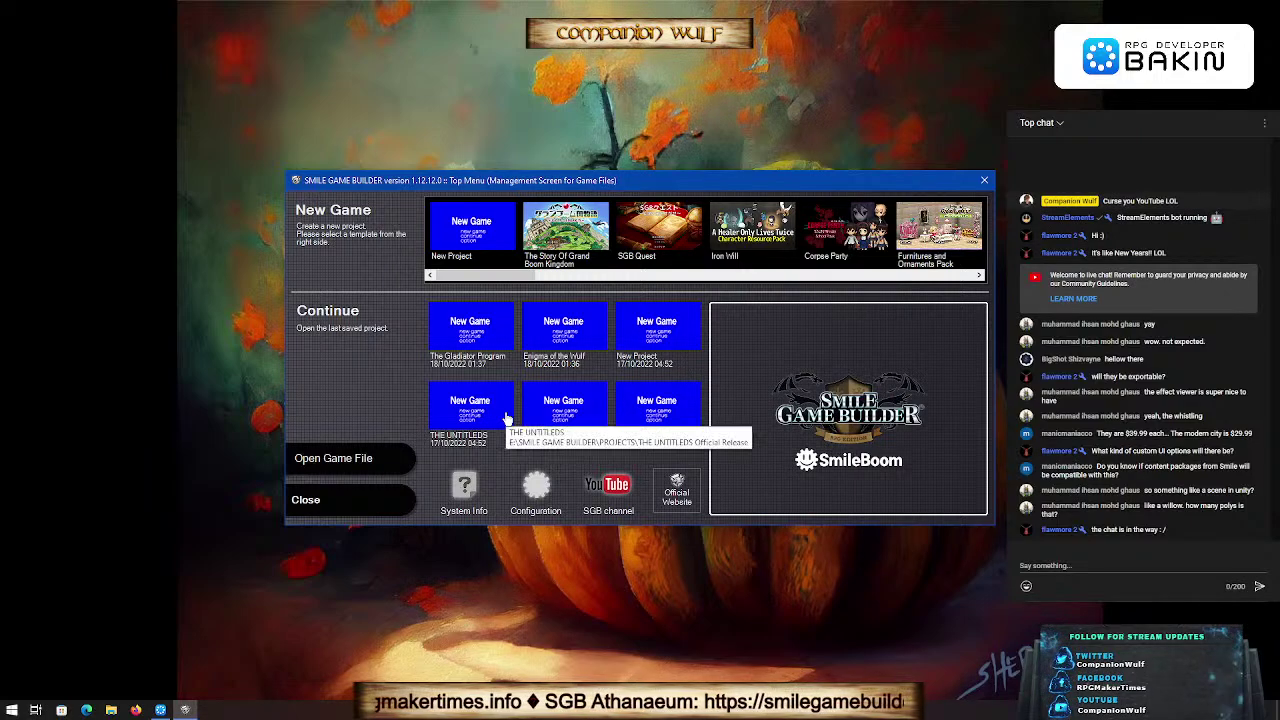
{"action": "left_click", "coordinate": [650, 412]}
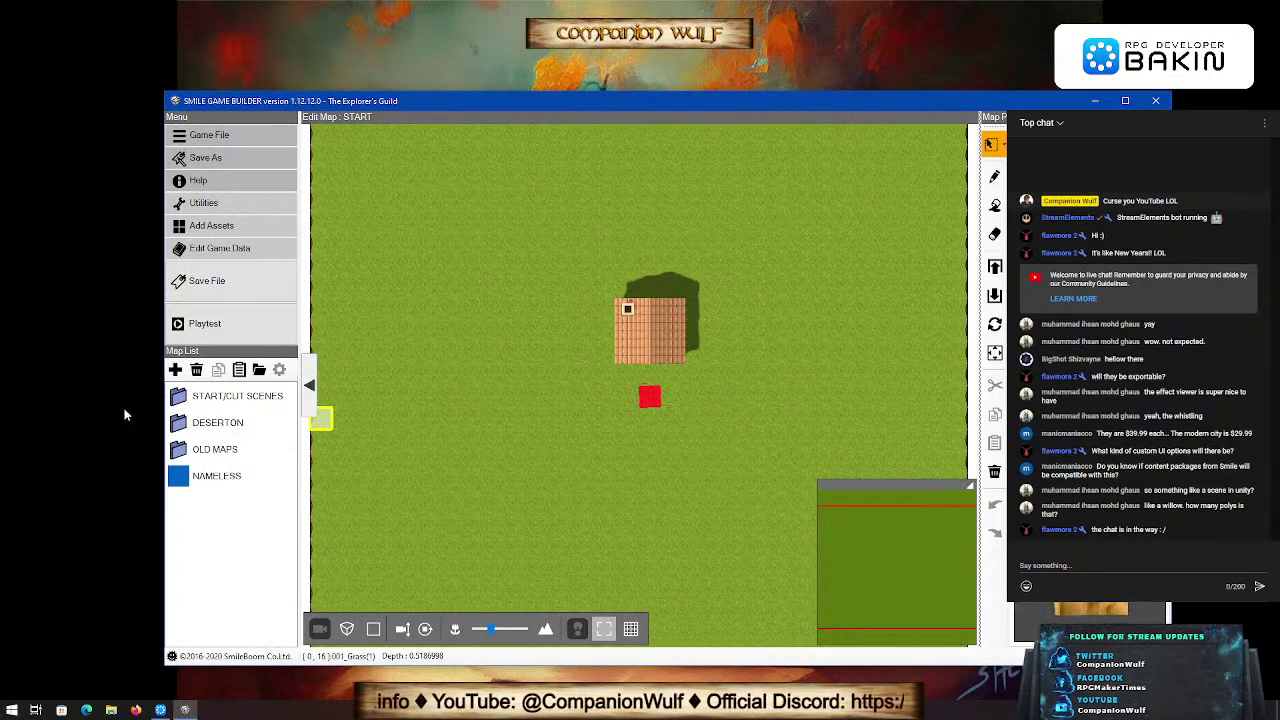
{"action": "left_click", "coordinate": [186, 431]}
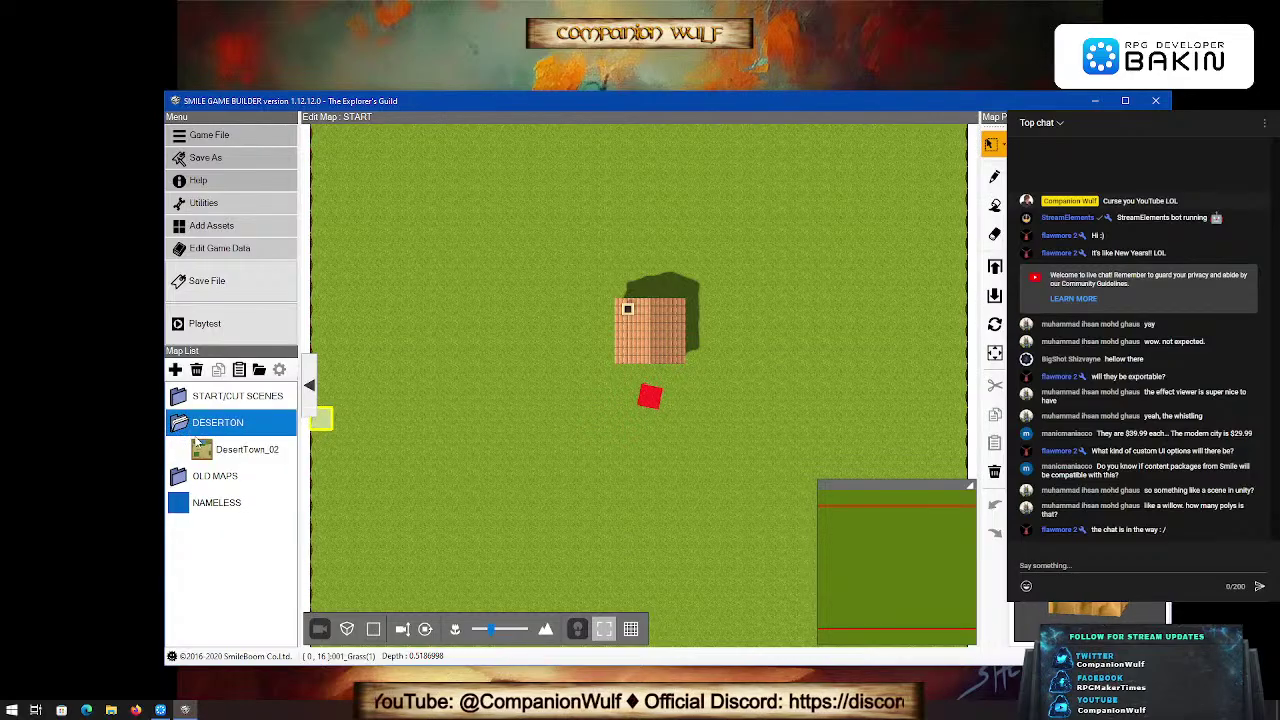
{"action": "left_click", "coordinate": [203, 451]}
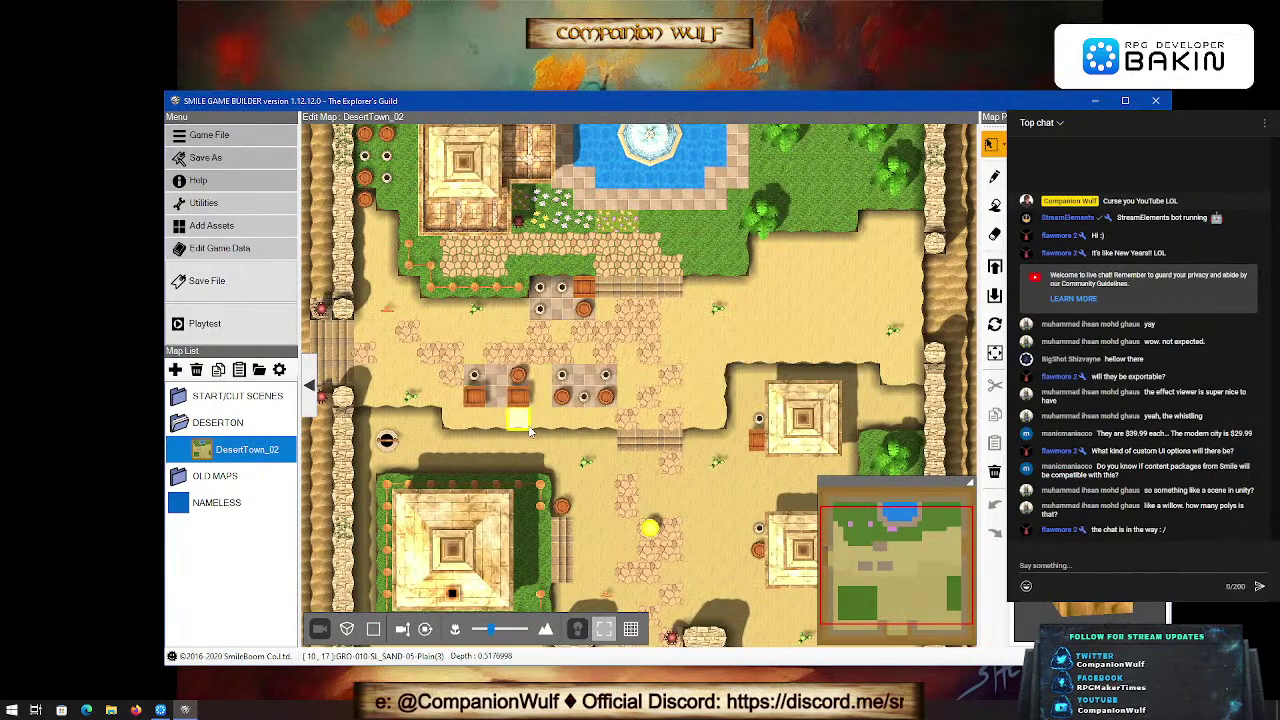
Step: Examine the desert town's buildings, market crates, stairs and fountain pool from several angles and distances
{"action": "scroll", "coordinate": [547, 356], "scroll_direction": "down", "scroll_amount": 5}
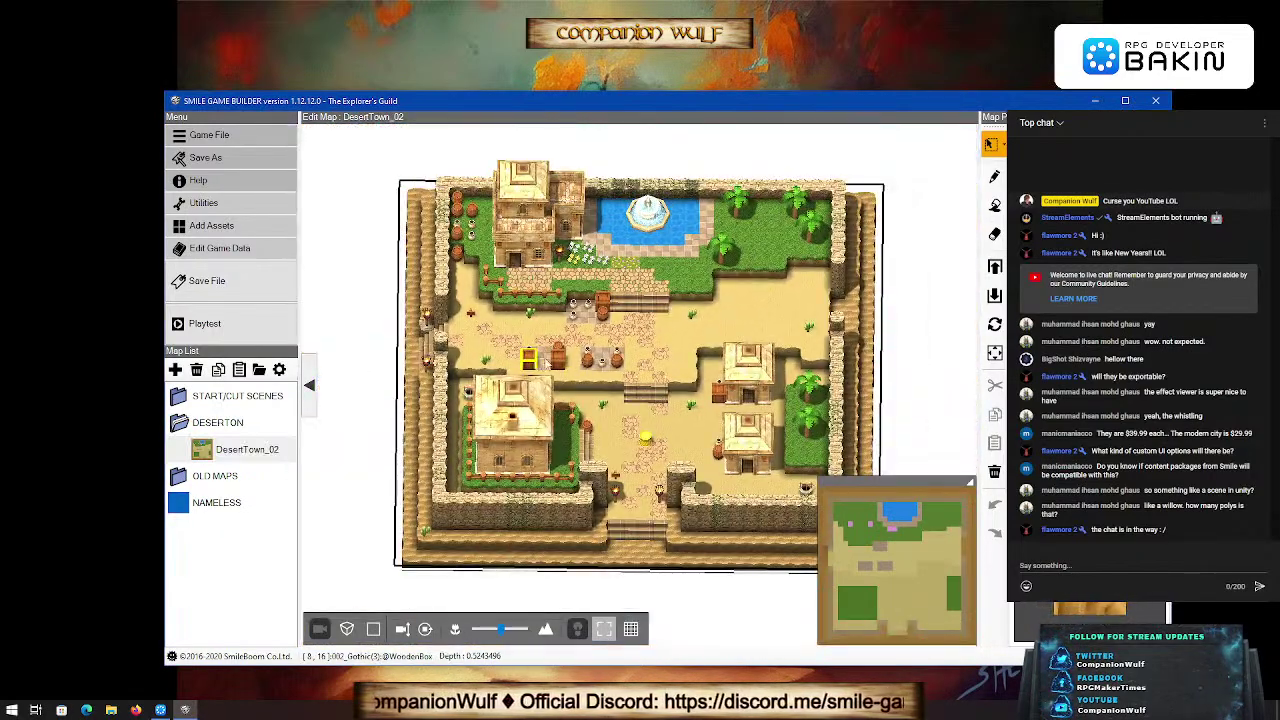
{"action": "right_click_drag", "start_coordinate": [546, 358], "coordinate": [676, 330]}
{"action": "scroll", "coordinate": [566, 347], "scroll_direction": "up", "scroll_amount": 3}
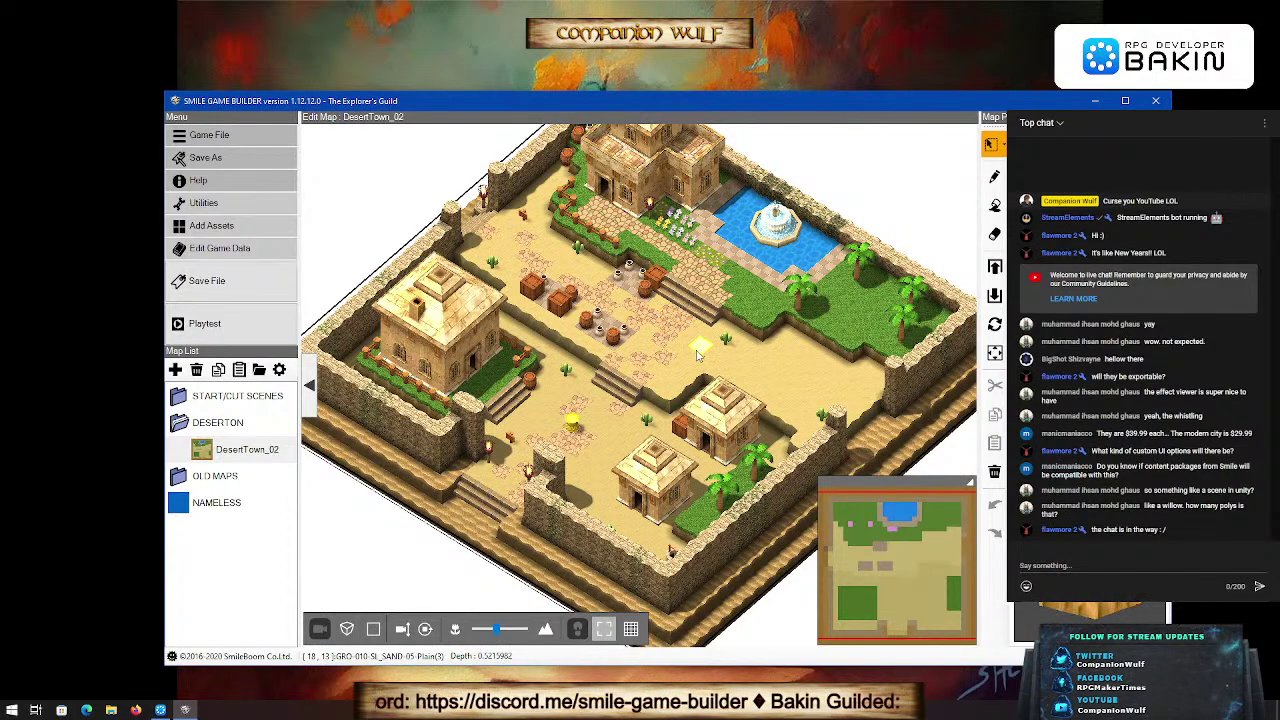
{"action": "right_click_drag", "start_coordinate": [703, 348], "coordinate": [698, 352]}
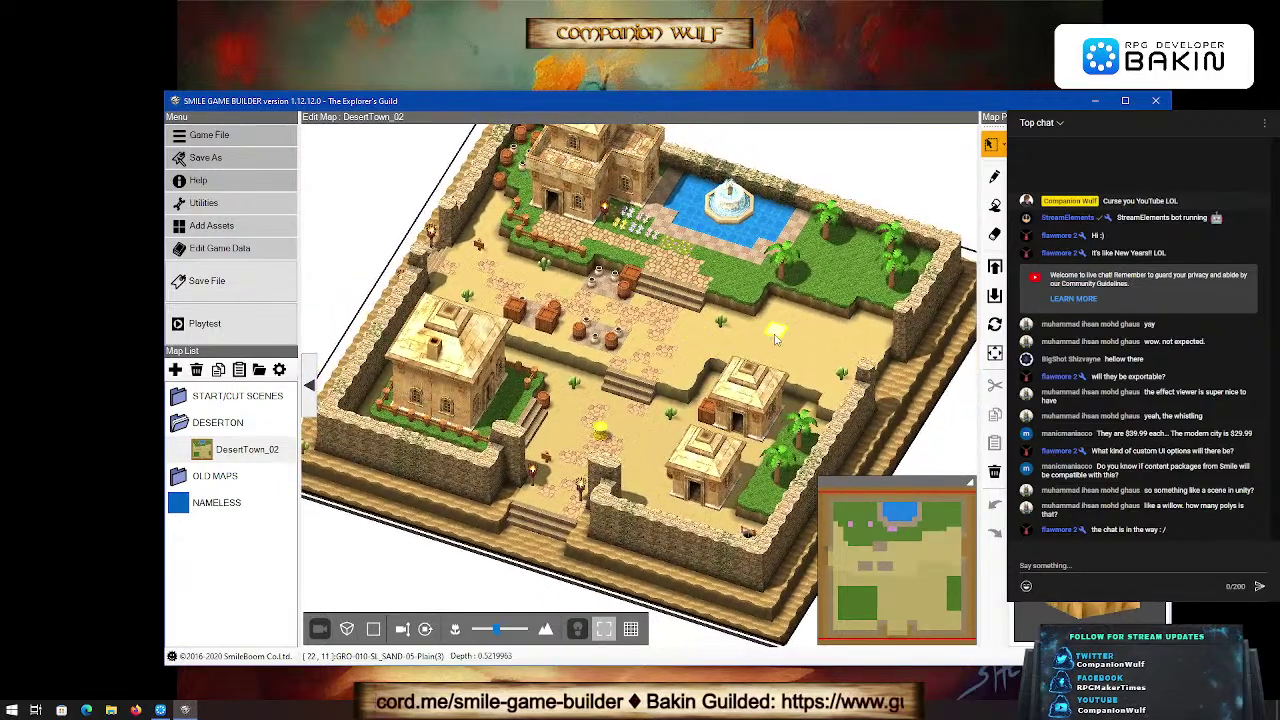
{"action": "scroll", "coordinate": [775, 340], "scroll_direction": "up", "scroll_amount": 3}
{"action": "right_click_drag", "start_coordinate": [775, 340], "coordinate": [755, 314]}
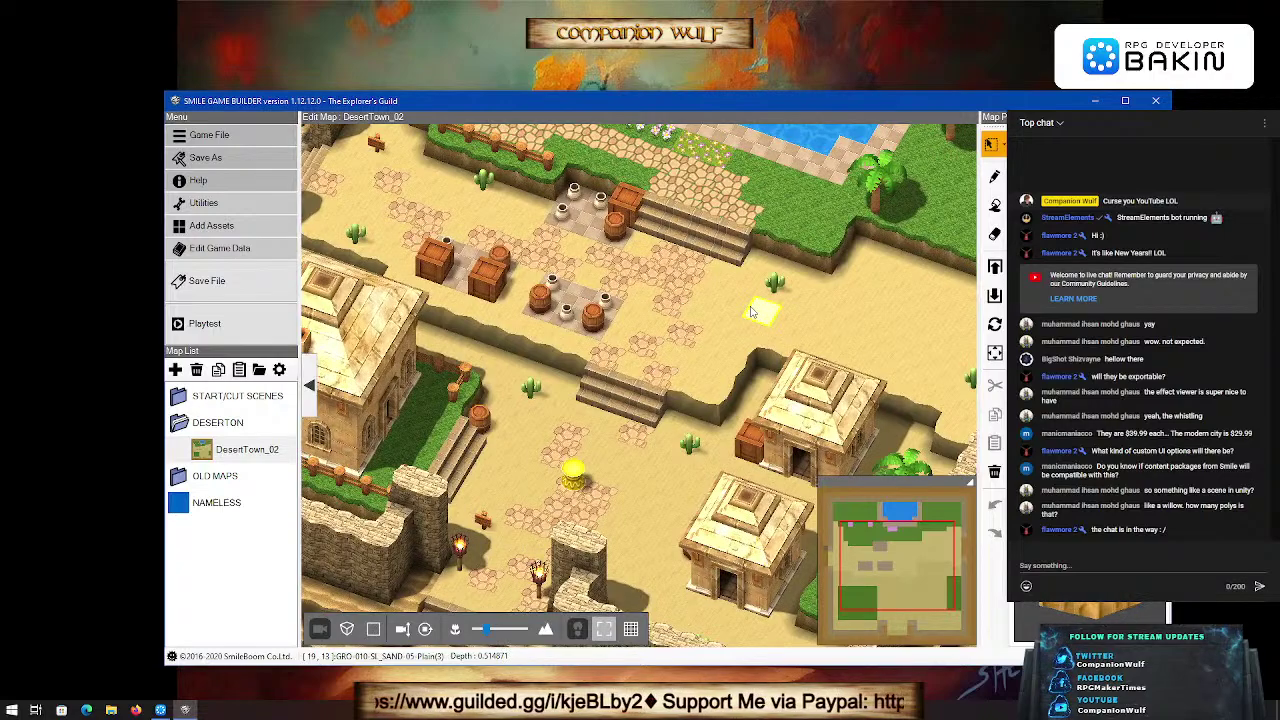
{"action": "scroll", "coordinate": [752, 312], "scroll_direction": "down", "scroll_amount": 5}
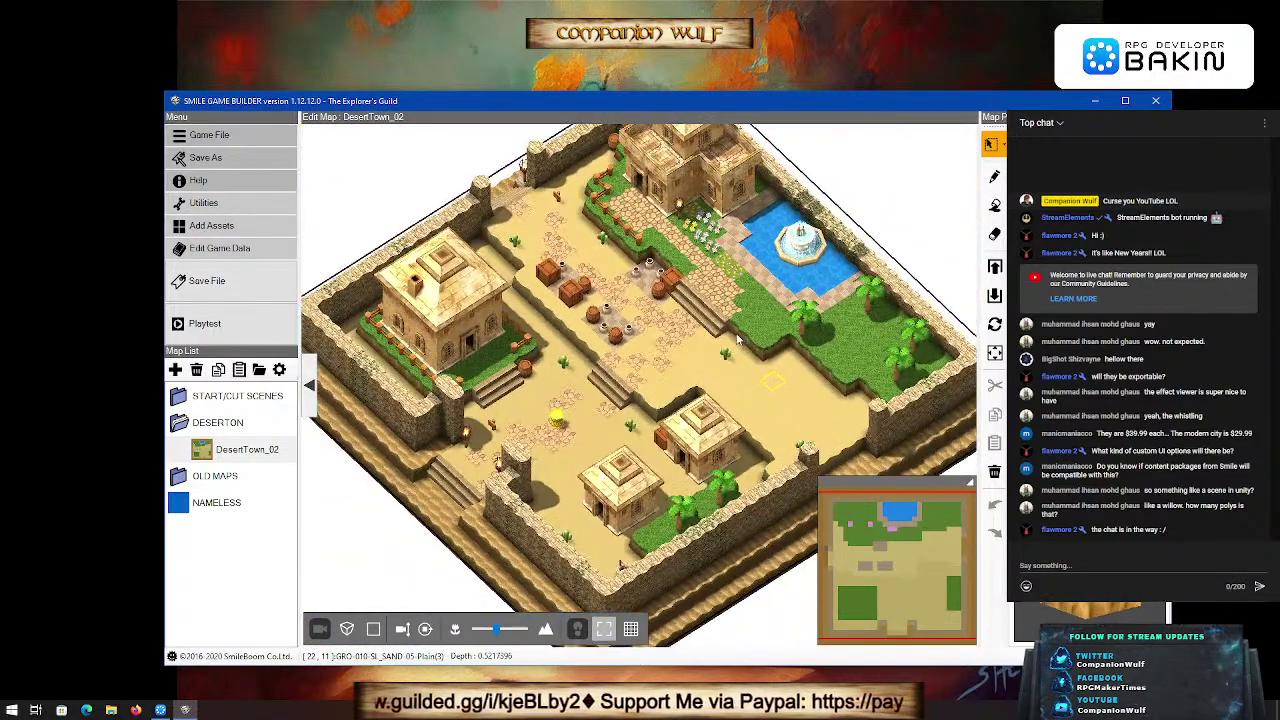
{"action": "scroll", "coordinate": [737, 340], "scroll_direction": "up", "scroll_amount": 5}
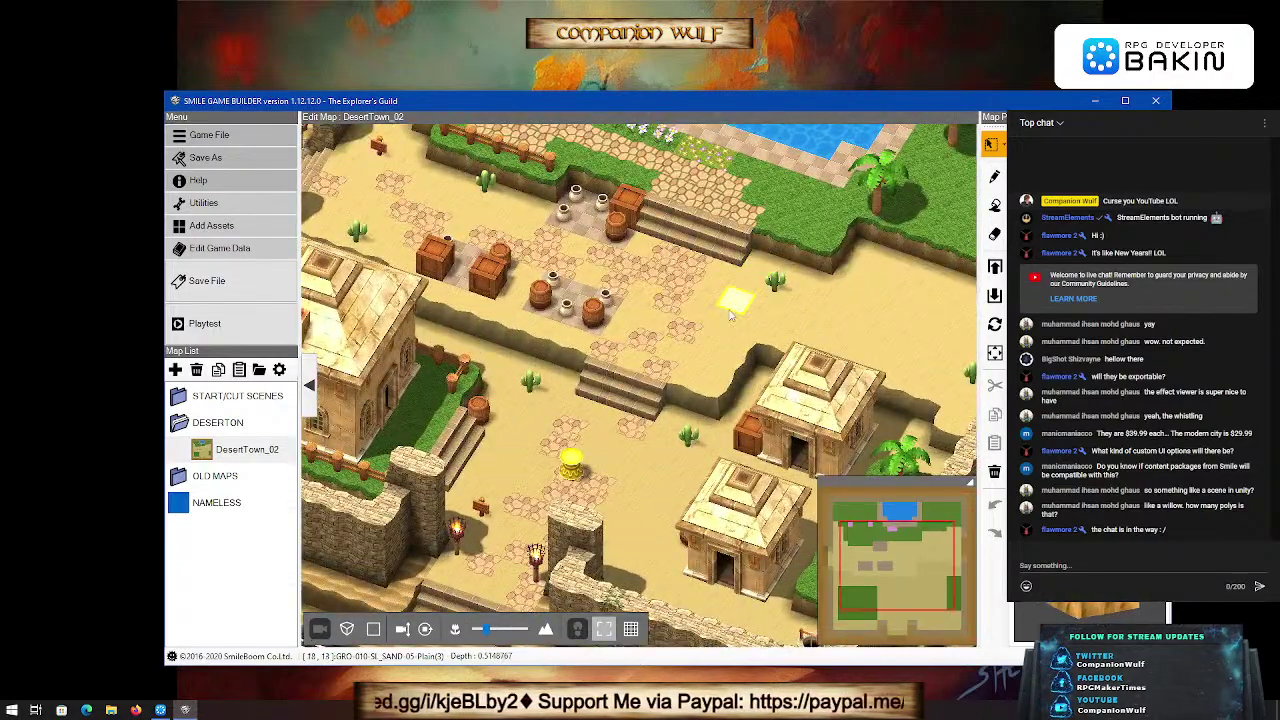
{"action": "scroll", "coordinate": [730, 316], "scroll_direction": "down", "scroll_amount": 3}
{"action": "right_click_drag", "start_coordinate": [731, 320], "coordinate": [721, 252]}
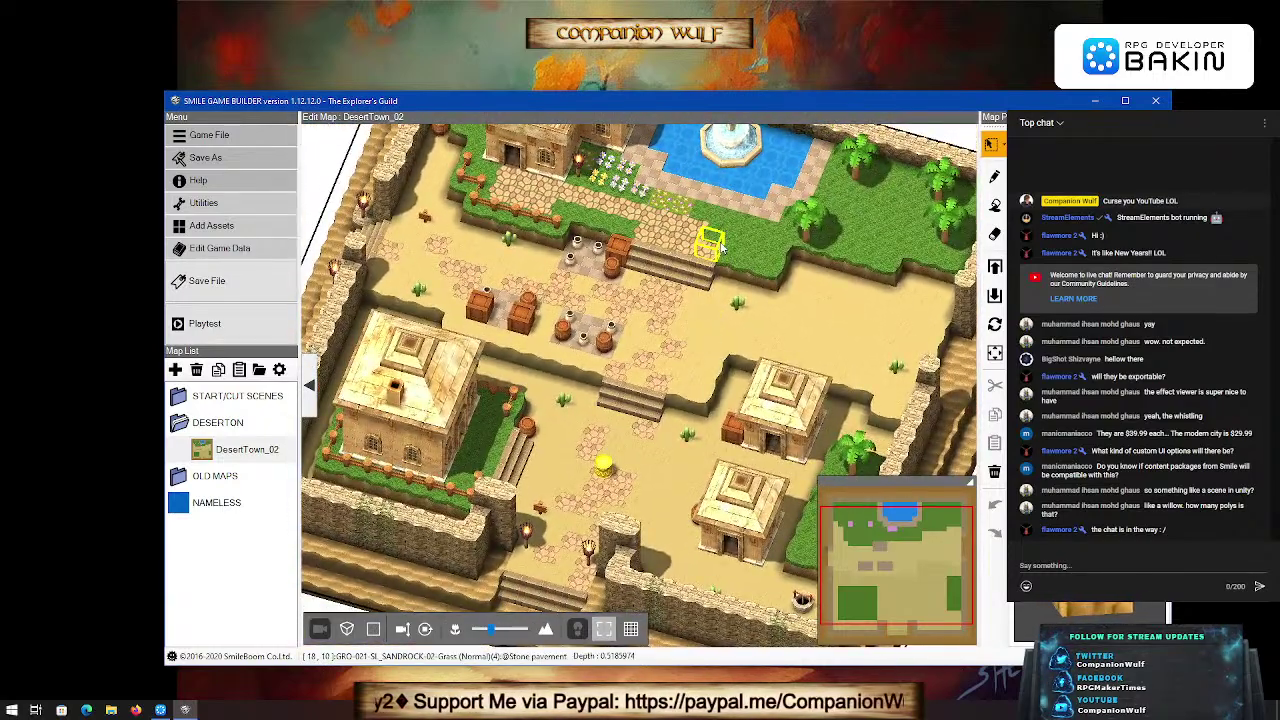
{"action": "scroll", "coordinate": [721, 252], "scroll_direction": "down", "scroll_amount": 2}
{"action": "scroll", "coordinate": [718, 300], "scroll_direction": "up", "scroll_amount": 4}
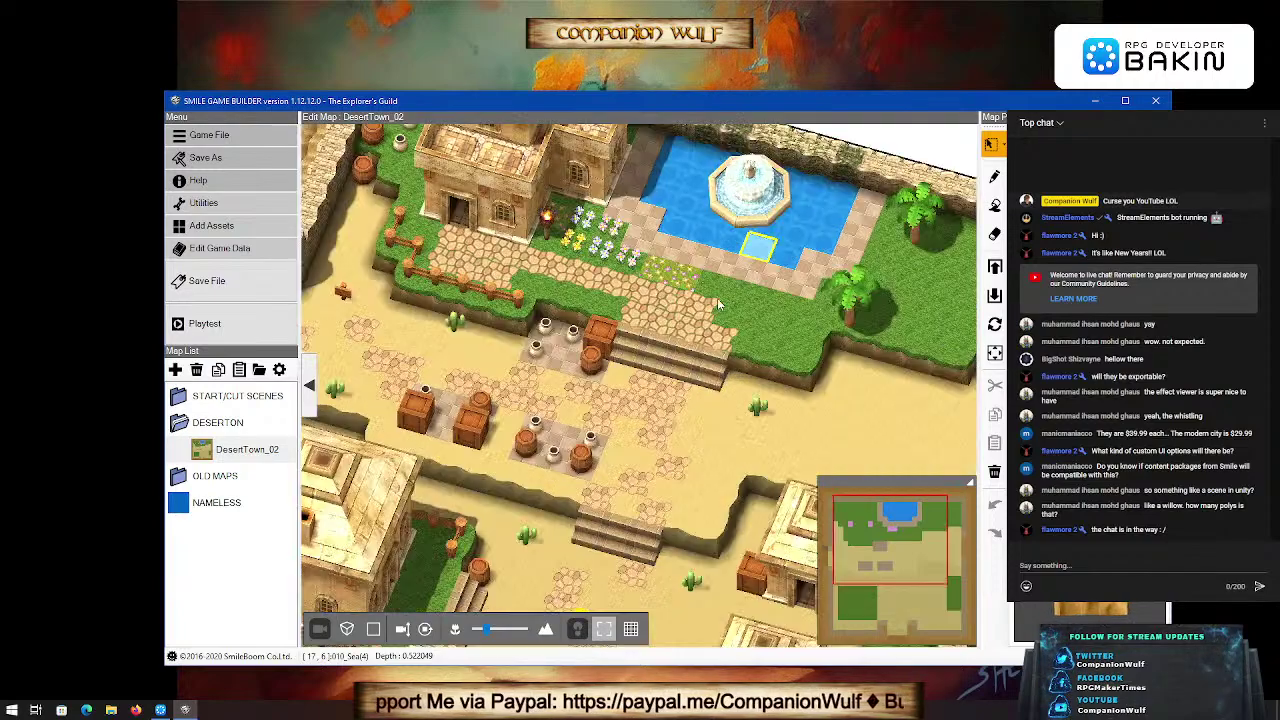
Step: Show the whole desert town within its walls and collapse the overview minimap covering its corner
{"action": "scroll", "coordinate": [718, 300], "scroll_direction": "down", "scroll_amount": 5}
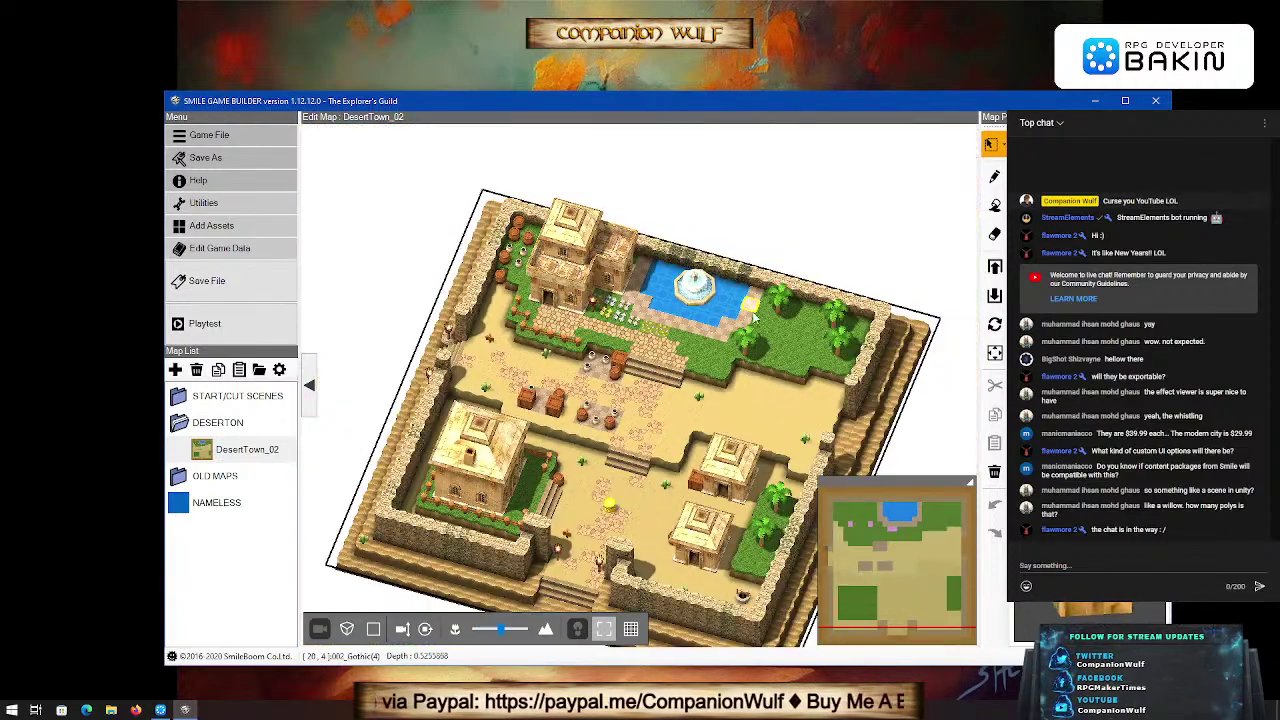
{"action": "right_click_drag", "start_coordinate": [732, 400], "coordinate": [845, 410]}
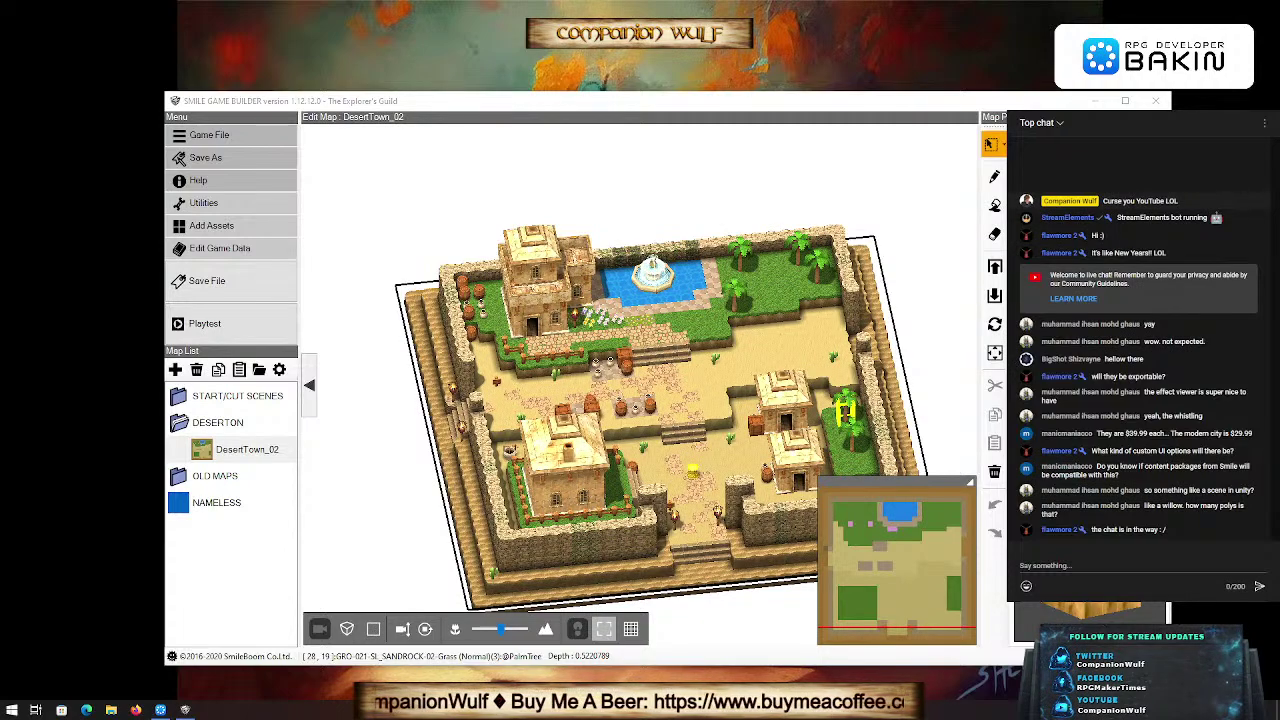
{"action": "left_click", "coordinate": [895, 482]}
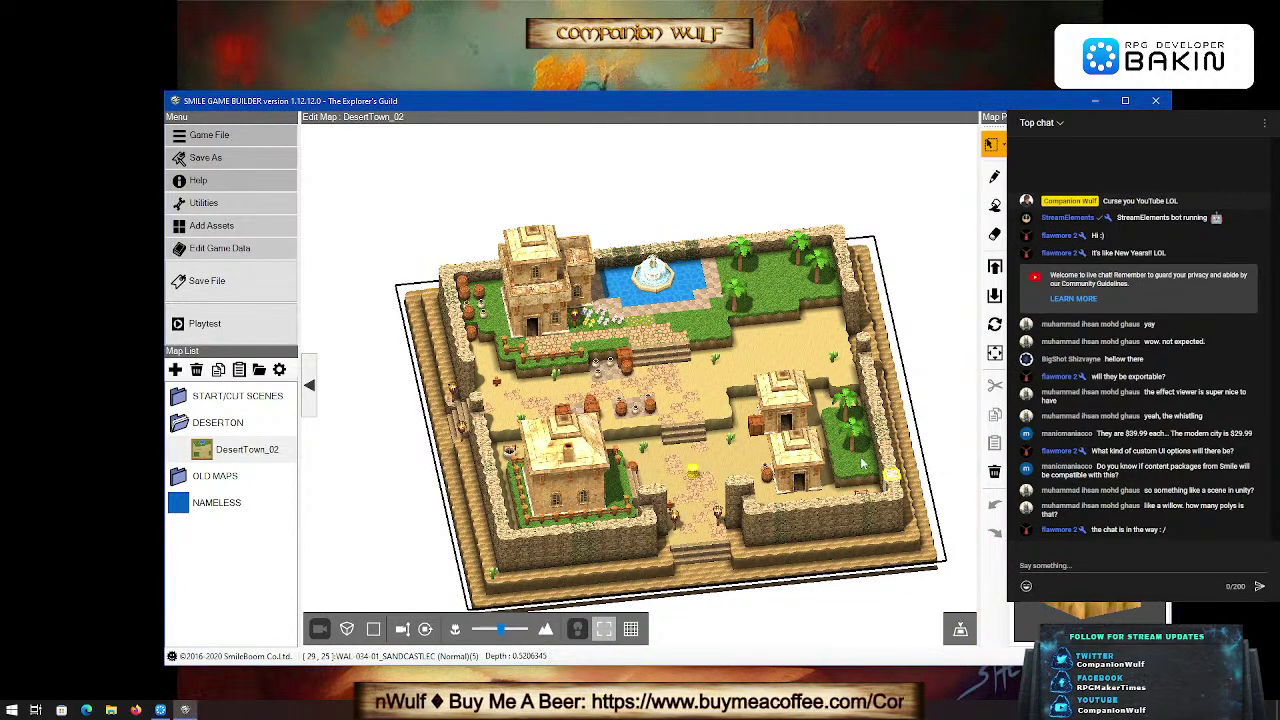
{"action": "scroll", "coordinate": [767, 362], "scroll_direction": "up", "scroll_amount": 1}
{"action": "scroll", "coordinate": [784, 352], "scroll_direction": "up", "scroll_amount": 2}
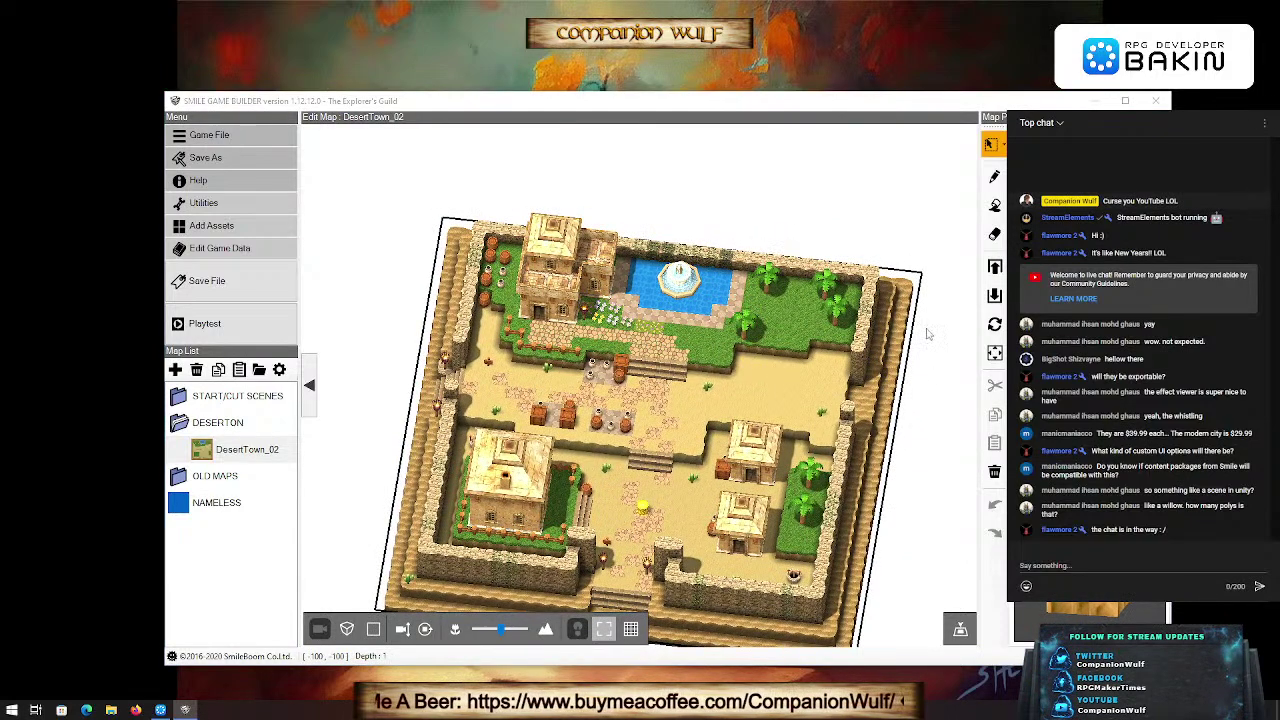
Step: Examine the walled desert town, its market crates, stairs and fountain pool from different angles and distances
{"action": "scroll", "coordinate": [890, 410], "scroll_direction": "up", "scroll_amount": 1}
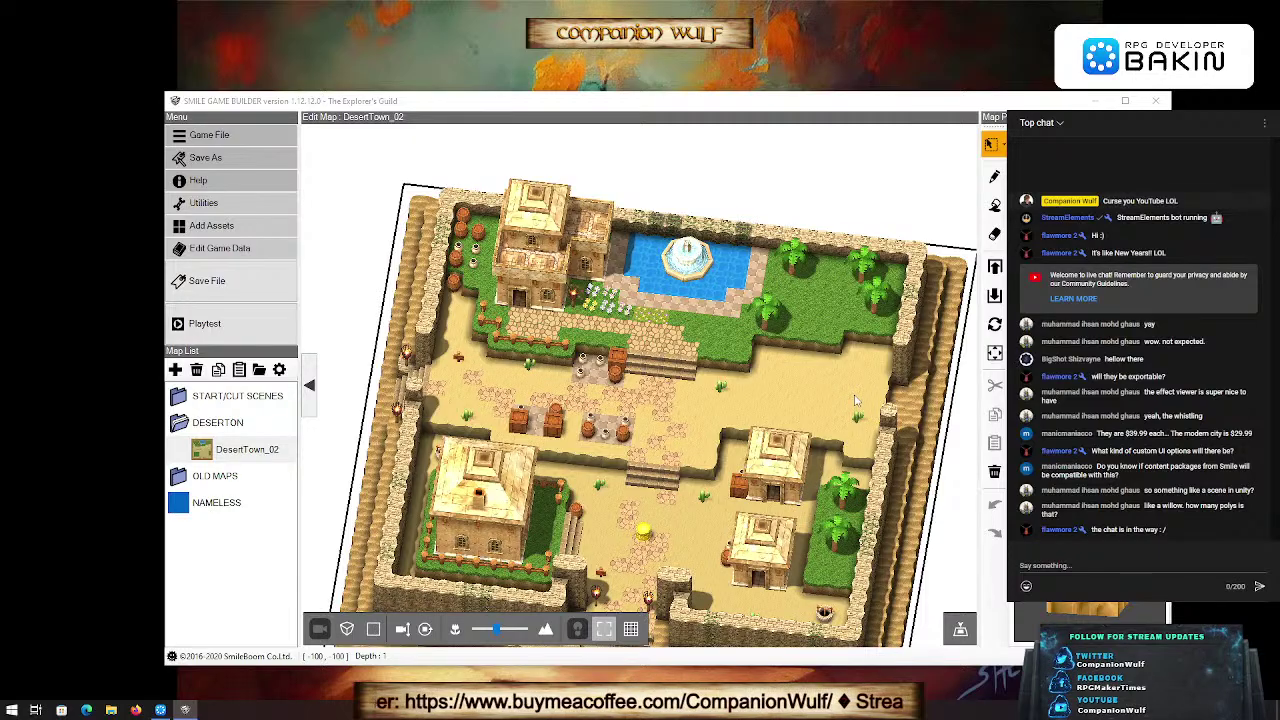
{"action": "right_click_drag", "start_coordinate": [870, 412], "coordinate": [825, 380]}
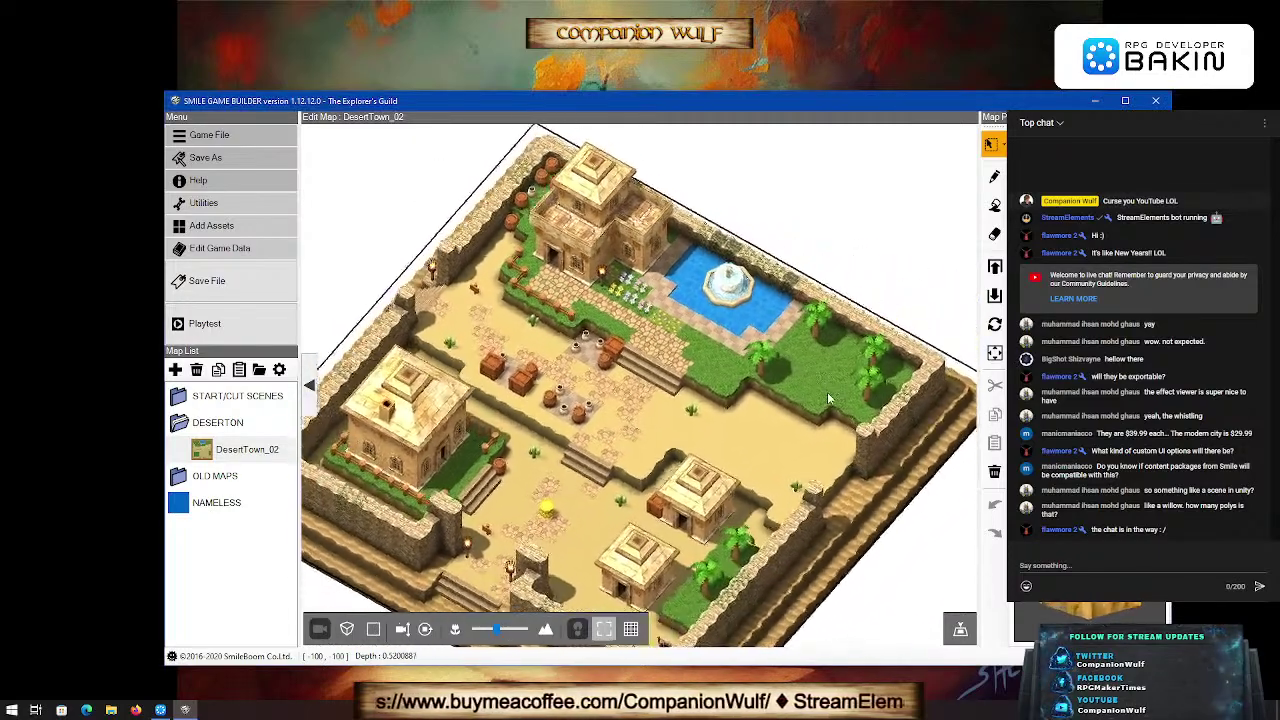
{"action": "scroll", "coordinate": [823, 374], "scroll_direction": "up", "scroll_amount": 4}
{"action": "scroll", "coordinate": [831, 411], "scroll_direction": "down", "scroll_amount": 6}
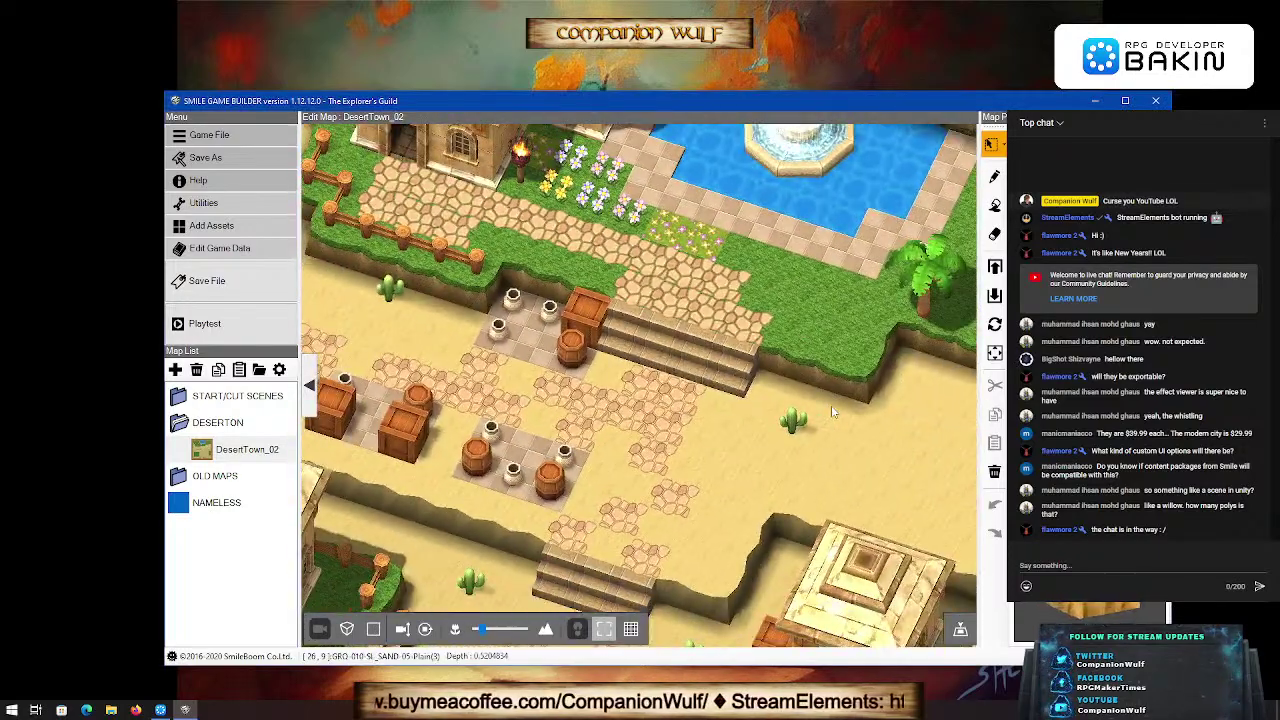
{"action": "right_click_drag", "start_coordinate": [818, 410], "coordinate": [854, 352]}
{"action": "scroll", "coordinate": [857, 388], "scroll_direction": "up", "scroll_amount": 2}
{"action": "scroll", "coordinate": [852, 352], "scroll_direction": "up", "scroll_amount": 3}
{"action": "scroll", "coordinate": [826, 366], "scroll_direction": "down", "scroll_amount": 3}
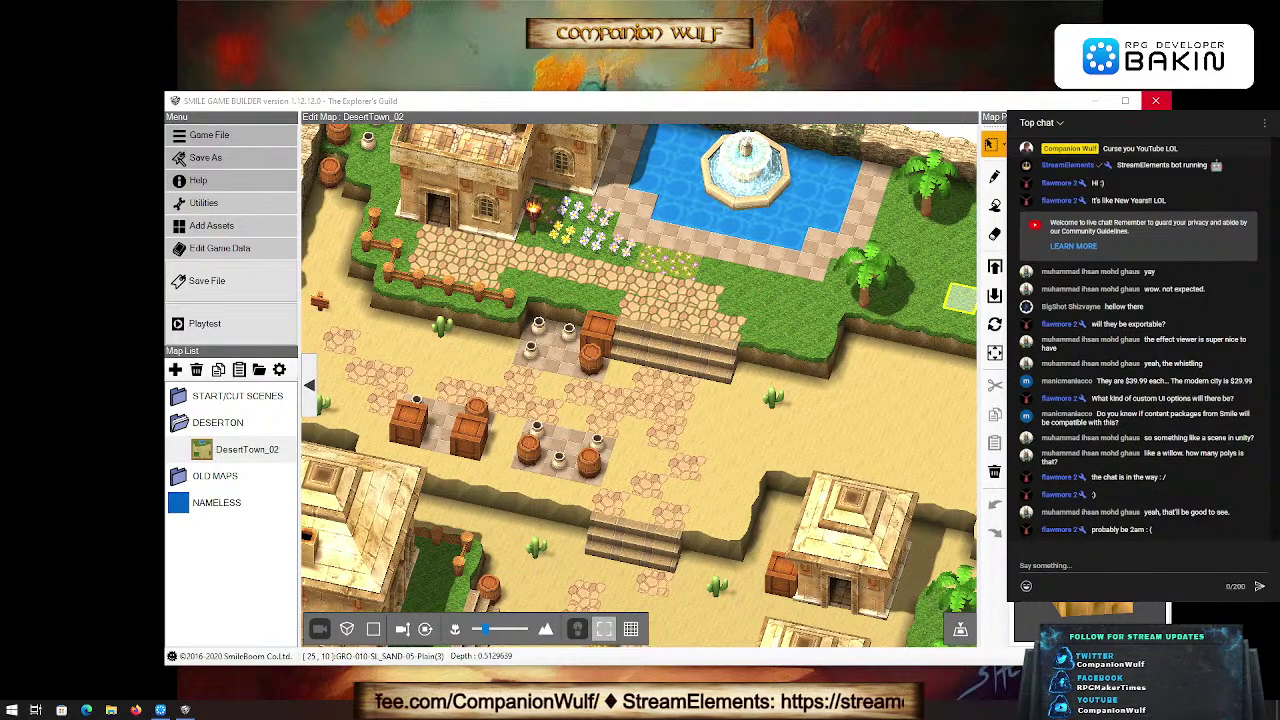
Step: Close SMILE GAME BUILDER without saving the changes to The Explorer's Guild
{"action": "left_click", "coordinate": [1155, 100]}
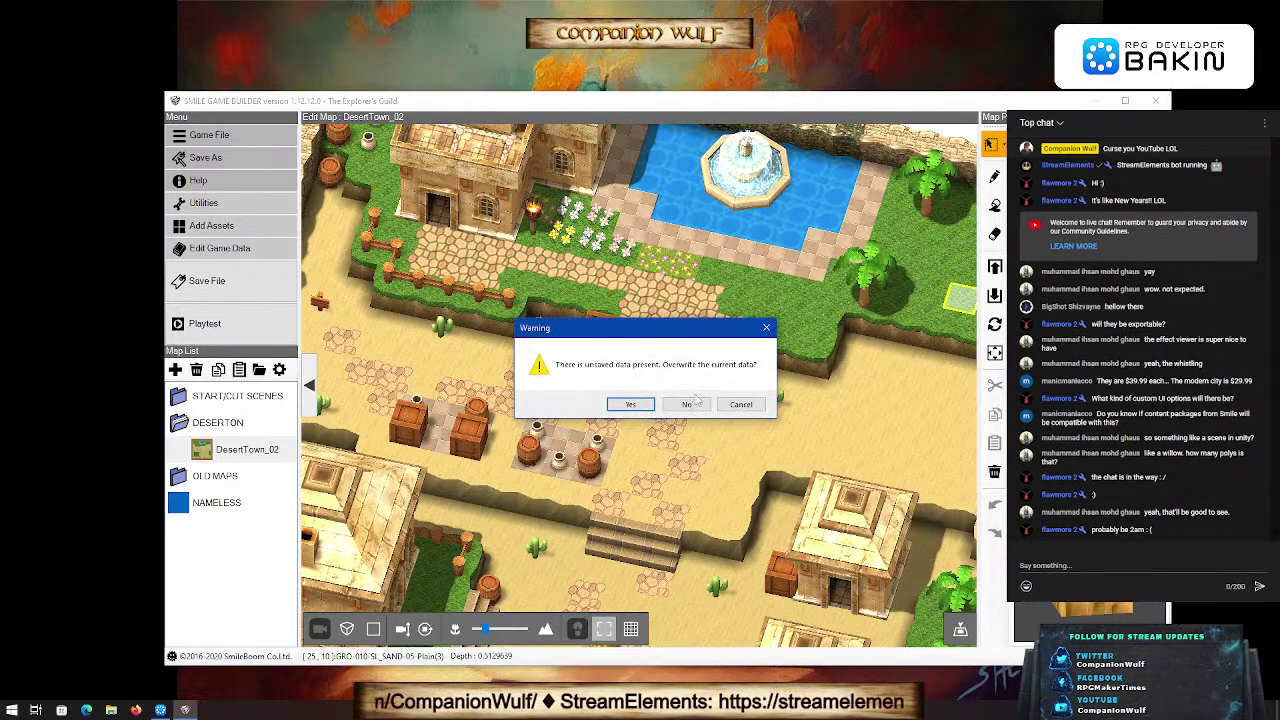
{"action": "left_click", "coordinate": [693, 403]}
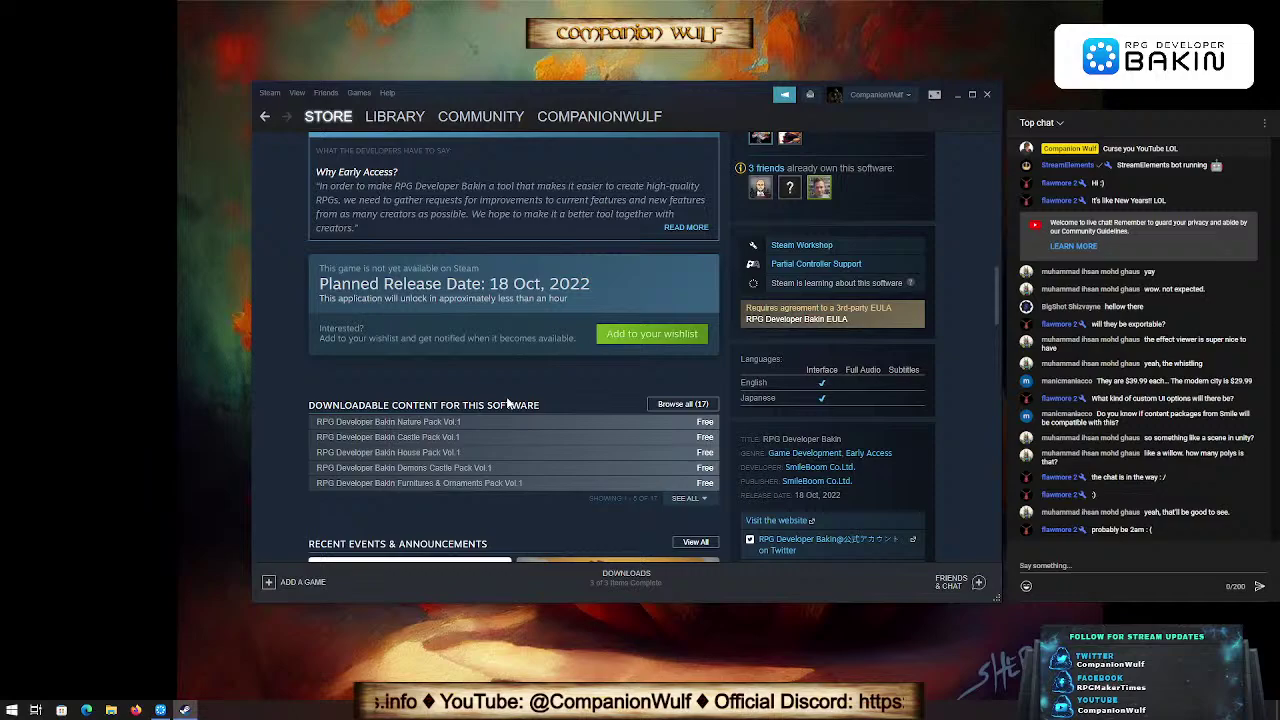
Step: Review the RPG Developer Bakin store page in Steam, from the planned release date and downloadable content back to the product description
{"action": "right_click", "coordinate": [548, 370]}
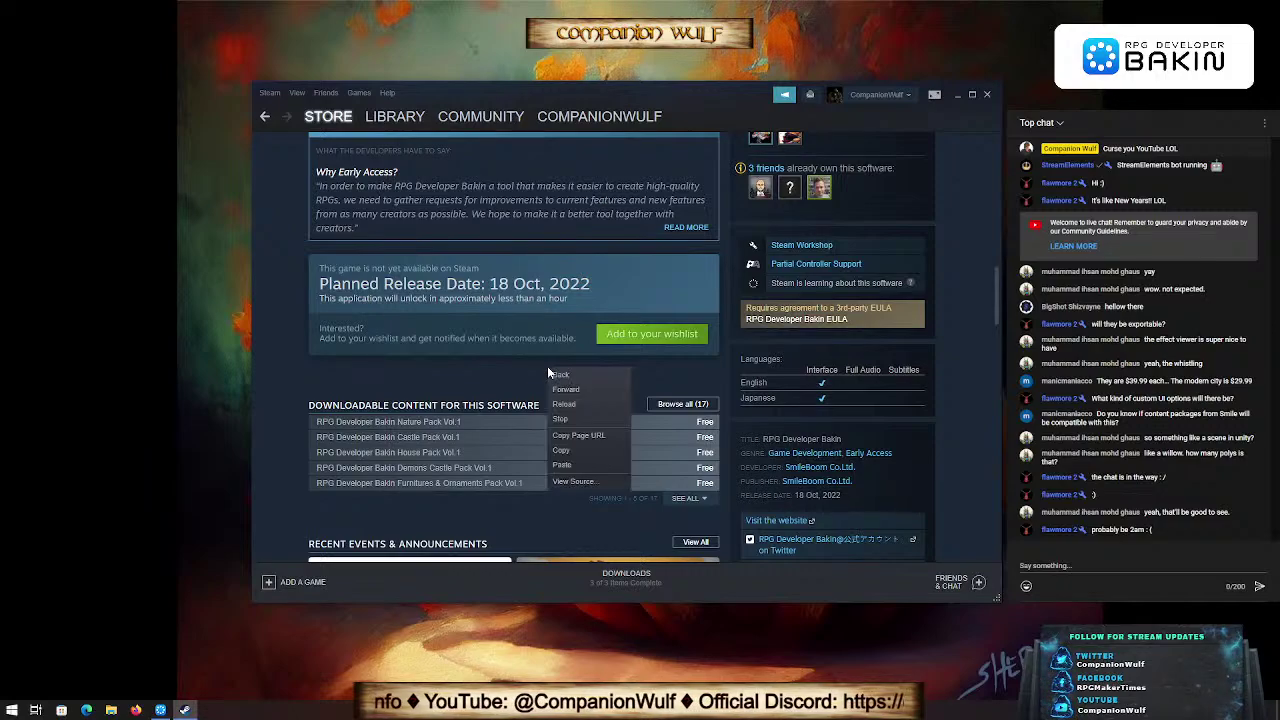
{"action": "left_click", "coordinate": [628, 394]}
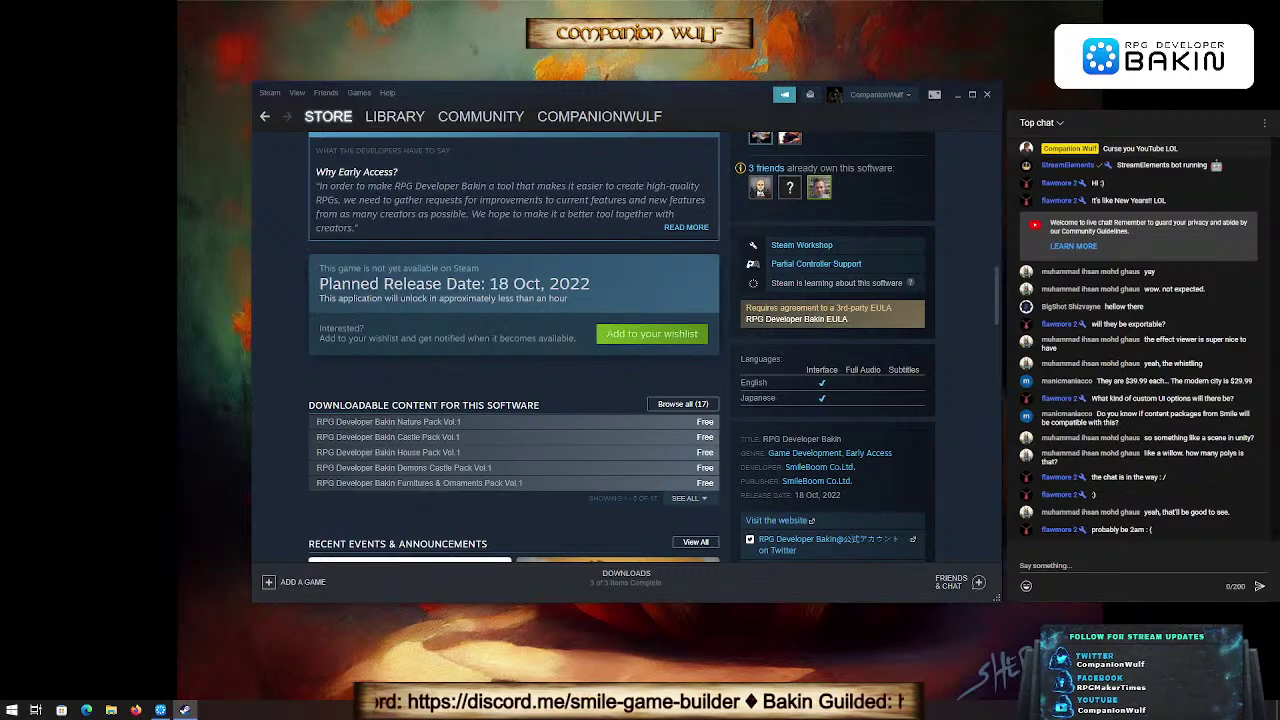
{"action": "scroll", "coordinate": [490, 347], "scroll_direction": "up", "scroll_amount": 8}
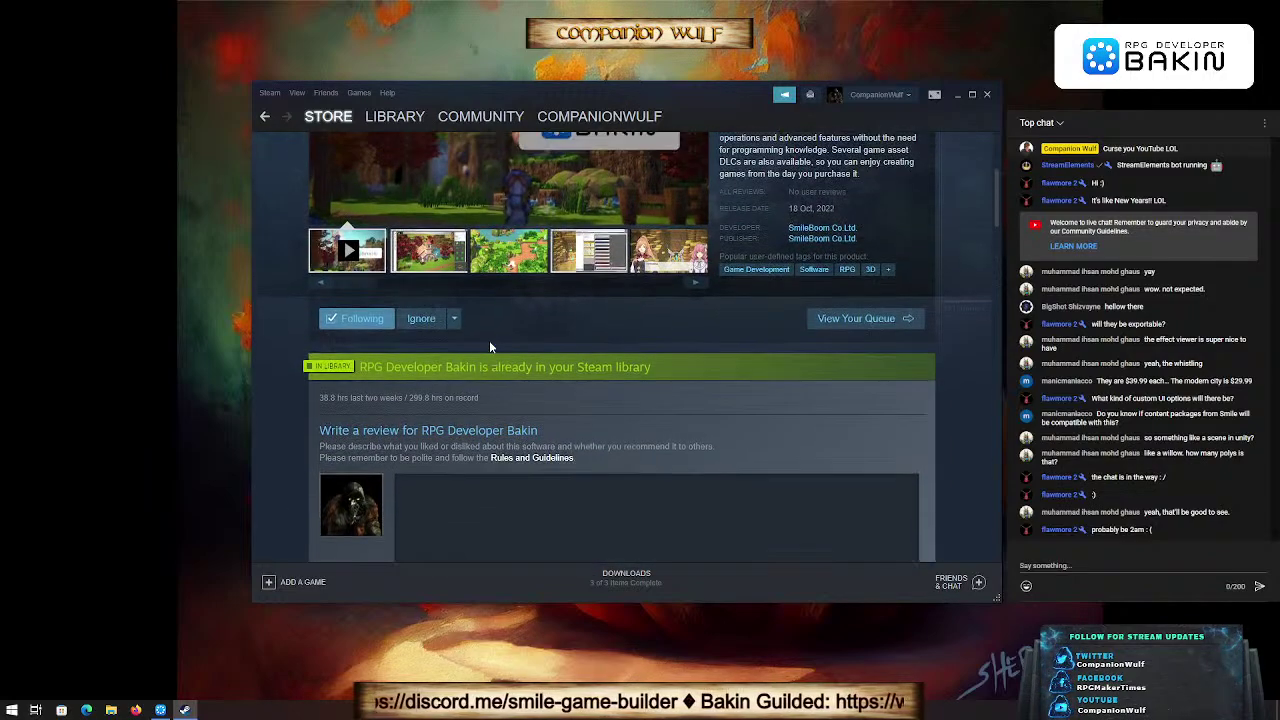
{"action": "scroll", "coordinate": [490, 347], "scroll_direction": "up", "scroll_amount": 3}
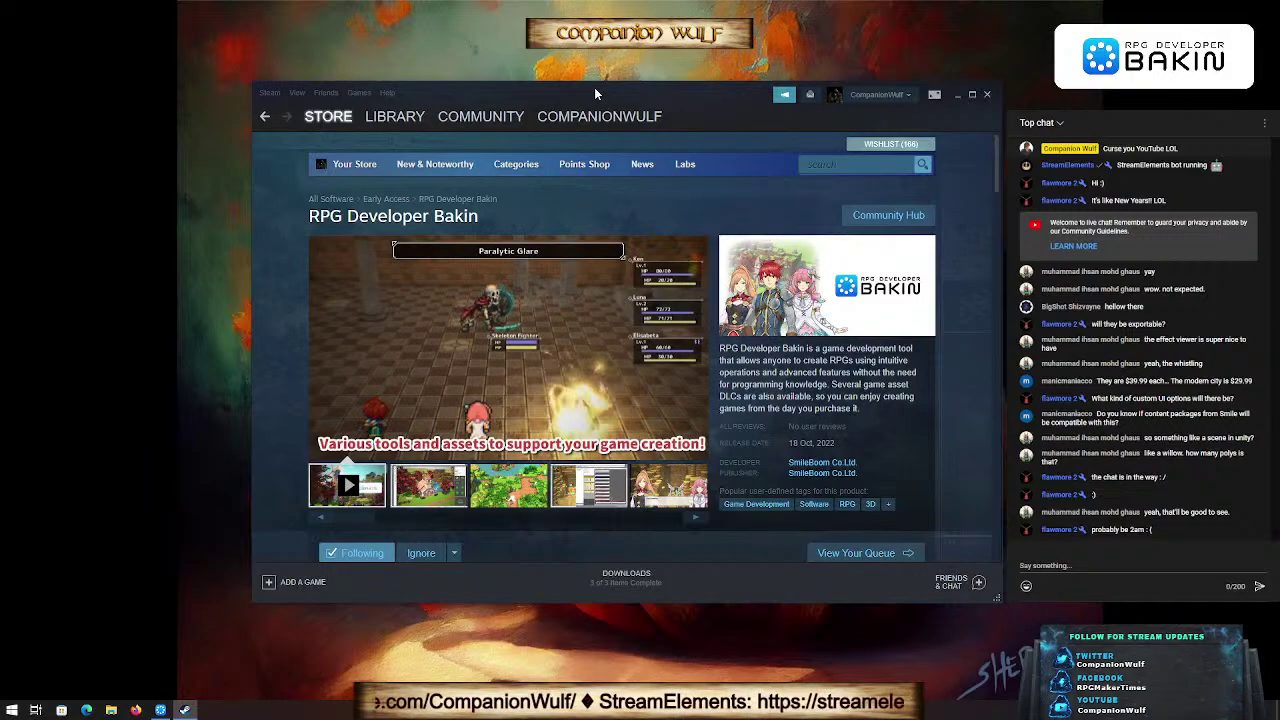
Step: Switch to Firefox and review the RPG Developer Bakin Athenaeum home page, including its introduction, screenshots and system requirements
{"action": "key", "text": "alt+Tab"}
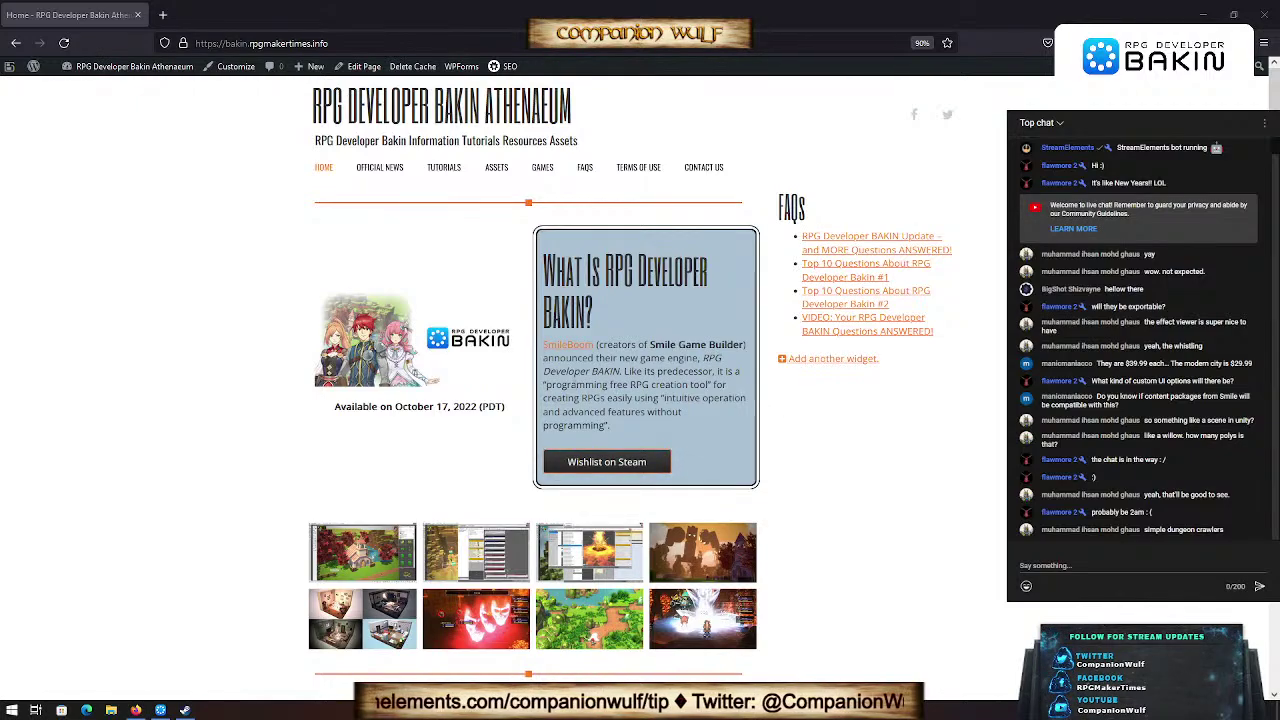
{"action": "scroll", "coordinate": [575, 389], "scroll_direction": "down", "scroll_amount": 2}
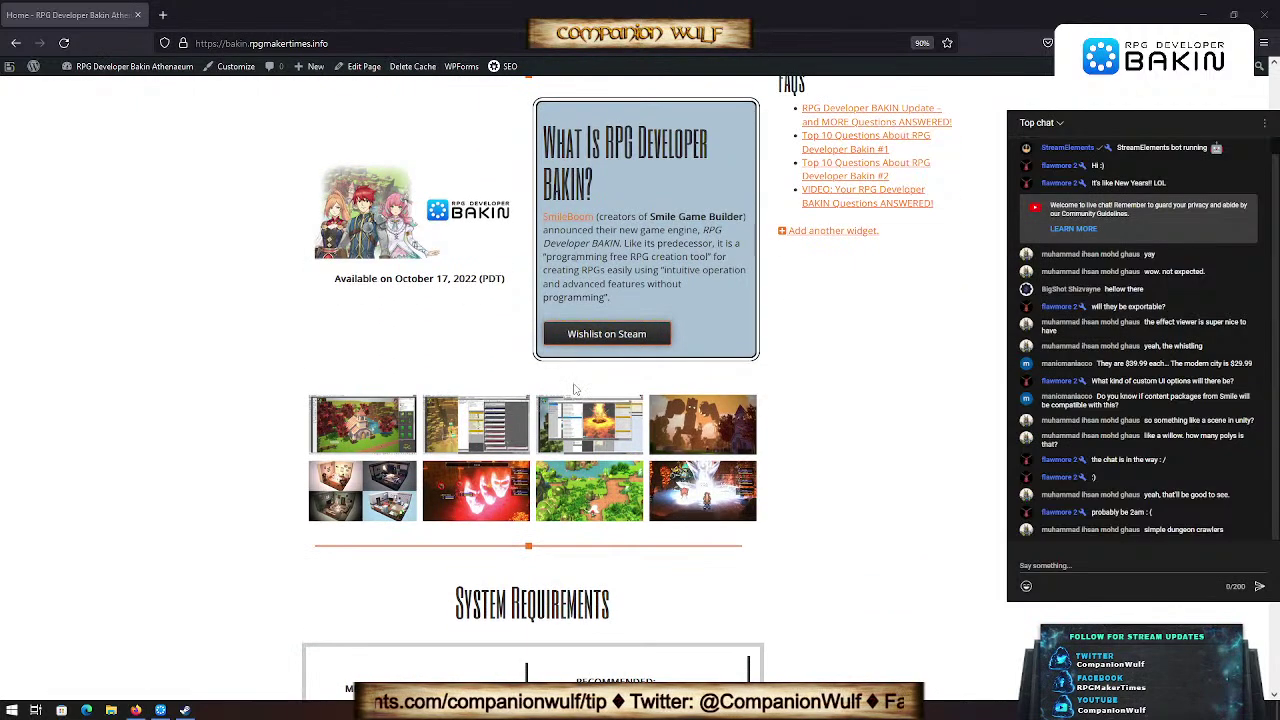
{"action": "scroll", "coordinate": [575, 389], "scroll_direction": "up", "scroll_amount": 2}
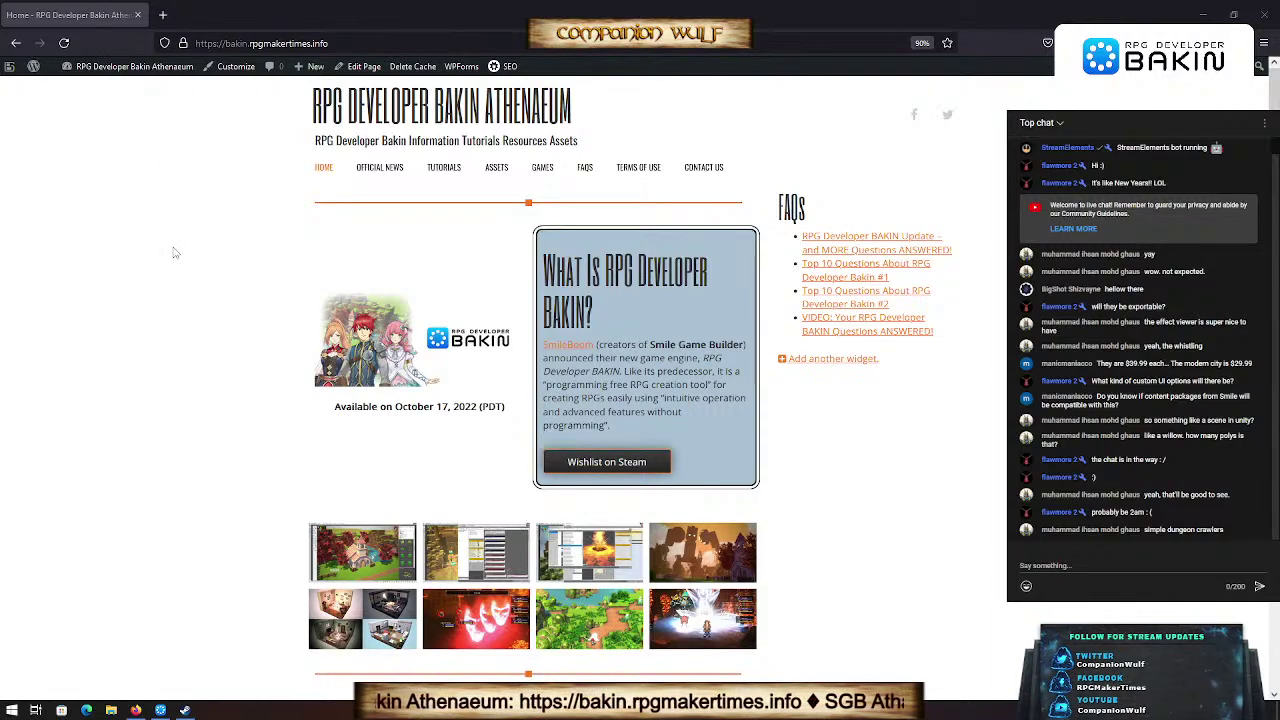
{"action": "scroll", "coordinate": [168, 252], "scroll_direction": "down", "scroll_amount": 1}
{"action": "scroll", "coordinate": [173, 252], "scroll_direction": "up", "scroll_amount": 1}
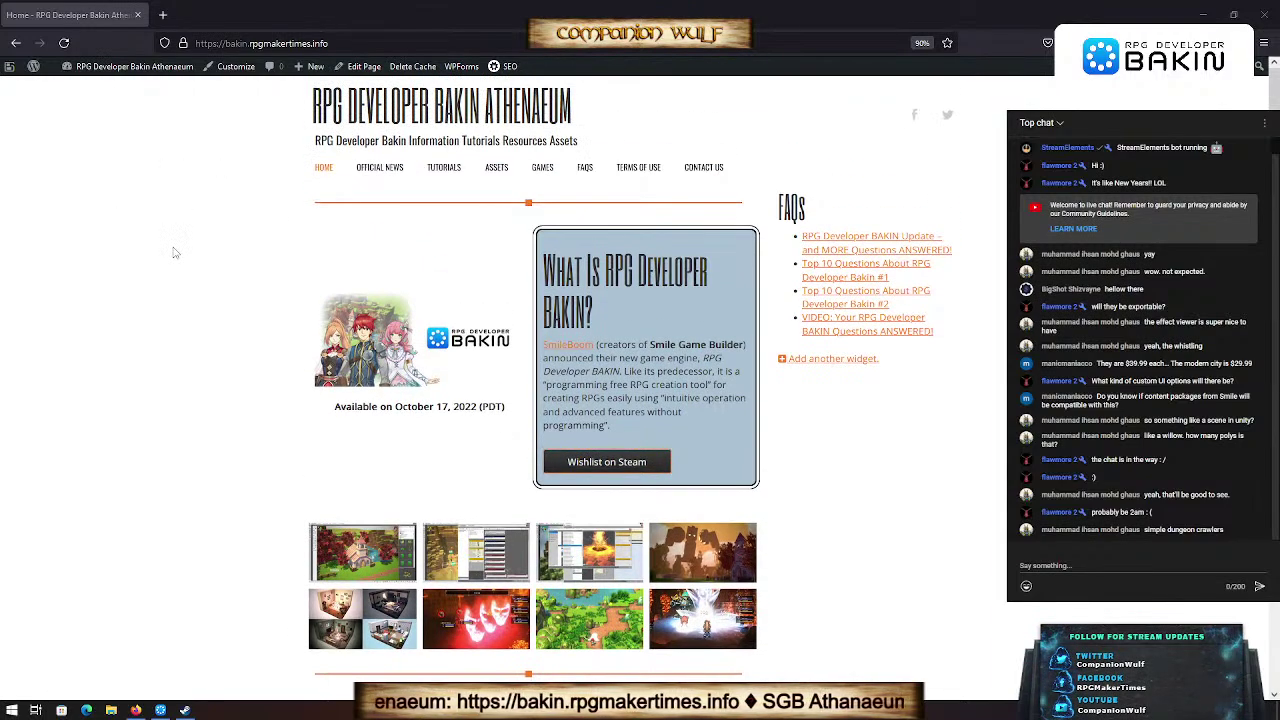
{"action": "scroll", "coordinate": [827, 393], "scroll_direction": "down", "scroll_amount": 2}
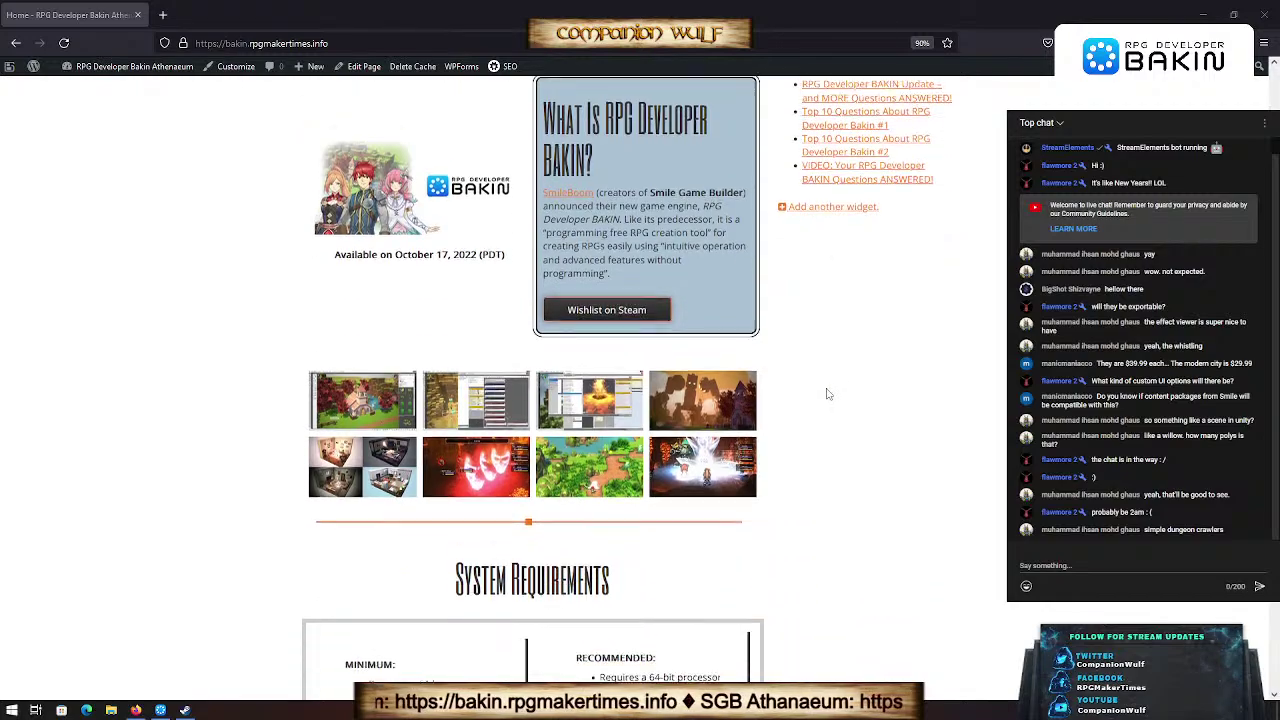
{"action": "scroll", "coordinate": [827, 393], "scroll_direction": "down", "scroll_amount": 4}
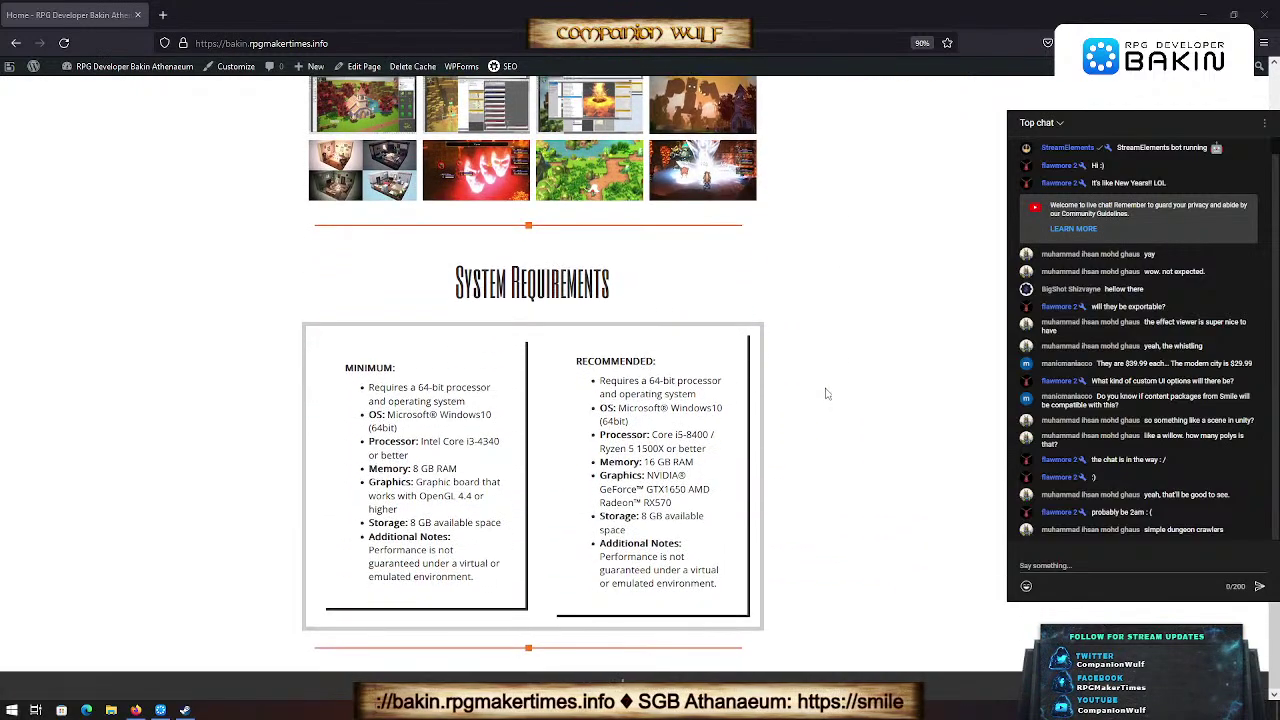
{"action": "scroll", "coordinate": [827, 393], "scroll_direction": "up", "scroll_amount": 6}
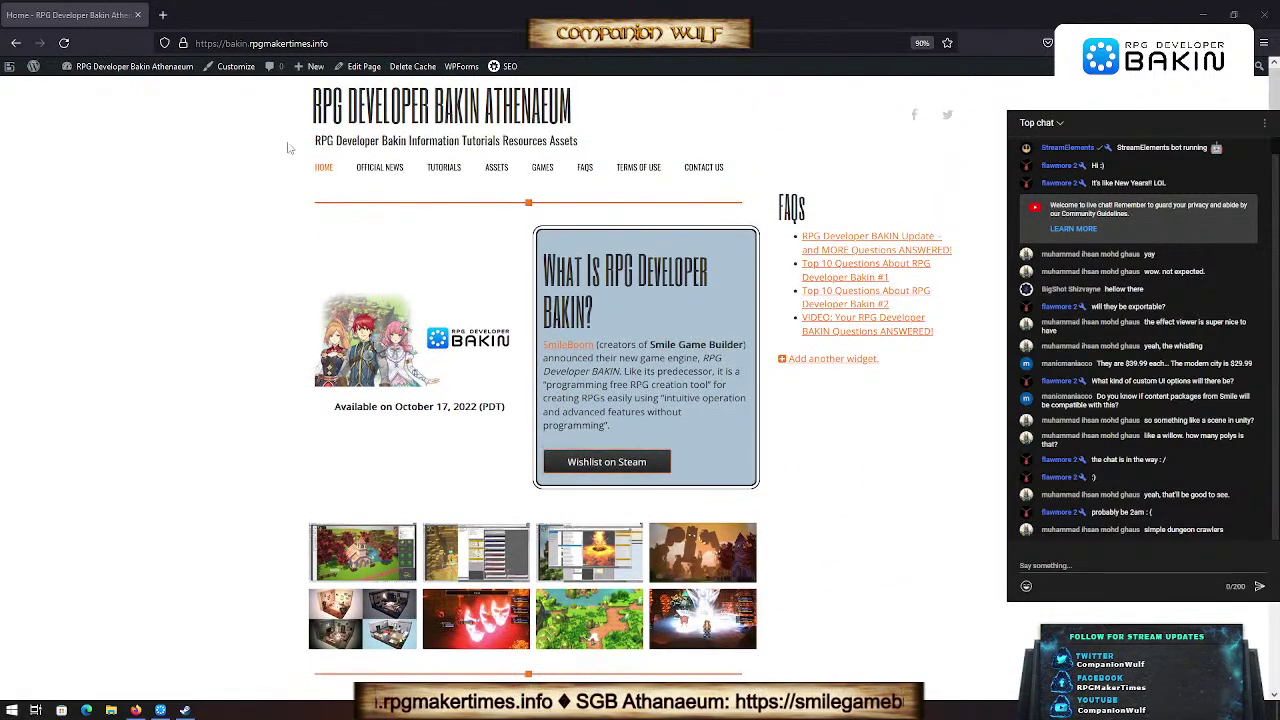
Step: Open the Athenaeum's Official News page and look through the dated list of announcements from 2022
{"action": "left_click", "coordinate": [380, 167]}
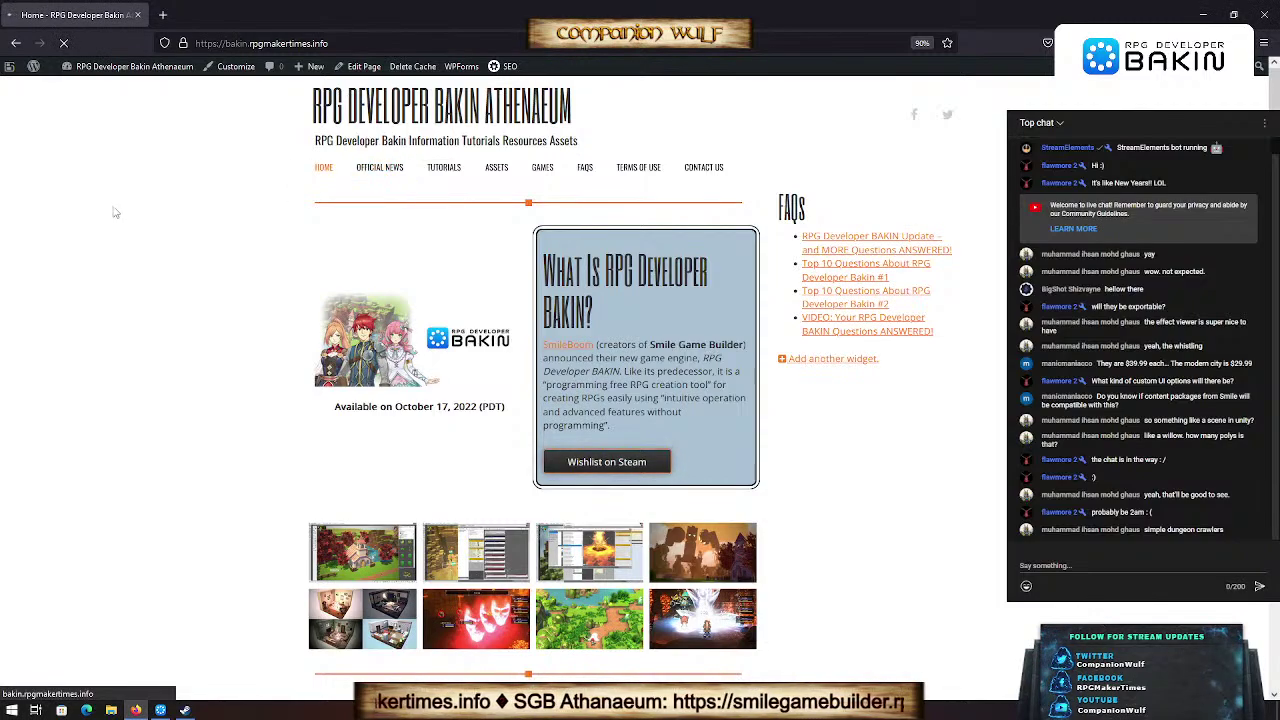
{"action": "scroll", "coordinate": [103, 266], "scroll_direction": "down", "scroll_amount": 4}
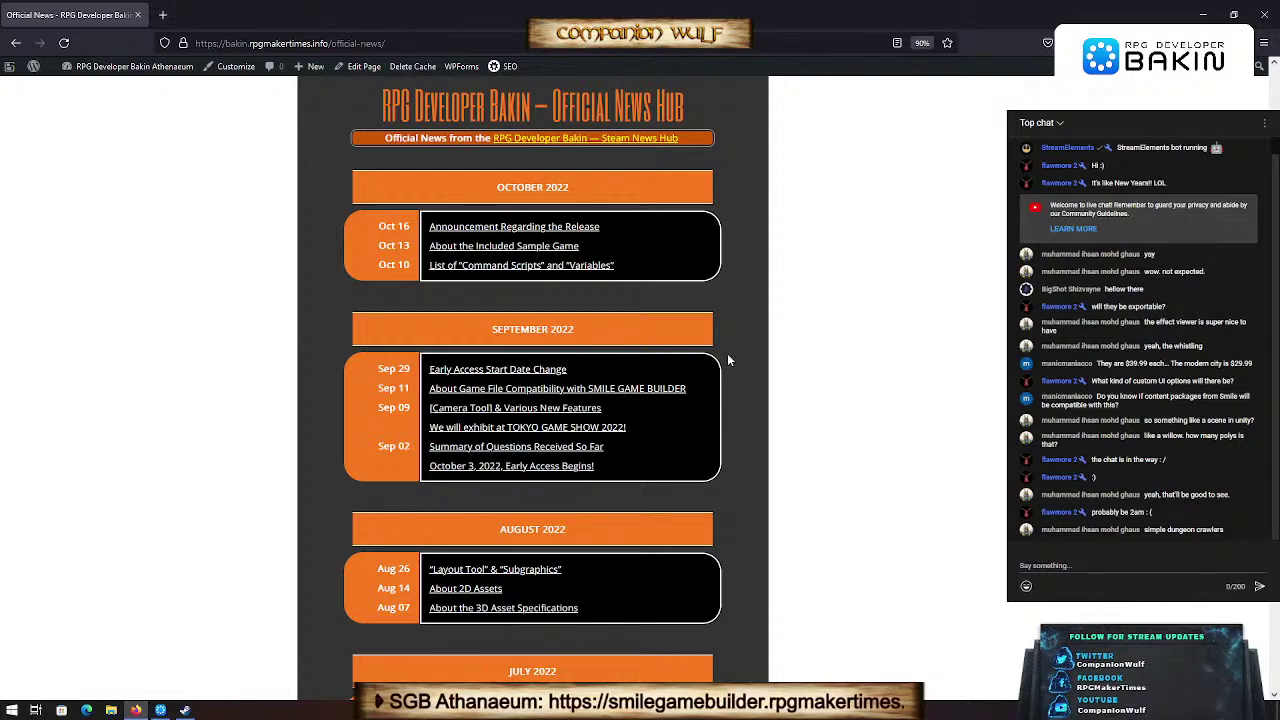
{"action": "scroll", "coordinate": [768, 360], "scroll_direction": "up", "scroll_amount": 3}
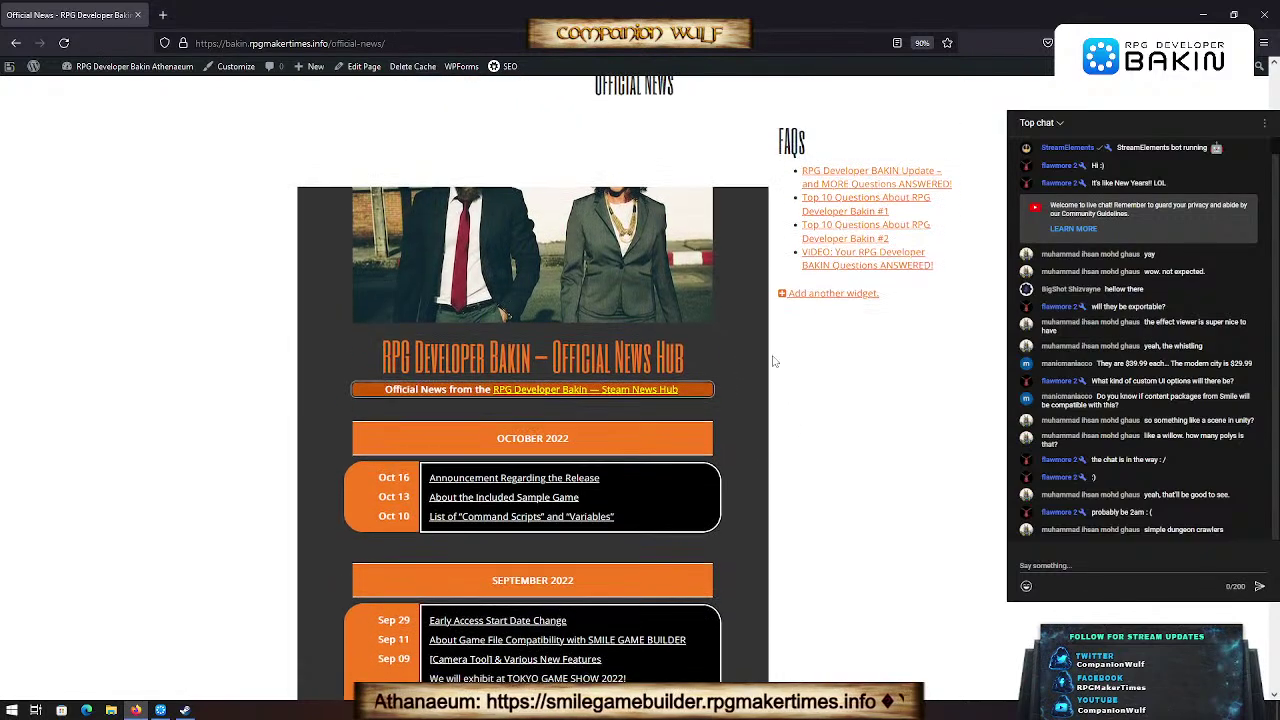
{"action": "scroll", "coordinate": [773, 361], "scroll_direction": "down", "scroll_amount": 2}
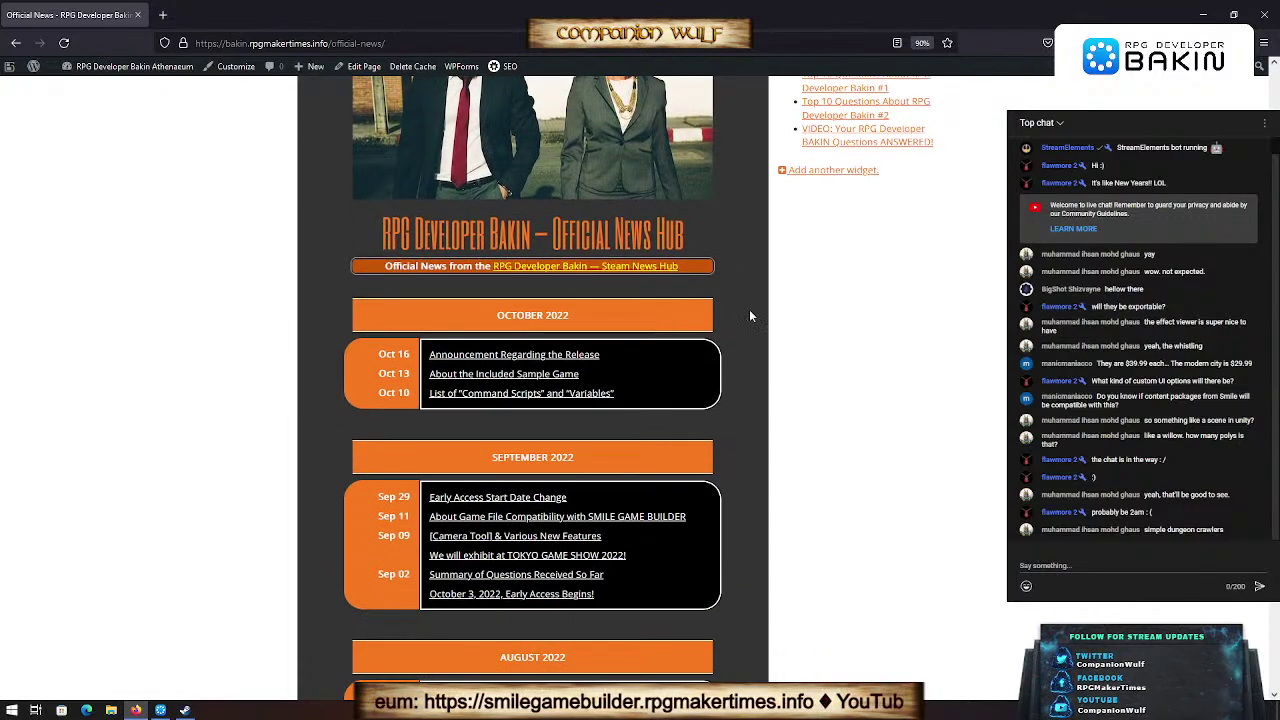
{"action": "scroll", "coordinate": [751, 328], "scroll_direction": "up", "scroll_amount": 2}
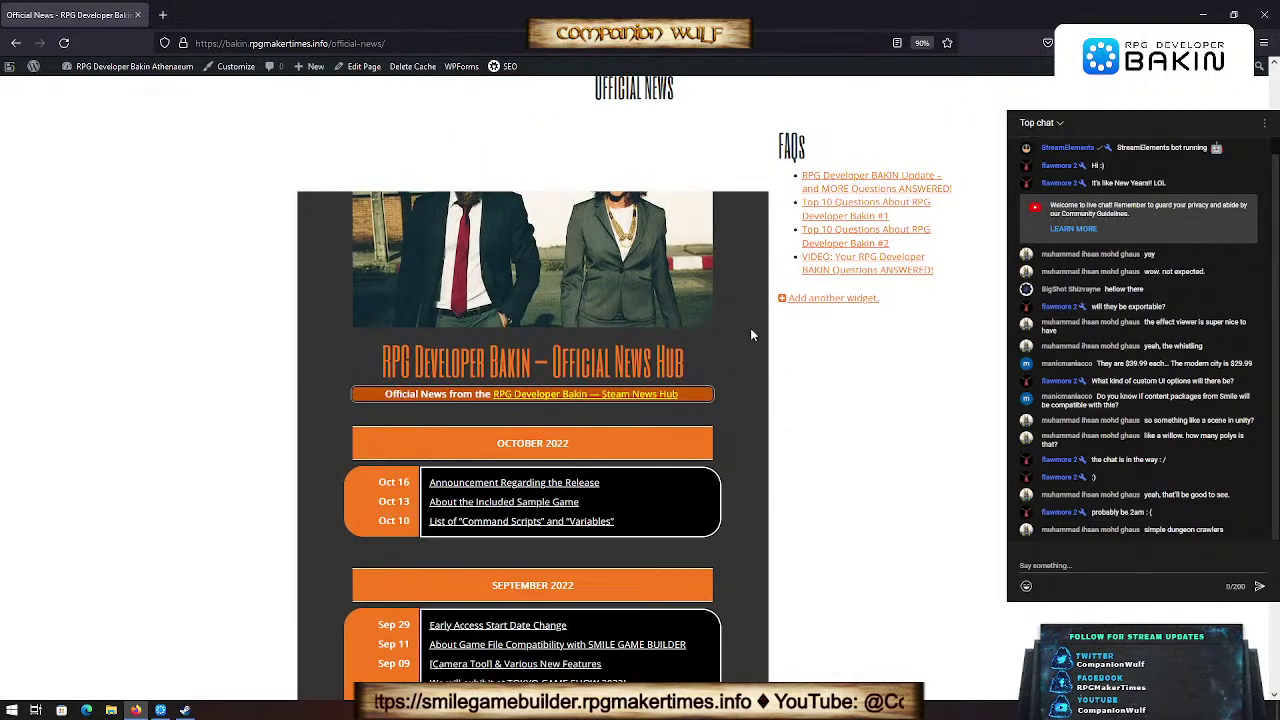
{"action": "scroll", "coordinate": [751, 329], "scroll_direction": "up", "scroll_amount": 2}
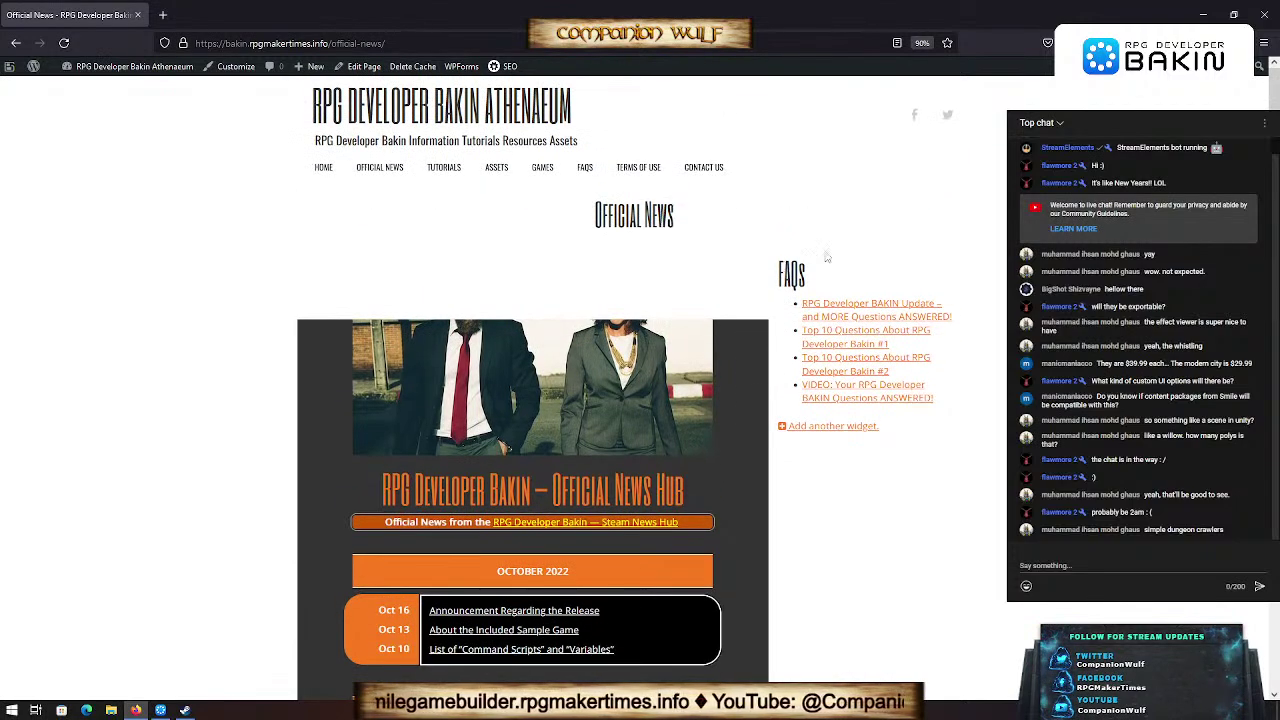
Step: Visit the Athenaeum's Tutorials, Assets and Games pages, and look through the articles on the FAQs page
{"action": "left_click", "coordinate": [444, 167]}
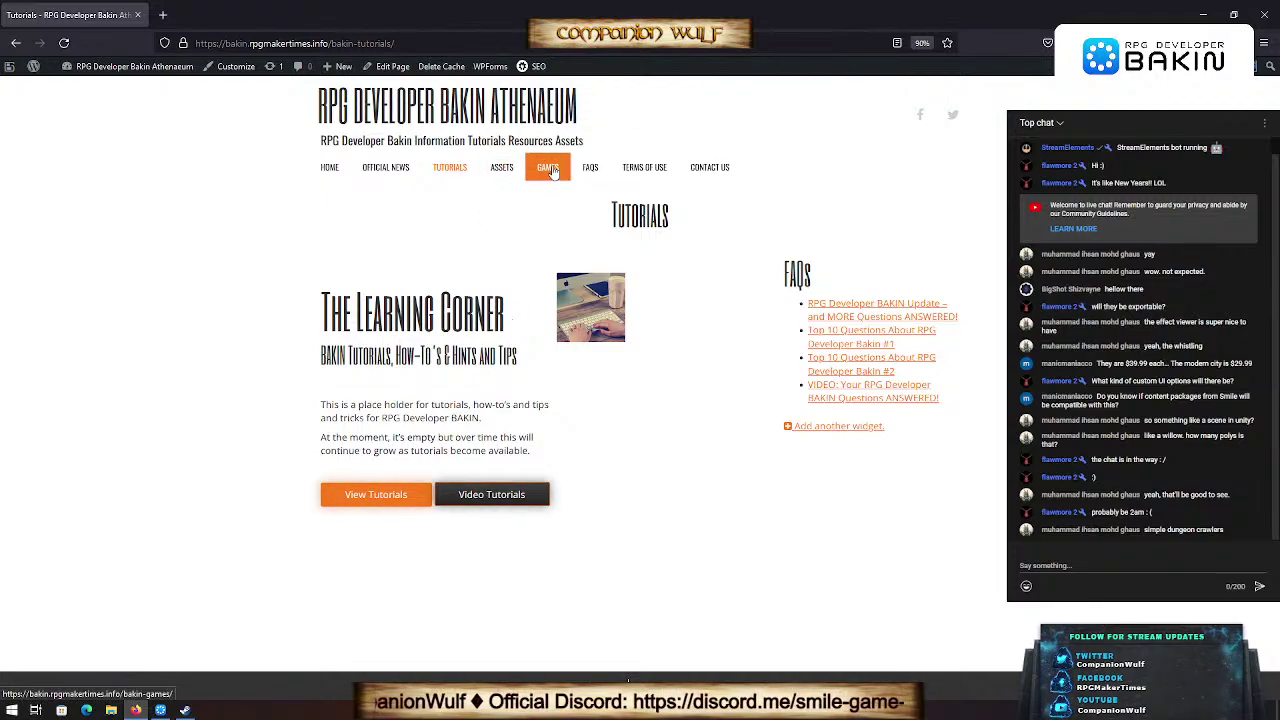
{"action": "left_click", "coordinate": [505, 170]}
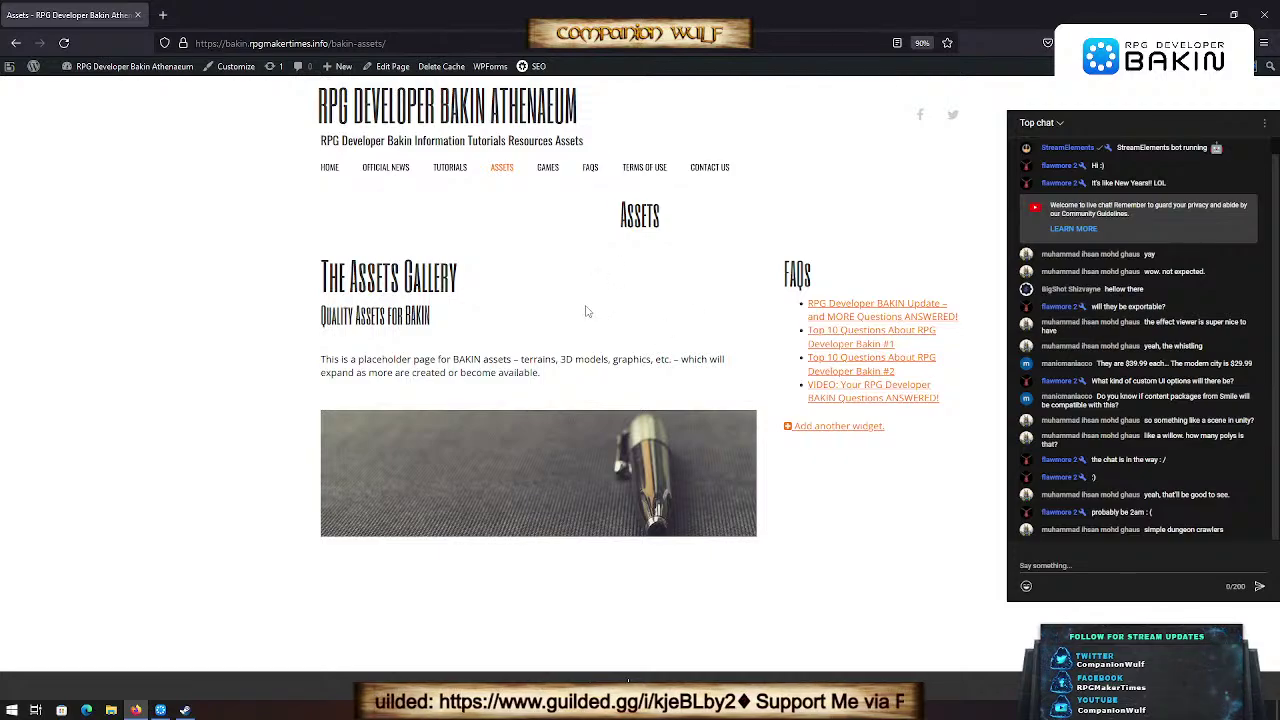
{"action": "left_click", "coordinate": [548, 168]}
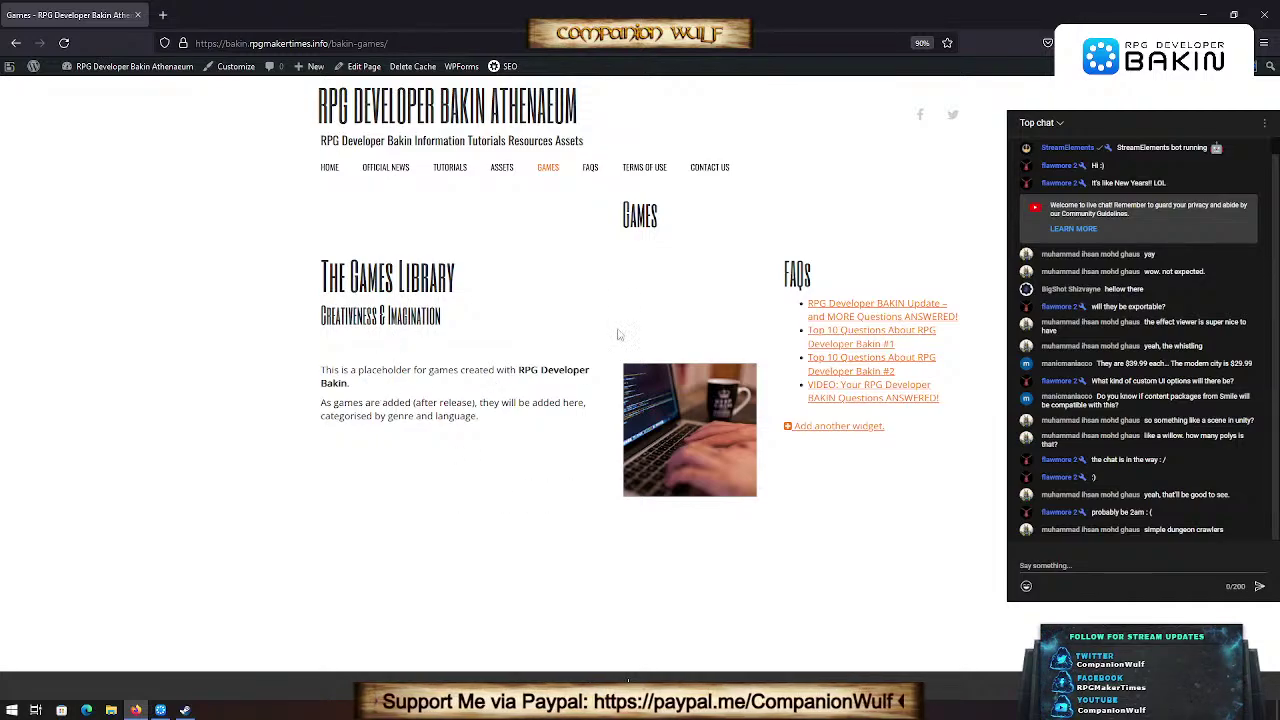
{"action": "left_click", "coordinate": [590, 167]}
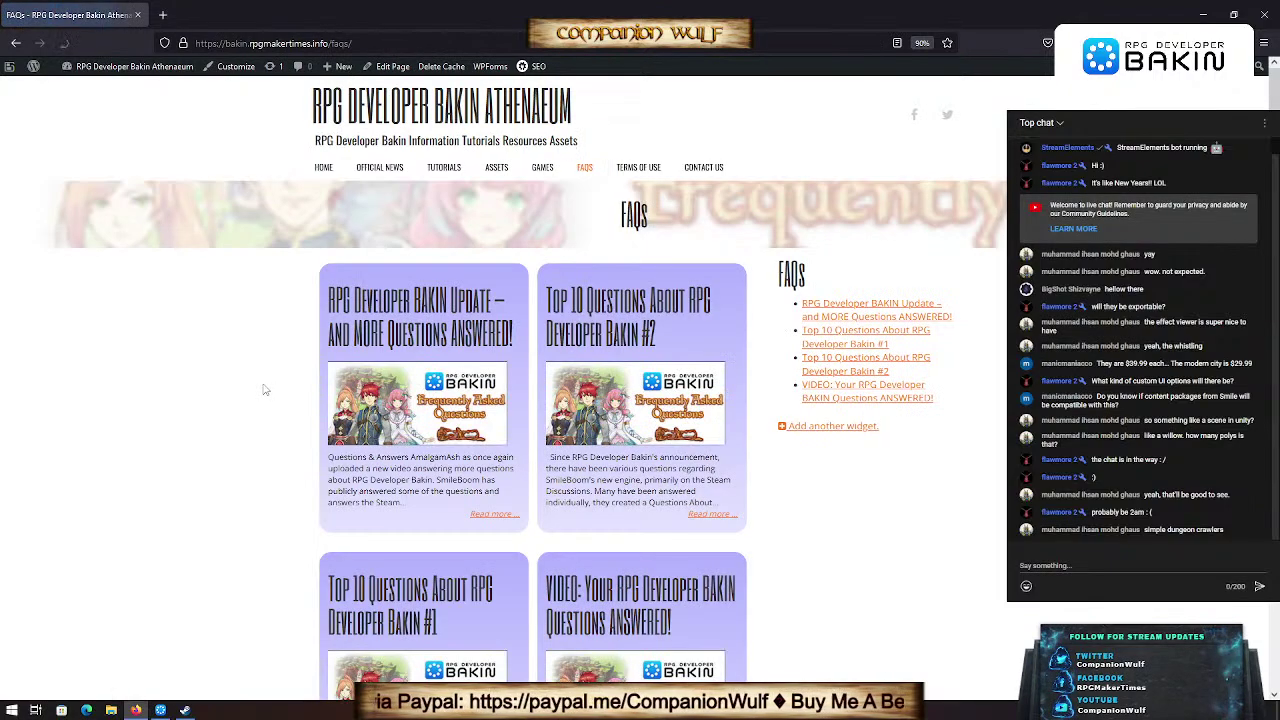
{"action": "scroll", "coordinate": [251, 384], "scroll_direction": "down", "scroll_amount": 3}
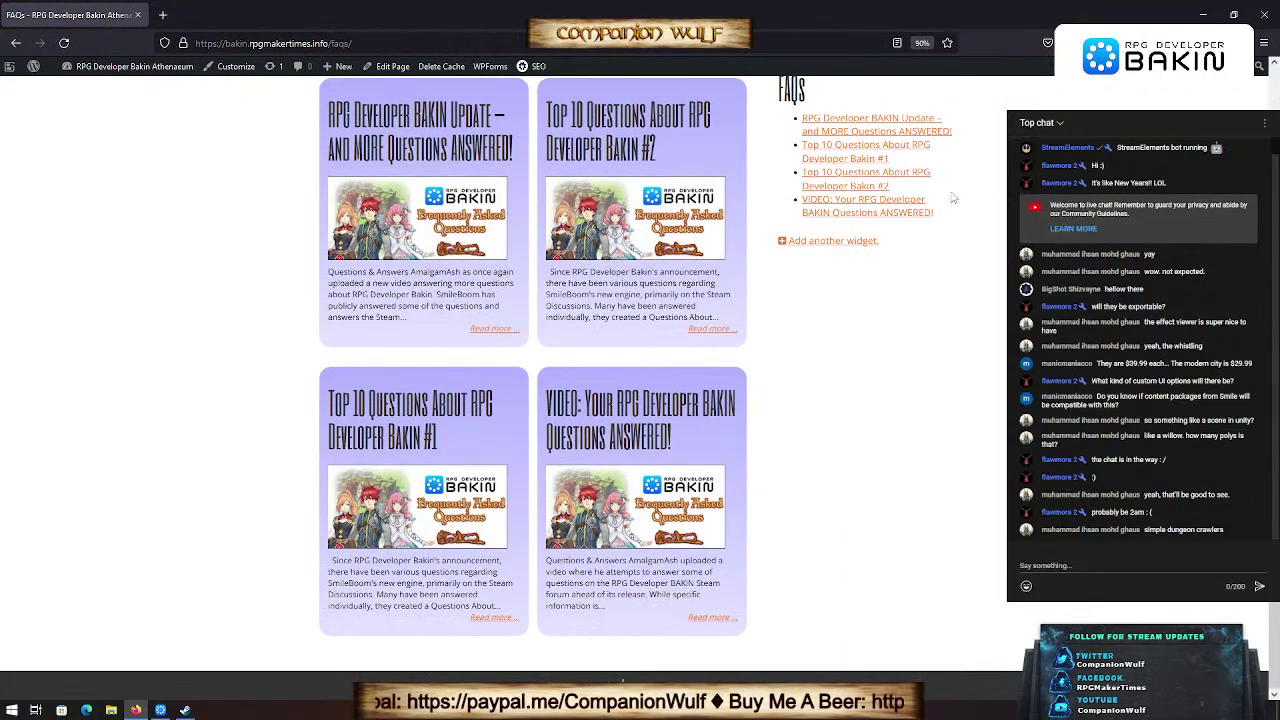
Step: Open the Terms of Use page of the Bakin Athenaeum site and look over its non-commercial, universal and commercial licenses
{"action": "scroll", "coordinate": [890, 425], "scroll_direction": "up", "scroll_amount": 3}
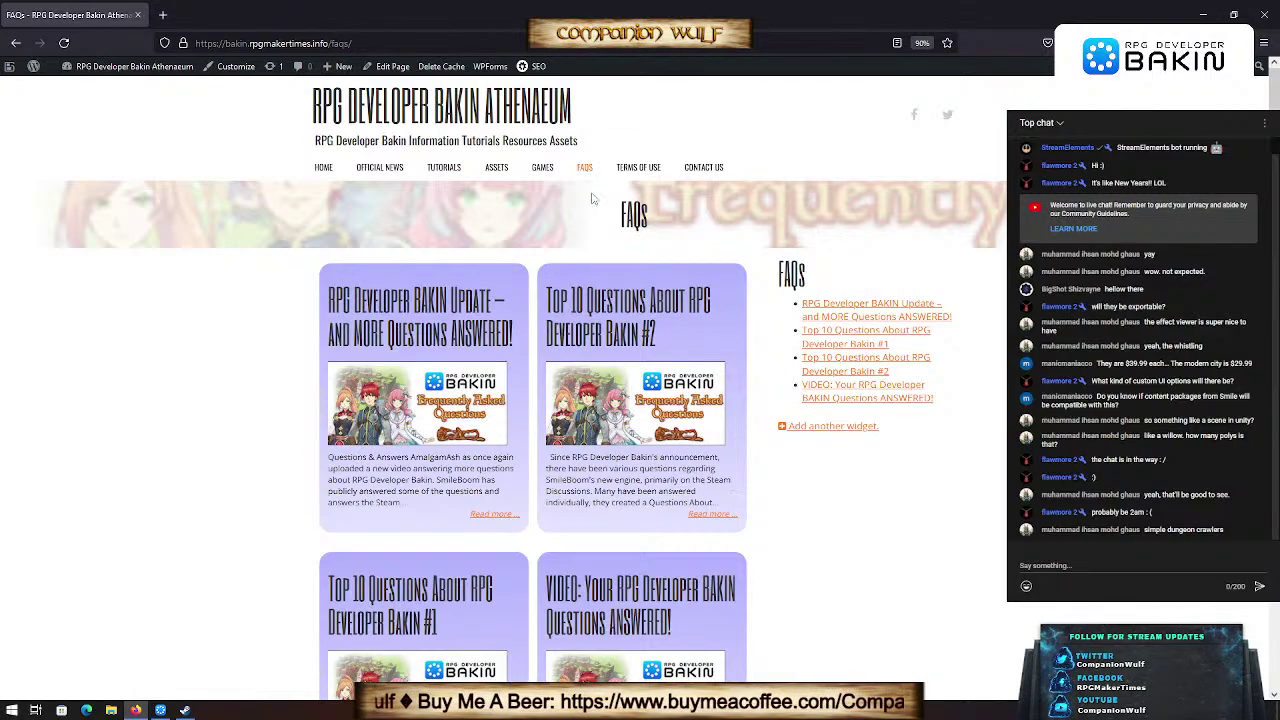
{"action": "left_click", "coordinate": [646, 170]}
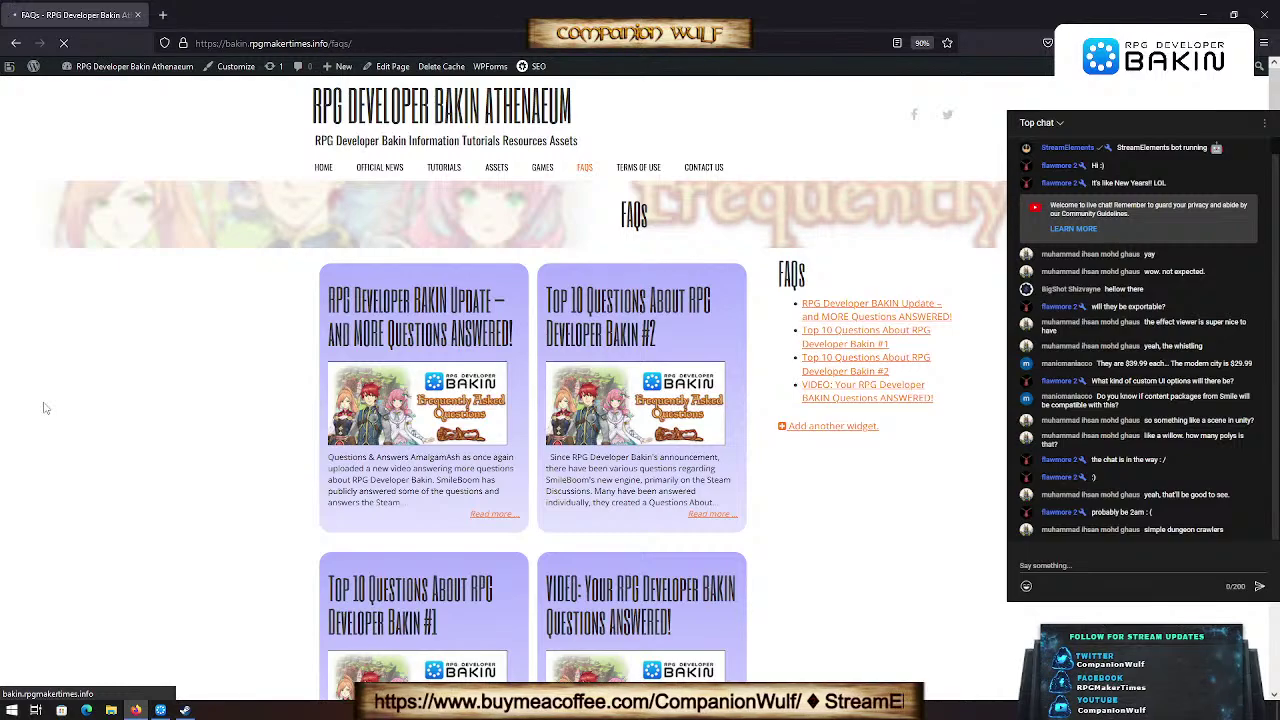
{"action": "scroll", "coordinate": [44, 408], "scroll_direction": "down", "scroll_amount": 3}
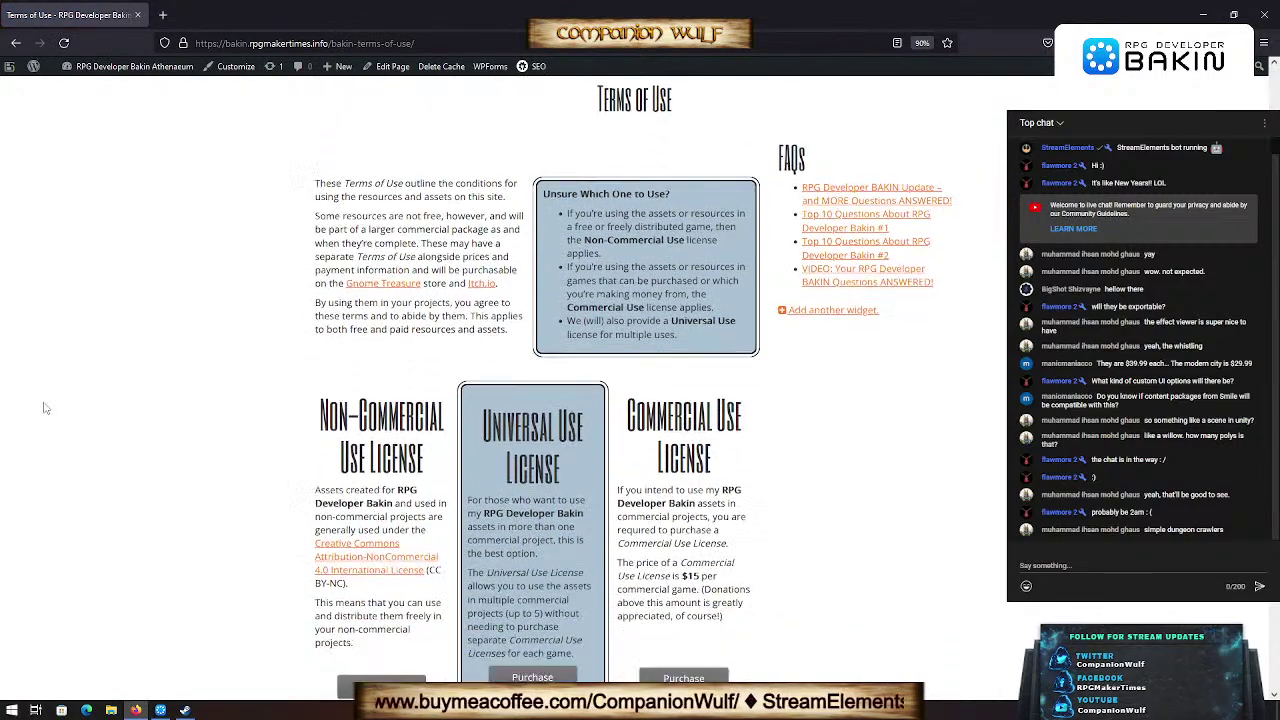
{"action": "scroll", "coordinate": [44, 408], "scroll_direction": "down", "scroll_amount": 1}
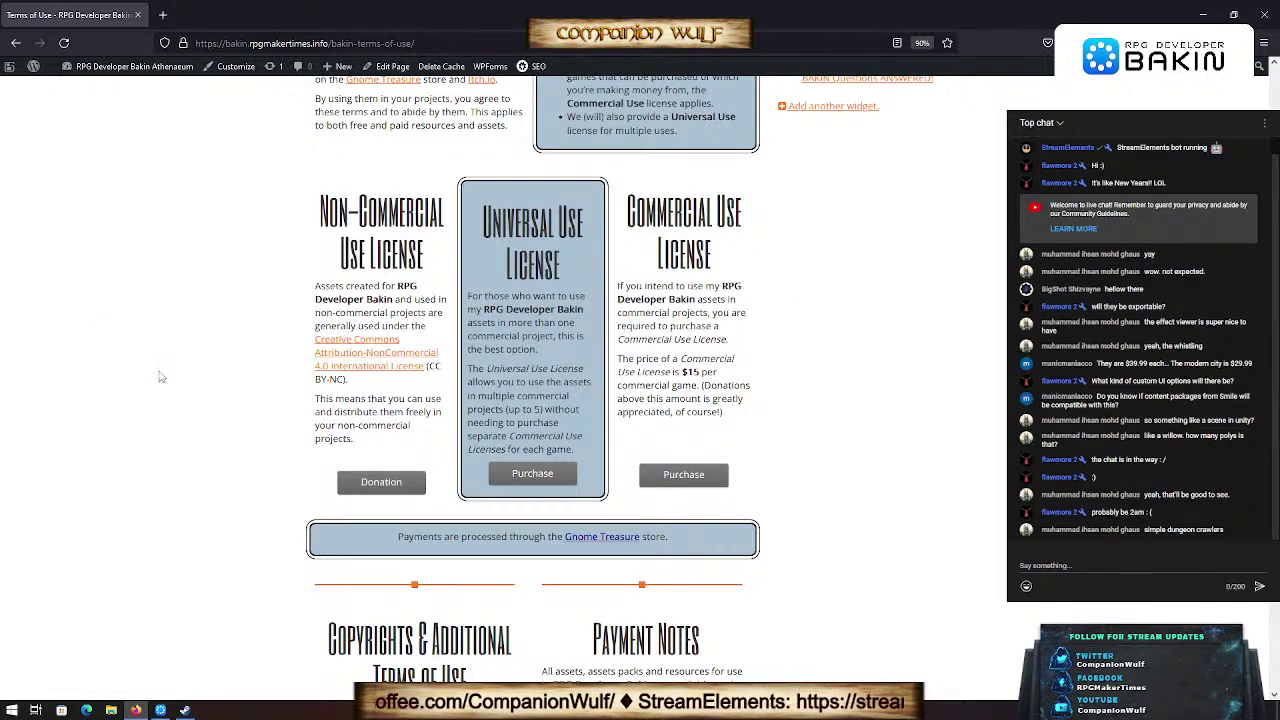
{"action": "scroll", "coordinate": [157, 372], "scroll_direction": "up", "scroll_amount": 1}
{"action": "scroll", "coordinate": [160, 377], "scroll_direction": "down", "scroll_amount": 2}
{"action": "scroll", "coordinate": [160, 377], "scroll_direction": "up", "scroll_amount": 6}
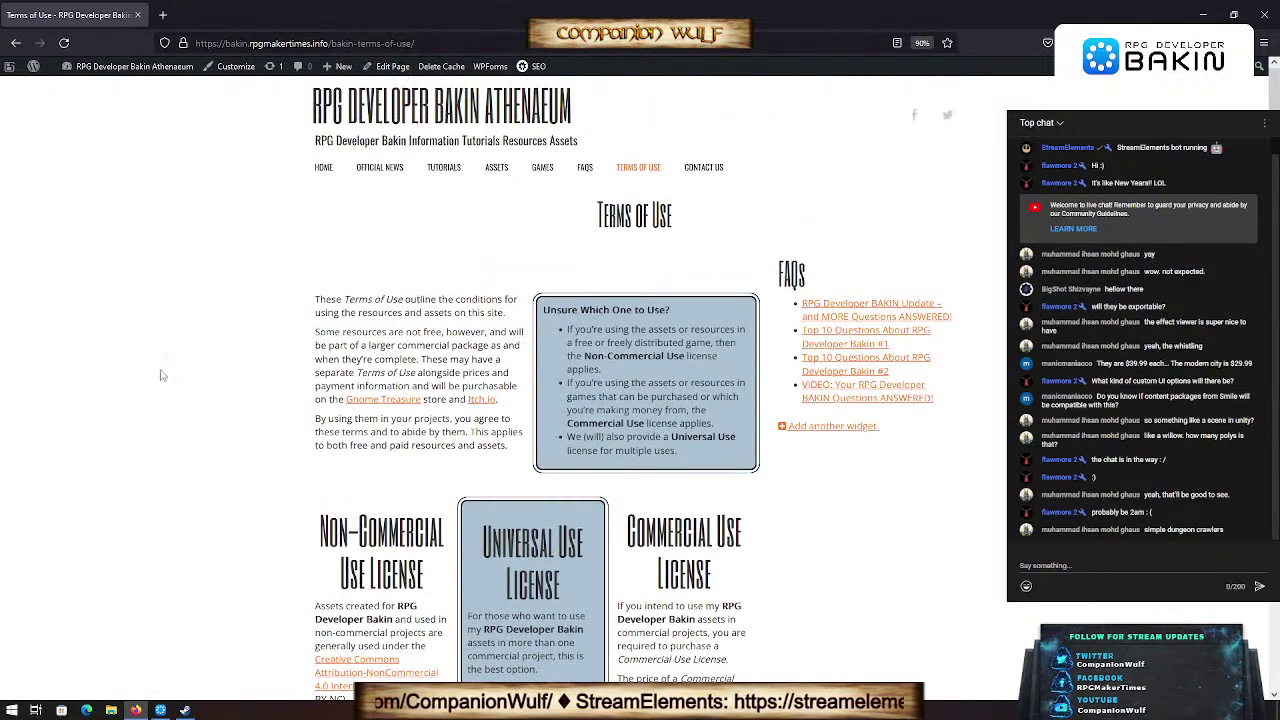
Step: Go to the site's home page and examine the System Requirements section, with the page enlarged to 140%
{"action": "left_click", "coordinate": [371, 108]}
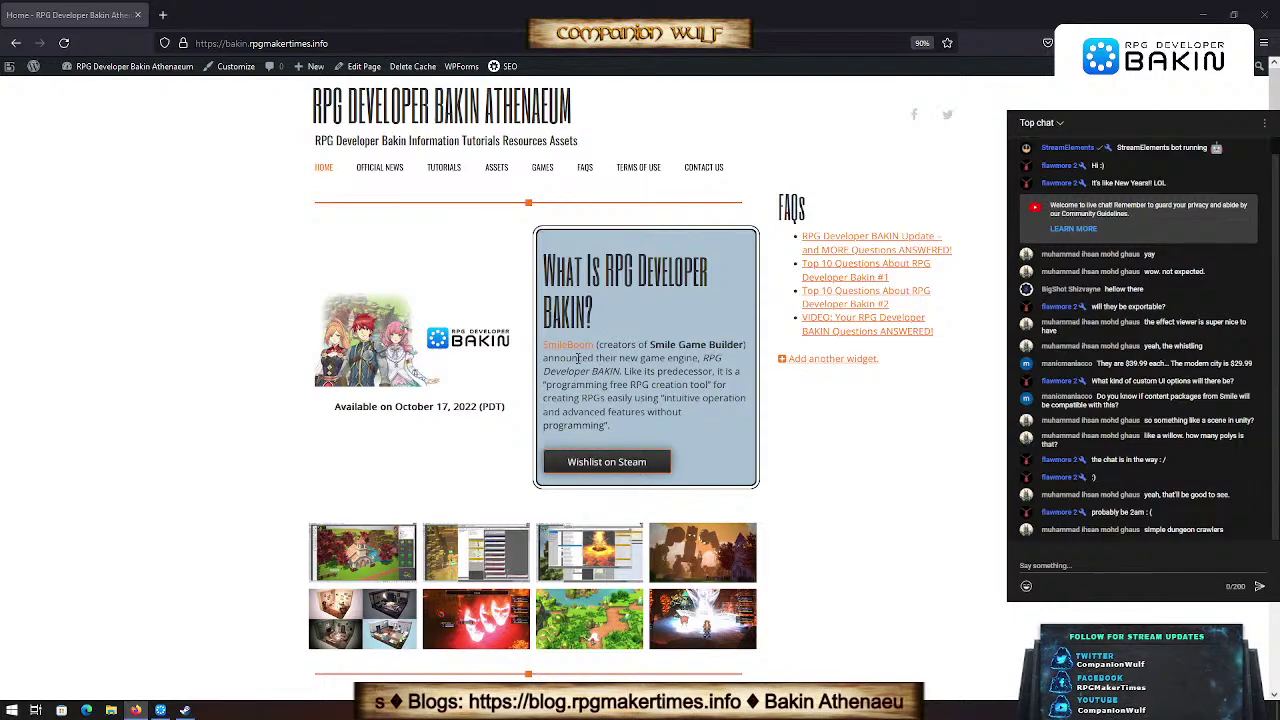
{"action": "scroll", "coordinate": [590, 368], "scroll_direction": "down", "scroll_amount": 1}
{"action": "scroll", "coordinate": [434, 400], "scroll_direction": "down", "scroll_amount": 4}
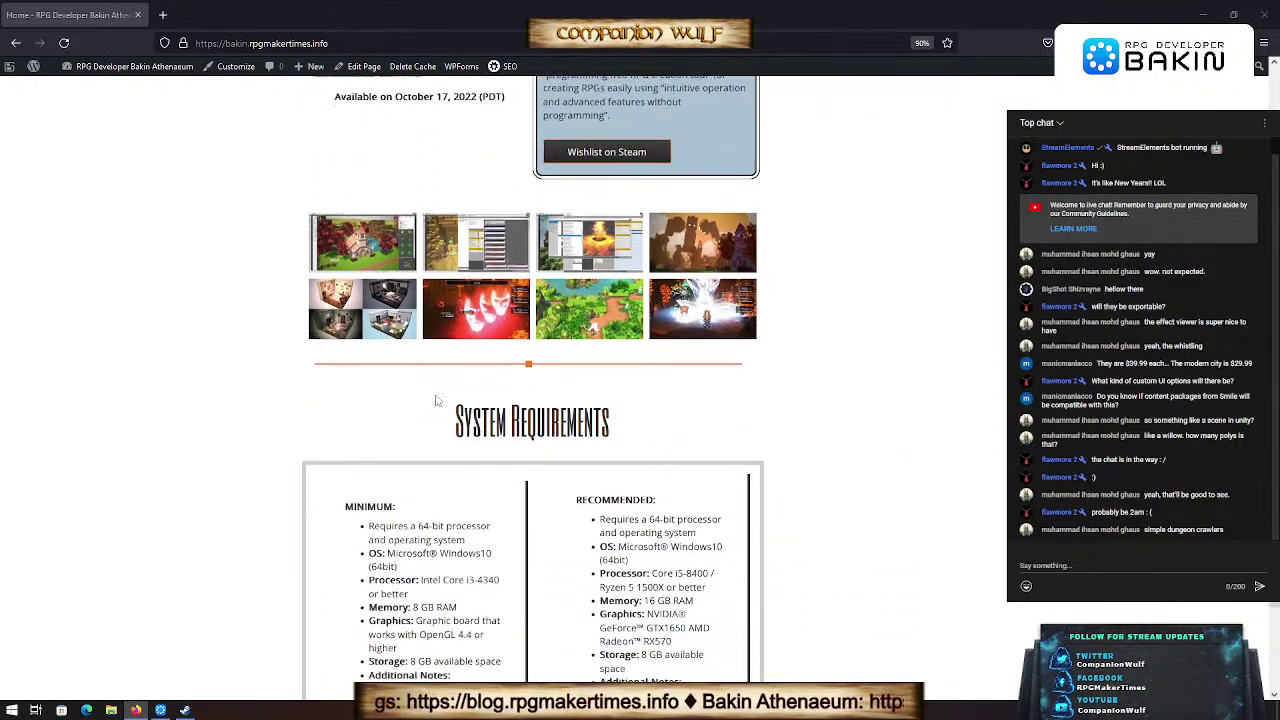
{"action": "scroll", "coordinate": [434, 400], "scroll_direction": "up", "scroll_amount": 4}
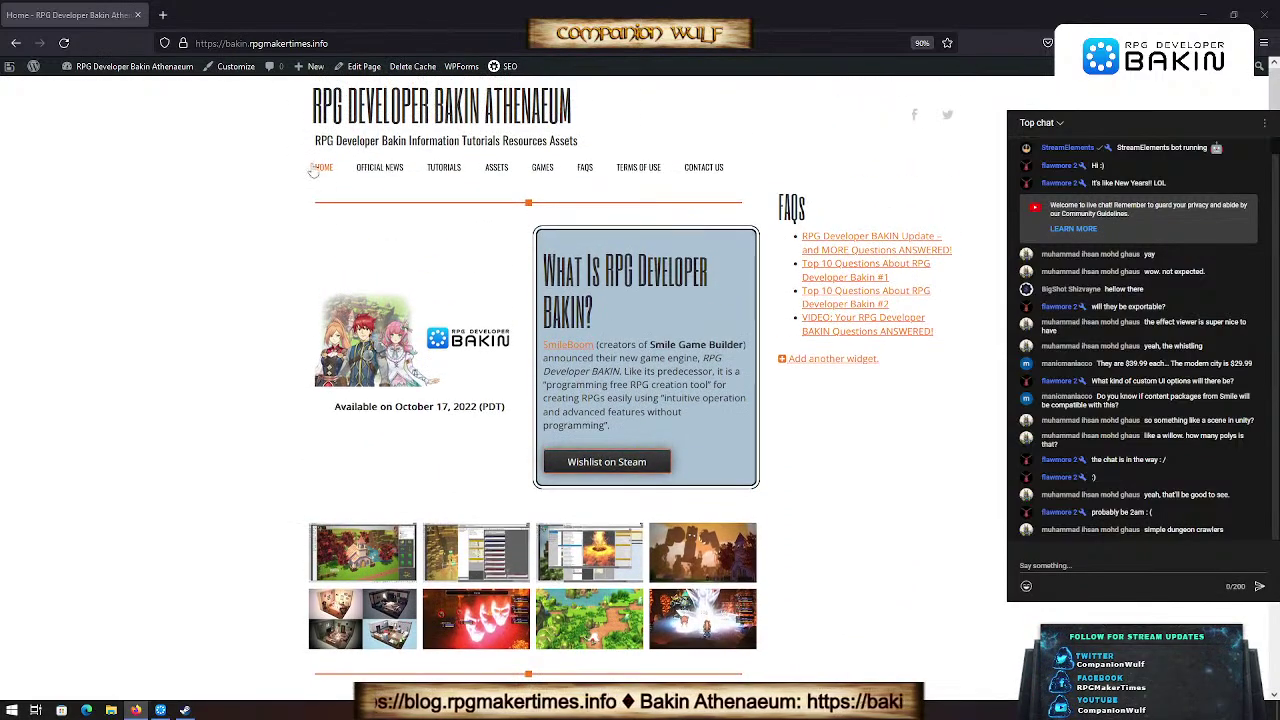
{"action": "scroll", "coordinate": [328, 461], "scroll_direction": "down", "scroll_amount": 3}
{"action": "scroll", "coordinate": [328, 461], "scroll_direction": "down", "scroll_amount": 4}
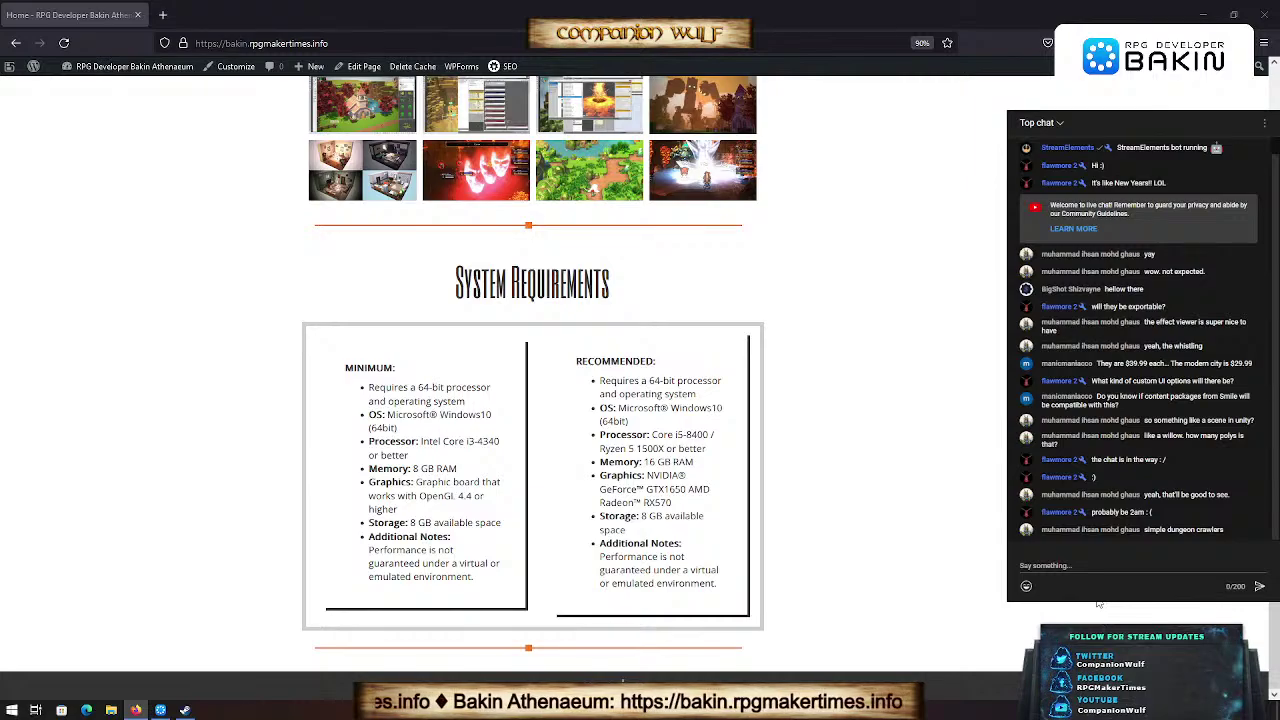
{"action": "scroll", "coordinate": [807, 489], "scroll_direction": "up", "scroll_amount": 1, "text": "ctrl"}
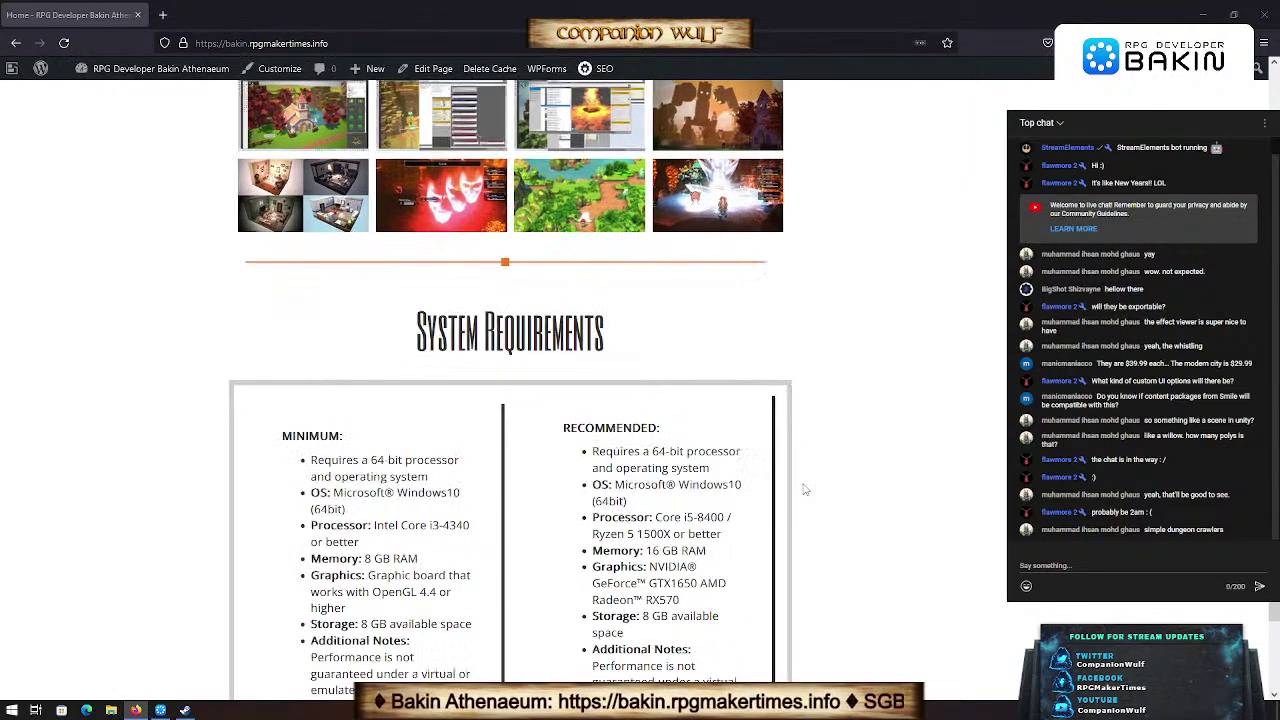
{"action": "scroll", "coordinate": [807, 489], "scroll_direction": "up", "scroll_amount": 4, "text": "ctrl"}
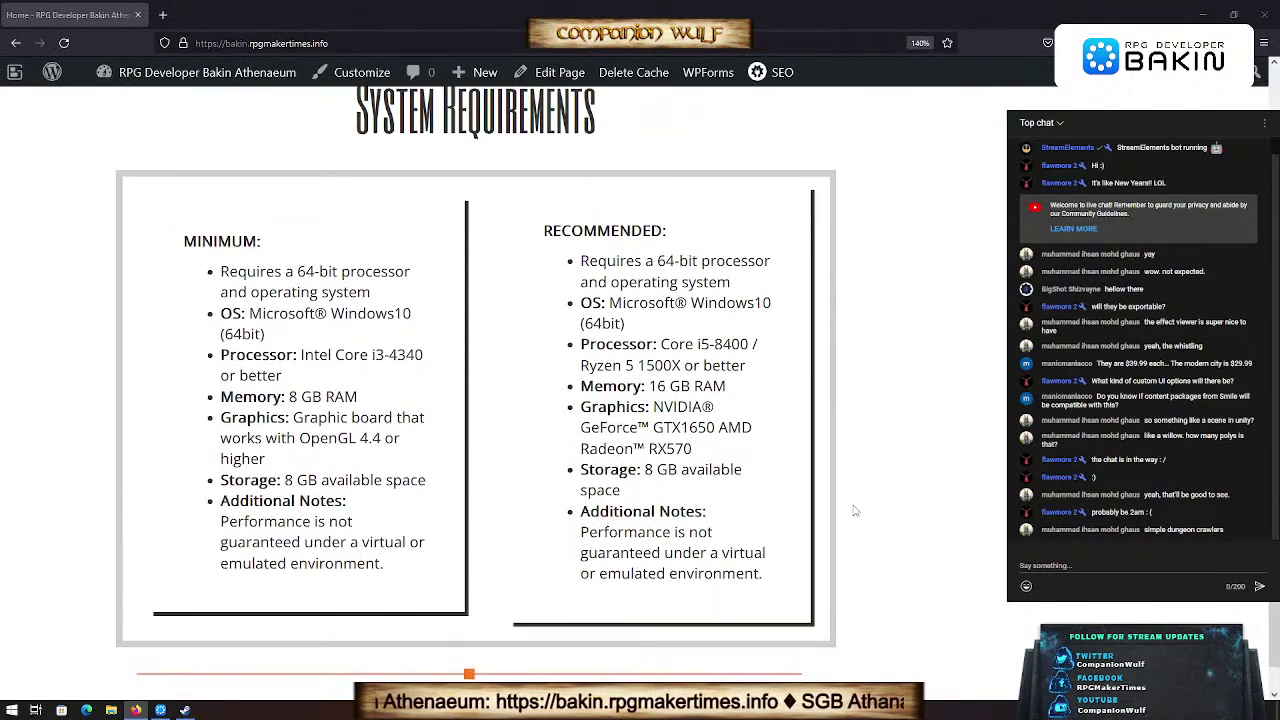
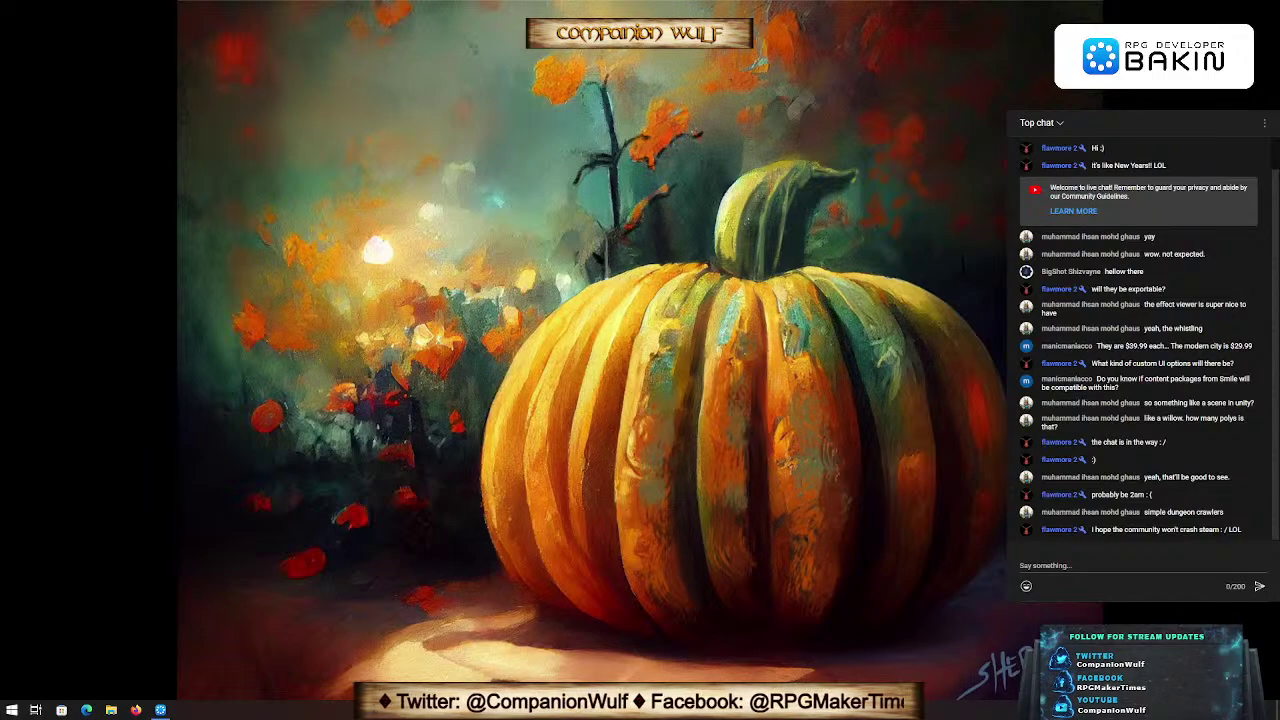
Step: Start RPG Developer Bakin, then switch to the browser and review the purchase offer on its Steam store page
{"action": "left_click", "coordinate": [160, 709]}
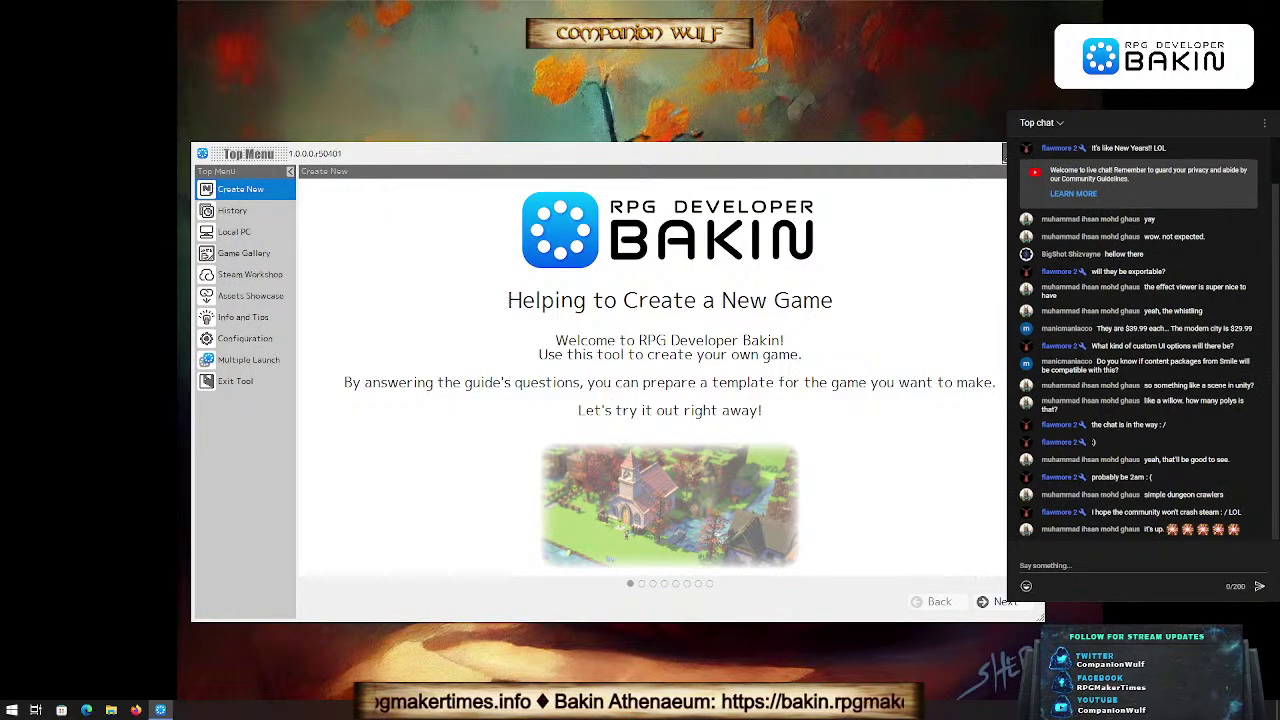
{"action": "key", "text": "alt+Tab"}
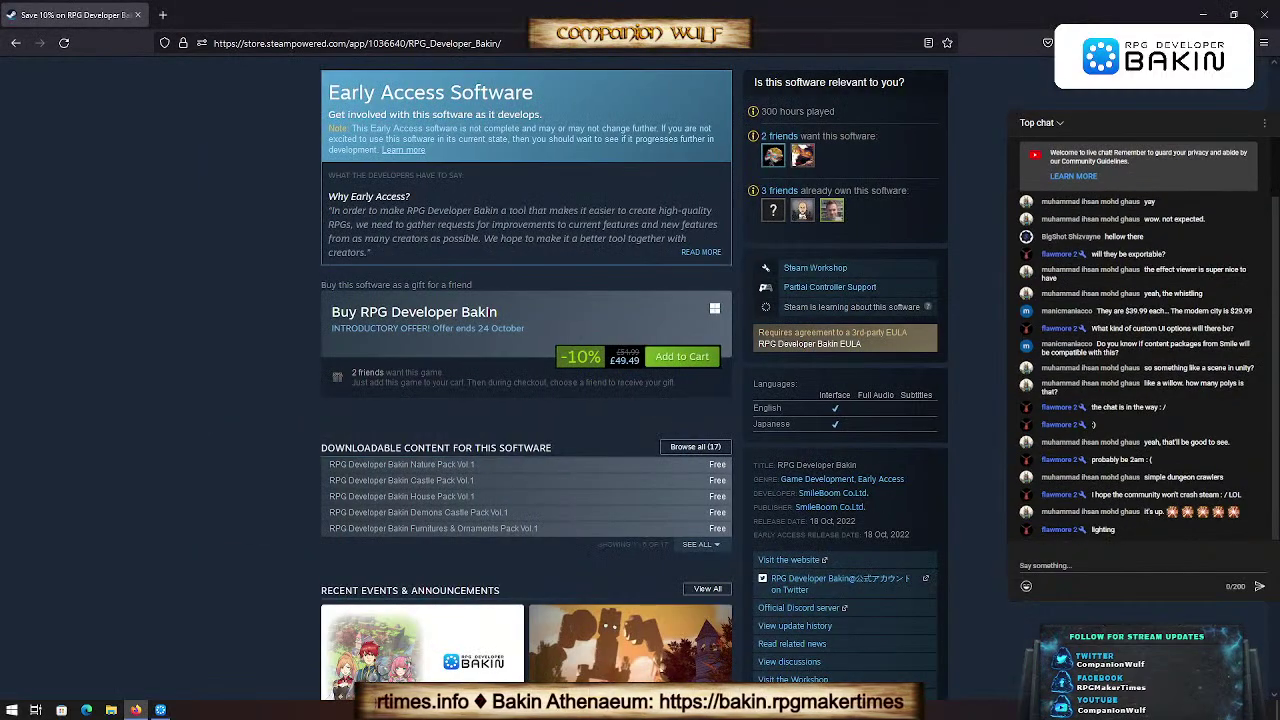
{"action": "scroll", "coordinate": [244, 358], "scroll_direction": "up", "scroll_amount": 2}
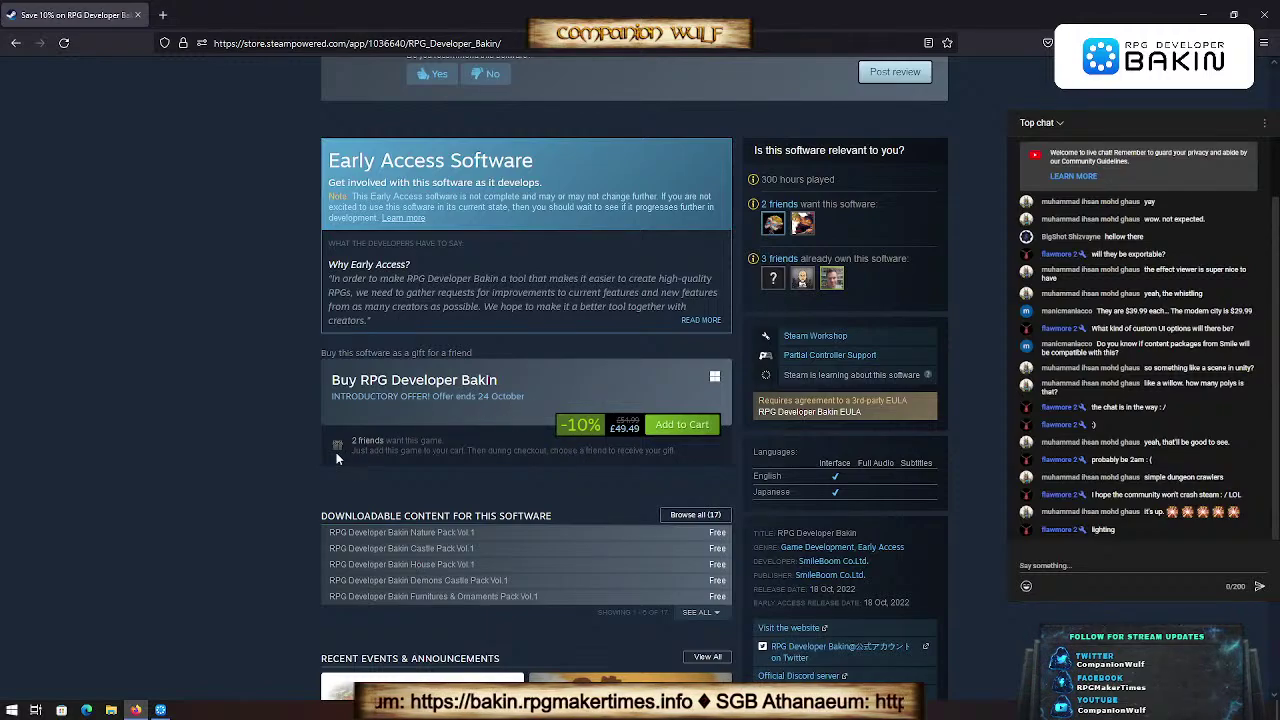
{"action": "scroll", "coordinate": [295, 452], "scroll_direction": "down", "scroll_amount": 3}
{"action": "scroll", "coordinate": [278, 449], "scroll_direction": "up", "scroll_amount": 3}
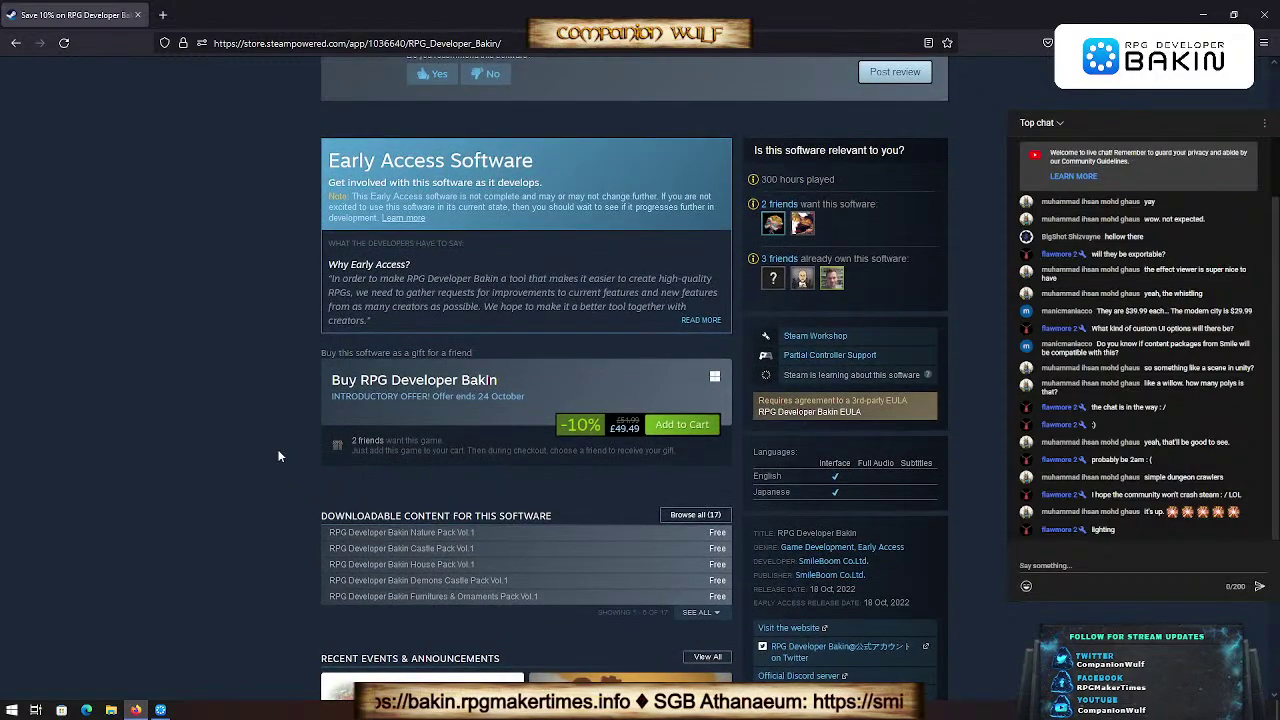
{"action": "scroll", "coordinate": [280, 456], "scroll_direction": "down", "scroll_amount": 1}
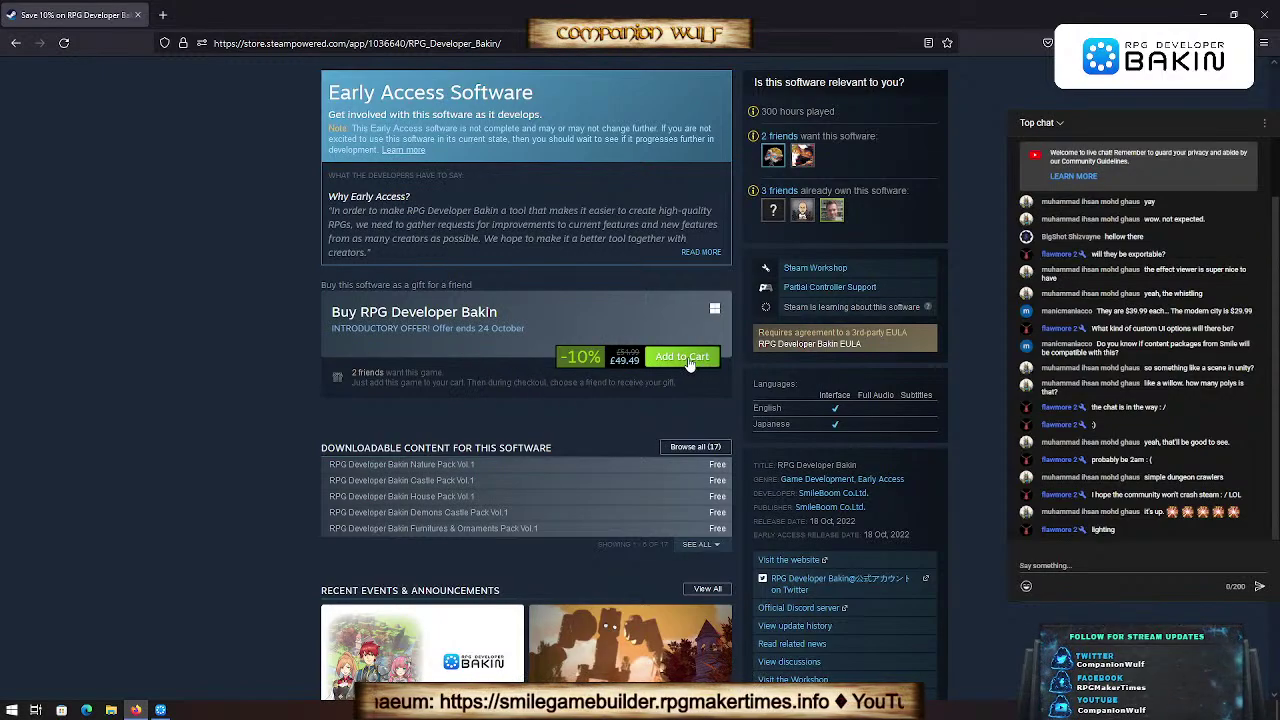
{"action": "scroll", "coordinate": [452, 364], "scroll_direction": "up", "scroll_amount": 3}
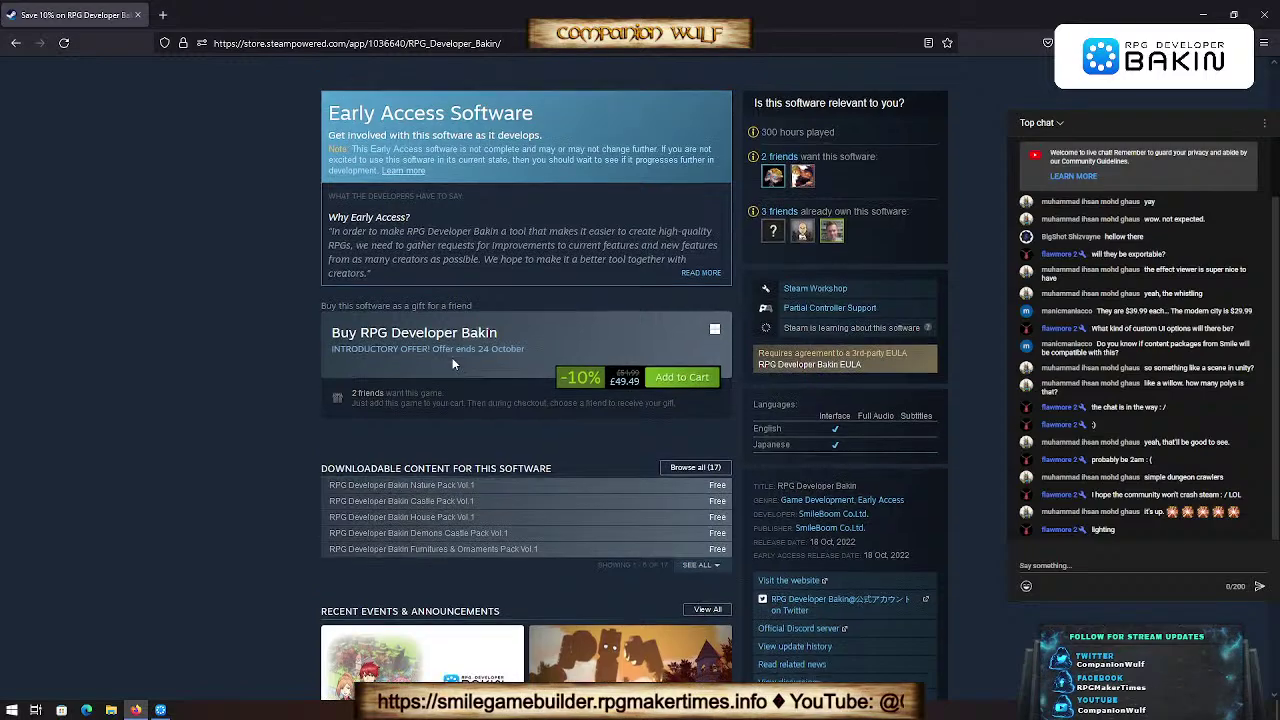
{"action": "scroll", "coordinate": [520, 400], "scroll_direction": "down", "scroll_amount": 4}
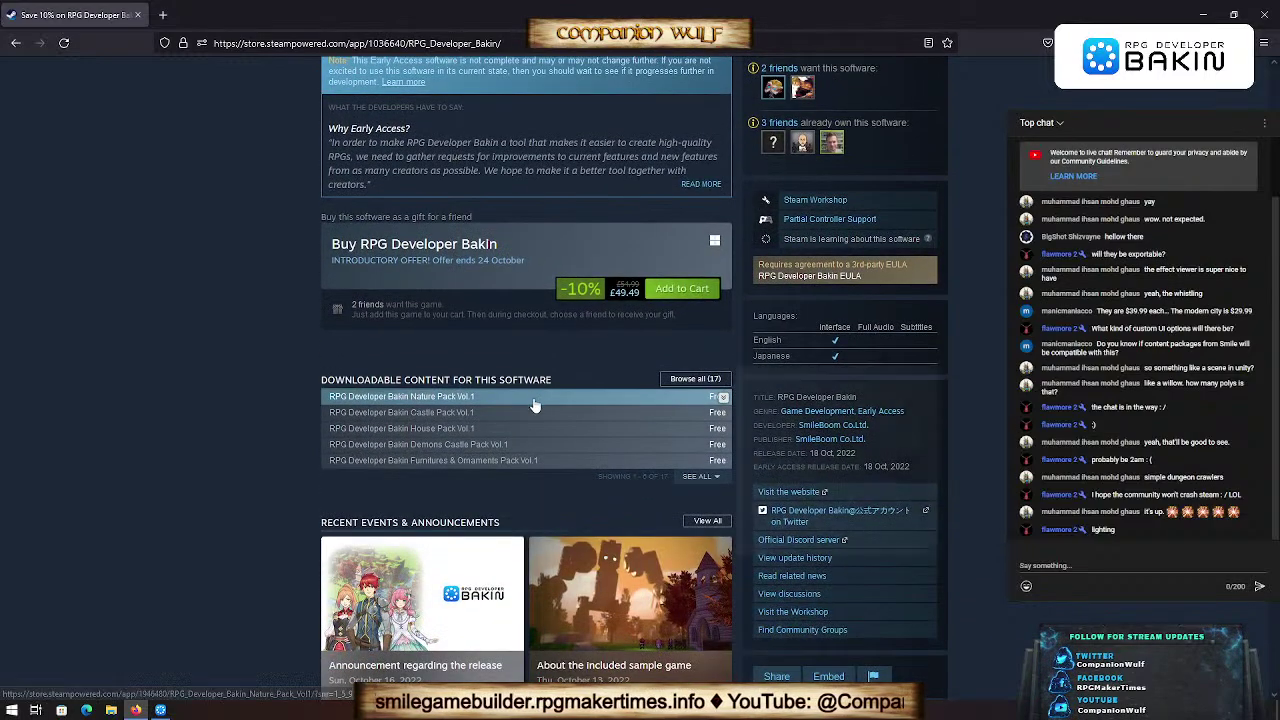
Step: Expand the full downloadable content list on the Steam page to examine the packs and prices, and close the page
{"action": "left_click", "coordinate": [705, 477]}
{"action": "scroll", "coordinate": [640, 465], "scroll_direction": "down", "scroll_amount": 4}
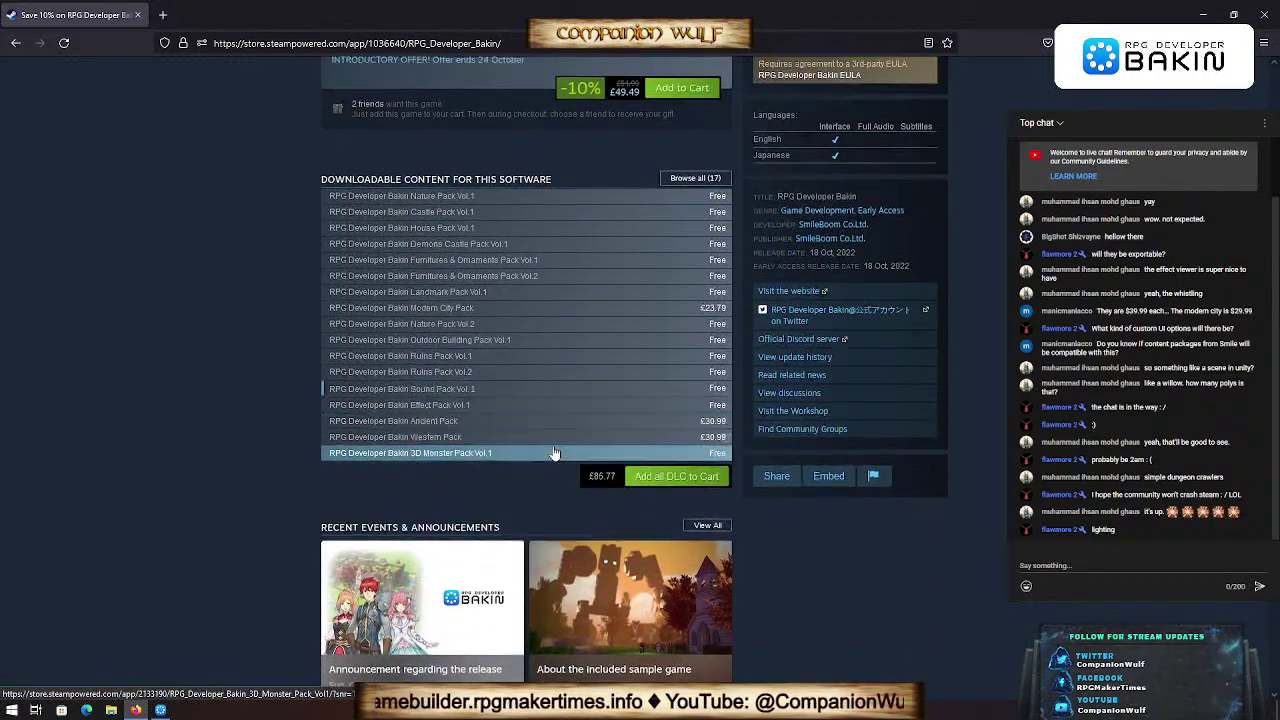
{"action": "scroll", "coordinate": [558, 448], "scroll_direction": "up", "scroll_amount": 5}
{"action": "scroll", "coordinate": [552, 448], "scroll_direction": "up", "scroll_amount": 3}
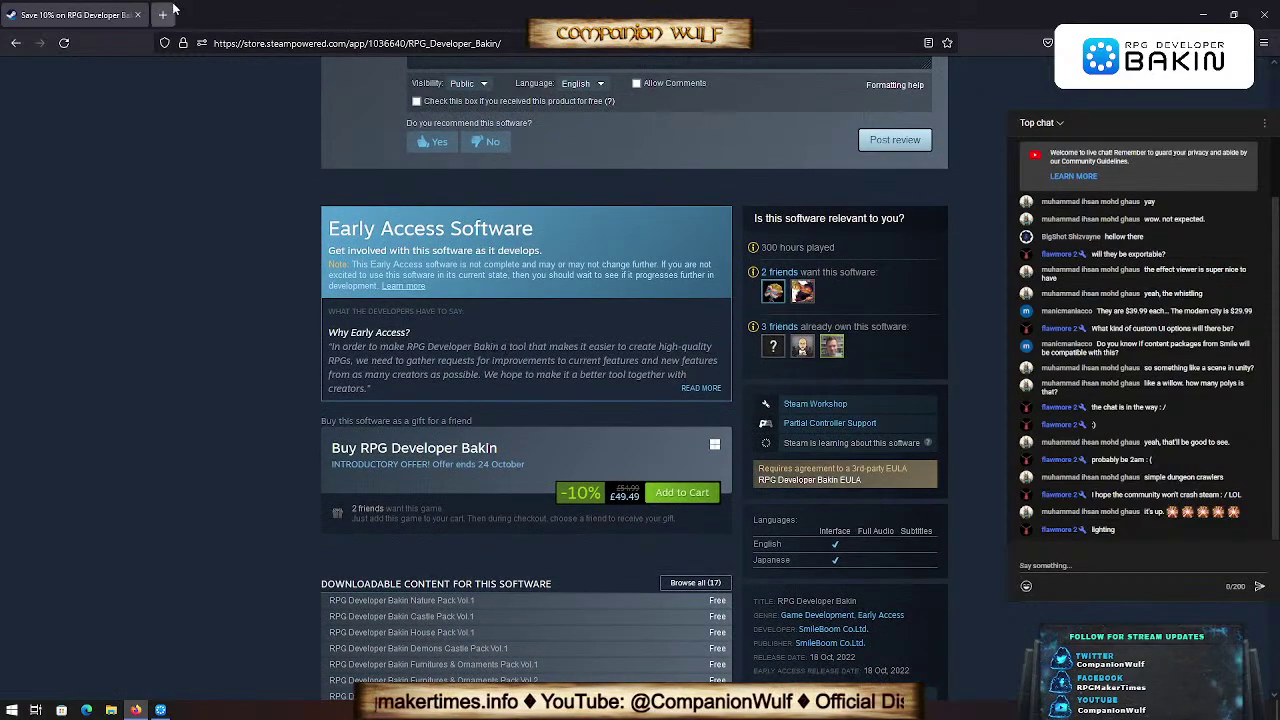
{"action": "left_click", "coordinate": [137, 14]}
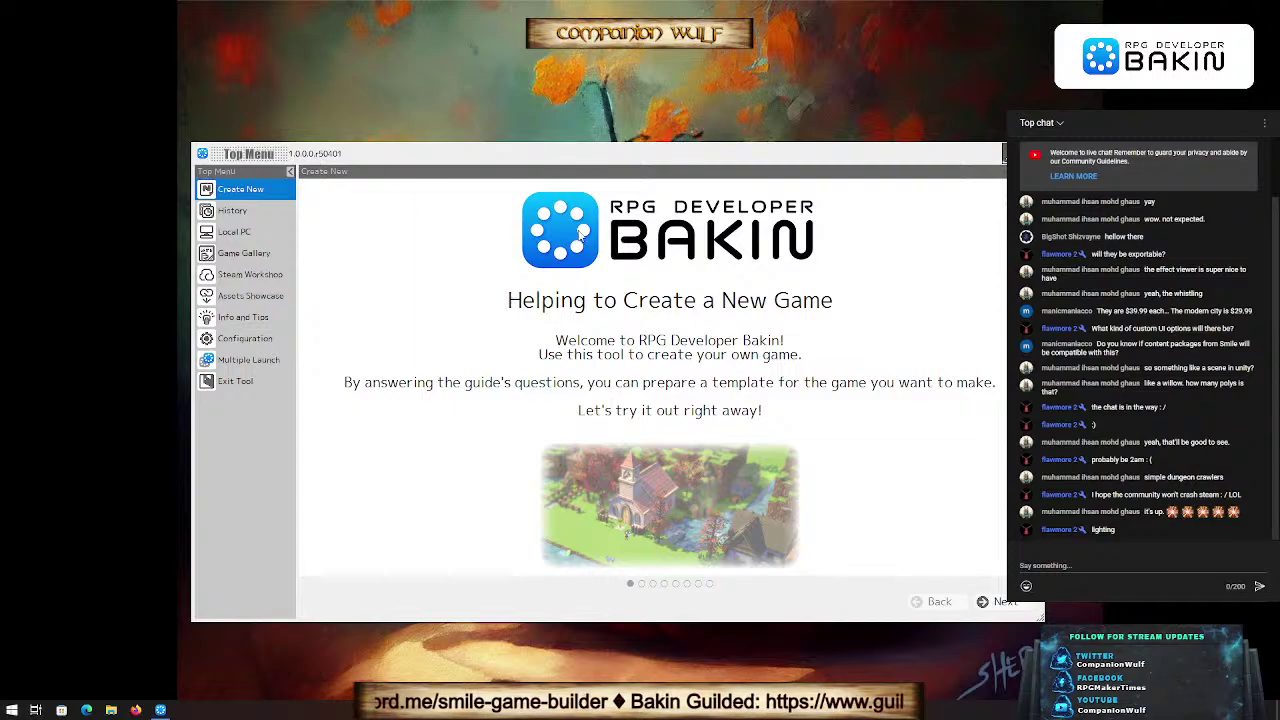
Step: Look through the game projects in Bakin's History, Local PC and Game Gallery sections
{"action": "left_click", "coordinate": [250, 212]}
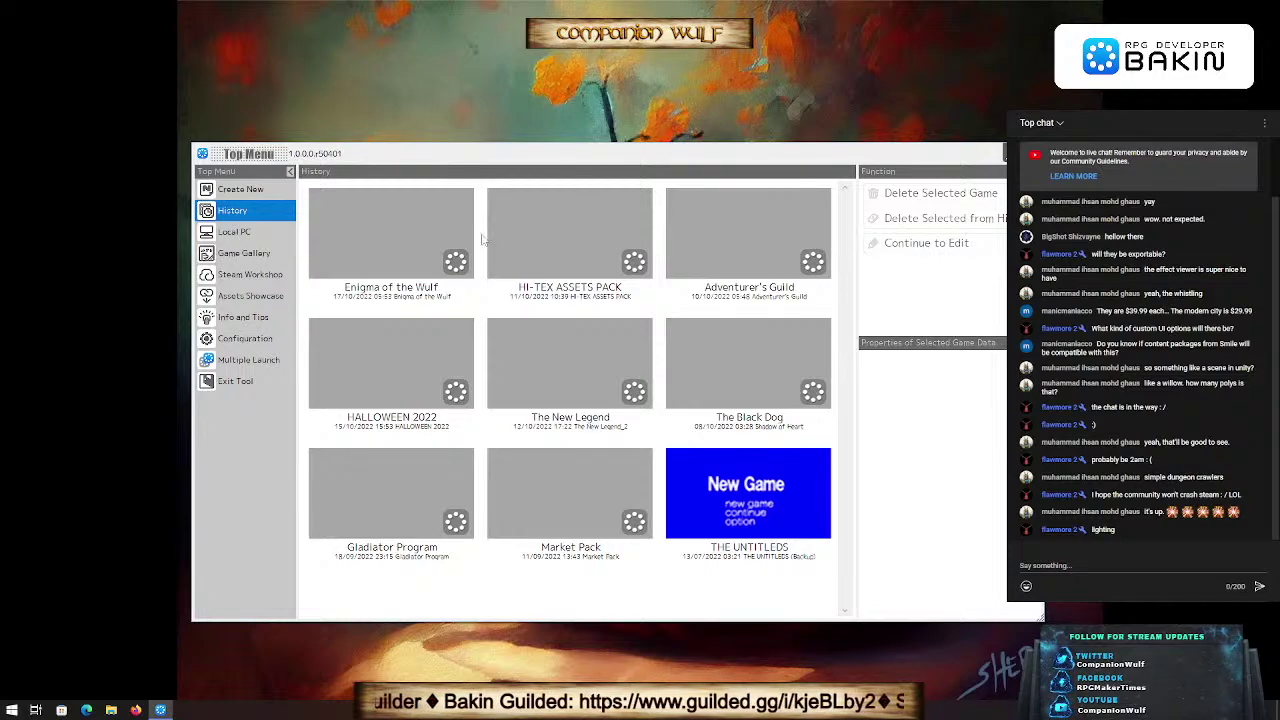
{"action": "left_click", "coordinate": [240, 234]}
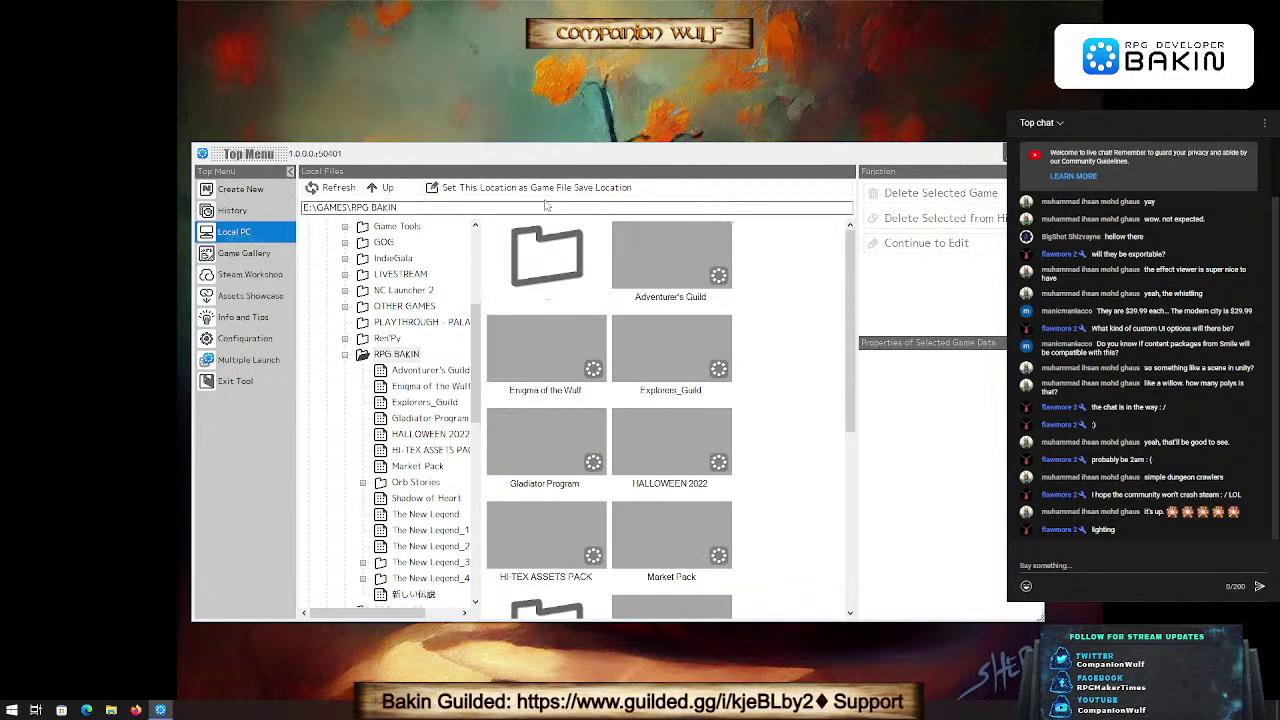
{"action": "left_click", "coordinate": [246, 258]}
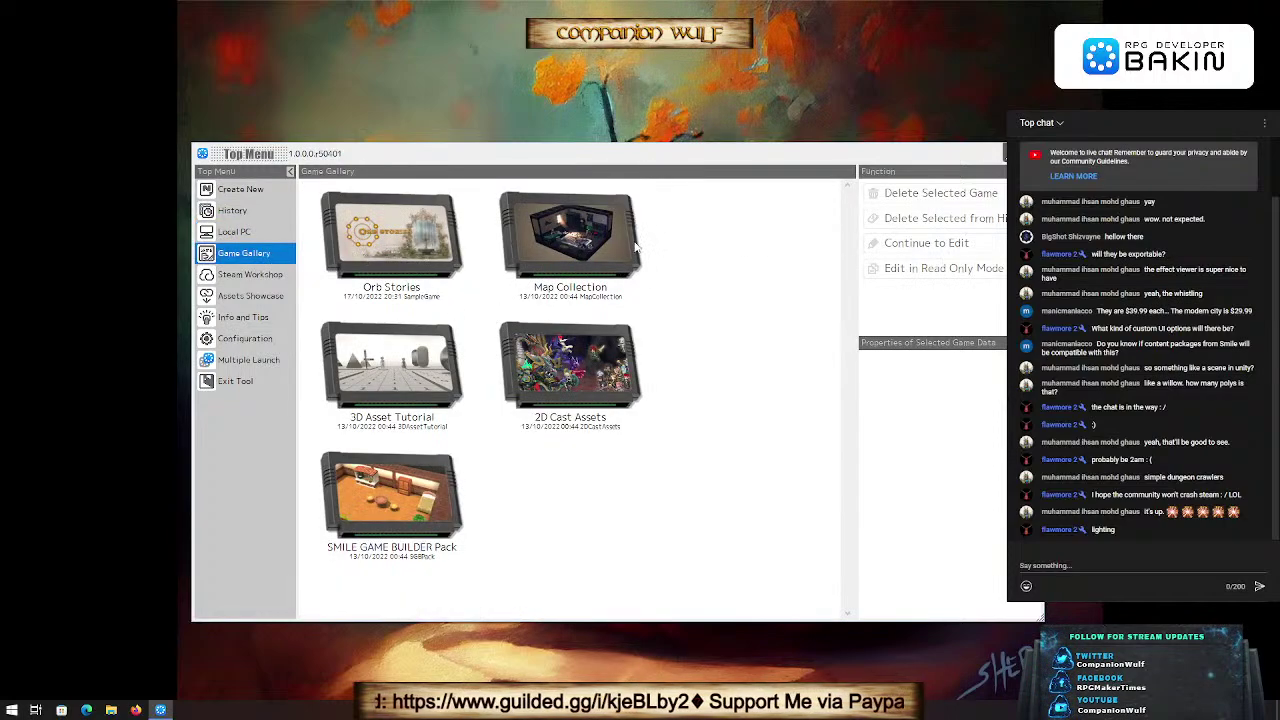
{"action": "mouse_move", "coordinate": [452, 508]}
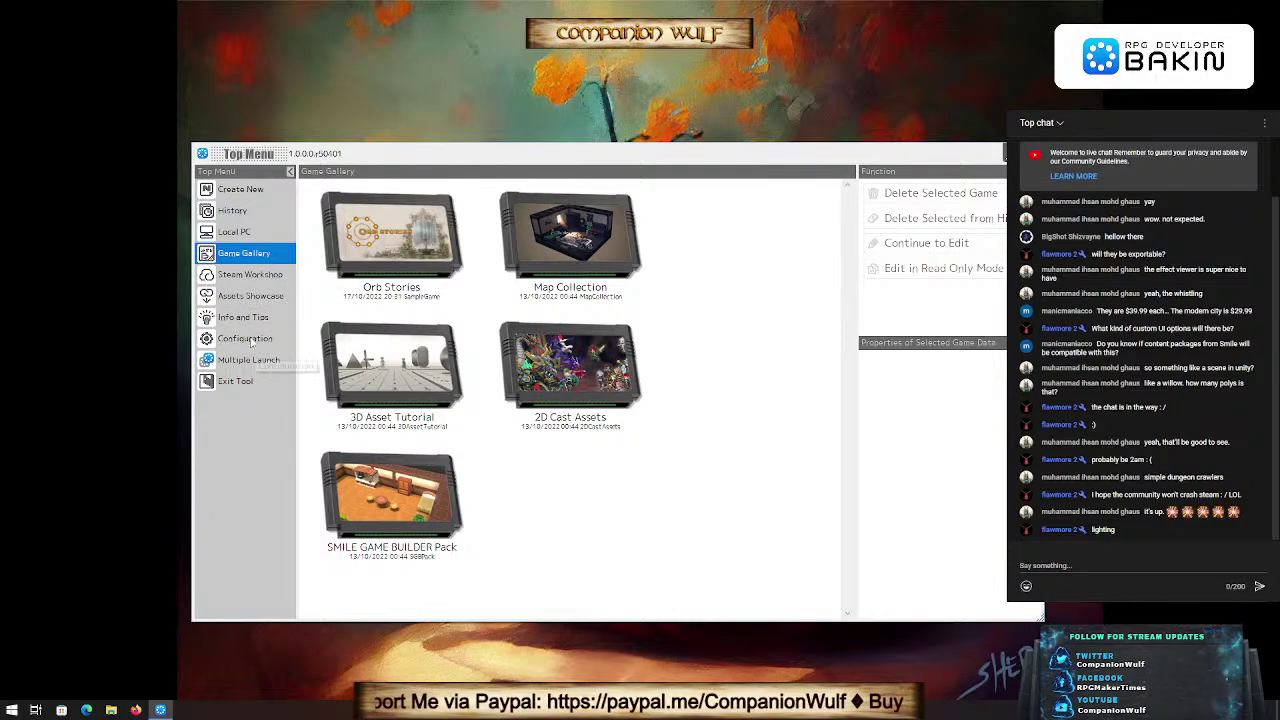
Step: View the Steam Workshop, Assets Showcase, Info and Tips, and Configuration sections
{"action": "left_click", "coordinate": [239, 278]}
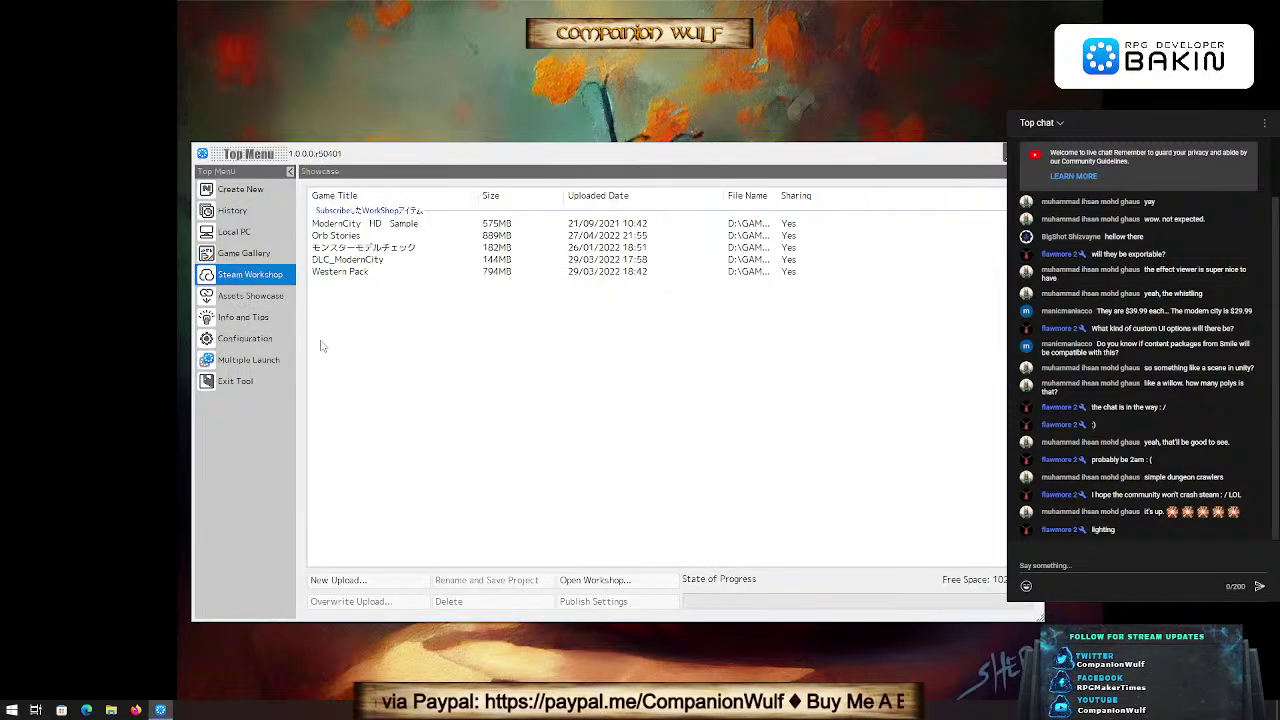
{"action": "left_click", "coordinate": [240, 296]}
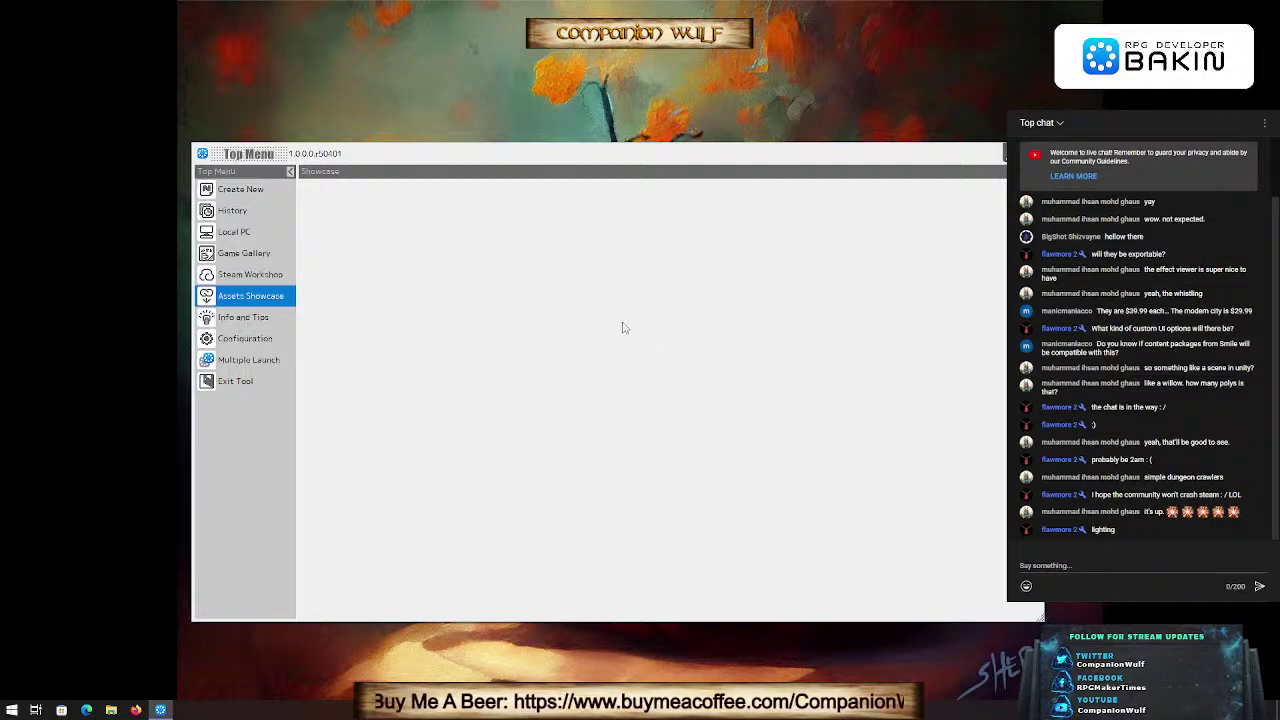
{"action": "left_click", "coordinate": [226, 322]}
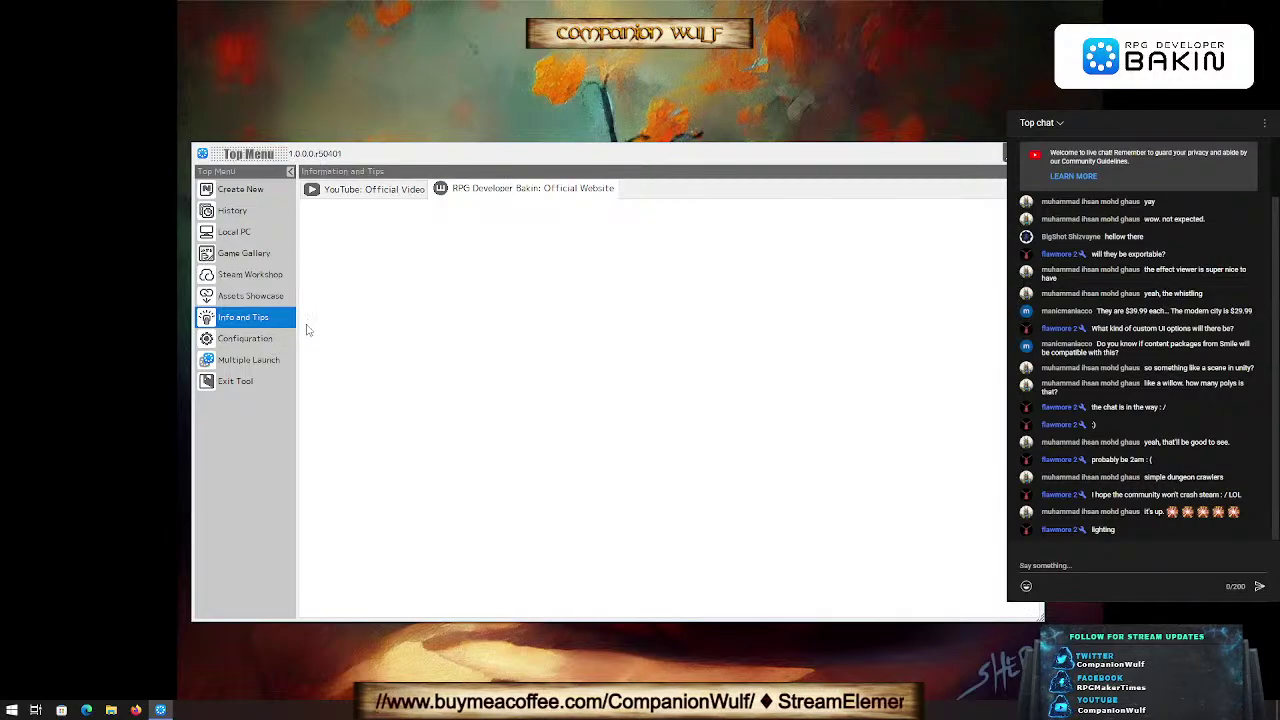
{"action": "left_click", "coordinate": [255, 340]}
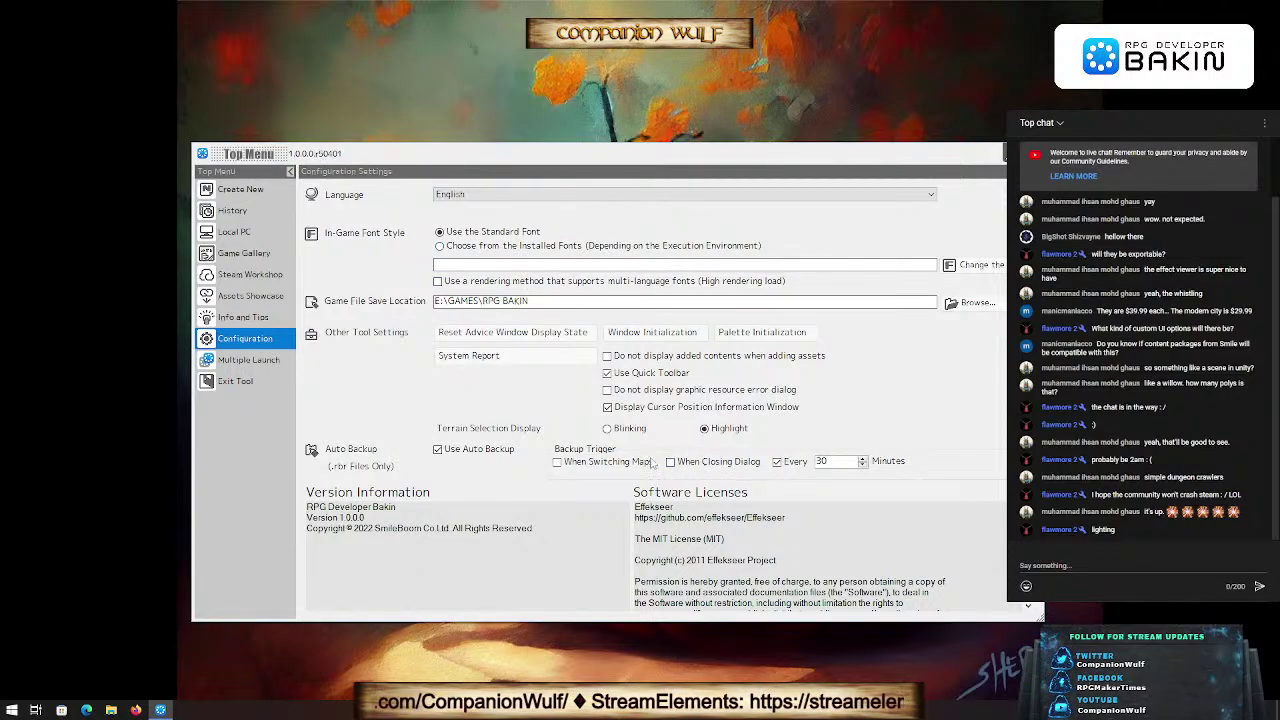
Step: Launch a second instance of the tool with Multiple Launch, move its window off the first one and close it
{"action": "left_click", "coordinate": [243, 362]}
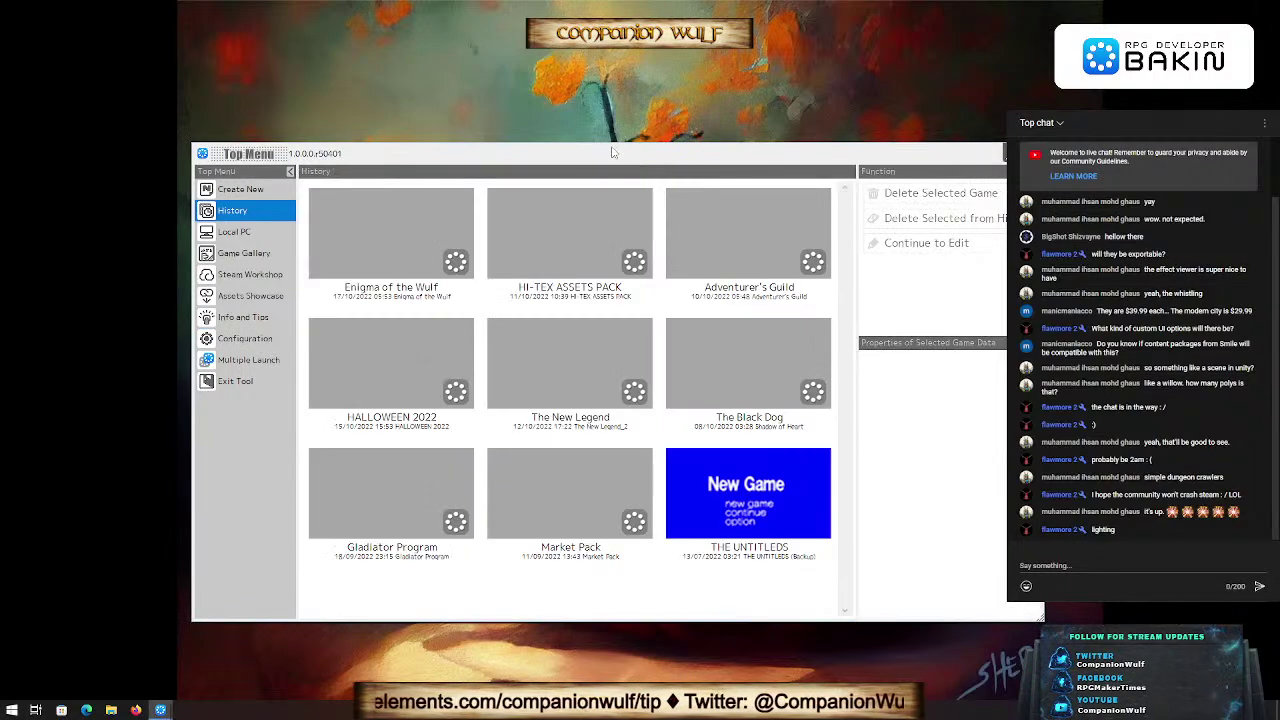
{"action": "left_click_drag", "start_coordinate": [614, 152], "coordinate": [786, 175]}
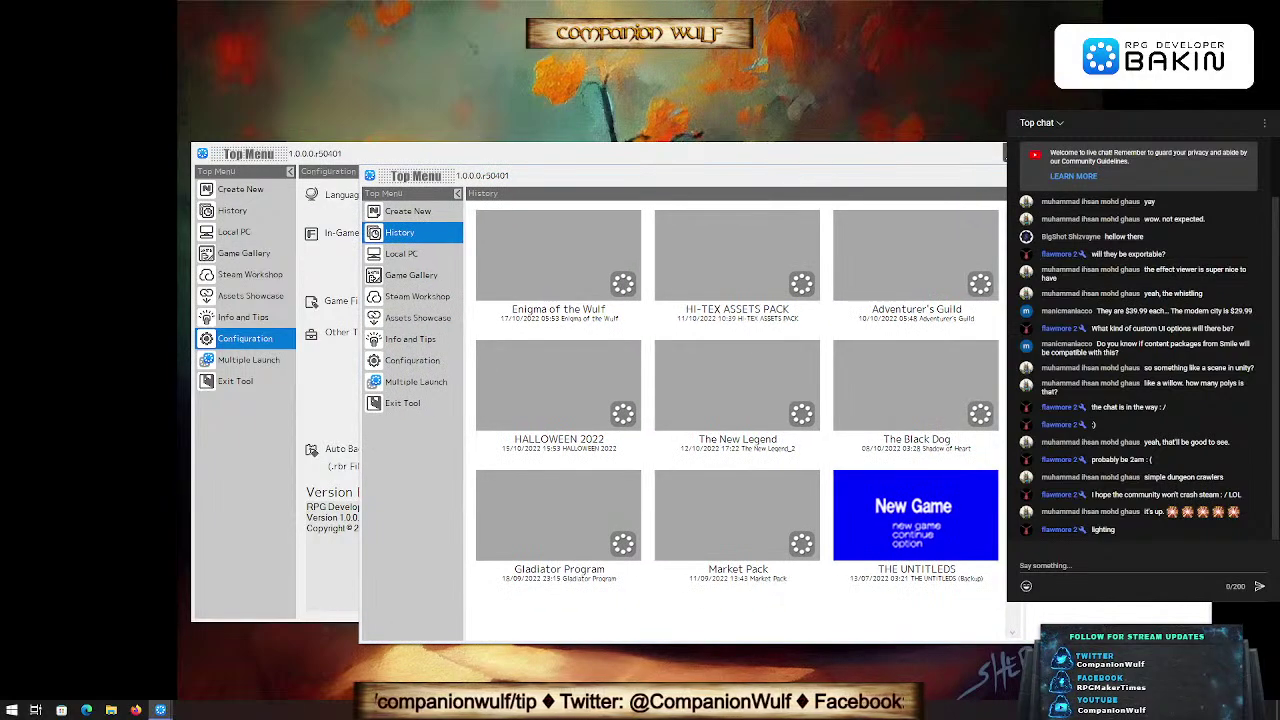
{"action": "key", "text": "alt+F4"}
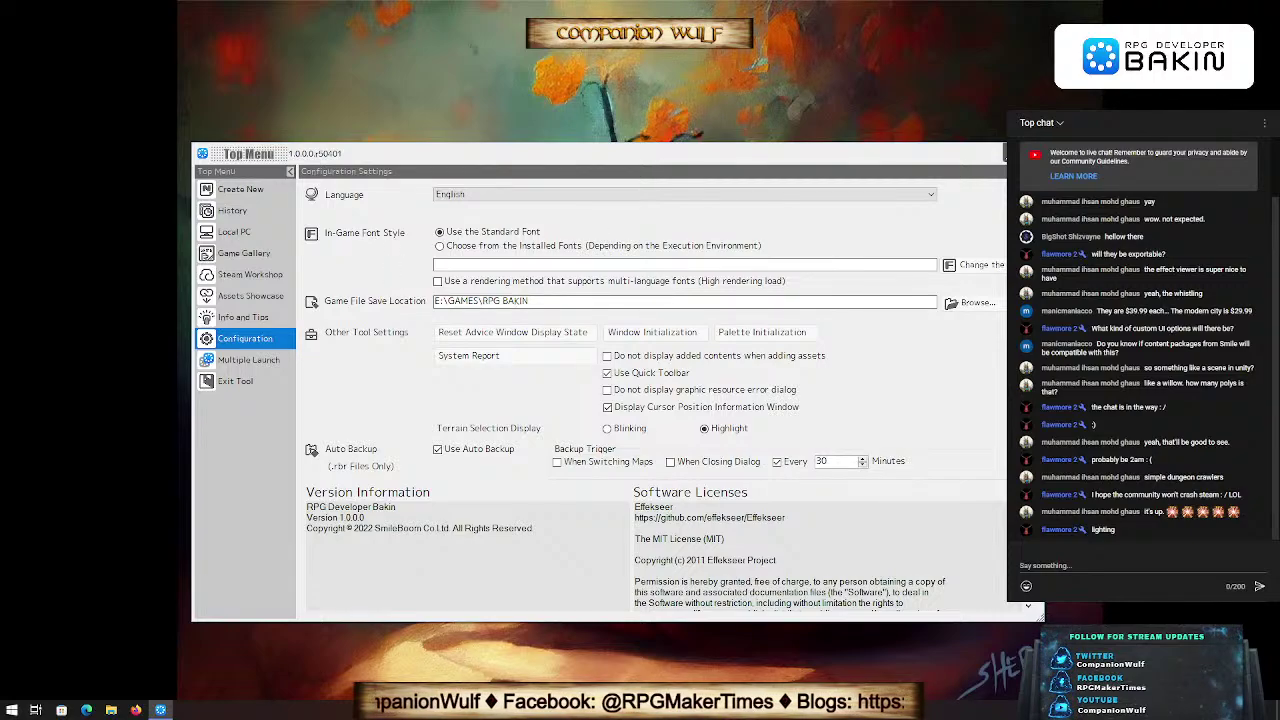
Step: Display the Create New section with the guide for creating a new game
{"action": "left_click", "coordinate": [255, 194]}
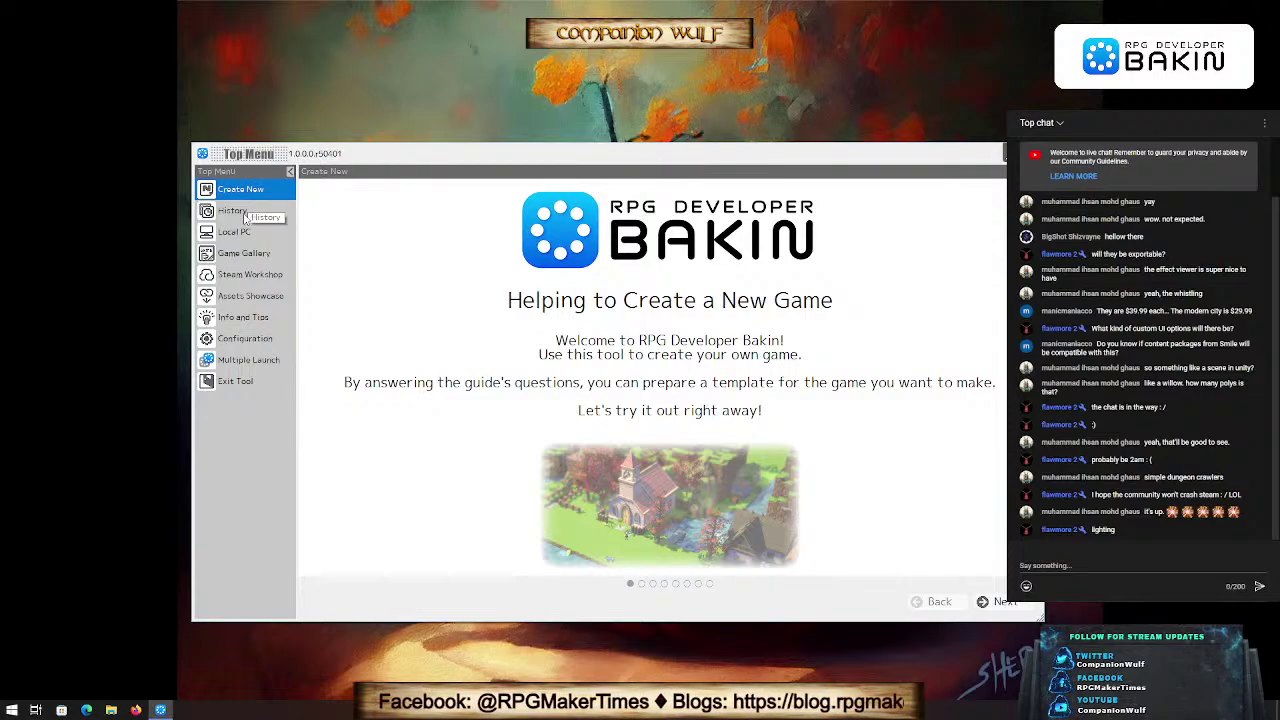
{"action": "left_click", "coordinate": [246, 218]}
{"action": "left_click", "coordinate": [246, 190]}
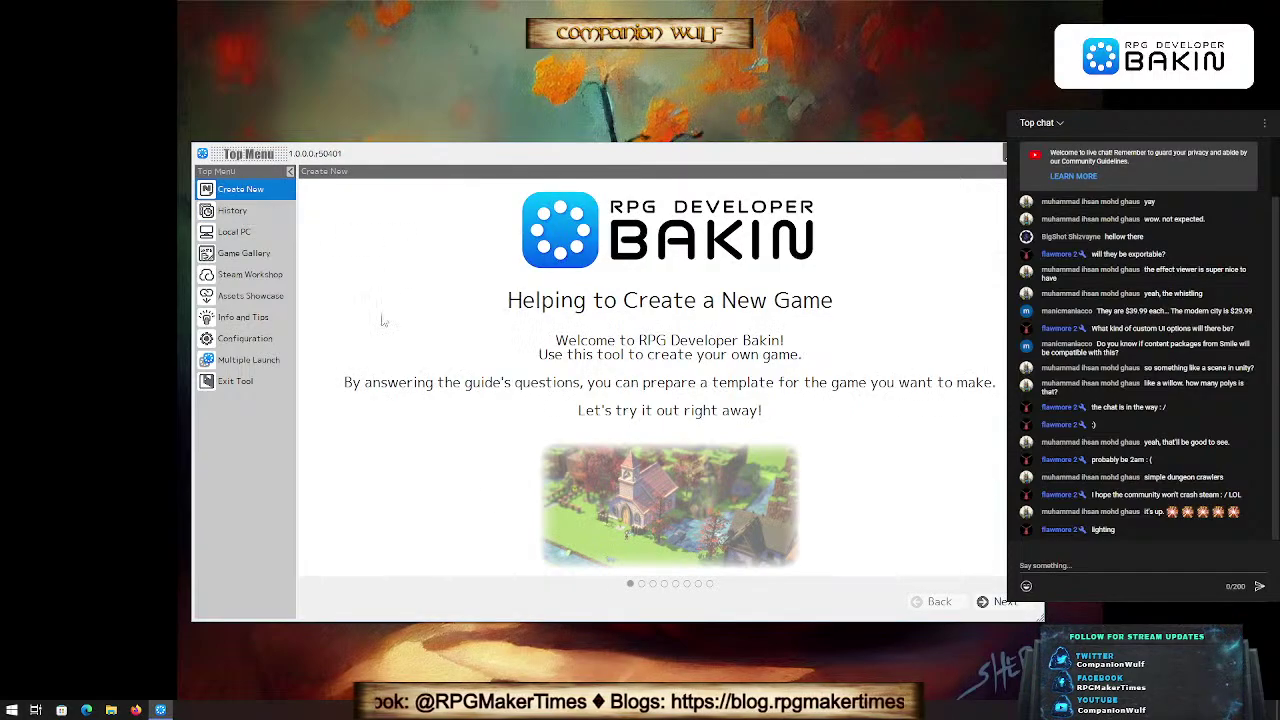
Step: Proceed to the new game's Project Basics and enter the creator's name, keeping the default title and subtitle
{"action": "left_click", "coordinate": [1003, 602]}
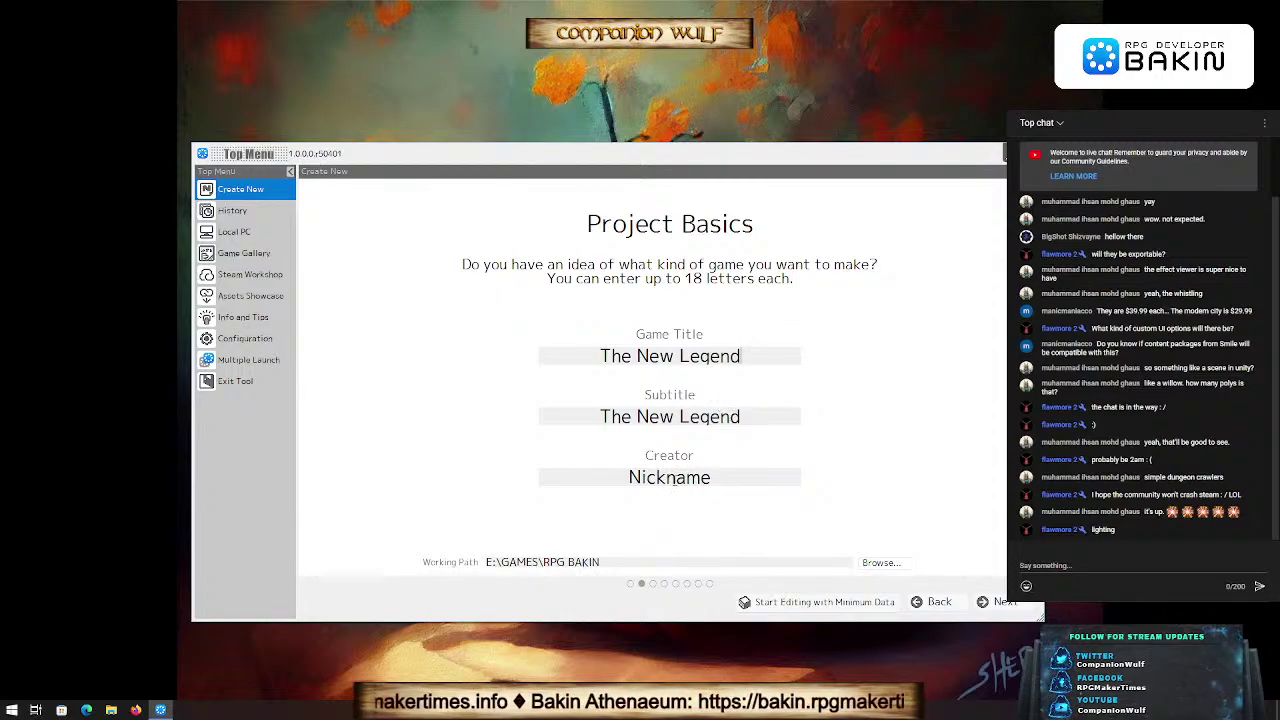
{"action": "double_click", "coordinate": [670, 478]}
{"action": "type", "text": "C"}
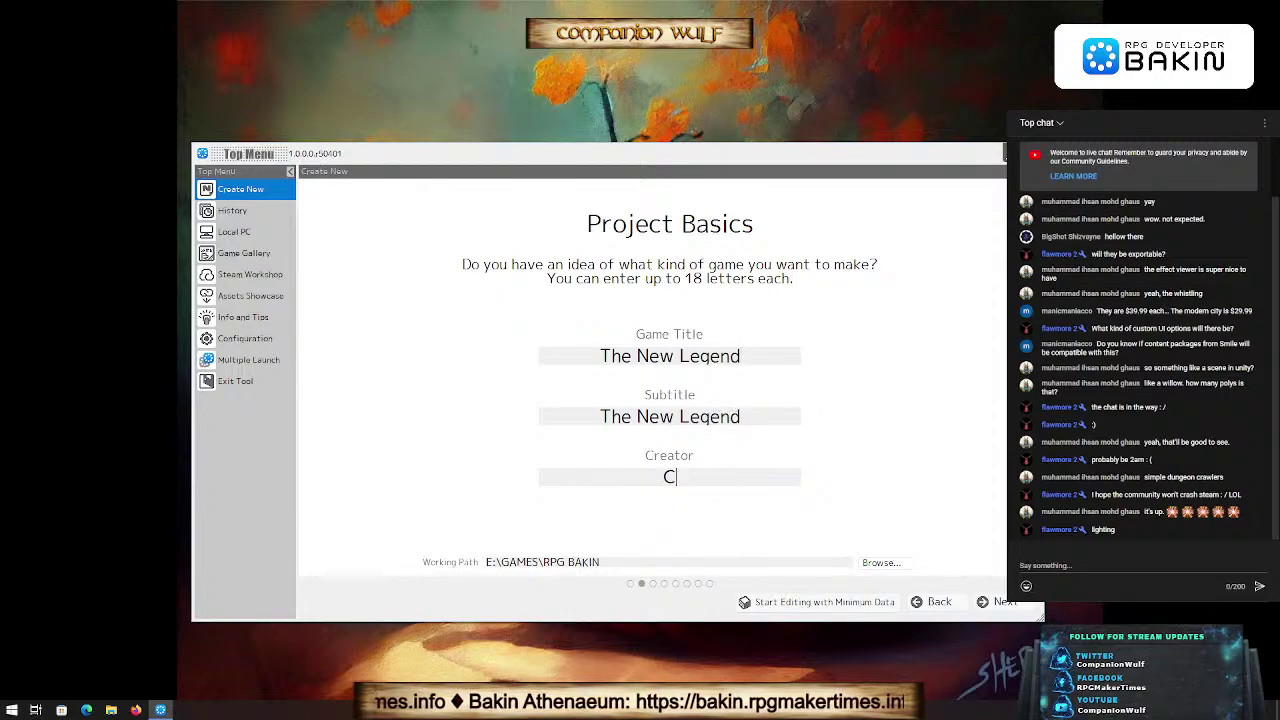
{"action": "type", "text": "ompan"}
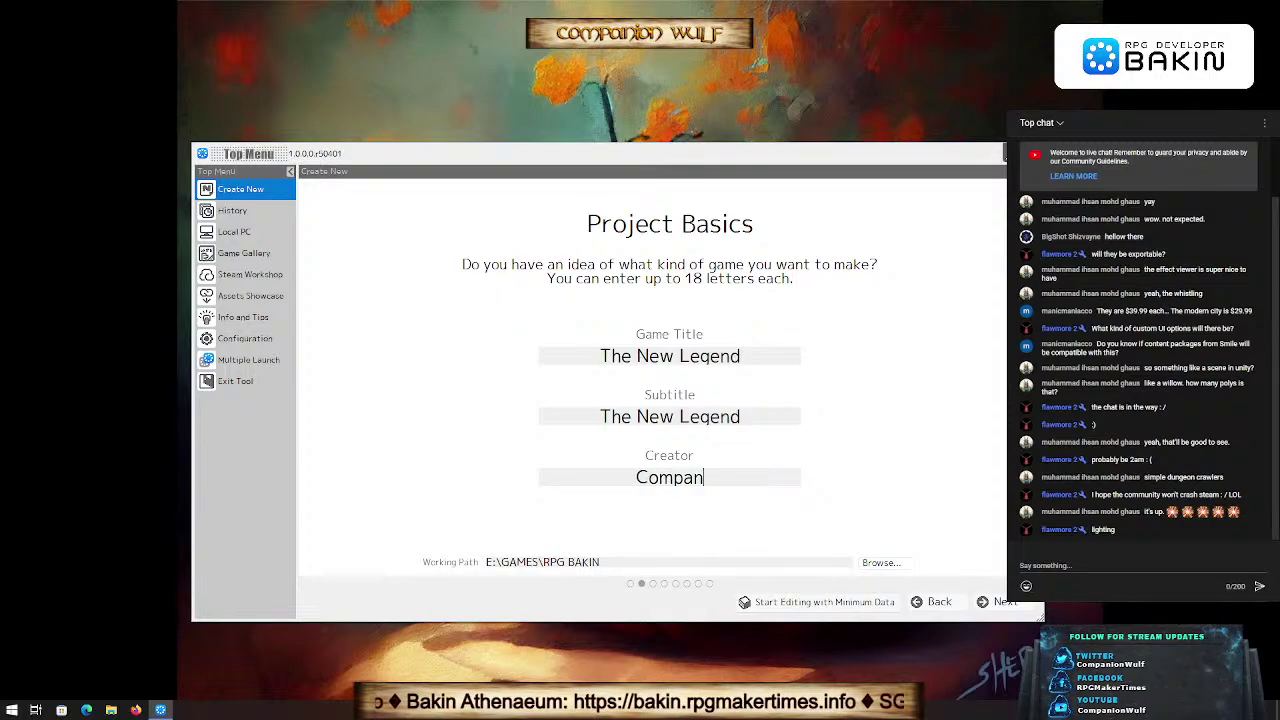
{"action": "type", "text": "ion Wulf"}
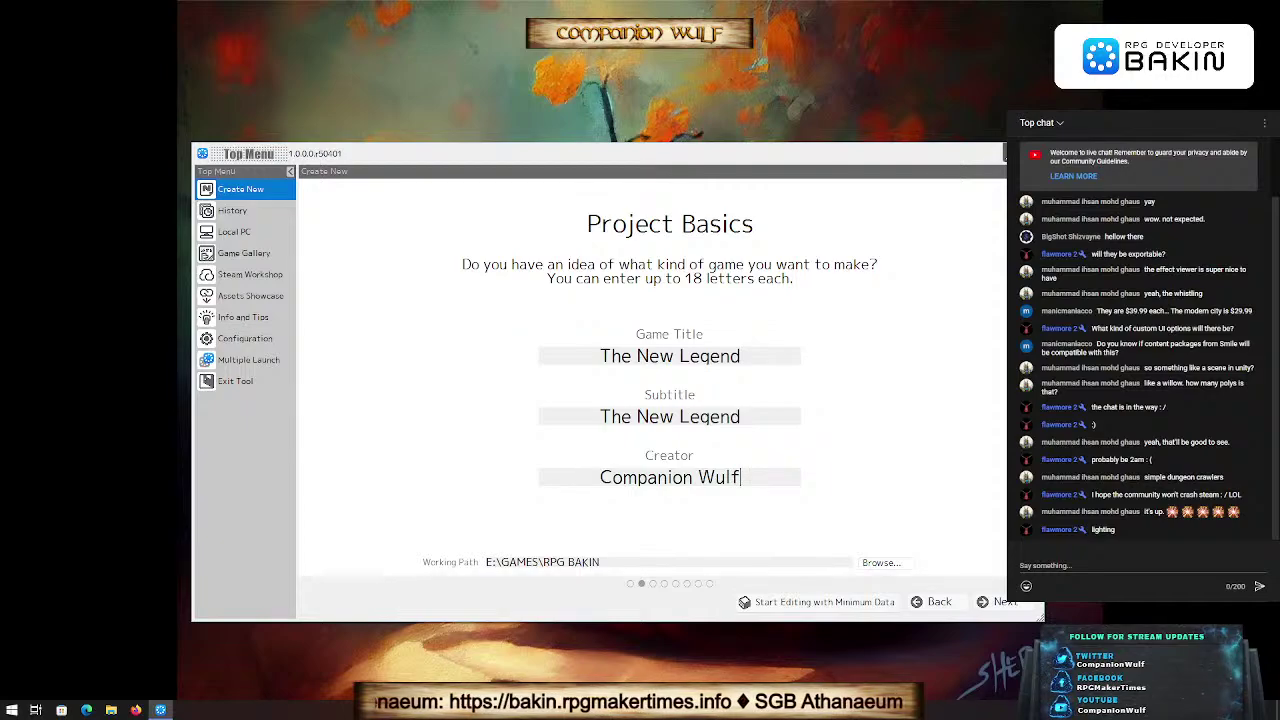
Step: Choose the Simple asset amount for the project and proceed past the player settings with the default hero
{"action": "left_click", "coordinate": [1012, 602]}
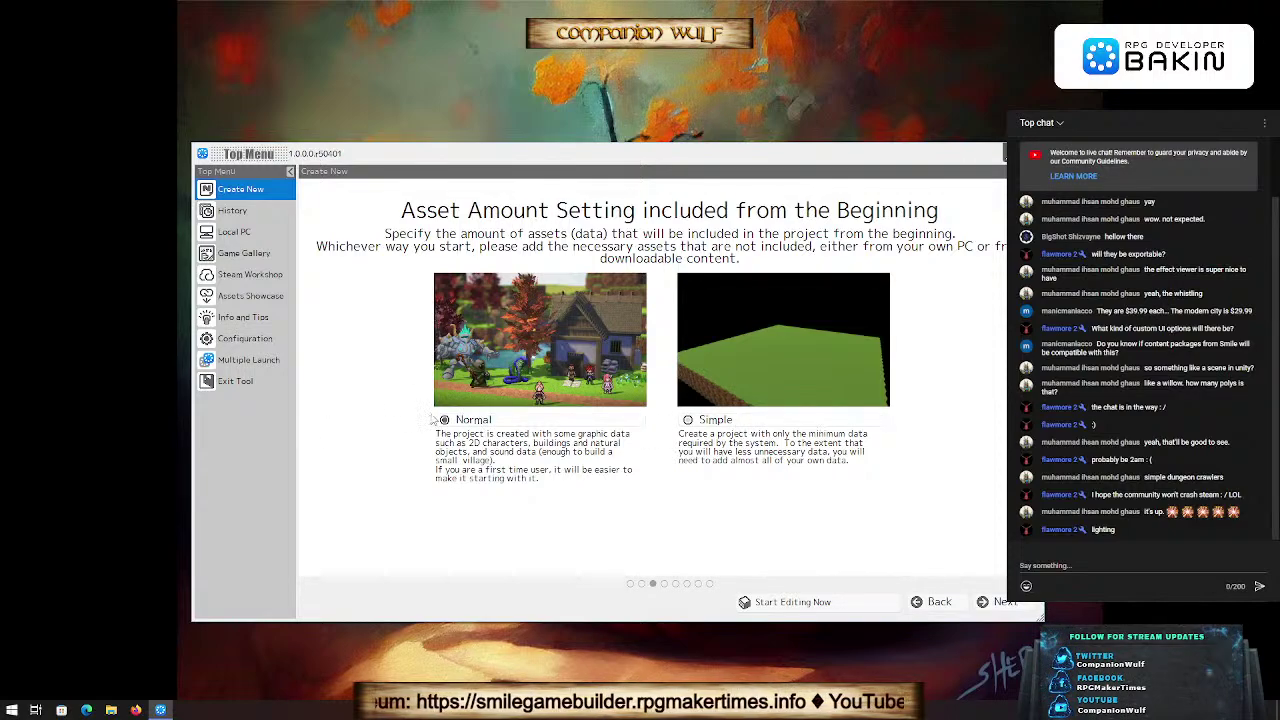
{"action": "left_click", "coordinate": [884, 420]}
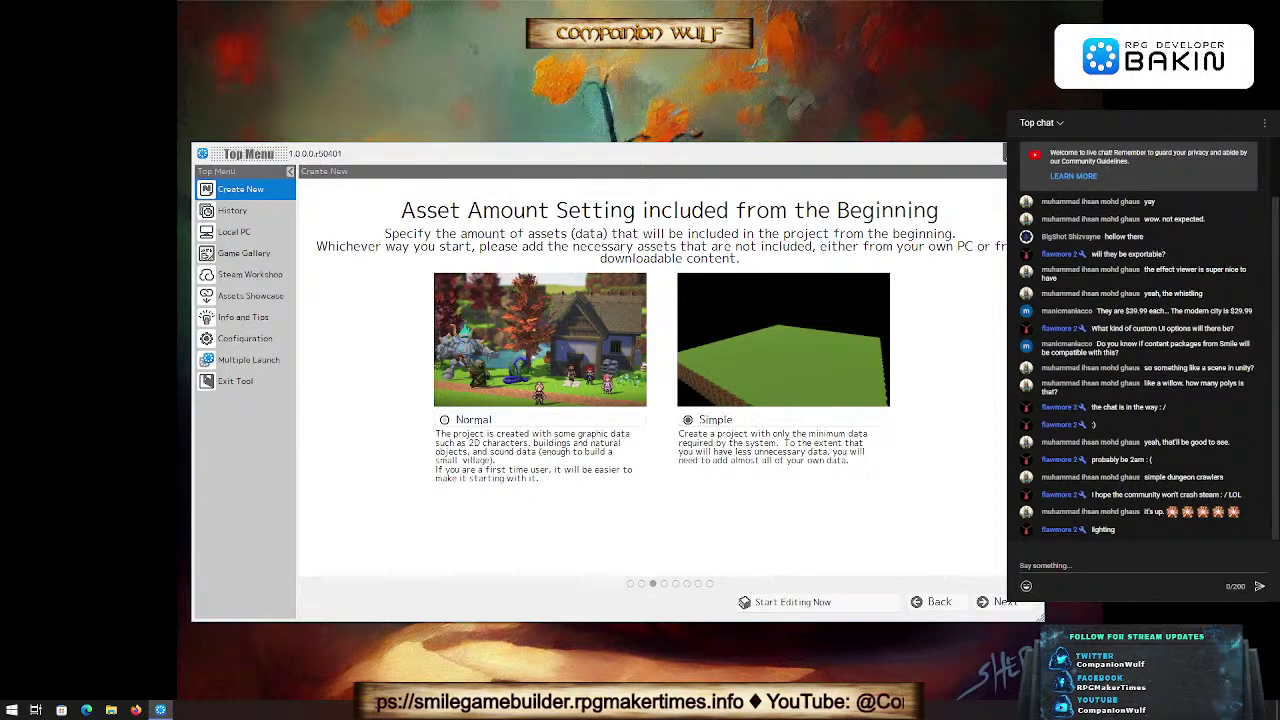
{"action": "left_click", "coordinate": [998, 601]}
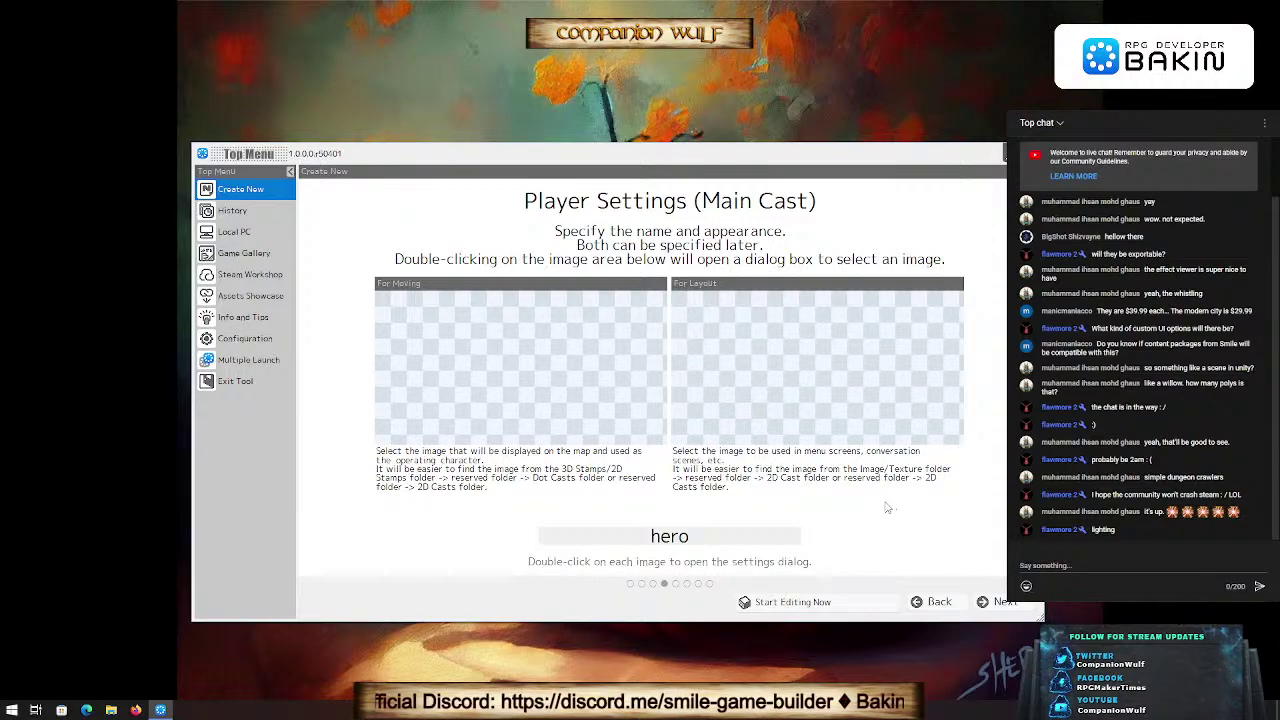
{"action": "left_click", "coordinate": [1004, 602]}
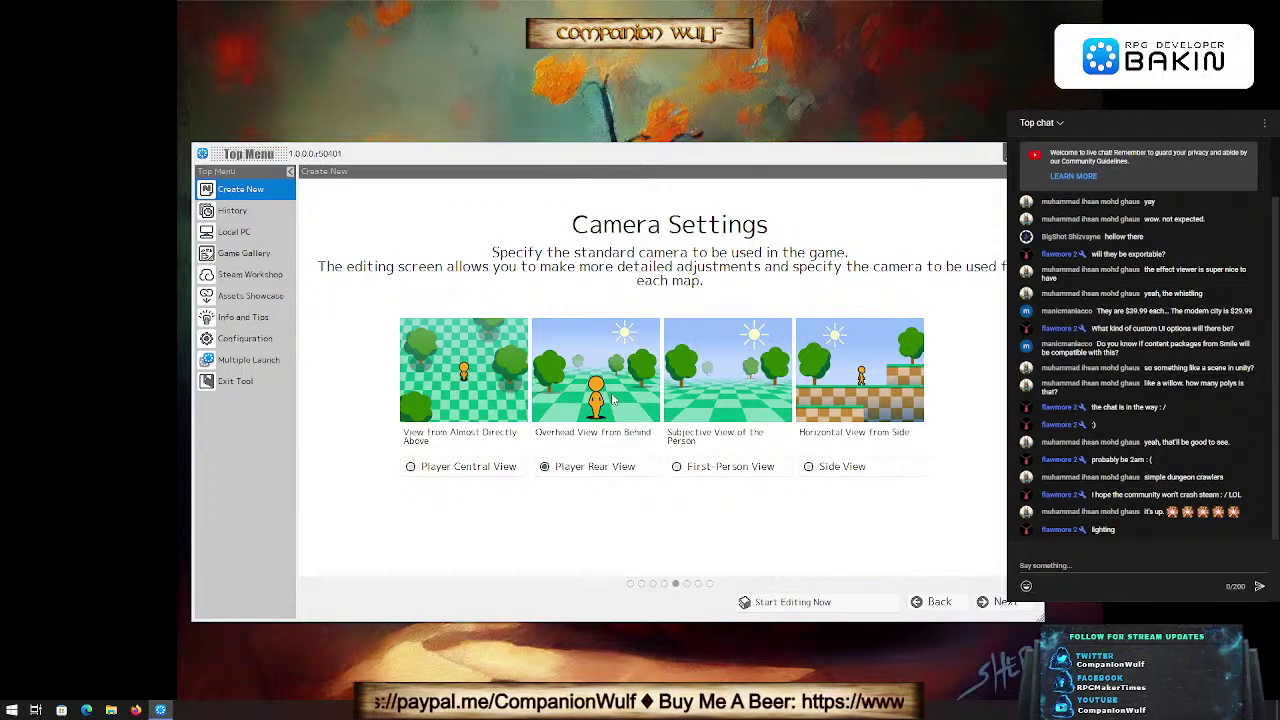
Step: Set the standard camera to First-Person View and the main cast's operation method to Tank Controls
{"action": "left_click", "coordinate": [736, 397]}
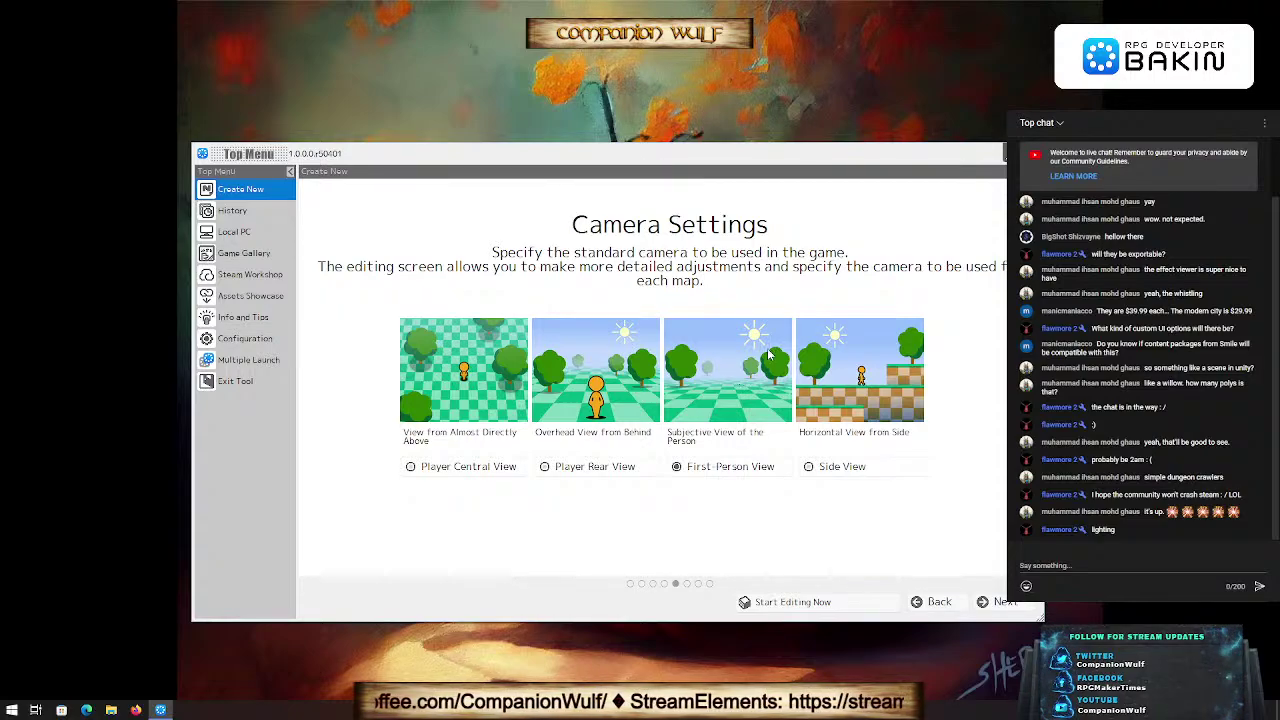
{"action": "left_click", "coordinate": [873, 388]}
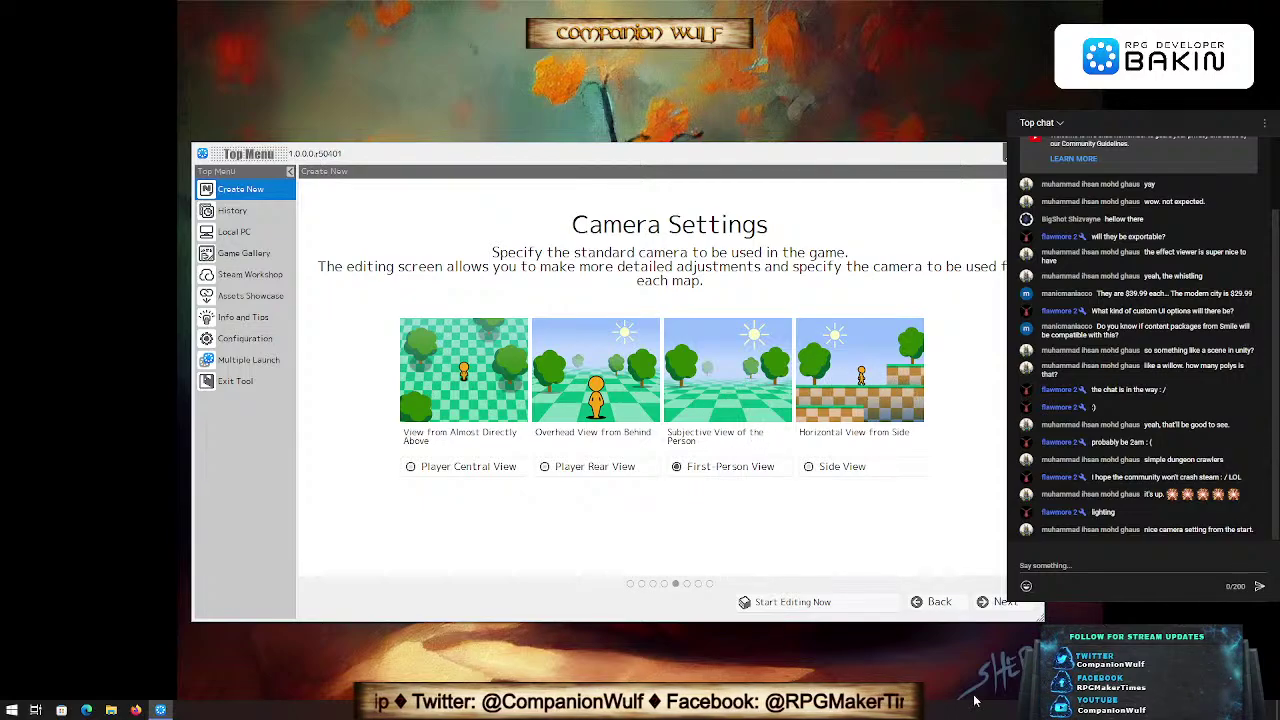
{"action": "left_click", "coordinate": [1003, 602]}
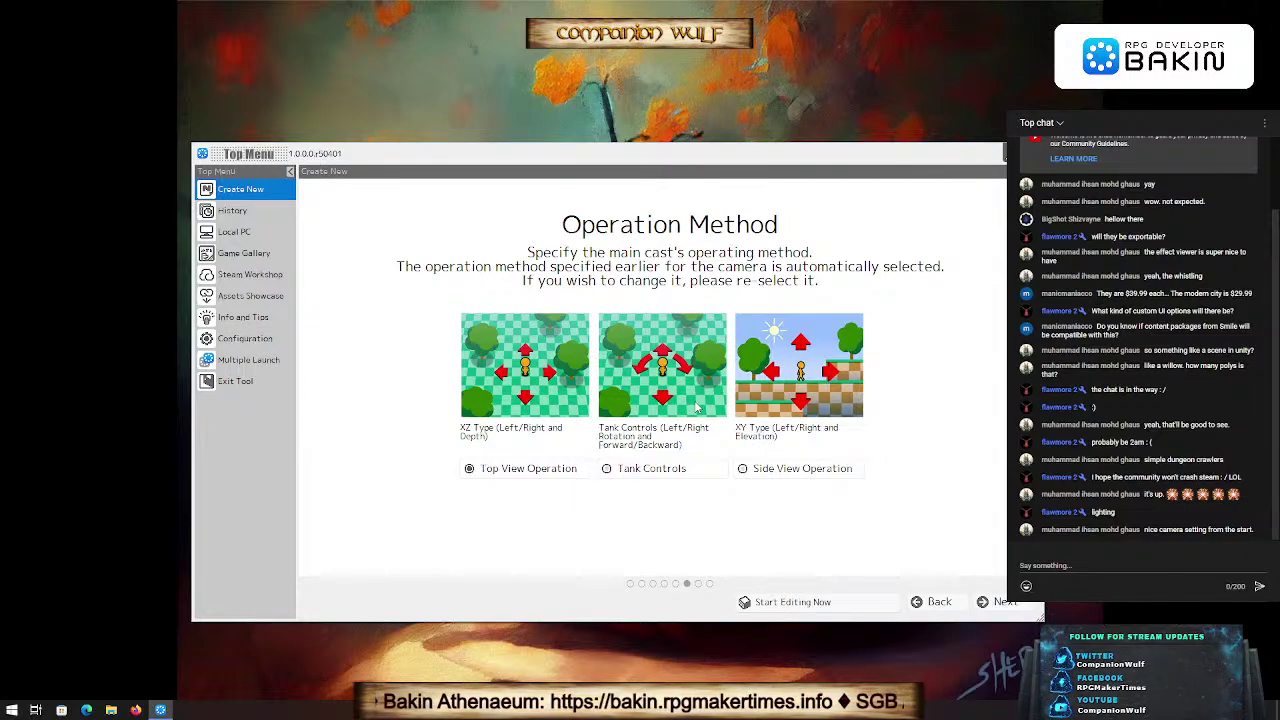
{"action": "left_click", "coordinate": [840, 393]}
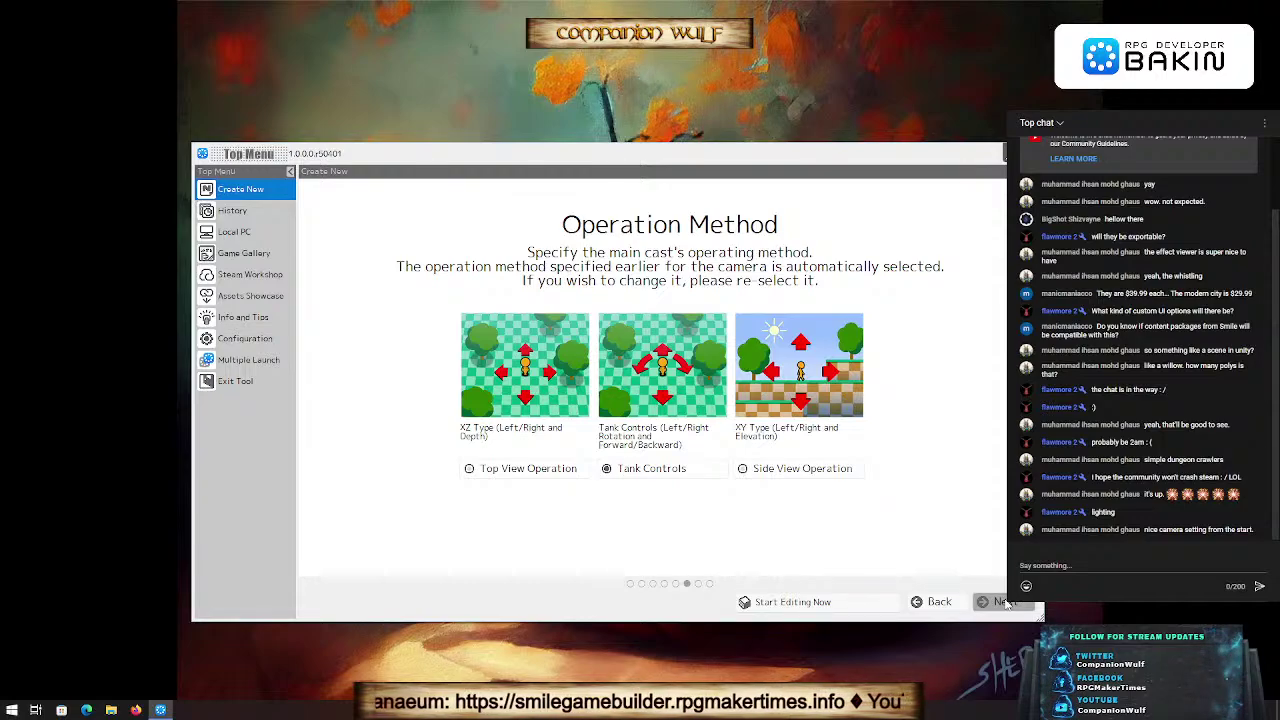
{"action": "left_click", "coordinate": [1005, 602]}
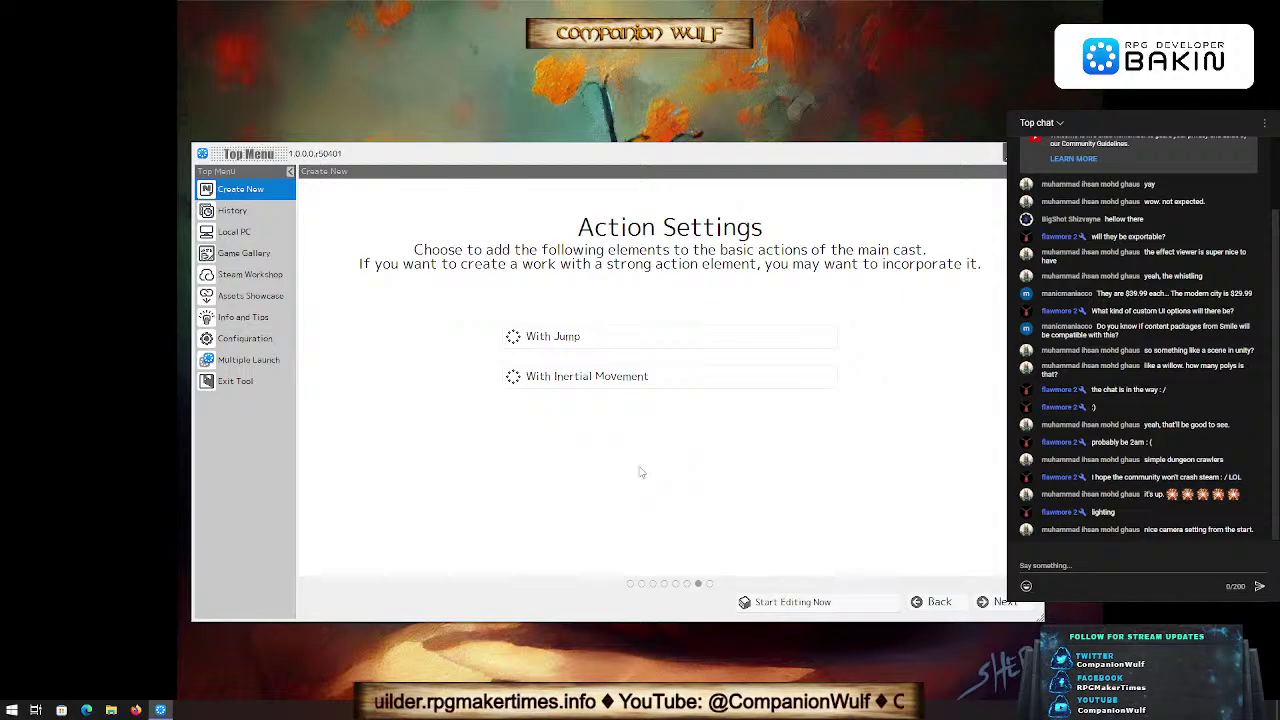
Step: Enable With Jump in the action settings and start editing the game with automatic map generation
{"action": "left_click", "coordinate": [524, 344]}
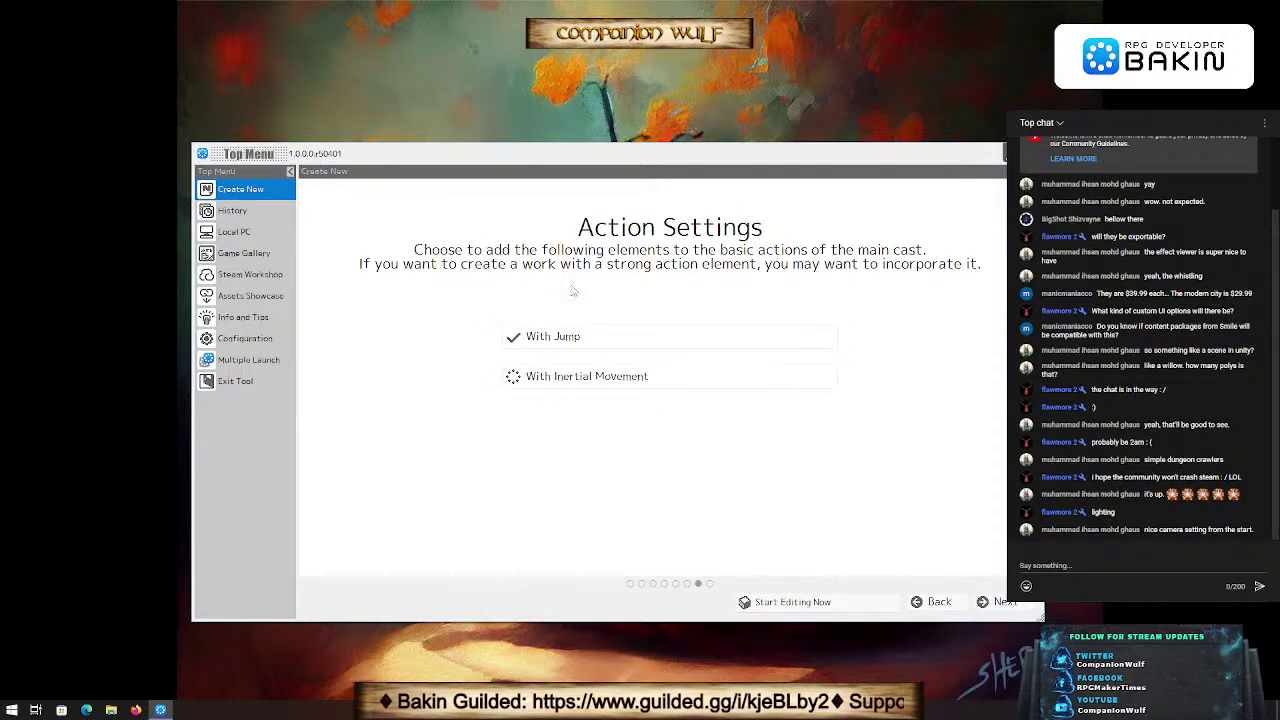
{"action": "left_click", "coordinate": [980, 602]}
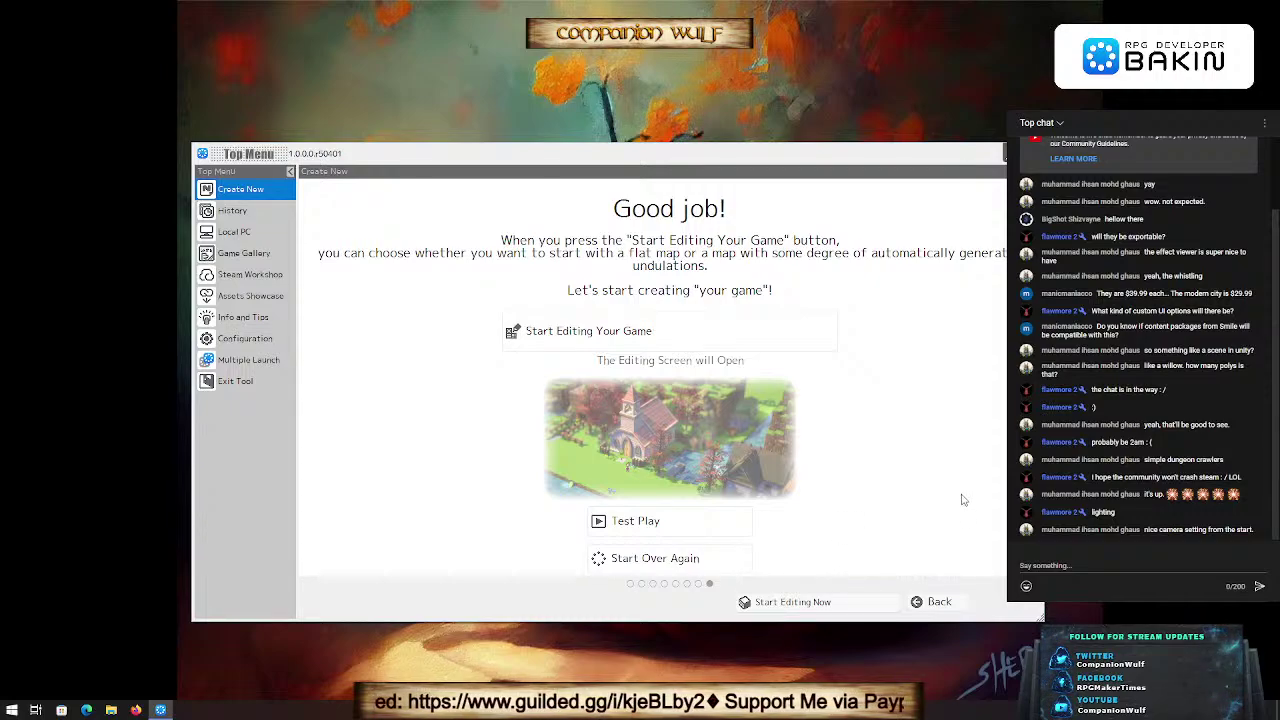
{"action": "left_click", "coordinate": [617, 340]}
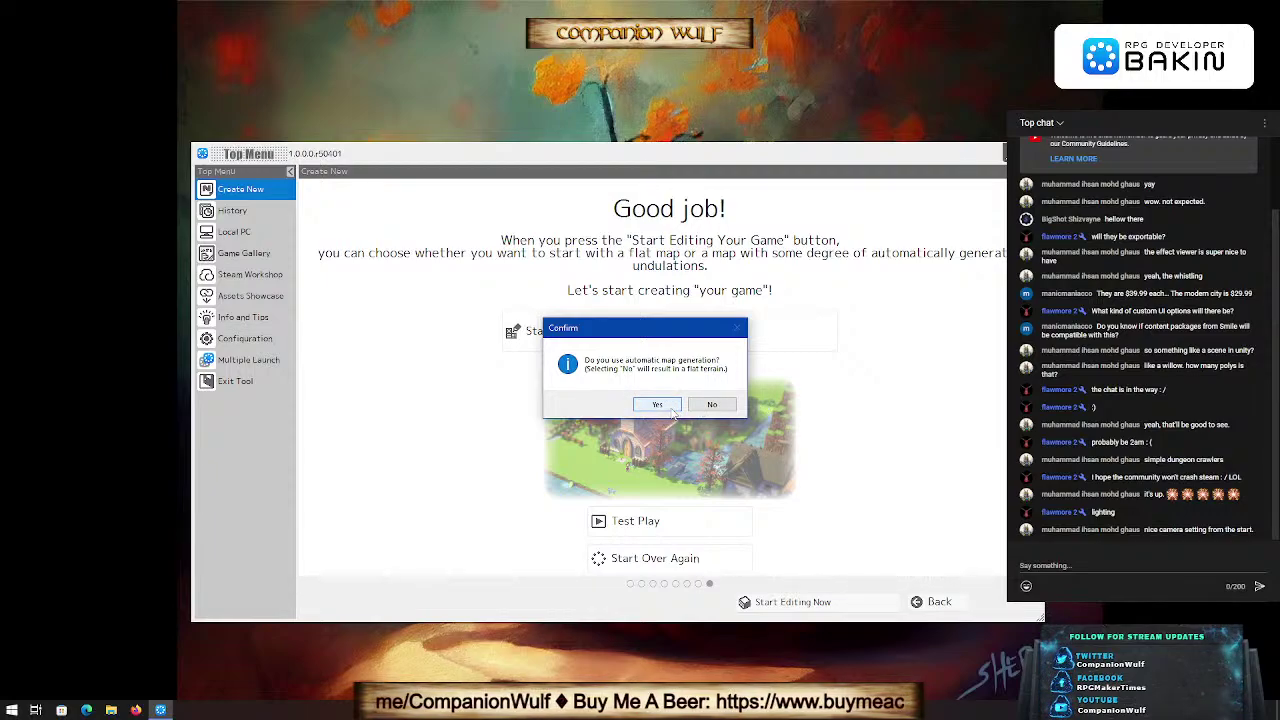
{"action": "left_click", "coordinate": [671, 409]}
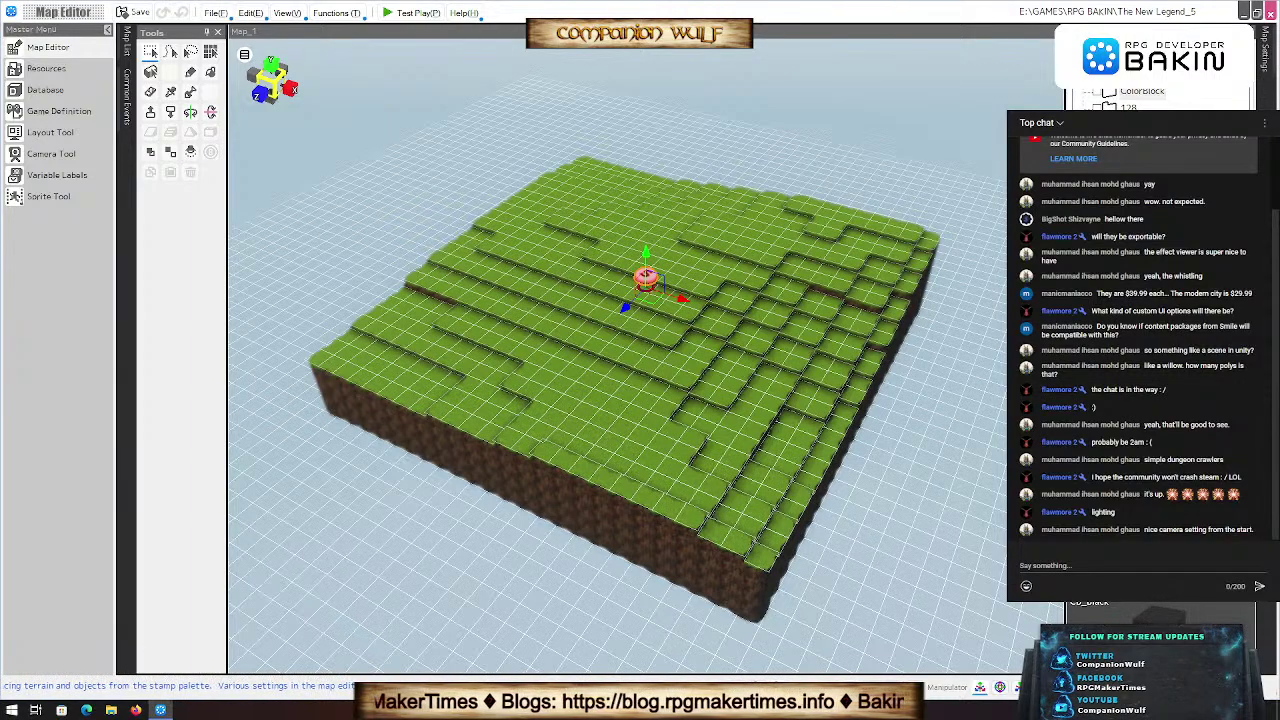
Step: Paint a short row of EP1_bricks64_01 terrain on the grass near the start point and raise it into a wall
{"action": "left_click", "coordinate": [1100, 48]}
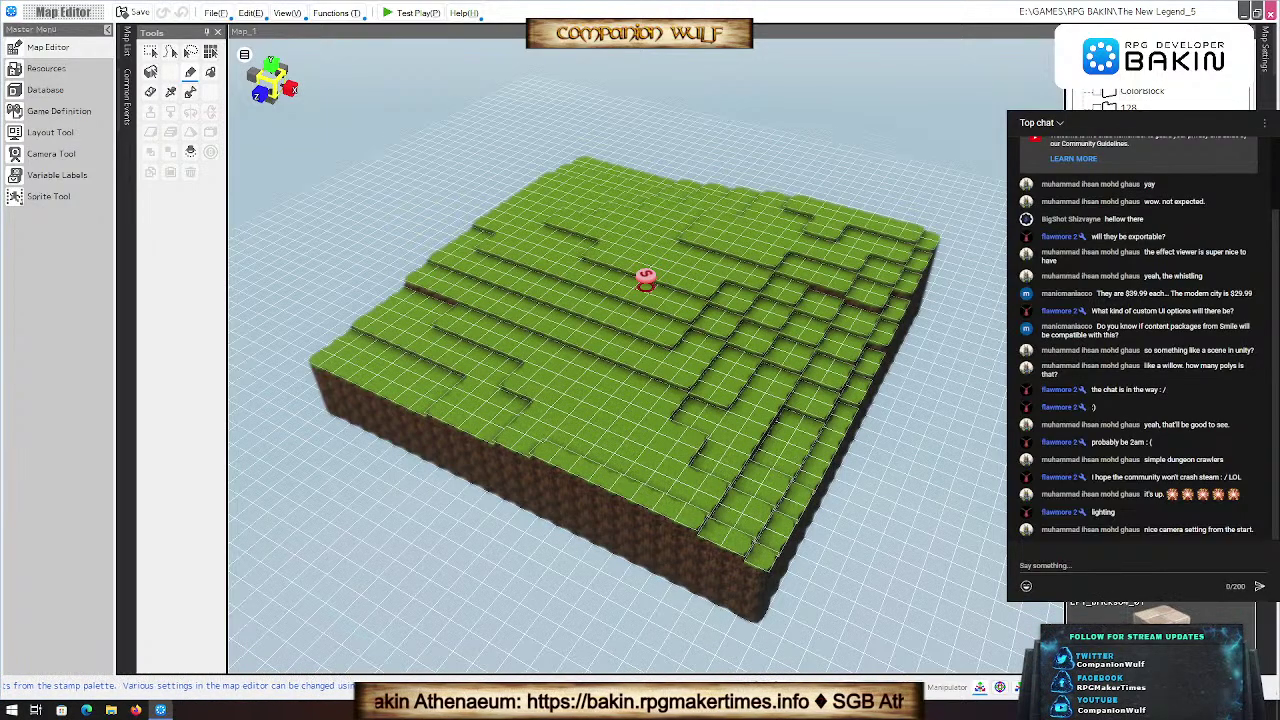
{"action": "scroll", "coordinate": [845, 332], "scroll_direction": "up", "scroll_amount": 5}
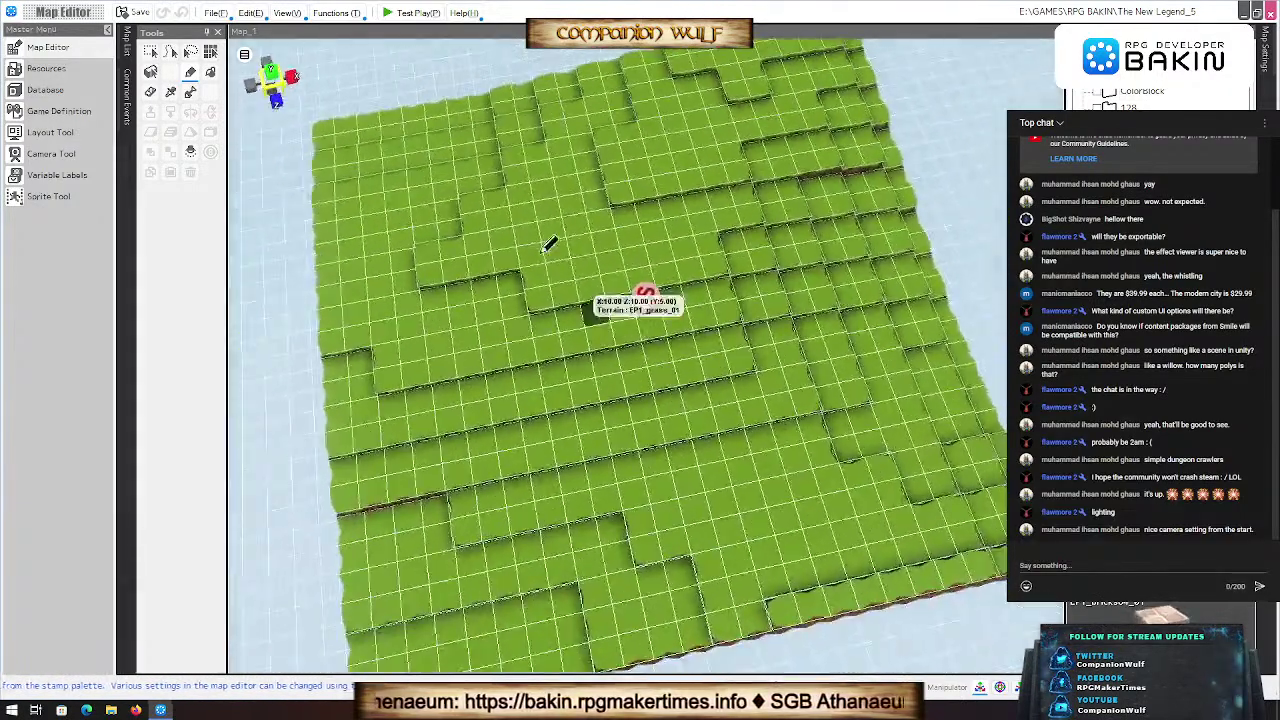
{"action": "left_click", "coordinate": [530, 210]}
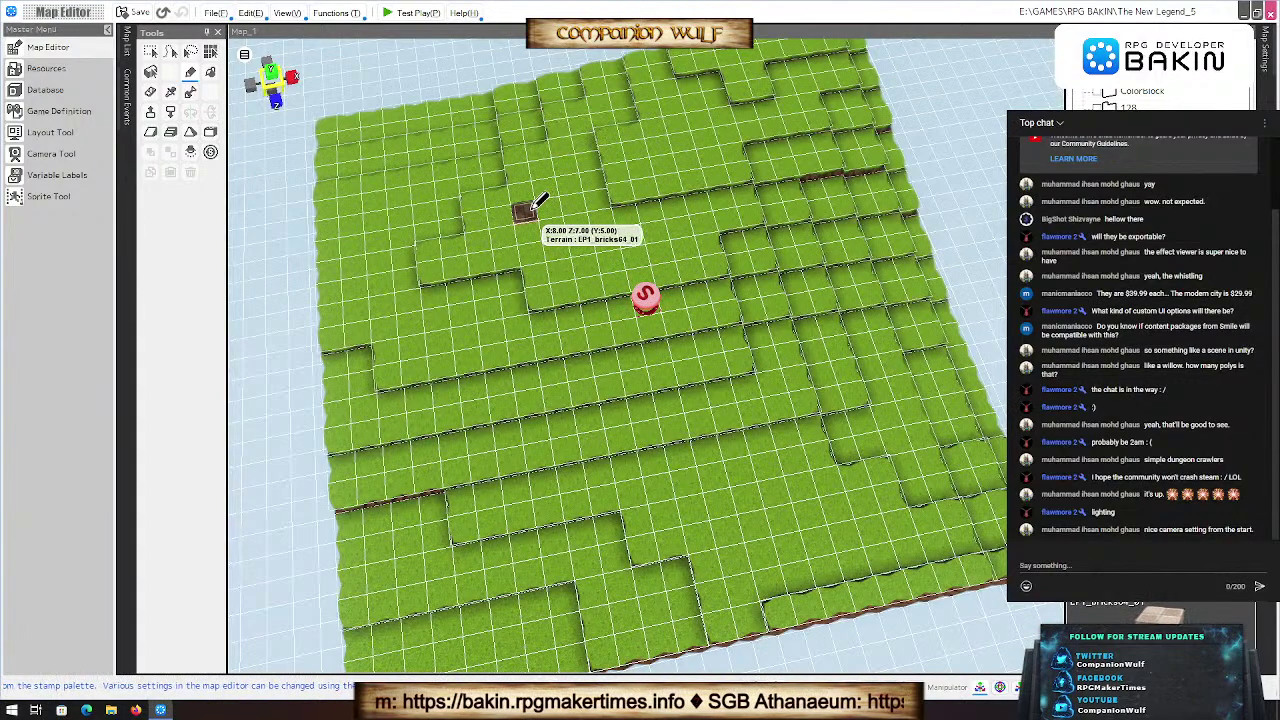
{"action": "left_click_drag", "start_coordinate": [533, 210], "coordinate": [585, 205]}
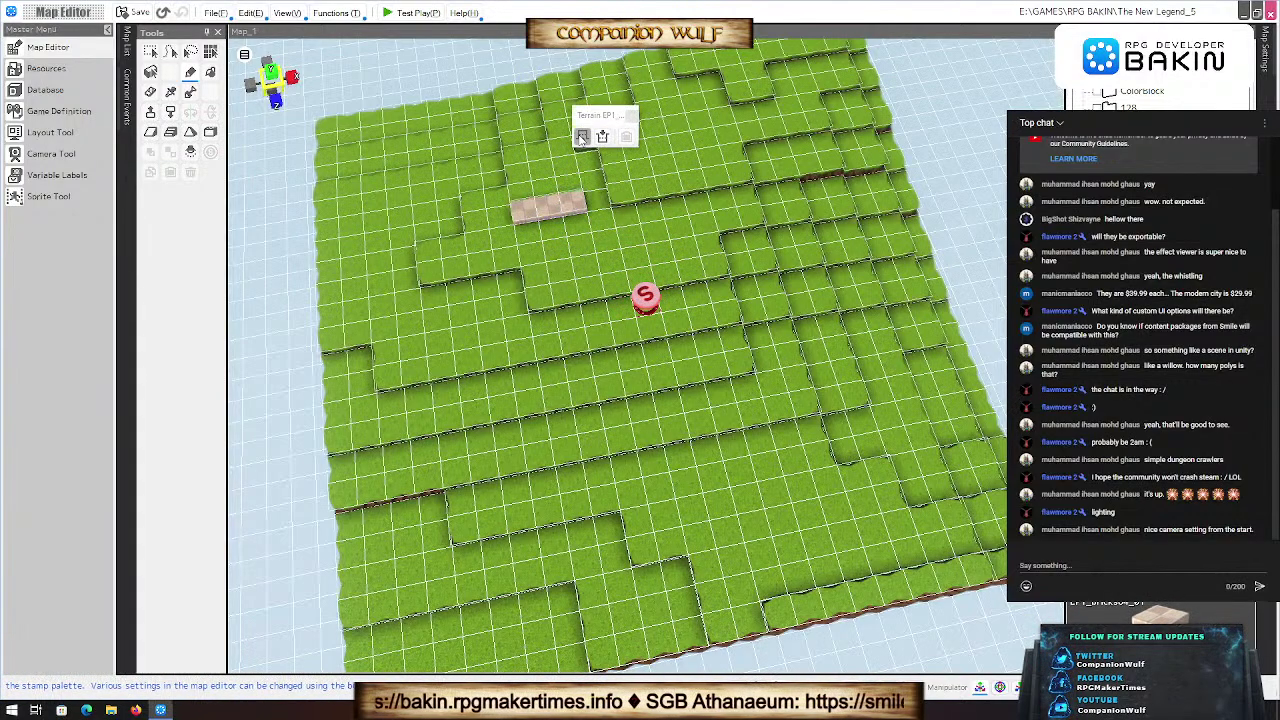
{"action": "left_click", "coordinate": [581, 137]}
{"action": "scroll", "coordinate": [555, 335], "scroll_direction": "up", "scroll_amount": 3}
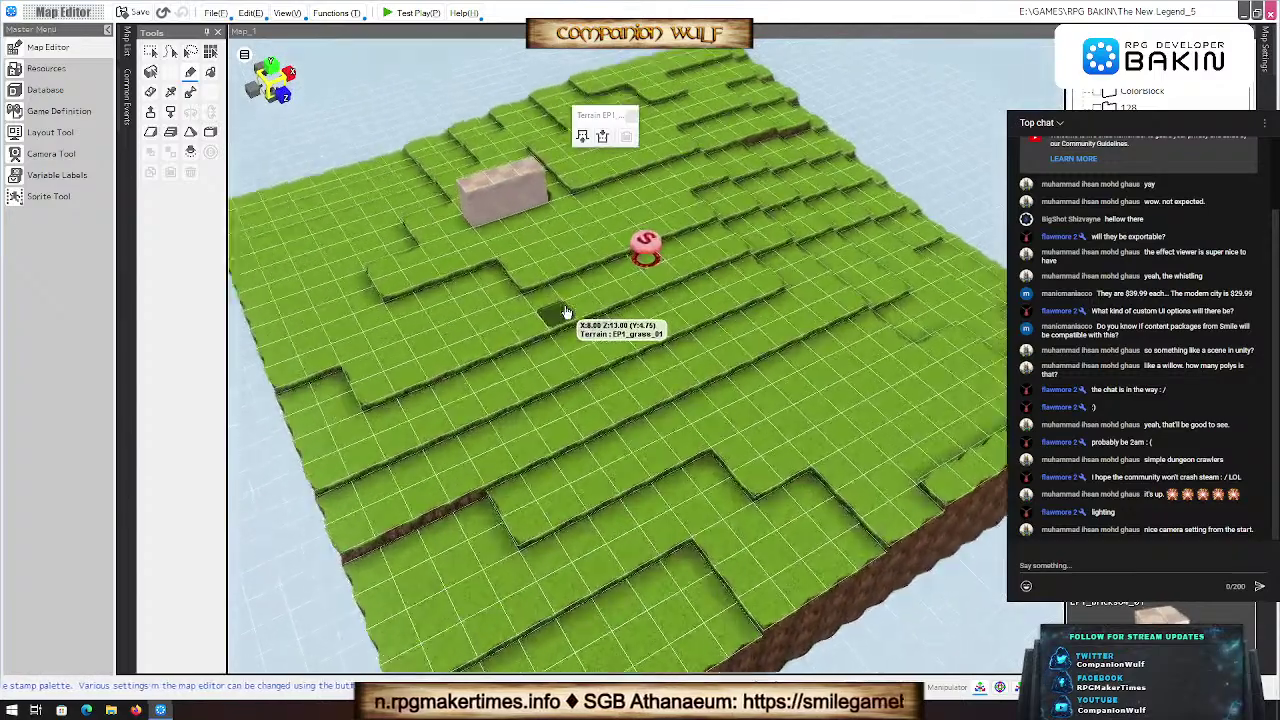
Step: Place a Sparkle object on the grass between the brick wall and the start point
{"action": "scroll", "coordinate": [563, 311], "scroll_direction": "up", "scroll_amount": 2}
{"action": "mouse_move", "coordinate": [563, 311]}
{"action": "right_mouse_down"}
{"action": "mouse_move", "coordinate": [545, 360]}
{"action": "mouse_move", "coordinate": [530, 315]}
{"action": "right_mouse_up"}
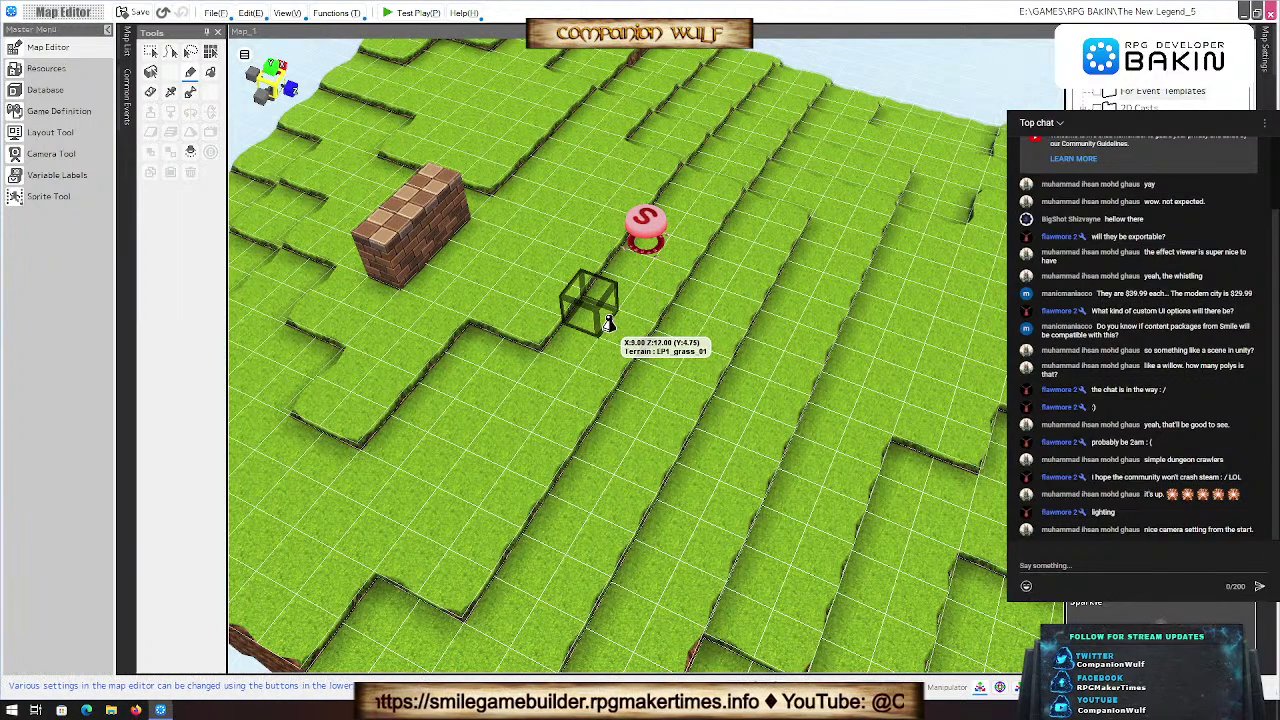
{"action": "left_click", "coordinate": [588, 292]}
{"action": "scroll", "coordinate": [663, 380], "scroll_direction": "up", "scroll_amount": 2}
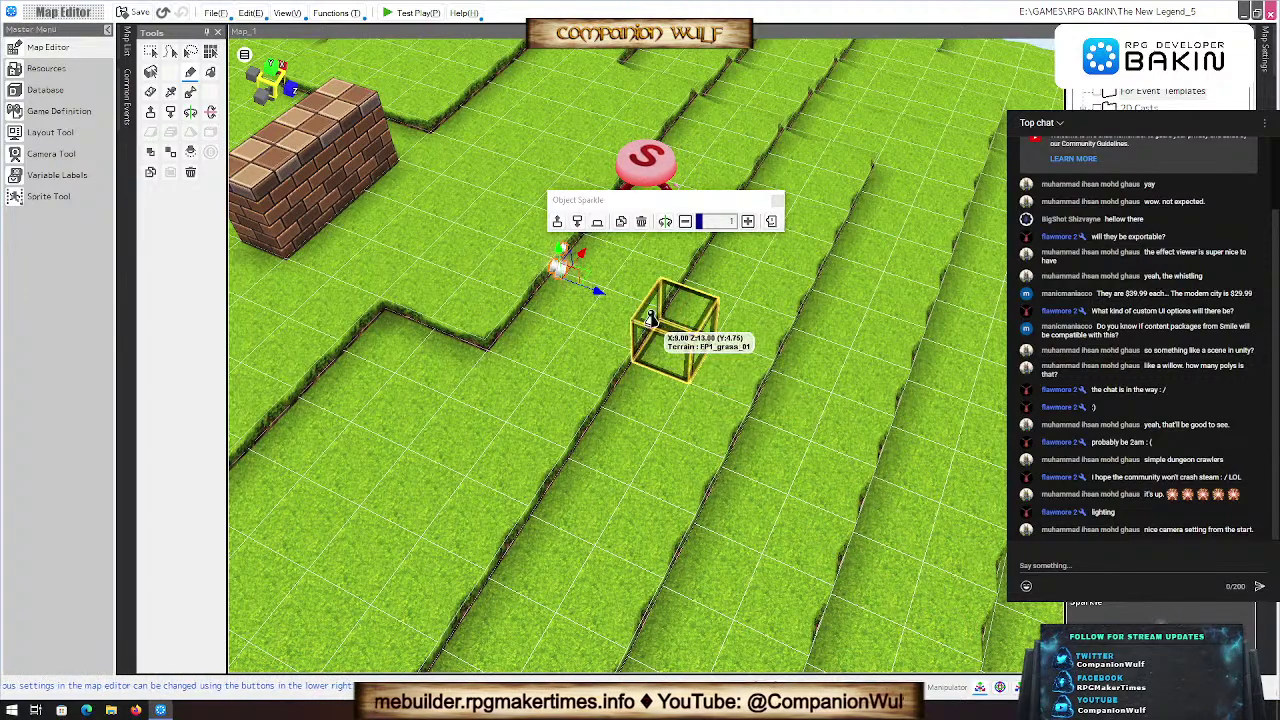
Step: Enlarge the Sparkle object's scale to 1.4, and set it back to 1
{"action": "left_click", "coordinate": [748, 222]}
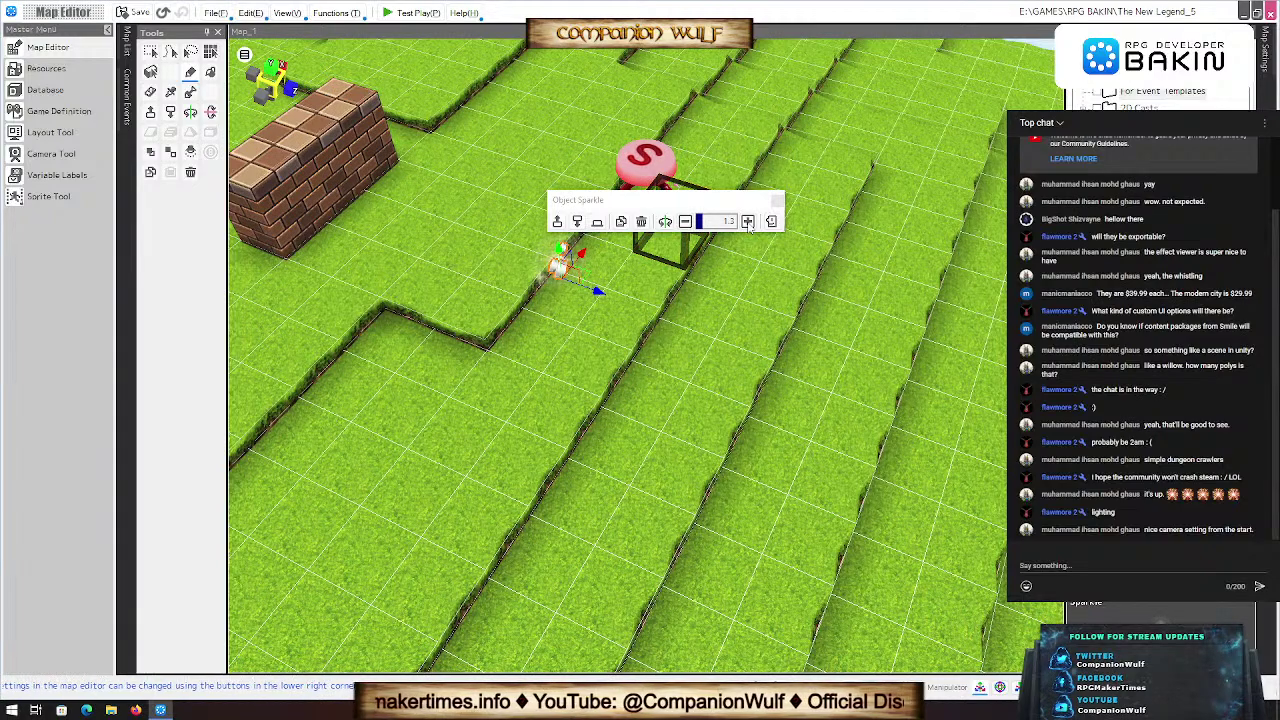
{"action": "left_click", "coordinate": [748, 222]}
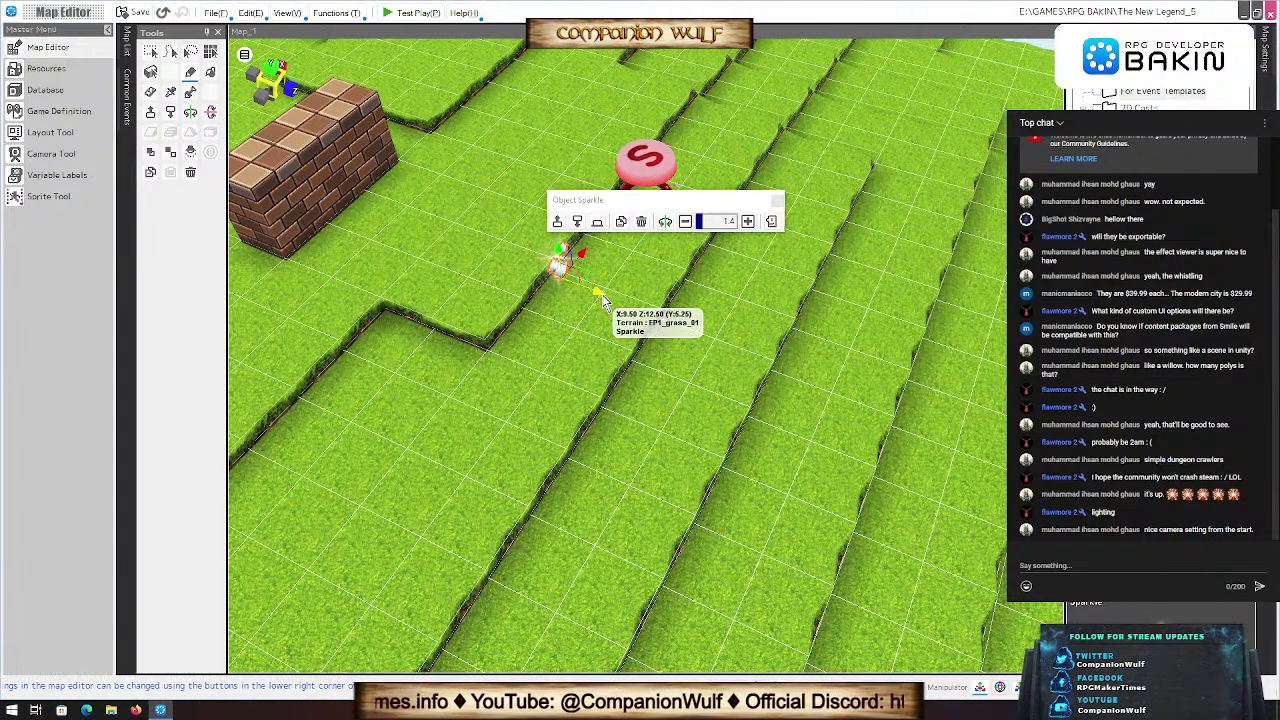
{"action": "left_click", "coordinate": [685, 222]}
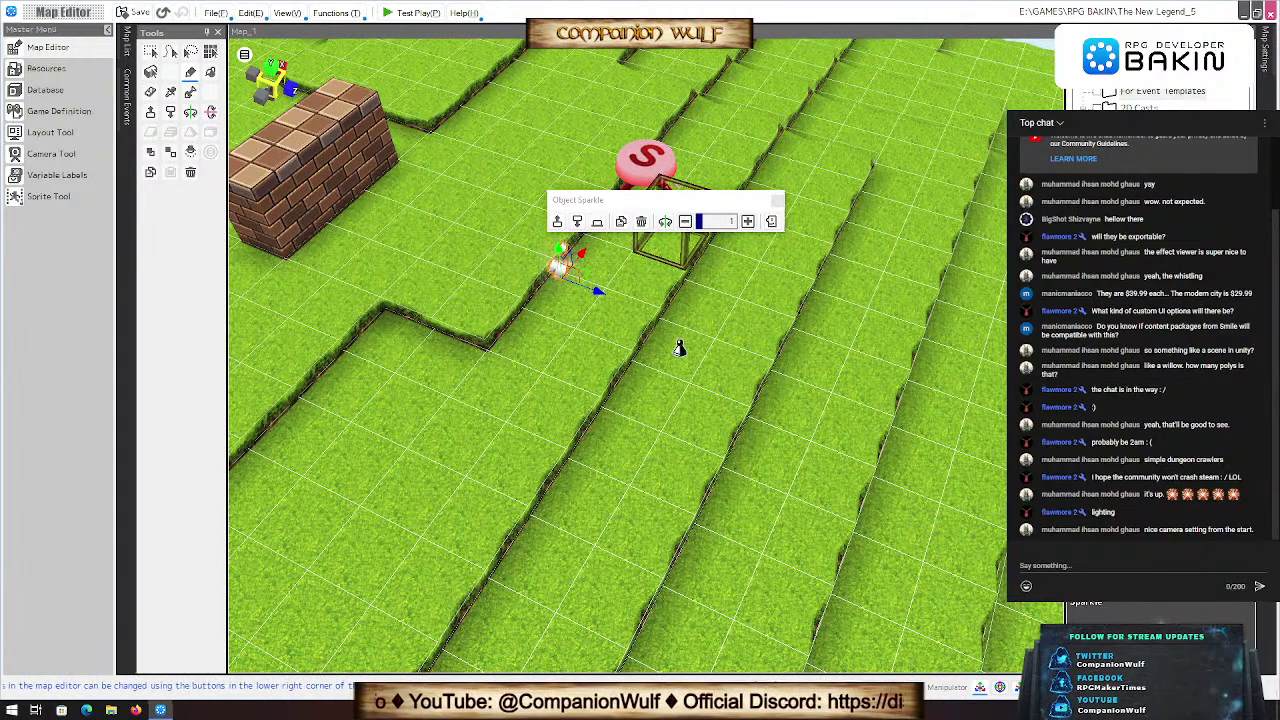
{"action": "left_click", "coordinate": [685, 222]}
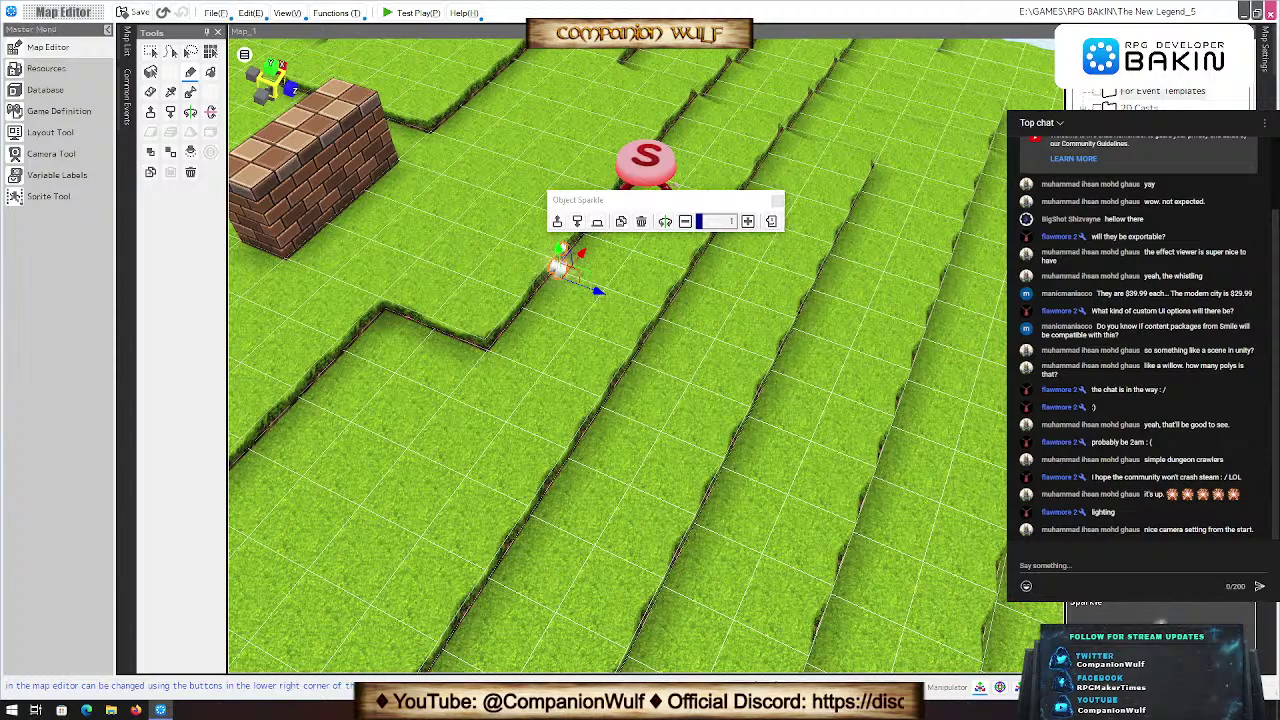
Step: Select the Sparkle object and move it one tile along the Z axis to Z 13.50 with the manipulator
{"action": "left_click", "coordinate": [980, 688]}
{"action": "left_click", "coordinate": [982, 690]}
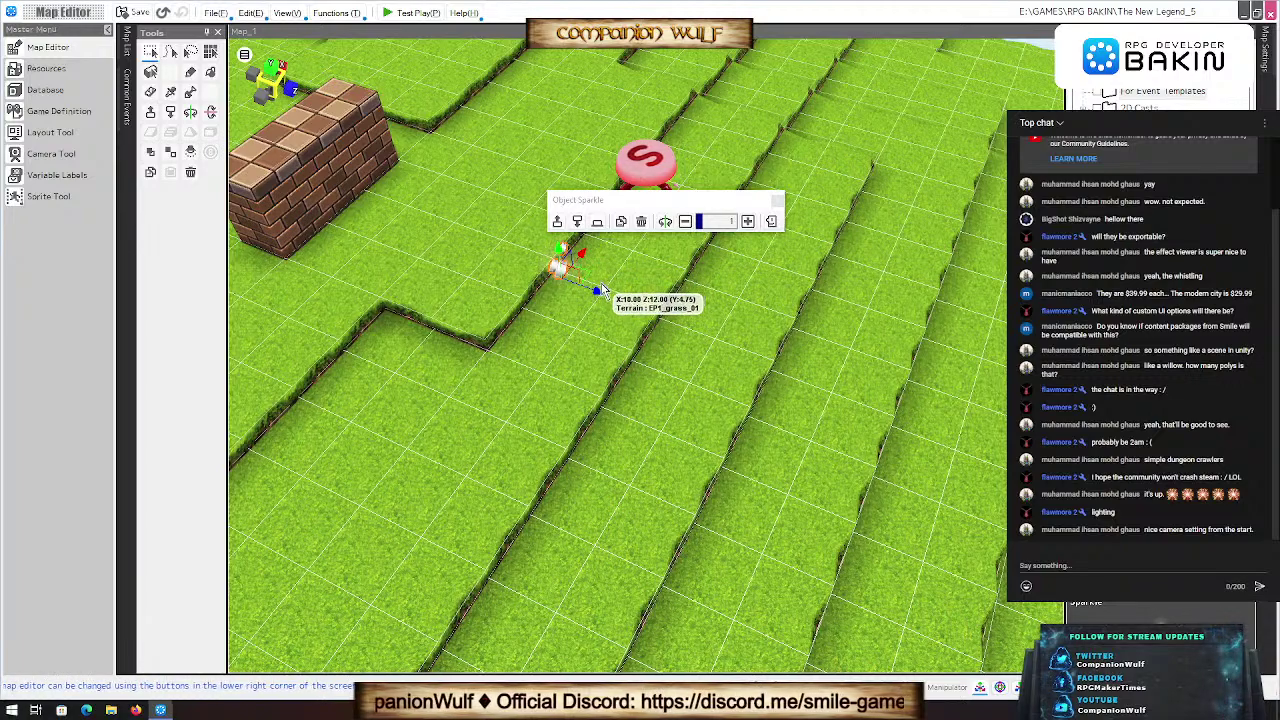
{"action": "left_click", "coordinate": [608, 300]}
{"action": "left_click", "coordinate": [560, 263]}
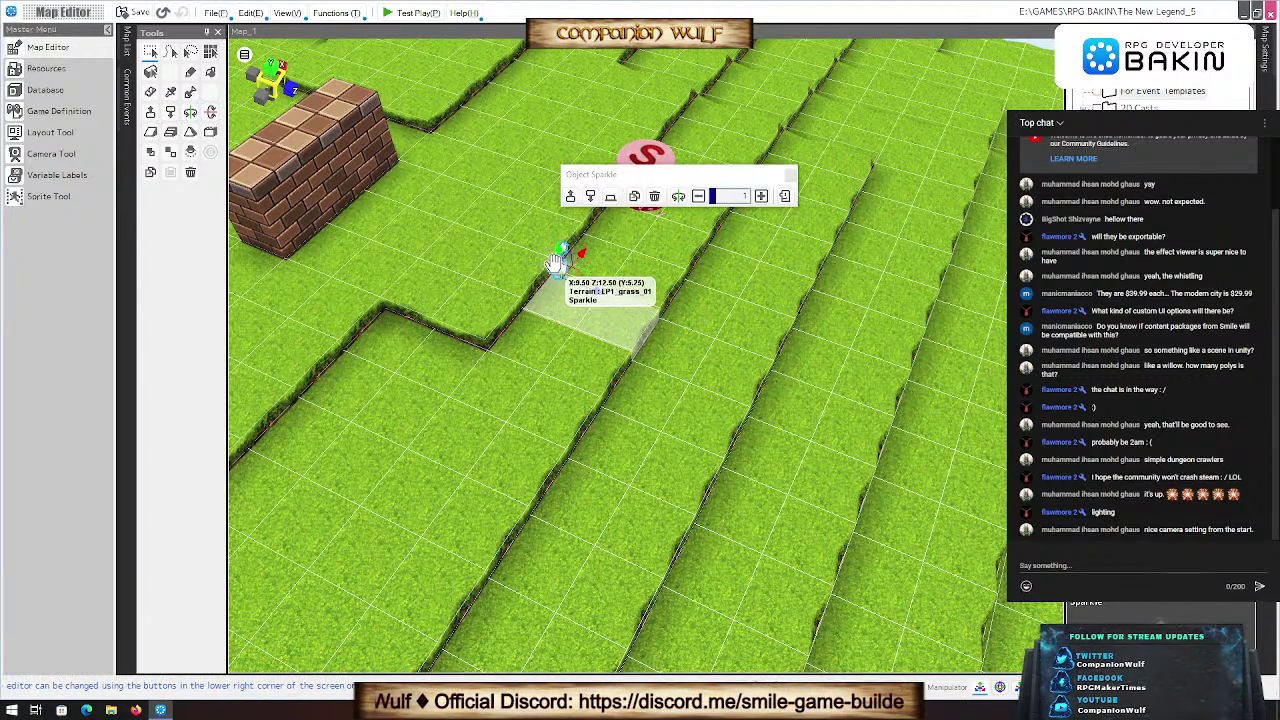
{"action": "left_click_drag", "start_coordinate": [596, 296], "coordinate": [668, 310]}
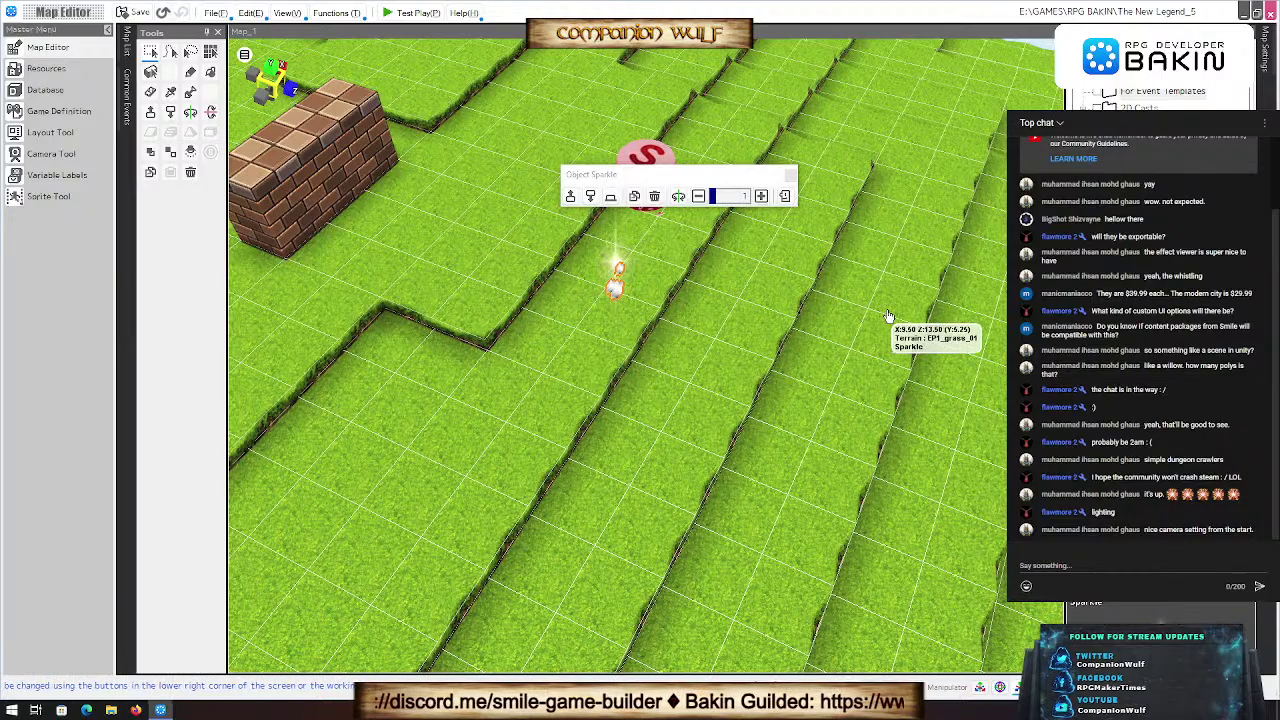
{"action": "mouse_move", "coordinate": [884, 299]}
{"action": "right_mouse_down"}
{"action": "mouse_move", "coordinate": [836, 310]}
{"action": "mouse_move", "coordinate": [810, 287]}
{"action": "mouse_move", "coordinate": [840, 300]}
{"action": "mouse_move", "coordinate": [400, 328]}
{"action": "mouse_move", "coordinate": [440, 350]}
{"action": "mouse_move", "coordinate": [422, 345]}
{"action": "mouse_move", "coordinate": [430, 385]}
{"action": "right_mouse_up"}
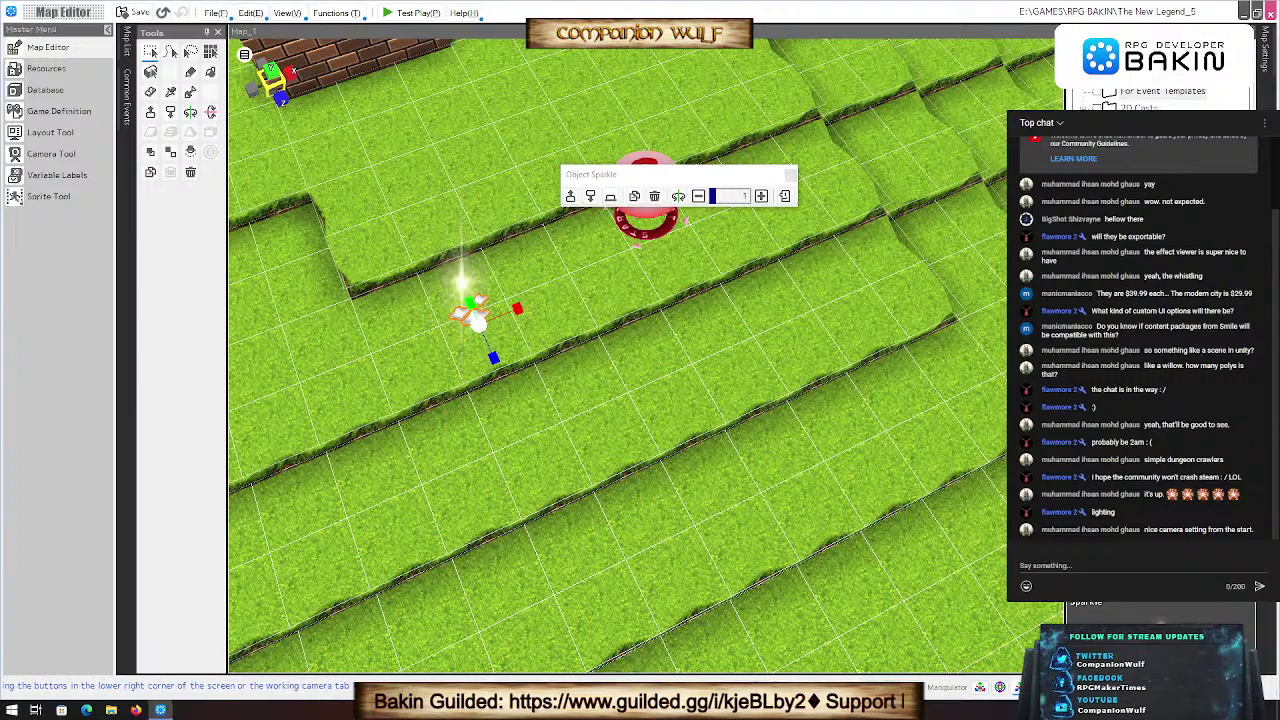
{"action": "right_click_drag", "start_coordinate": [619, 484], "coordinate": [357, 297]}
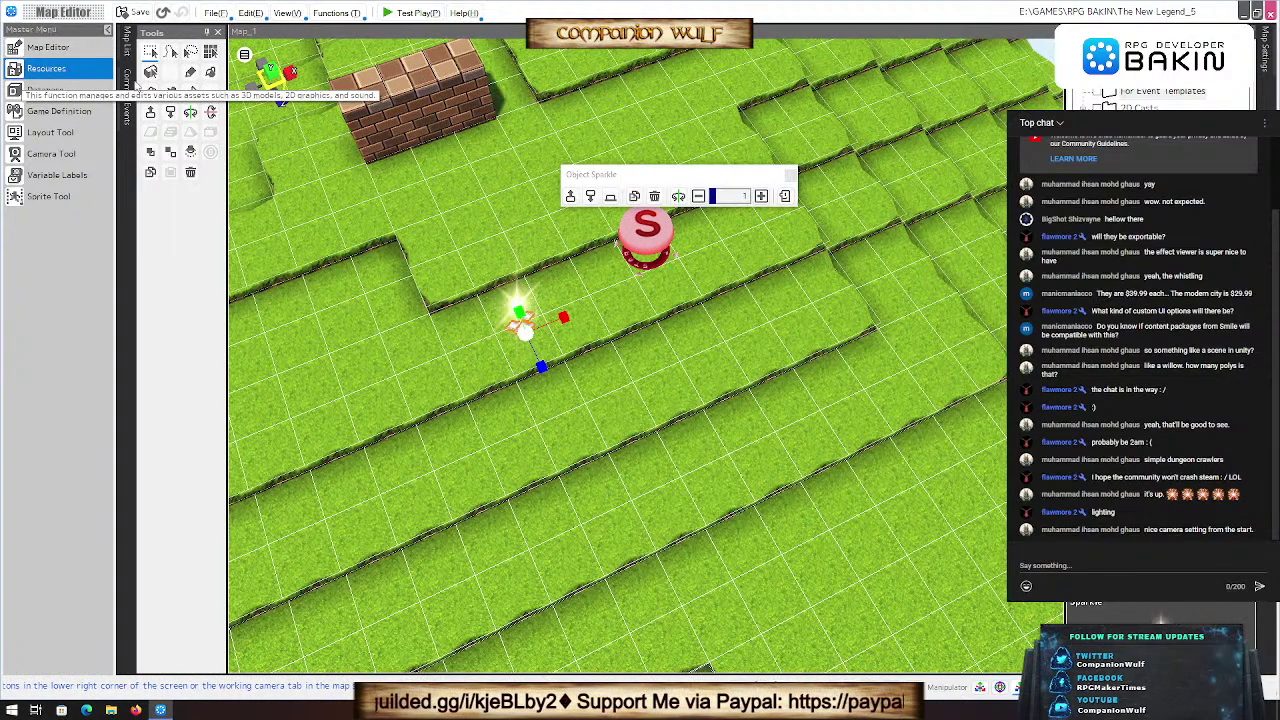
Step: Open the Resources window and view the System Resources settings
{"action": "left_click", "coordinate": [42, 68]}
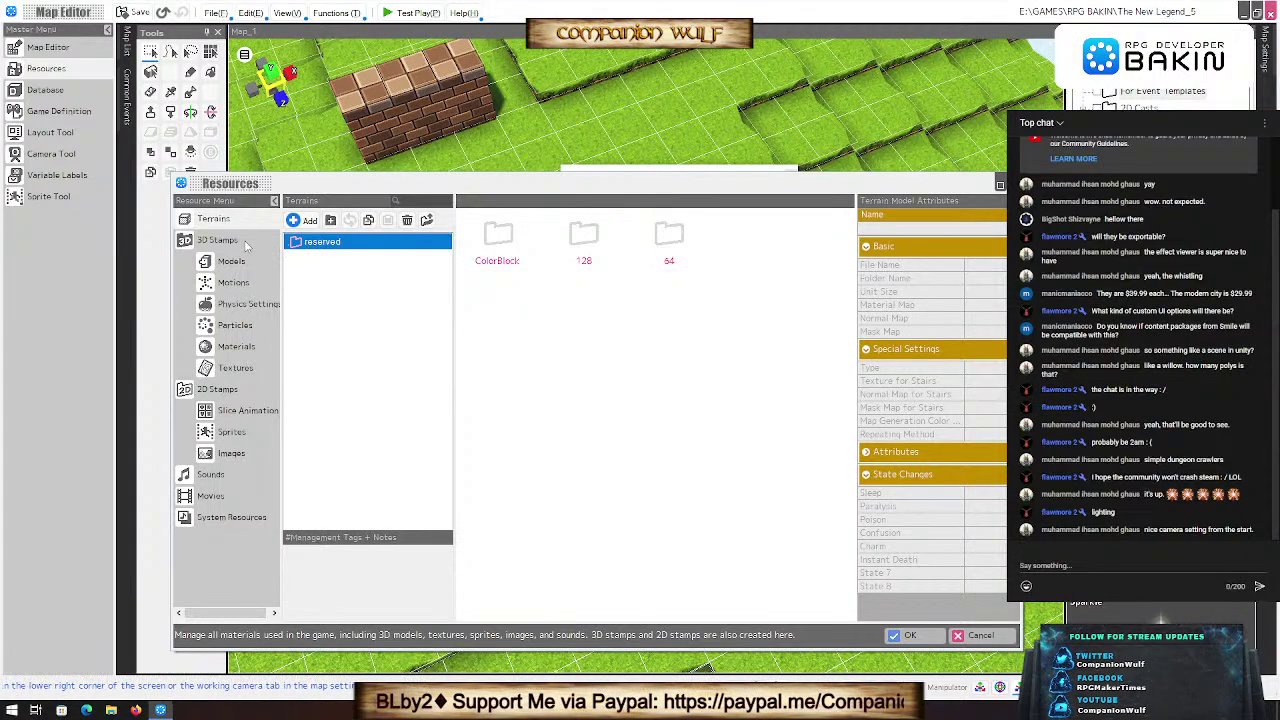
{"action": "left_click", "coordinate": [205, 517]}
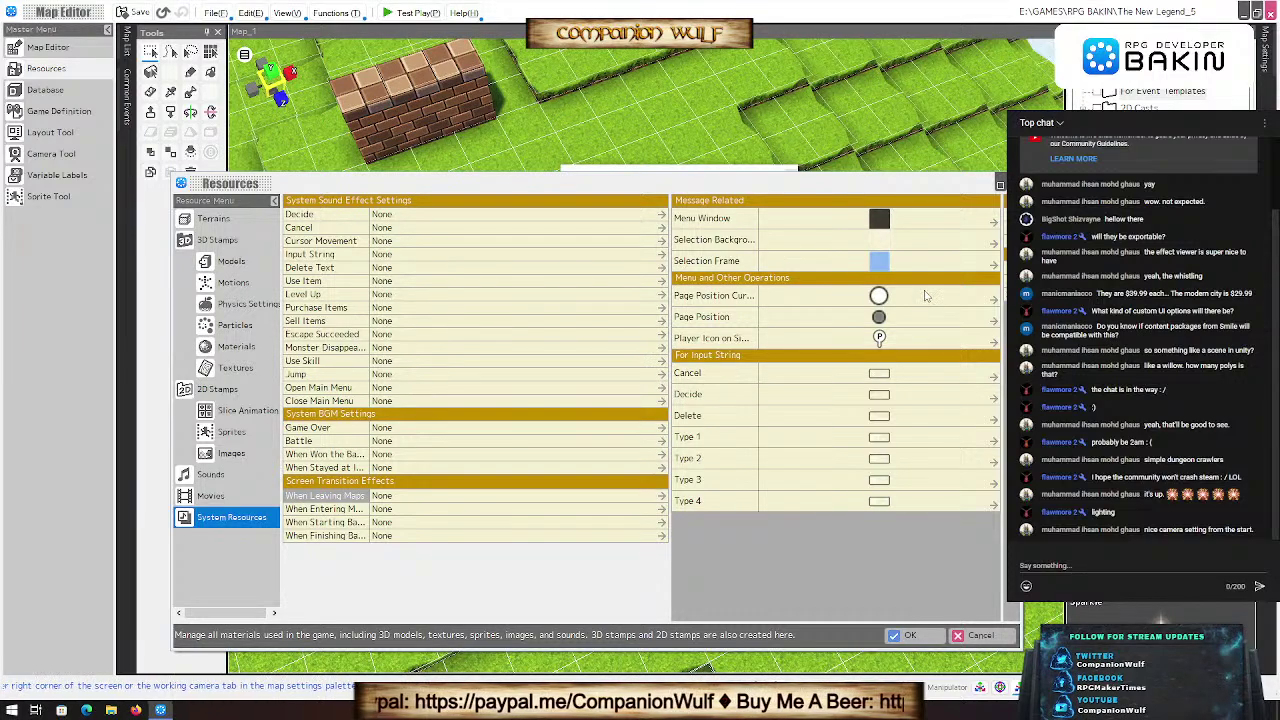
Step: Resize the System Resources columns to examine the message, menu and battle command resource settings side by side
{"action": "left_click", "coordinate": [666, 335]}
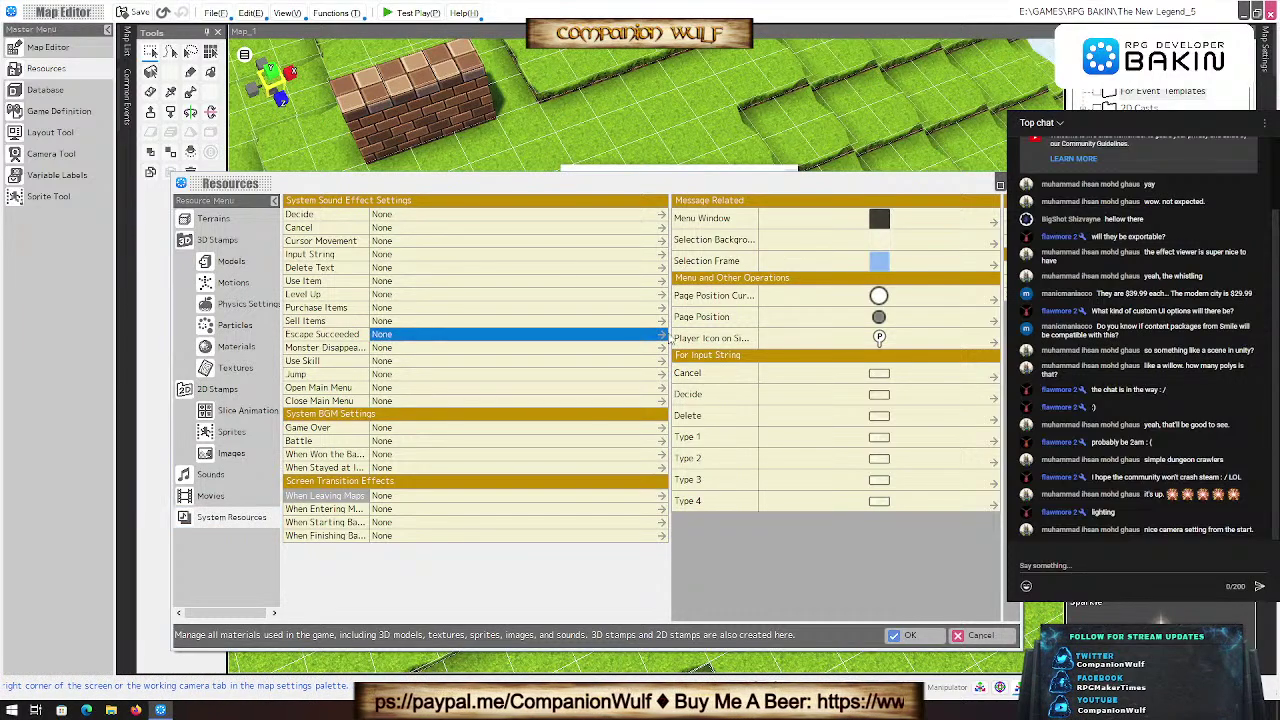
{"action": "left_click", "coordinate": [980, 609]}
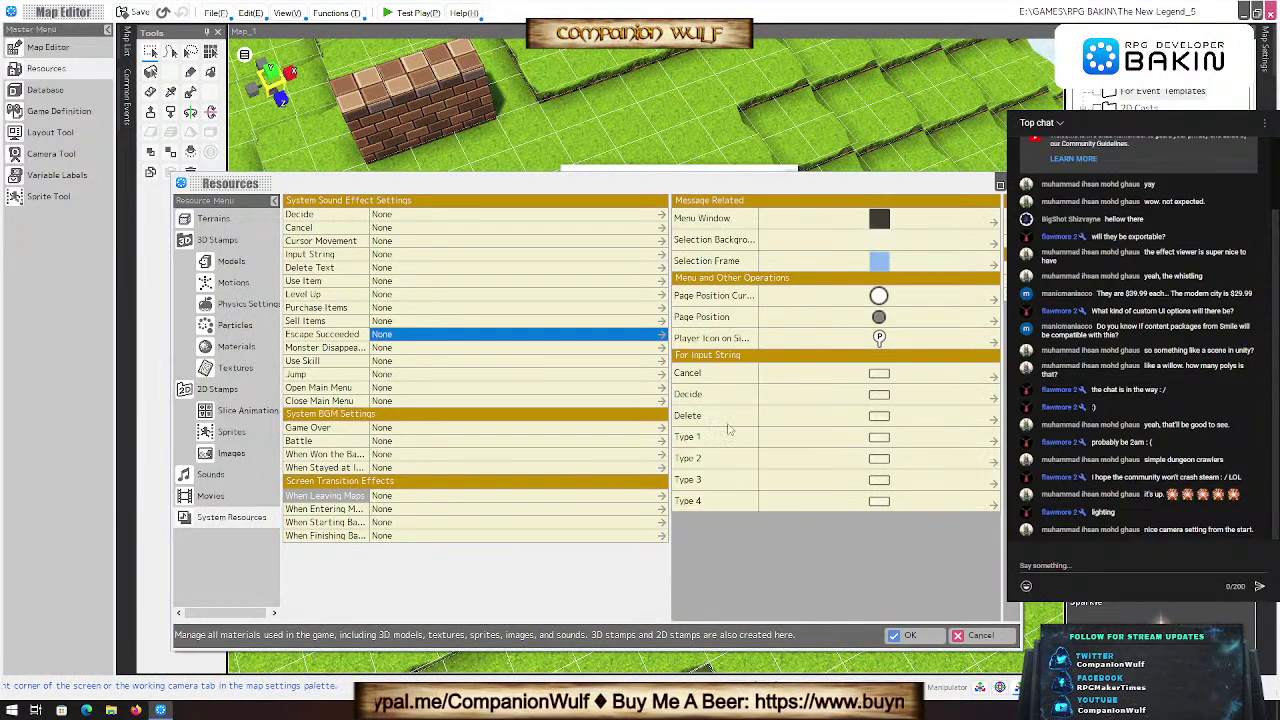
{"action": "left_click_drag", "start_coordinate": [670, 337], "coordinate": [550, 342]}
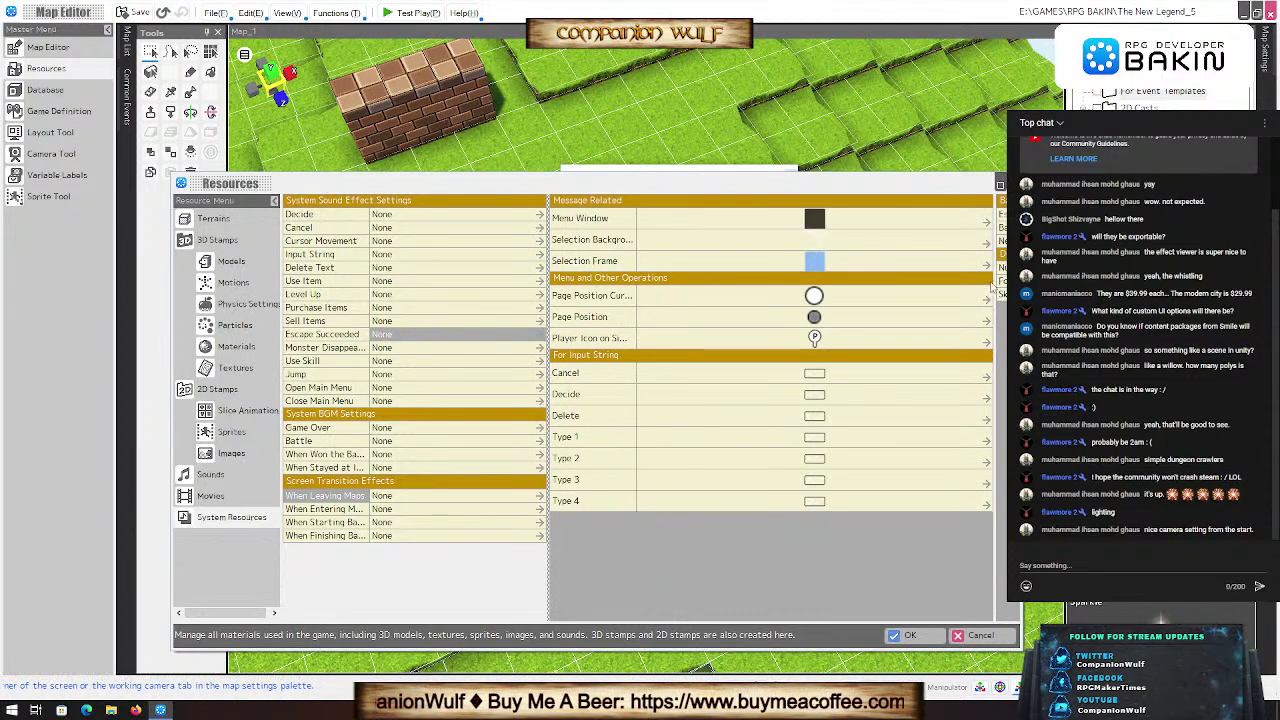
{"action": "left_click_drag", "start_coordinate": [996, 282], "coordinate": [879, 286]}
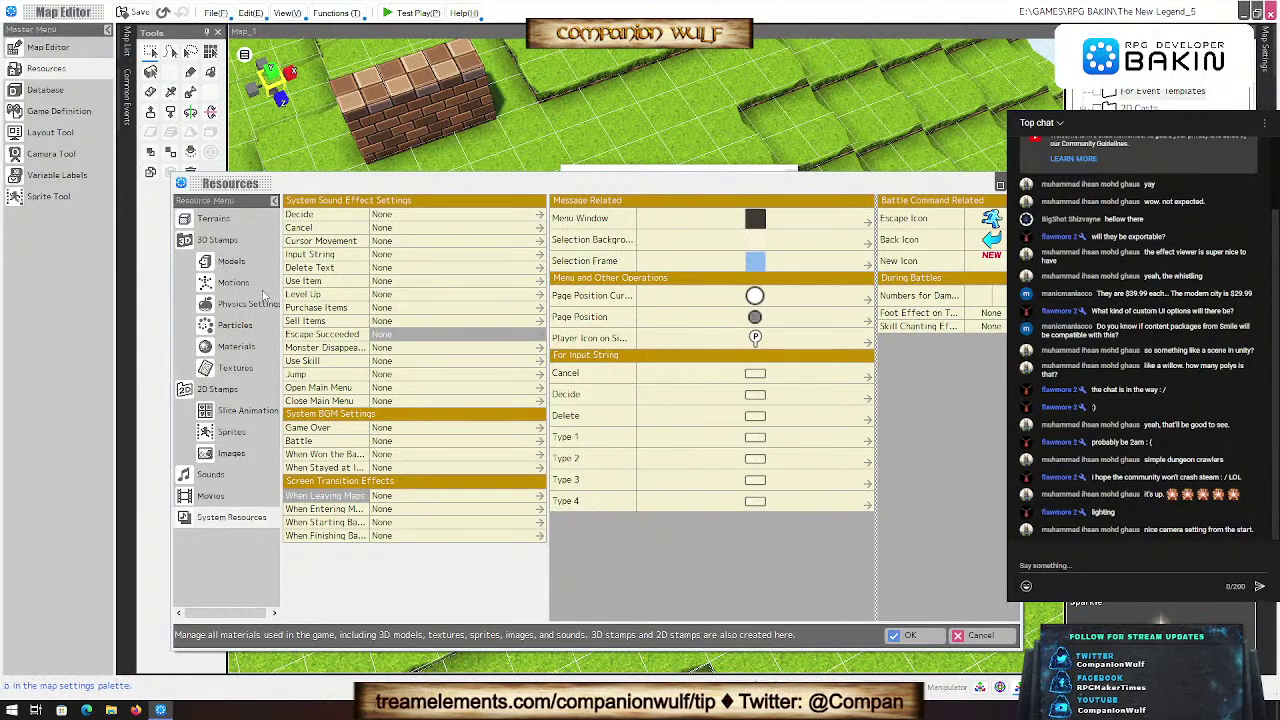
Step: Add Fire.webm from the E:\VIDEOS folder to the Movies resources, and save and close the Resources window
{"action": "left_click", "coordinate": [212, 496]}
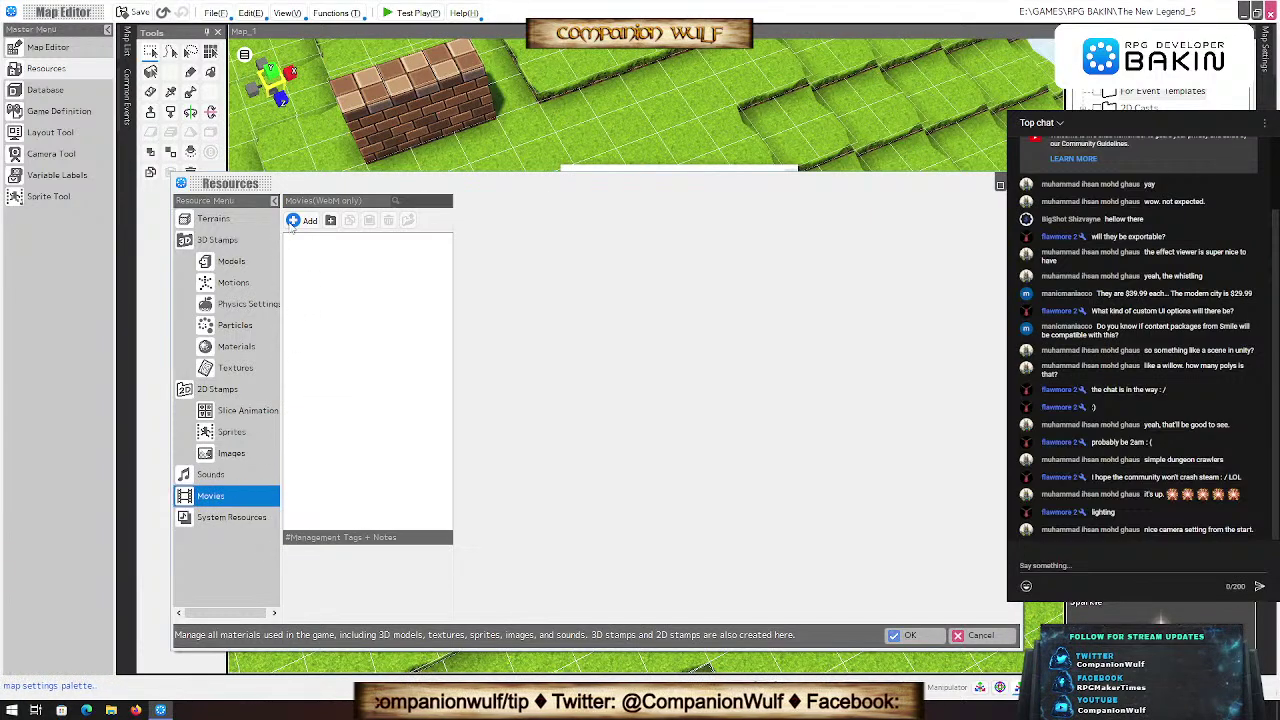
{"action": "left_click", "coordinate": [302, 221]}
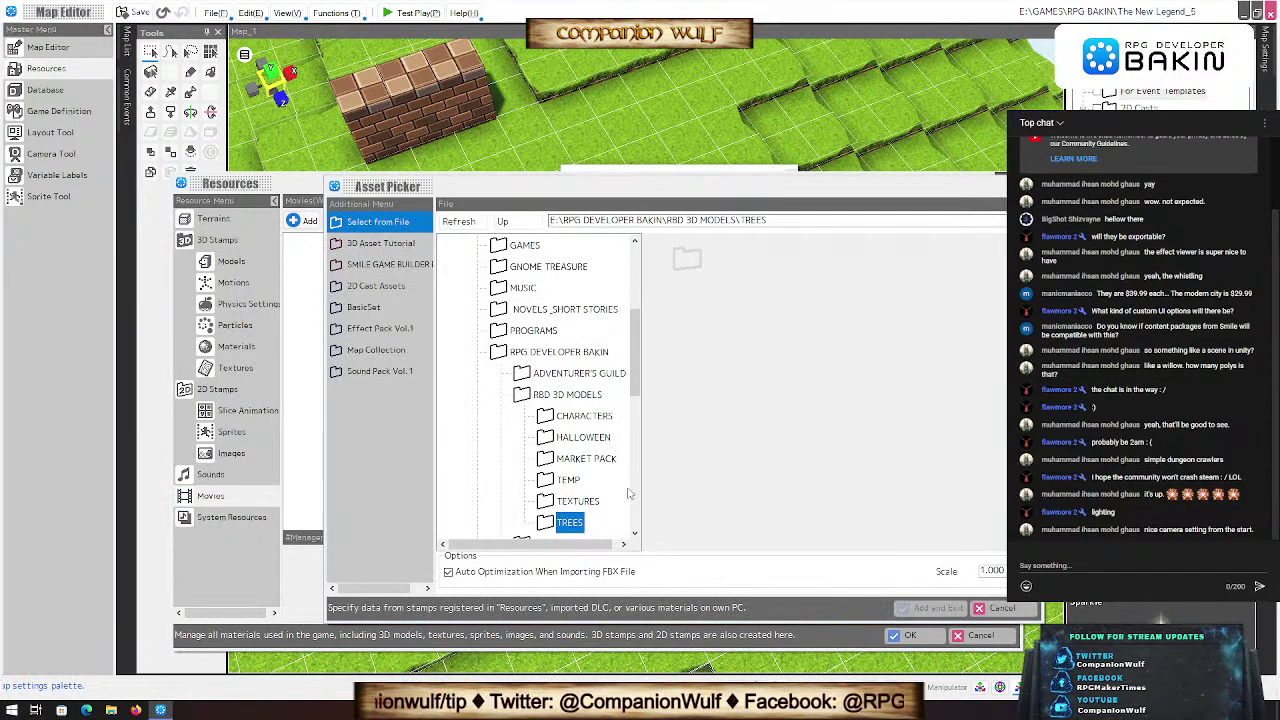
{"action": "scroll", "coordinate": [570, 475], "scroll_direction": "down", "scroll_amount": 10}
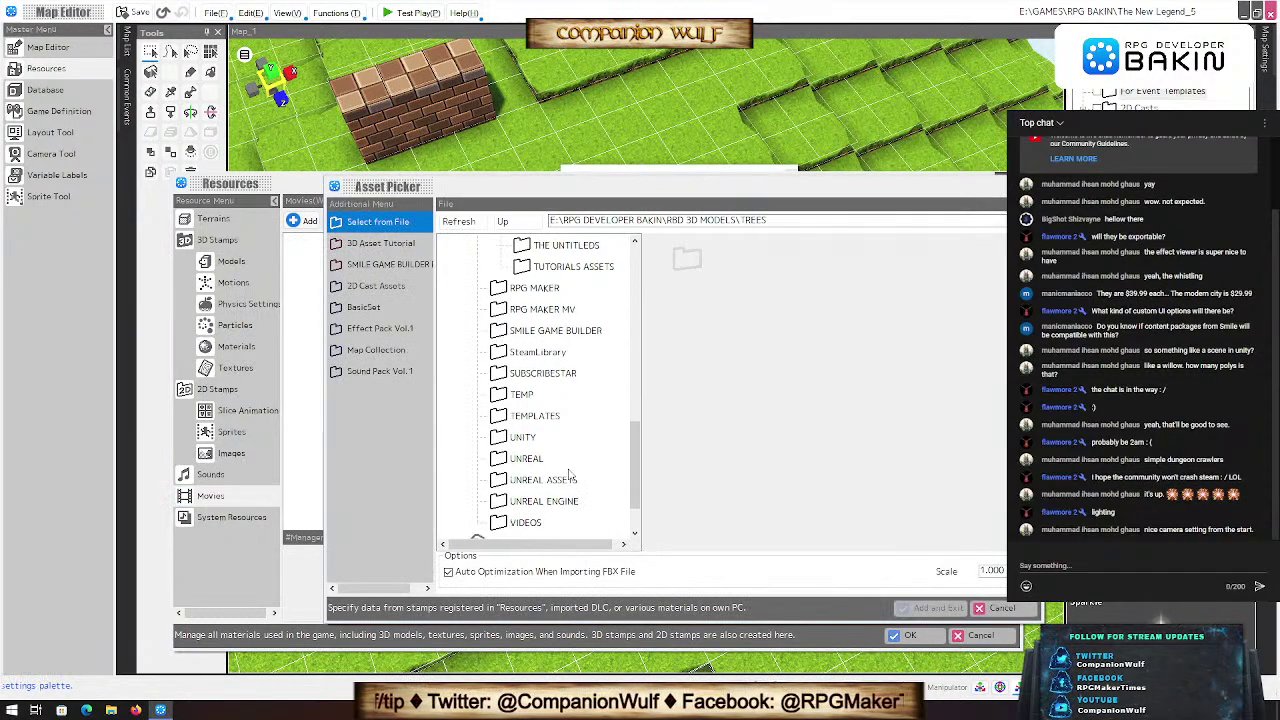
{"action": "left_click", "coordinate": [528, 460]}
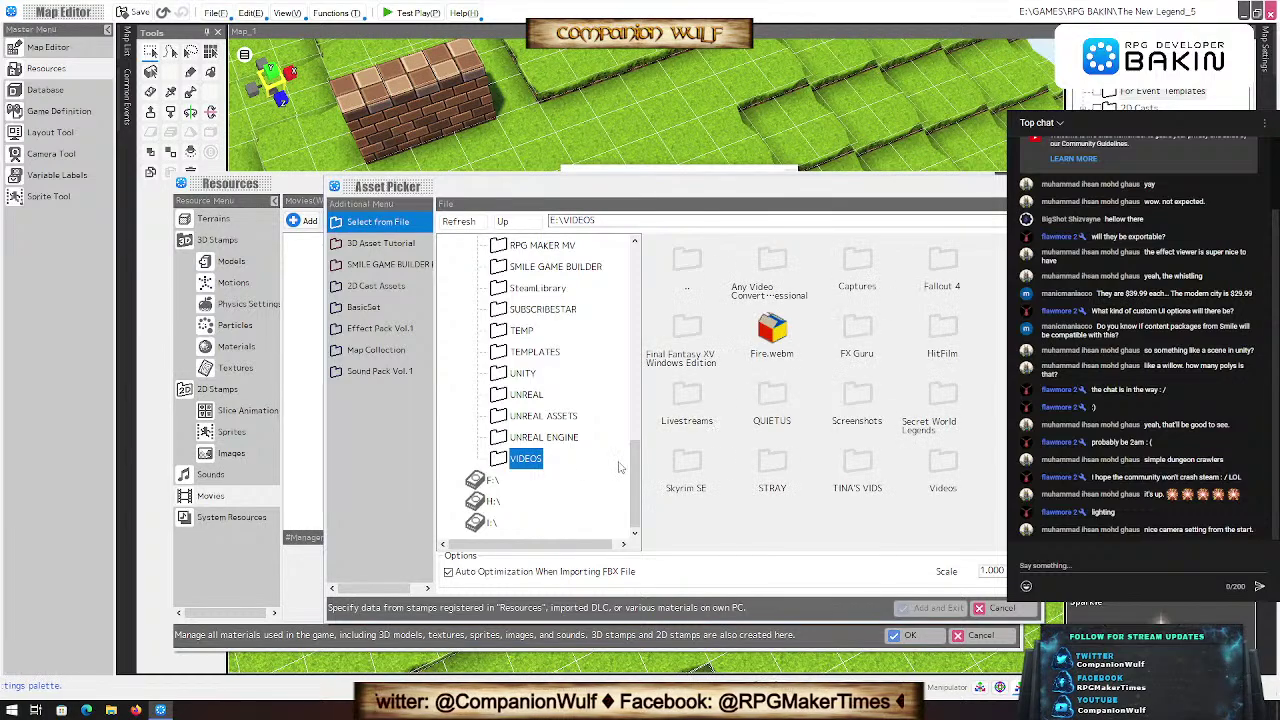
{"action": "double_click", "coordinate": [772, 335]}
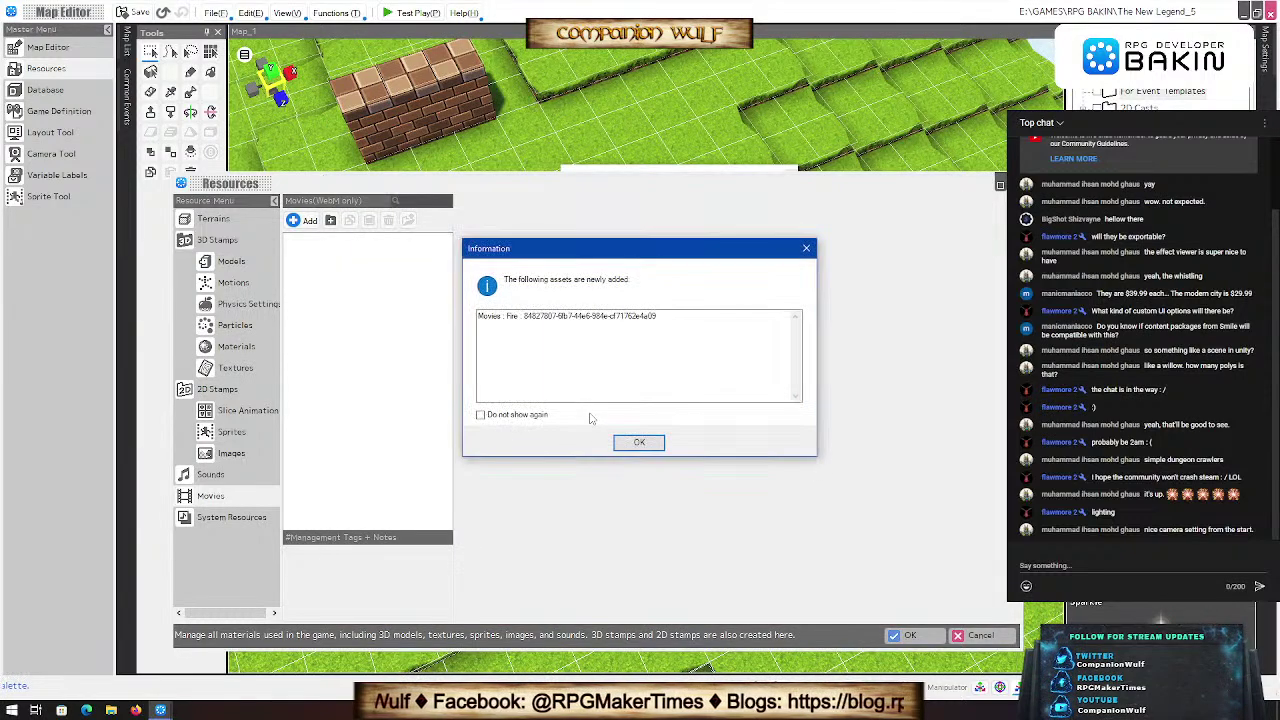
{"action": "left_click", "coordinate": [645, 442]}
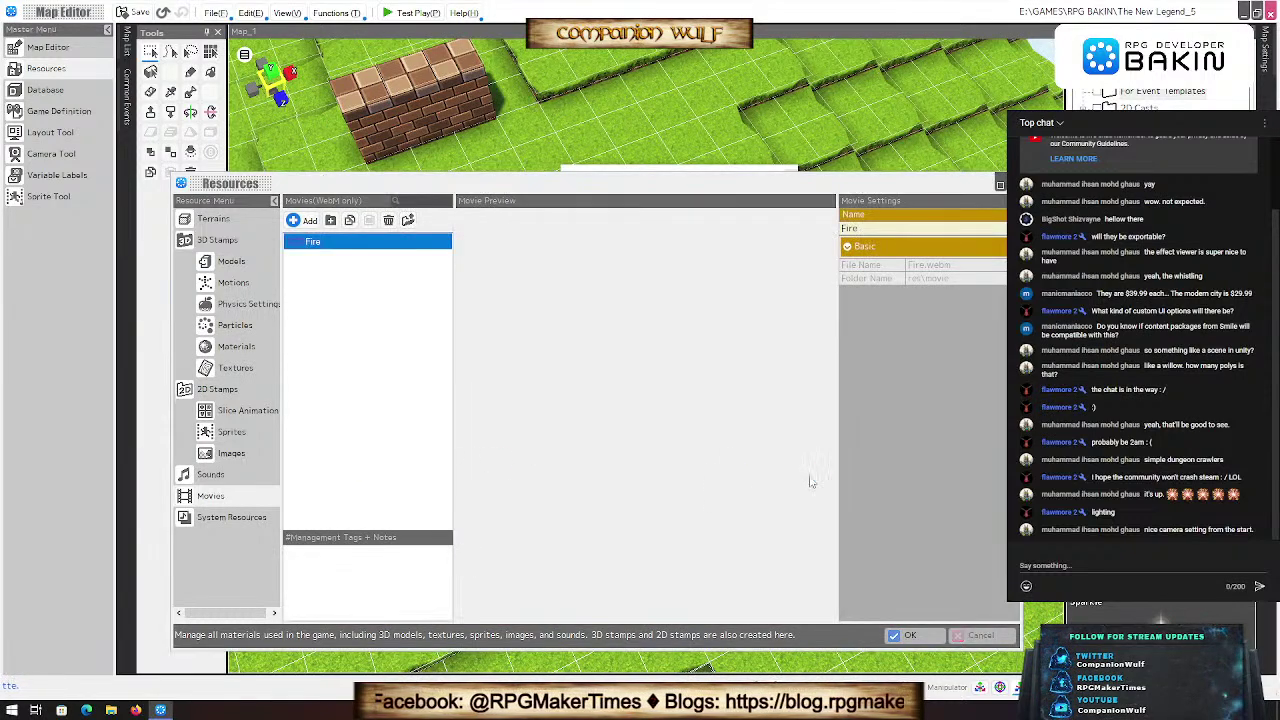
{"action": "left_click", "coordinate": [899, 635]}
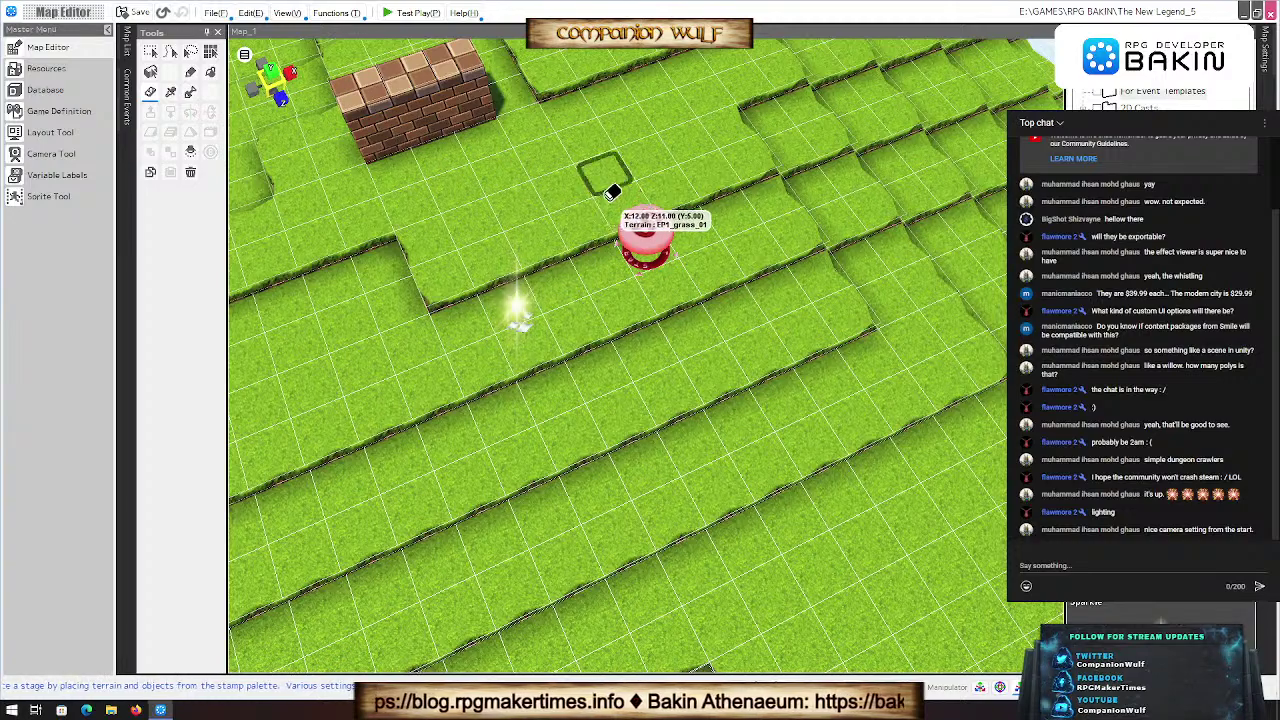
Step: Erase the Sparkle object and create an event on its tile, set to Automatically Start (Only Once)
{"action": "right_click", "coordinate": [530, 300]}
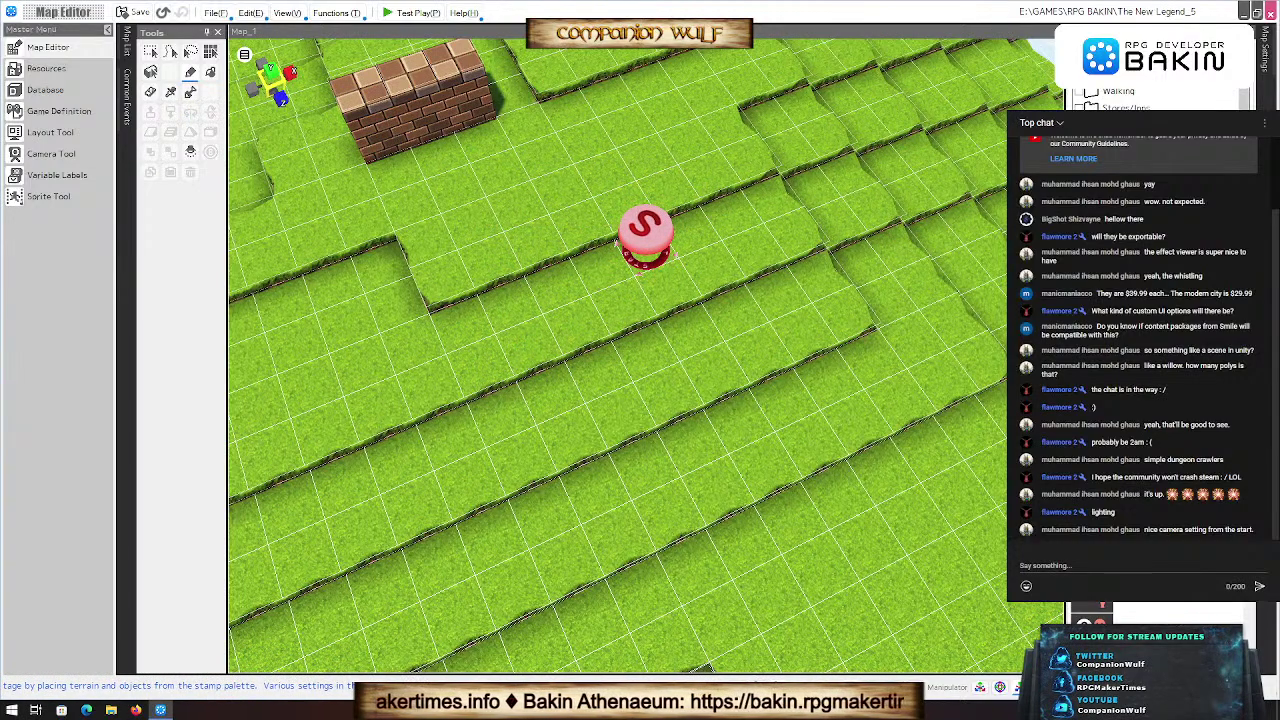
{"action": "double_click", "coordinate": [524, 336]}
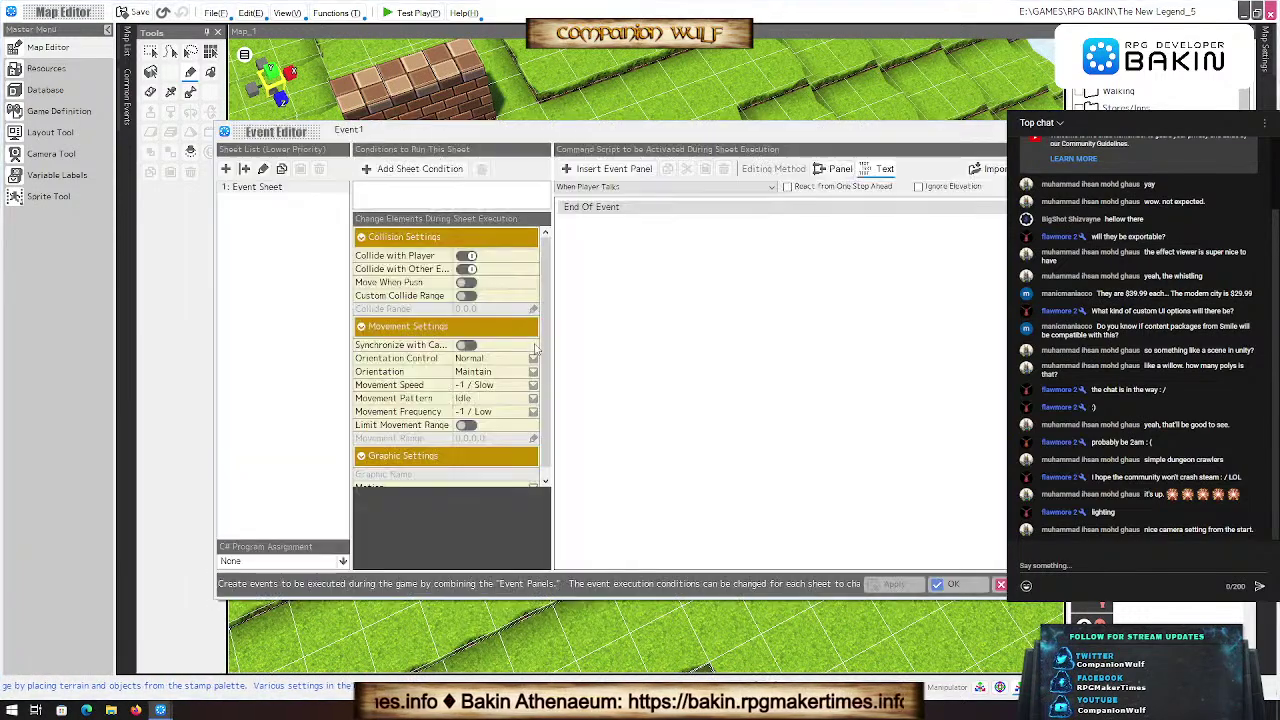
{"action": "left_click", "coordinate": [665, 187]}
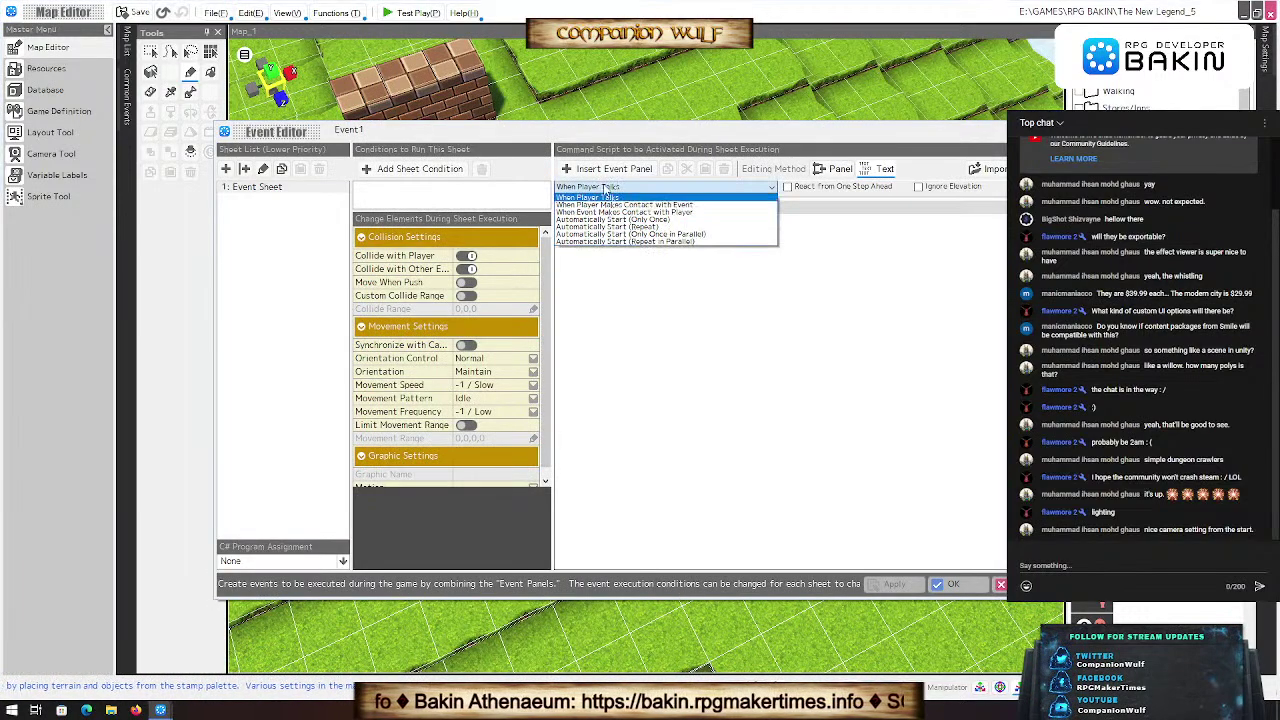
{"action": "left_click", "coordinate": [658, 222]}
Step: Insert a Play Movie command from the Screen Effects category that plays the Fire video, and save the event
{"action": "double_click", "coordinate": [632, 214]}
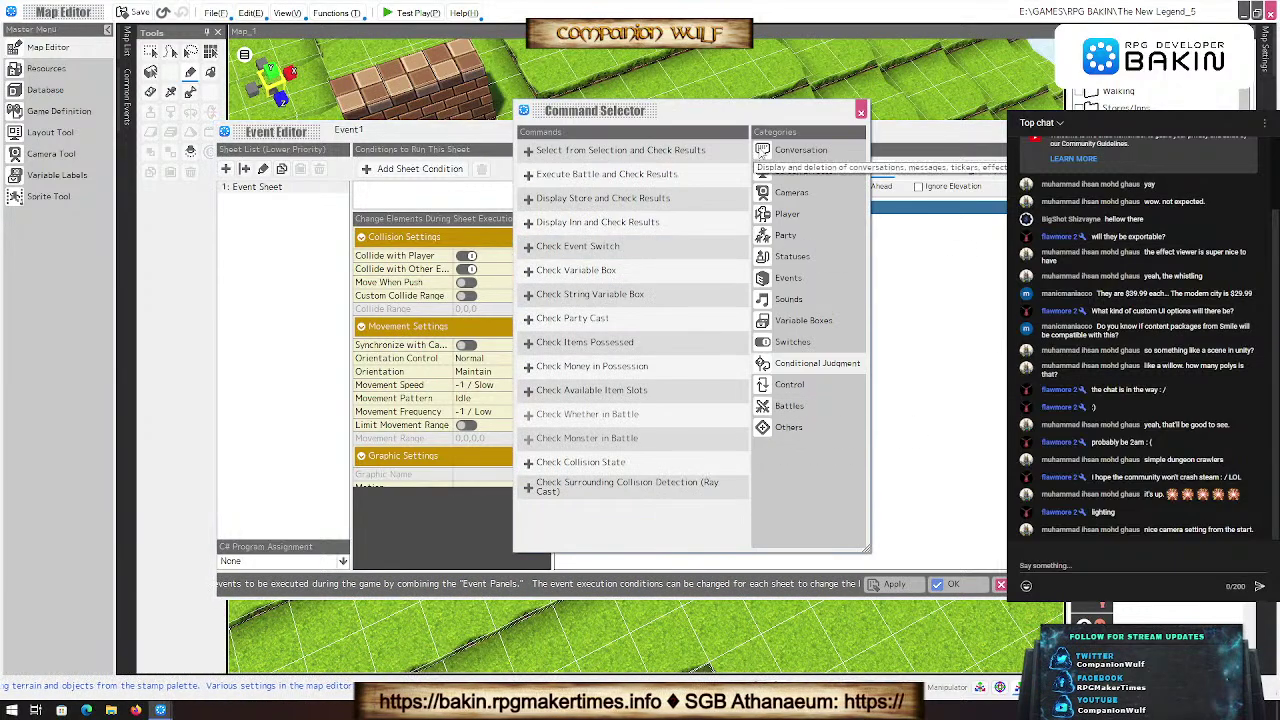
{"action": "left_click", "coordinate": [789, 279]}
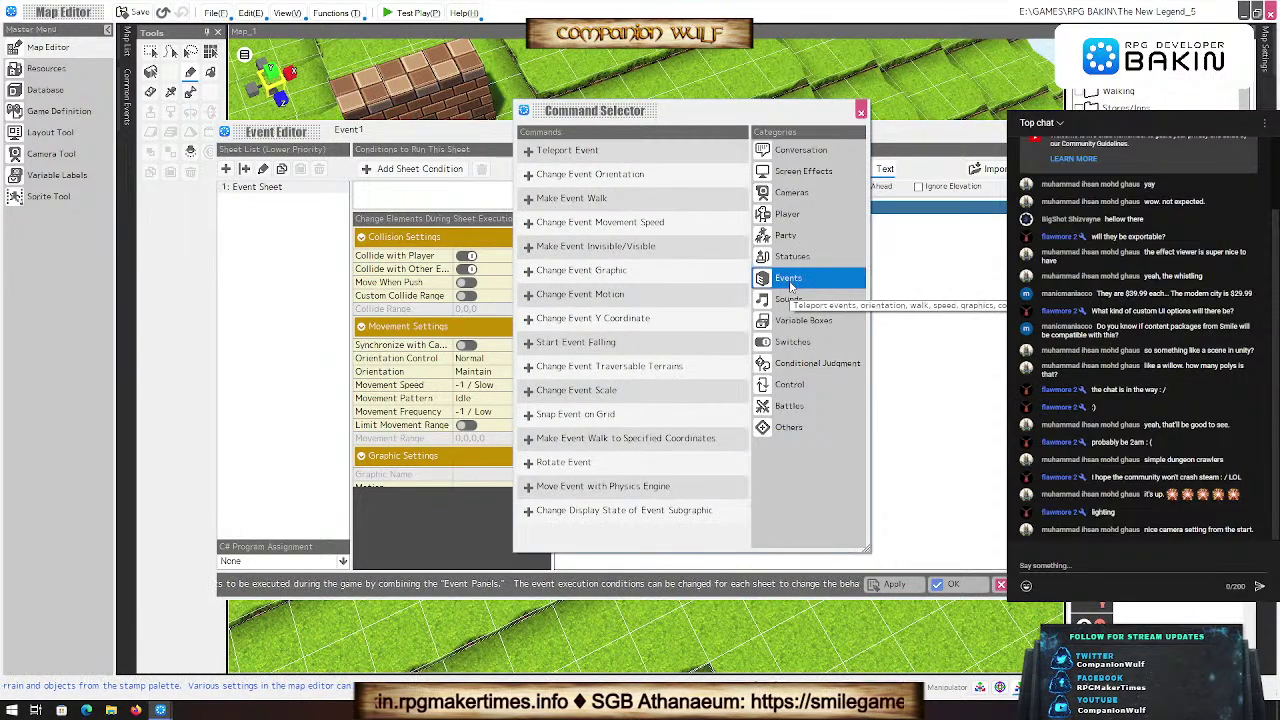
{"action": "left_click", "coordinate": [785, 406]}
{"action": "left_click", "coordinate": [785, 386]}
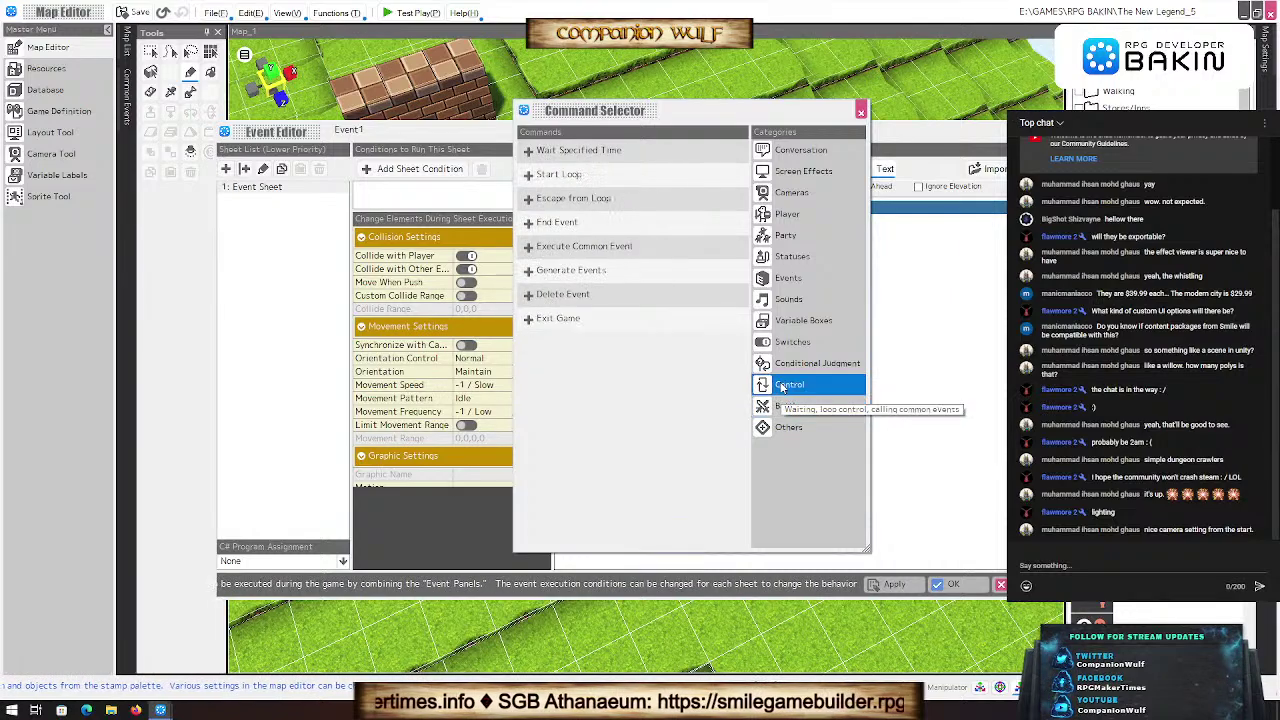
{"action": "left_click", "coordinate": [790, 173]}
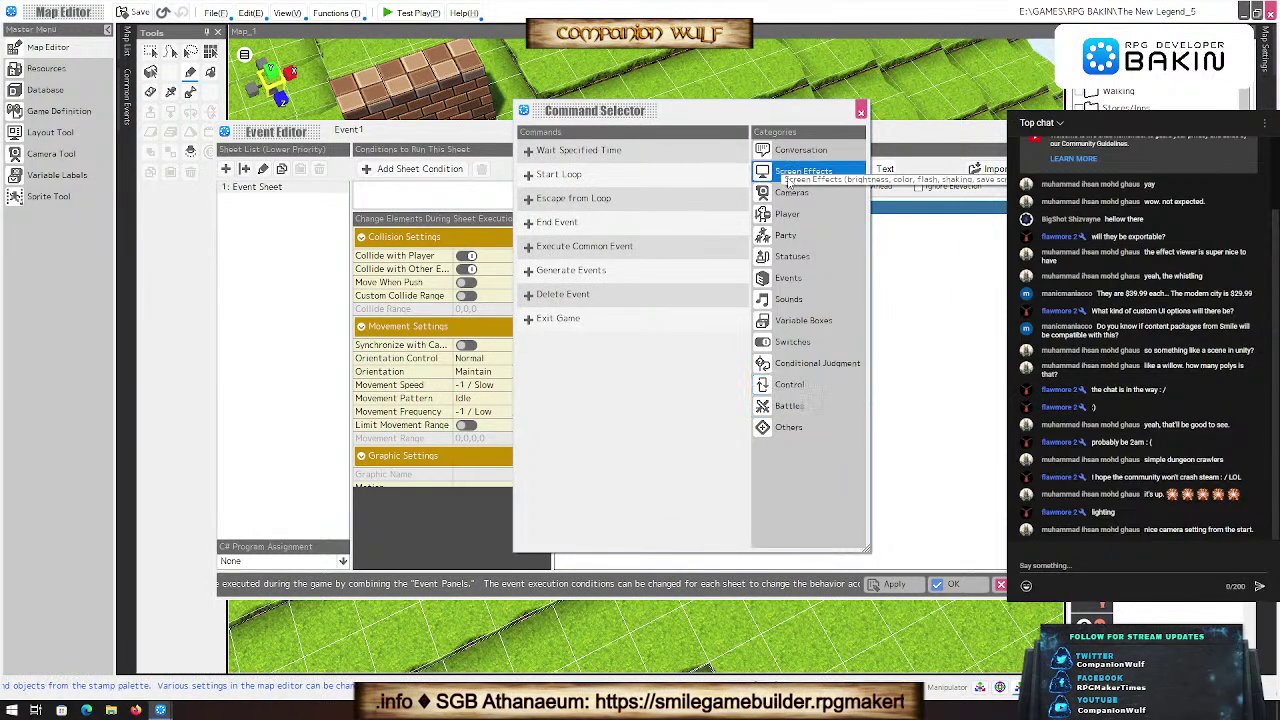
{"action": "left_click", "coordinate": [560, 486]}
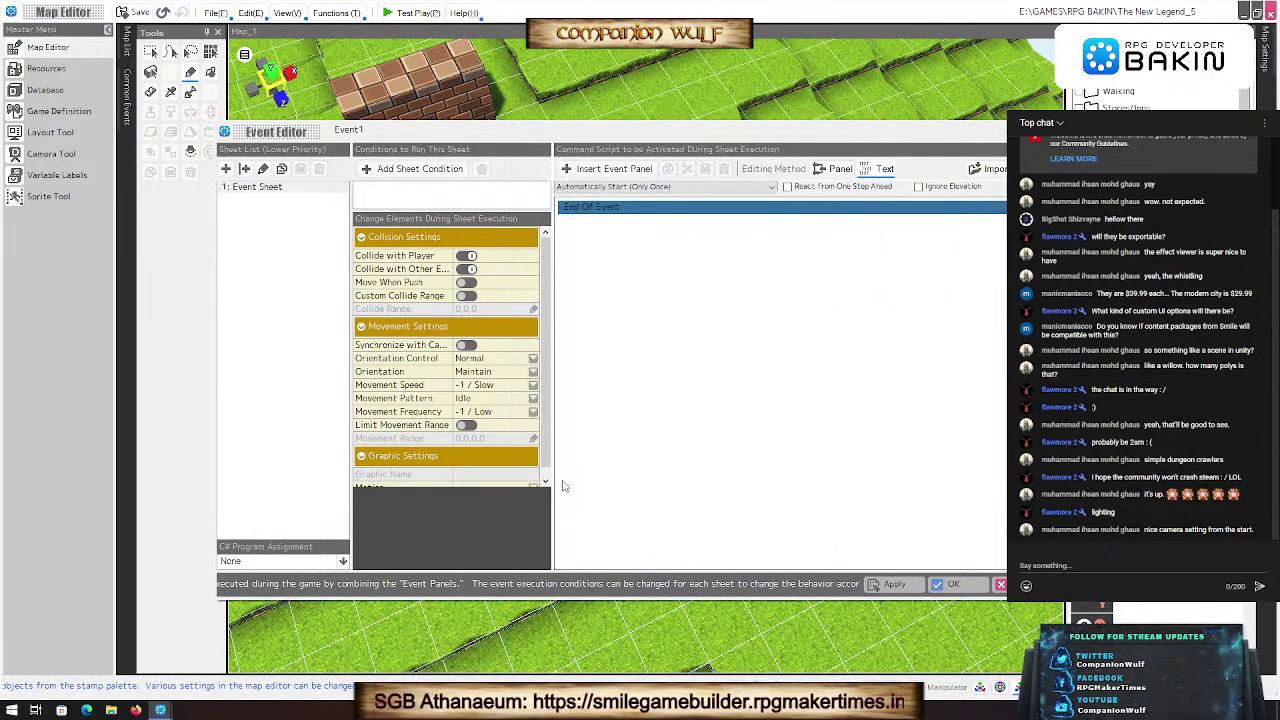
{"action": "left_click", "coordinate": [636, 366]}
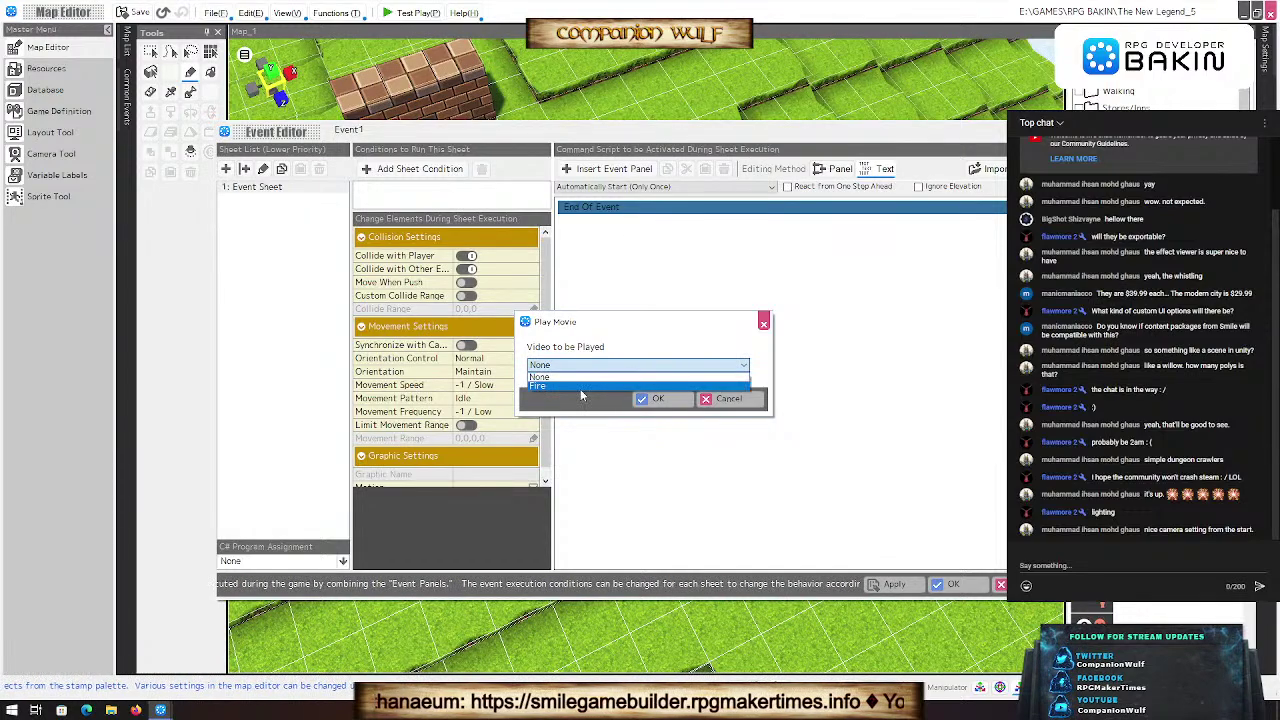
{"action": "left_click", "coordinate": [594, 395]}
{"action": "left_click", "coordinate": [667, 403]}
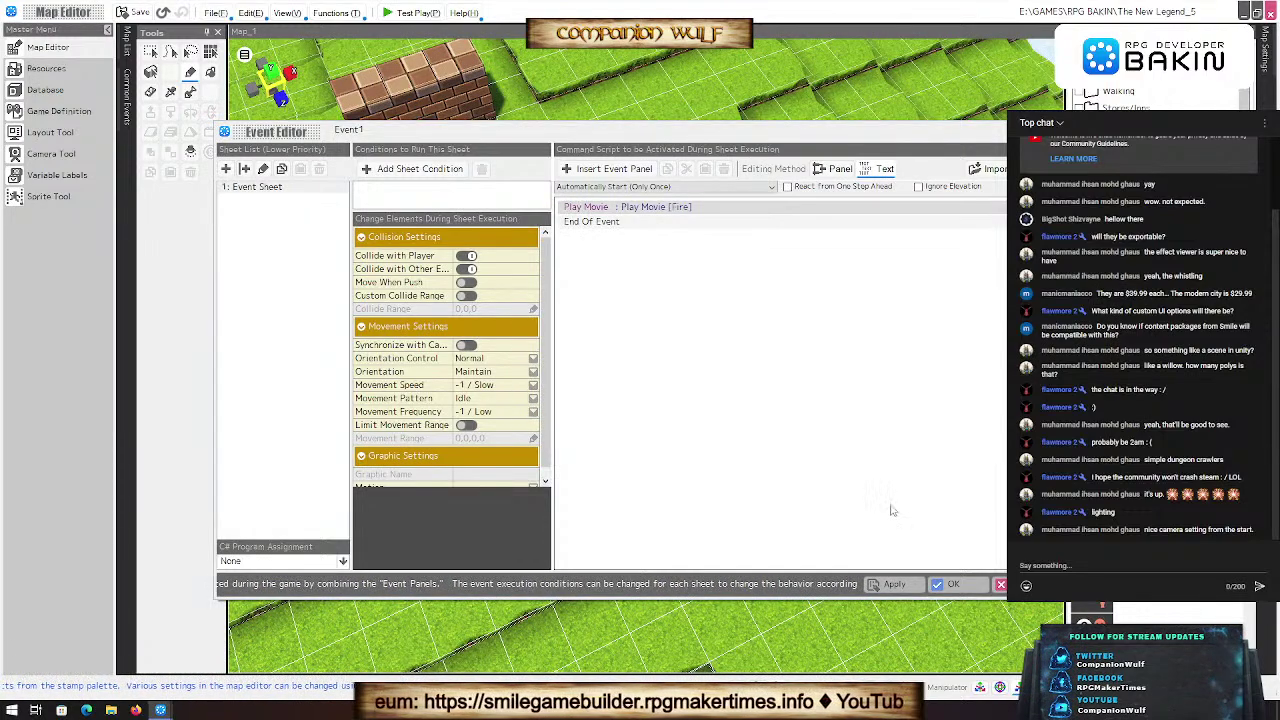
{"action": "left_click", "coordinate": [953, 585]}
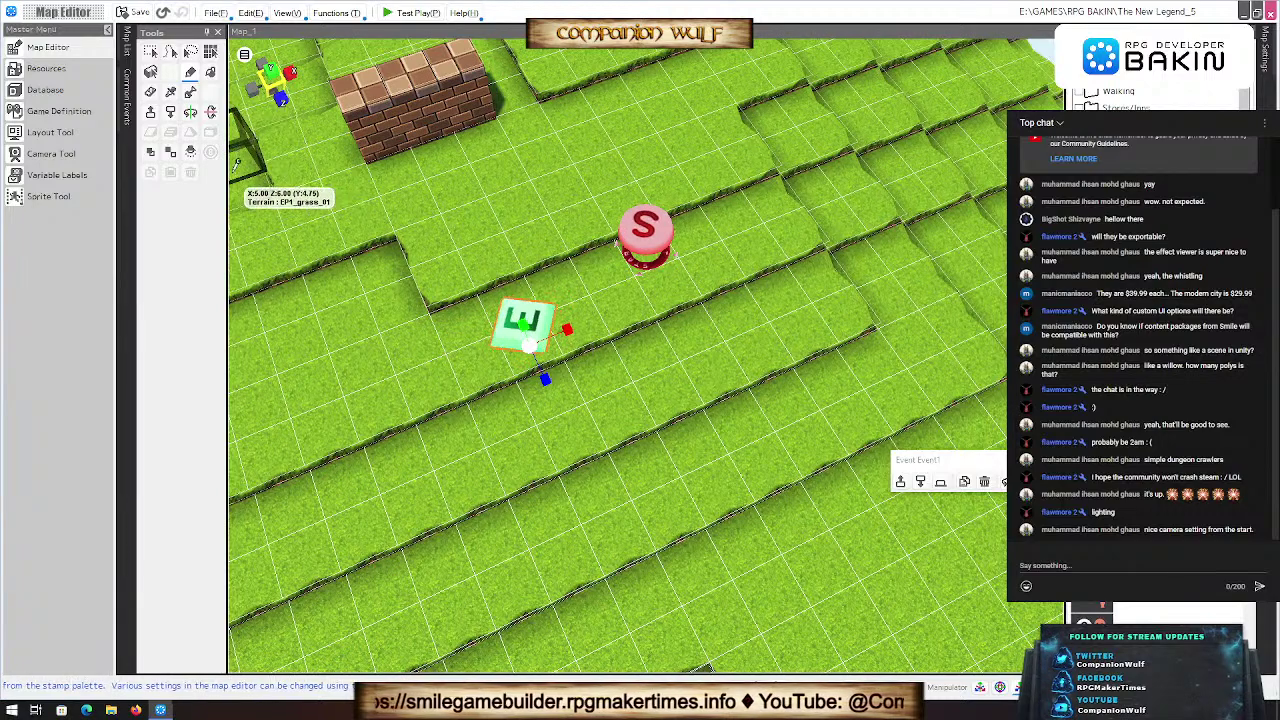
Step: Test play the game to check the movie event, and close the player
{"action": "left_click", "coordinate": [412, 14]}
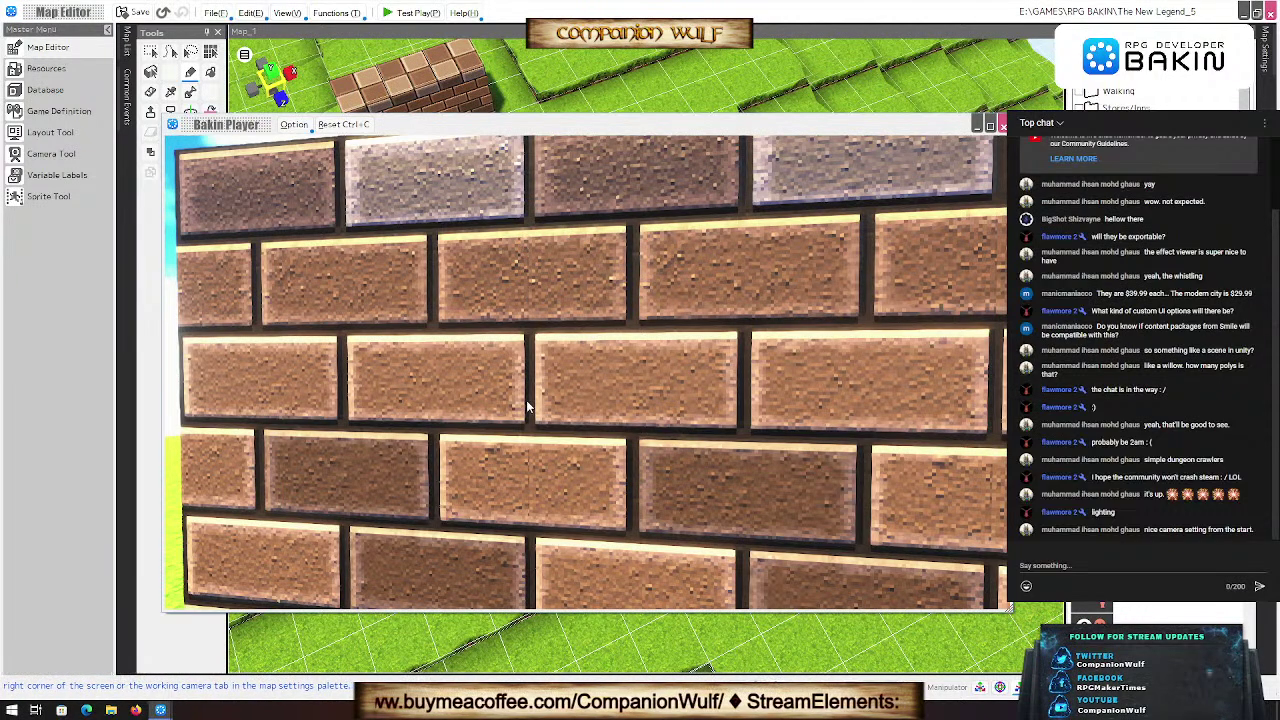
{"action": "left_click", "coordinate": [1003, 124]}
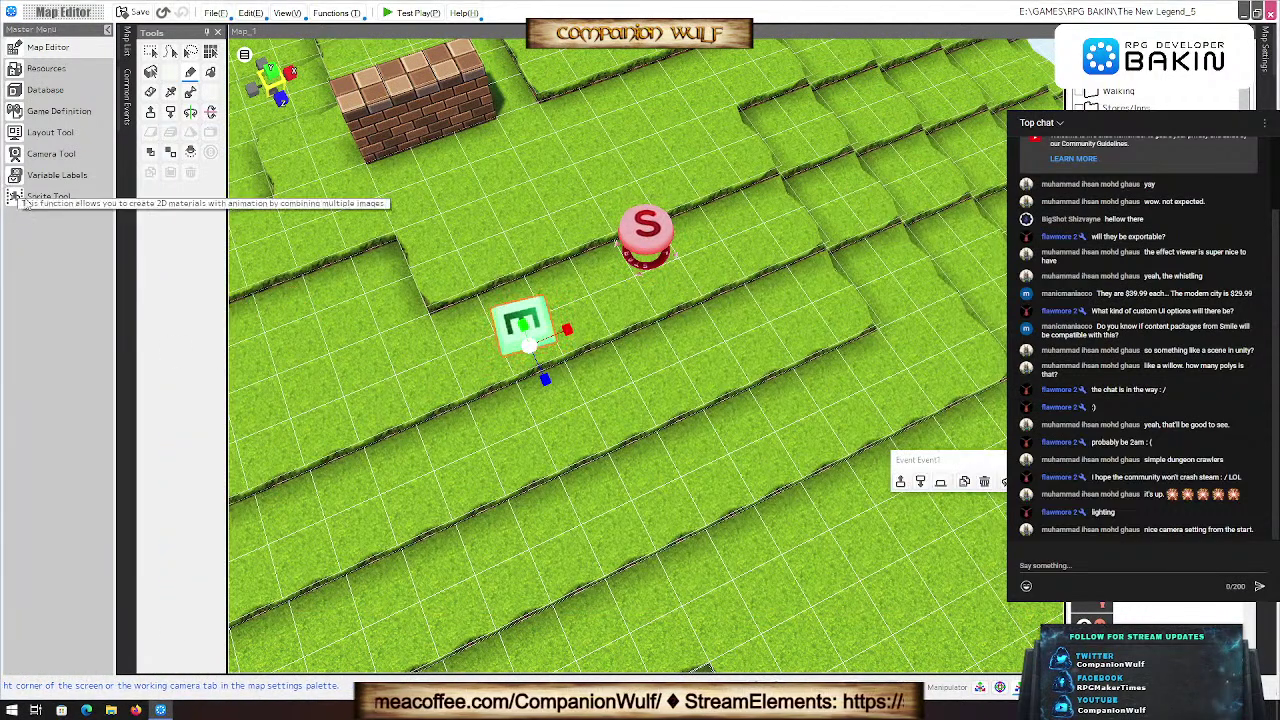
Step: Open the Database maximized and examine the hero cast's basic settings, widening the Cast Management column
{"action": "left_click", "coordinate": [47, 90]}
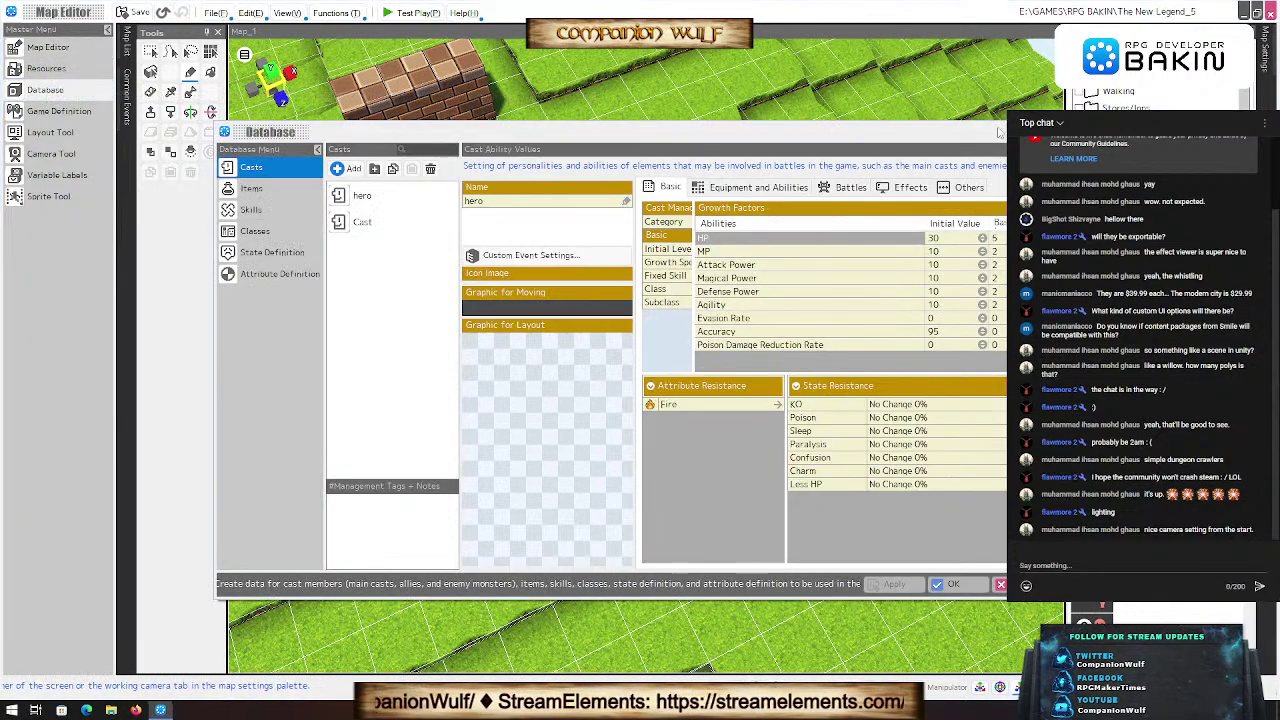
{"action": "double_click", "coordinate": [300, 131]}
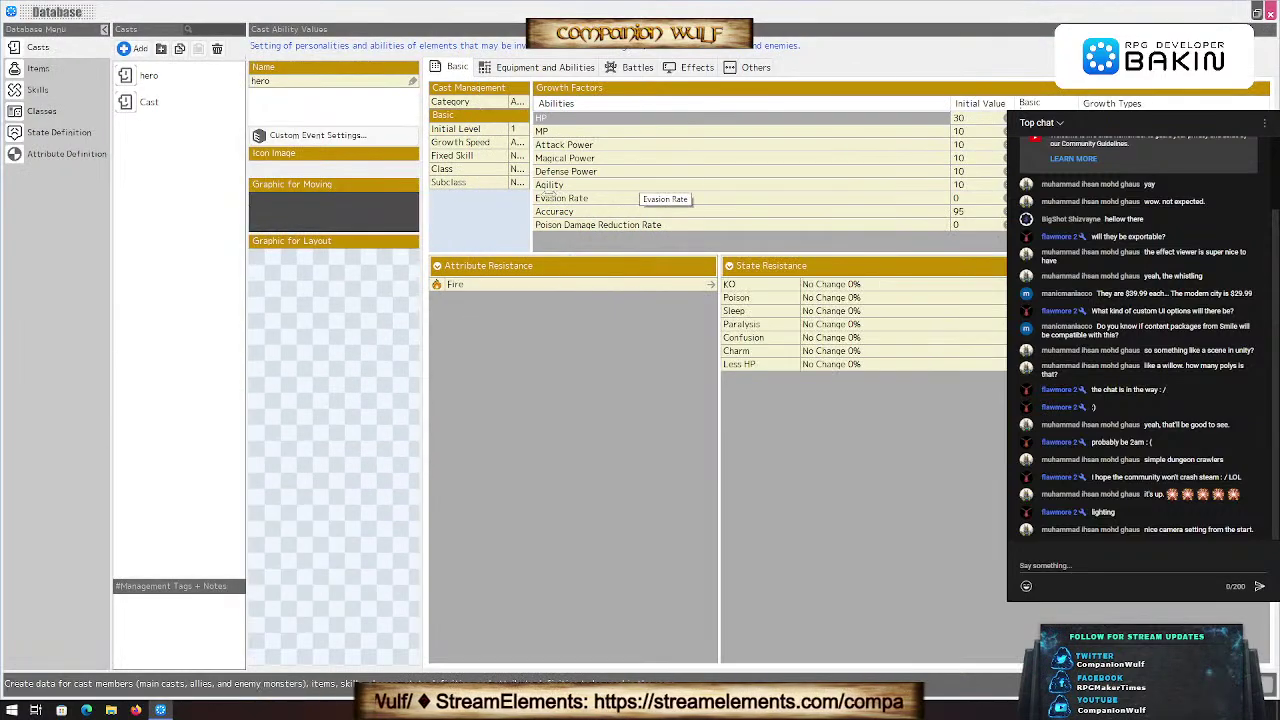
{"action": "left_click_drag", "start_coordinate": [531, 199], "coordinate": [570, 199]}
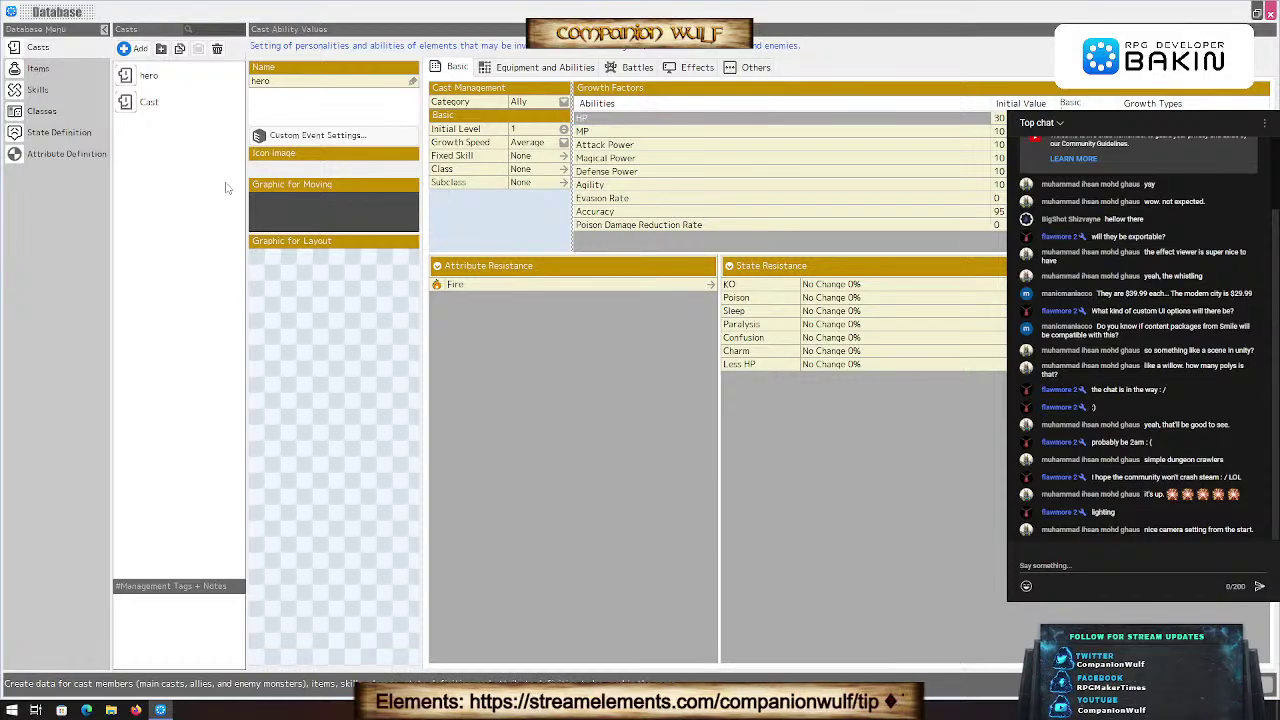
{"action": "left_click", "coordinate": [146, 79]}
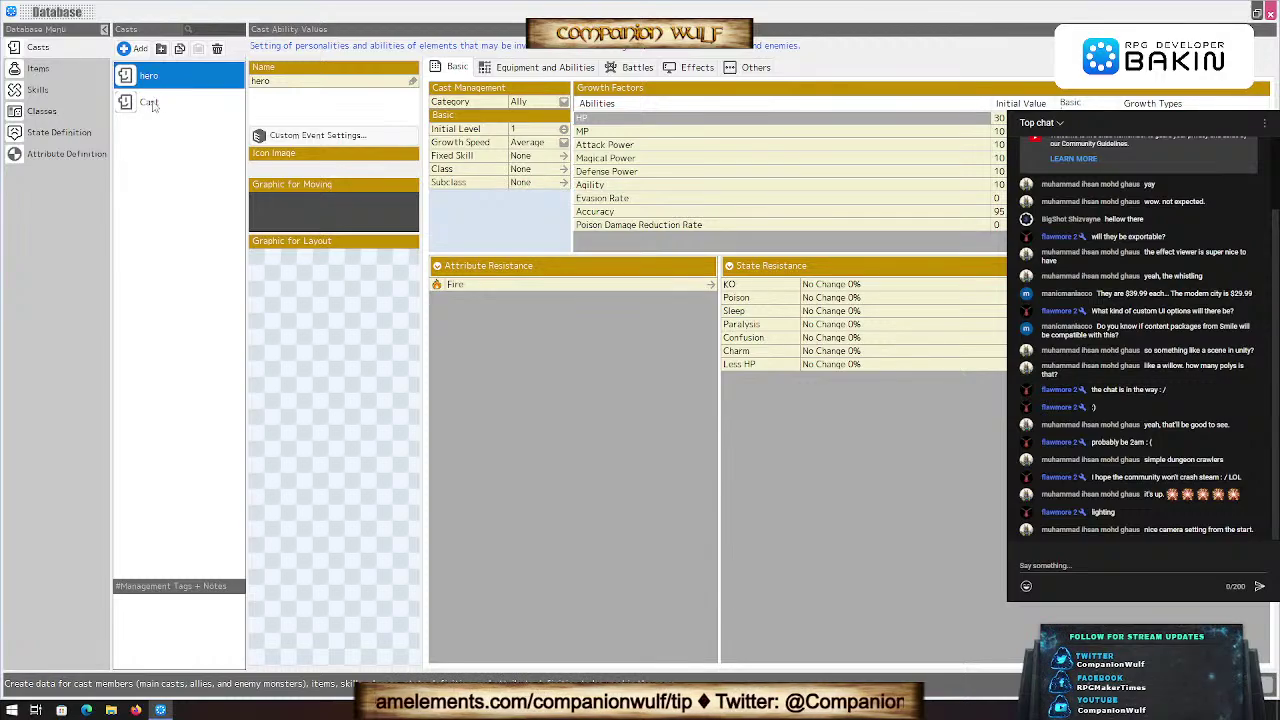
Step: Select the second cast entry, Cast, and examine the options available for its category
{"action": "left_click", "coordinate": [150, 103]}
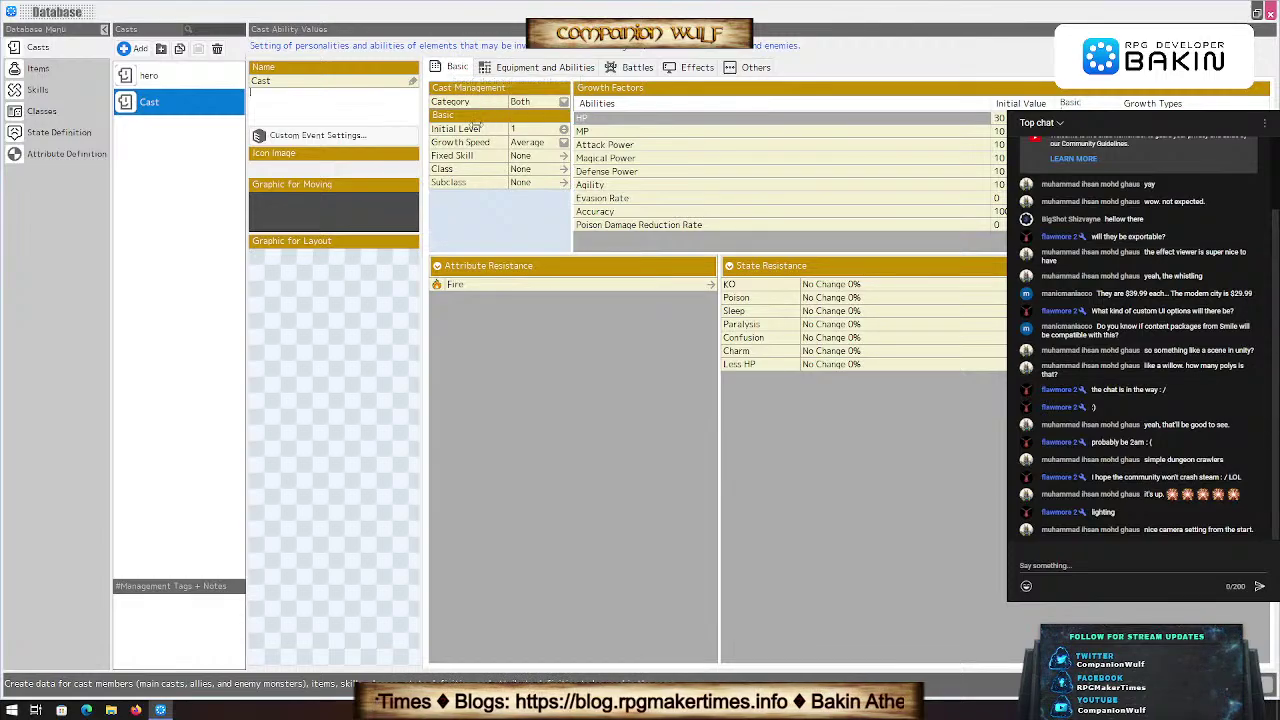
{"action": "left_click", "coordinate": [559, 105]}
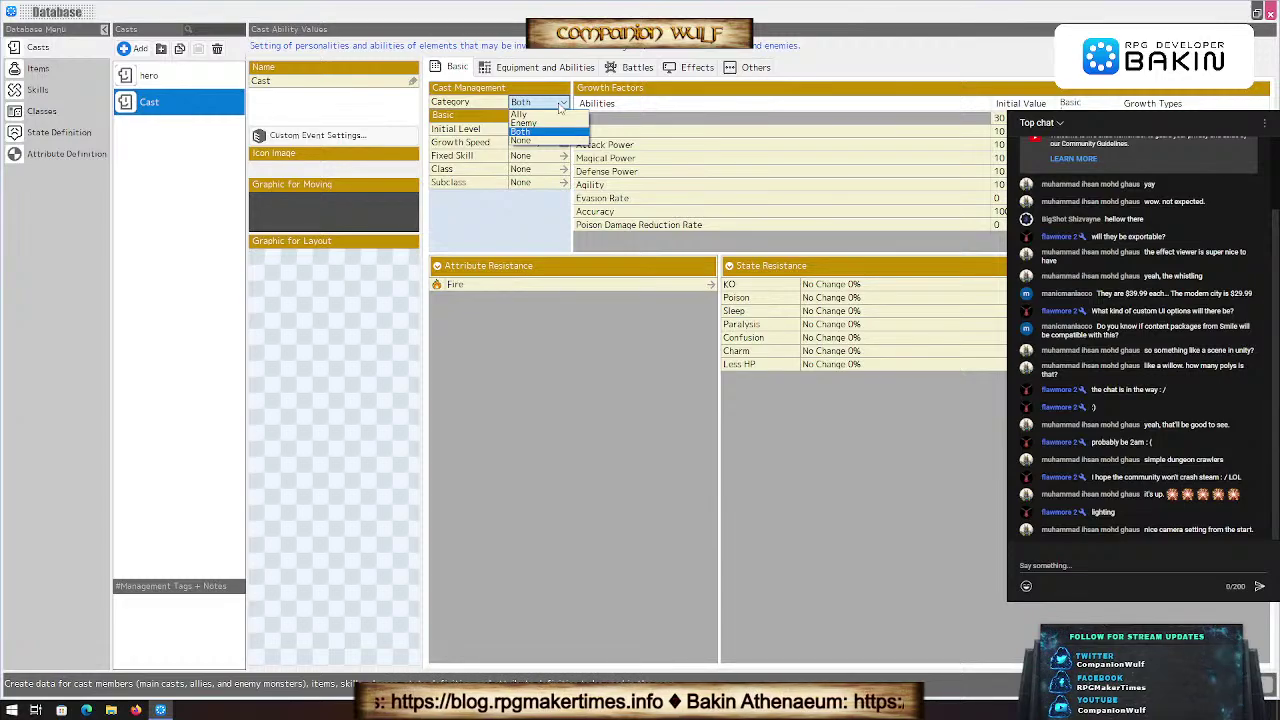
{"action": "left_click", "coordinate": [559, 105]}
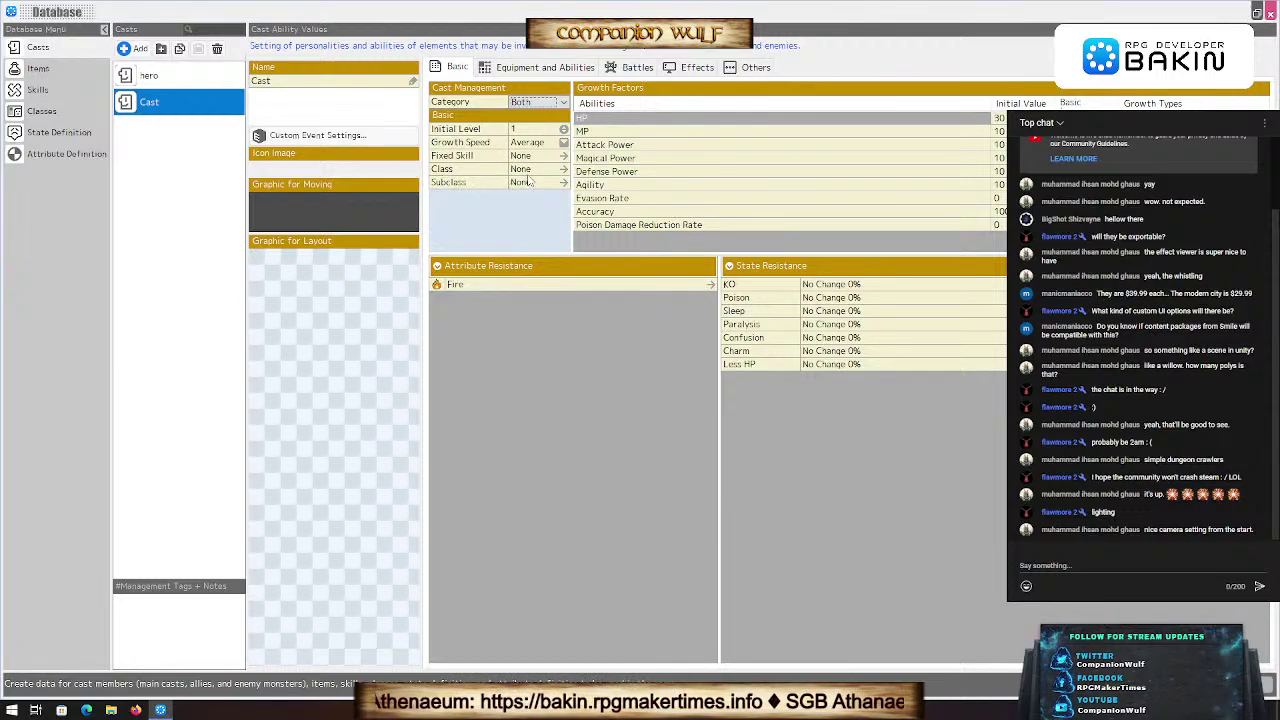
Step: Examine the Cast entry's equipment, abilities and battle settings, including the assignable battle functions, widening the Battle Command Menu and enlarging the upper battle sections
{"action": "left_click", "coordinate": [525, 68]}
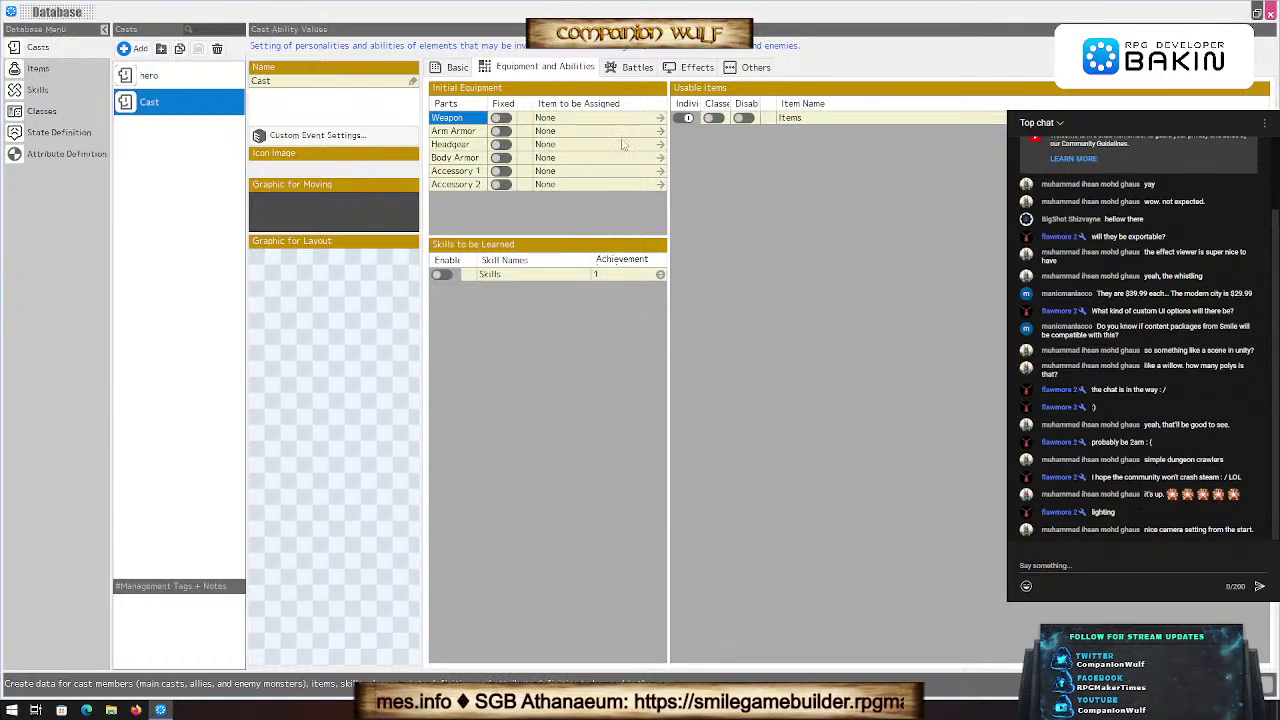
{"action": "left_click", "coordinate": [637, 70]}
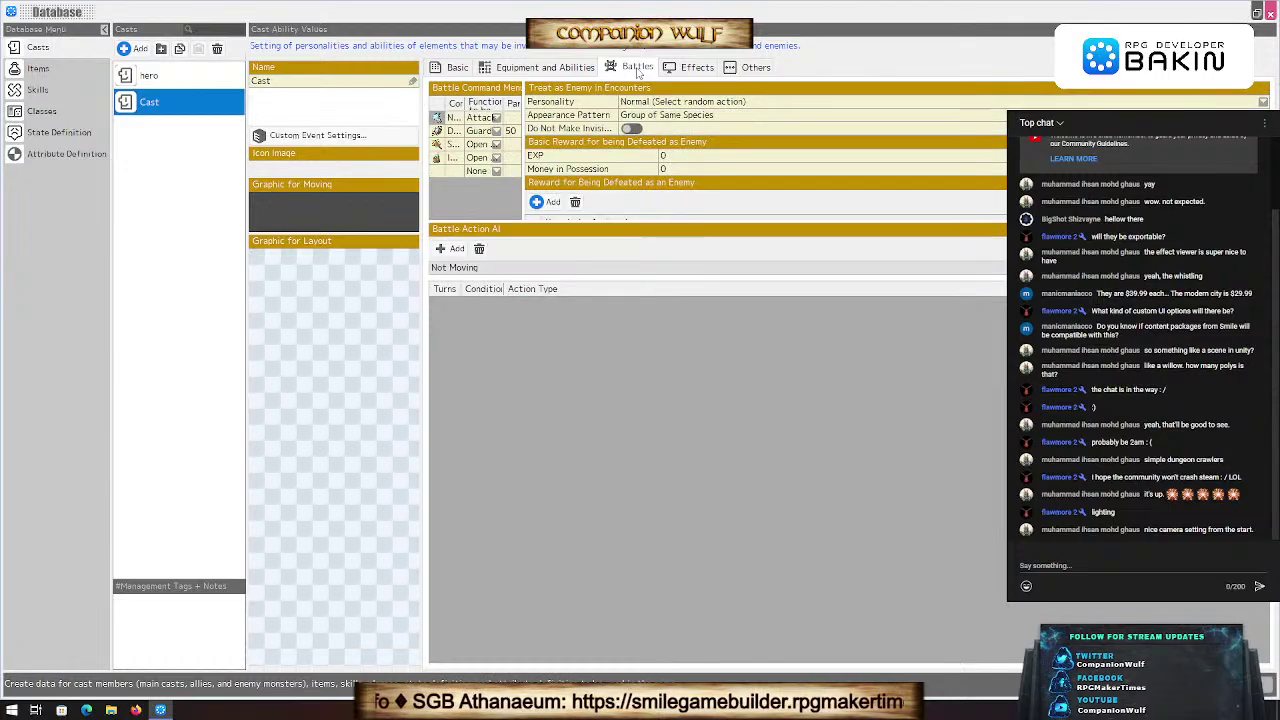
{"action": "left_click_drag", "start_coordinate": [521, 130], "coordinate": [616, 130]}
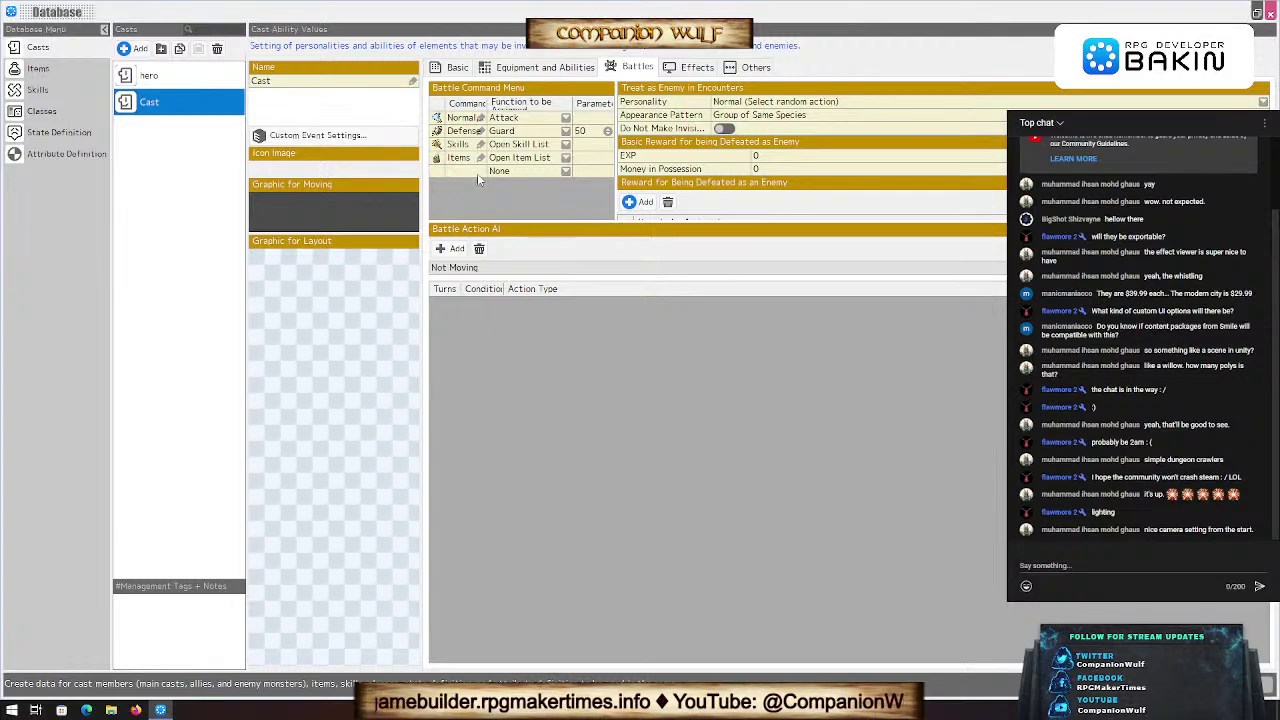
{"action": "left_click", "coordinate": [565, 174]}
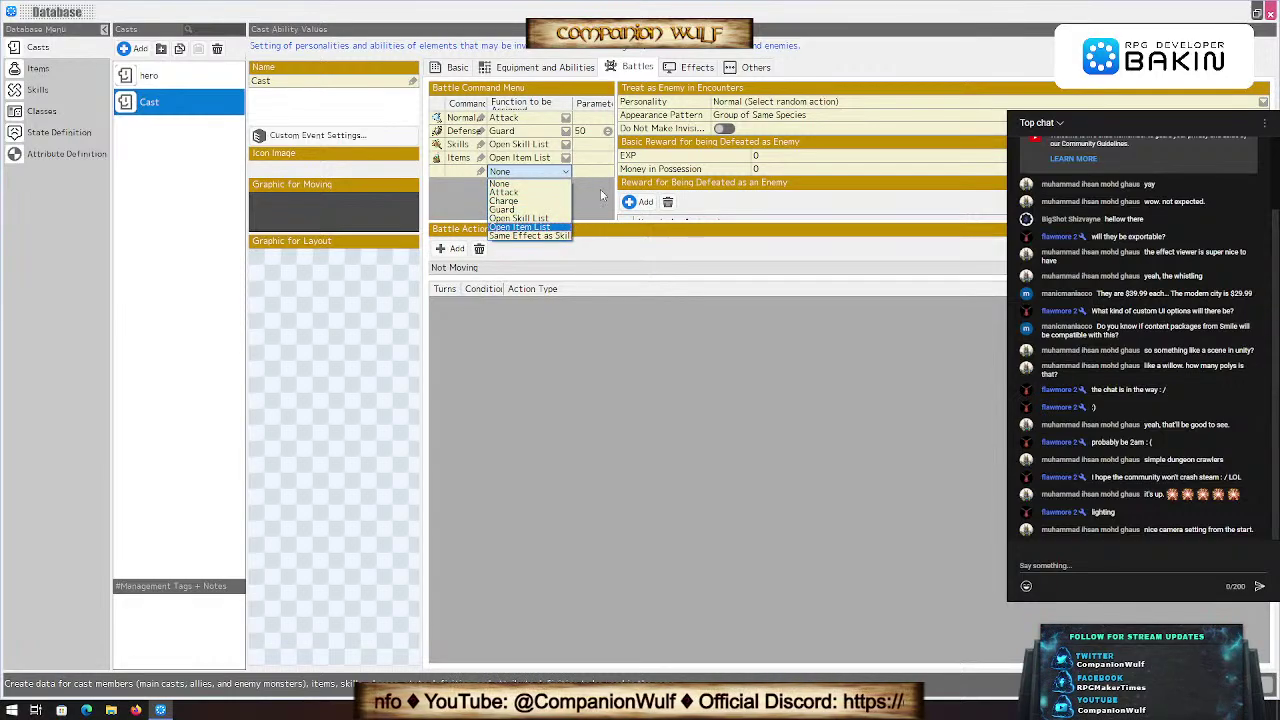
{"action": "key", "text": "Escape"}
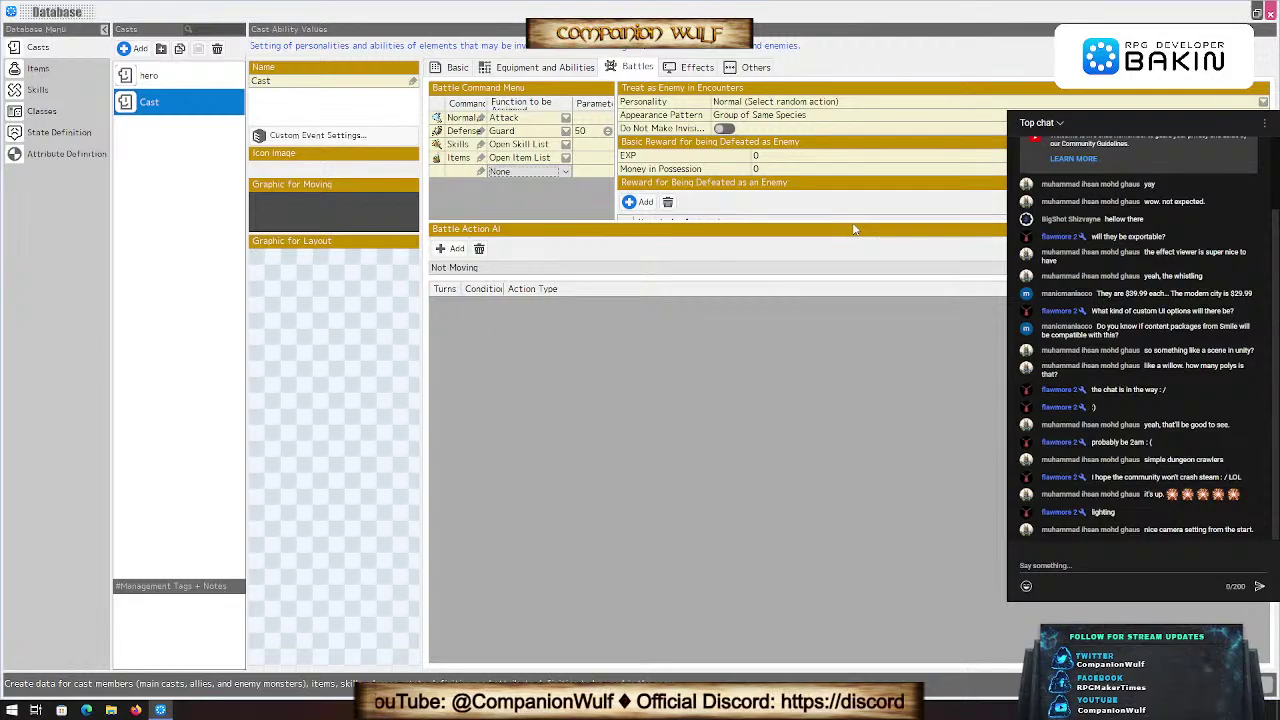
{"action": "left_click_drag", "start_coordinate": [852, 222], "coordinate": [854, 277]}
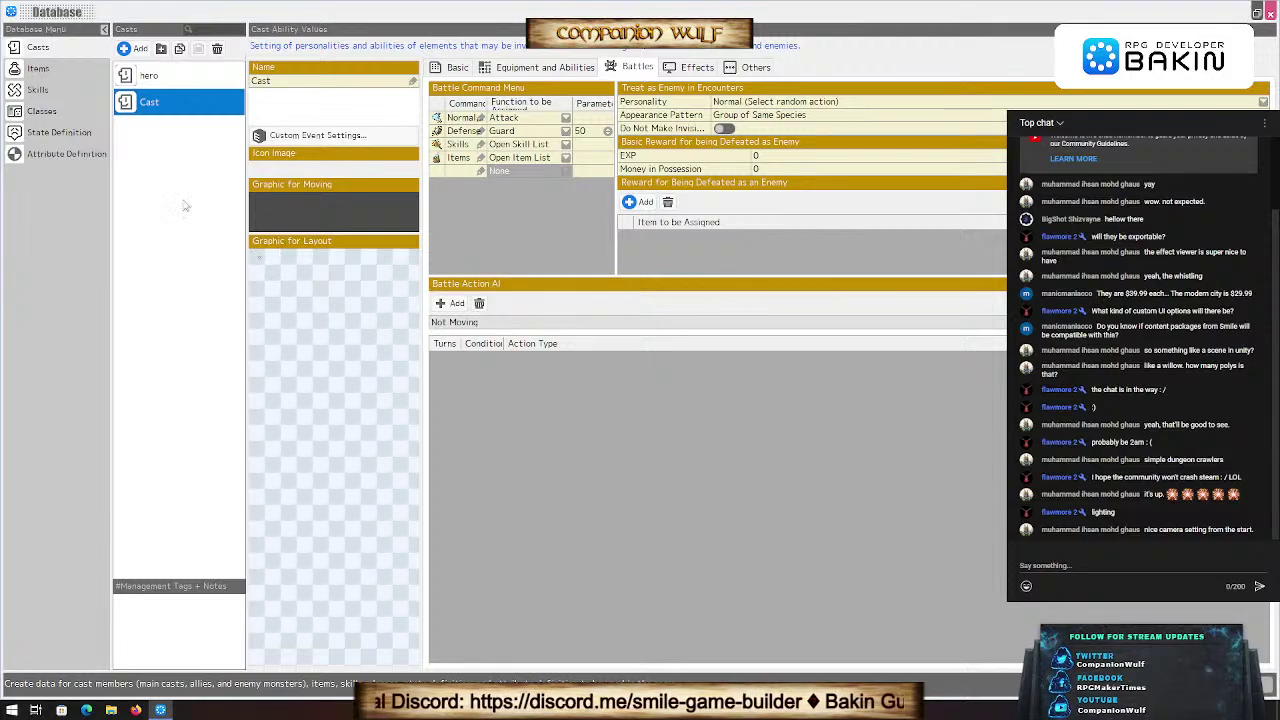
Step: Select the existing entry in the Items database and open its damage formula in the Formula Editor
{"action": "left_click", "coordinate": [38, 68]}
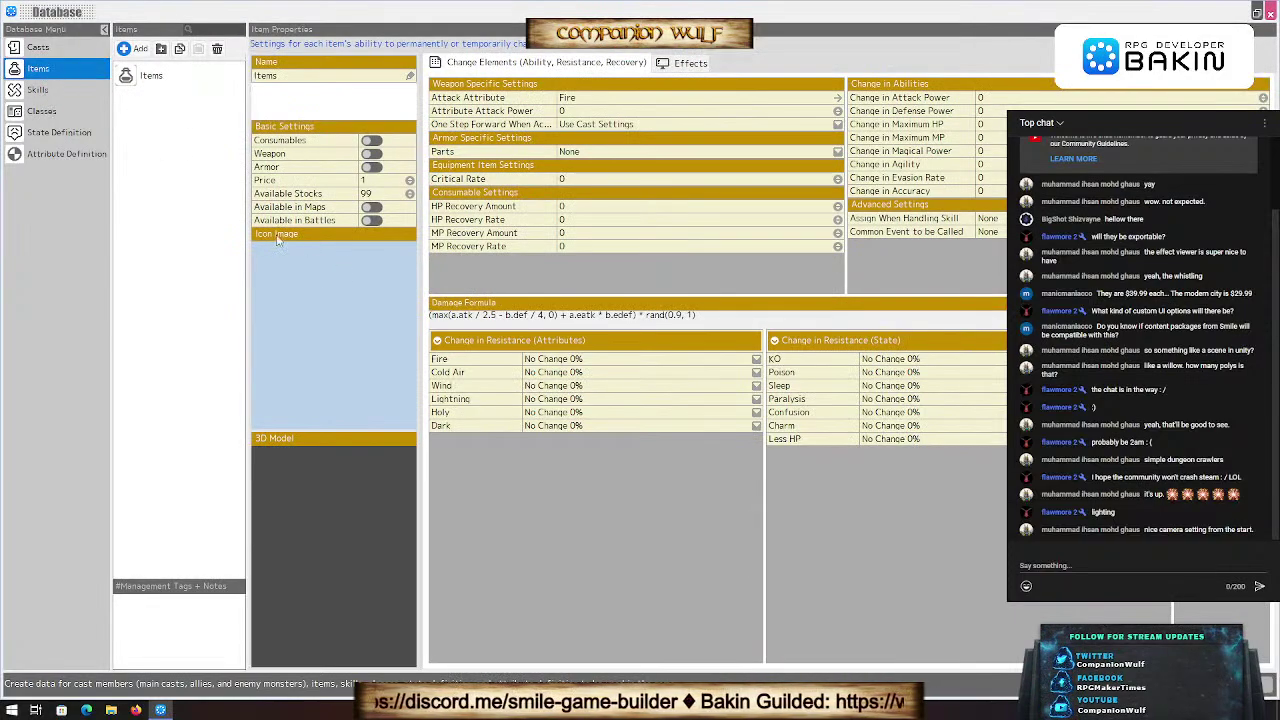
{"action": "left_click", "coordinate": [132, 82]}
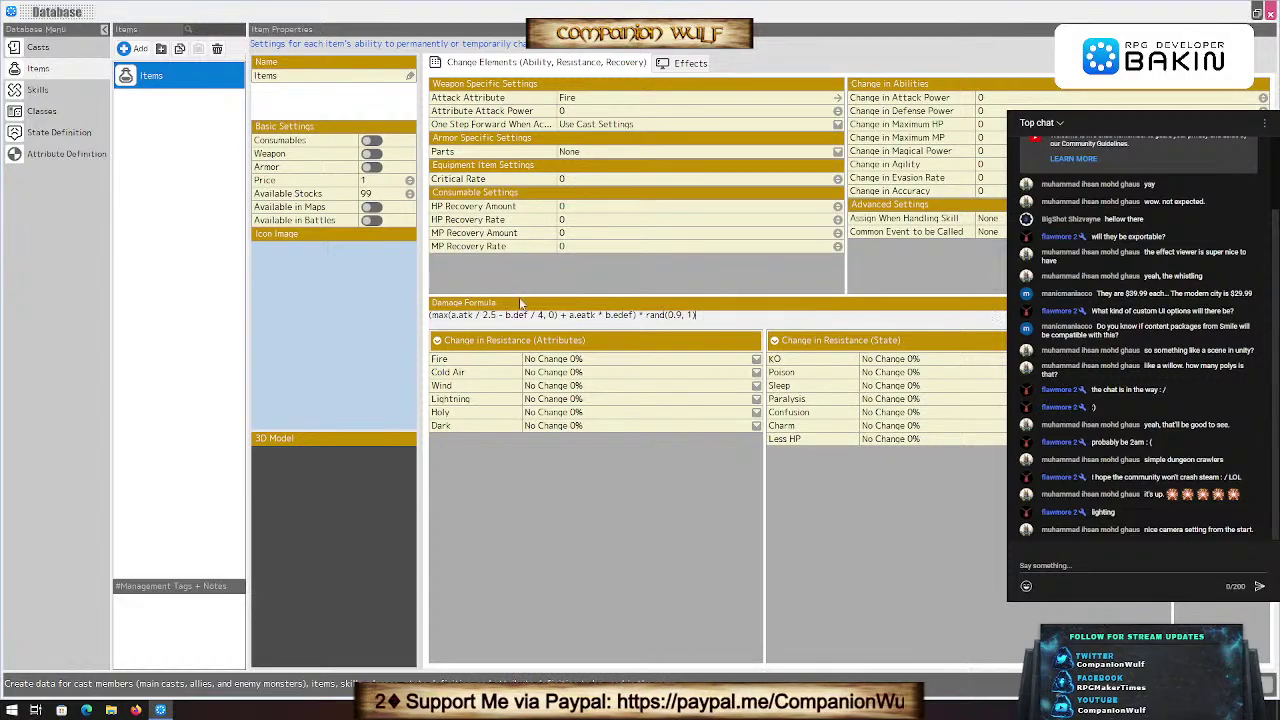
{"action": "left_click", "coordinate": [470, 315]}
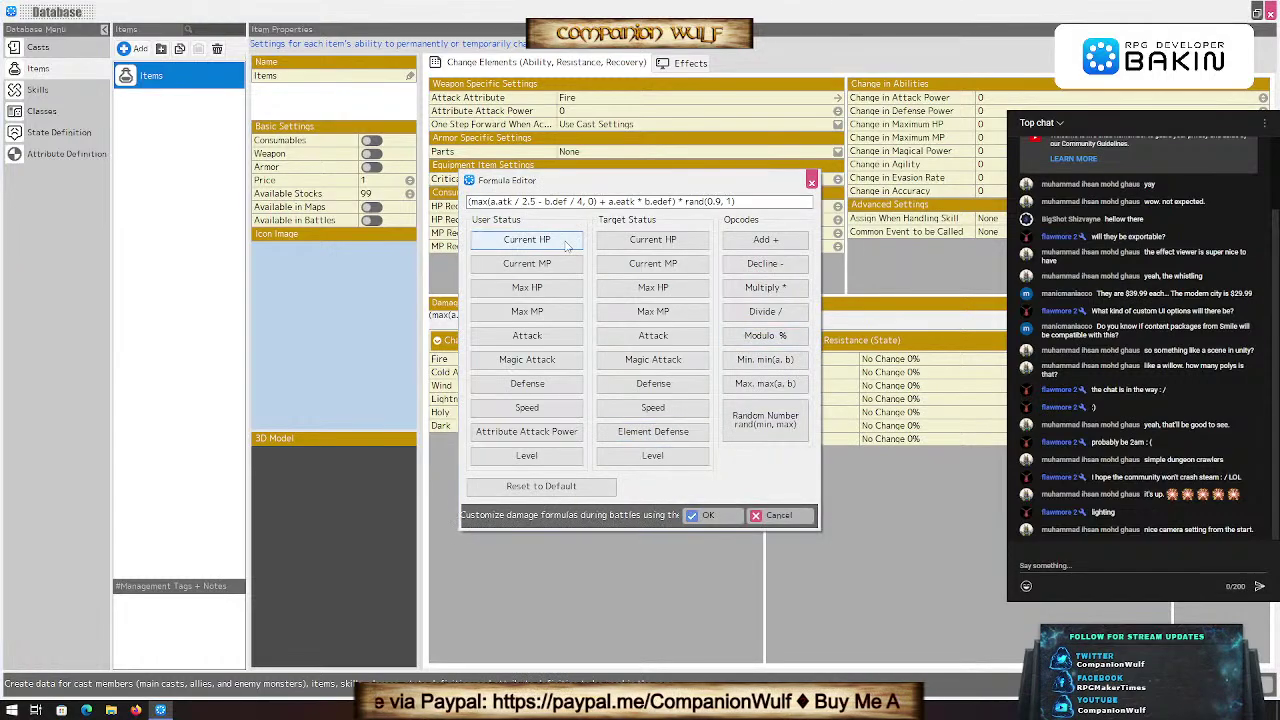
{"action": "left_click", "coordinate": [747, 201]}
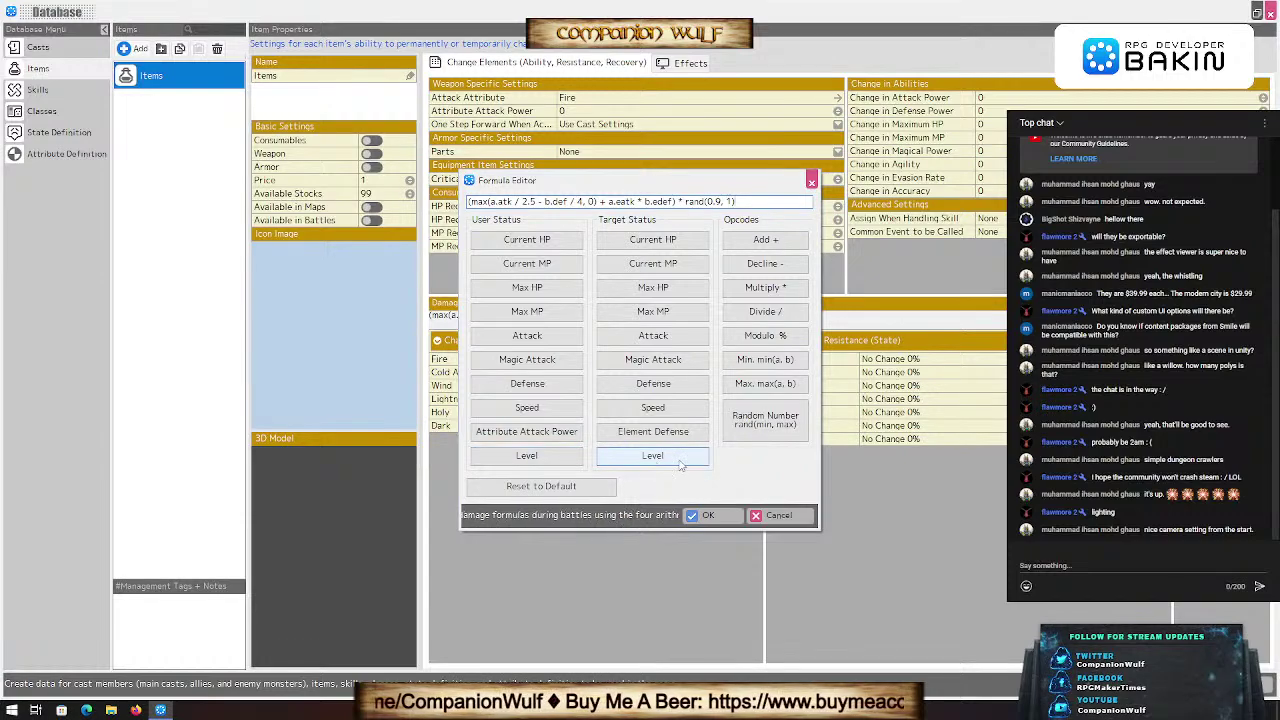
Step: Try adding a plus operator, the target's Attack and the user's Speed to the item's damage formula, and cancel the edit
{"action": "left_click", "coordinate": [597, 202]}
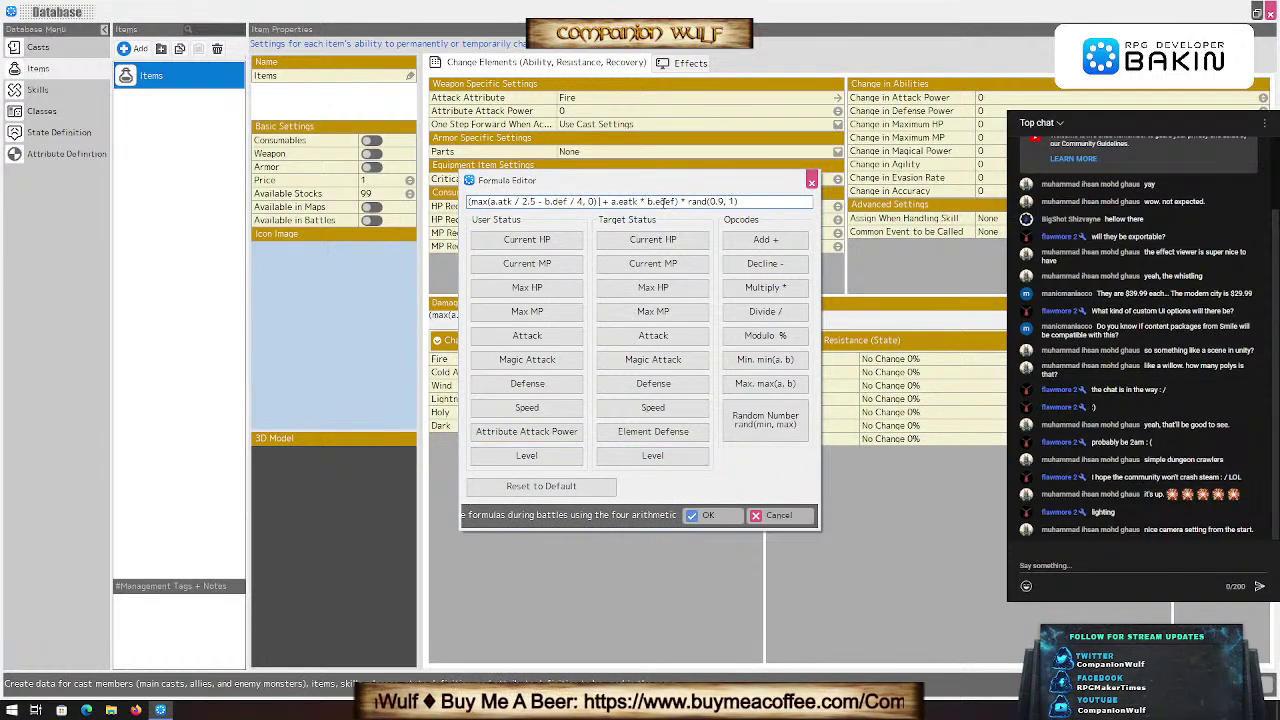
{"action": "type", "text": "+"}
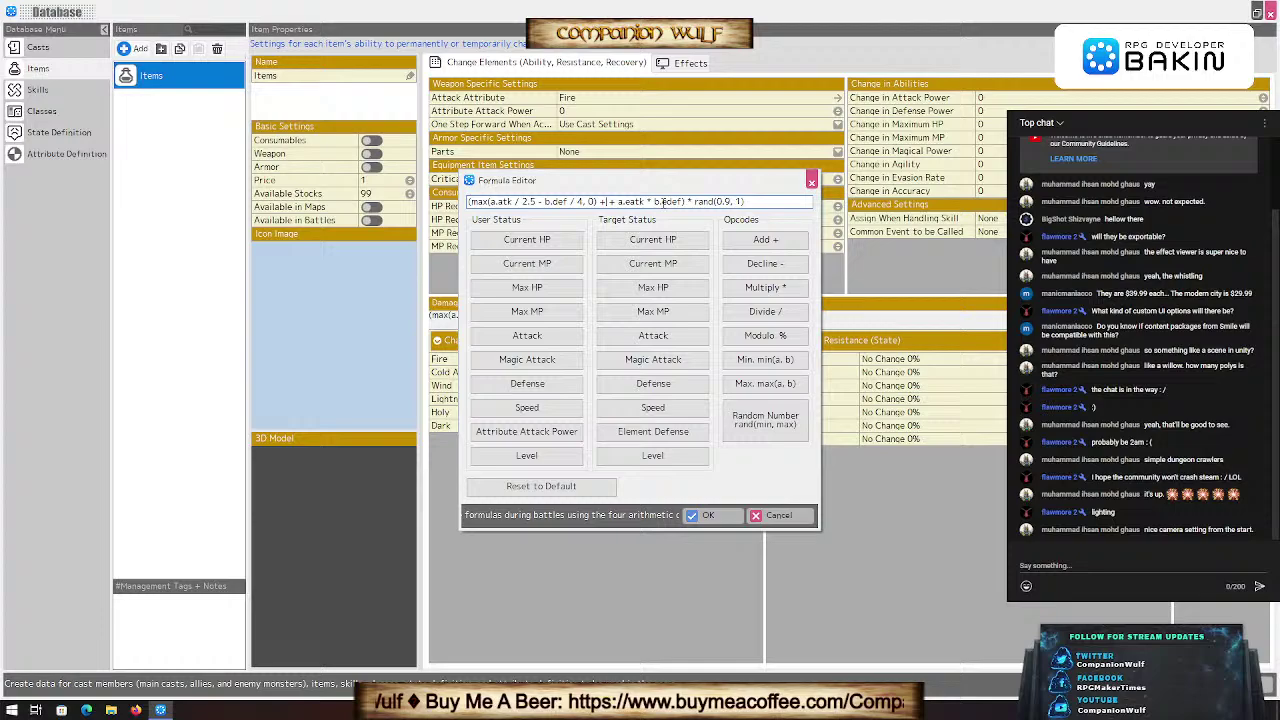
{"action": "left_click", "coordinate": [648, 340]}
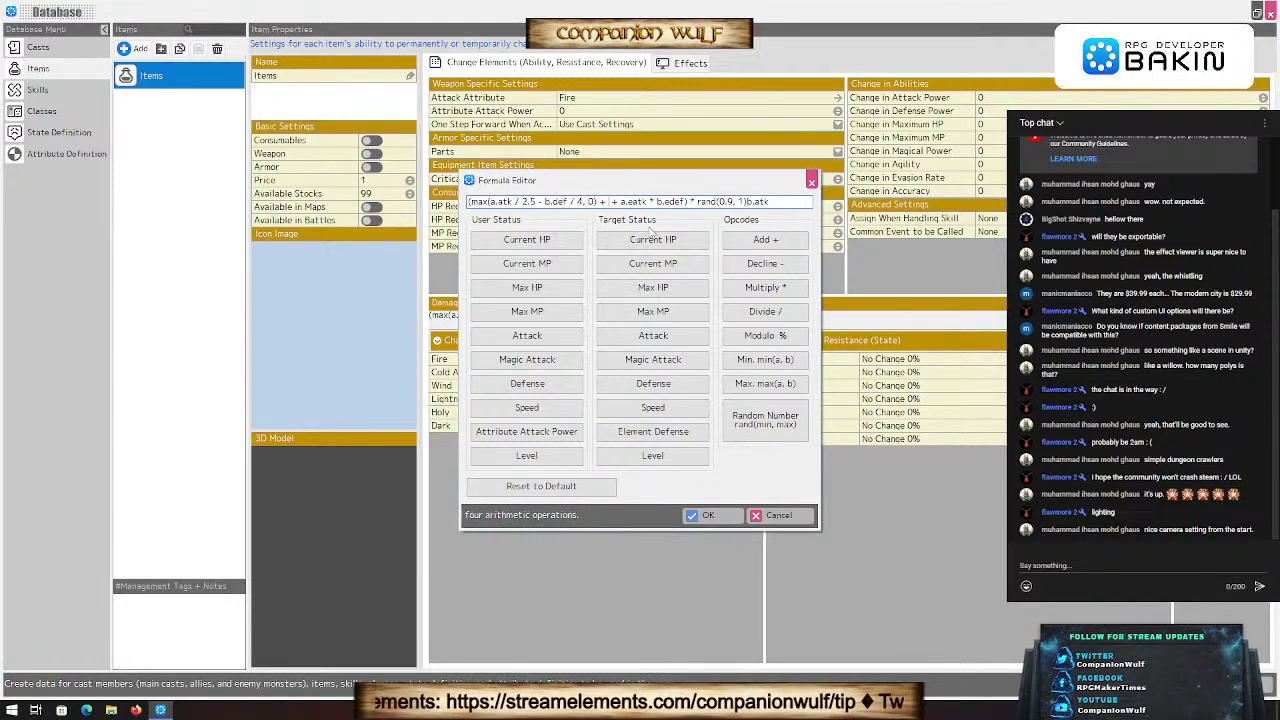
{"action": "double_click", "coordinate": [604, 202]}
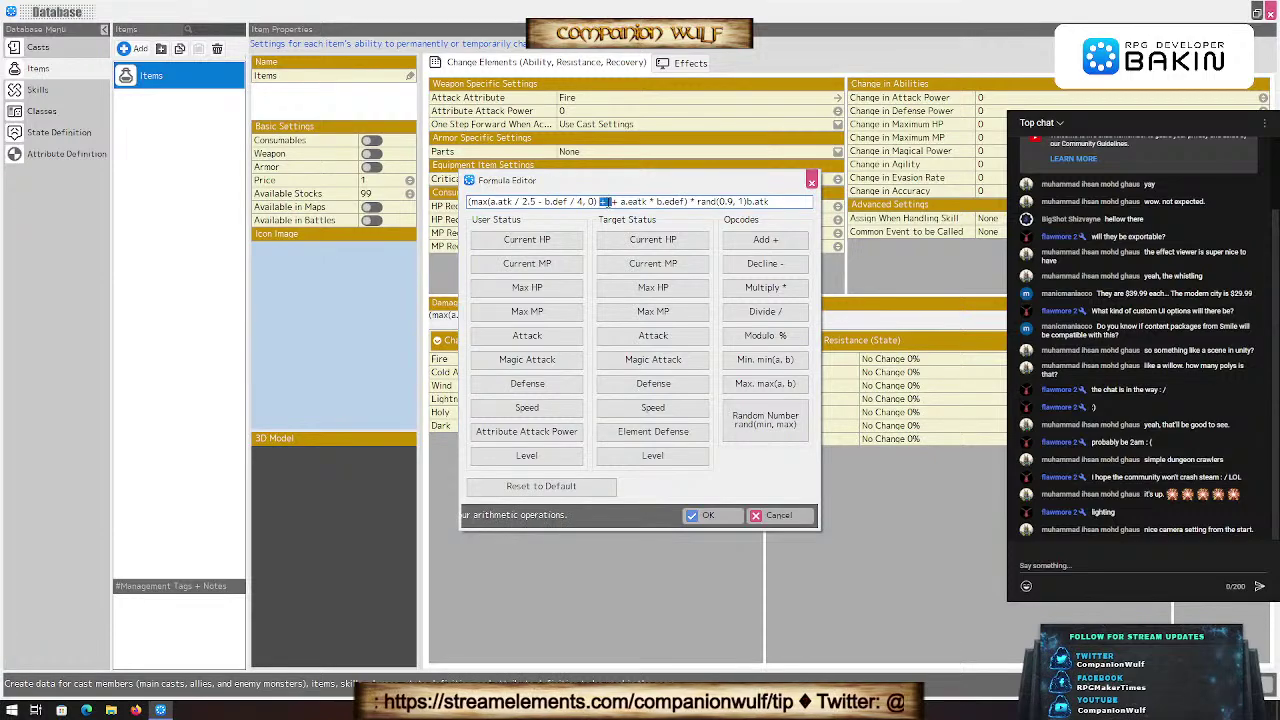
{"action": "left_click", "coordinate": [612, 202]}
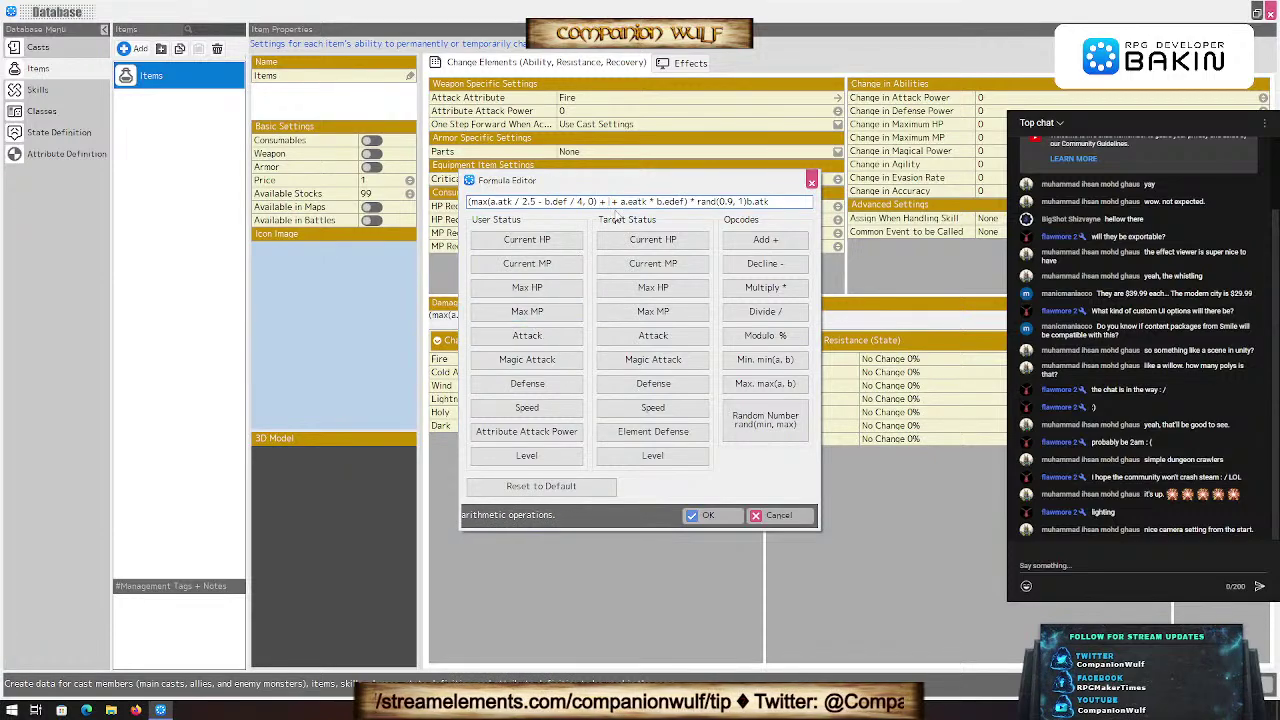
{"action": "left_click", "coordinate": [530, 408]}
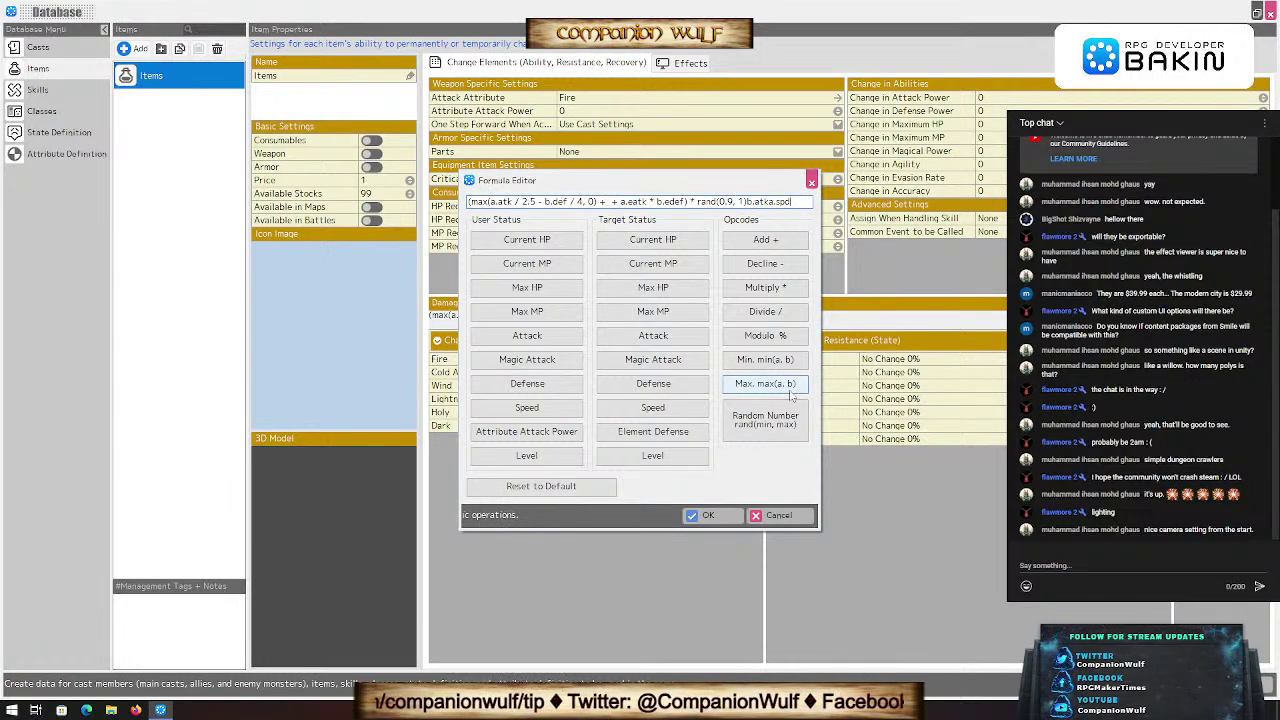
{"action": "left_click", "coordinate": [775, 515]}
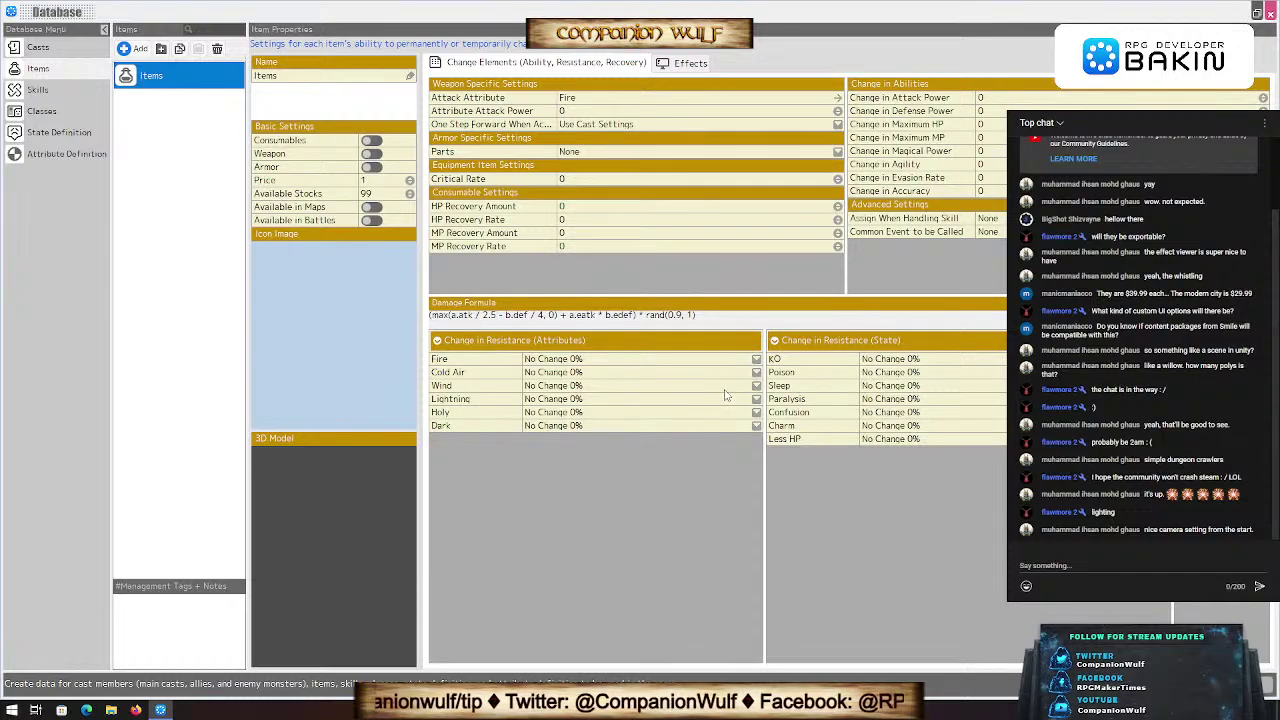
Step: Select the existing entry in the Skills database, view the available image assets, and leave the asset picker without choosing one
{"action": "left_click", "coordinate": [62, 90]}
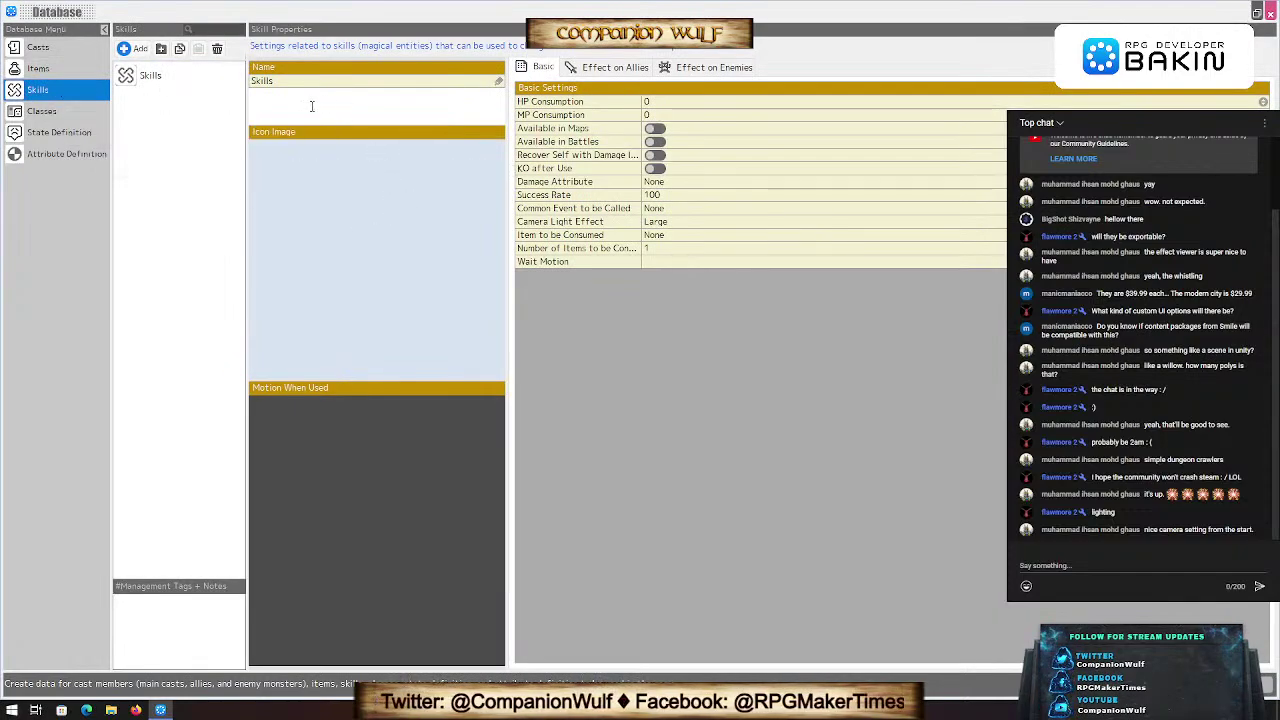
{"action": "left_click", "coordinate": [147, 80]}
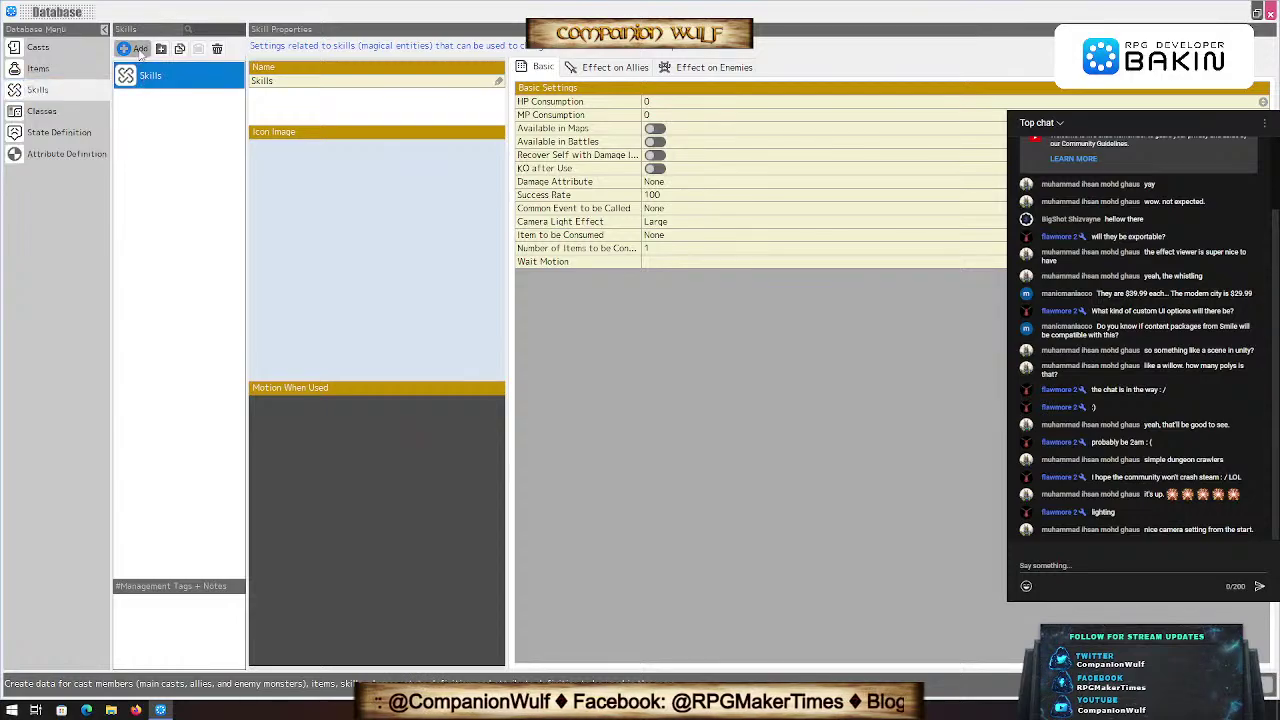
{"action": "left_click", "coordinate": [637, 232]}
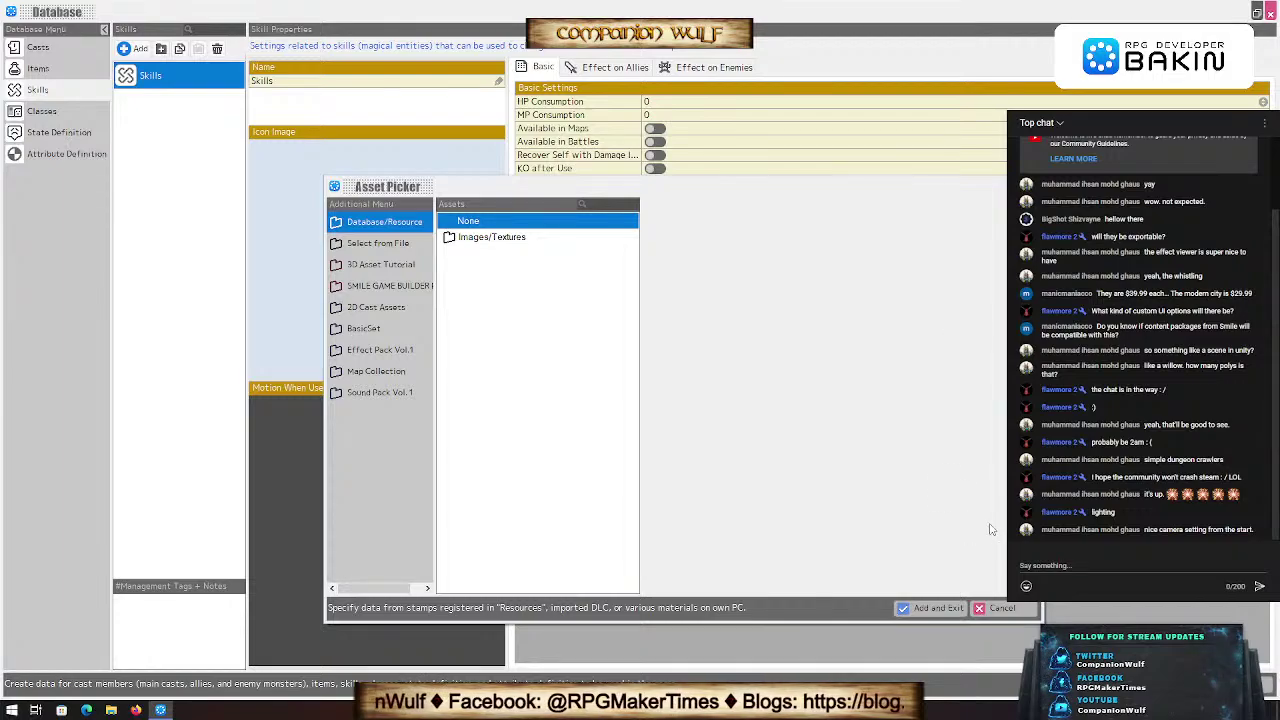
{"action": "left_click", "coordinate": [1001, 609]}
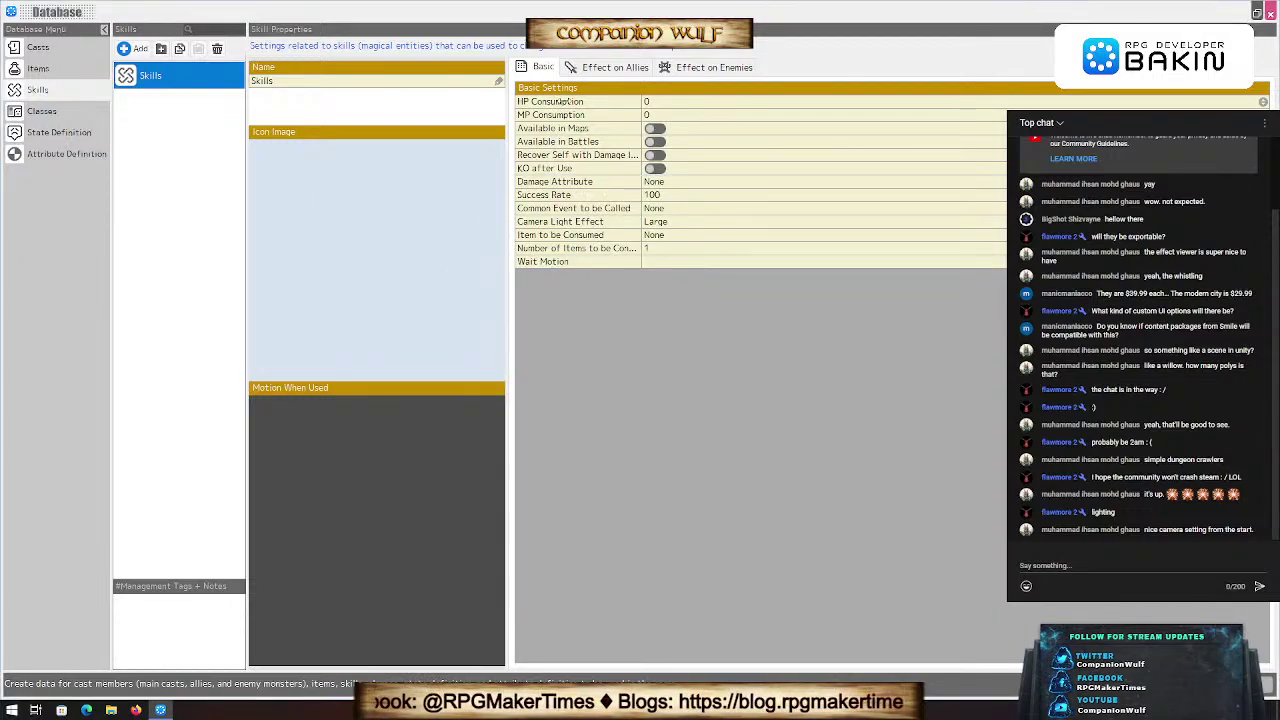
Step: Examine the skill's basic settings, including the Camera Light Effect options, and its effects on allies and enemies
{"action": "mouse_move", "coordinate": [580, 166]}
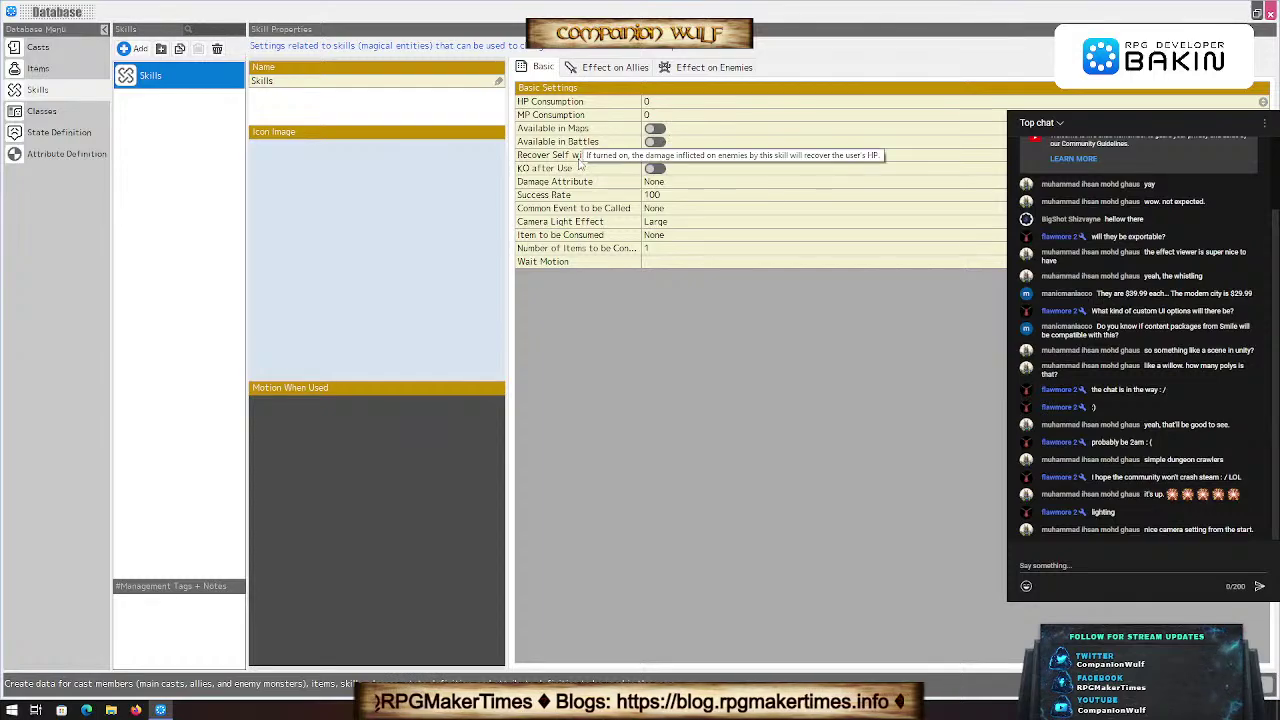
{"action": "mouse_move", "coordinate": [606, 224]}
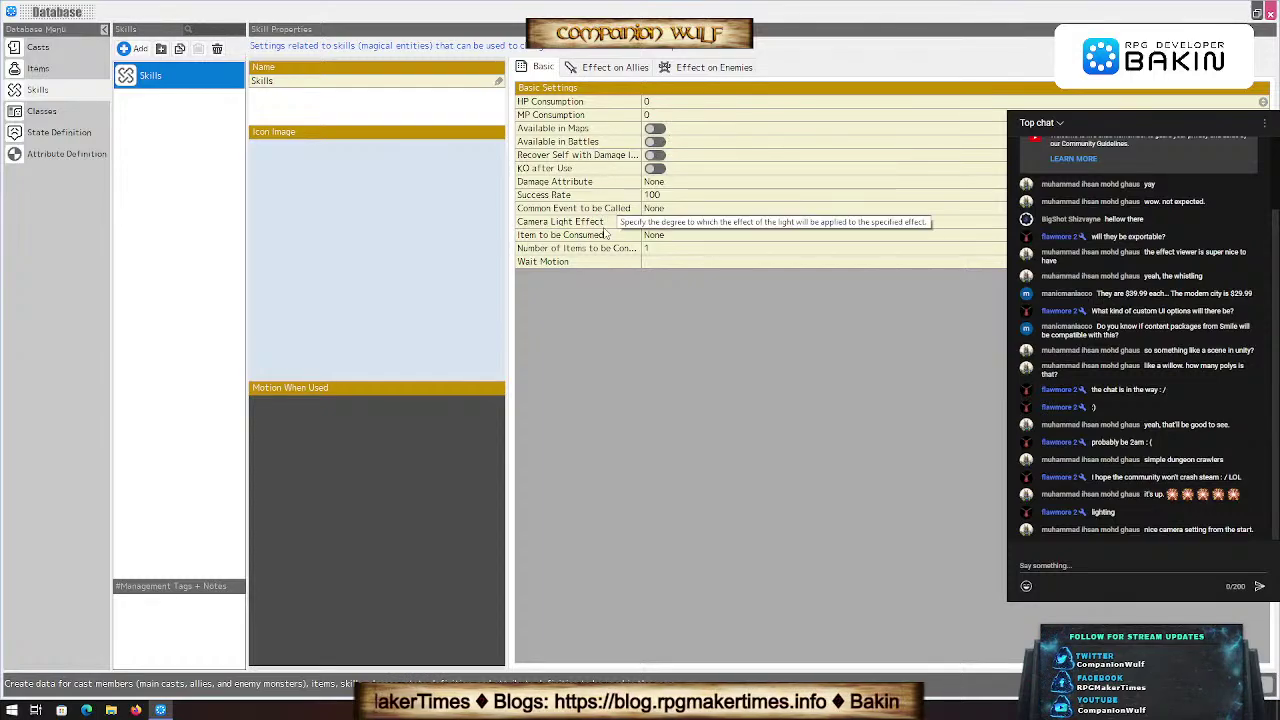
{"action": "left_click", "coordinate": [665, 222]}
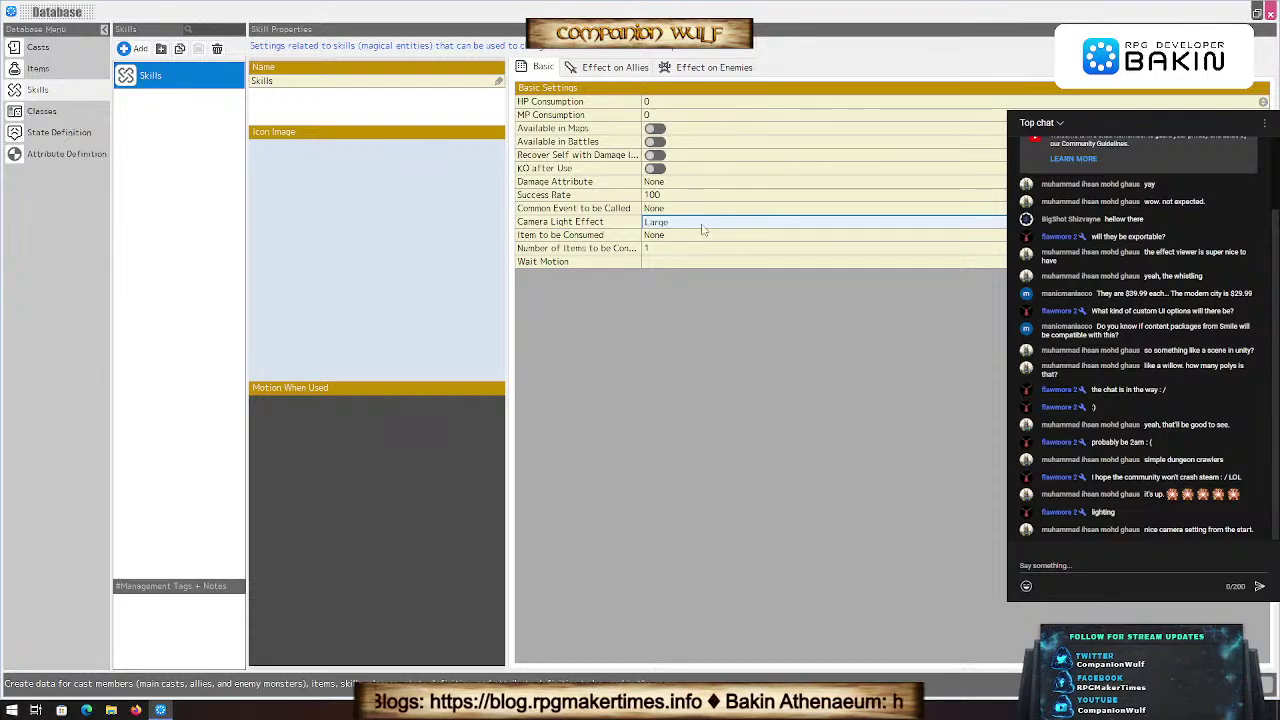
{"action": "left_click", "coordinate": [702, 224]}
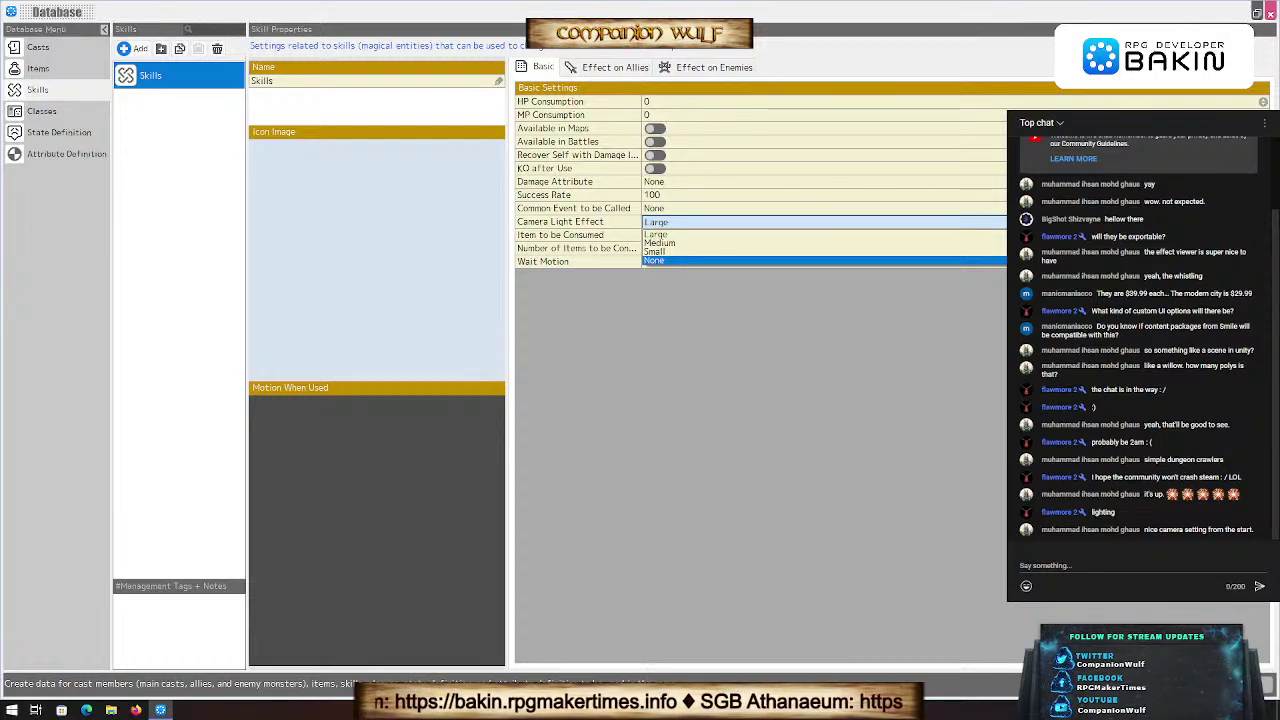
{"action": "key", "text": "Escape"}
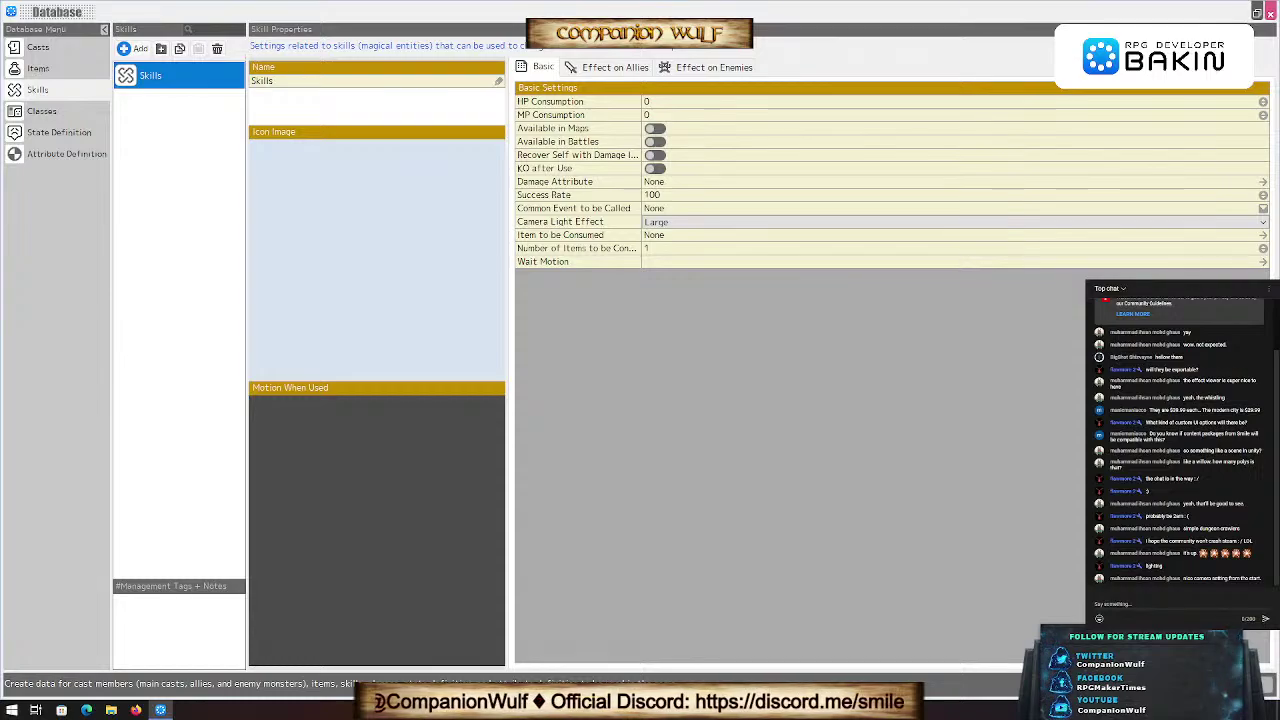
{"action": "left_click", "coordinate": [615, 67]}
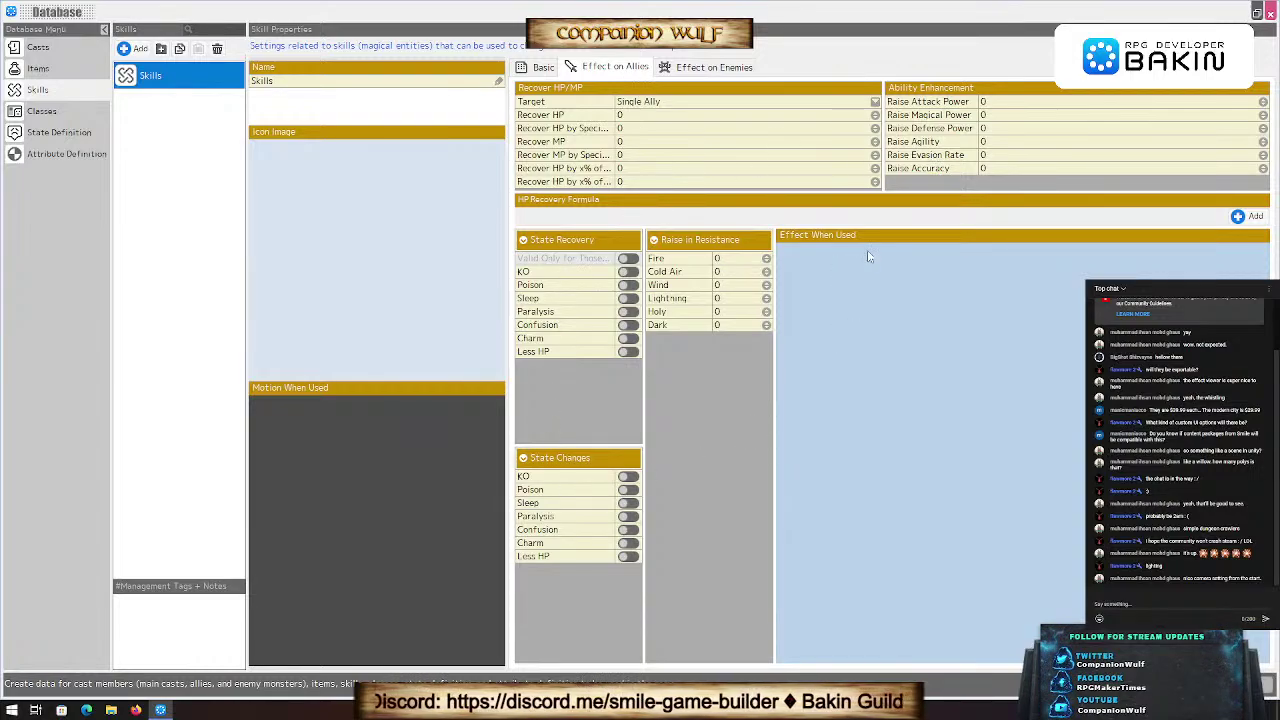
{"action": "left_click", "coordinate": [710, 68]}
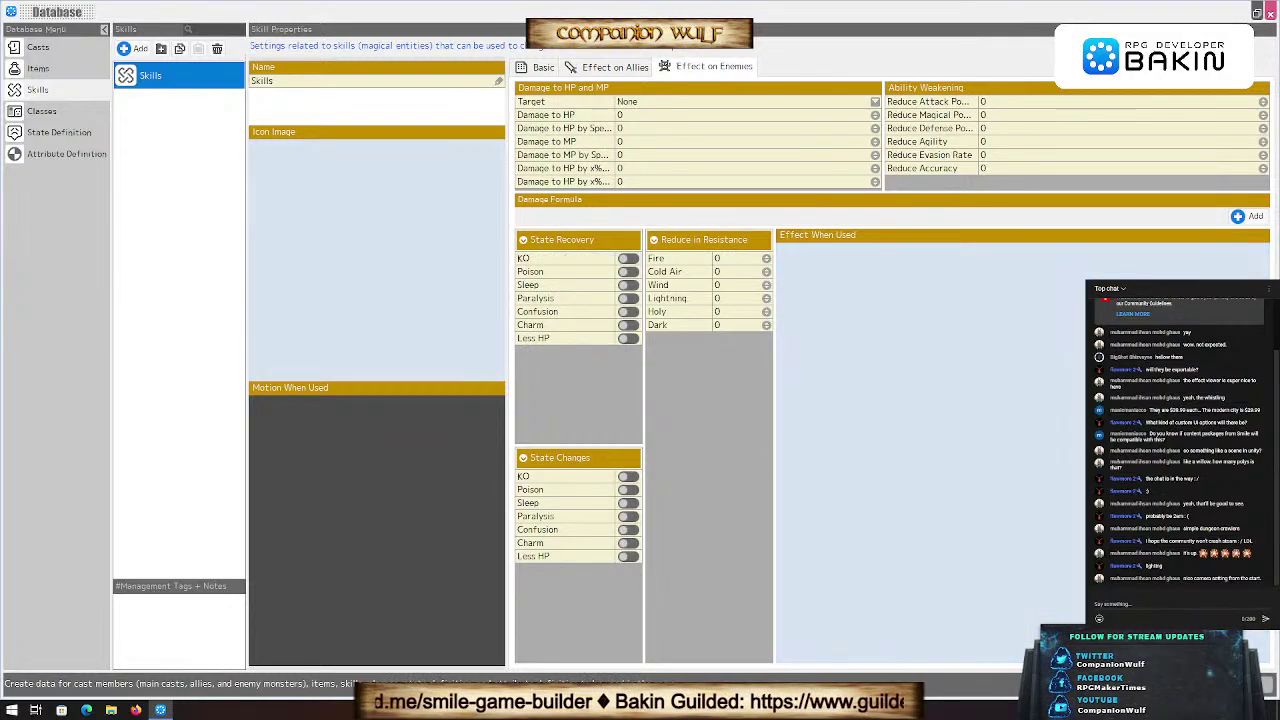
Step: View the Classes database, dismissing the asset picker, and examine the Less HP state in State Definition
{"action": "left_click", "coordinate": [62, 112]}
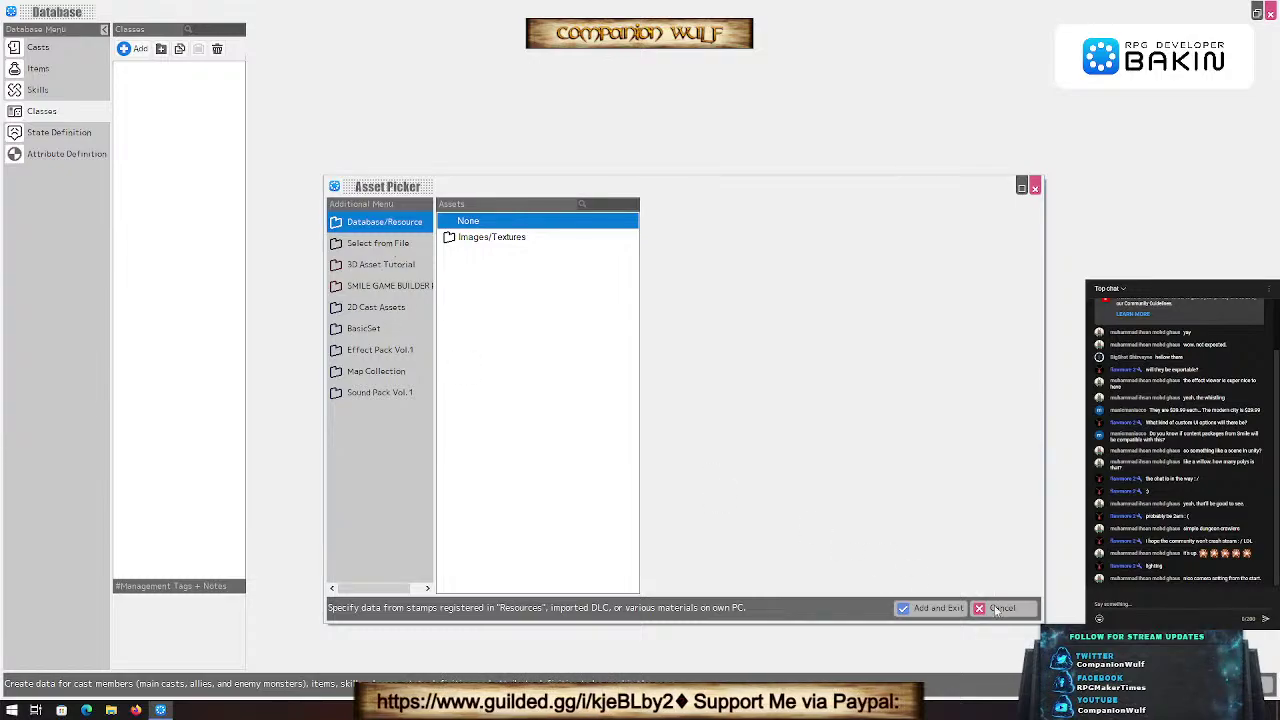
{"action": "key", "text": "Escape"}
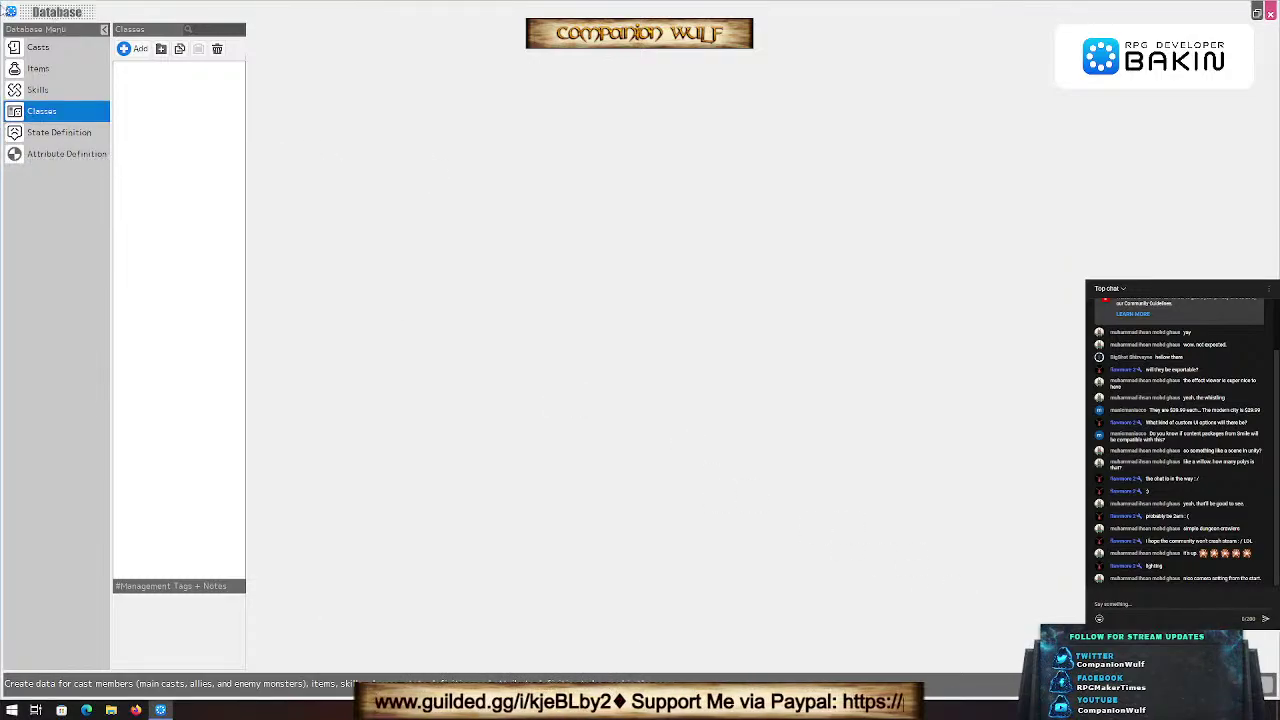
{"action": "left_click", "coordinate": [44, 134]}
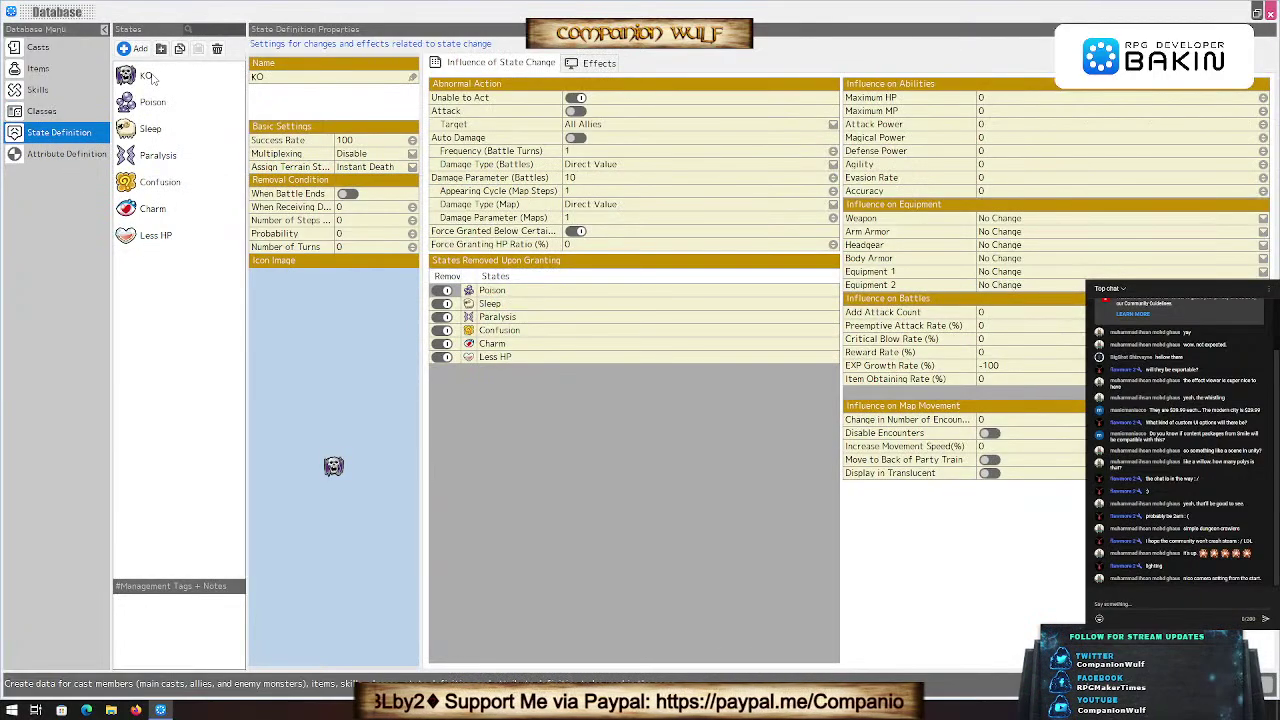
{"action": "left_click", "coordinate": [155, 234]}
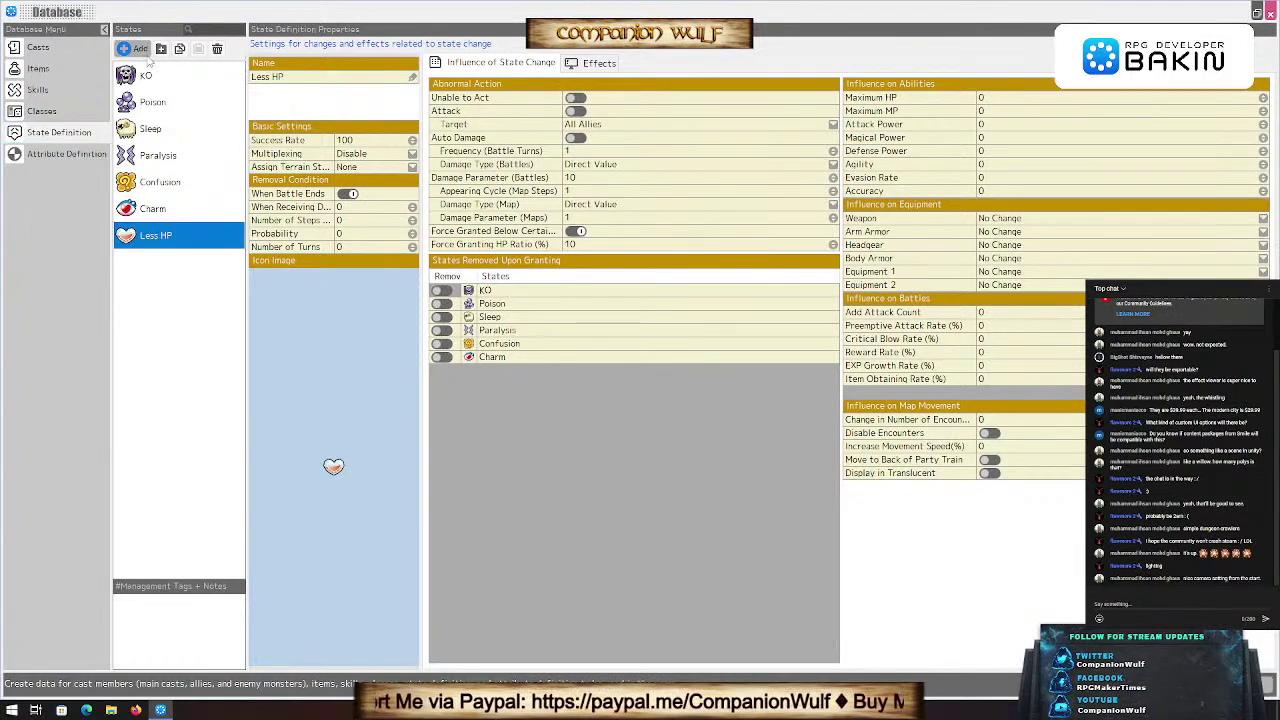
Step: View the reserved 3D and 2D stamps available for the Less HP state's icon, and leave the asset picker without choosing one
{"action": "left_click", "coordinate": [361, 216]}
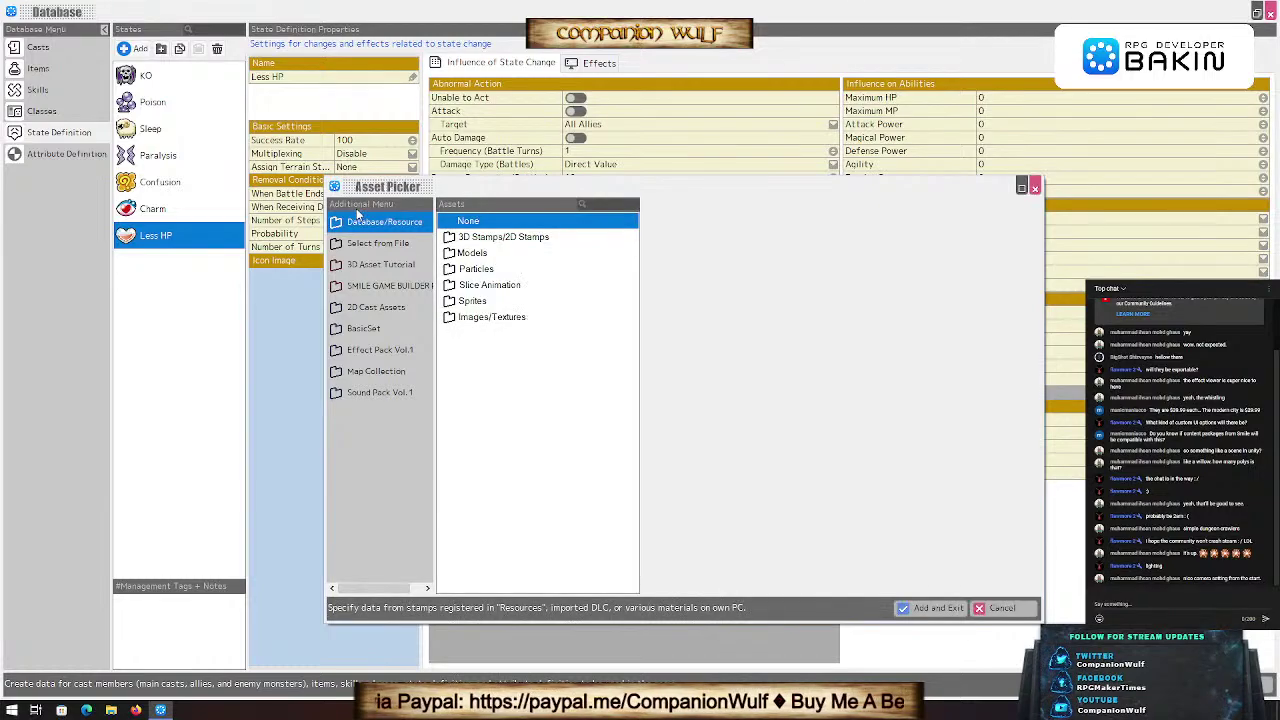
{"action": "left_click", "coordinate": [490, 237]}
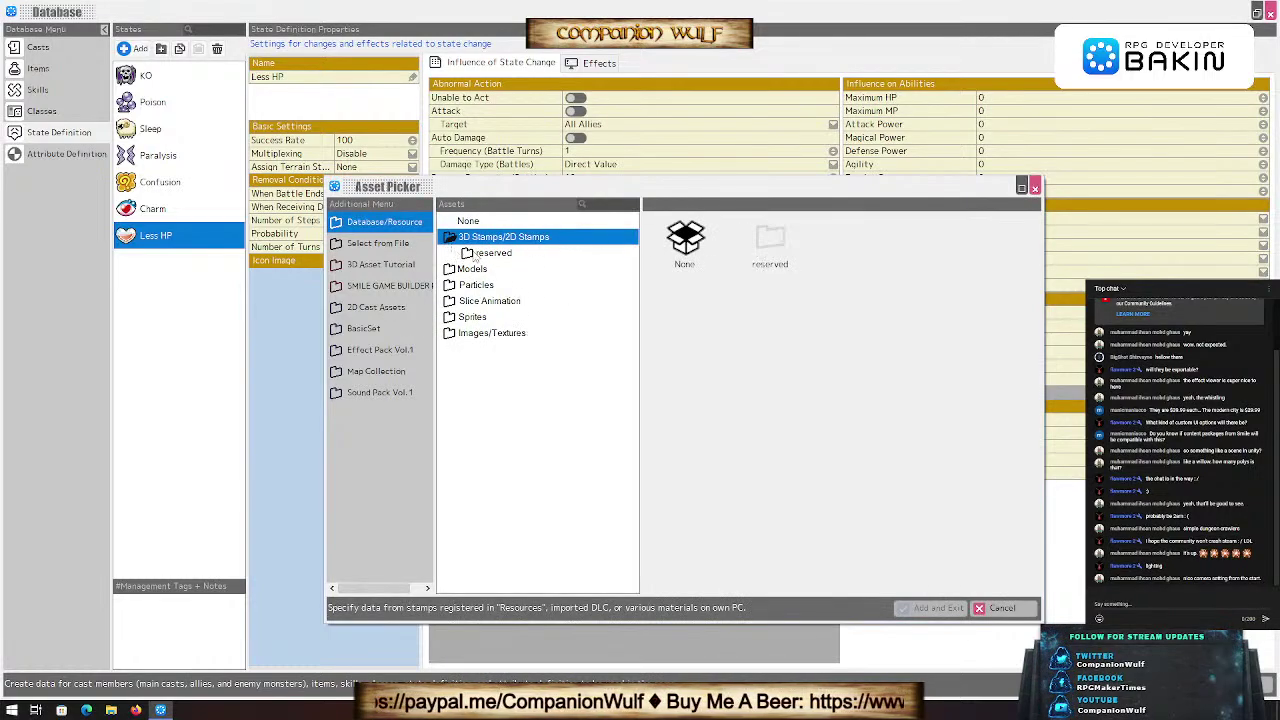
{"action": "left_click", "coordinate": [476, 256]}
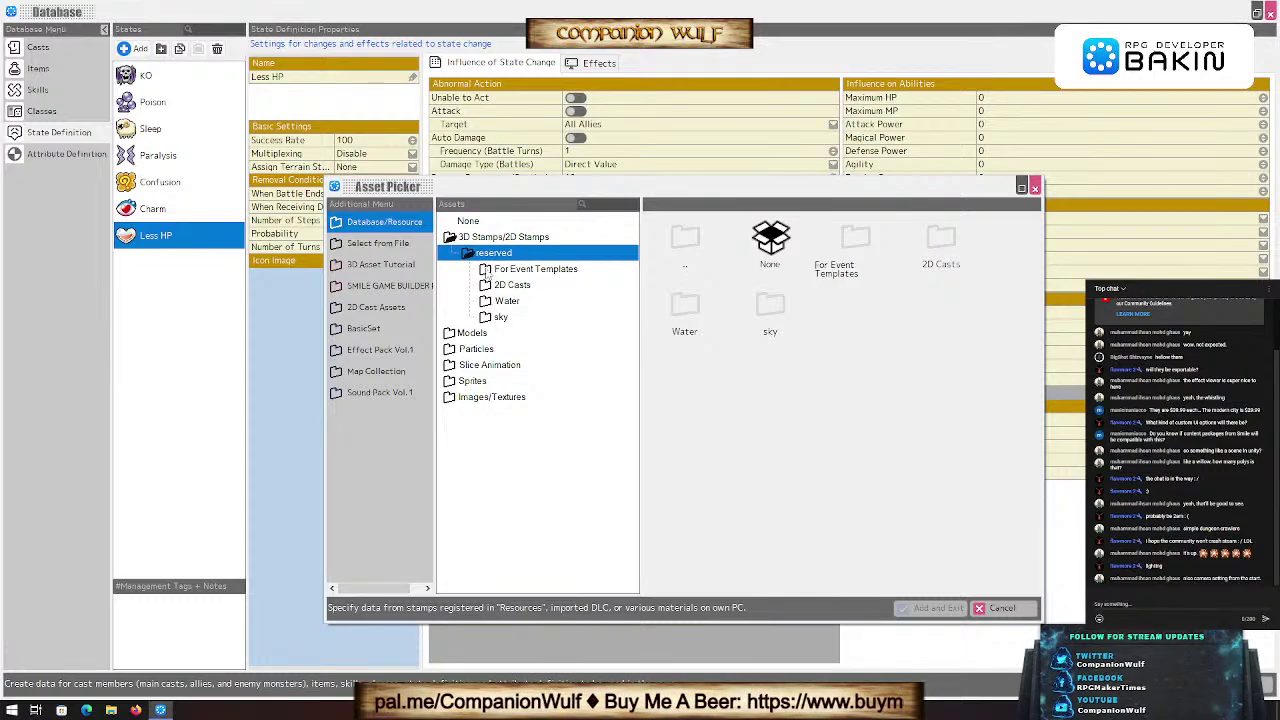
{"action": "left_click", "coordinate": [1000, 608]}
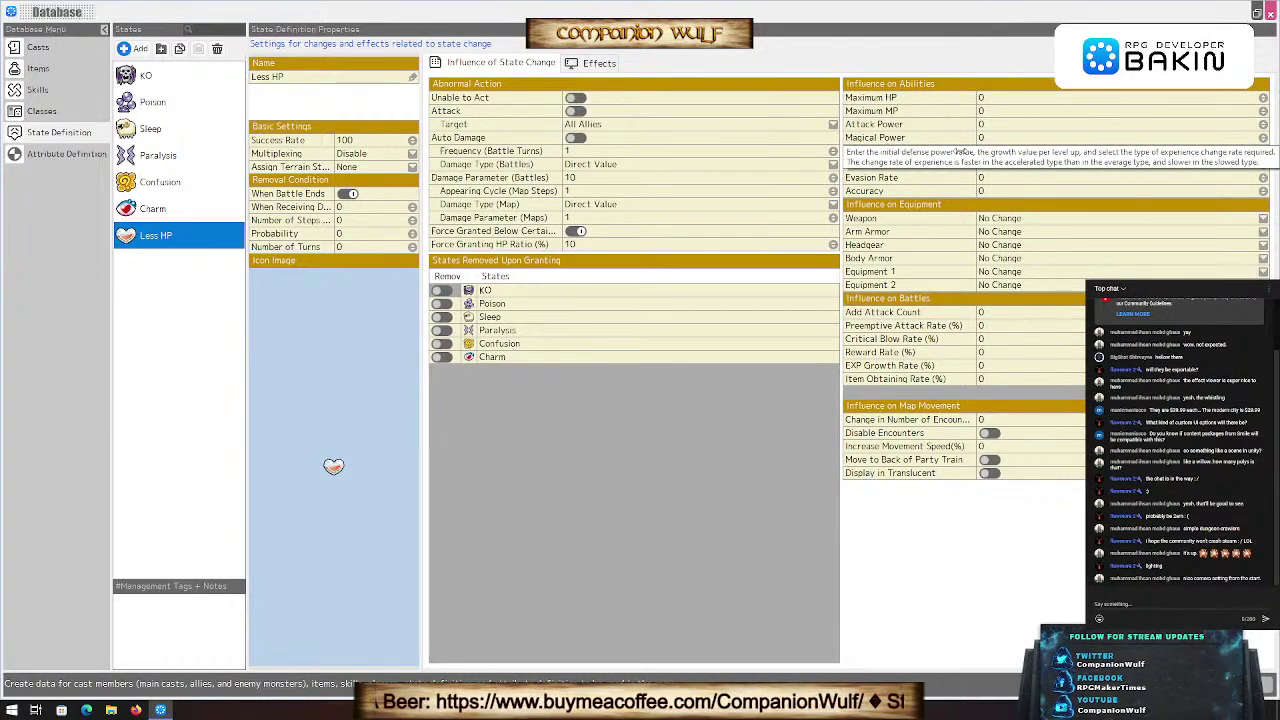
Step: Examine the KO state's abnormal actions, switching Auto Damage on and back off and viewing the battle damage types
{"action": "left_click", "coordinate": [140, 78]}
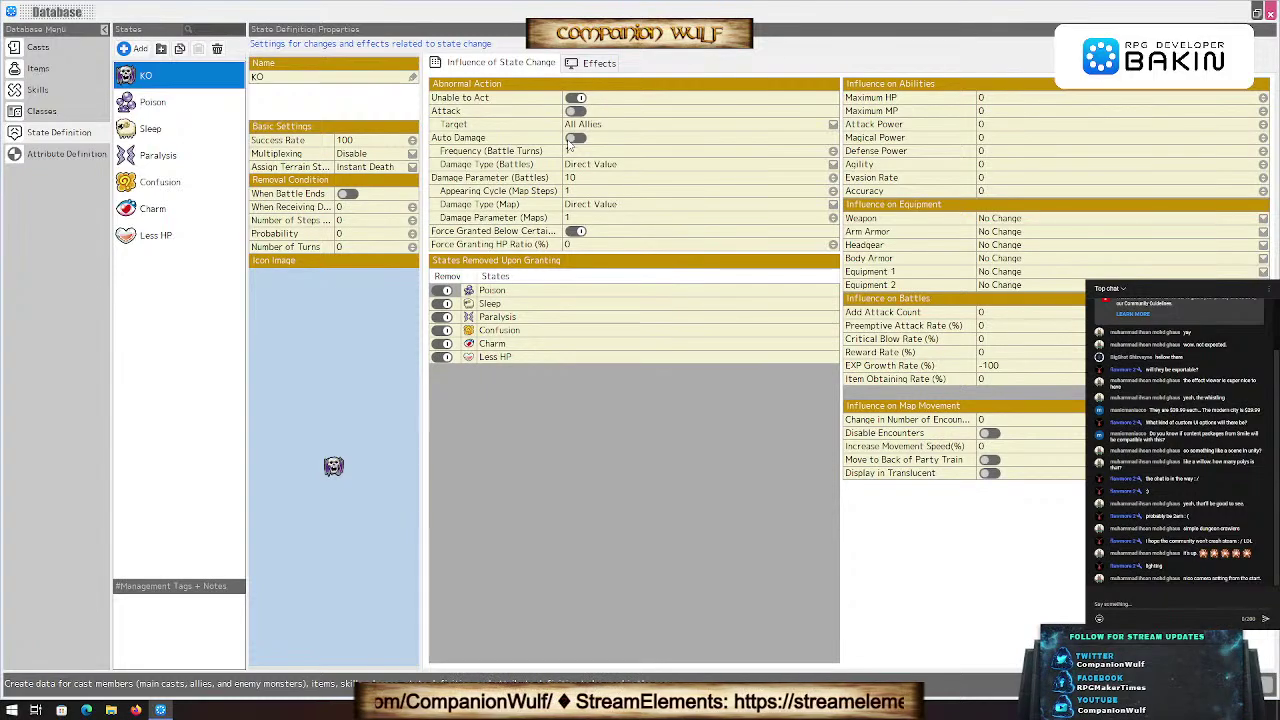
{"action": "left_click", "coordinate": [570, 141]}
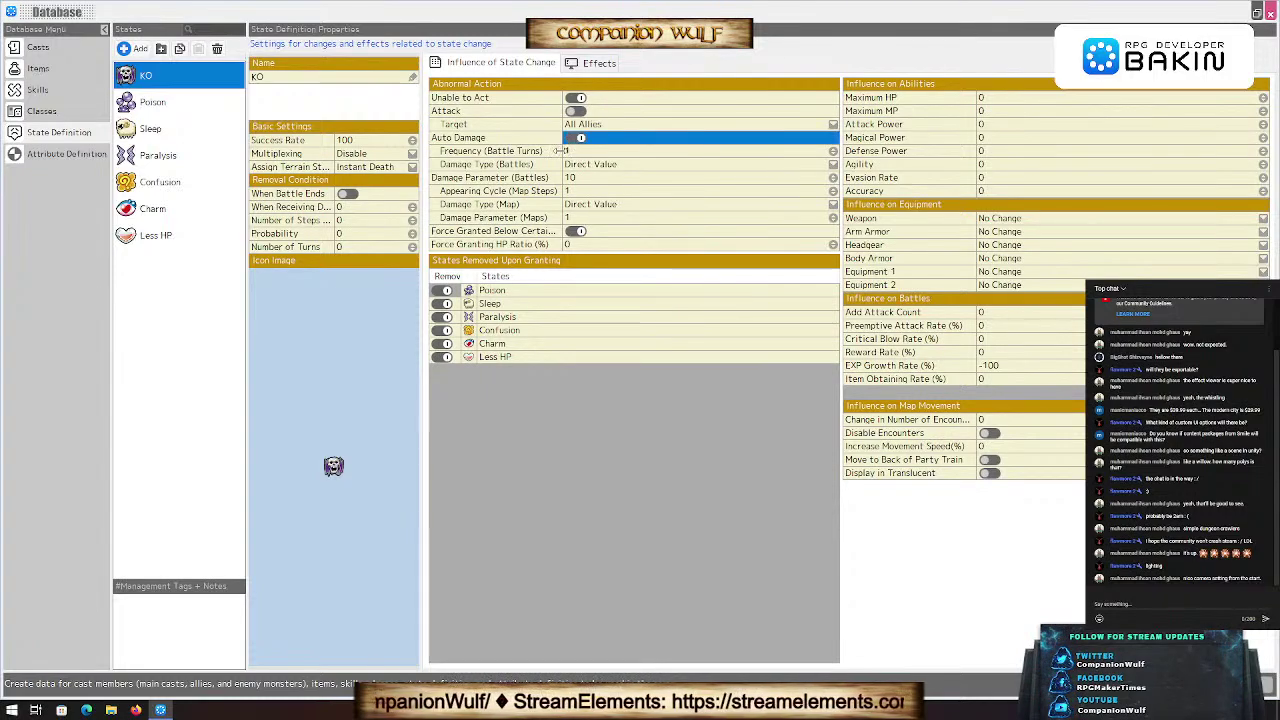
{"action": "left_click", "coordinate": [576, 140]}
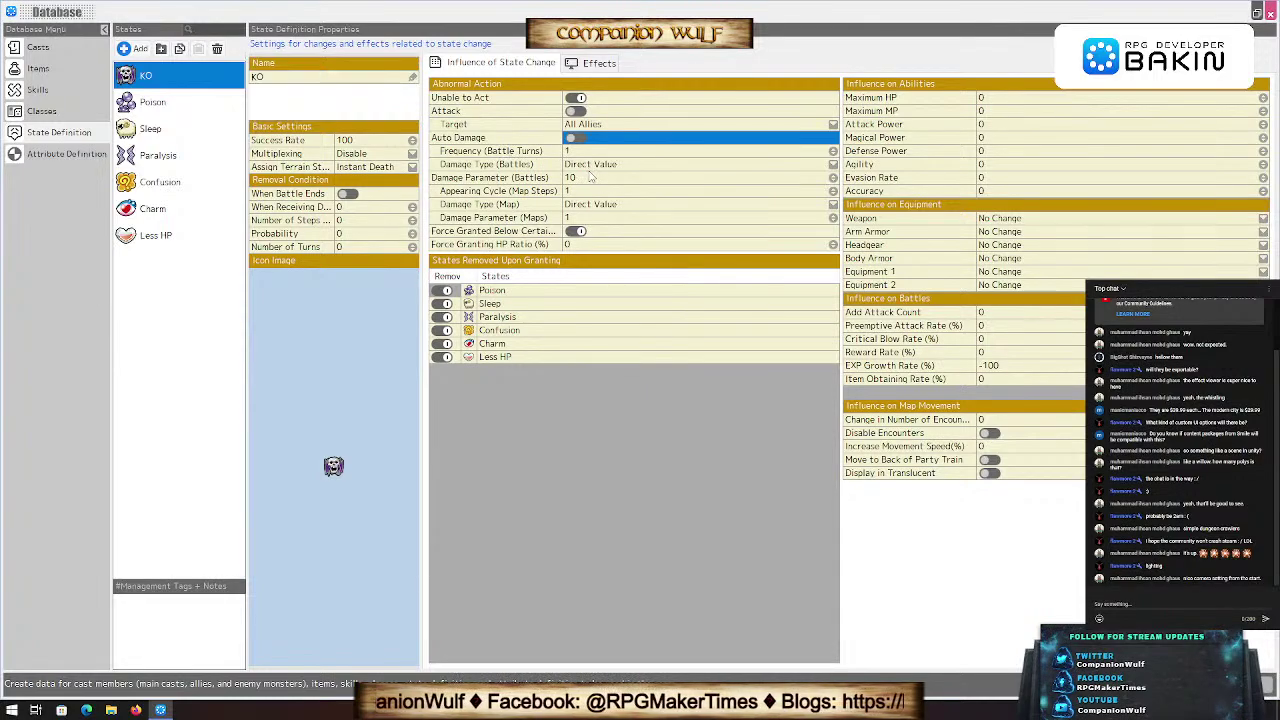
{"action": "left_click", "coordinate": [648, 167]}
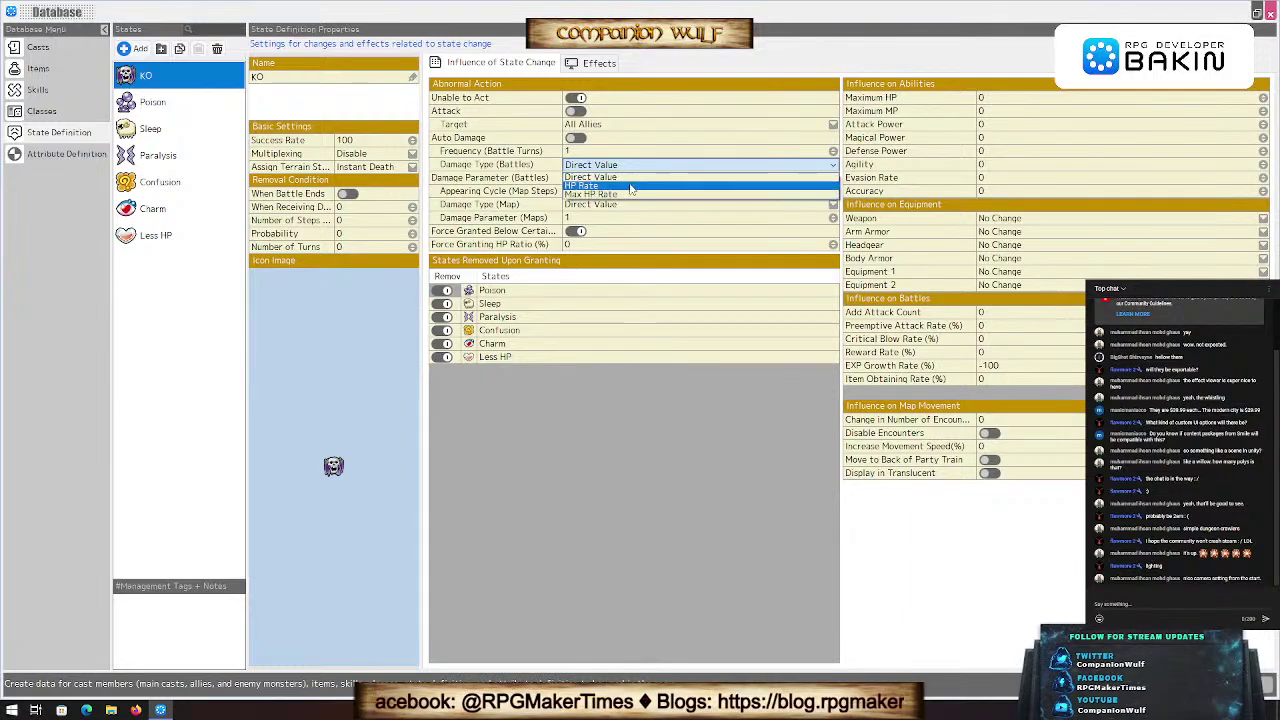
{"action": "left_click", "coordinate": [495, 105]}
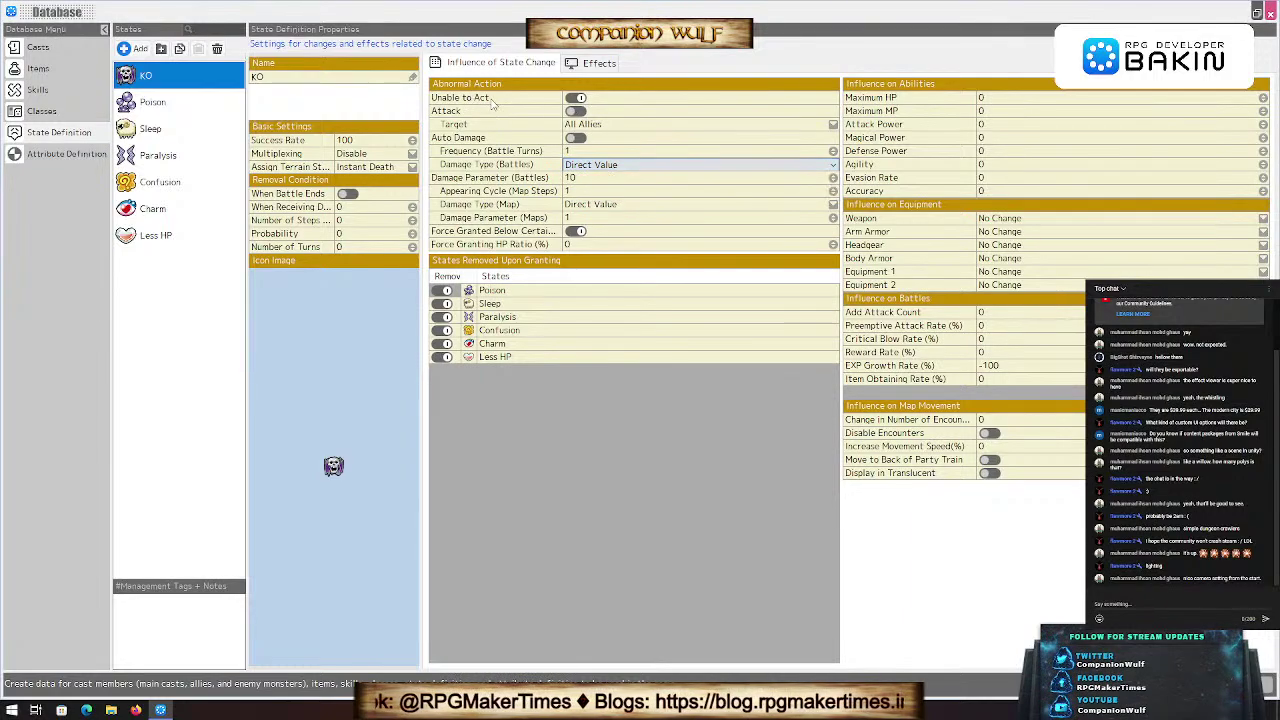
{"action": "left_click", "coordinate": [614, 102]}
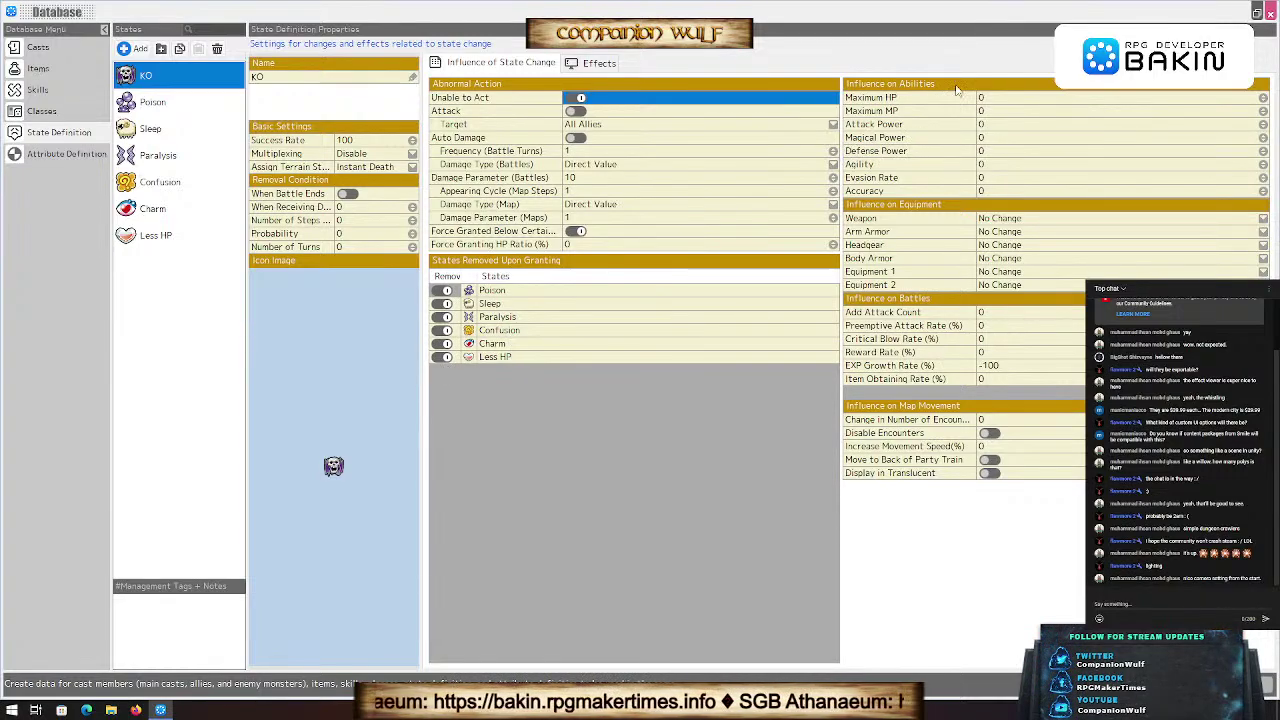
Step: Examine the KO state's weapon influence options and map movement settings, switching Disable Encounters on and back off
{"action": "left_click", "coordinate": [1030, 219]}
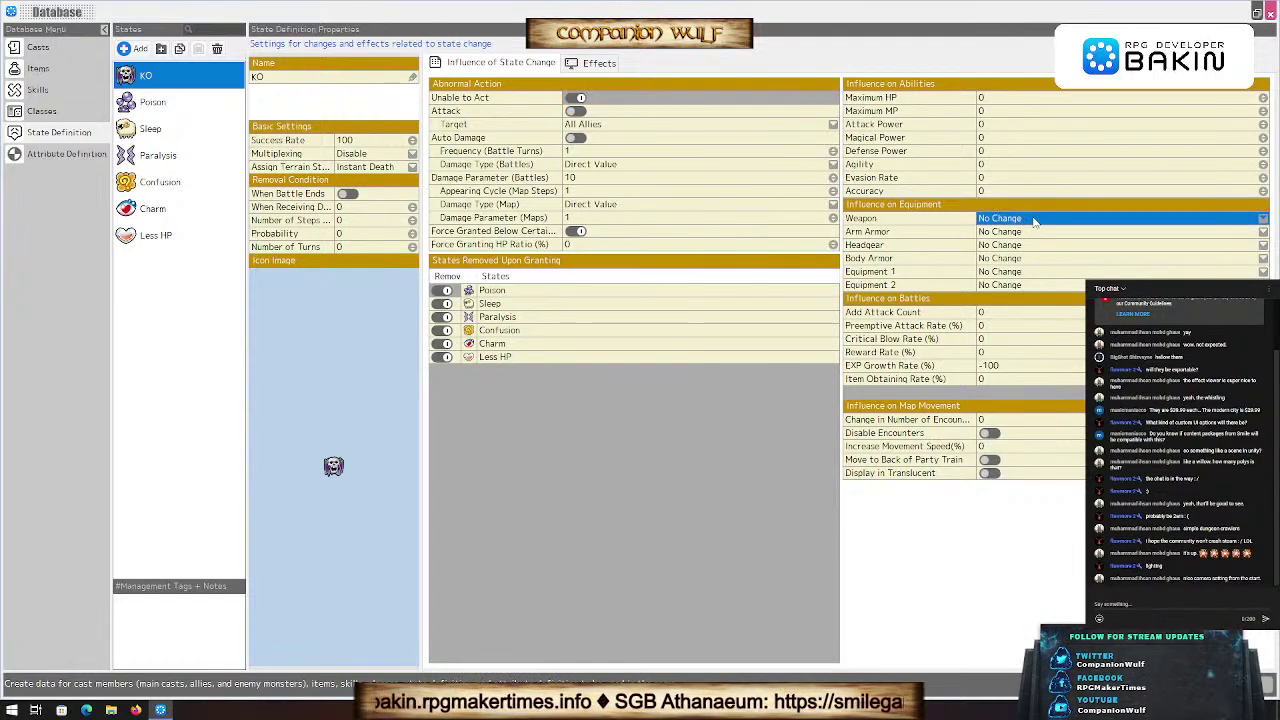
{"action": "left_click", "coordinate": [1090, 220]}
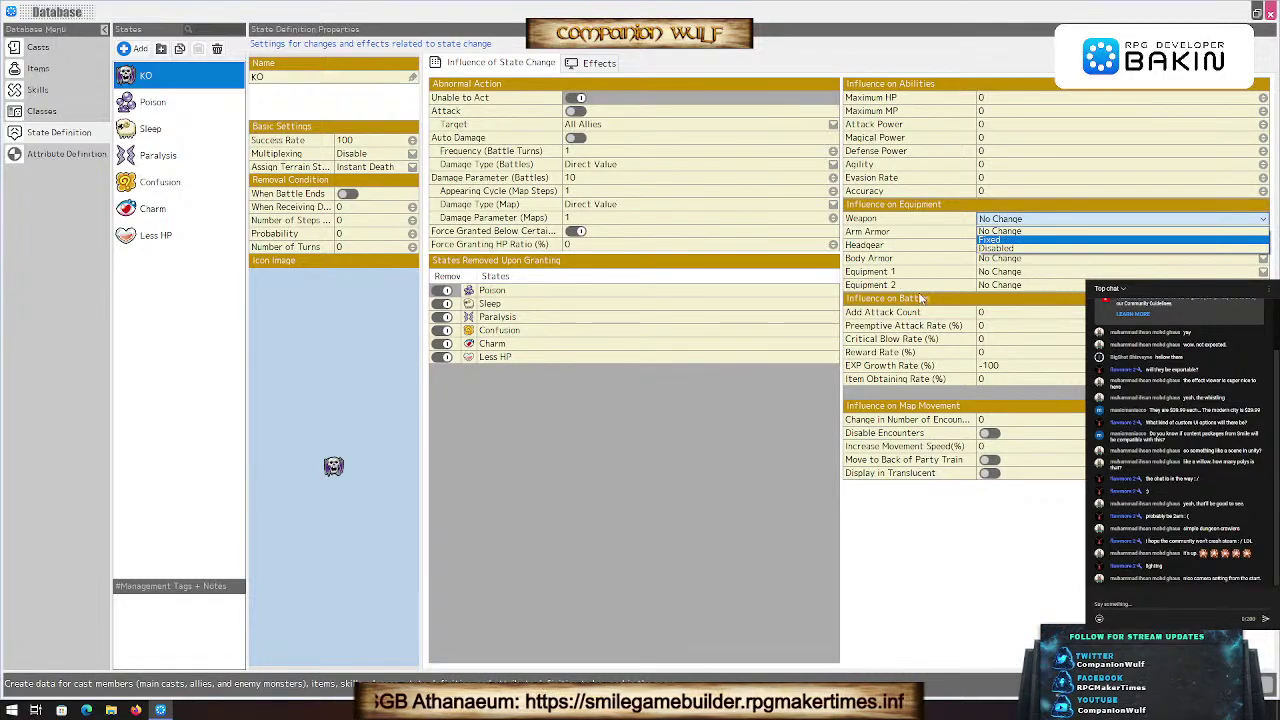
{"action": "left_click", "coordinate": [946, 324]}
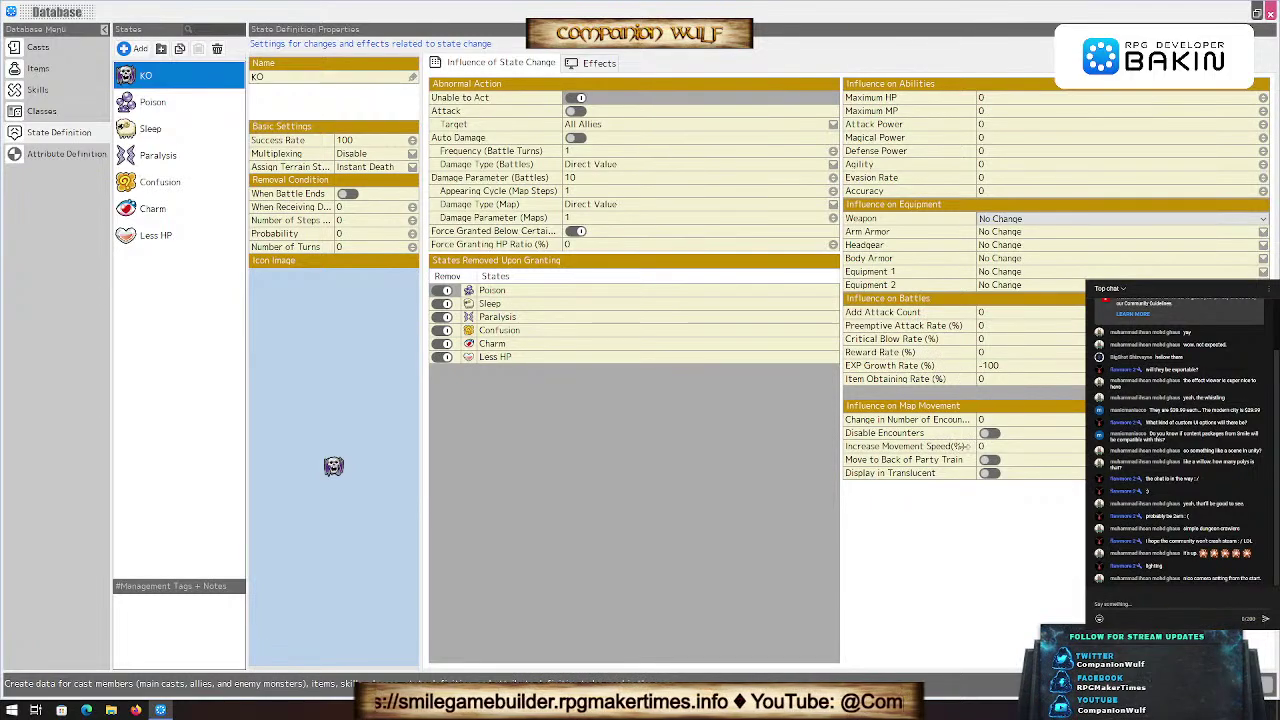
{"action": "left_click", "coordinate": [989, 433]}
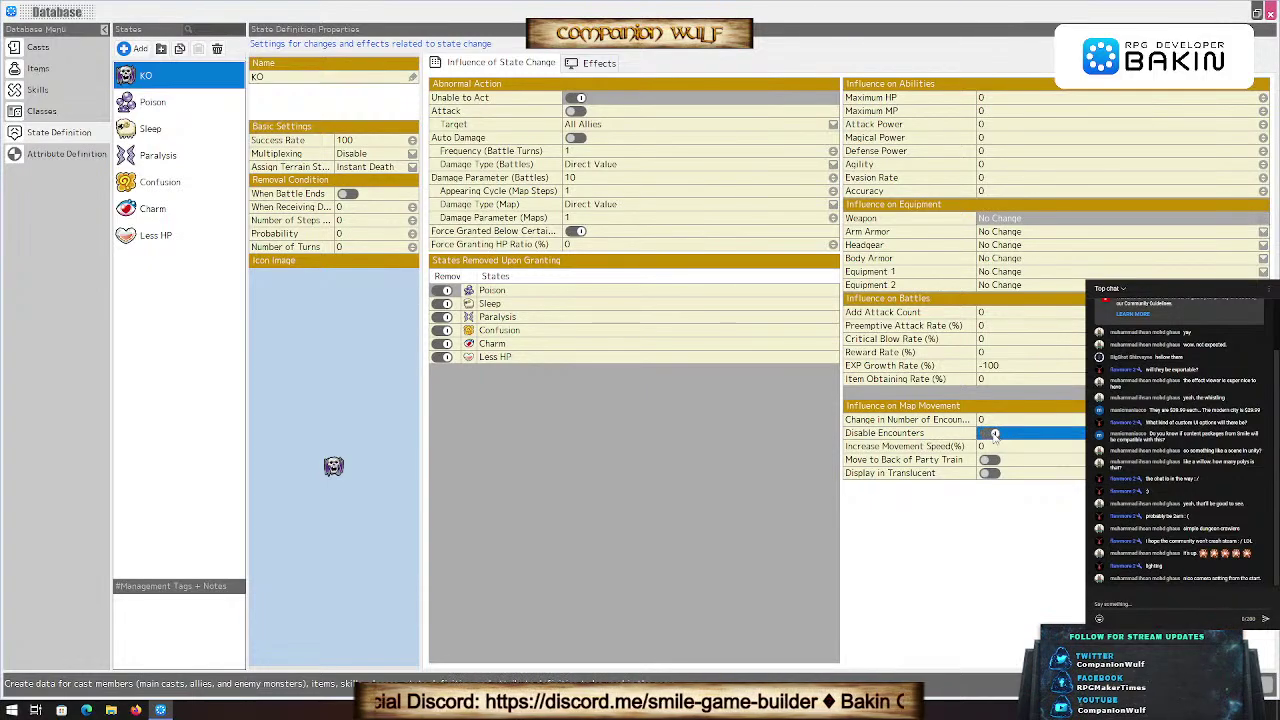
{"action": "left_click", "coordinate": [993, 435]}
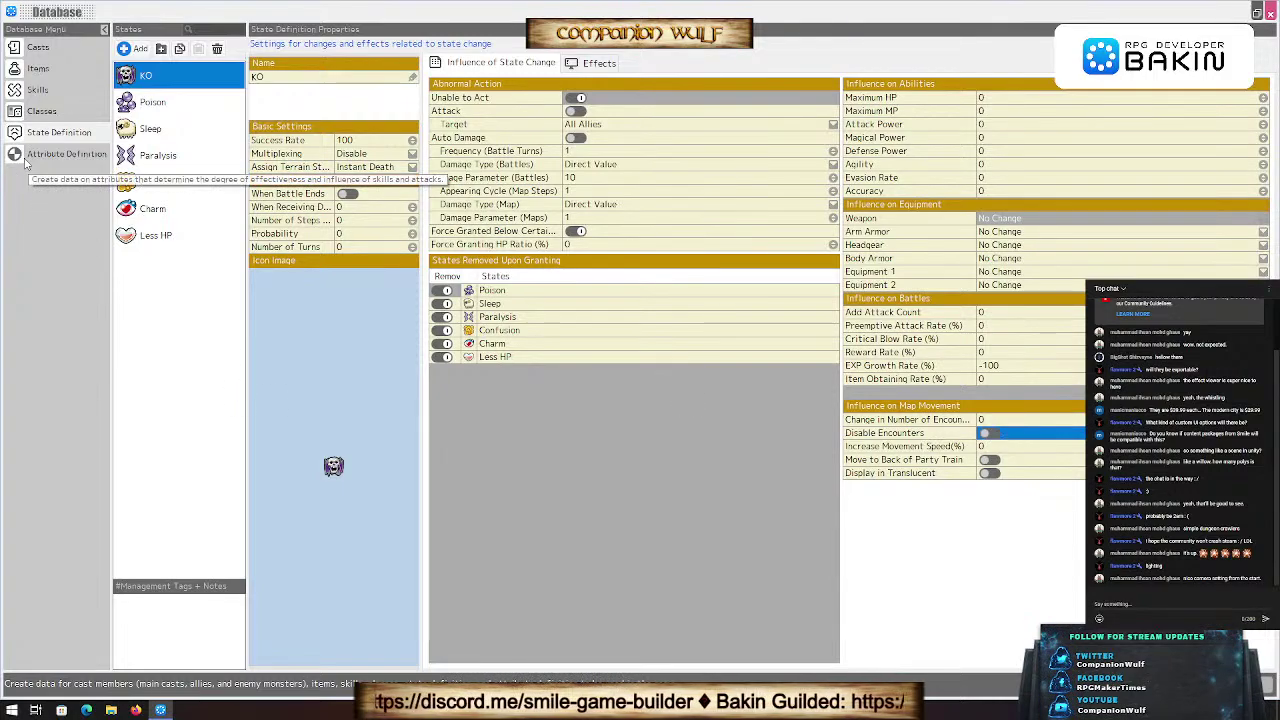
Step: View the Attribute Definition database, and return to the map editor to open Game Definition's Start Settings
{"action": "left_click", "coordinate": [30, 158]}
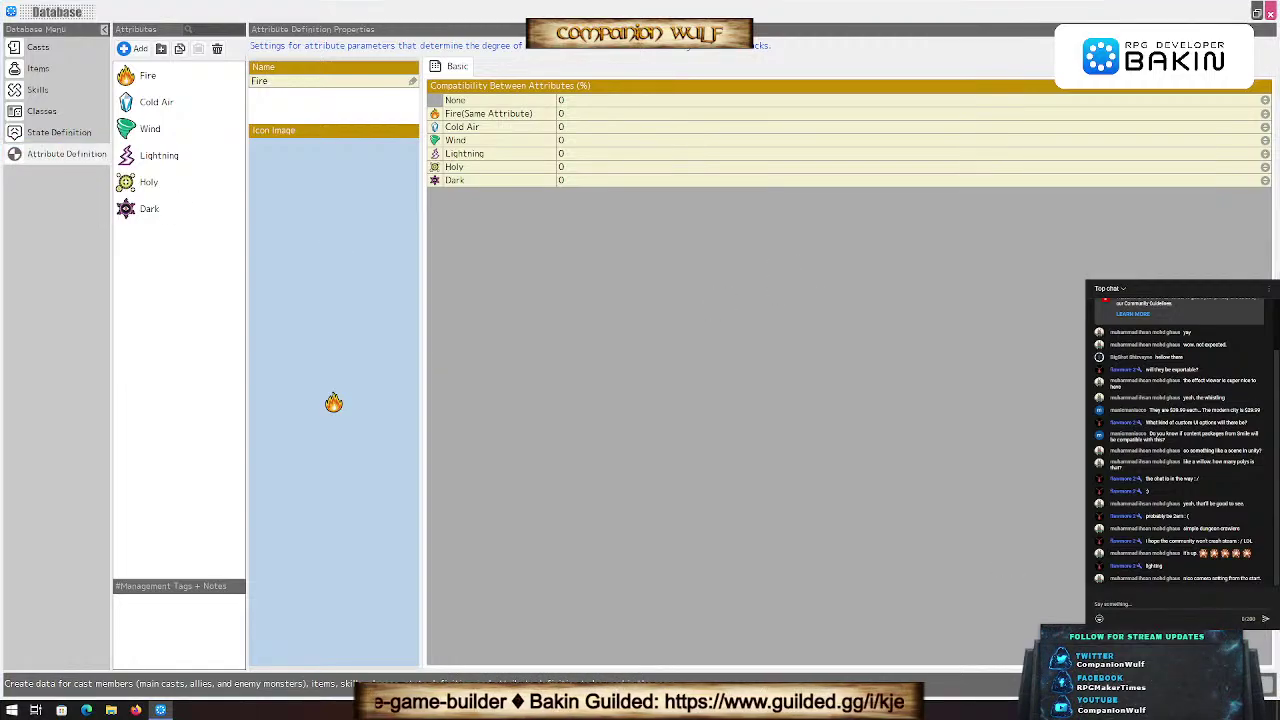
{"action": "key", "text": "alt+Tab"}
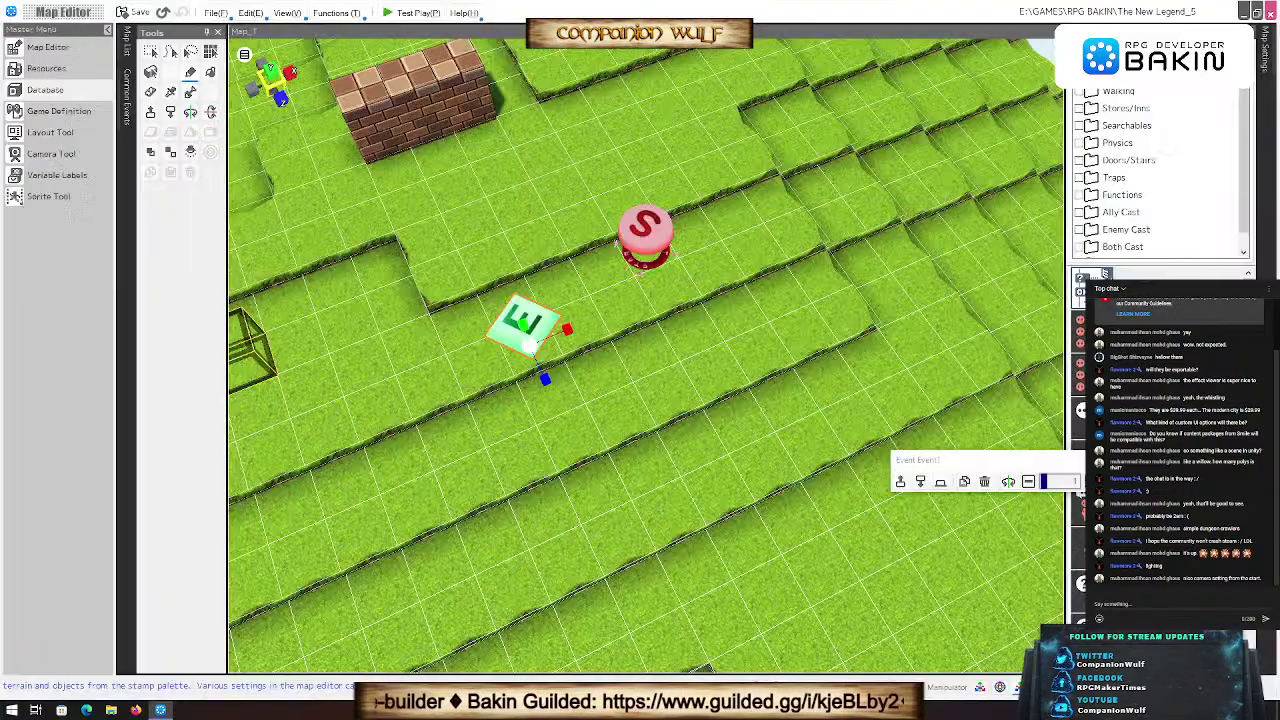
{"action": "left_click", "coordinate": [45, 113]}
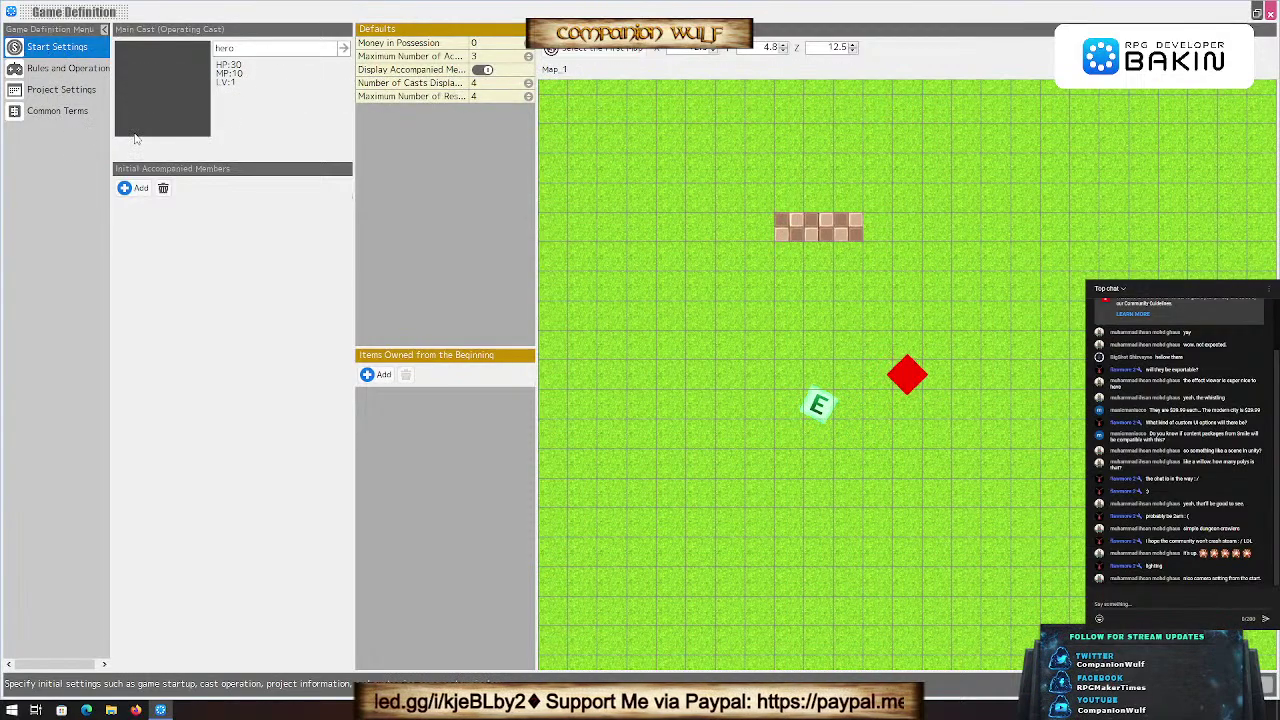
{"action": "left_click", "coordinate": [173, 65]}
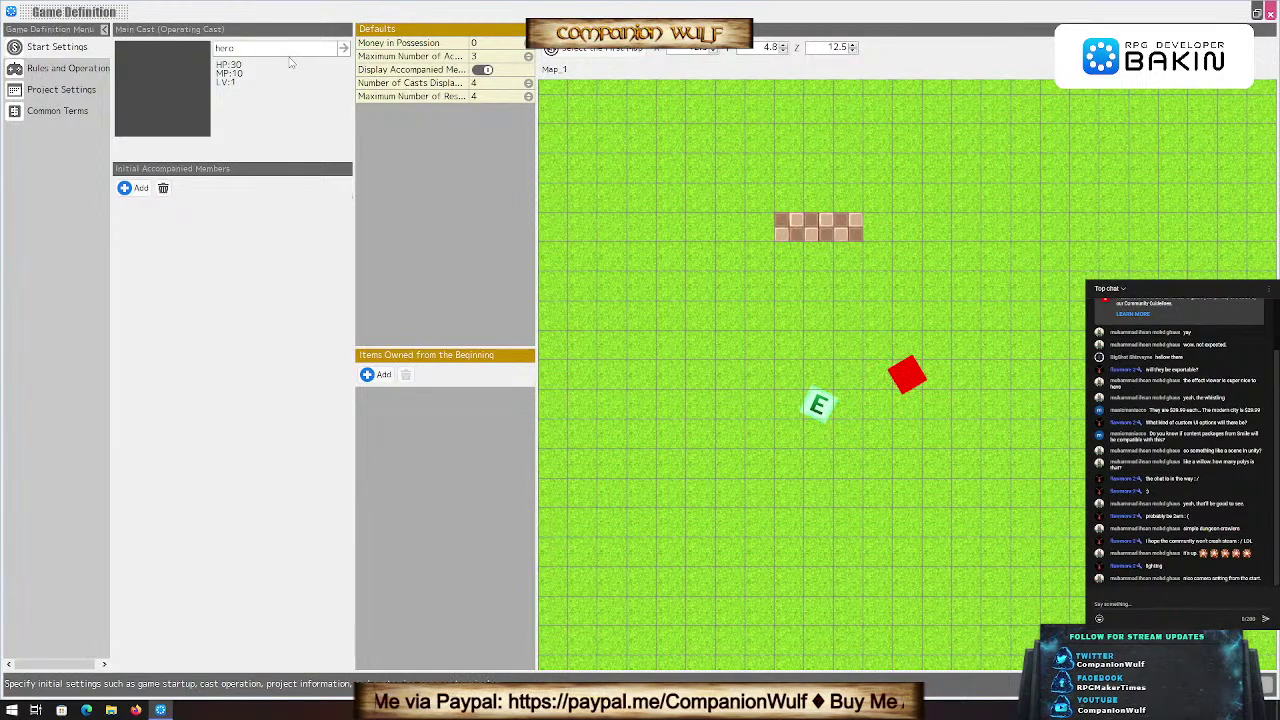
Step: Open the asset picker for the main cast and look through the folders on drive E available for file import
{"action": "left_click", "coordinate": [342, 49]}
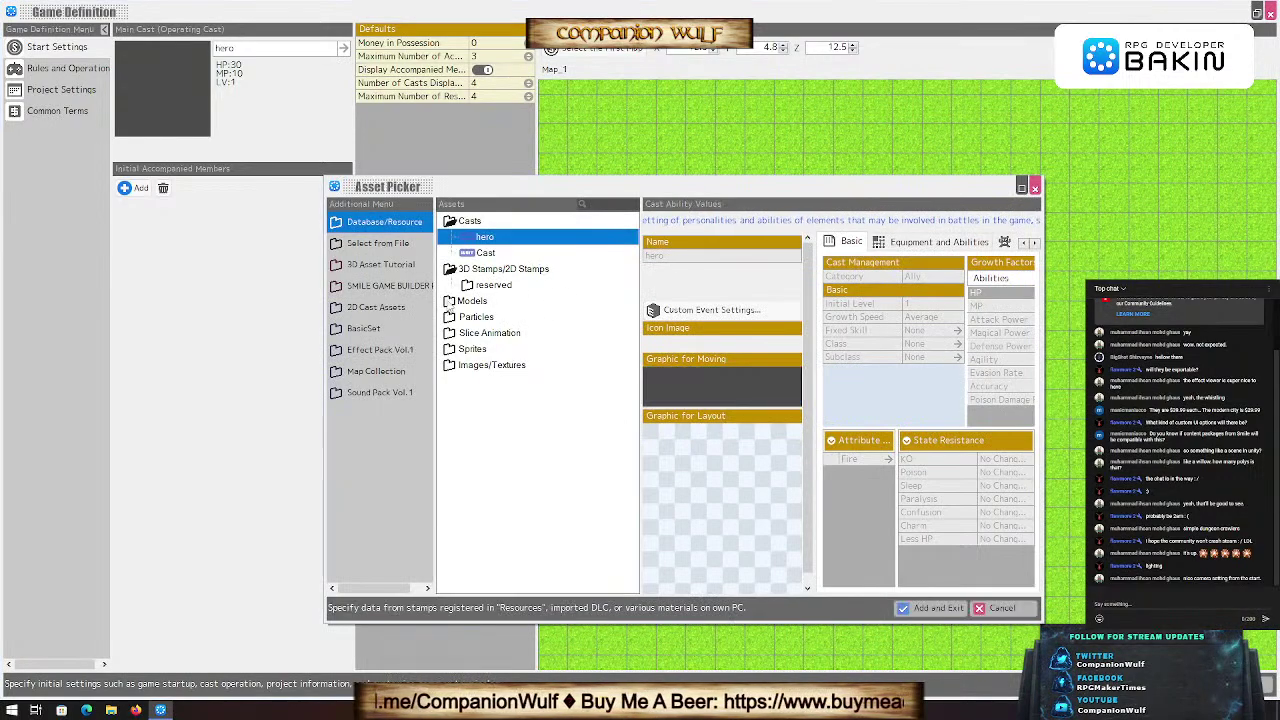
{"action": "left_click", "coordinate": [340, 248]}
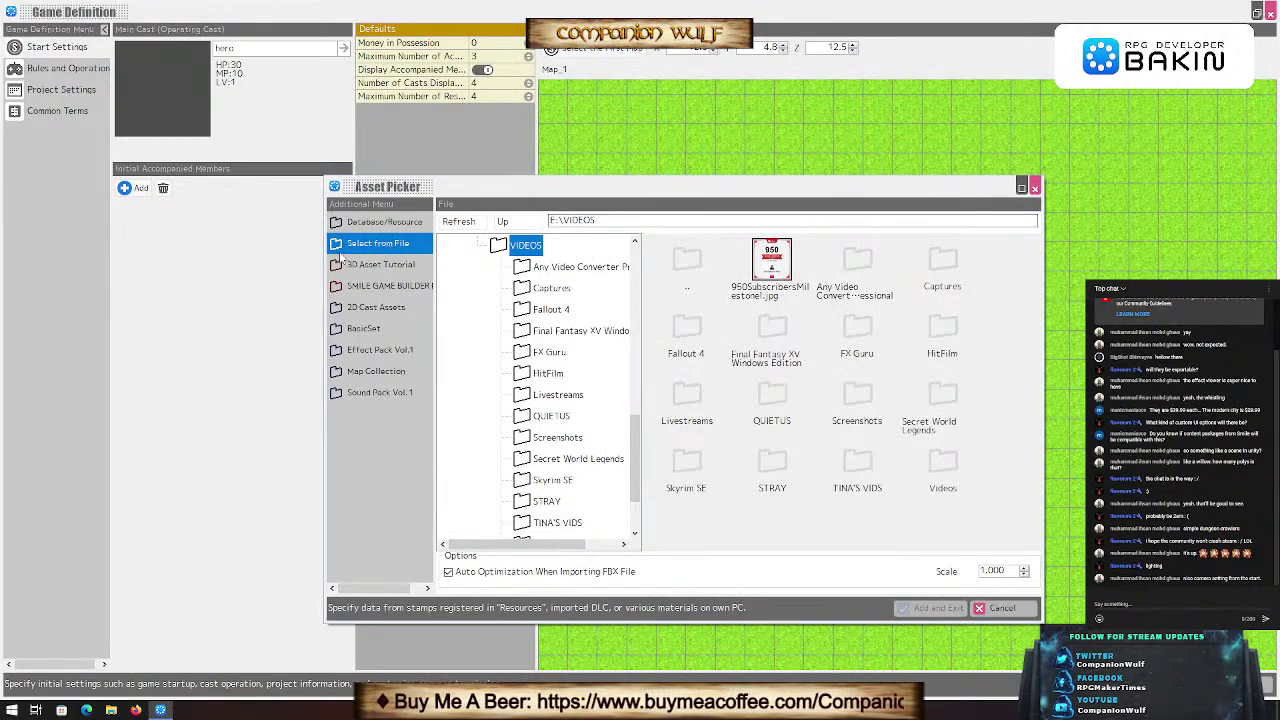
{"action": "left_click", "coordinate": [342, 266]}
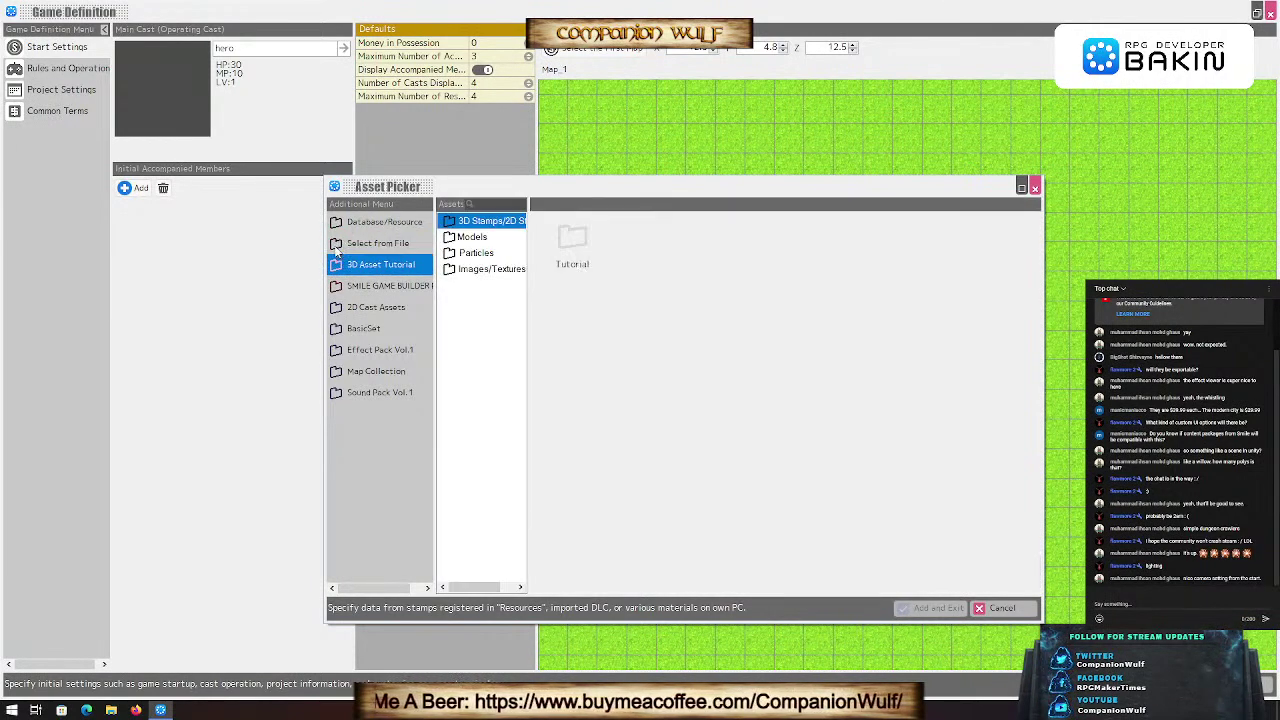
{"action": "left_click", "coordinate": [340, 245]}
{"action": "scroll", "coordinate": [545, 397], "scroll_direction": "up", "scroll_amount": 5}
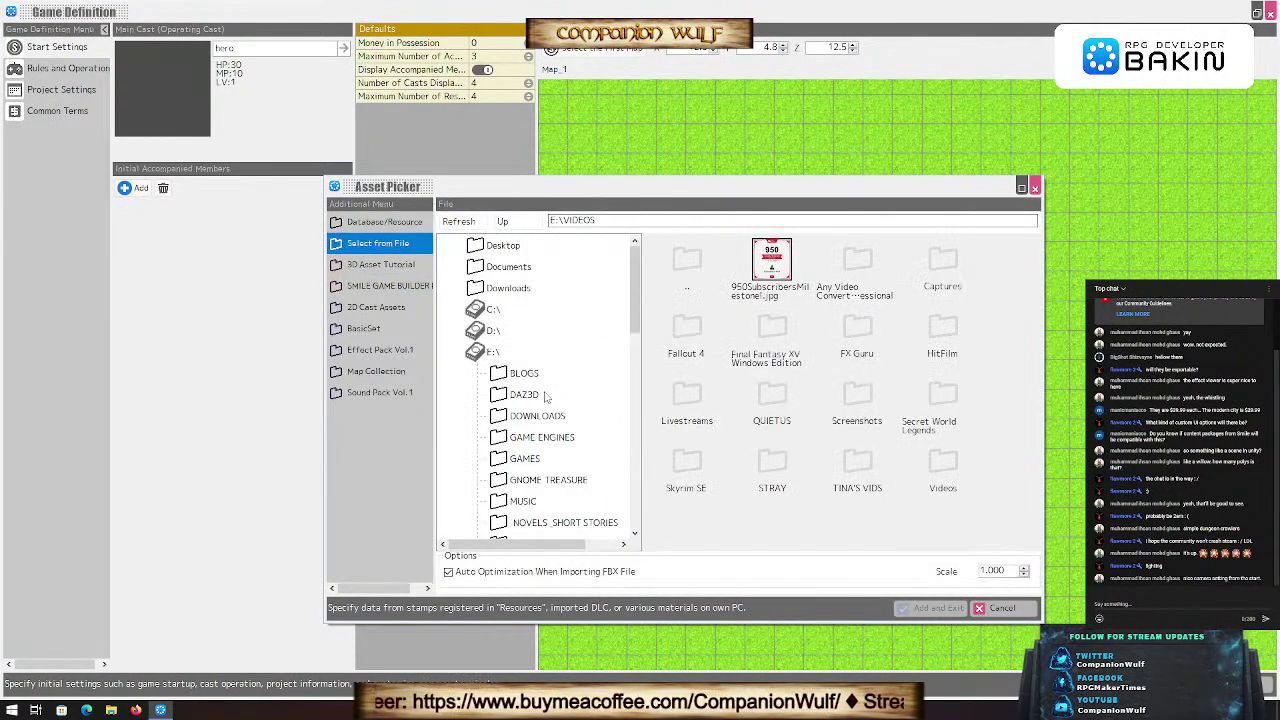
{"action": "scroll", "coordinate": [545, 397], "scroll_direction": "down", "scroll_amount": 4}
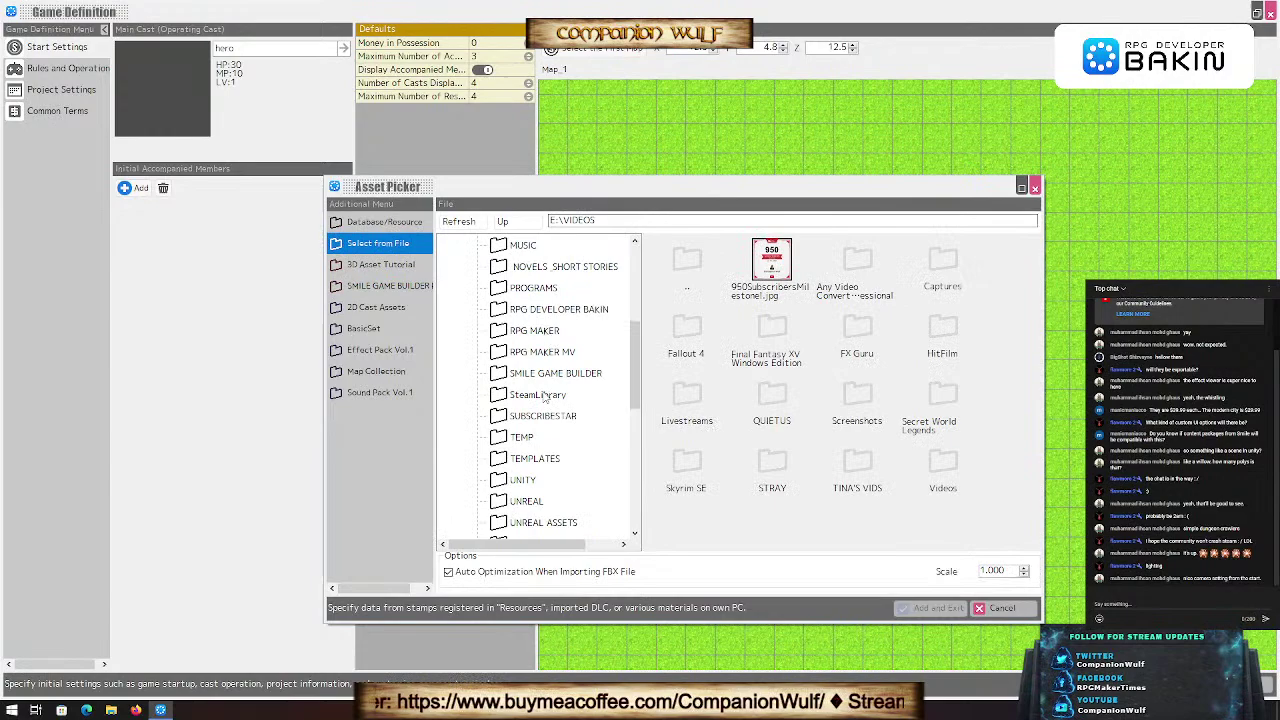
Step: Examine the BasicSet asset pack's 3D stamps, models and sprites for a main cast graphic
{"action": "left_click", "coordinate": [351, 332]}
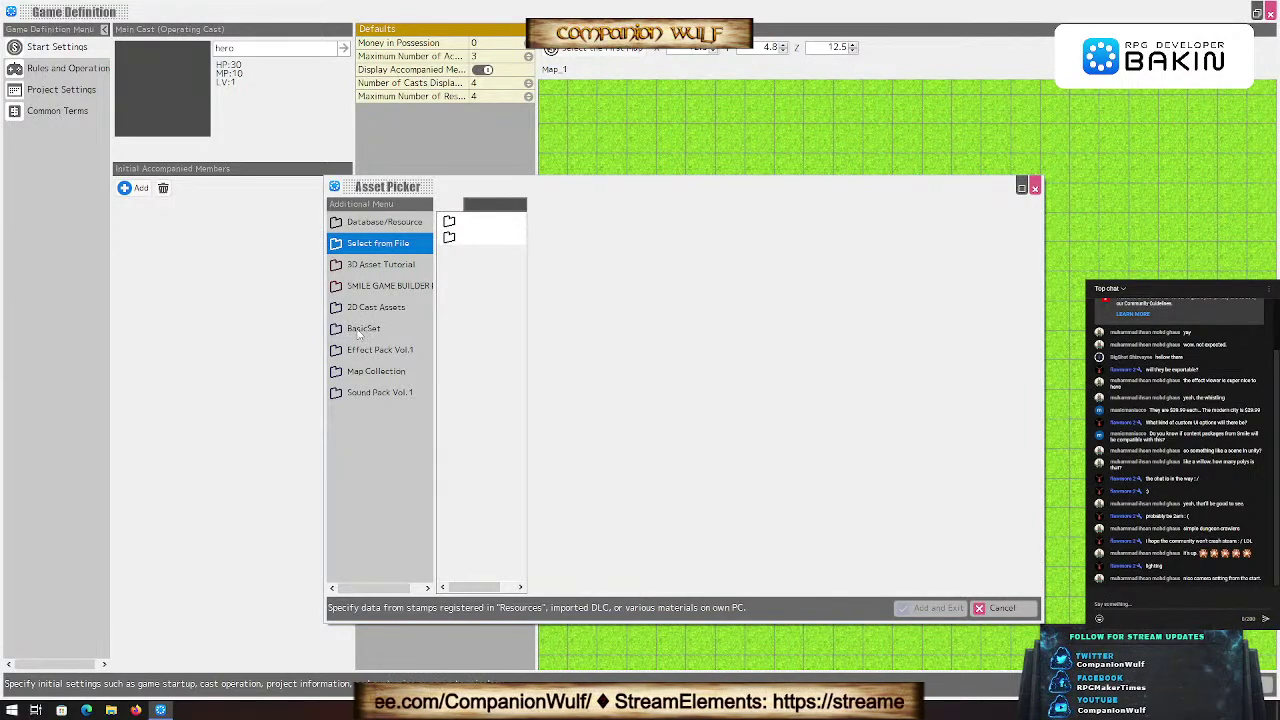
{"action": "left_click", "coordinate": [339, 335]}
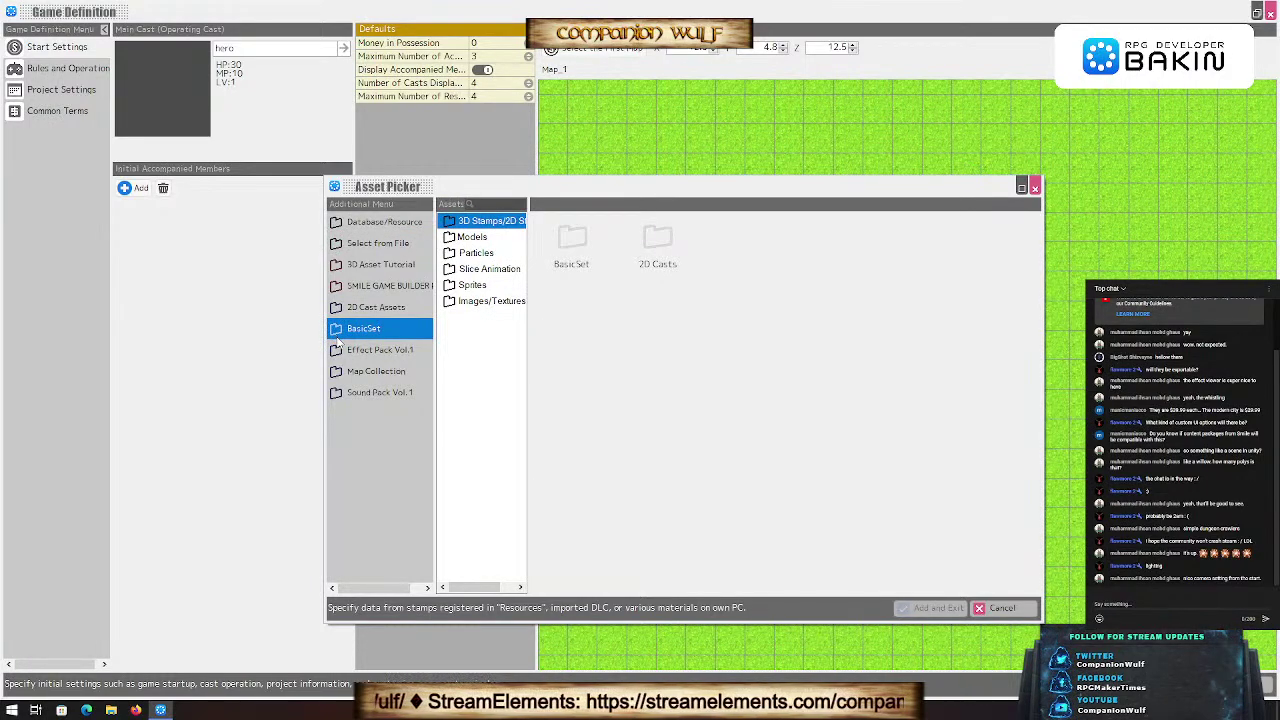
{"action": "left_click", "coordinate": [450, 238]}
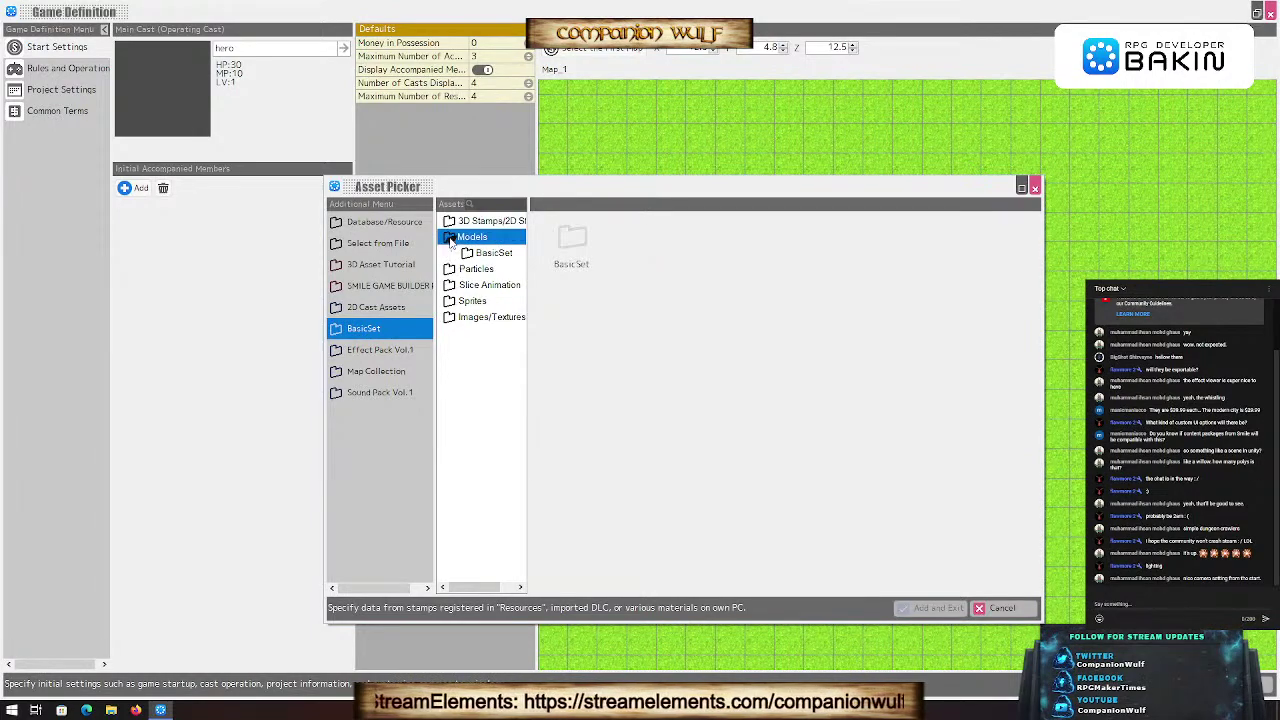
{"action": "left_click", "coordinate": [450, 222]}
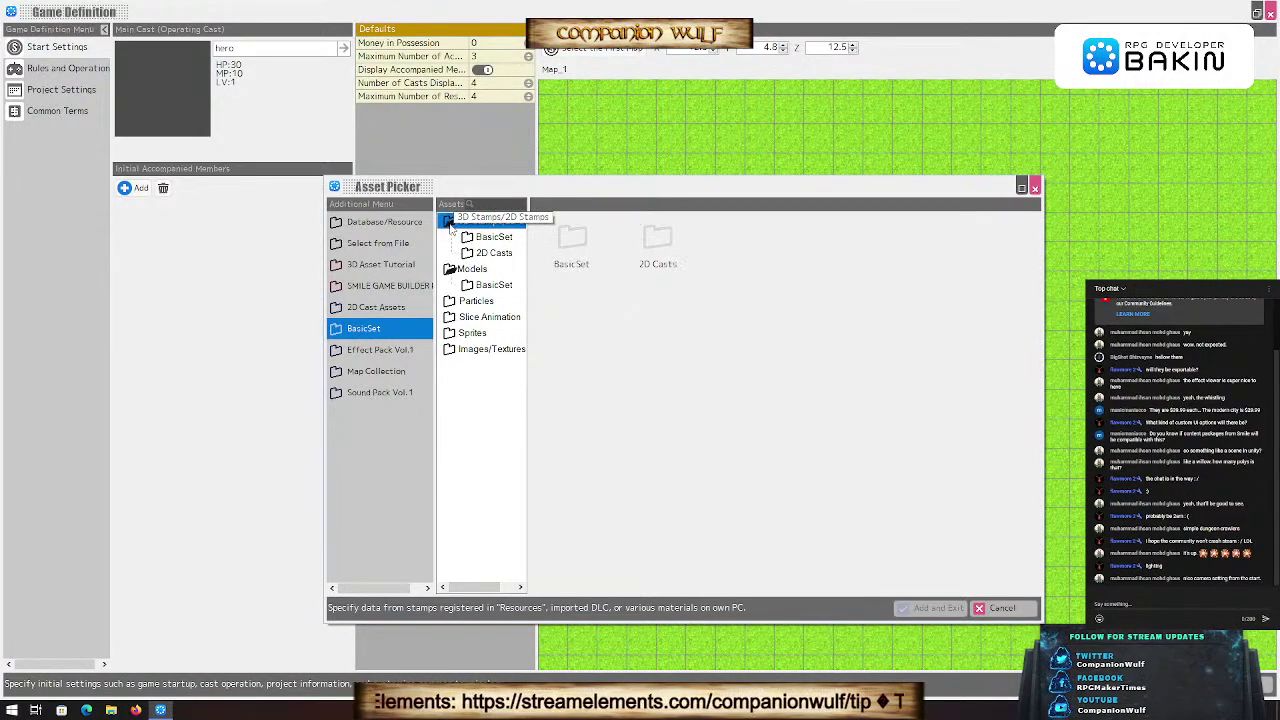
{"action": "left_click", "coordinate": [472, 240]}
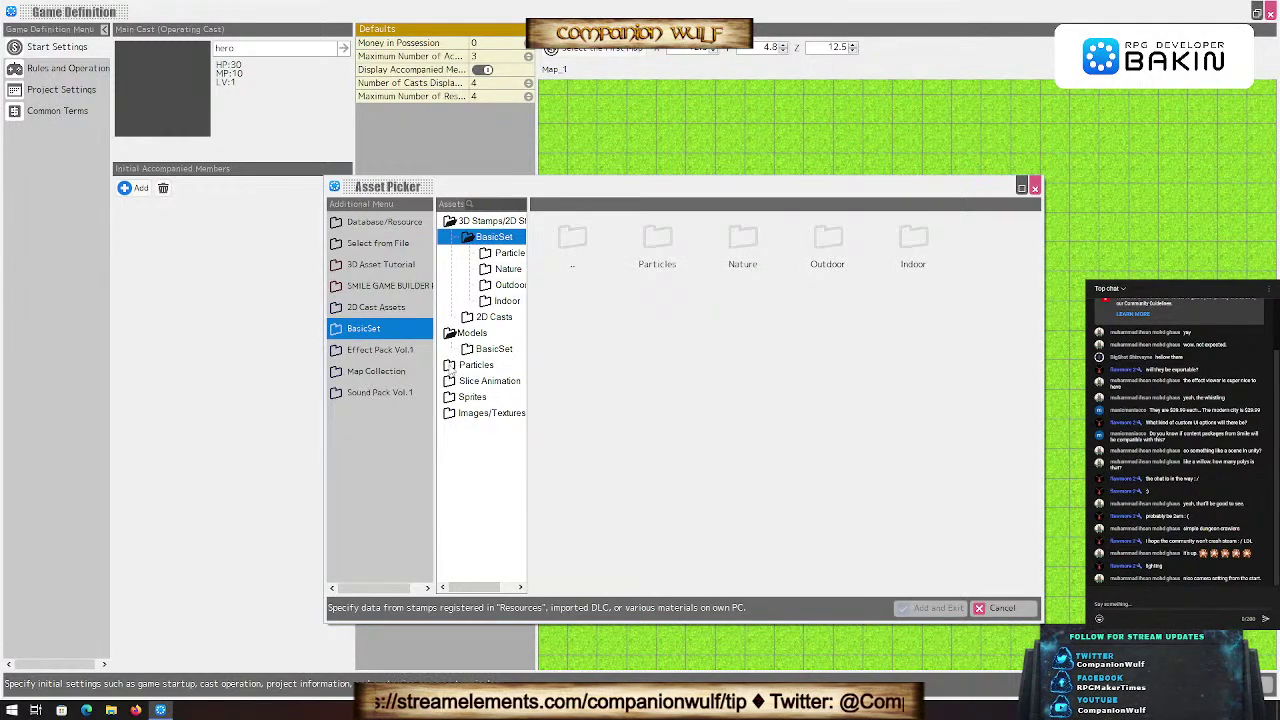
{"action": "left_click", "coordinate": [467, 350]}
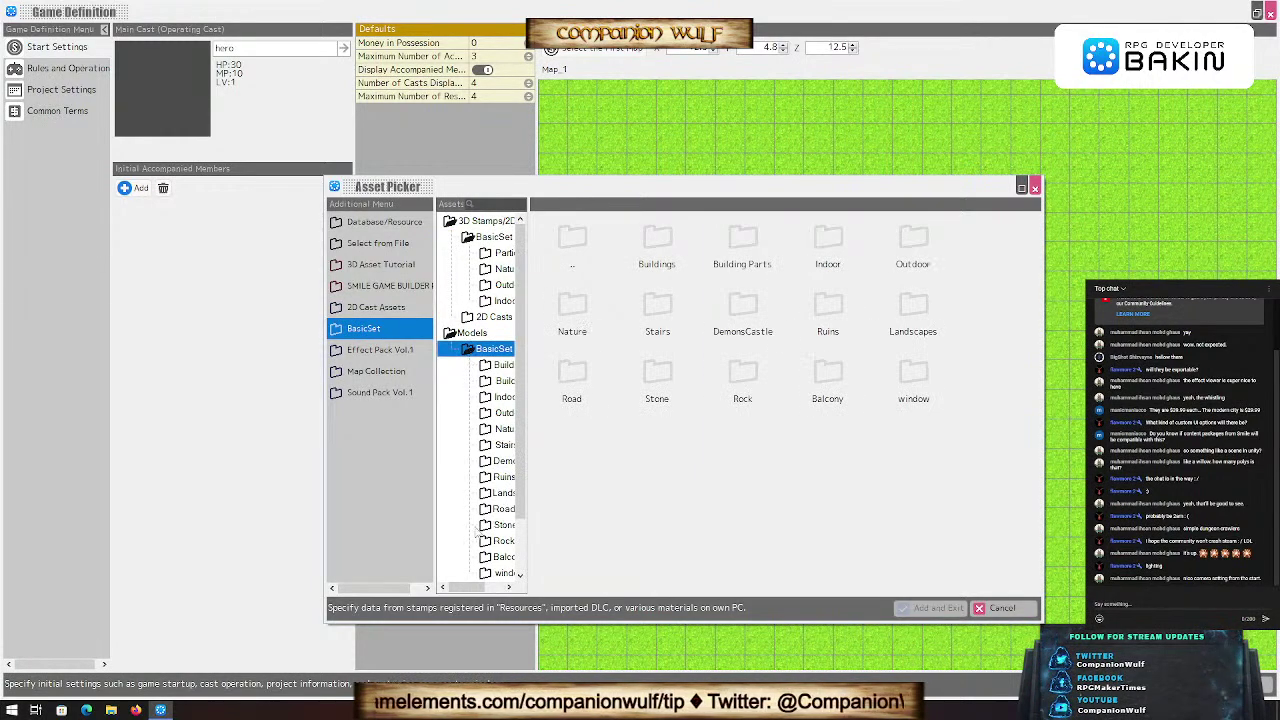
{"action": "left_click_drag", "start_coordinate": [466, 588], "coordinate": [480, 588]}
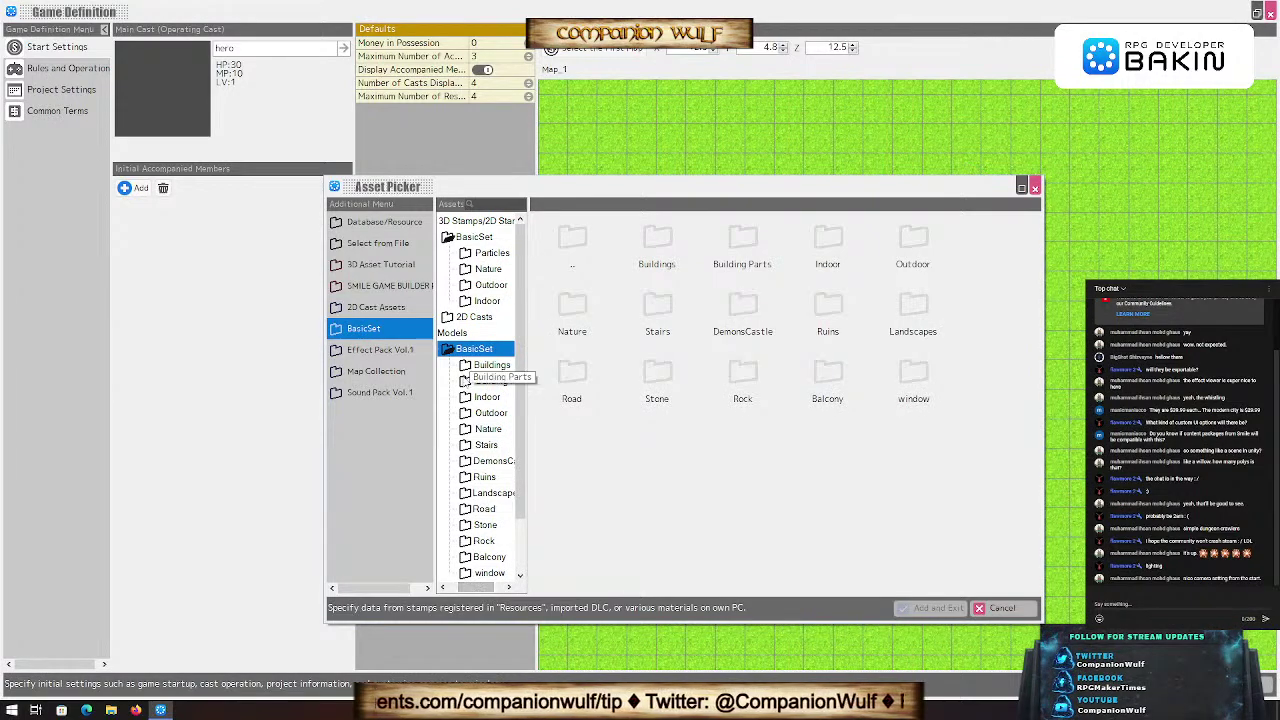
{"action": "scroll", "coordinate": [468, 370], "scroll_direction": "down", "scroll_amount": 2}
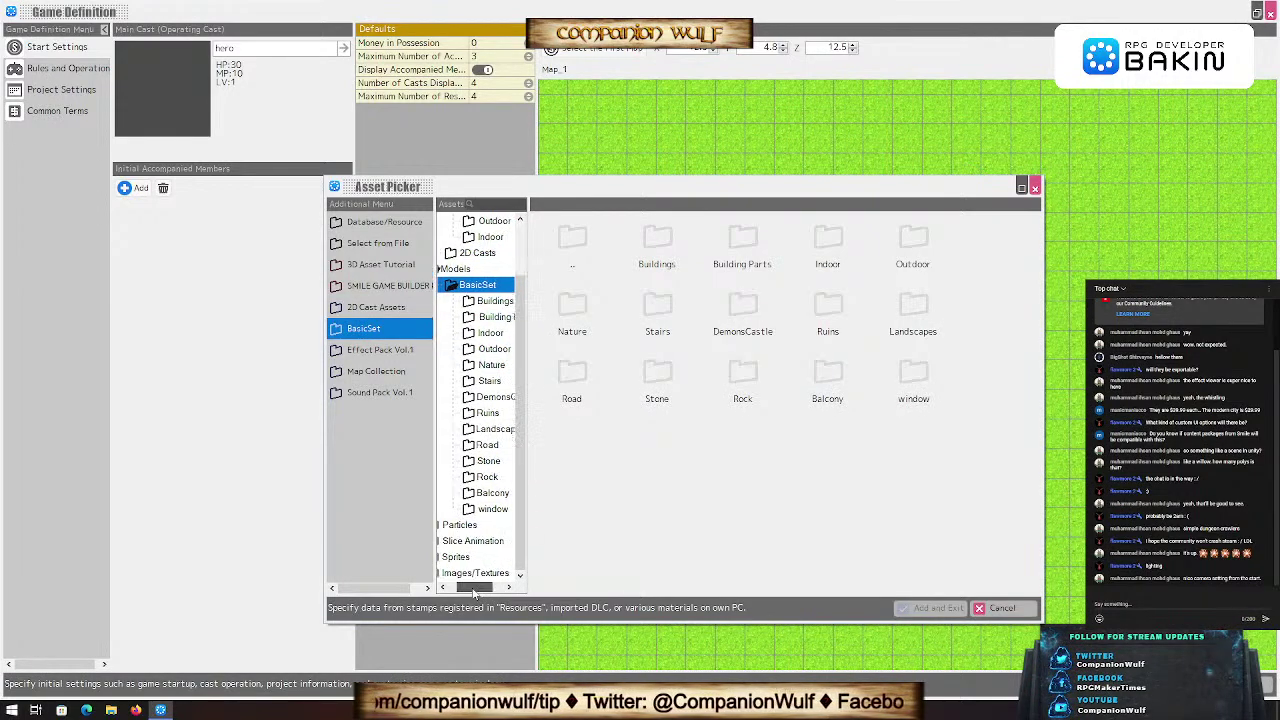
{"action": "left_click", "coordinate": [462, 558]}
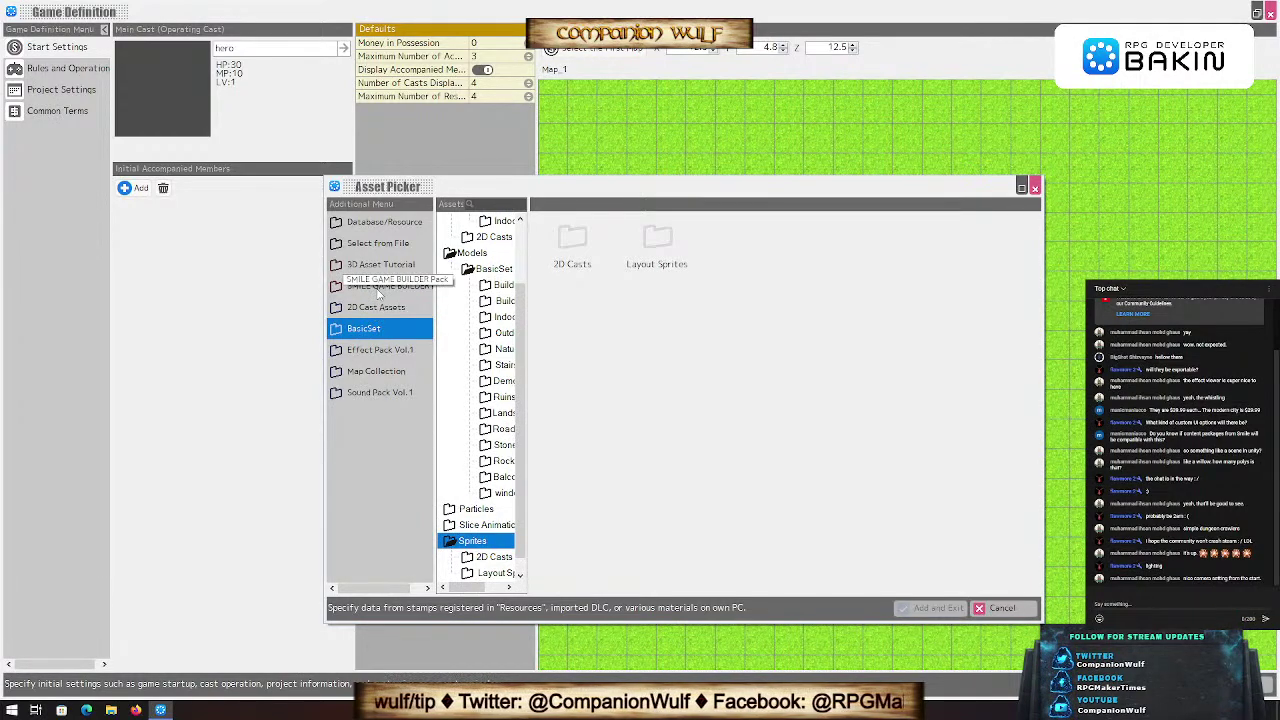
Step: Assign the standard_B character model from the 3D Asset Tutorial pack as the main cast graphic and acknowledge the added assets
{"action": "left_click", "coordinate": [378, 266]}
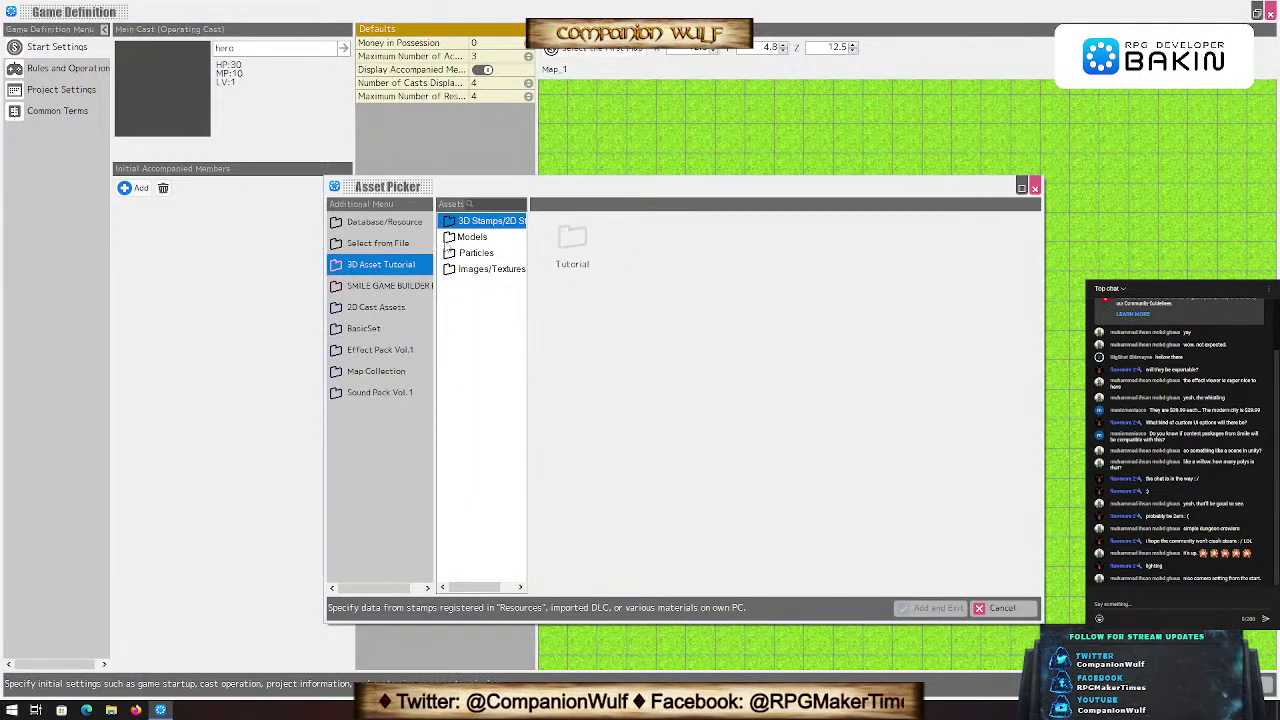
{"action": "left_click", "coordinate": [447, 240]}
{"action": "left_click", "coordinate": [468, 254]}
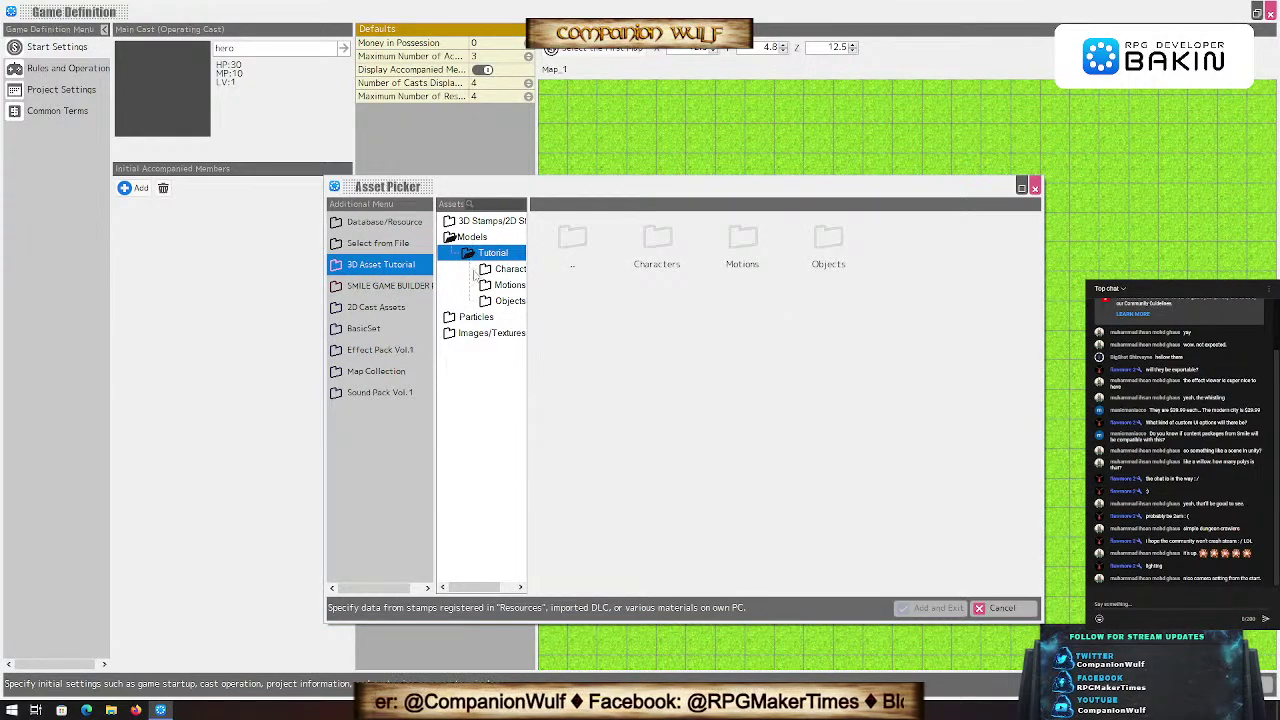
{"action": "left_click", "coordinate": [490, 272]}
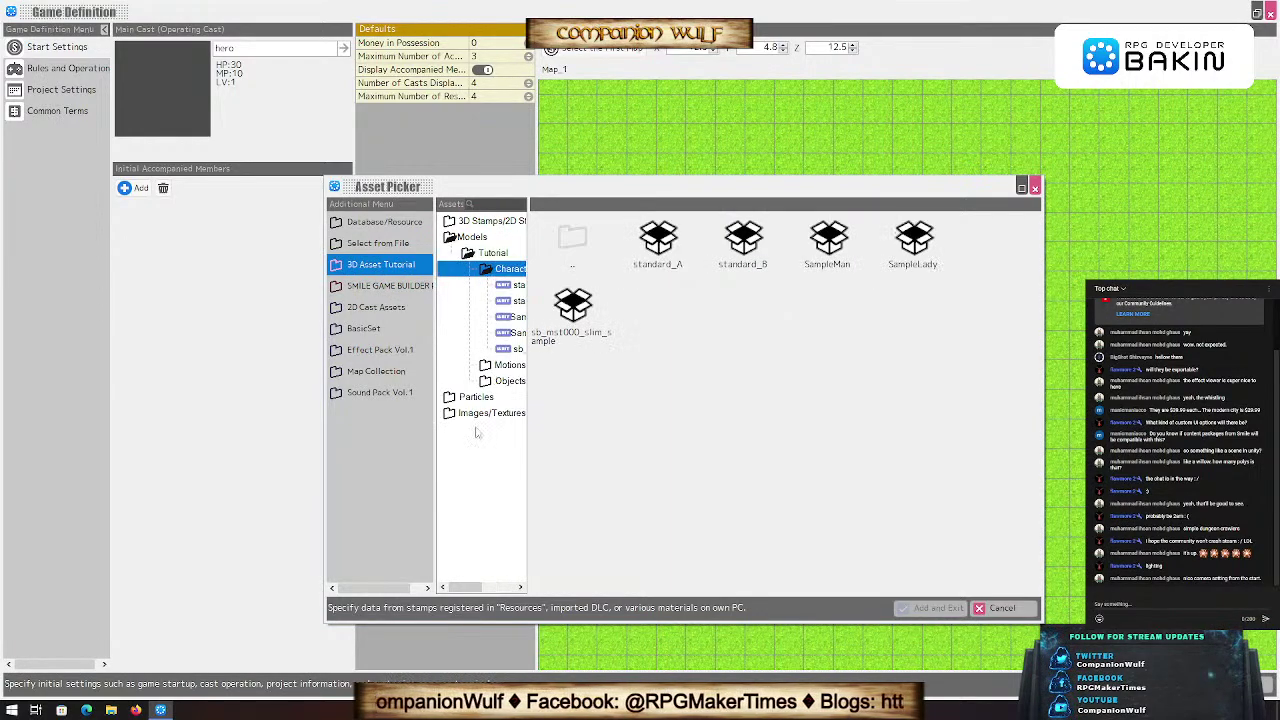
{"action": "left_click_drag", "start_coordinate": [466, 589], "coordinate": [486, 591]}
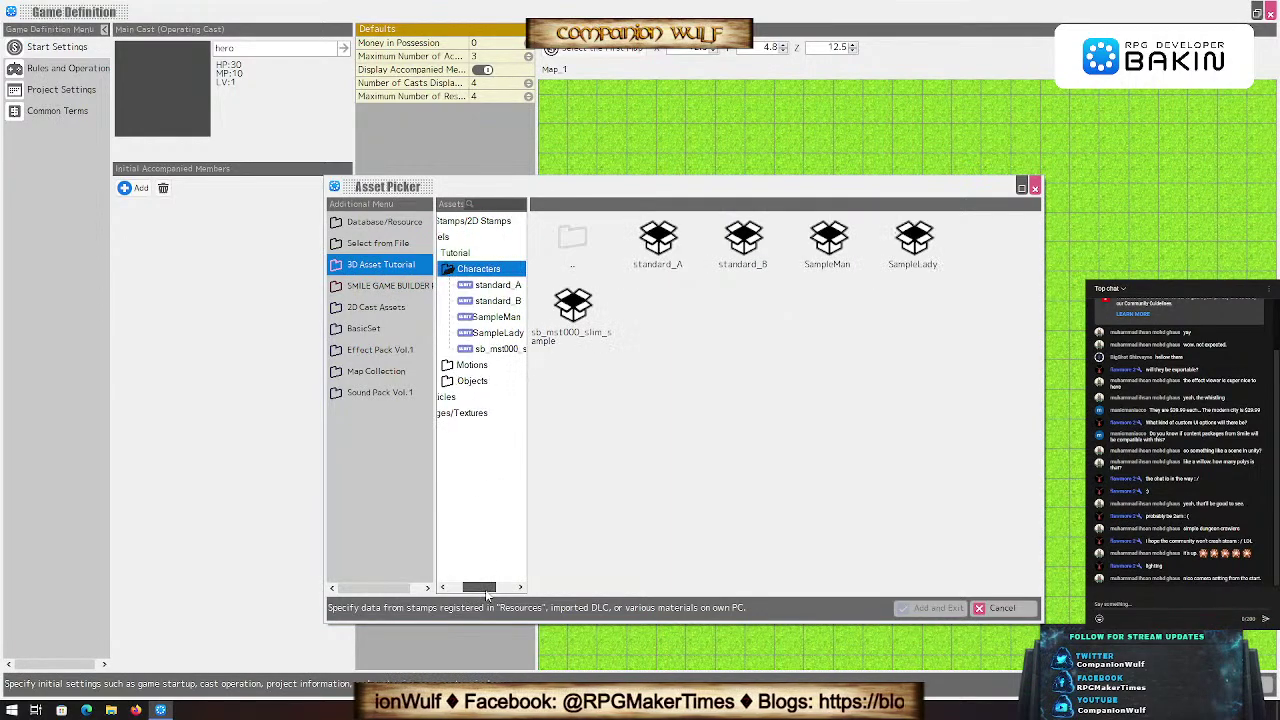
{"action": "left_click", "coordinate": [487, 304]}
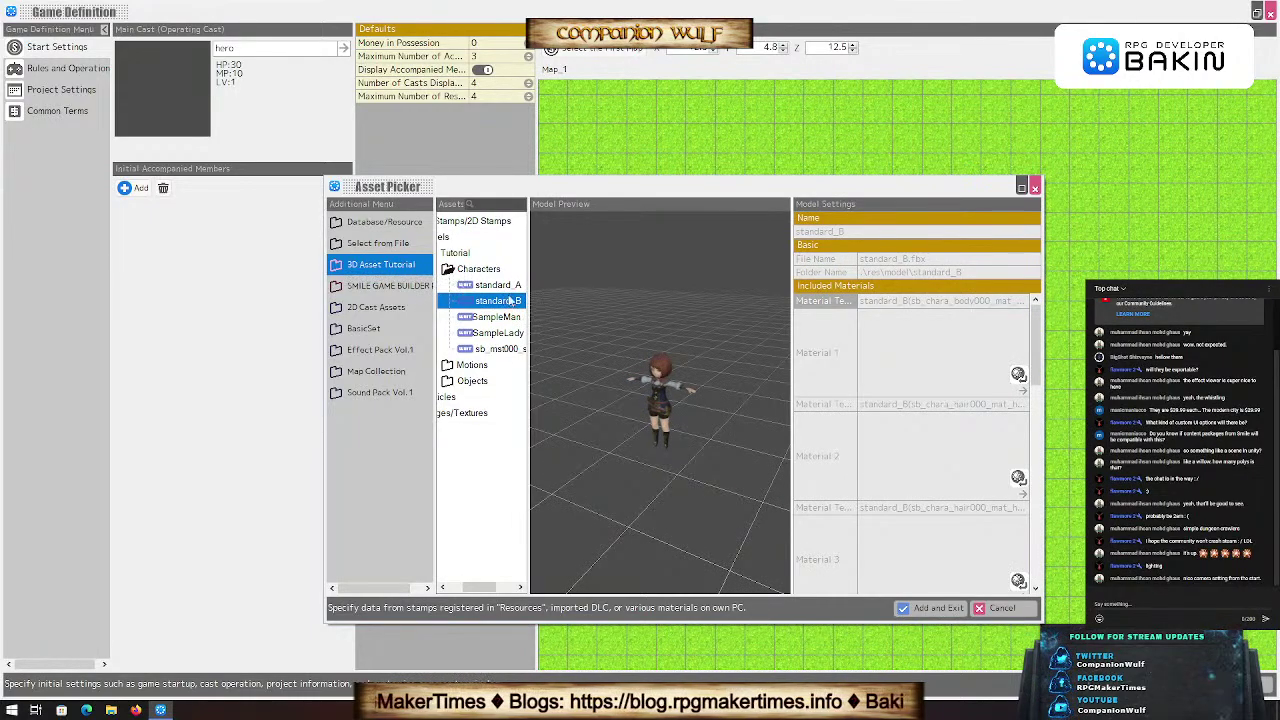
{"action": "scroll", "coordinate": [685, 440], "scroll_direction": "up", "scroll_amount": 5}
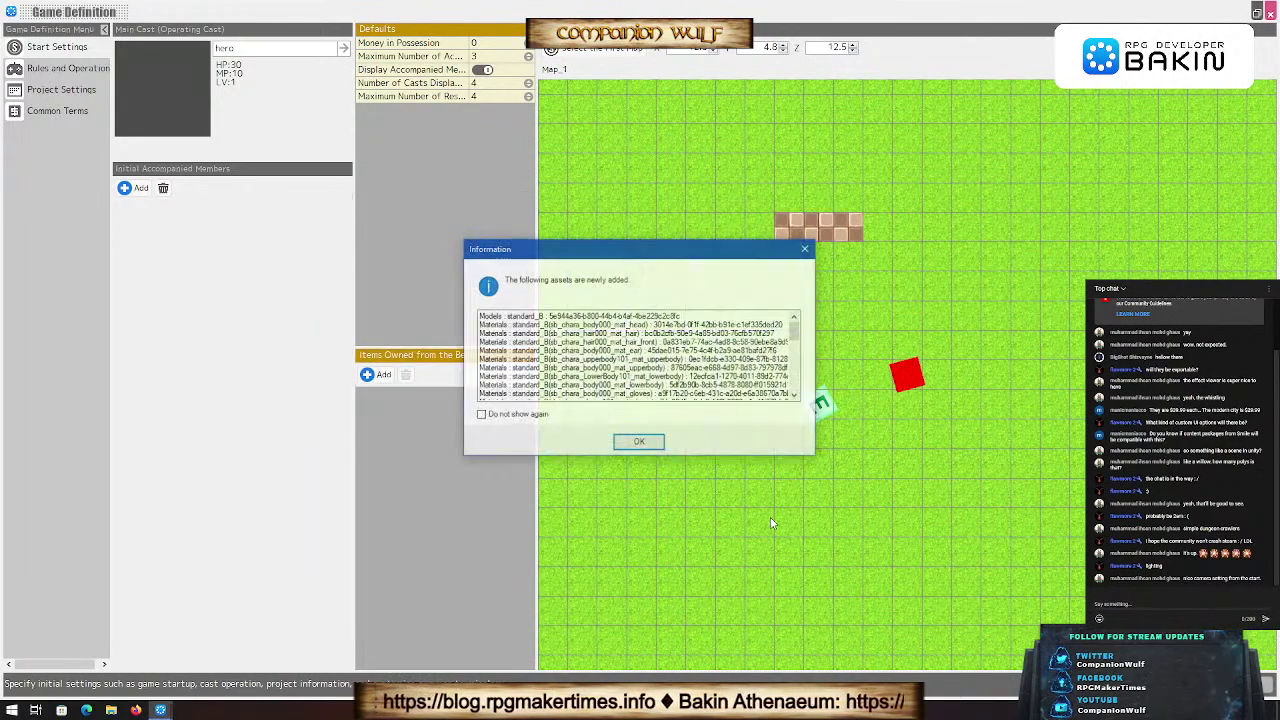
{"action": "scroll", "coordinate": [638, 355], "scroll_direction": "down", "scroll_amount": 10}
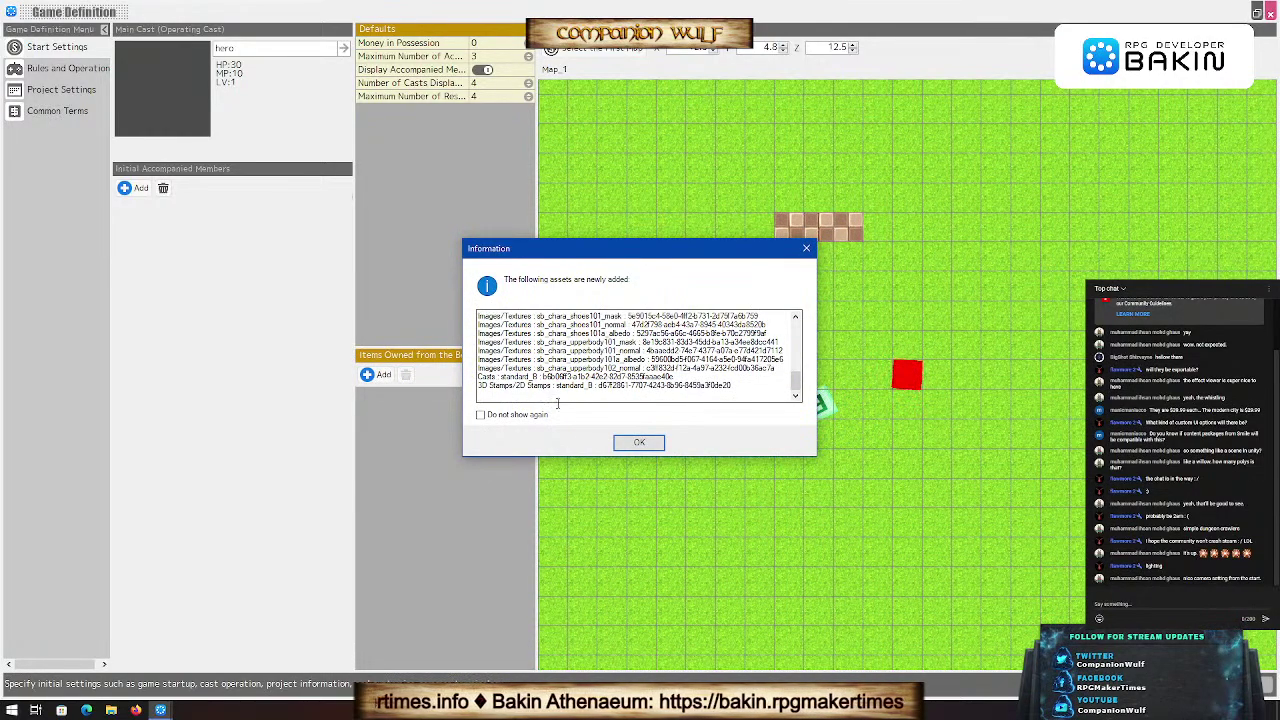
{"action": "left_click", "coordinate": [639, 442]}
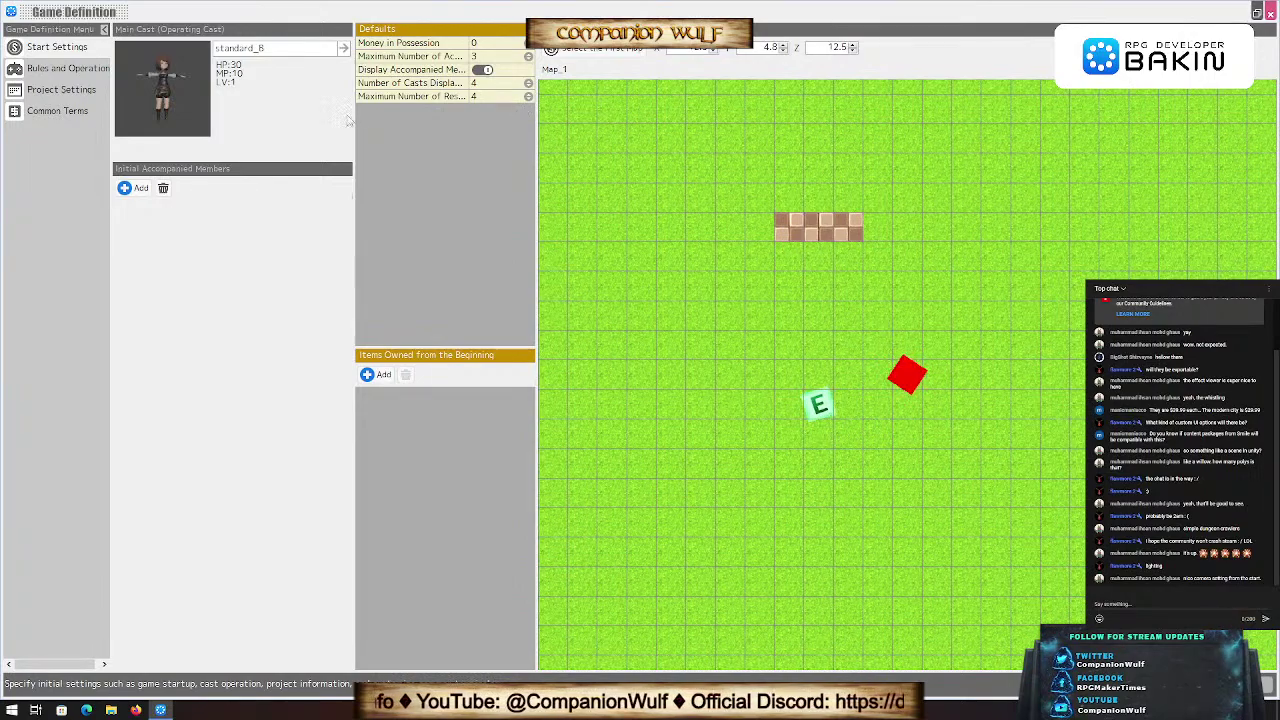
Step: Look over the Rules and Operation settings with the mouse input adjustment column widened, and open Project Settings
{"action": "left_click", "coordinate": [72, 70]}
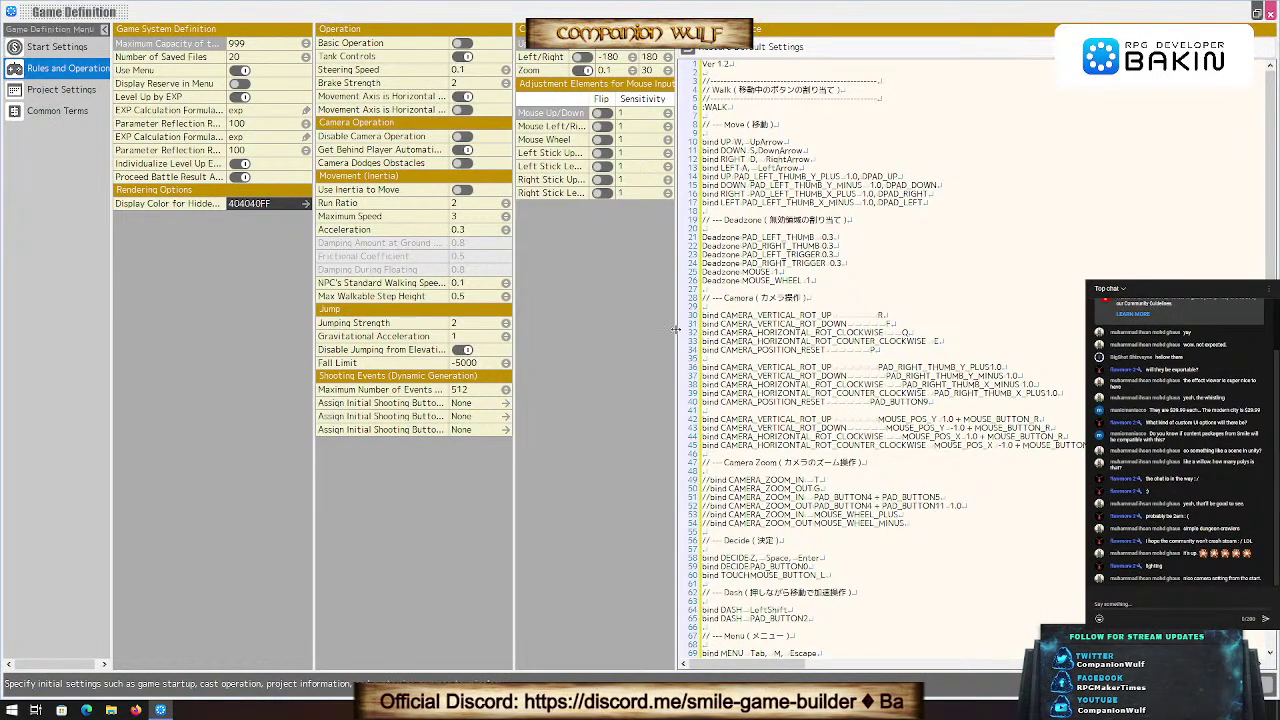
{"action": "left_click_drag", "start_coordinate": [676, 329], "coordinate": [796, 324]}
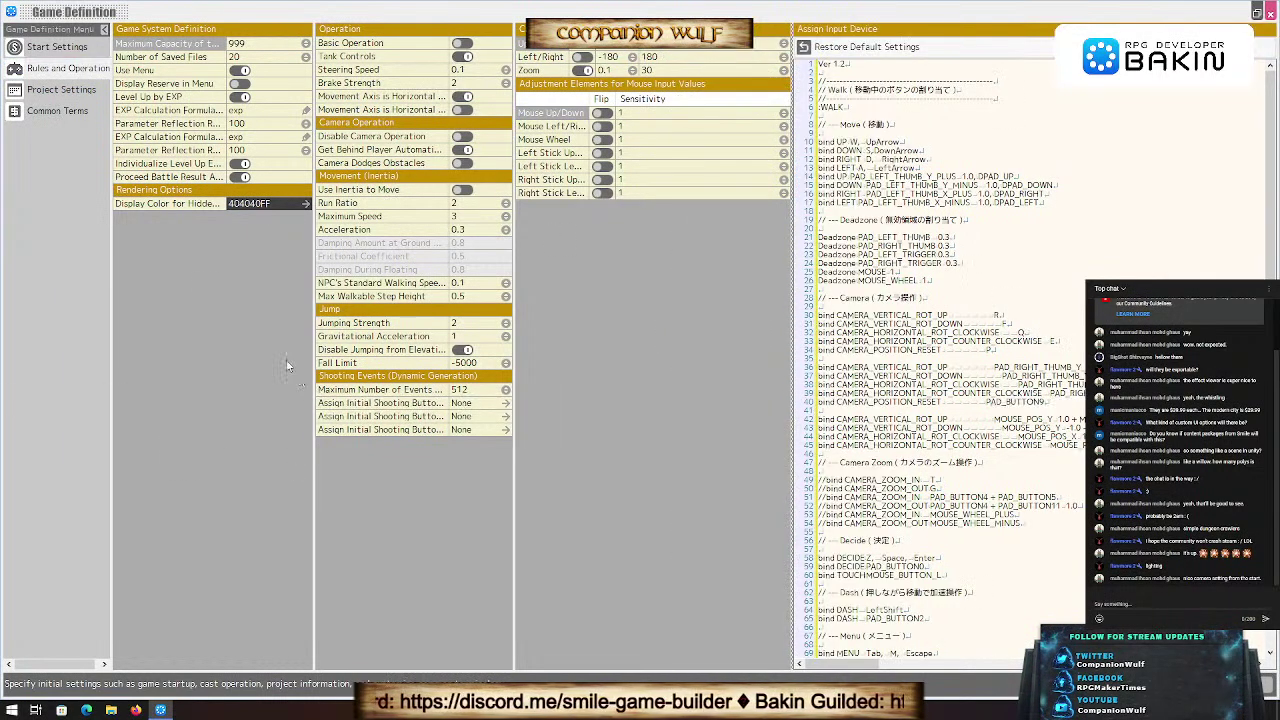
{"action": "left_click", "coordinate": [32, 92]}
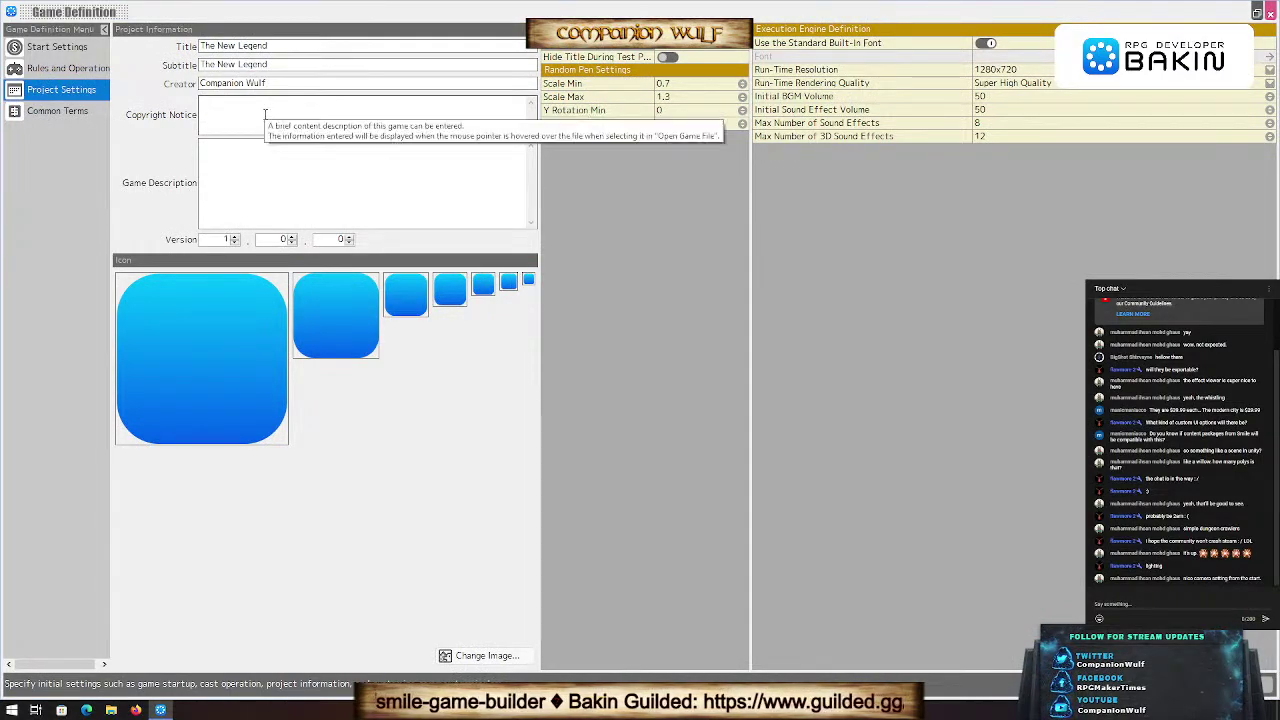
Step: Set the project's subtitle to "Livestream Version" and enter a © 2022 copyright notice with the creator's name
{"action": "left_click", "coordinate": [267, 115]}
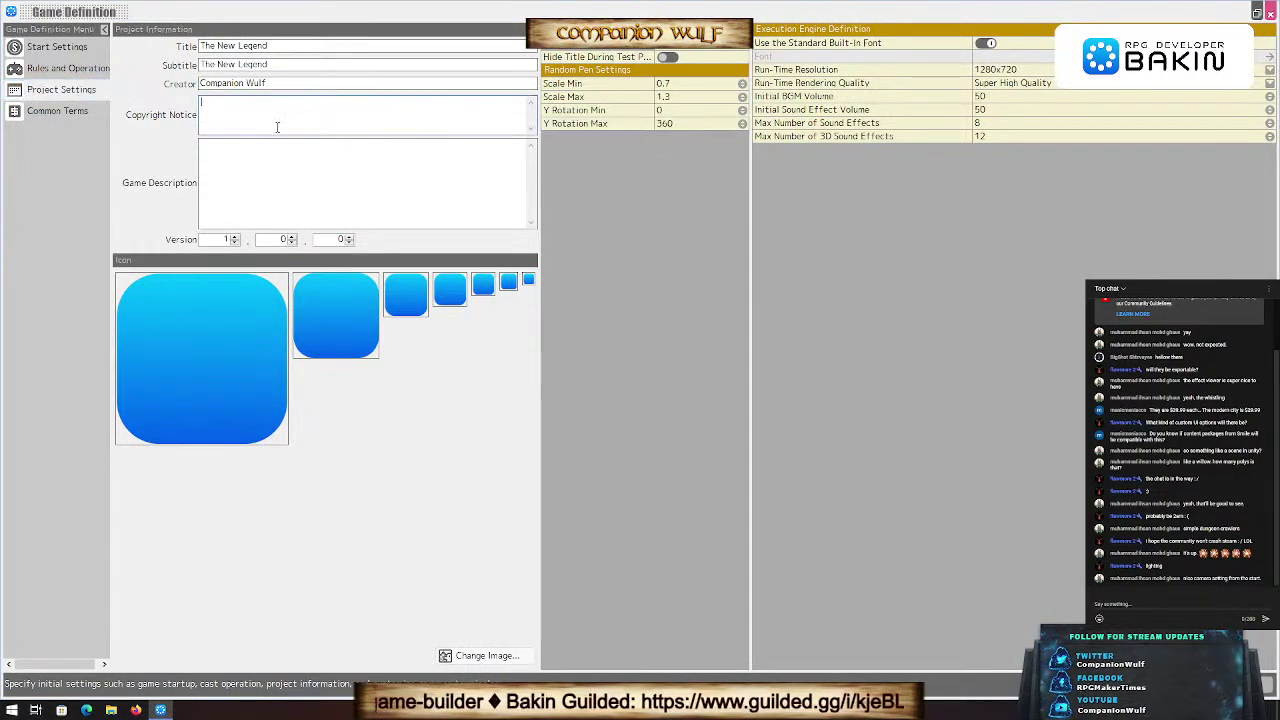
{"action": "left_click_drag", "start_coordinate": [276, 62], "coordinate": [102, 64]}
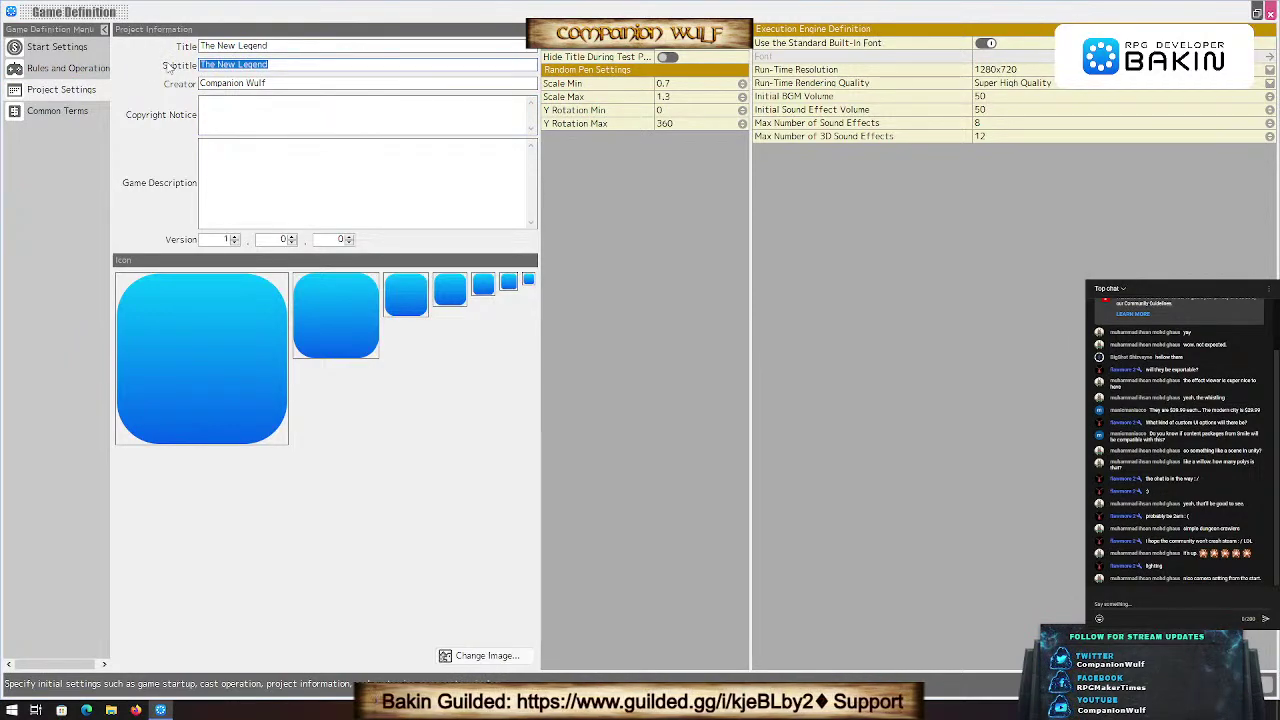
{"action": "type", "text": "I"}
{"action": "type", "text": "ivestr"}
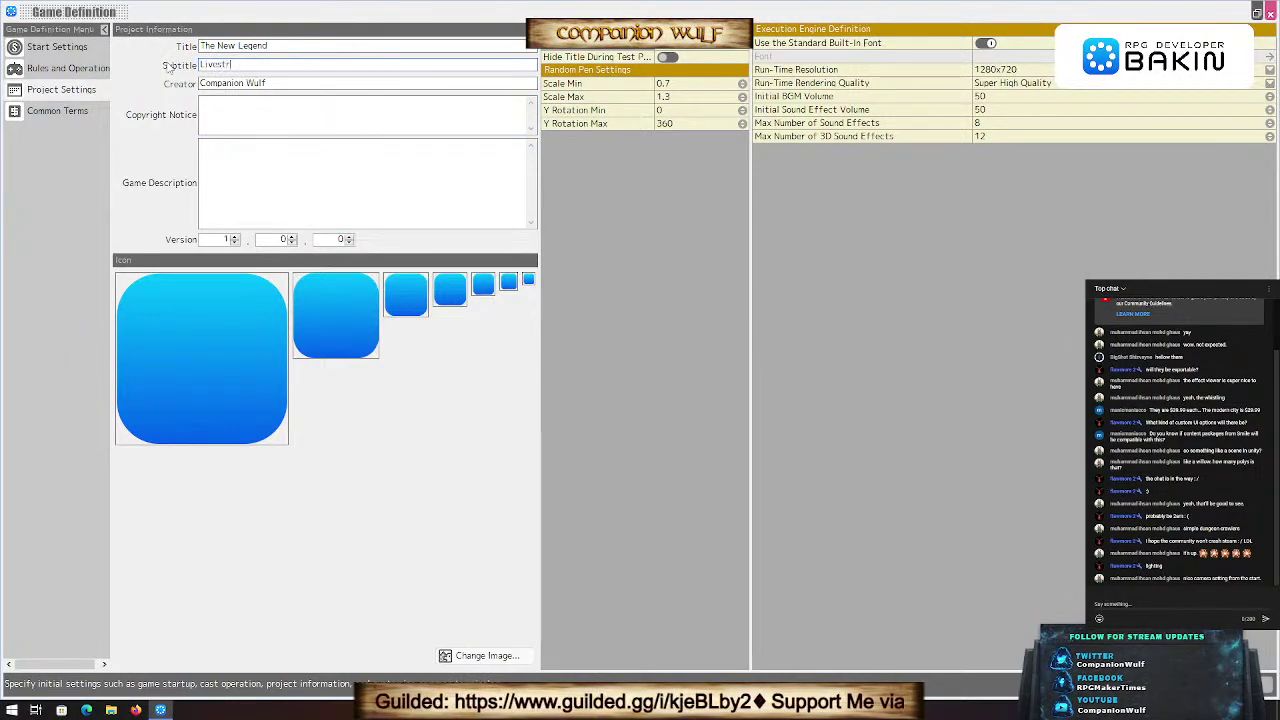
{"action": "type", "text": "eam"}
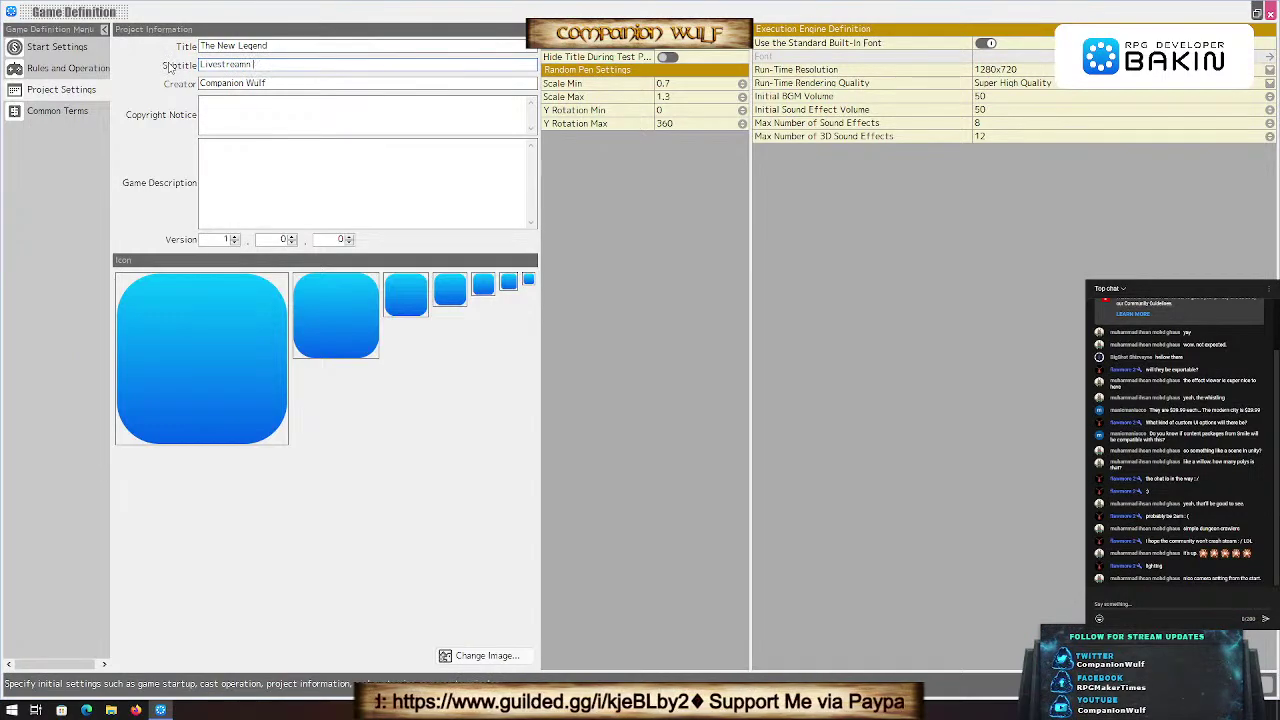
{"action": "type", "text": " Versi"}
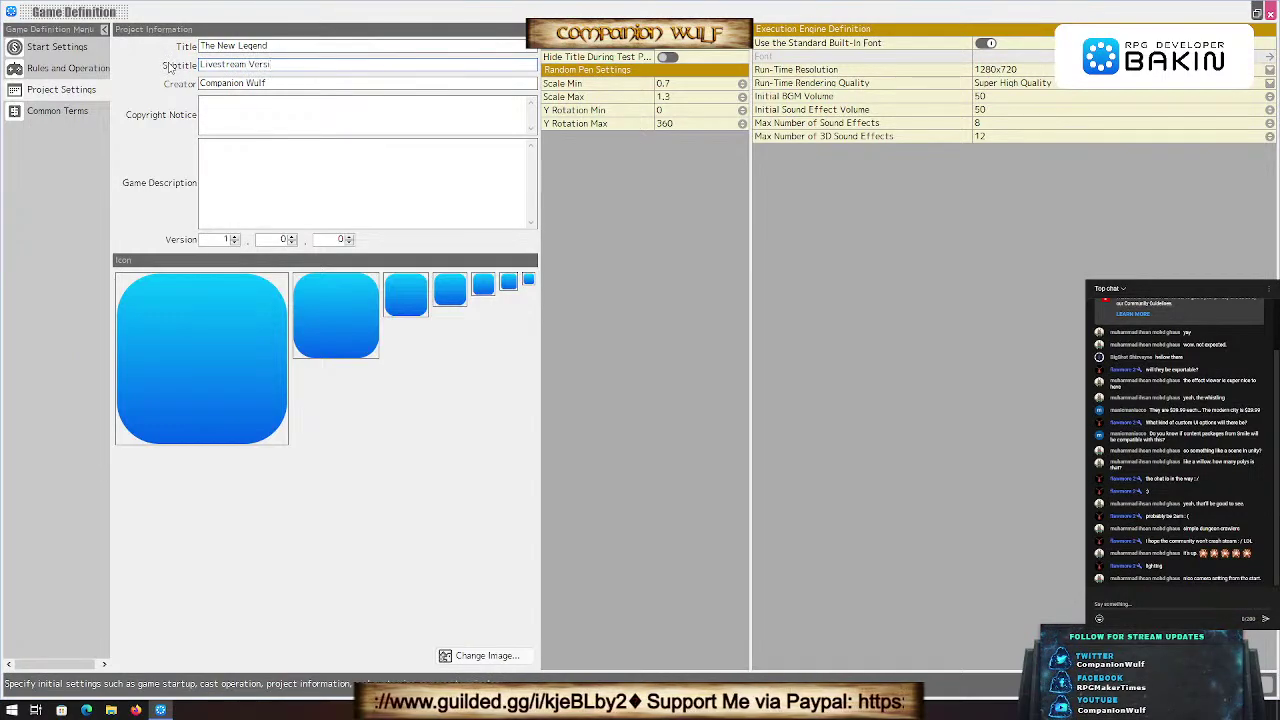
{"action": "type", "text": "on"}
{"action": "left_click", "coordinate": [262, 117]}
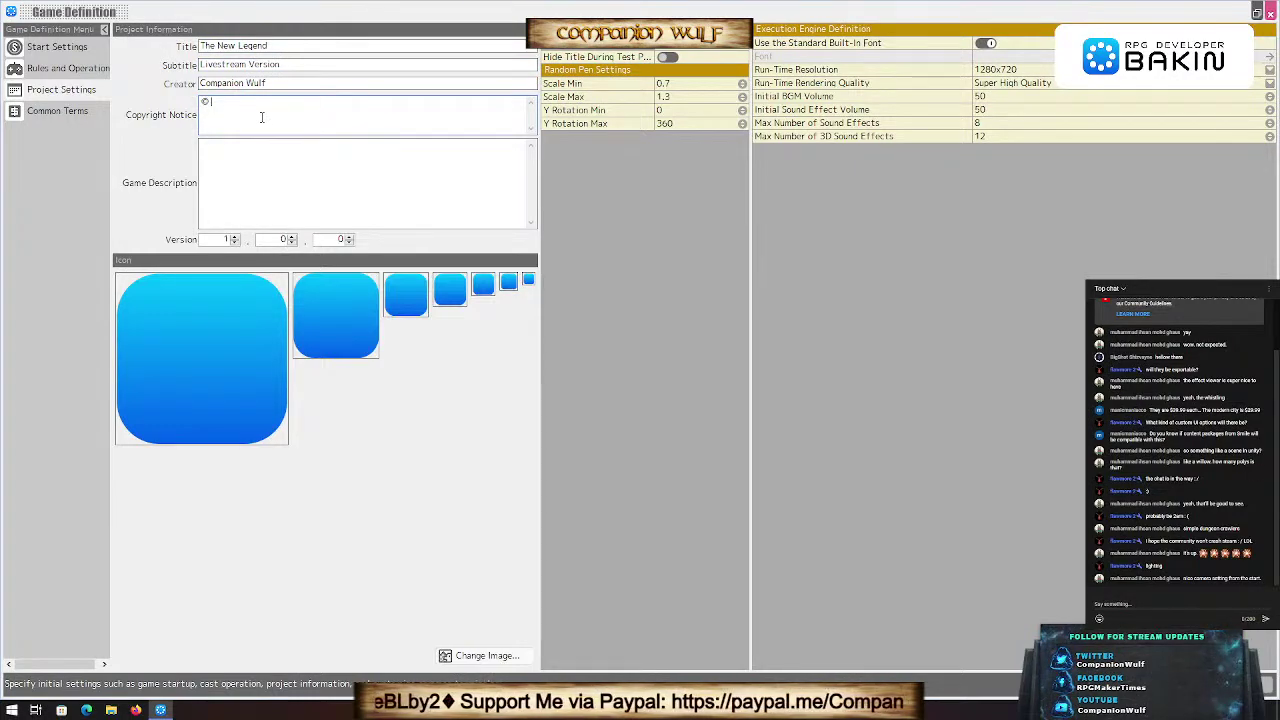
{"action": "type", "text": "© 2022, Companion Wulf"}
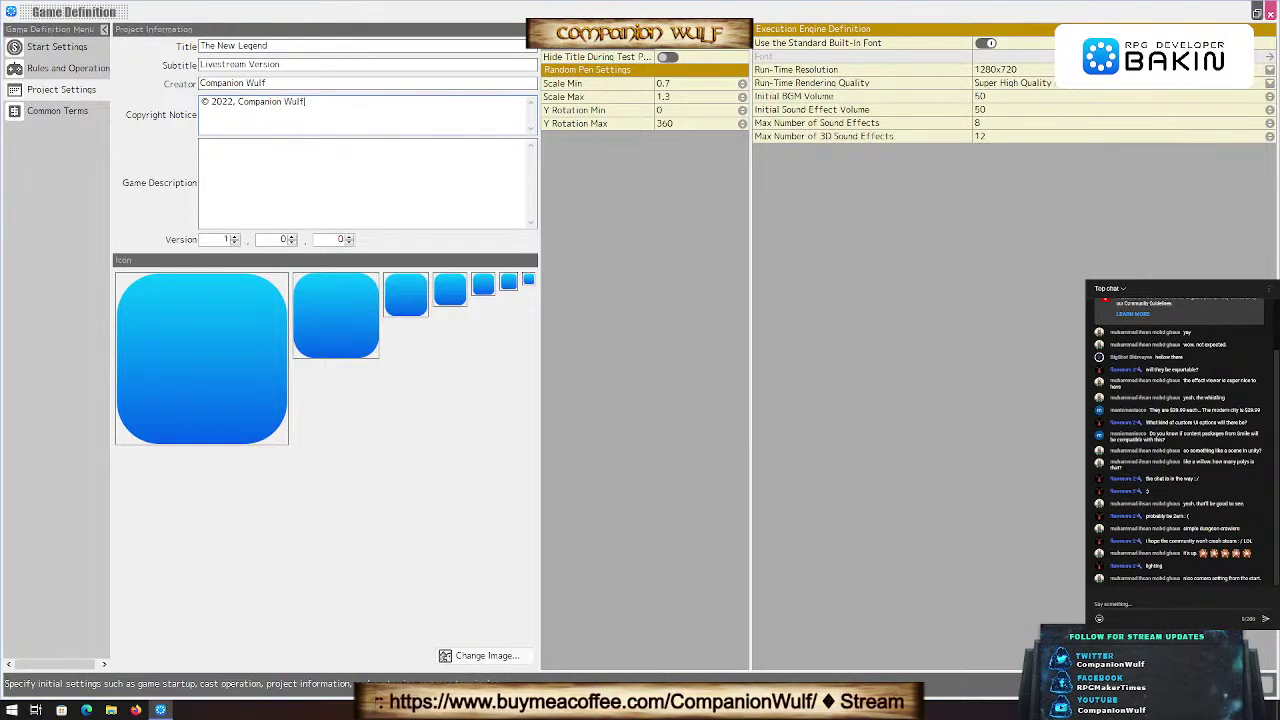
Step: Examine the available options for run-time rendering quality and run-time resolution
{"action": "left_click", "coordinate": [1035, 85]}
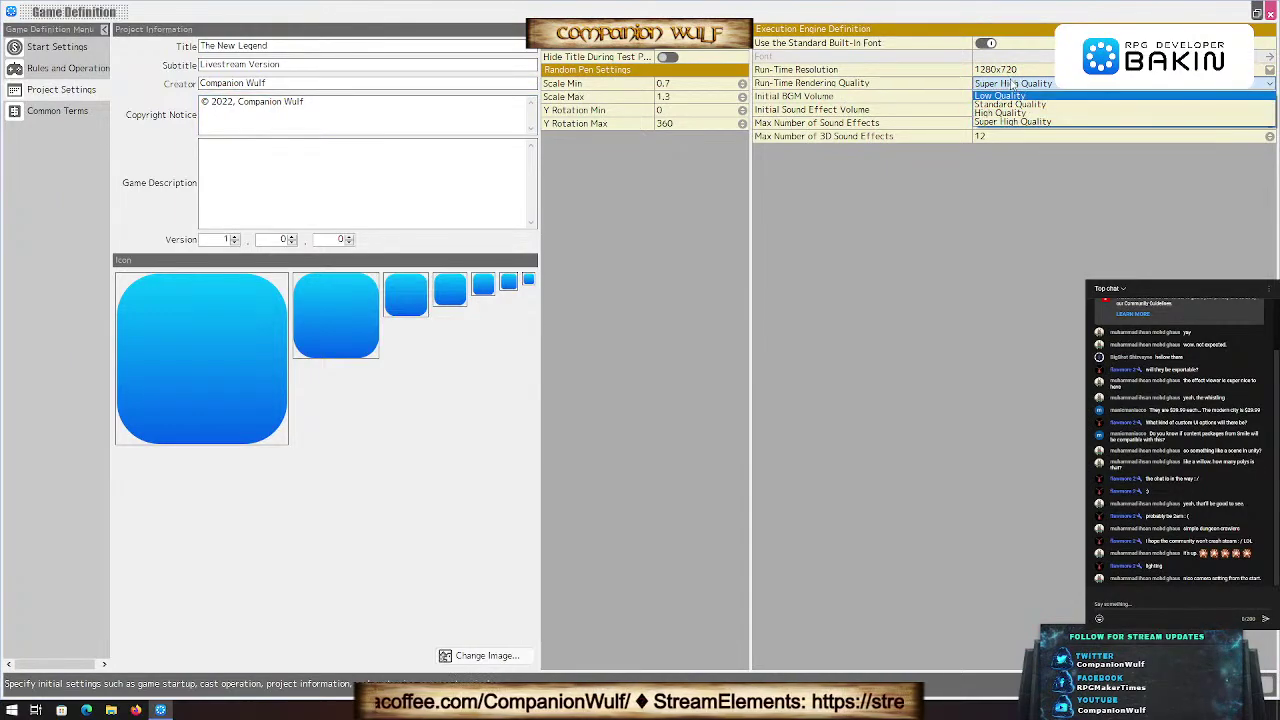
{"action": "left_click", "coordinate": [1023, 70]}
{"action": "left_click", "coordinate": [1023, 70]}
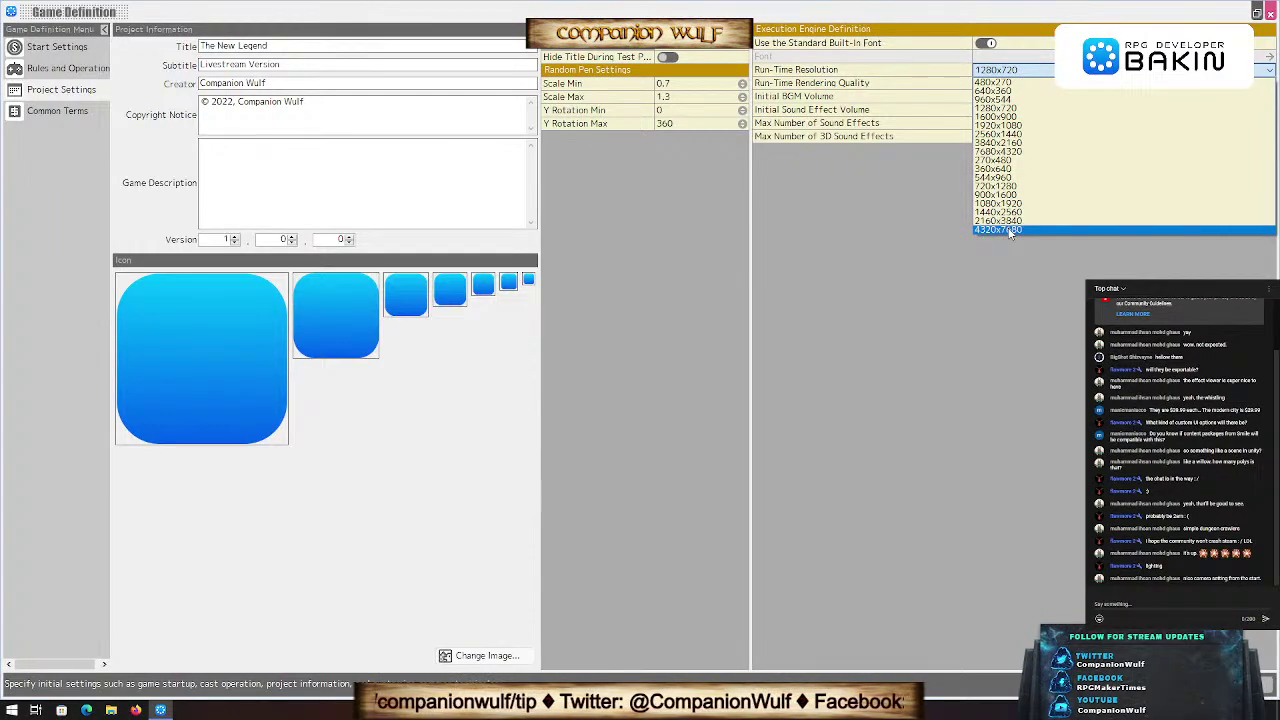
{"action": "left_click", "coordinate": [995, 69]}
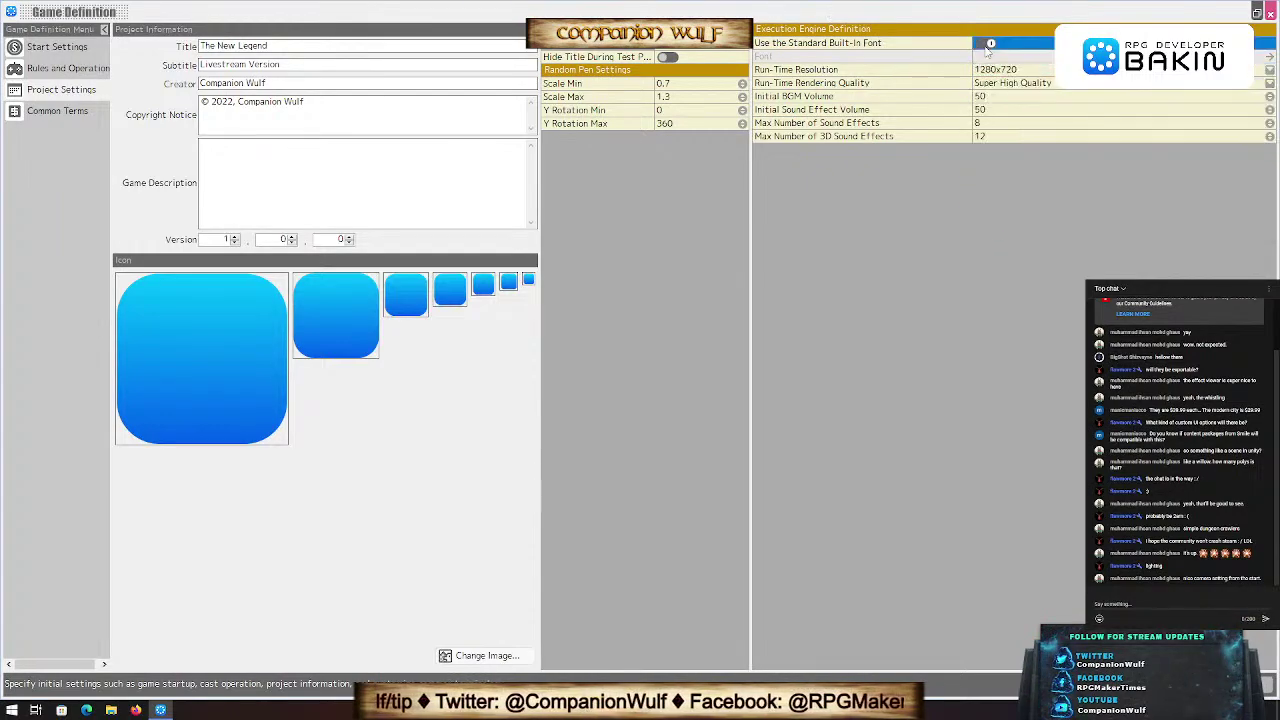
Step: Turn off the standard built-in font and choose Anarchistic as the game's font
{"action": "left_click", "coordinate": [990, 44]}
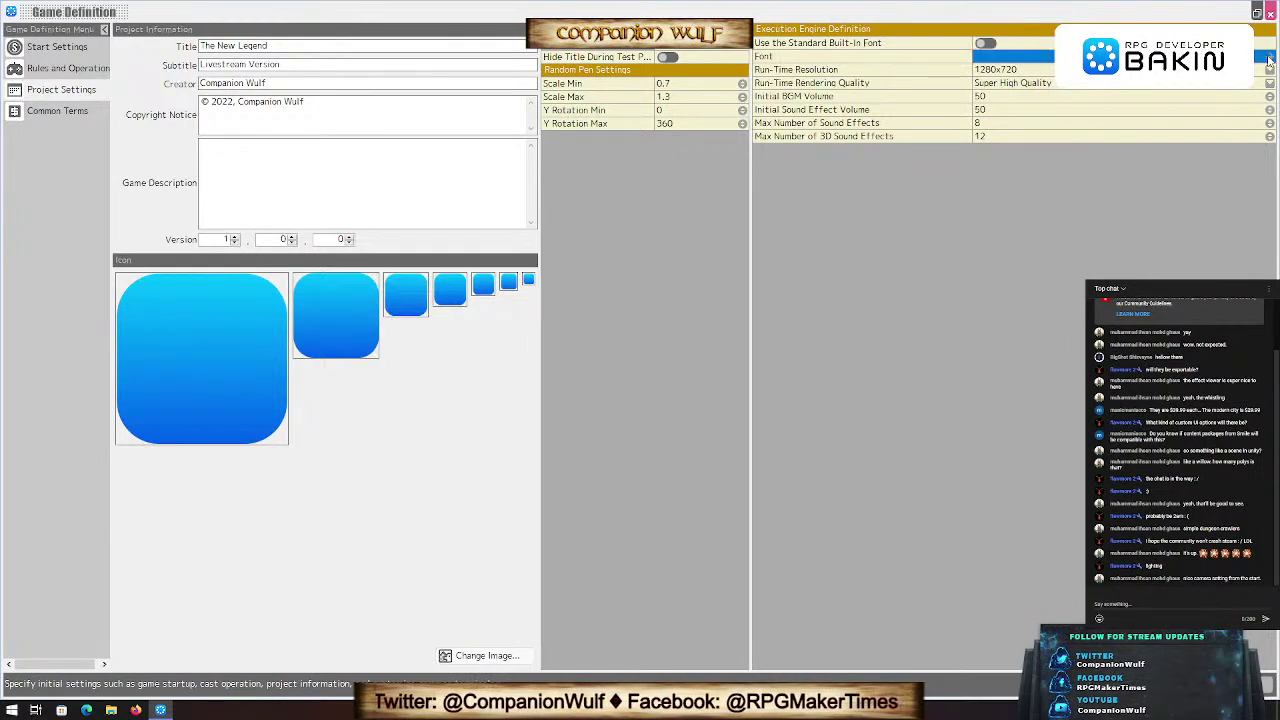
{"action": "left_click", "coordinate": [1268, 57]}
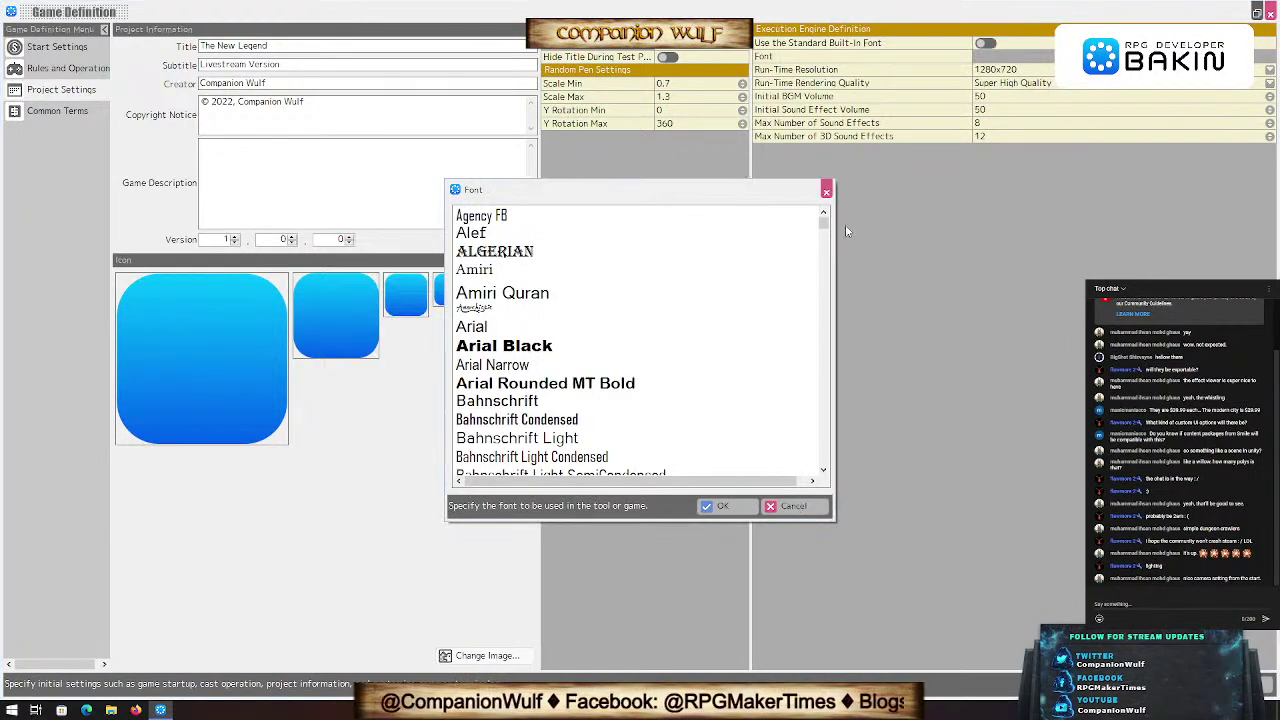
{"action": "left_click", "coordinate": [480, 308]}
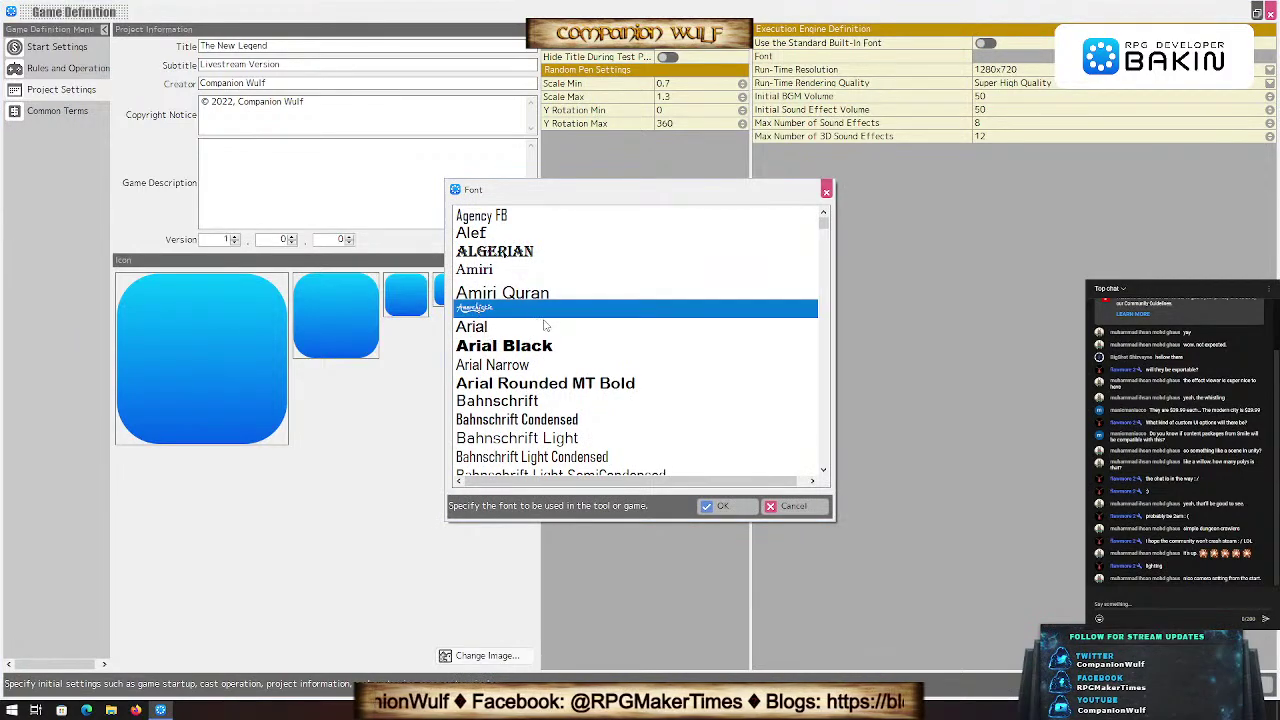
{"action": "left_click", "coordinate": [718, 506]}
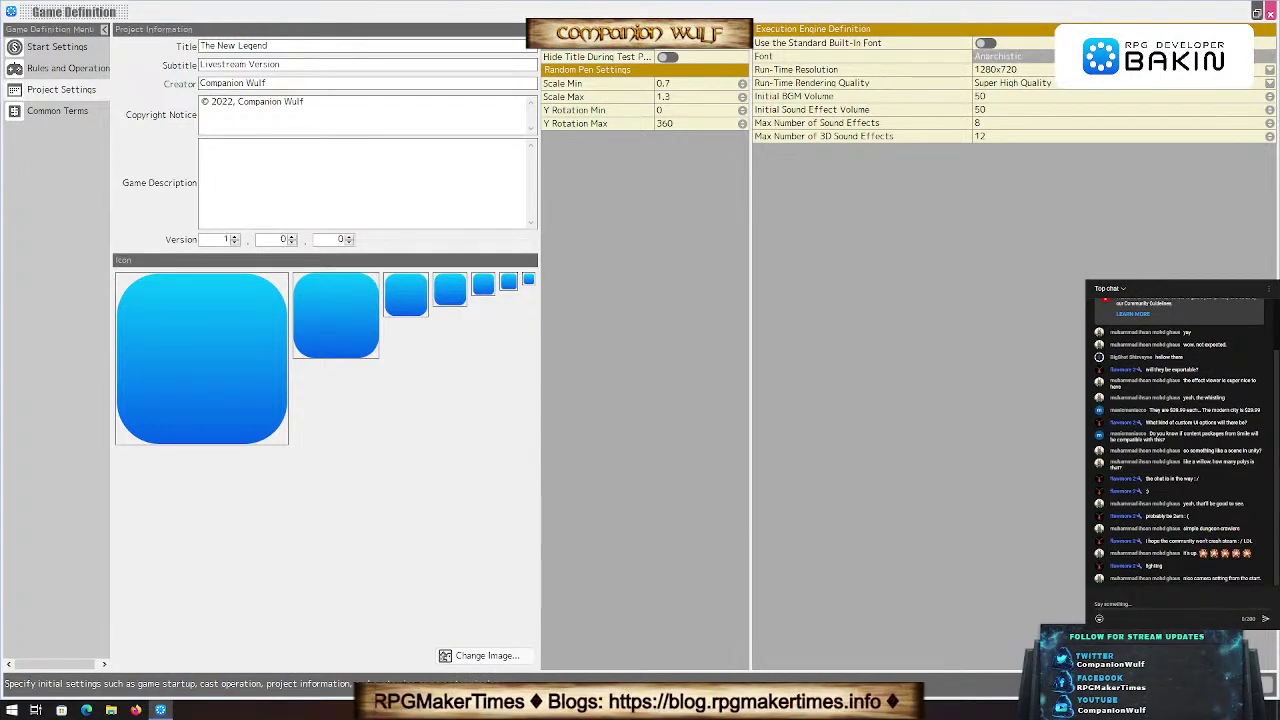
Step: View the Common Terms, and return to the map editor to reopen Game Definition's Project Settings
{"action": "left_click", "coordinate": [55, 111]}
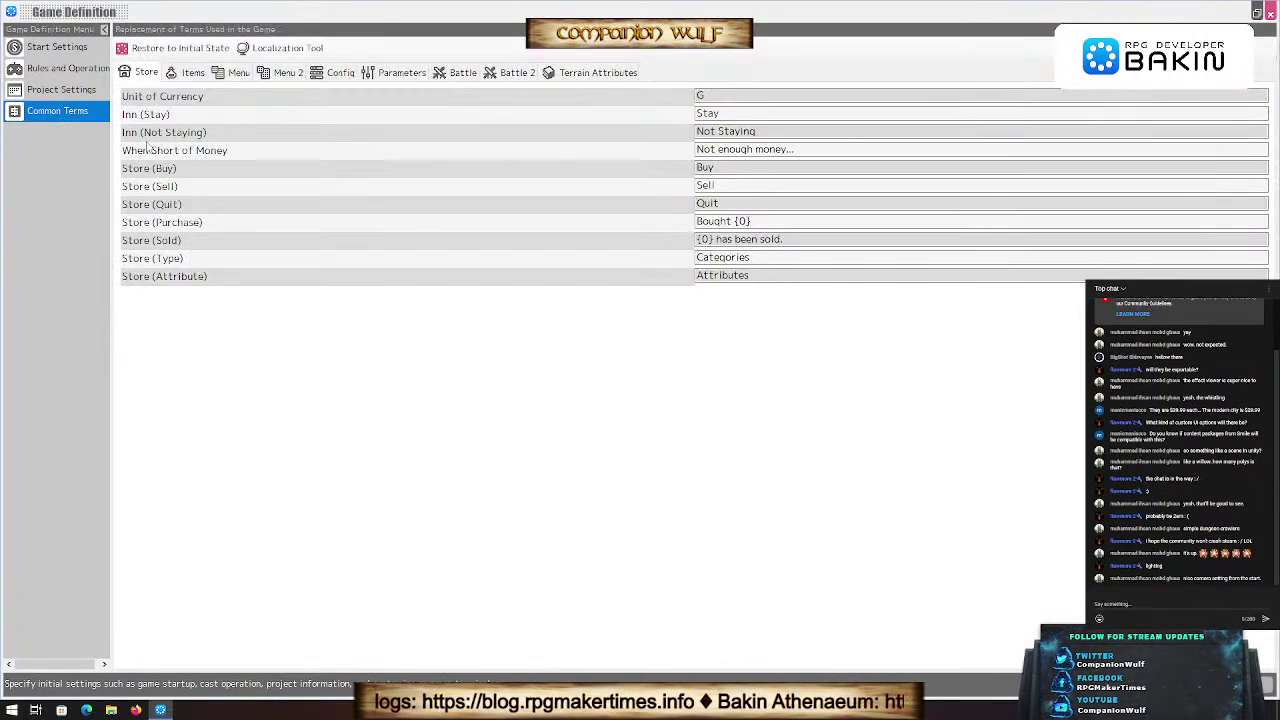
{"action": "left_click", "coordinate": [53, 91]}
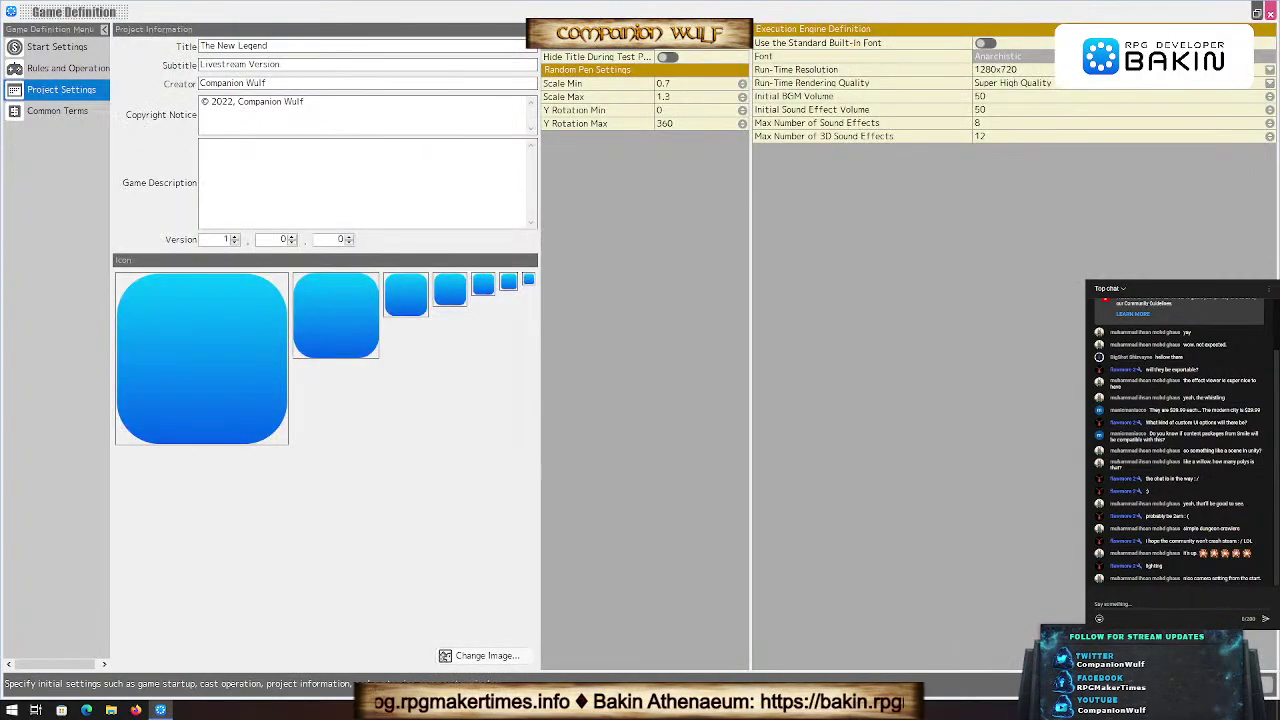
{"action": "key", "text": "Escape"}
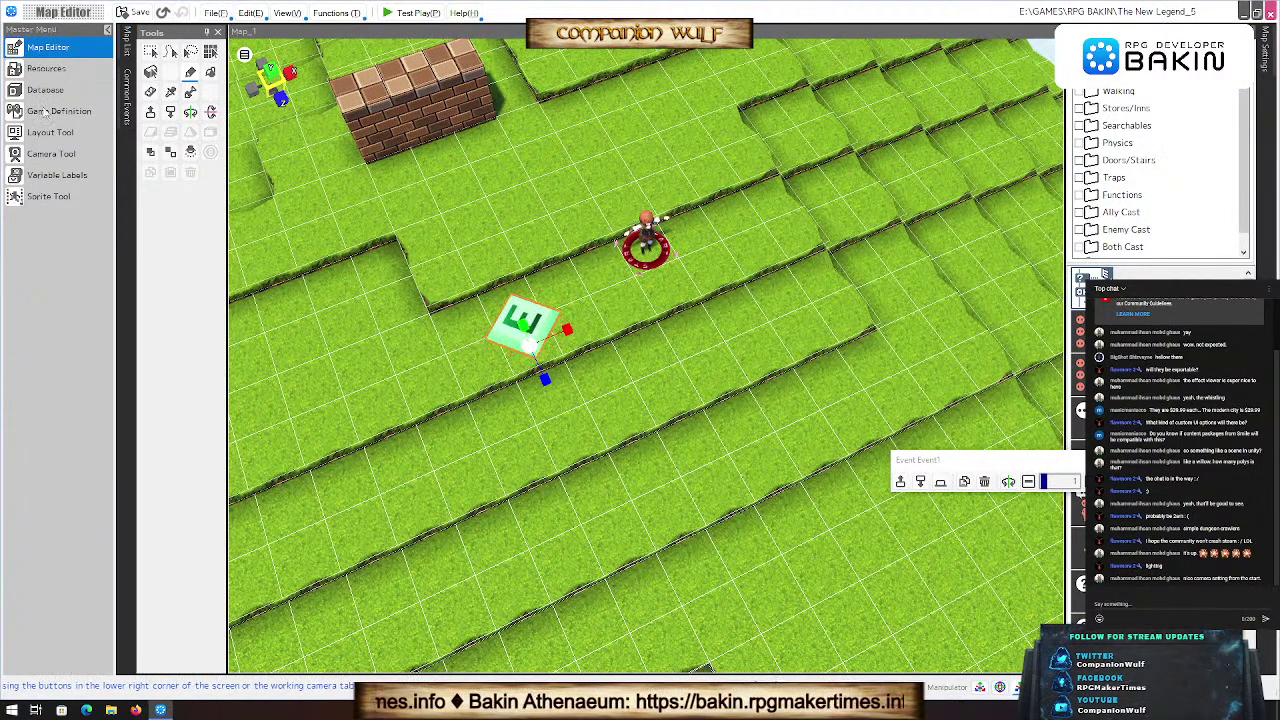
{"action": "left_click", "coordinate": [52, 111]}
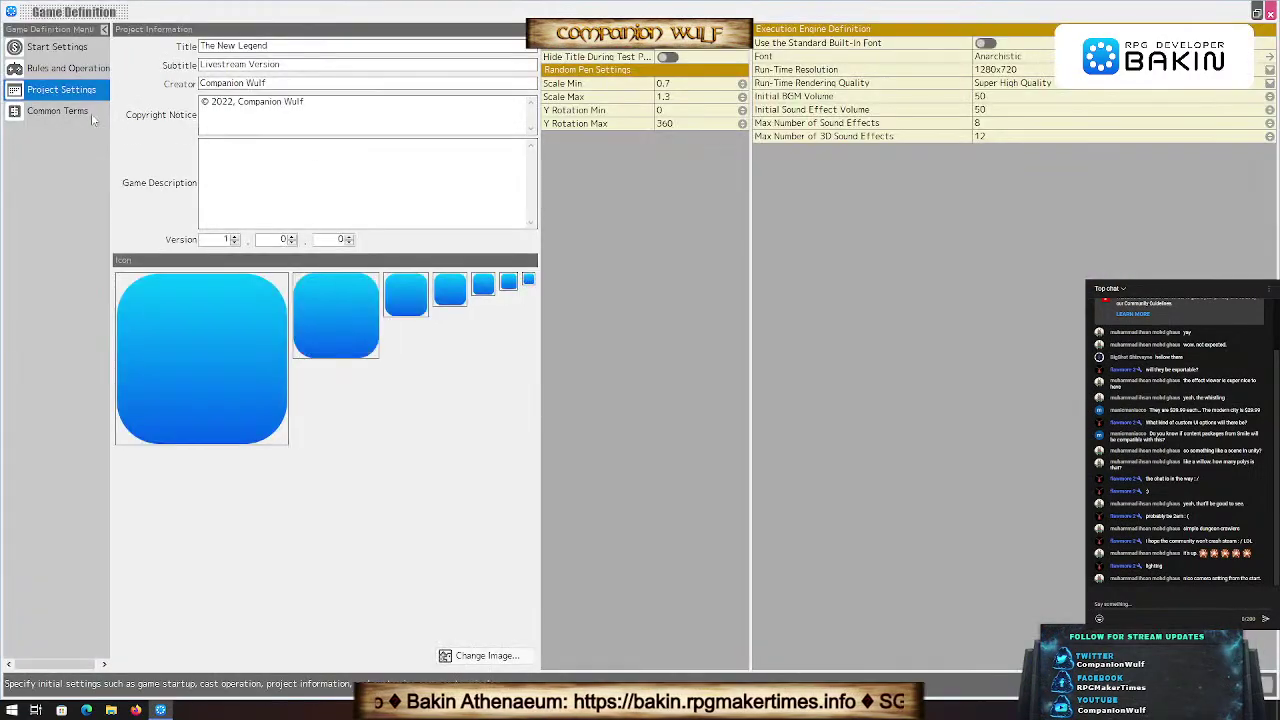
Step: Change the game's font to Blackadder ITC
{"action": "double_click", "coordinate": [1015, 60]}
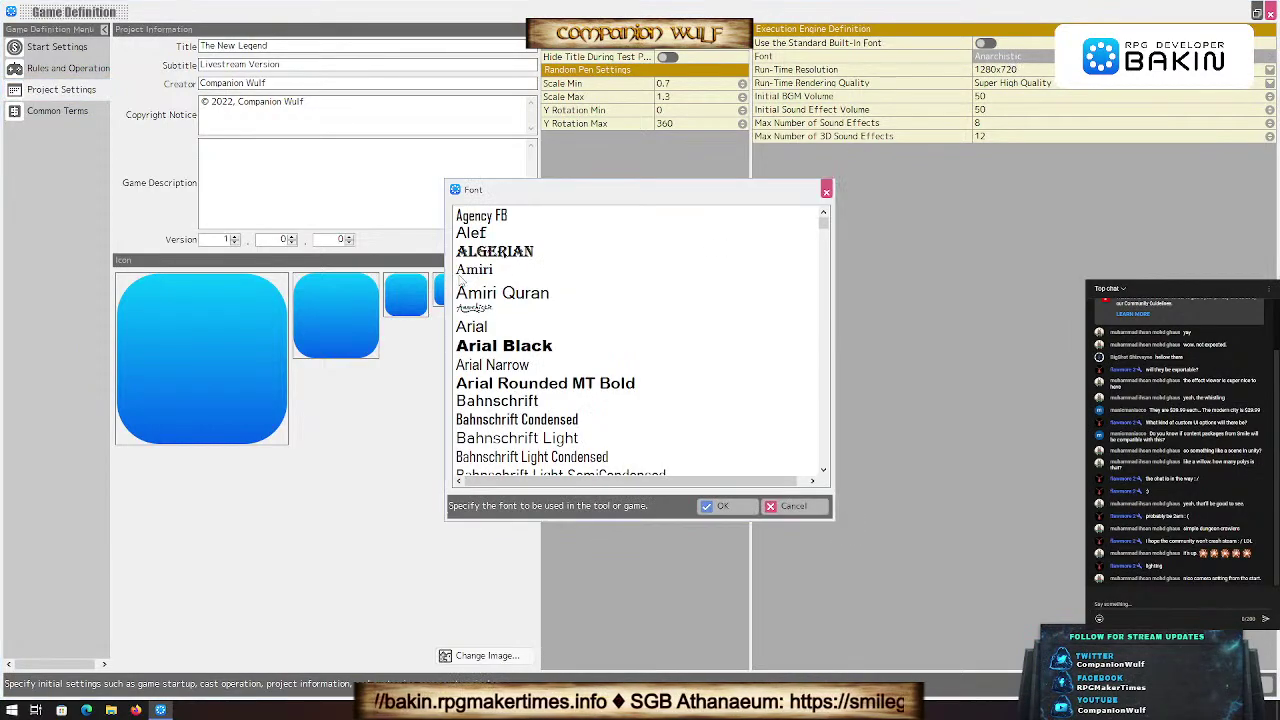
{"action": "scroll", "coordinate": [473, 273], "scroll_direction": "down", "scroll_amount": 3}
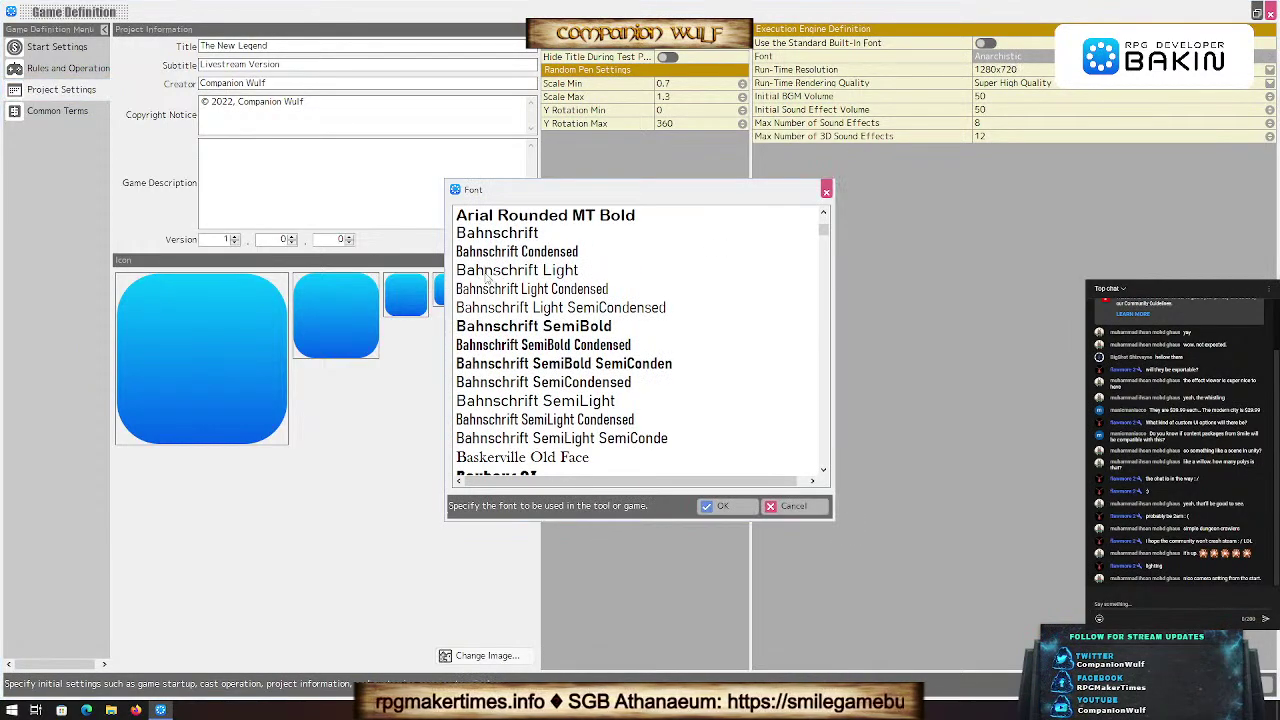
{"action": "scroll", "coordinate": [480, 277], "scroll_direction": "up", "scroll_amount": 3}
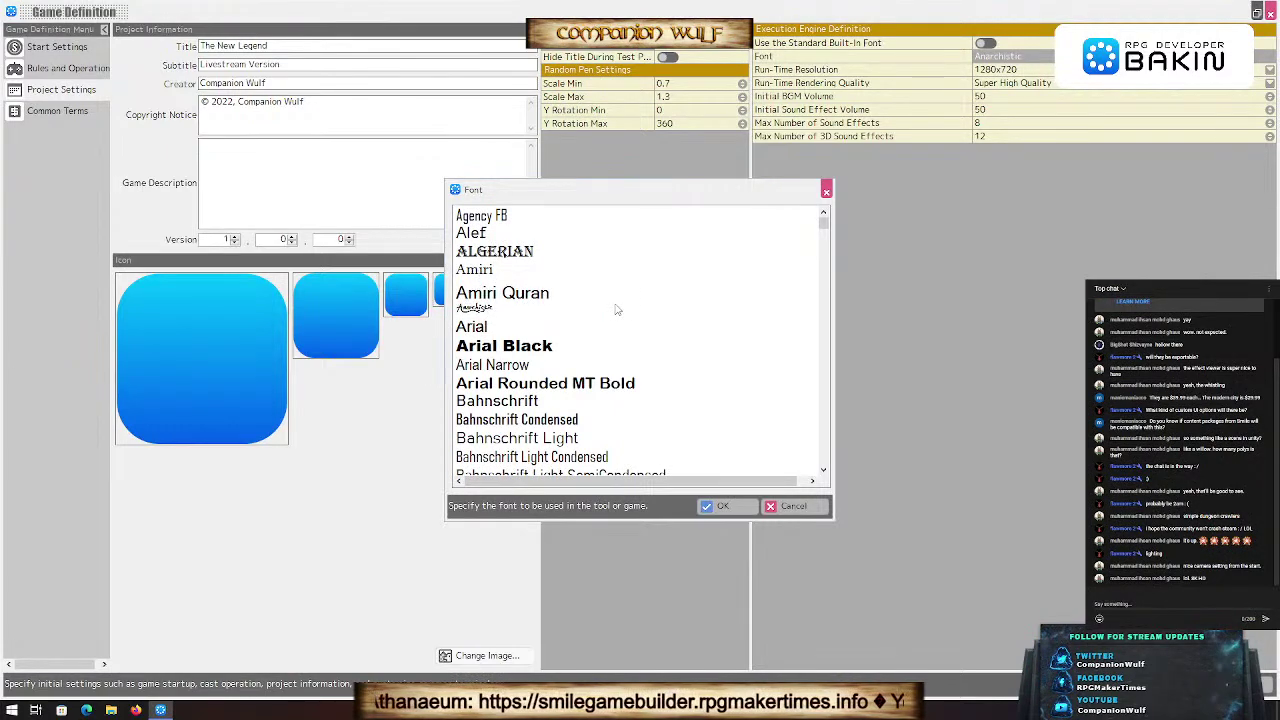
{"action": "scroll", "coordinate": [540, 295], "scroll_direction": "down", "scroll_amount": 6}
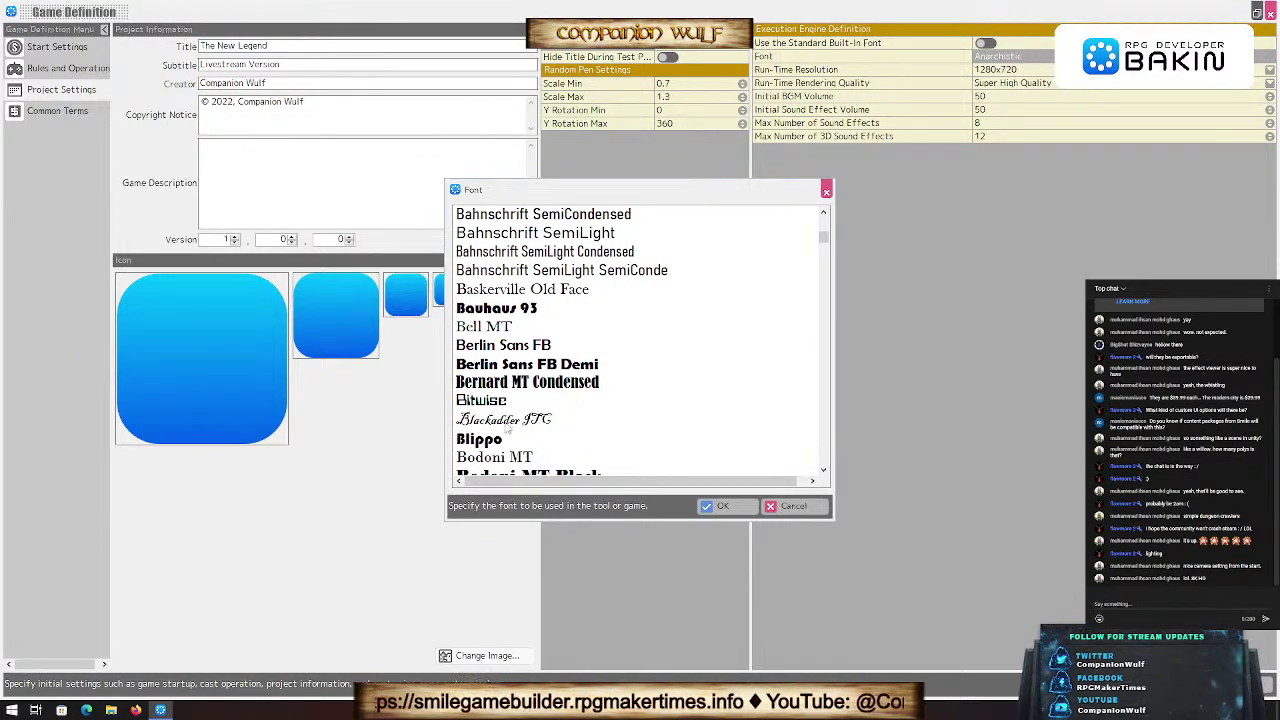
{"action": "left_click", "coordinate": [500, 420]}
{"action": "left_click", "coordinate": [718, 506]}
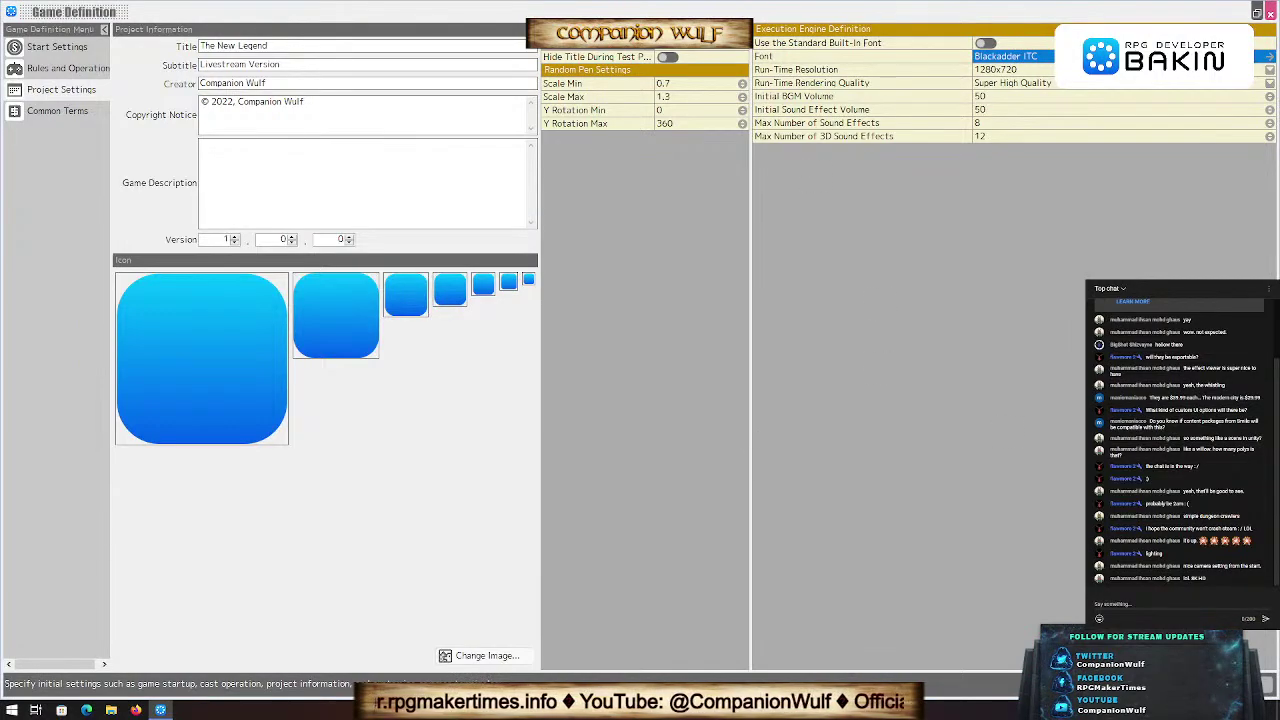
Step: Review the Common Terms used for the store, items and both menu categories
{"action": "left_click", "coordinate": [30, 114]}
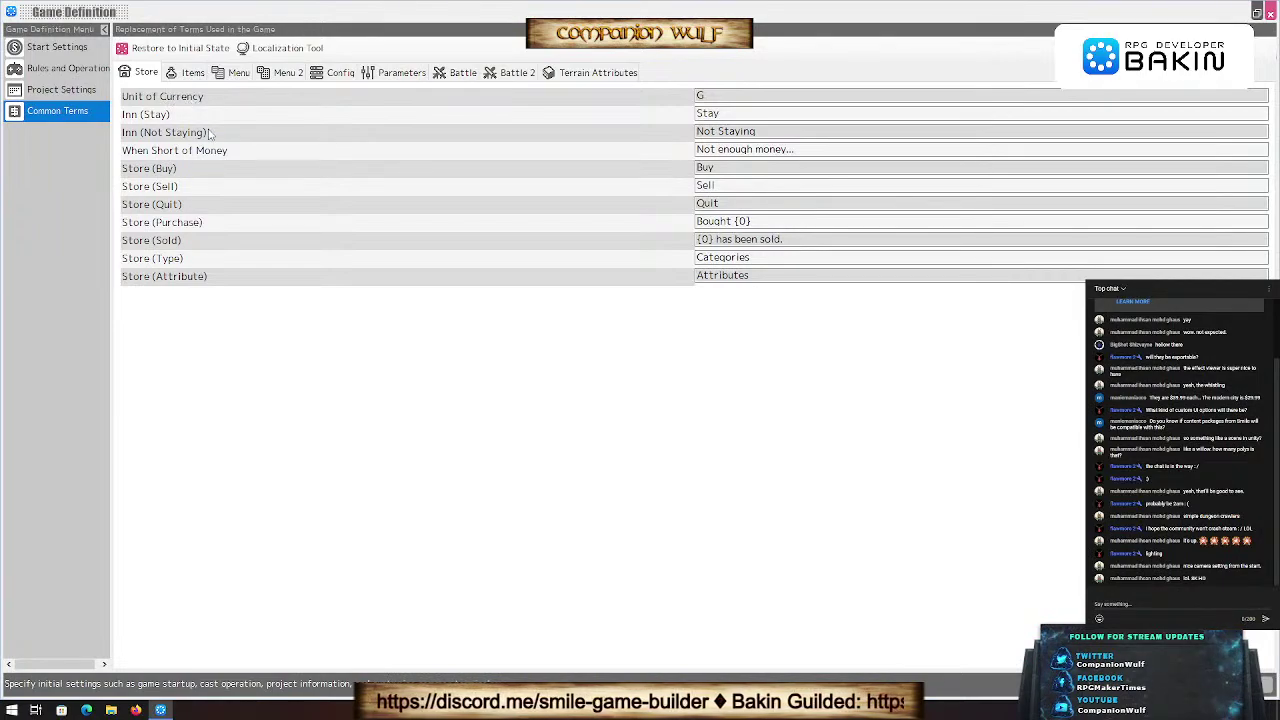
{"action": "left_click", "coordinate": [193, 74]}
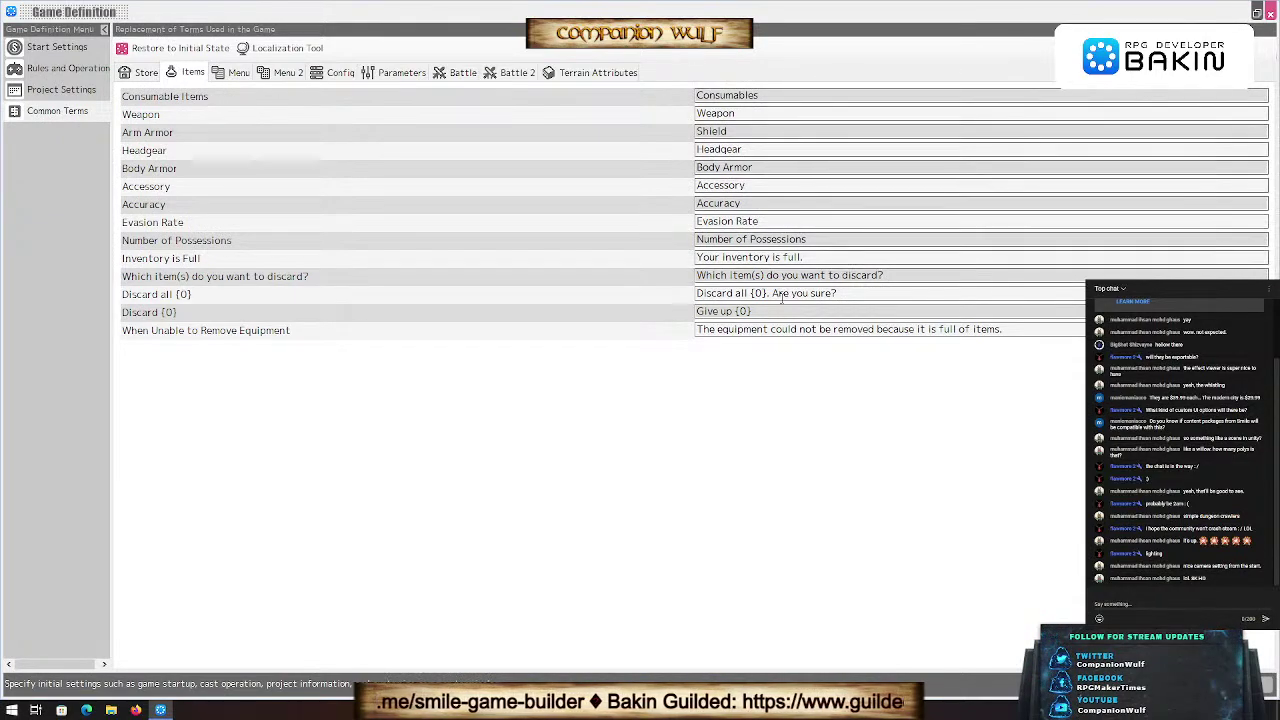
{"action": "left_click", "coordinate": [238, 72]}
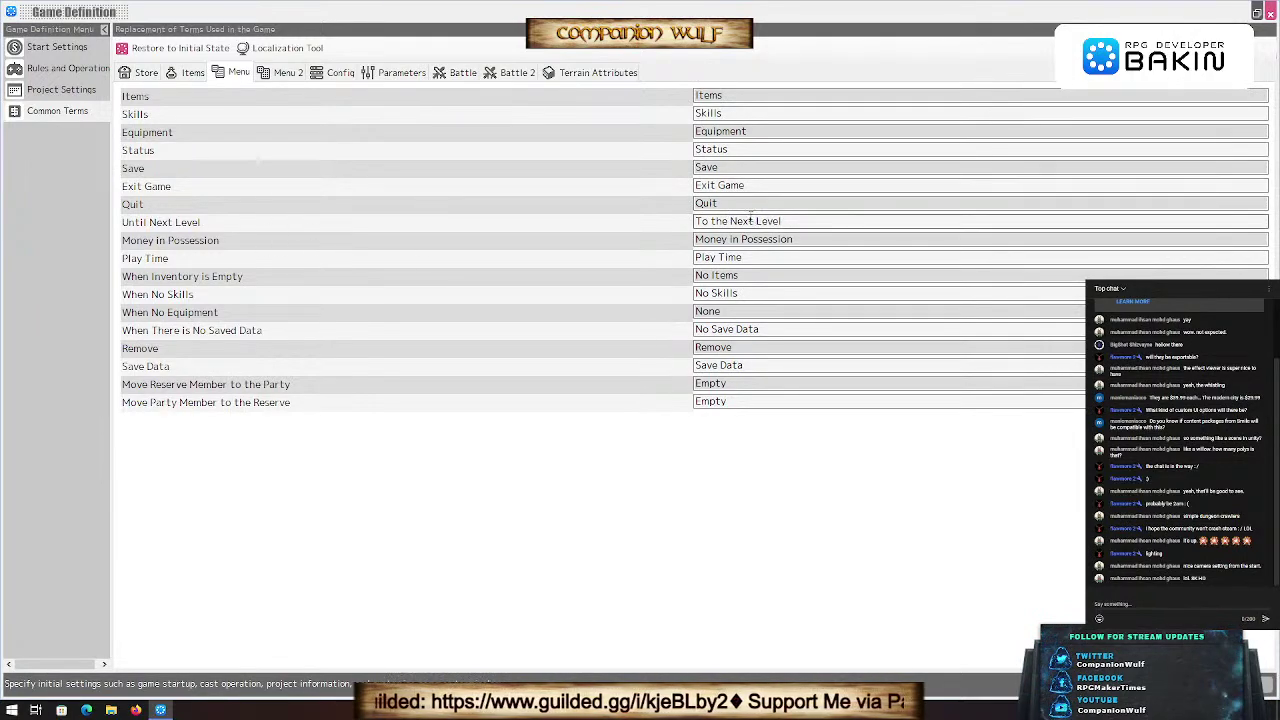
{"action": "left_click", "coordinate": [288, 72]}
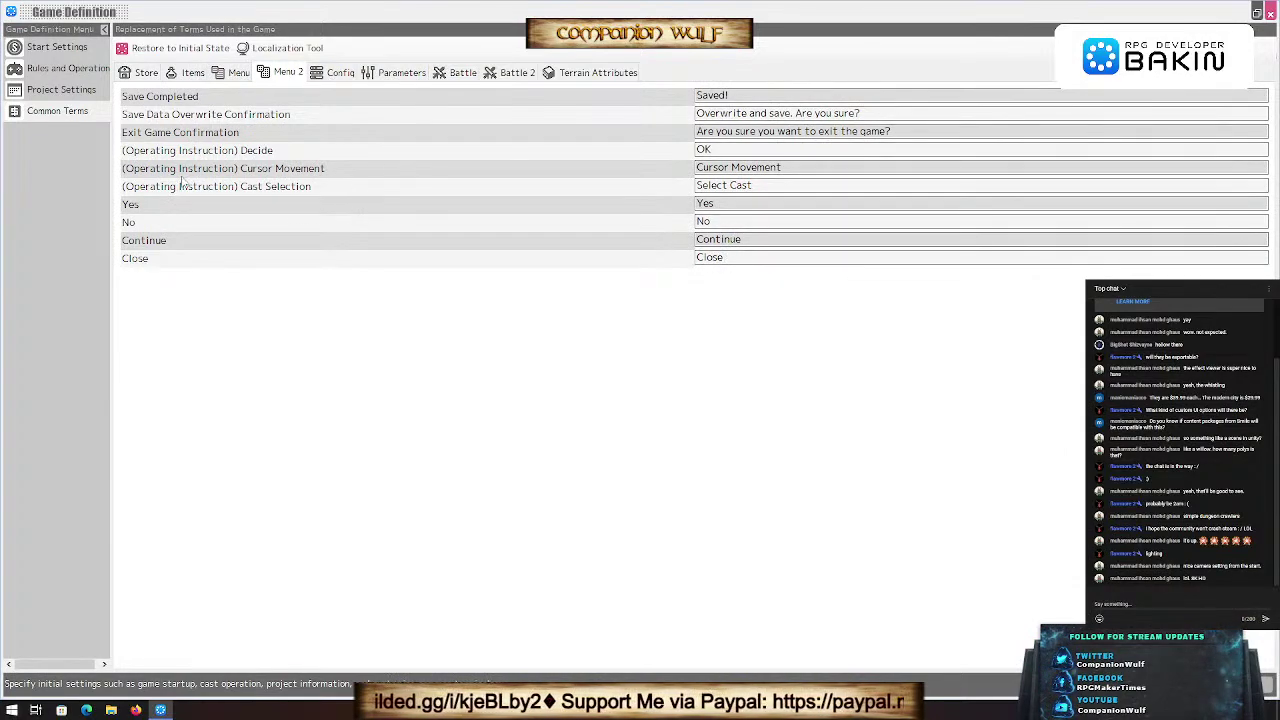
Step: Replace the wording of the Config term with Settings in the configuration terms
{"action": "left_click", "coordinate": [318, 78]}
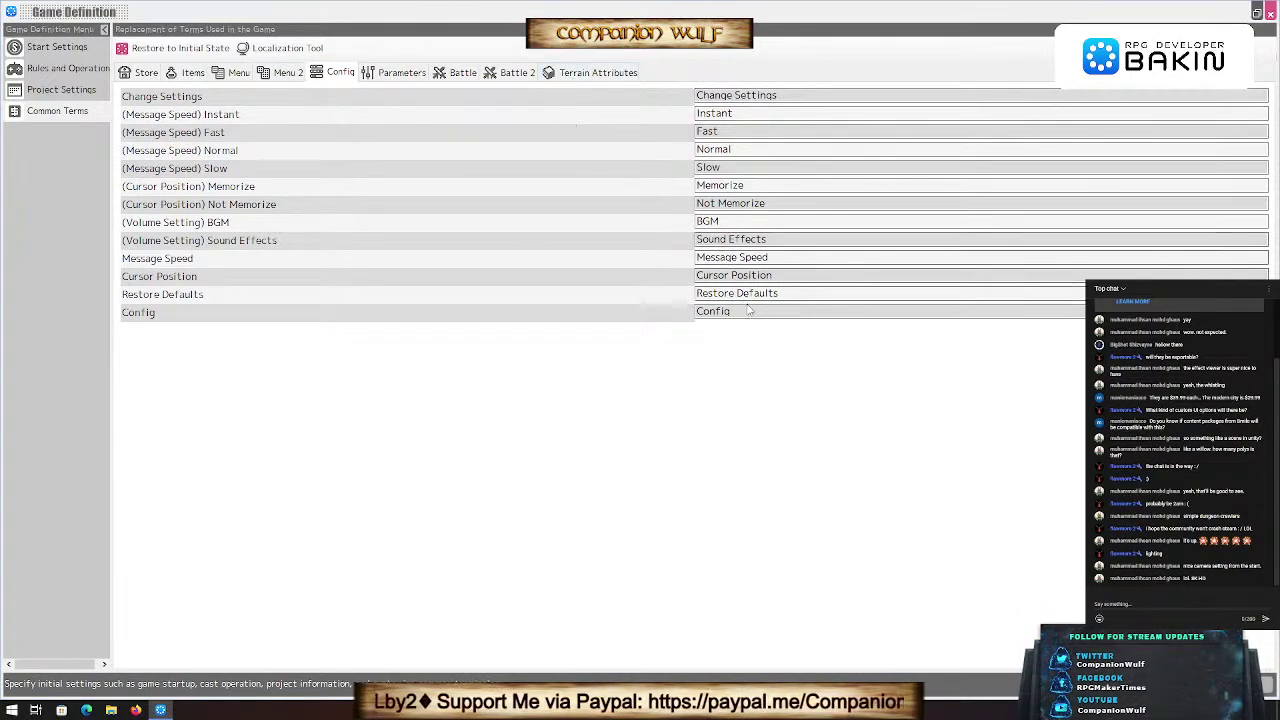
{"action": "left_click", "coordinate": [617, 313]}
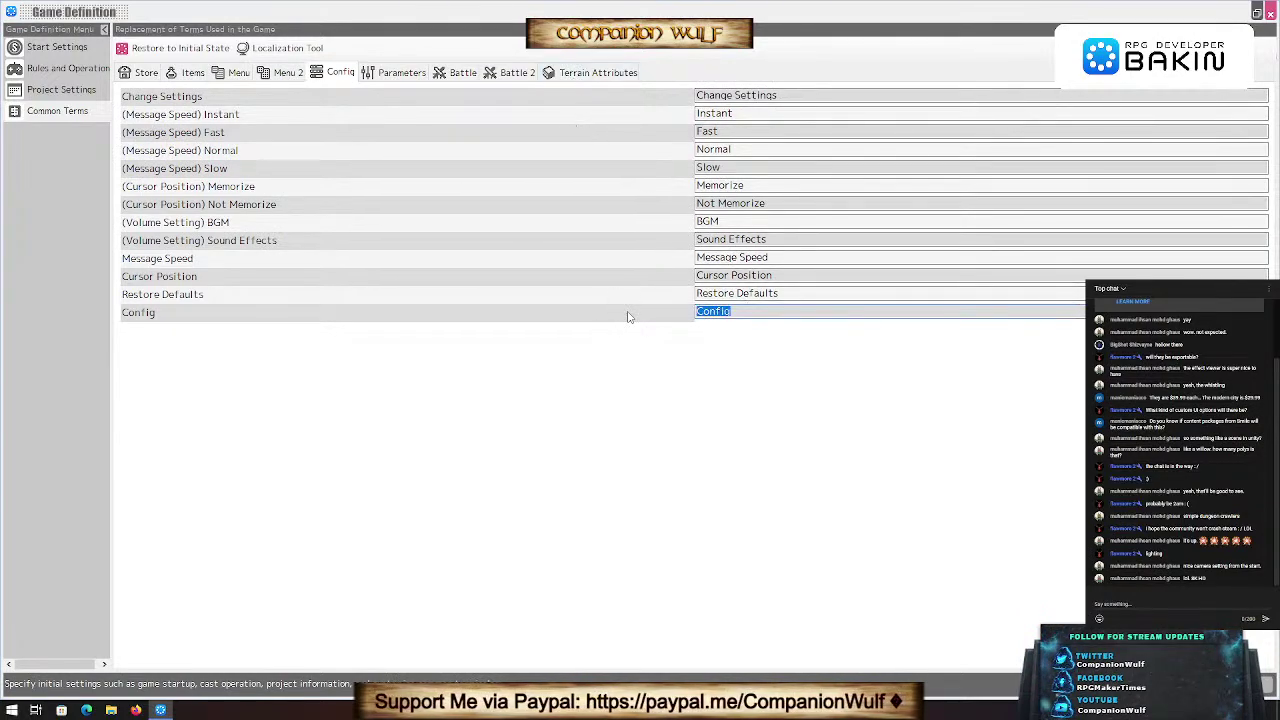
{"action": "type", "text": "Settings"}
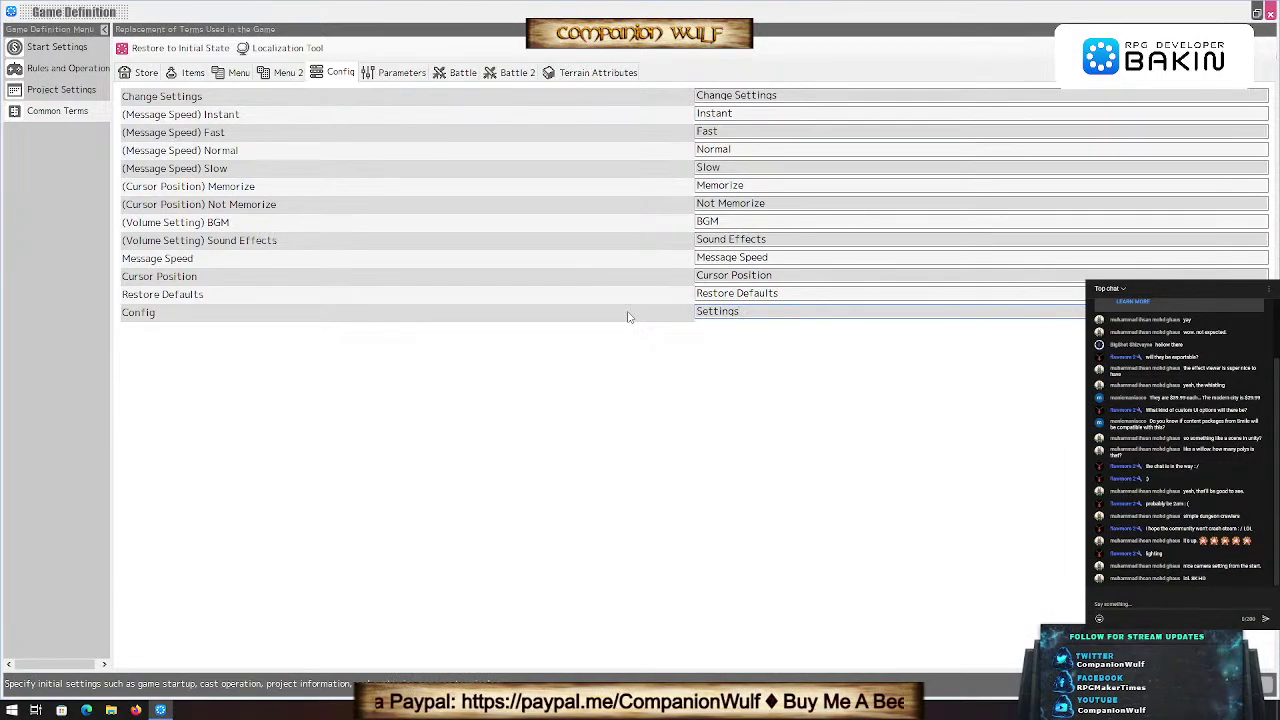
Step: Review the parameter, battle and terrain attribute terms, and return to the map editor
{"action": "left_click", "coordinate": [405, 74]}
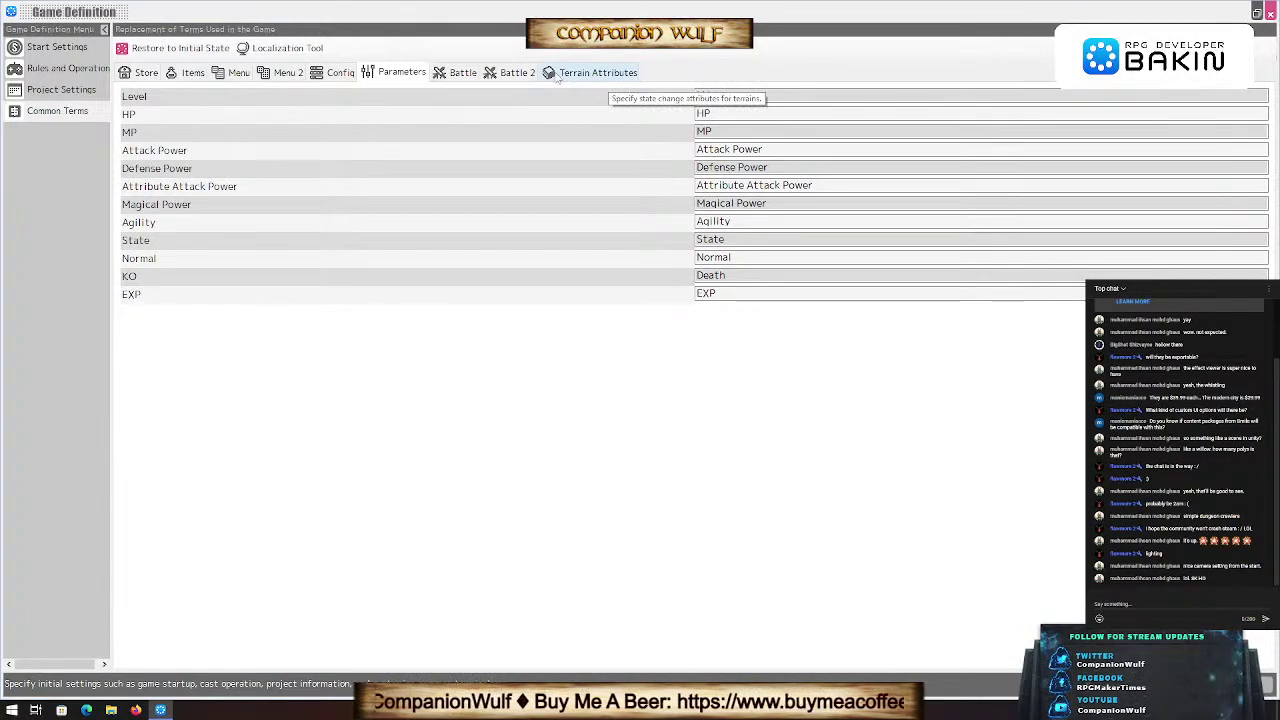
{"action": "left_click", "coordinate": [462, 74]}
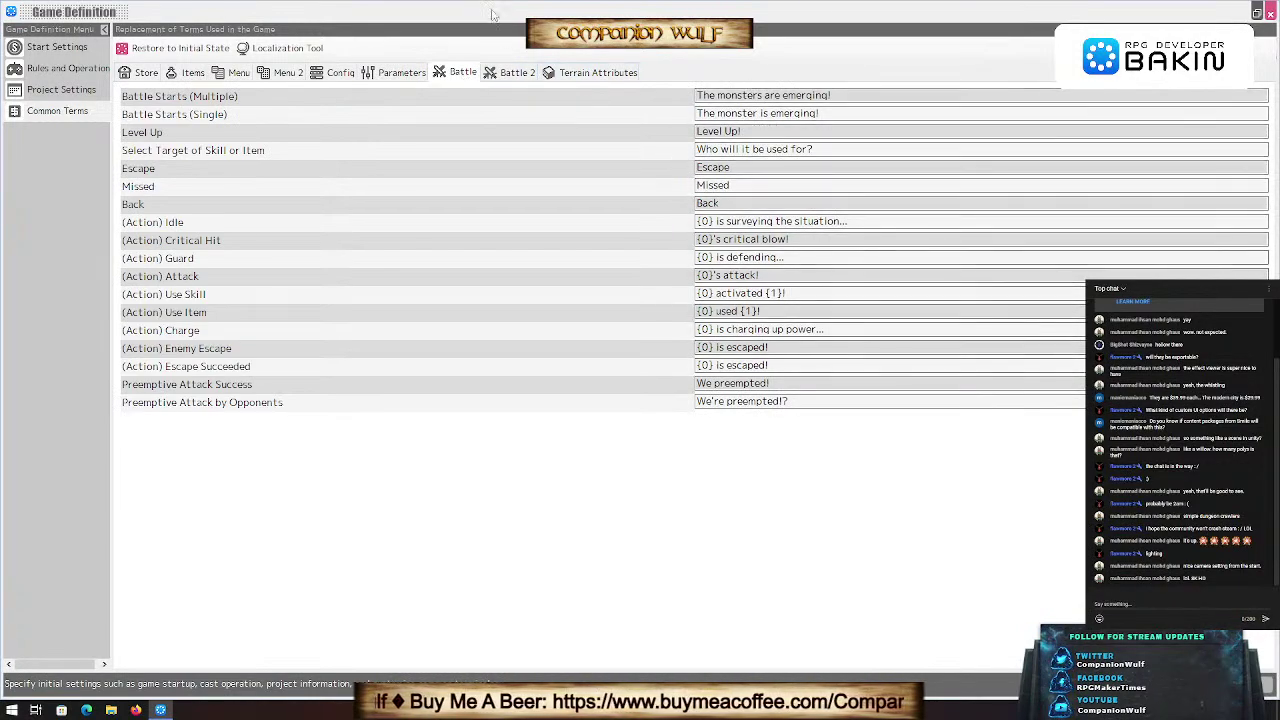
{"action": "left_click", "coordinate": [515, 73]}
{"action": "left_click", "coordinate": [590, 74]}
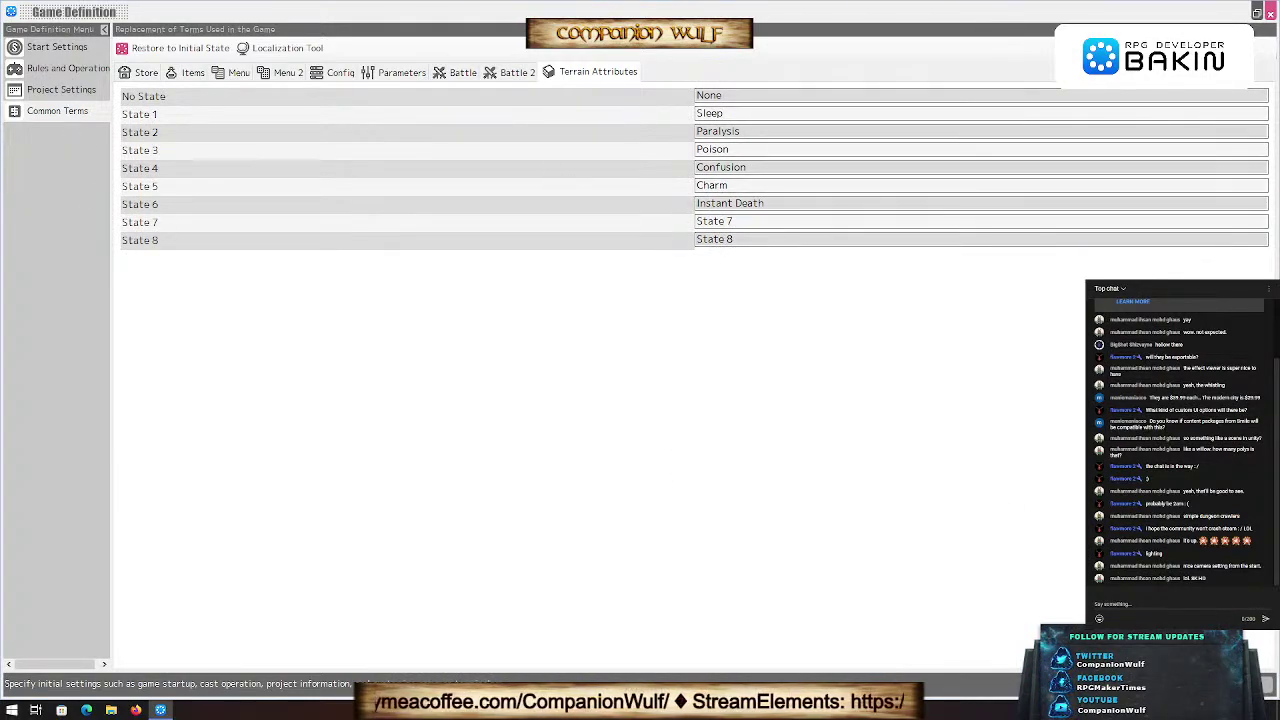
{"action": "key", "text": "Escape"}
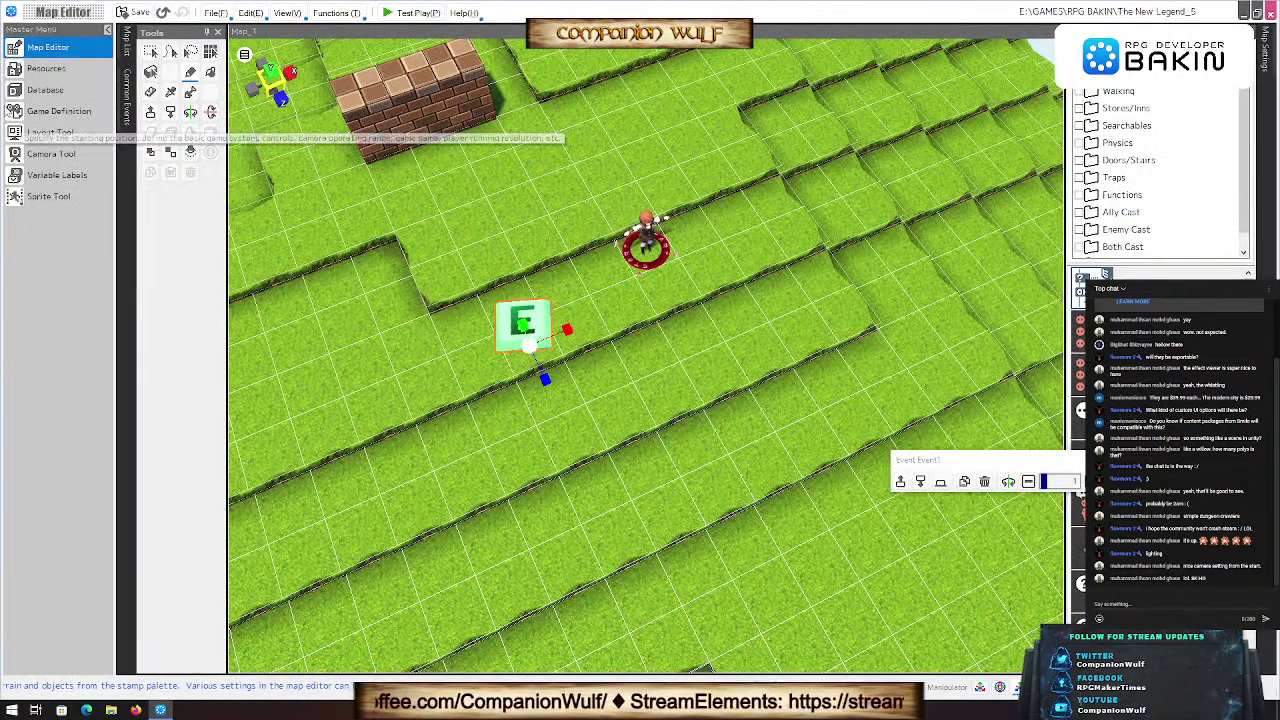
Step: Preview the battle Start, Standby and Attack cameras in the Camera Tool, playing the Start and Standby camera work
{"action": "left_click", "coordinate": [52, 156]}
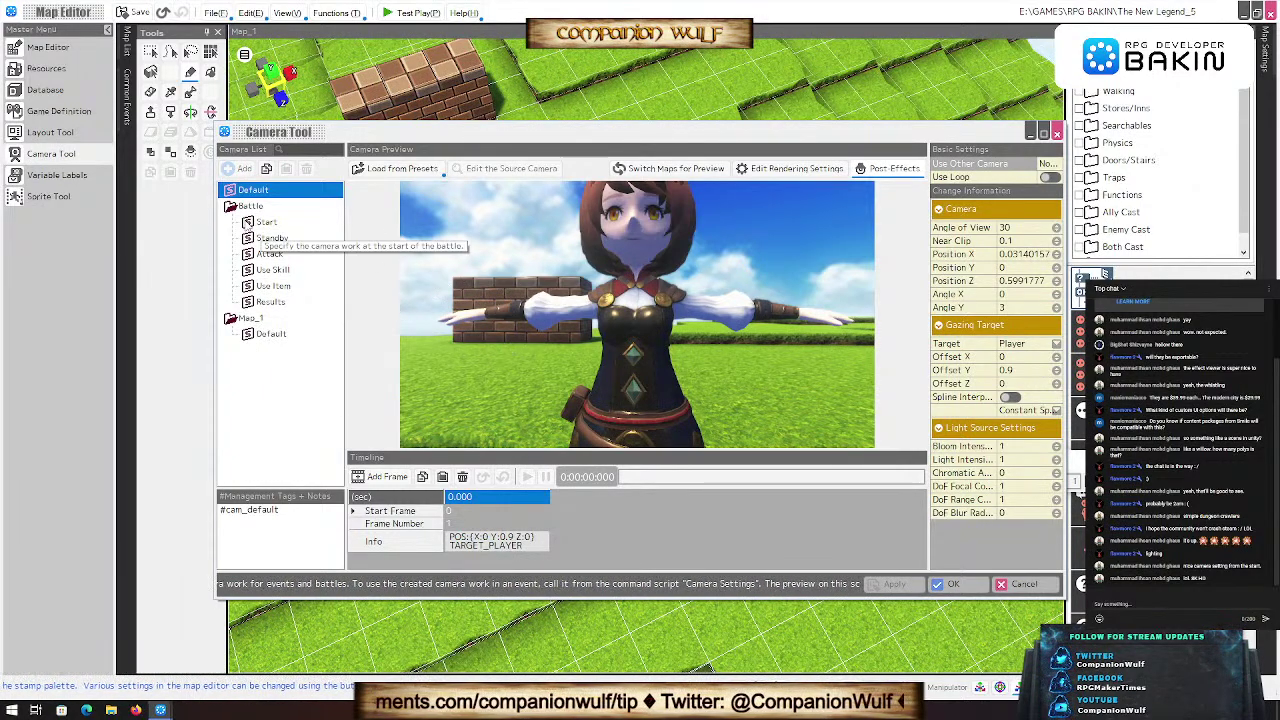
{"action": "left_click", "coordinate": [260, 223]}
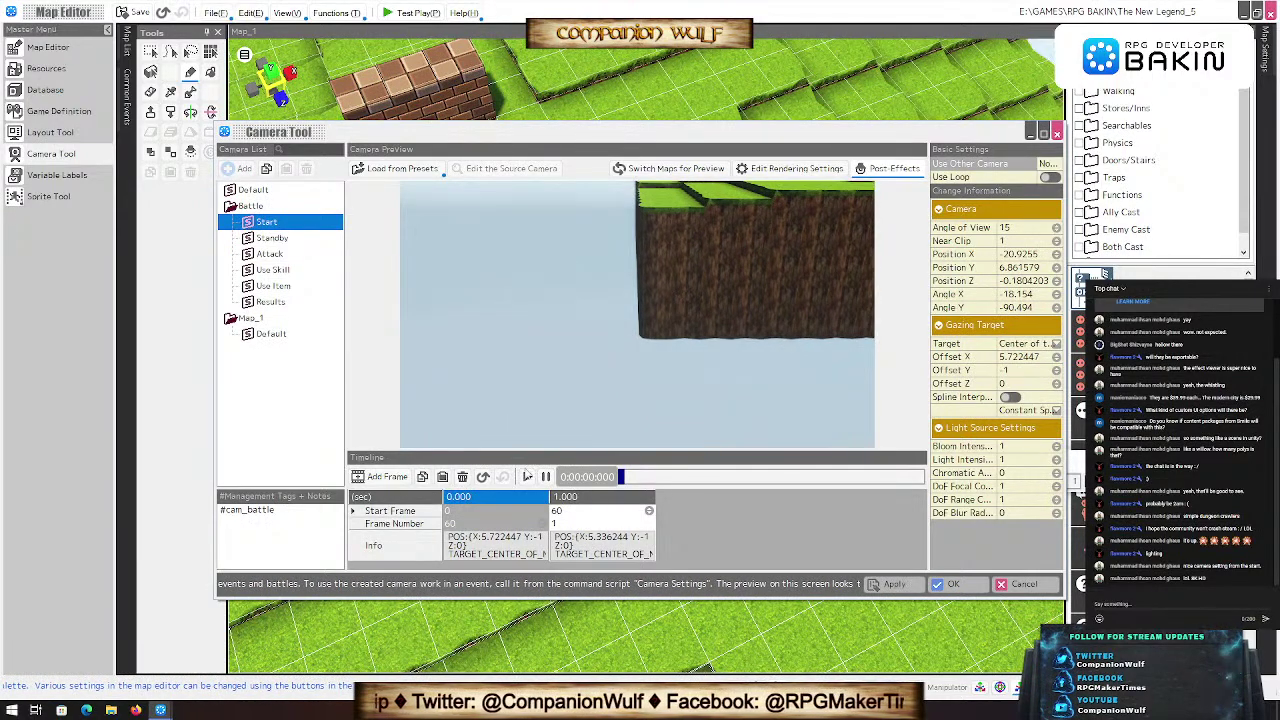
{"action": "left_click", "coordinate": [527, 477]}
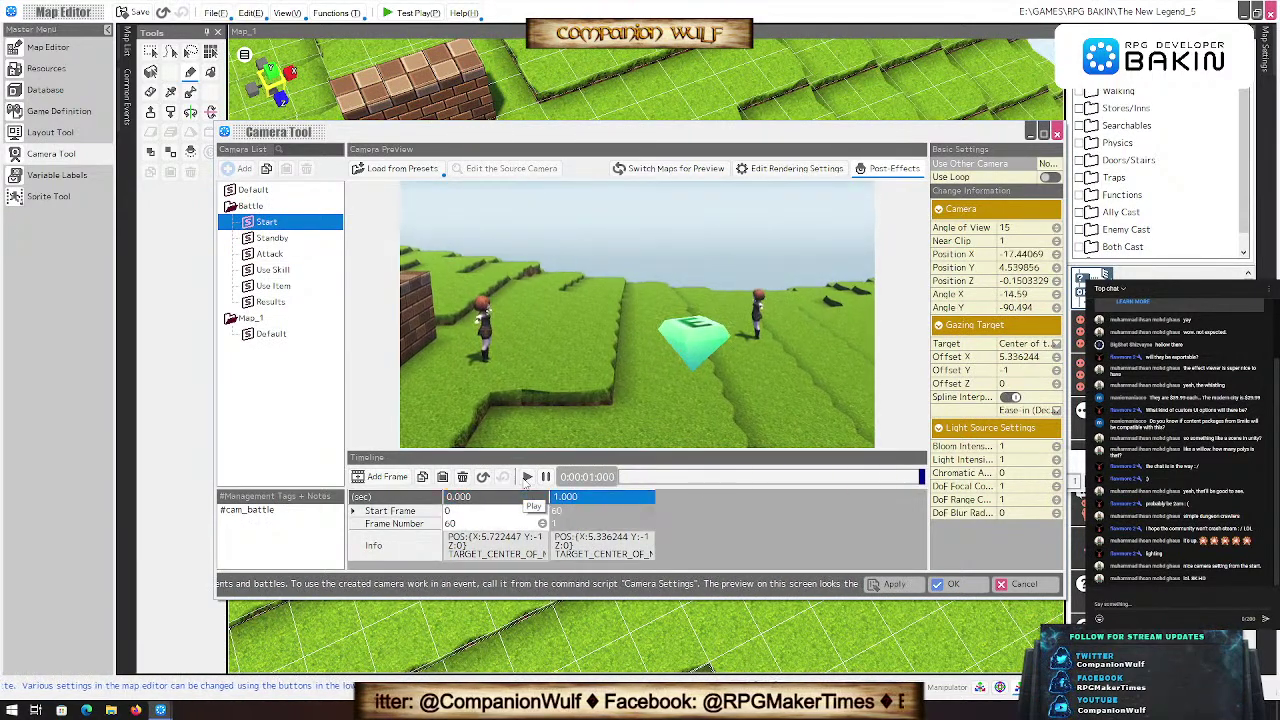
{"action": "left_click", "coordinate": [264, 240]}
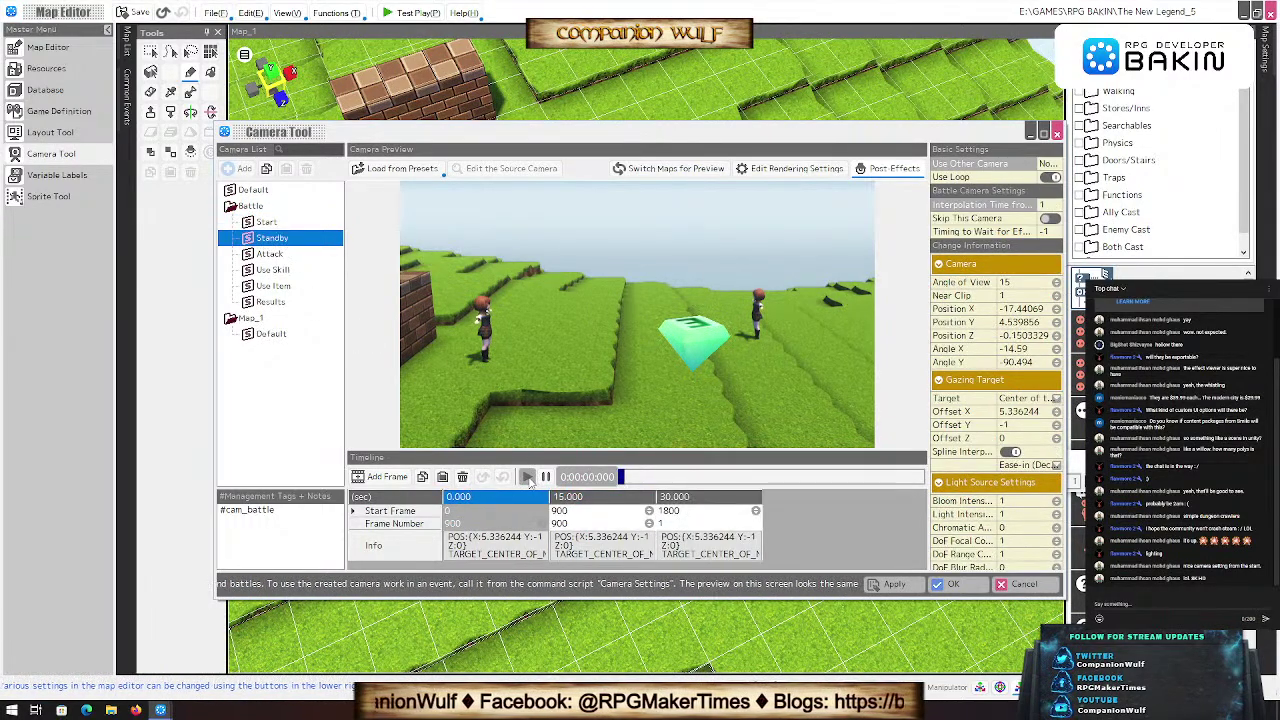
{"action": "left_click", "coordinate": [527, 477]}
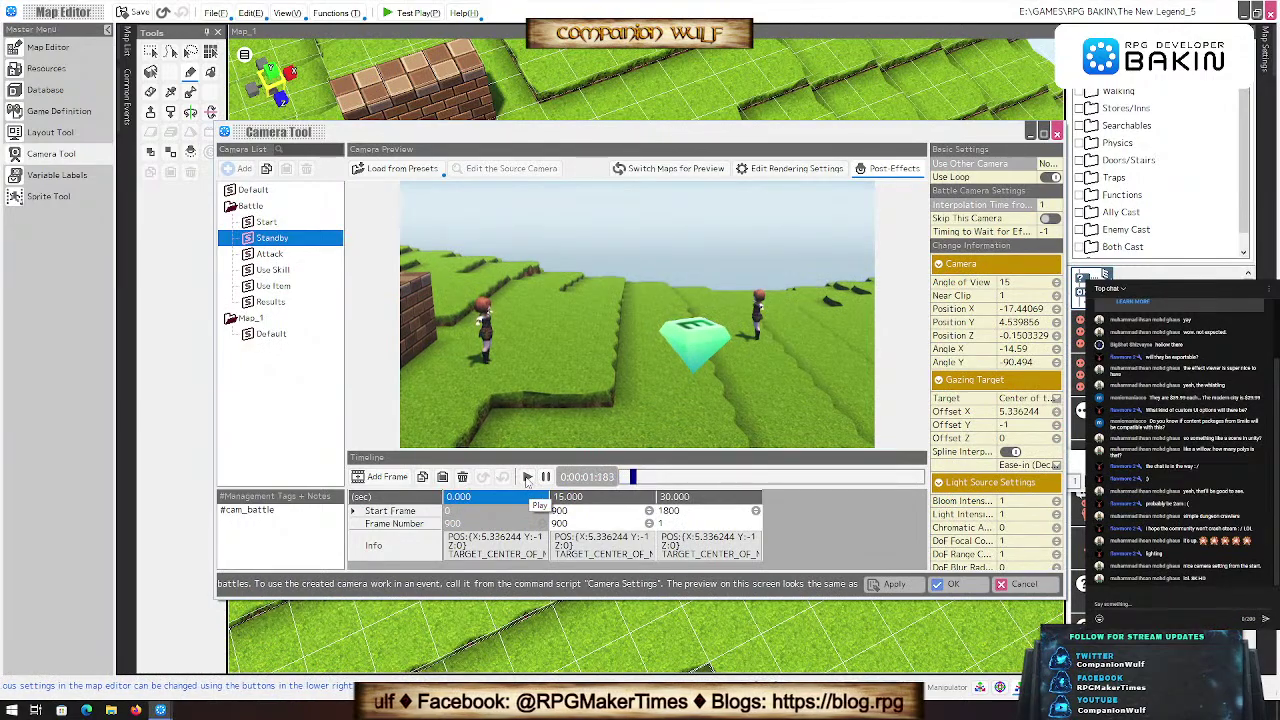
{"action": "left_click", "coordinate": [268, 254]}
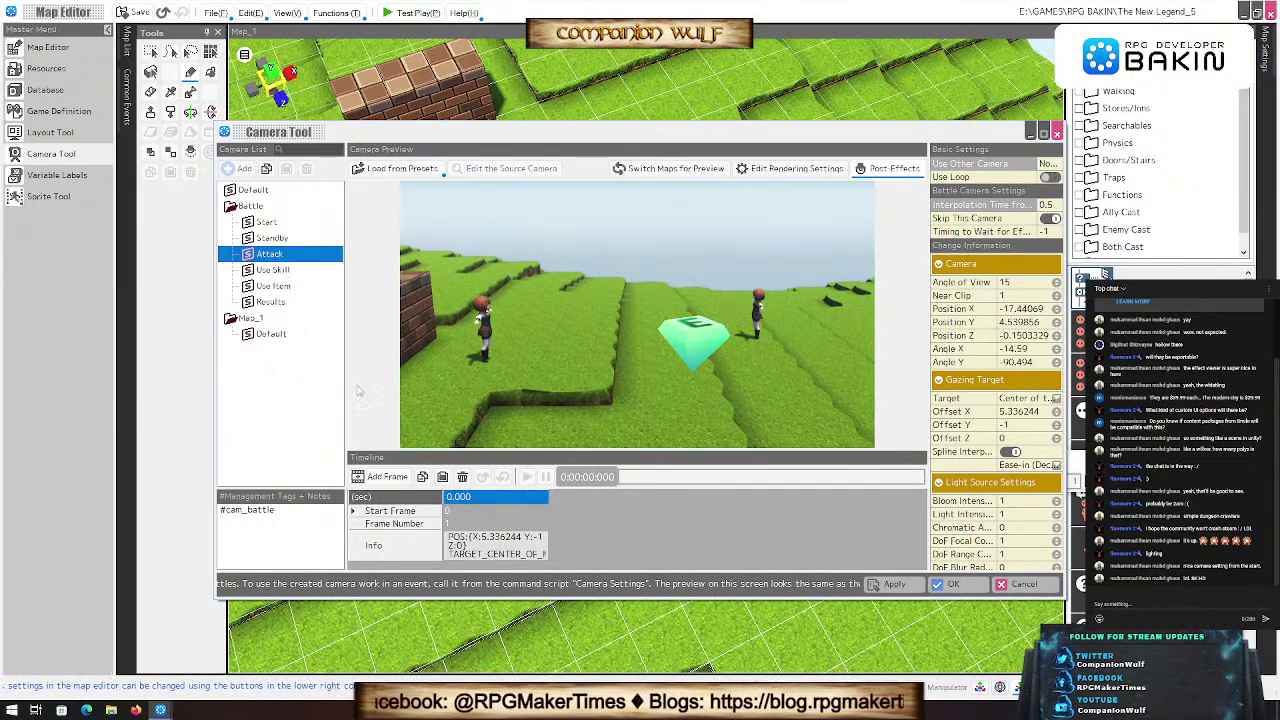
Step: Preview Map_1's default camera and the battle Results camera work, and close the Camera Tool without saving
{"action": "left_click", "coordinate": [270, 335]}
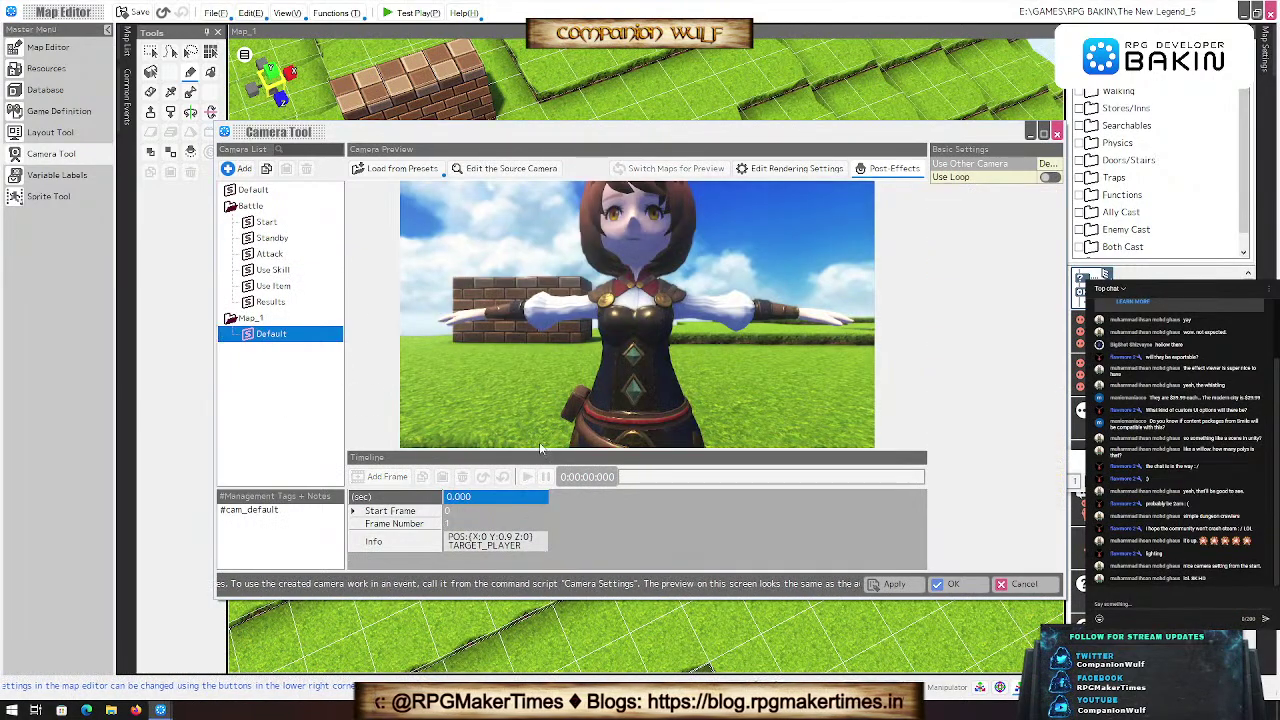
{"action": "left_click", "coordinate": [270, 302]}
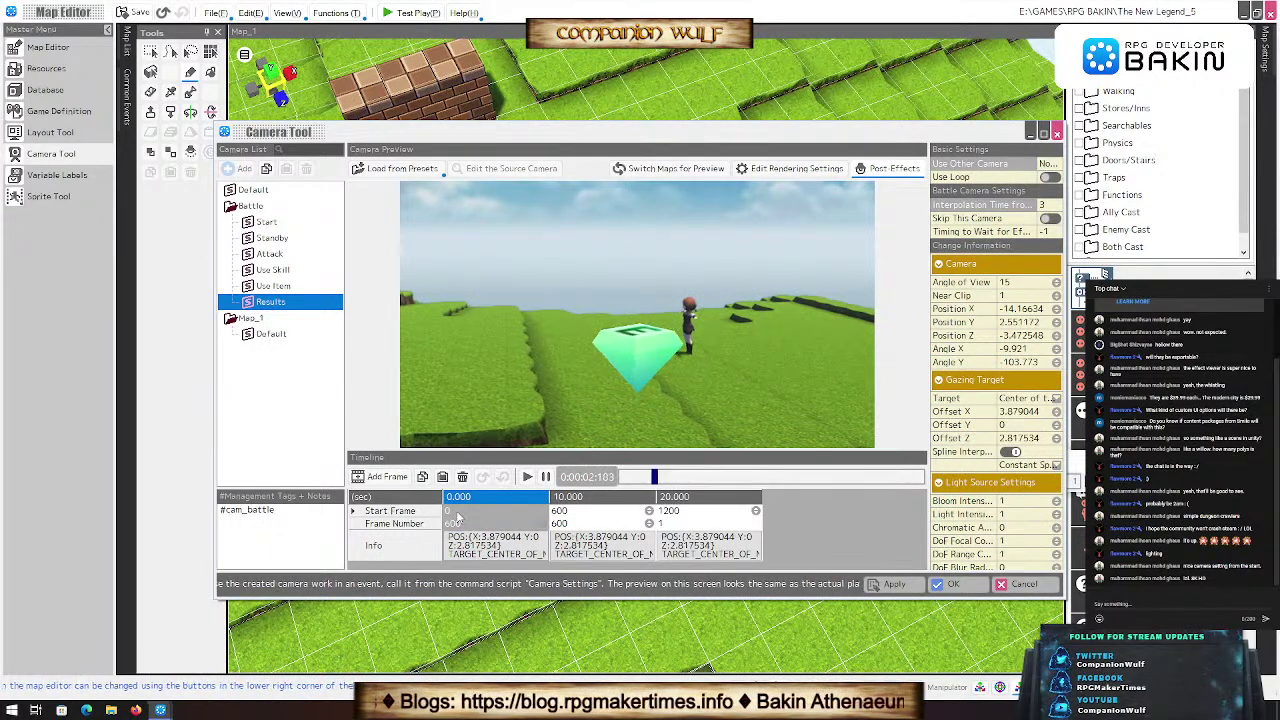
{"action": "left_click", "coordinate": [527, 478]}
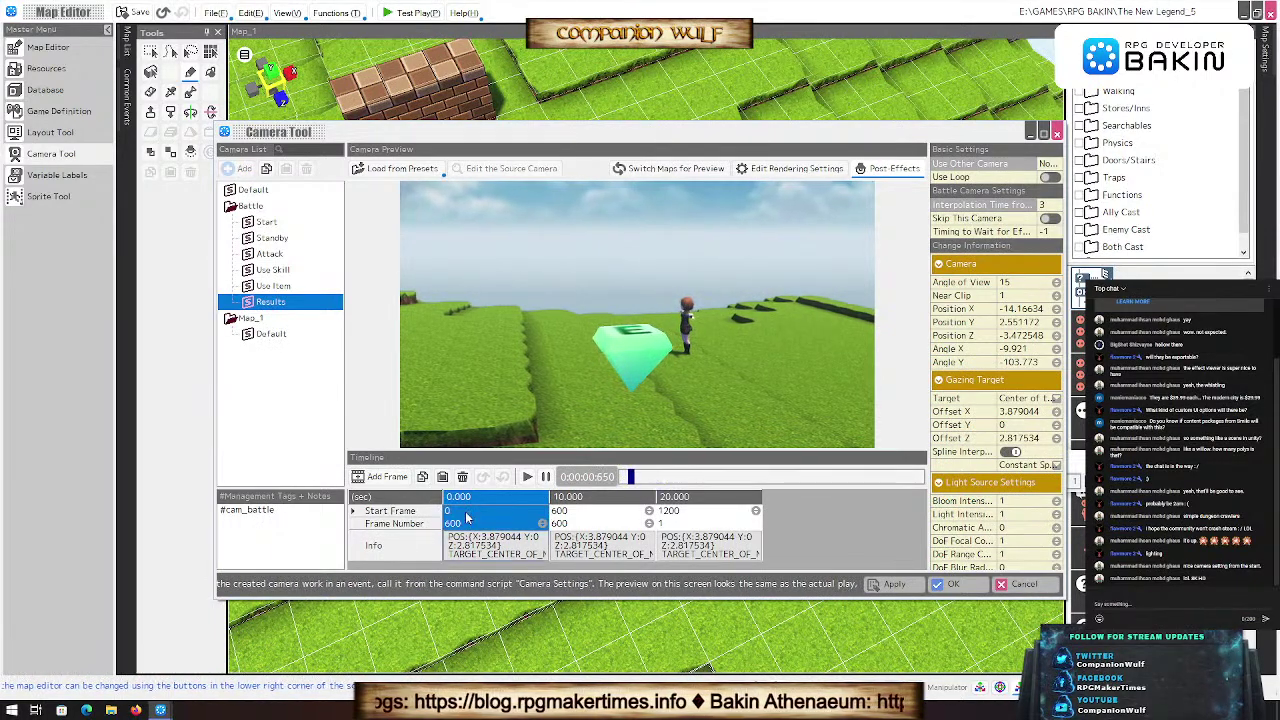
{"action": "left_click", "coordinate": [527, 478]}
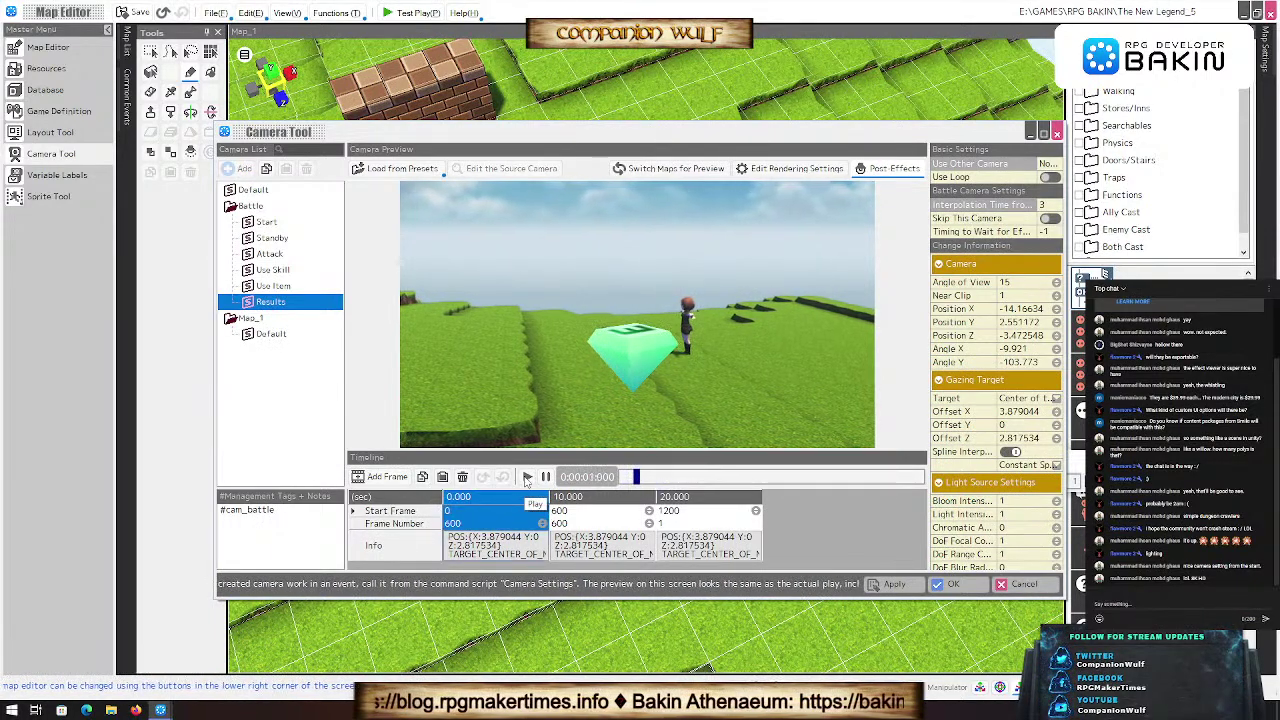
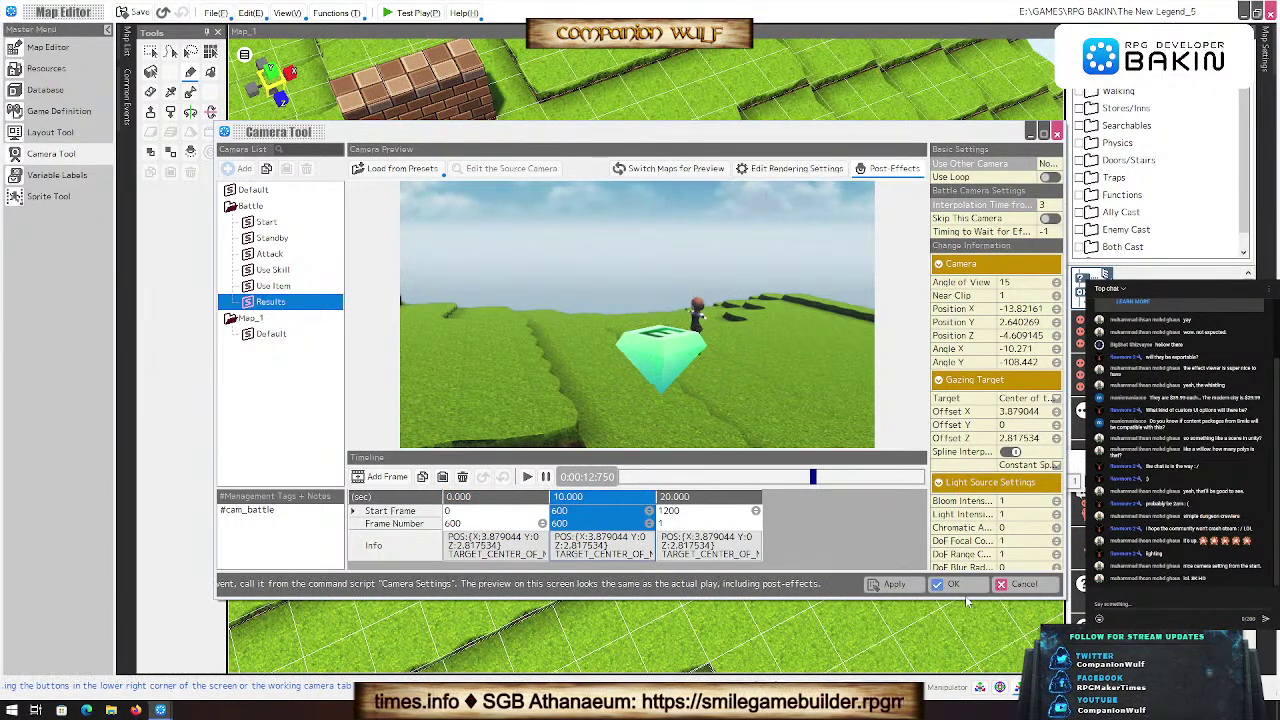
{"action": "left_click", "coordinate": [1025, 585]}
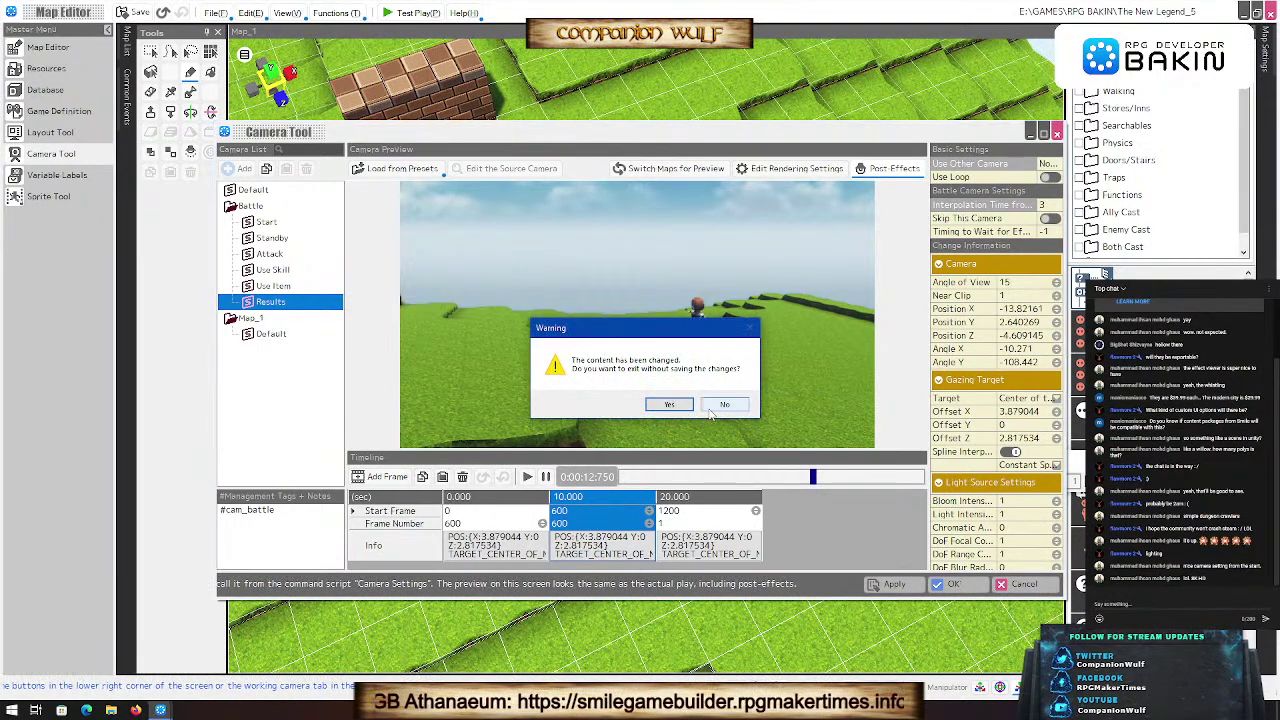
{"action": "left_click", "coordinate": [668, 404]}
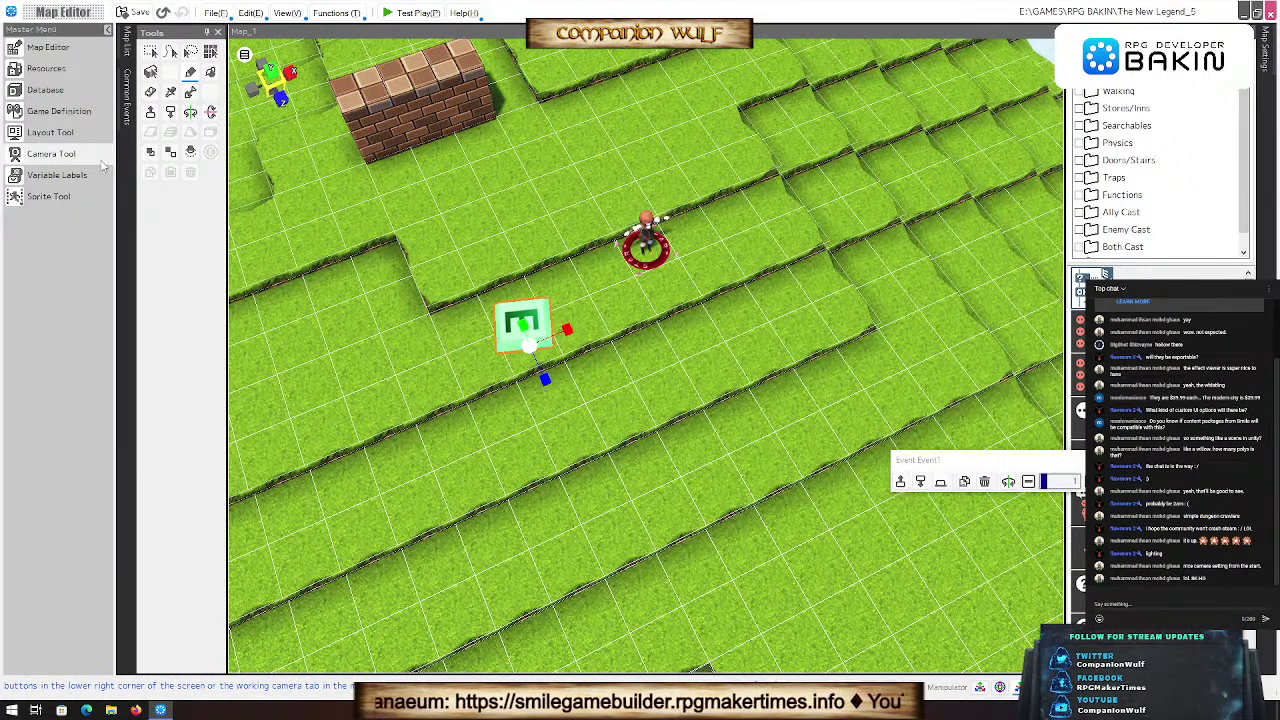
Step: Open the Sprite Tool and play the normal expression animation of the chr001 sprite
{"action": "left_click", "coordinate": [58, 196]}
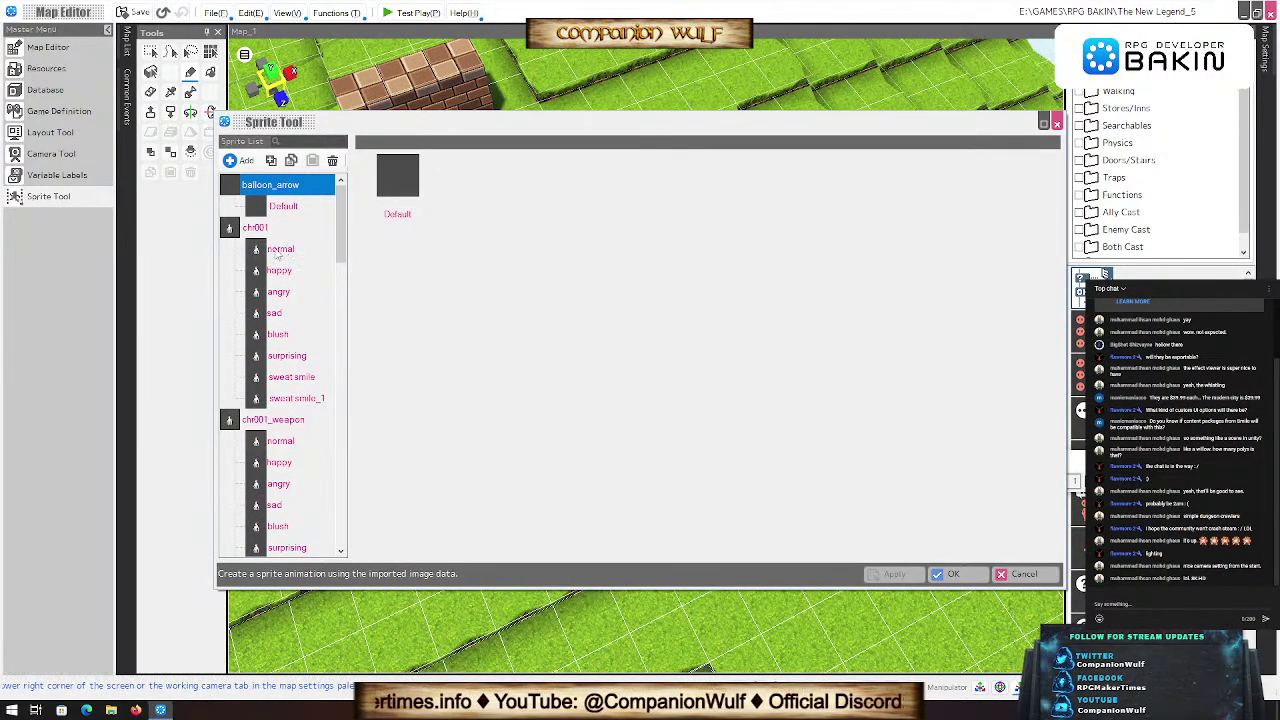
{"action": "left_click", "coordinate": [280, 249]}
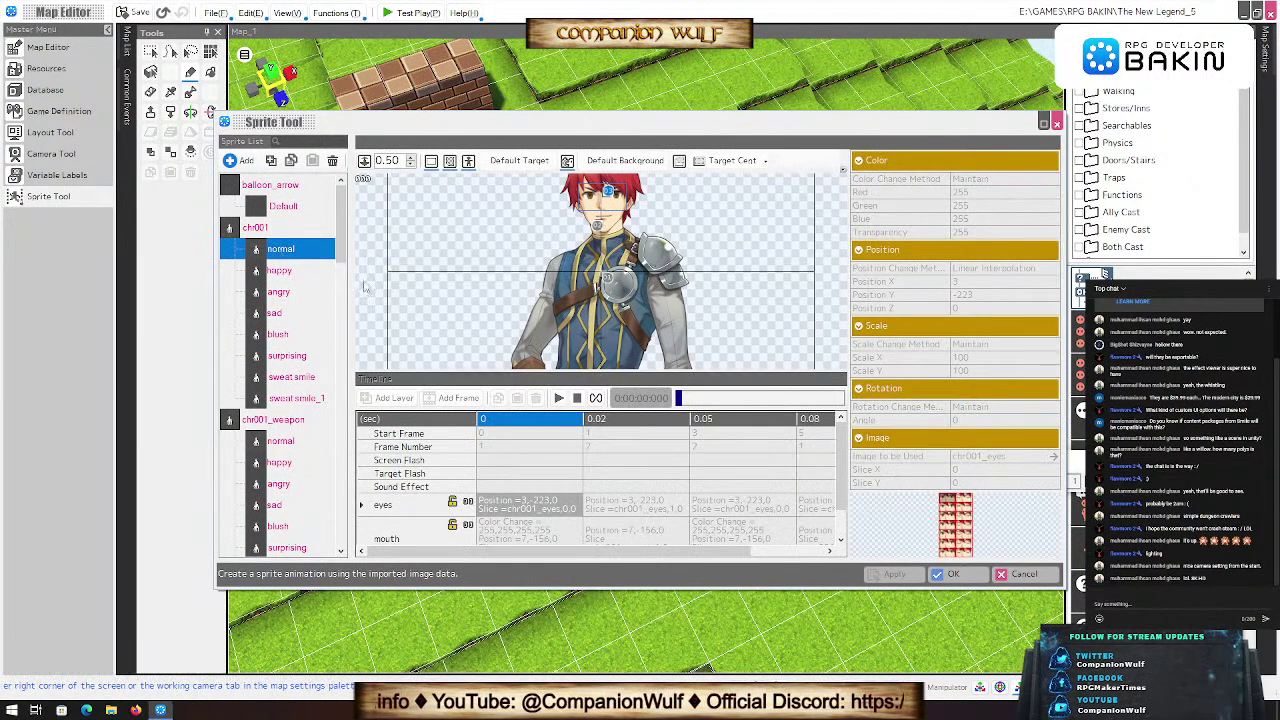
{"action": "left_click", "coordinate": [279, 271]}
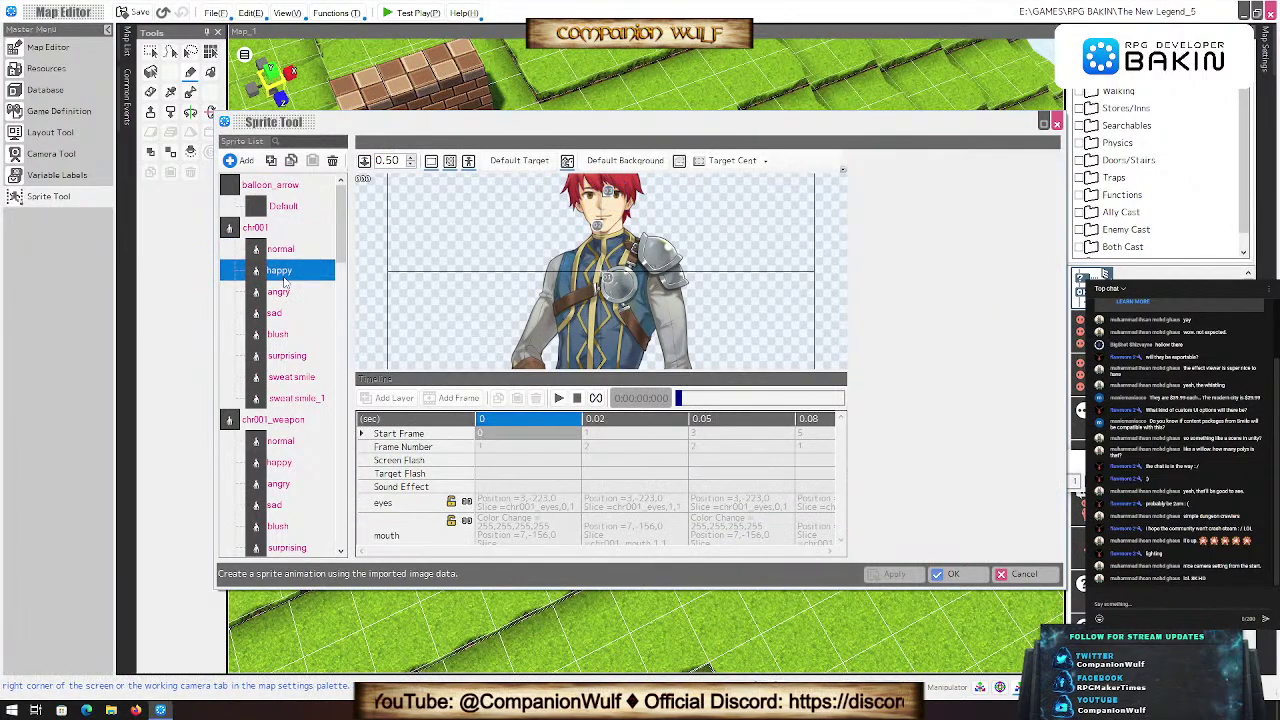
{"action": "left_click", "coordinate": [280, 249]}
{"action": "left_click", "coordinate": [559, 399]}
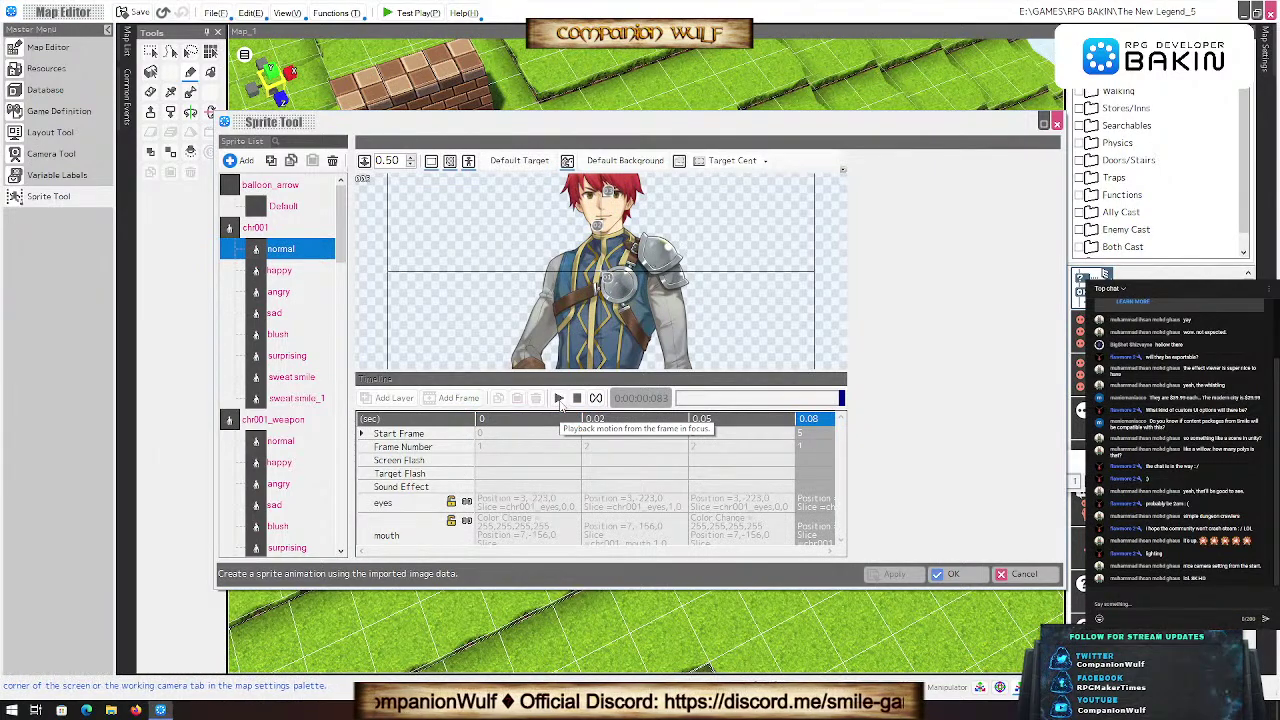
Step: Play the happy expression animation of the chr001 sprite with repeat playback, and pause it
{"action": "left_click", "coordinate": [276, 271]}
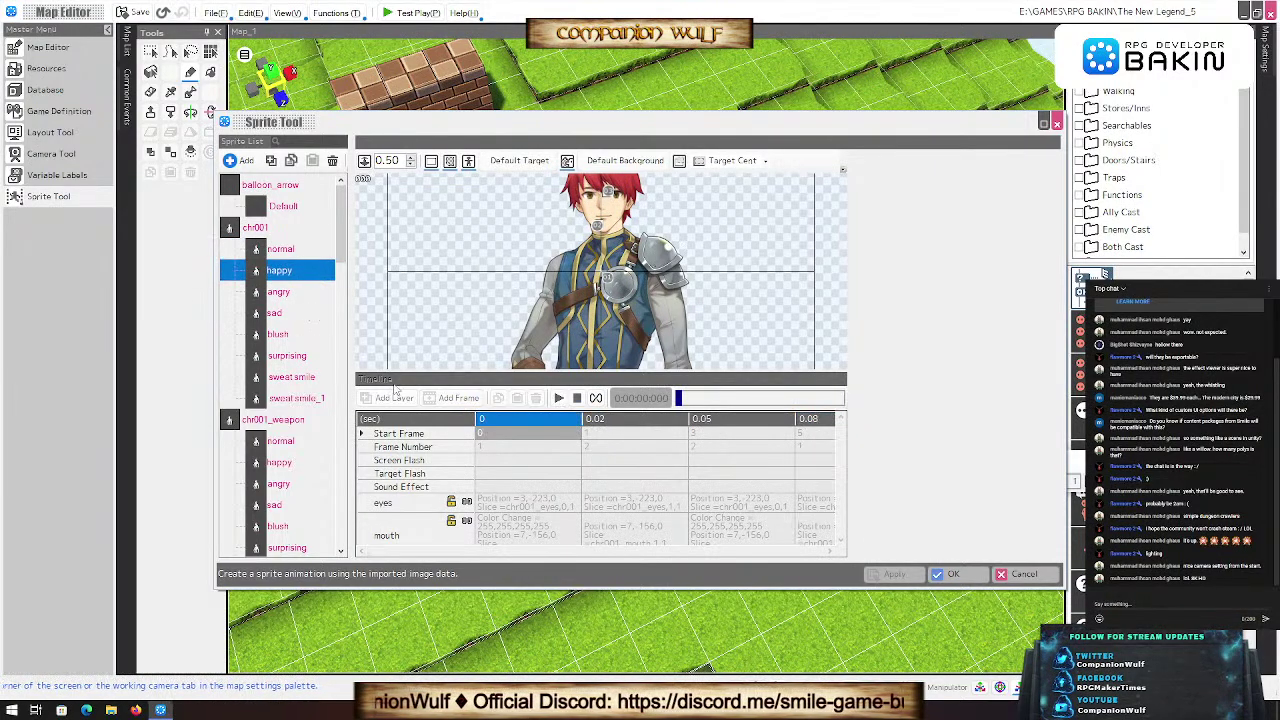
{"action": "left_click", "coordinate": [559, 398]}
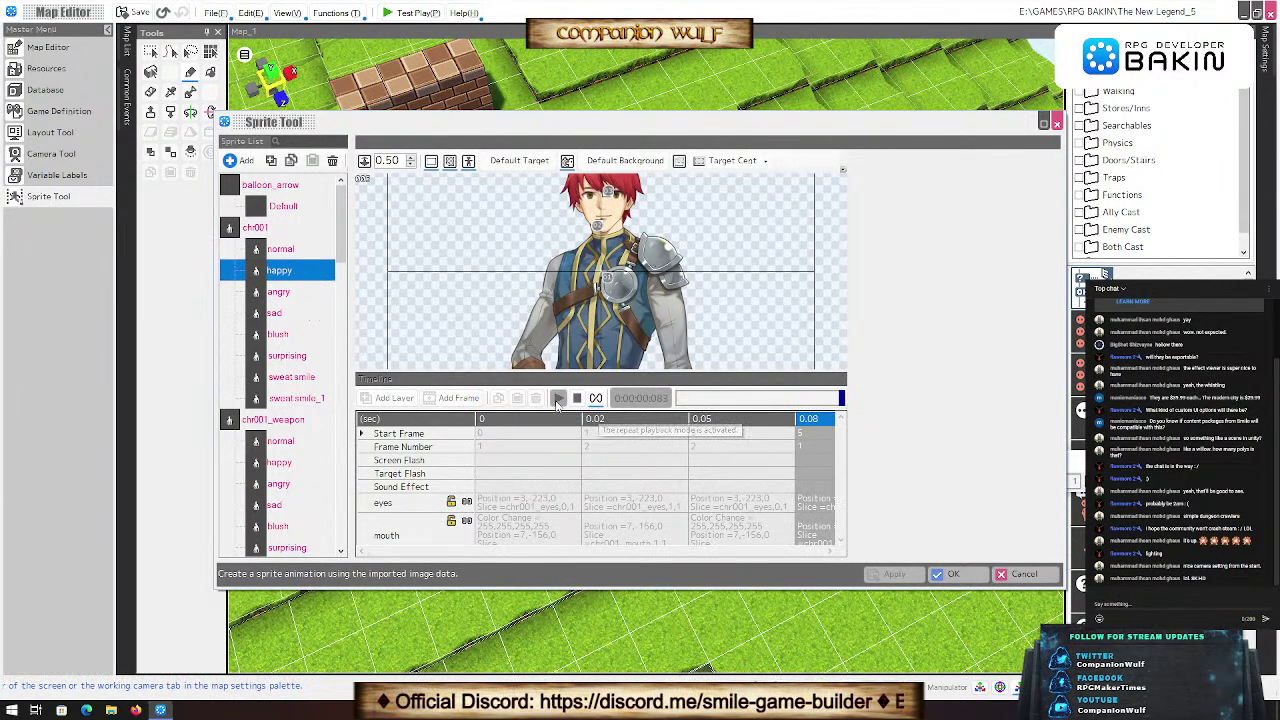
{"action": "left_click", "coordinate": [559, 398]}
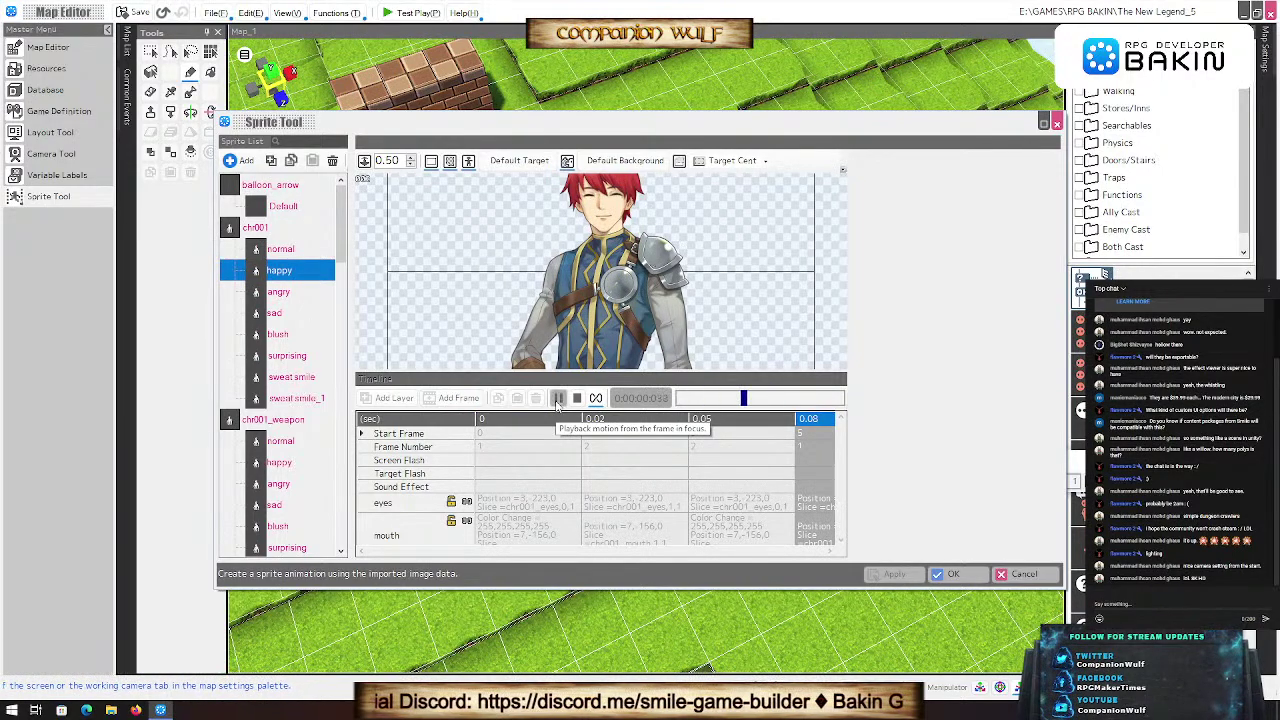
{"action": "left_click", "coordinate": [557, 399]}
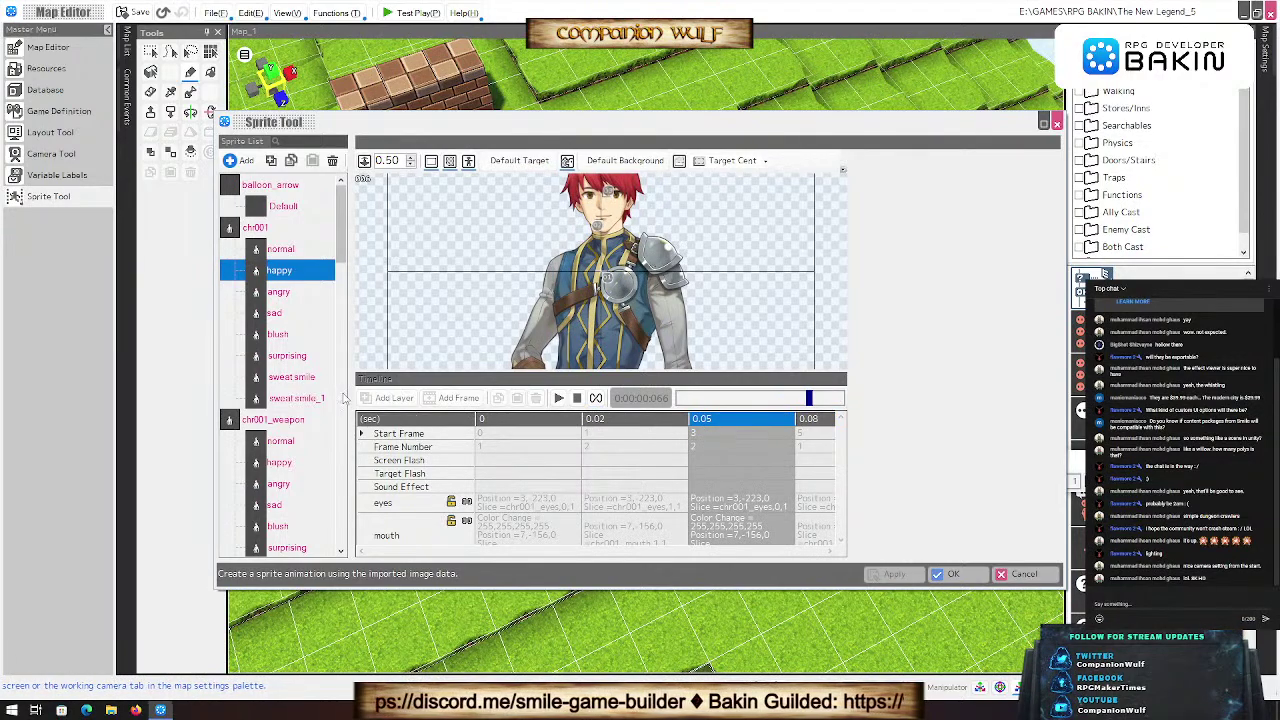
Step: Preview the normal and blush expressions of the chr001_weapon sprite, playing the blush animation
{"action": "left_click", "coordinate": [270, 420]}
{"action": "left_click", "coordinate": [279, 441]}
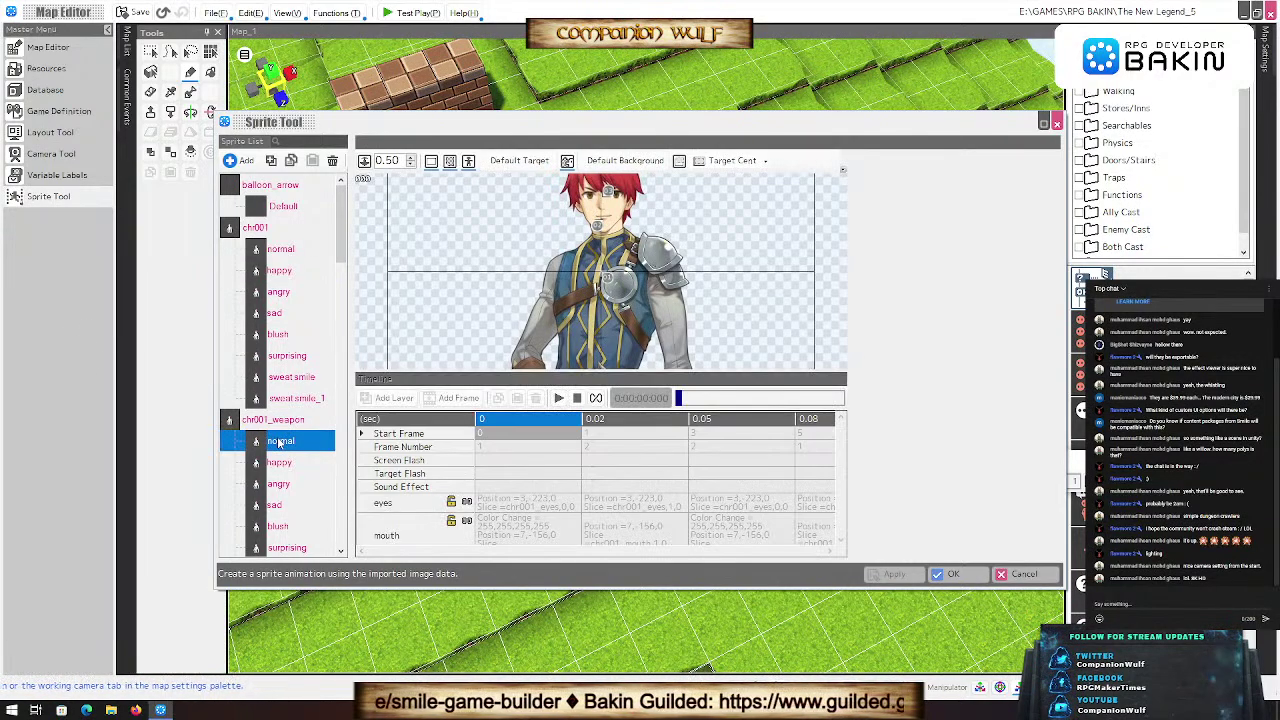
{"action": "scroll", "coordinate": [268, 453], "scroll_direction": "down", "scroll_amount": 3}
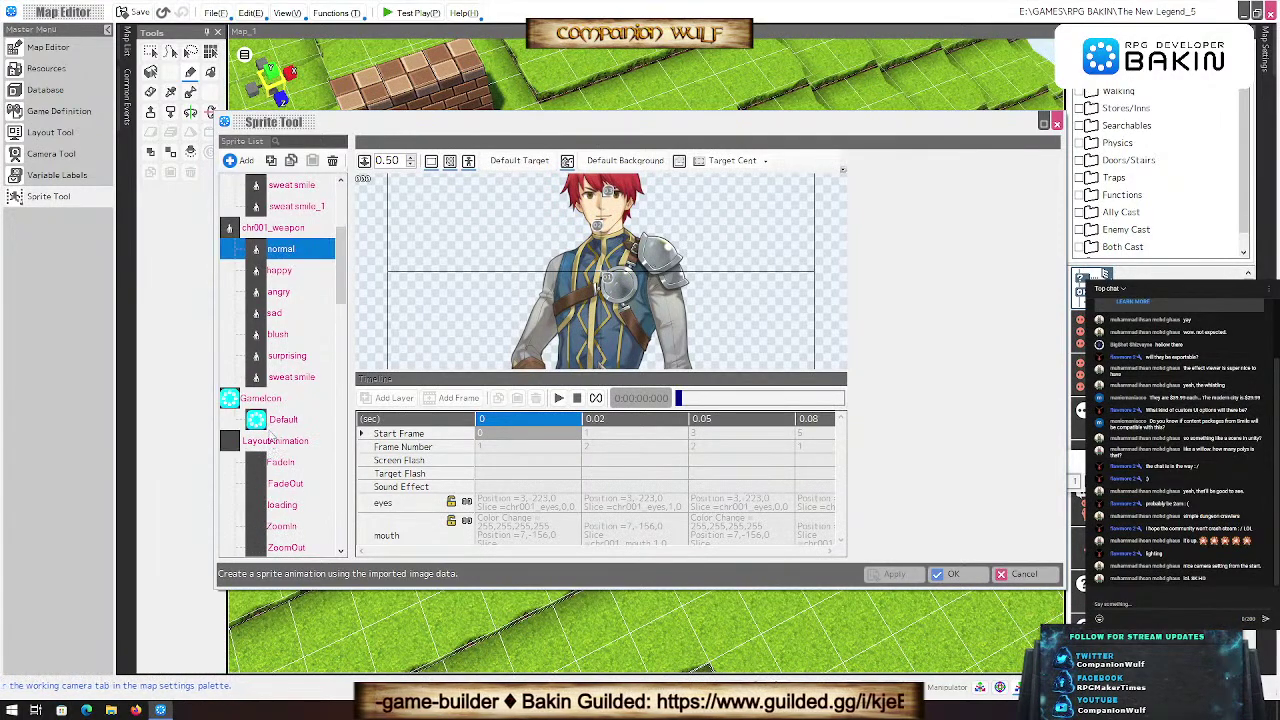
{"action": "left_click", "coordinate": [286, 336]}
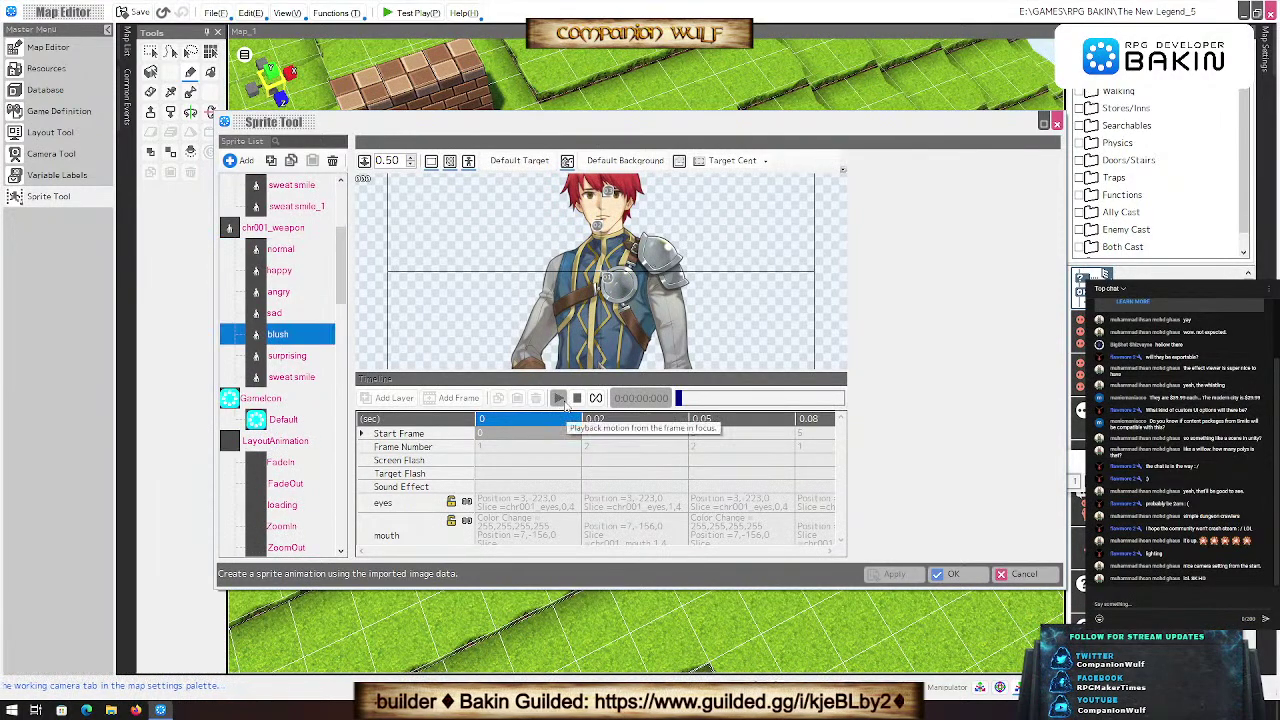
{"action": "left_click", "coordinate": [559, 398]}
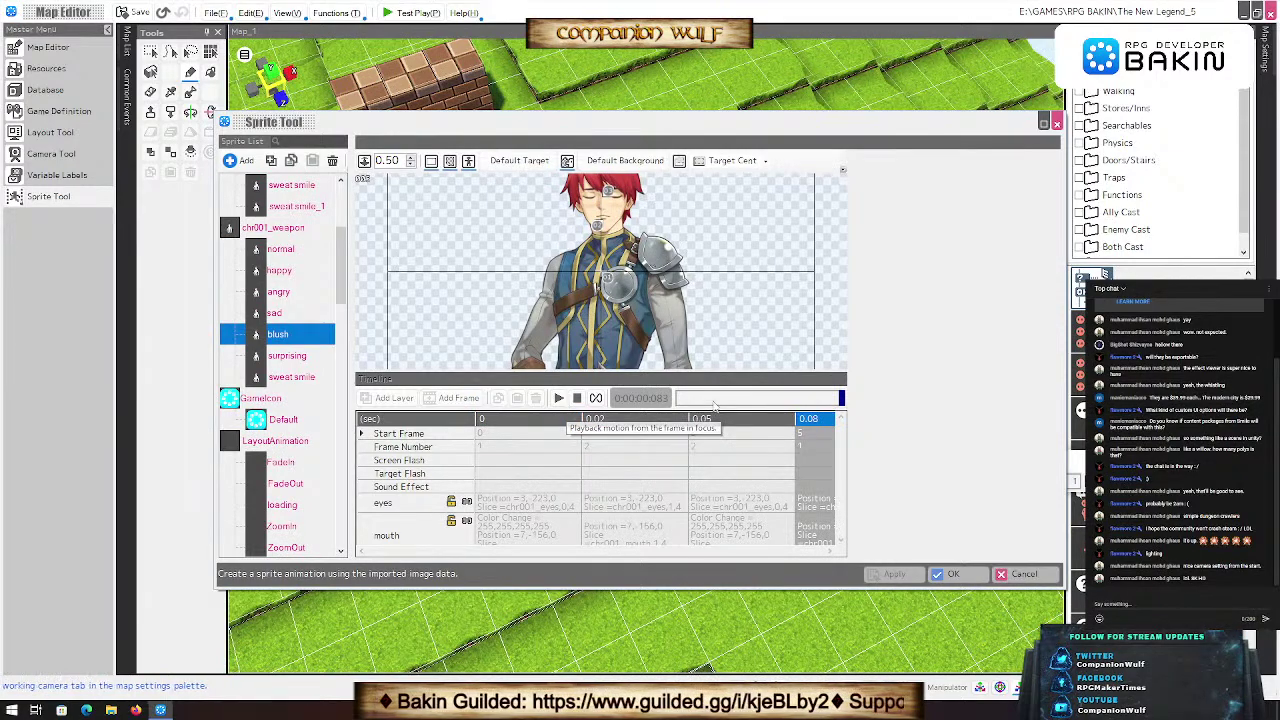
{"action": "mouse_move", "coordinate": [841, 398]}
{"action": "left_mouse_down"}
{"action": "mouse_move", "coordinate": [684, 401]}
{"action": "mouse_move", "coordinate": [860, 403]}
{"action": "left_mouse_up"}
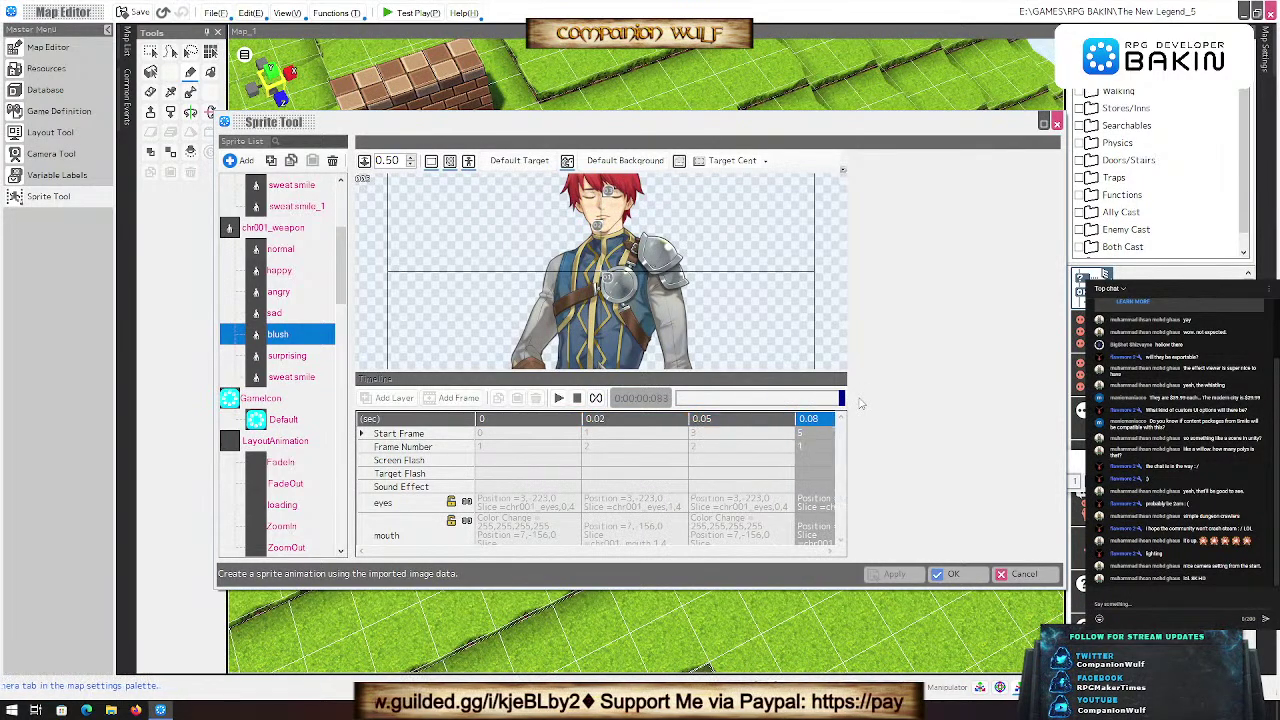
Step: Scrub through the sweat smile animation of the chr001_weapon sprite to its last frame
{"action": "left_click", "coordinate": [285, 377]}
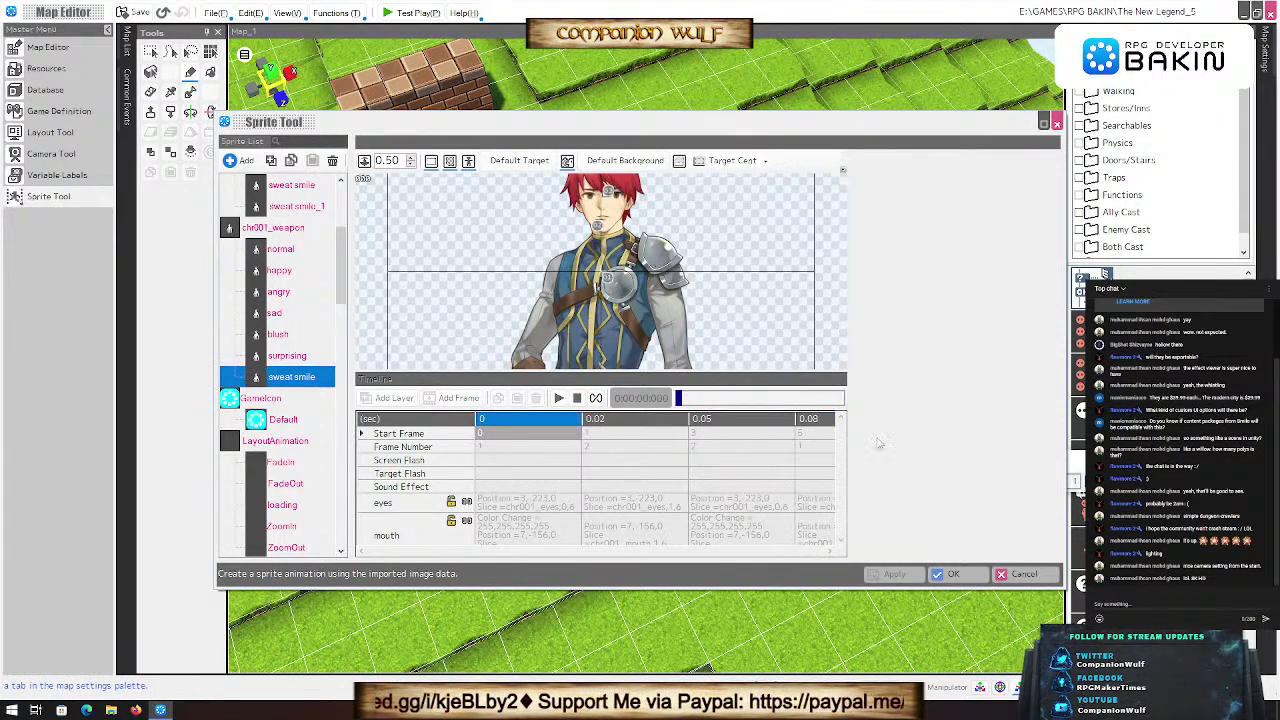
{"action": "left_click_drag", "start_coordinate": [681, 401], "coordinate": [858, 404]}
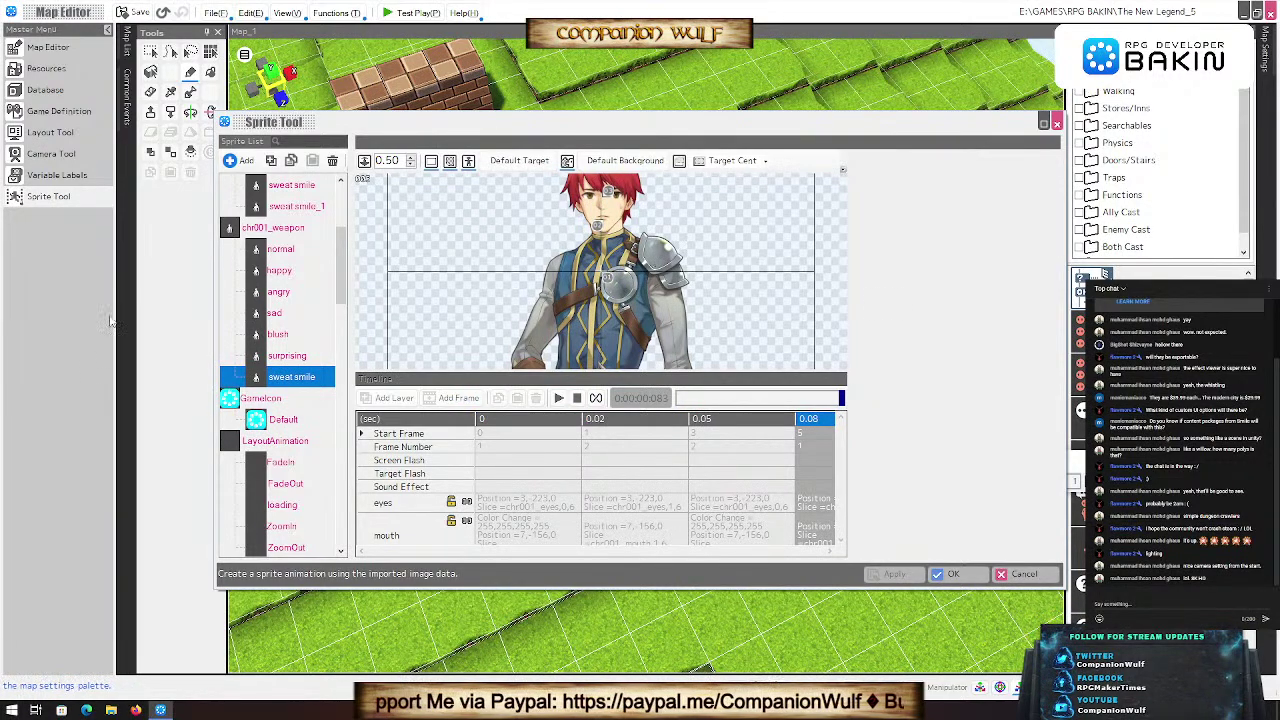
Step: Preview the default GameIcon sprite and the FadeIn motion of LayoutAnimation
{"action": "left_click", "coordinate": [275, 421]}
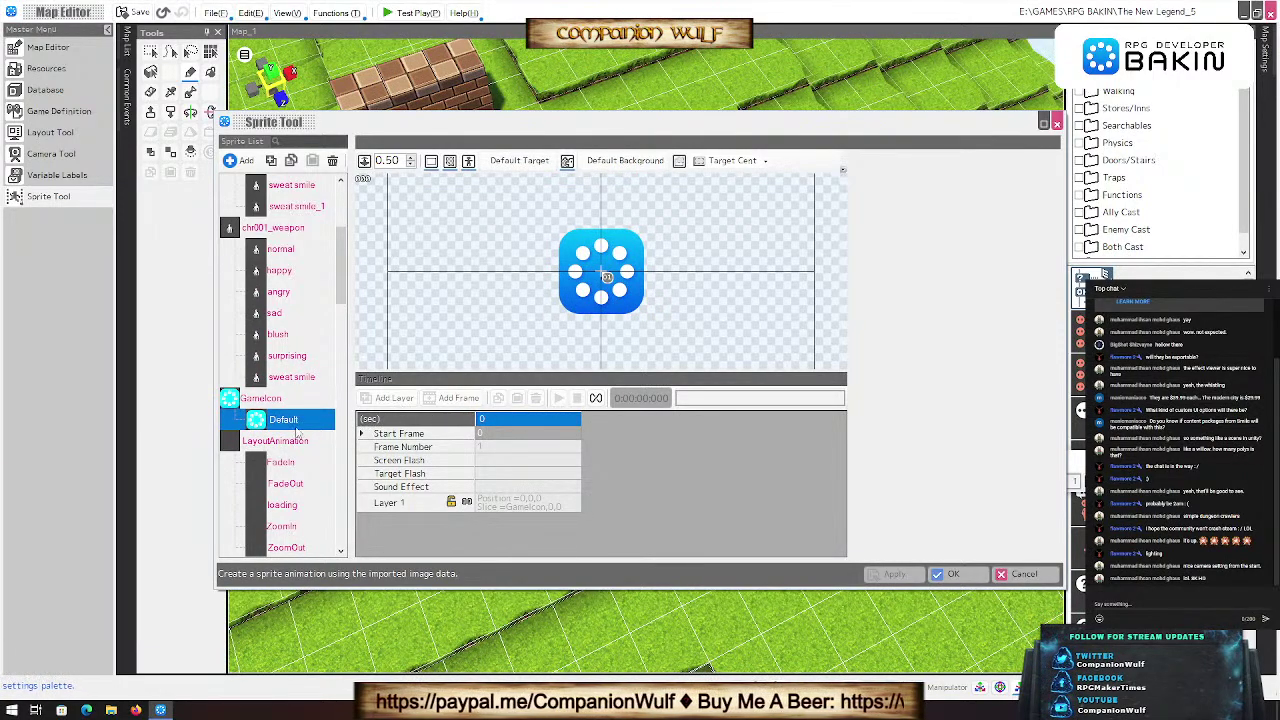
{"action": "left_click", "coordinate": [285, 463]}
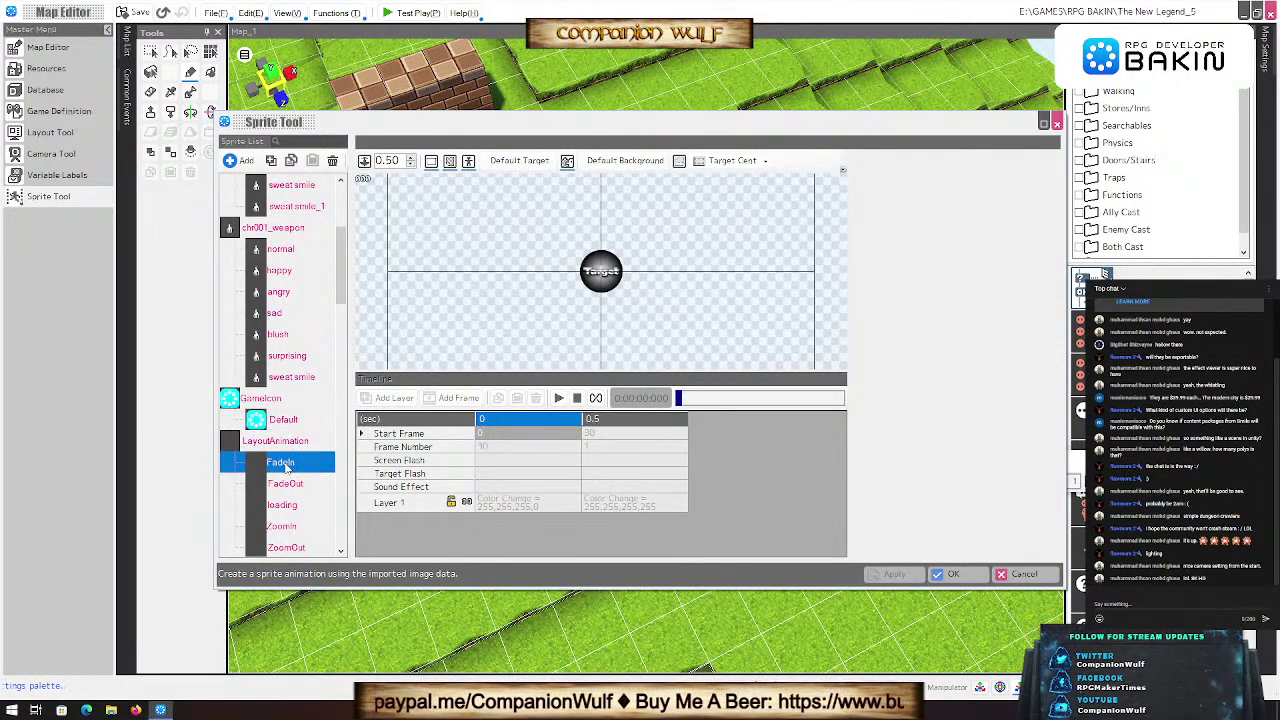
{"action": "scroll", "coordinate": [283, 460], "scroll_direction": "down", "scroll_amount": 3}
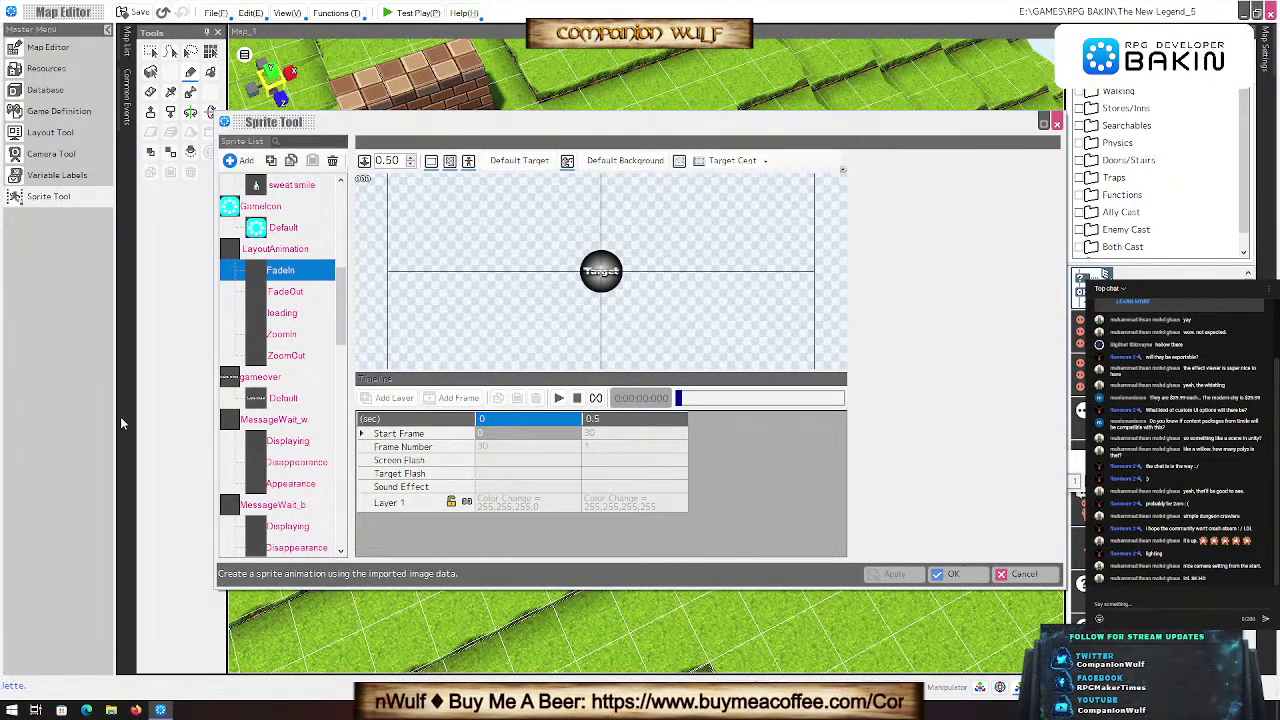
Step: Preview the default Logo, arrow_R and arrow_L sprites at the end of the sprite list, and close the Sprite Tool without saving
{"action": "scroll", "coordinate": [277, 432], "scroll_direction": "down", "scroll_amount": 10}
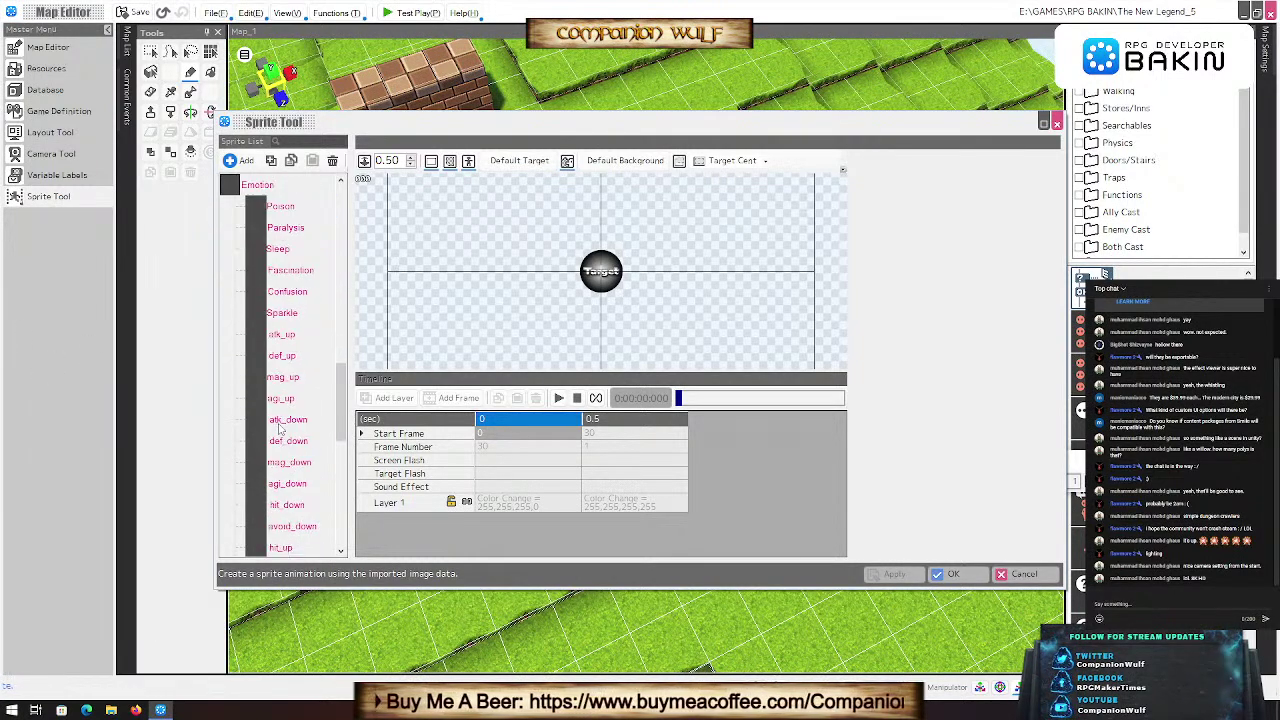
{"action": "scroll", "coordinate": [280, 428], "scroll_direction": "down", "scroll_amount": 5}
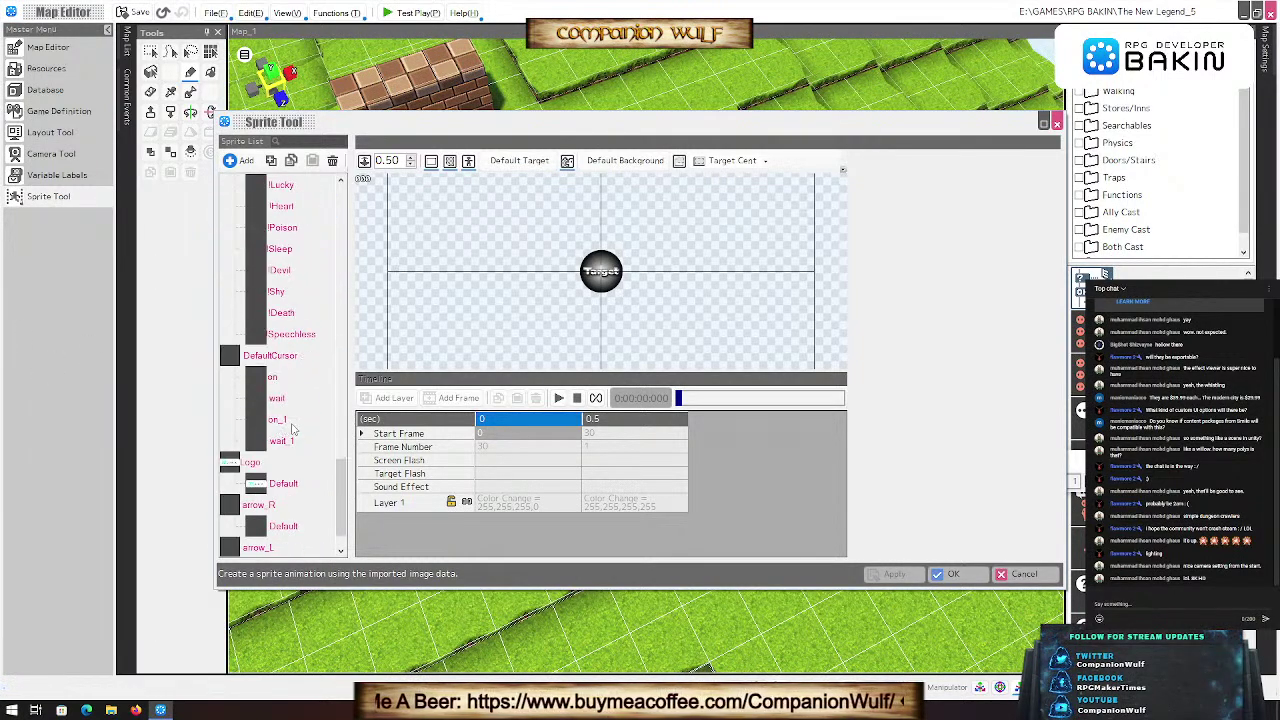
{"action": "scroll", "coordinate": [293, 430], "scroll_direction": "down", "scroll_amount": 2}
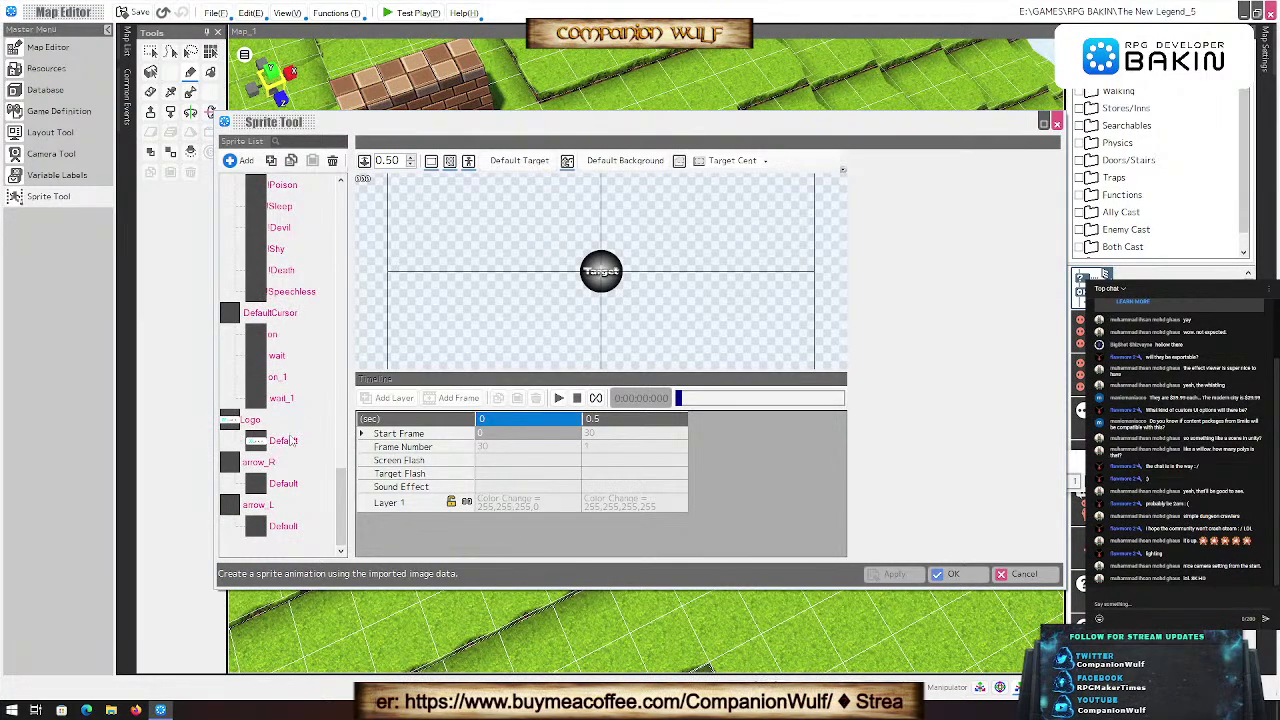
{"action": "left_click", "coordinate": [289, 441]}
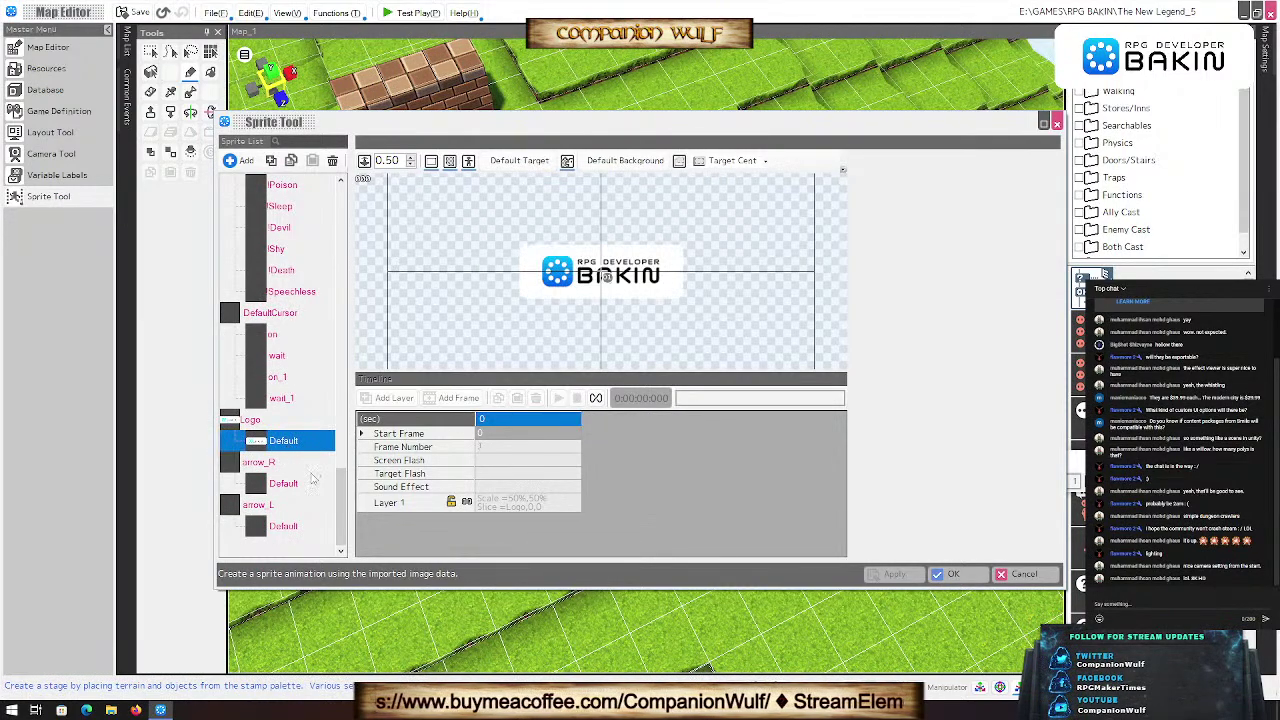
{"action": "left_click", "coordinate": [288, 485]}
{"action": "left_click", "coordinate": [286, 527]}
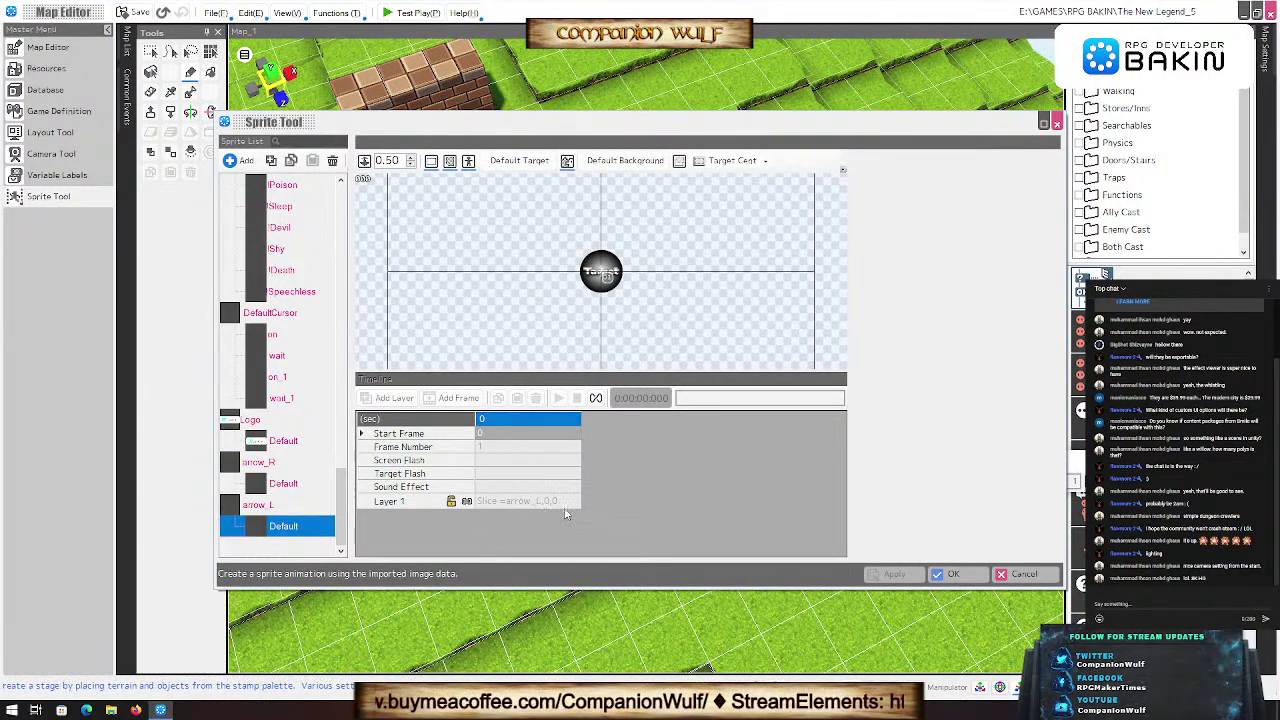
{"action": "left_click", "coordinate": [1022, 573]}
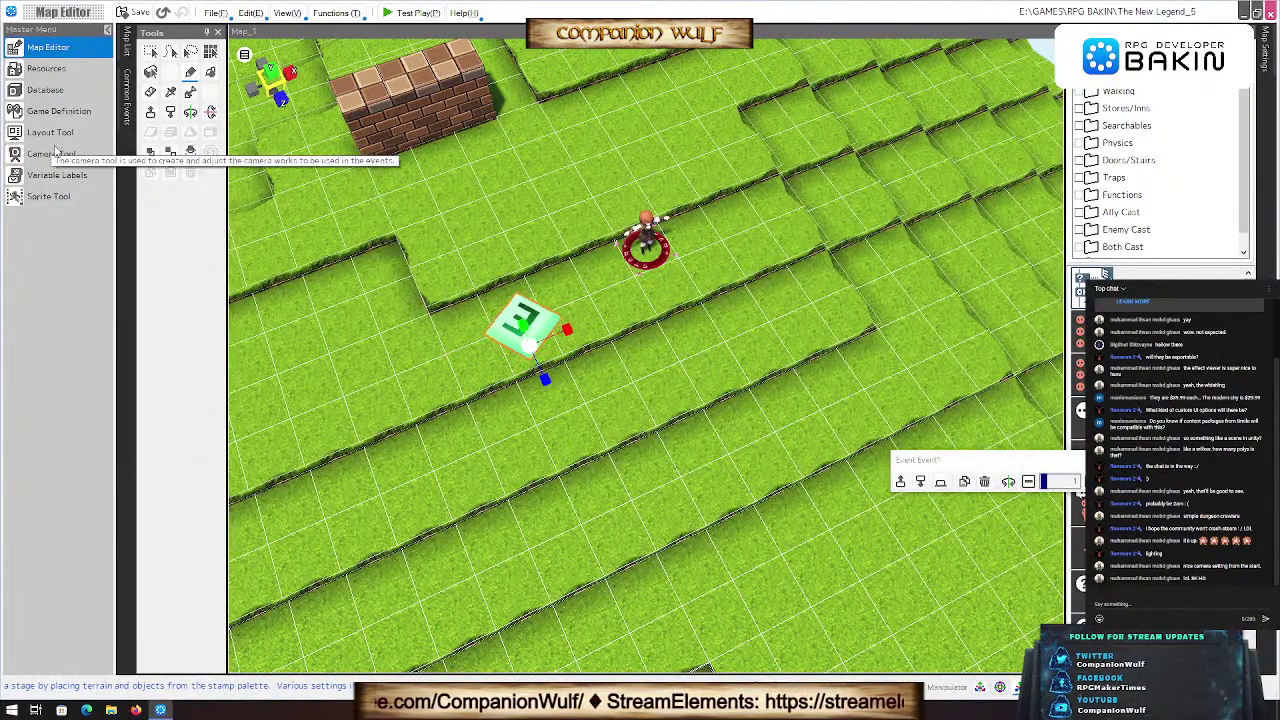
Step: Open Variable Labels, check the label variables used in Map_1, and close the window
{"action": "left_click", "coordinate": [58, 176]}
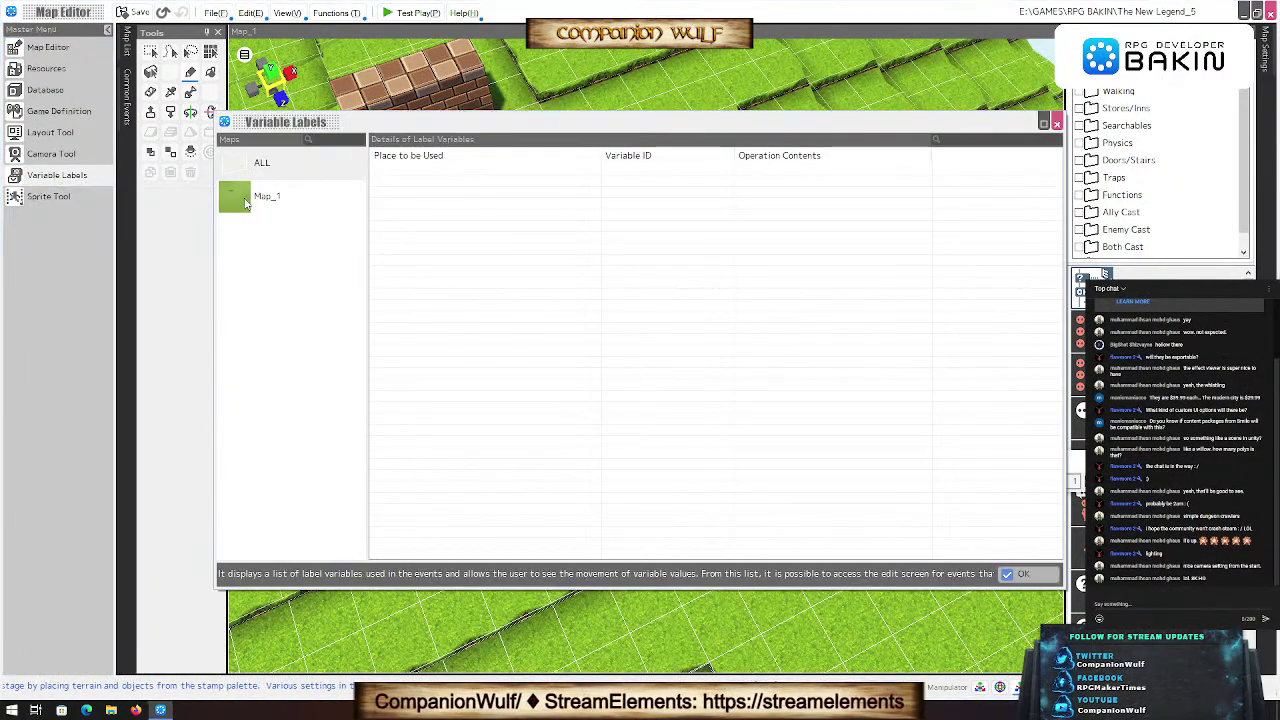
{"action": "left_click", "coordinate": [246, 200]}
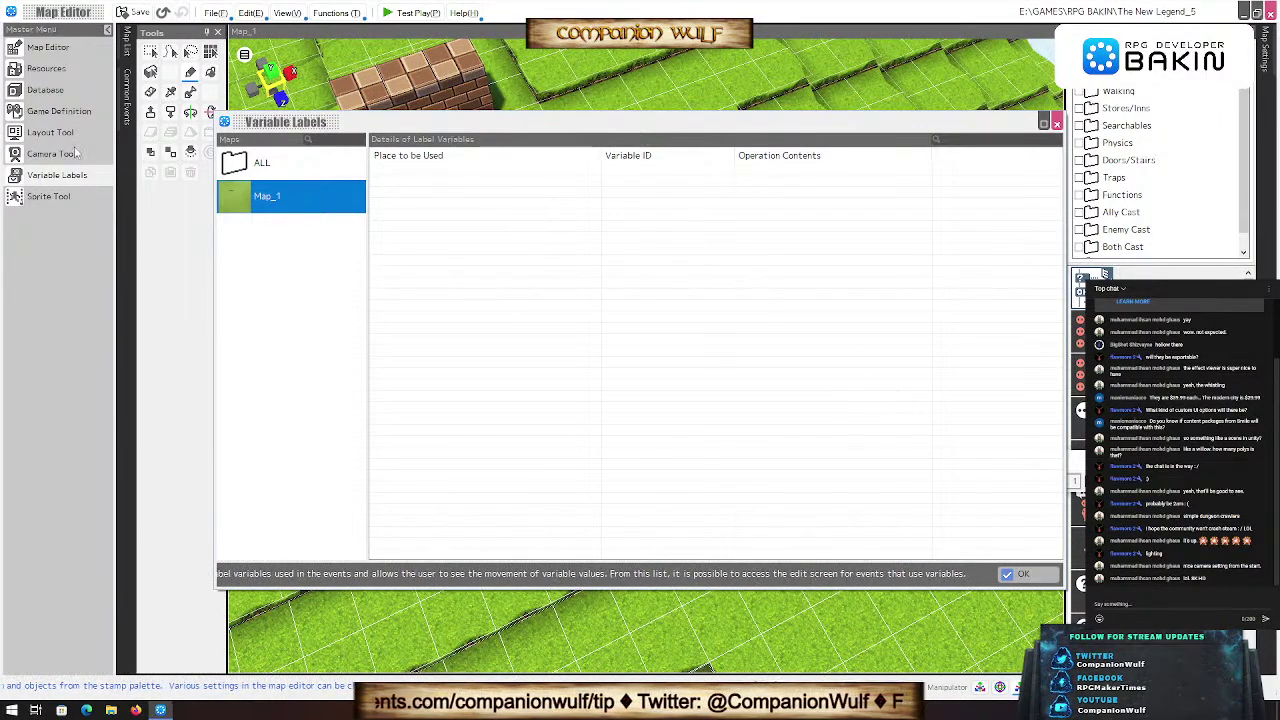
{"action": "left_click", "coordinate": [430, 195]}
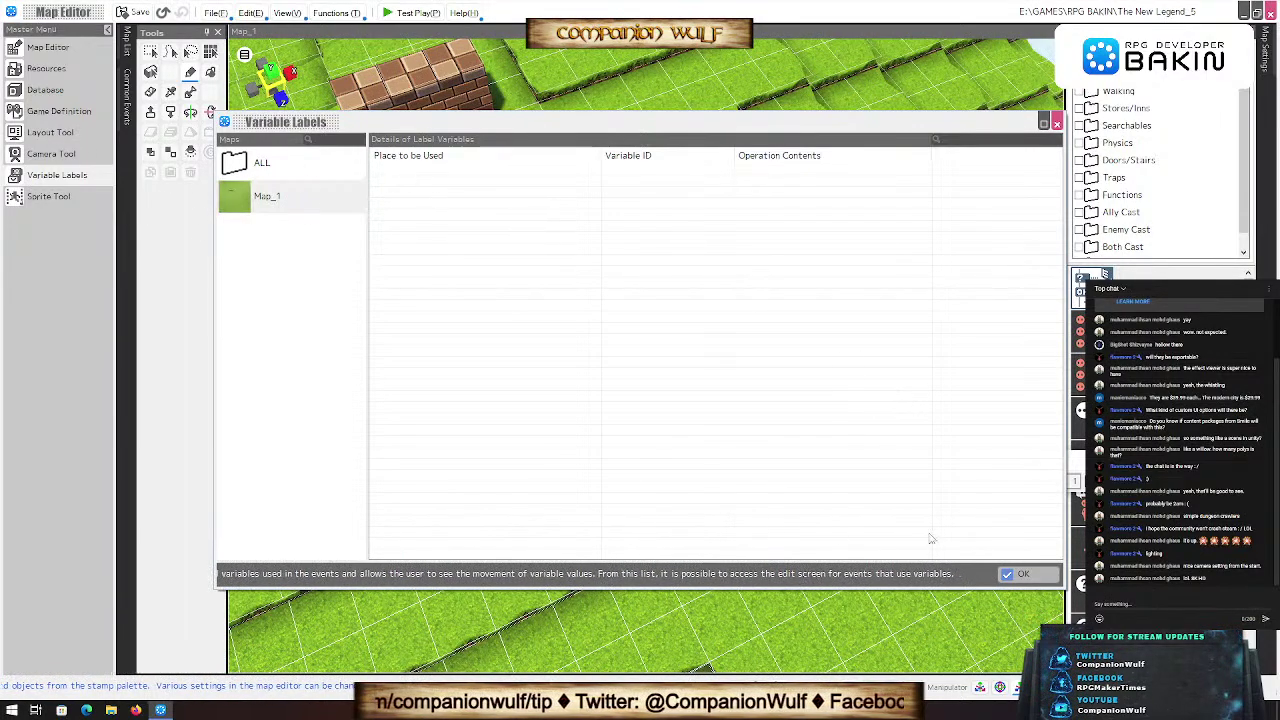
{"action": "left_click", "coordinate": [1057, 123]}
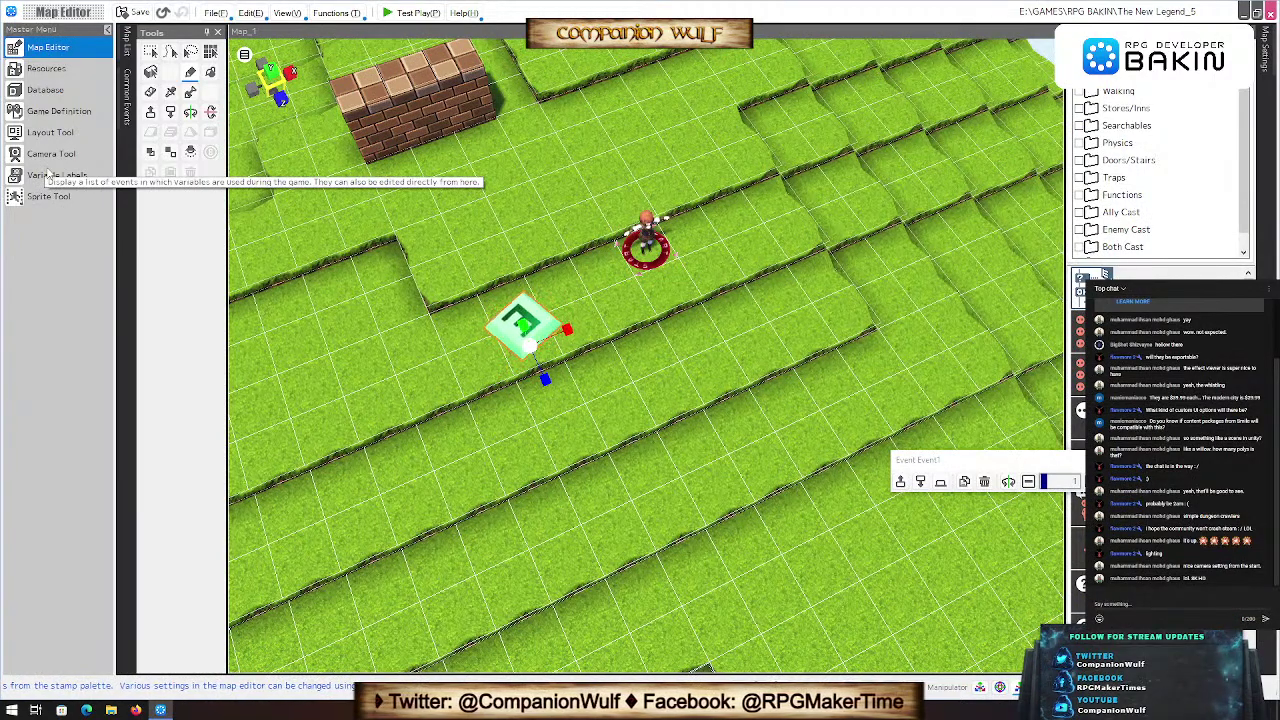
Step: Open the Layout Tool and view the In-Game Effects layouts Display Map Name, Game Over and Free Layout for Events
{"action": "left_click", "coordinate": [45, 132]}
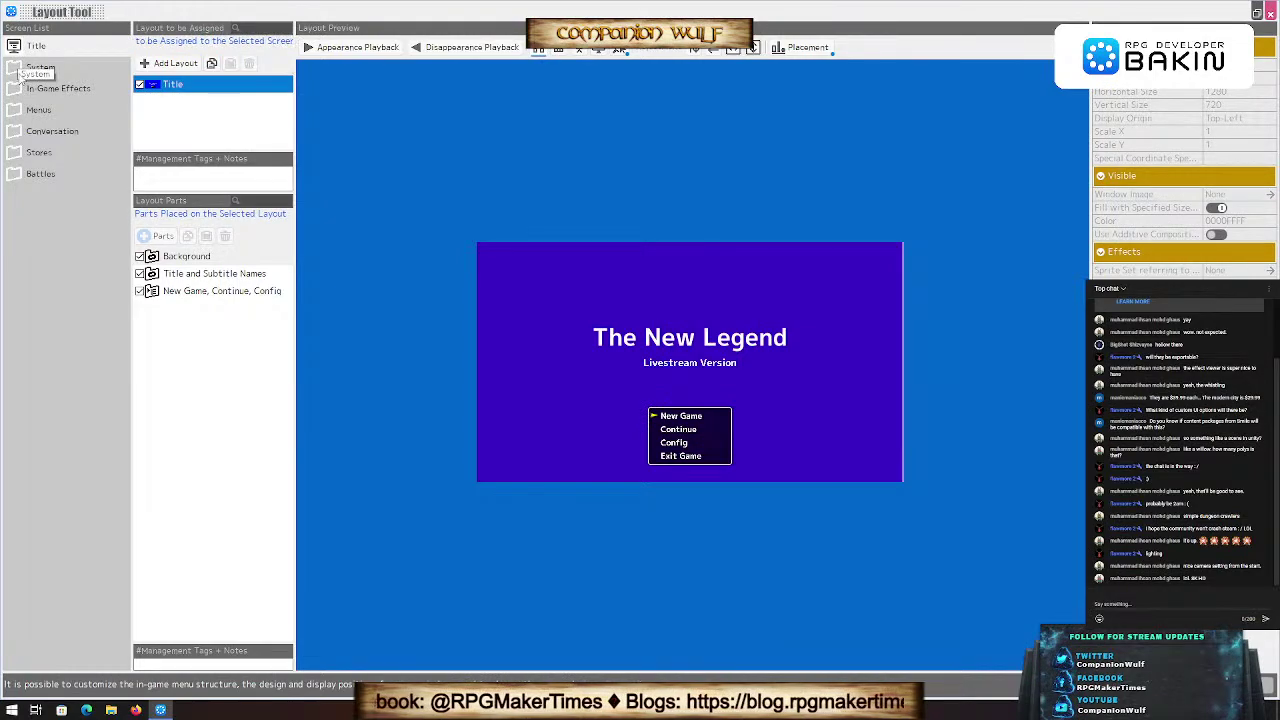
{"action": "left_click", "coordinate": [40, 90]}
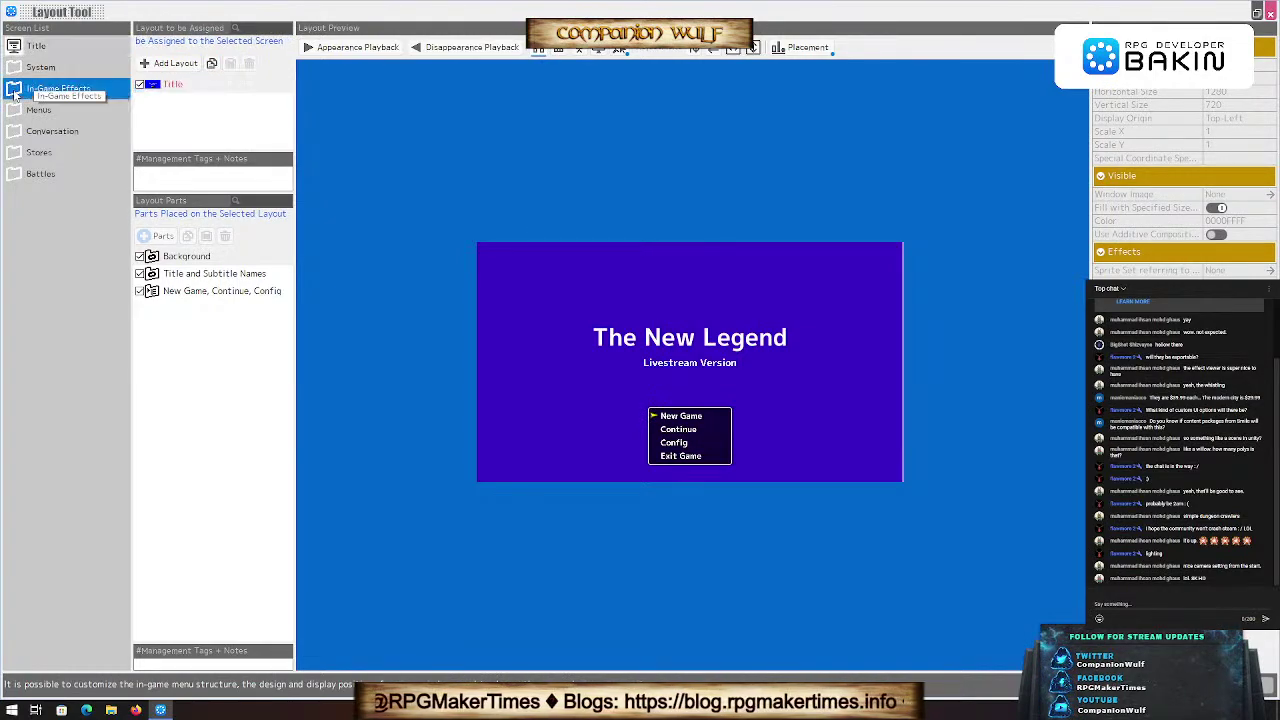
{"action": "left_click", "coordinate": [75, 111]}
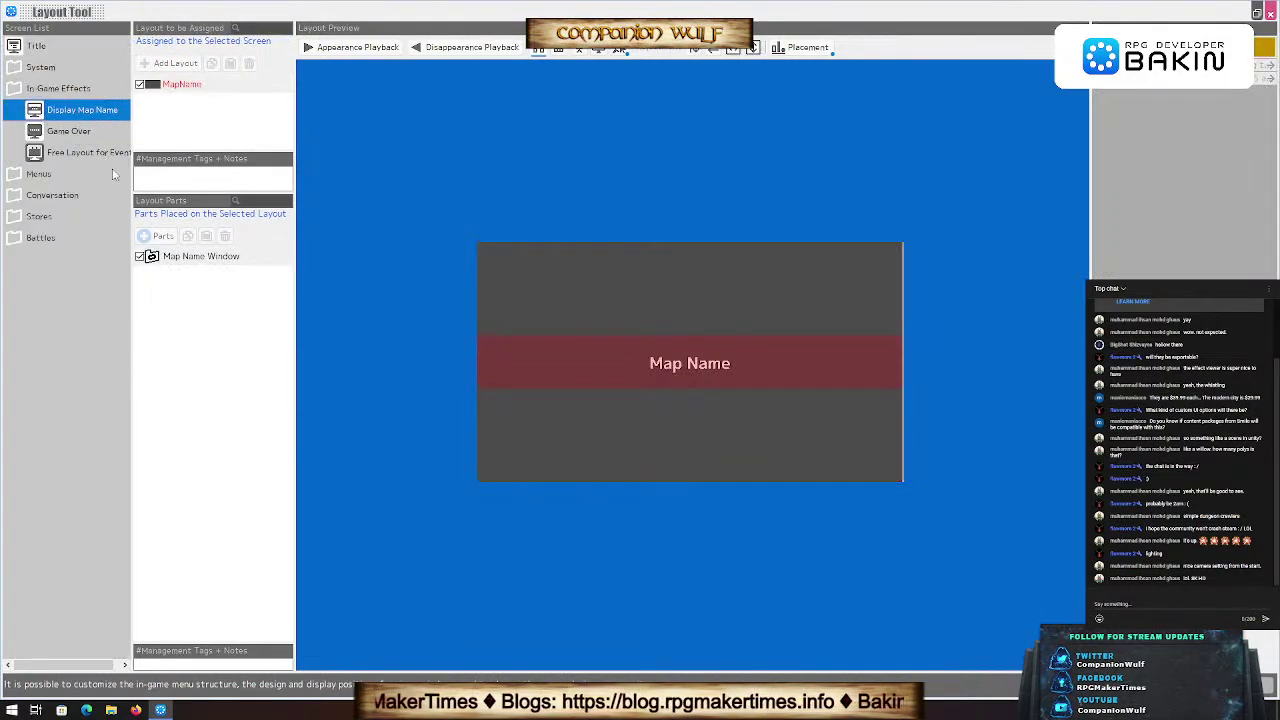
{"action": "left_click", "coordinate": [72, 131]}
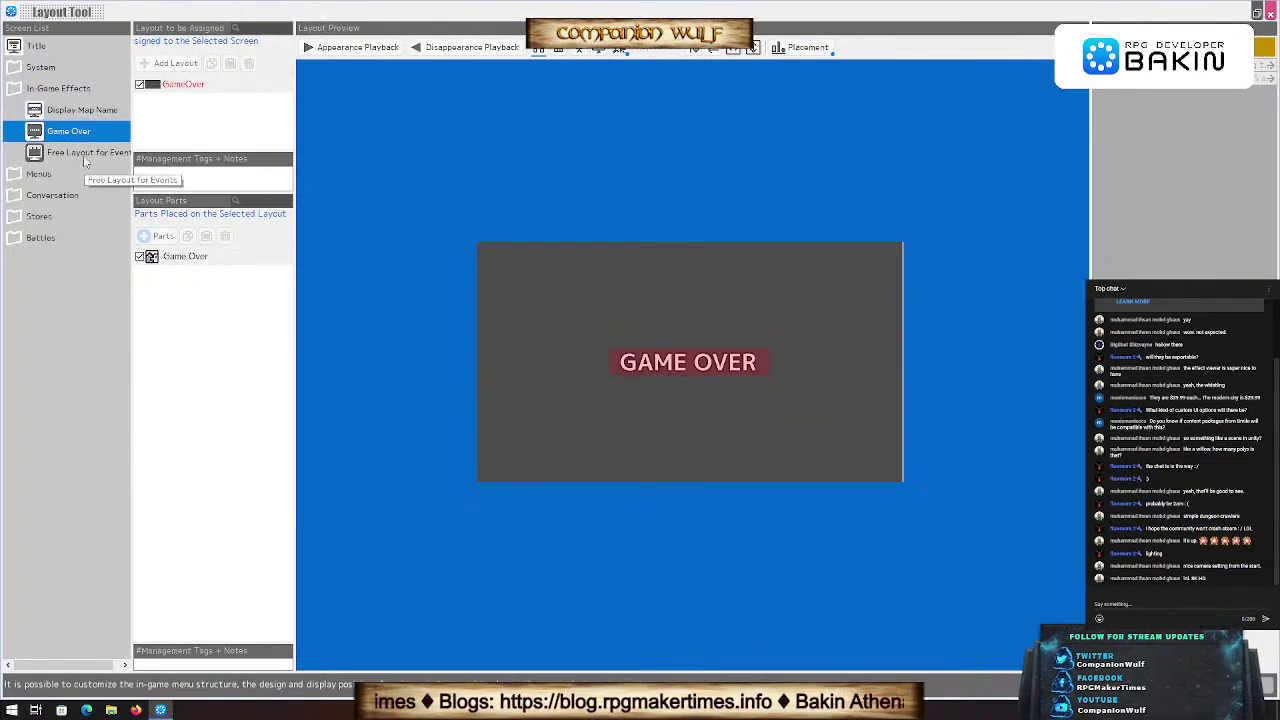
{"action": "left_click", "coordinate": [82, 156]}
{"action": "left_click", "coordinate": [72, 173]}
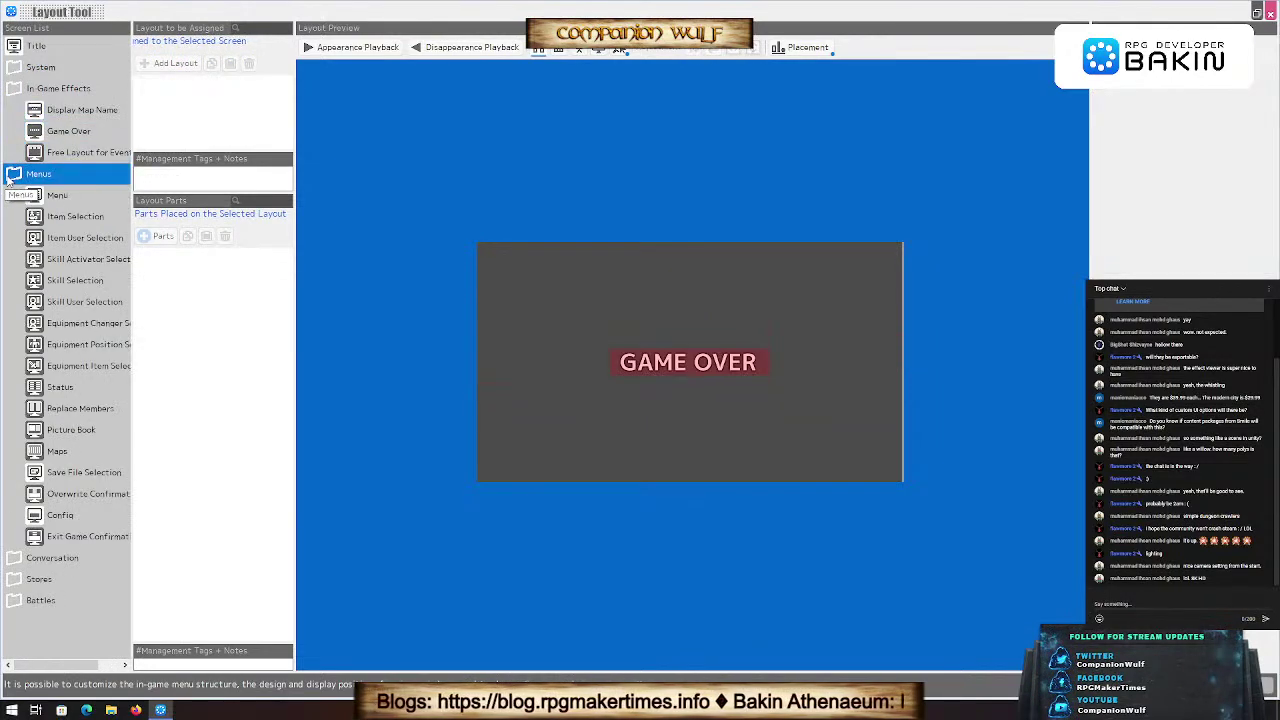
{"action": "left_click", "coordinate": [72, 155]}
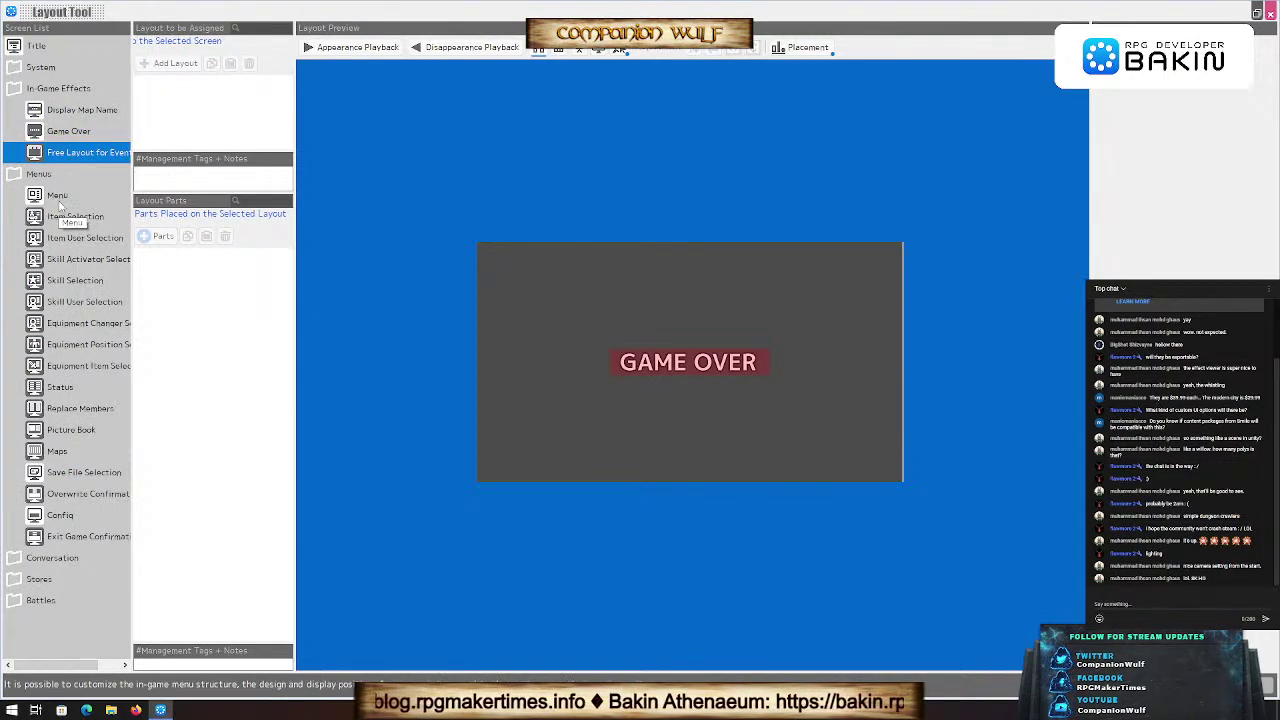
Step: View the Menu, Item Selection and Status layouts in the Menus group
{"action": "left_click", "coordinate": [60, 198]}
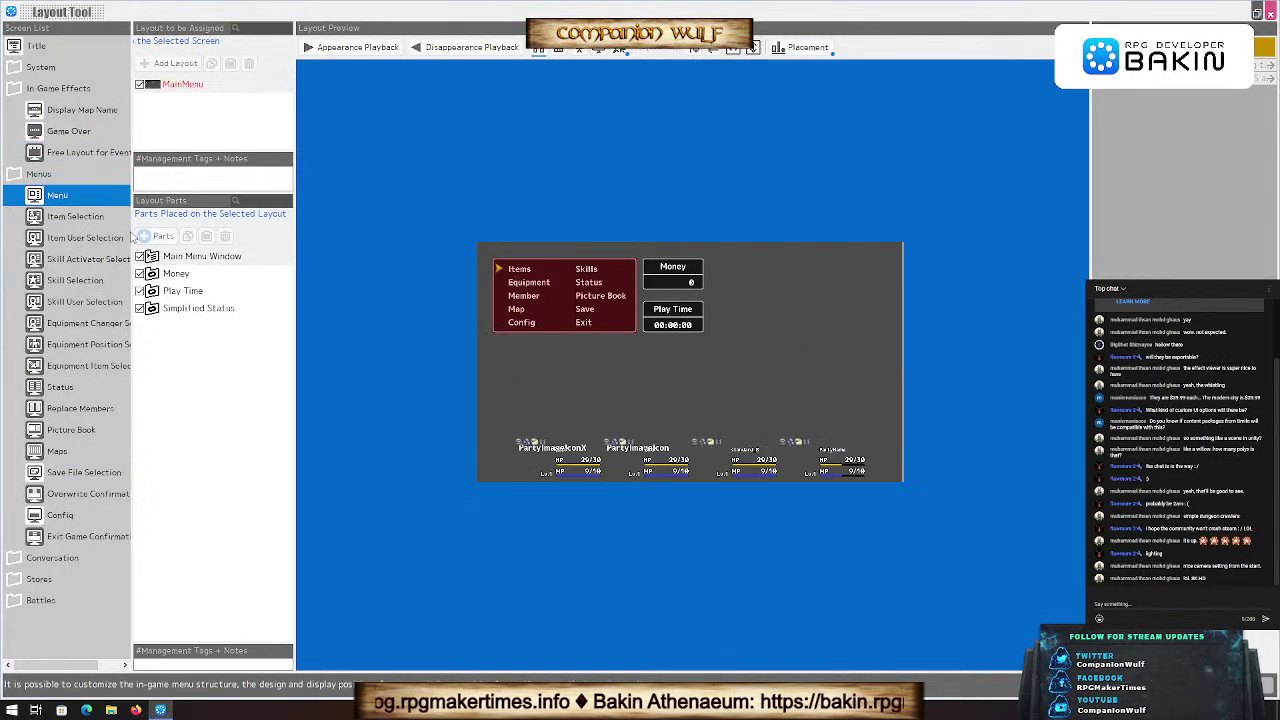
{"action": "left_click", "coordinate": [82, 218]}
{"action": "left_click", "coordinate": [62, 390]}
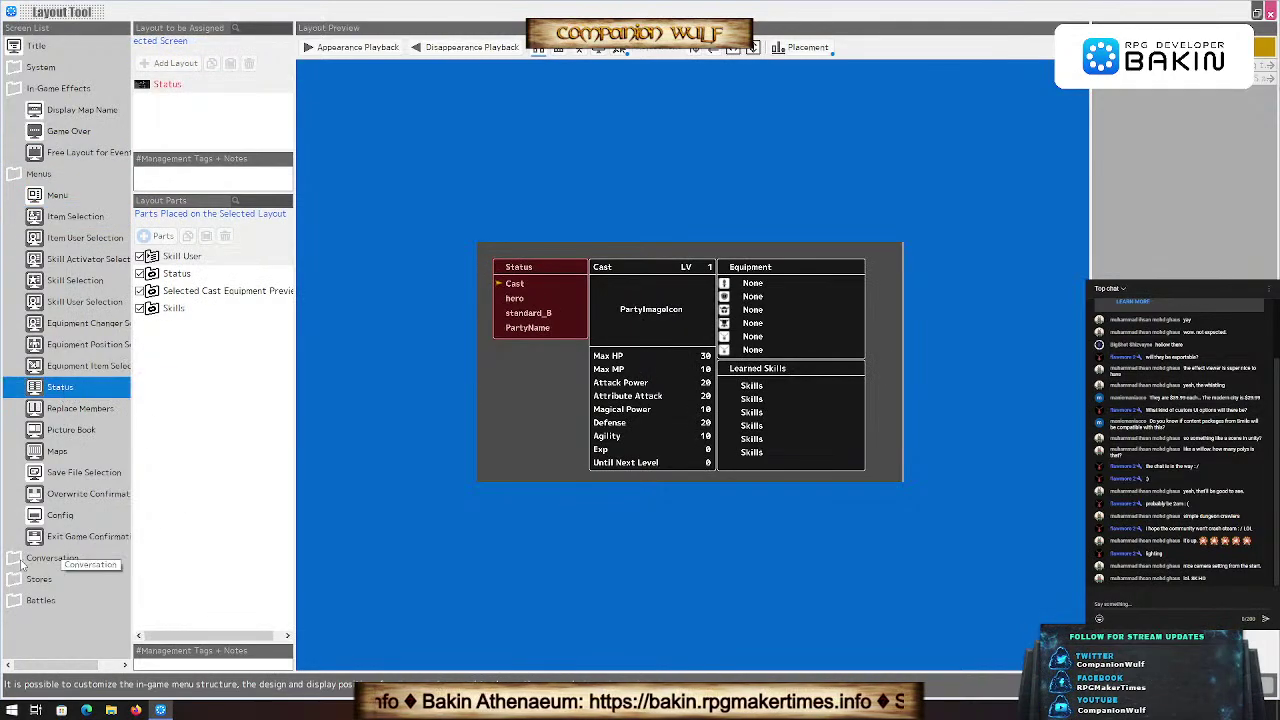
Step: Expand the Conversation group and view its Message, Conversation and Input String layouts
{"action": "double_click", "coordinate": [52, 557]}
{"action": "left_click", "coordinate": [64, 538]}
{"action": "scroll", "coordinate": [83, 543], "scroll_direction": "down", "scroll_amount": 1}
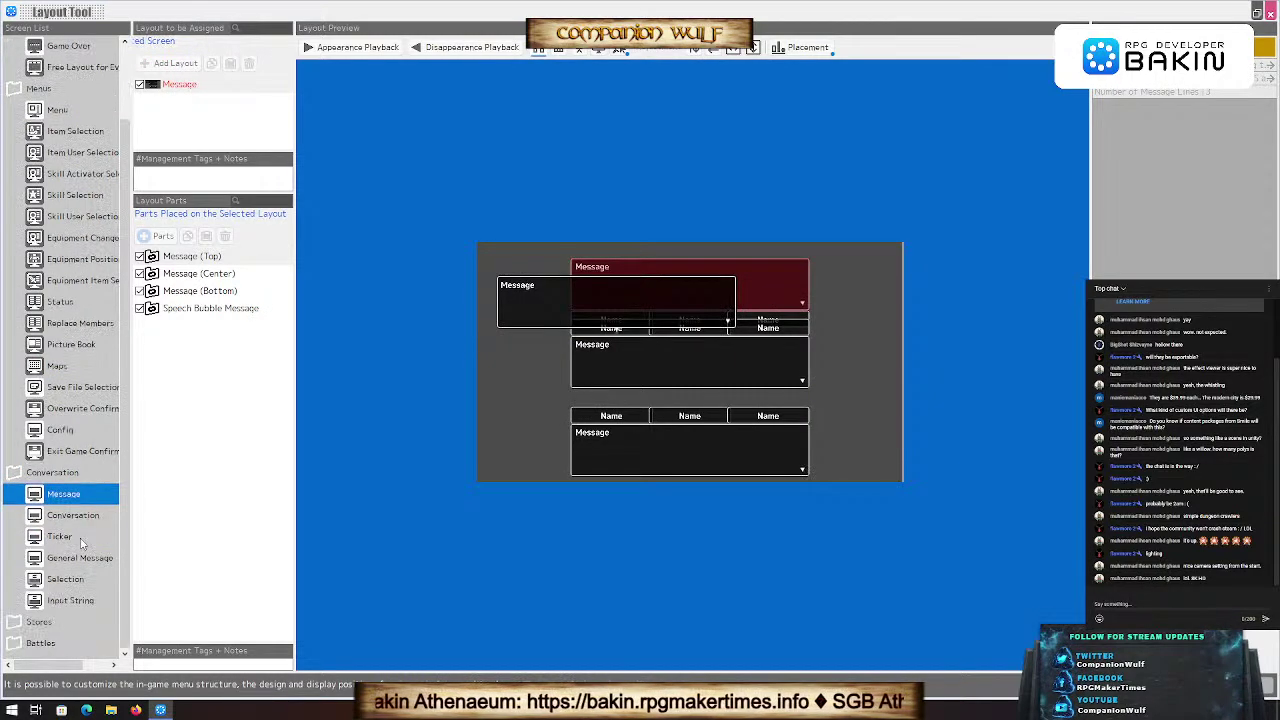
{"action": "left_click", "coordinate": [70, 516]}
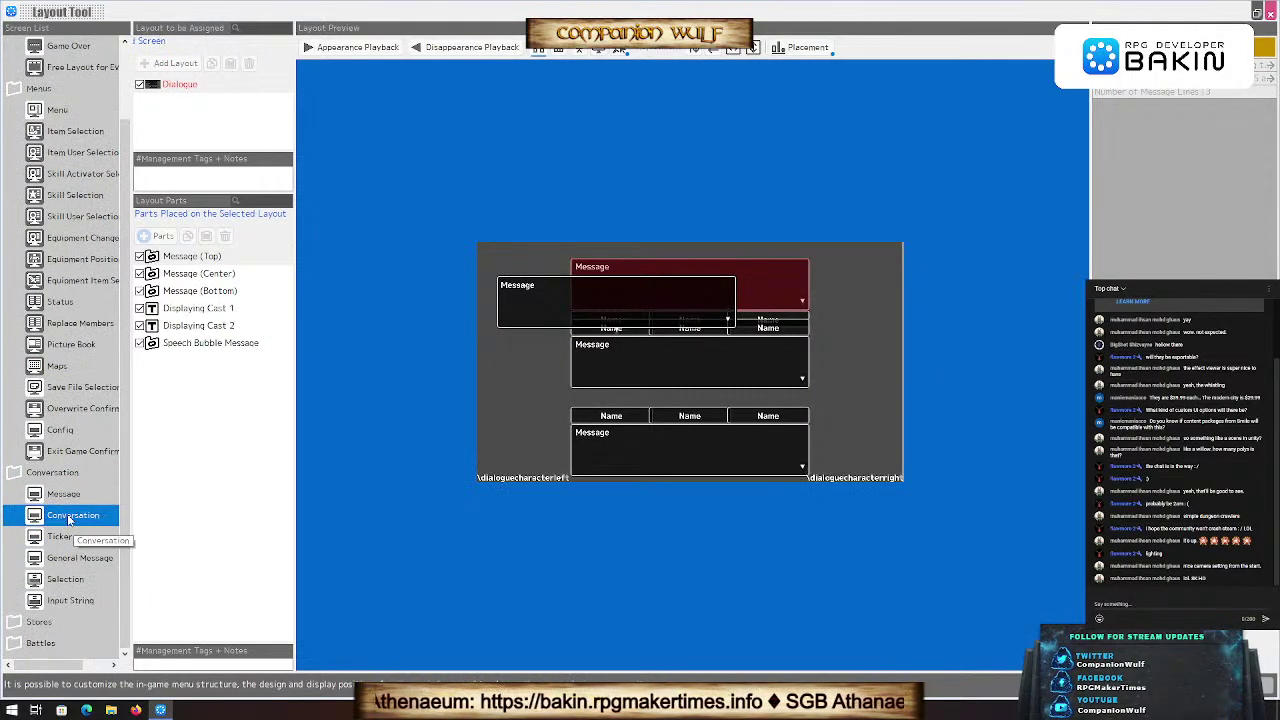
{"action": "left_click", "coordinate": [86, 600]}
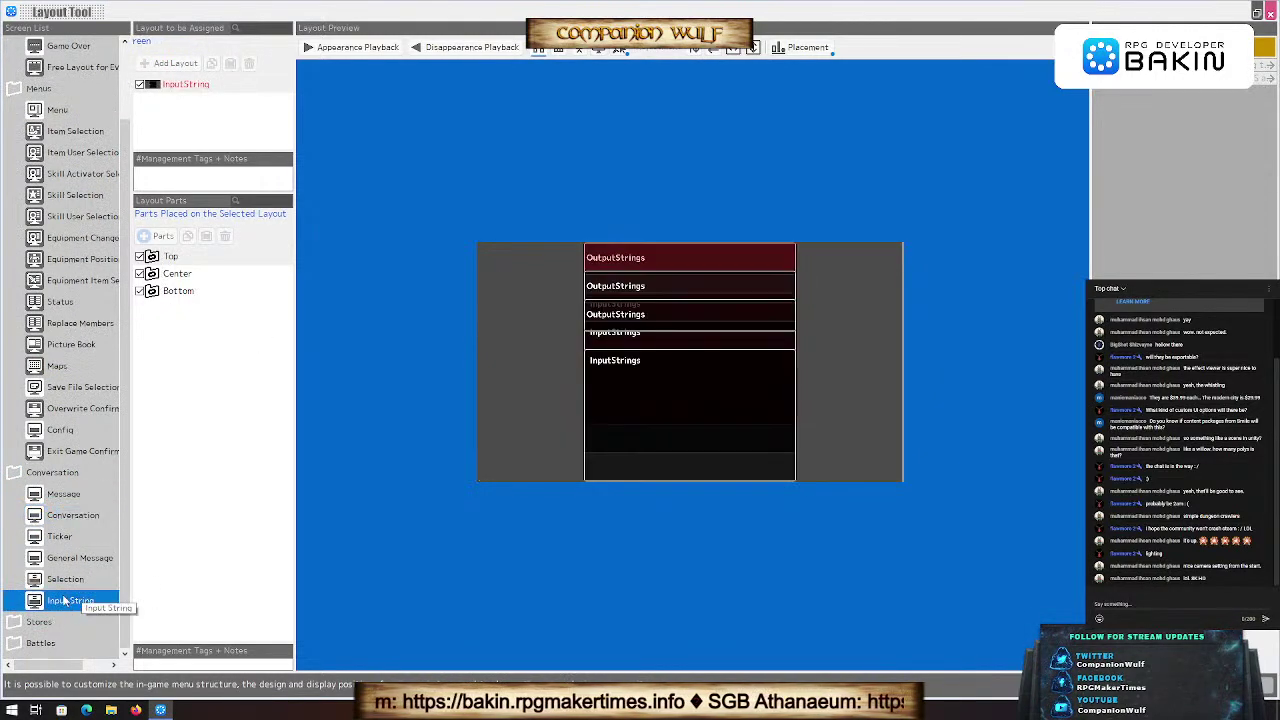
Step: Expand the Stores and Battles groups and view the Quantity Purchase and Battle Item Selection layouts
{"action": "double_click", "coordinate": [39, 622]}
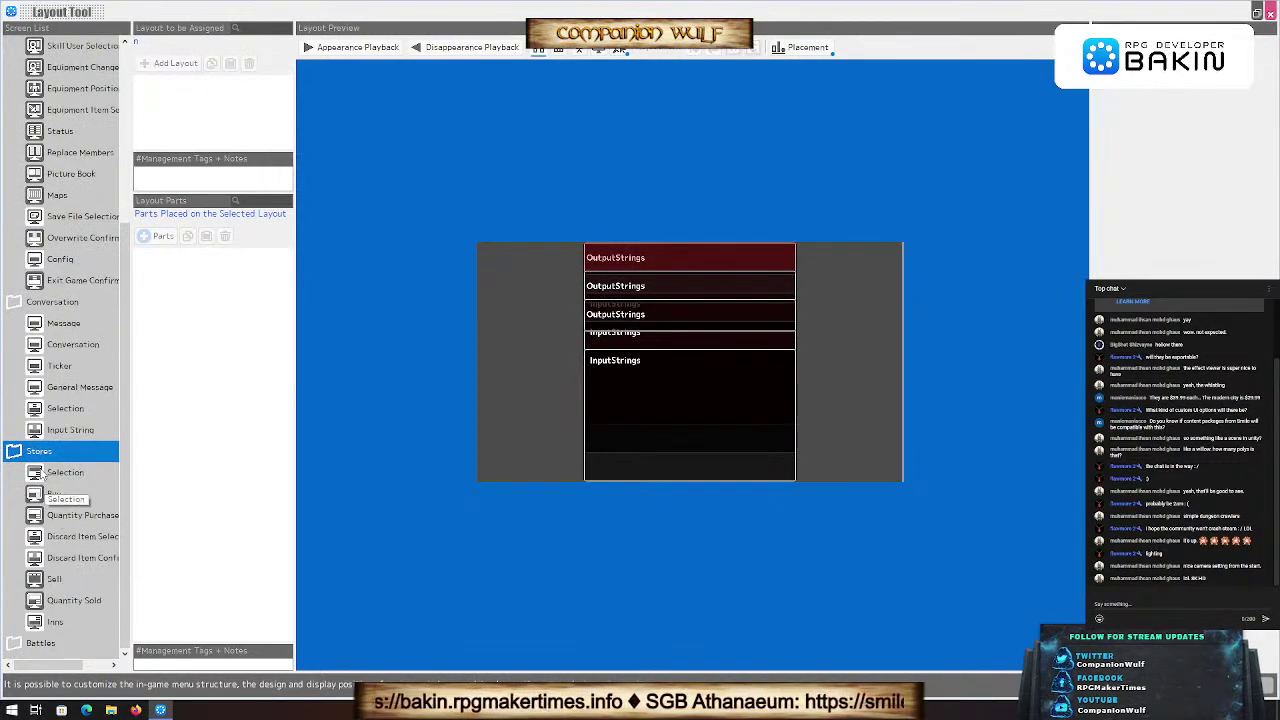
{"action": "left_click", "coordinate": [62, 516]}
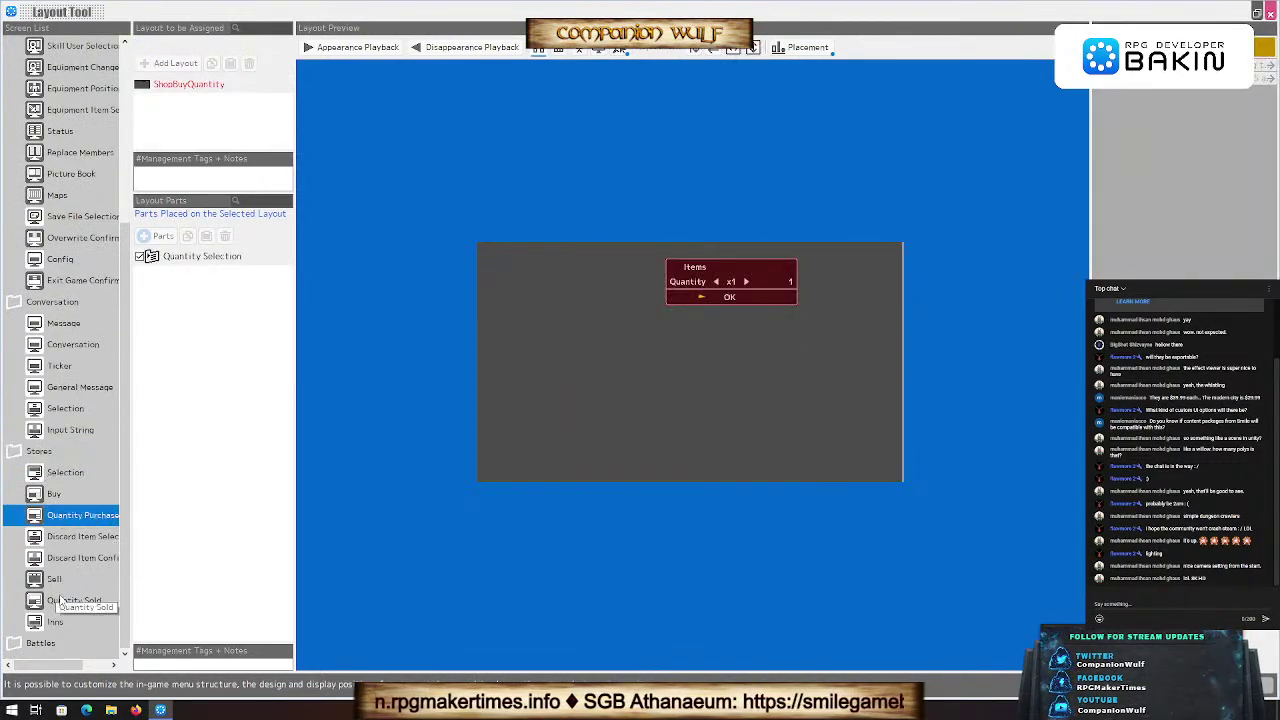
{"action": "double_click", "coordinate": [40, 643]}
{"action": "left_click", "coordinate": [80, 601]}
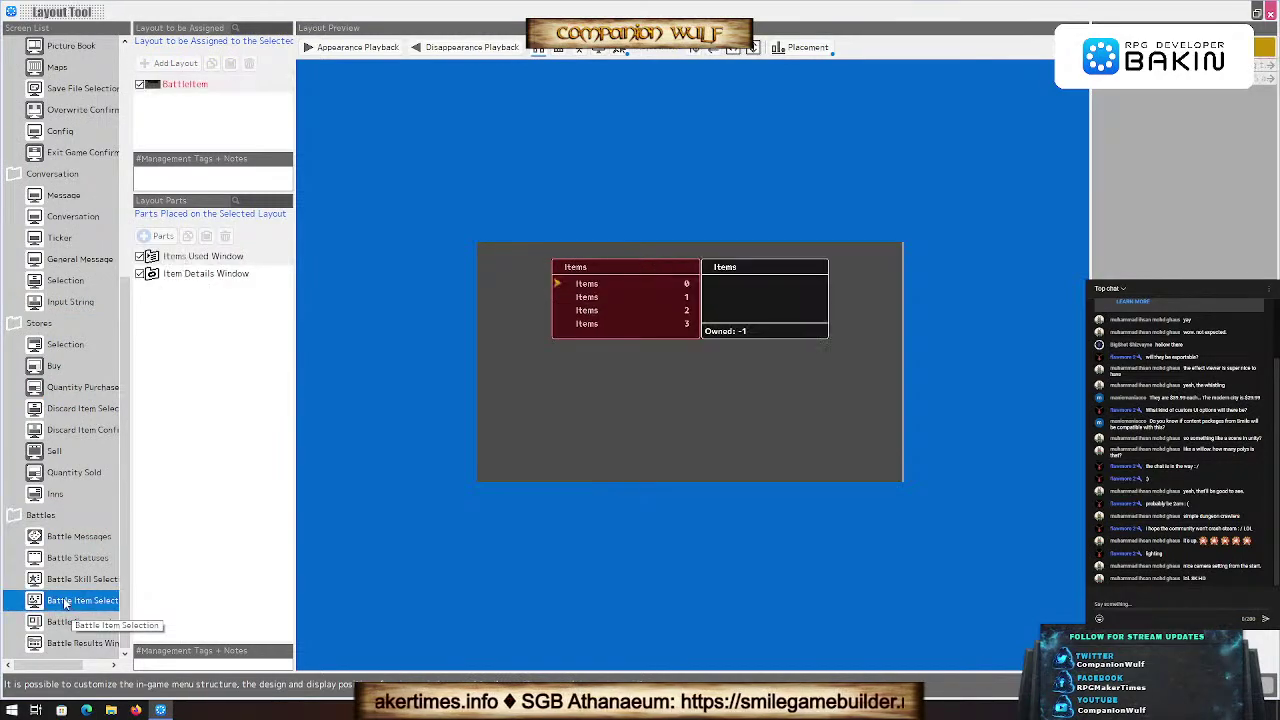
{"action": "scroll", "coordinate": [78, 530], "scroll_direction": "up", "scroll_amount": 6}
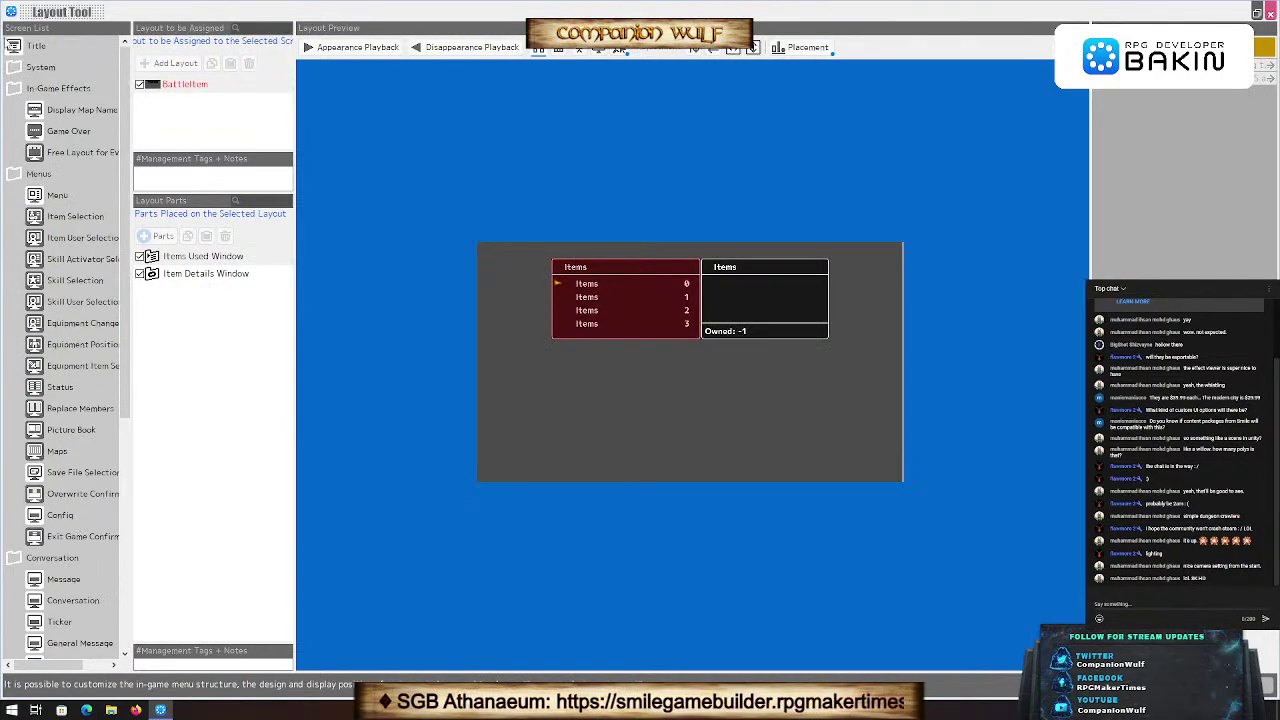
Step: Expand the System group and view the Title screen's layout and its Background part
{"action": "double_click", "coordinate": [22, 67]}
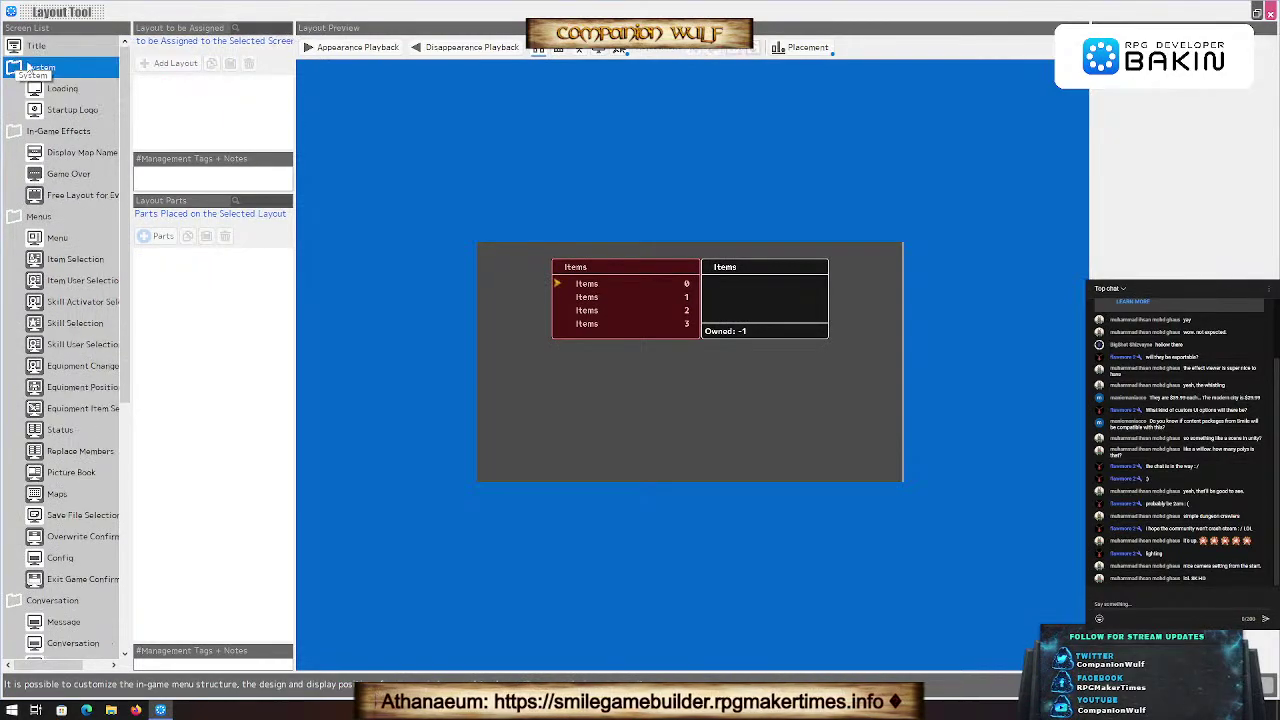
{"action": "left_click", "coordinate": [26, 47]}
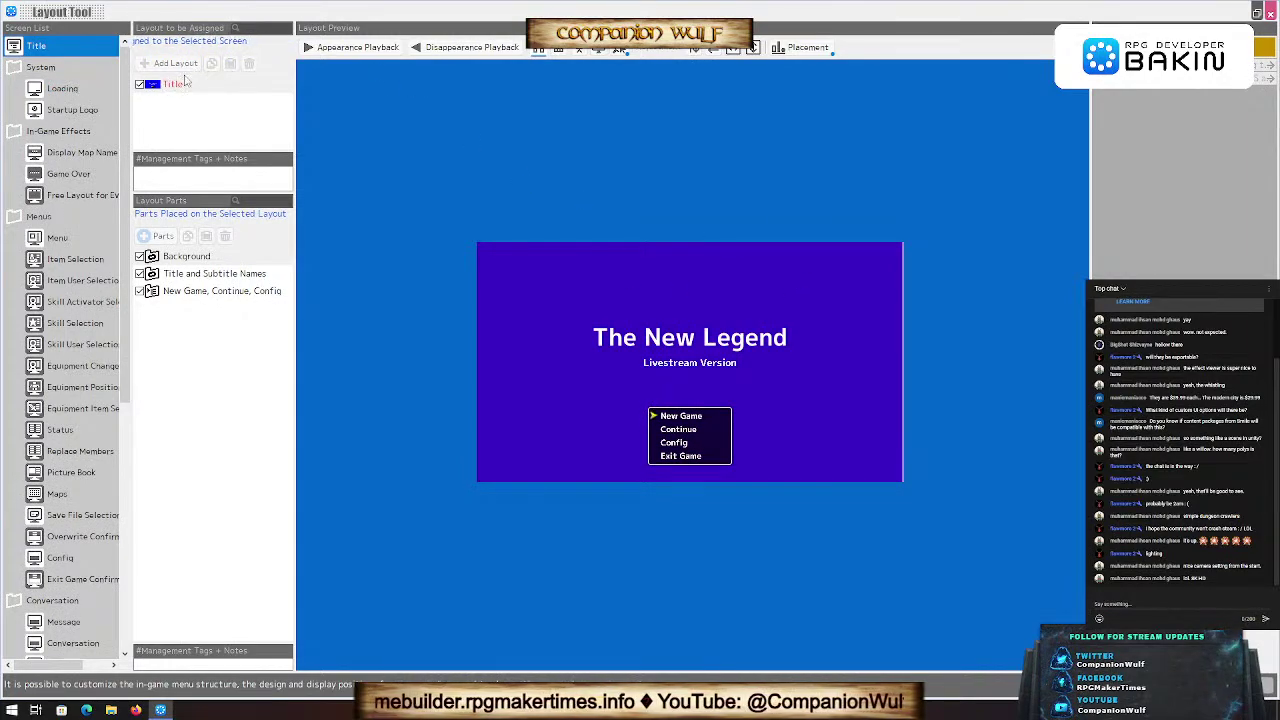
{"action": "left_click", "coordinate": [155, 87]}
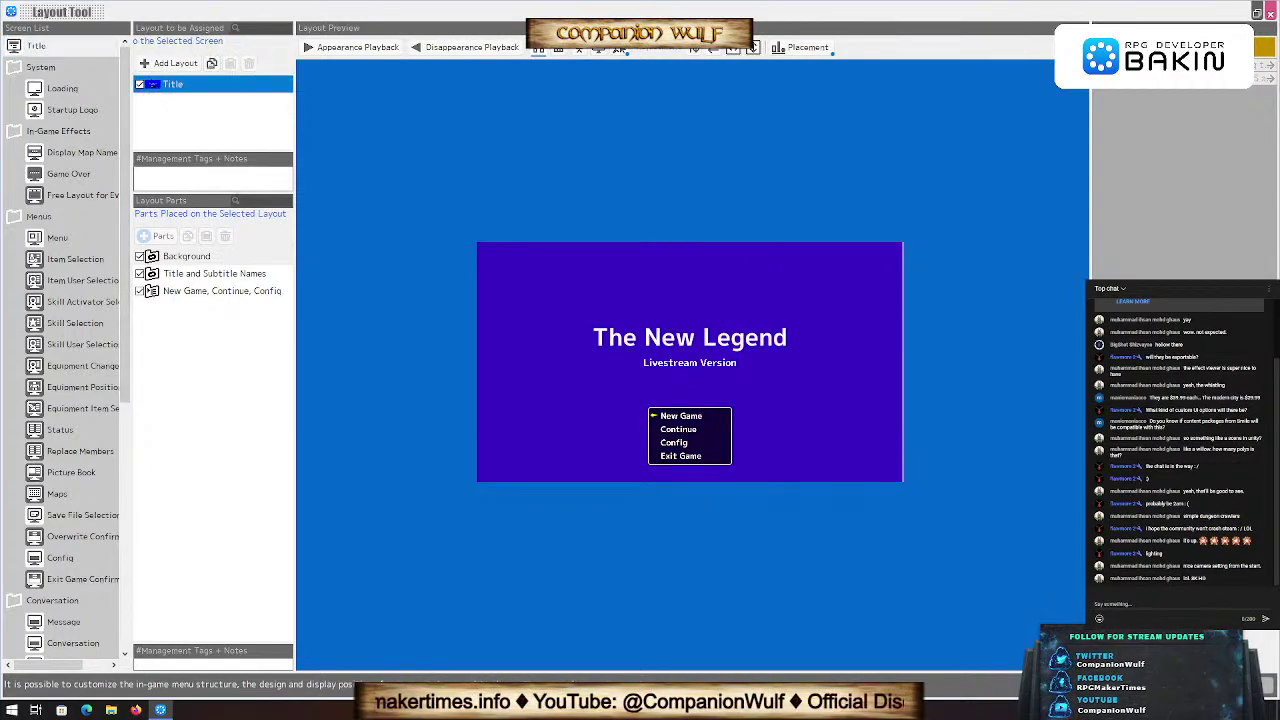
{"action": "left_click", "coordinate": [170, 258]}
{"action": "left_click", "coordinate": [170, 258]}
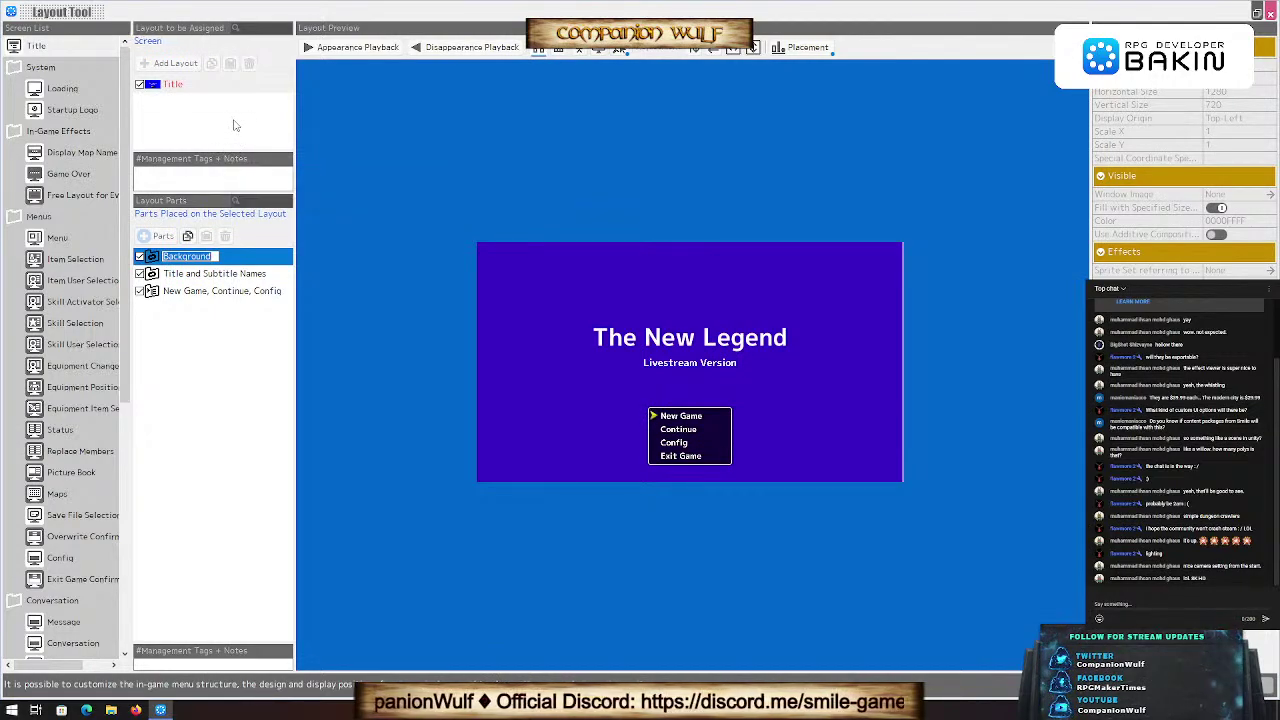
Step: Duplicate the Title layout and rename the original as Title (Old)
{"action": "left_click", "coordinate": [155, 88]}
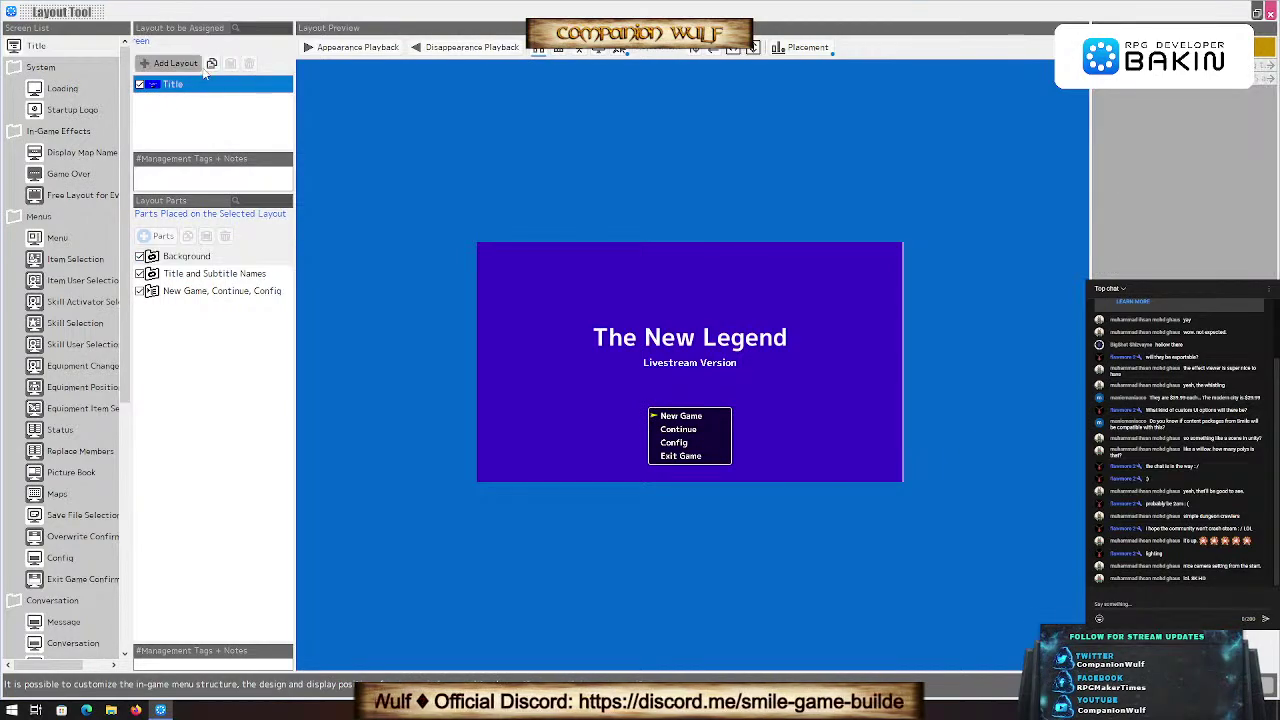
{"action": "left_click", "coordinate": [222, 66]}
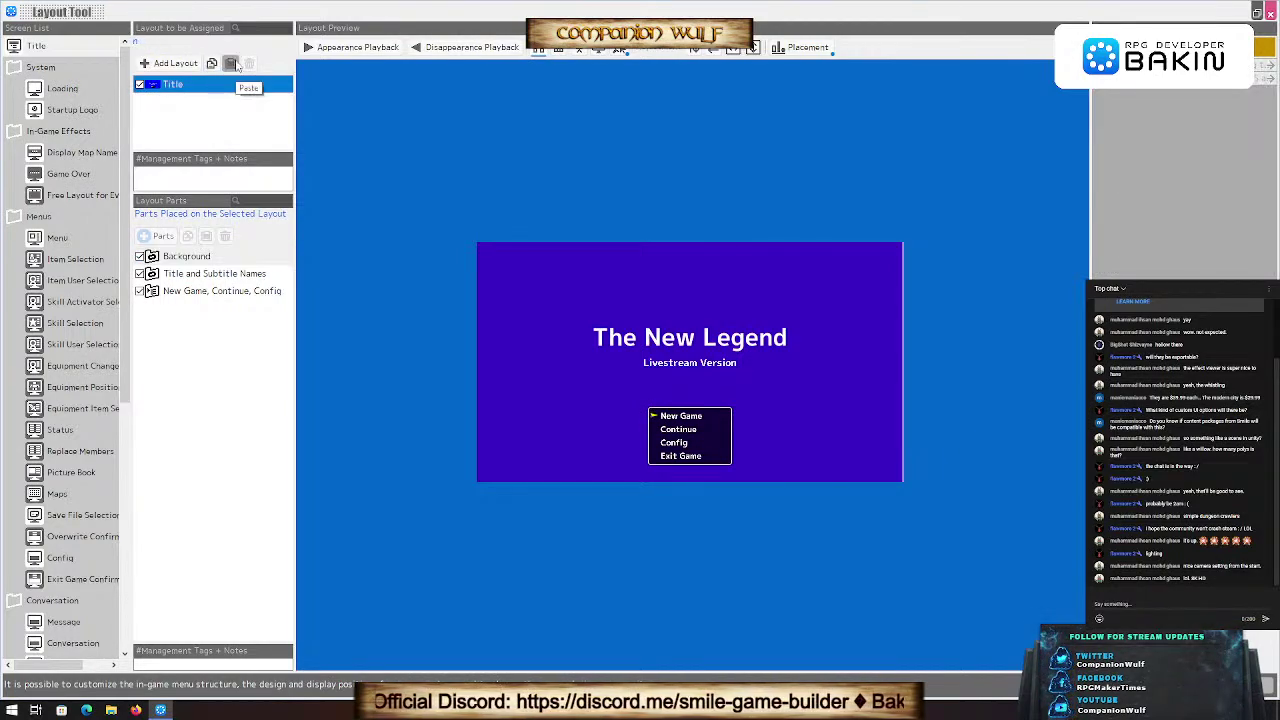
{"action": "left_click", "coordinate": [170, 103]}
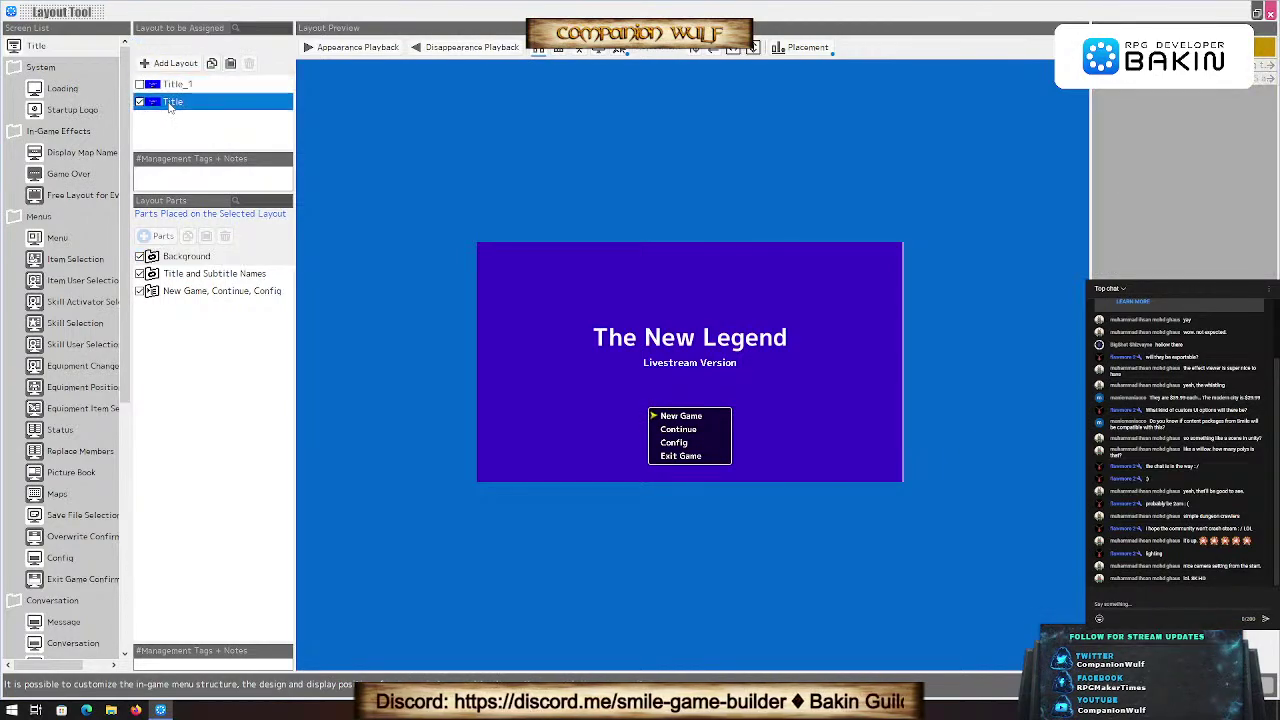
{"action": "left_click", "coordinate": [174, 104]}
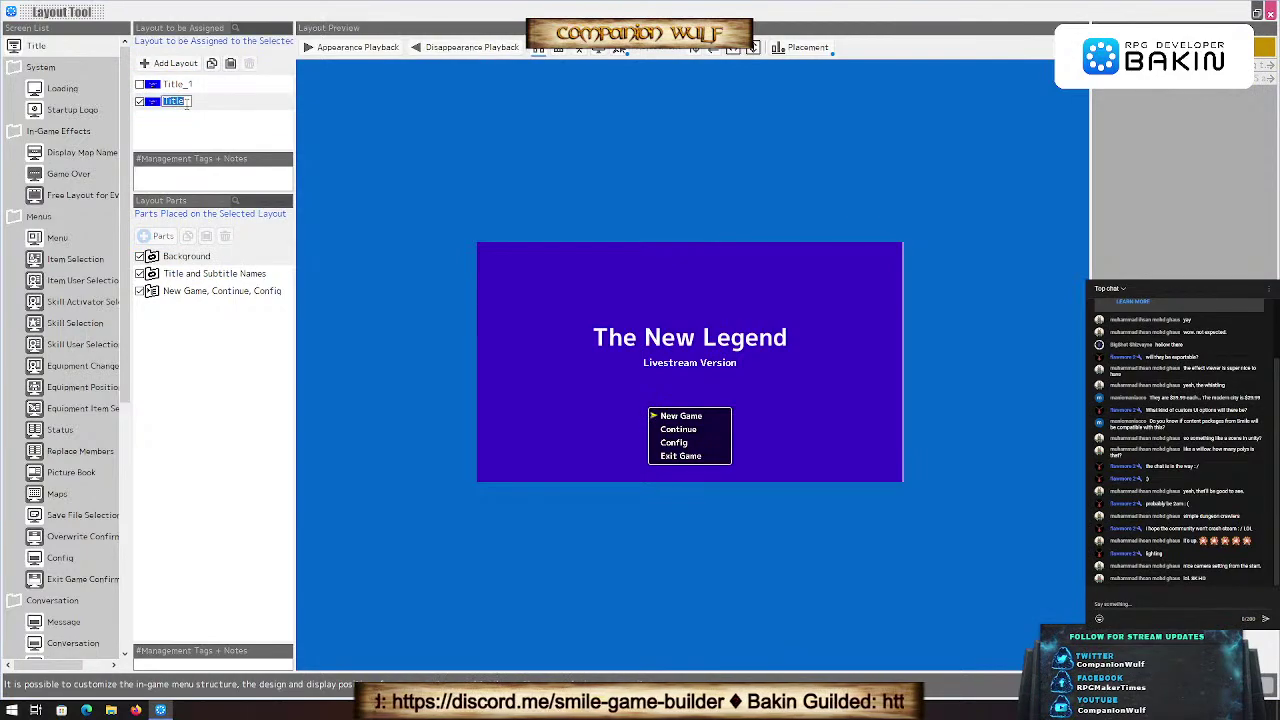
{"action": "key", "text": "End"}
{"action": "type", "text": "_Old"}
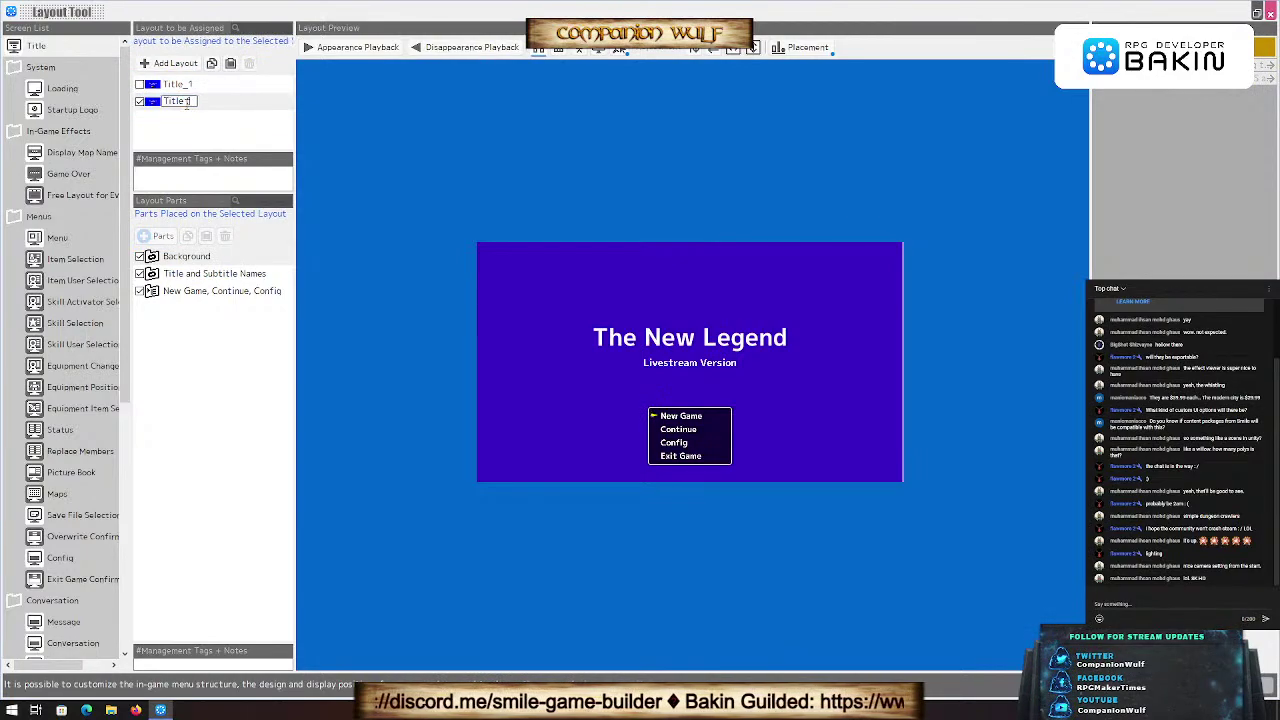
{"action": "type", "text": ")"}
{"action": "key", "text": "Return"}
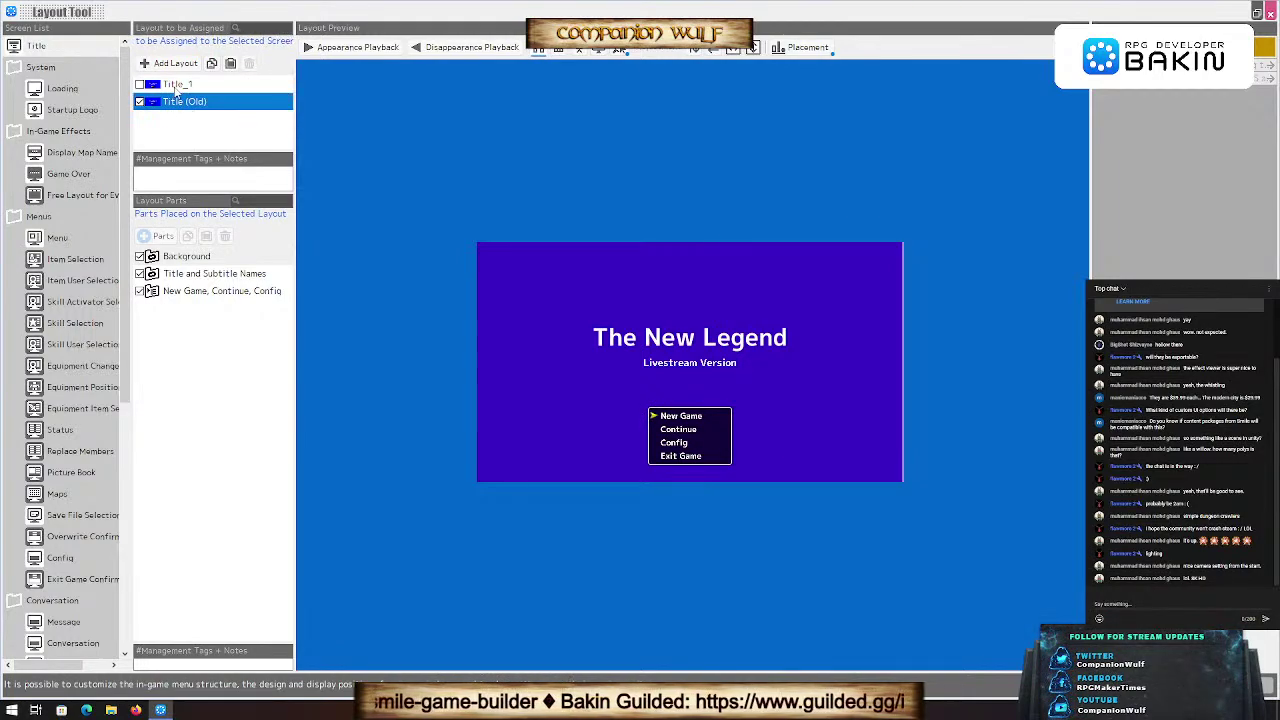
Step: Rename the copied layout as Title and make it the active layout for the Title screen
{"action": "left_click", "coordinate": [178, 86]}
{"action": "left_click", "coordinate": [178, 86]}
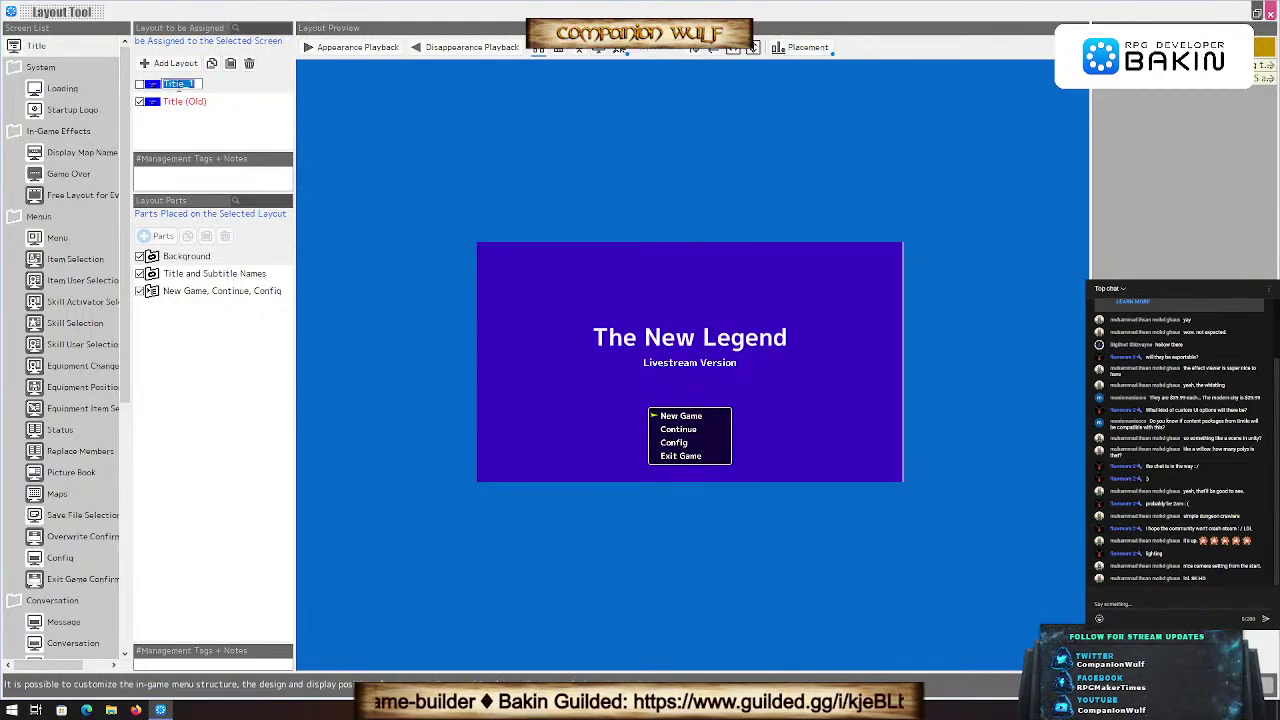
{"action": "key", "text": "End"}
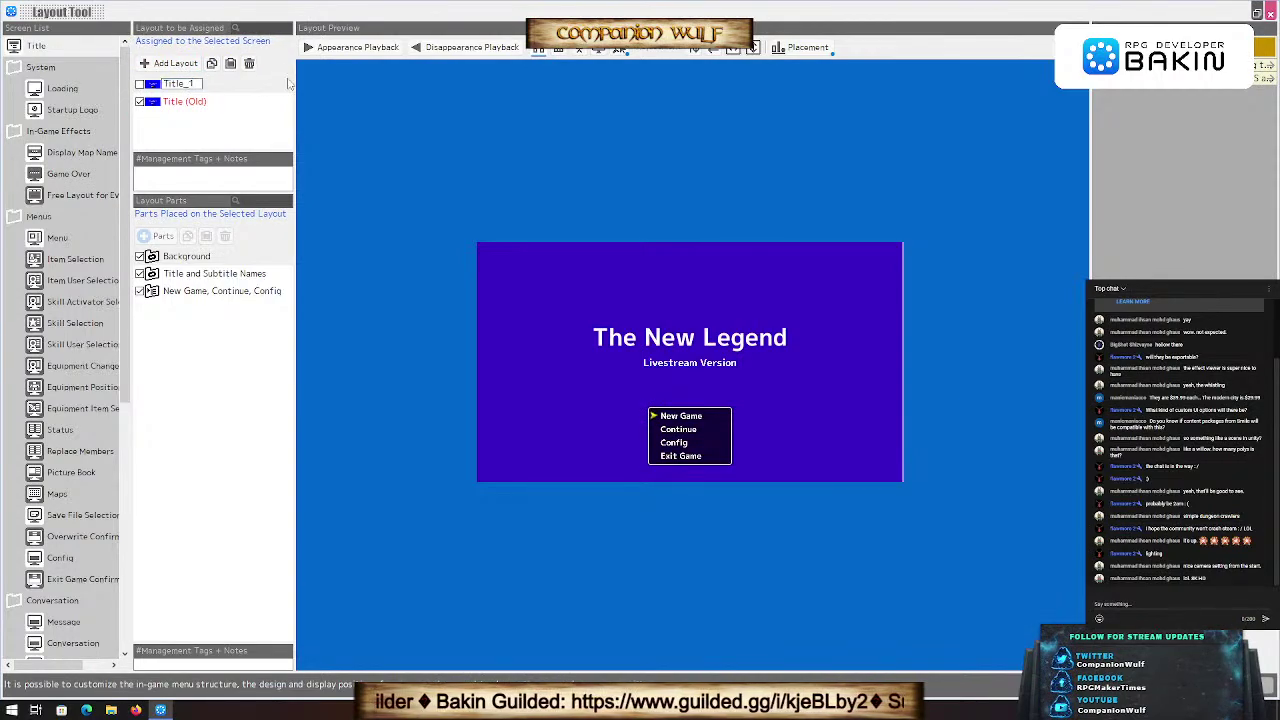
{"action": "key", "text": "BackSpace"}
{"action": "key", "text": "BackSpace"}
{"action": "key", "text": "Return"}
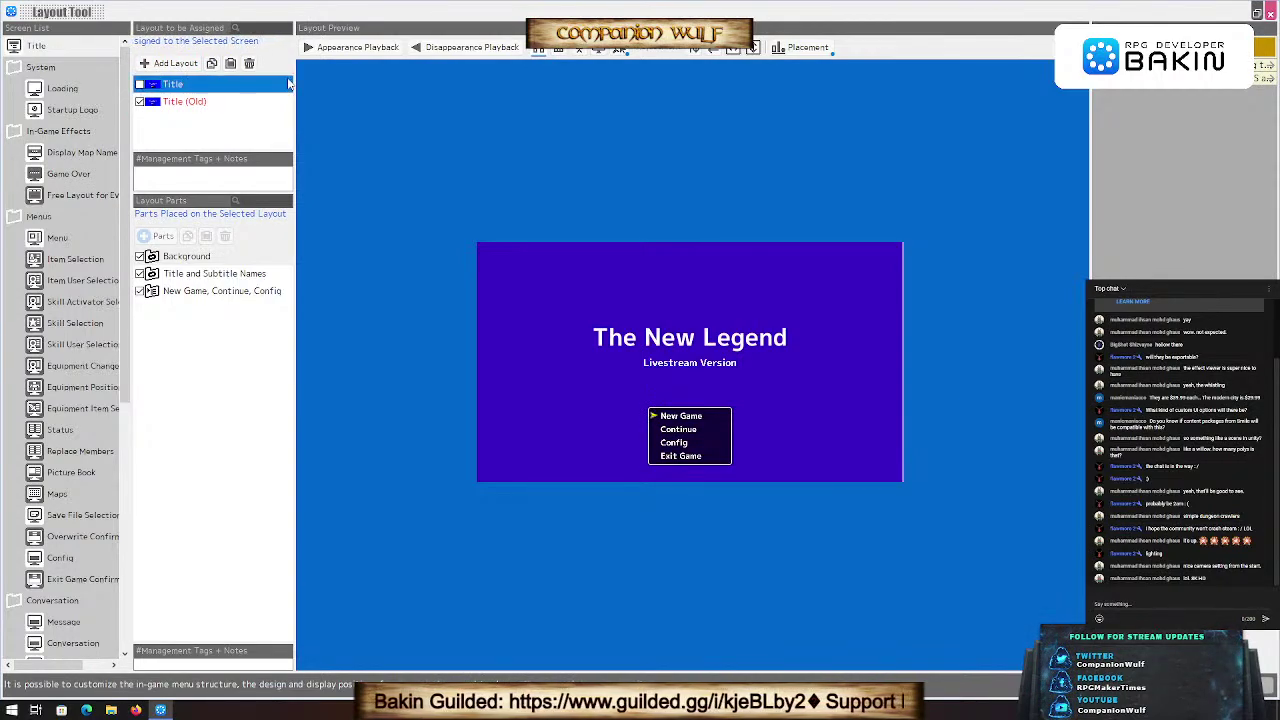
{"action": "left_click", "coordinate": [140, 85]}
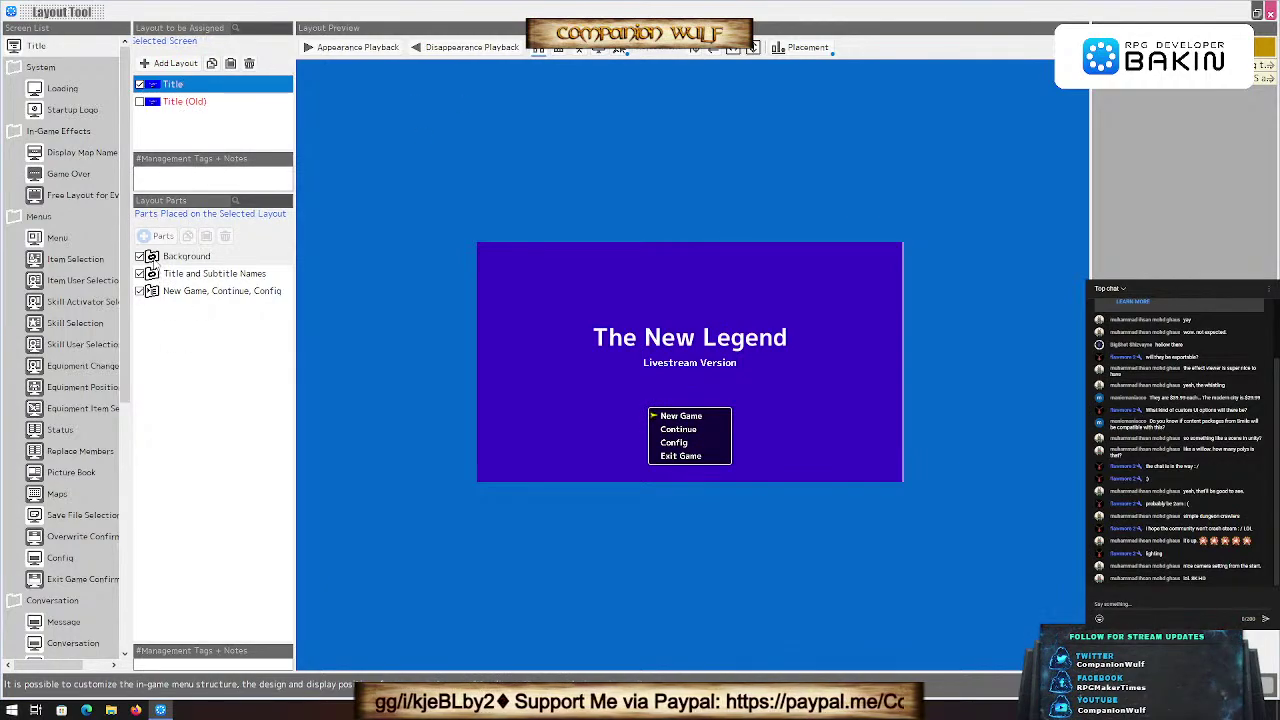
Step: View the properties of the Background part and of the Title Name and Subtitle Name text parts
{"action": "left_click", "coordinate": [153, 258]}
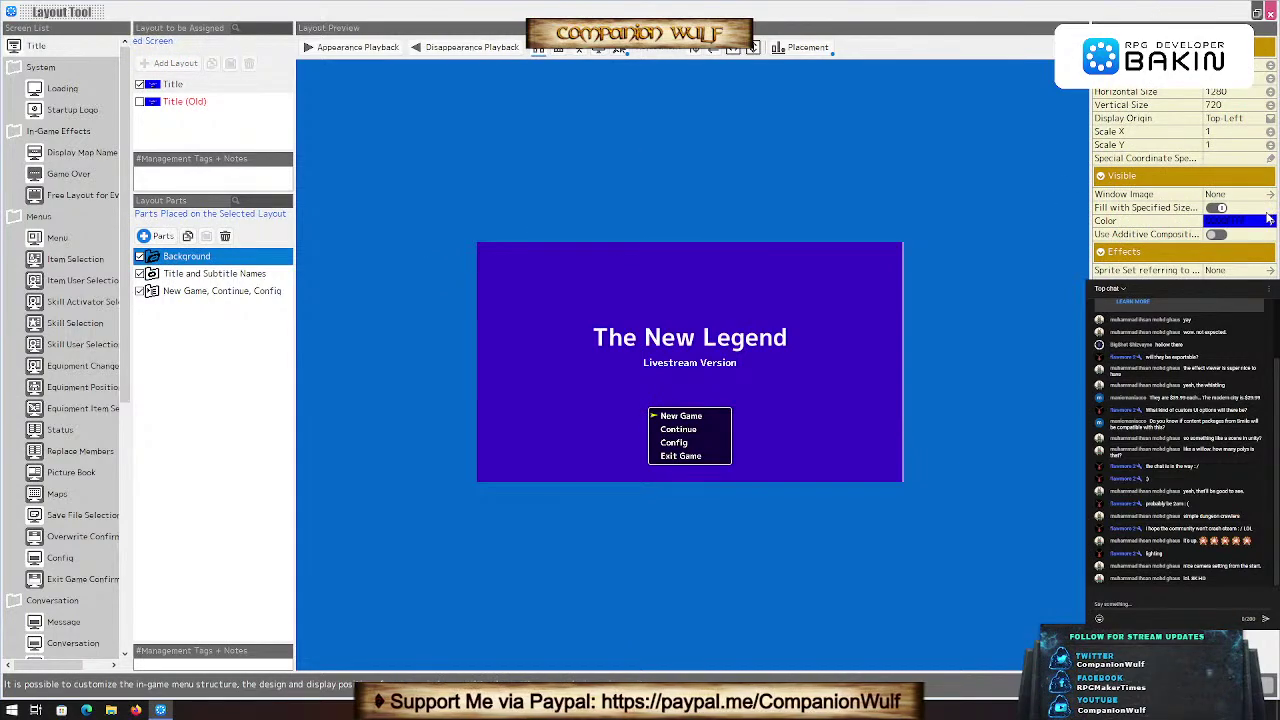
{"action": "left_click", "coordinate": [168, 275]}
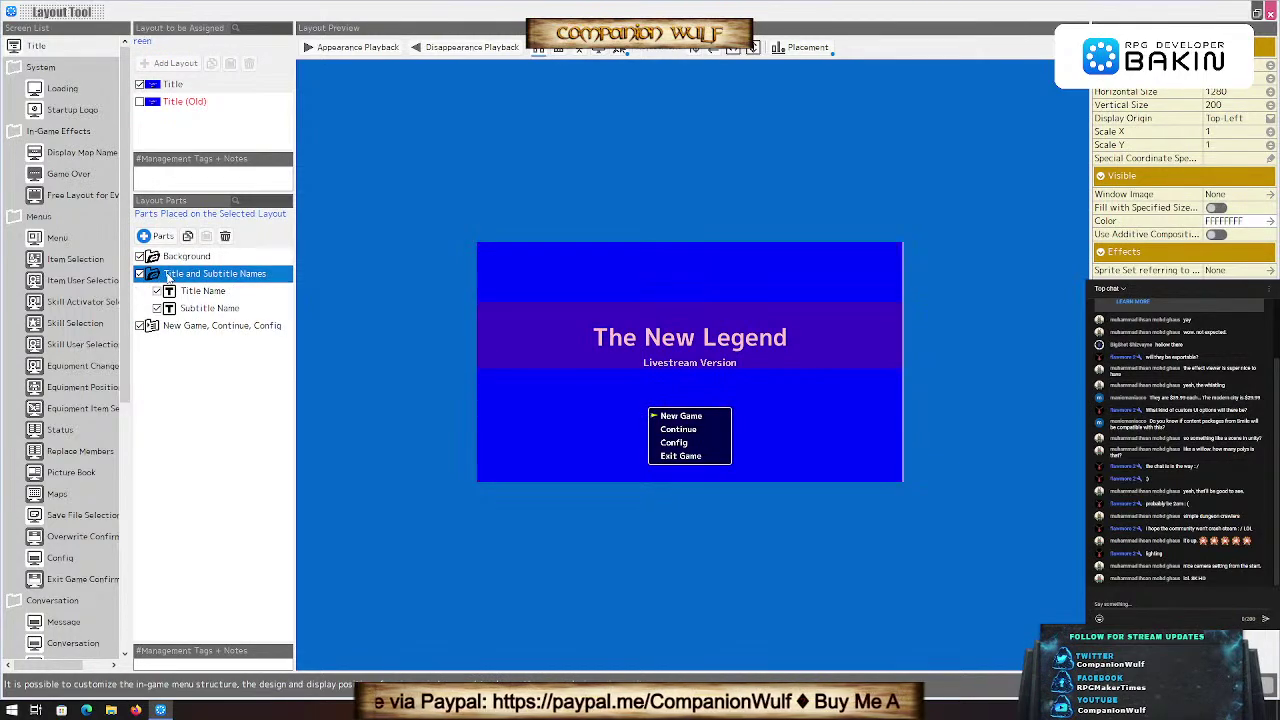
{"action": "left_click", "coordinate": [203, 291]}
{"action": "left_click", "coordinate": [205, 309]}
Step: Expand the New Game, Continue, Config container and view its menu entries through Exit Game
{"action": "left_click", "coordinate": [200, 326]}
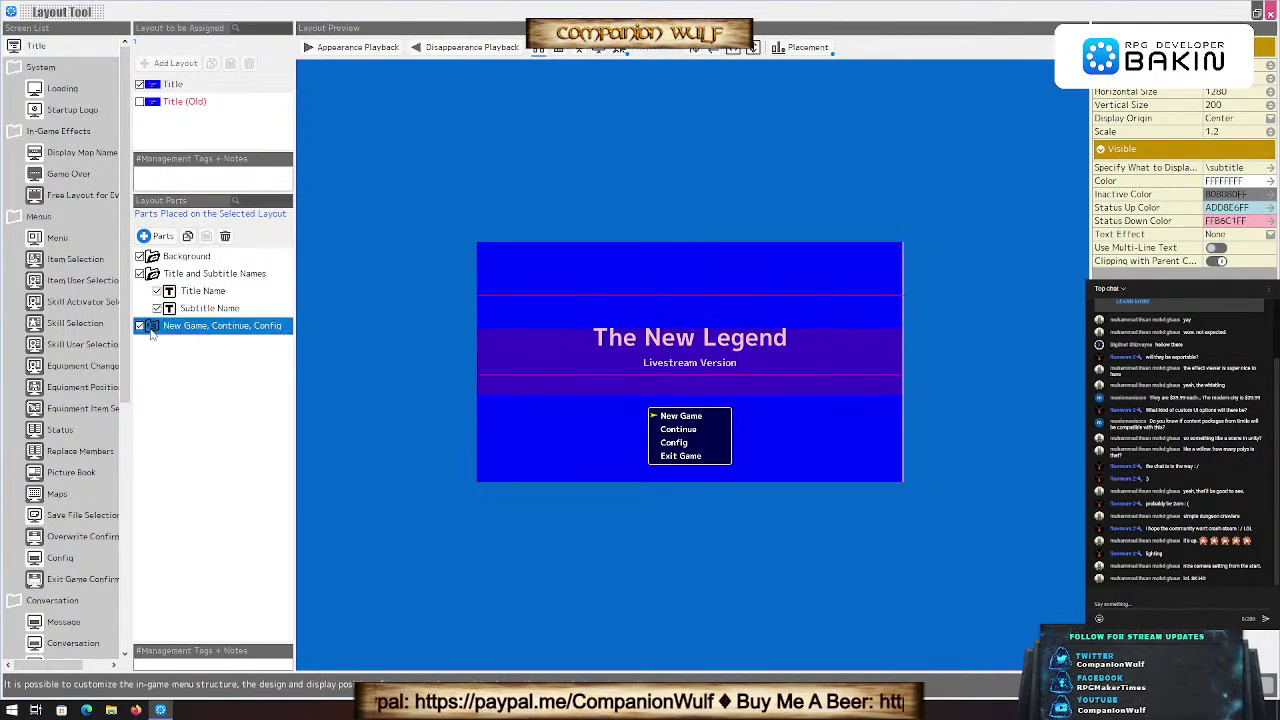
{"action": "left_click", "coordinate": [196, 344]}
{"action": "left_click", "coordinate": [190, 366]}
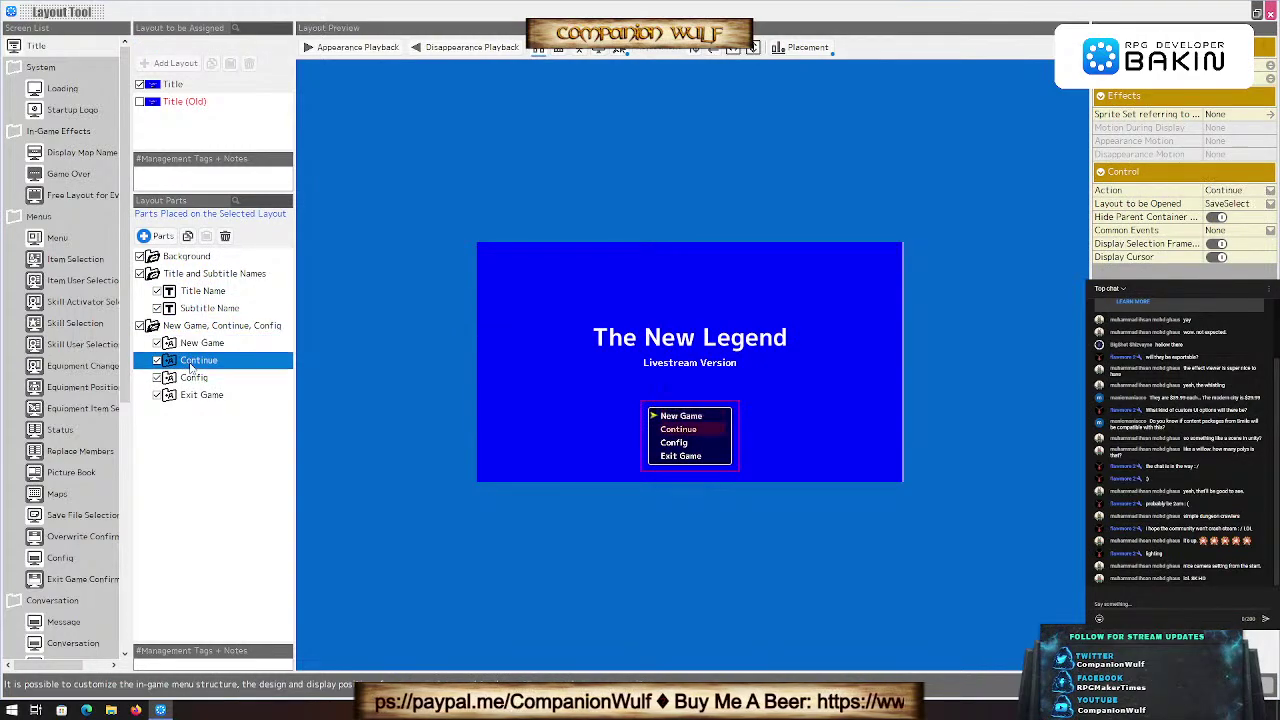
{"action": "left_click", "coordinate": [189, 379]}
{"action": "left_click", "coordinate": [211, 396]}
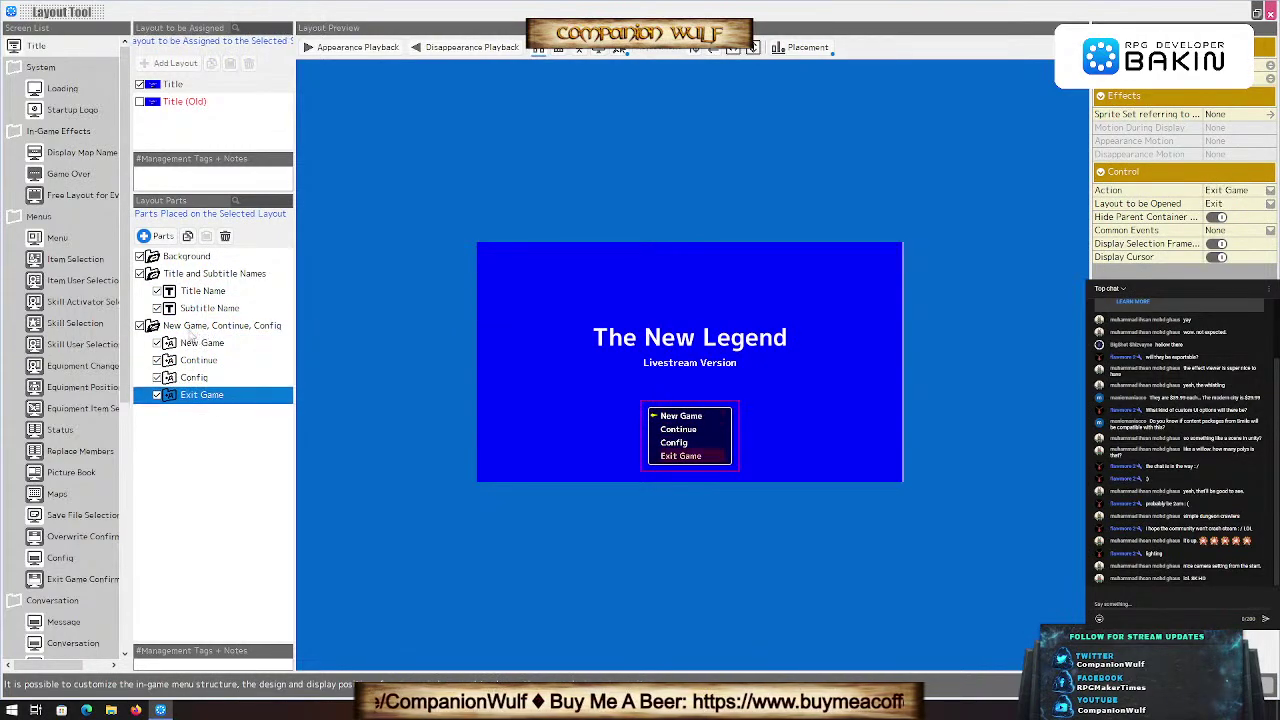
Step: Start choosing a Window Image from file for the Background part and open the folder E:\SMILE GAME BUILDER\SGB PROJECTS
{"action": "left_click", "coordinate": [184, 259]}
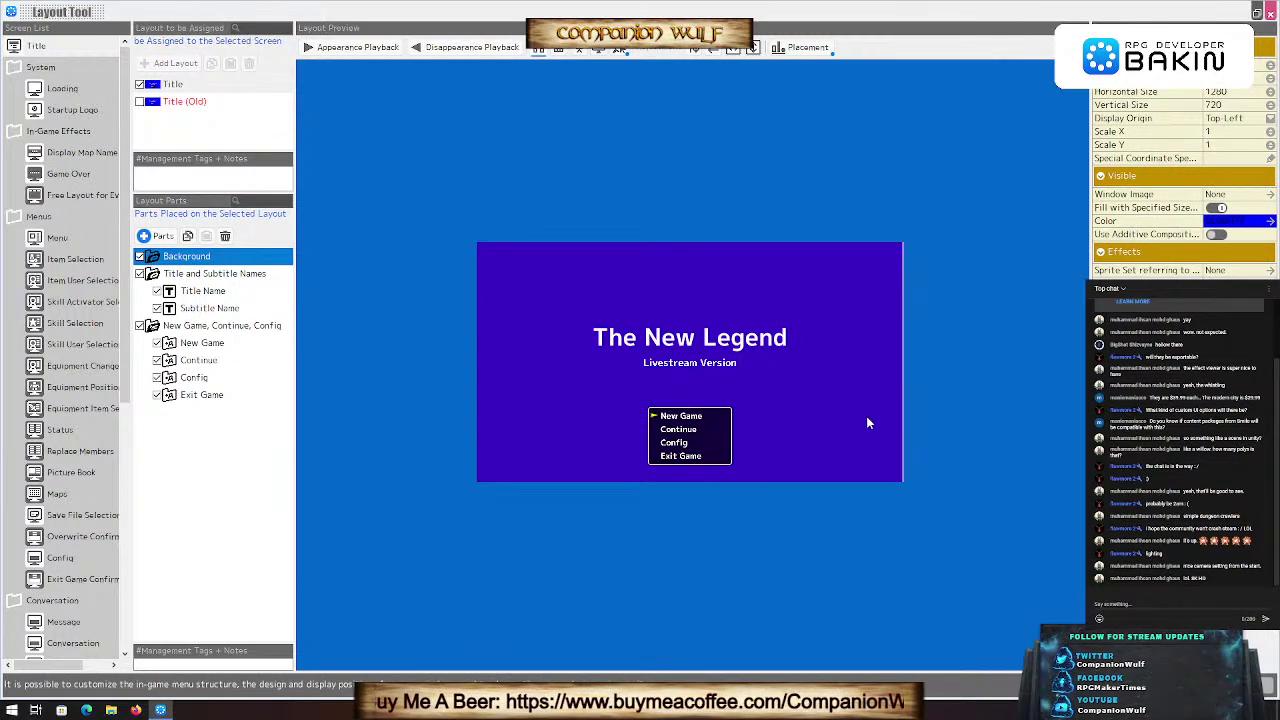
{"action": "left_click", "coordinate": [1271, 199]}
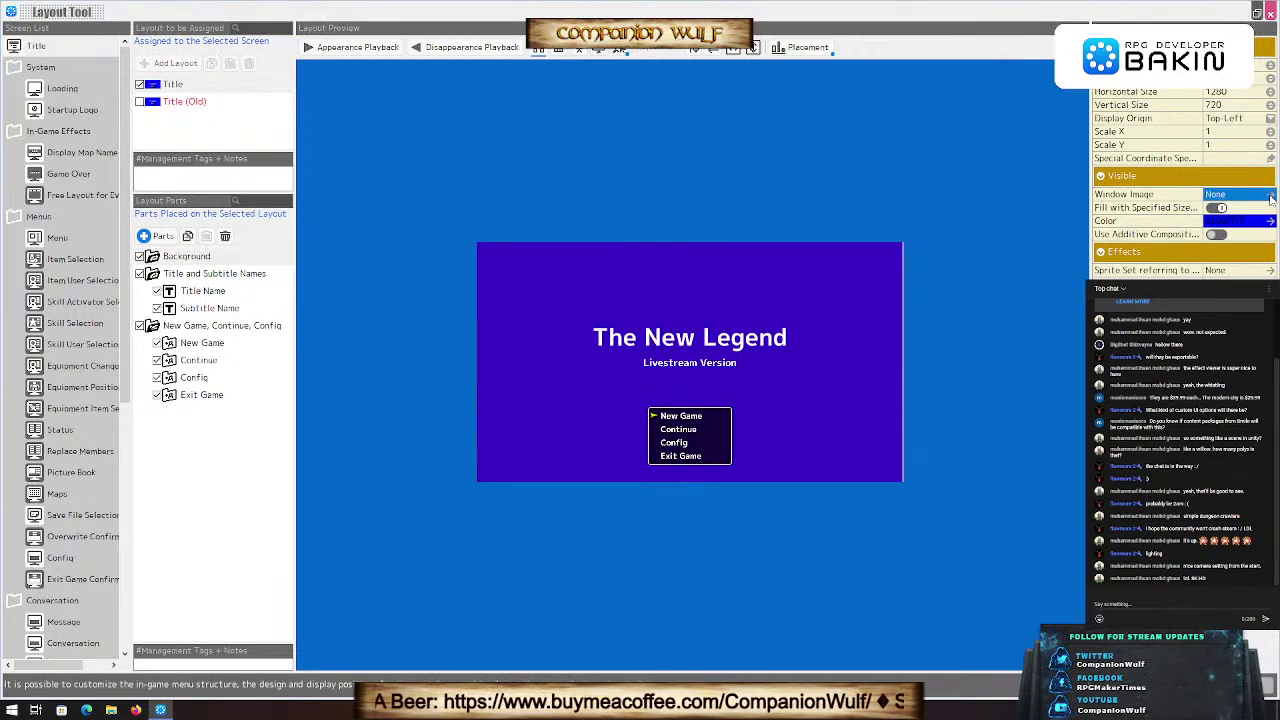
{"action": "left_click", "coordinate": [1266, 197]}
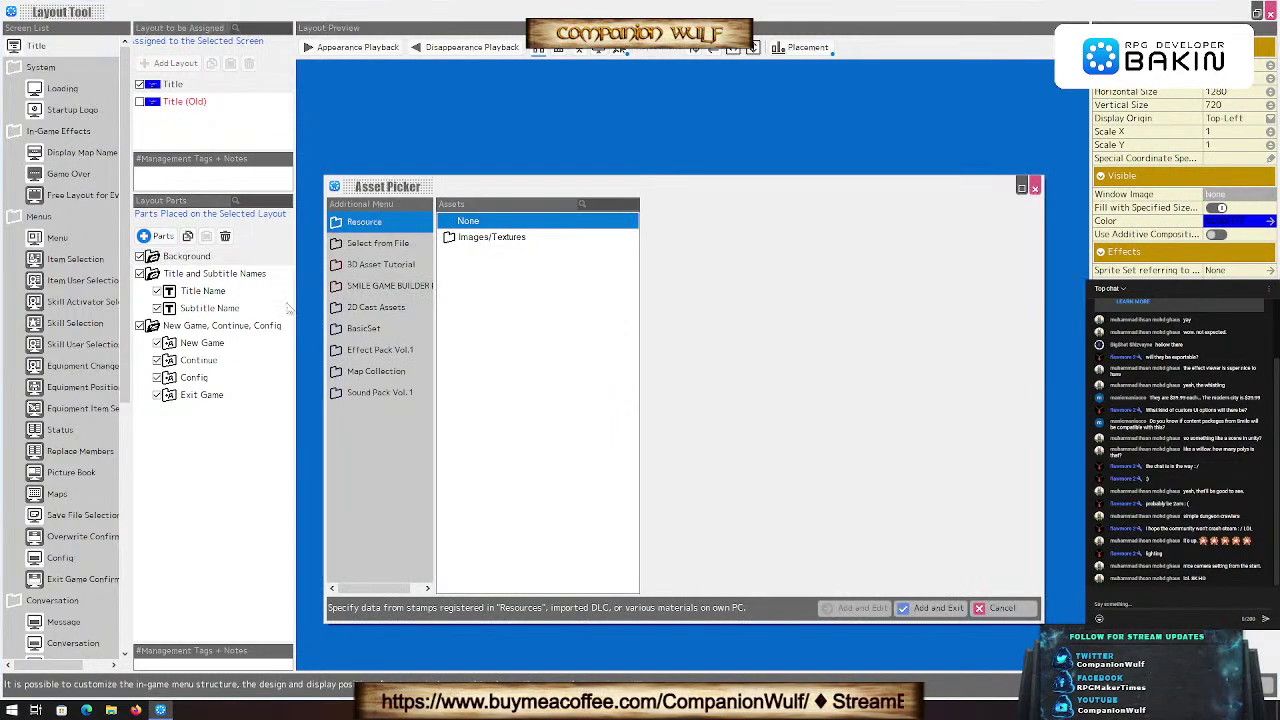
{"action": "left_click", "coordinate": [362, 247]}
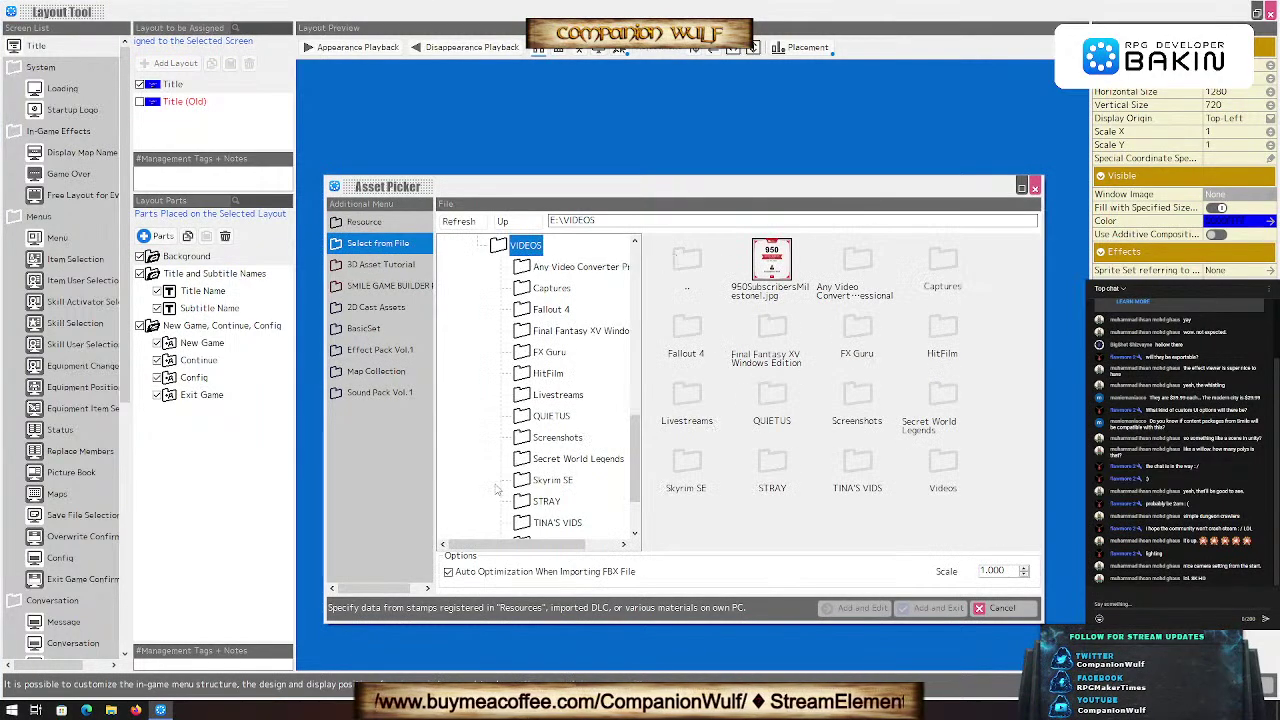
{"action": "scroll", "coordinate": [500, 470], "scroll_direction": "down", "scroll_amount": 5}
{"action": "scroll", "coordinate": [517, 465], "scroll_direction": "up", "scroll_amount": 2}
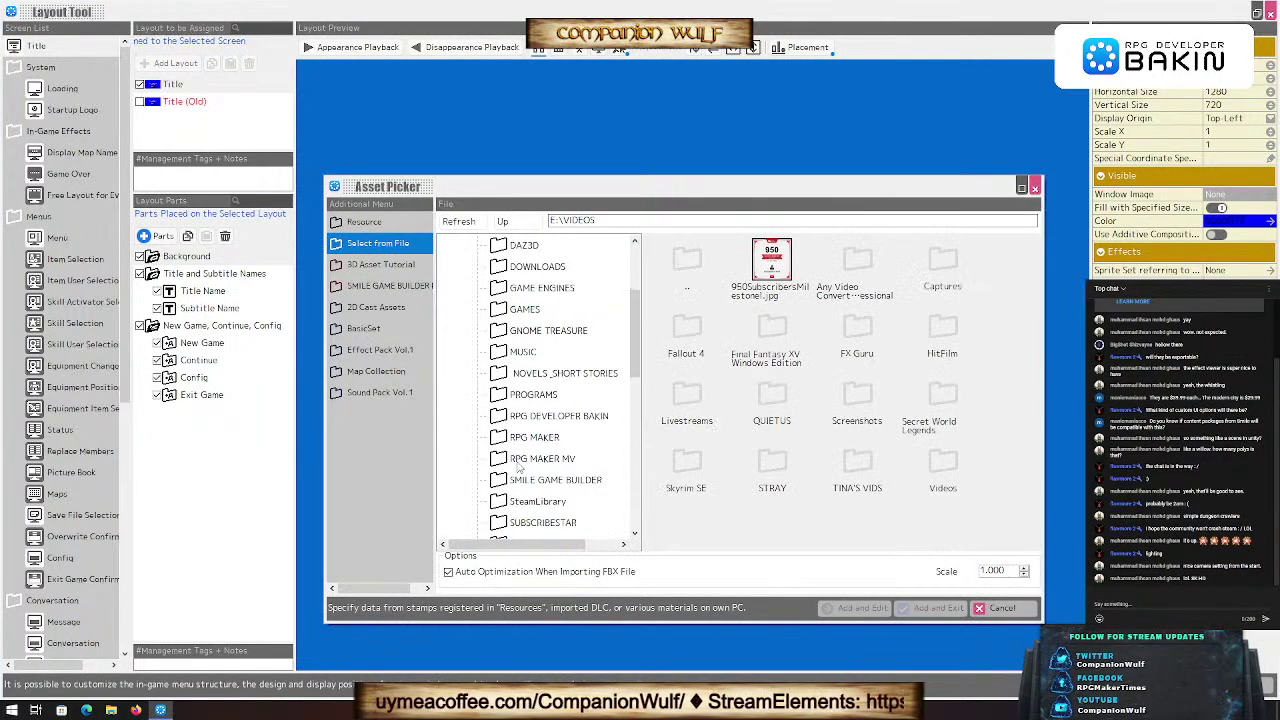
{"action": "left_click", "coordinate": [499, 479]}
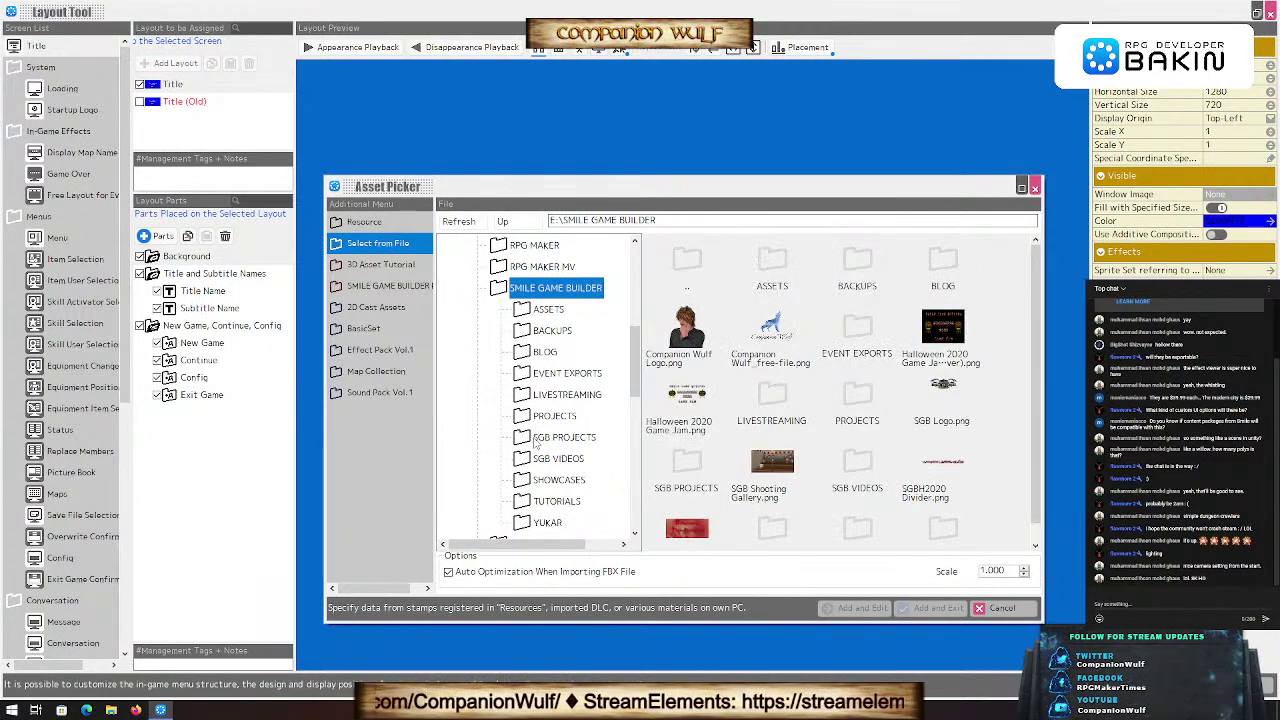
{"action": "left_click", "coordinate": [529, 439]}
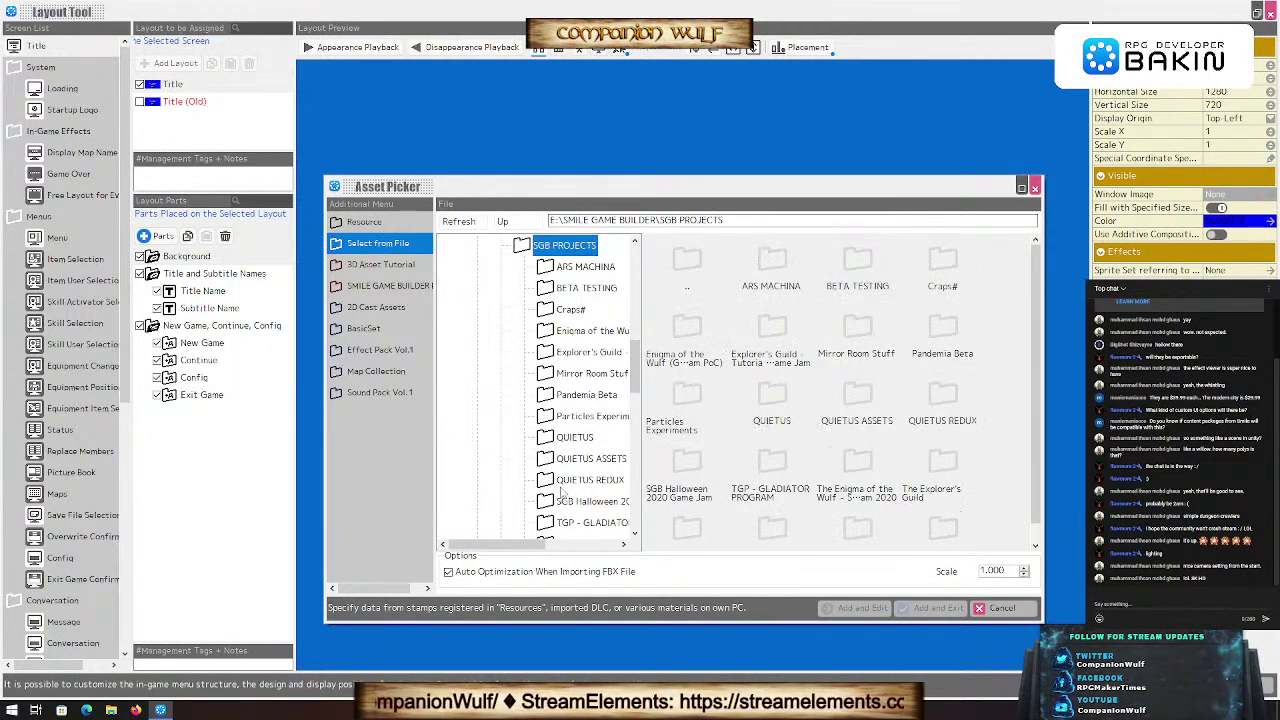
Step: Look for a background image in The Explorer's Guild, The Untitleds - Credits, THE UNTITLEDS GAME and Untitled-Returners folders
{"action": "scroll", "coordinate": [562, 492], "scroll_direction": "down", "scroll_amount": 2}
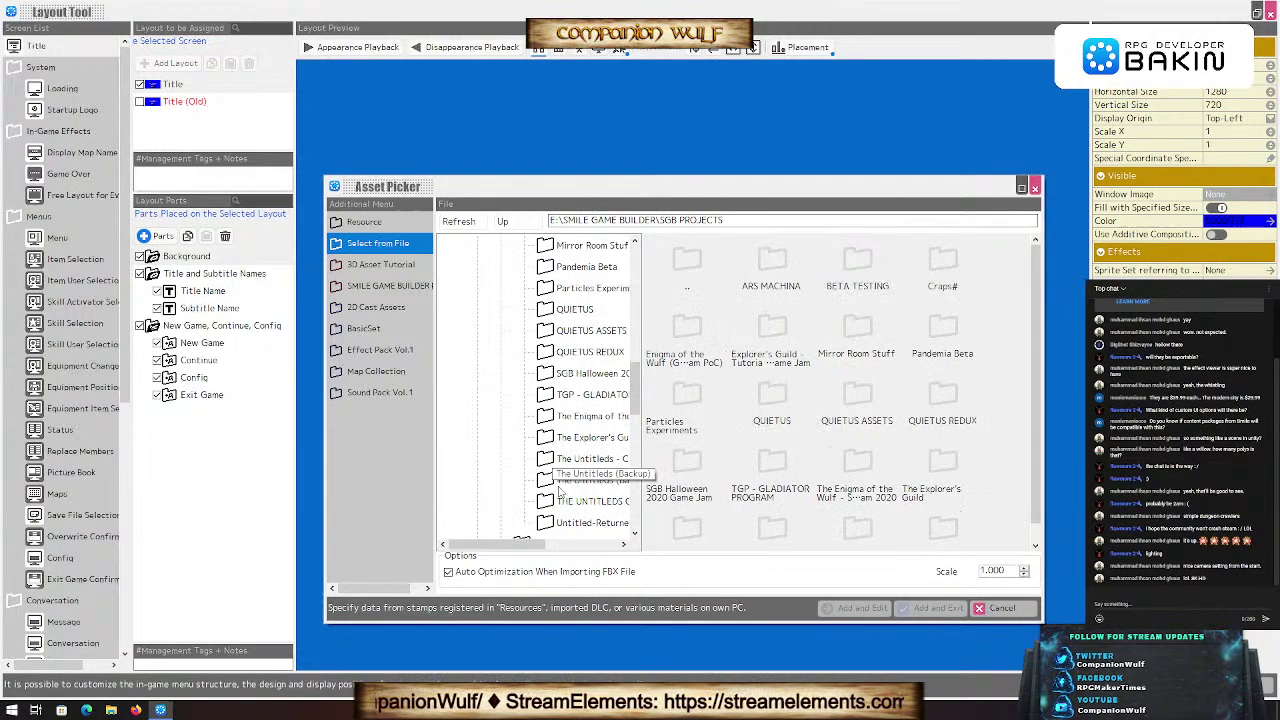
{"action": "left_click", "coordinate": [547, 439]}
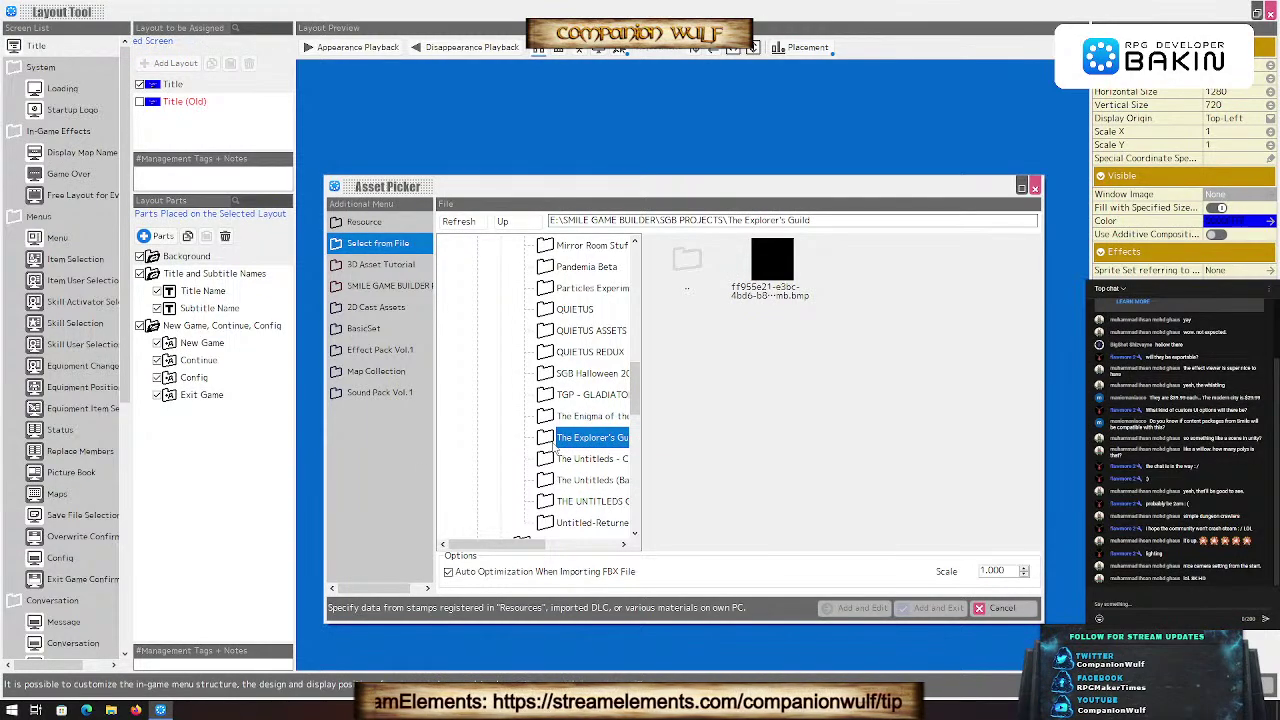
{"action": "left_click", "coordinate": [542, 456]}
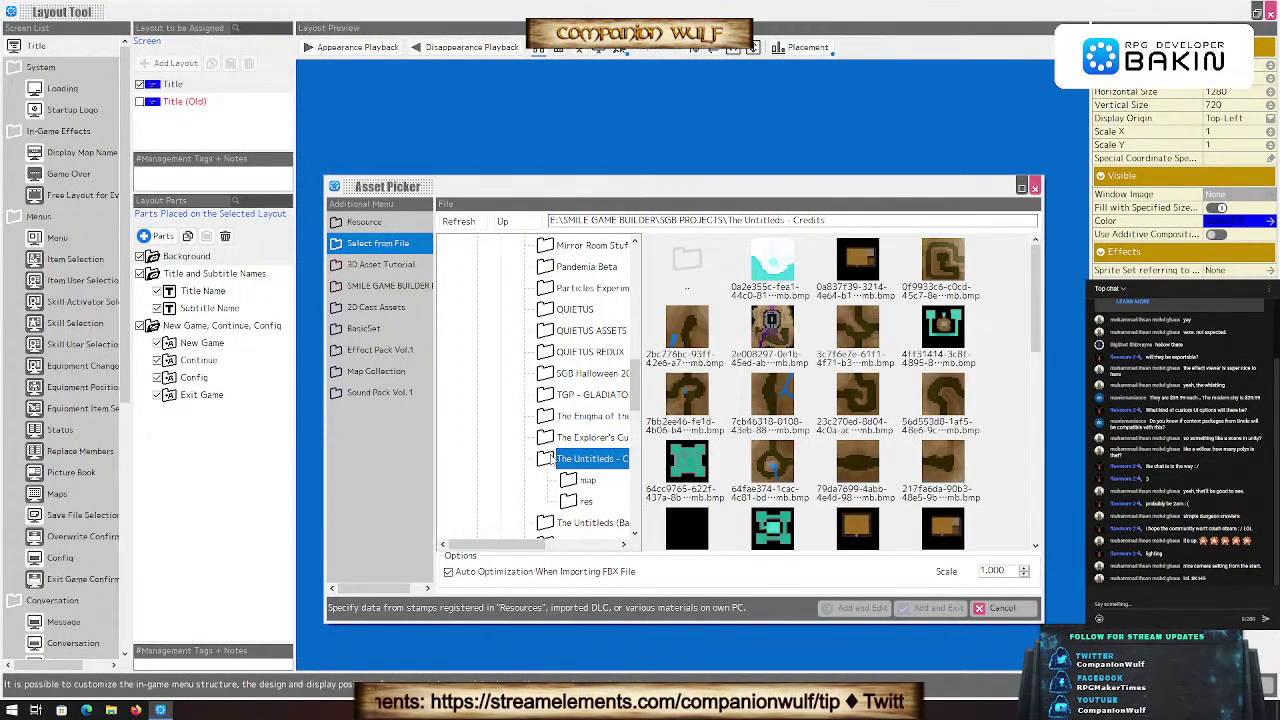
{"action": "scroll", "coordinate": [550, 462], "scroll_direction": "down", "scroll_amount": 3}
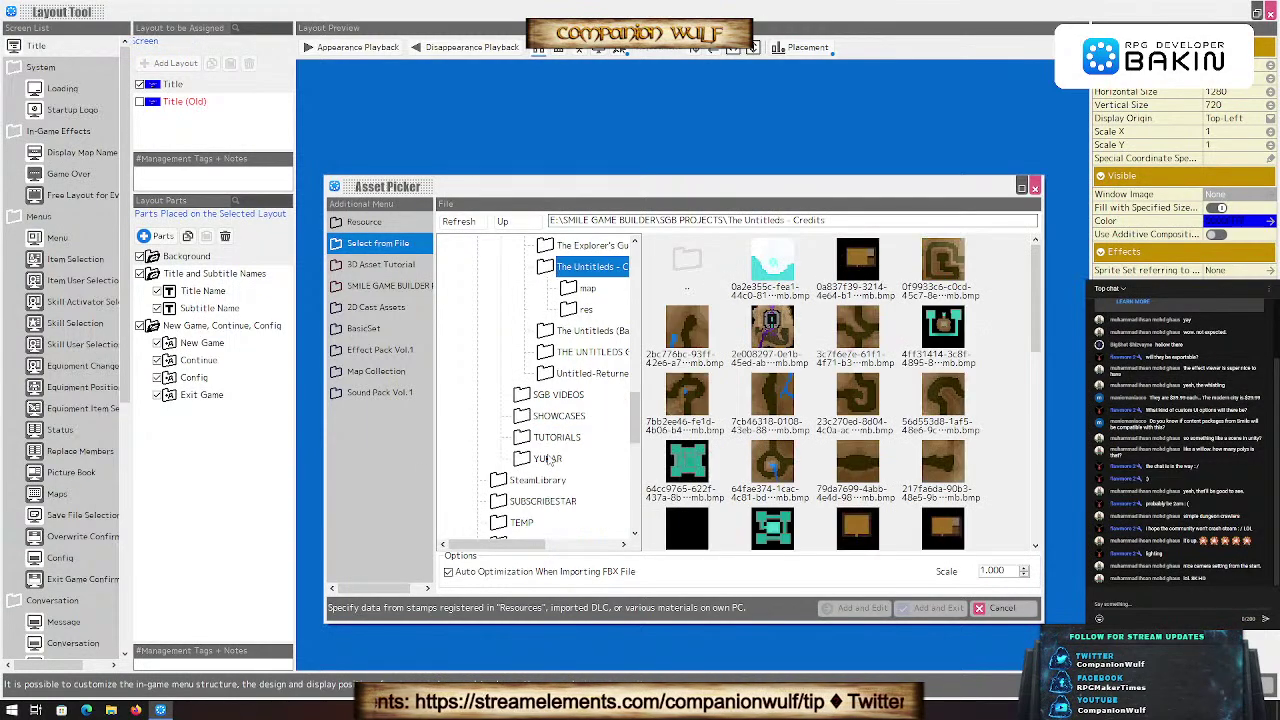
{"action": "left_click", "coordinate": [548, 352]}
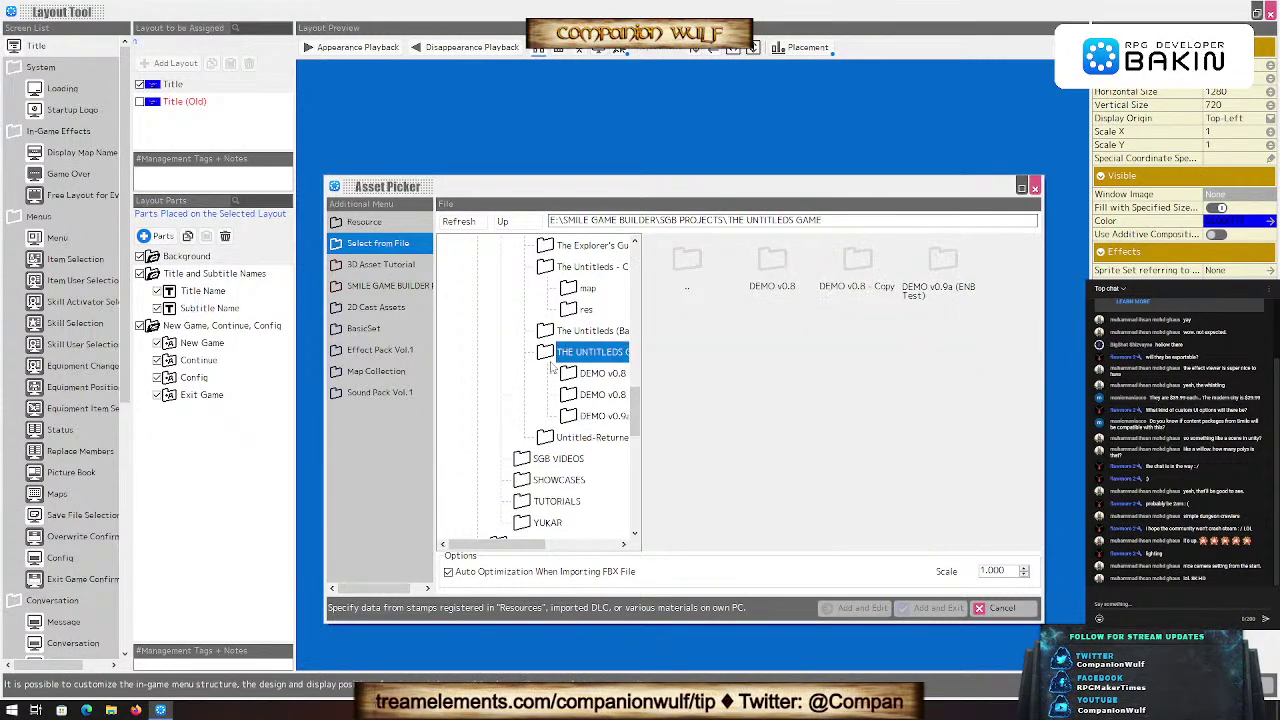
{"action": "left_click", "coordinate": [546, 436]}
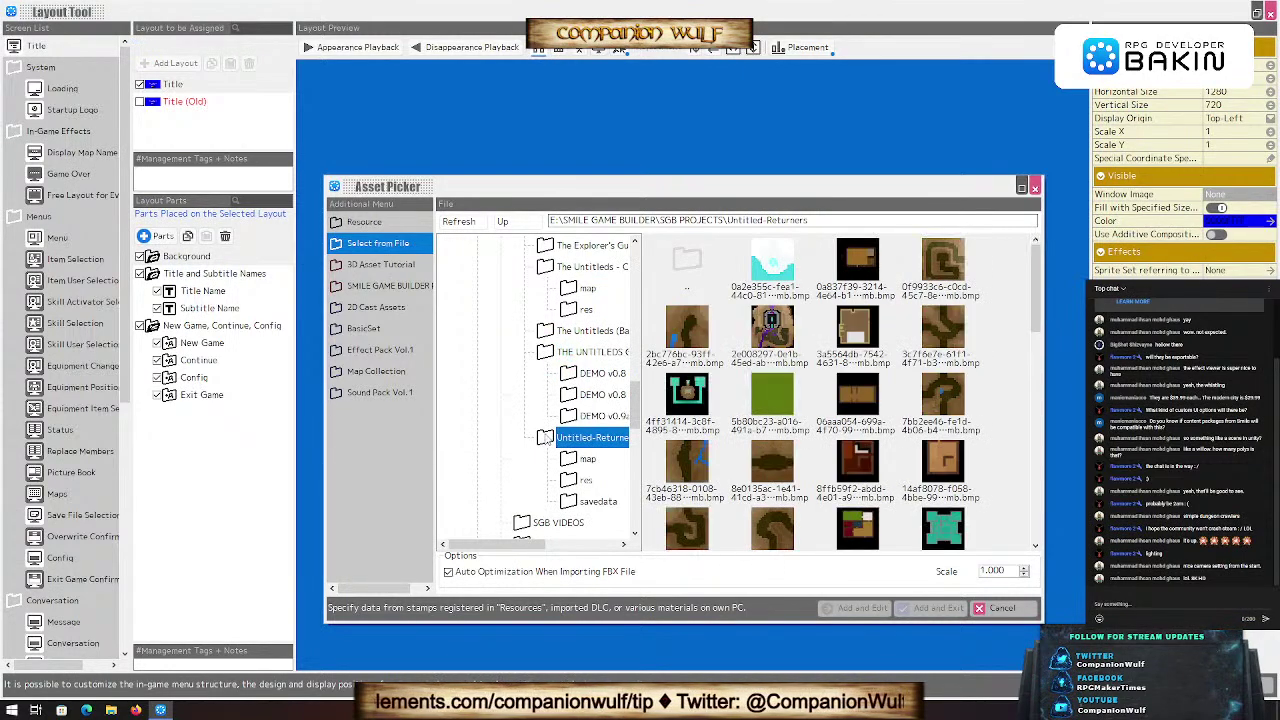
{"action": "scroll", "coordinate": [546, 433], "scroll_direction": "down", "scroll_amount": 2}
{"action": "scroll", "coordinate": [547, 436], "scroll_direction": "up", "scroll_amount": 5}
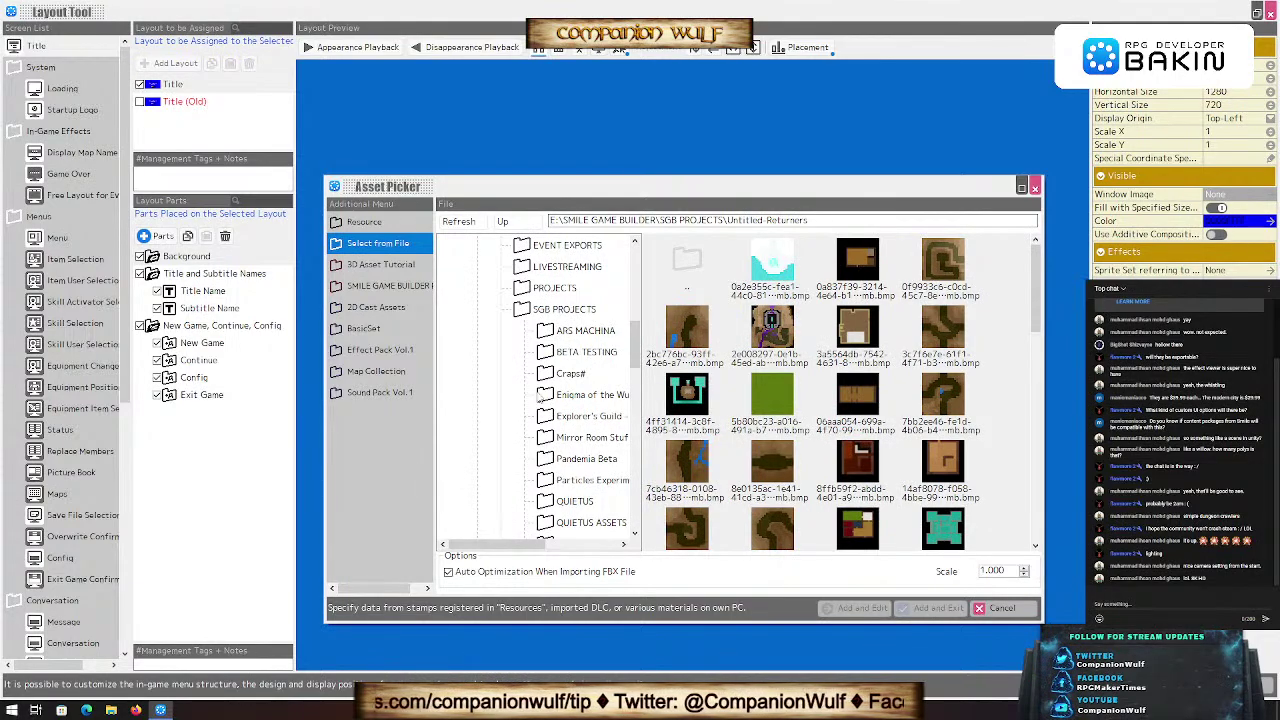
Step: Look for a background image in the SMILE GAME BUILDER PROJECTS folder and its PROJECT ASSETS subfolder
{"action": "left_click", "coordinate": [528, 290]}
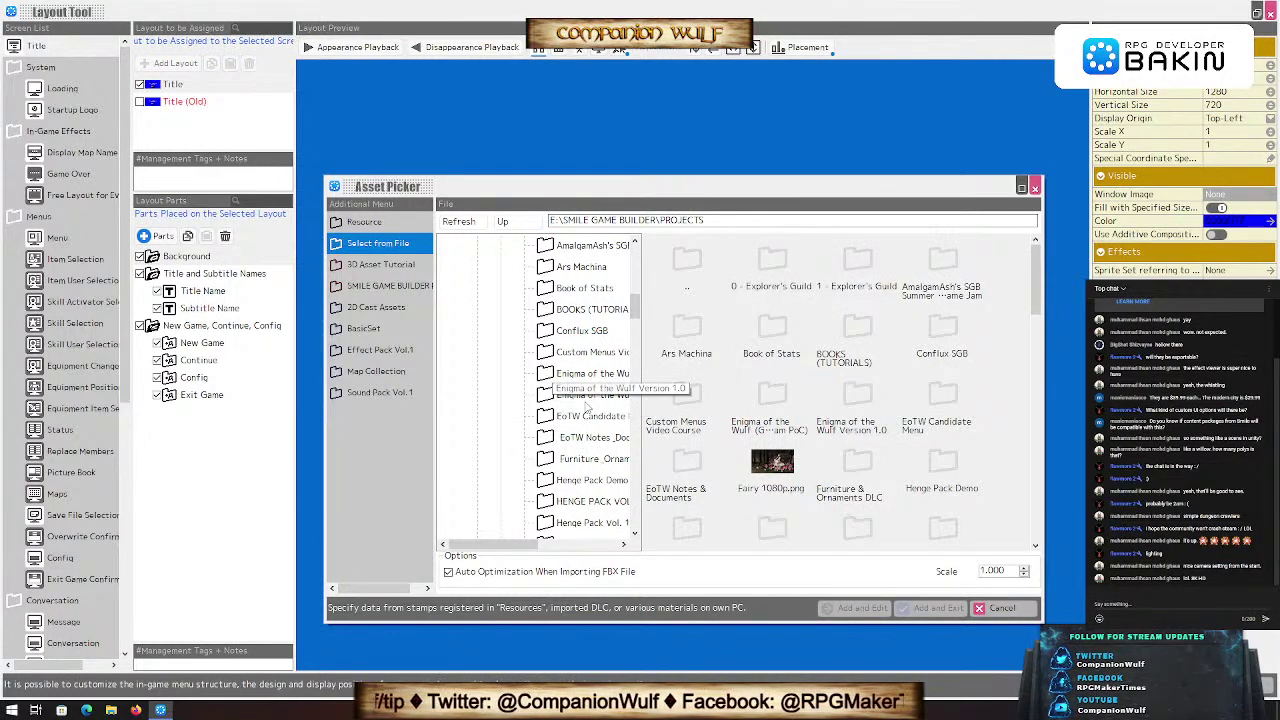
{"action": "scroll", "coordinate": [582, 500], "scroll_direction": "down", "scroll_amount": 3}
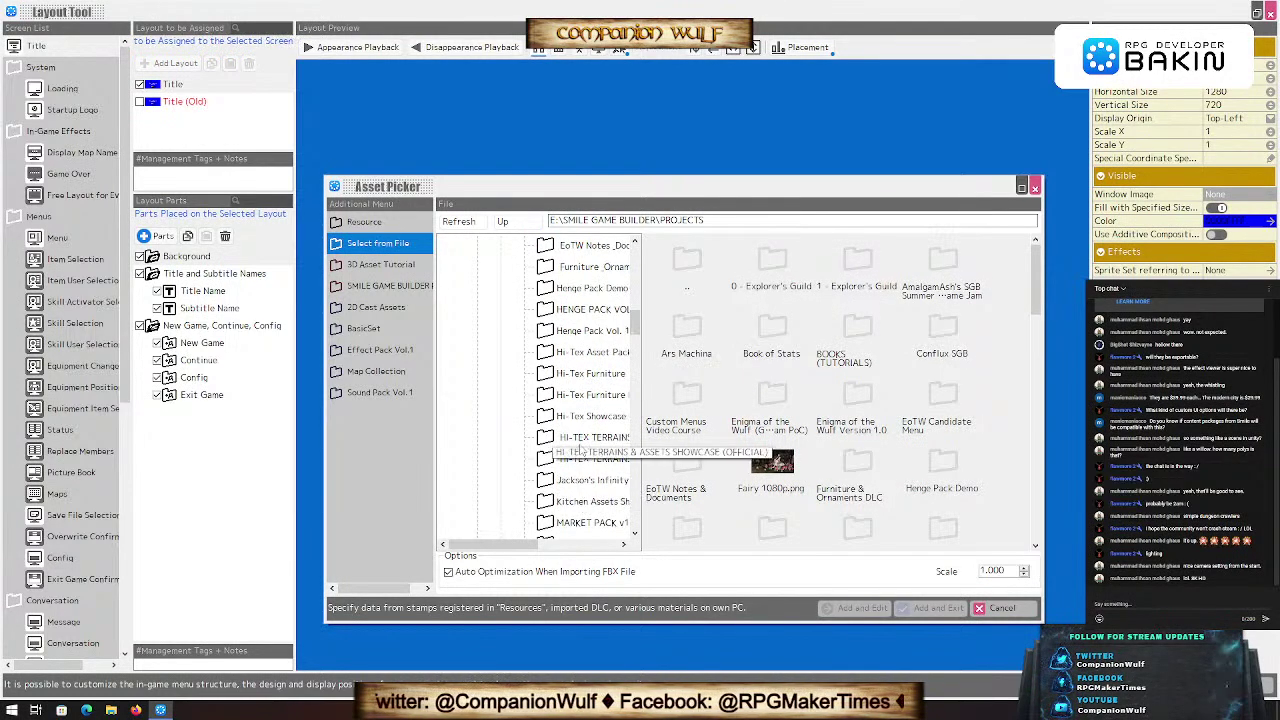
{"action": "scroll", "coordinate": [581, 513], "scroll_direction": "down", "scroll_amount": 5}
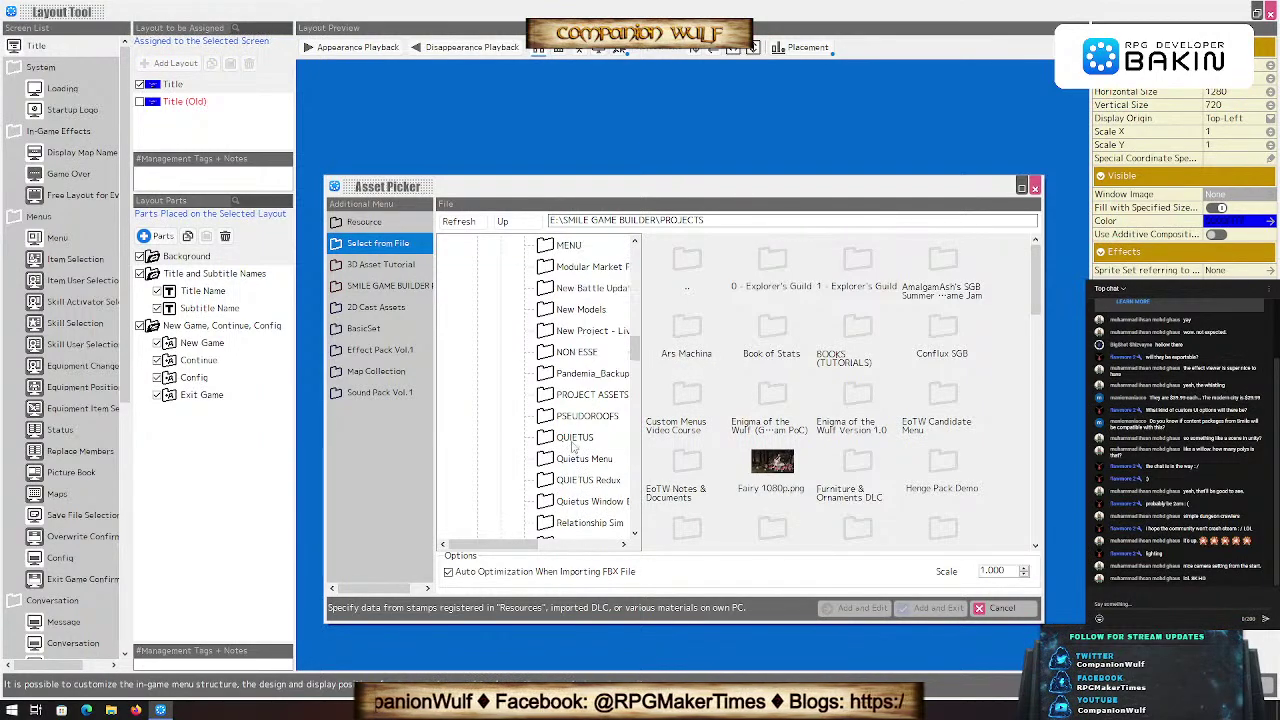
{"action": "left_click", "coordinate": [553, 400]}
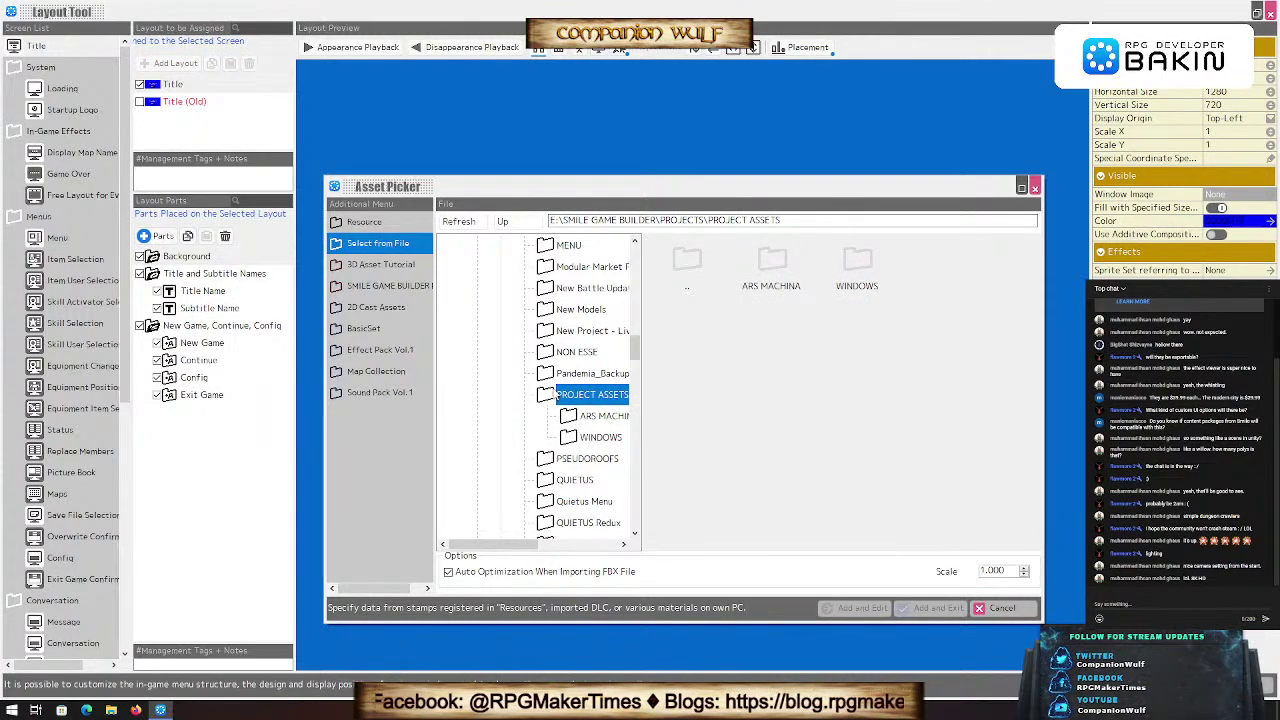
{"action": "left_click", "coordinate": [548, 398]}
{"action": "scroll", "coordinate": [531, 356], "scroll_direction": "up", "scroll_amount": 10}
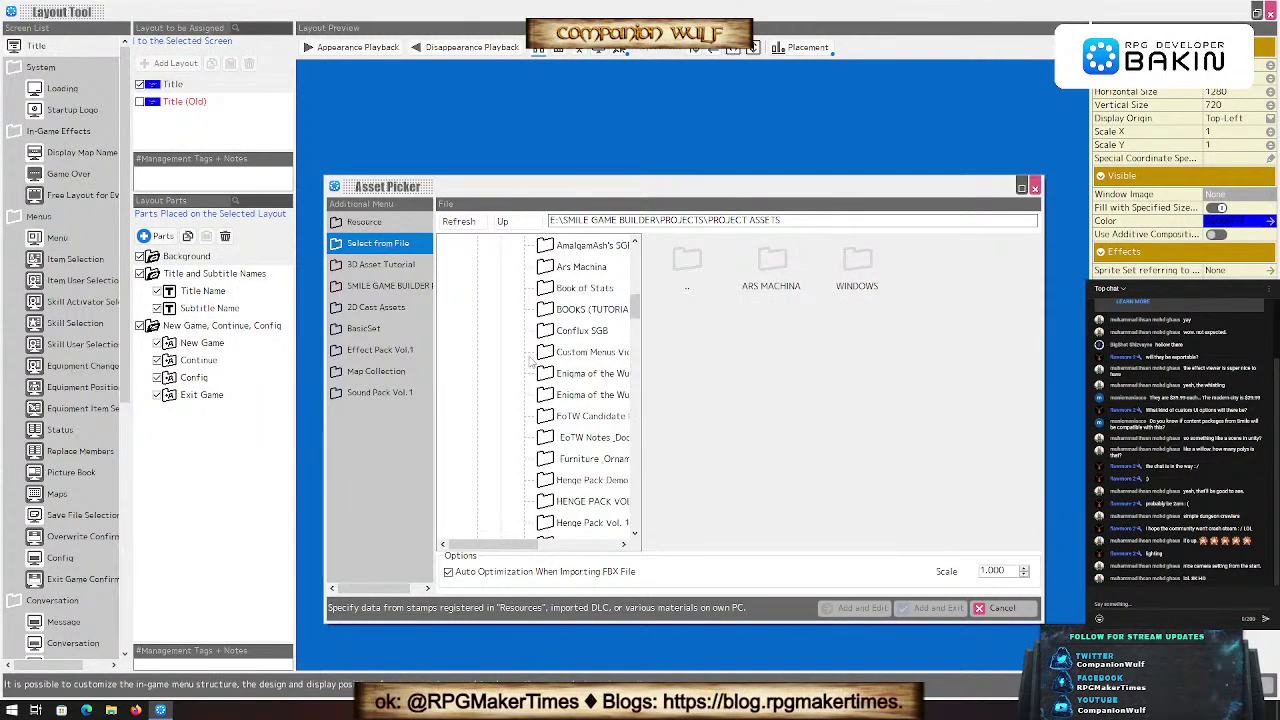
{"action": "scroll", "coordinate": [531, 357], "scroll_direction": "up", "scroll_amount": 1}
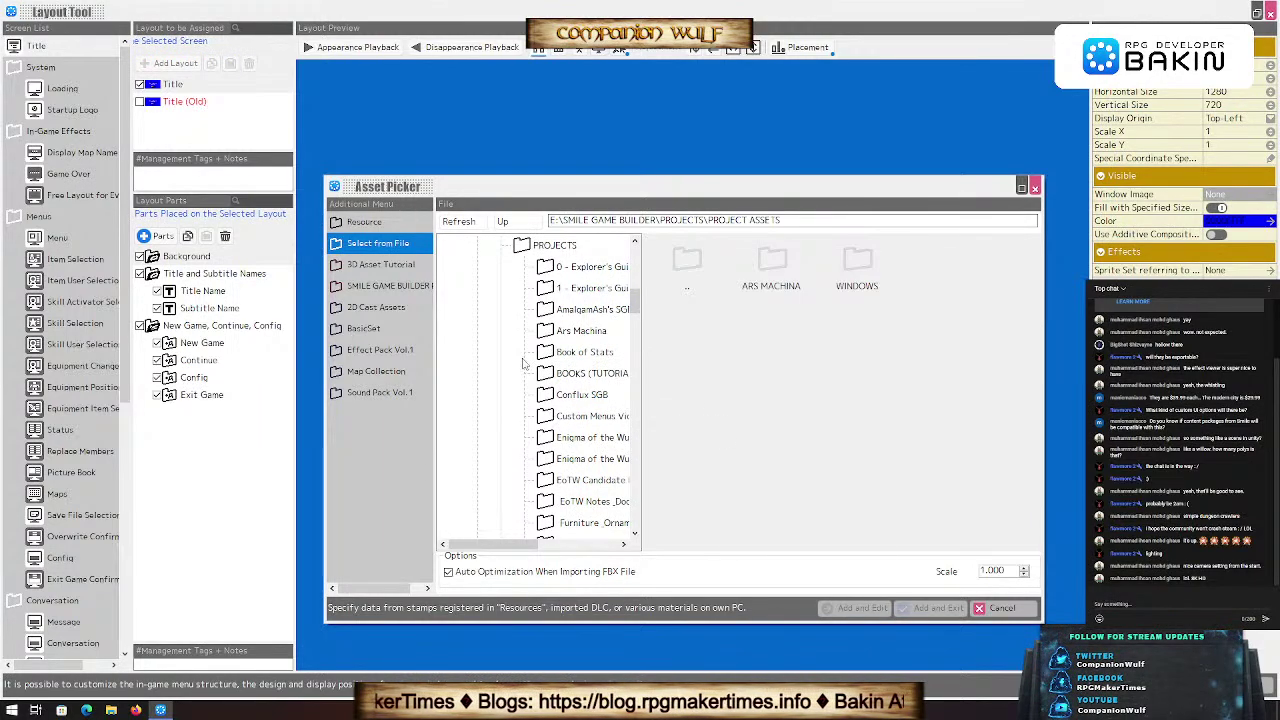
Step: Browse the res folders of the two Explorer's Guild projects for a title background image
{"action": "left_click", "coordinate": [546, 268]}
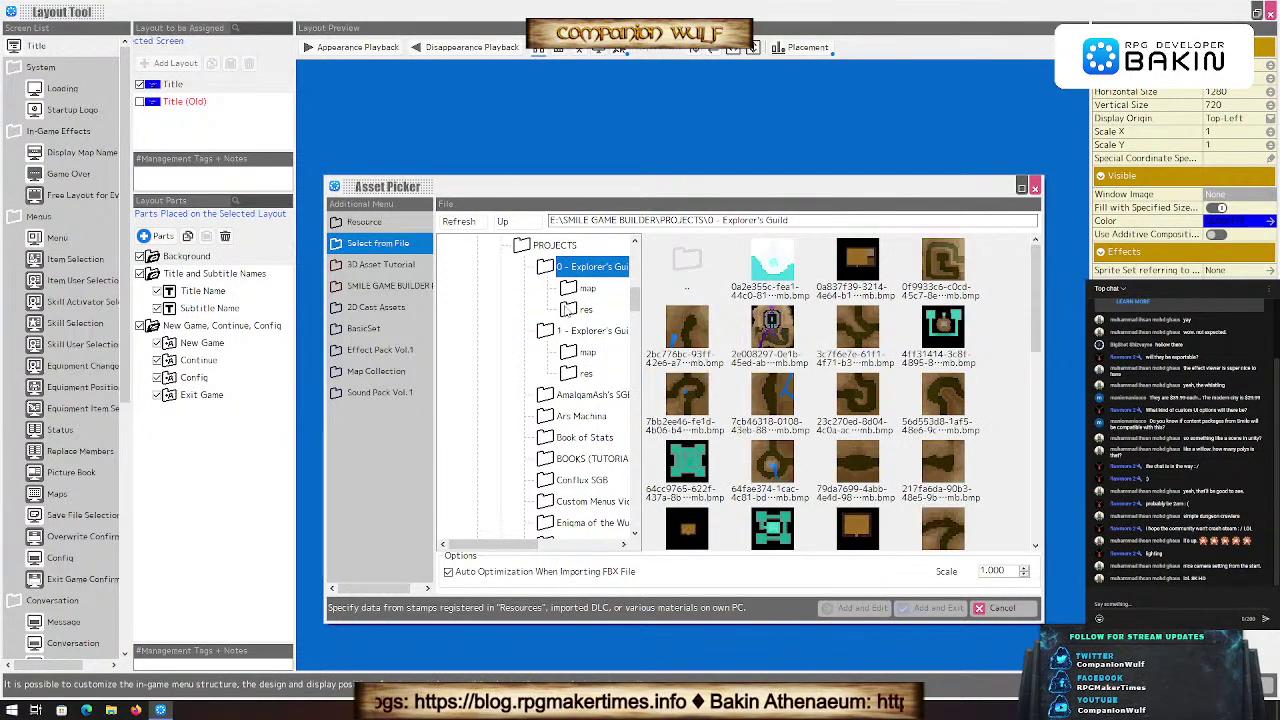
{"action": "left_click", "coordinate": [574, 378]}
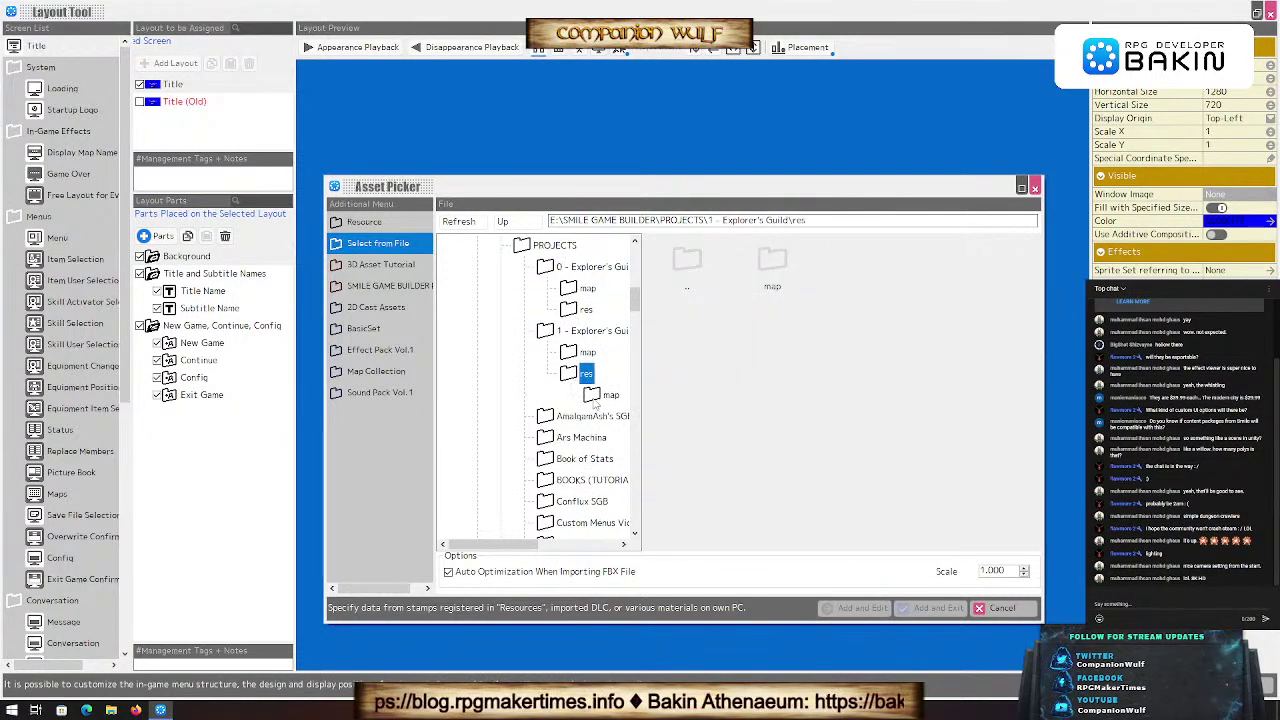
{"action": "left_click", "coordinate": [570, 310]}
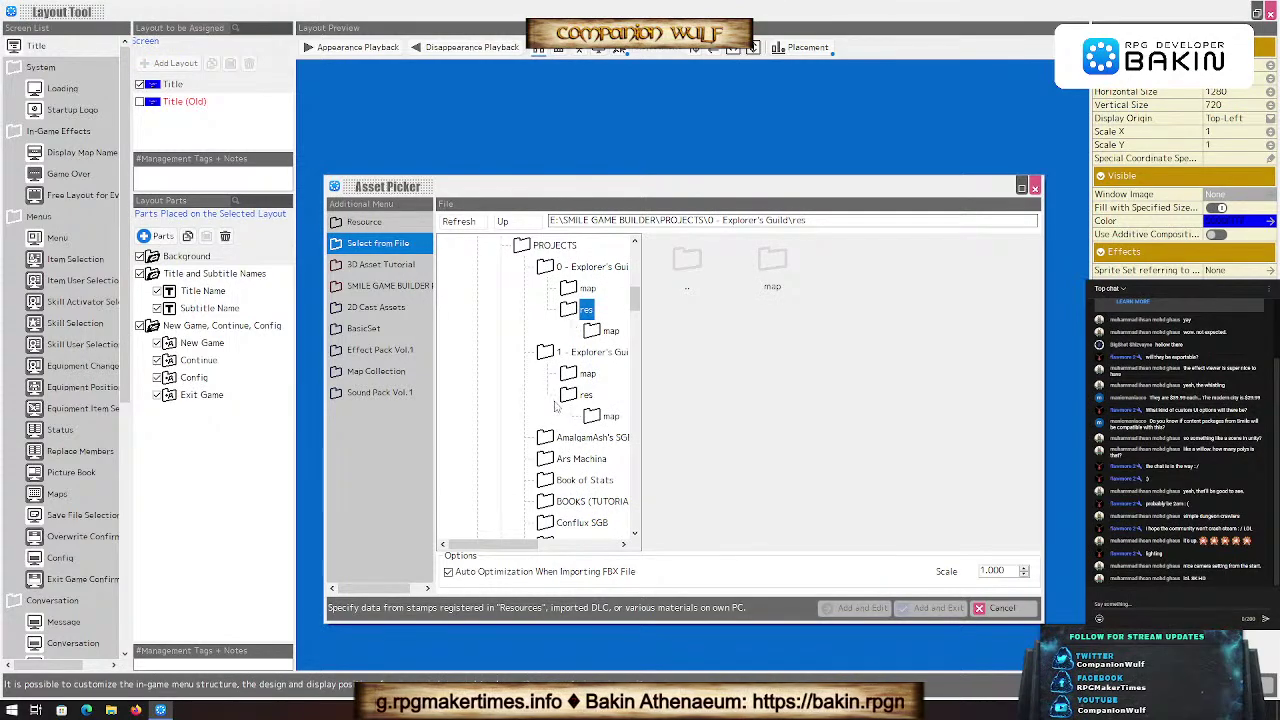
Step: Open the res/image folder of the Enigma of the Wulf (Game Jam PoC) project
{"action": "scroll", "coordinate": [546, 425], "scroll_direction": "down", "scroll_amount": 3}
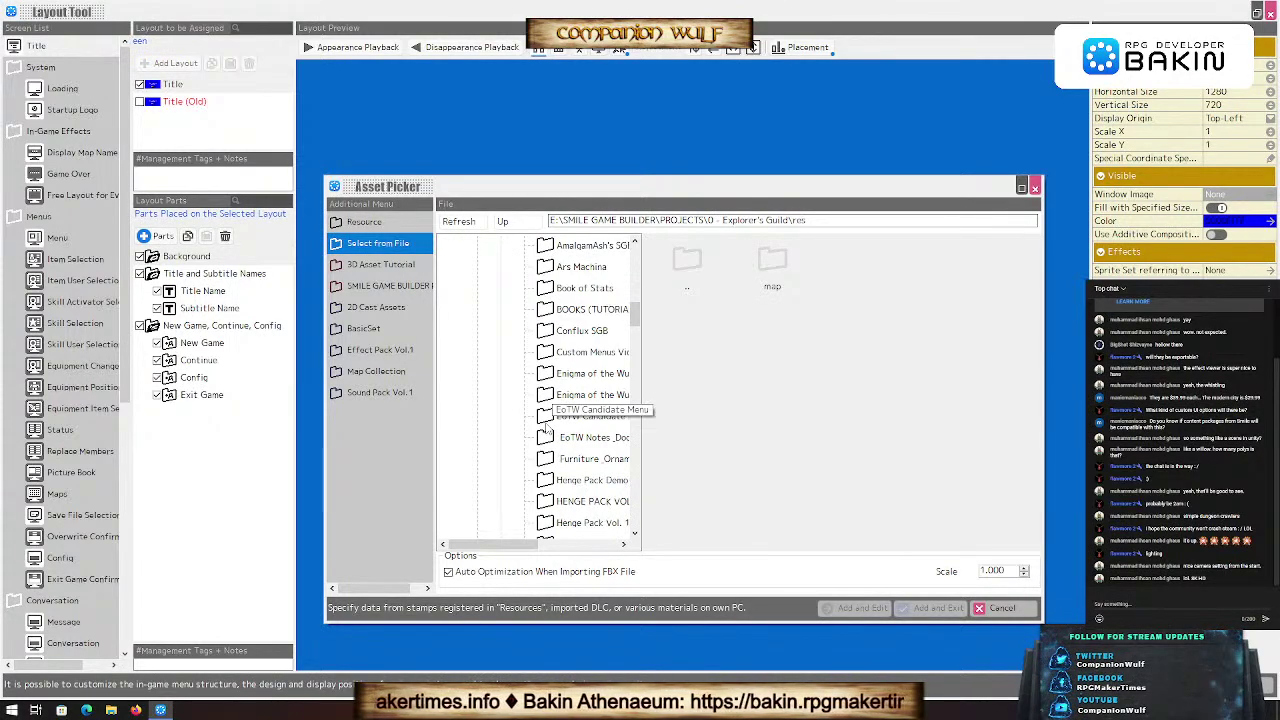
{"action": "left_click", "coordinate": [585, 373]}
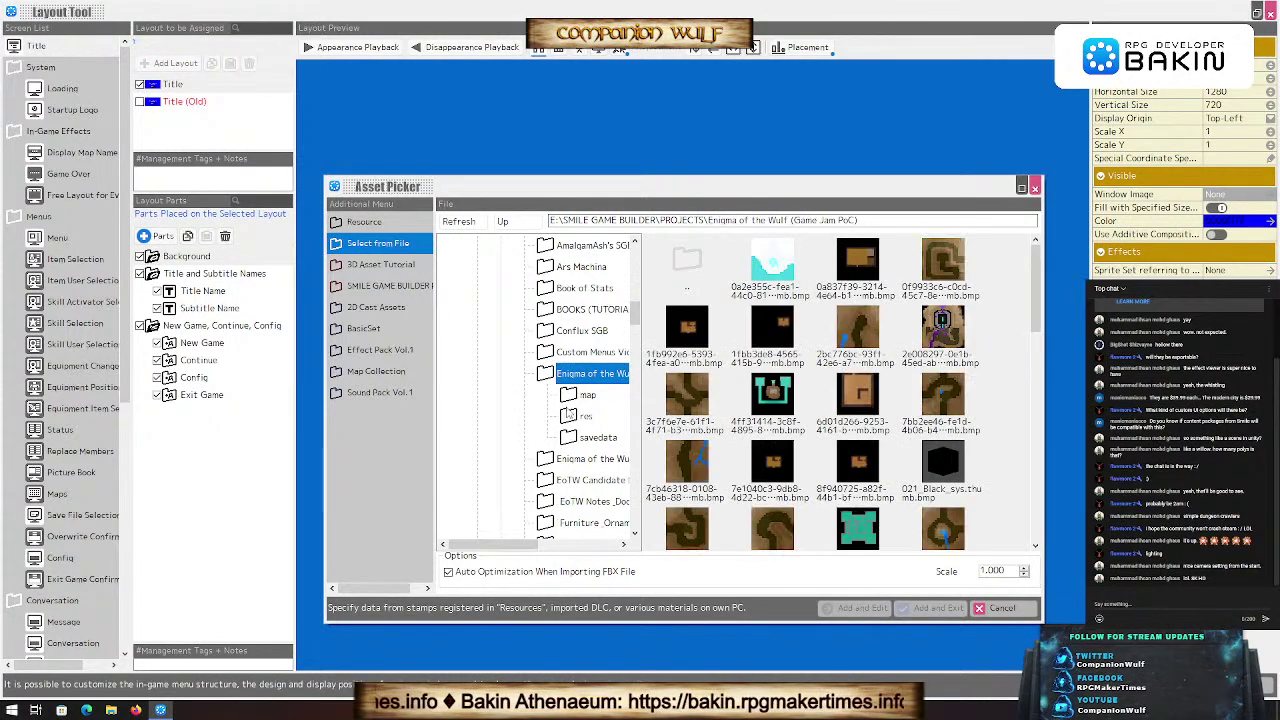
{"action": "left_click", "coordinate": [572, 415]}
{"action": "left_click", "coordinate": [598, 440]}
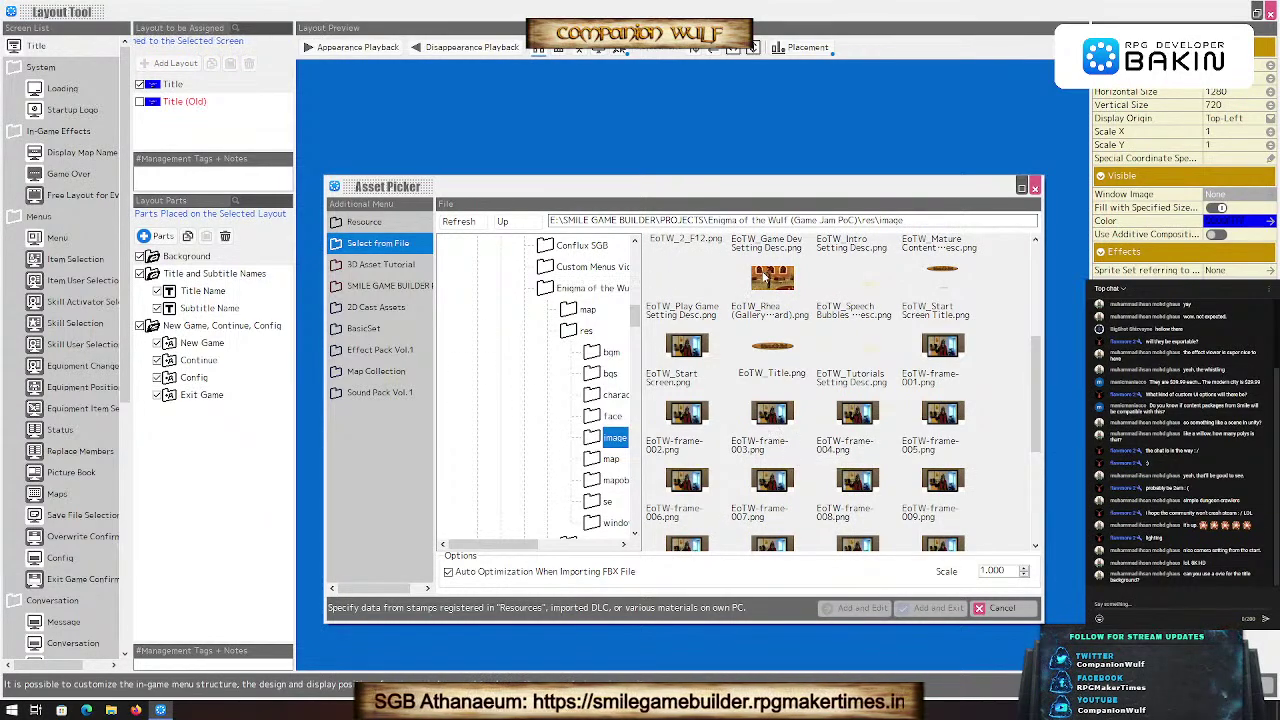
Step: Add EoTW_Rhea (Gallery 1 Relationship Award) as the Background's window image and turn off its fill with the specified size
{"action": "left_click", "coordinate": [784, 310]}
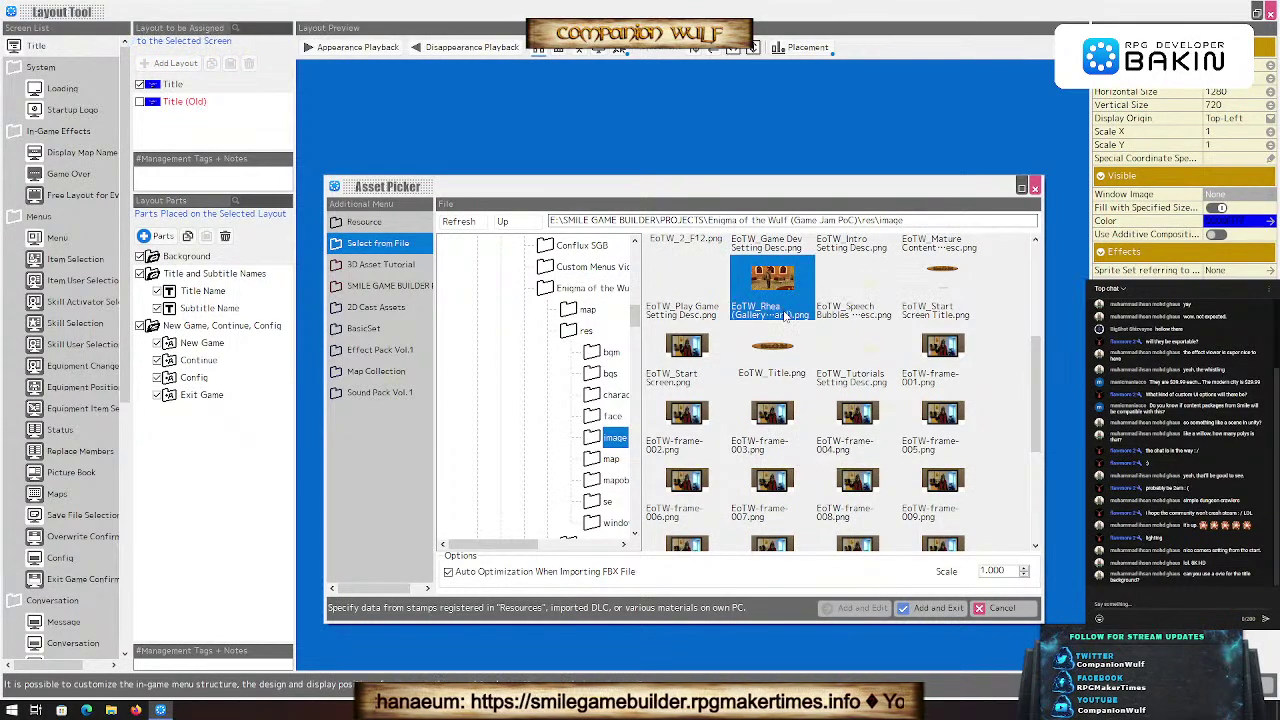
{"action": "double_click", "coordinate": [776, 302]}
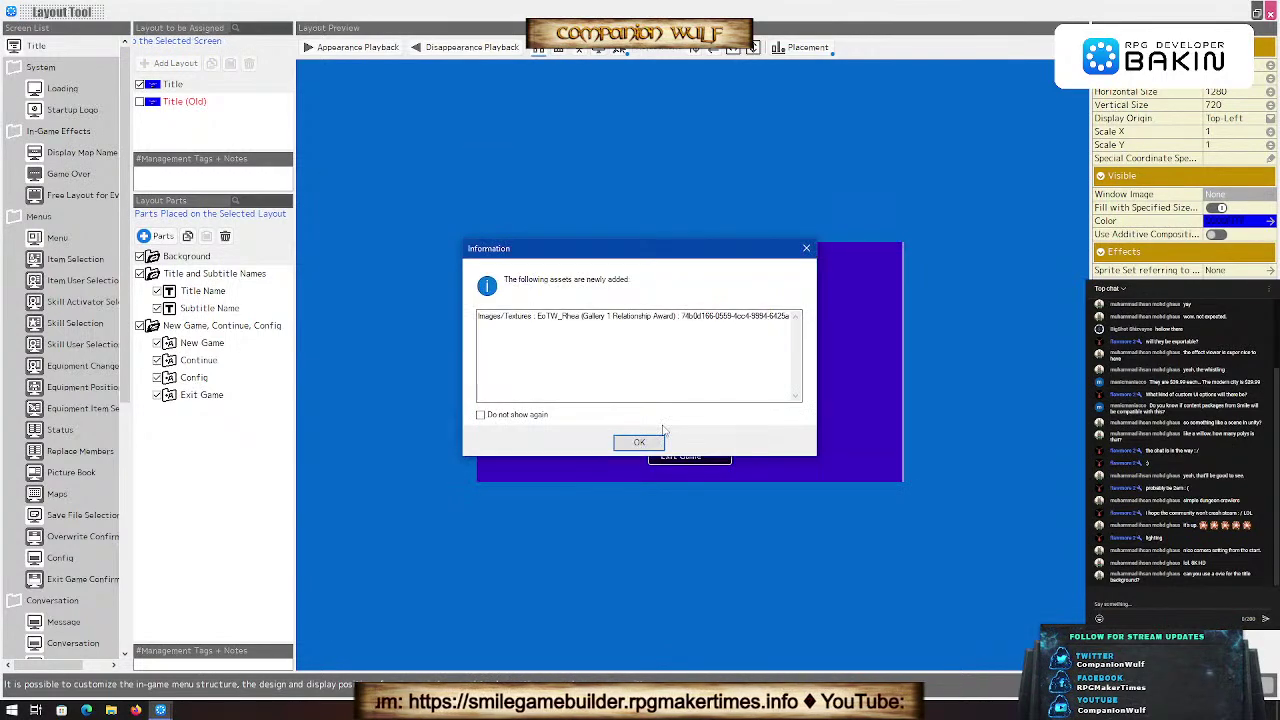
{"action": "left_click", "coordinate": [656, 443]}
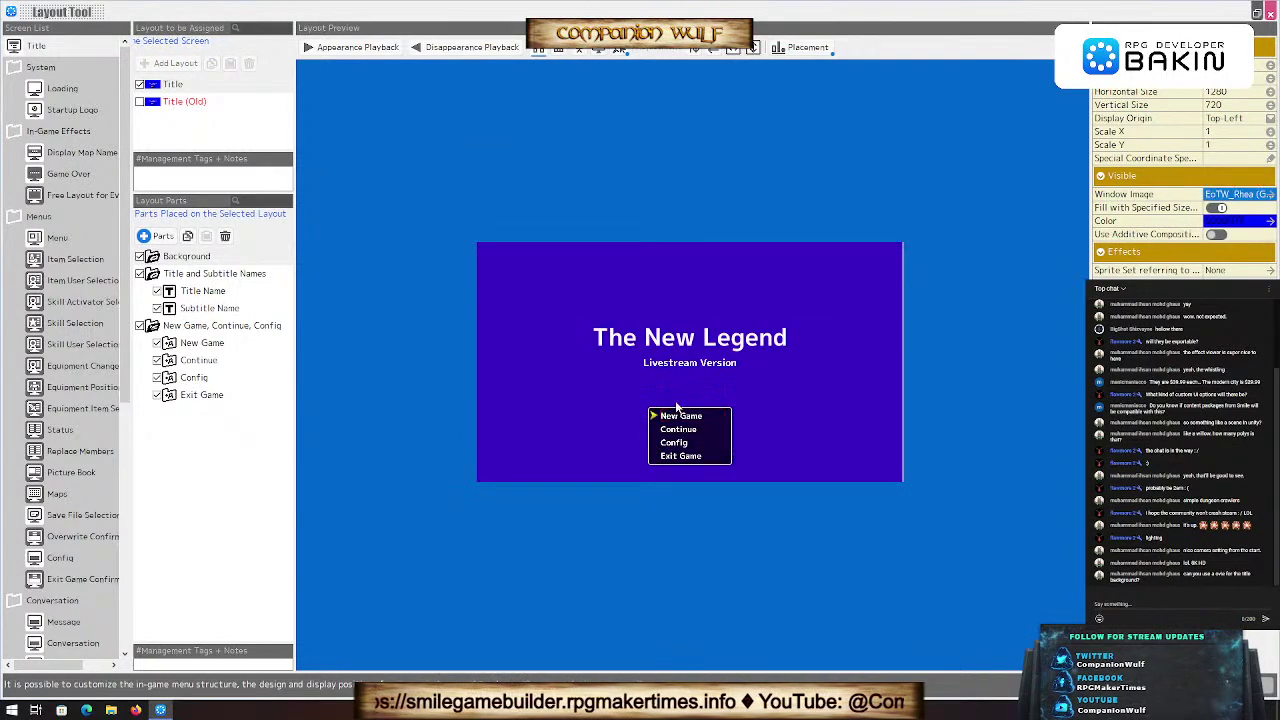
{"action": "left_click", "coordinate": [180, 257]}
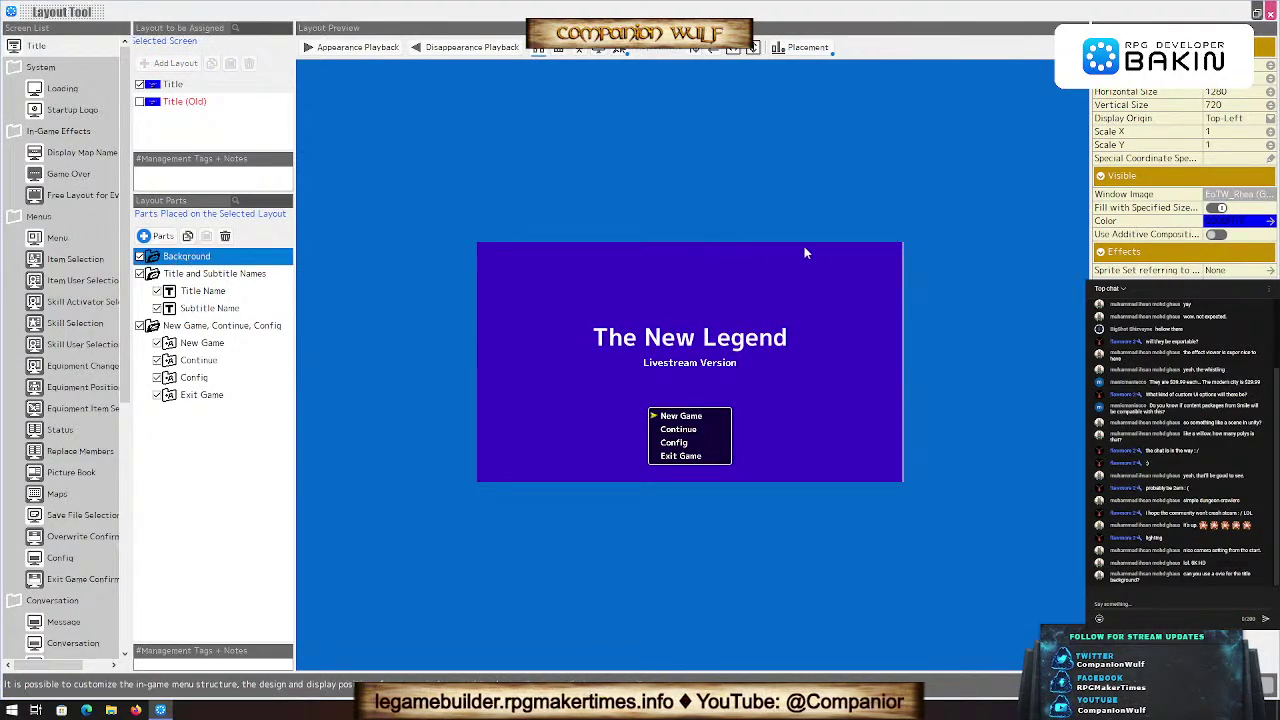
{"action": "left_click", "coordinate": [1214, 209]}
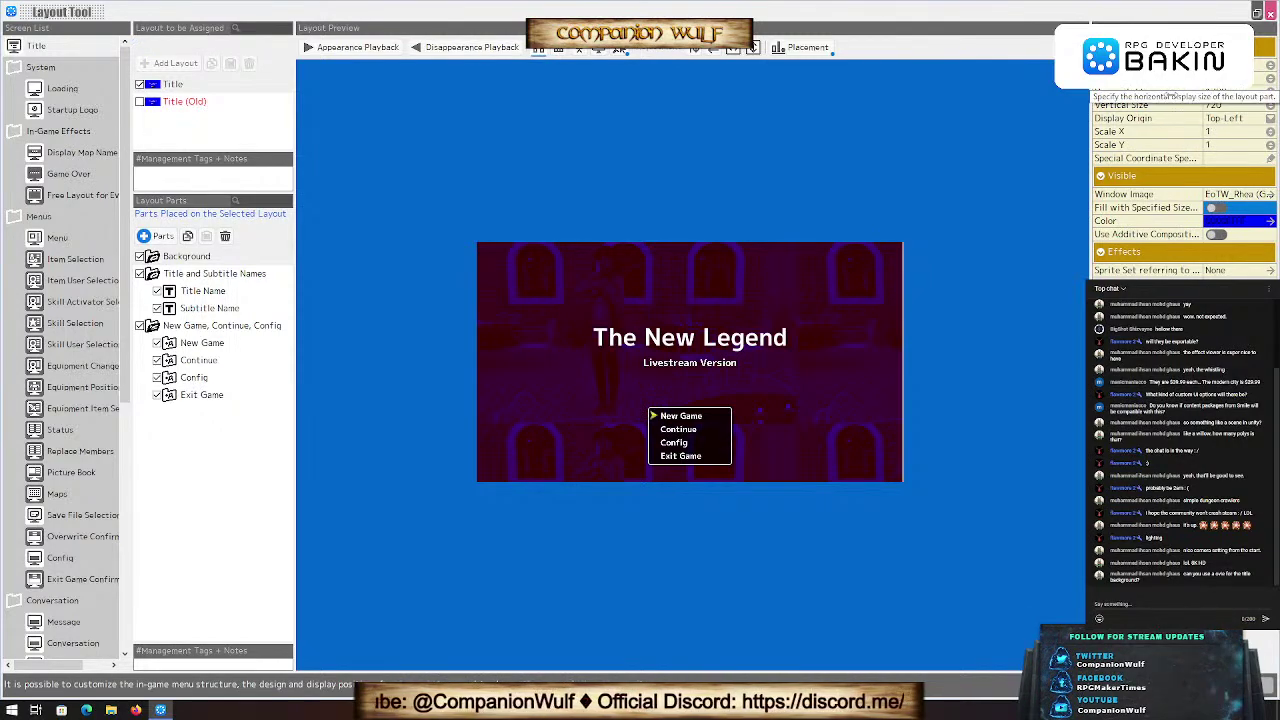
Step: Set the Background image's horizontal size to 1000
{"action": "left_click_drag", "start_coordinate": [1226, 91], "coordinate": [1202, 91]}
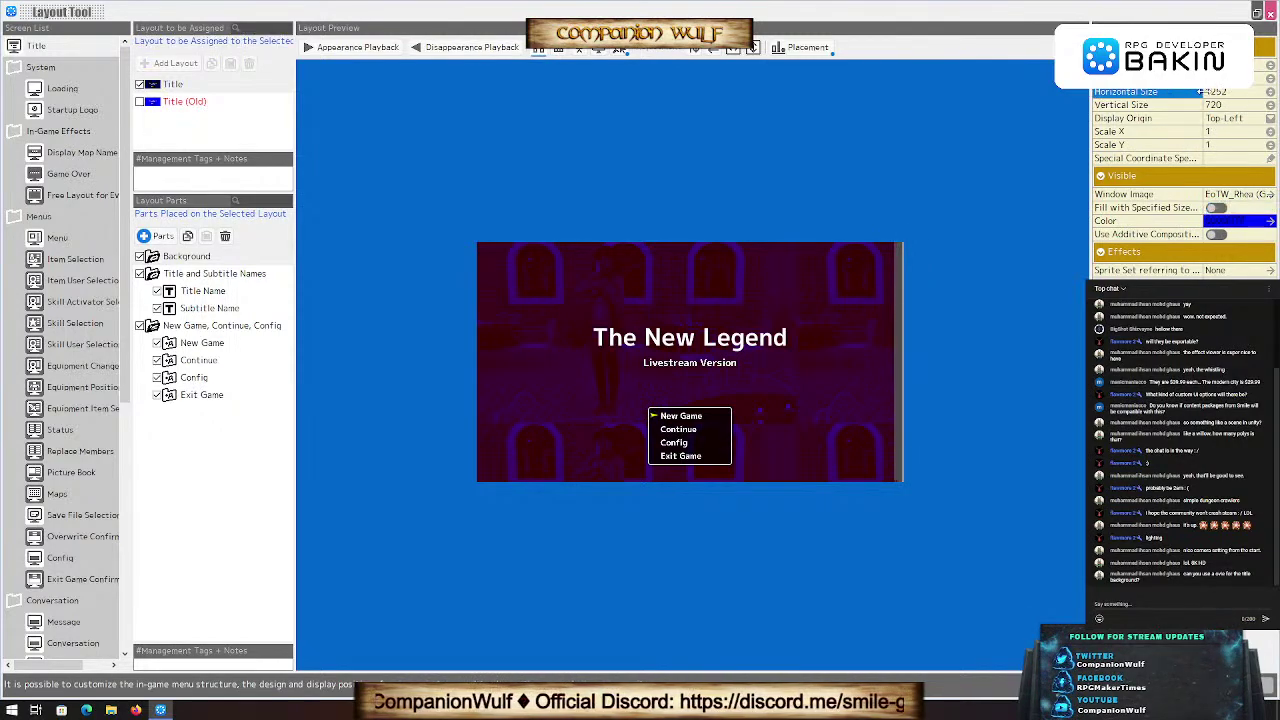
{"action": "left_click", "coordinate": [1236, 92]}
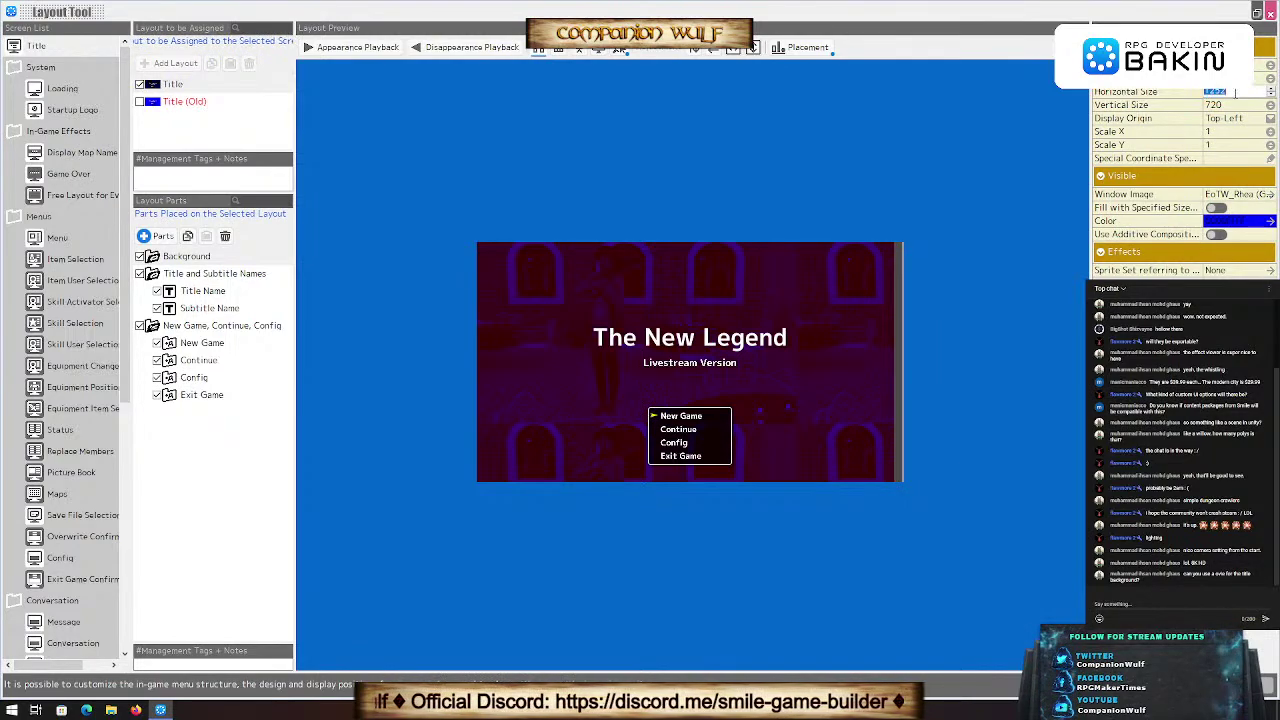
{"action": "type", "text": "1"}
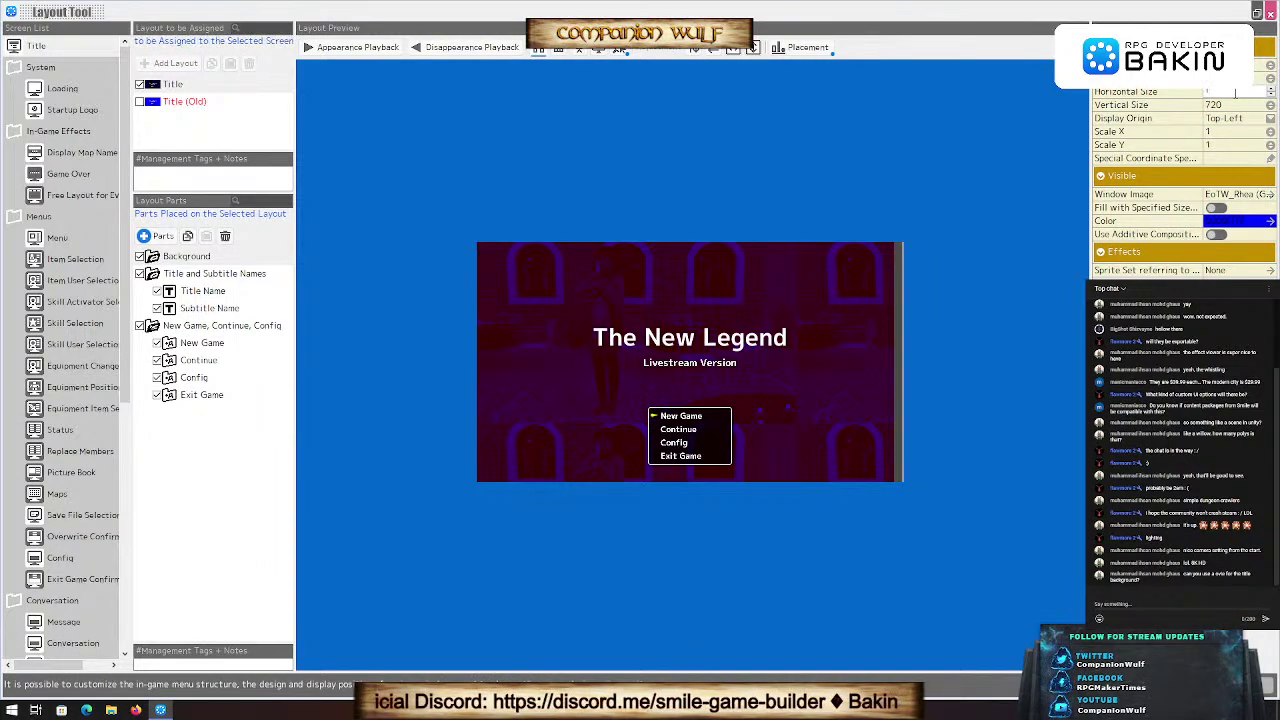
{"action": "type", "text": "00"}
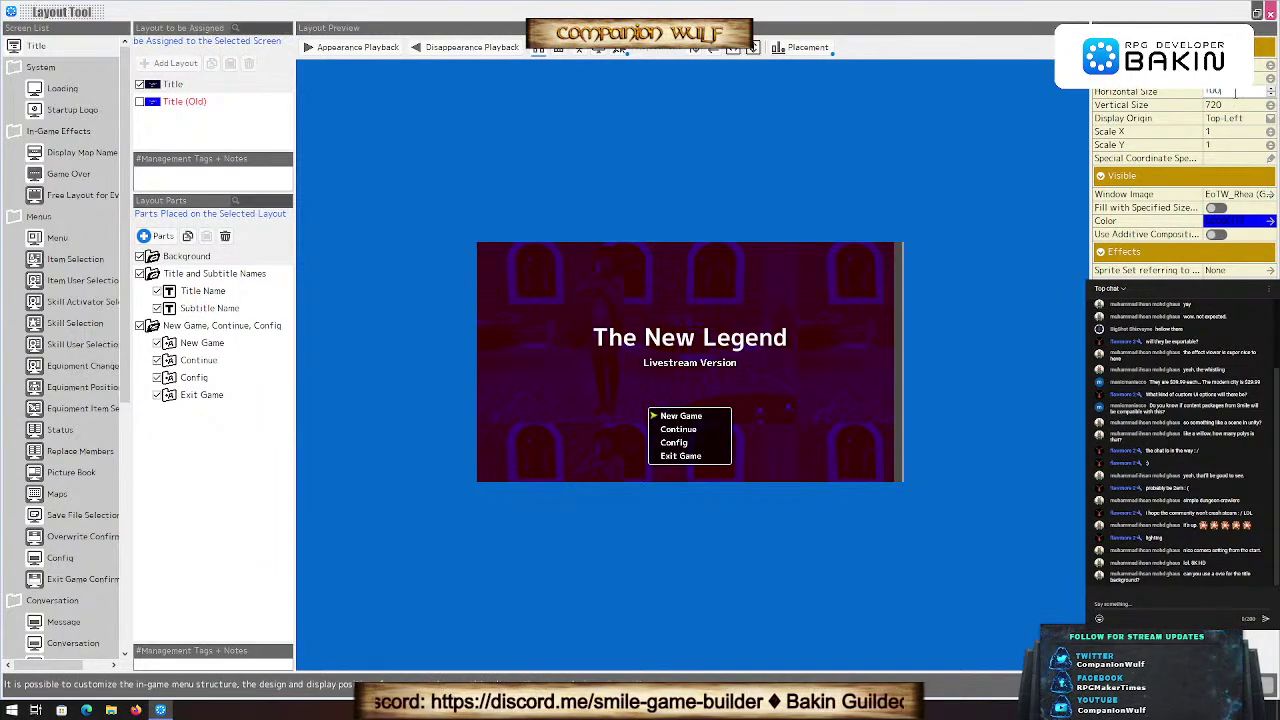
{"action": "type", "text": "0"}
{"action": "key", "text": "Return"}
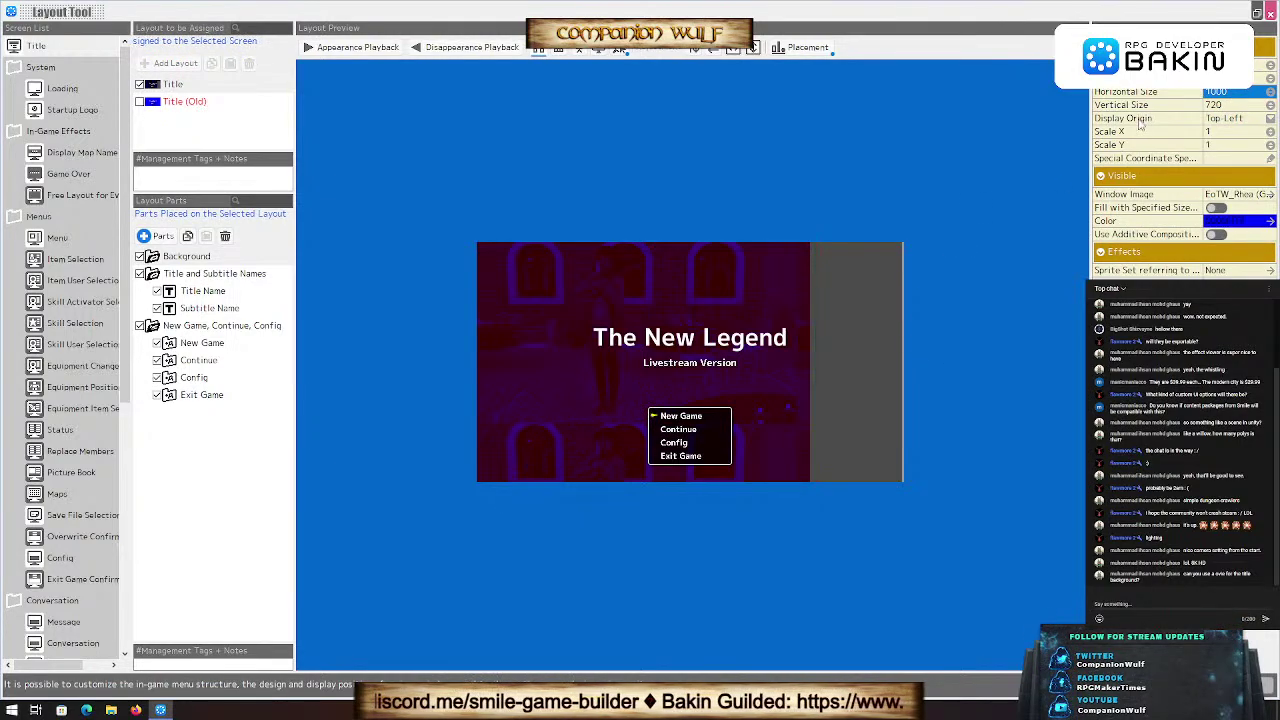
Step: Resize the Background image to about 1012 by 742 and move it toward the middle of the title screen
{"action": "left_click_drag", "start_coordinate": [1124, 104], "coordinate": [1128, 104]}
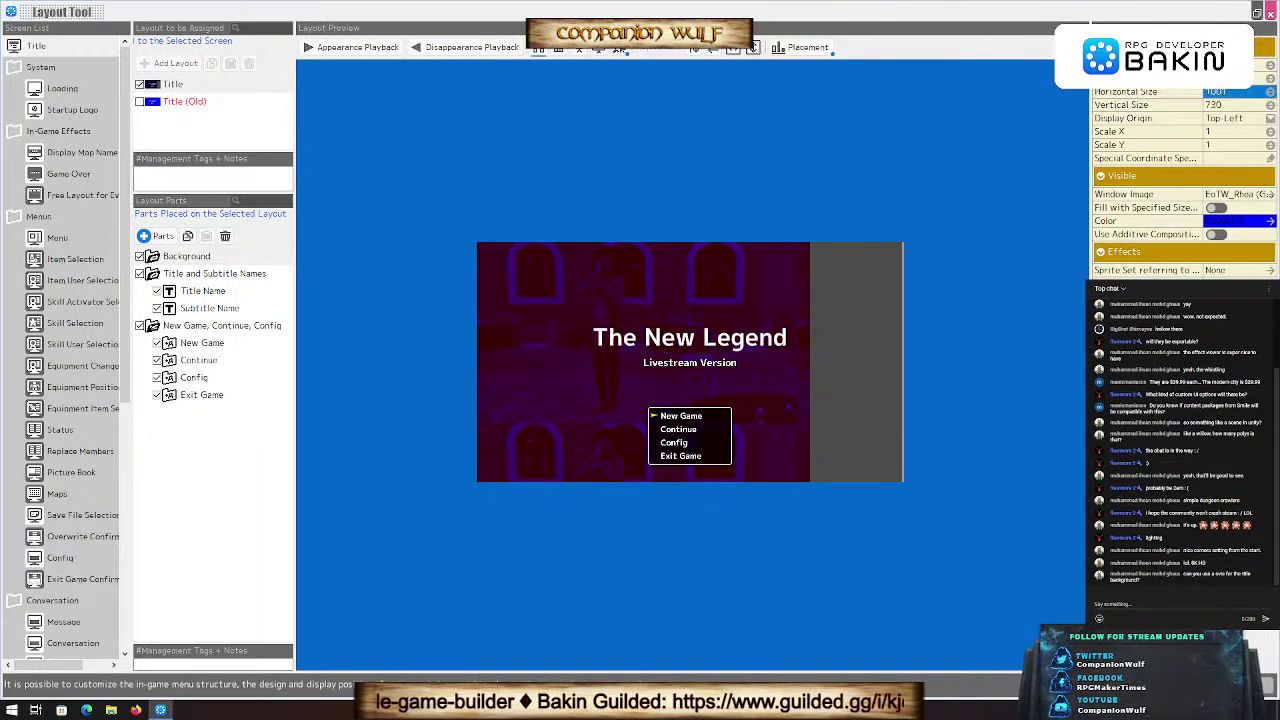
{"action": "left_click_drag", "start_coordinate": [1124, 91], "coordinate": [1068, 90]}
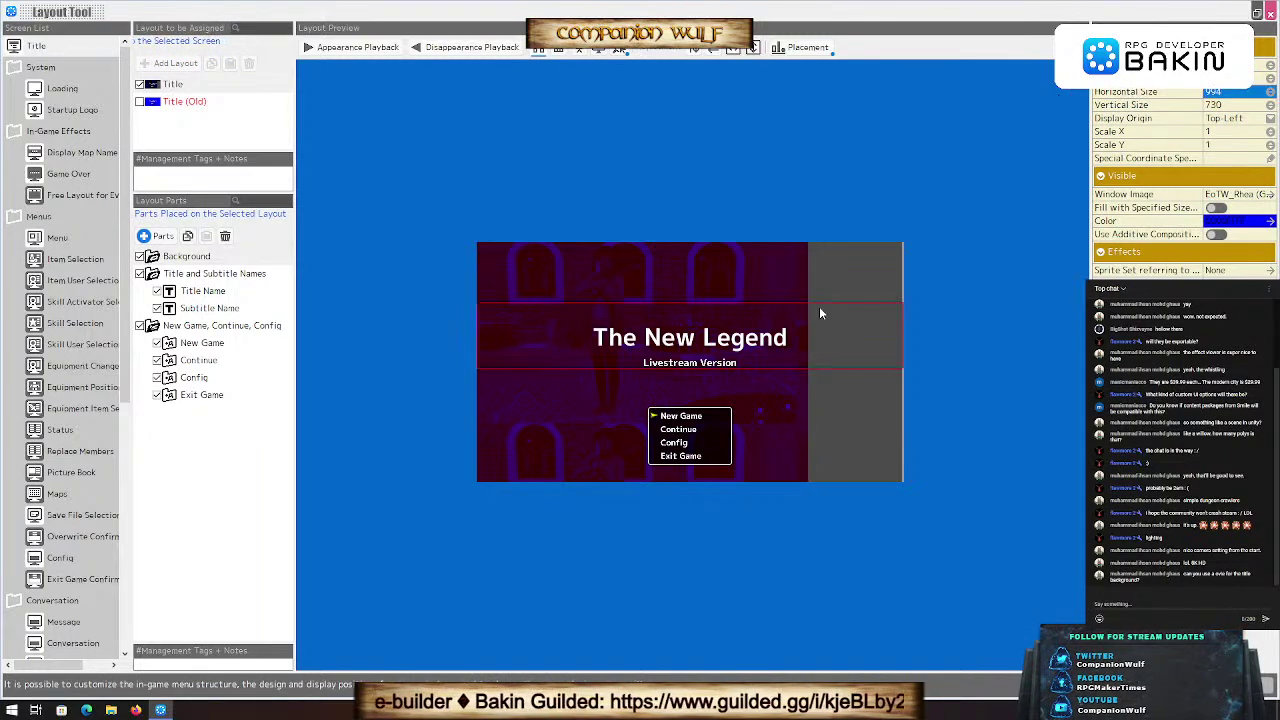
{"action": "left_click_drag", "start_coordinate": [701, 279], "coordinate": [759, 288]}
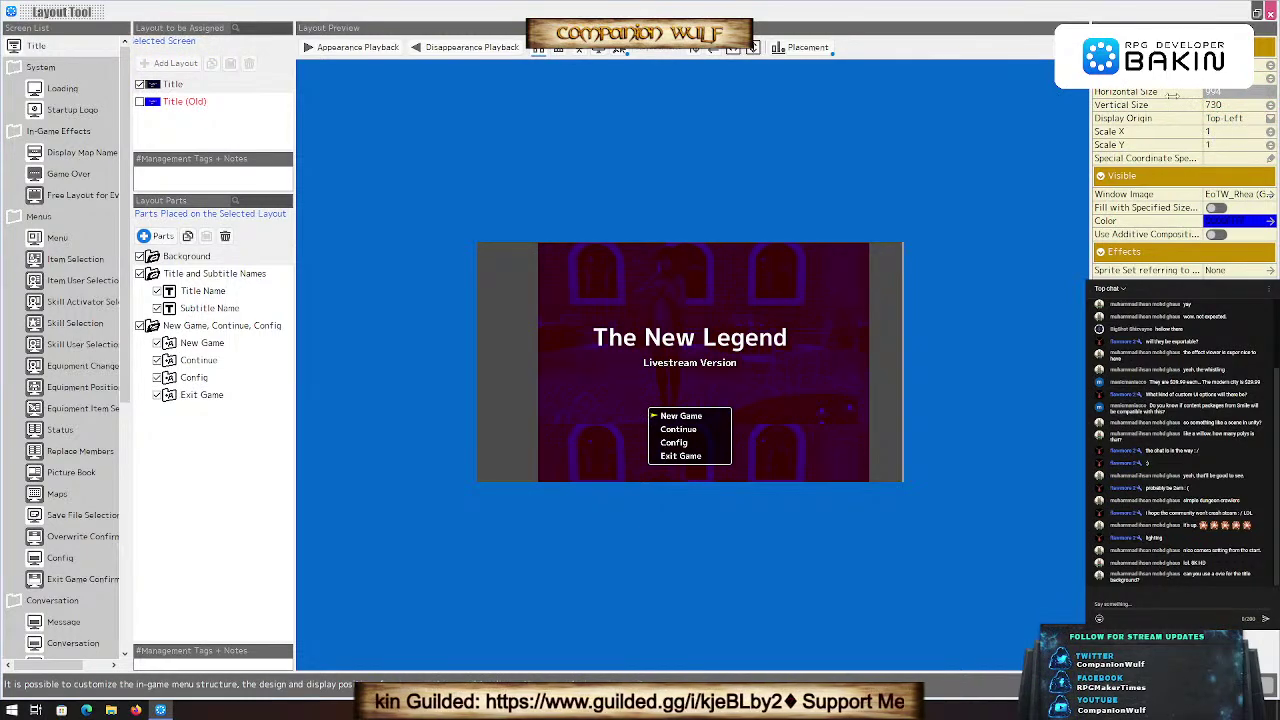
{"action": "left_click_drag", "start_coordinate": [1144, 92], "coordinate": [1191, 92]}
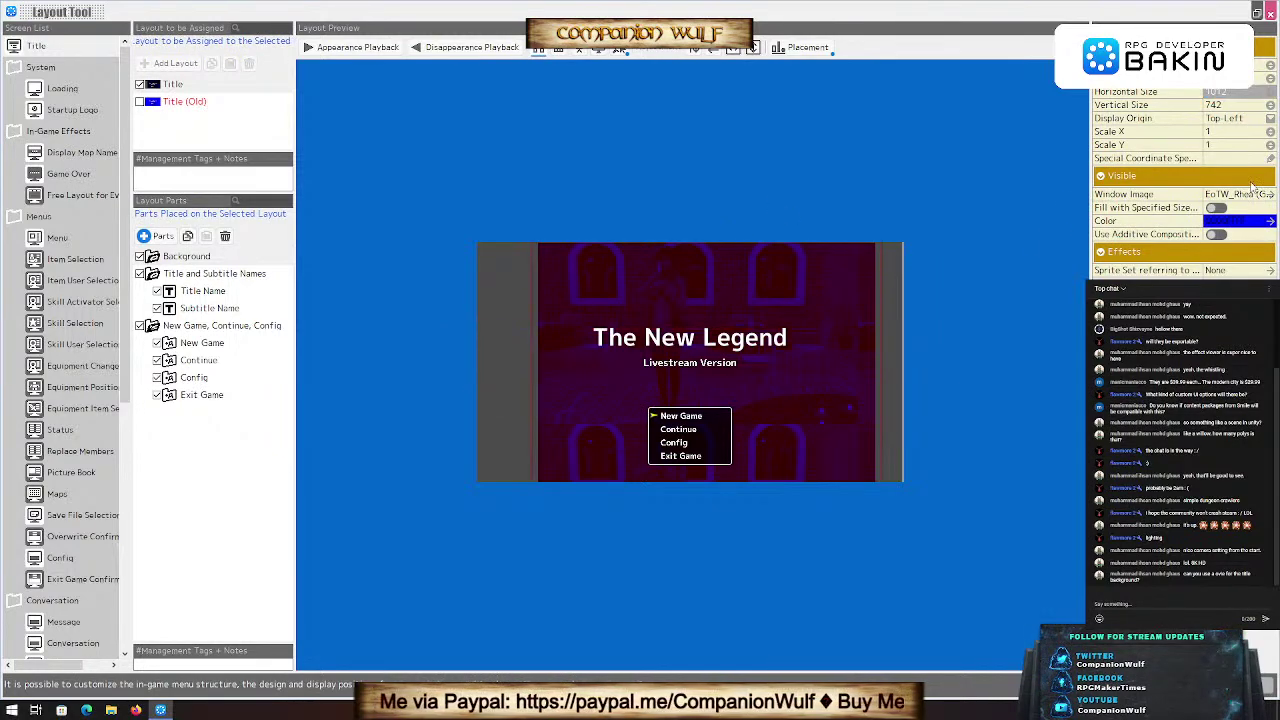
Step: Set the Background's display origin to Center and its horizontal size to 1220
{"action": "left_click", "coordinate": [1238, 119]}
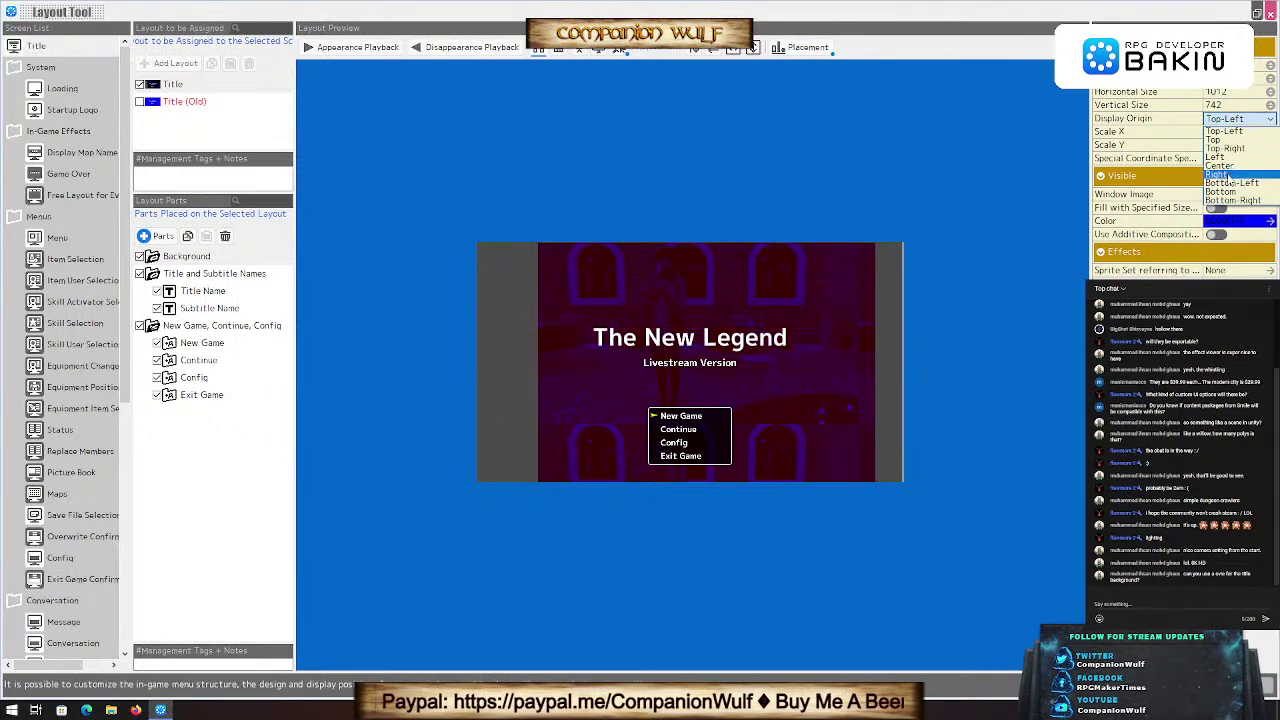
{"action": "left_click", "coordinate": [1218, 166]}
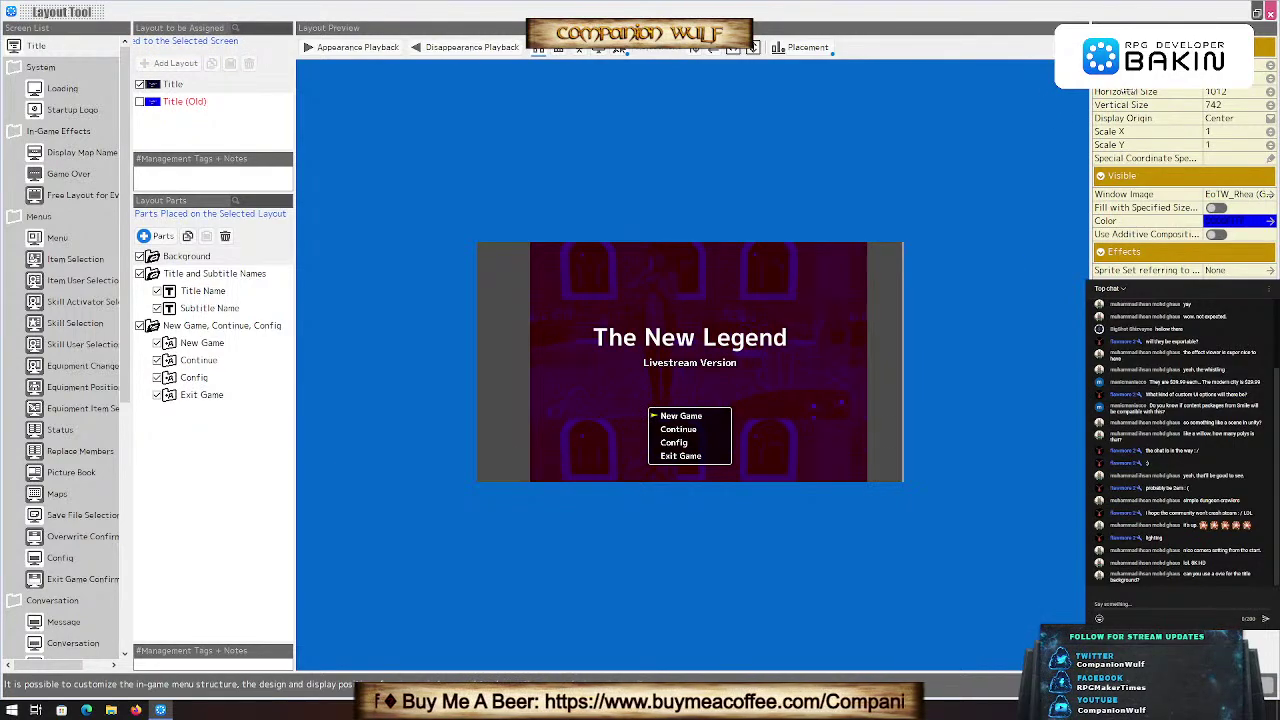
{"action": "key", "text": "Up"}
{"action": "key", "text": "Up"}
{"action": "key", "text": "Up"}
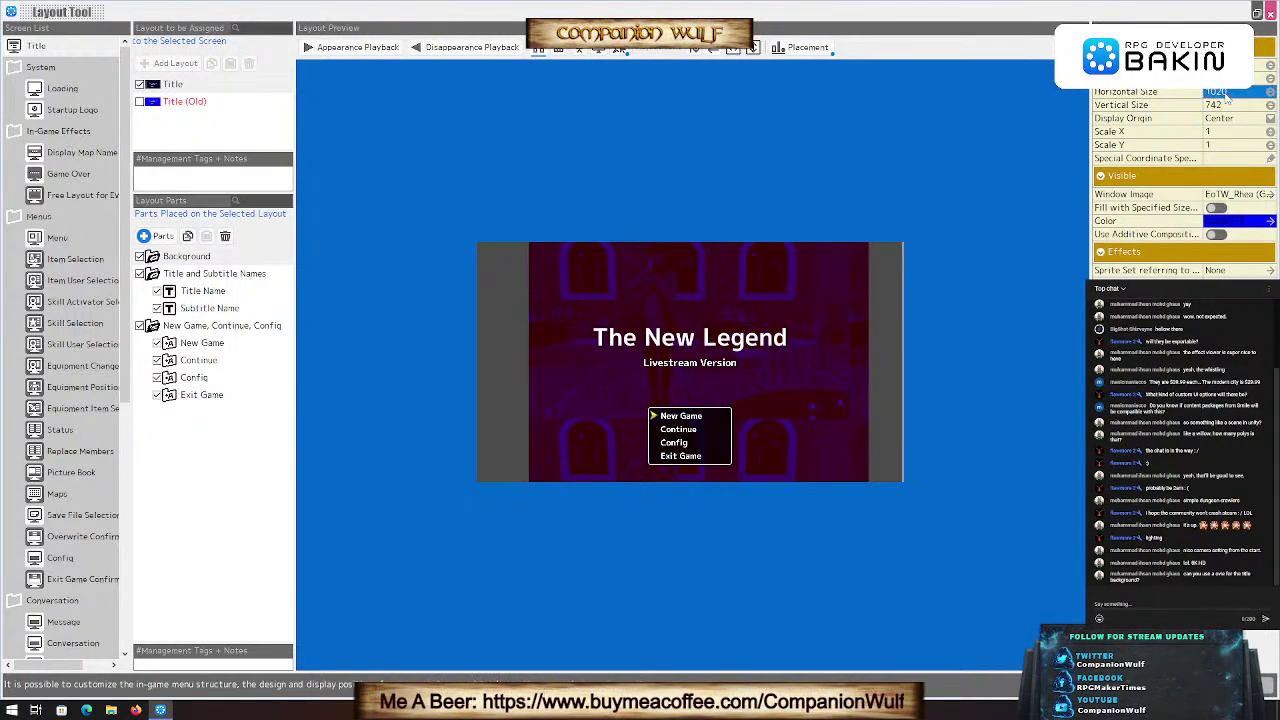
{"action": "type", "text": "1200"}
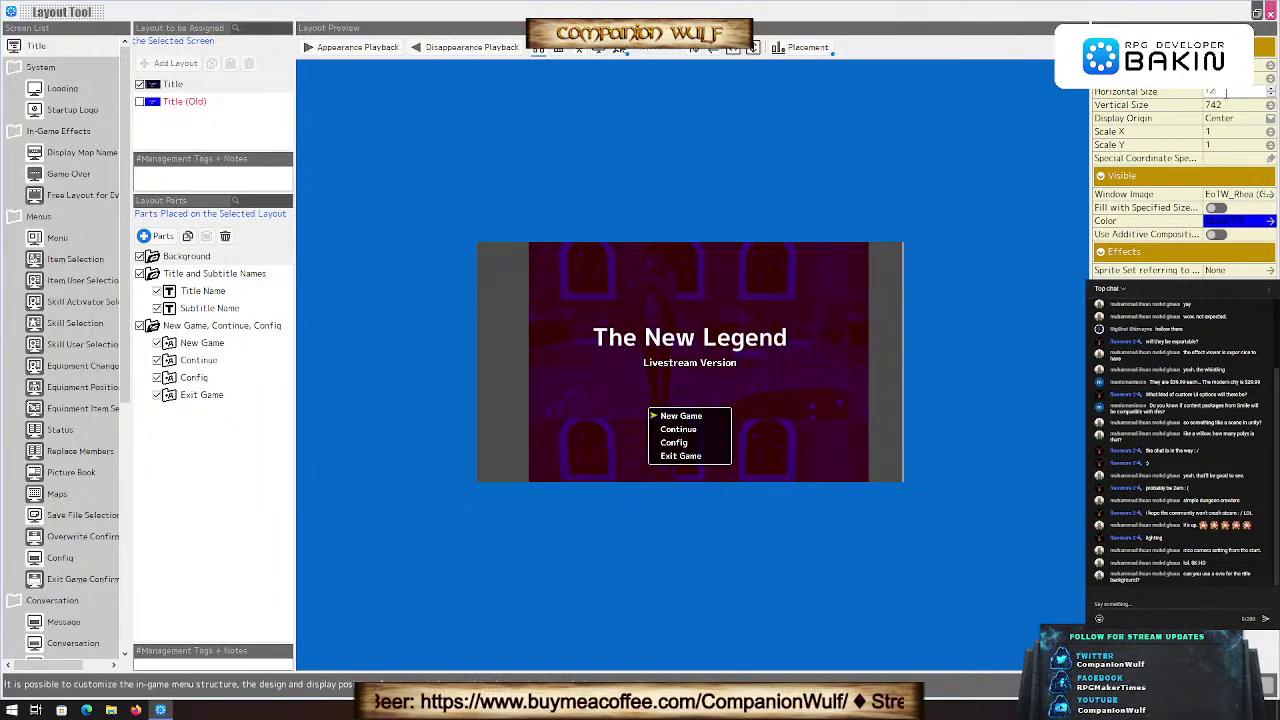
{"action": "key", "text": "Return"}
{"action": "double_click", "coordinate": [1227, 94]}
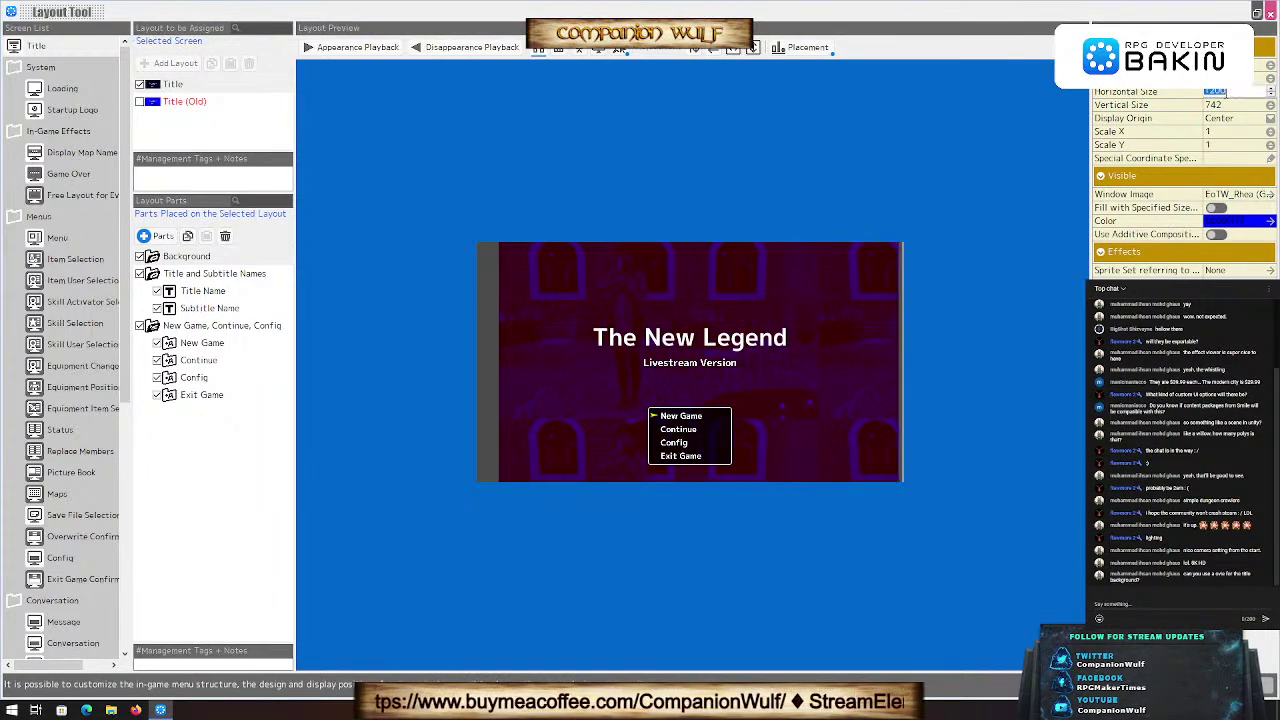
{"action": "type", "text": "1220"}
{"action": "key", "text": "Return"}
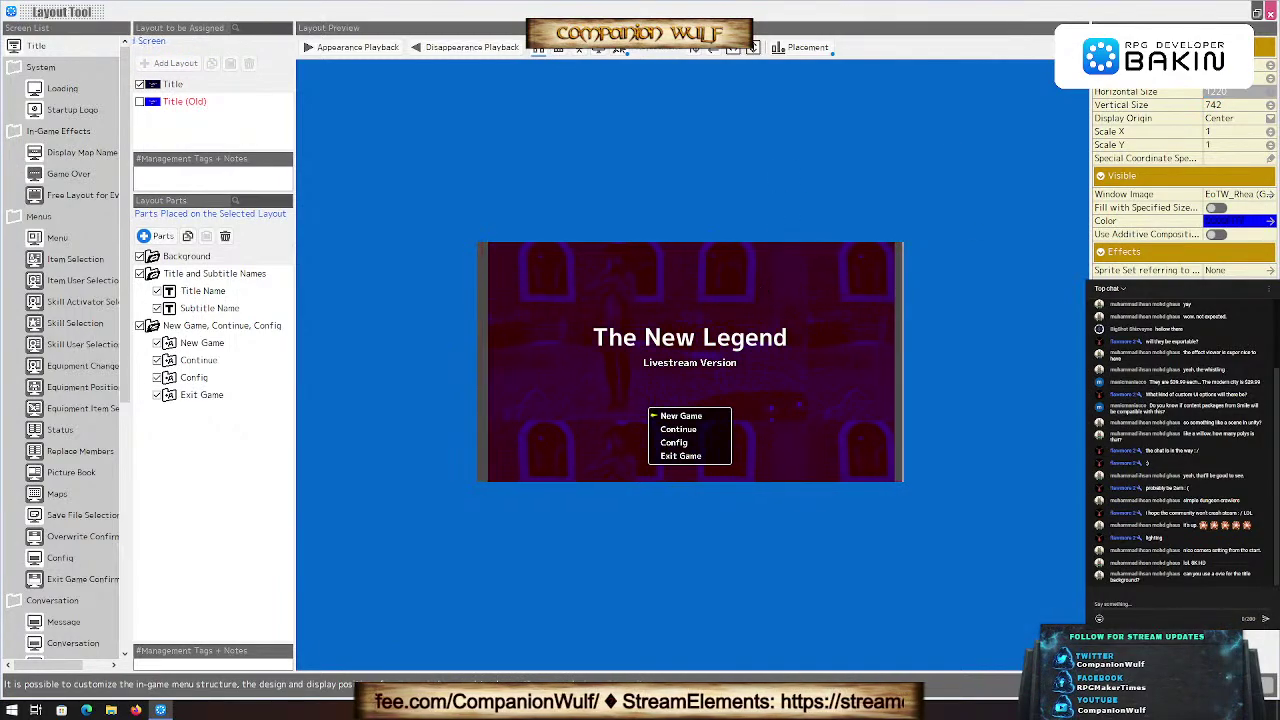
Step: Set the Background's vertical size to 720
{"action": "left_click", "coordinate": [1222, 104]}
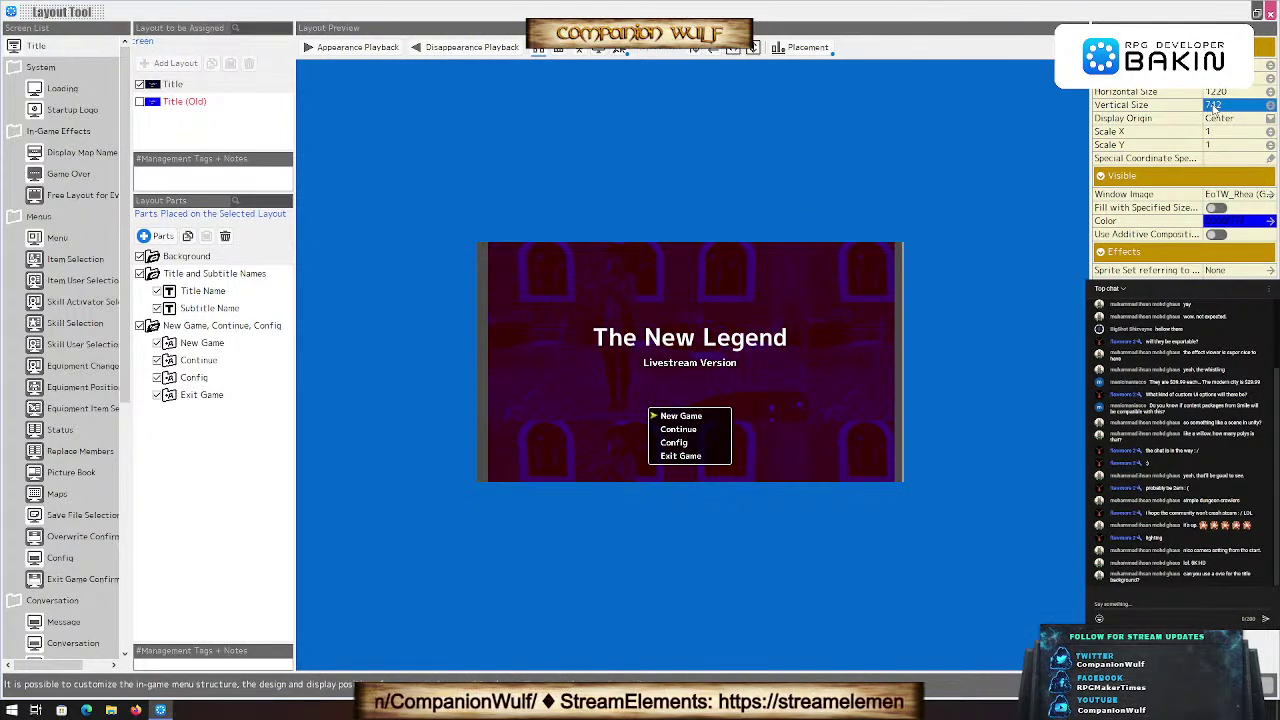
{"action": "type", "text": "72"}
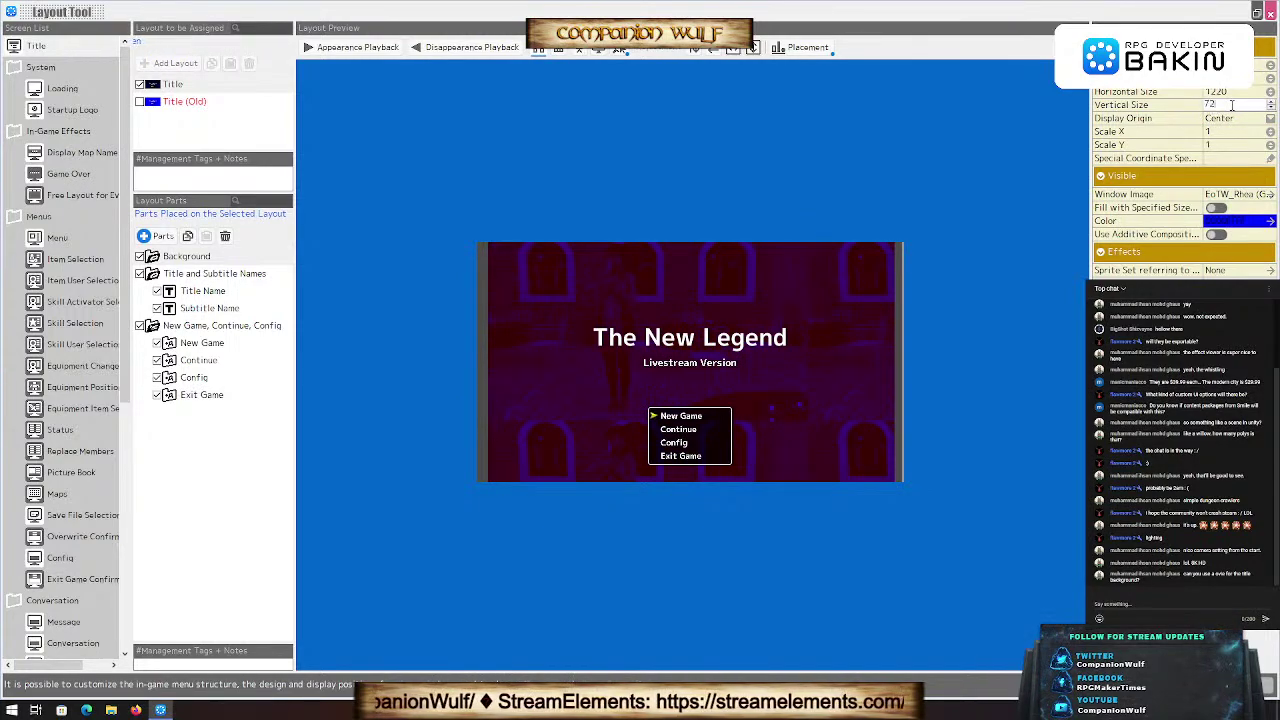
{"action": "type", "text": "0"}
{"action": "key", "text": "Return"}
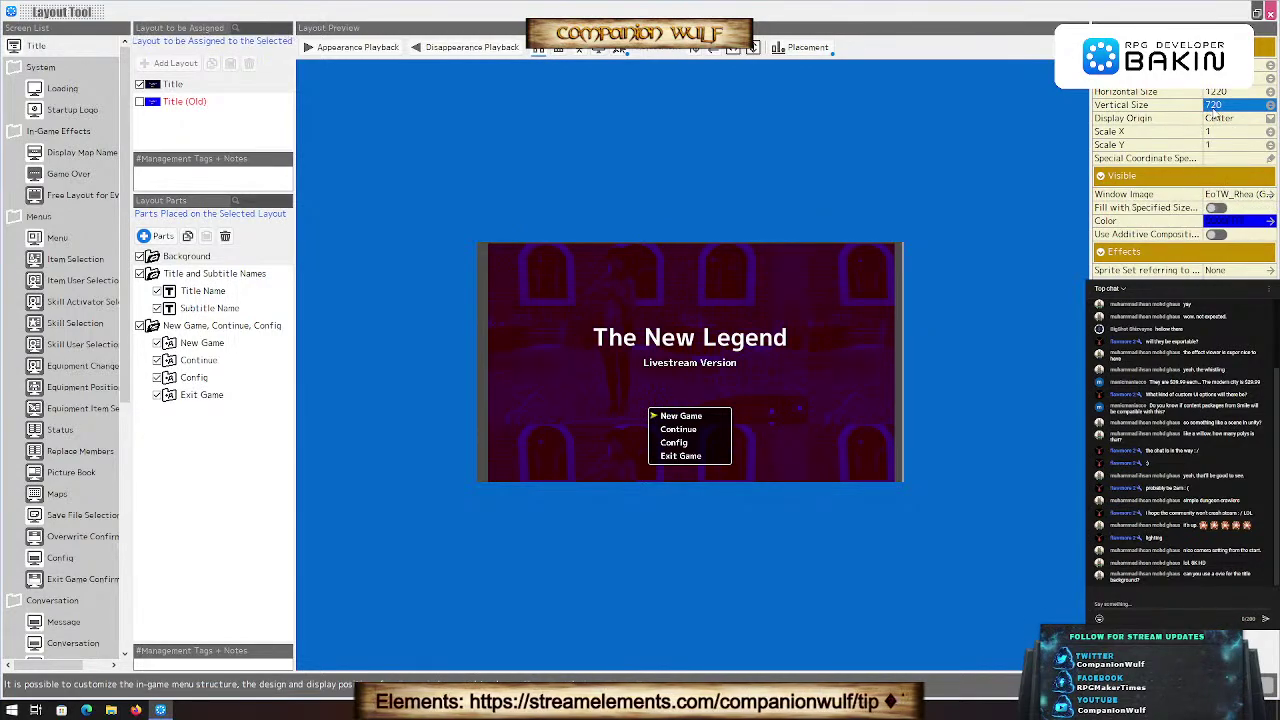
Step: Reset the Background's position to the screen origin and set its display origin to Top-Left
{"action": "left_click", "coordinate": [1212, 104]}
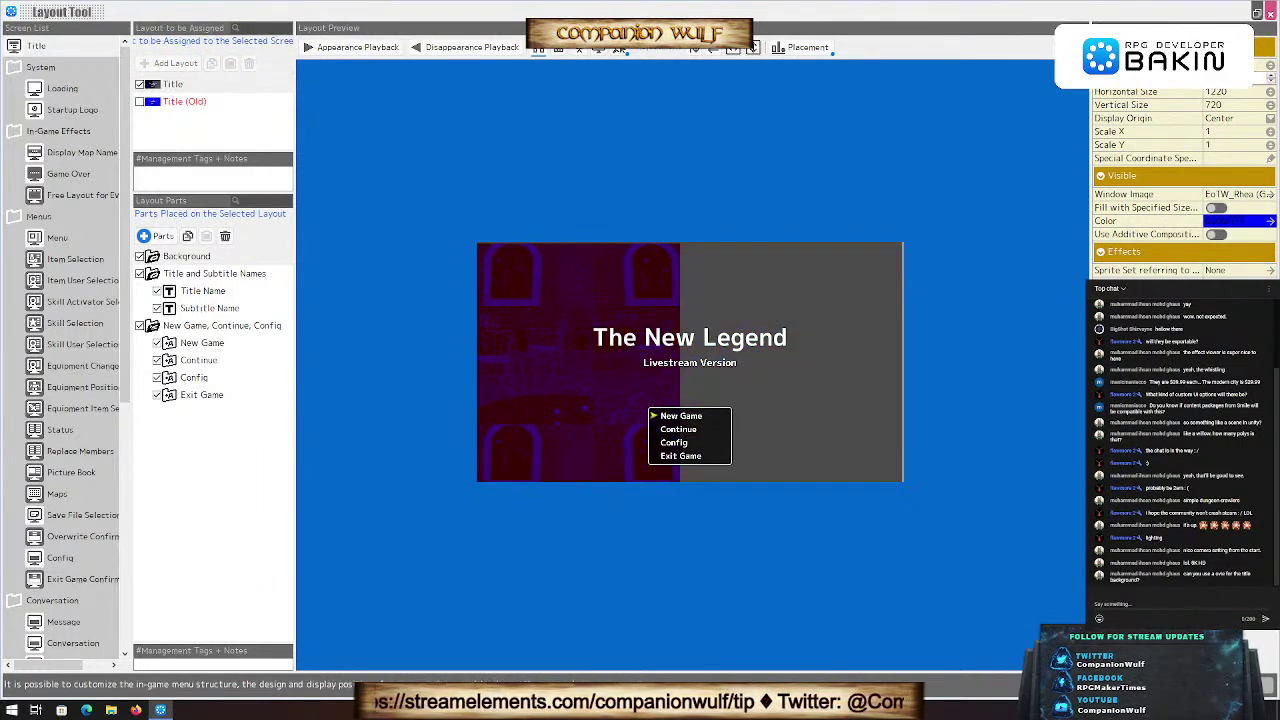
{"action": "left_click", "coordinate": [1230, 118]}
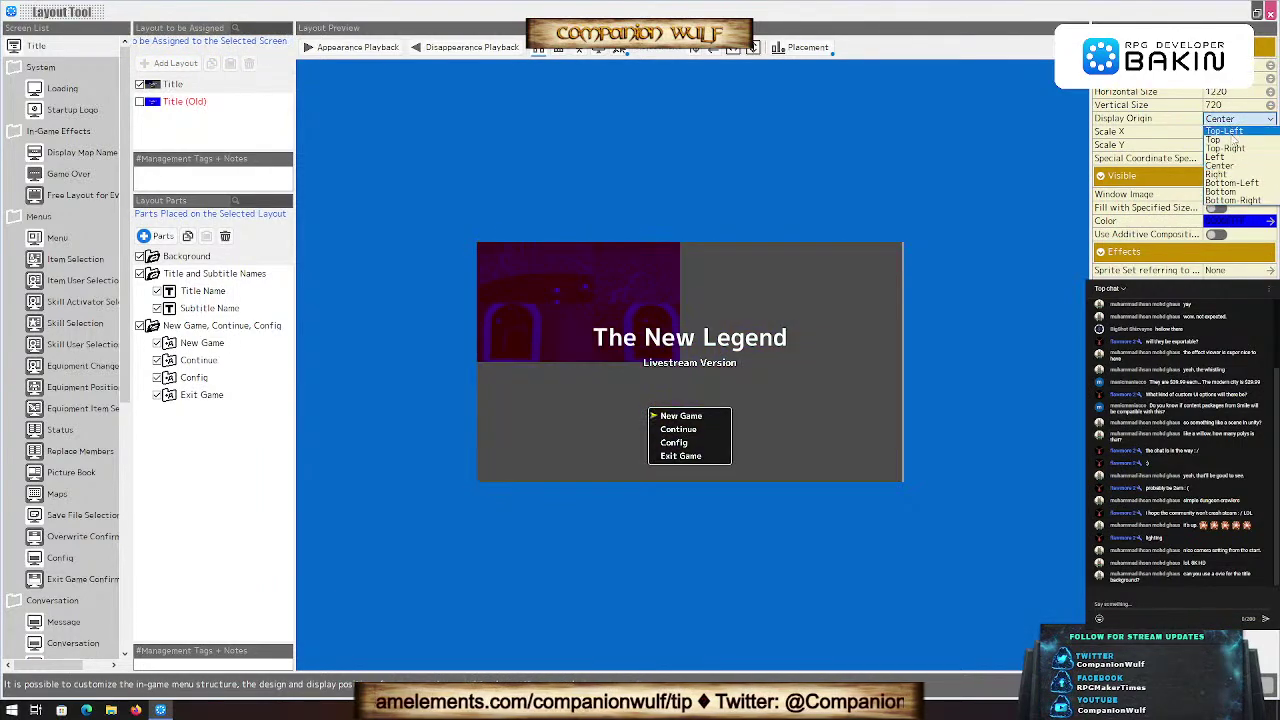
{"action": "left_click", "coordinate": [1230, 131]}
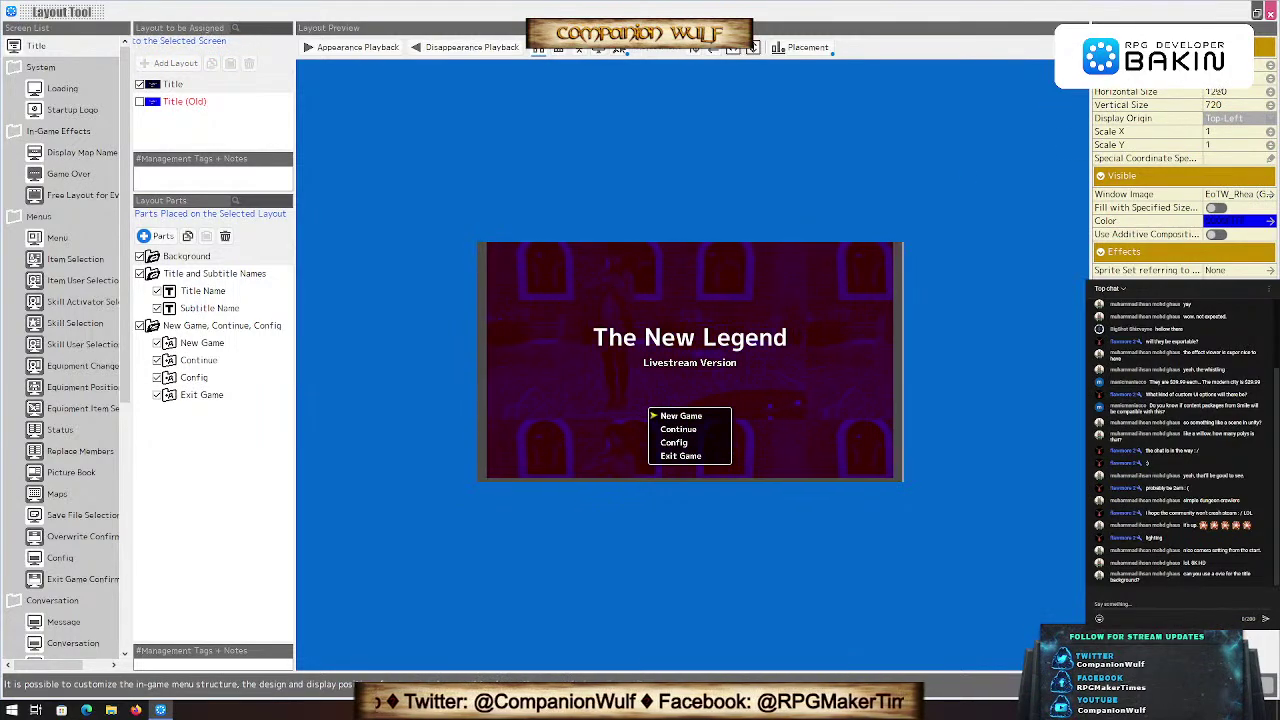
Step: Set the Background's horizontal size to 1230
{"action": "left_click", "coordinate": [1221, 92]}
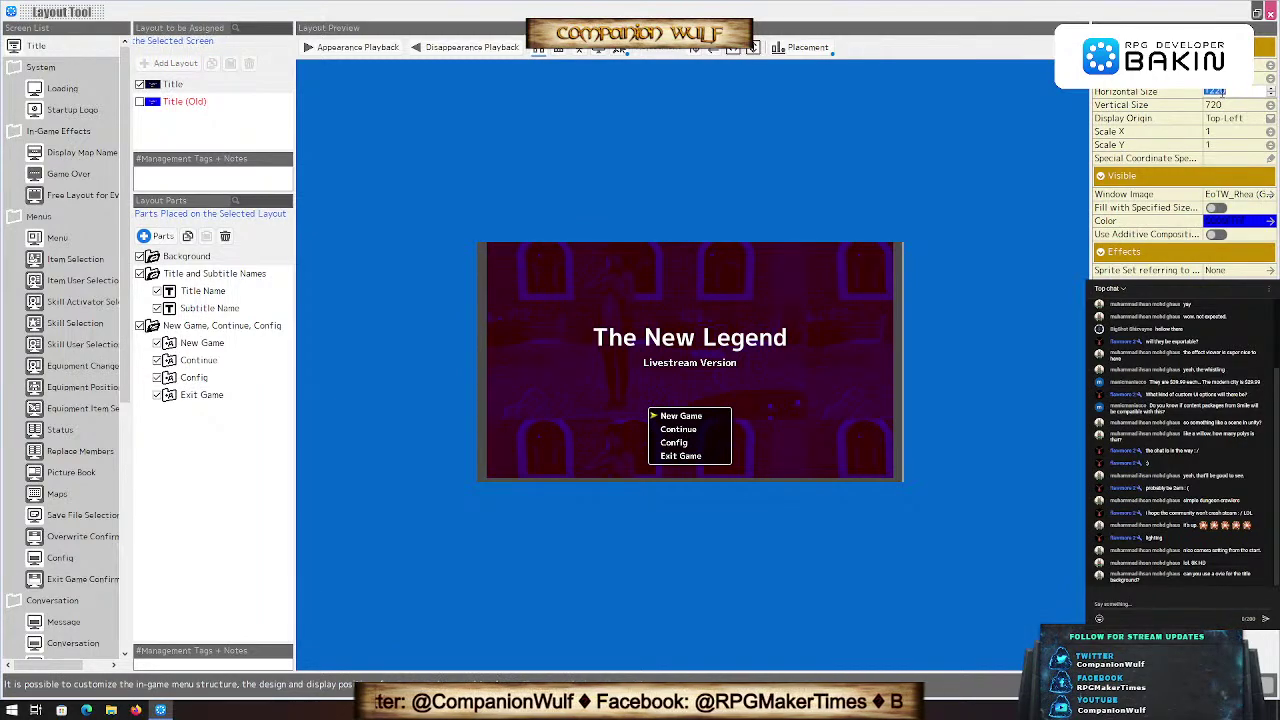
{"action": "type", "text": "1"}
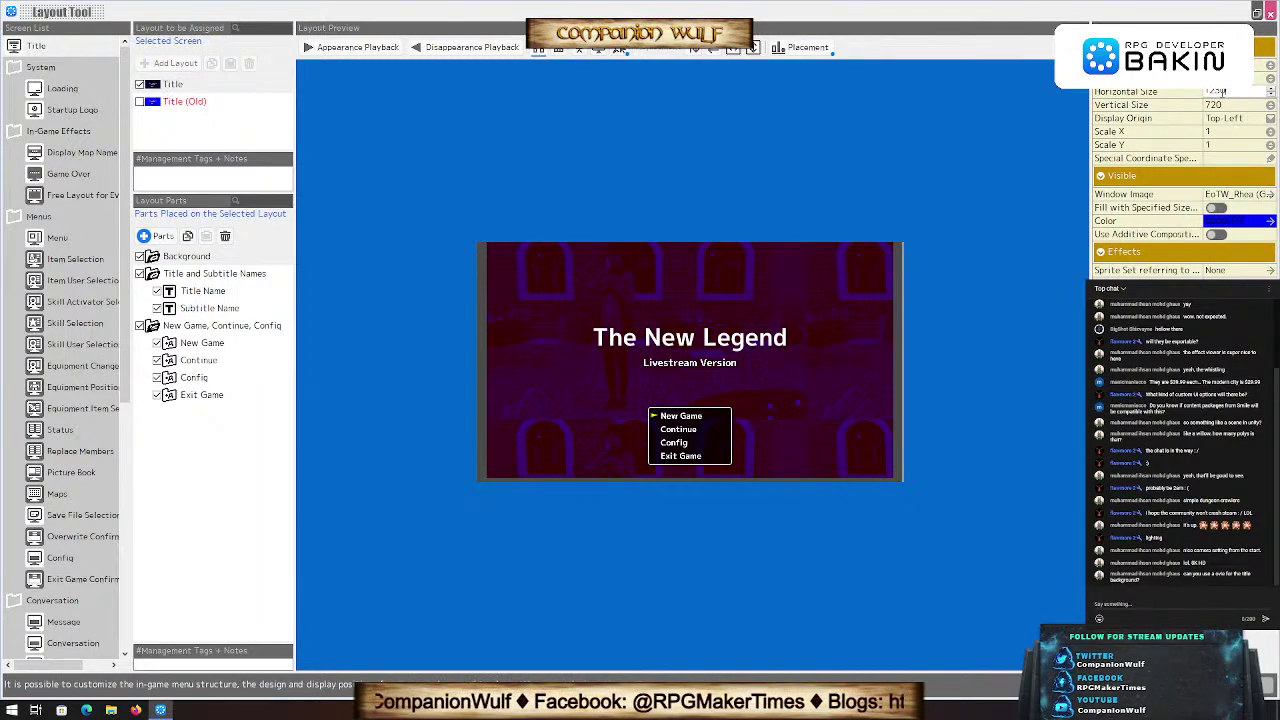
{"action": "type", "text": "280"}
{"action": "key", "text": "Return"}
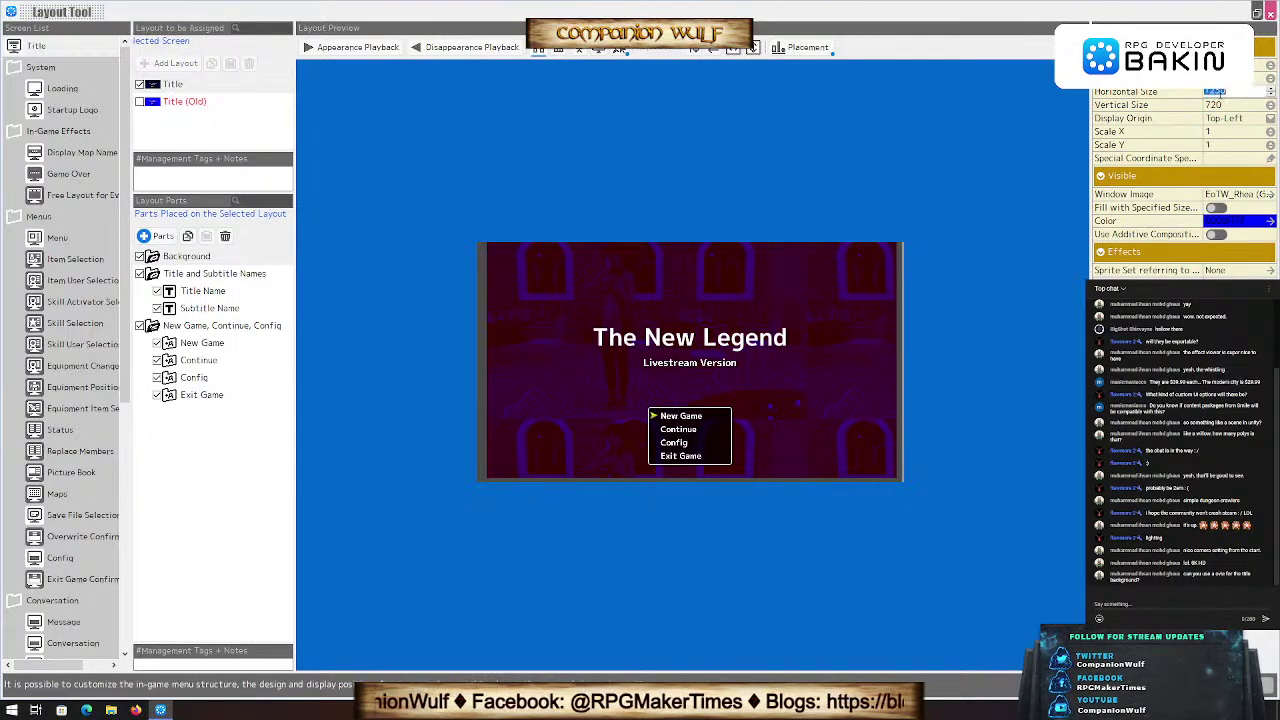
Step: Set the Background's horizontal size to 1300 and change its color to white (FFFFFFFF)
{"action": "type", "text": "1300"}
{"action": "key", "text": "Return"}
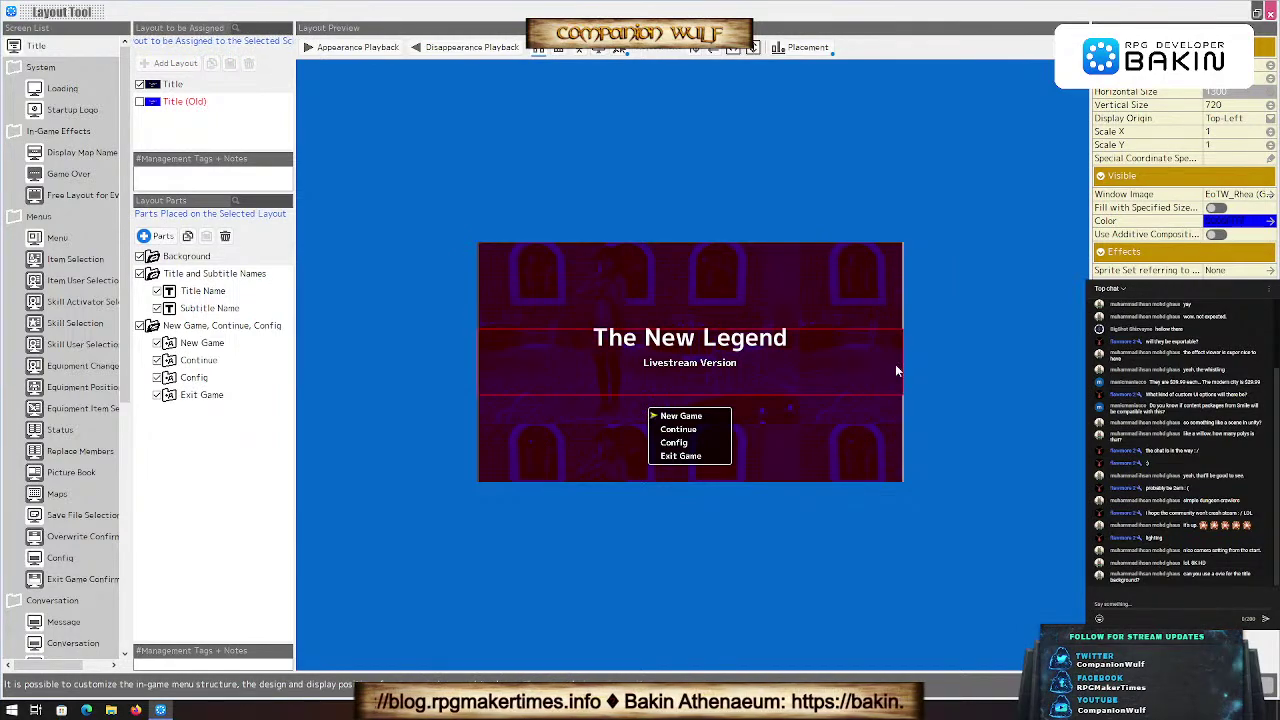
{"action": "left_click", "coordinate": [1270, 221]}
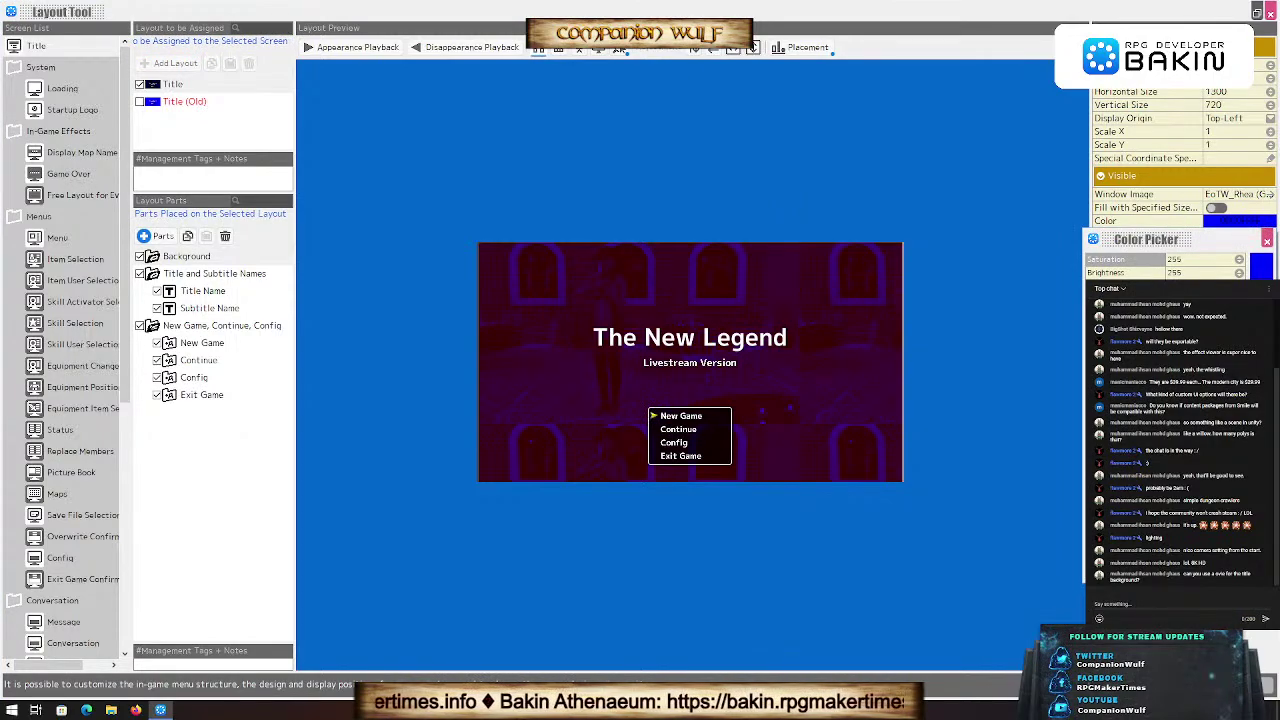
{"action": "left_click_drag", "start_coordinate": [1120, 448], "coordinate": [1053, 448]}
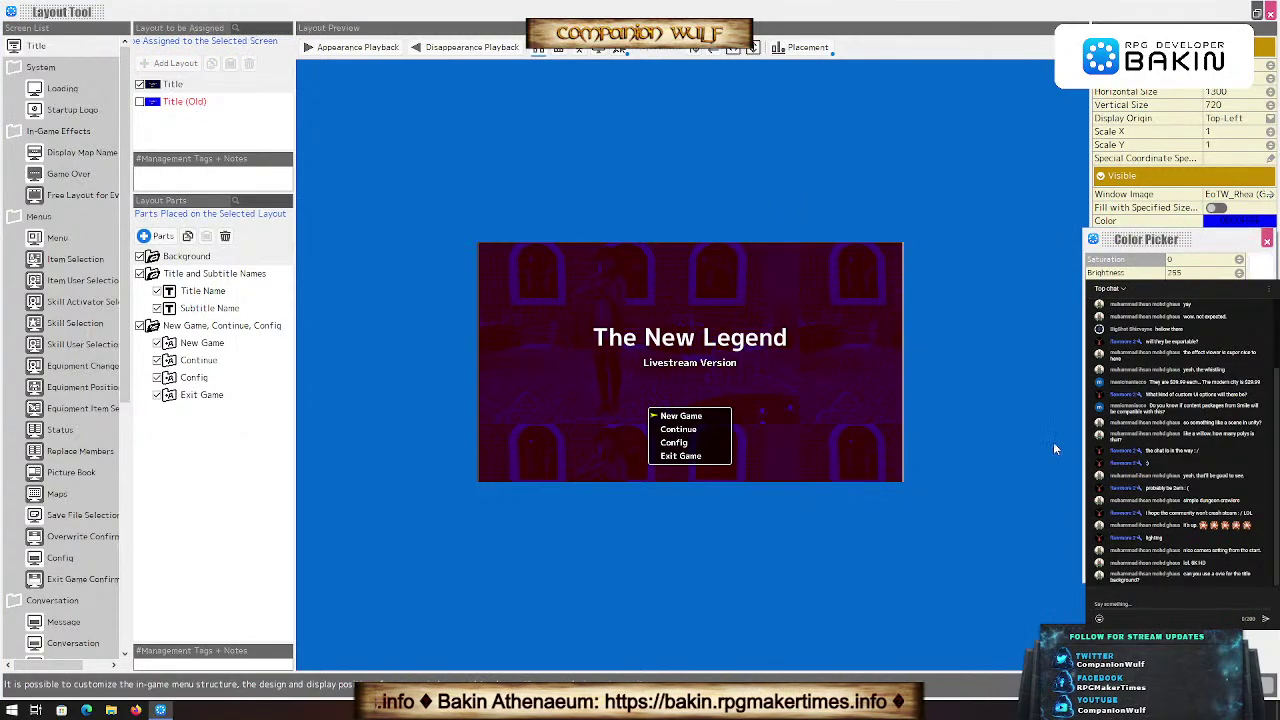
{"action": "key", "text": "Return"}
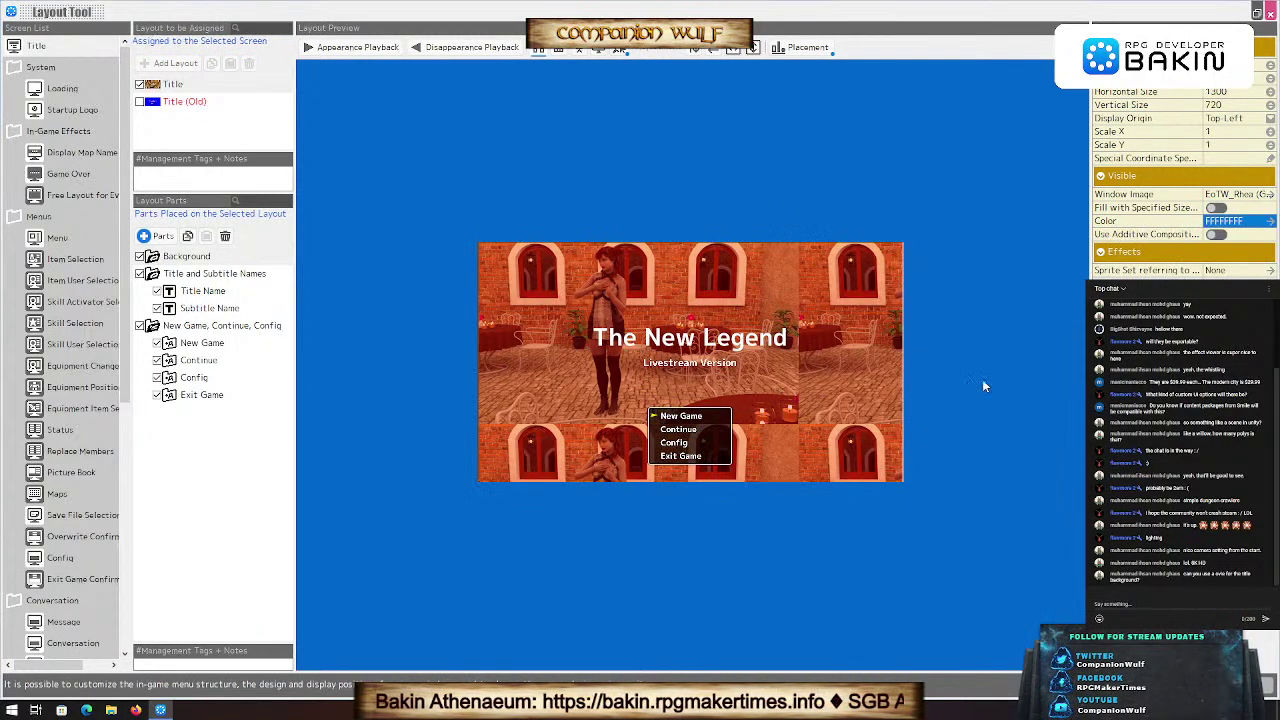
Step: Try the Fill with Specified Size option on the Background and turn it back off
{"action": "left_click", "coordinate": [1213, 234]}
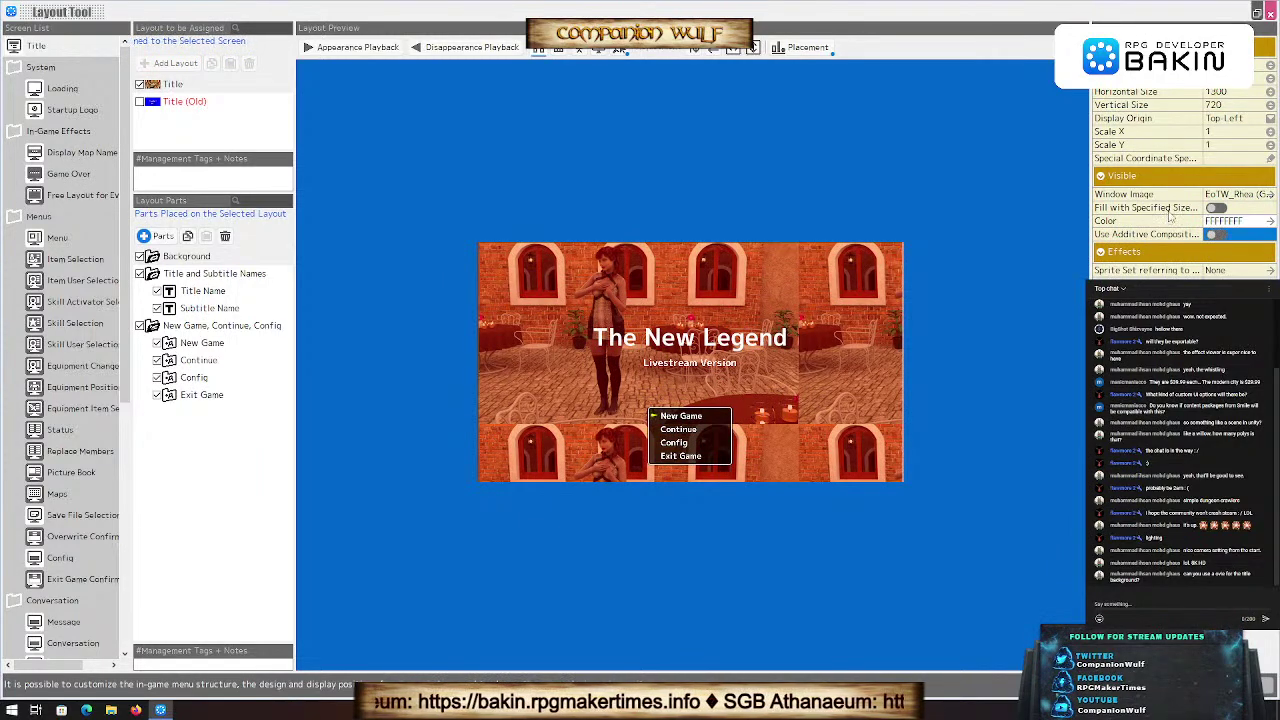
{"action": "left_click", "coordinate": [1214, 208]}
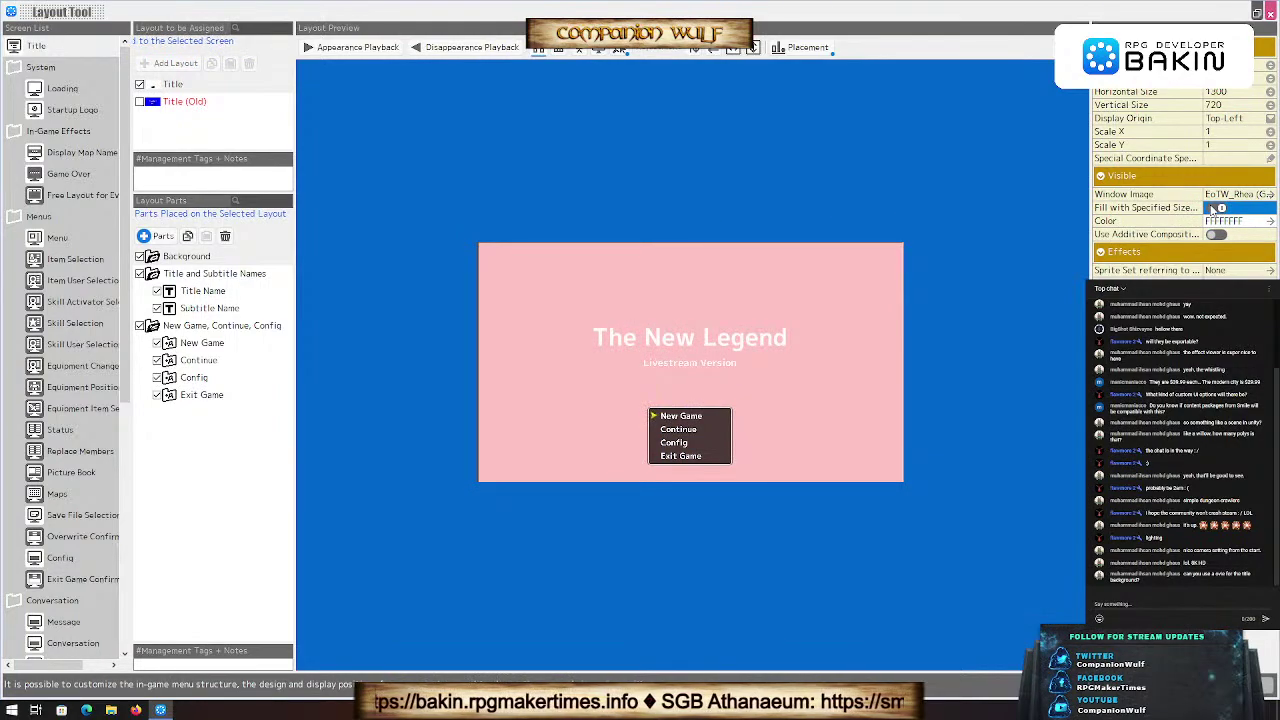
{"action": "left_click", "coordinate": [1213, 208]}
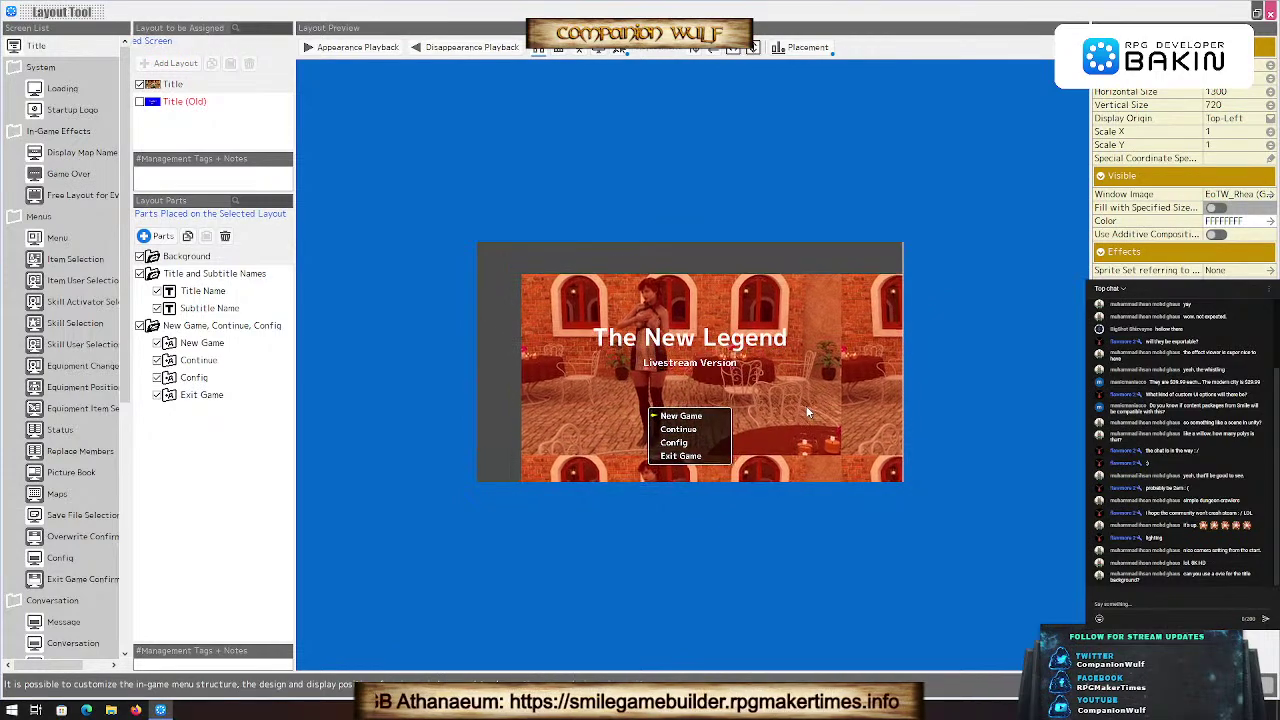
Step: Increase the Background's horizontal size to 1333
{"action": "double_click", "coordinate": [1212, 91]}
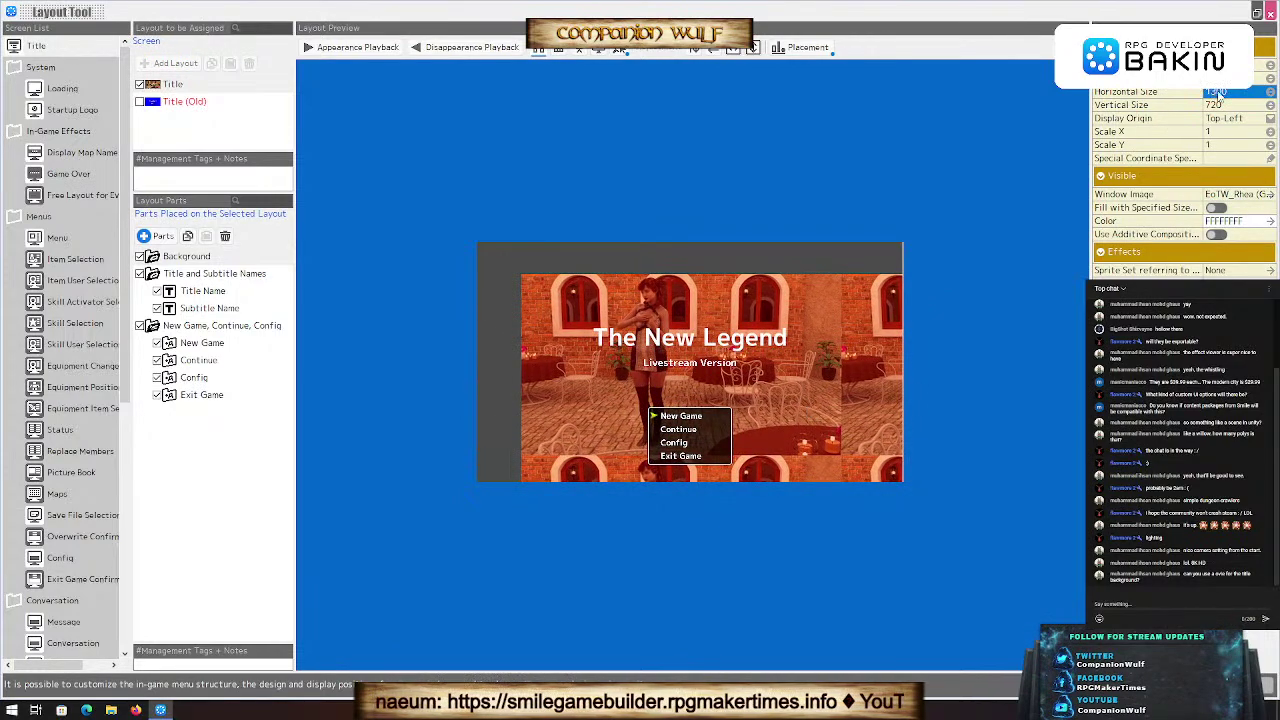
{"action": "type", "text": "1306"}
{"action": "left_click", "coordinate": [1135, 92]}
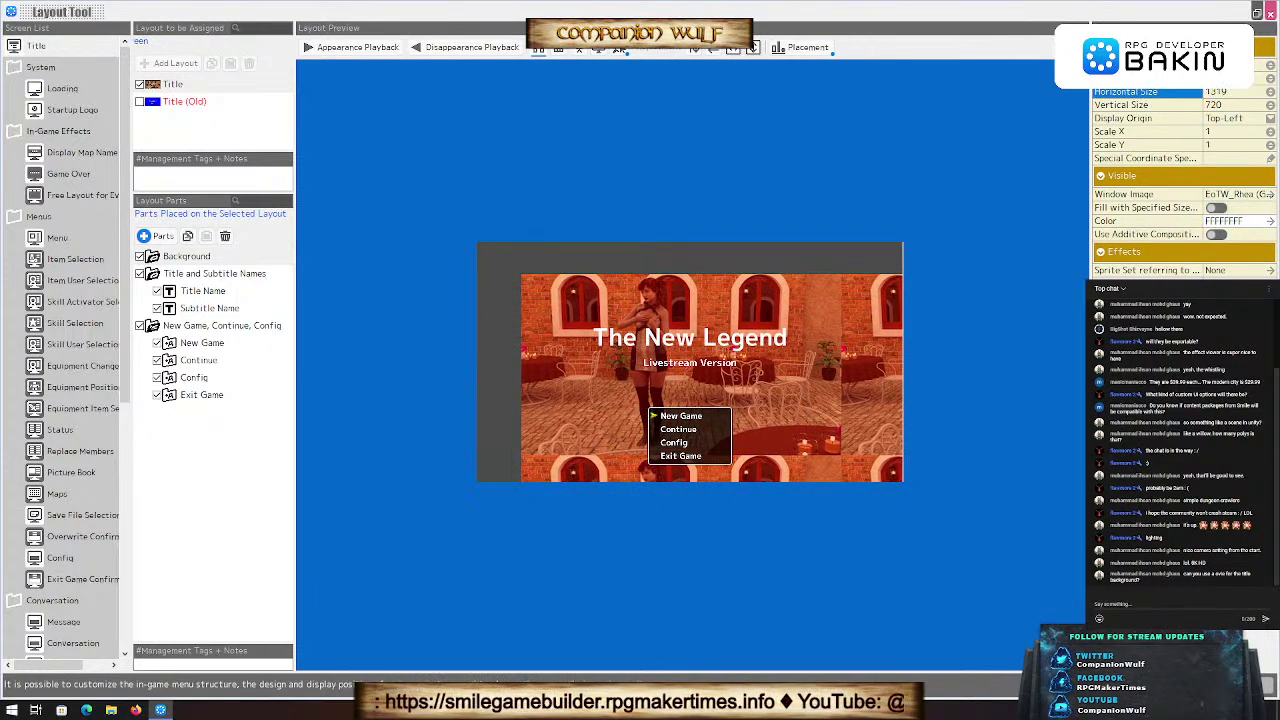
{"action": "left_click_drag", "start_coordinate": [1135, 92], "coordinate": [1149, 92]}
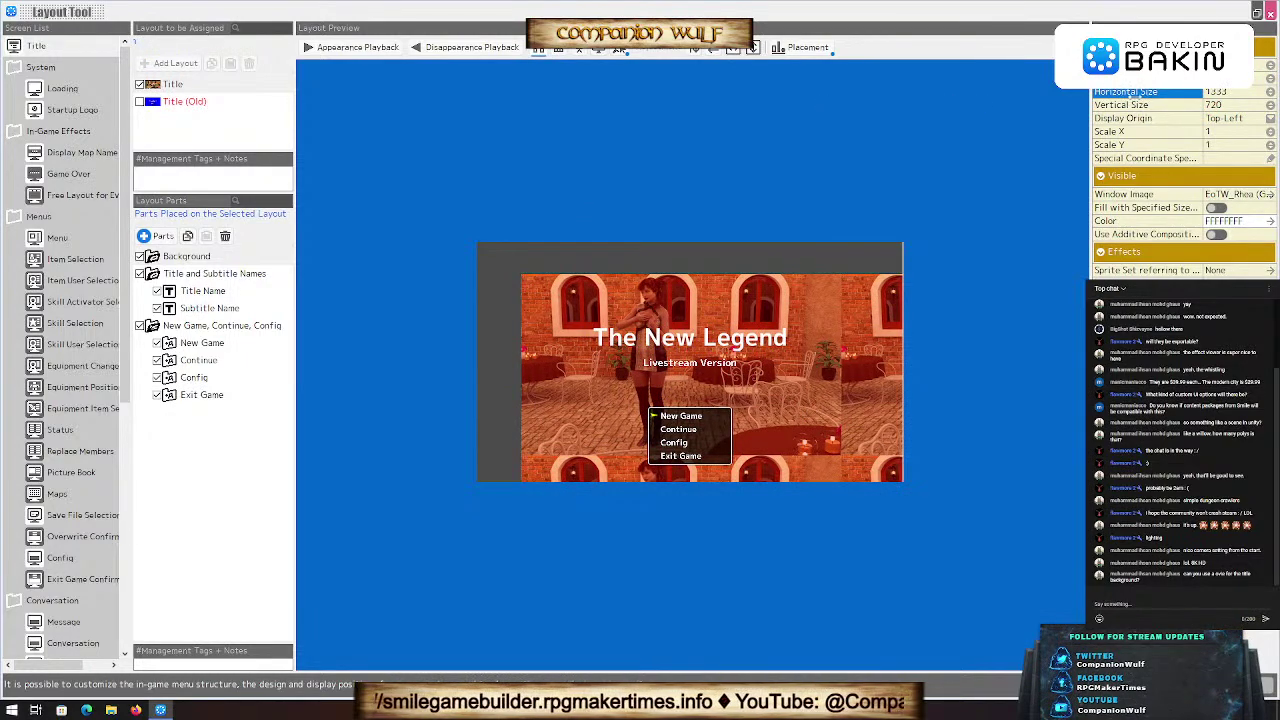
Step: Set the Background's horizontal size to 2000 and its vertical size to 1000
{"action": "double_click", "coordinate": [1214, 91]}
{"action": "type", "text": "2000"}
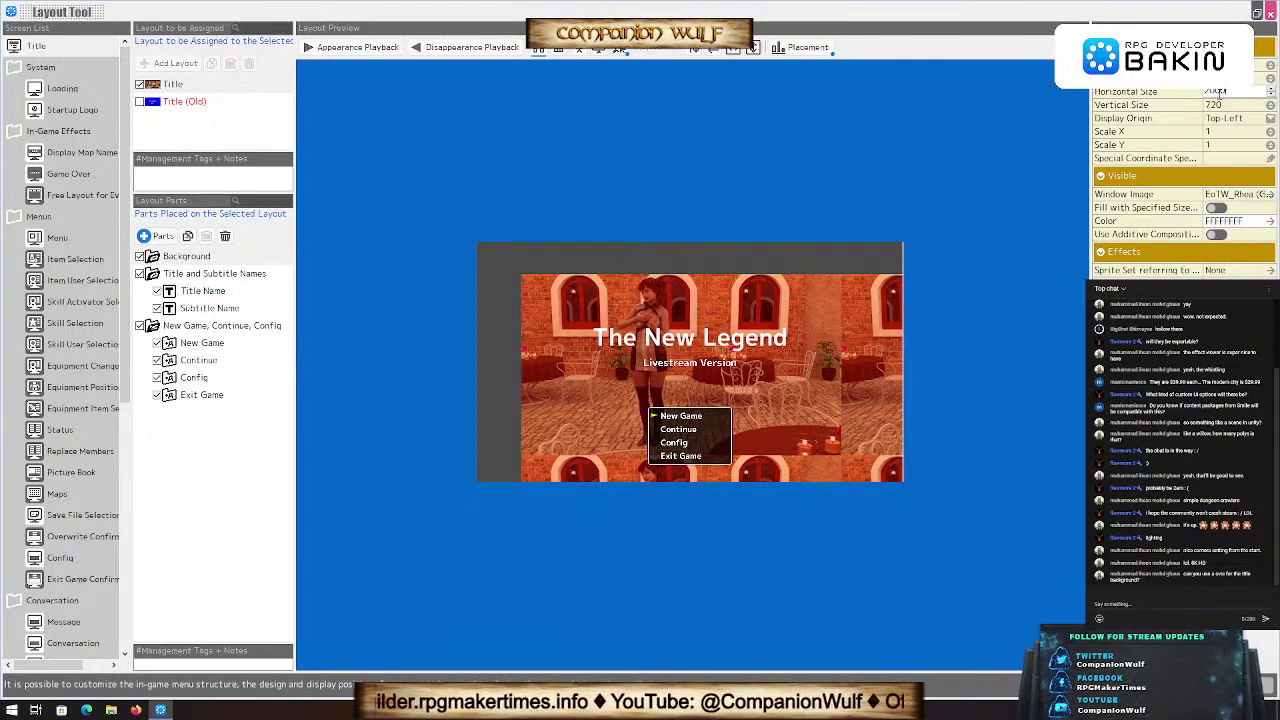
{"action": "double_click", "coordinate": [1214, 104]}
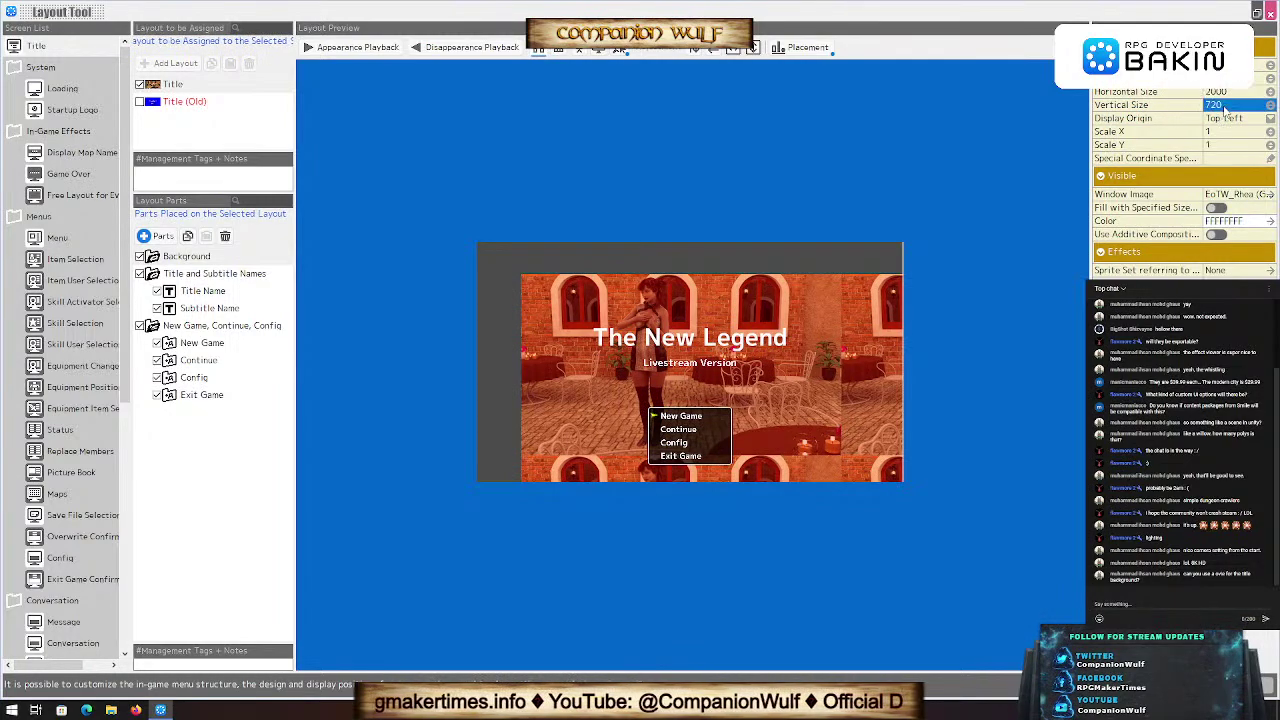
{"action": "type", "text": "1000"}
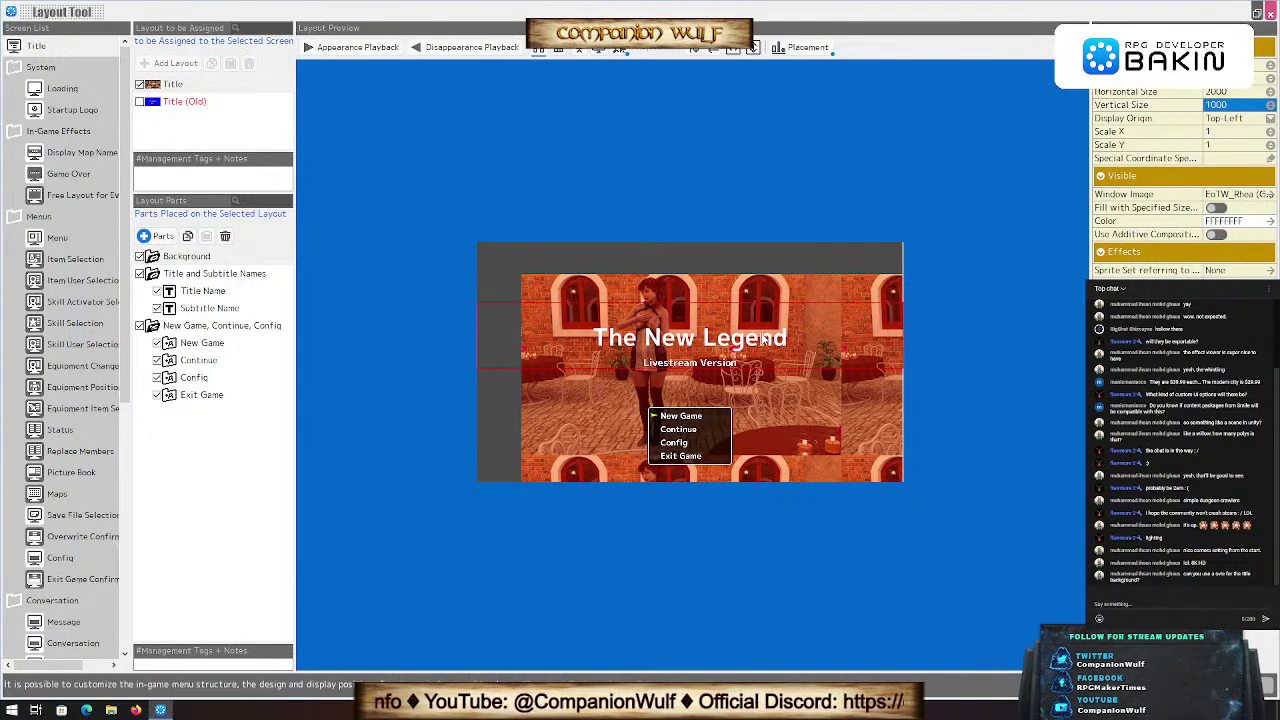
{"action": "key", "text": "Return"}
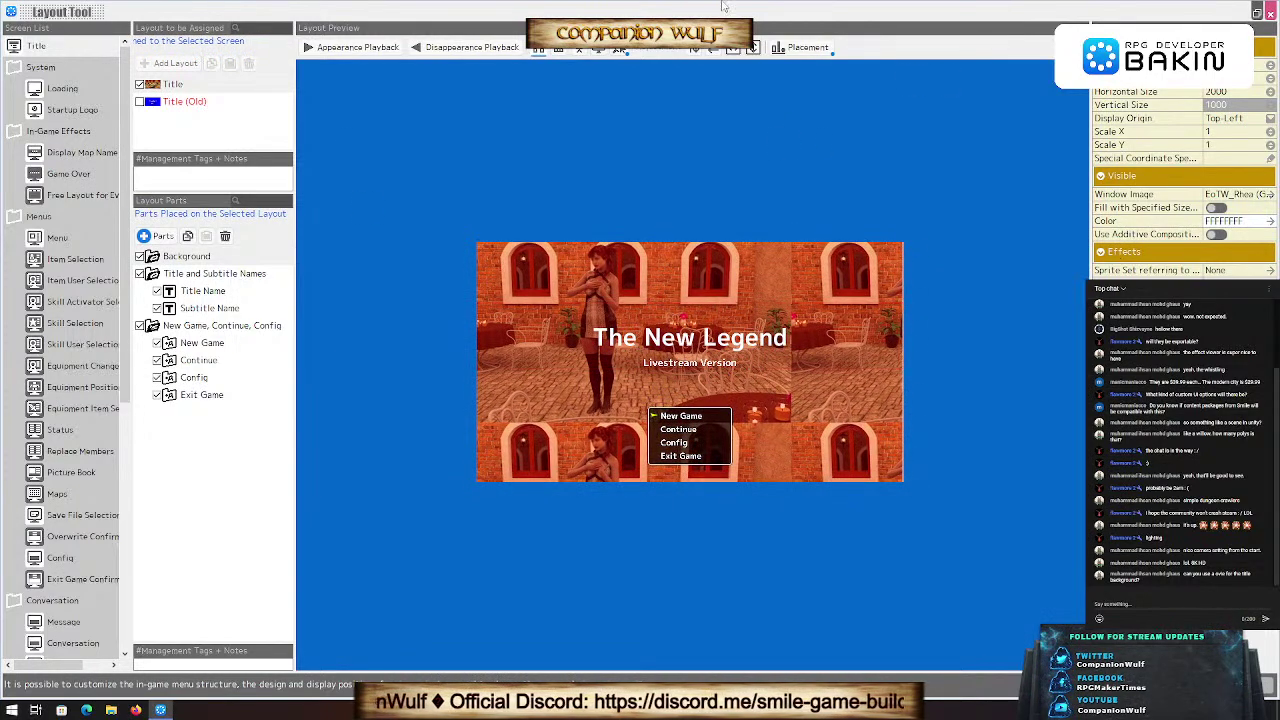
Step: Set the Title and Subtitle Names container's display origin to Top and move it to the upper edge of the title screen, slightly right of center
{"action": "left_click", "coordinate": [203, 291]}
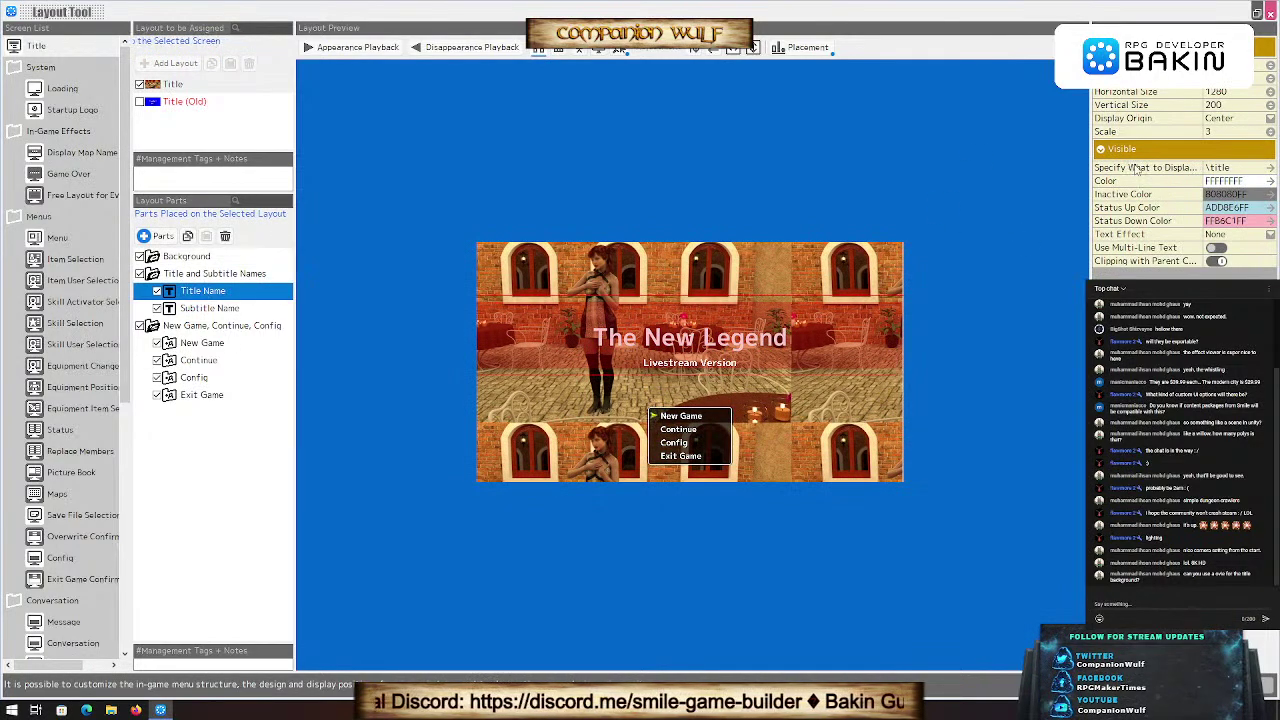
{"action": "left_click", "coordinate": [232, 279]}
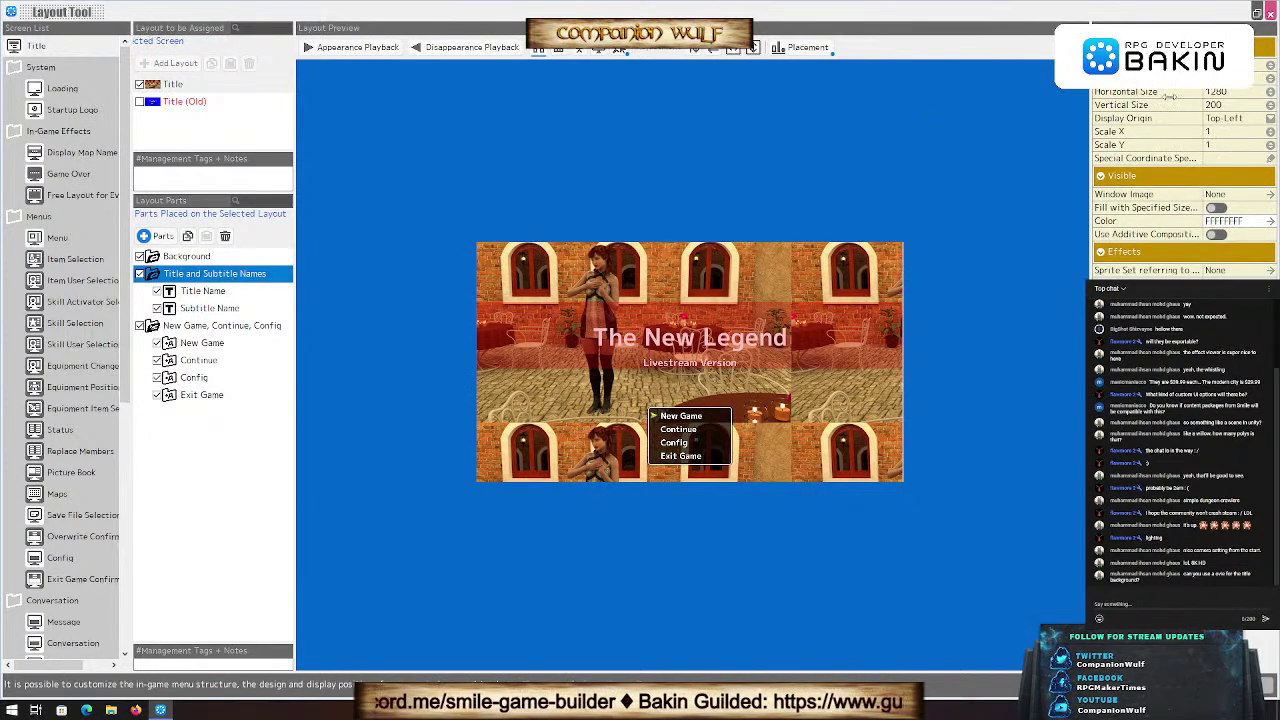
{"action": "left_click", "coordinate": [1228, 119]}
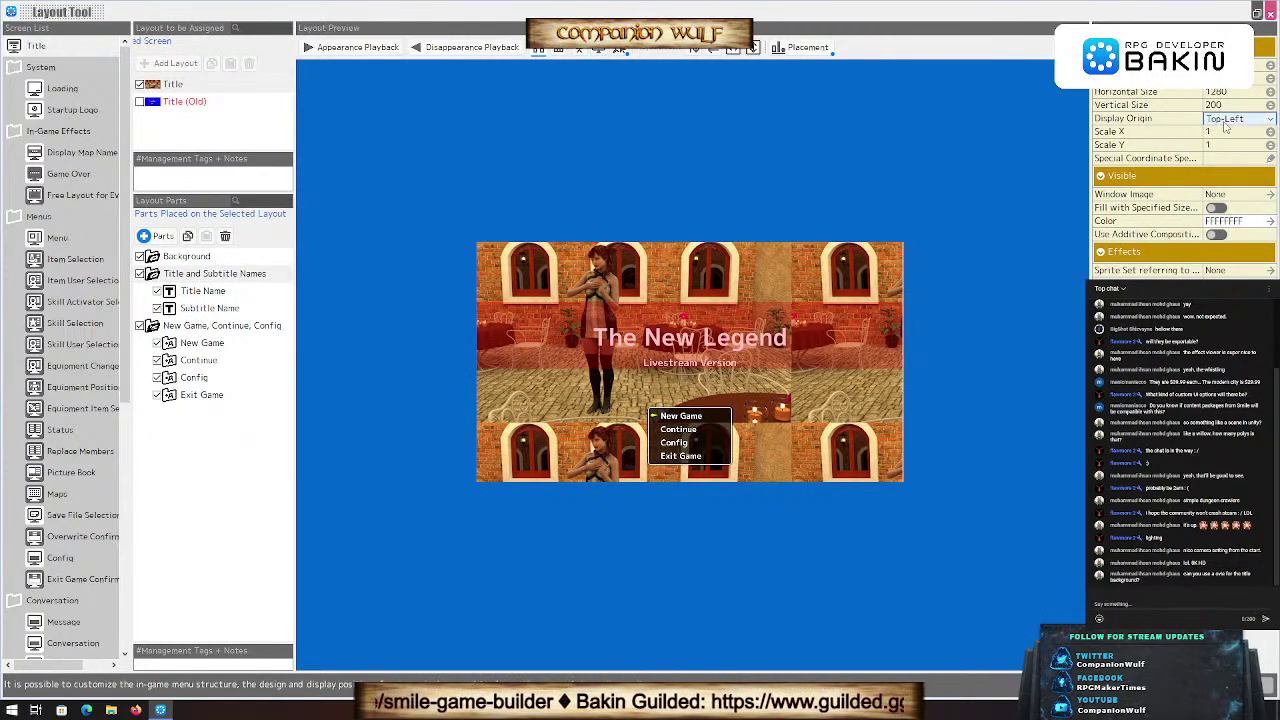
{"action": "left_click", "coordinate": [1228, 119]}
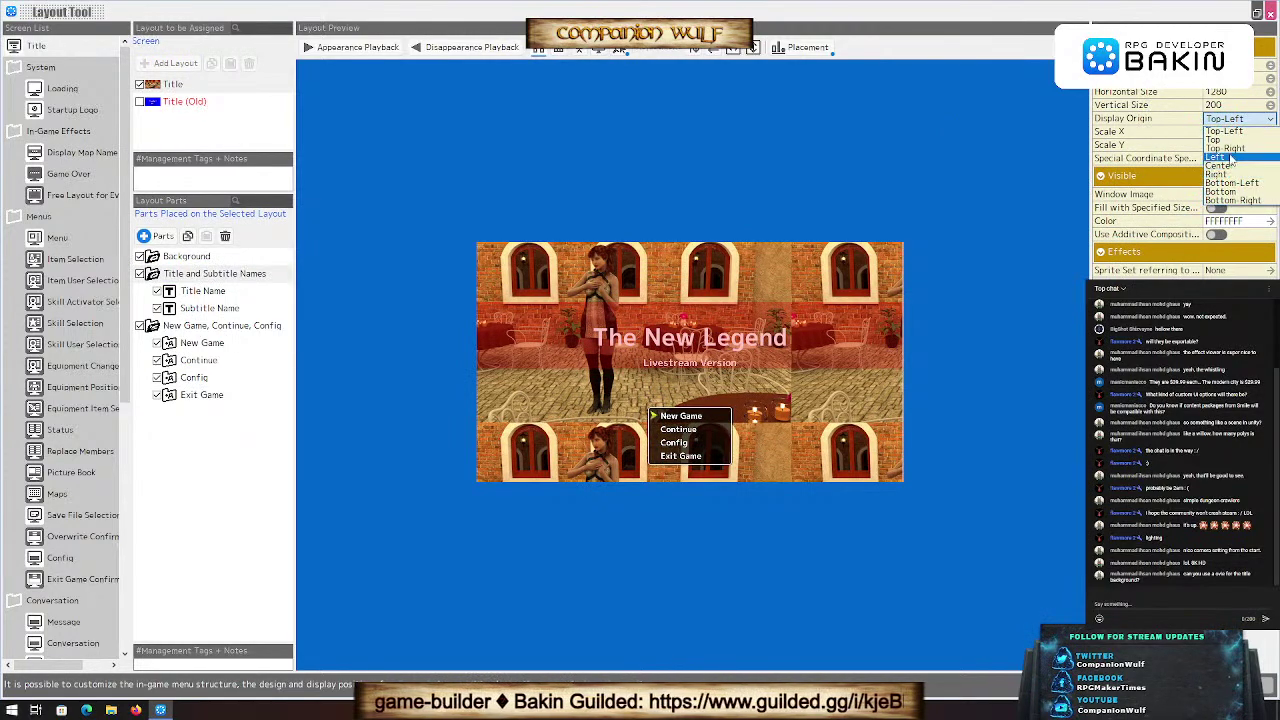
{"action": "left_click", "coordinate": [1228, 140]}
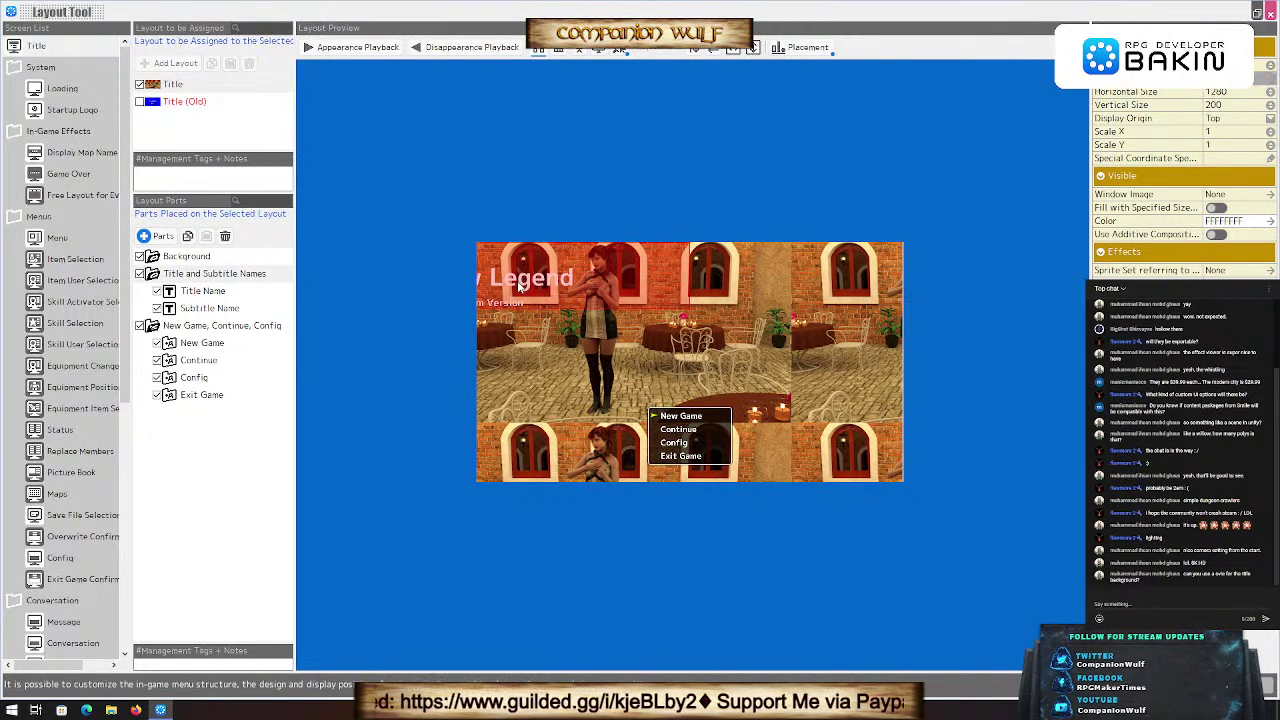
{"action": "left_click_drag", "start_coordinate": [520, 290], "coordinate": [750, 269]}
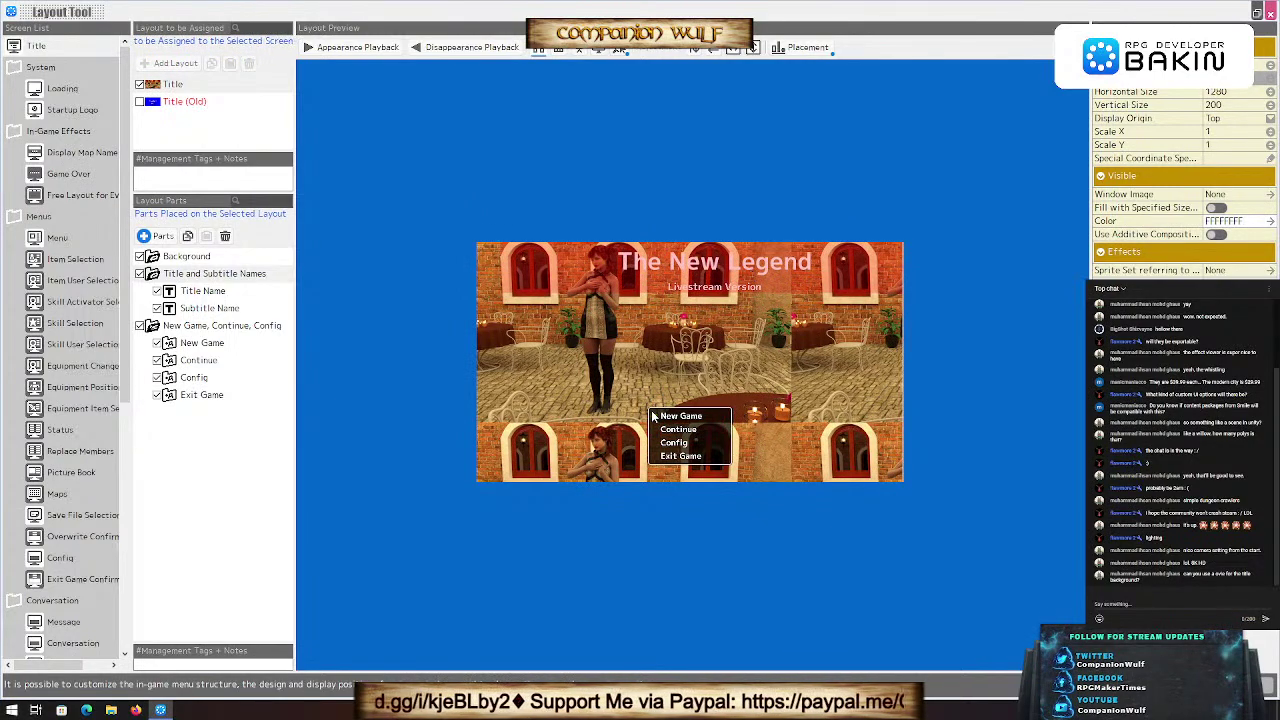
{"action": "mouse_move", "coordinate": [657, 418]}
{"action": "left_mouse_down"}
{"action": "mouse_move", "coordinate": [700, 420]}
{"action": "mouse_move", "coordinate": [658, 418]}
{"action": "left_mouse_up"}
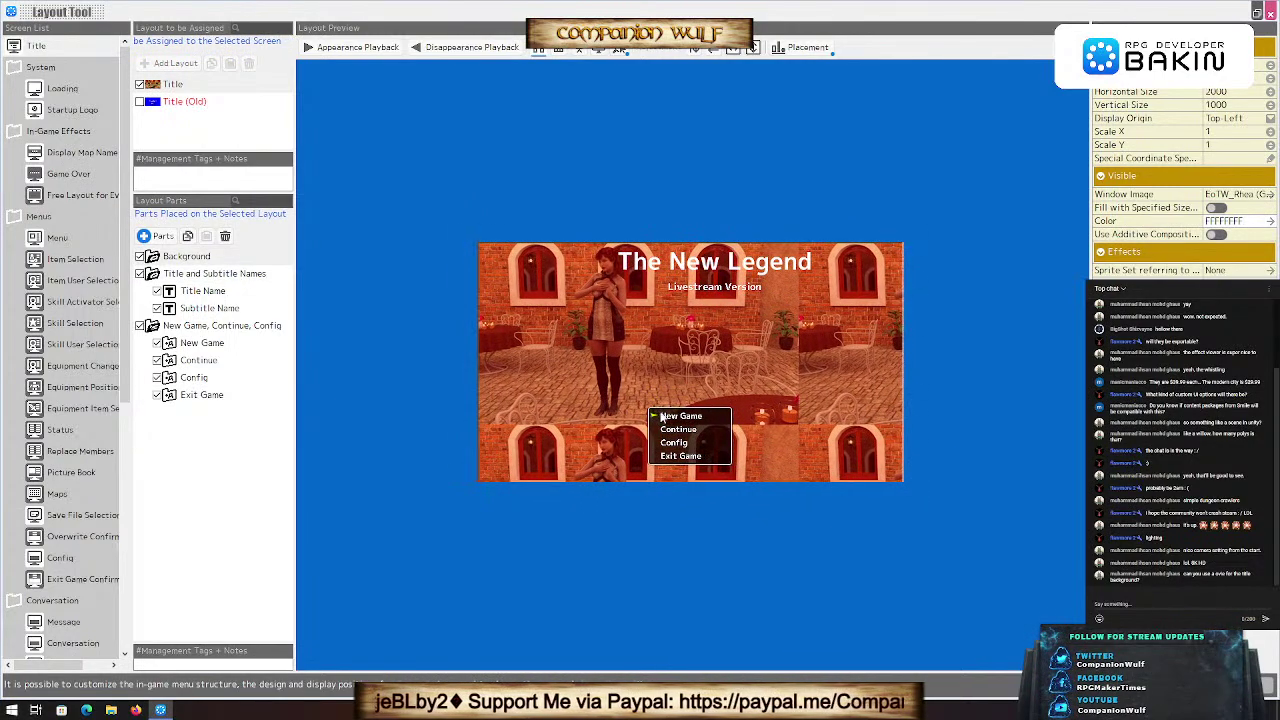
Step: Examine the general, party, reserve and save-data special formats available for the Title Name's display text
{"action": "left_click", "coordinate": [203, 290]}
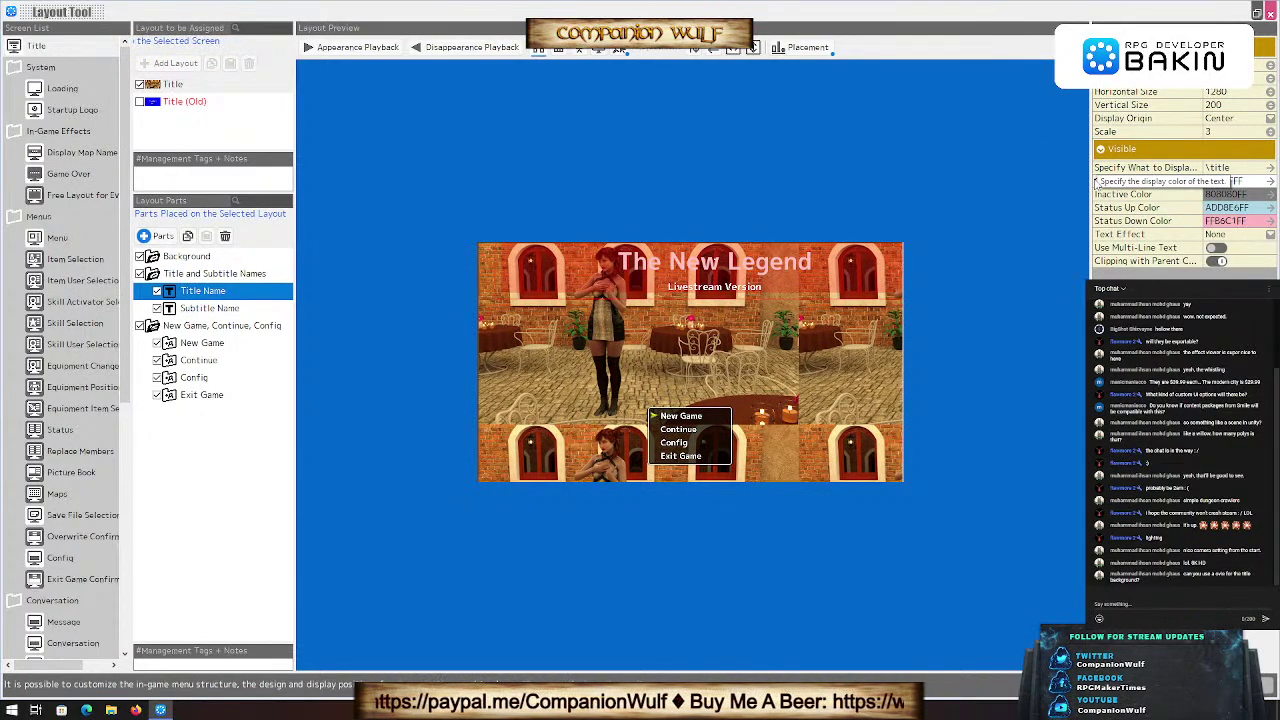
{"action": "left_click", "coordinate": [1266, 167]}
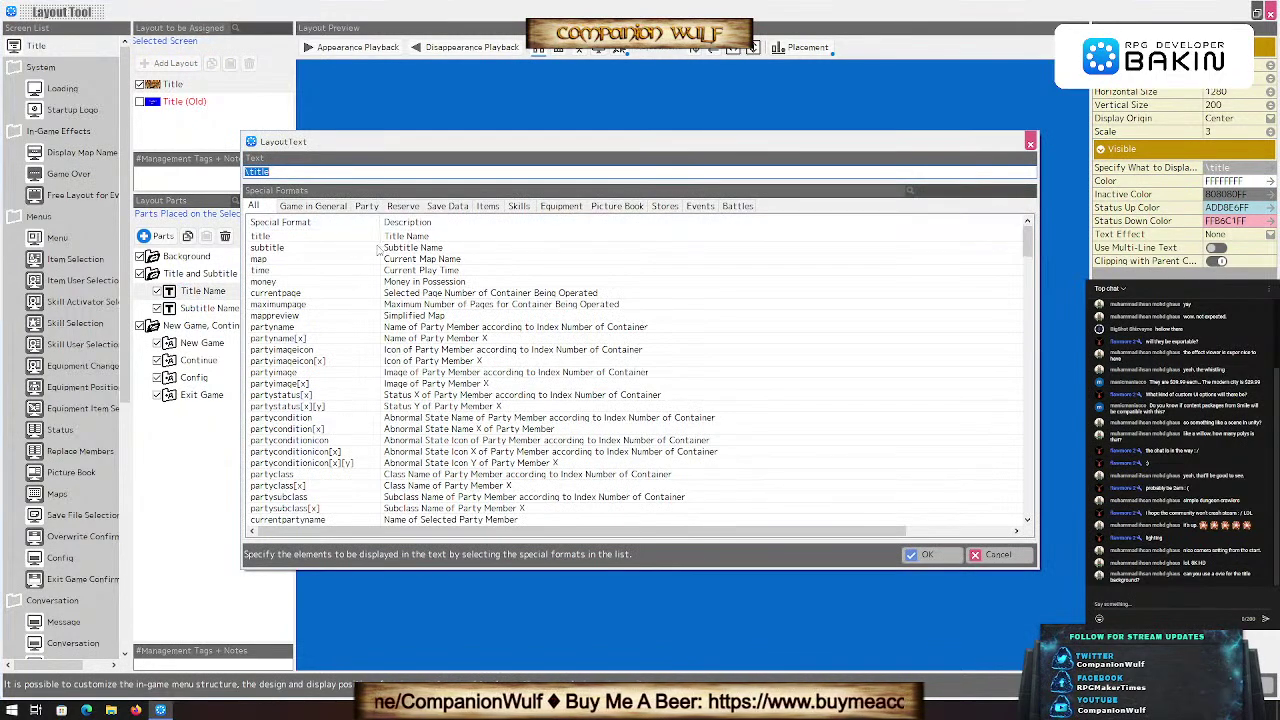
{"action": "scroll", "coordinate": [317, 346], "scroll_direction": "down", "scroll_amount": 10}
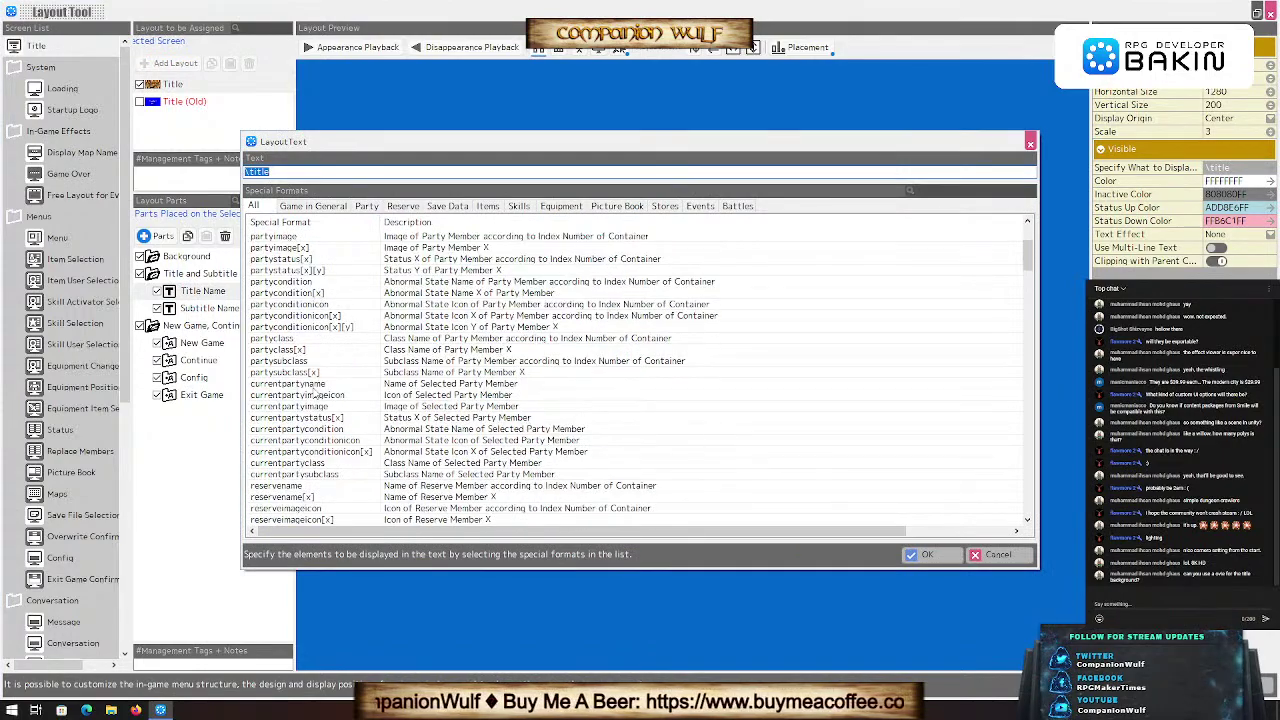
{"action": "scroll", "coordinate": [317, 394], "scroll_direction": "up", "scroll_amount": 10}
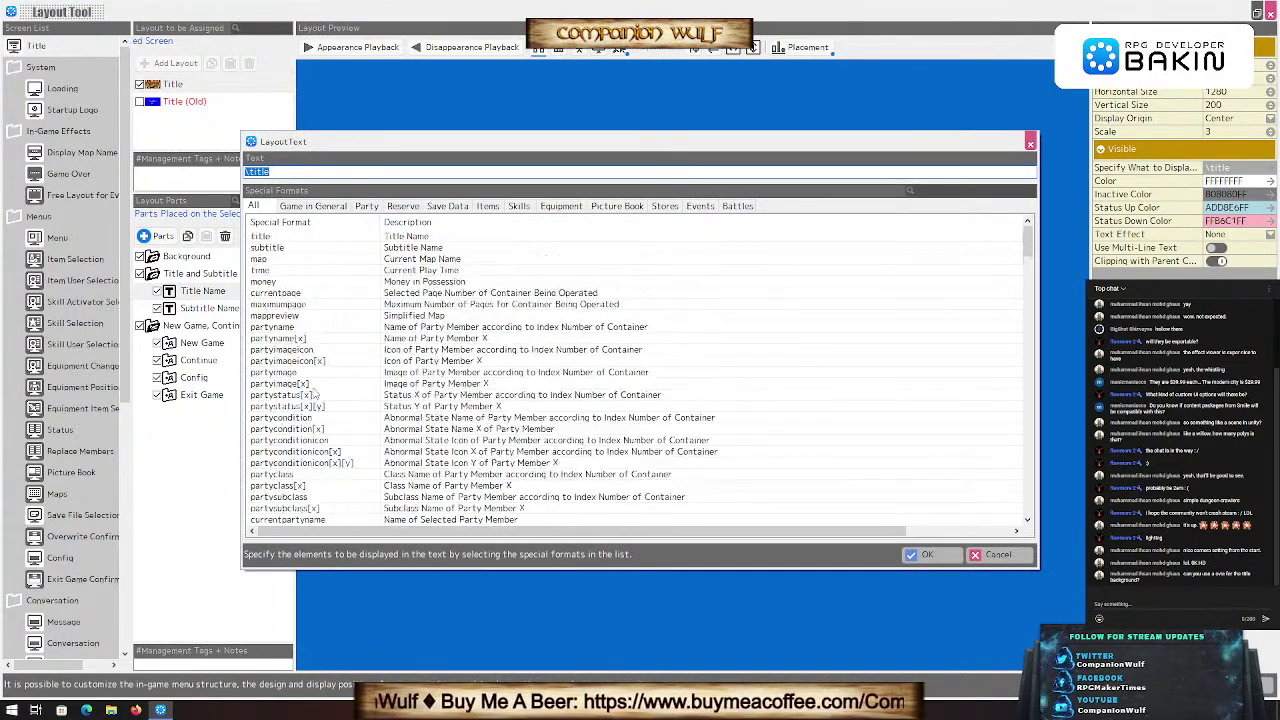
{"action": "left_click", "coordinate": [313, 205]}
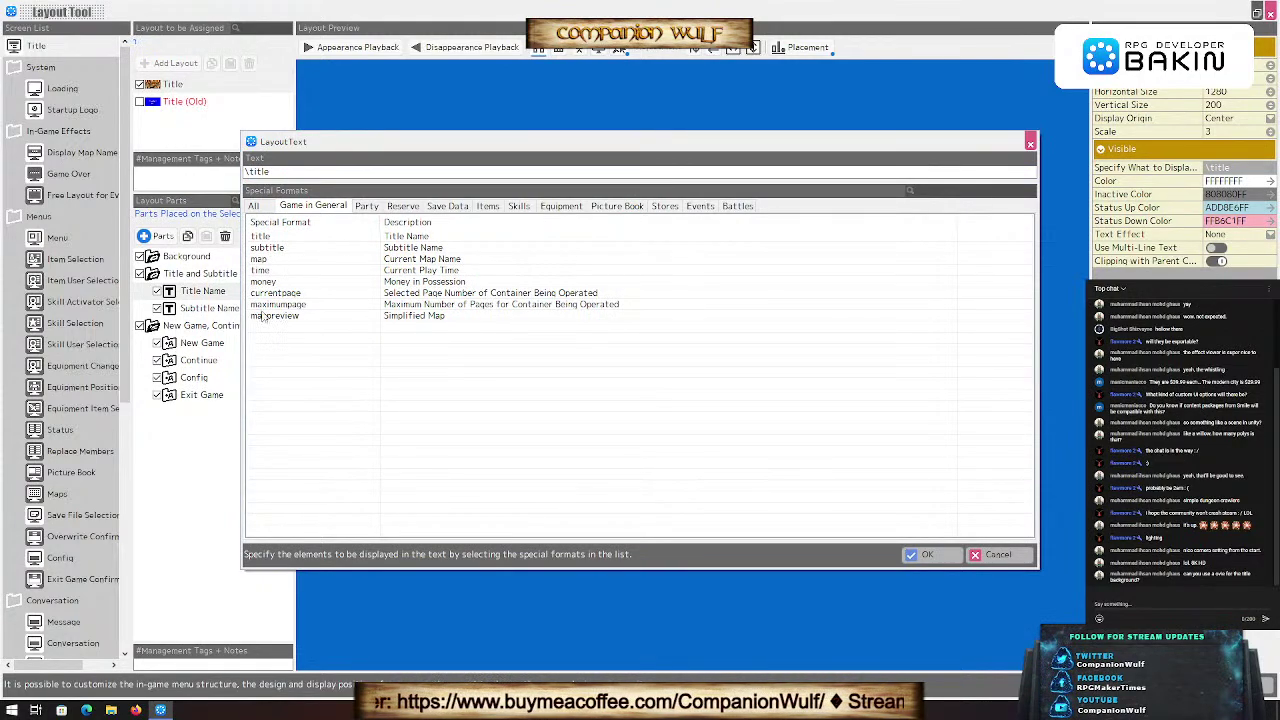
{"action": "left_click", "coordinate": [367, 208]}
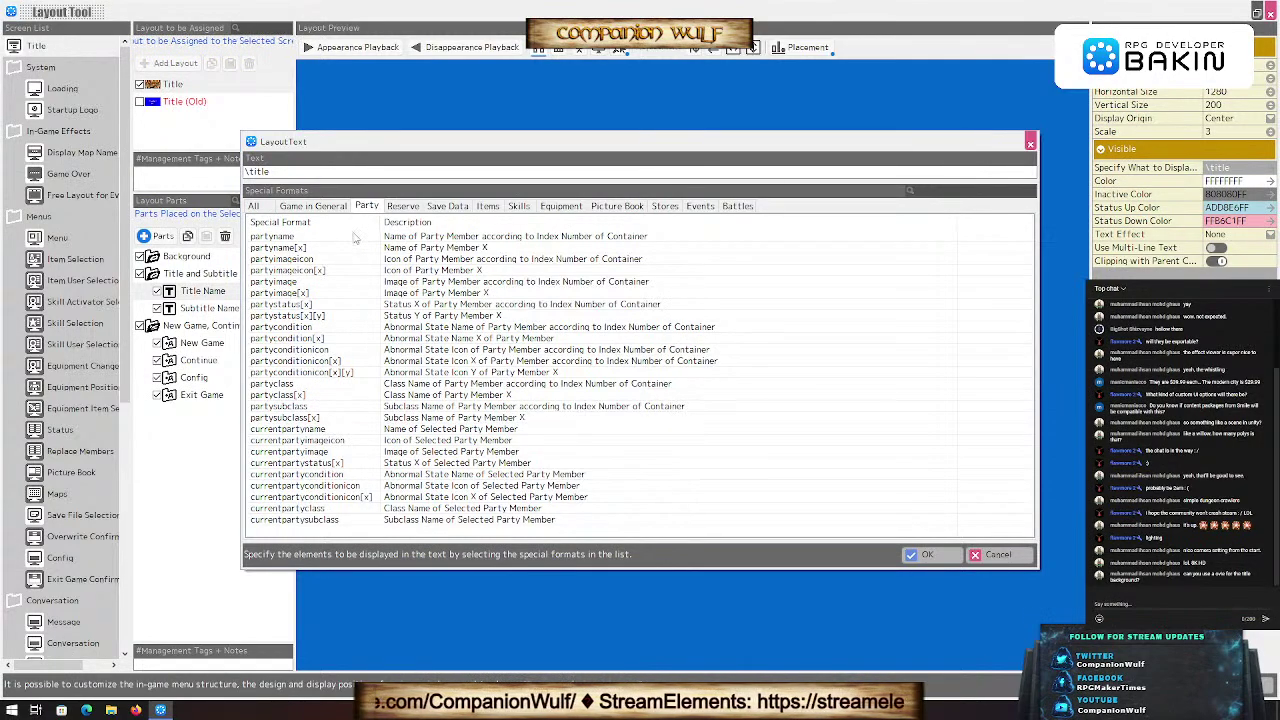
{"action": "left_click", "coordinate": [403, 206]}
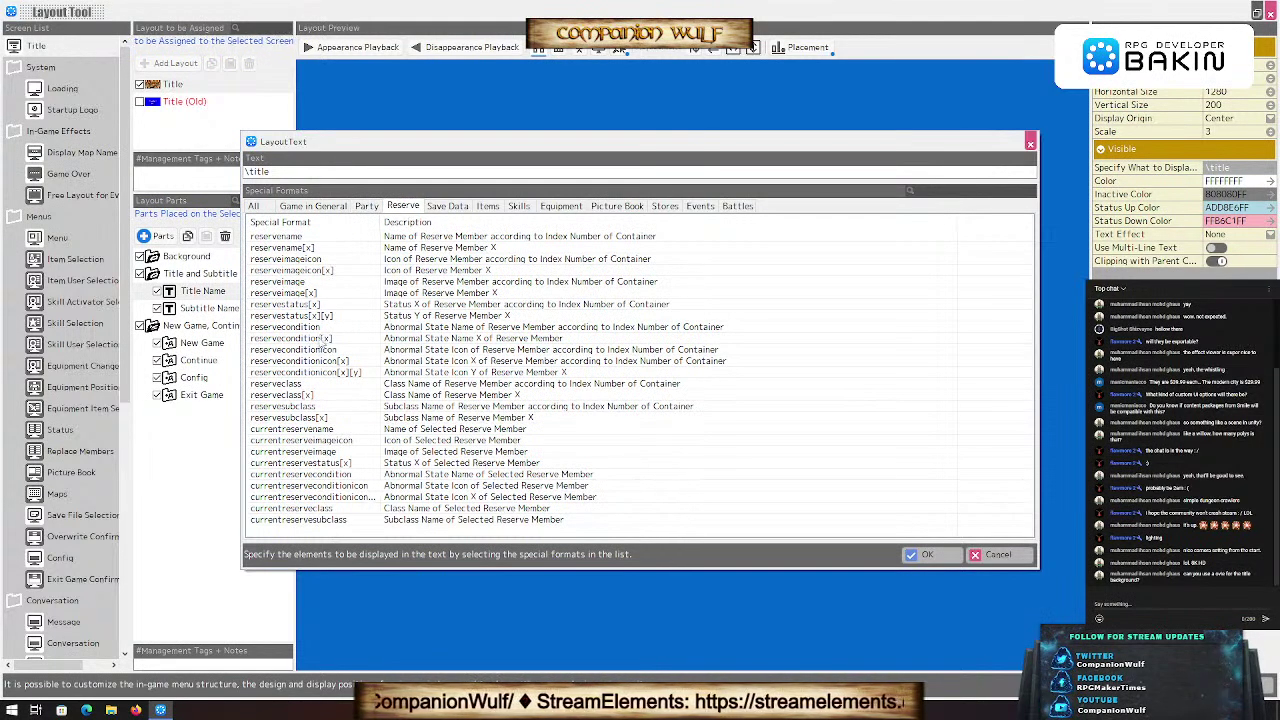
{"action": "left_click", "coordinate": [450, 206]}
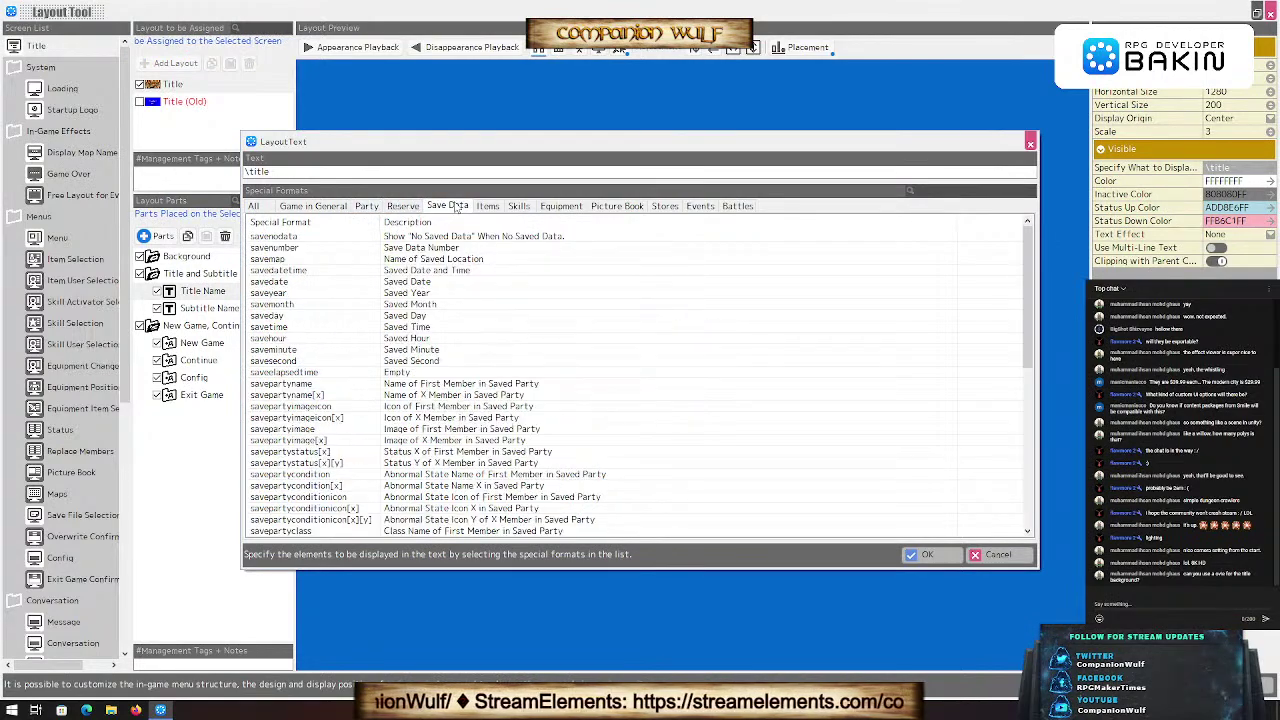
{"action": "scroll", "coordinate": [300, 280], "scroll_direction": "down", "scroll_amount": 12}
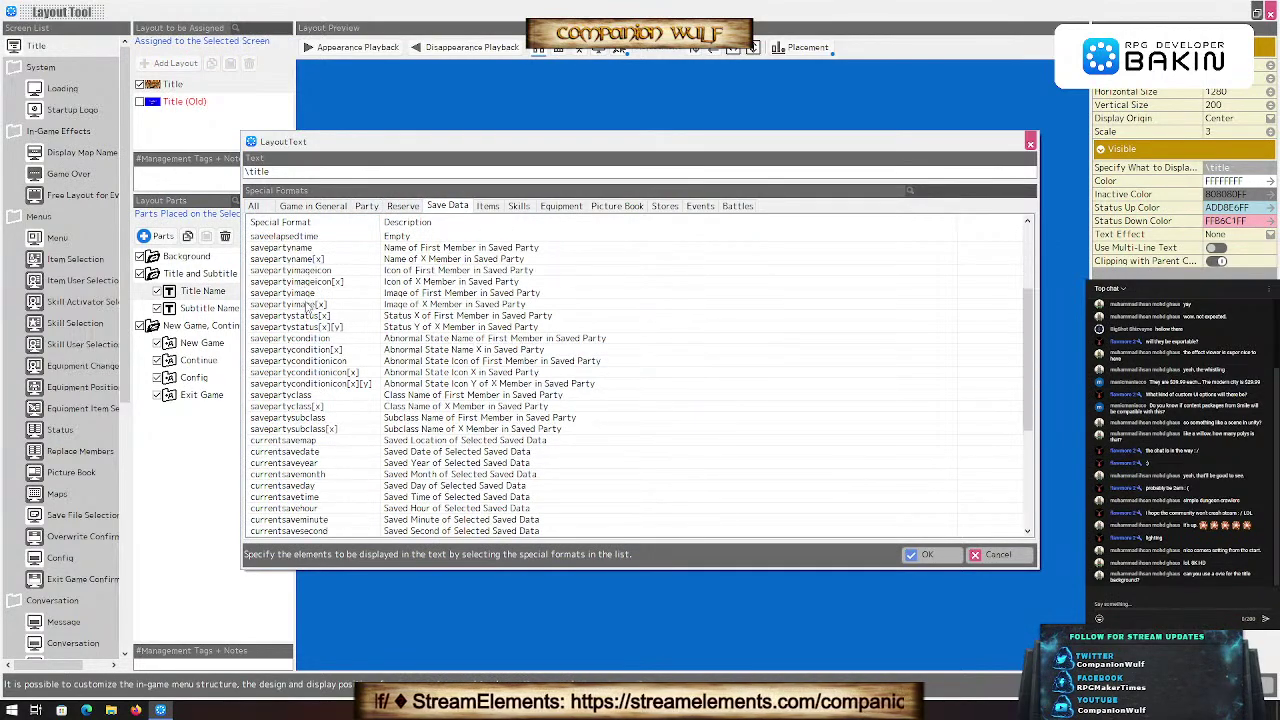
Step: Review the item, skill, equipment, picture book, store, event and battle special formats, leaving the Title Name's text as it is
{"action": "left_click", "coordinate": [487, 205]}
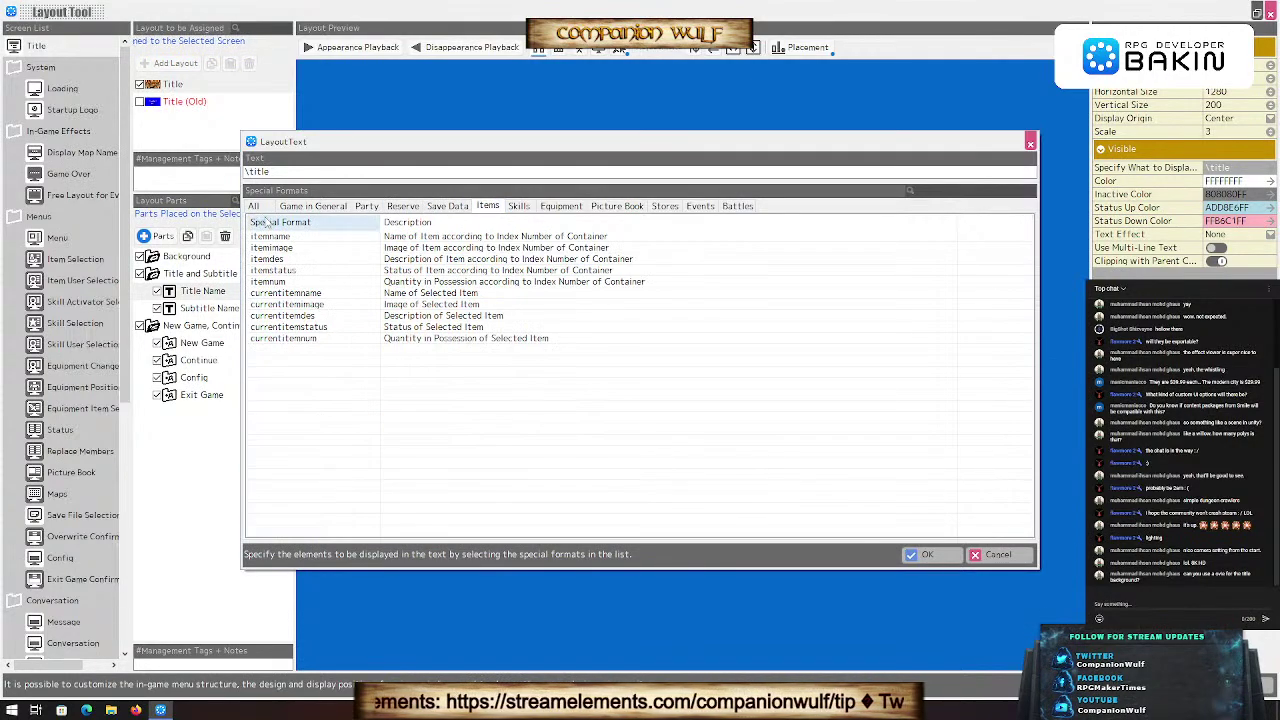
{"action": "left_click", "coordinate": [518, 205]}
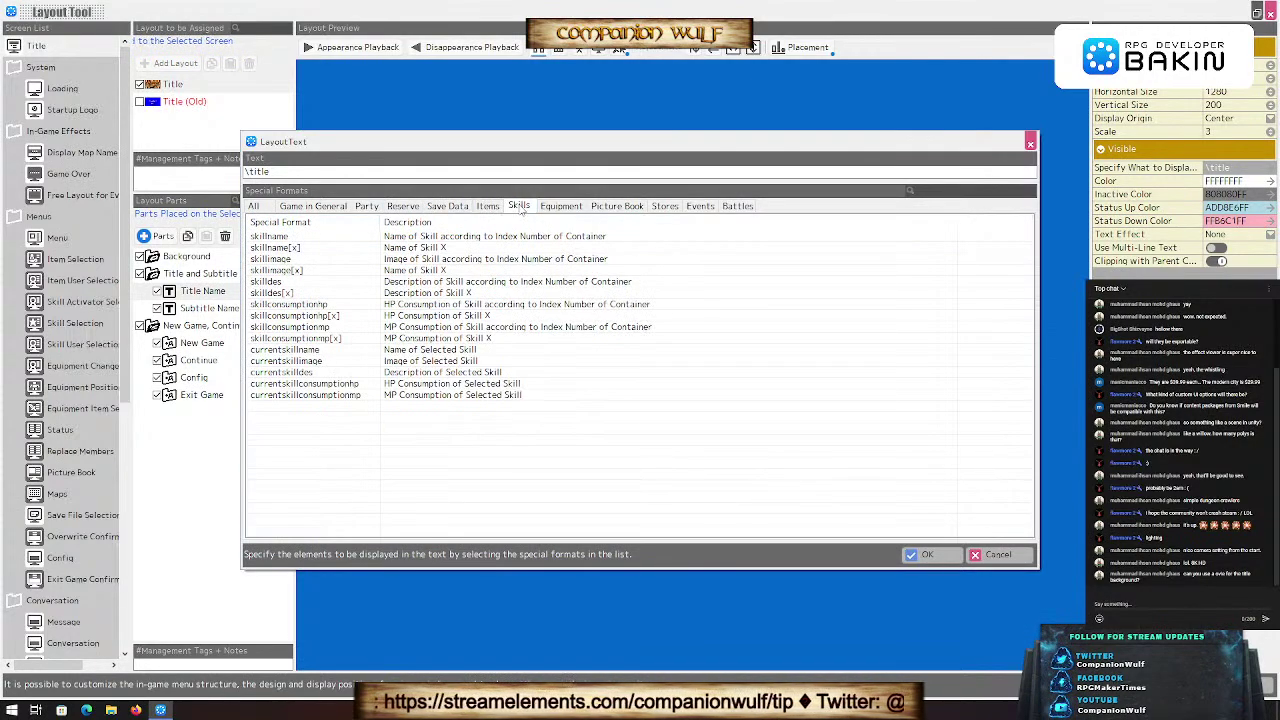
{"action": "left_click", "coordinate": [566, 206]}
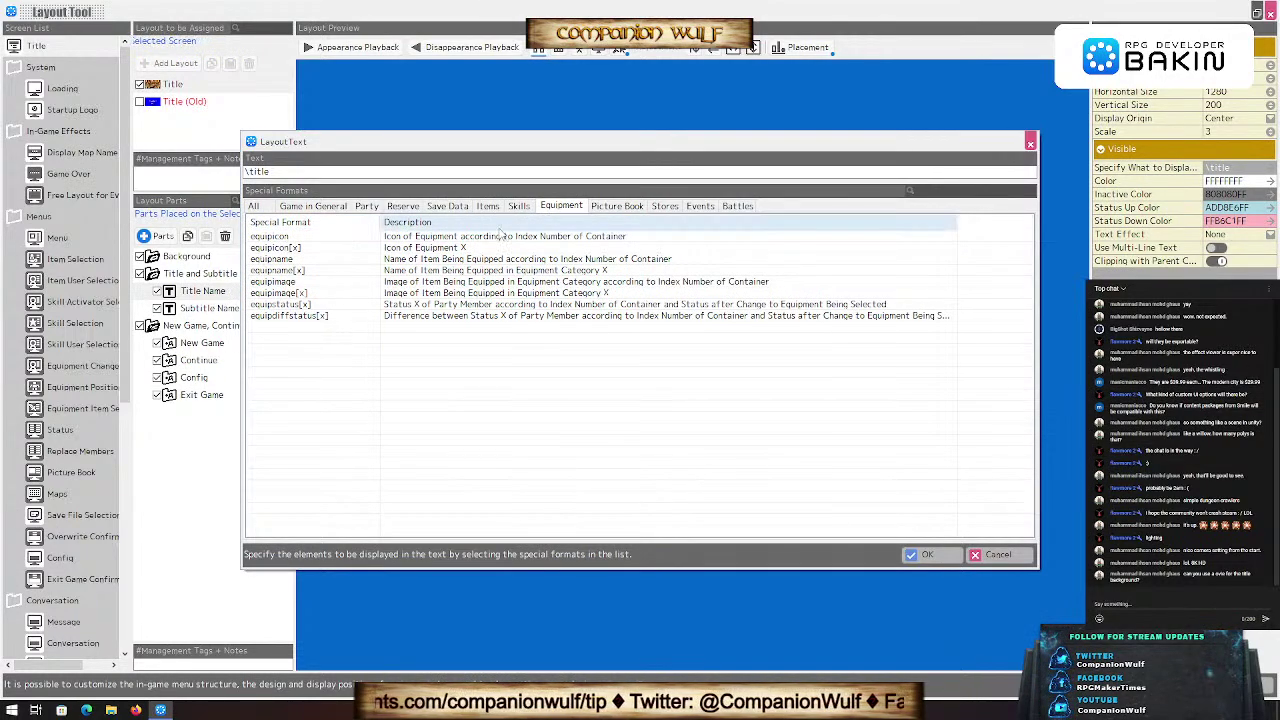
{"action": "left_click", "coordinate": [616, 207]}
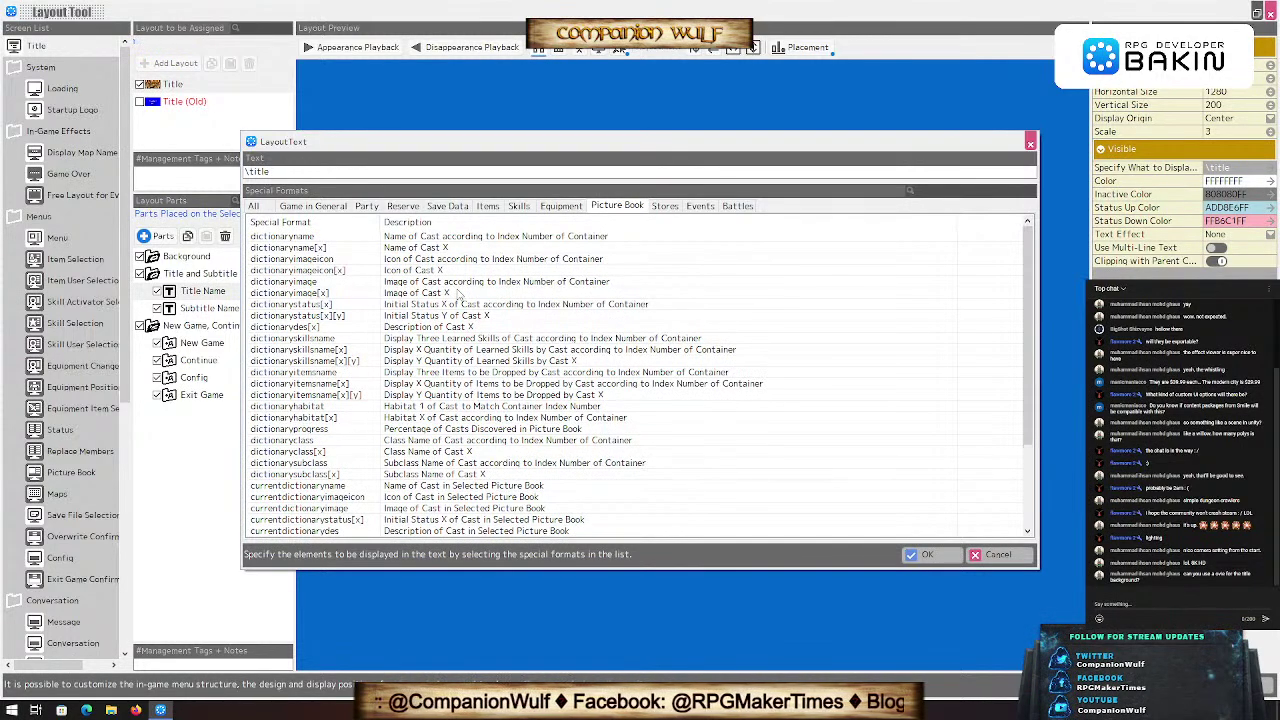
{"action": "scroll", "coordinate": [316, 378], "scroll_direction": "down", "scroll_amount": 3}
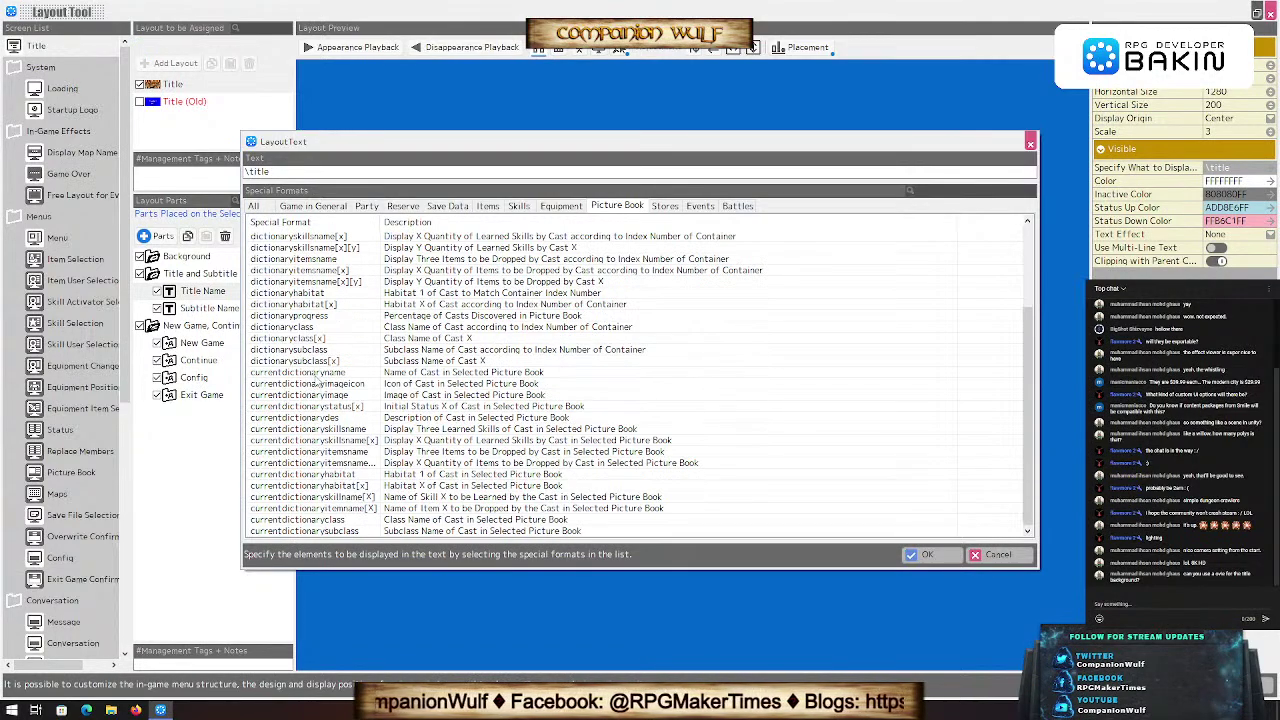
{"action": "scroll", "coordinate": [336, 372], "scroll_direction": "up", "scroll_amount": 3}
{"action": "left_click", "coordinate": [665, 205]}
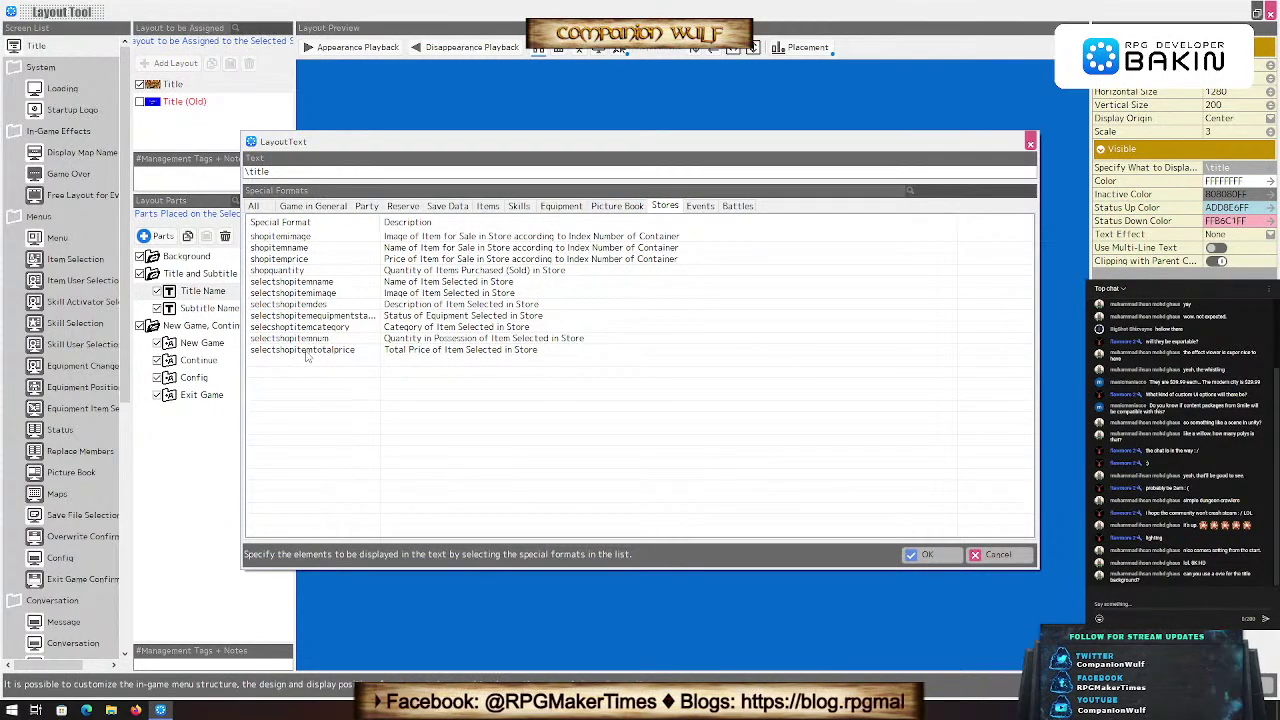
{"action": "left_click", "coordinate": [700, 205]}
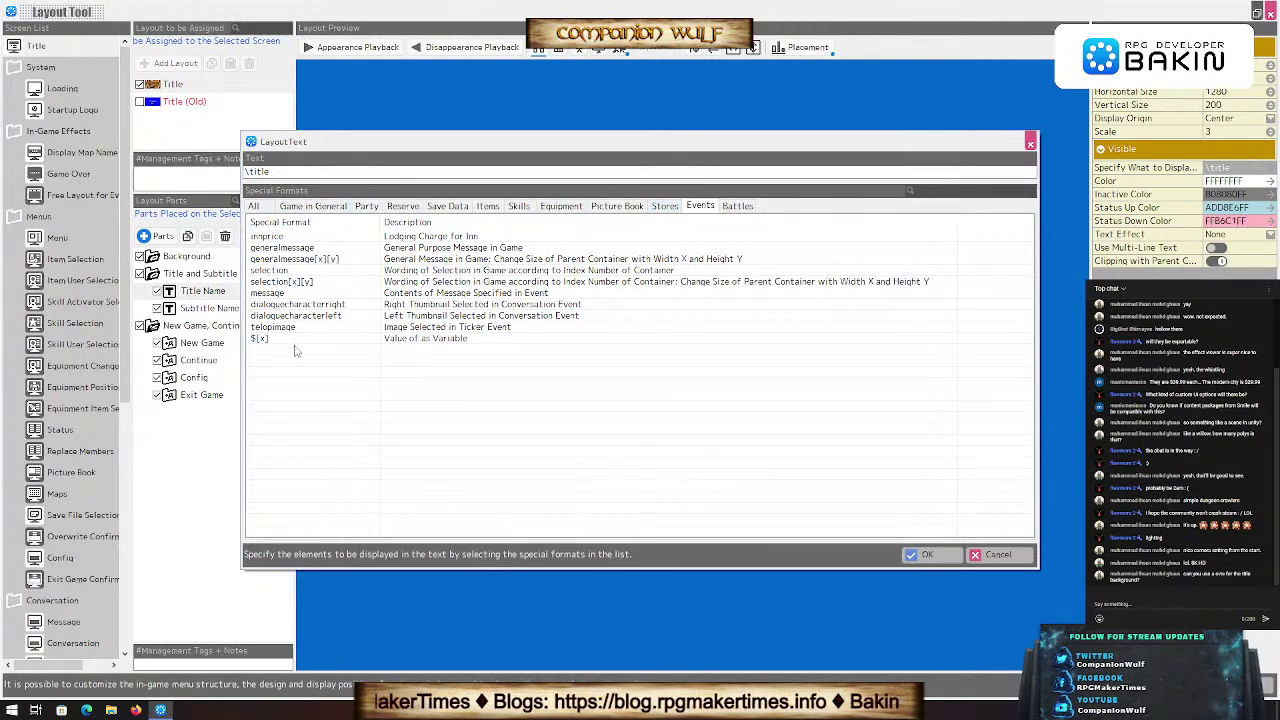
{"action": "left_click", "coordinate": [742, 205]}
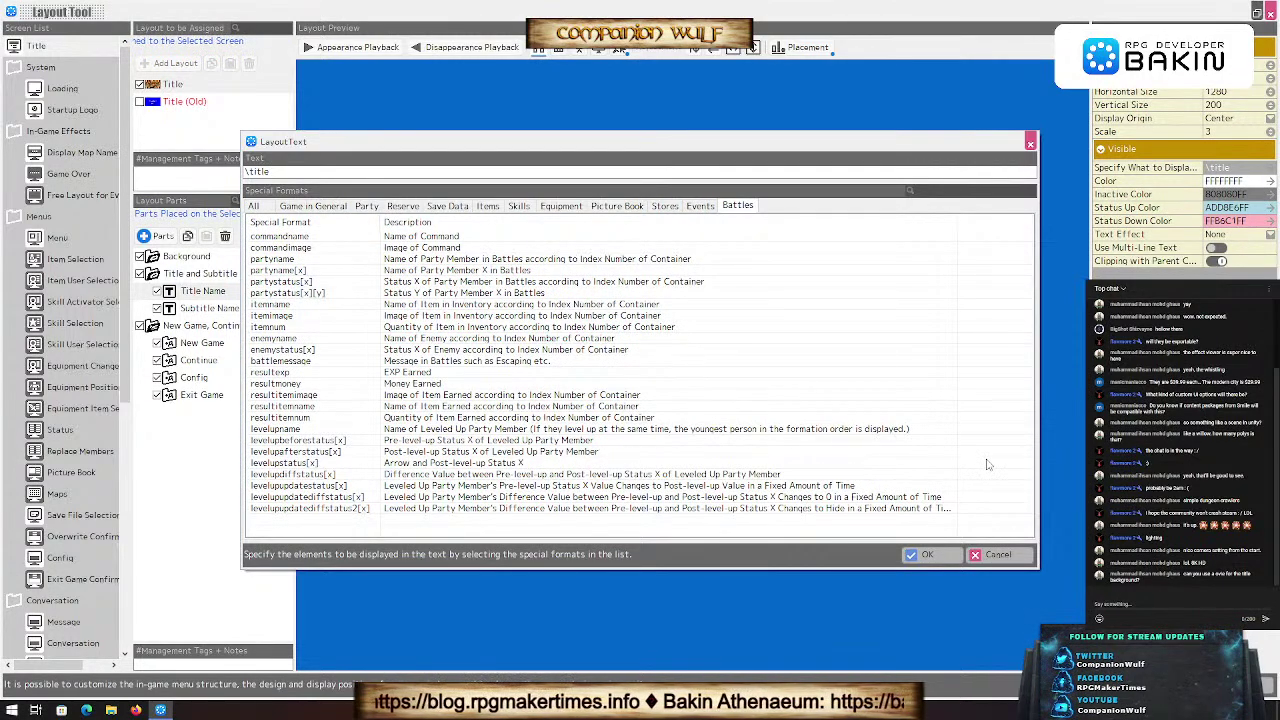
{"action": "left_click", "coordinate": [1001, 560]}
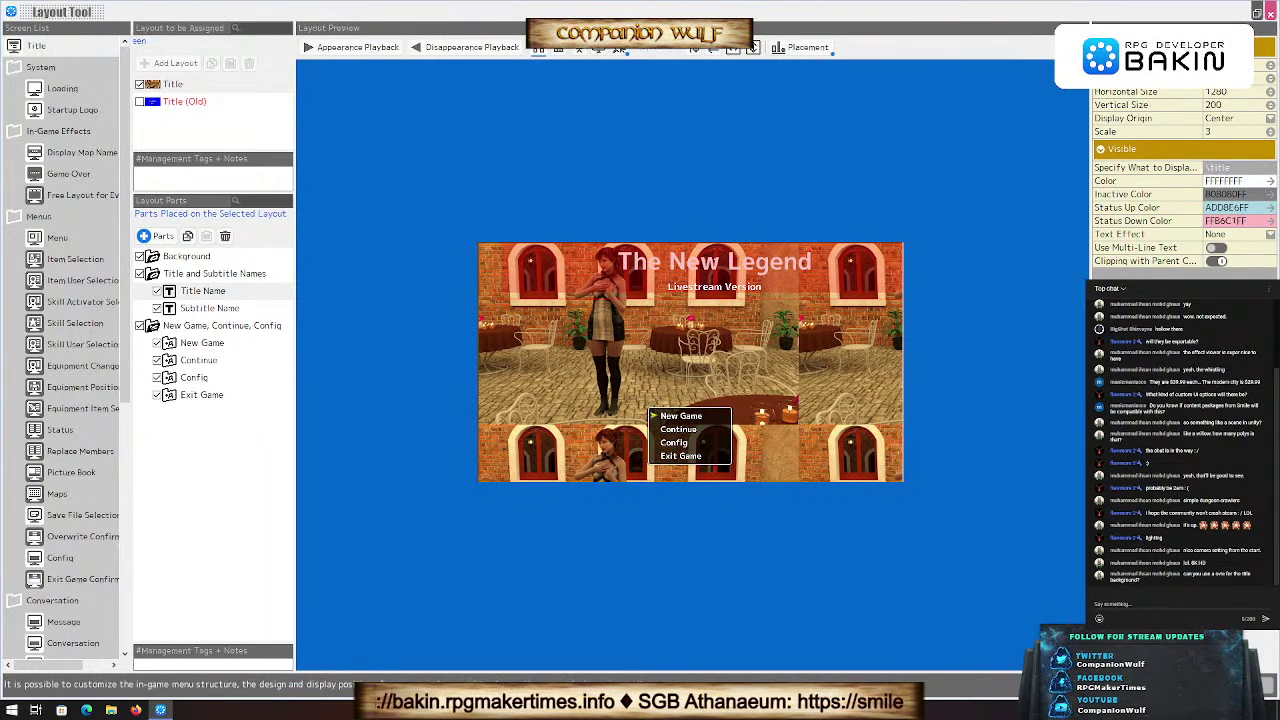
Step: Test play the game from the Map Editor to check the customized title screen and close the player
{"action": "key", "text": "alt+Tab"}
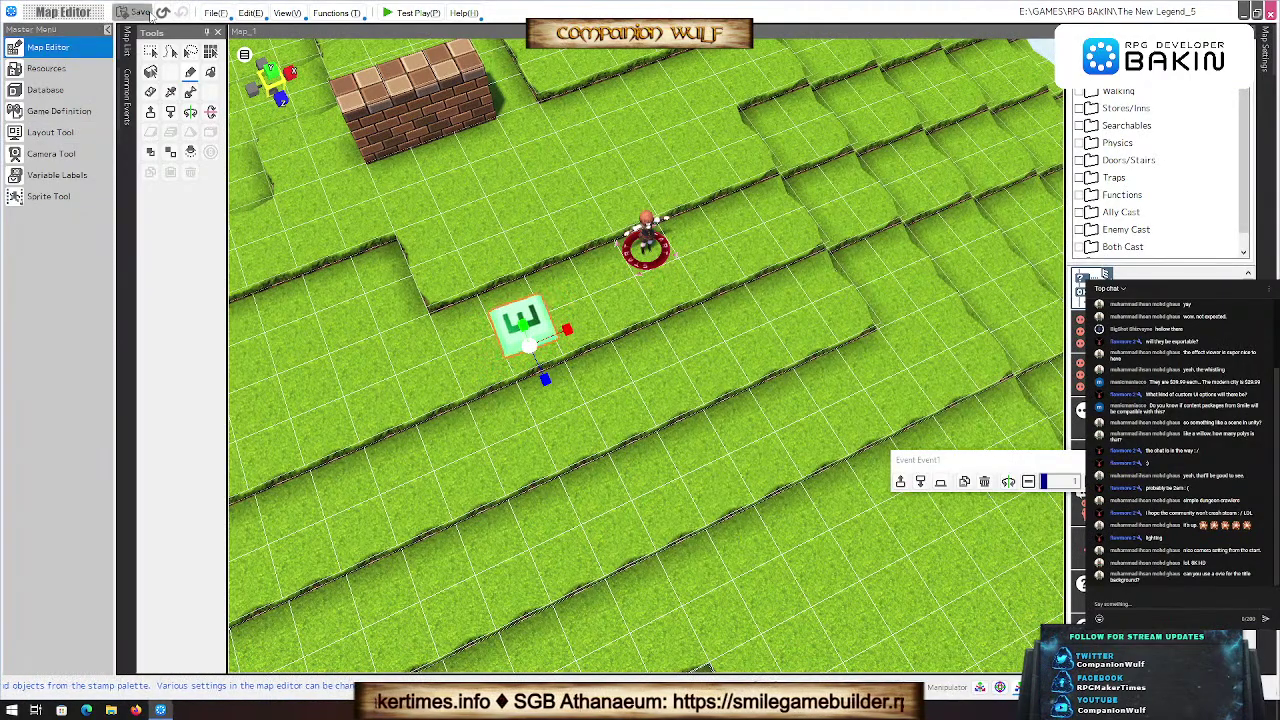
{"action": "left_click", "coordinate": [391, 11]}
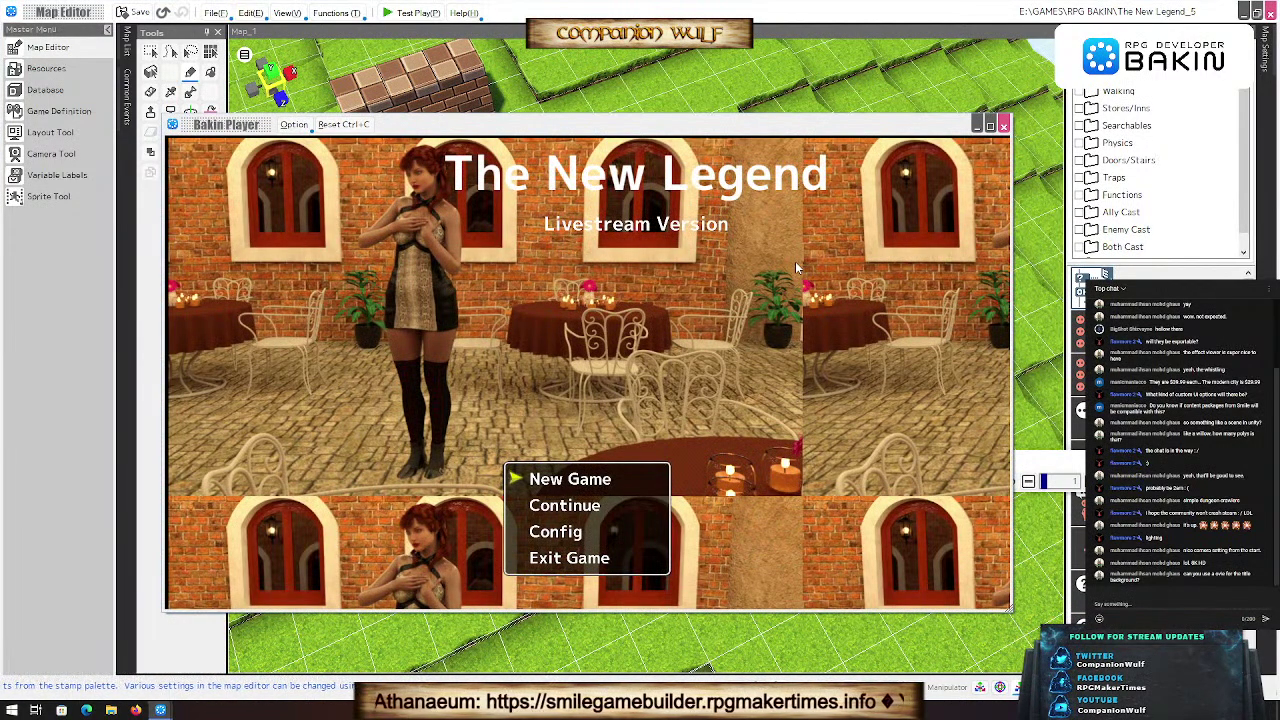
{"action": "left_click", "coordinate": [1005, 127]}
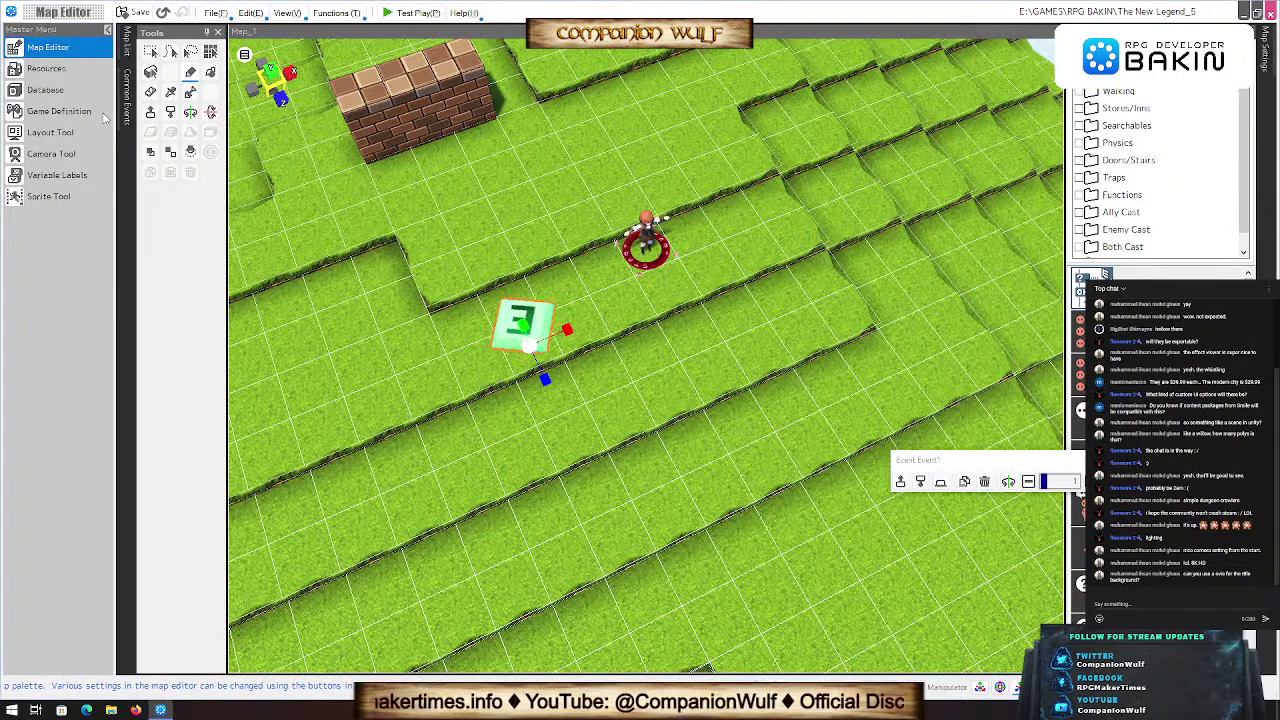
Step: Try to return to the top menu without saving the project's changes
{"action": "left_click", "coordinate": [216, 13]}
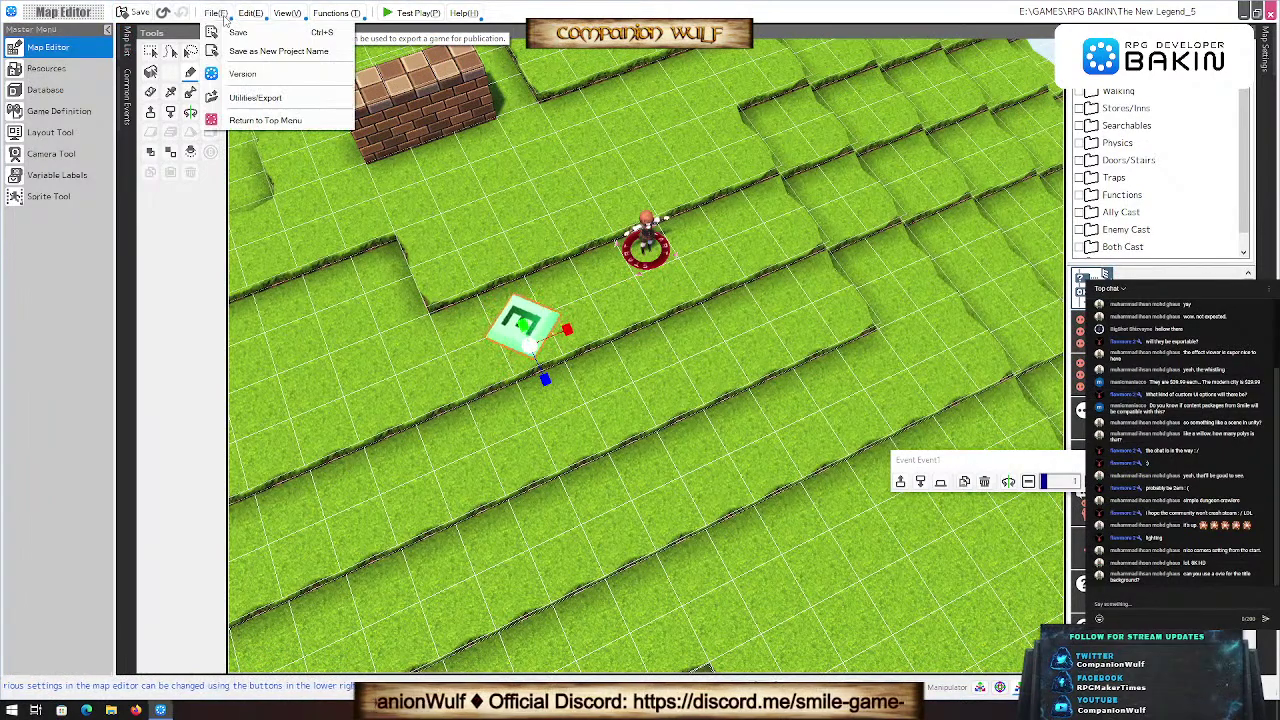
{"action": "left_click", "coordinate": [286, 122]}
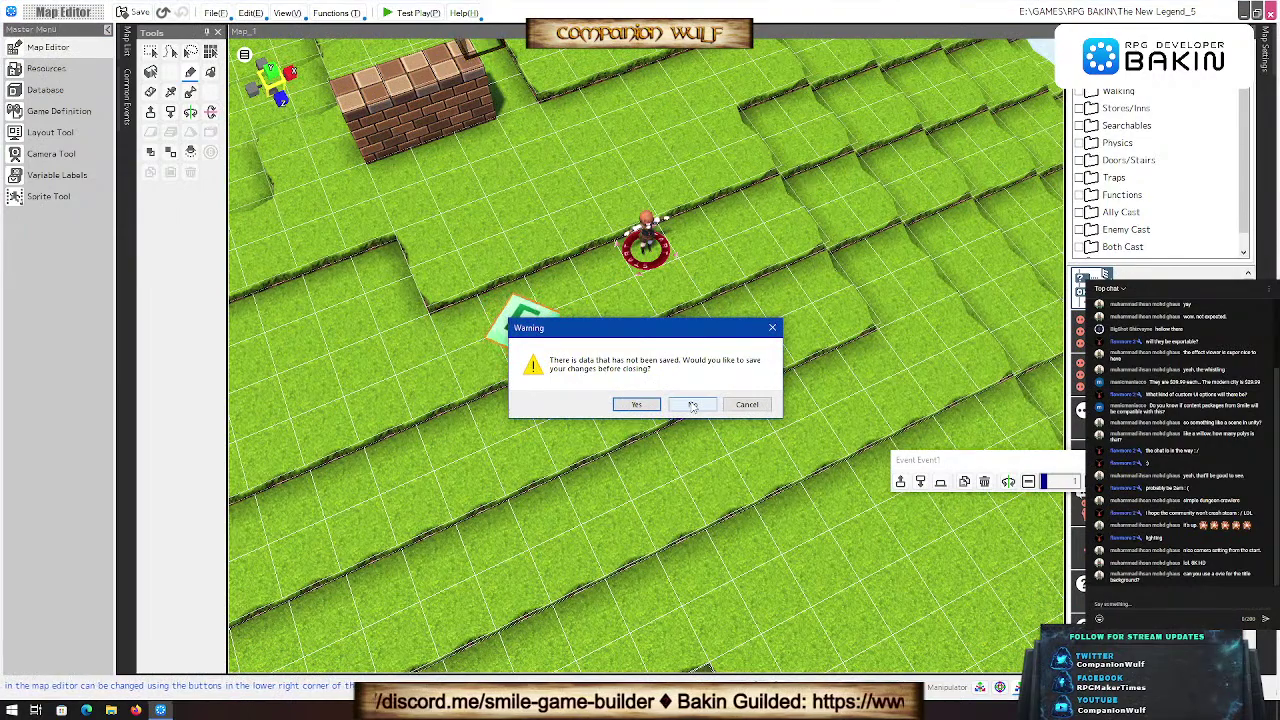
{"action": "left_click", "coordinate": [692, 405]}
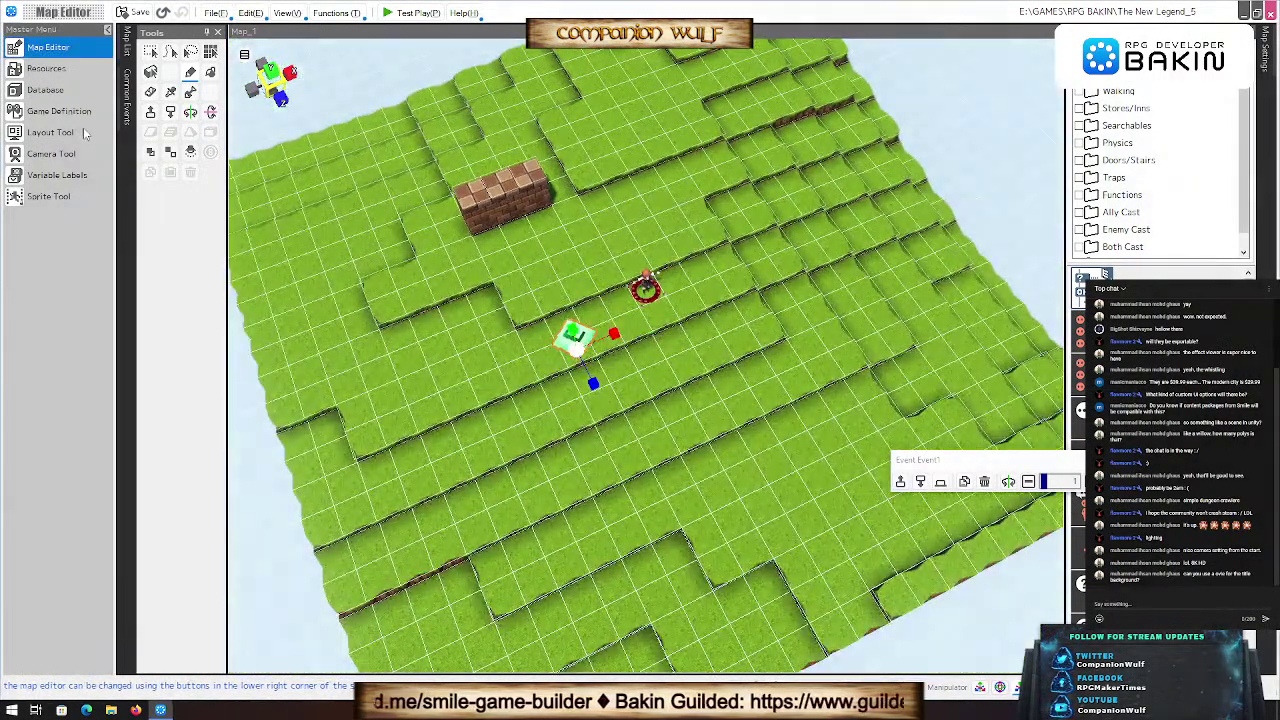
Step: Create a new map named Map_2 with the maximum size of 256 in both X and Z
{"action": "left_click", "coordinate": [128, 48]}
{"action": "left_click", "coordinate": [156, 61]}
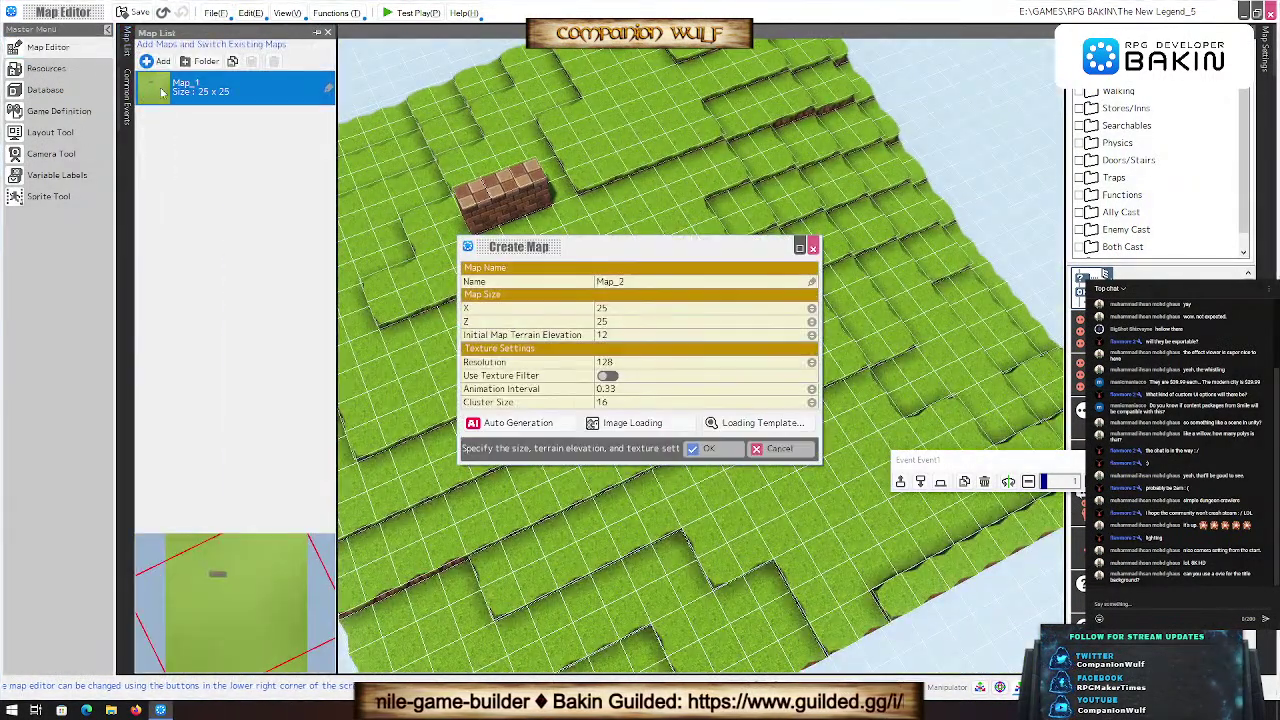
{"action": "left_click", "coordinate": [617, 309]}
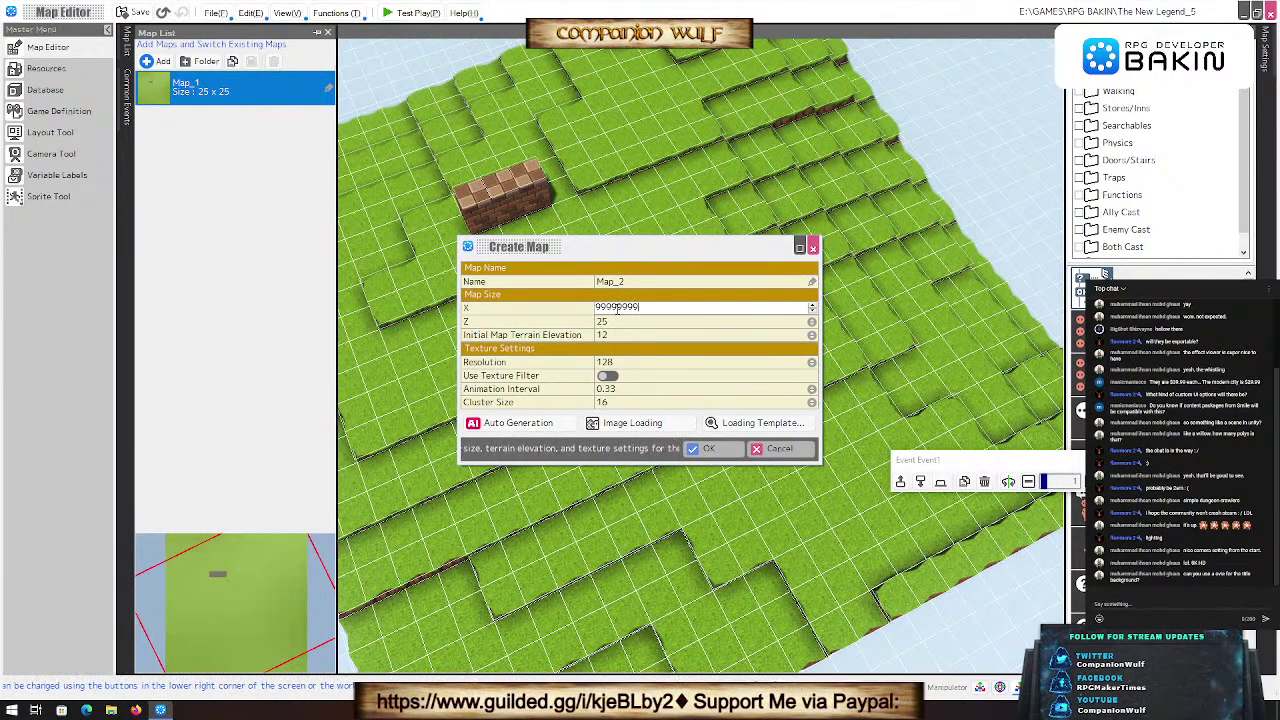
{"action": "left_click", "coordinate": [604, 322]}
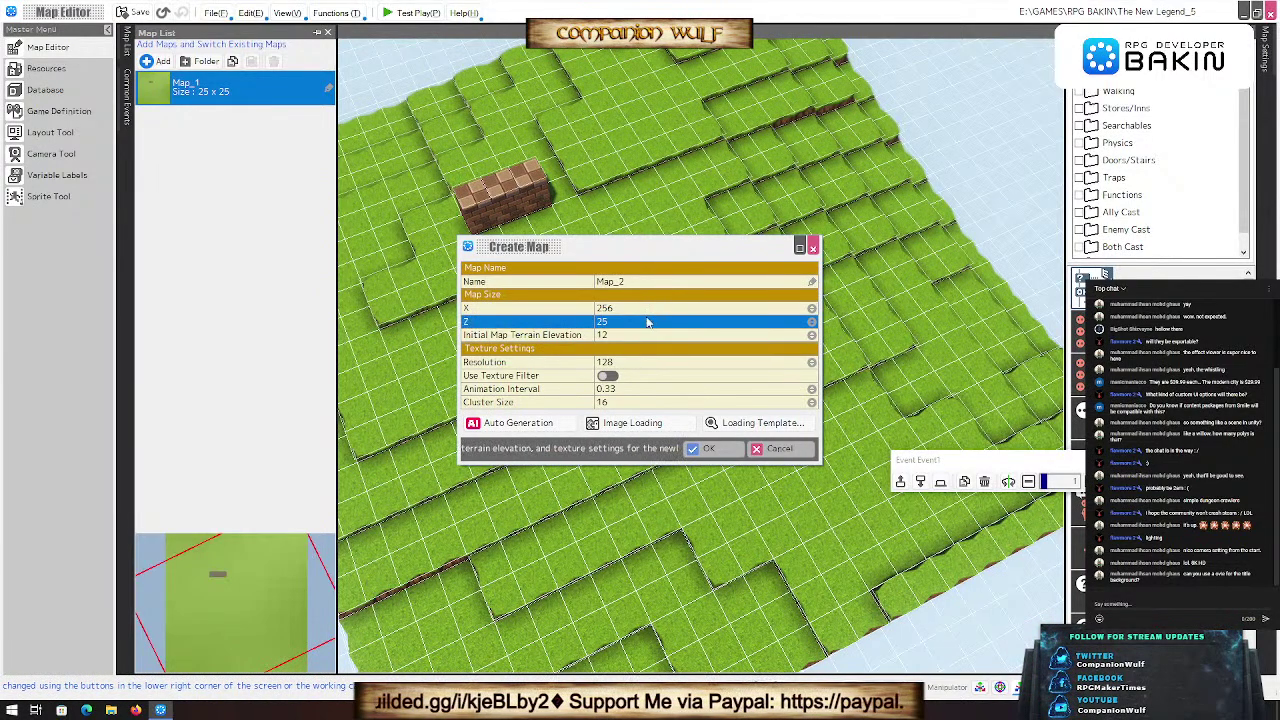
{"action": "left_click", "coordinate": [620, 321]}
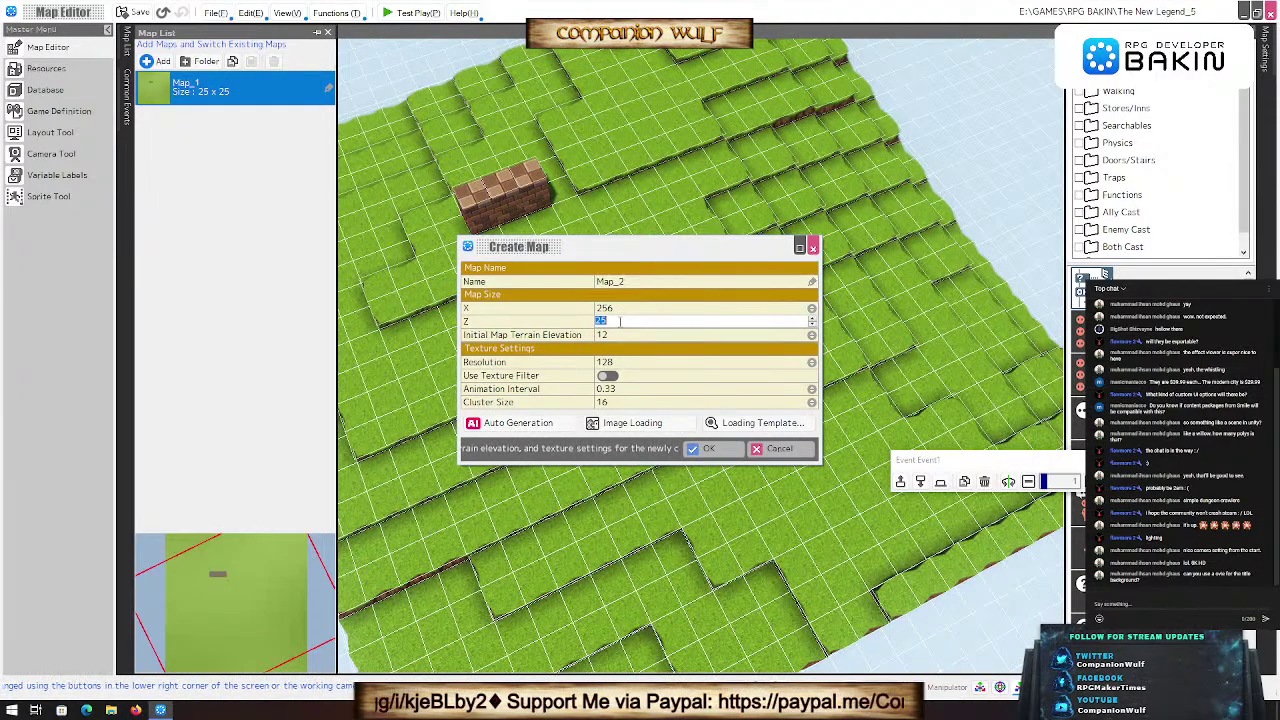
{"action": "type", "text": "999999999999"}
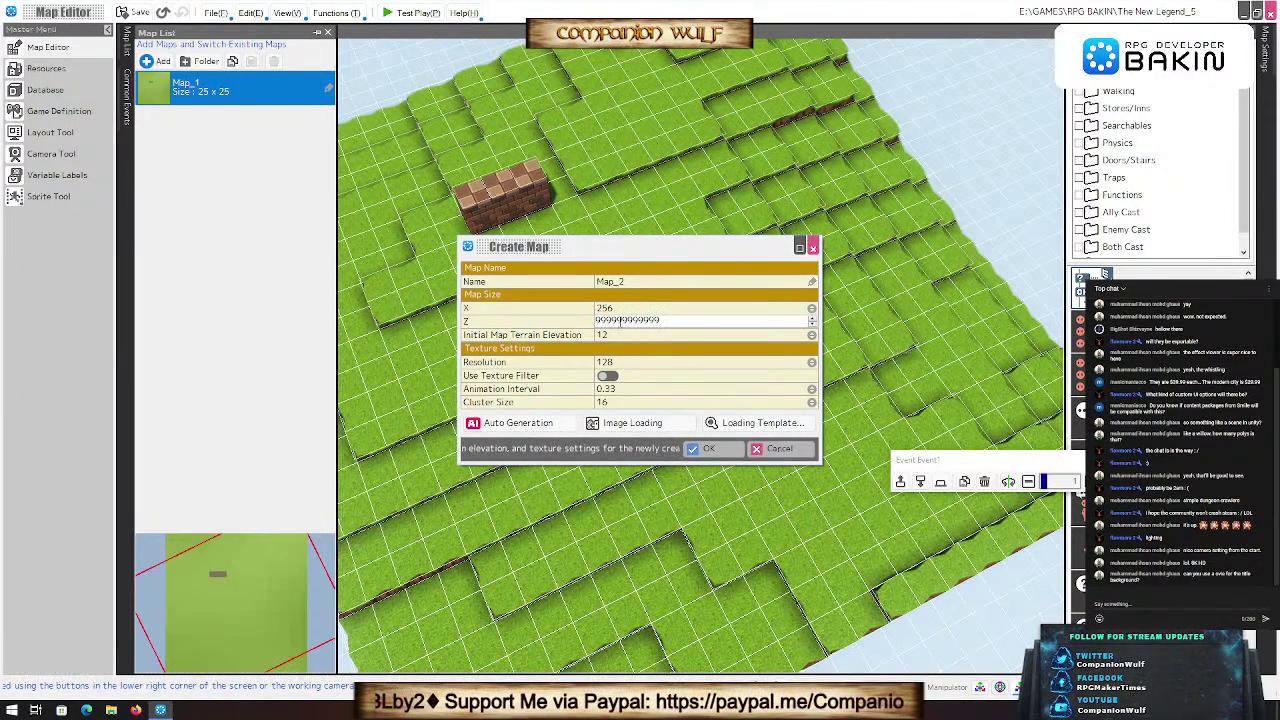
{"action": "left_click", "coordinate": [649, 308]}
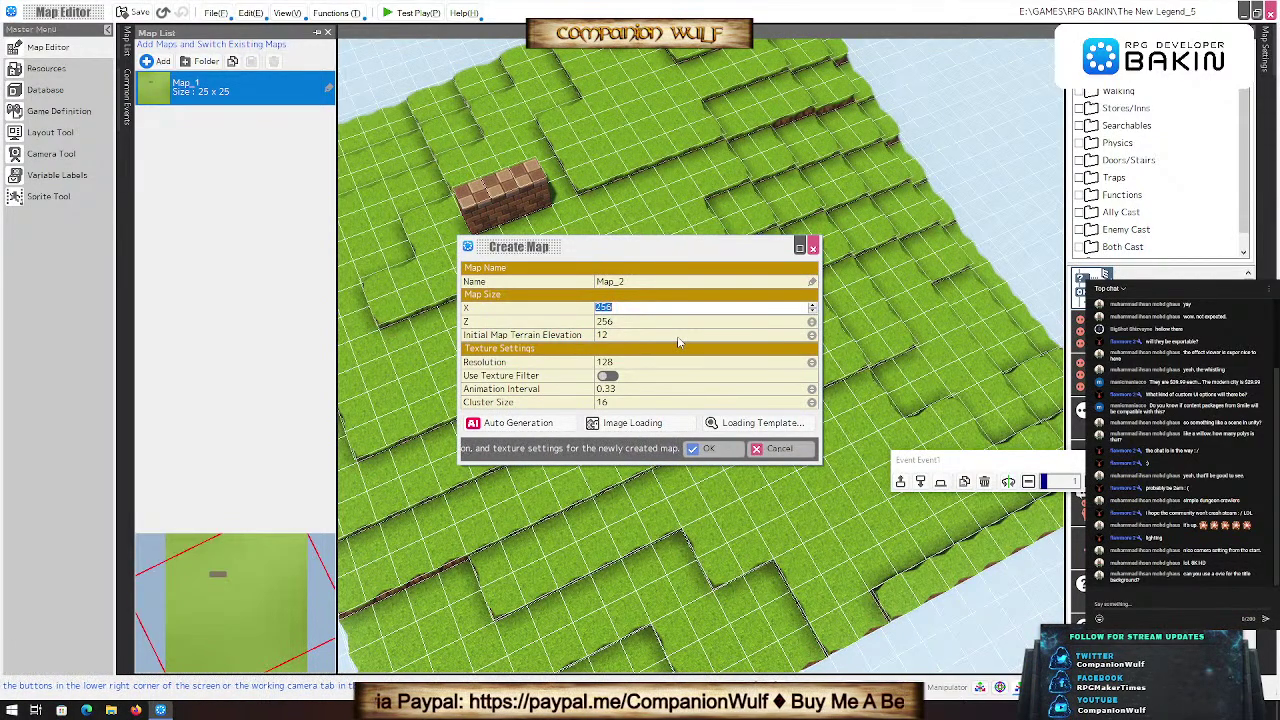
{"action": "left_click", "coordinate": [701, 448]}
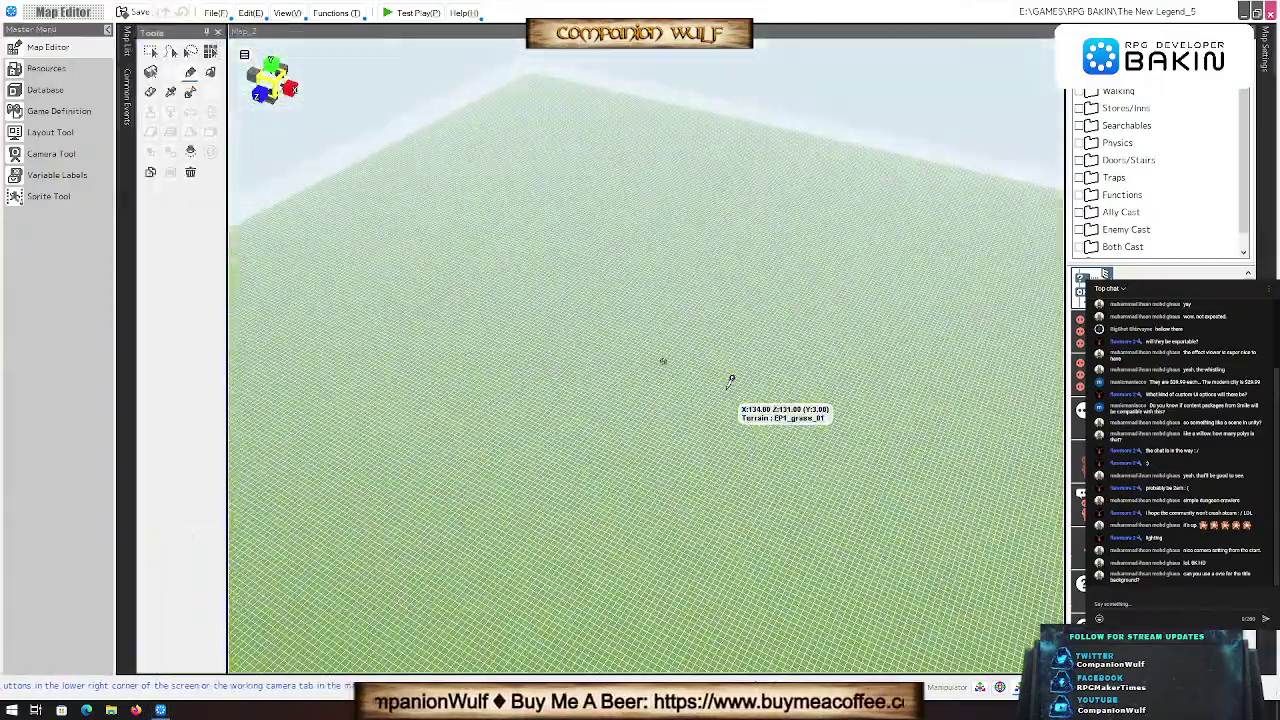
{"action": "right_click_drag", "start_coordinate": [731, 380], "coordinate": [643, 386]}
{"action": "scroll", "coordinate": [643, 386], "scroll_direction": "down", "scroll_amount": 5}
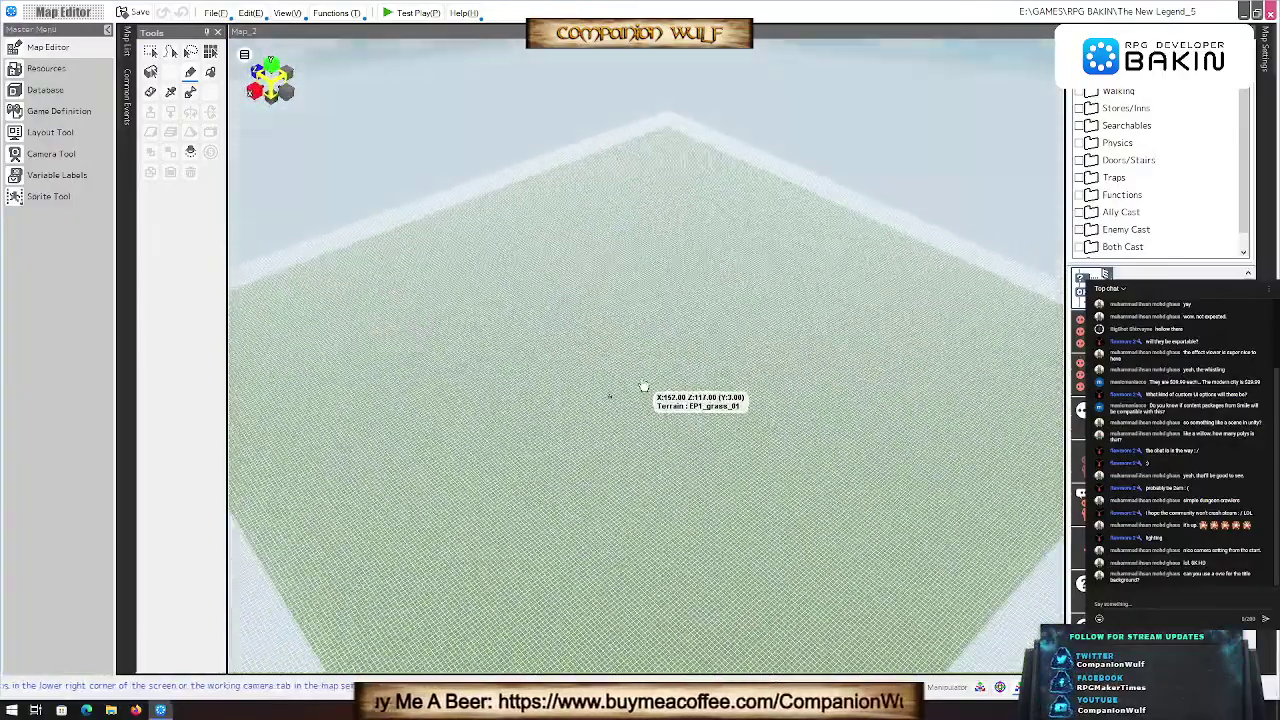
{"action": "scroll", "coordinate": [641, 381], "scroll_direction": "up", "scroll_amount": 6}
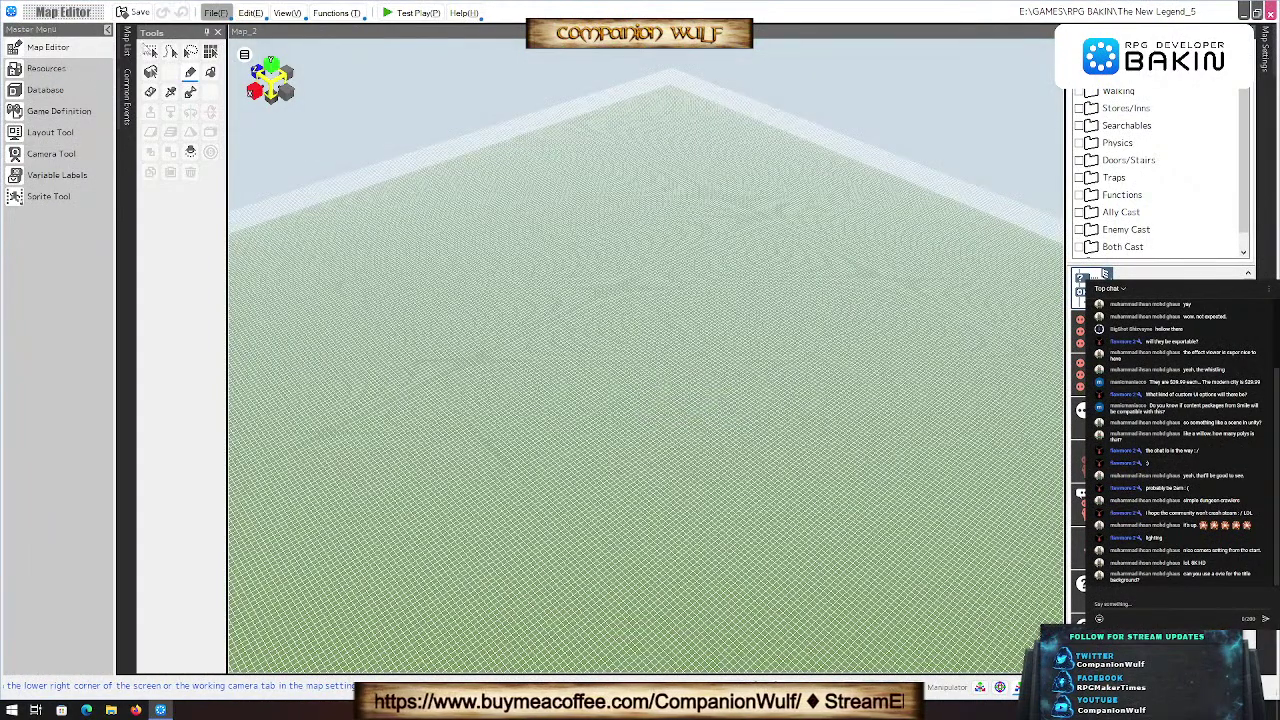
Step: Create a new folder named TREES among the 3D model resources
{"action": "left_click", "coordinate": [46, 68]}
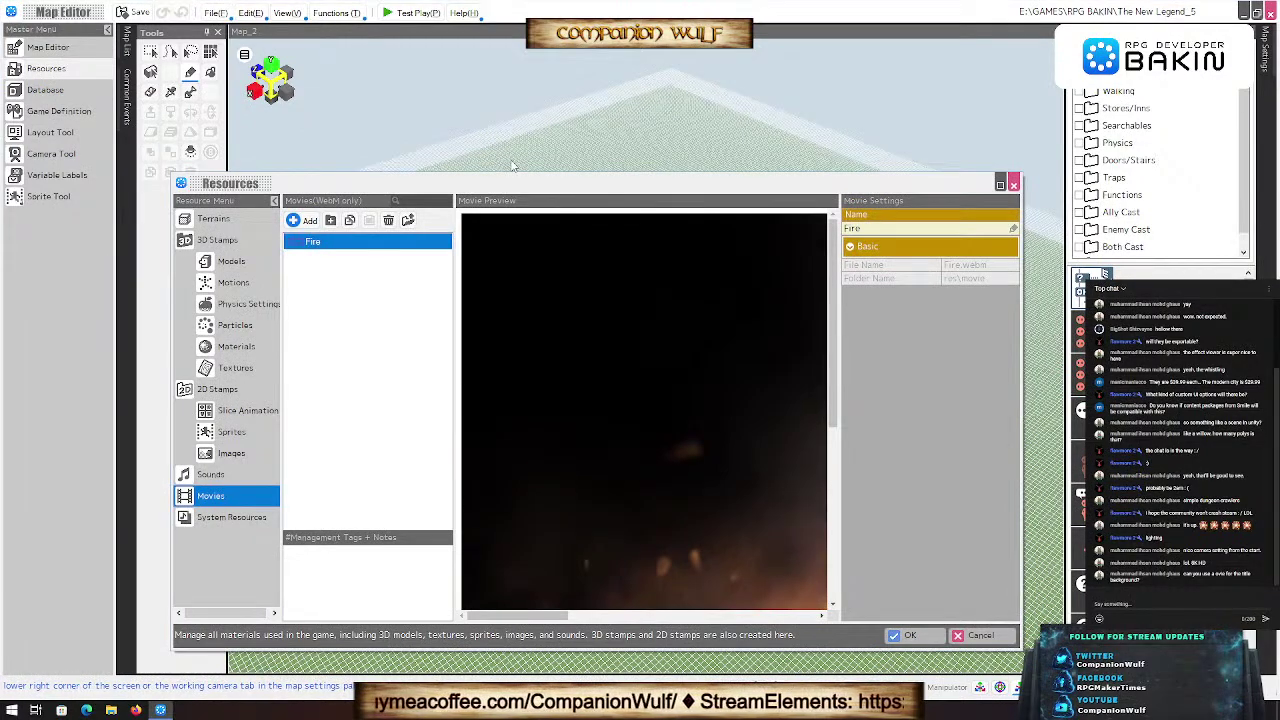
{"action": "left_click", "coordinate": [226, 264]}
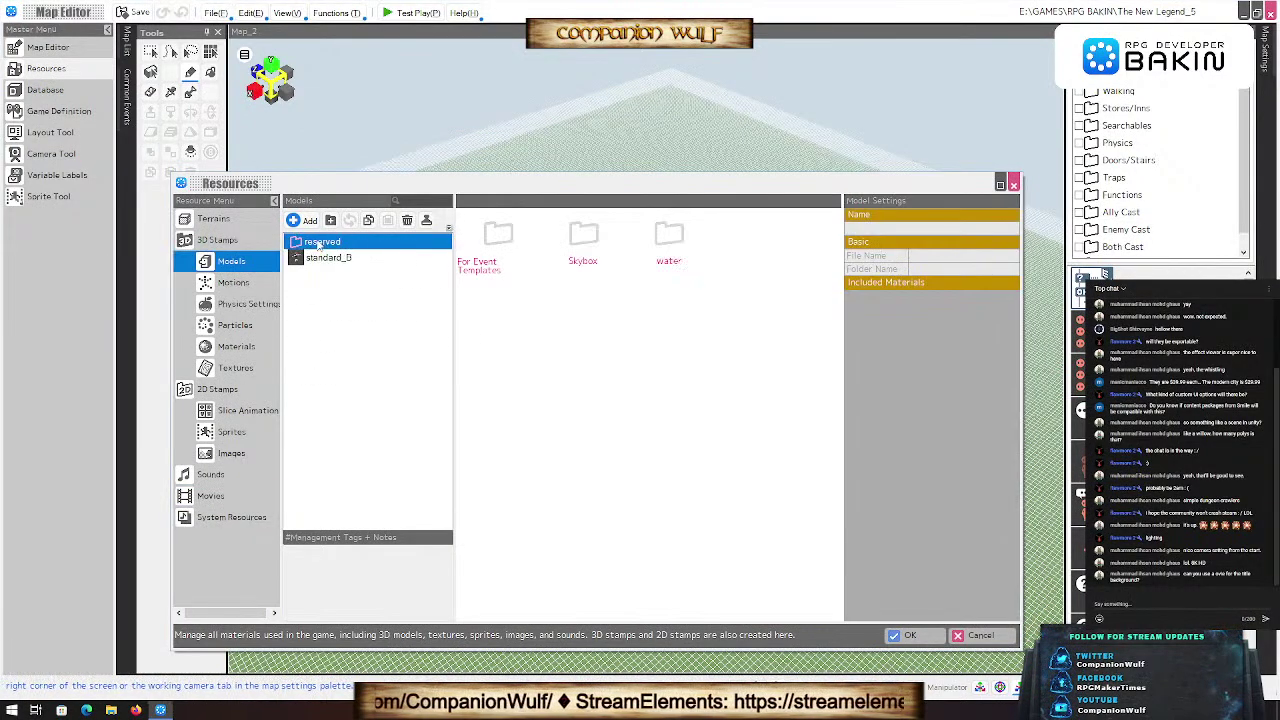
{"action": "left_click", "coordinate": [331, 221]}
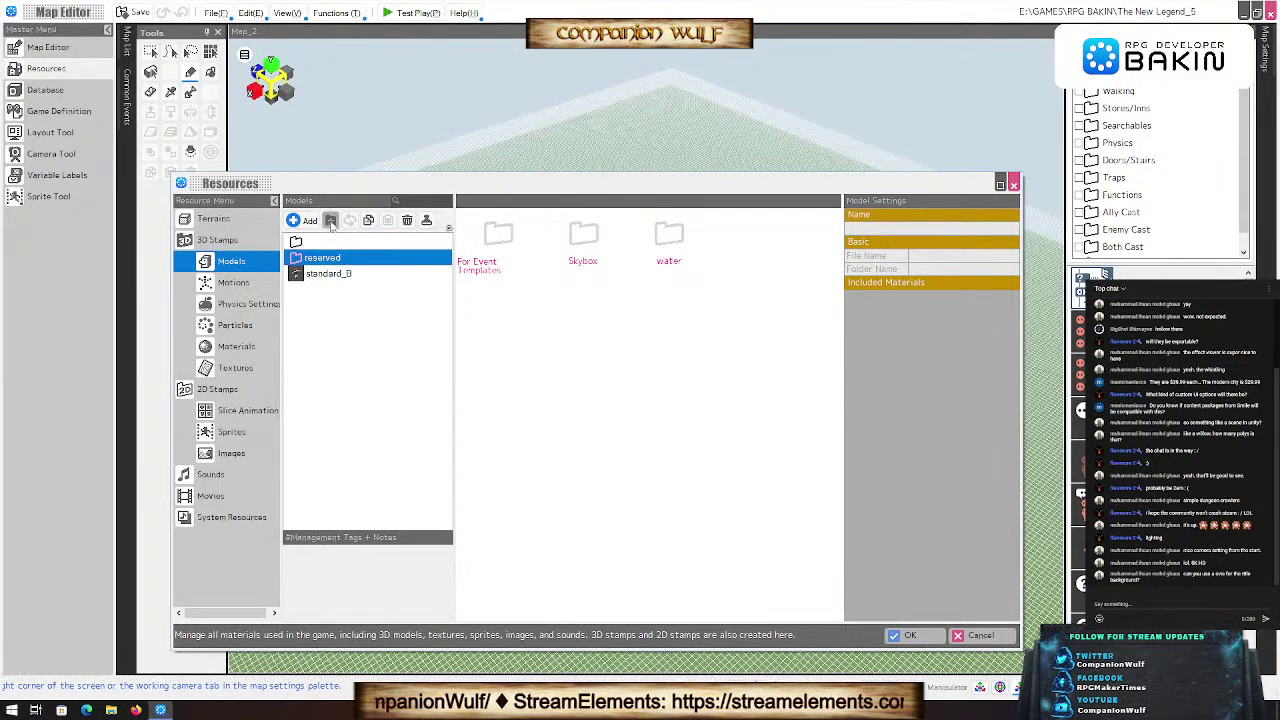
{"action": "left_click", "coordinate": [331, 244]}
{"action": "left_click", "coordinate": [335, 244]}
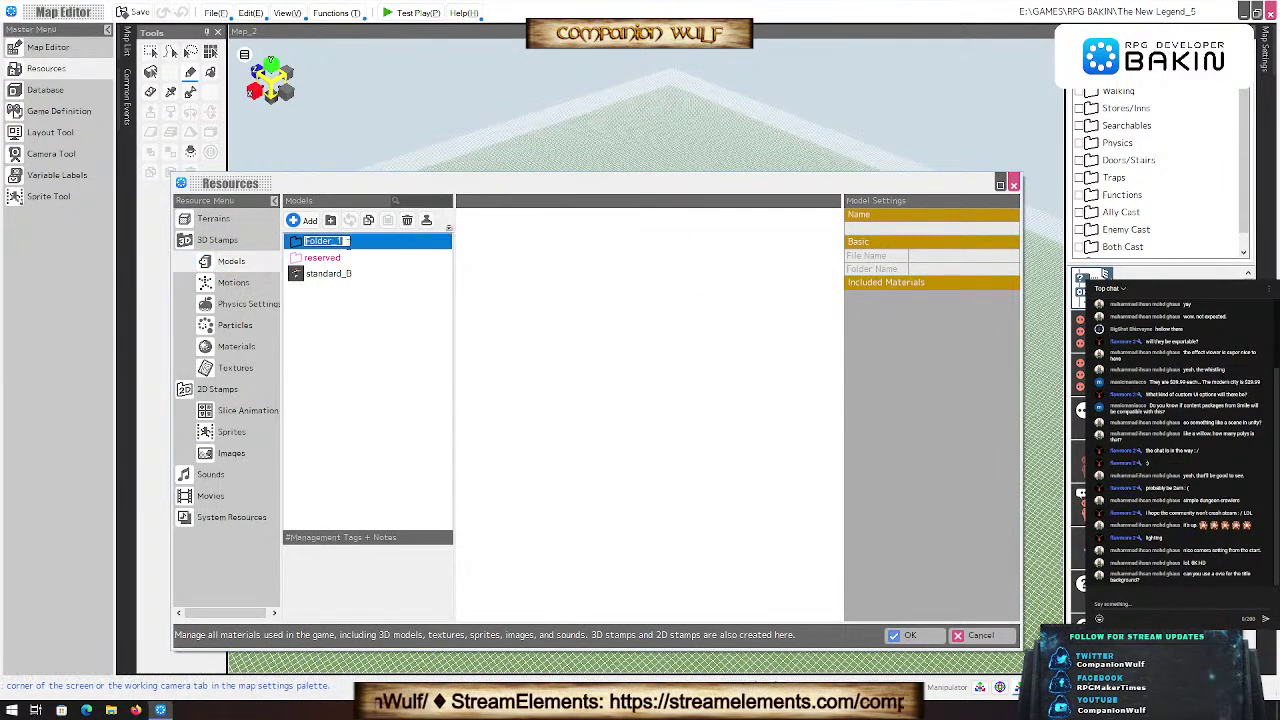
{"action": "type", "text": "TREES"}
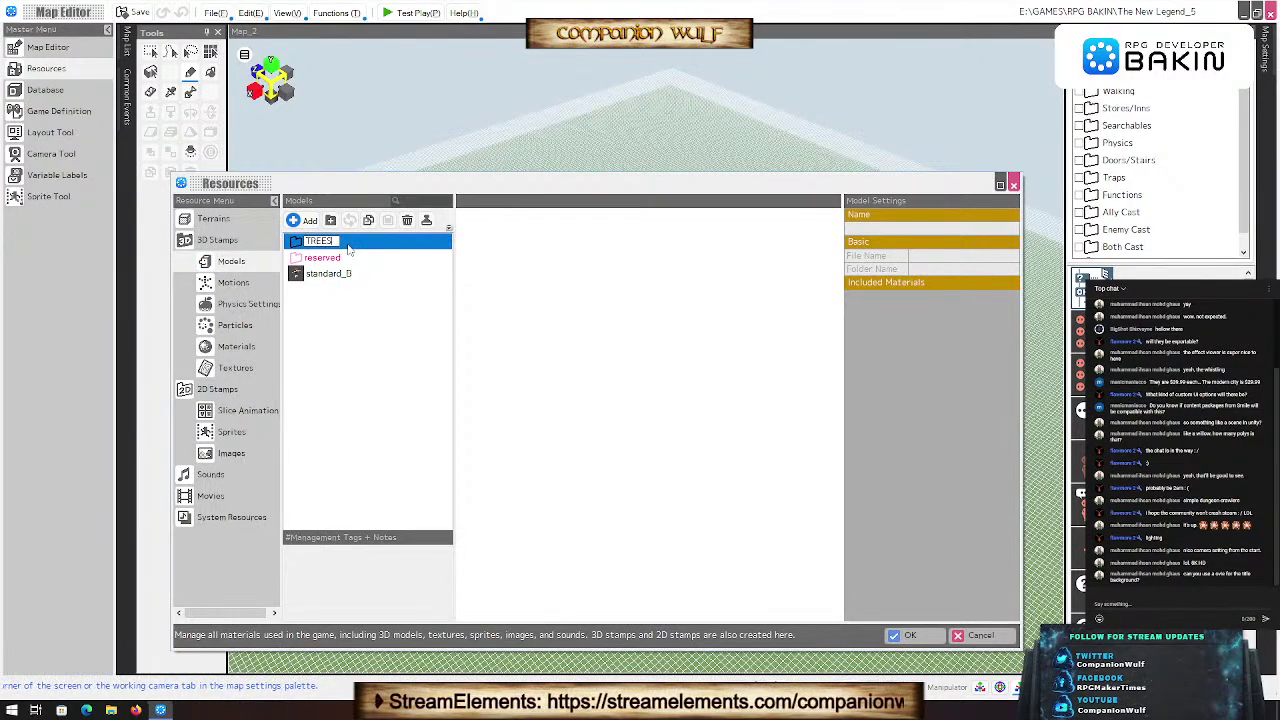
{"action": "key", "text": "Return"}
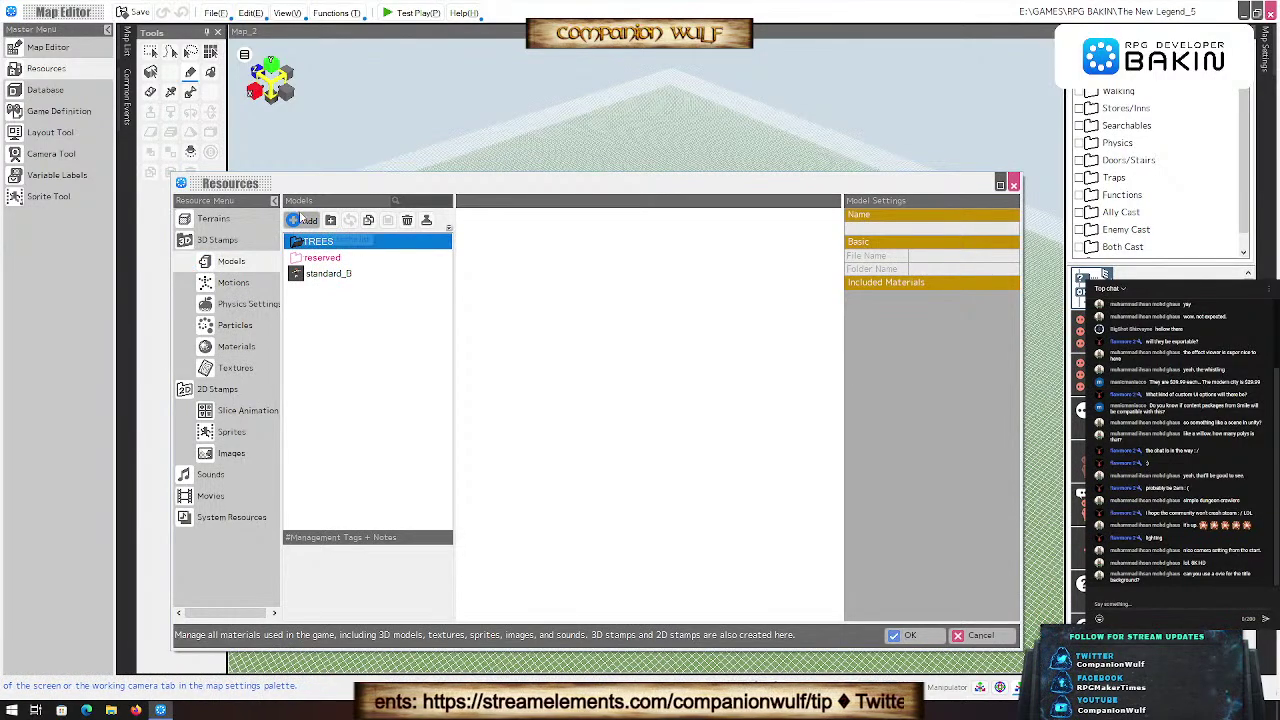
Step: Import RBD_Tree-01.fbx through RBD_Tree-07.fbx from RBD 3D MODELS\TREES into the TREES folder, adding all materials as new
{"action": "scroll", "coordinate": [555, 422], "scroll_direction": "down", "scroll_amount": 15}
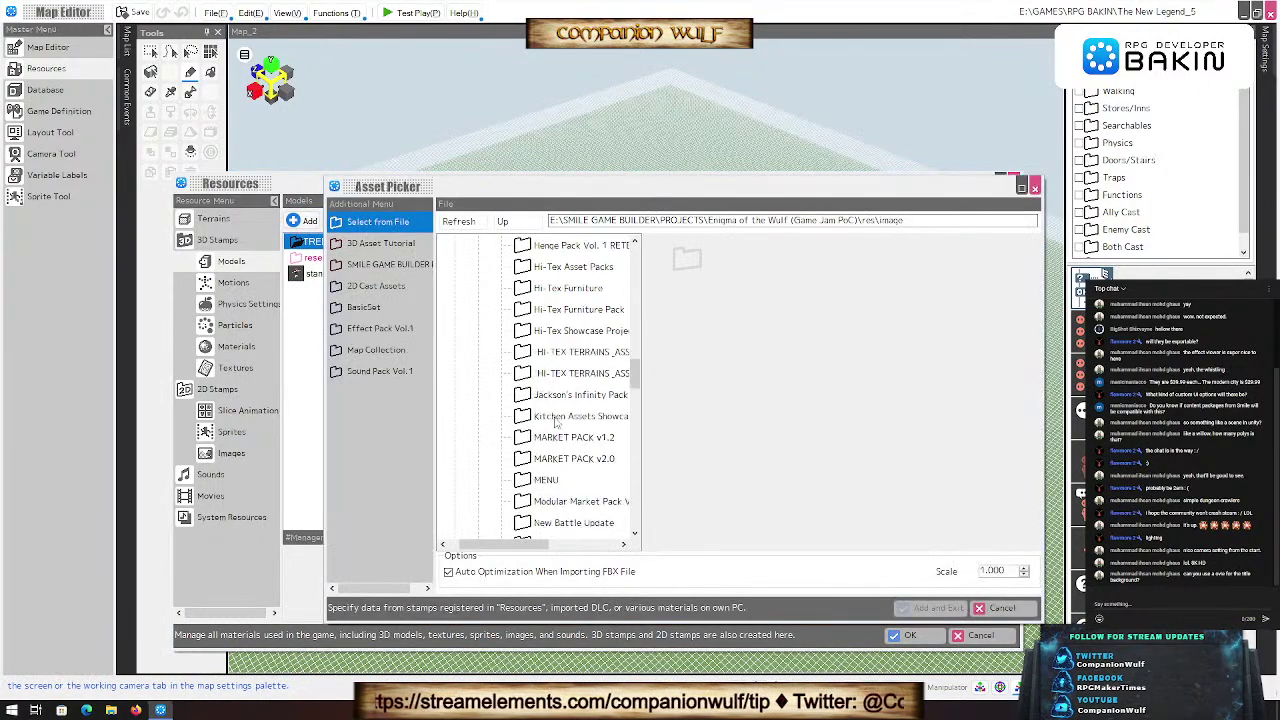
{"action": "scroll", "coordinate": [555, 422], "scroll_direction": "up", "scroll_amount": 15}
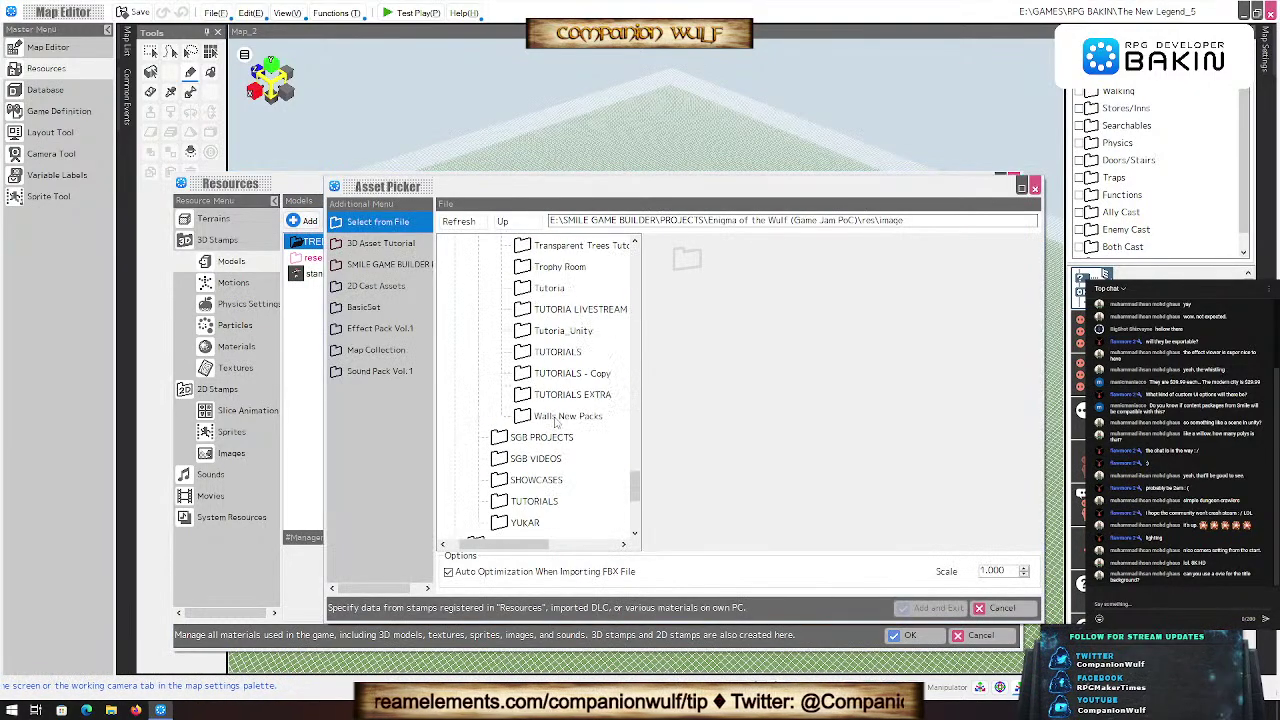
{"action": "scroll", "coordinate": [555, 422], "scroll_direction": "up", "scroll_amount": 10}
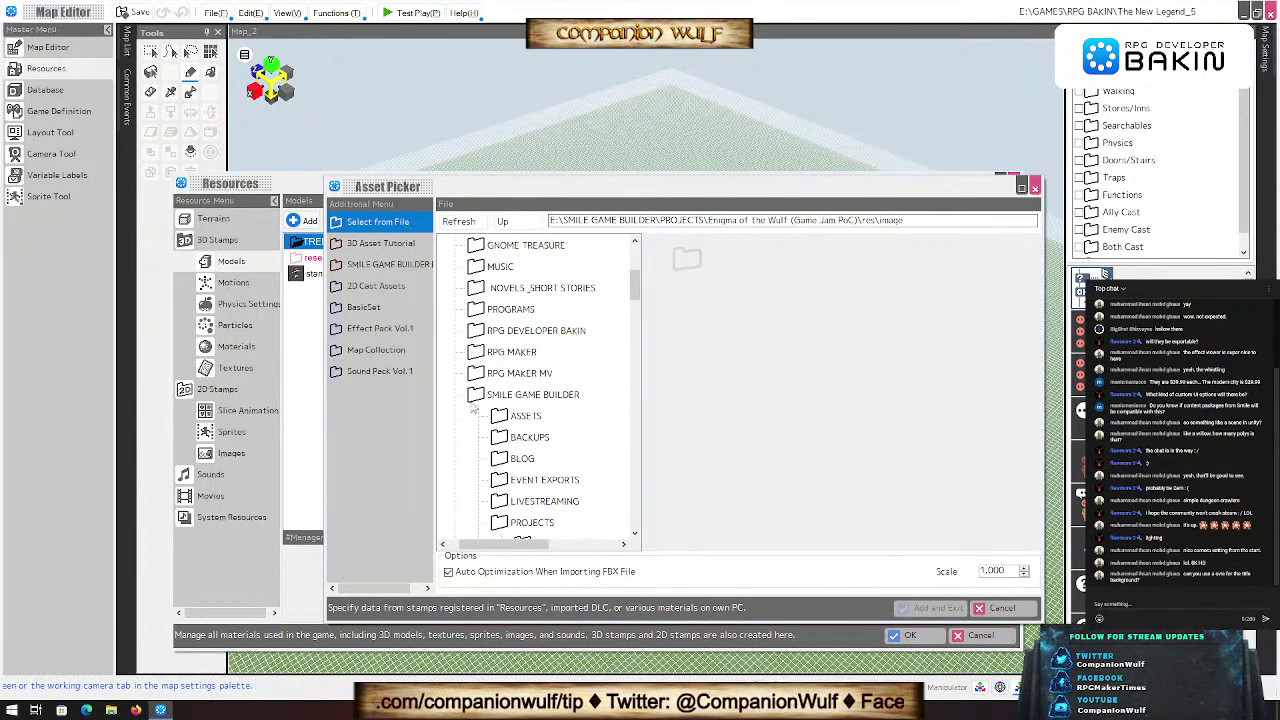
{"action": "left_click", "coordinate": [474, 396]}
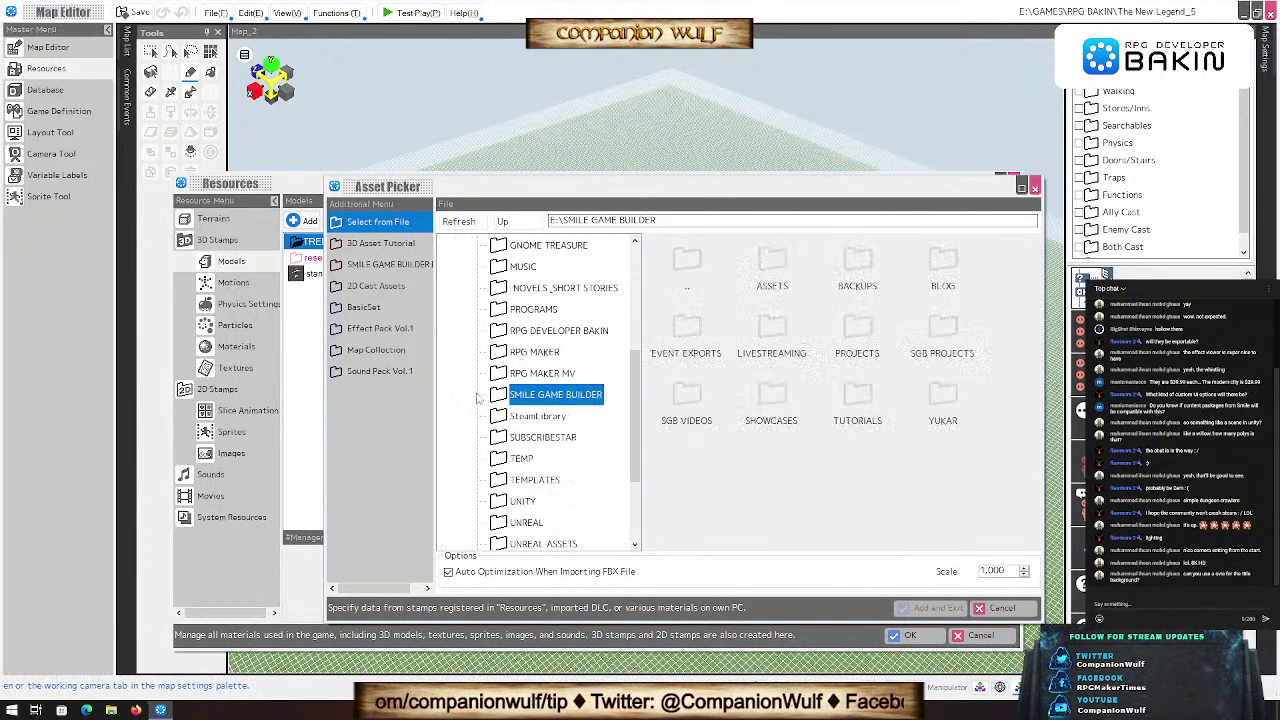
{"action": "left_click", "coordinate": [500, 330]}
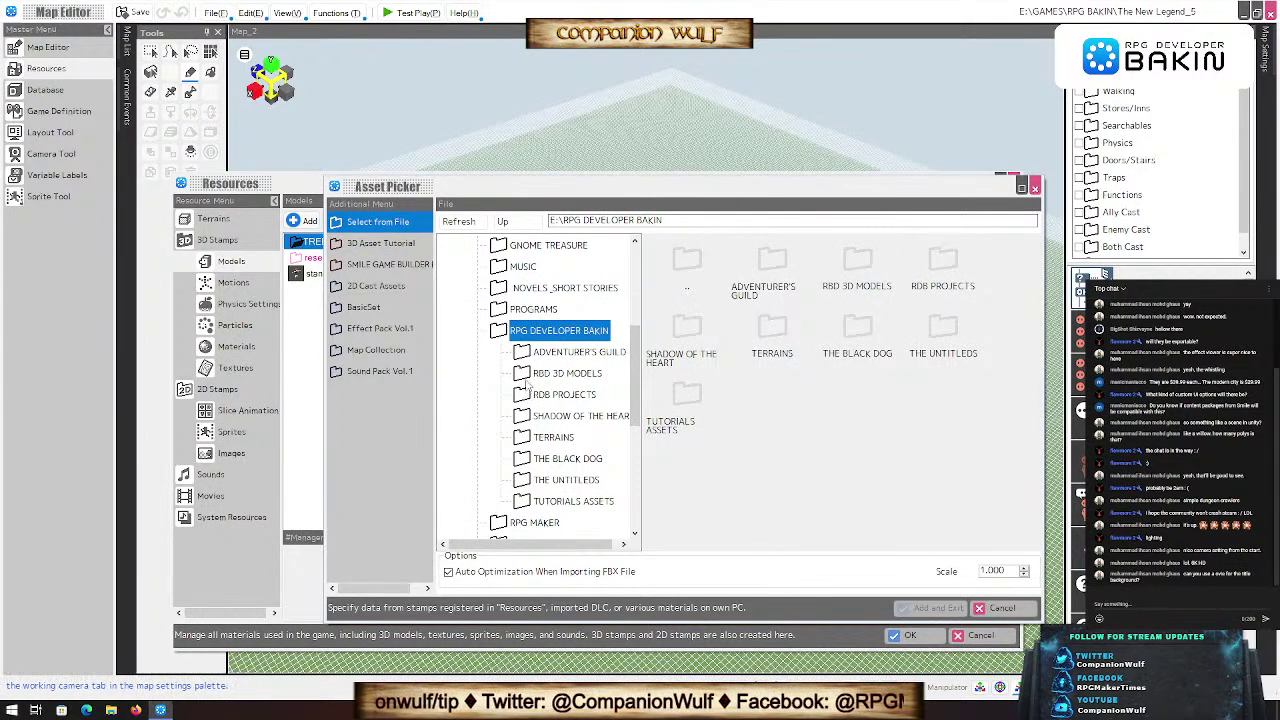
{"action": "left_click", "coordinate": [545, 374]}
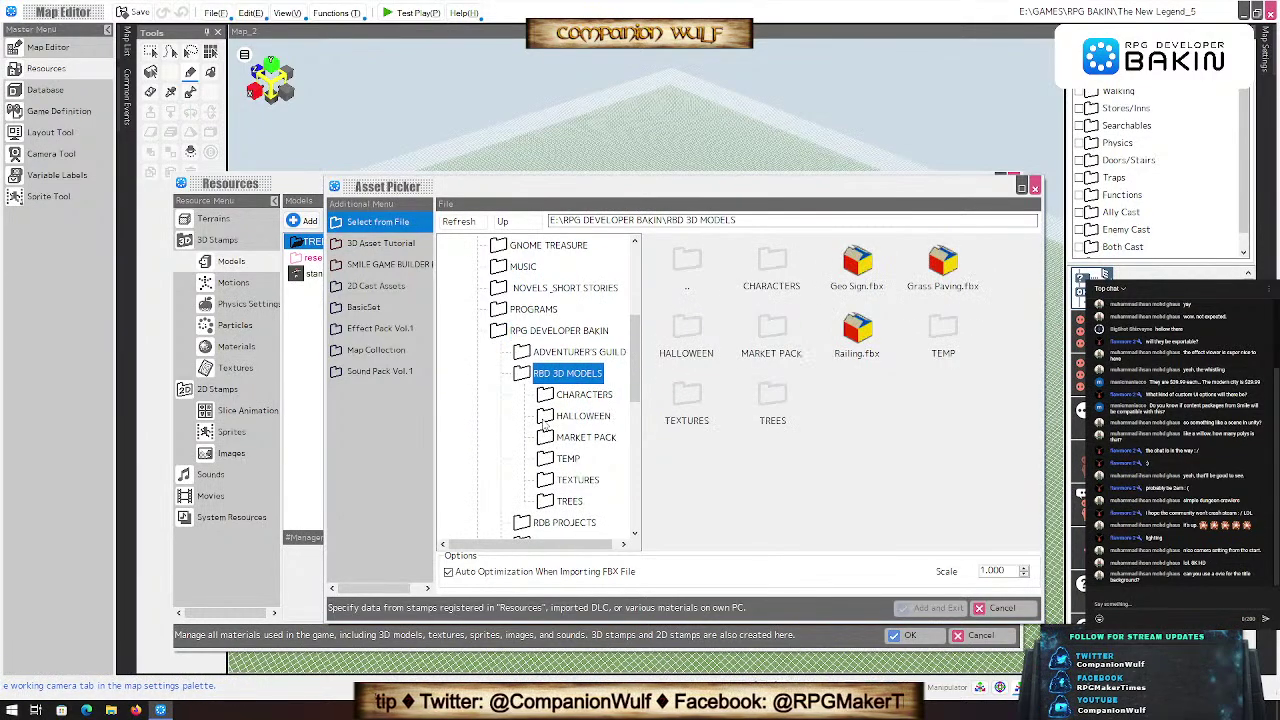
{"action": "left_click", "coordinate": [547, 507]}
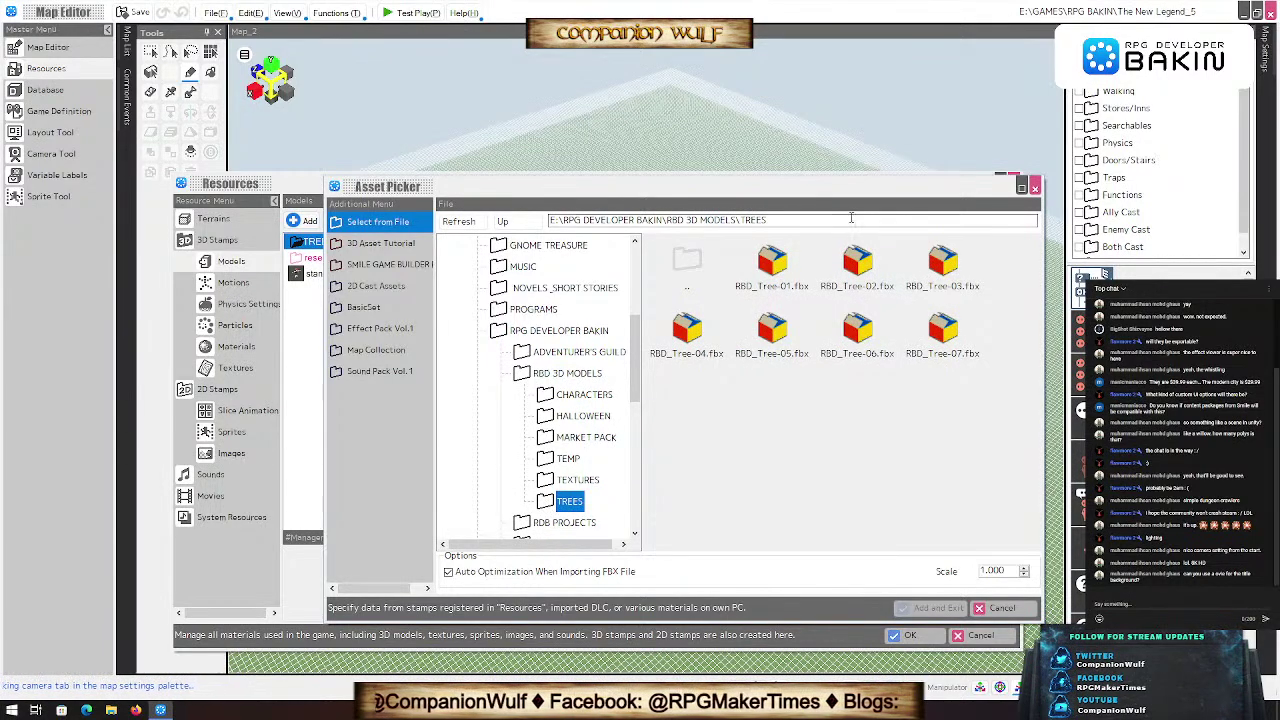
{"action": "left_click", "coordinate": [783, 274]}
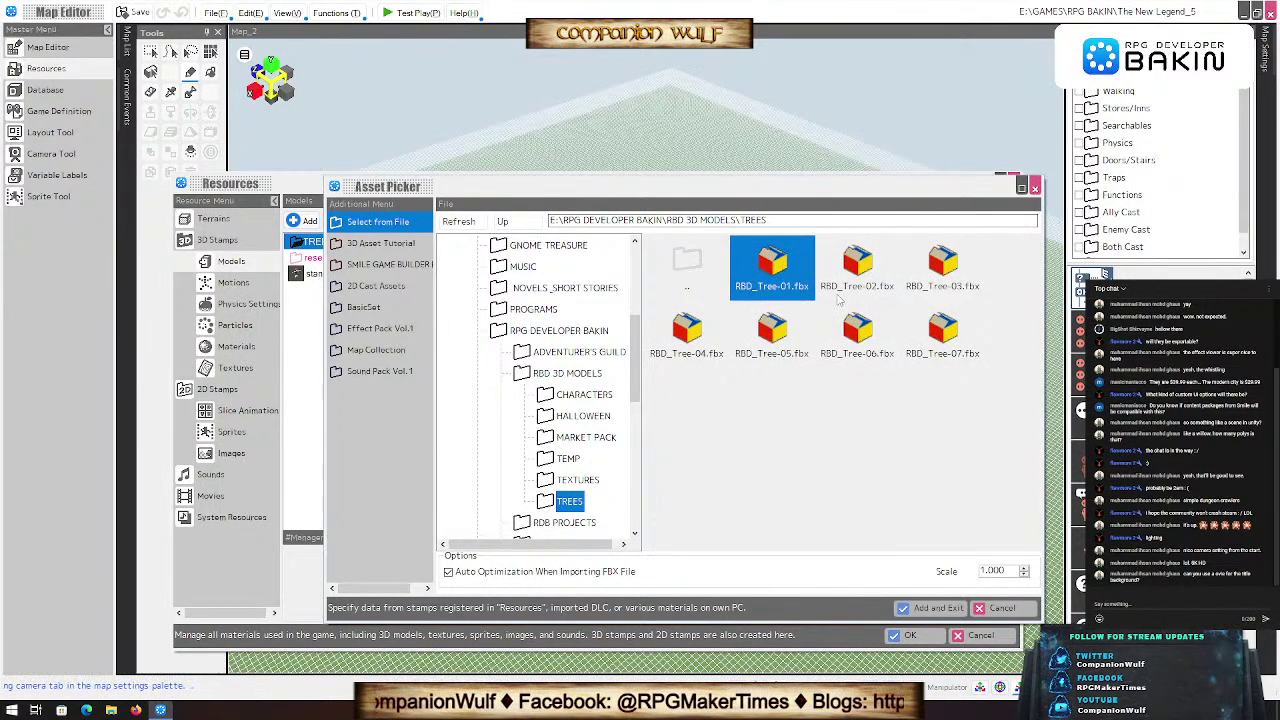
{"action": "left_click", "coordinate": [944, 338], "text": "shift"}
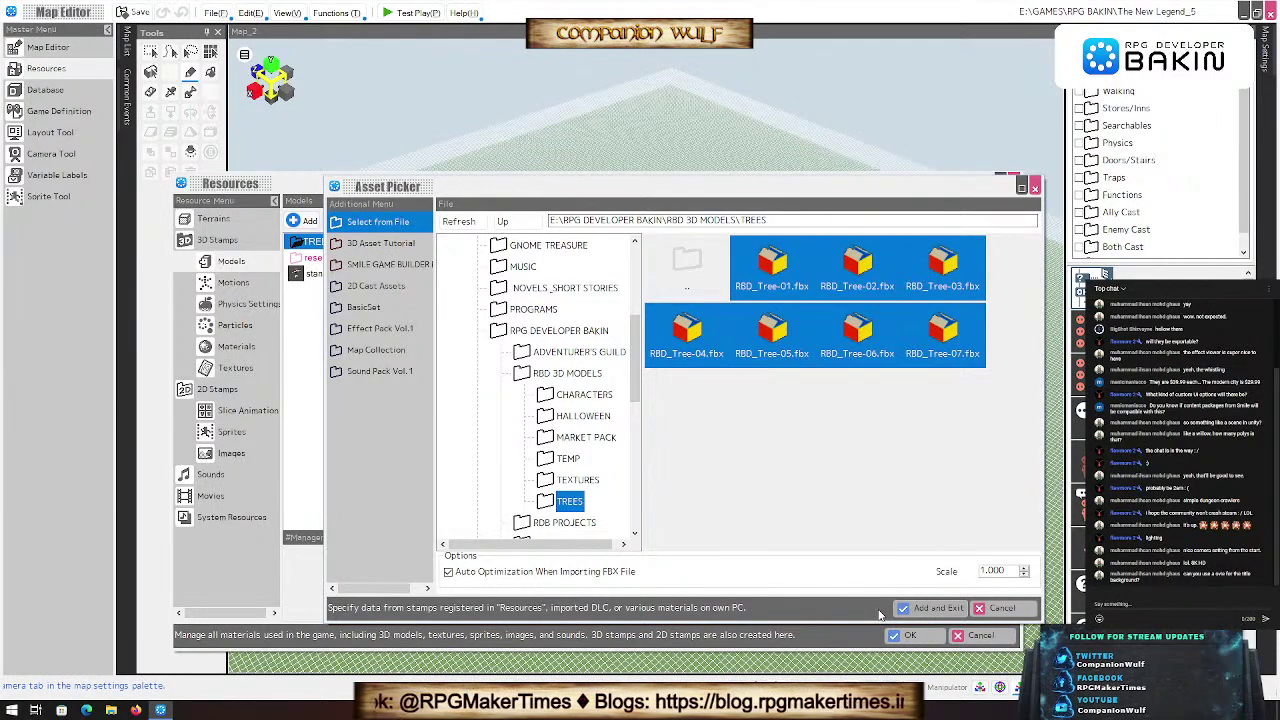
{"action": "left_click", "coordinate": [912, 608]}
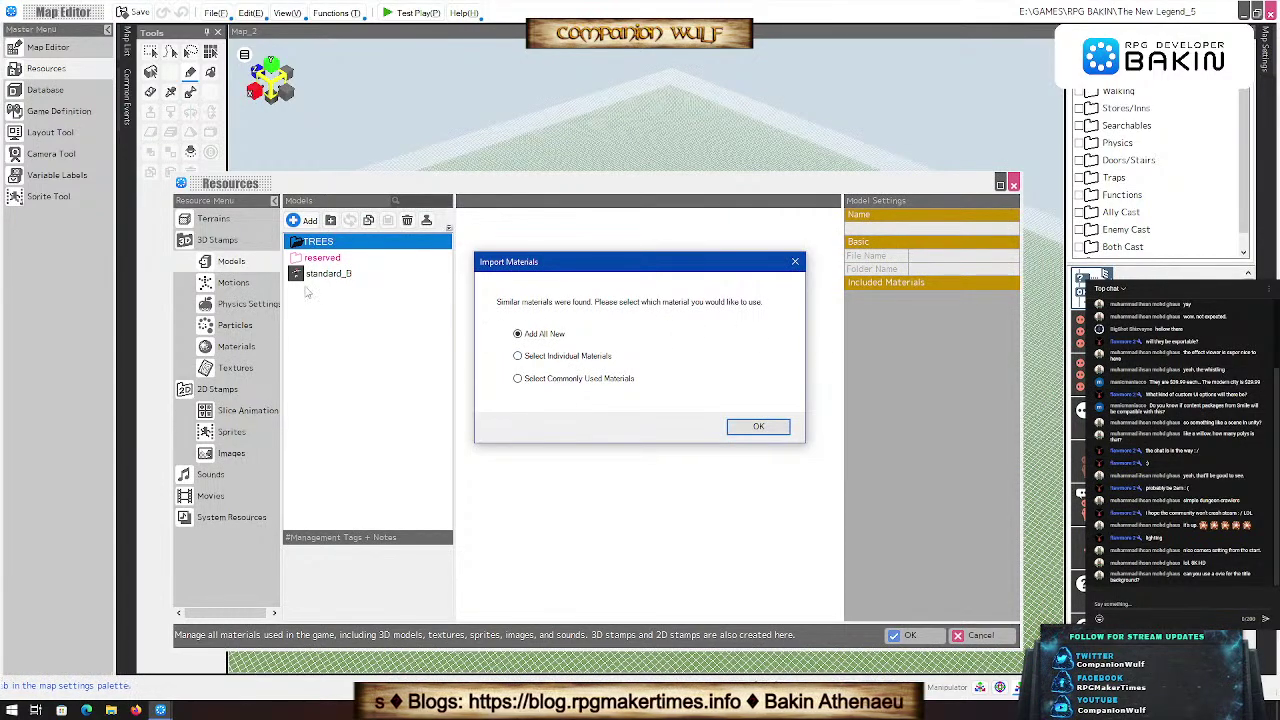
{"action": "left_click", "coordinate": [756, 428]}
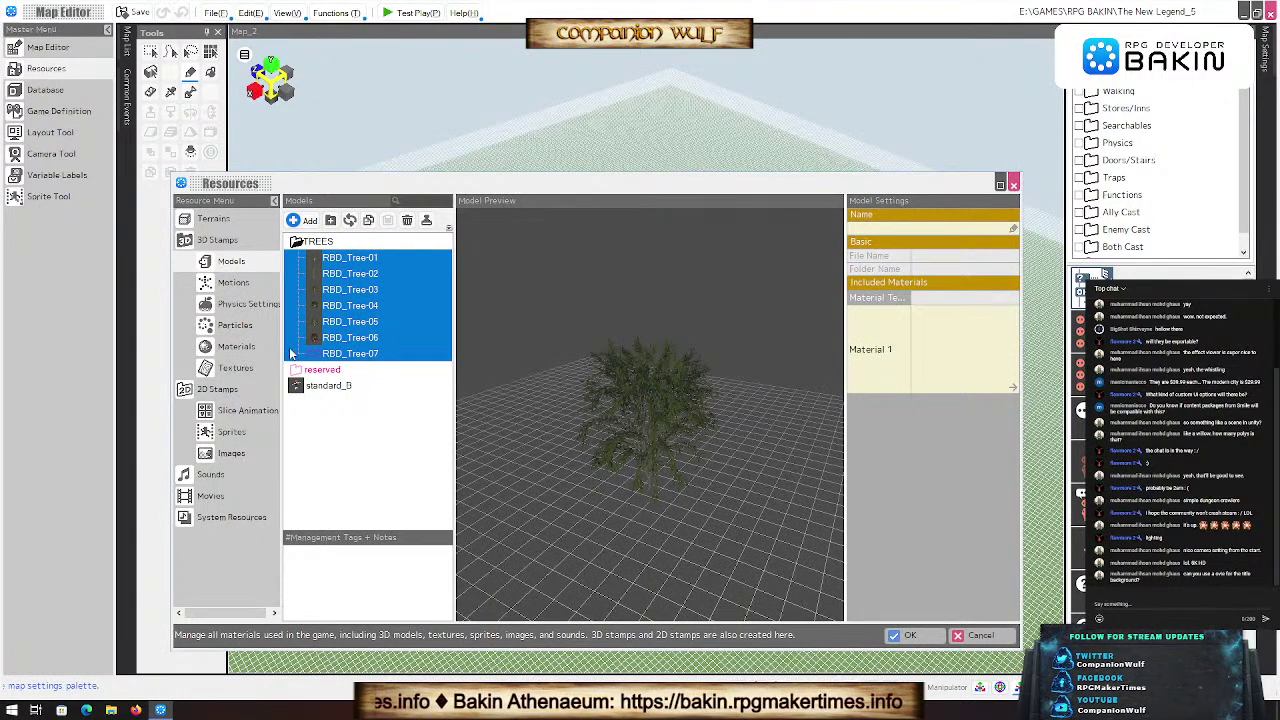
Step: Generate 3D stamps from all models in the TREES folder and apply the resource changes
{"action": "left_click", "coordinate": [340, 243]}
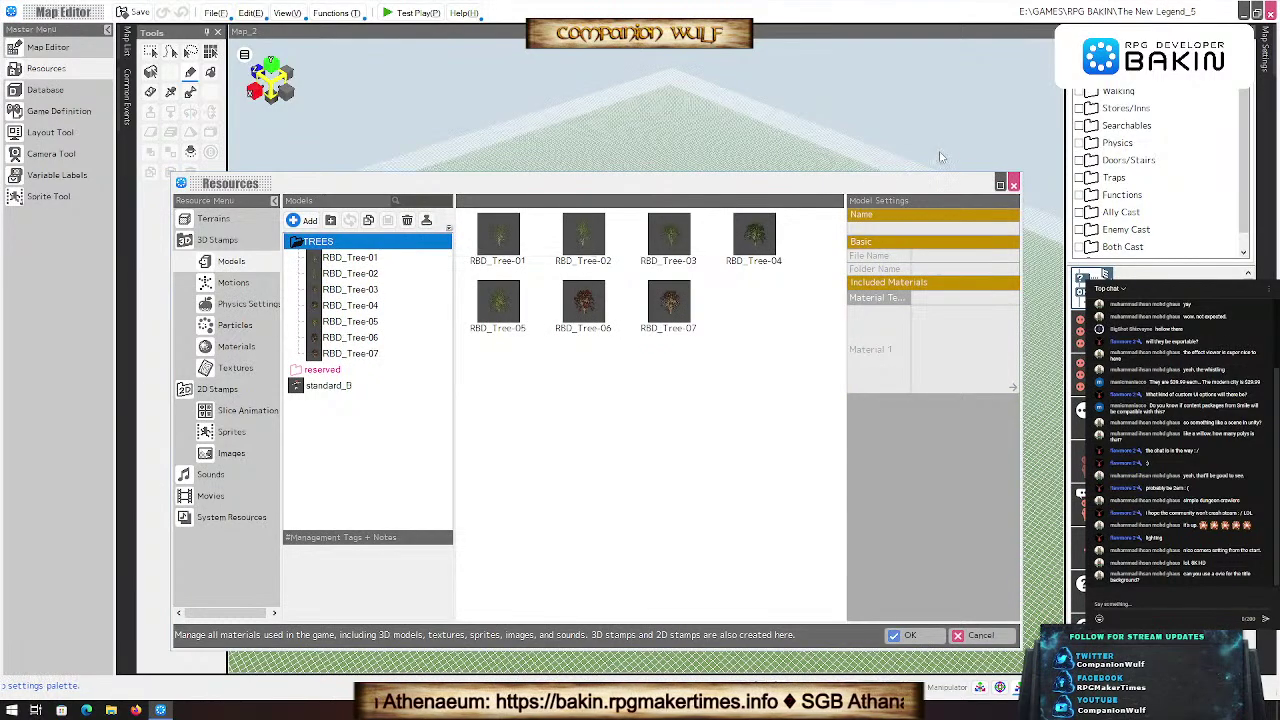
{"action": "left_click", "coordinate": [426, 220]}
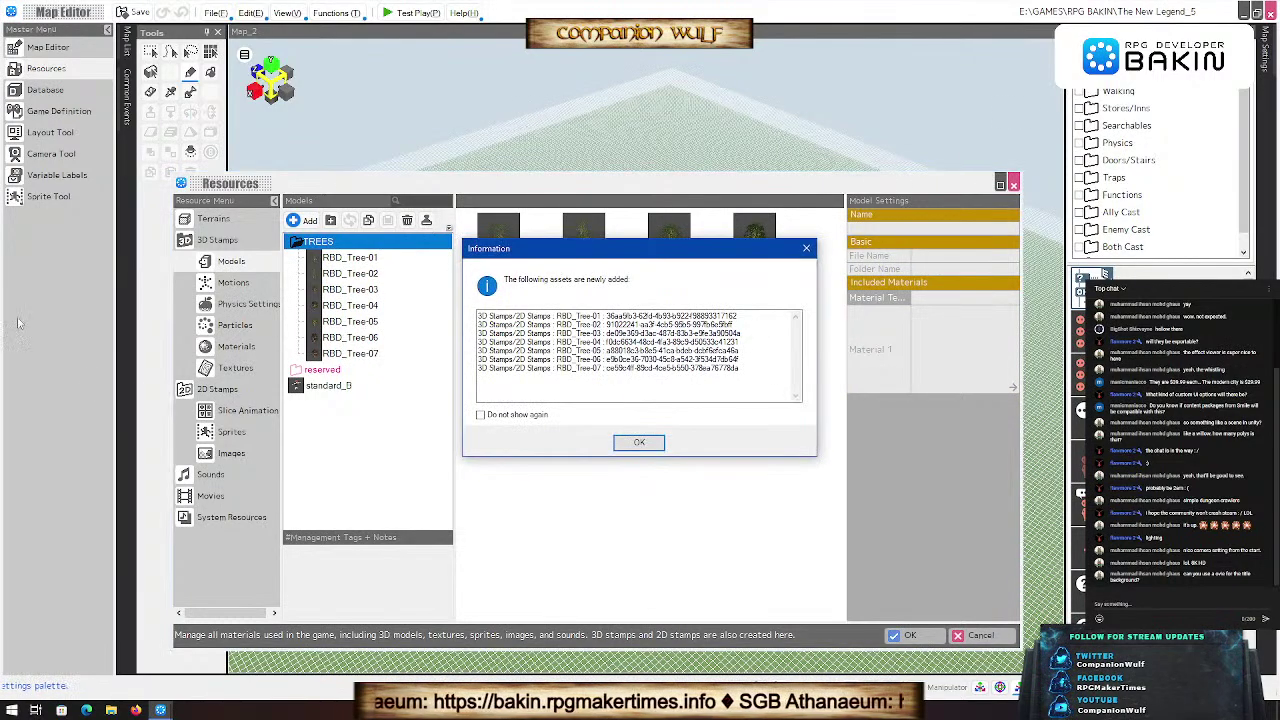
{"action": "left_click", "coordinate": [639, 442]}
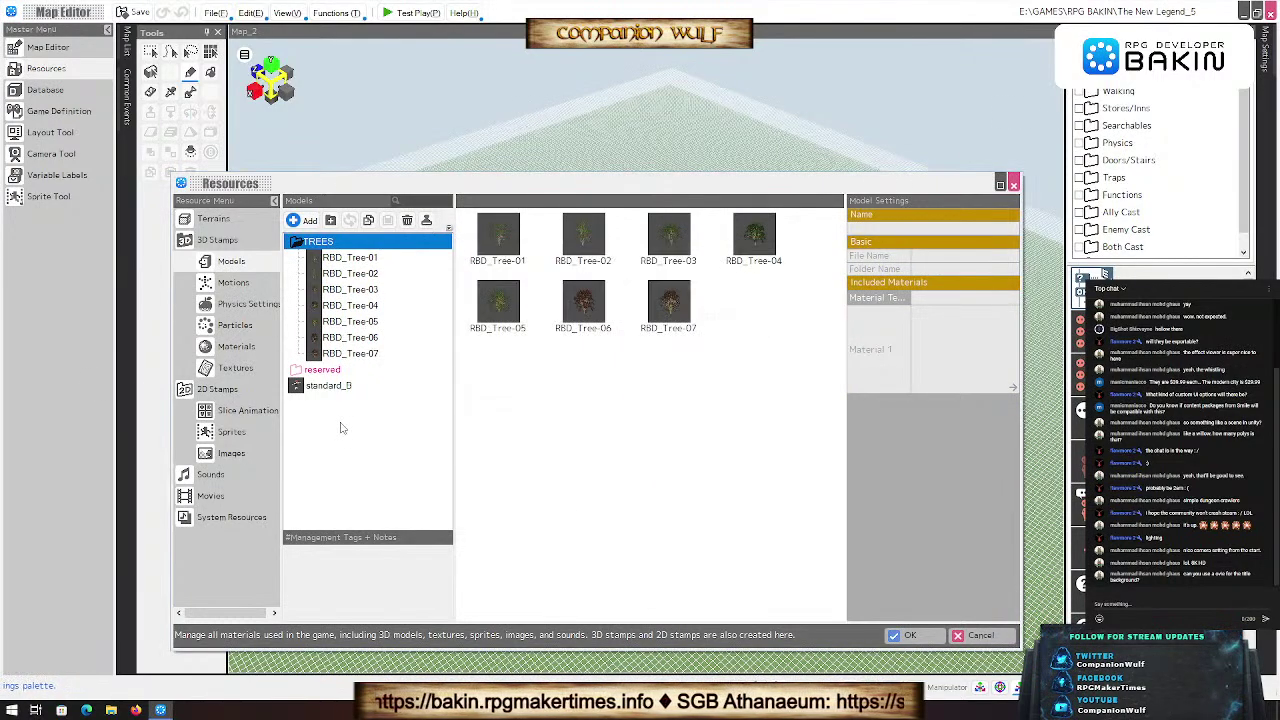
{"action": "left_click", "coordinate": [228, 243]}
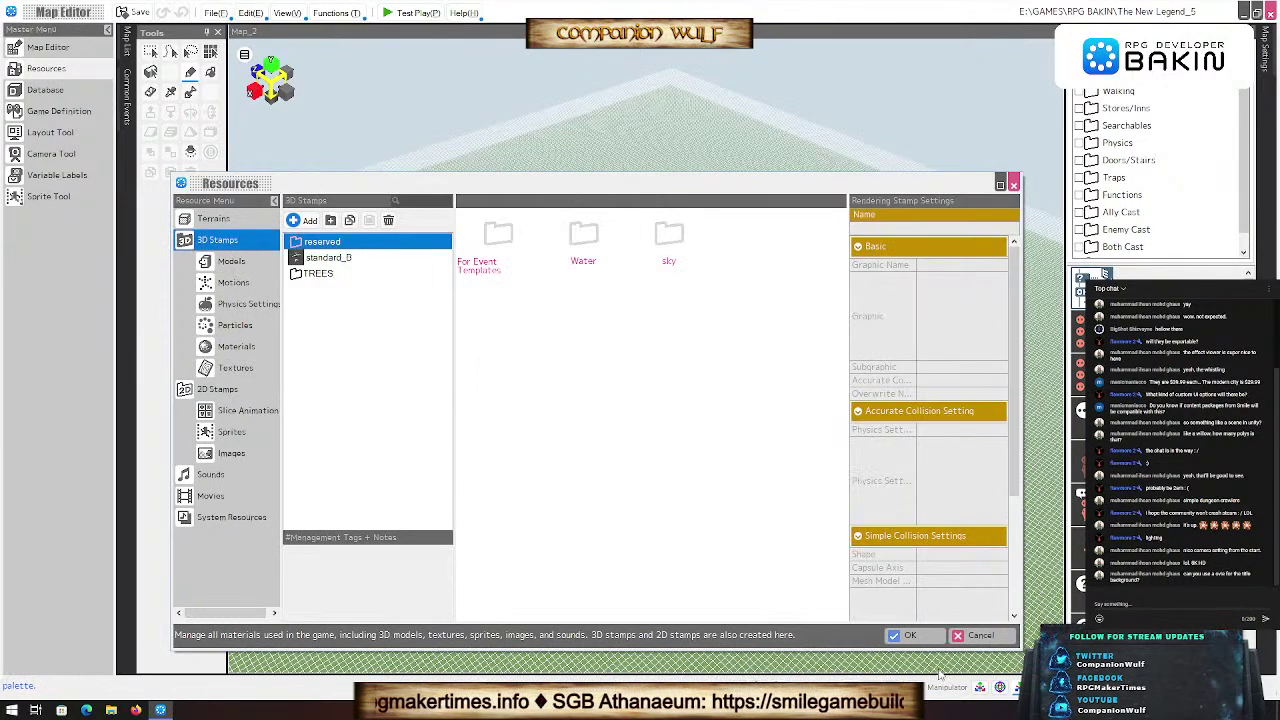
{"action": "left_click", "coordinate": [913, 634]}
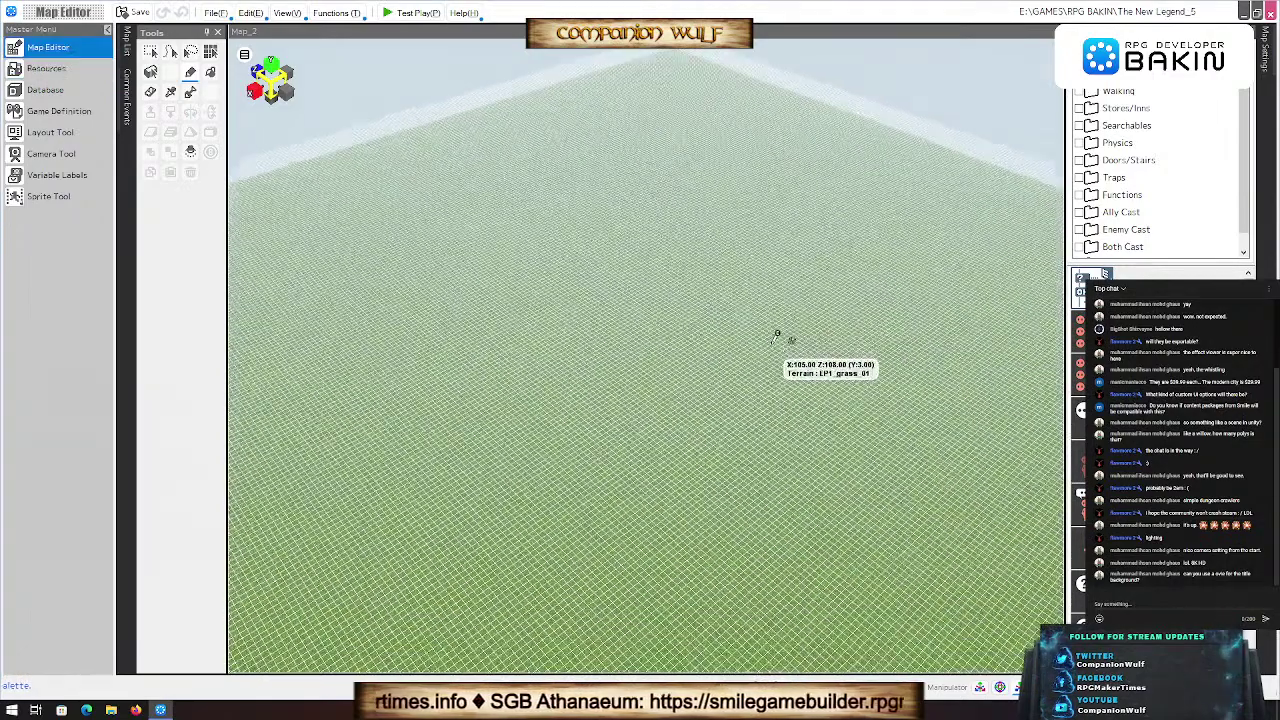
Step: Place a row of four RBD_Tree-01 stamps from the TREES folder on Map_2, plus a single one apart from the row
{"action": "scroll", "coordinate": [777, 334], "scroll_direction": "up", "scroll_amount": 5}
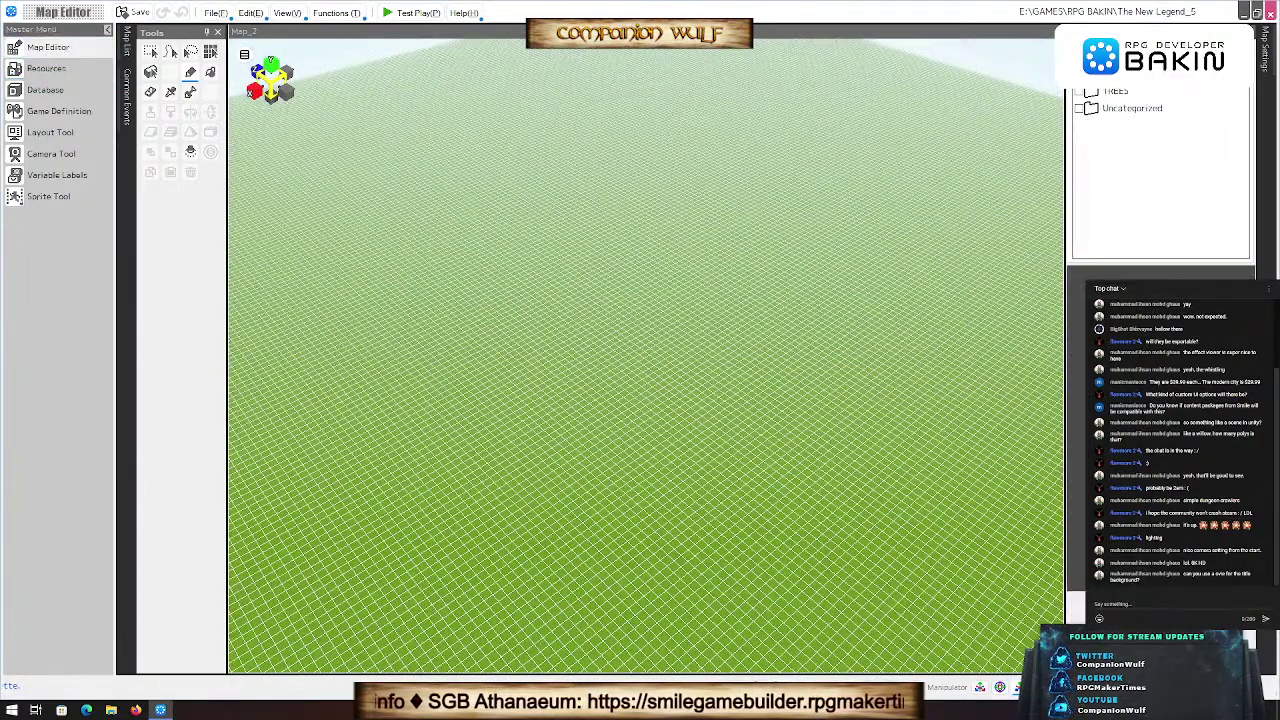
{"action": "left_click", "coordinate": [1091, 93]}
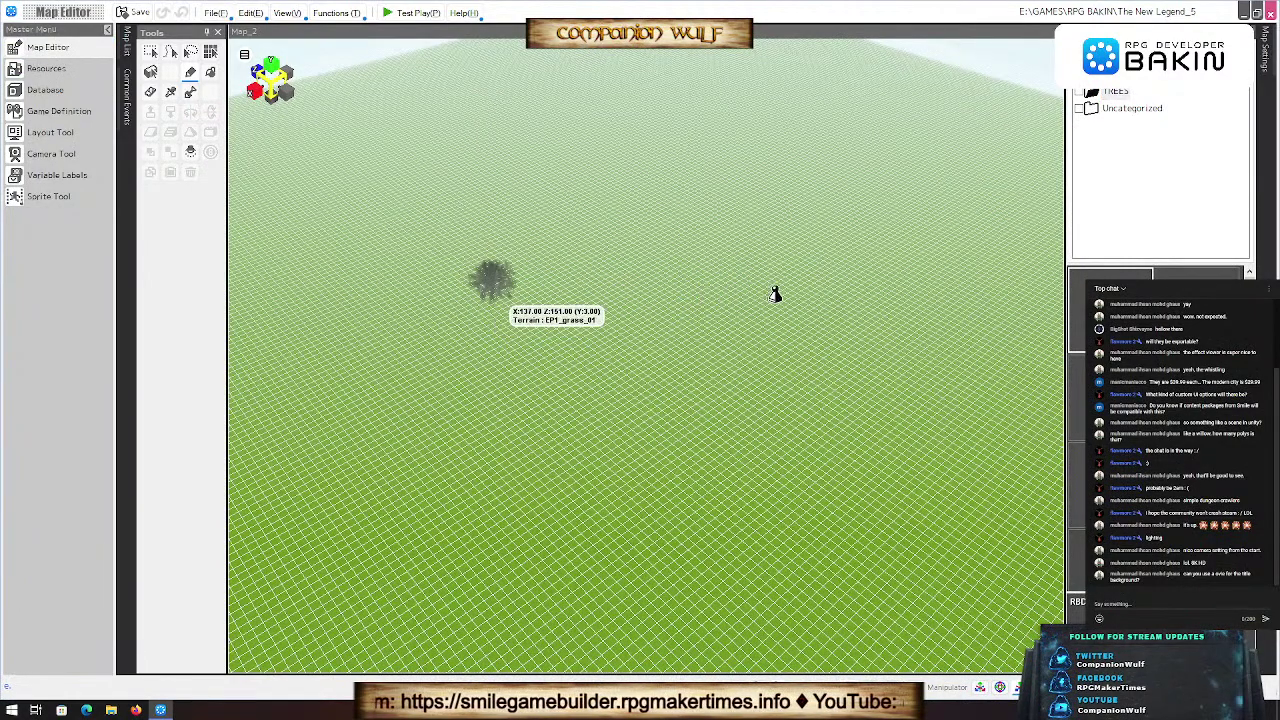
{"action": "left_click", "coordinate": [644, 276]}
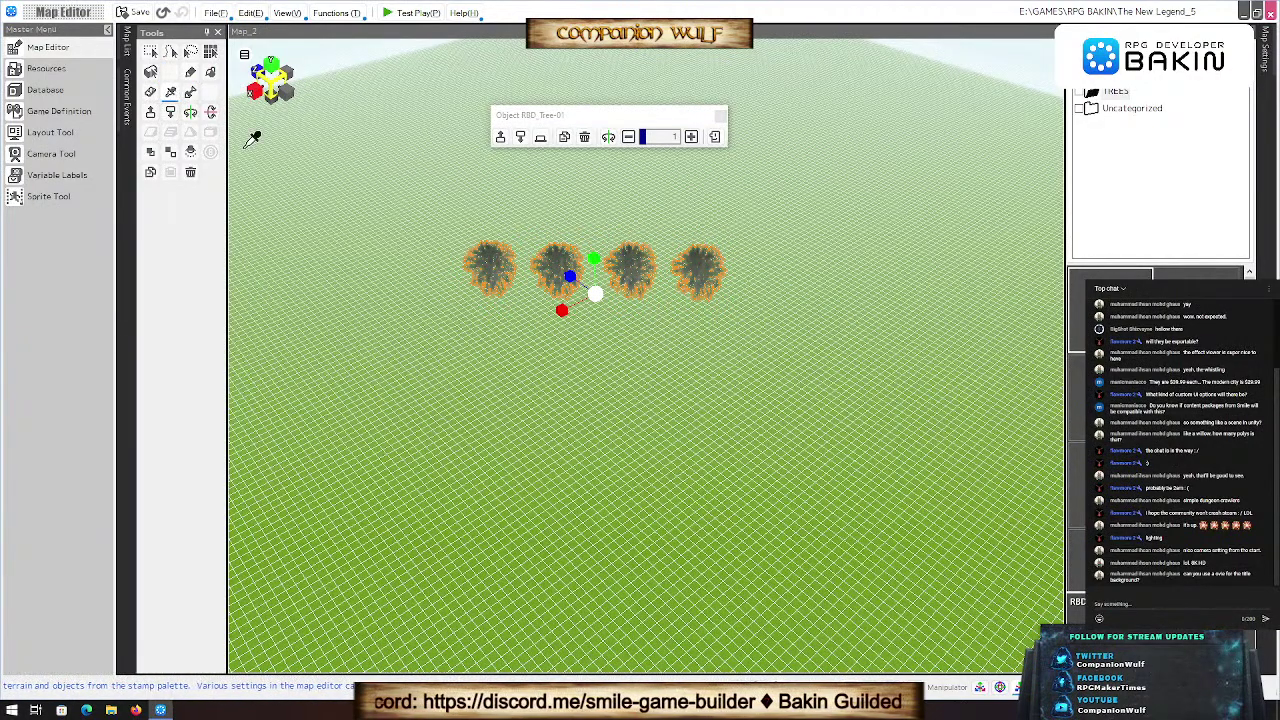
{"action": "key", "text": "Escape"}
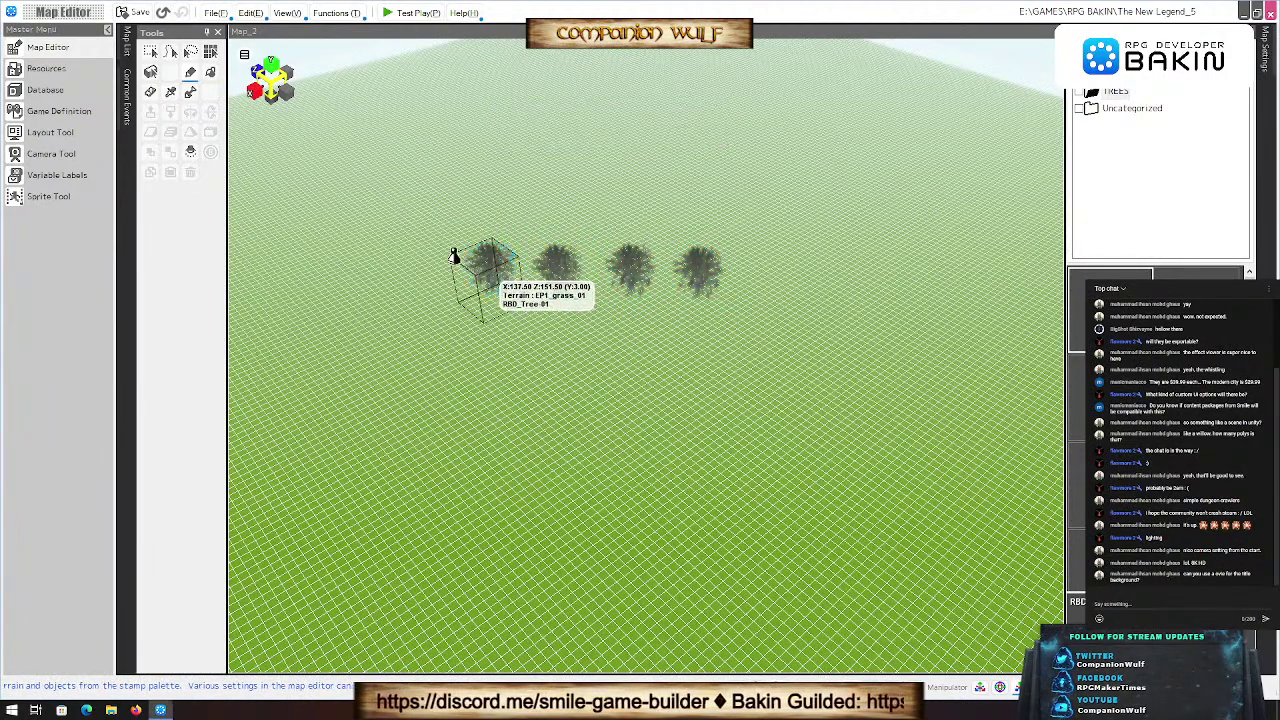
{"action": "left_click", "coordinate": [334, 238]}
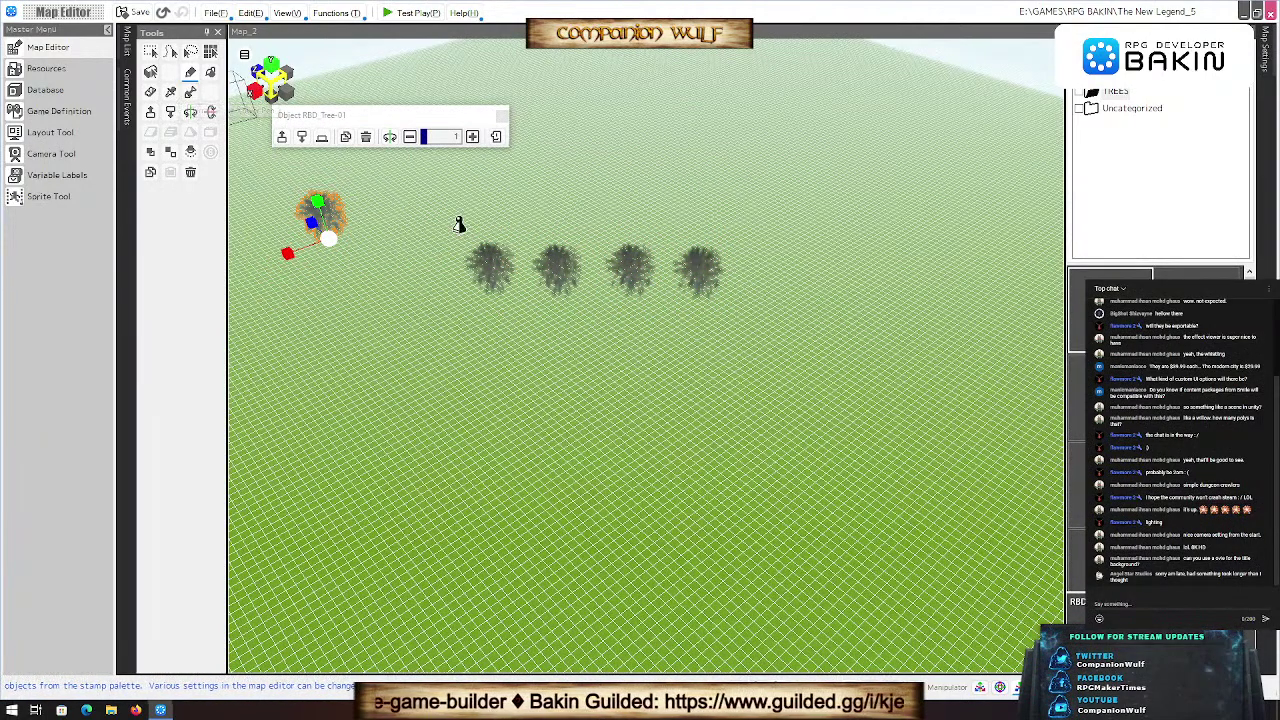
{"action": "scroll", "coordinate": [447, 312], "scroll_direction": "up", "scroll_amount": 2}
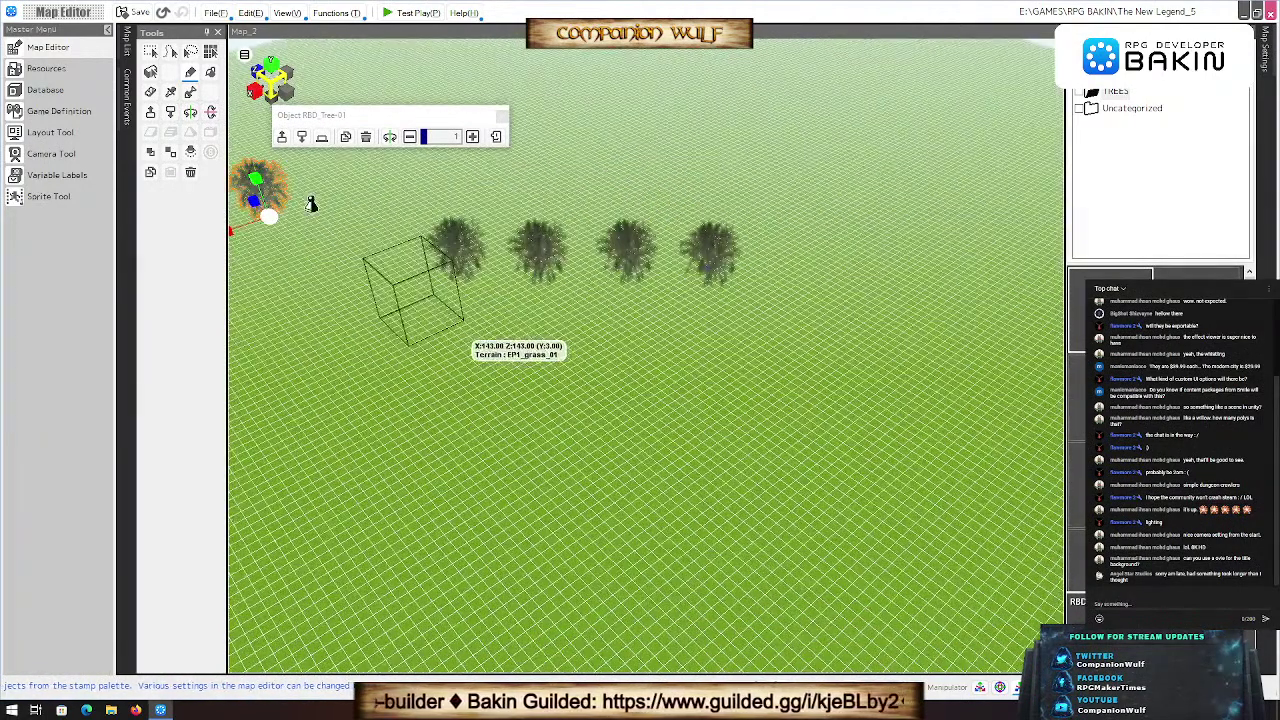
{"action": "key", "text": "Escape"}
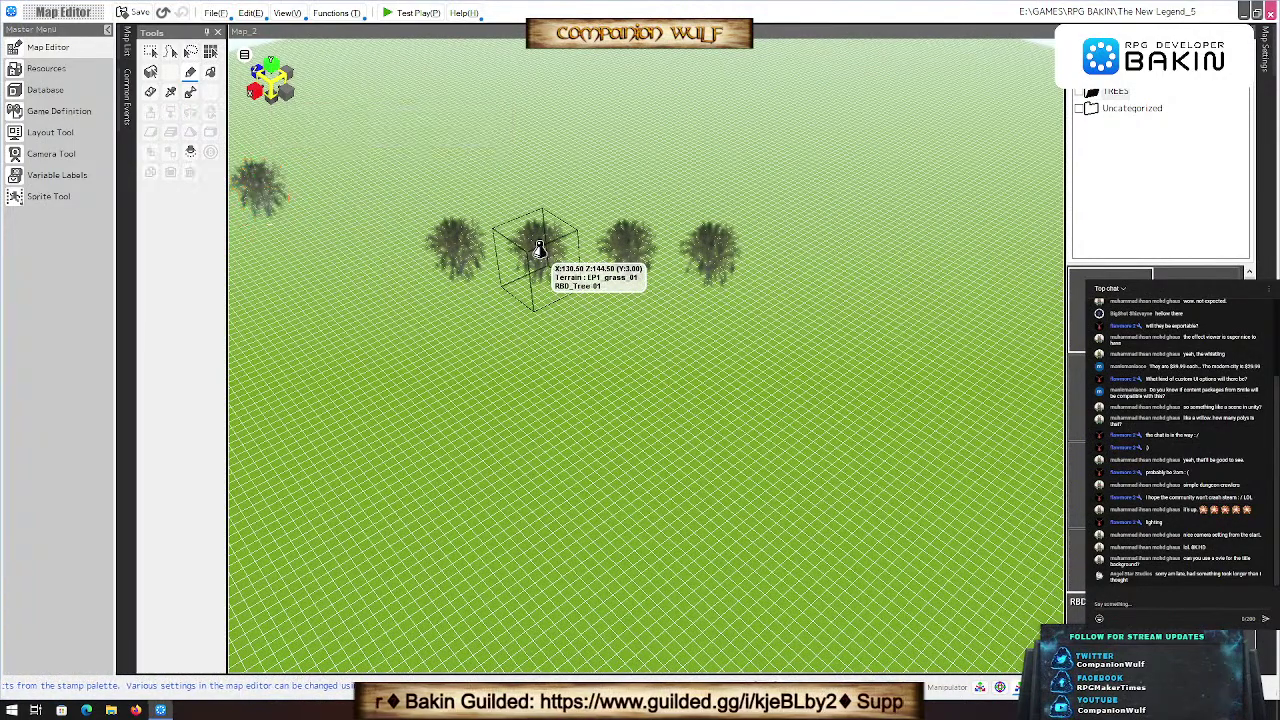
{"action": "left_click", "coordinate": [539, 249]}
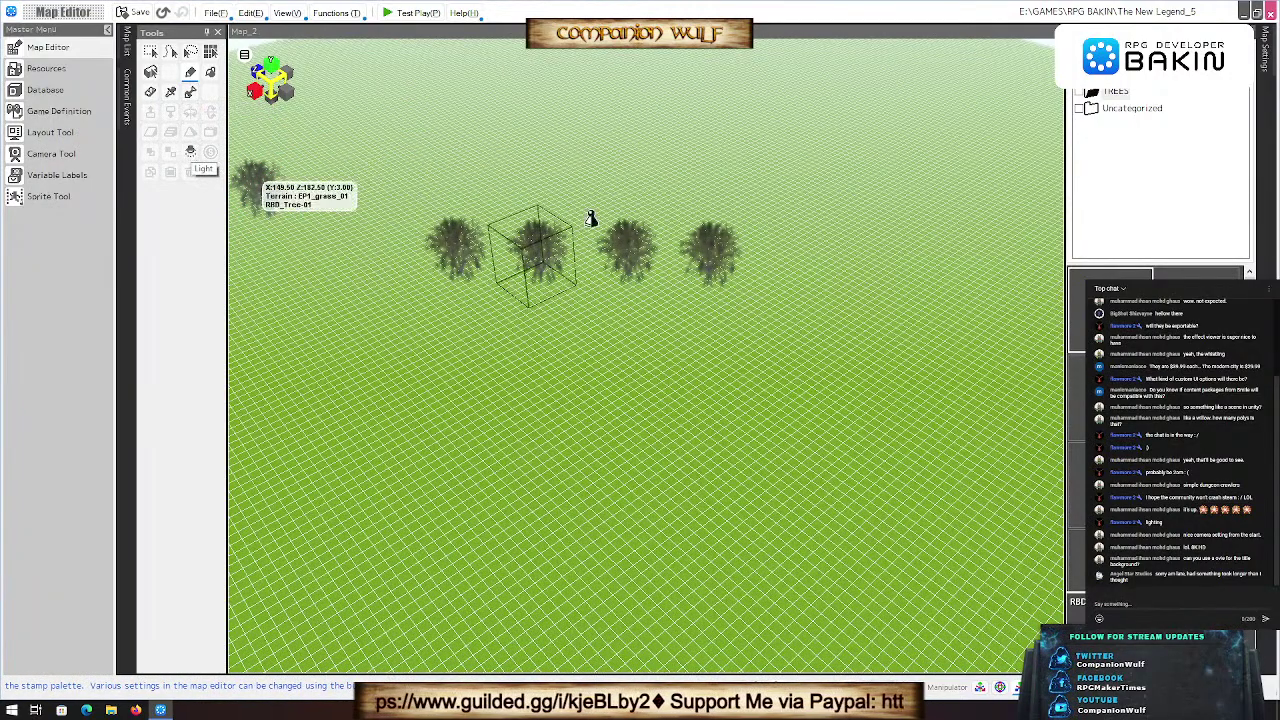
Step: Paint a curved line of RBD_Tree-04 stamps in front of the row of four trees, around its end and back behind it
{"action": "scroll", "coordinate": [700, 277], "scroll_direction": "up", "scroll_amount": 5}
{"action": "scroll", "coordinate": [720, 274], "scroll_direction": "down", "scroll_amount": 5}
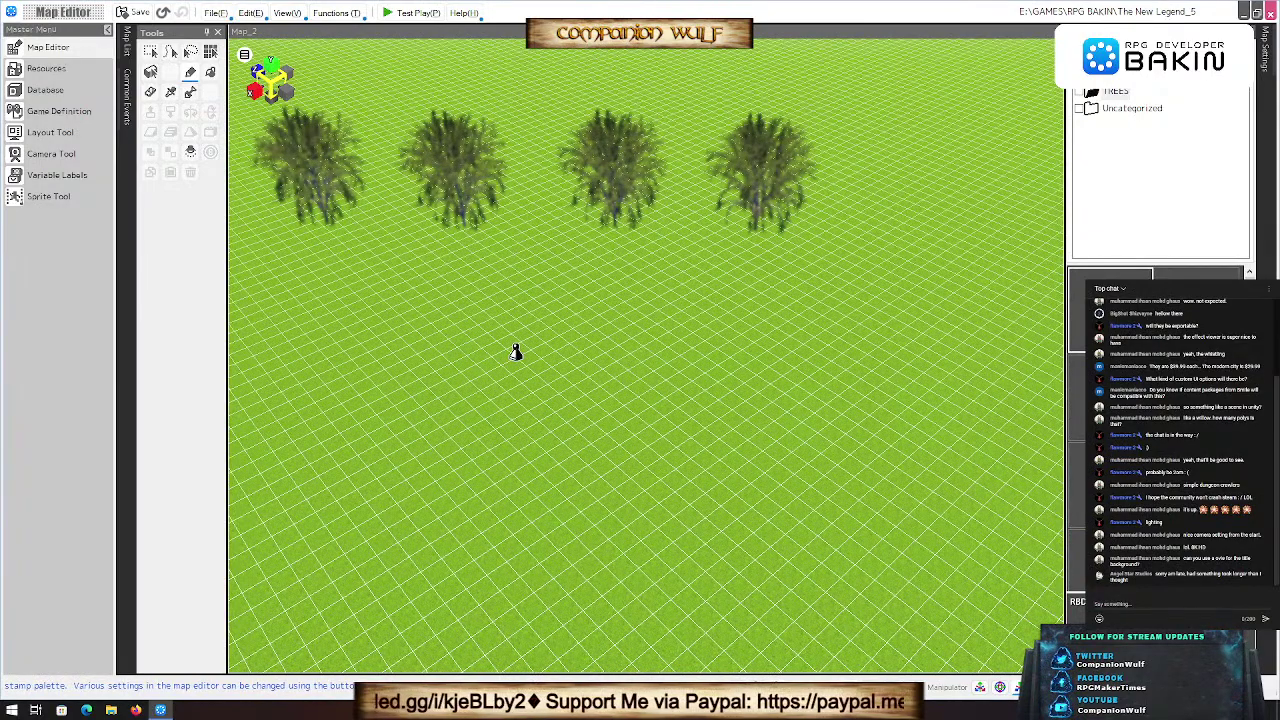
{"action": "scroll", "coordinate": [515, 352], "scroll_direction": "down", "scroll_amount": 3}
{"action": "mouse_move", "coordinate": [423, 354]}
{"action": "left_mouse_down"}
{"action": "mouse_move", "coordinate": [657, 362]}
{"action": "mouse_move", "coordinate": [813, 303]}
{"action": "mouse_move", "coordinate": [859, 243]}
{"action": "mouse_move", "coordinate": [880, 101]}
{"action": "mouse_move", "coordinate": [734, 96]}
{"action": "mouse_move", "coordinate": [595, 64]}
{"action": "mouse_move", "coordinate": [530, 70]}
{"action": "mouse_move", "coordinate": [562, 178]}
{"action": "left_mouse_up"}
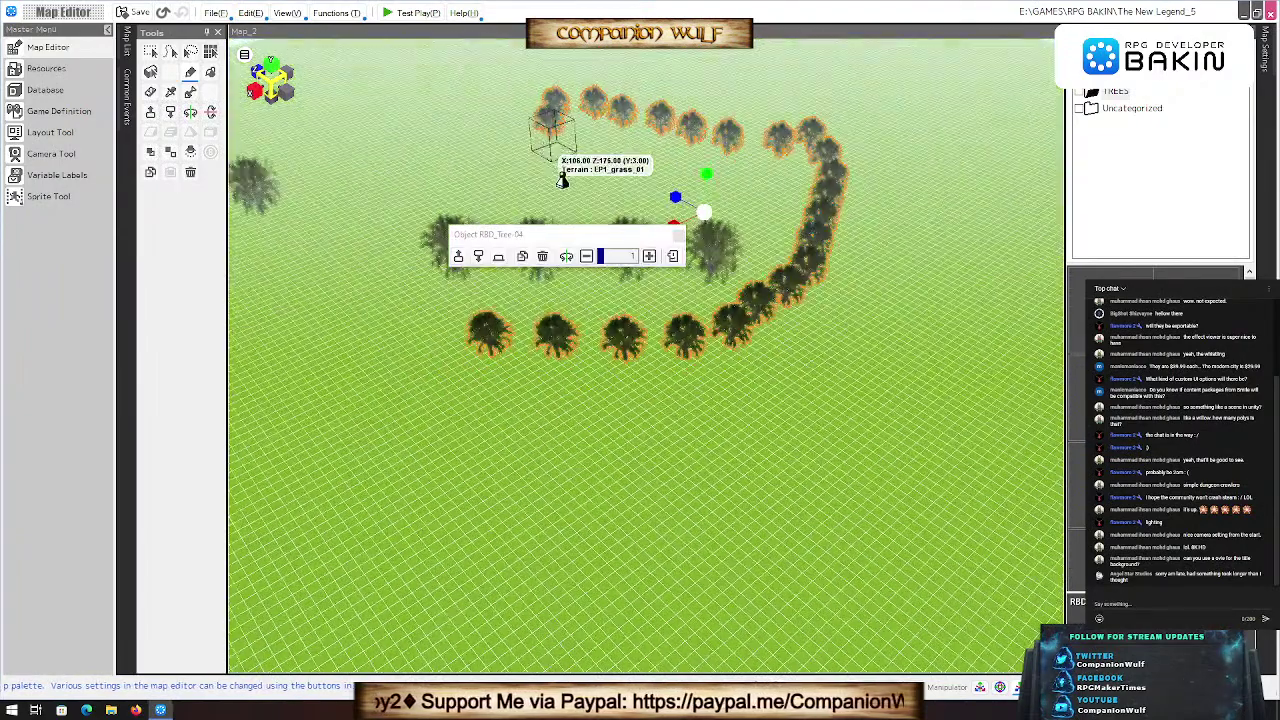
Step: Place a single RBD_Tree-06 stamp in the far corner and paint a long curved line of trees behind and around the existing row
{"action": "left_click", "coordinate": [419, 82]}
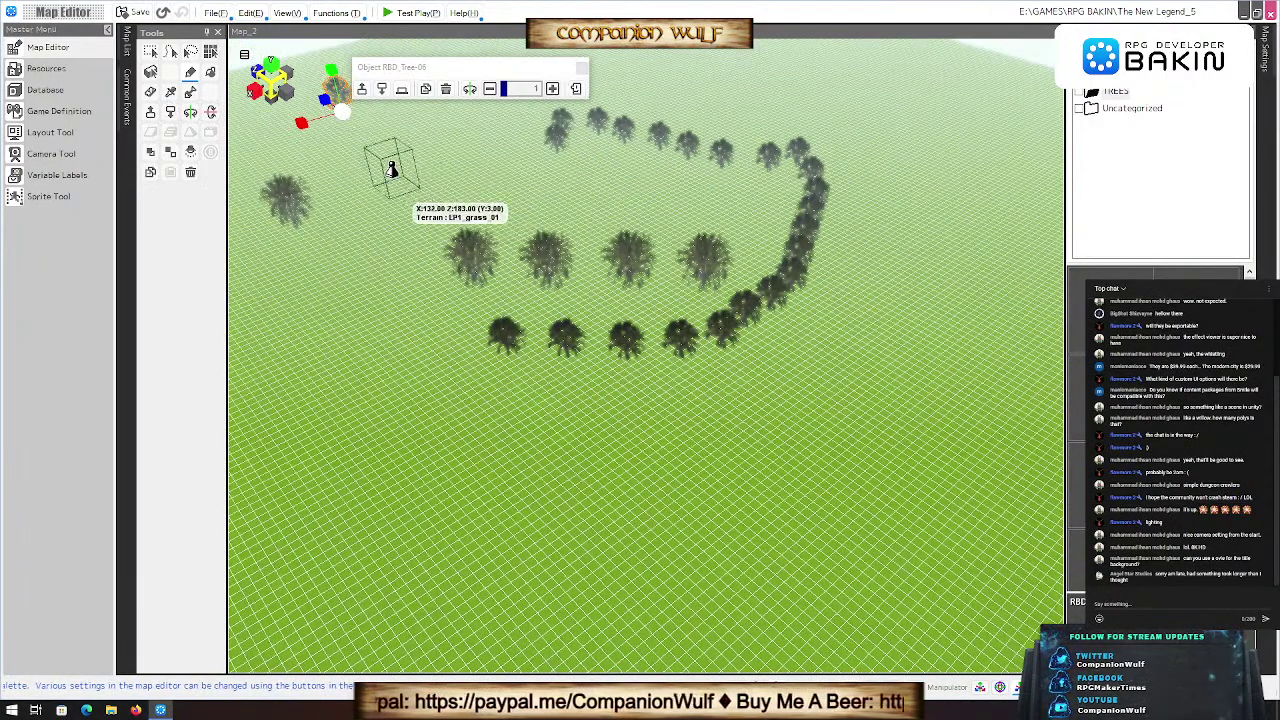
{"action": "mouse_move", "coordinate": [443, 191]}
{"action": "left_mouse_down"}
{"action": "mouse_move", "coordinate": [420, 154]}
{"action": "mouse_move", "coordinate": [503, 187]}
{"action": "mouse_move", "coordinate": [705, 190]}
{"action": "mouse_move", "coordinate": [770, 140]}
{"action": "mouse_move", "coordinate": [340, 235]}
{"action": "mouse_move", "coordinate": [418, 450]}
{"action": "mouse_move", "coordinate": [546, 463]}
{"action": "left_mouse_up"}
{"action": "left_click", "coordinate": [657, 453]}
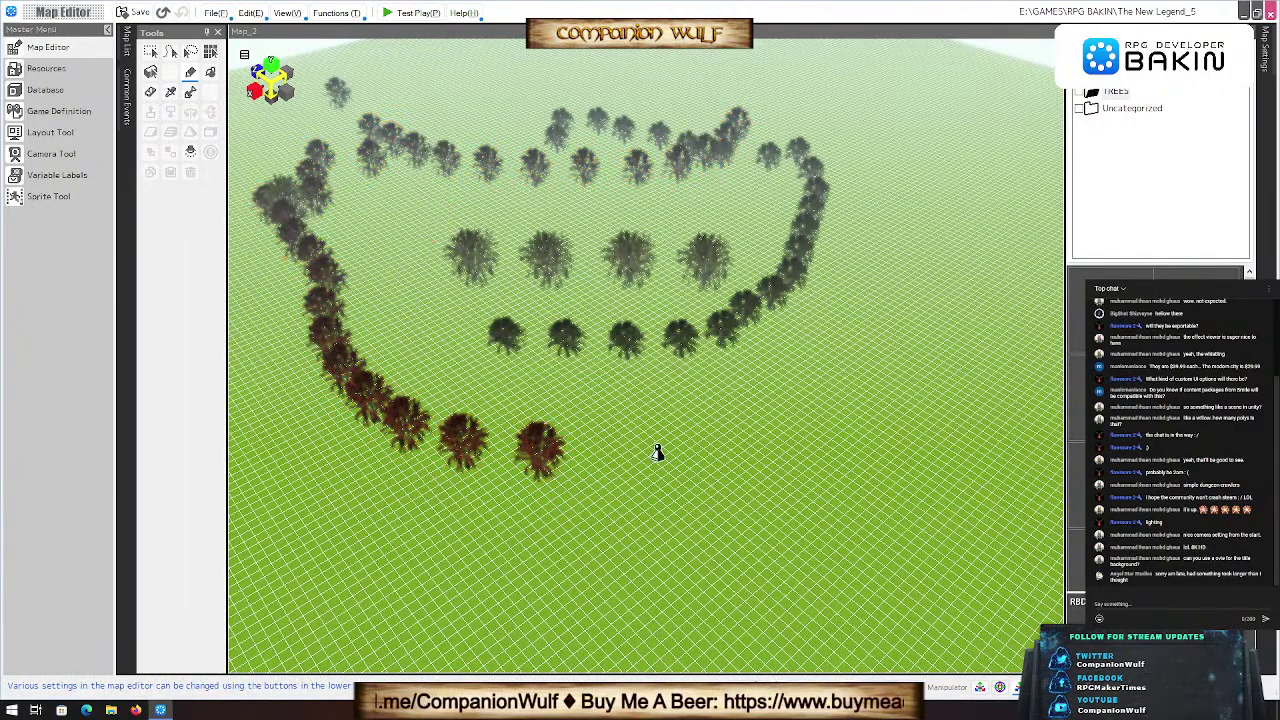
{"action": "scroll", "coordinate": [657, 453], "scroll_direction": "down", "scroll_amount": 5}
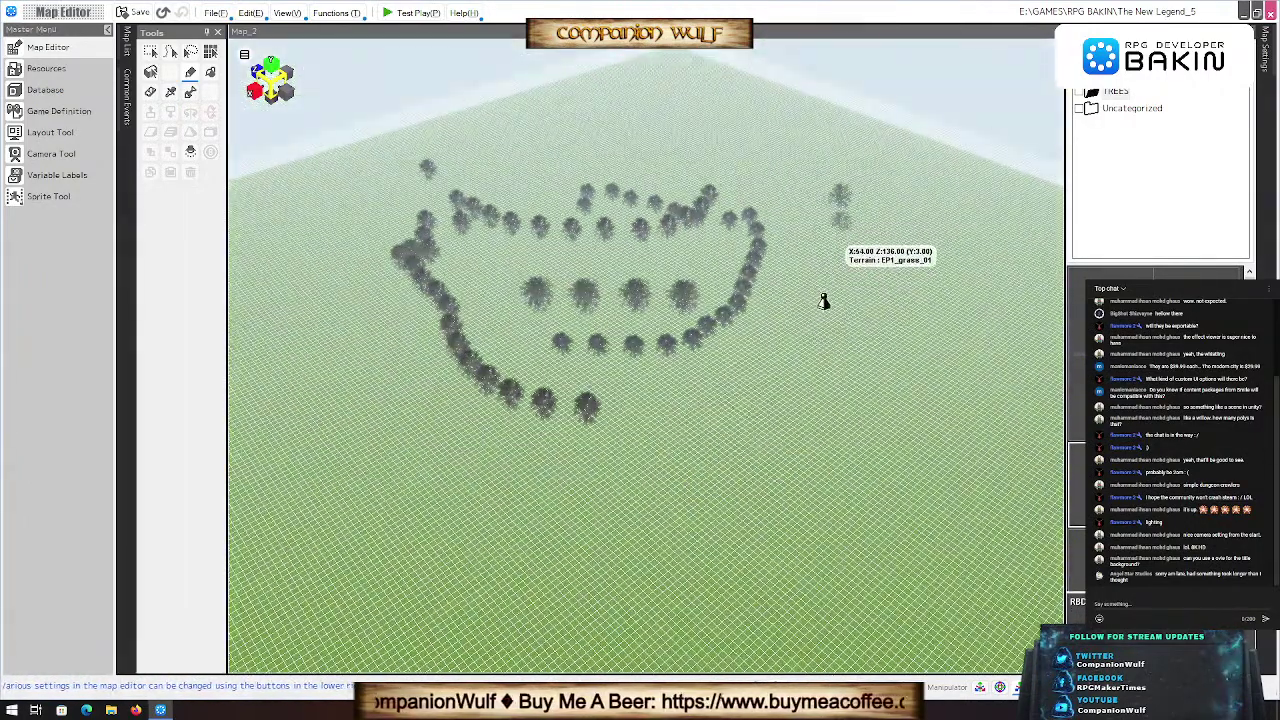
Step: Paint a long U-shaped line of RBD_Tree-05 stamps around the existing trees and a winding RBD_Tree-06 line from the far corner to the front
{"action": "mouse_move", "coordinate": [823, 302]}
{"action": "left_mouse_down"}
{"action": "mouse_move", "coordinate": [806, 357]}
{"action": "mouse_move", "coordinate": [746, 432]}
{"action": "mouse_move", "coordinate": [639, 496]}
{"action": "mouse_move", "coordinate": [511, 506]}
{"action": "mouse_move", "coordinate": [403, 430]}
{"action": "mouse_move", "coordinate": [370, 345]}
{"action": "mouse_move", "coordinate": [372, 160]}
{"action": "mouse_move", "coordinate": [386, 112]}
{"action": "mouse_move", "coordinate": [398, 191]}
{"action": "mouse_move", "coordinate": [517, 333]}
{"action": "mouse_move", "coordinate": [600, 385]}
{"action": "left_mouse_up"}
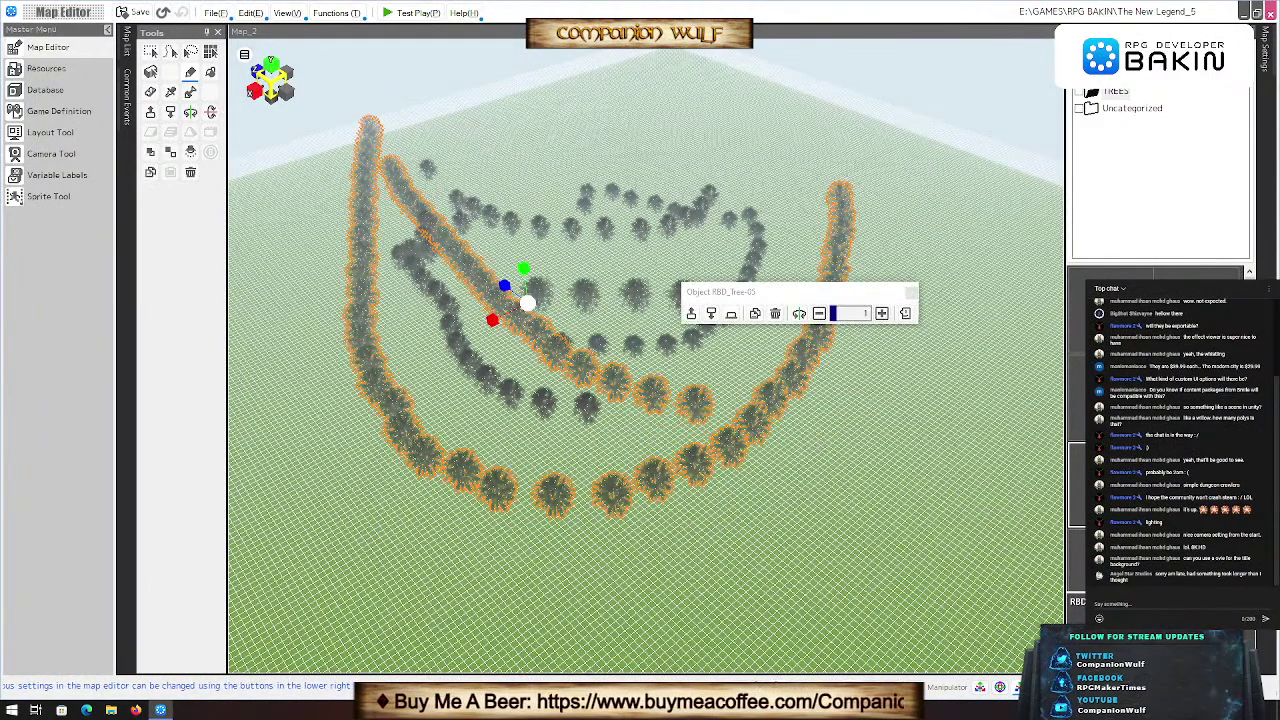
{"action": "key", "text": "Escape"}
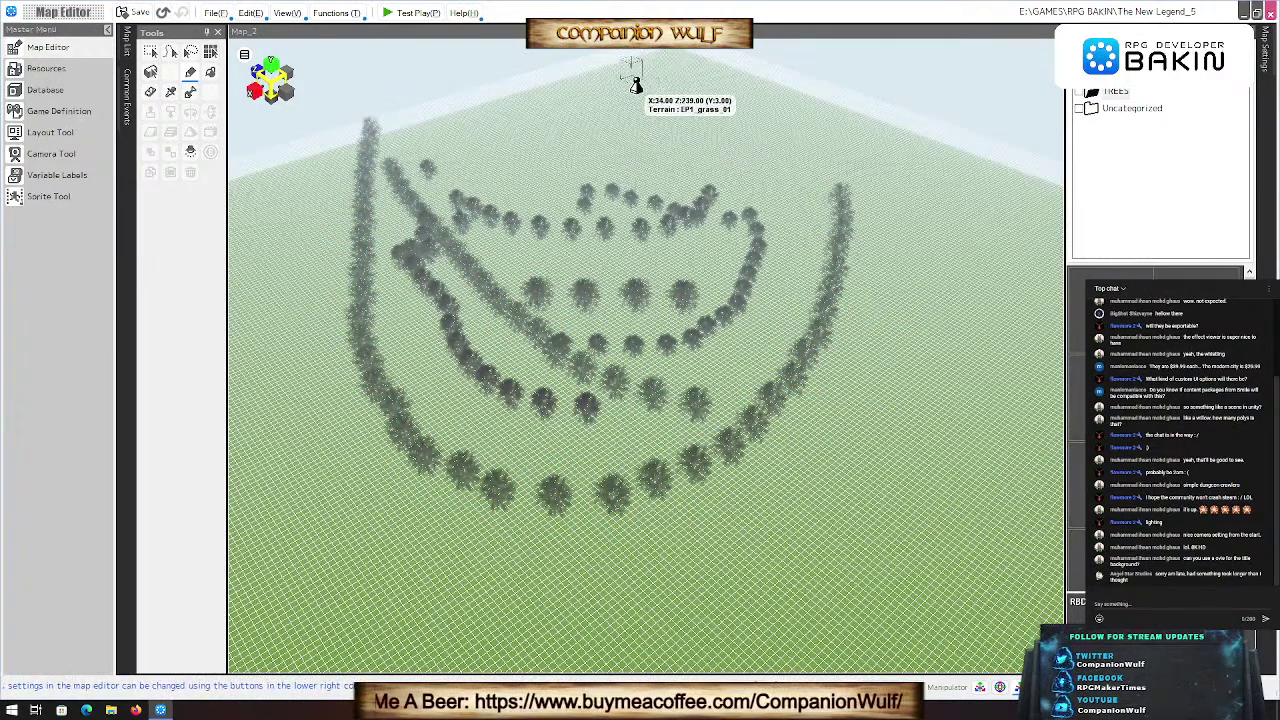
{"action": "left_click_drag", "start_coordinate": [634, 63], "coordinate": [592, 198]}
{"action": "mouse_move", "coordinate": [508, 291]}
{"action": "left_mouse_down"}
{"action": "mouse_move", "coordinate": [418, 414]}
{"action": "mouse_move", "coordinate": [324, 603]}
{"action": "mouse_move", "coordinate": [414, 639]}
{"action": "mouse_move", "coordinate": [515, 630]}
{"action": "left_mouse_up"}
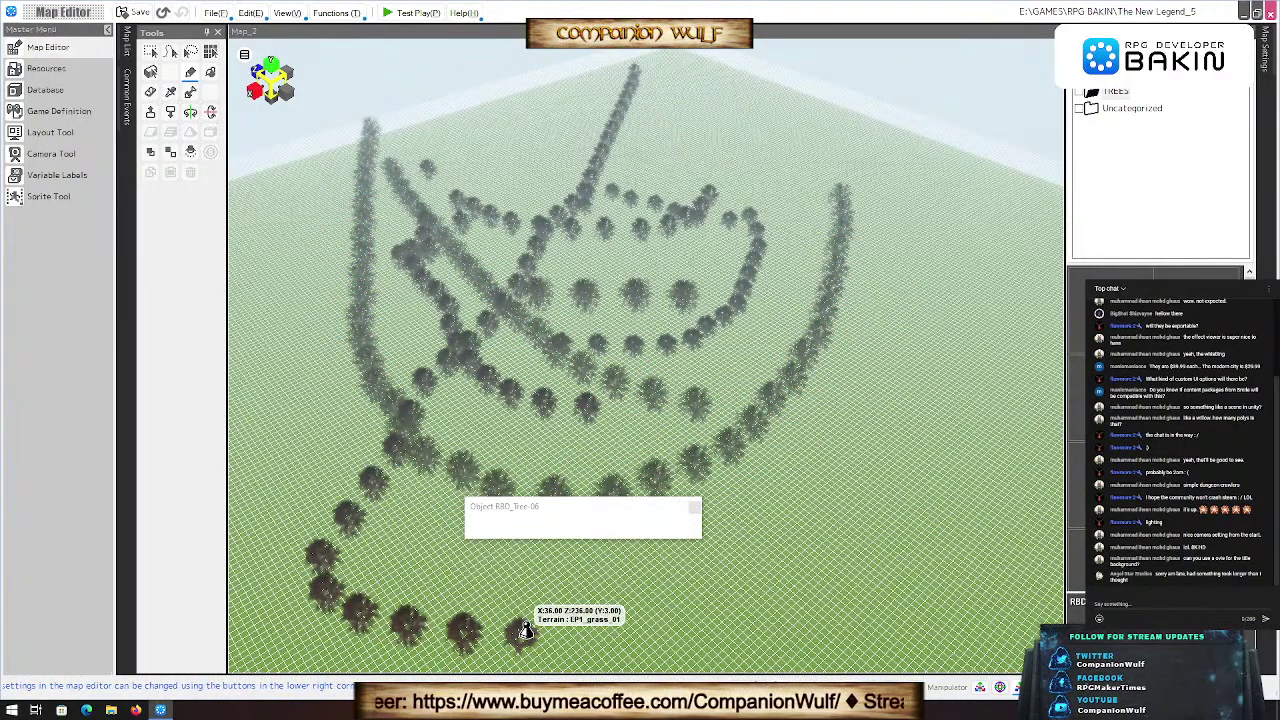
{"action": "scroll", "coordinate": [815, 380], "scroll_direction": "down", "scroll_amount": 1}
{"action": "key", "text": "Escape"}
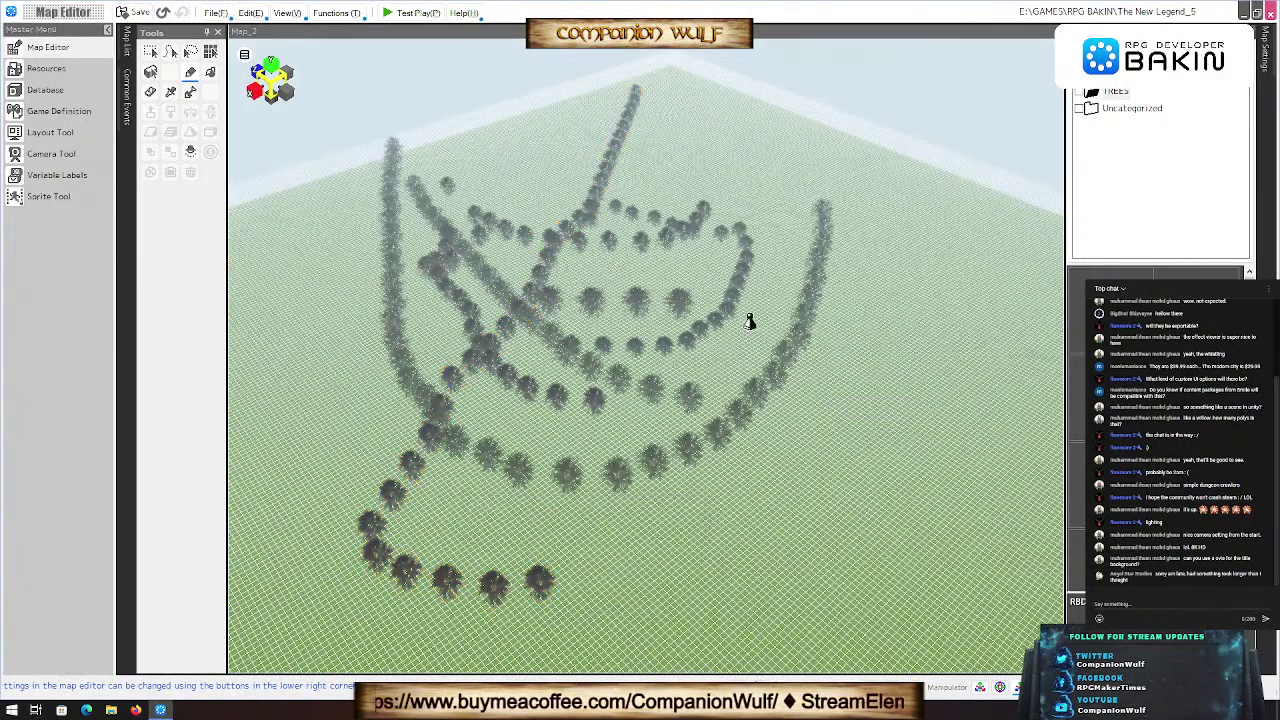
Step: Paint RBD_Tree-07 stamps in an outer curve and a straight row across the far trees, plus a hooked tree line through the middle to the front
{"action": "mouse_move", "coordinate": [736, 262]}
{"action": "left_mouse_down"}
{"action": "mouse_move", "coordinate": [746, 121]}
{"action": "mouse_move", "coordinate": [873, 285]}
{"action": "mouse_move", "coordinate": [864, 367]}
{"action": "mouse_move", "coordinate": [737, 457]}
{"action": "left_mouse_up"}
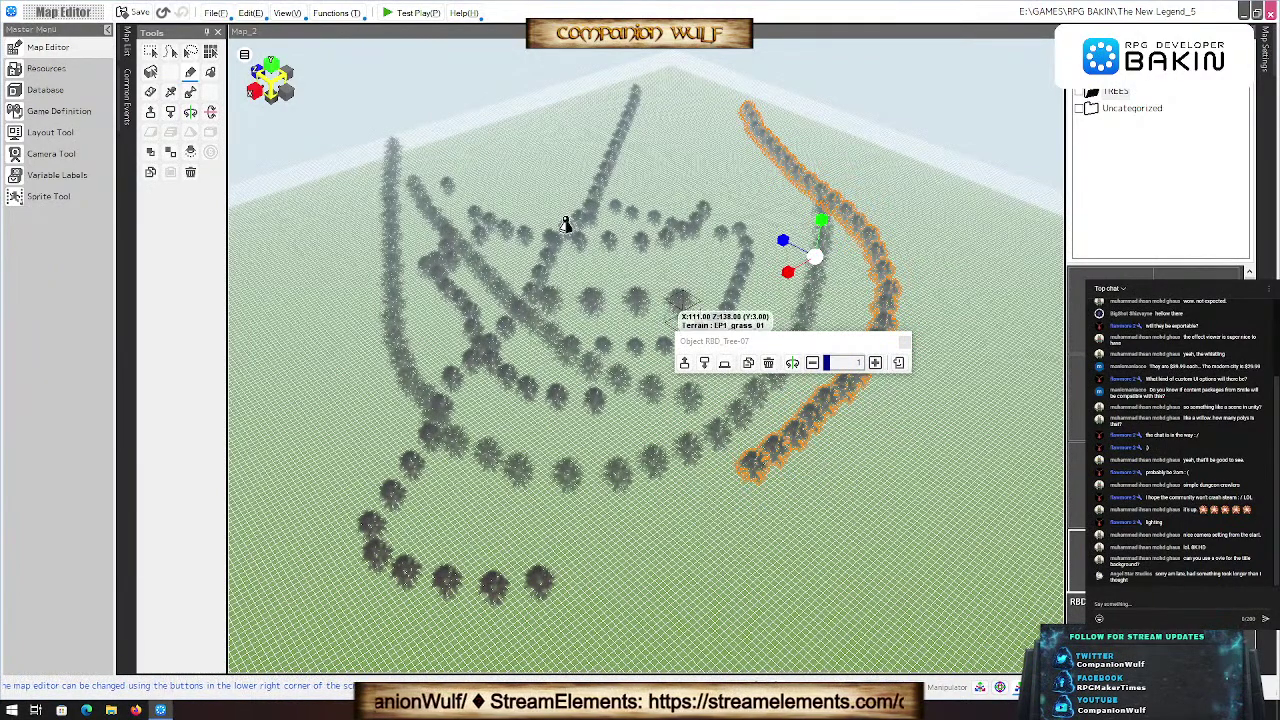
{"action": "key", "text": "Escape"}
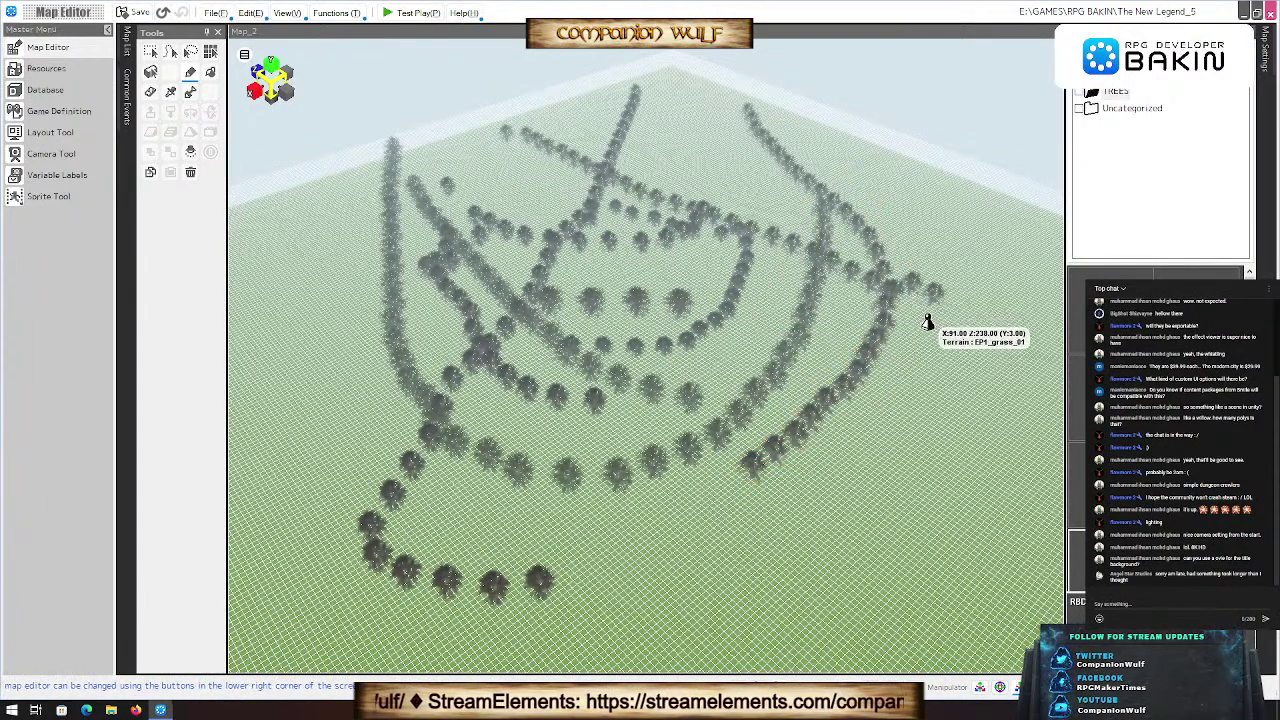
{"action": "left_click", "coordinate": [926, 296]}
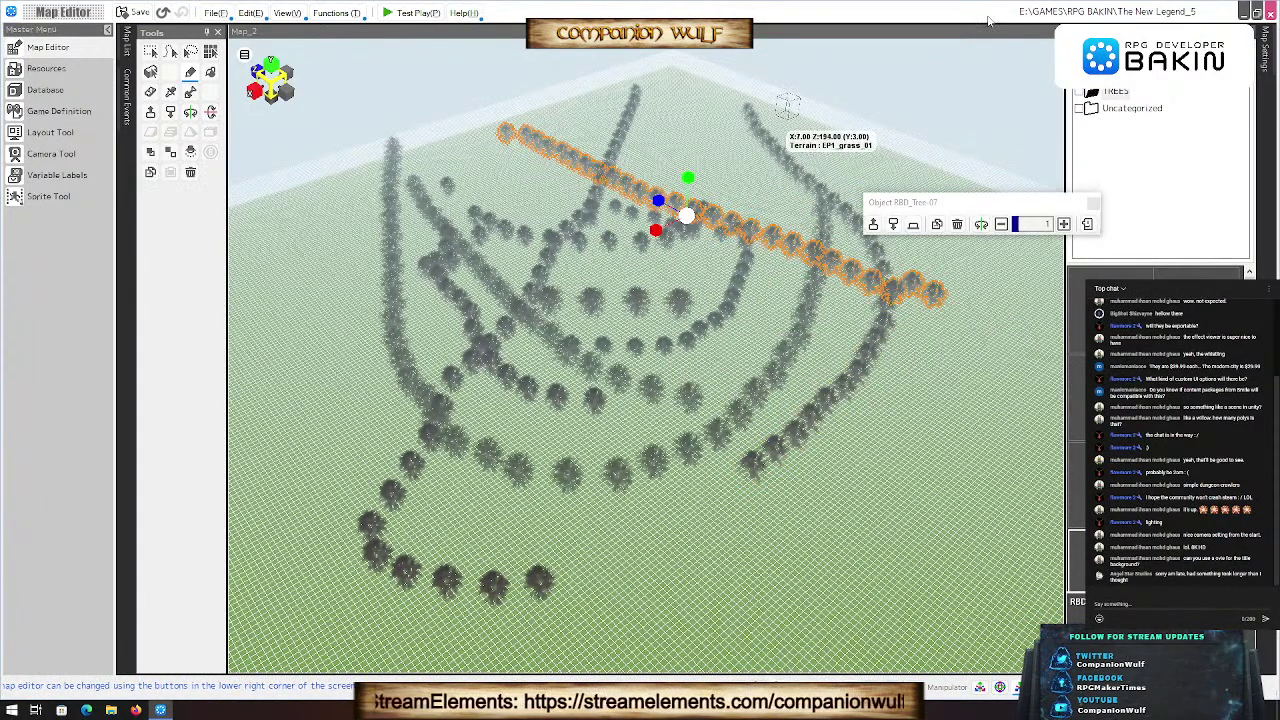
{"action": "mouse_move", "coordinate": [674, 131]}
{"action": "left_mouse_down"}
{"action": "mouse_move", "coordinate": [595, 593]}
{"action": "mouse_move", "coordinate": [465, 538]}
{"action": "mouse_move", "coordinate": [420, 434]}
{"action": "left_mouse_up"}
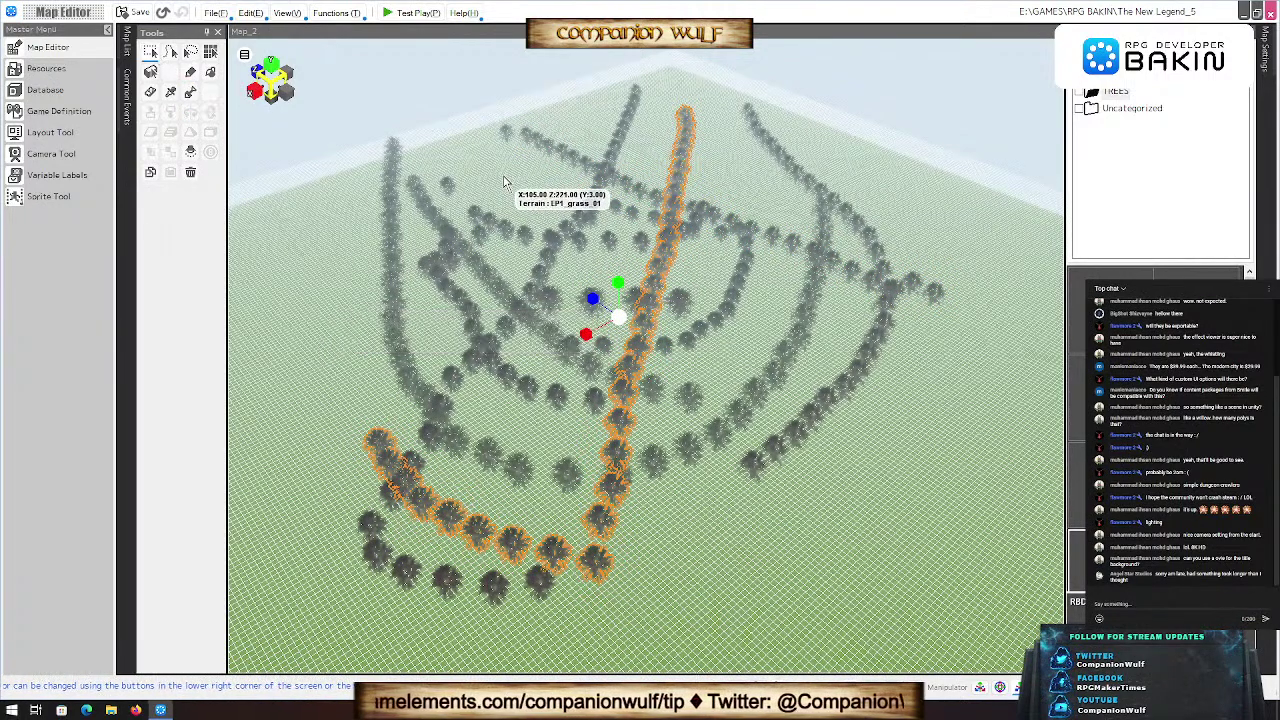
Step: Raise a large rectangular area of terrain under the central trees to height 7.00, and select a single tree near its front edge
{"action": "left_click_drag", "start_coordinate": [545, 222], "coordinate": [752, 638]}
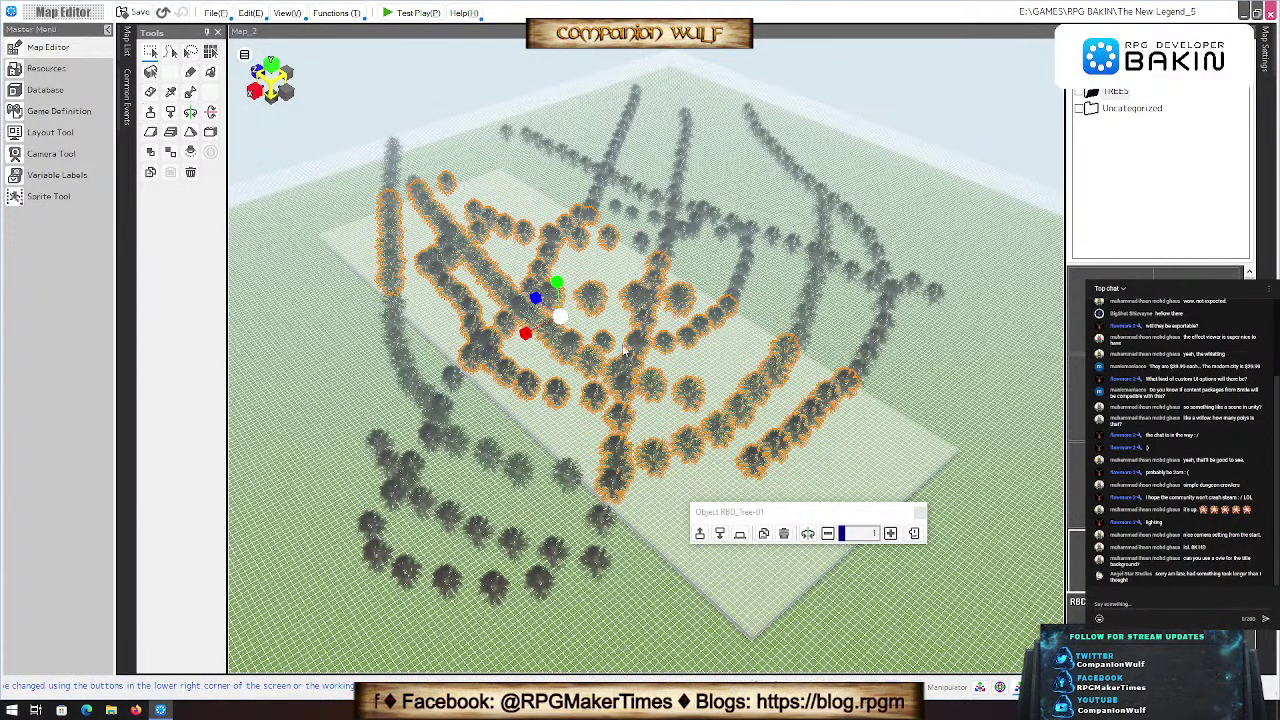
{"action": "right_click", "coordinate": [545, 377]}
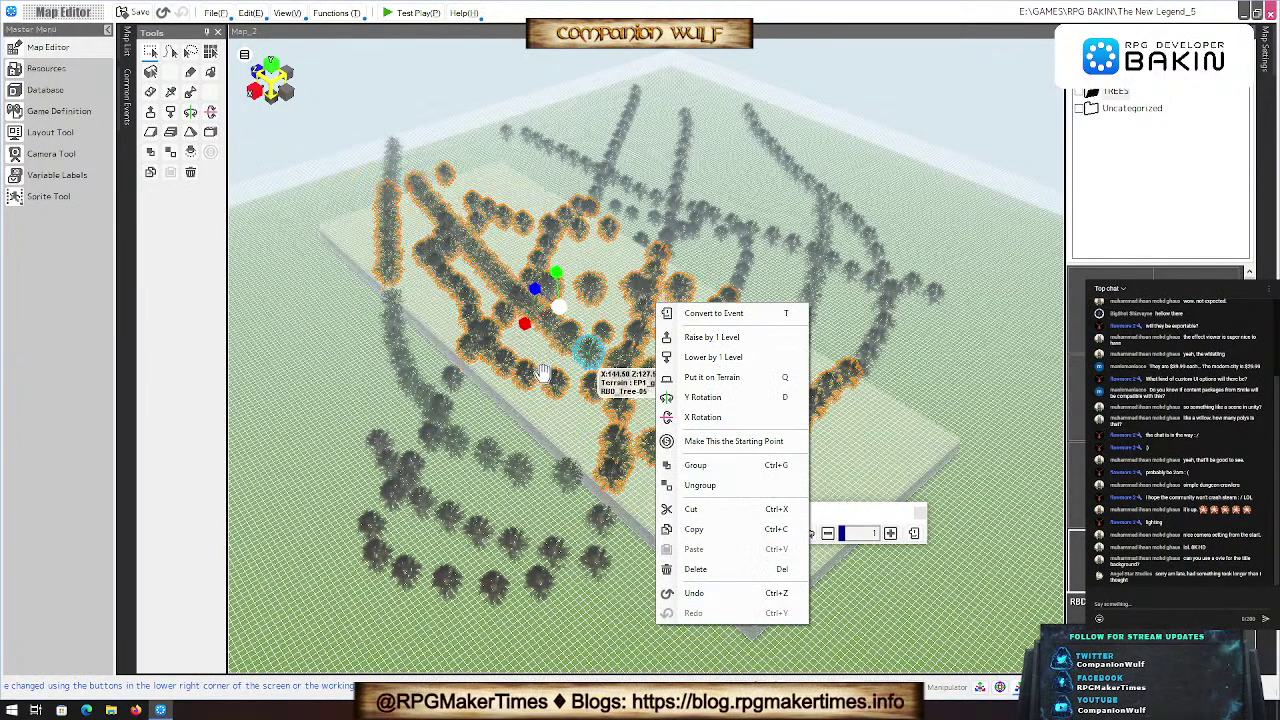
{"action": "left_click", "coordinate": [530, 412]}
{"action": "left_click", "coordinate": [594, 398]}
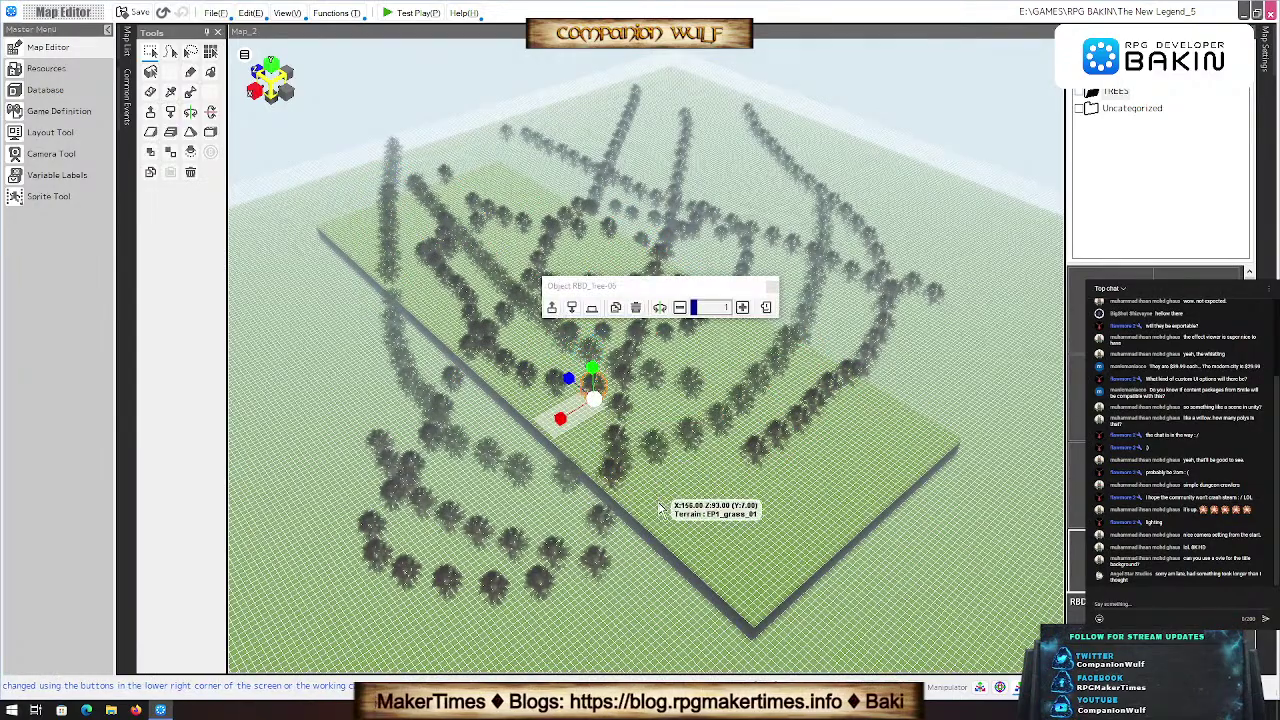
Step: Raise a rectangular patch of grass terrain in front of the row of trees on the plateau to height 8.00
{"action": "mouse_move", "coordinate": [703, 478]}
{"action": "right_mouse_down"}
{"action": "mouse_move", "coordinate": [733, 440]}
{"action": "mouse_move", "coordinate": [700, 484]}
{"action": "right_mouse_up"}
{"action": "scroll", "coordinate": [380, 434], "scroll_direction": "up", "scroll_amount": 6}
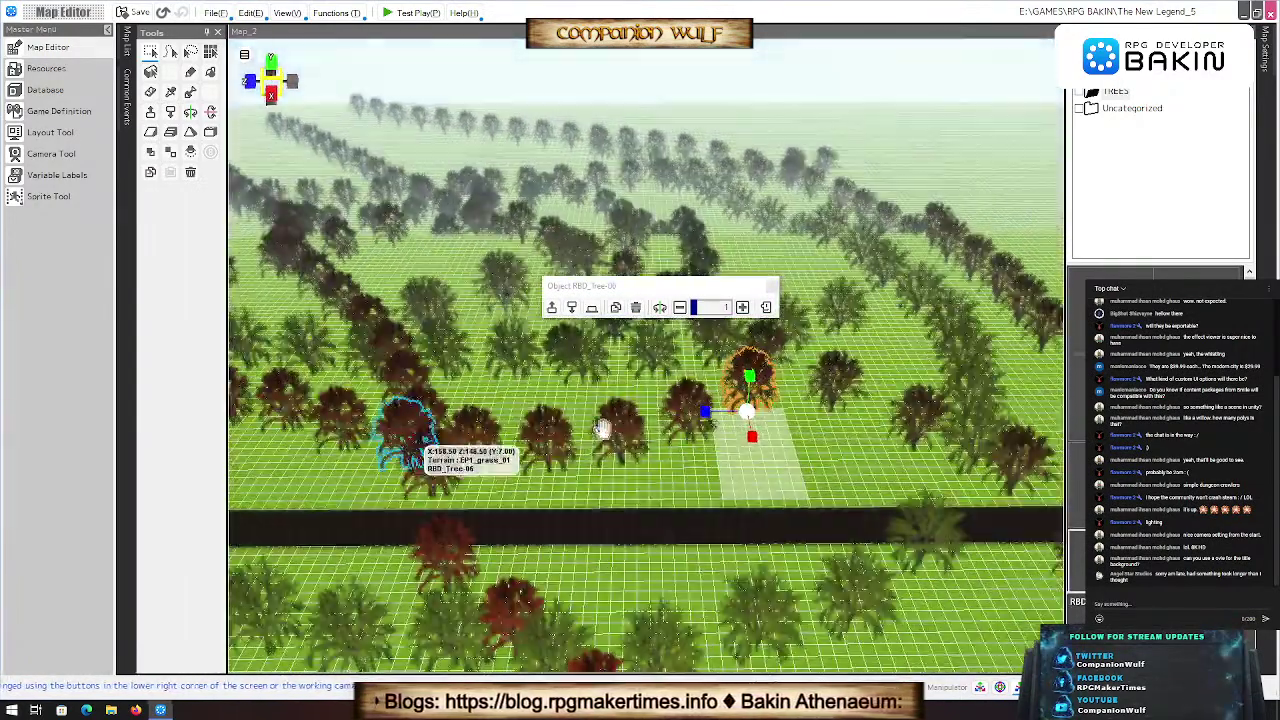
{"action": "right_click_drag", "start_coordinate": [596, 457], "coordinate": [591, 494]}
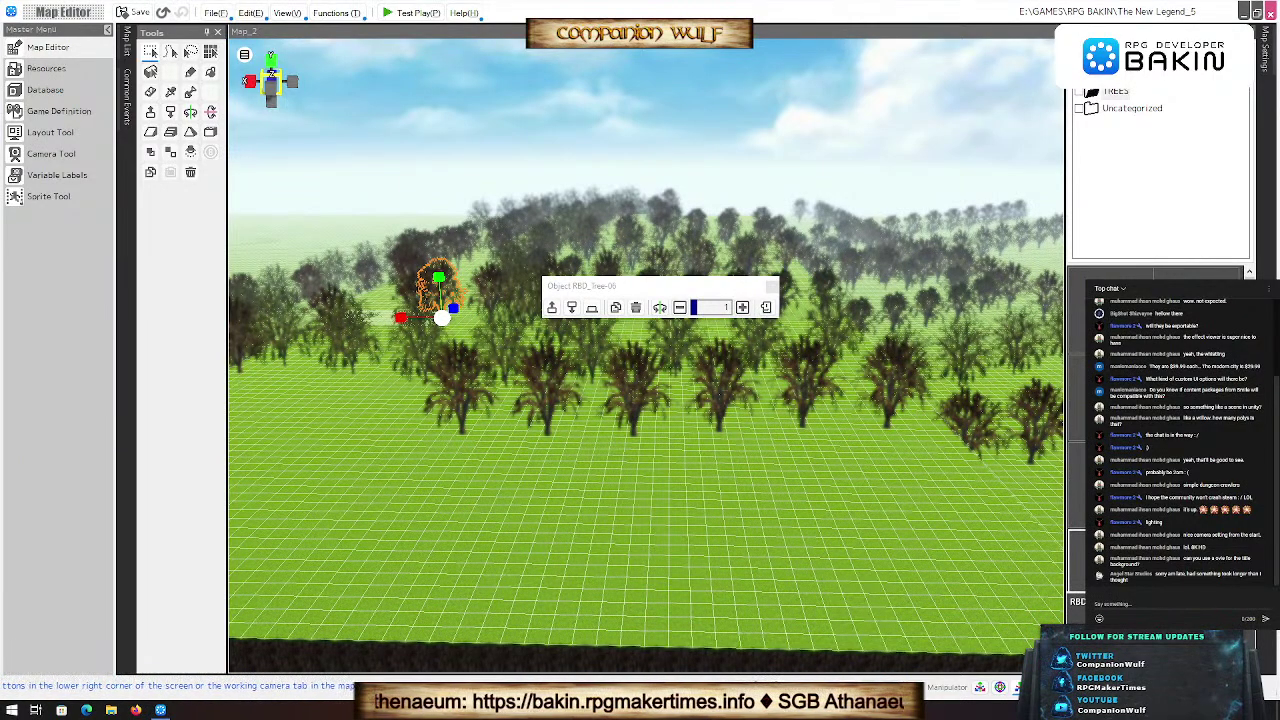
{"action": "left_click_drag", "start_coordinate": [462, 469], "coordinate": [676, 529]}
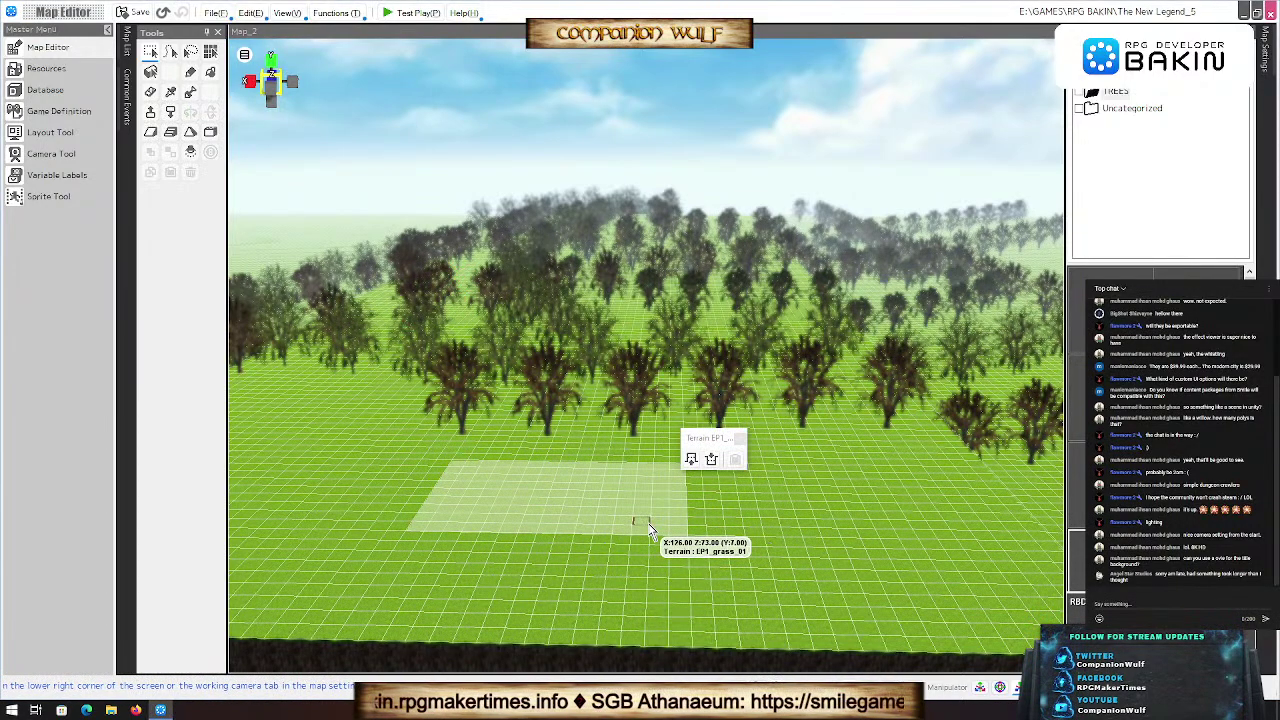
{"action": "scroll", "coordinate": [648, 528], "scroll_direction": "up", "scroll_amount": 3}
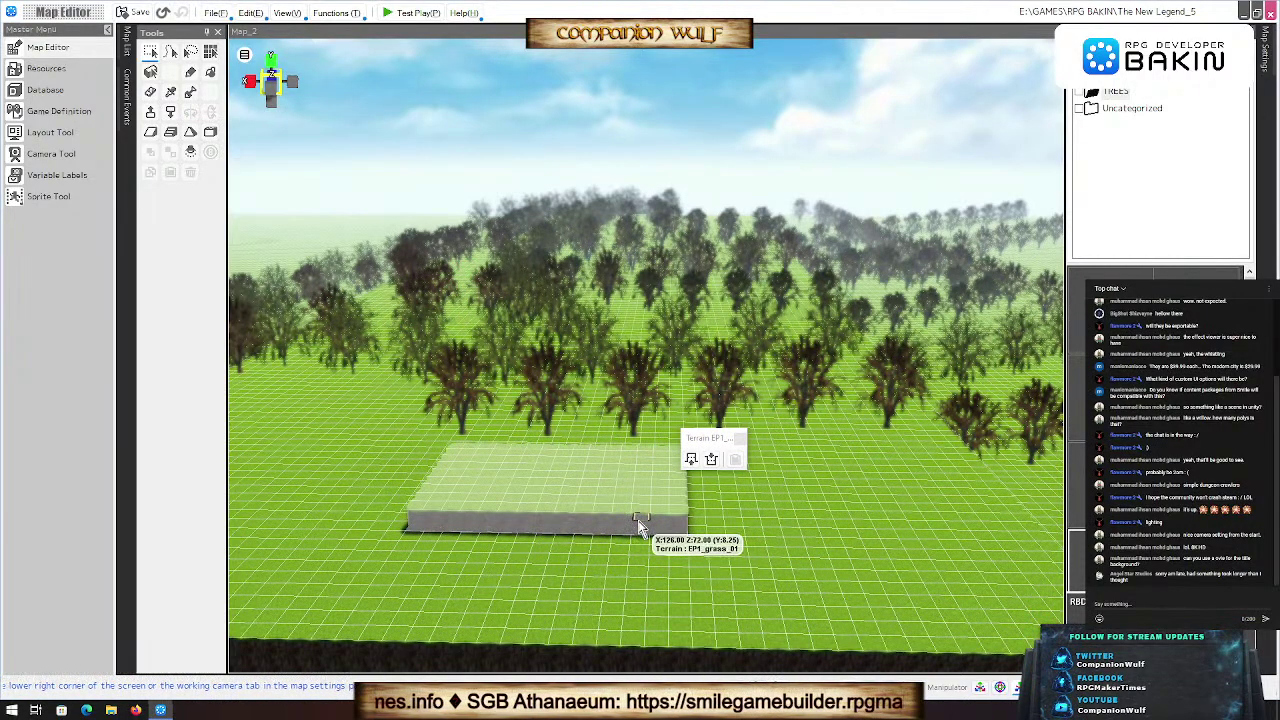
{"action": "scroll", "coordinate": [643, 528], "scroll_direction": "down", "scroll_amount": 3}
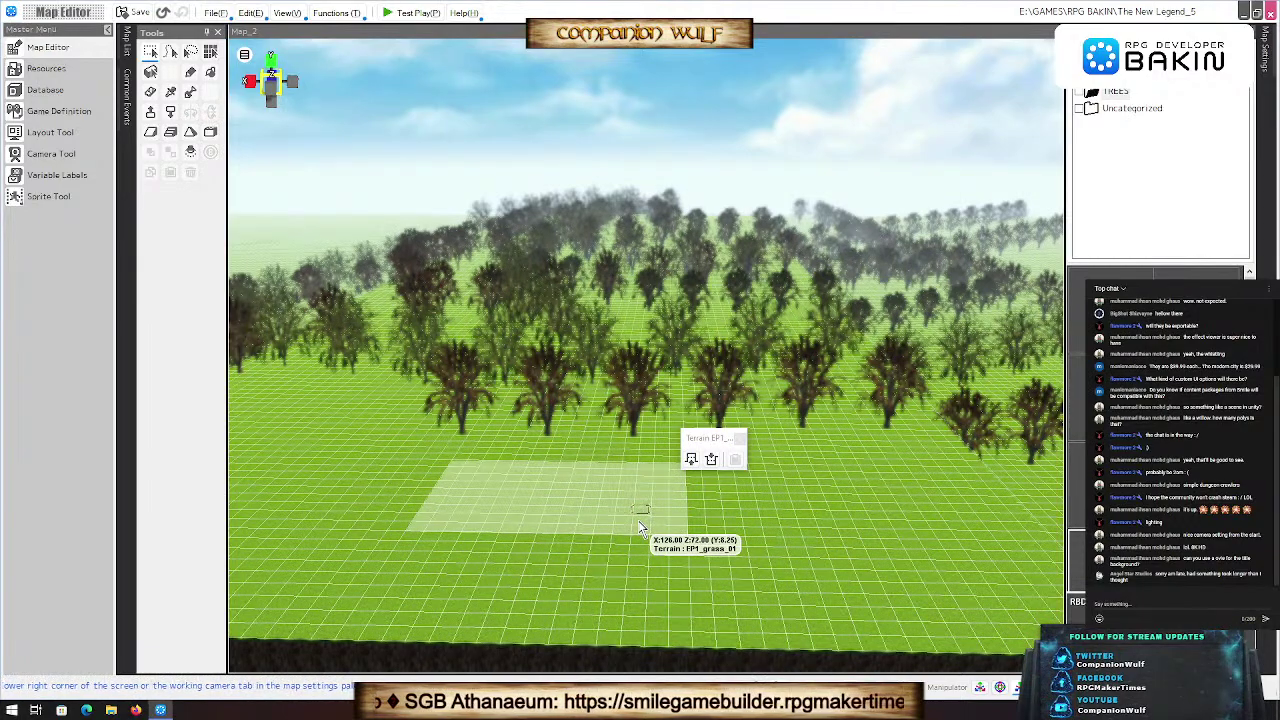
{"action": "scroll", "coordinate": [641, 528], "scroll_direction": "up", "scroll_amount": 3}
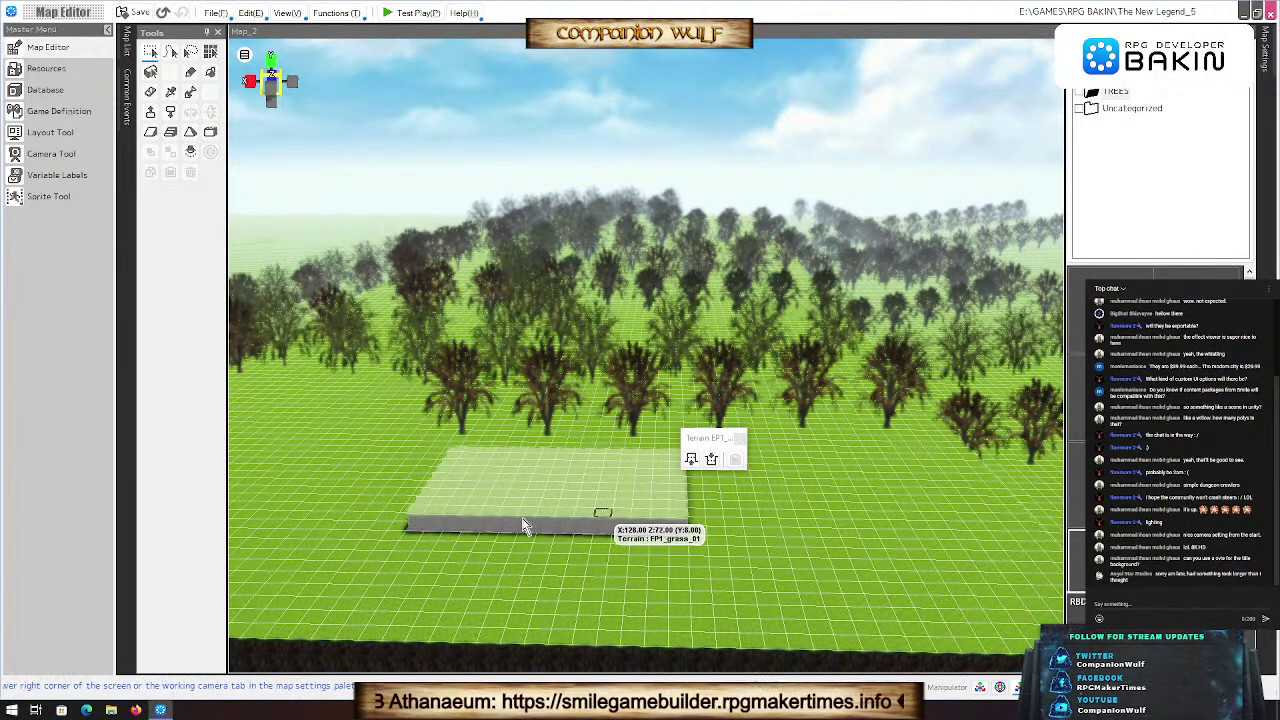
Step: Convert about half of the small raised patch's front edge into stairs descending toward the front, with an Influential Elevation of 4
{"action": "left_click", "coordinate": [433, 515]}
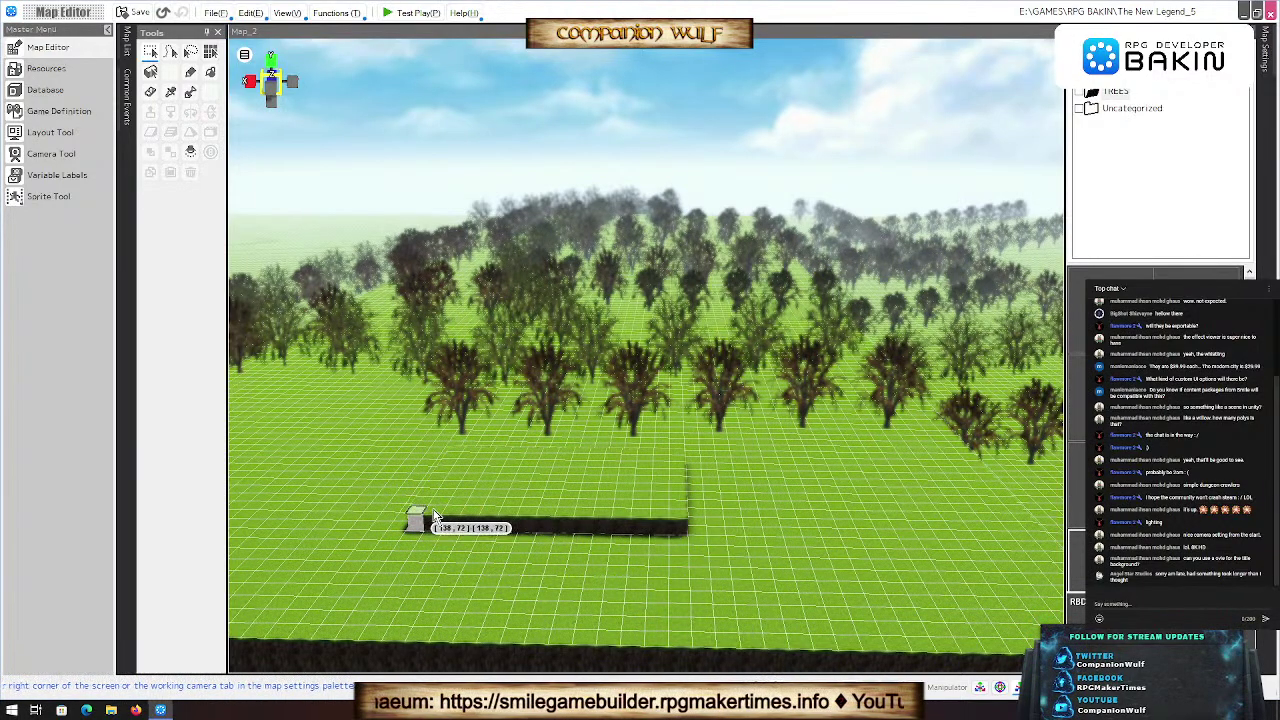
{"action": "left_click_drag", "start_coordinate": [490, 520], "coordinate": [524, 514]}
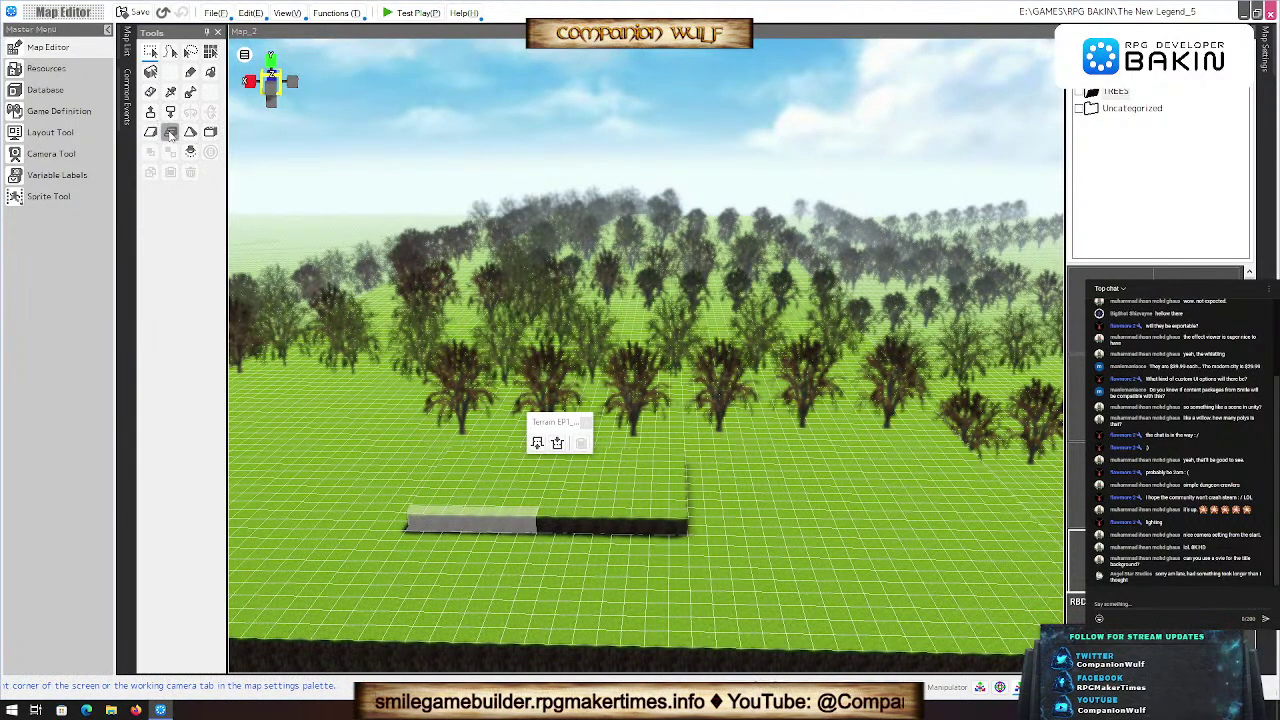
{"action": "left_click", "coordinate": [170, 132]}
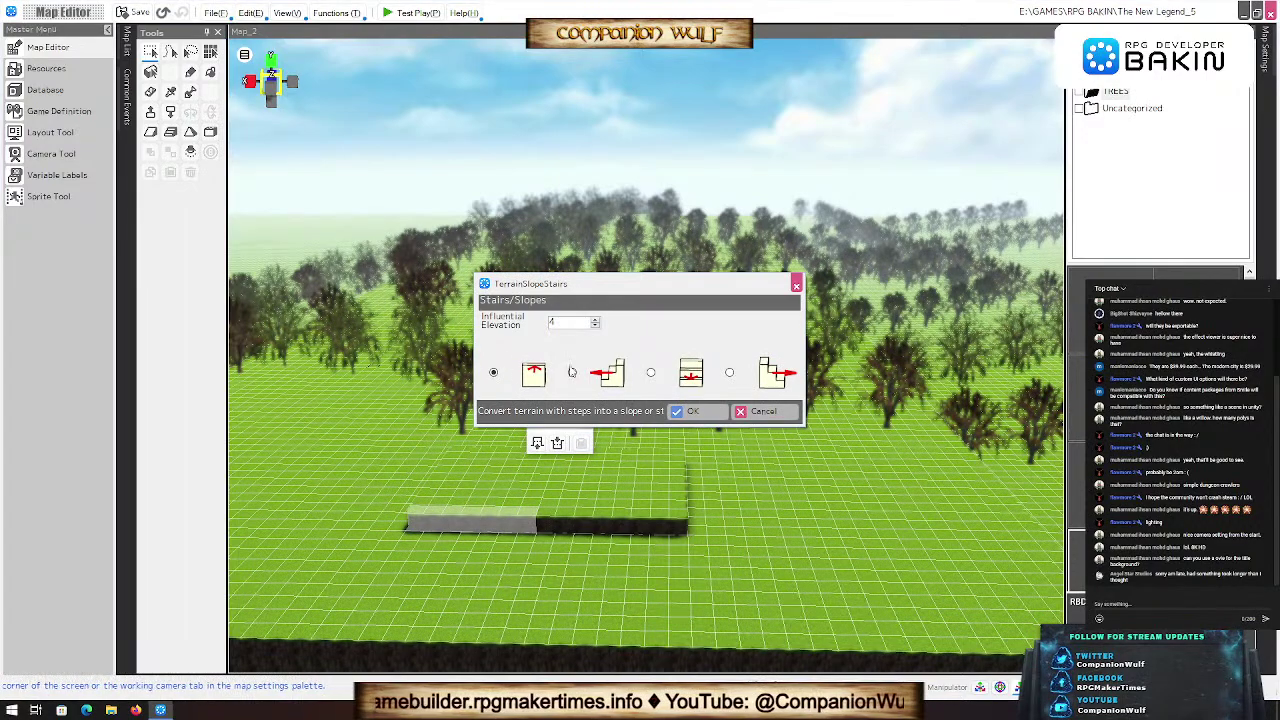
{"action": "left_click", "coordinate": [690, 411]}
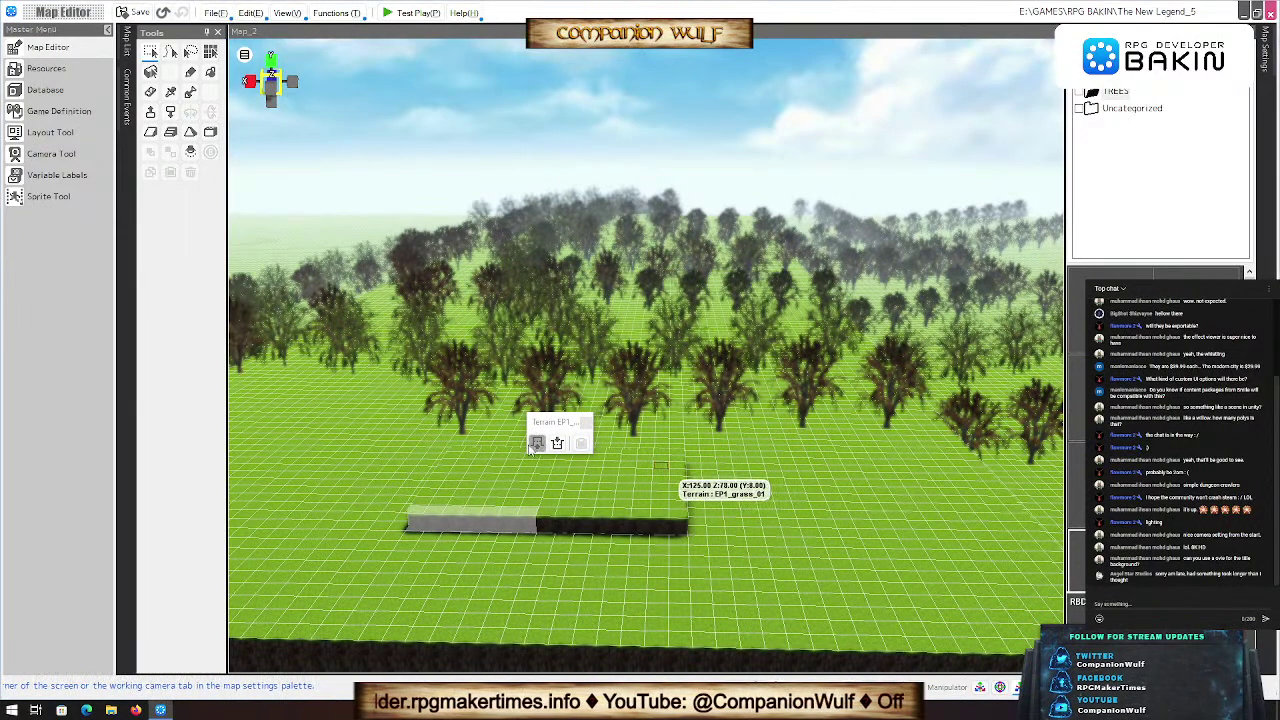
{"action": "left_click", "coordinate": [493, 381]}
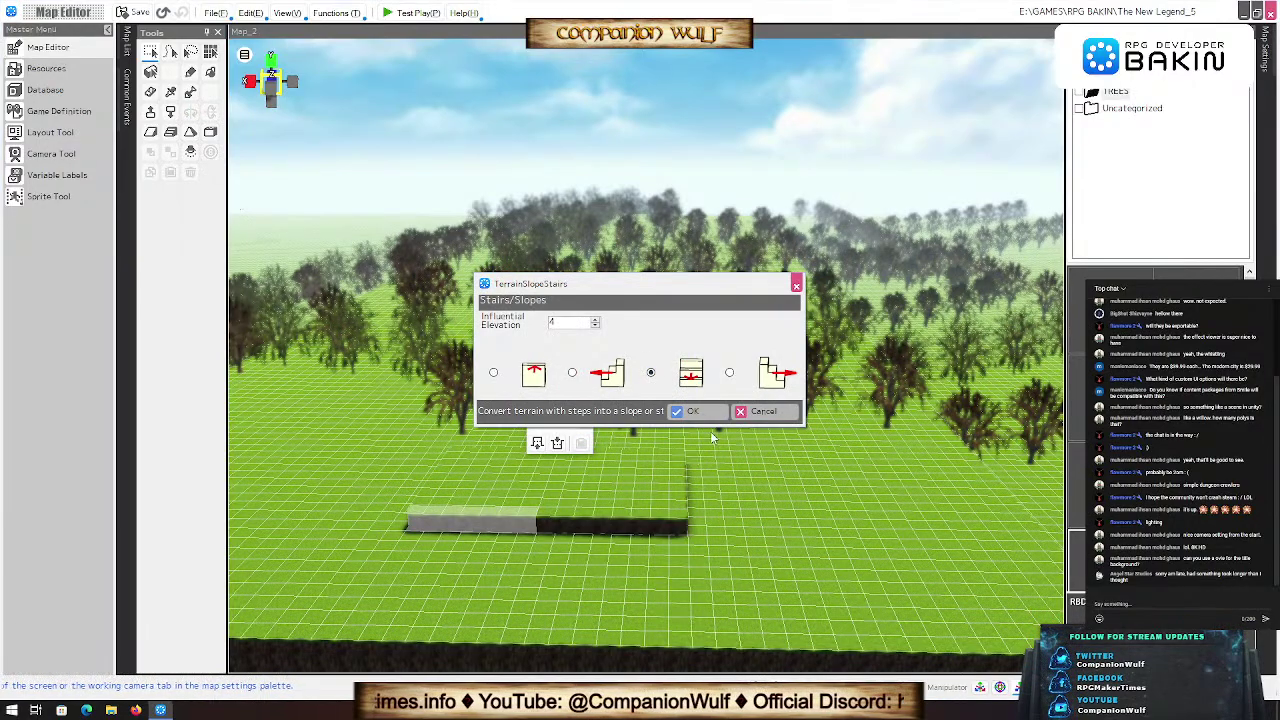
{"action": "left_click", "coordinate": [690, 411]}
Step: Convert the raised patch's front edge beside the stairs, except the end block, into a slope with an Influential Elevation of 4
{"action": "scroll", "coordinate": [675, 525], "scroll_direction": "up", "scroll_amount": 5}
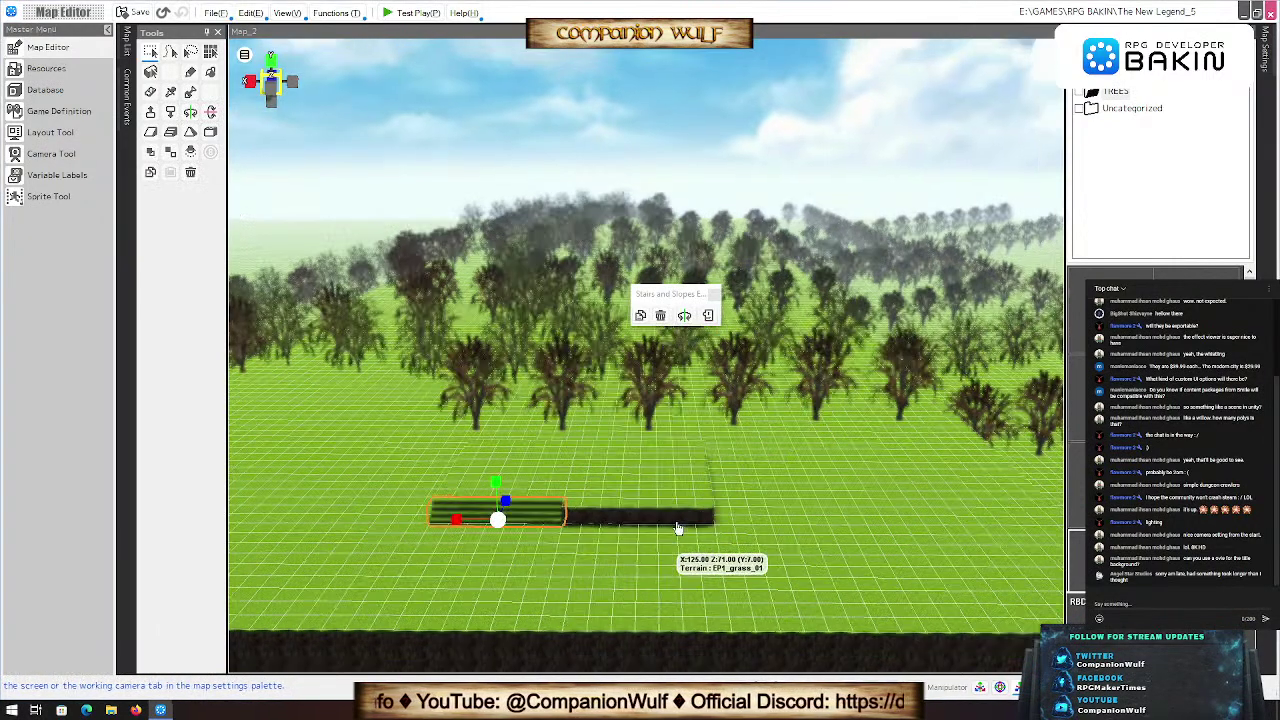
{"action": "scroll", "coordinate": [673, 532], "scroll_direction": "up", "scroll_amount": 4}
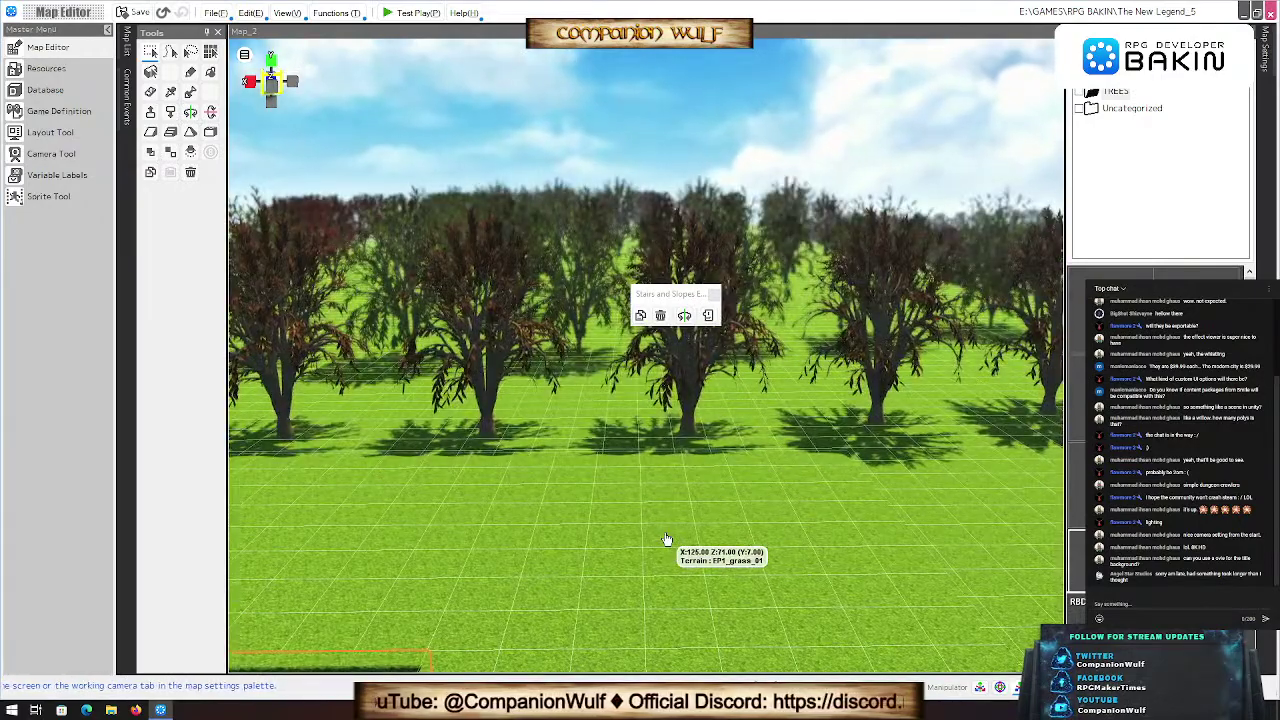
{"action": "scroll", "coordinate": [665, 525], "scroll_direction": "up", "scroll_amount": 2}
{"action": "scroll", "coordinate": [668, 535], "scroll_direction": "down", "scroll_amount": 5}
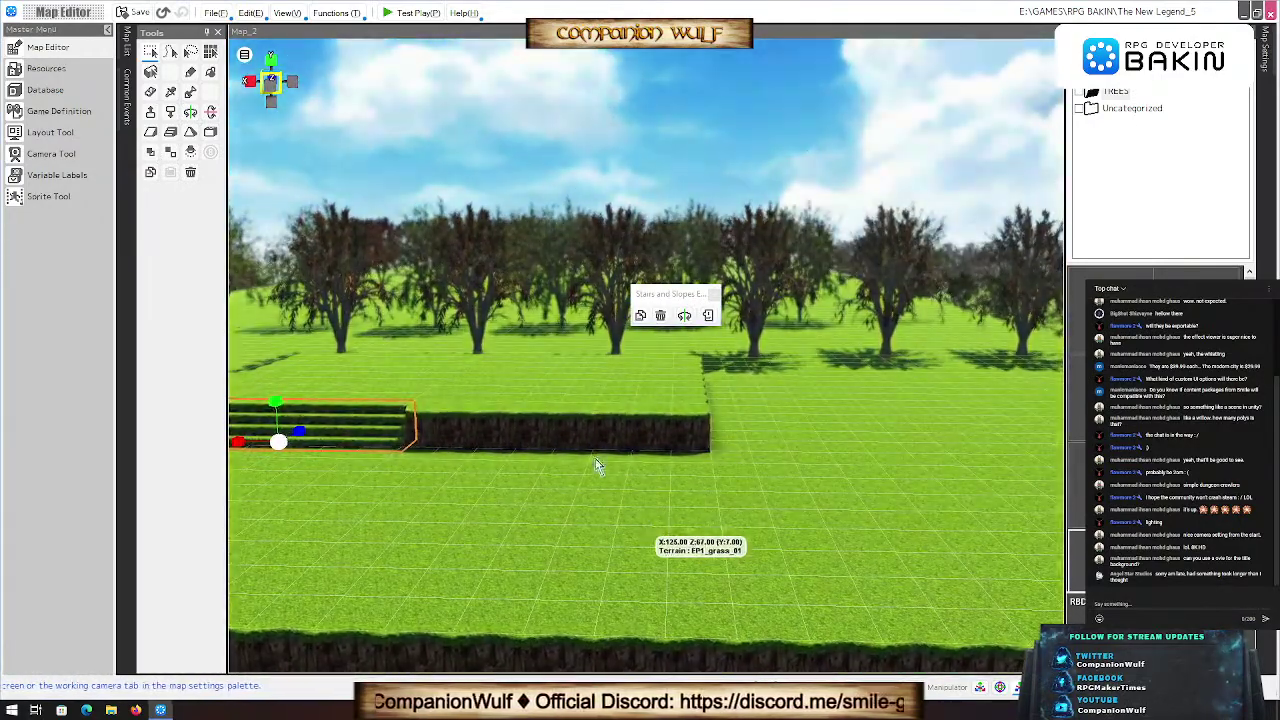
{"action": "left_click", "coordinate": [433, 421]}
{"action": "mouse_move", "coordinate": [430, 420]}
{"action": "left_mouse_down"}
{"action": "mouse_move", "coordinate": [694, 414]}
{"action": "mouse_move", "coordinate": [440, 421]}
{"action": "left_mouse_up"}
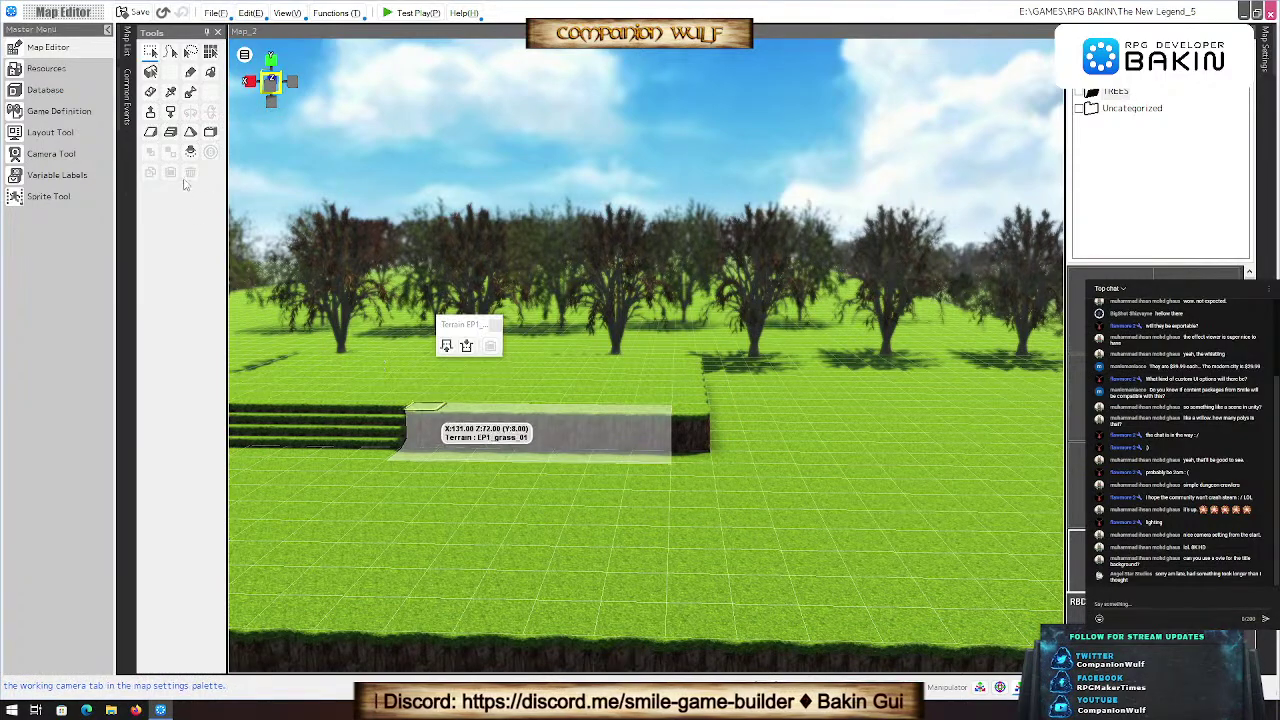
{"action": "left_click", "coordinate": [150, 133]}
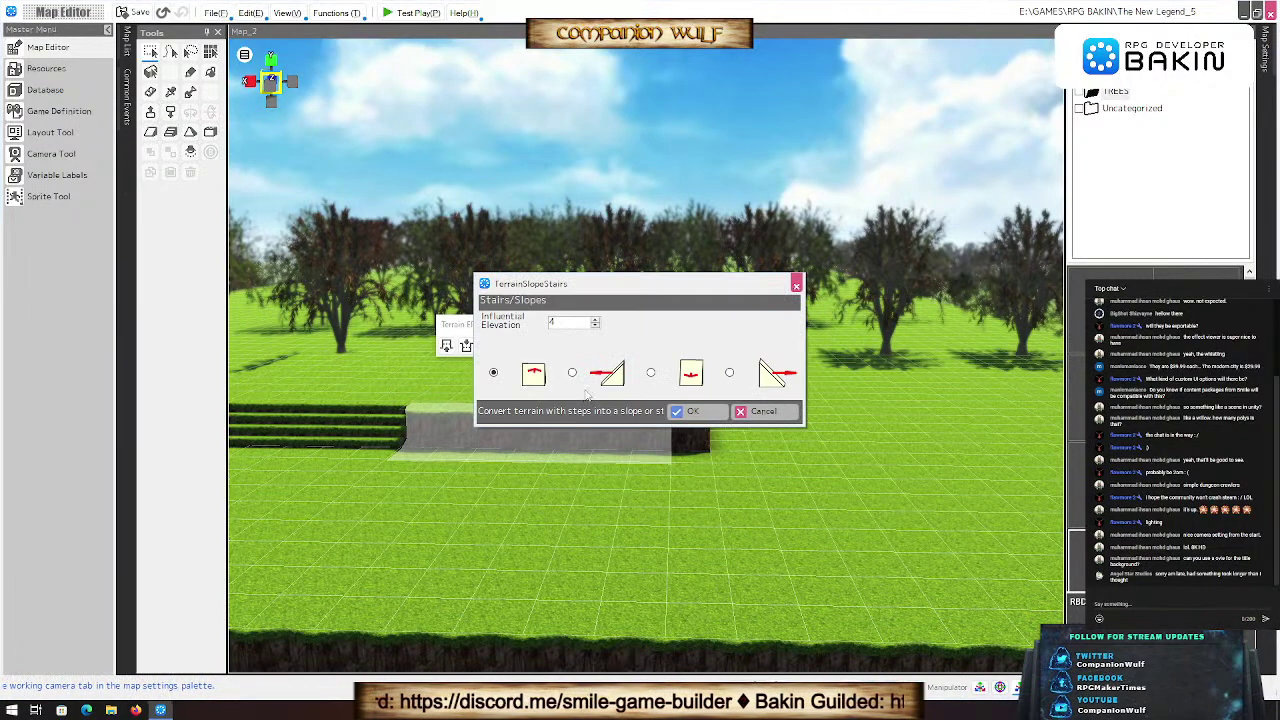
{"action": "left_click", "coordinate": [690, 411]}
Step: Lower the single terrain block at the end of the slope to ground level and raise it back to the patch's height
{"action": "right_click_drag", "start_coordinate": [663, 520], "coordinate": [393, 543]}
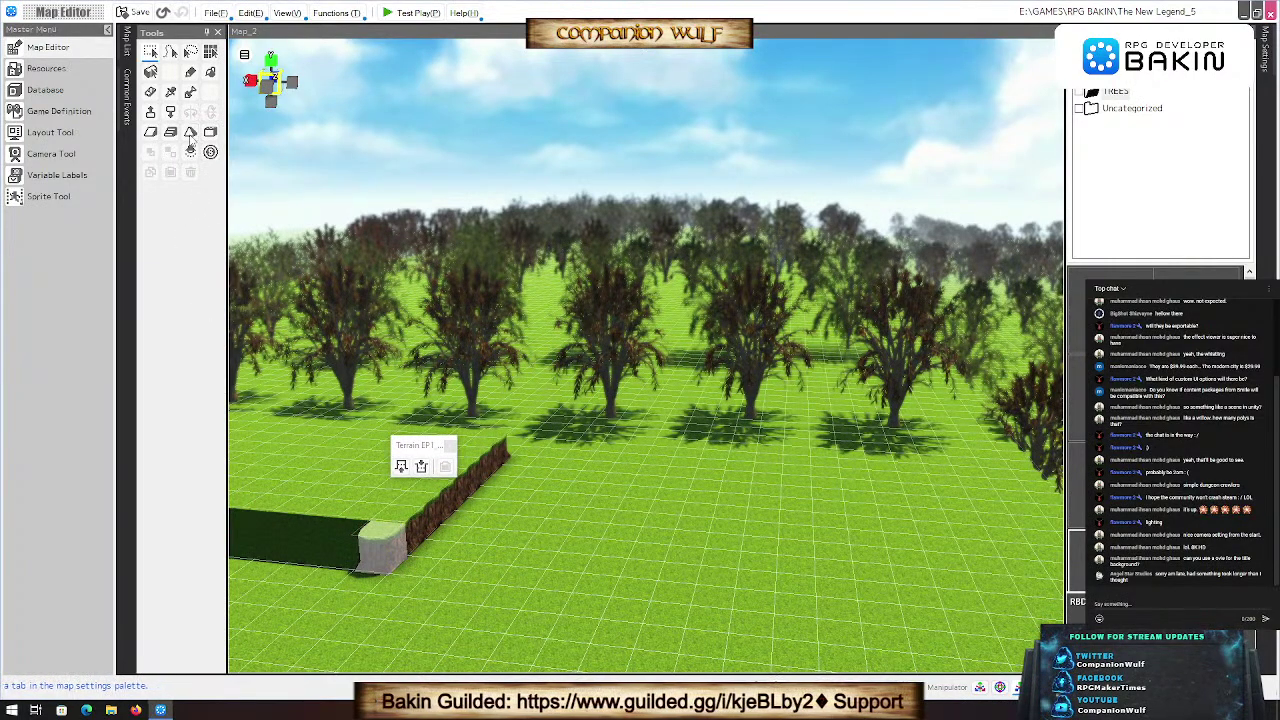
{"action": "left_click", "coordinate": [424, 473]}
{"action": "left_click", "coordinate": [424, 473]}
{"action": "left_click", "coordinate": [424, 473]}
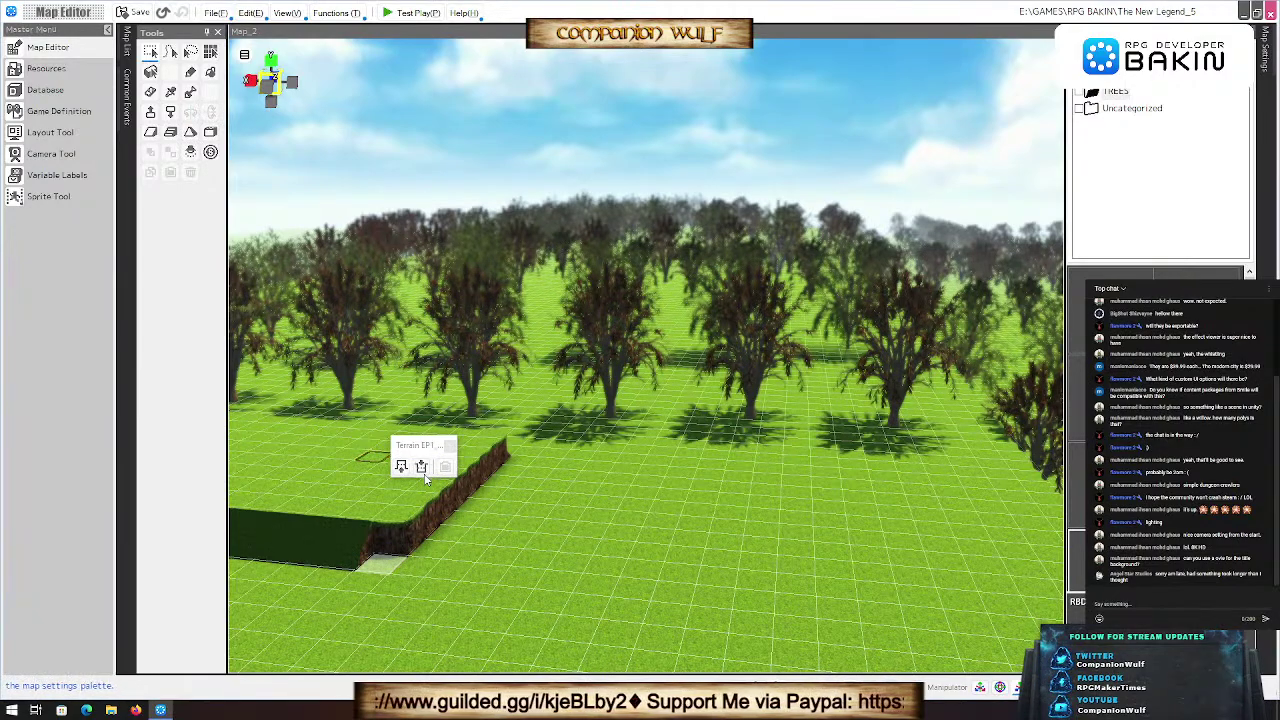
{"action": "left_click", "coordinate": [400, 467]}
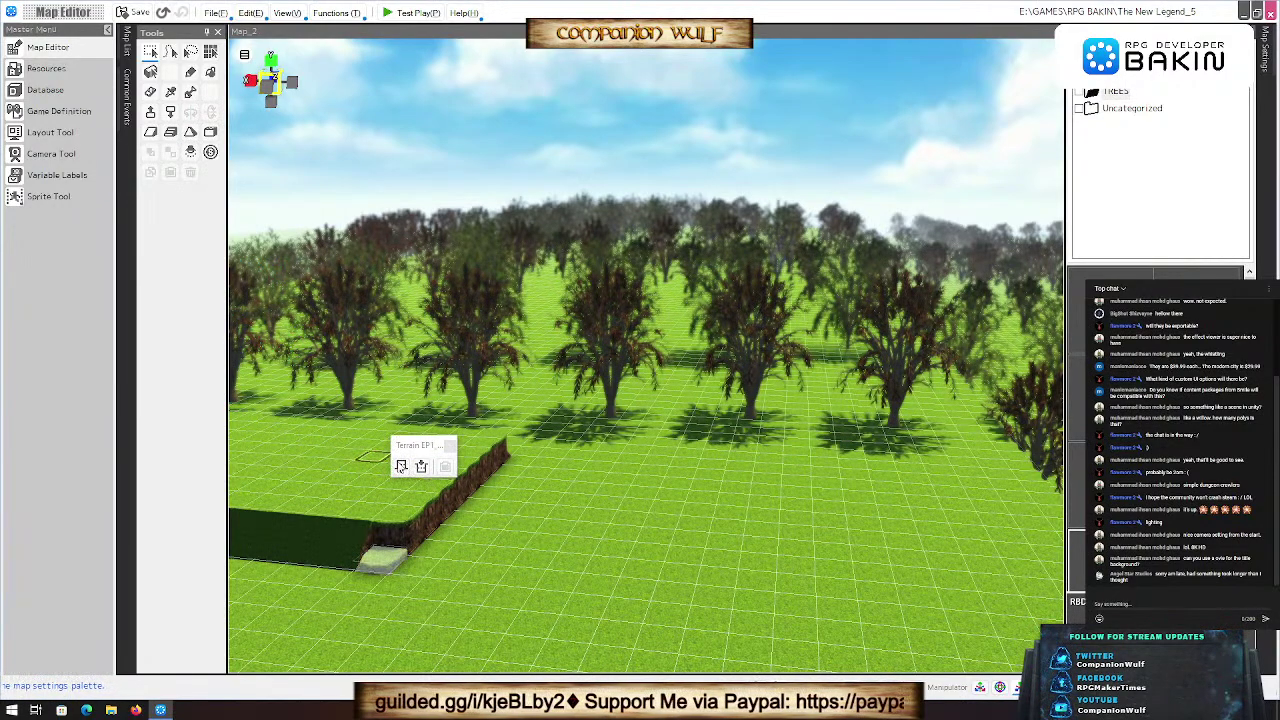
{"action": "left_click", "coordinate": [400, 467]}
{"action": "left_click", "coordinate": [400, 467]}
{"action": "left_click", "coordinate": [400, 467]}
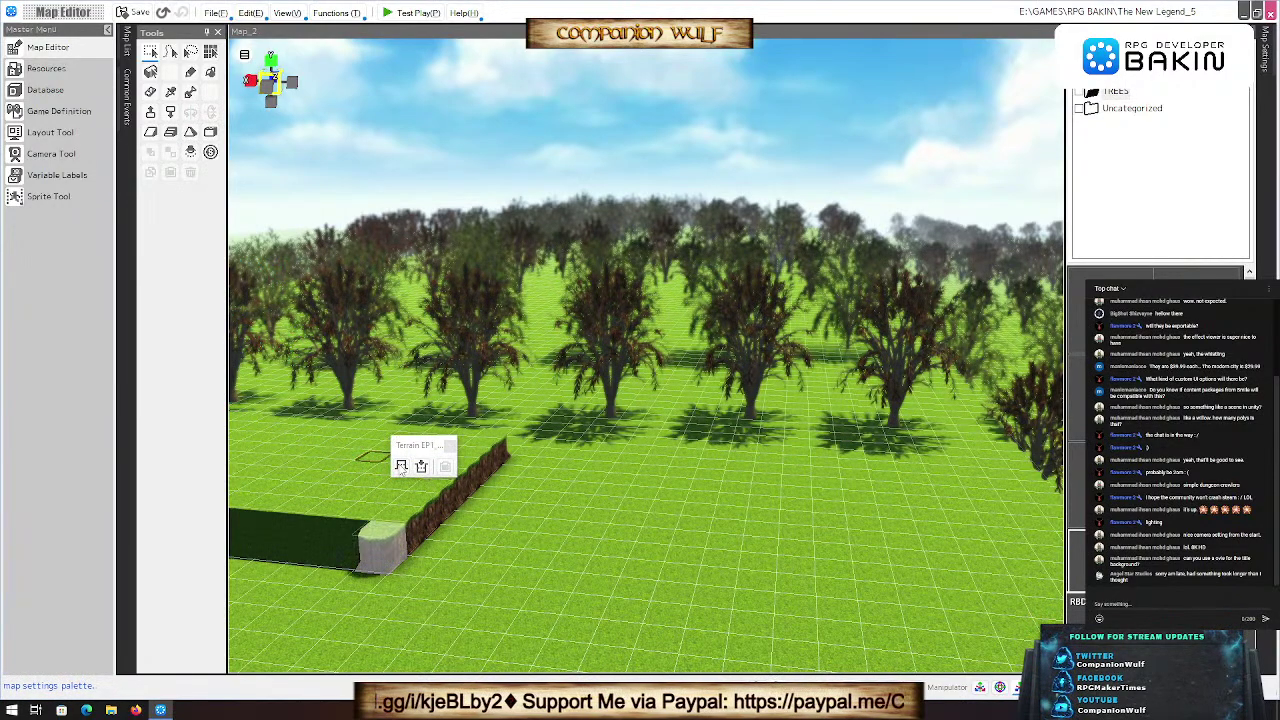
Step: Select the two end blocks of the raised patch from (124,72) to (124,73), and look over the tree-covered terrain from close up and above
{"action": "left_click", "coordinate": [400, 528]}
{"action": "left_click", "coordinate": [400, 520]}
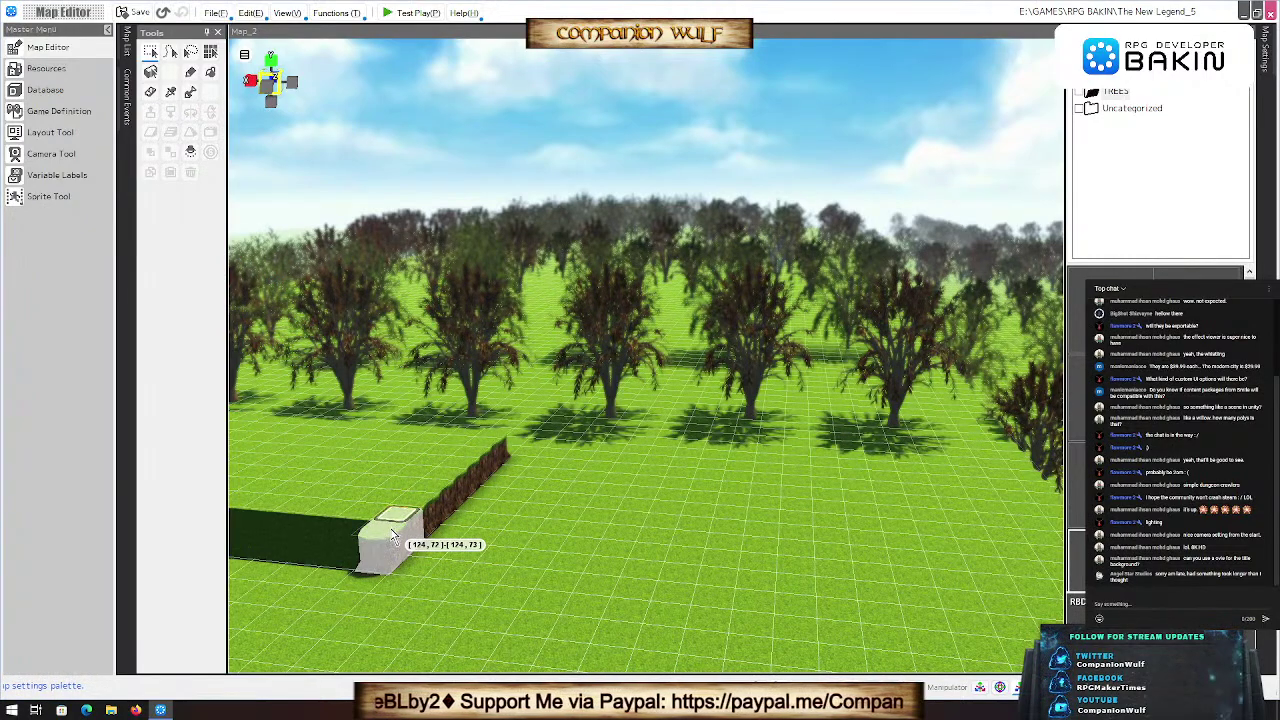
{"action": "left_click", "coordinate": [391, 529]}
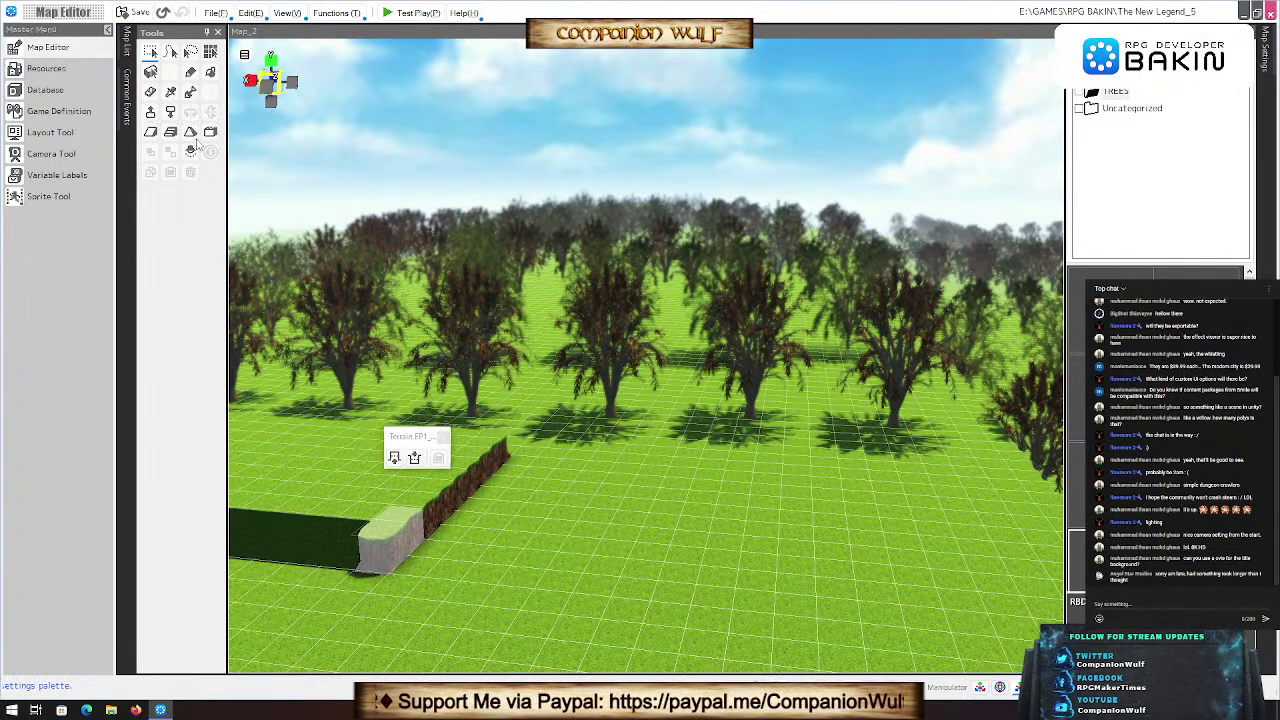
{"action": "scroll", "coordinate": [450, 385], "scroll_direction": "up", "scroll_amount": 5}
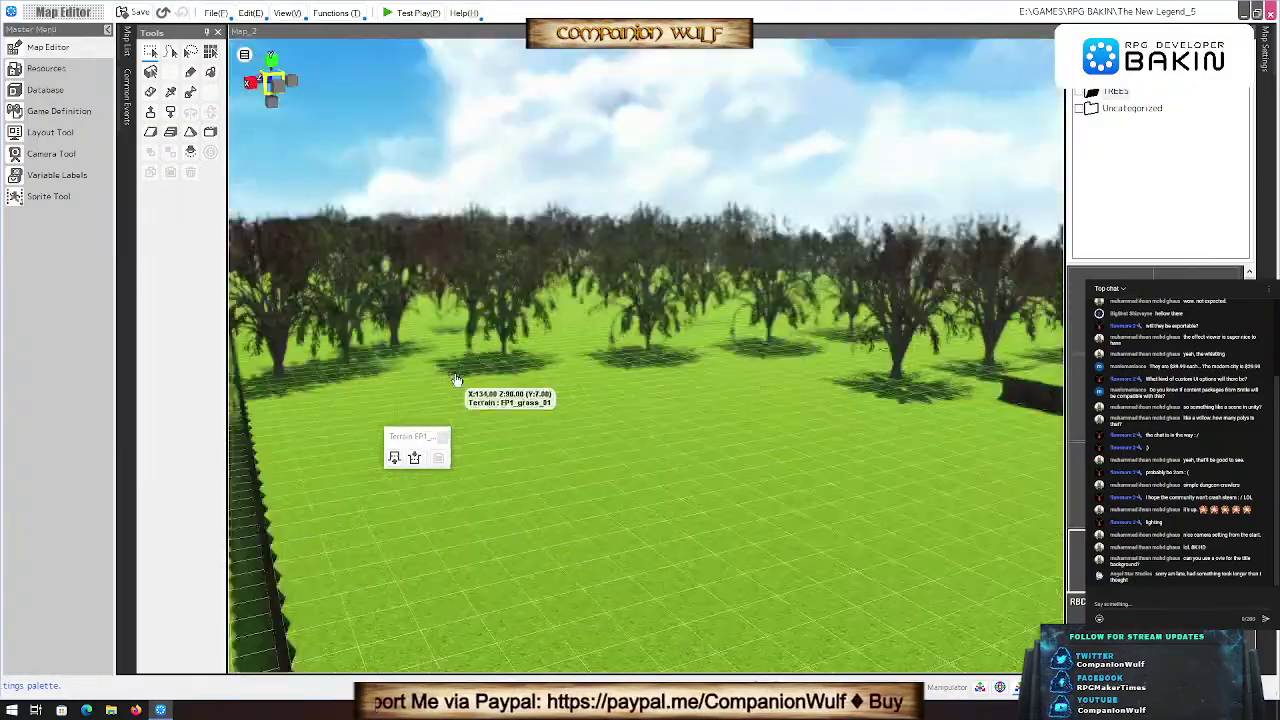
{"action": "scroll", "coordinate": [450, 385], "scroll_direction": "down", "scroll_amount": 8}
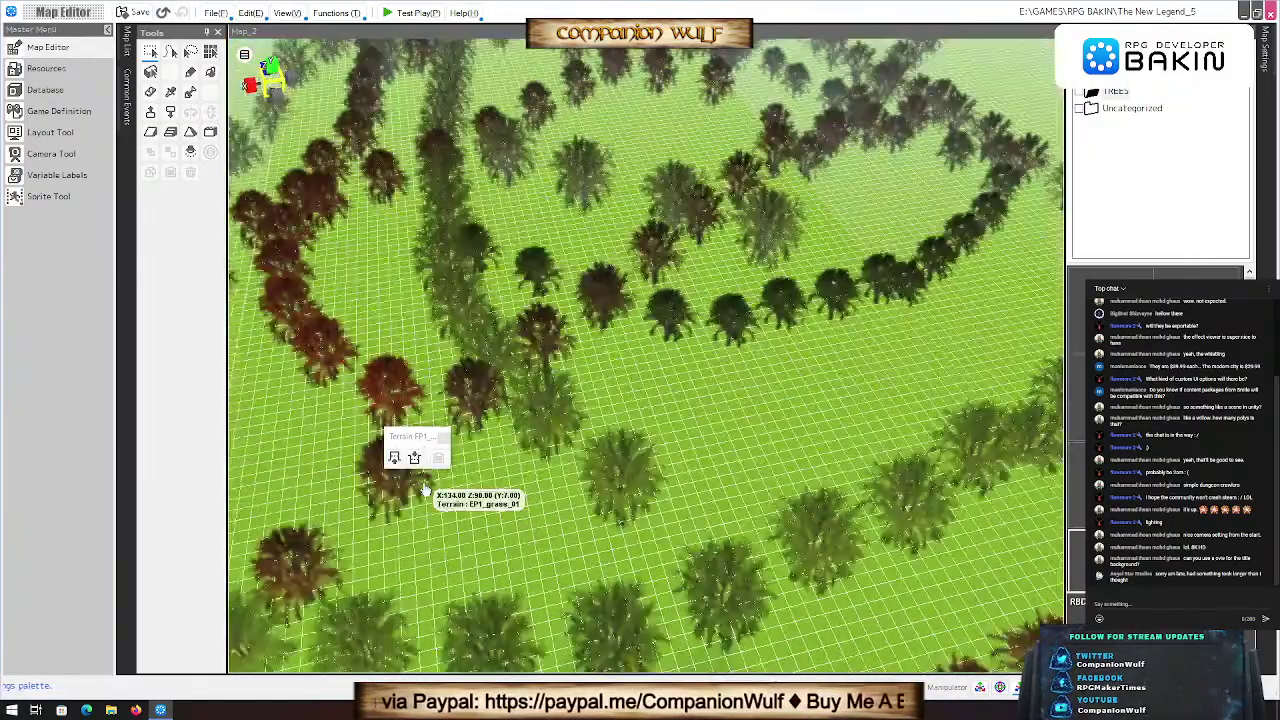
Step: Paint several long, looping lines of trees with the pen across the raised area and the surrounding ground of the map
{"action": "scroll", "coordinate": [440, 470], "scroll_direction": "down", "scroll_amount": 5}
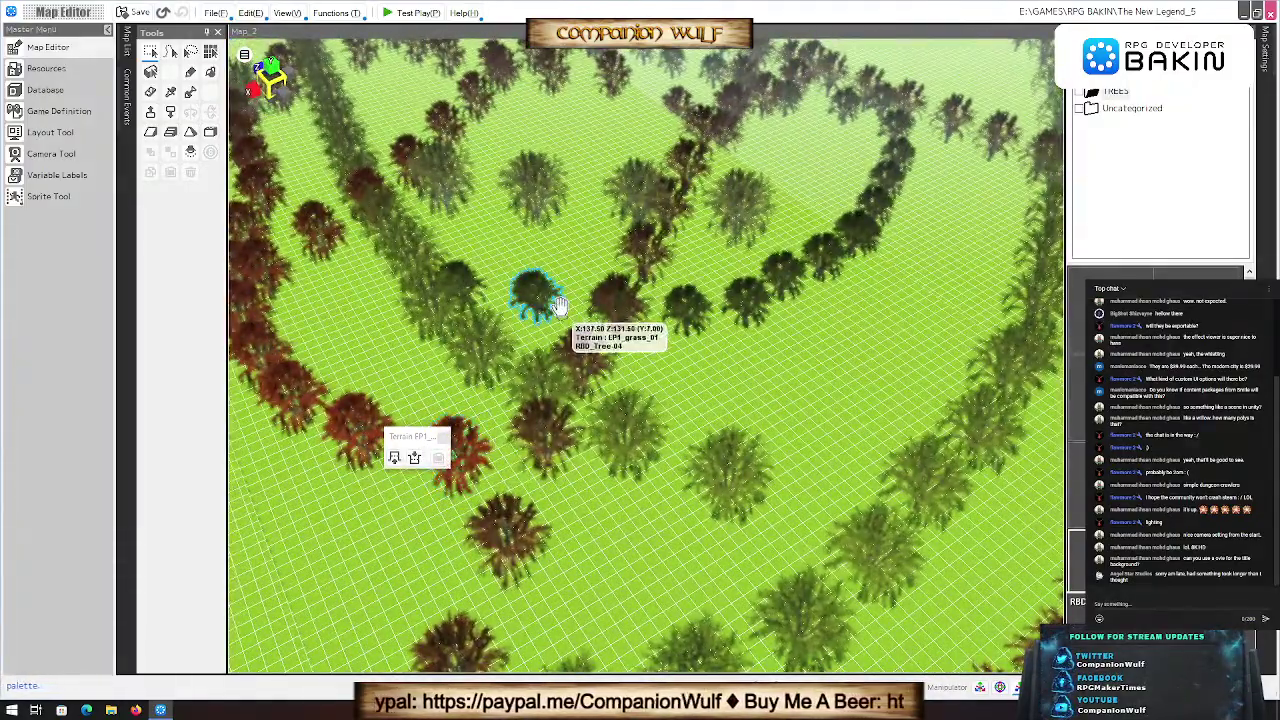
{"action": "scroll", "coordinate": [563, 306], "scroll_direction": "down", "scroll_amount": 8}
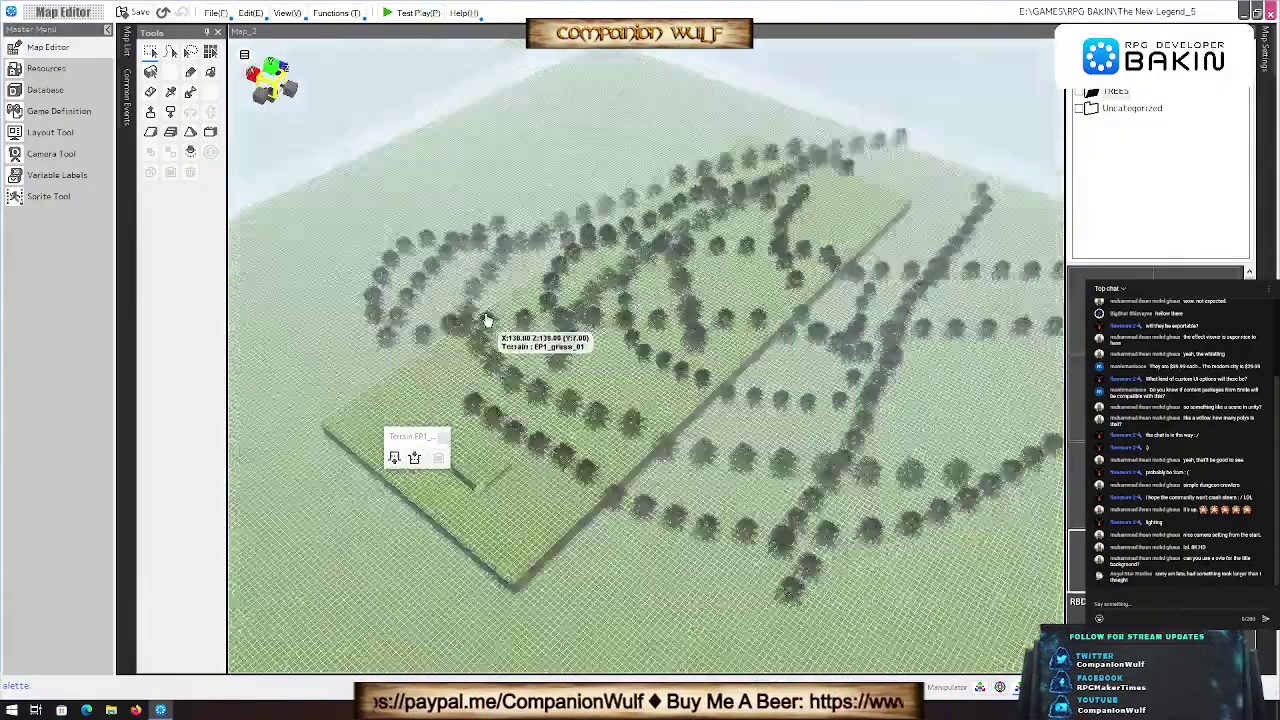
{"action": "right_click_drag", "start_coordinate": [487, 320], "coordinate": [1041, 172]}
{"action": "left_click", "coordinate": [190, 72]}
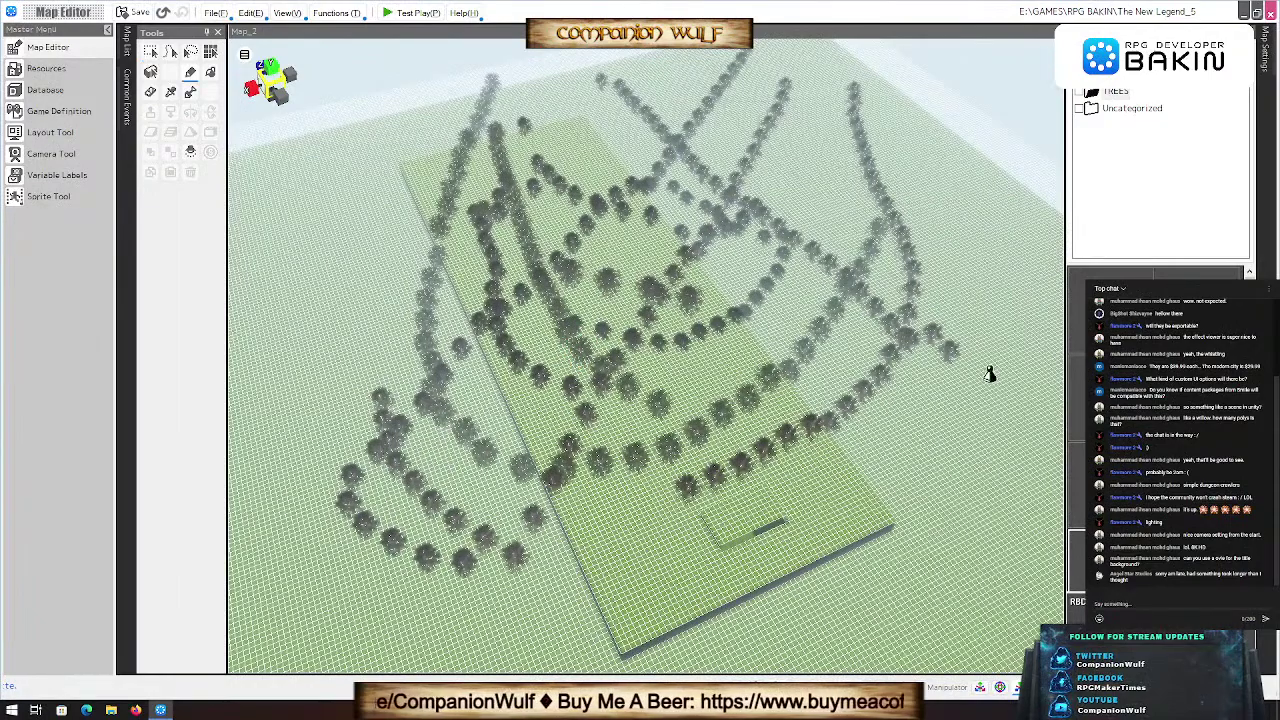
{"action": "right_click_drag", "start_coordinate": [349, 304], "coordinate": [381, 390]}
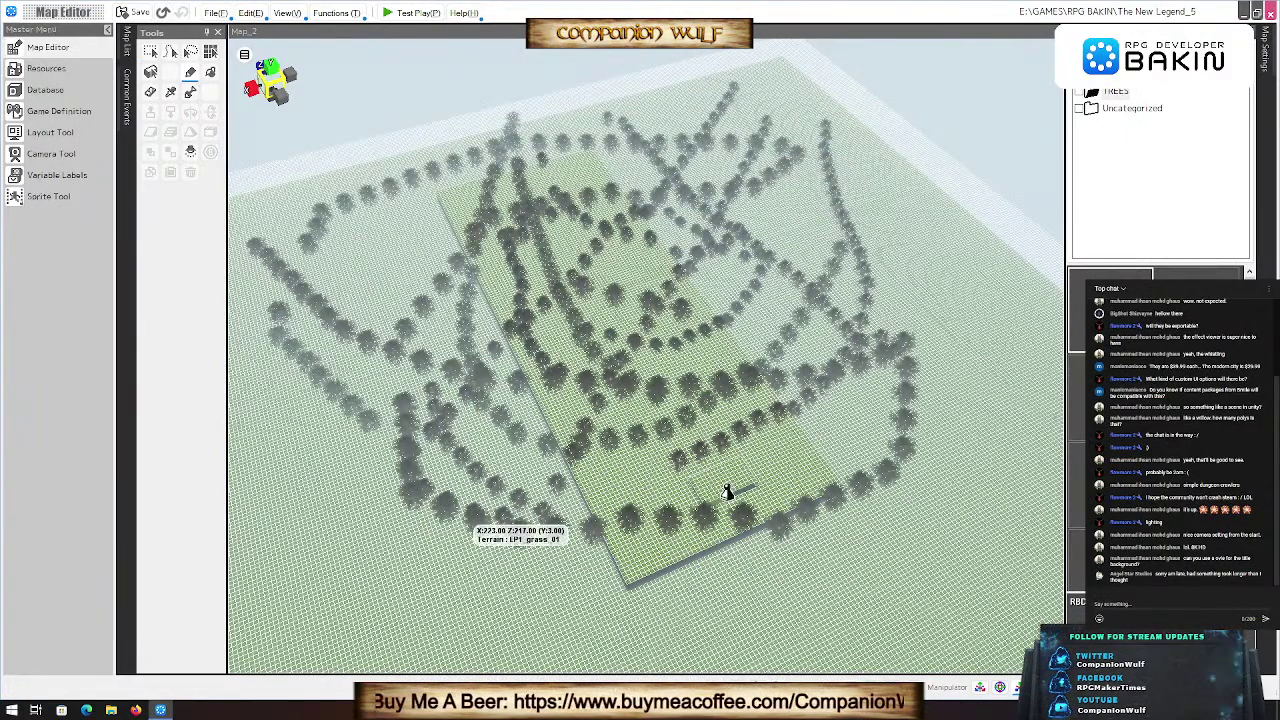
{"action": "left_click", "coordinate": [812, 483]}
{"action": "scroll", "coordinate": [929, 560], "scroll_direction": "down", "scroll_amount": 5}
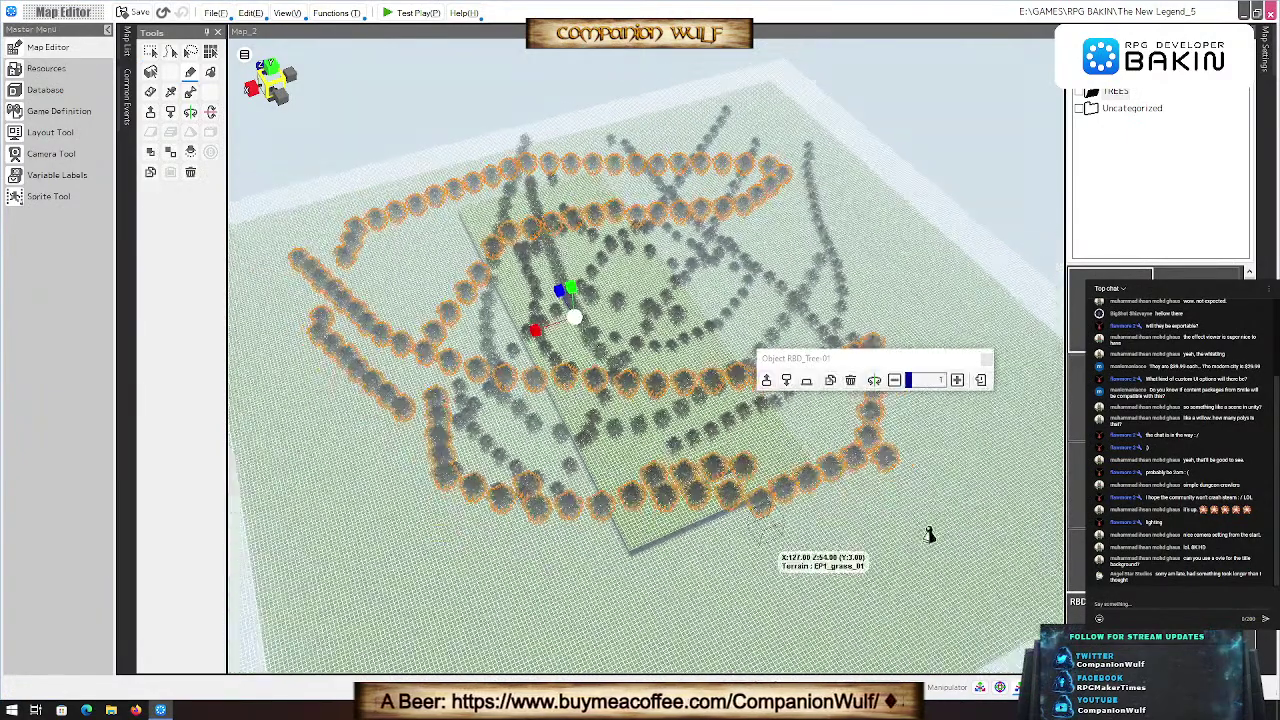
{"action": "left_click", "coordinate": [506, 480]}
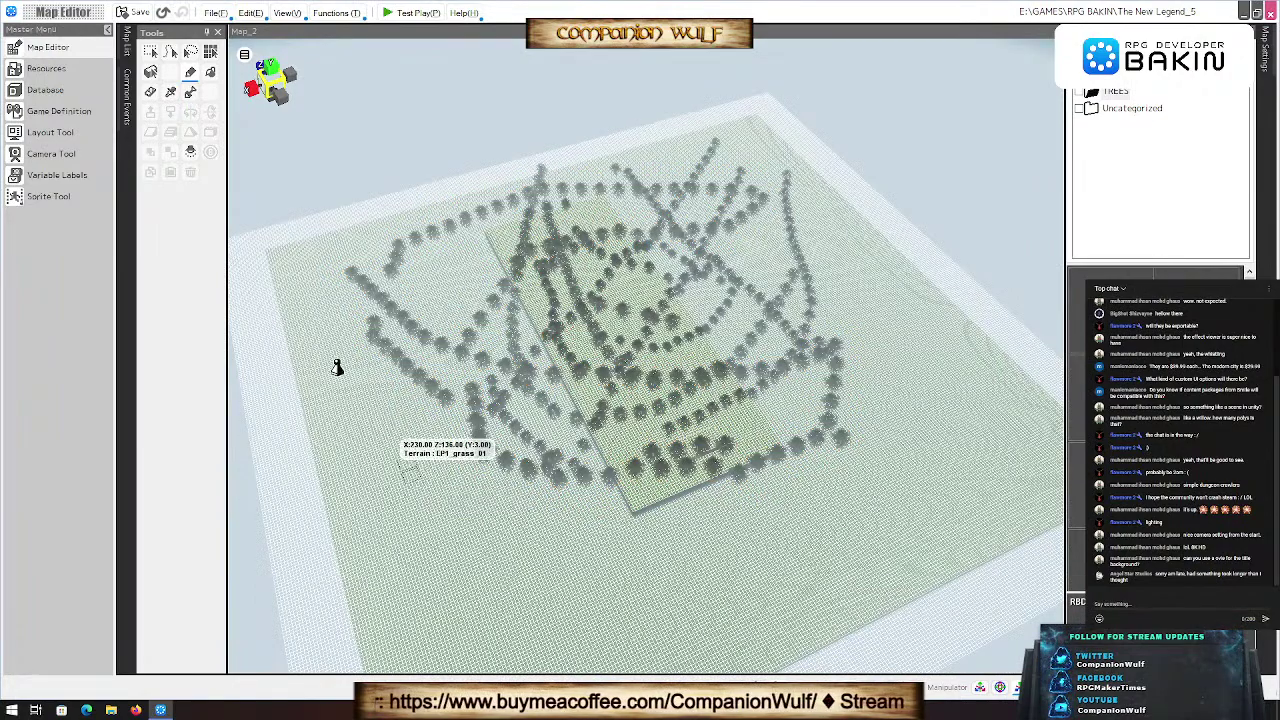
{"action": "key", "text": "ctrl+z"}
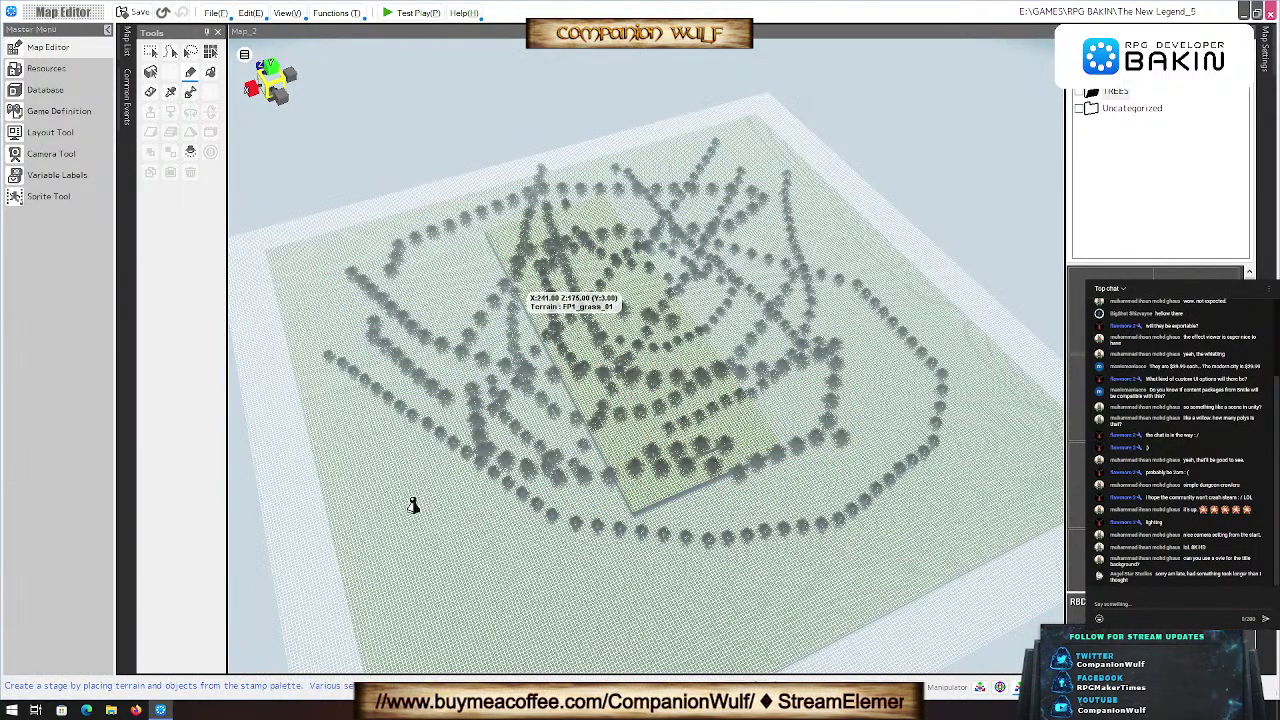
{"action": "left_click", "coordinate": [670, 418]}
{"action": "scroll", "coordinate": [670, 420], "scroll_direction": "up", "scroll_amount": 2}
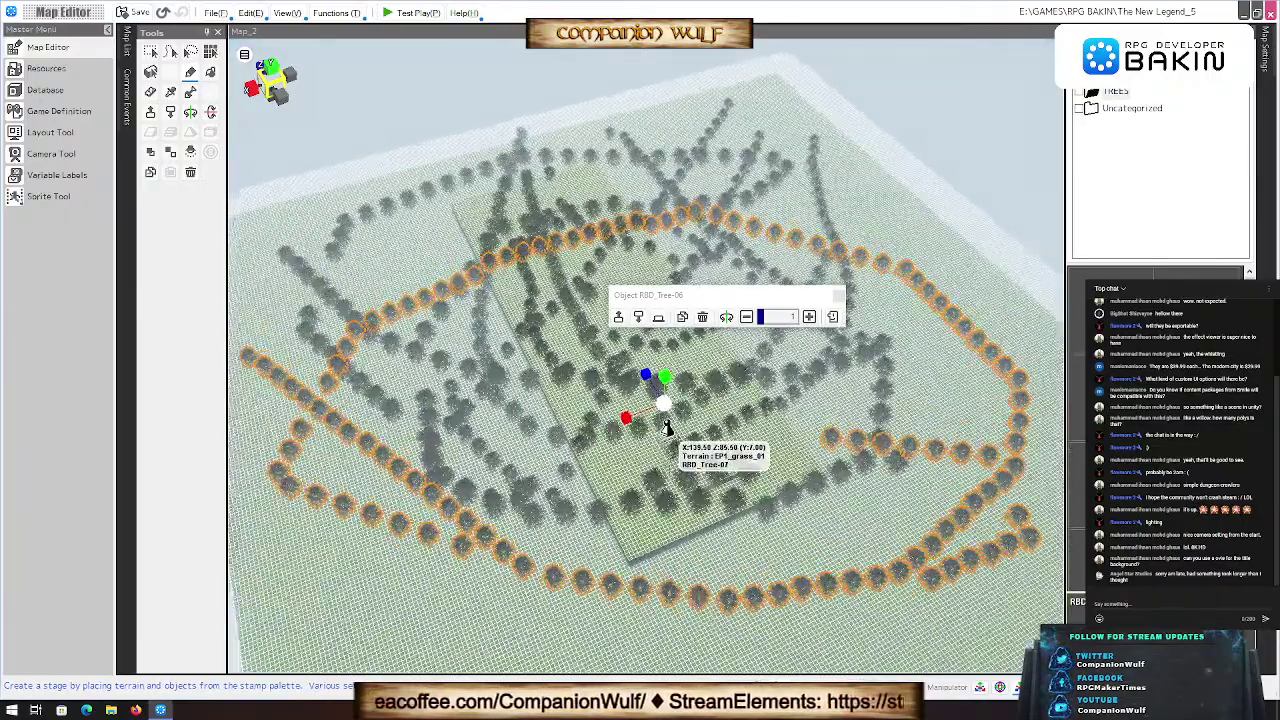
Step: Place a local light on the grass among the trees of the raised area, at about (133, 137), and view it from closer
{"action": "right_click_drag", "start_coordinate": [668, 428], "coordinate": [838, 540]}
{"action": "right_click_drag", "start_coordinate": [545, 513], "coordinate": [688, 483]}
{"action": "scroll", "coordinate": [688, 483], "scroll_direction": "up", "scroll_amount": 5}
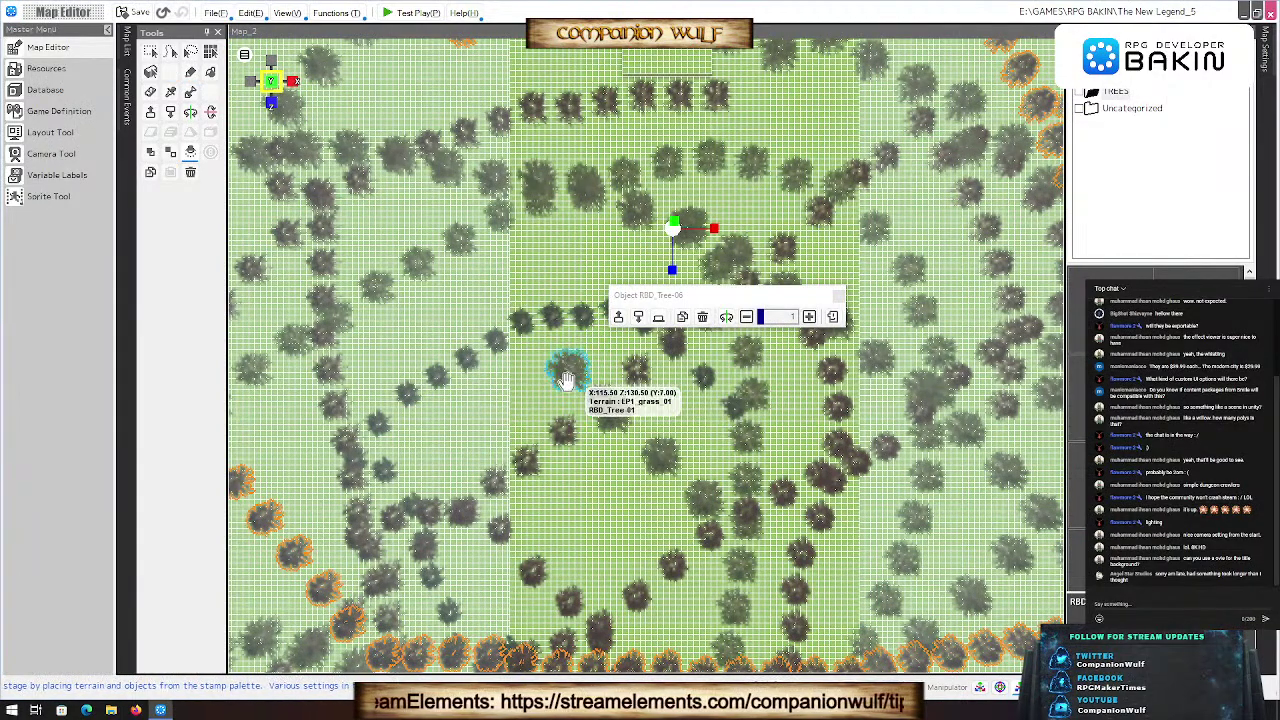
{"action": "left_click", "coordinate": [691, 414]}
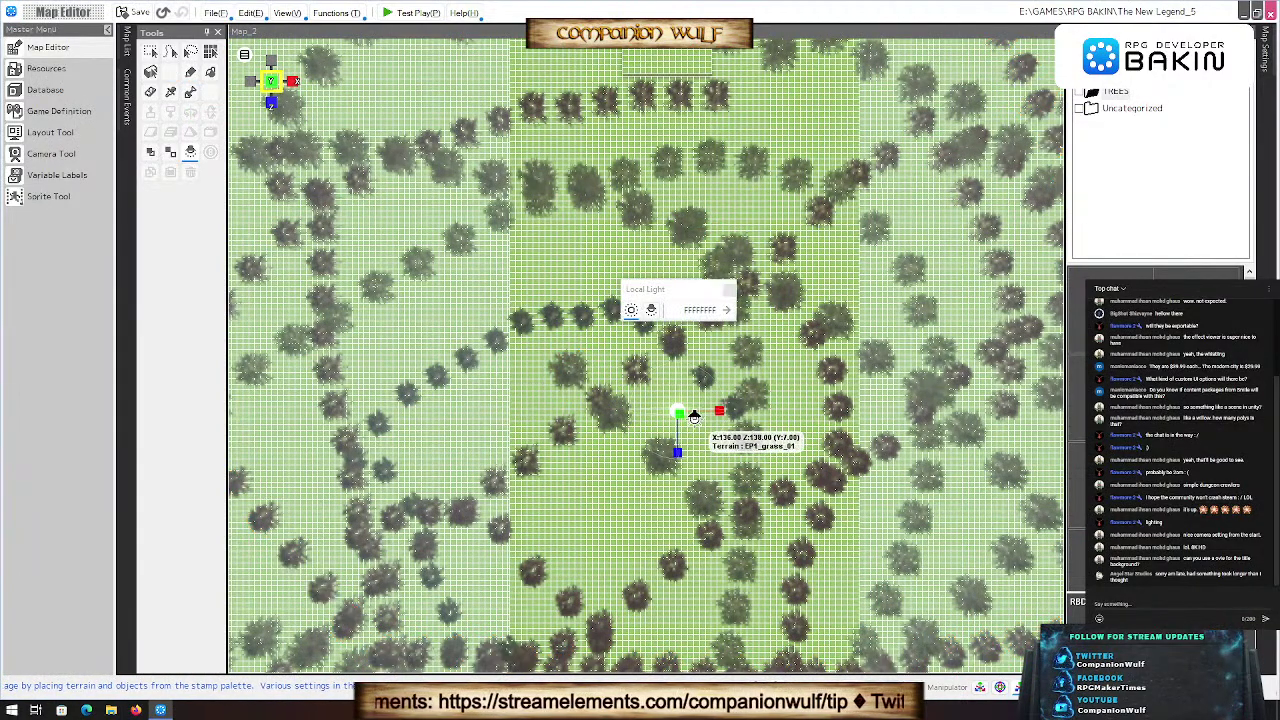
{"action": "scroll", "coordinate": [600, 355], "scroll_direction": "up", "scroll_amount": 2}
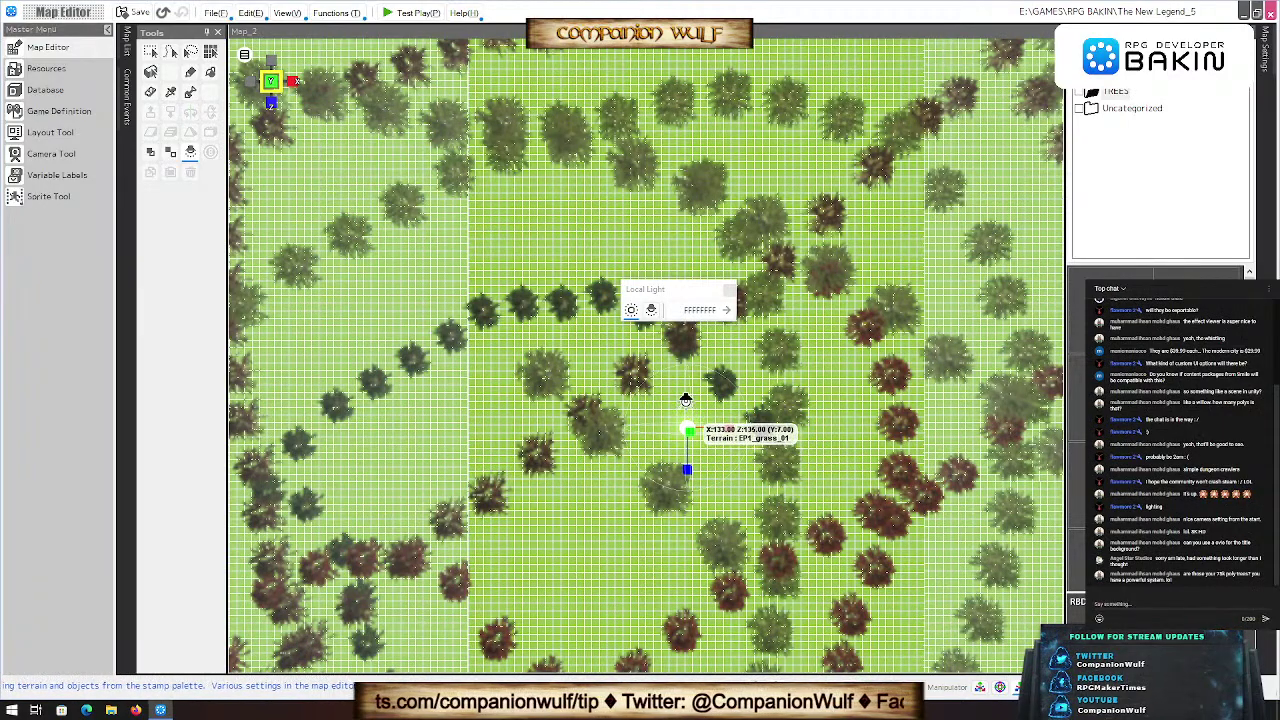
{"action": "scroll", "coordinate": [548, 457], "scroll_direction": "up", "scroll_amount": 1}
{"action": "right_click_drag", "start_coordinate": [548, 457], "coordinate": [546, 384]}
{"action": "scroll", "coordinate": [546, 384], "scroll_direction": "up", "scroll_amount": 1}
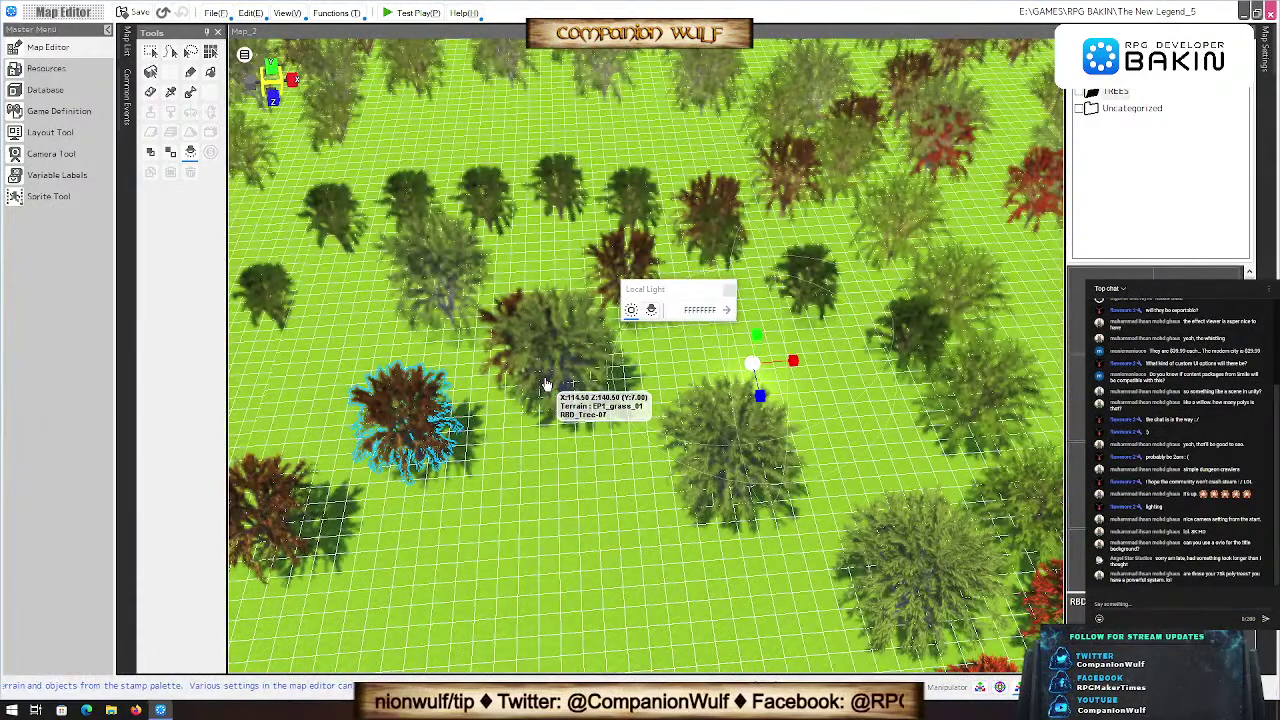
{"action": "scroll", "coordinate": [546, 384], "scroll_direction": "up", "scroll_amount": 1}
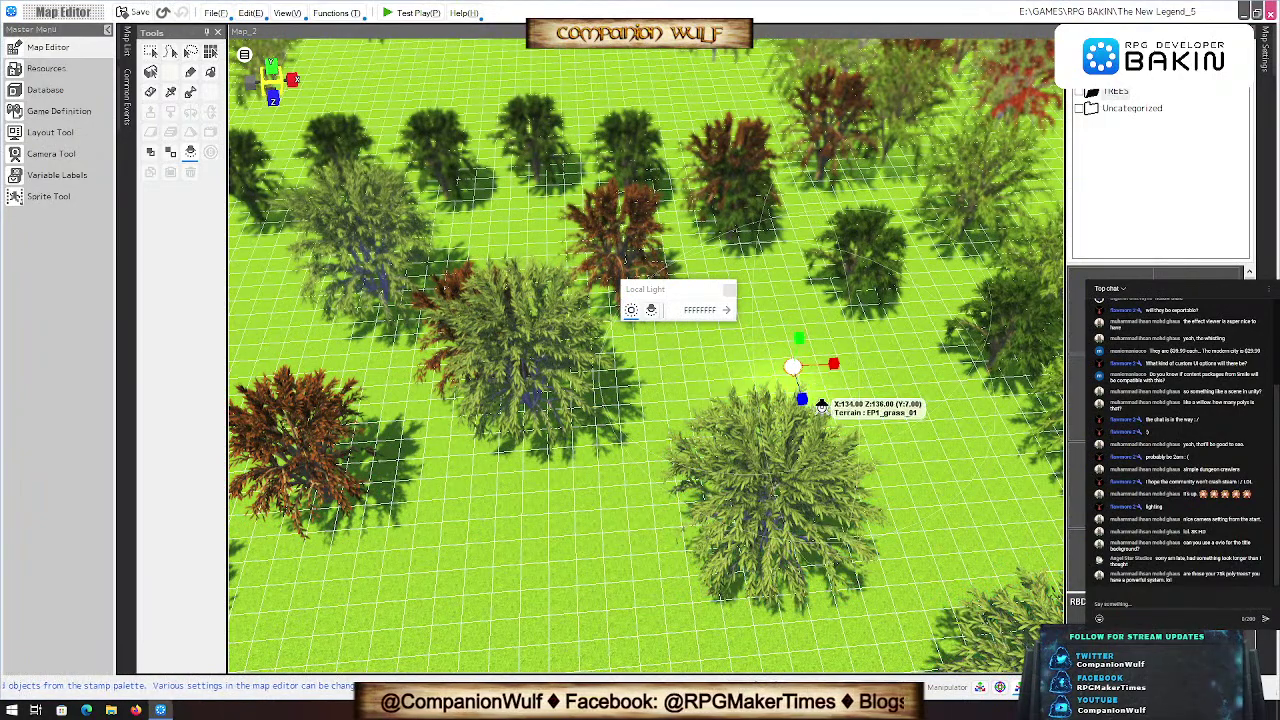
Step: Change the local light's color to golden yellow, E5BB12FF, and view the lit grass and nearby trees from a lower angle
{"action": "left_click", "coordinate": [712, 312]}
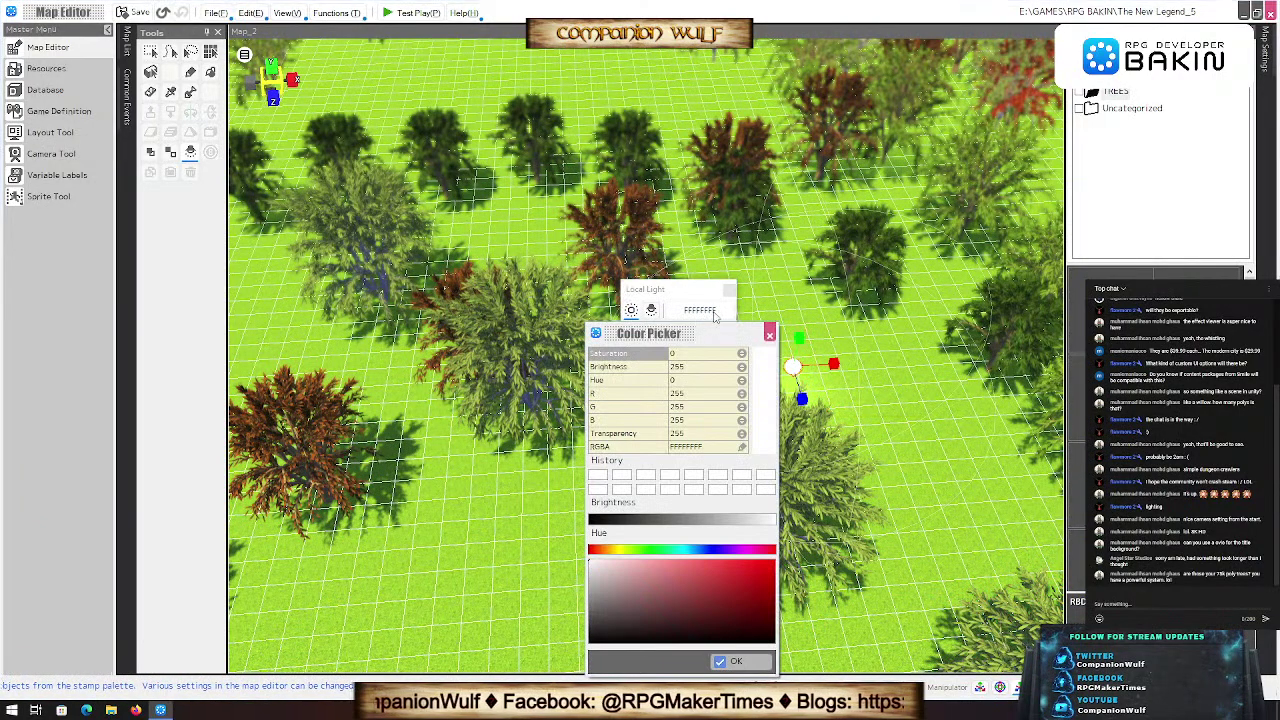
{"action": "left_click", "coordinate": [605, 551]}
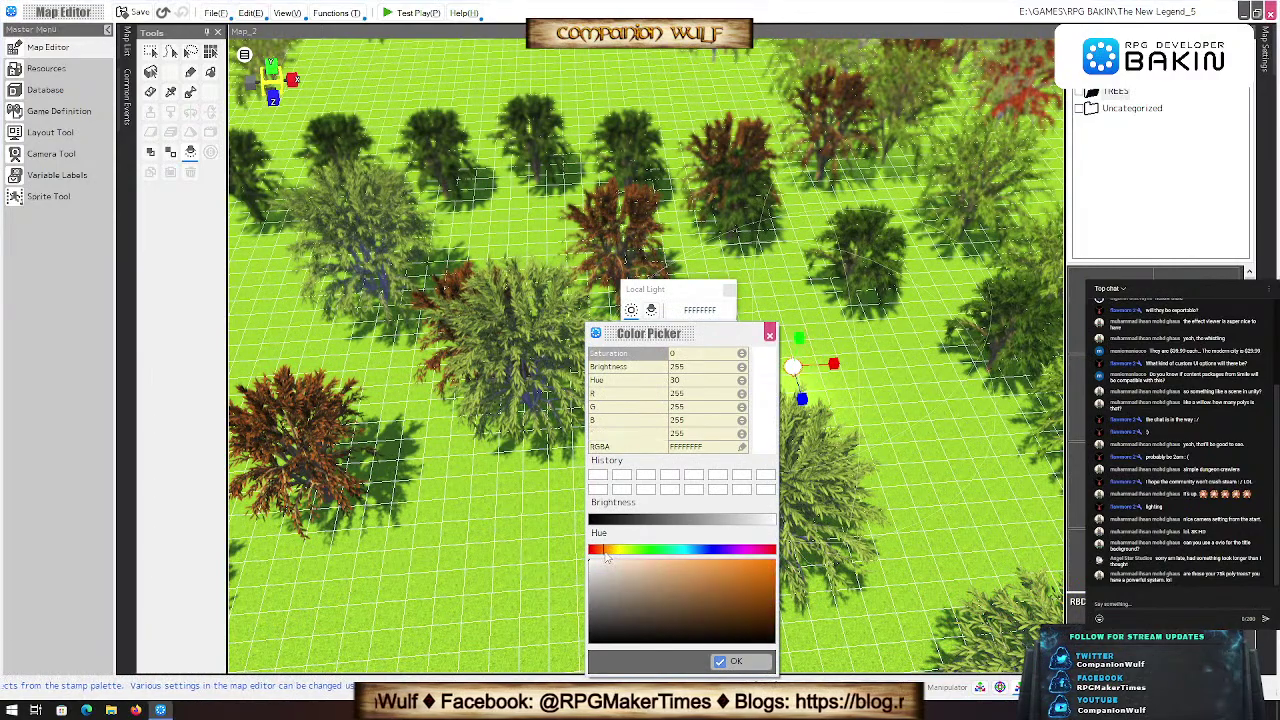
{"action": "left_click_drag", "start_coordinate": [605, 556], "coordinate": [614, 553]}
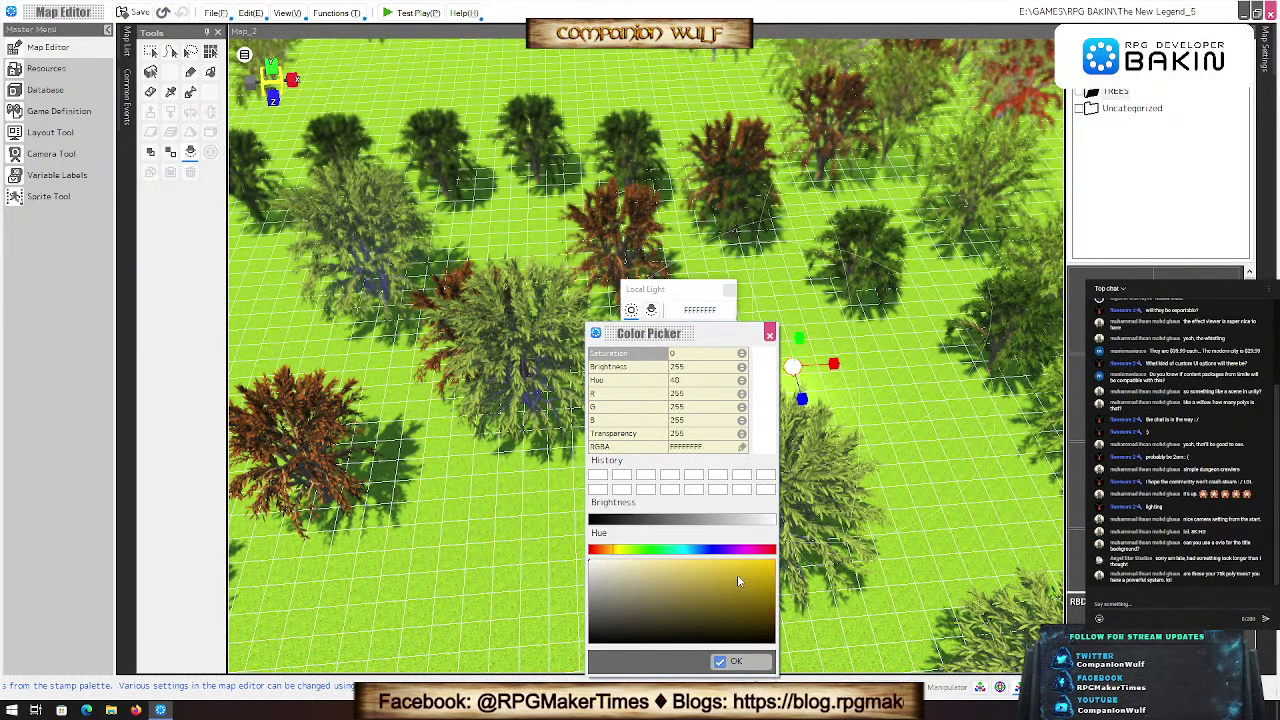
{"action": "left_click_drag", "start_coordinate": [737, 582], "coordinate": [761, 566]}
{"action": "left_click", "coordinate": [732, 661]}
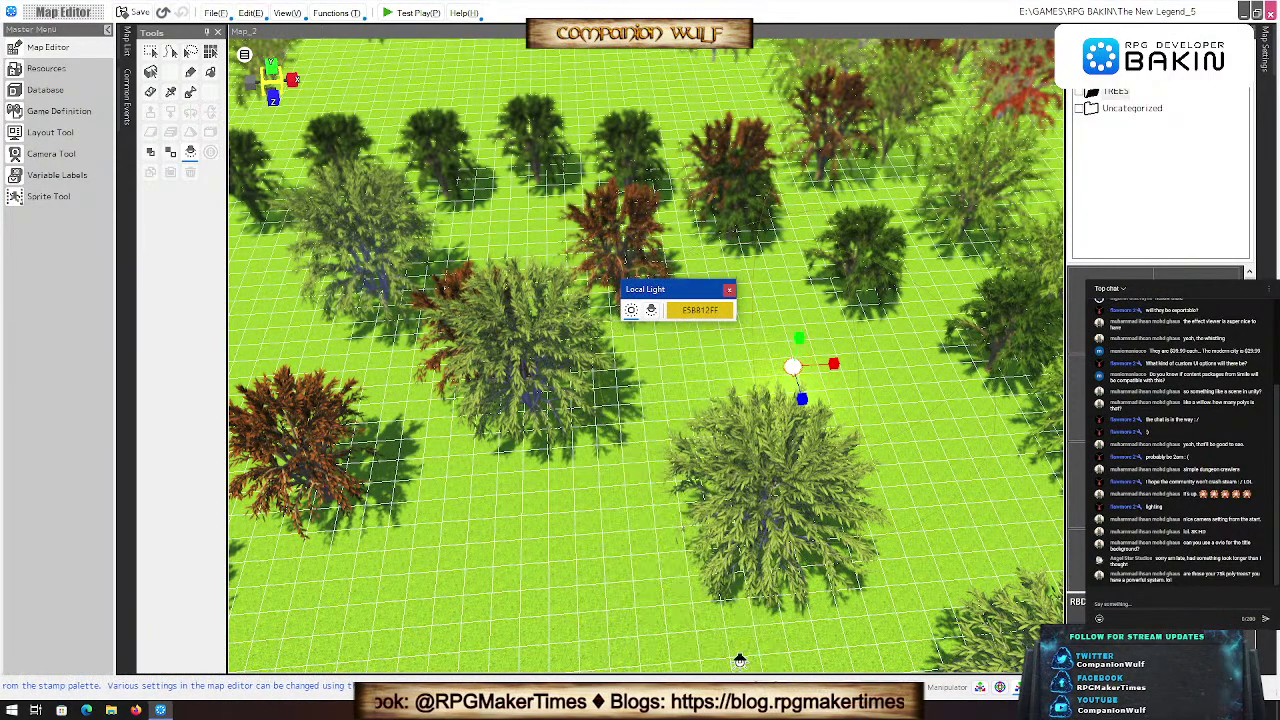
{"action": "left_click", "coordinate": [795, 373]}
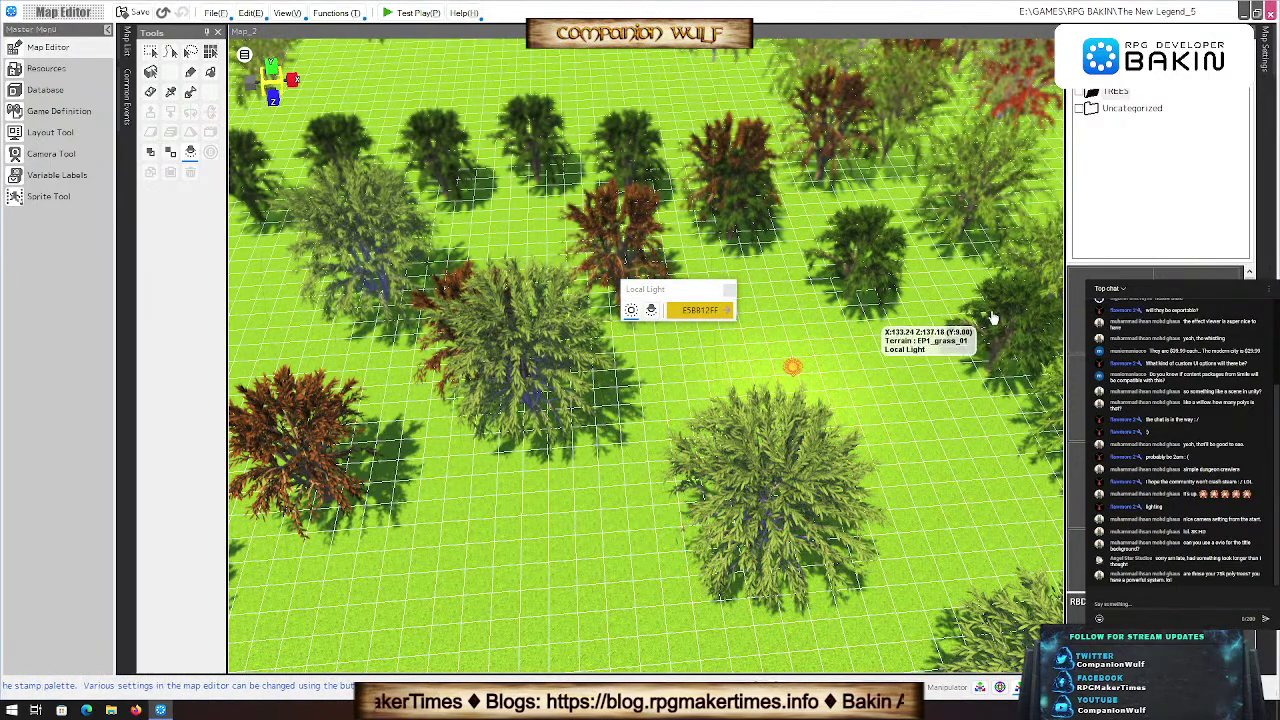
{"action": "right_click_drag", "start_coordinate": [931, 480], "coordinate": [884, 415]}
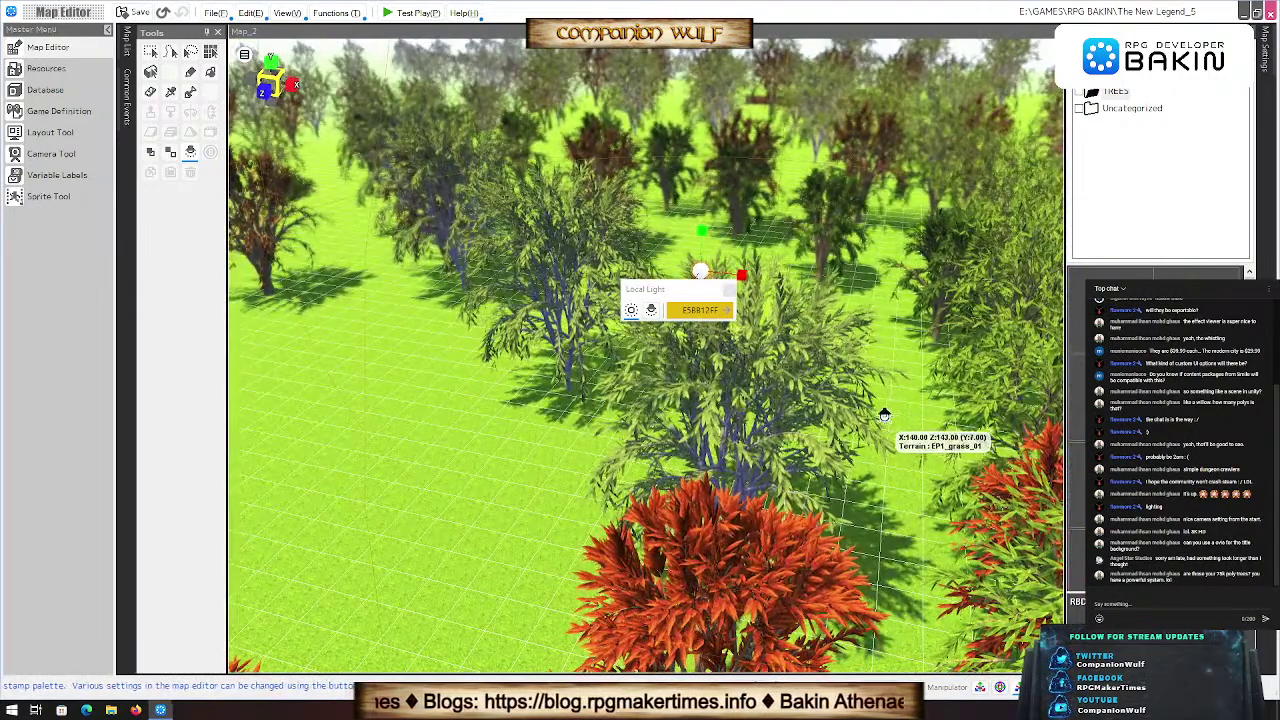
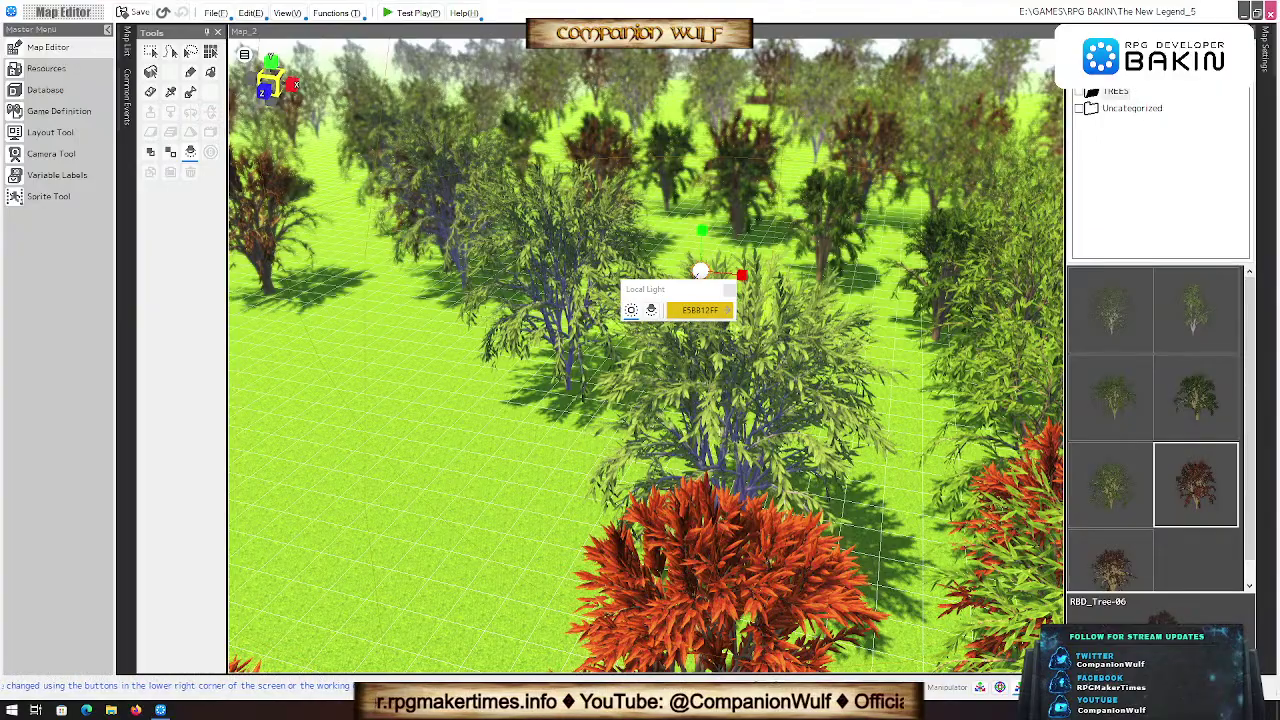
{"action": "scroll", "coordinate": [840, 220], "scroll_direction": "down", "scroll_amount": 3}
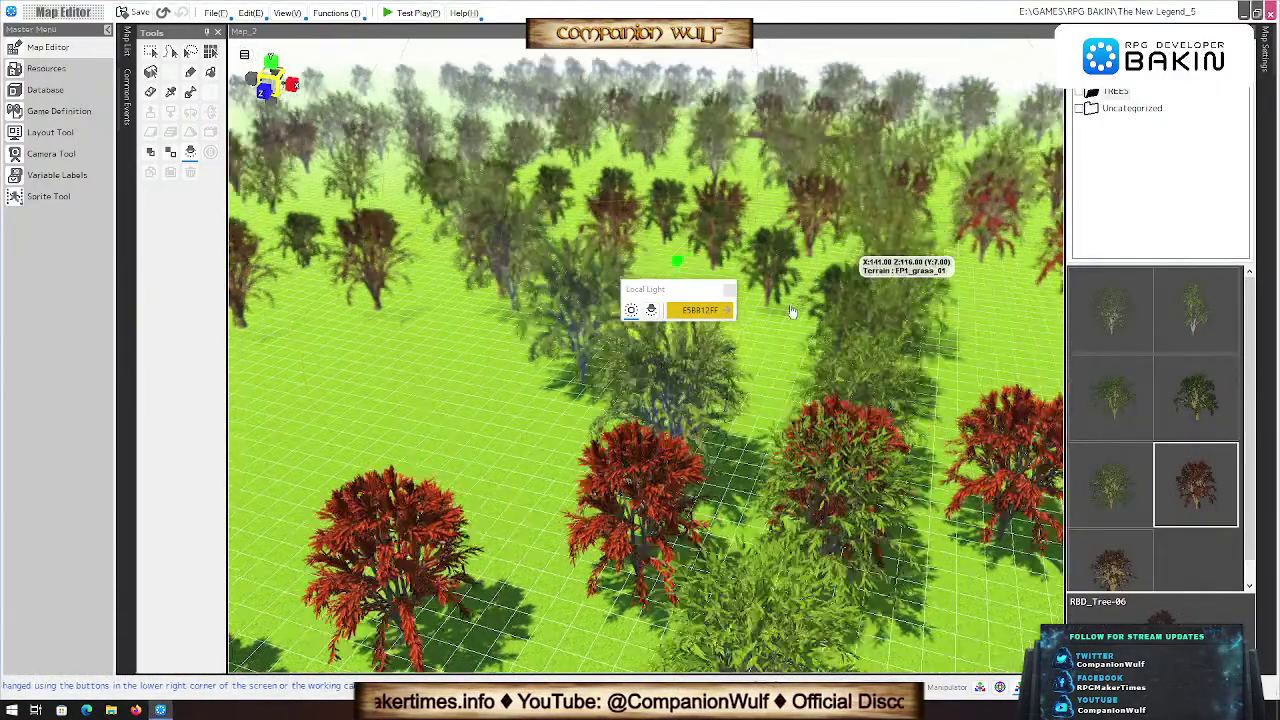
{"action": "right_click_drag", "start_coordinate": [791, 311], "coordinate": [848, 239]}
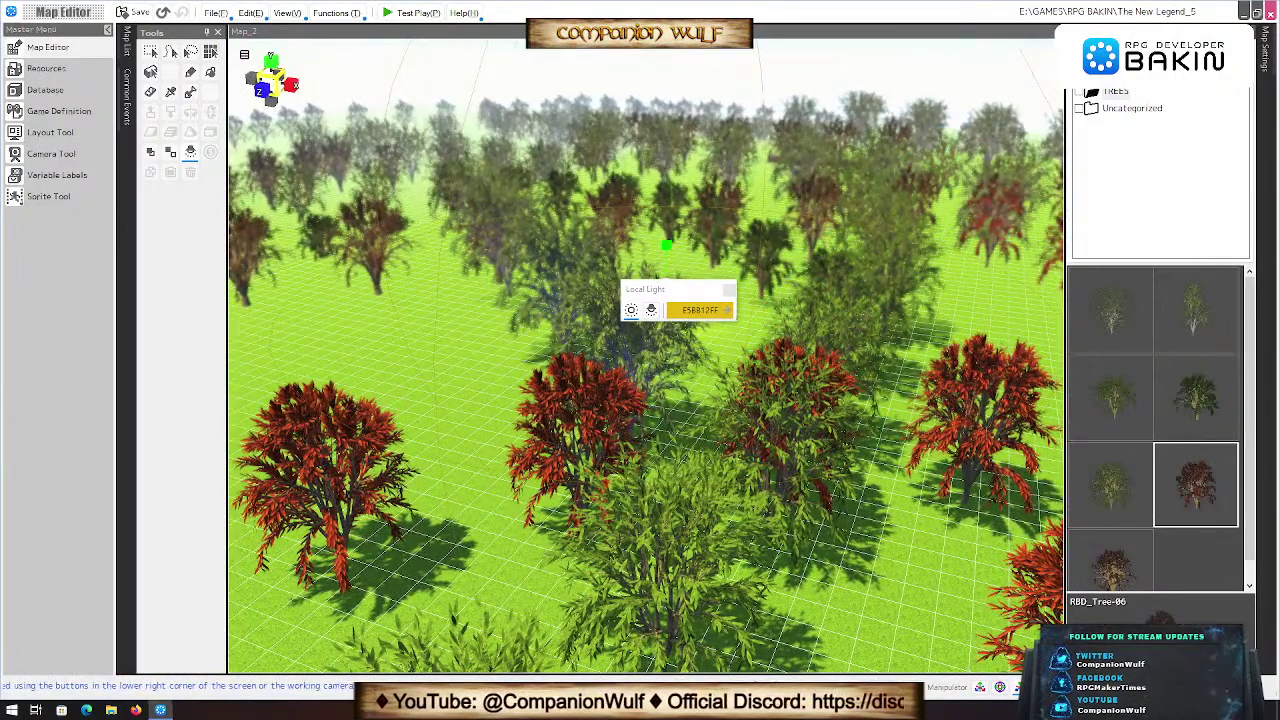
Step: Turn off the Visible setting of Map_2, and look through its camera choices and current location map display settings
{"action": "mouse_move", "coordinate": [1268, 55]}
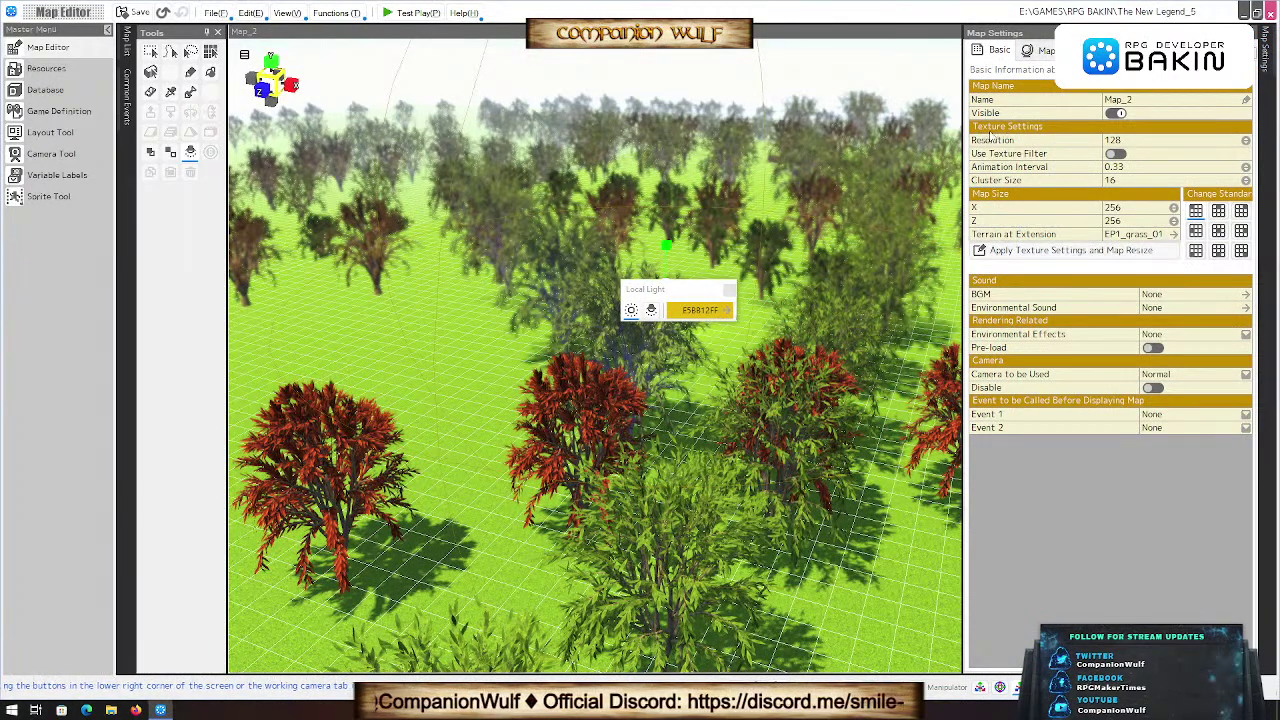
{"action": "left_click", "coordinate": [1122, 113]}
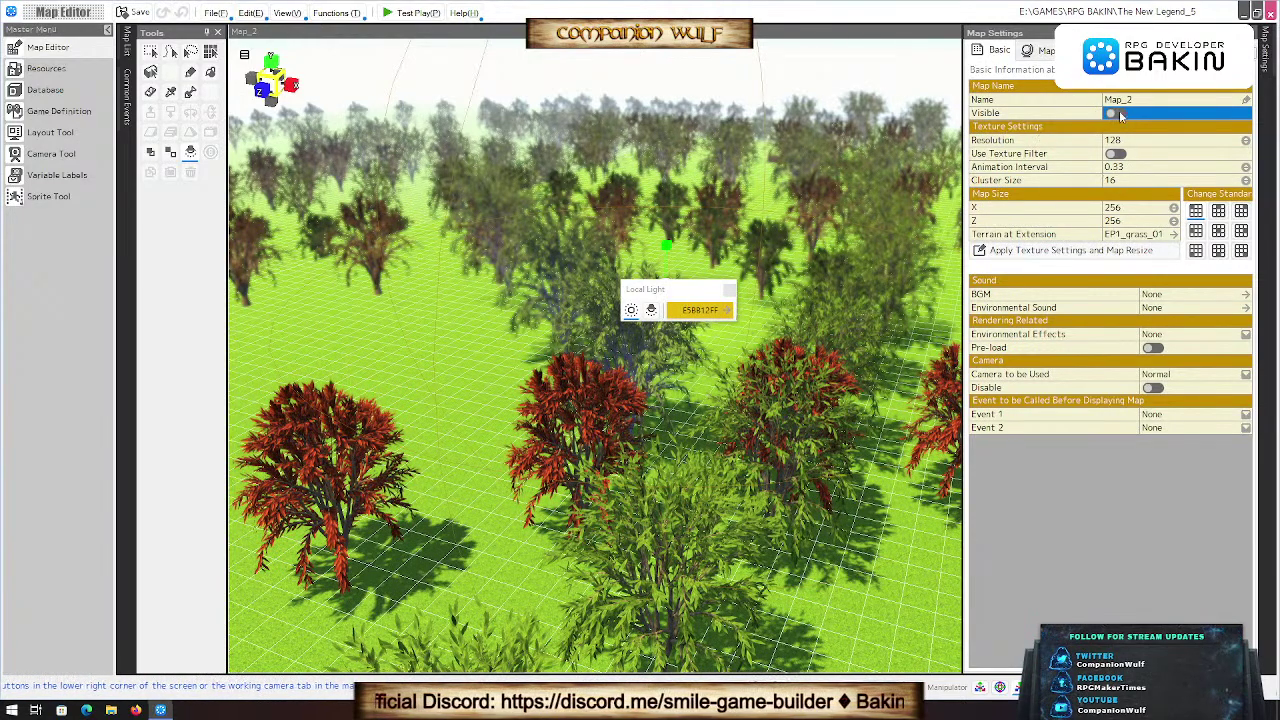
{"action": "mouse_move", "coordinate": [1072, 120]}
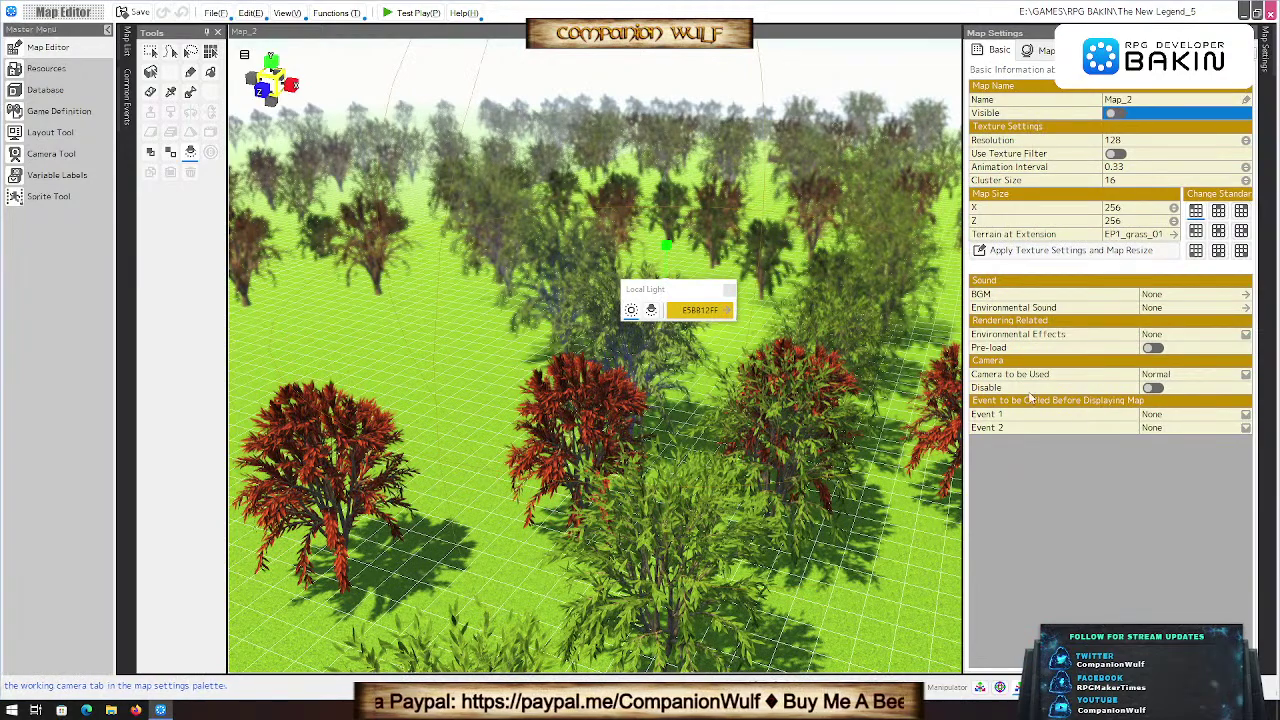
{"action": "left_click", "coordinate": [1183, 377]}
{"action": "left_click", "coordinate": [1187, 378]}
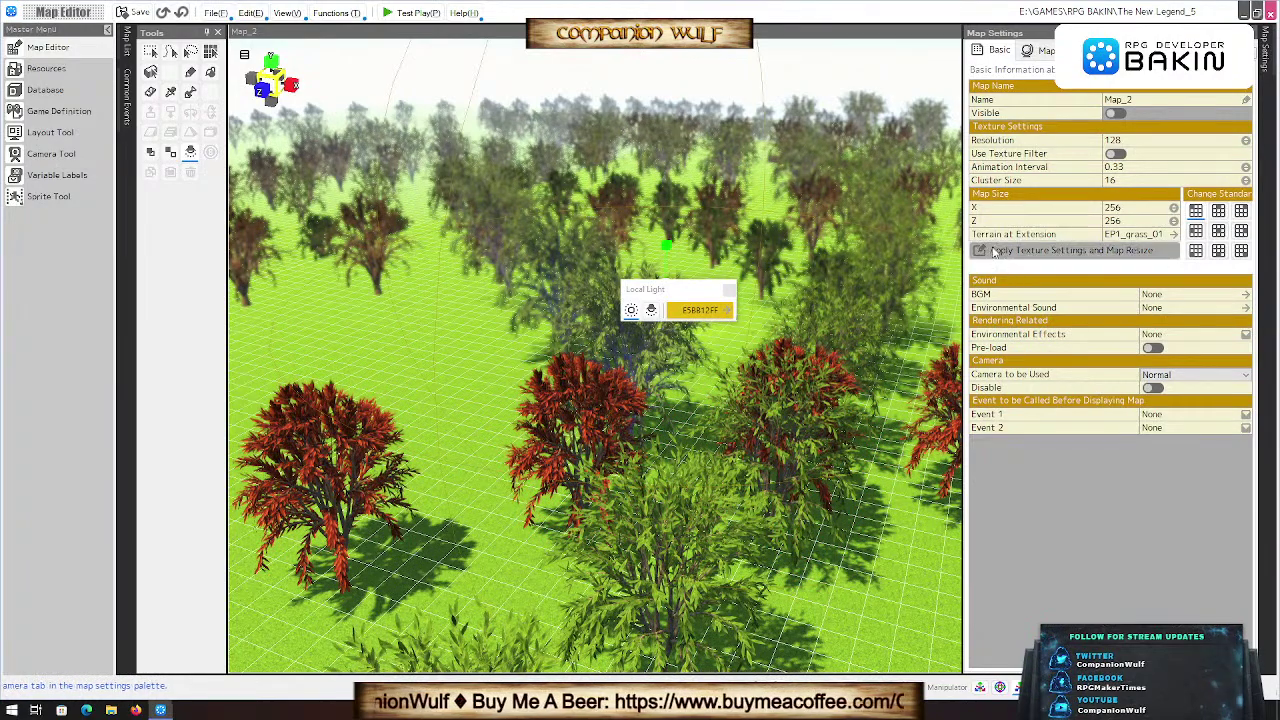
{"action": "left_click", "coordinate": [1042, 51]}
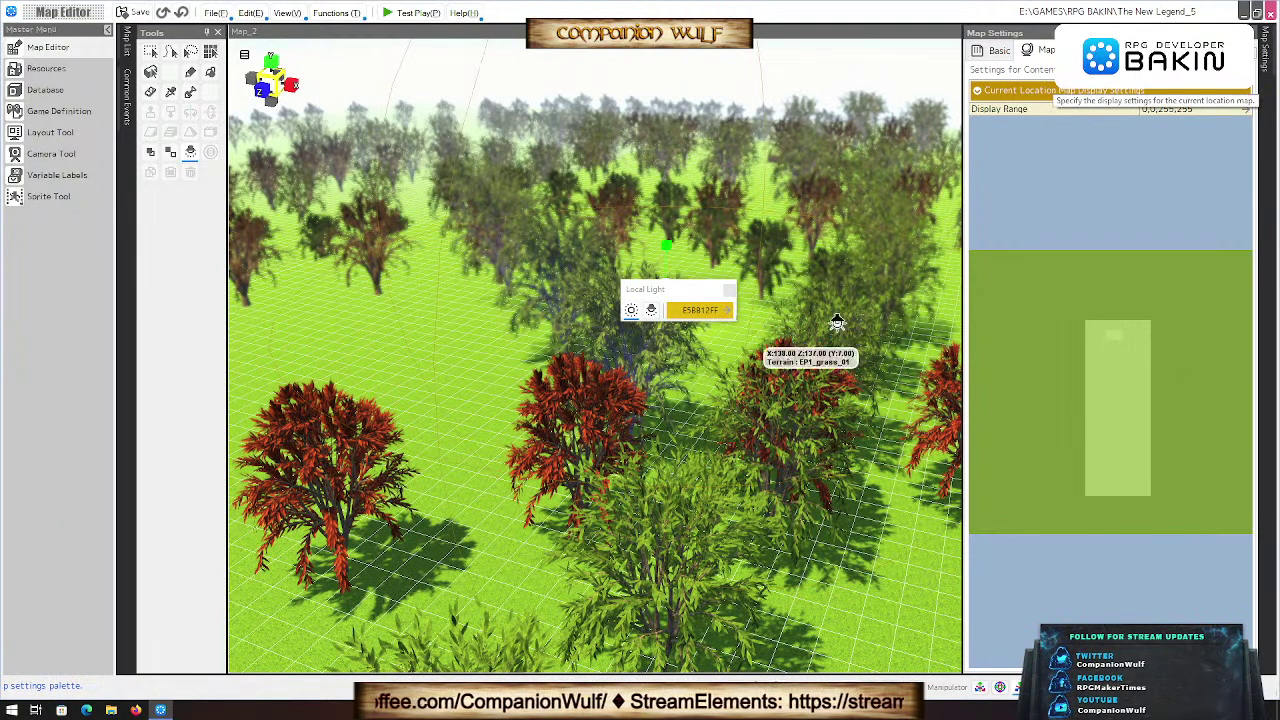
Step: Look over the trees around the local light from near and far, and open the map's post-effect presets and lighting settings
{"action": "scroll", "coordinate": [780, 390], "scroll_direction": "down", "scroll_amount": 5}
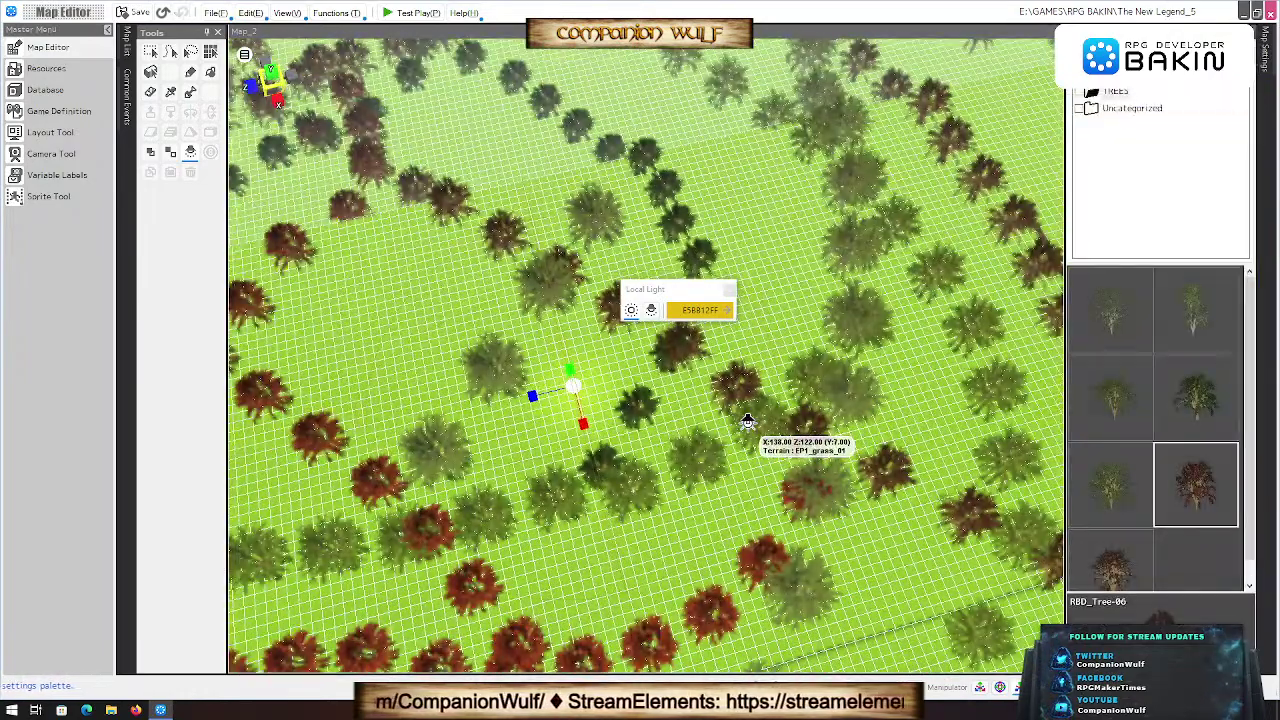
{"action": "mouse_move", "coordinate": [1262, 56]}
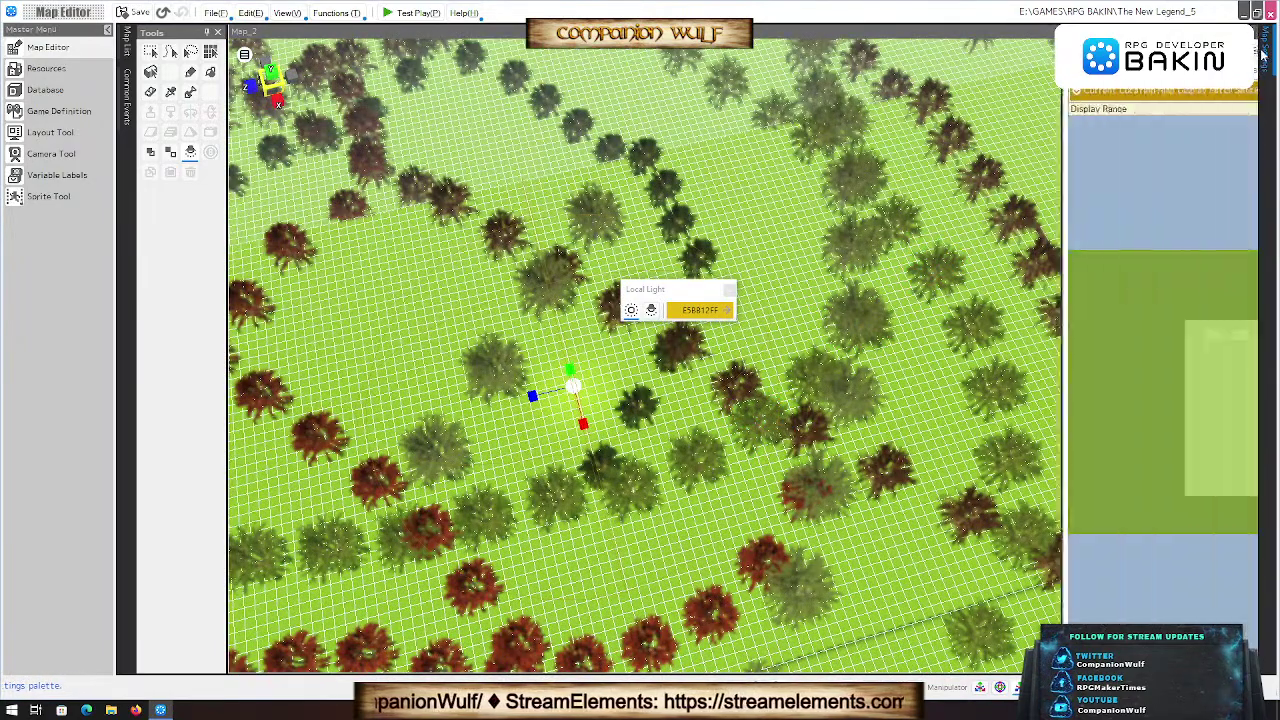
{"action": "left_click", "coordinate": [1244, 32]}
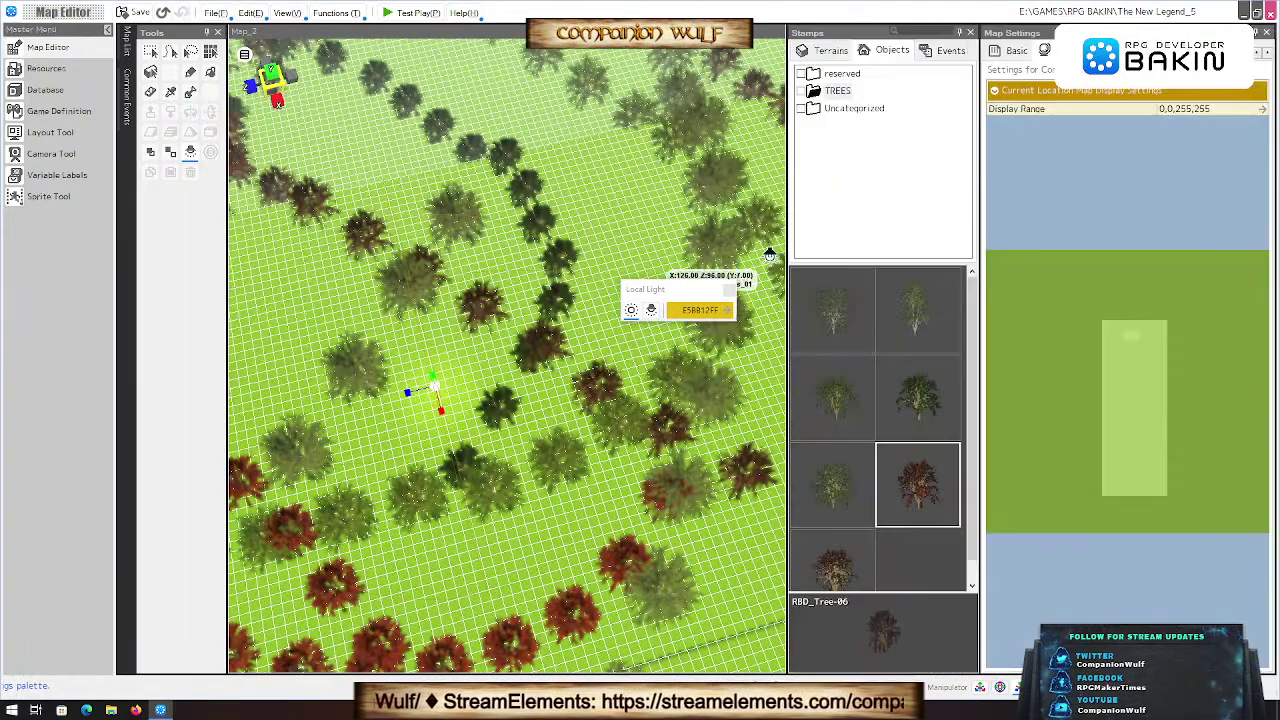
{"action": "scroll", "coordinate": [540, 263], "scroll_direction": "up", "scroll_amount": 6}
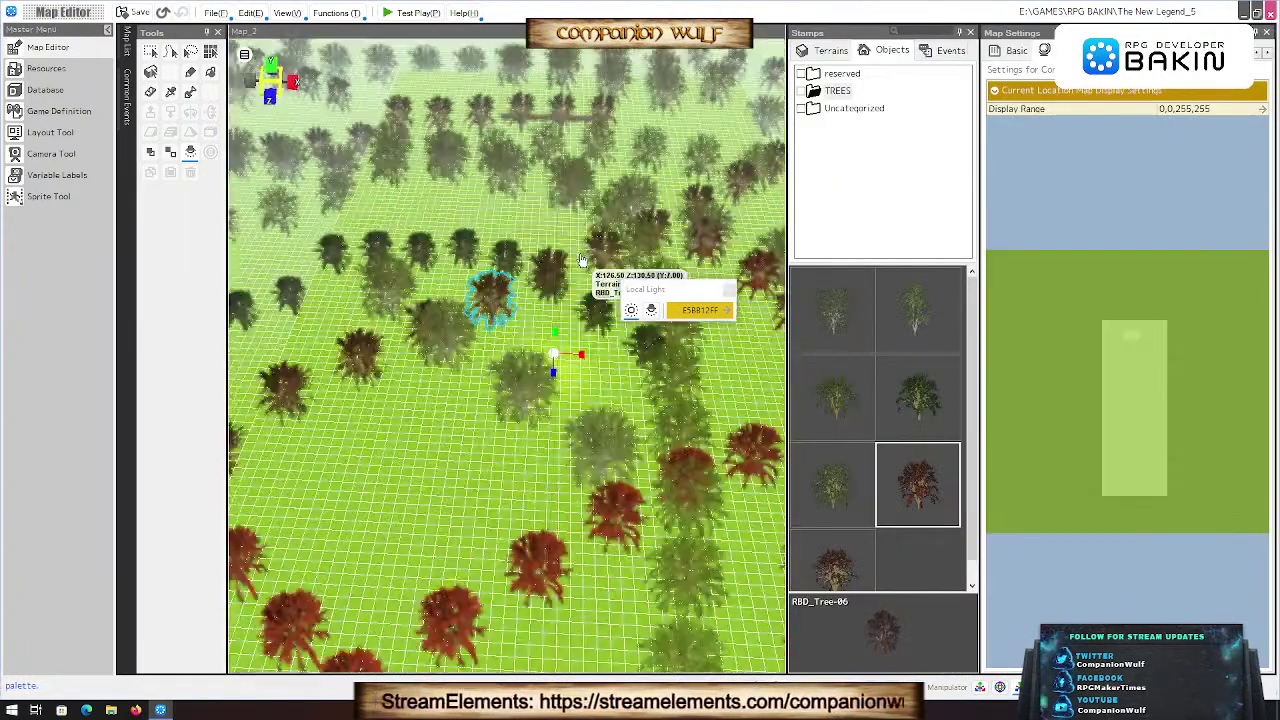
{"action": "scroll", "coordinate": [549, 250], "scroll_direction": "down", "scroll_amount": 4}
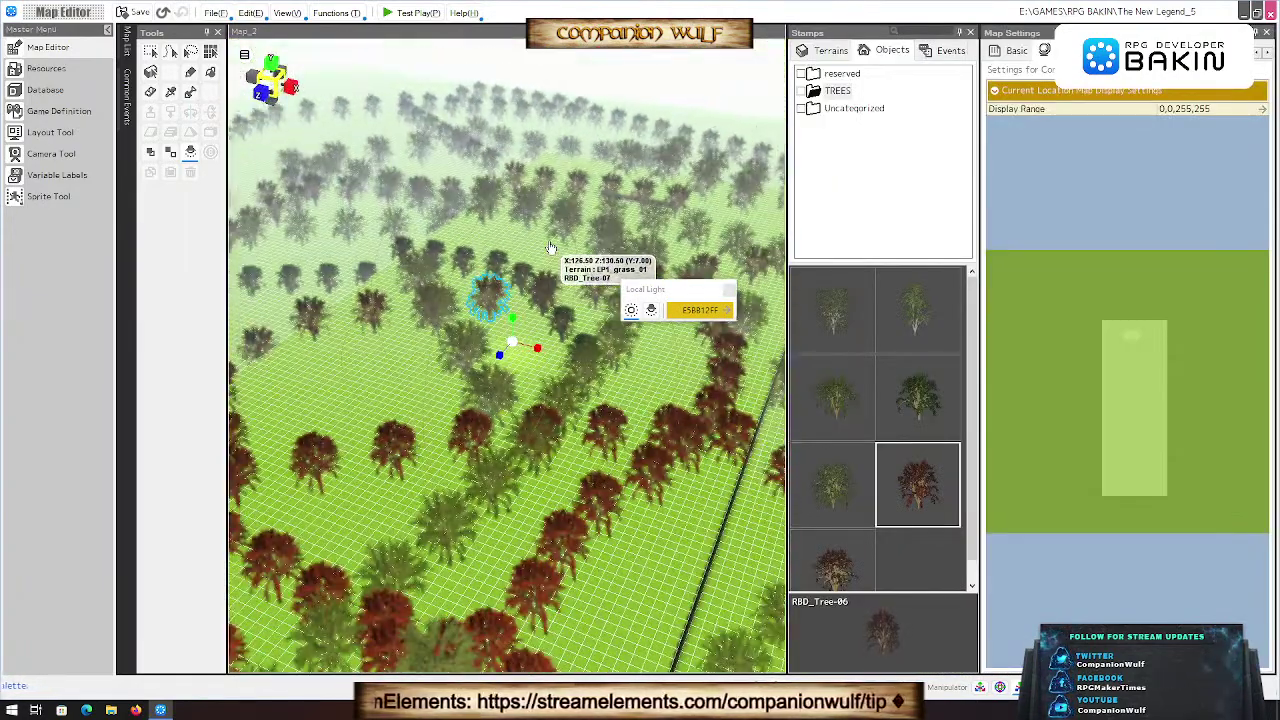
{"action": "scroll", "coordinate": [549, 258], "scroll_direction": "up", "scroll_amount": 6}
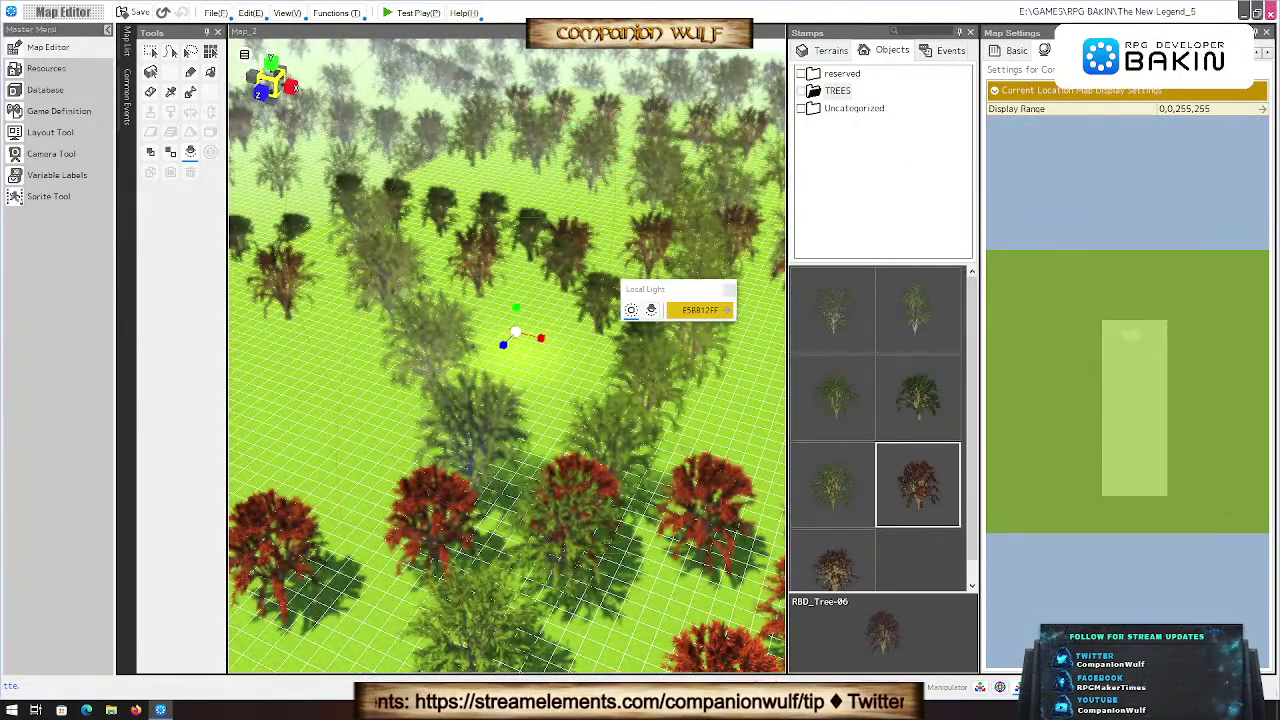
{"action": "left_click", "coordinate": [1258, 34]}
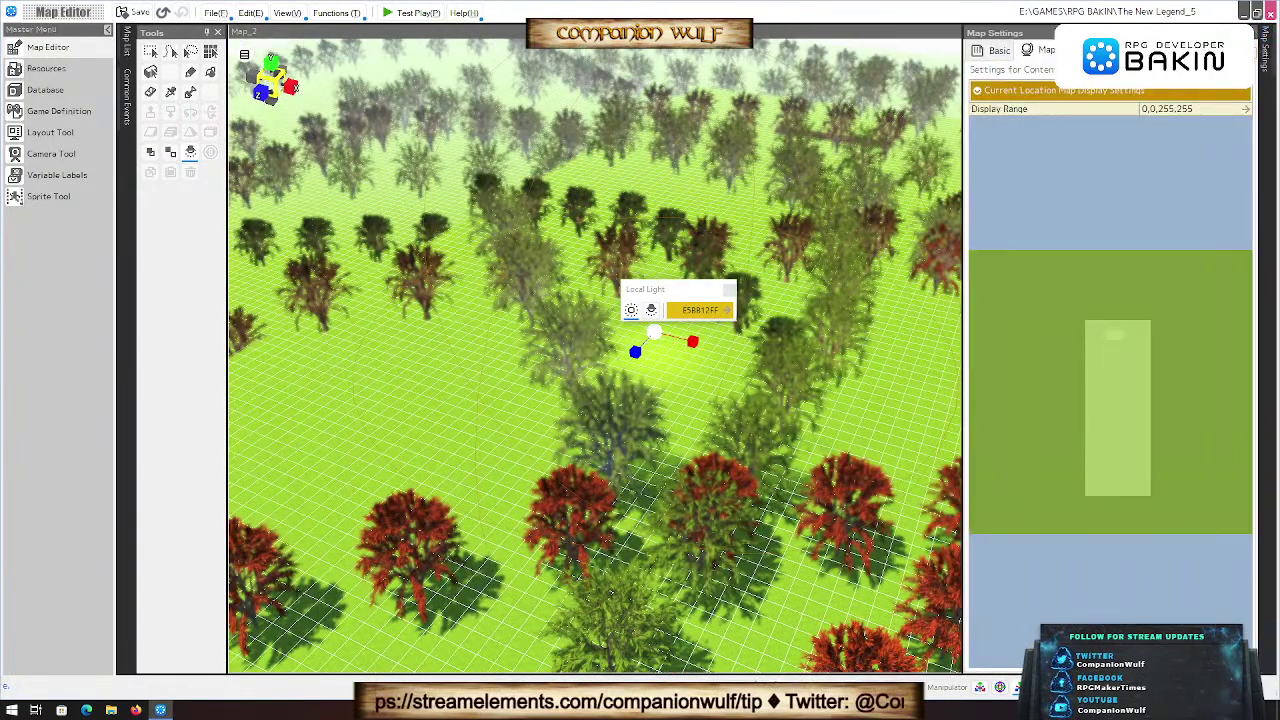
{"action": "left_click", "coordinate": [1090, 50]}
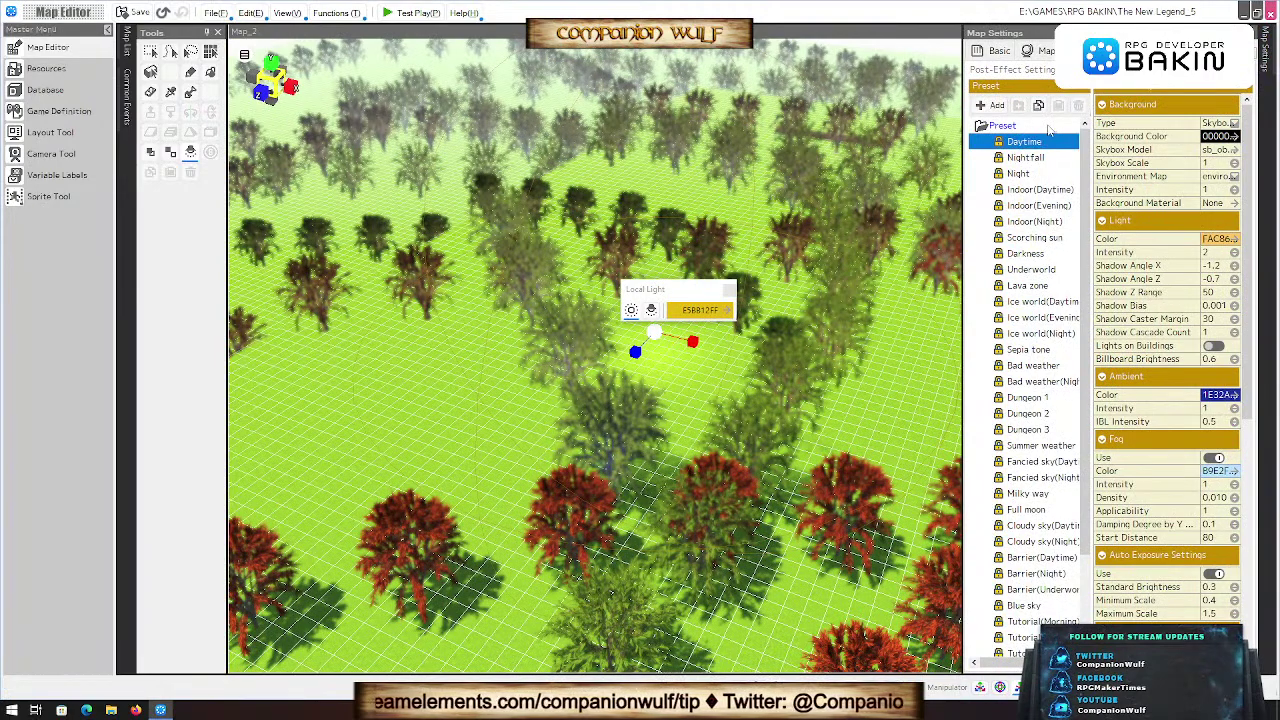
Step: Try the Milky way post-effect preset on the map and view the trees around the local light up close
{"action": "scroll", "coordinate": [1041, 236], "scroll_direction": "down", "scroll_amount": 2}
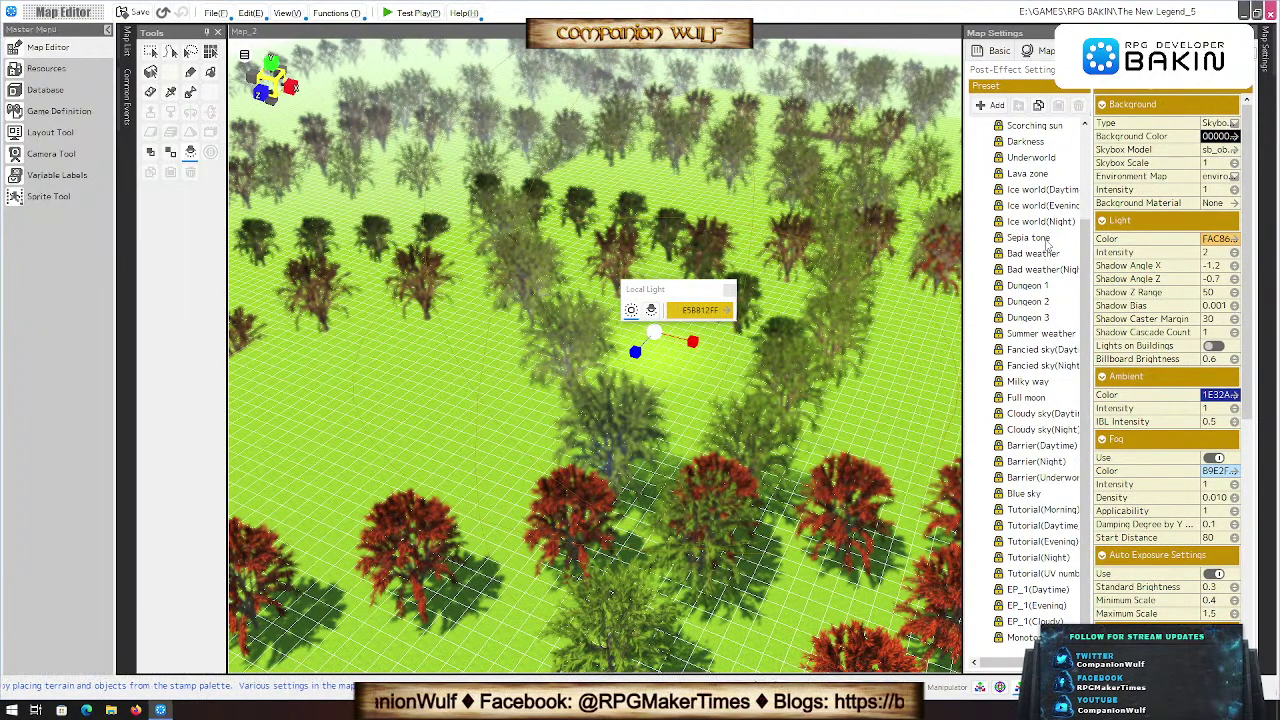
{"action": "left_click", "coordinate": [1012, 383]}
{"action": "scroll", "coordinate": [786, 380], "scroll_direction": "up", "scroll_amount": 10}
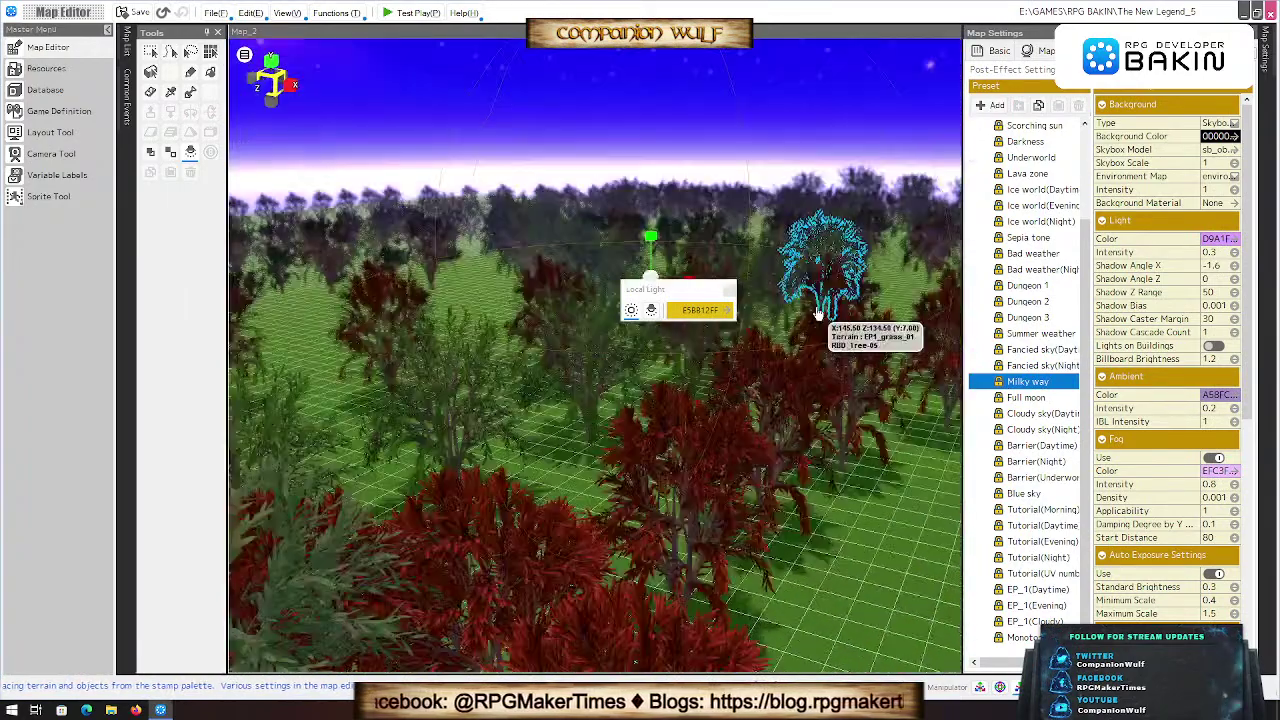
{"action": "scroll", "coordinate": [815, 316], "scroll_direction": "down", "scroll_amount": 3}
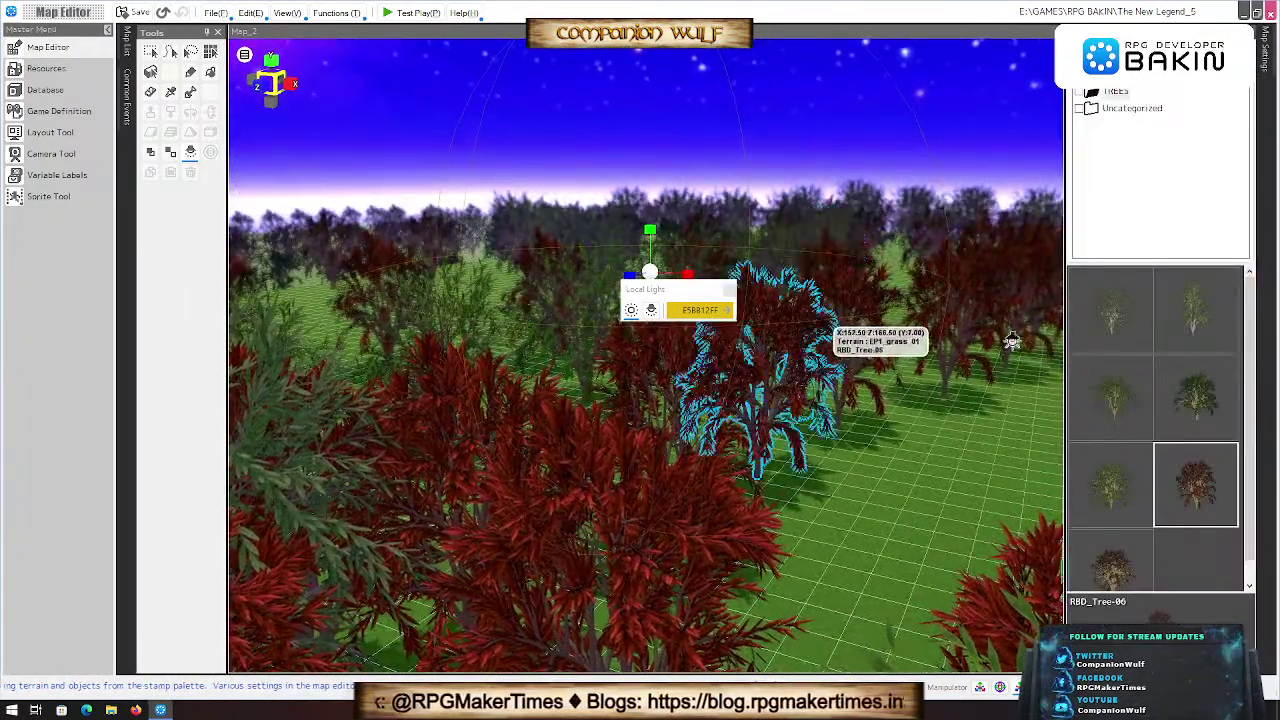
{"action": "left_click", "coordinate": [1264, 55]}
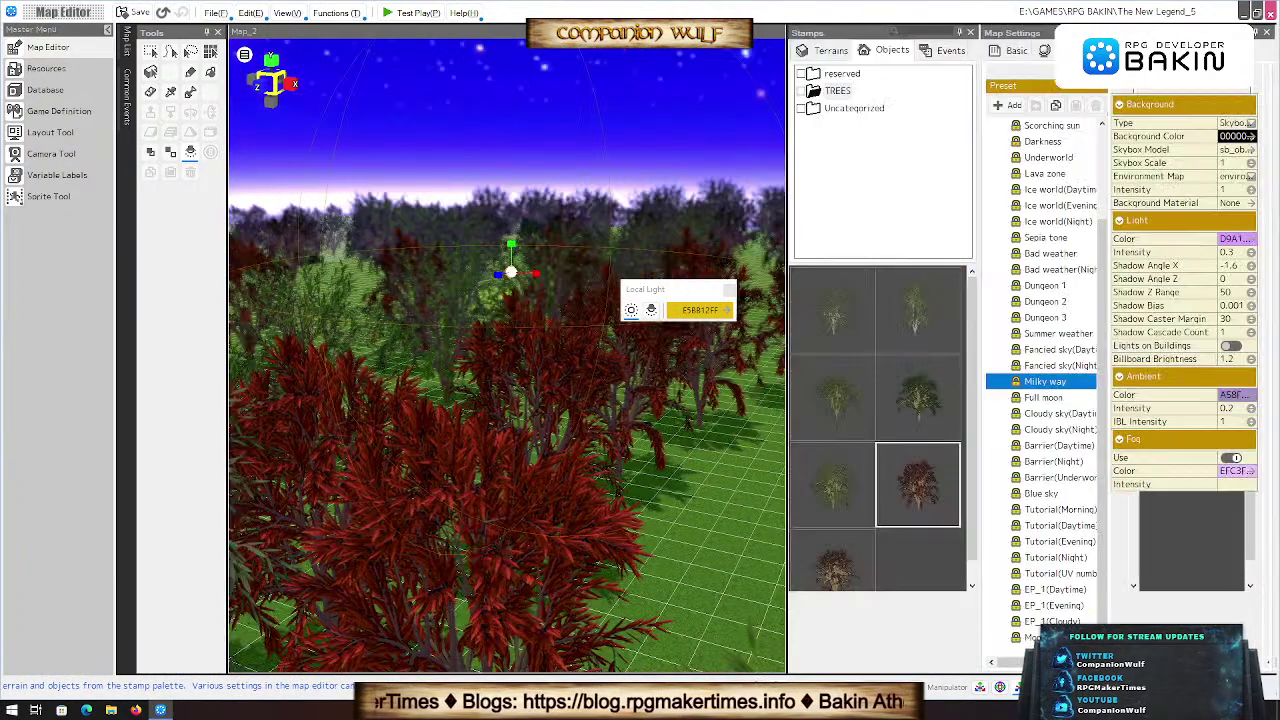
Step: Try the Full moon and EP_1(Cloudy) presets before applying the Darkness preset, and view the lit trees from above
{"action": "left_click", "coordinate": [1045, 398]}
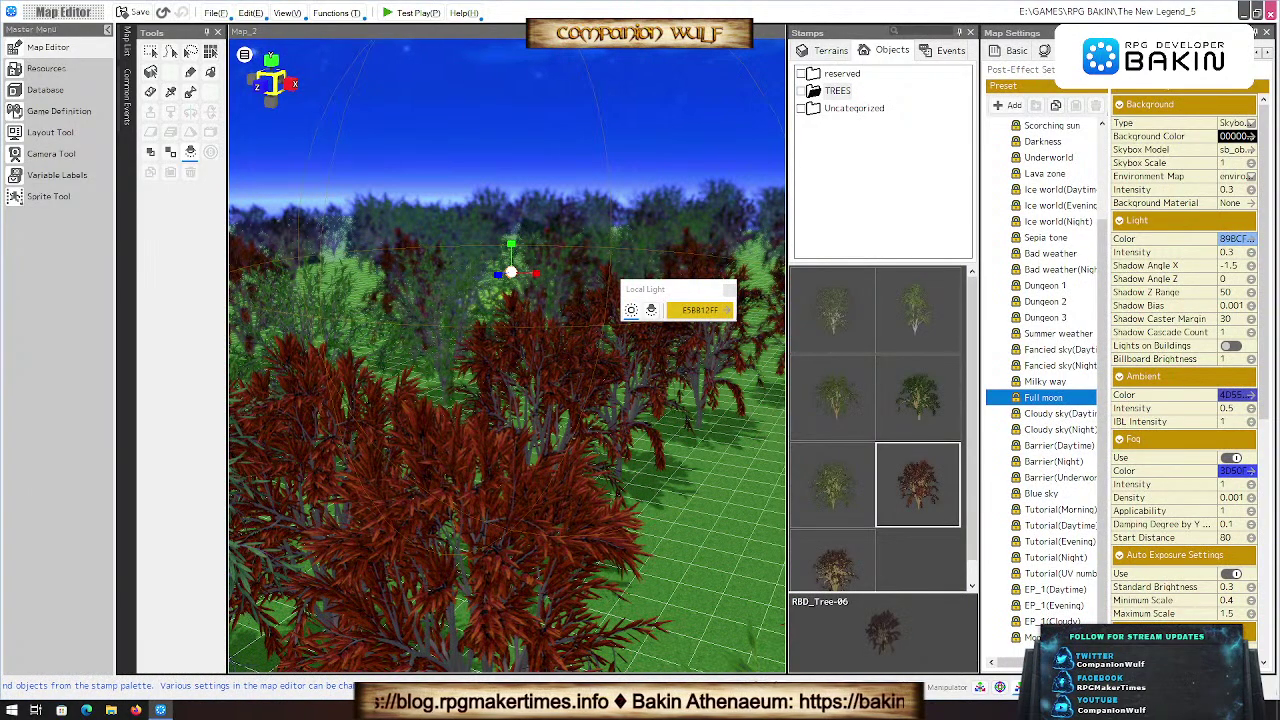
{"action": "left_click", "coordinate": [1052, 621]}
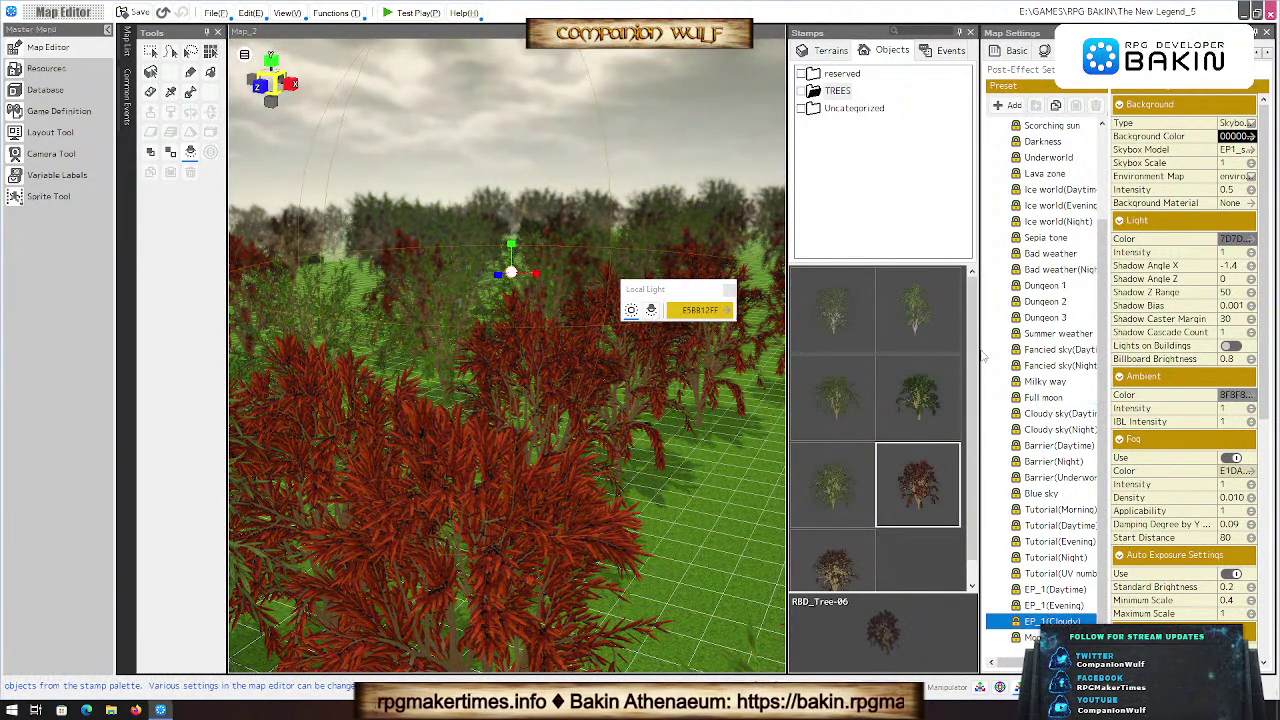
{"action": "left_click", "coordinate": [1044, 142]}
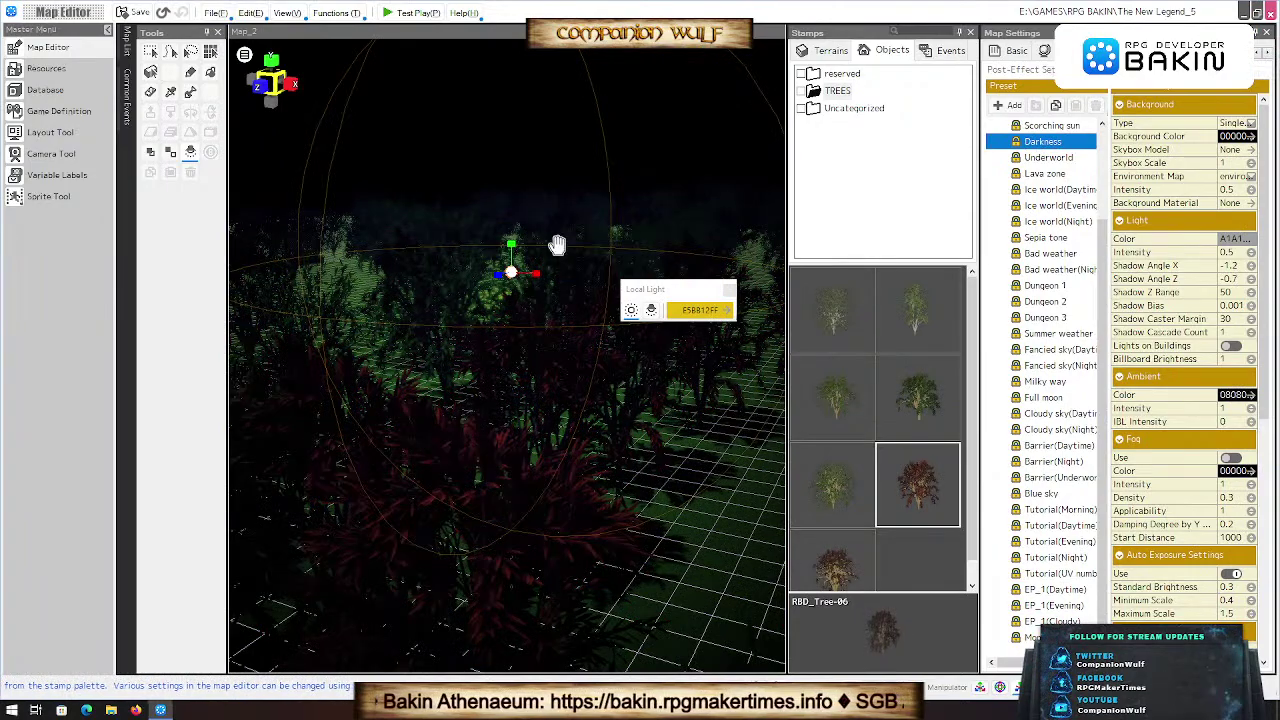
{"action": "scroll", "coordinate": [560, 250], "scroll_direction": "down", "scroll_amount": 5}
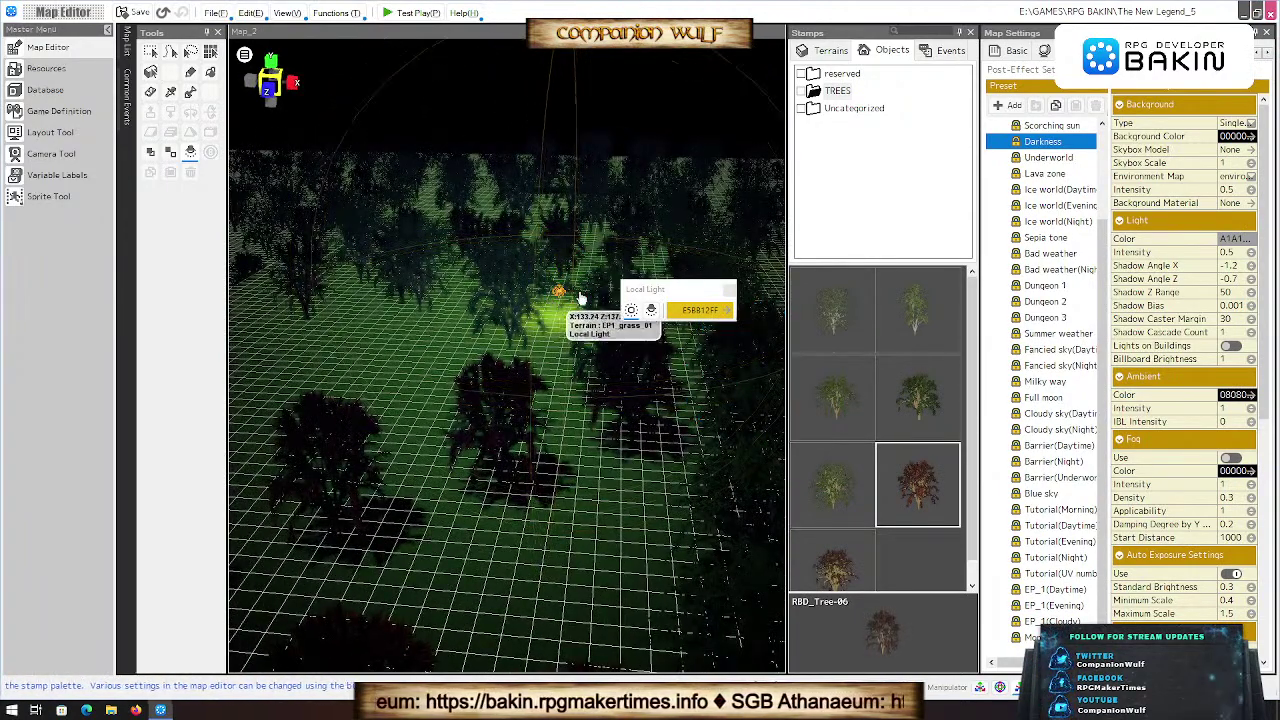
Step: Raise the golden local light to a height of 14.75 and move it to about (128, 137) among the trees
{"action": "left_click", "coordinate": [579, 297]}
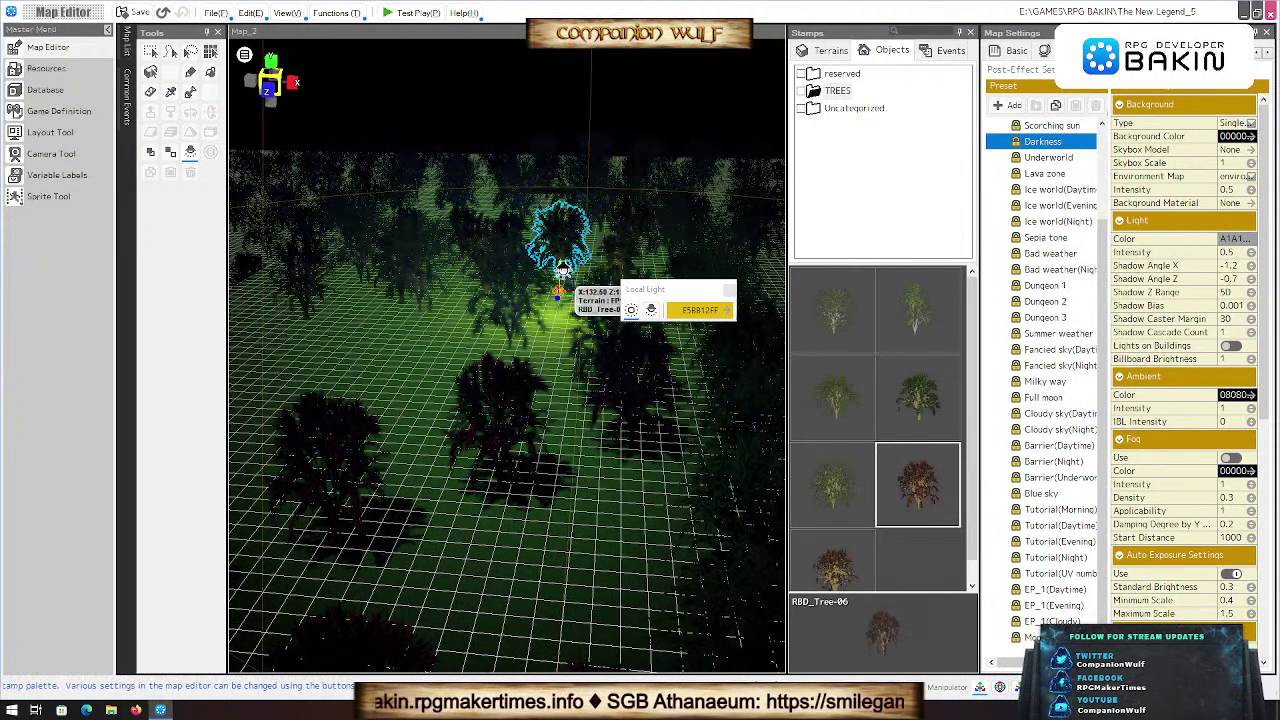
{"action": "left_click_drag", "start_coordinate": [560, 274], "coordinate": [551, 181]}
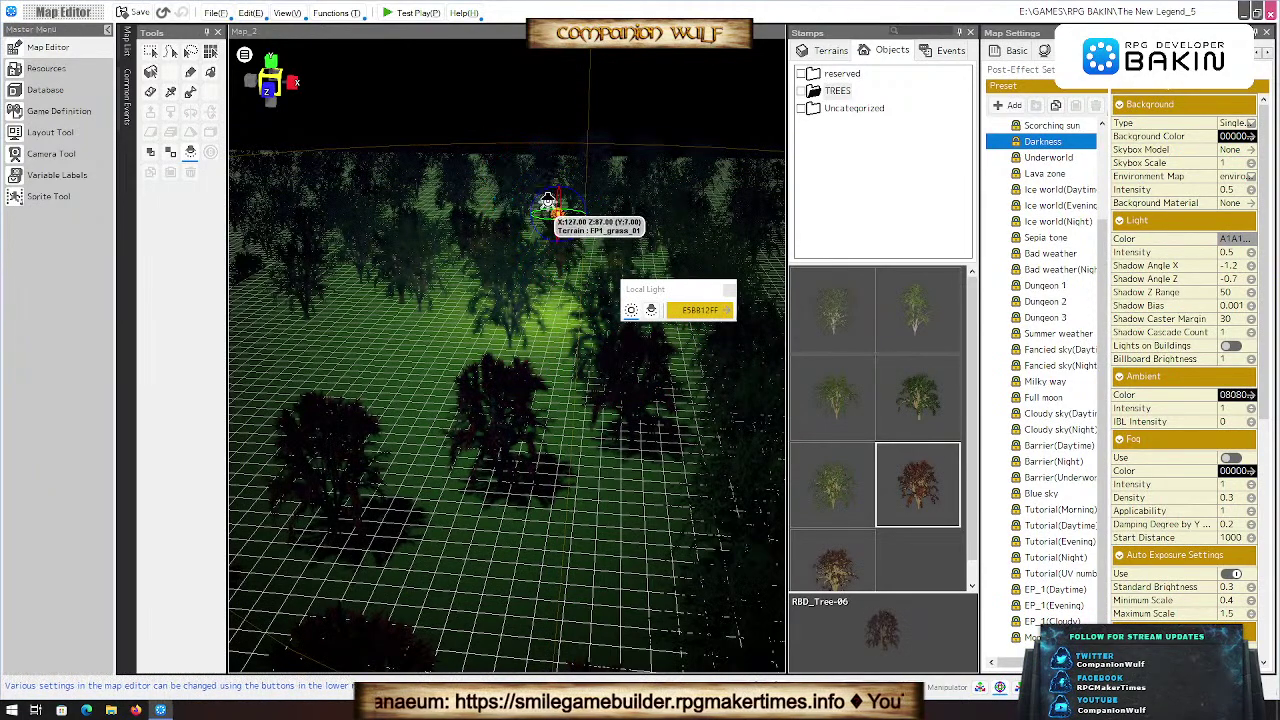
{"action": "middle_click_drag", "start_coordinate": [585, 232], "coordinate": [567, 233]}
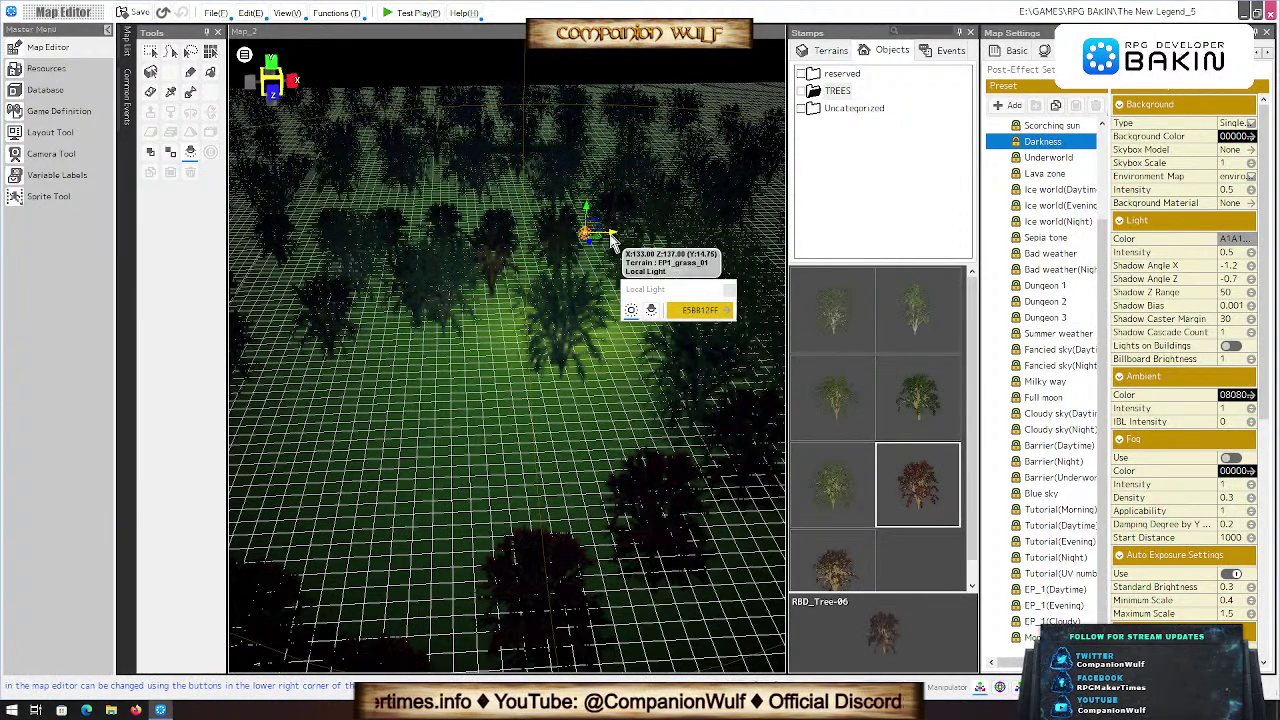
{"action": "left_click_drag", "start_coordinate": [588, 234], "coordinate": [516, 214]}
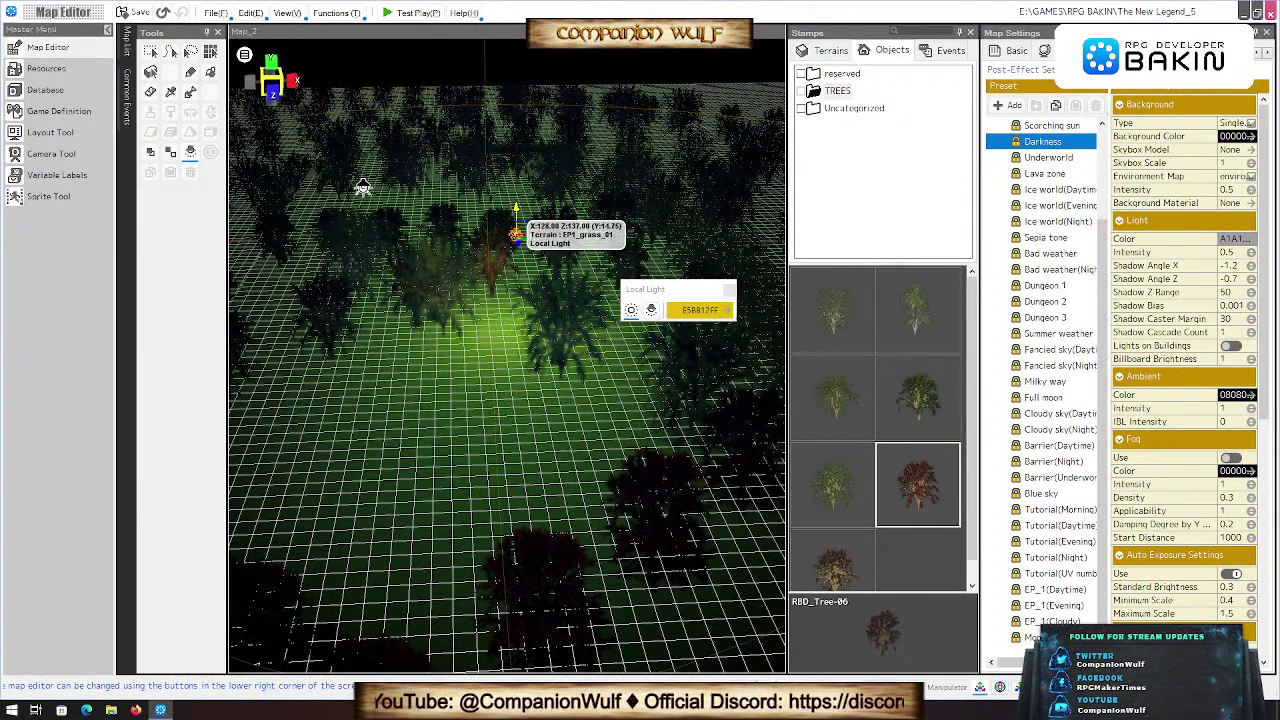
Step: Place two more local lights close together on the open grass, the second at about (116, 150)
{"action": "left_click", "coordinate": [358, 378]}
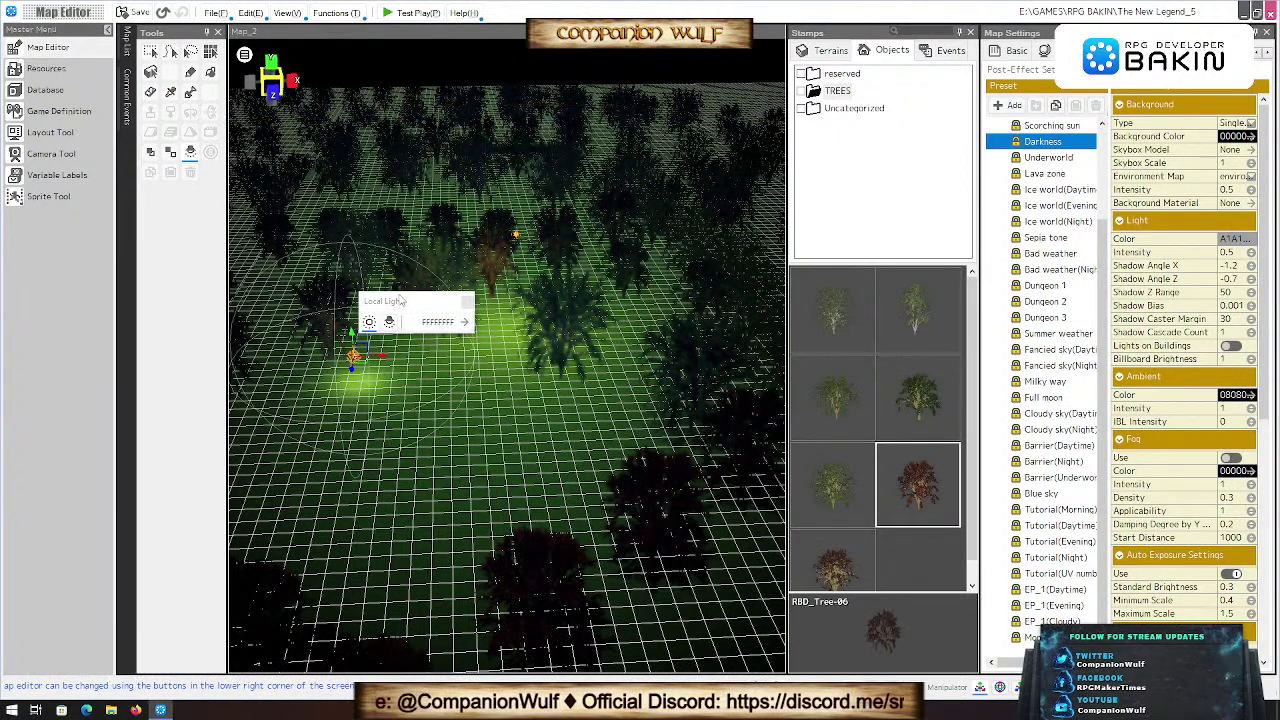
{"action": "left_click_drag", "start_coordinate": [356, 360], "coordinate": [343, 428]}
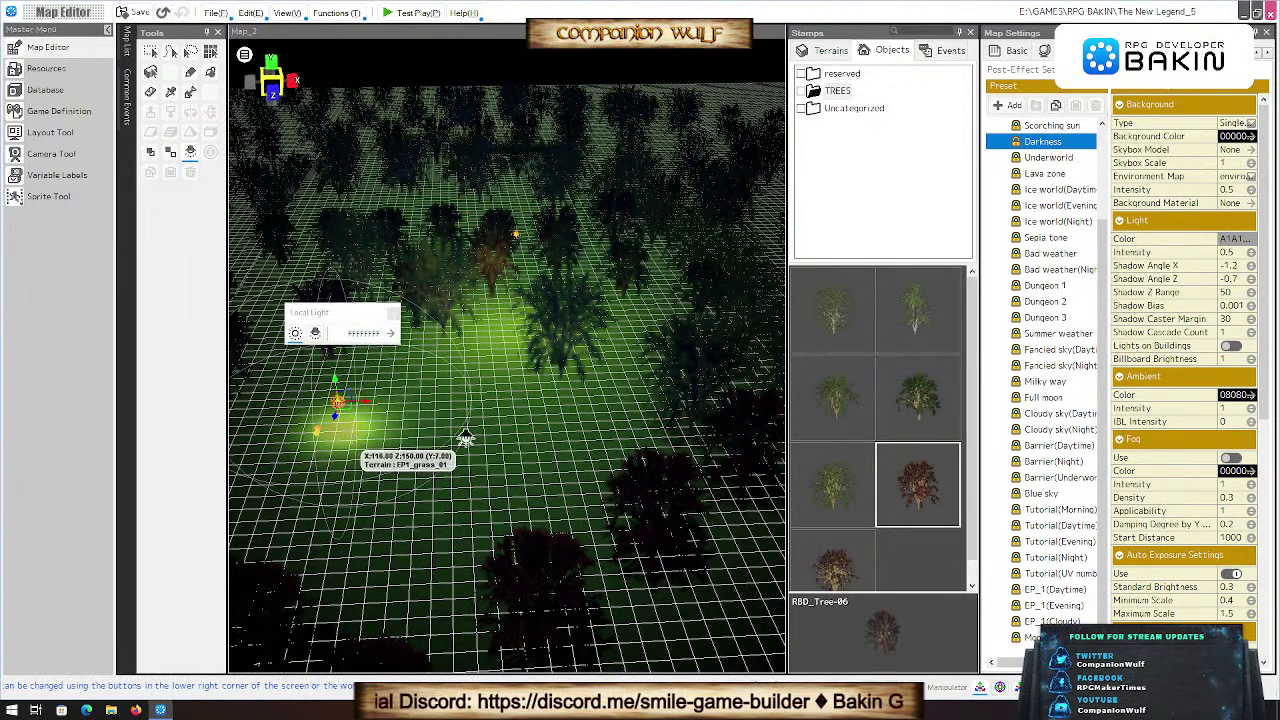
{"action": "right_click_drag", "start_coordinate": [456, 449], "coordinate": [702, 515]}
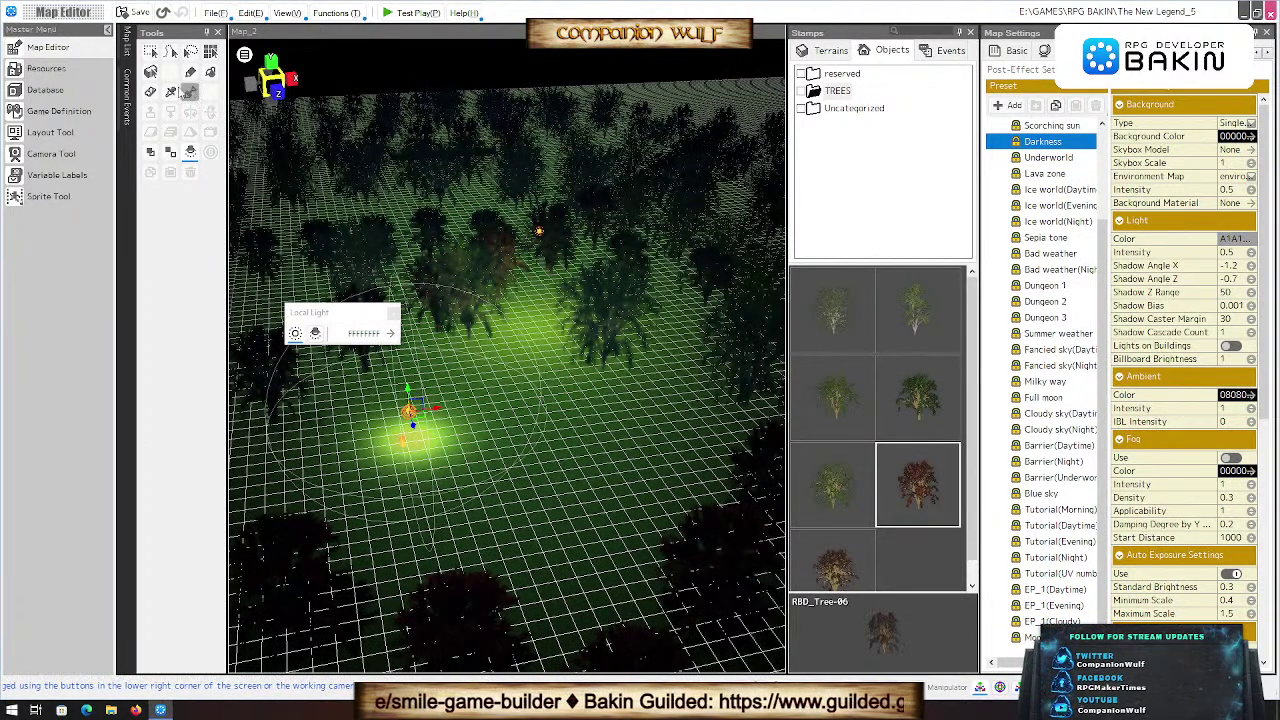
Step: Inspect the new local lights and the lit clearing from ground level and from nearby
{"action": "left_click", "coordinate": [412, 396]}
{"action": "left_click_drag", "start_coordinate": [412, 396], "coordinate": [543, 580]}
{"action": "right_click_drag", "start_coordinate": [543, 580], "coordinate": [543, 457]}
{"action": "scroll", "coordinate": [543, 457], "scroll_direction": "up", "scroll_amount": 5}
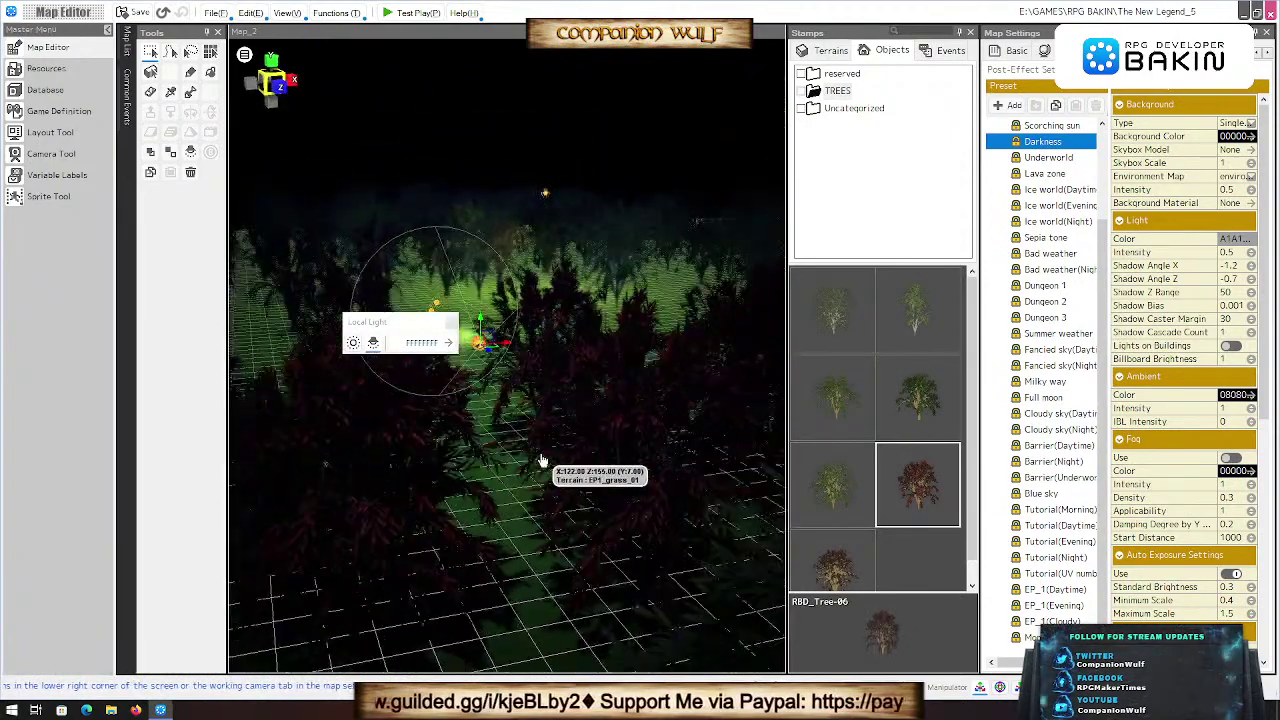
{"action": "scroll", "coordinate": [478, 412], "scroll_direction": "down", "scroll_amount": 5}
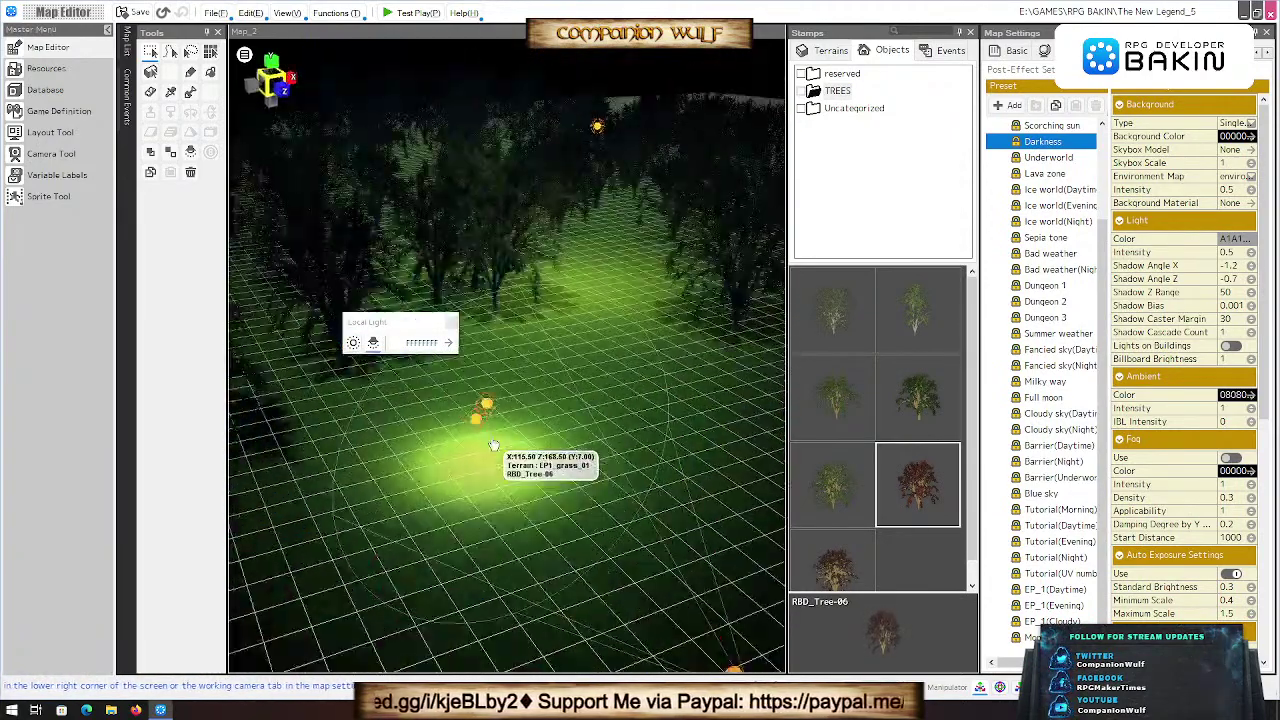
{"action": "mouse_move", "coordinate": [490, 435]}
{"action": "right_mouse_down"}
{"action": "mouse_move", "coordinate": [505, 437]}
{"action": "mouse_move", "coordinate": [489, 434]}
{"action": "right_mouse_up"}
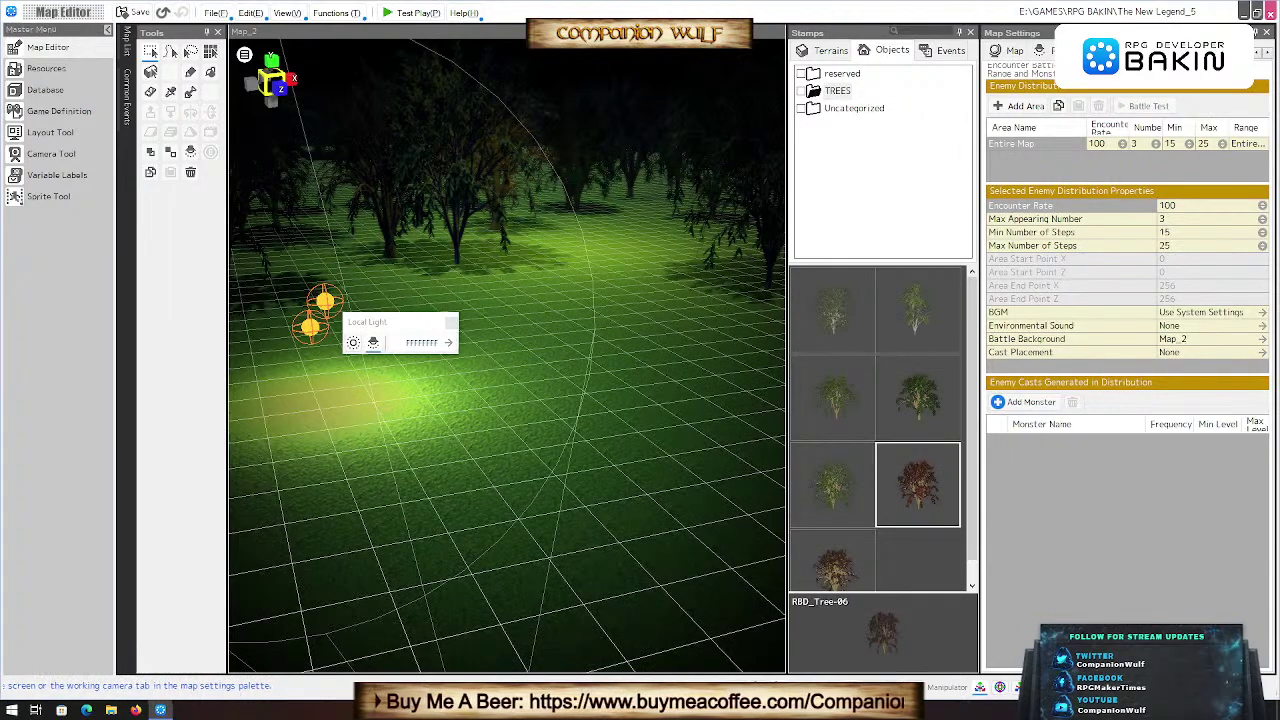
Step: Set the working camera's viewpoint height to 3 and depth to 124, vertical rotation to -10 and angle of view to 43, and shift it sideways
{"action": "left_click", "coordinate": [999, 687]}
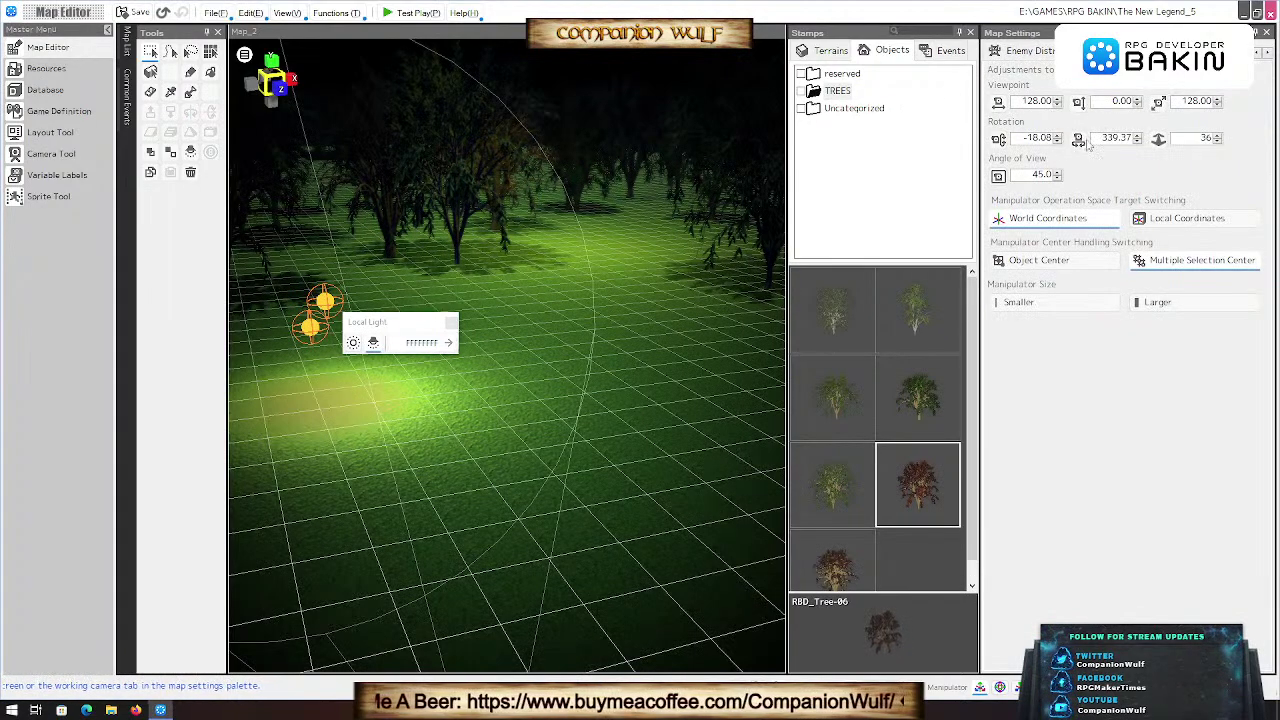
{"action": "left_click_drag", "start_coordinate": [994, 103], "coordinate": [998, 103]}
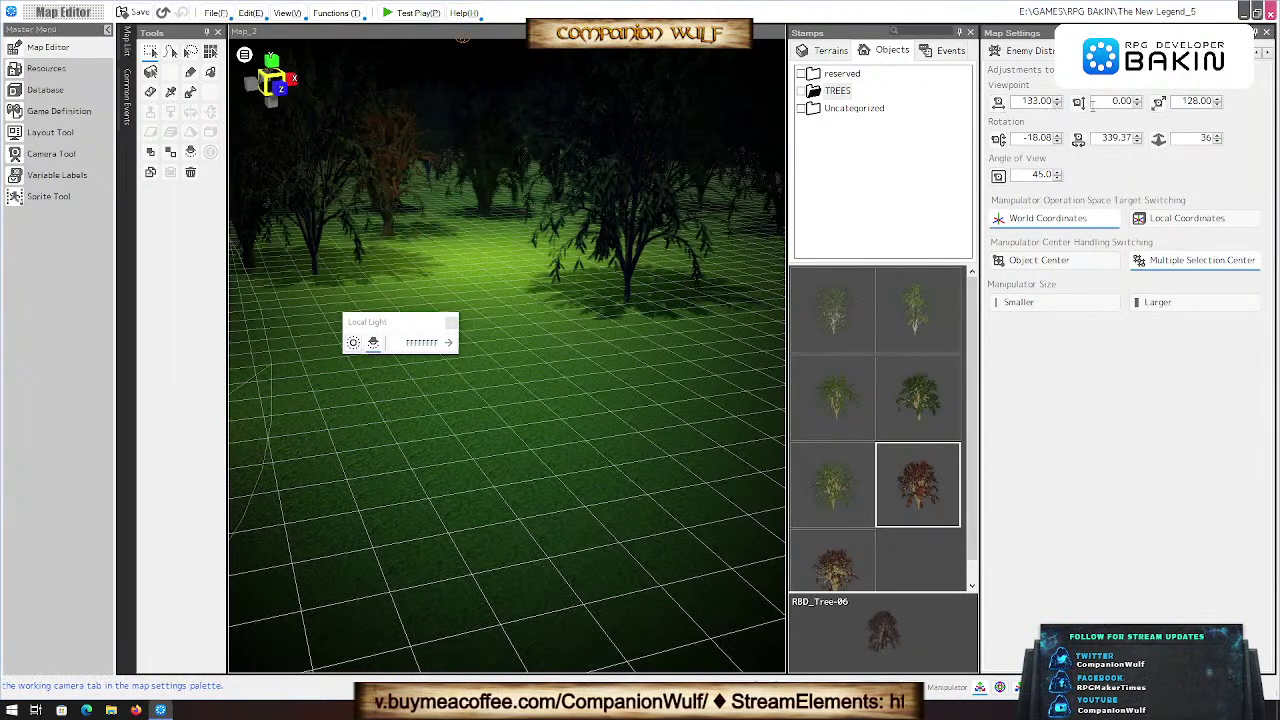
{"action": "left_click_drag", "start_coordinate": [1078, 103], "coordinate": [1076, 107]}
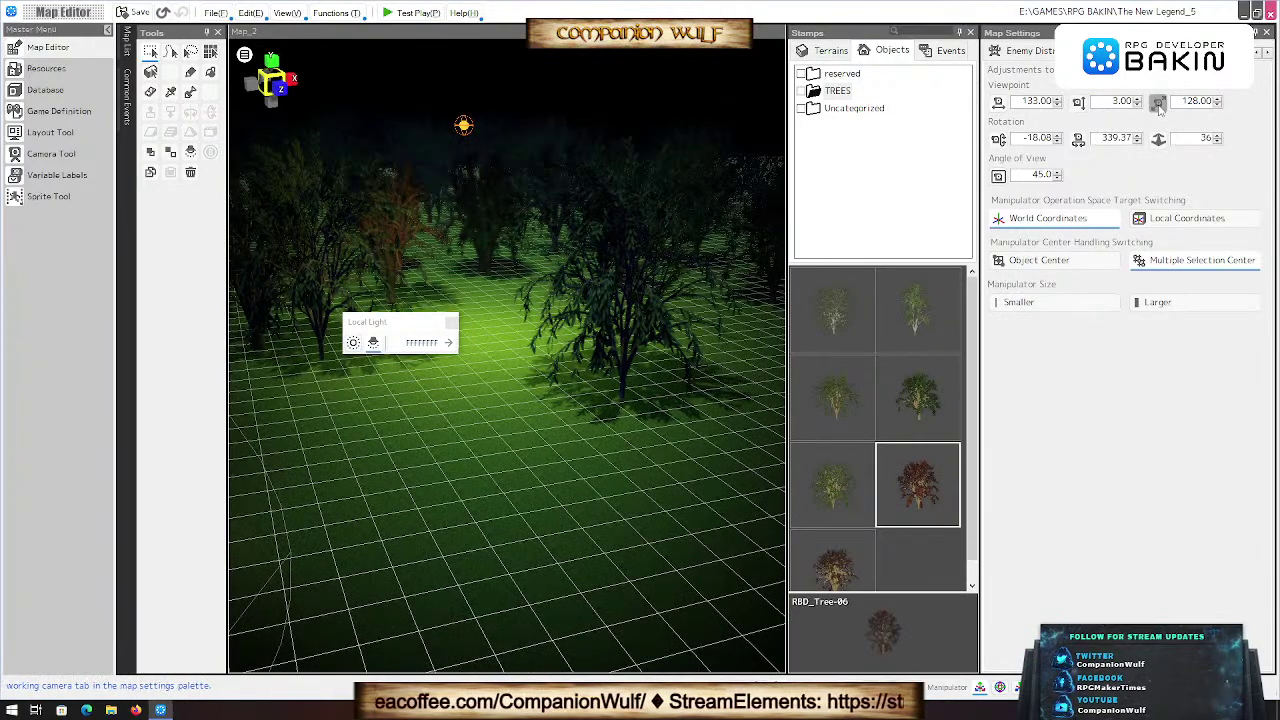
{"action": "left_click_drag", "start_coordinate": [1159, 107], "coordinate": [1159, 107]}
{"action": "left_click_drag", "start_coordinate": [998, 103], "coordinate": [998, 104]}
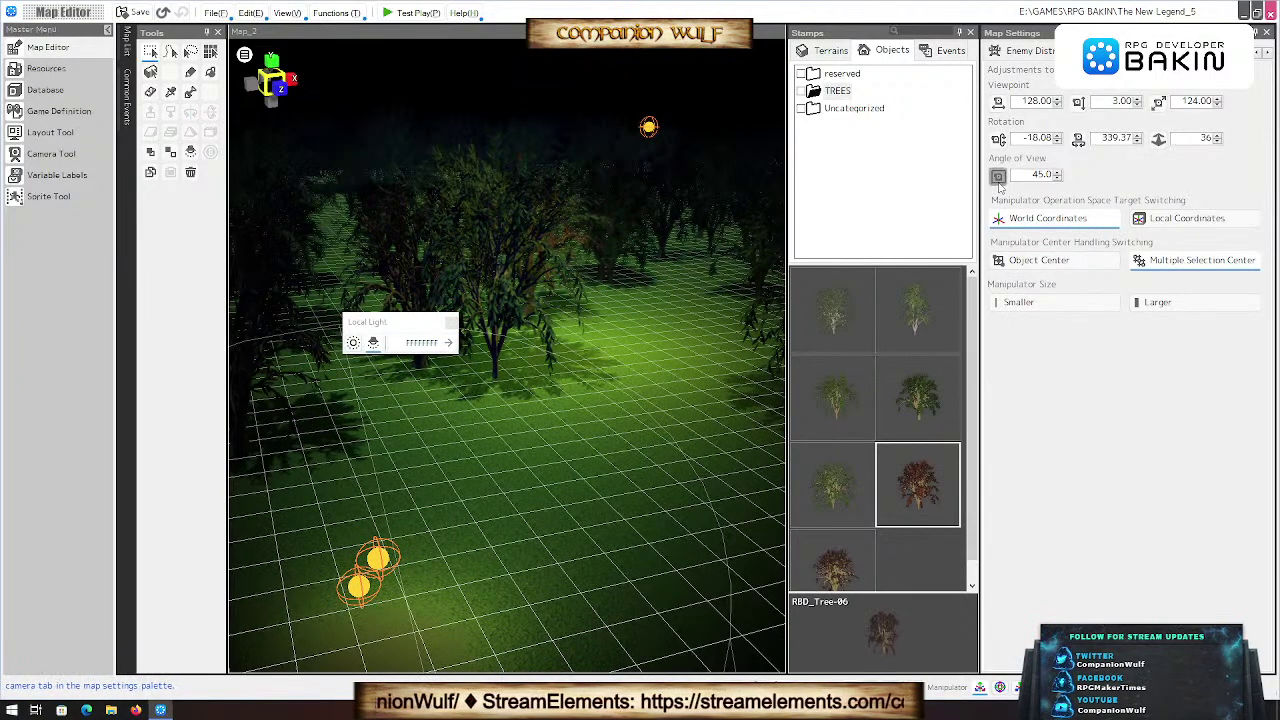
{"action": "left_click_drag", "start_coordinate": [998, 182], "coordinate": [997, 148]}
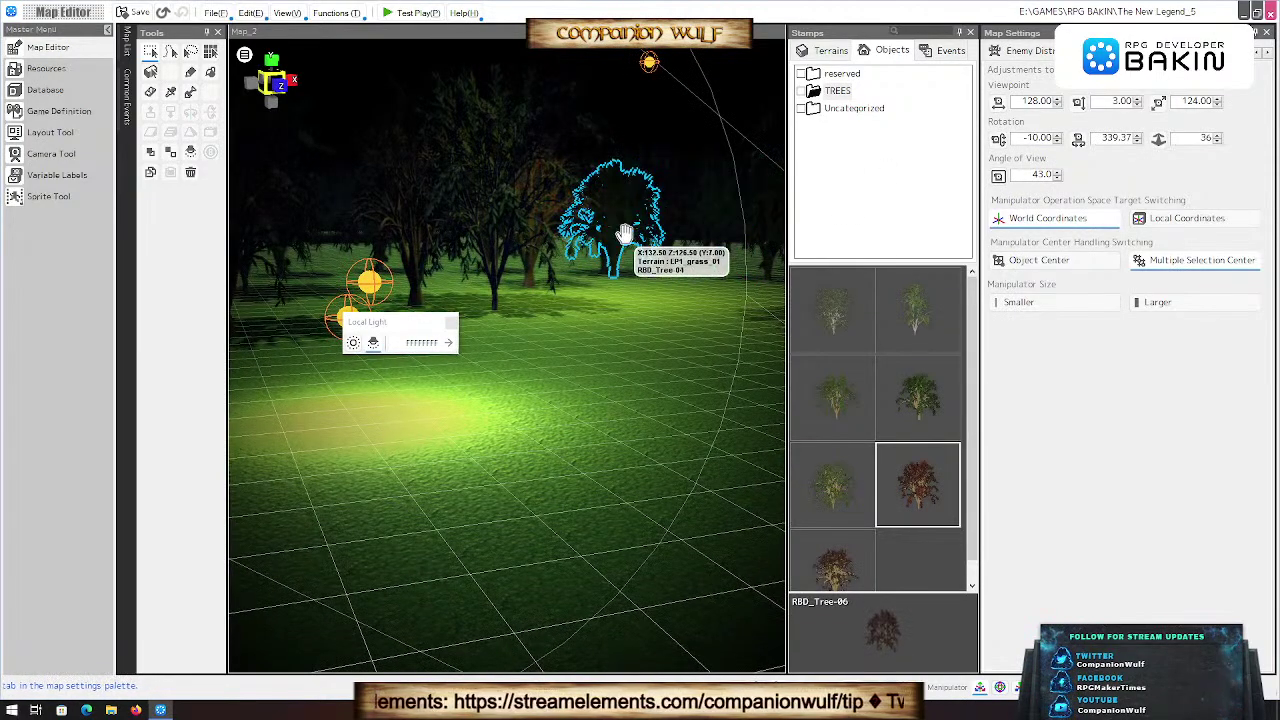
{"action": "left_click_drag", "start_coordinate": [998, 103], "coordinate": [998, 103]}
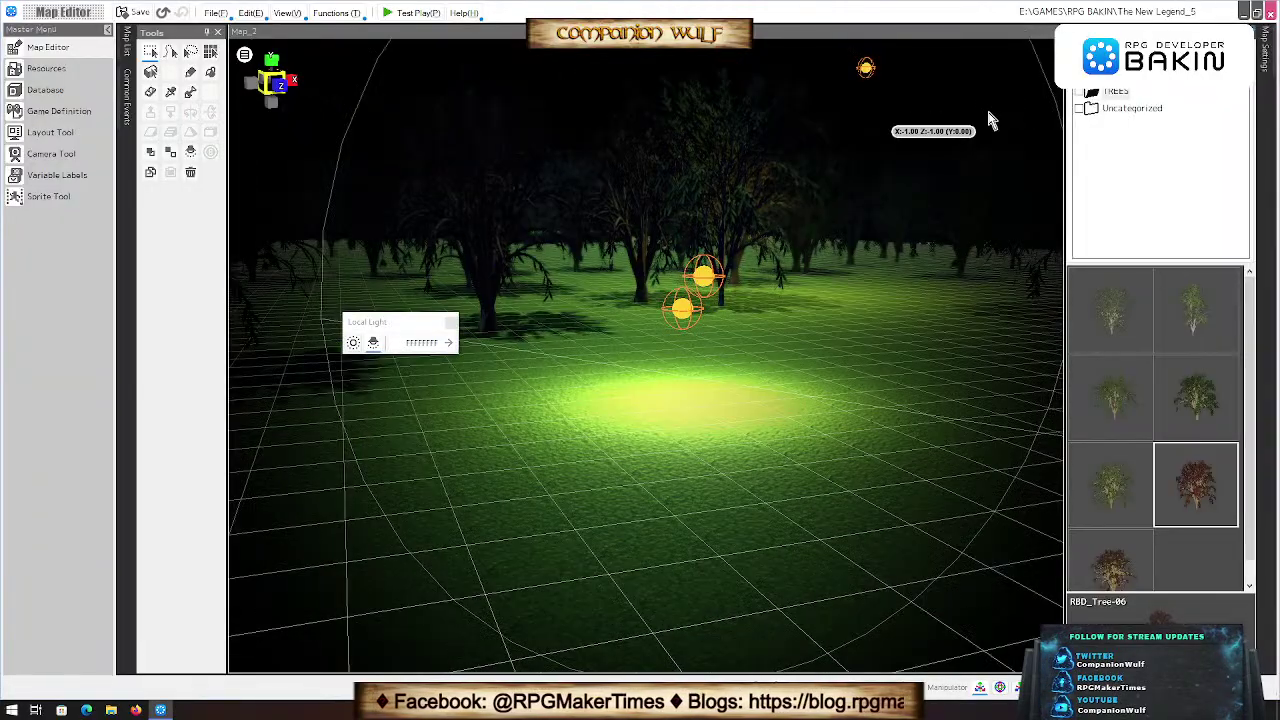
Step: Place an RBD_Tree-01 on the empty grass near the map's far corner, at about (228, 45), and view it from ground level
{"action": "right_click_drag", "start_coordinate": [714, 366], "coordinate": [715, 490]}
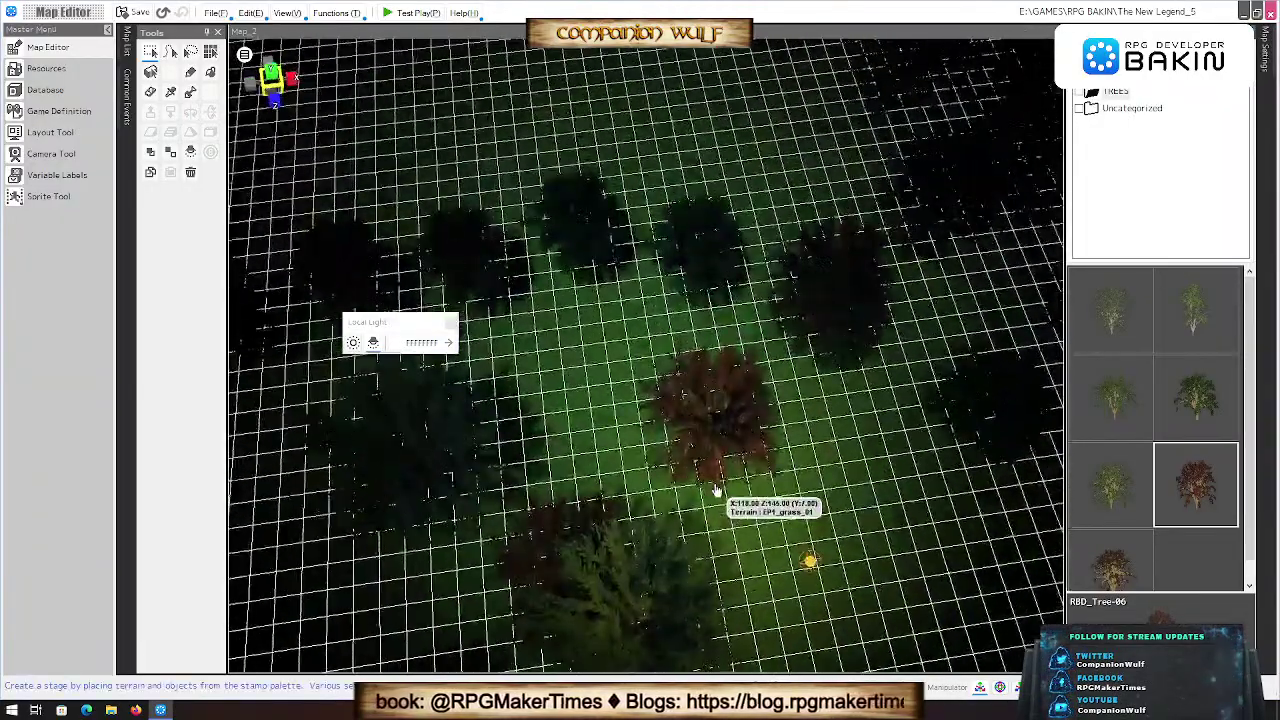
{"action": "scroll", "coordinate": [715, 490], "scroll_direction": "down", "scroll_amount": 5}
{"action": "scroll", "coordinate": [717, 485], "scroll_direction": "down", "scroll_amount": 10}
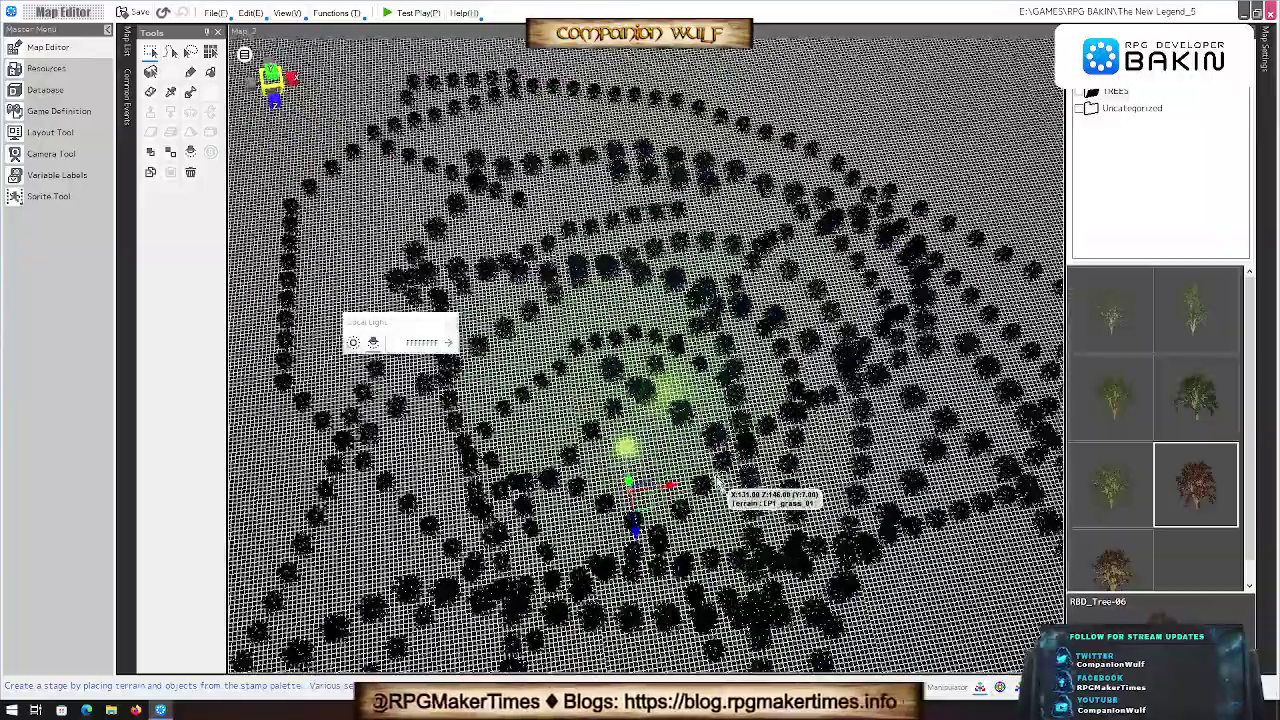
{"action": "scroll", "coordinate": [716, 470], "scroll_direction": "up", "scroll_amount": 5}
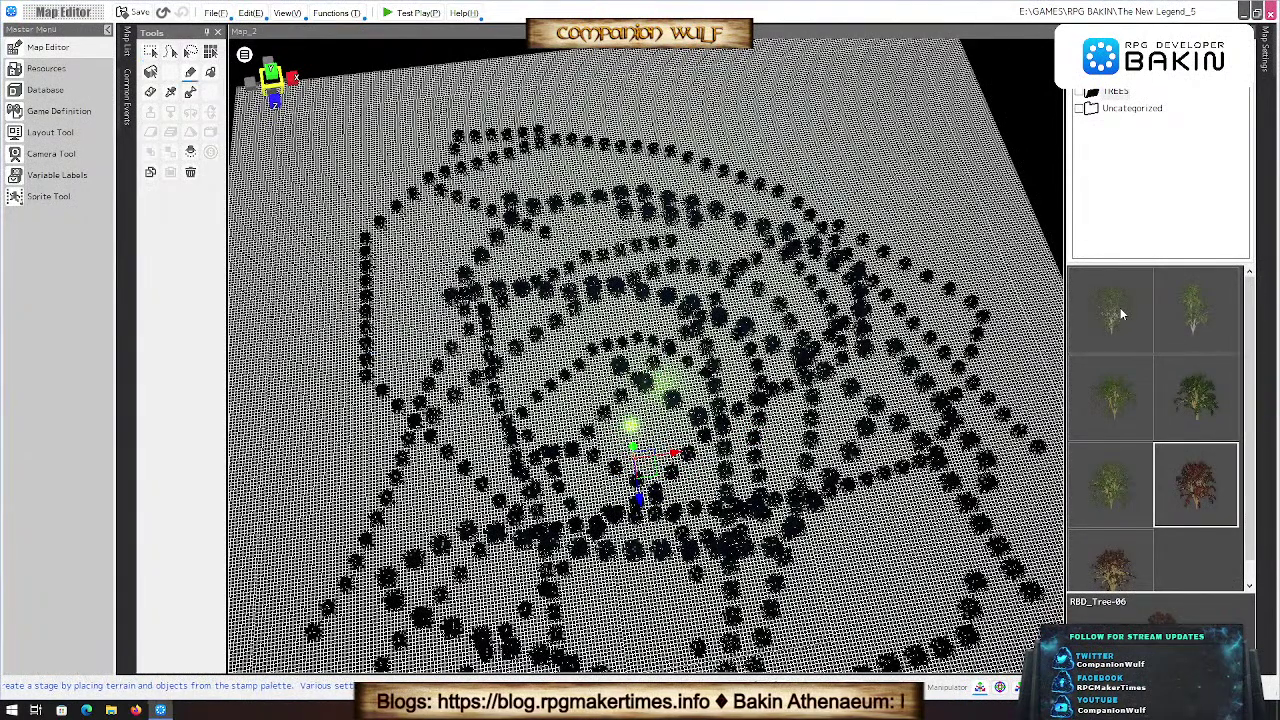
{"action": "left_click", "coordinate": [1114, 314]}
{"action": "left_click", "coordinate": [878, 140]}
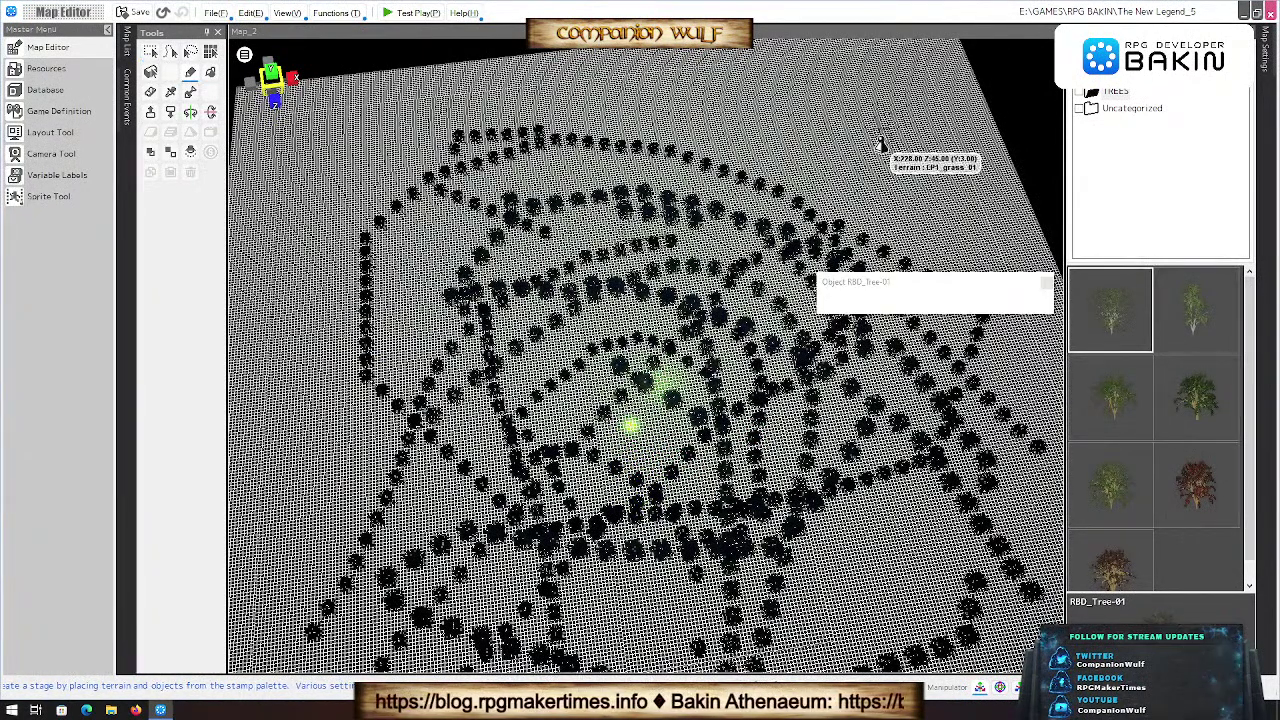
{"action": "scroll", "coordinate": [895, 190], "scroll_direction": "up", "scroll_amount": 1}
{"action": "right_click_drag", "start_coordinate": [895, 190], "coordinate": [737, 422]}
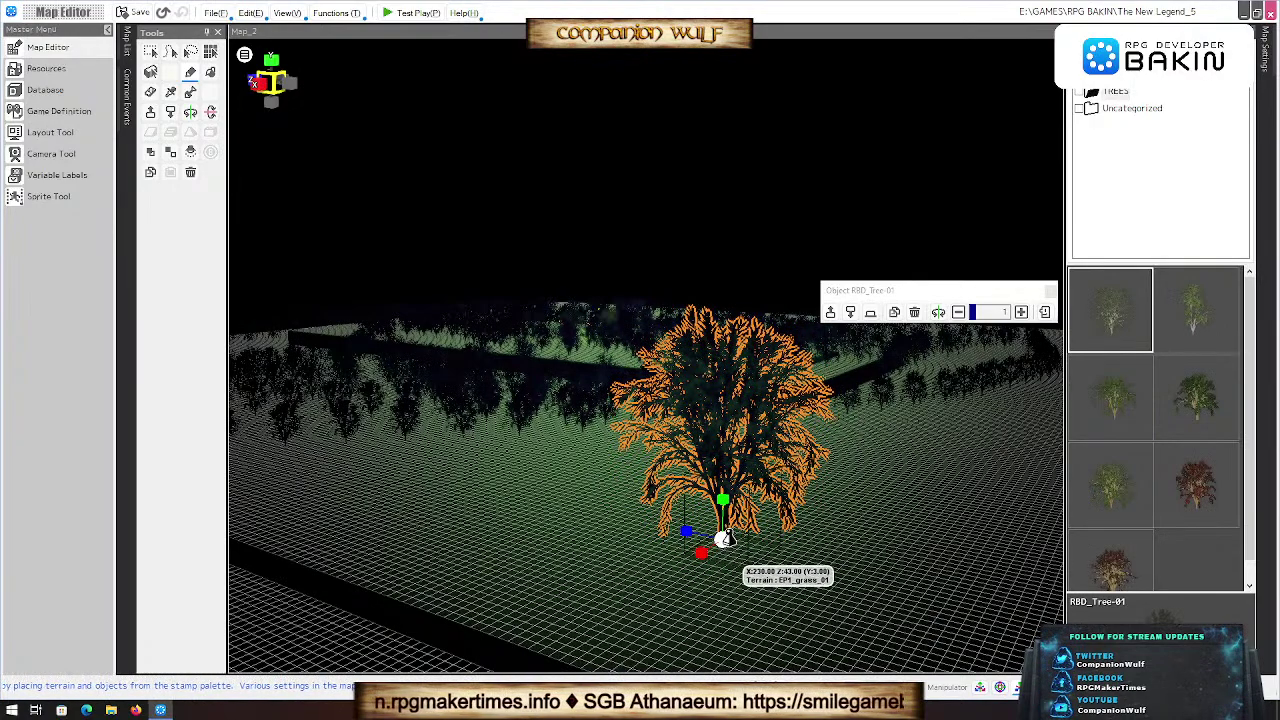
Step: Scale the new RBD_Tree-01 up uniformly to about 5.48
{"action": "left_click_drag", "start_coordinate": [722, 550], "coordinate": [966, 566]}
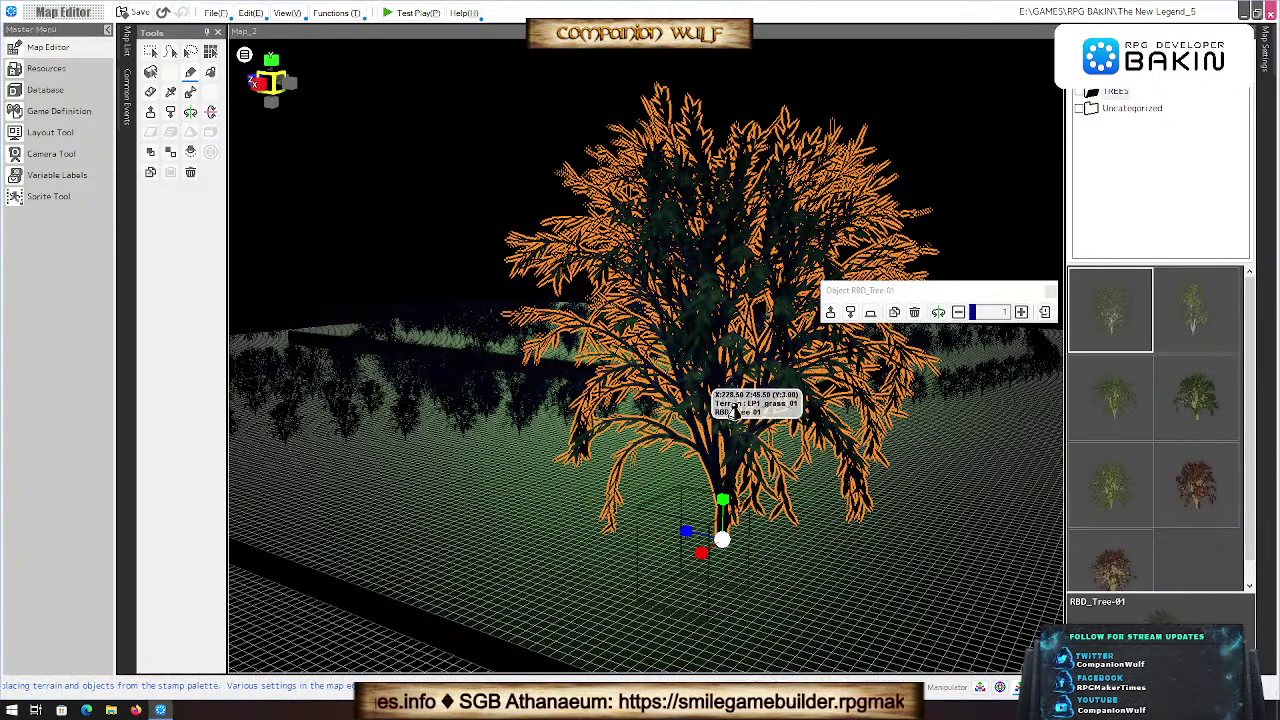
{"action": "scroll", "coordinate": [735, 410], "scroll_direction": "down", "scroll_amount": 2}
{"action": "scroll", "coordinate": [735, 410], "scroll_direction": "down", "scroll_amount": 1}
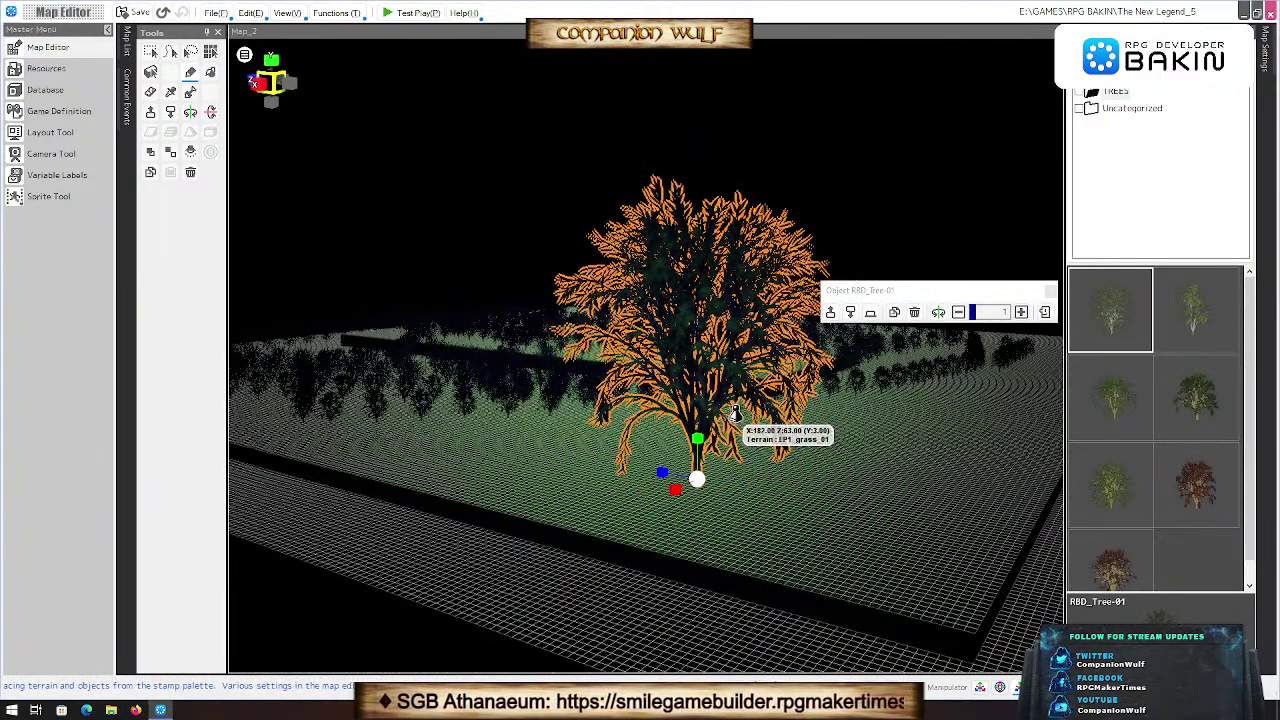
Step: Copy the enlarged RBD_Tree-01, paste a duplicate and move it to the grass behind the original
{"action": "left_click", "coordinate": [151, 53]}
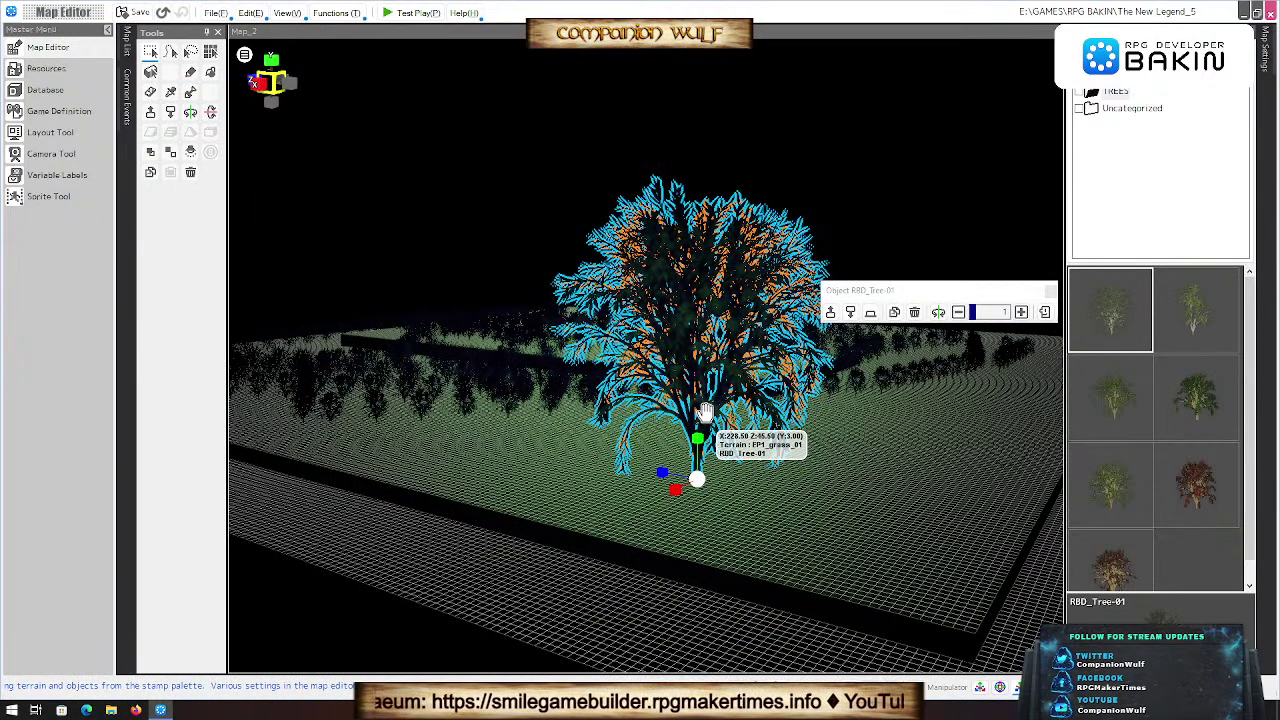
{"action": "right_click", "coordinate": [705, 410]}
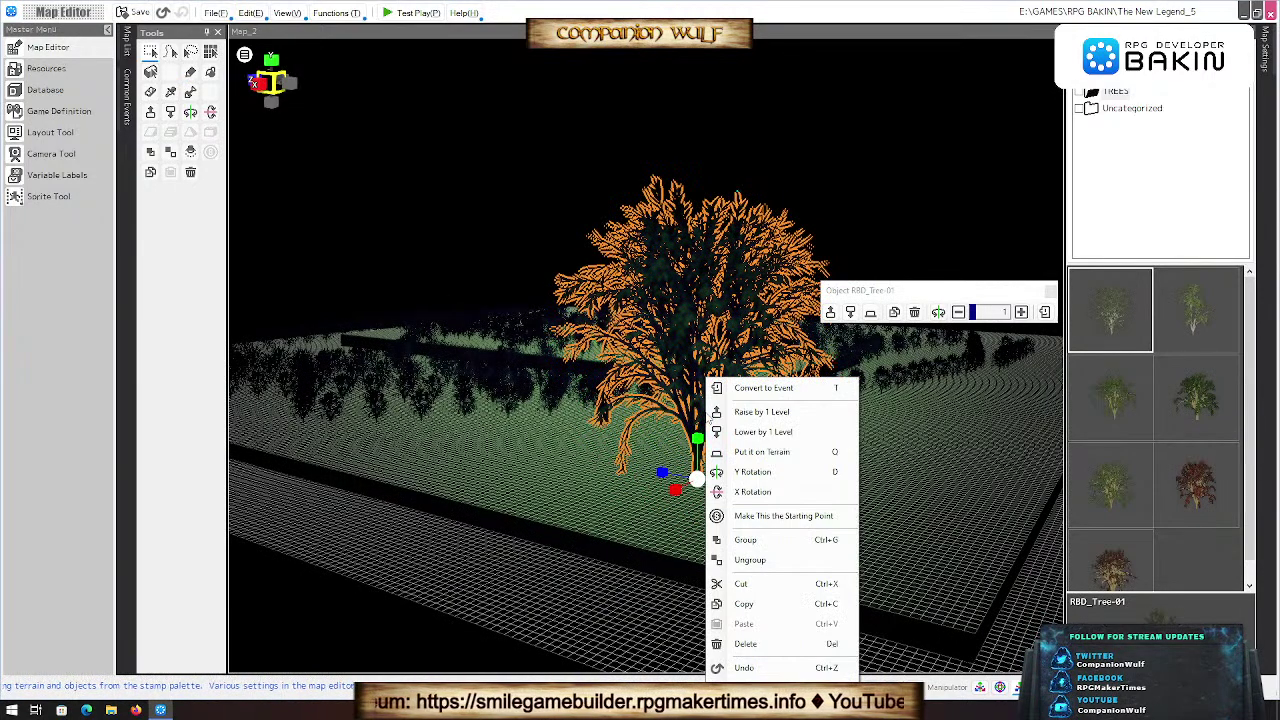
{"action": "left_click", "coordinate": [745, 604]}
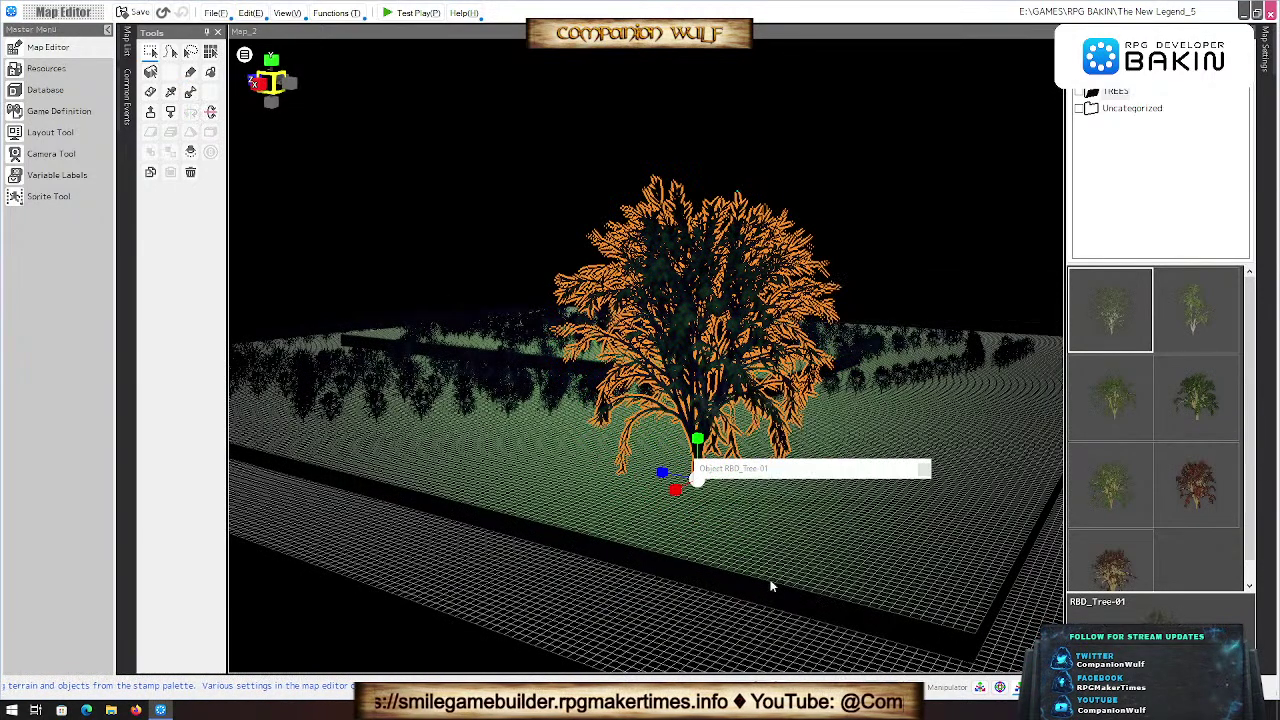
{"action": "right_click", "coordinate": [692, 412]}
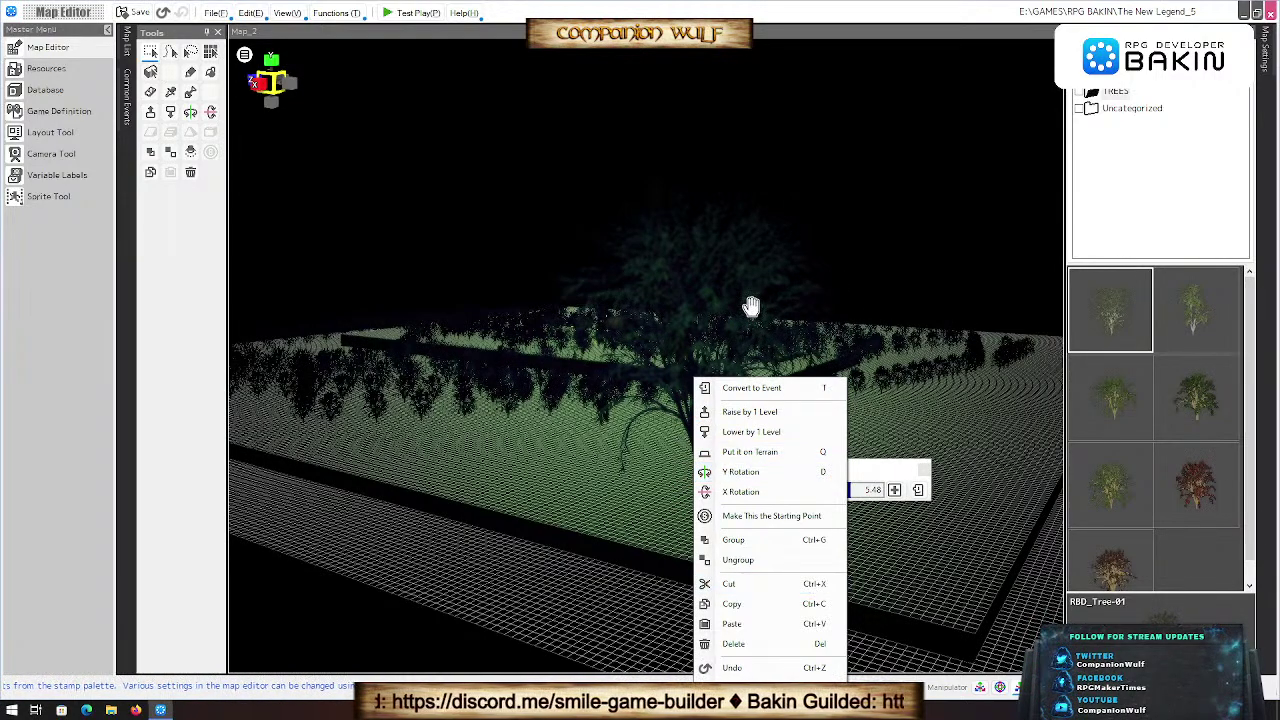
{"action": "right_click", "coordinate": [936, 436]}
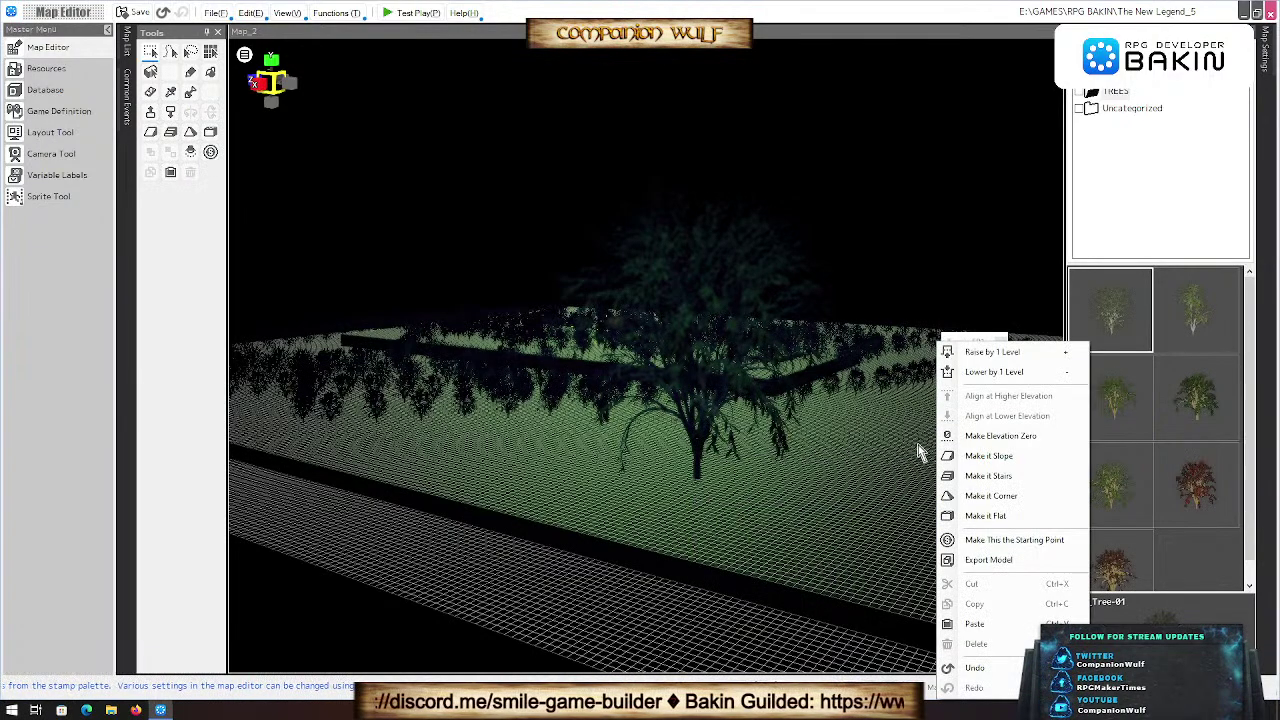
{"action": "left_click", "coordinate": [881, 574]}
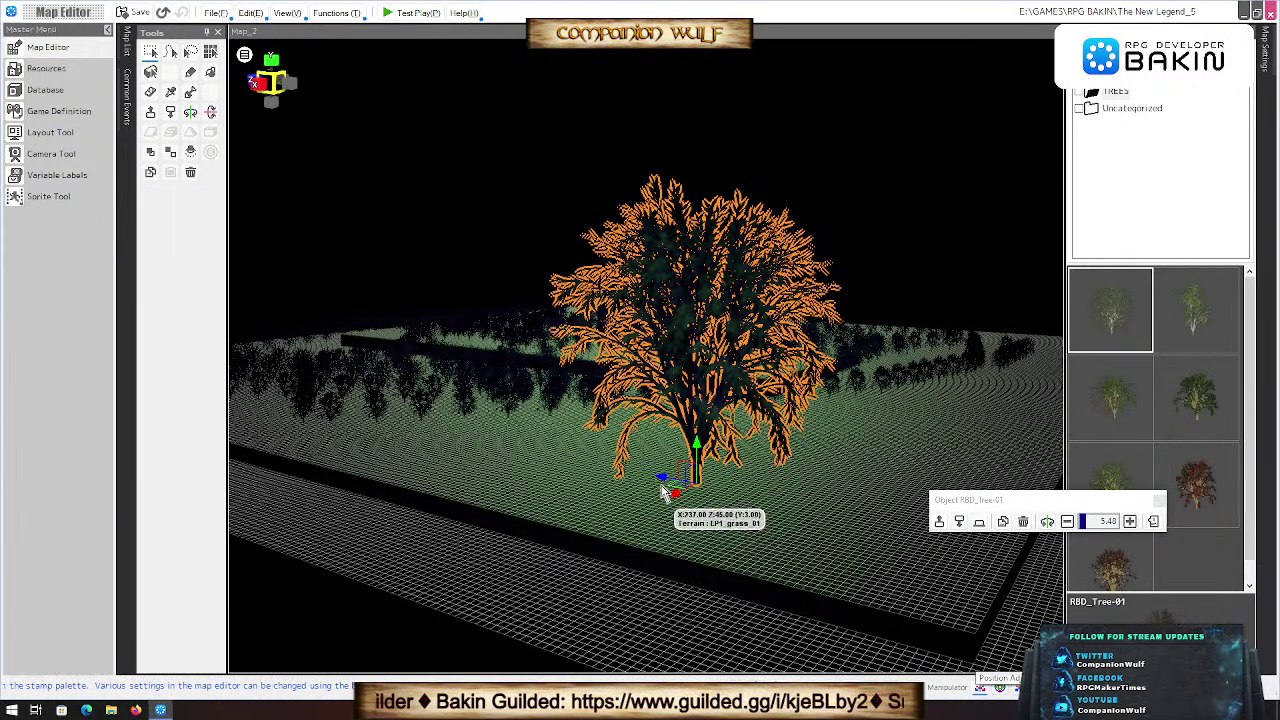
{"action": "left_click", "coordinate": [741, 476]}
{"action": "left_click_drag", "start_coordinate": [741, 476], "coordinate": [831, 451]}
Step: Paste another copy of the enlarged tree between the other two big trees and shift it closer to the forest
{"action": "right_click", "coordinate": [960, 451]}
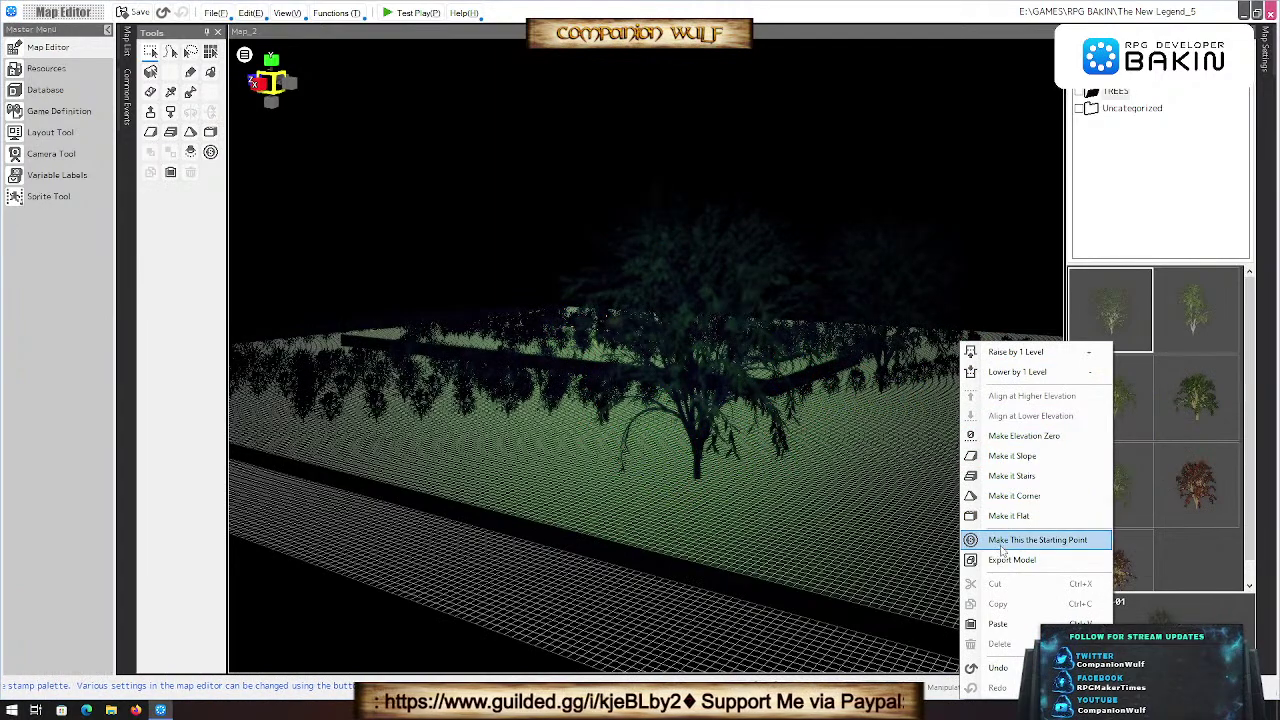
{"action": "left_click", "coordinate": [998, 623]}
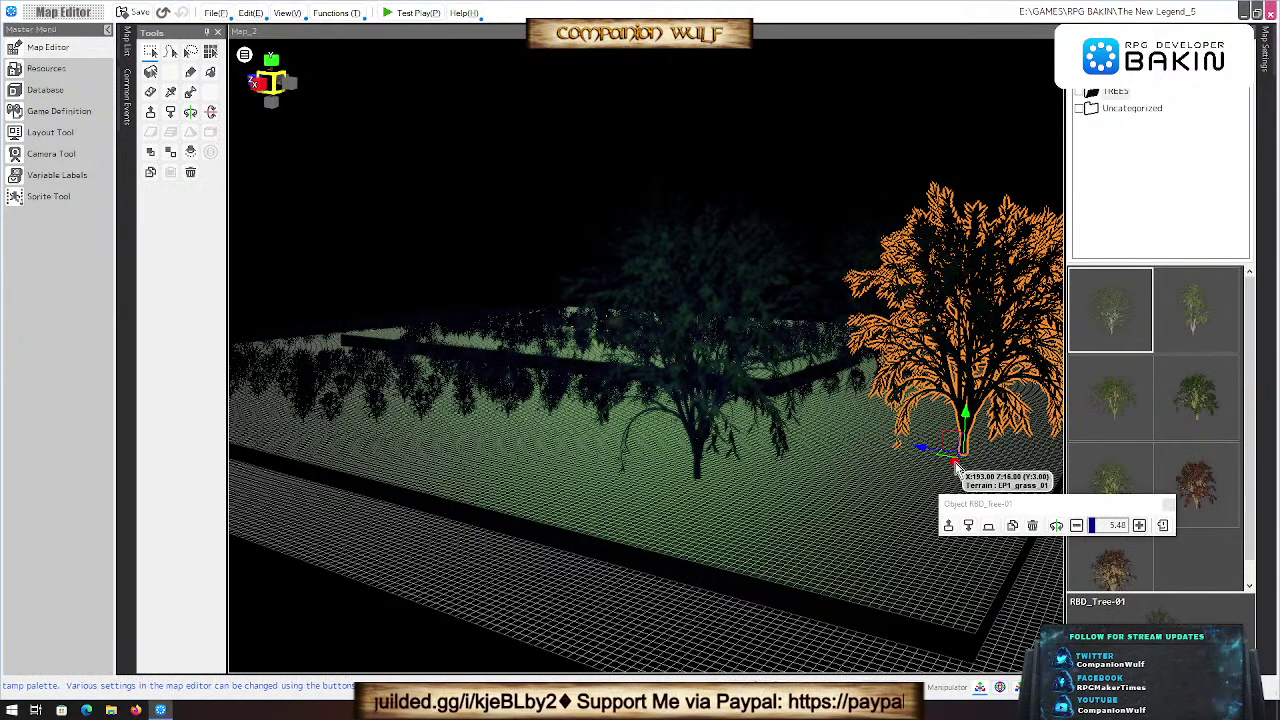
{"action": "left_click_drag", "start_coordinate": [918, 449], "coordinate": [891, 494]}
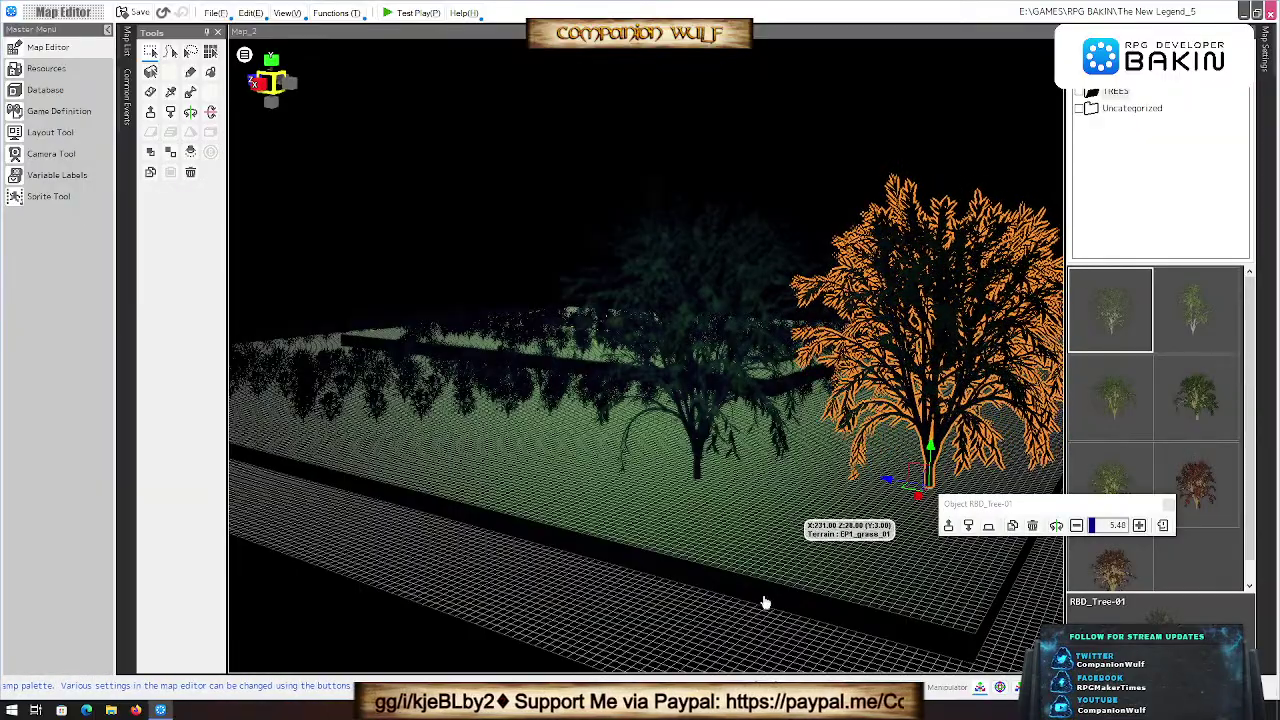
{"action": "right_click_drag", "start_coordinate": [766, 600], "coordinate": [860, 480]}
{"action": "right_click_drag", "start_coordinate": [800, 385], "coordinate": [763, 200]}
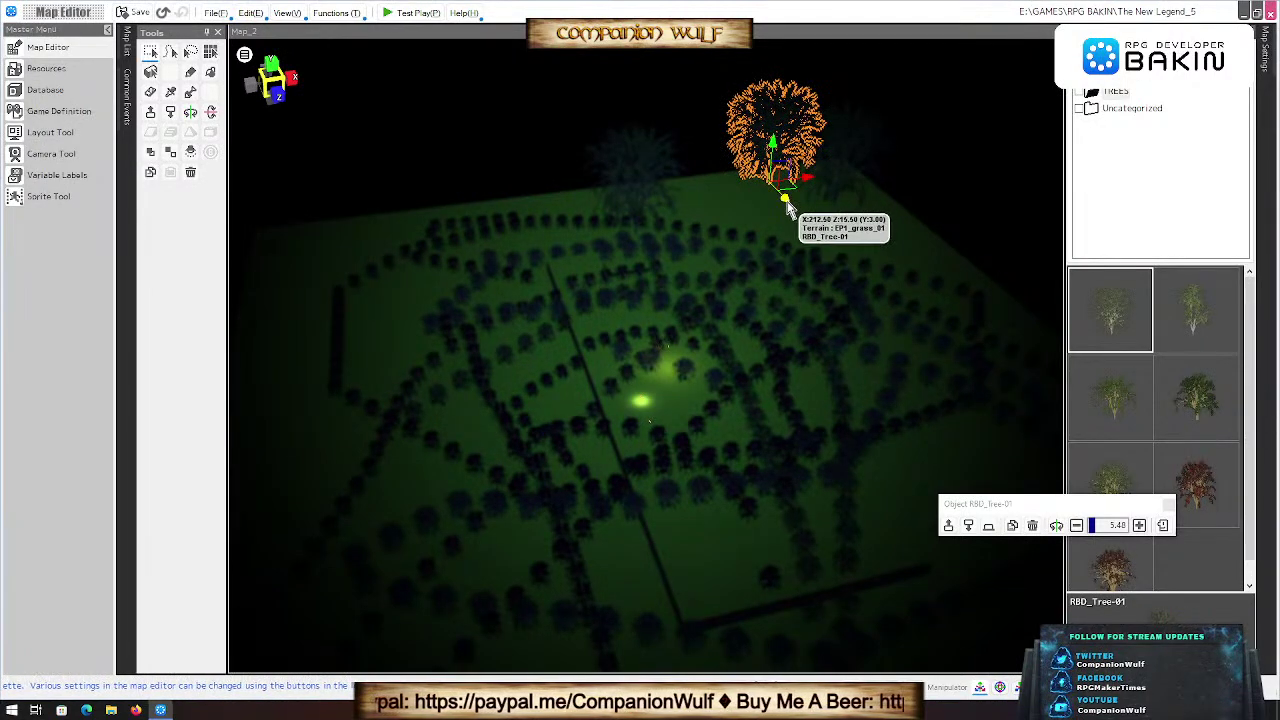
{"action": "left_click_drag", "start_coordinate": [790, 203], "coordinate": [838, 241]}
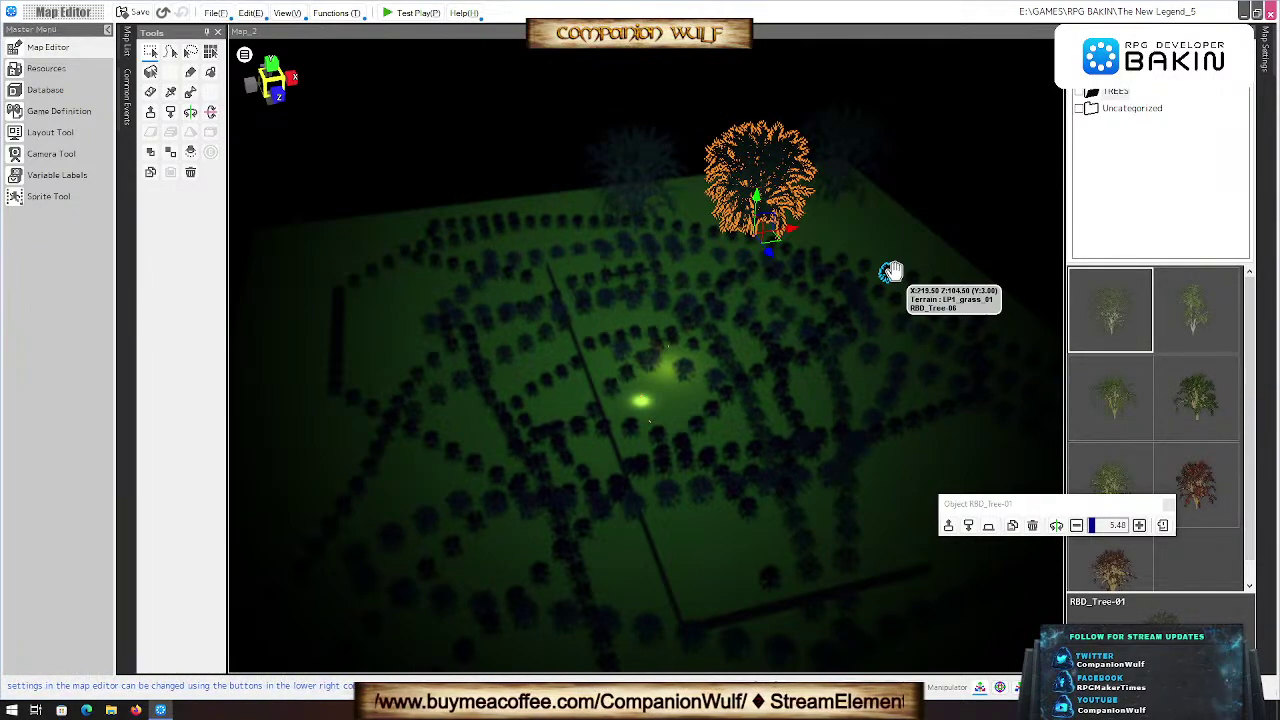
Step: Close the project and return to the top menu without saving the changes
{"action": "left_click", "coordinate": [215, 13]}
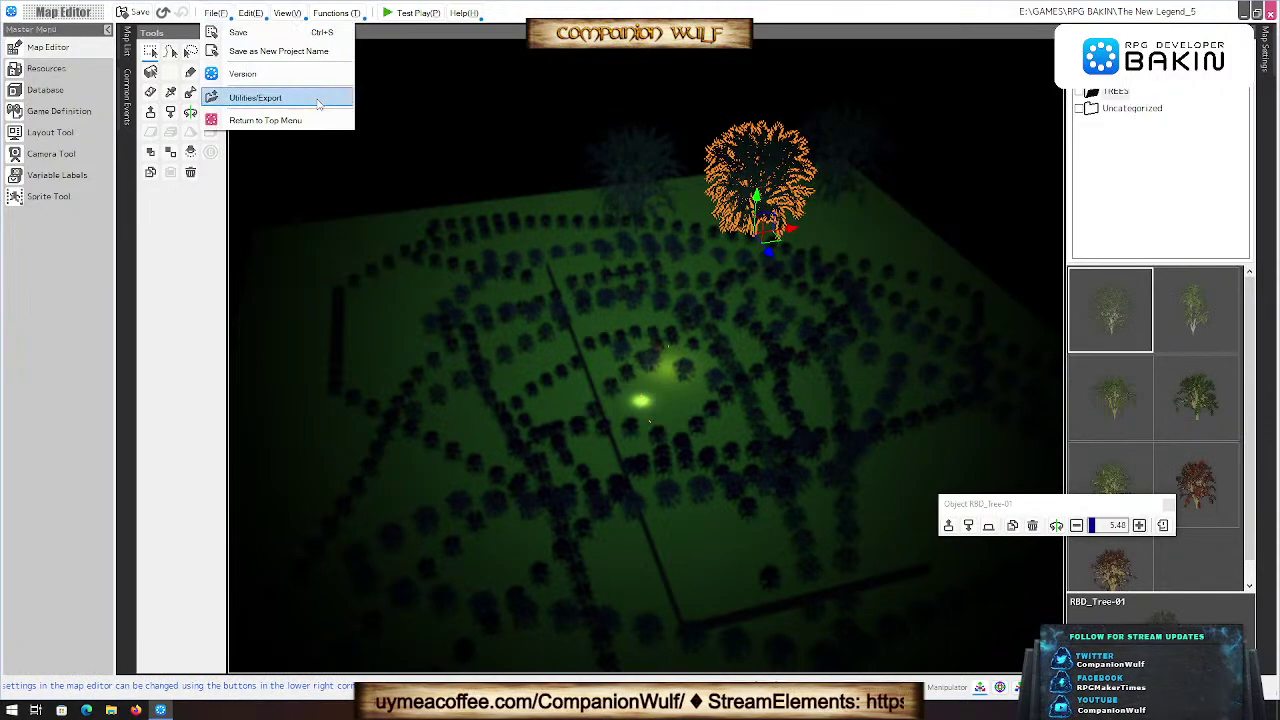
{"action": "left_click", "coordinate": [233, 121]}
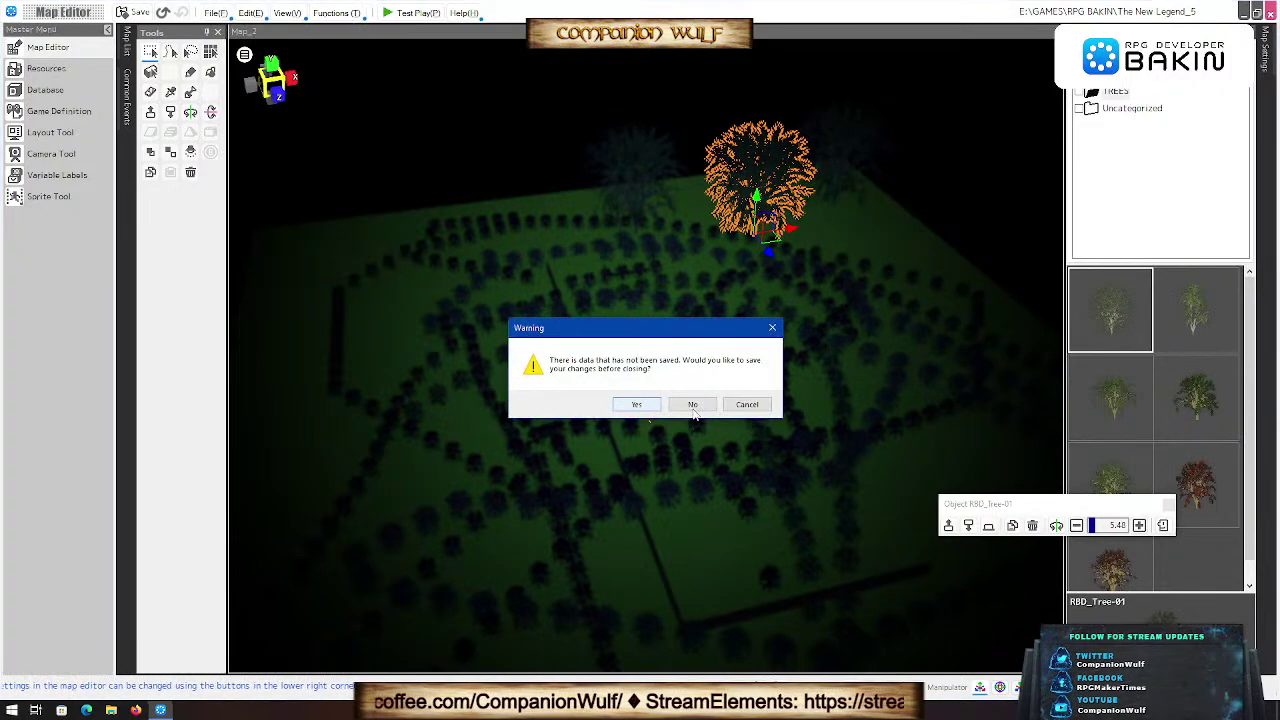
{"action": "left_click", "coordinate": [692, 406]}
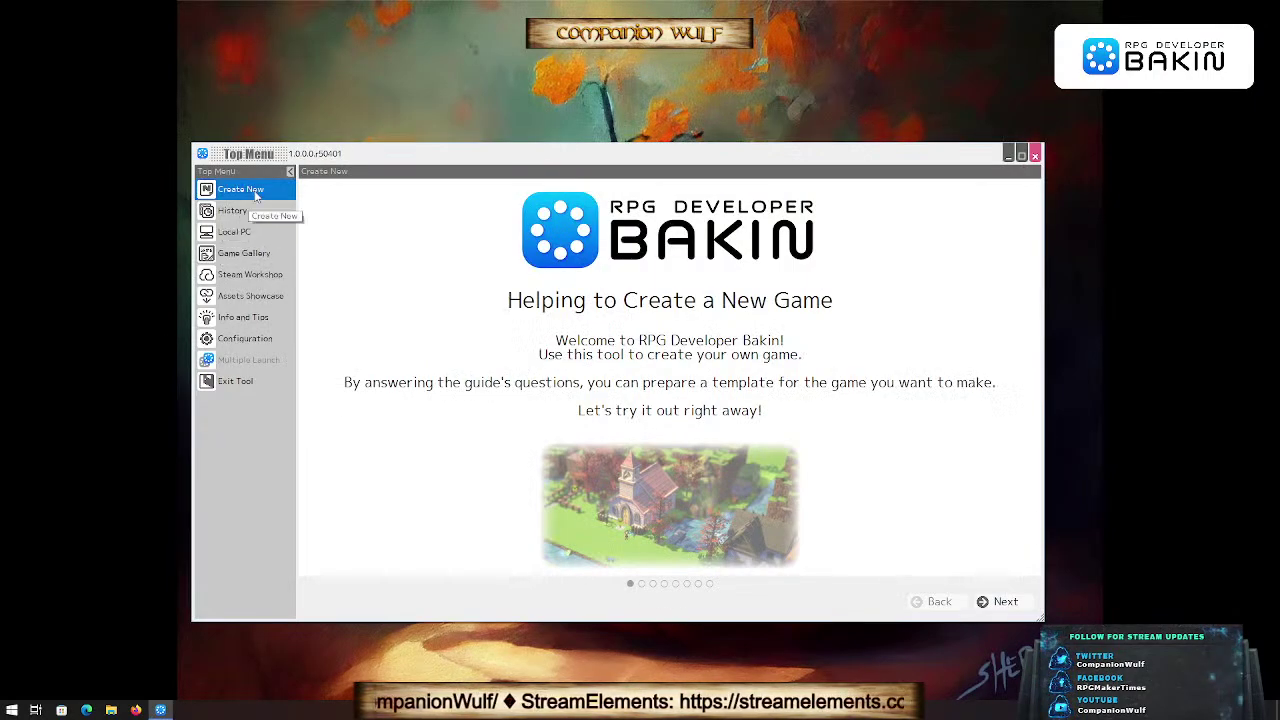
Step: Browse the local game files, collapse the RPG BAKIN folder and expand E:\GAMES\SMILE GAME BUILDER
{"action": "left_click", "coordinate": [242, 212]}
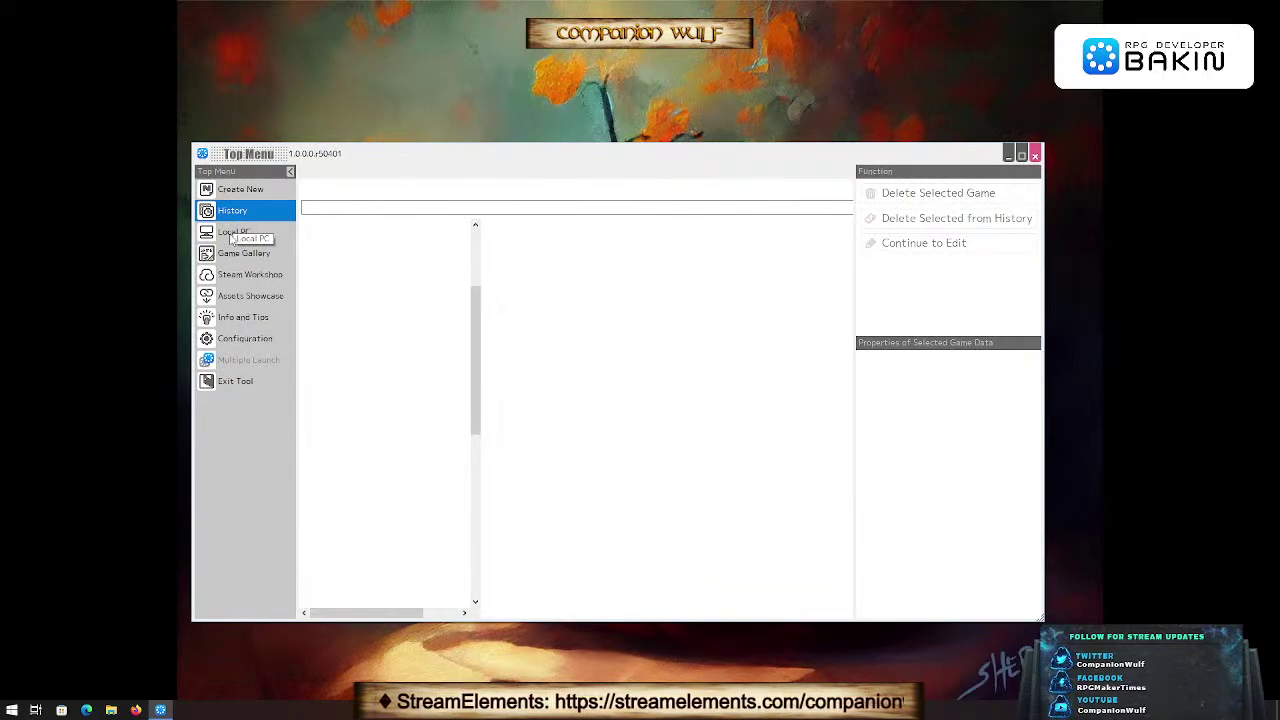
{"action": "left_click", "coordinate": [214, 234]}
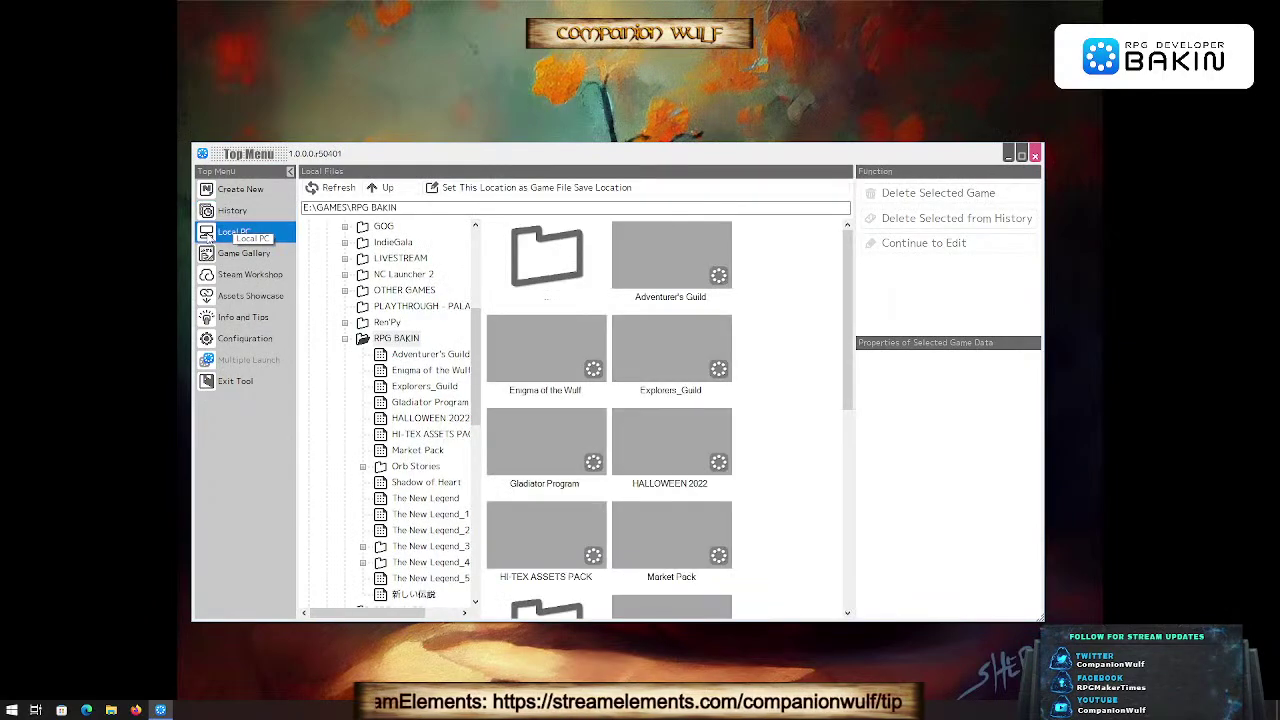
{"action": "left_click", "coordinate": [346, 340]}
{"action": "scroll", "coordinate": [405, 476], "scroll_direction": "down", "scroll_amount": 3}
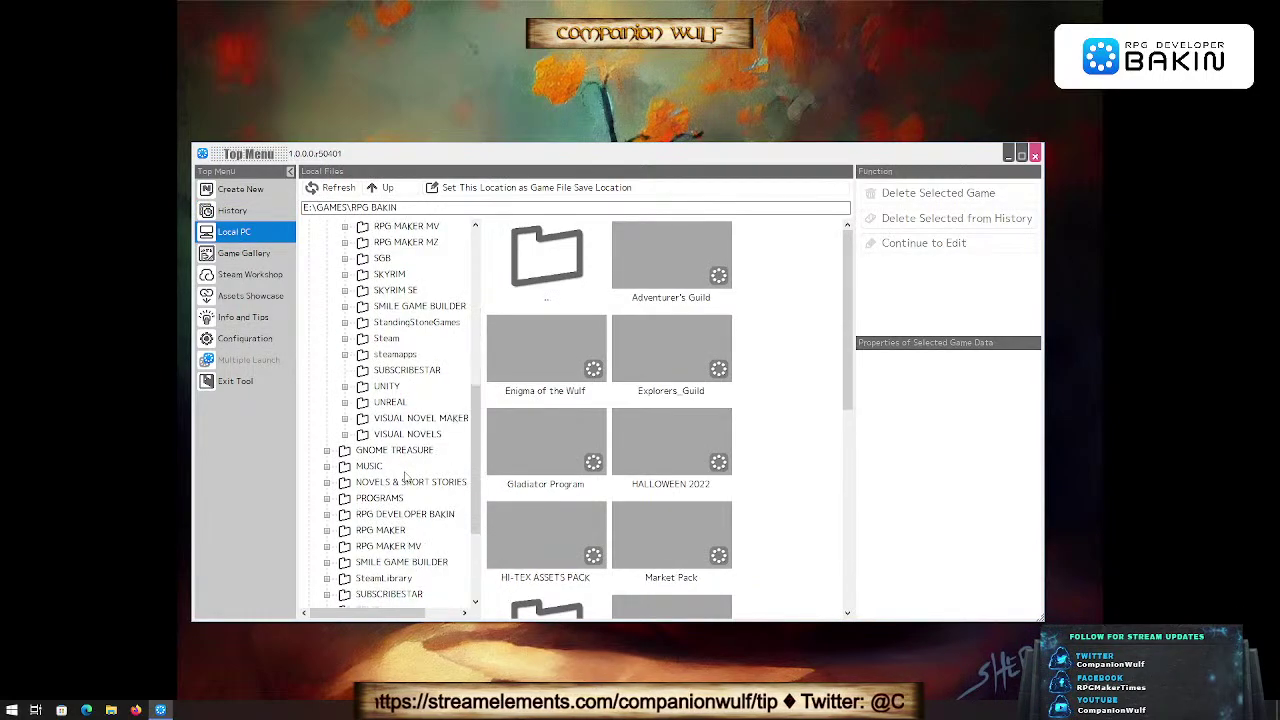
{"action": "left_click", "coordinate": [345, 307]}
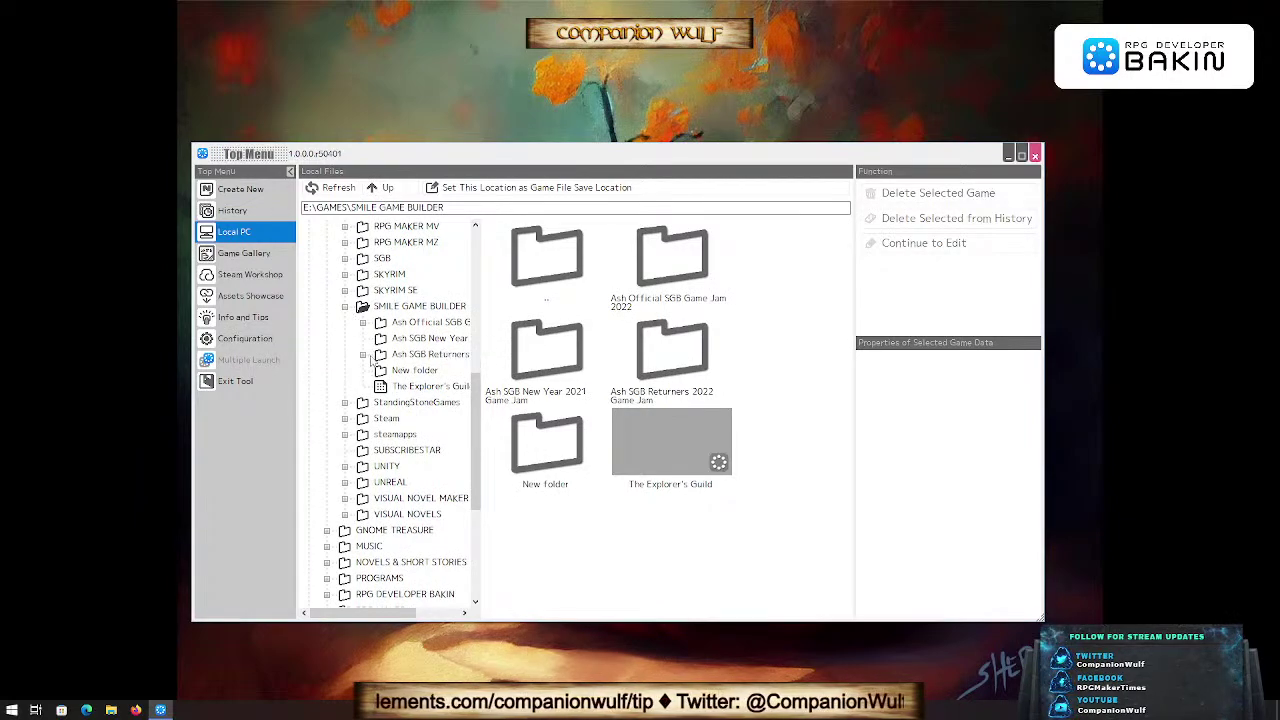
{"action": "scroll", "coordinate": [369, 318], "scroll_direction": "up", "scroll_amount": 6}
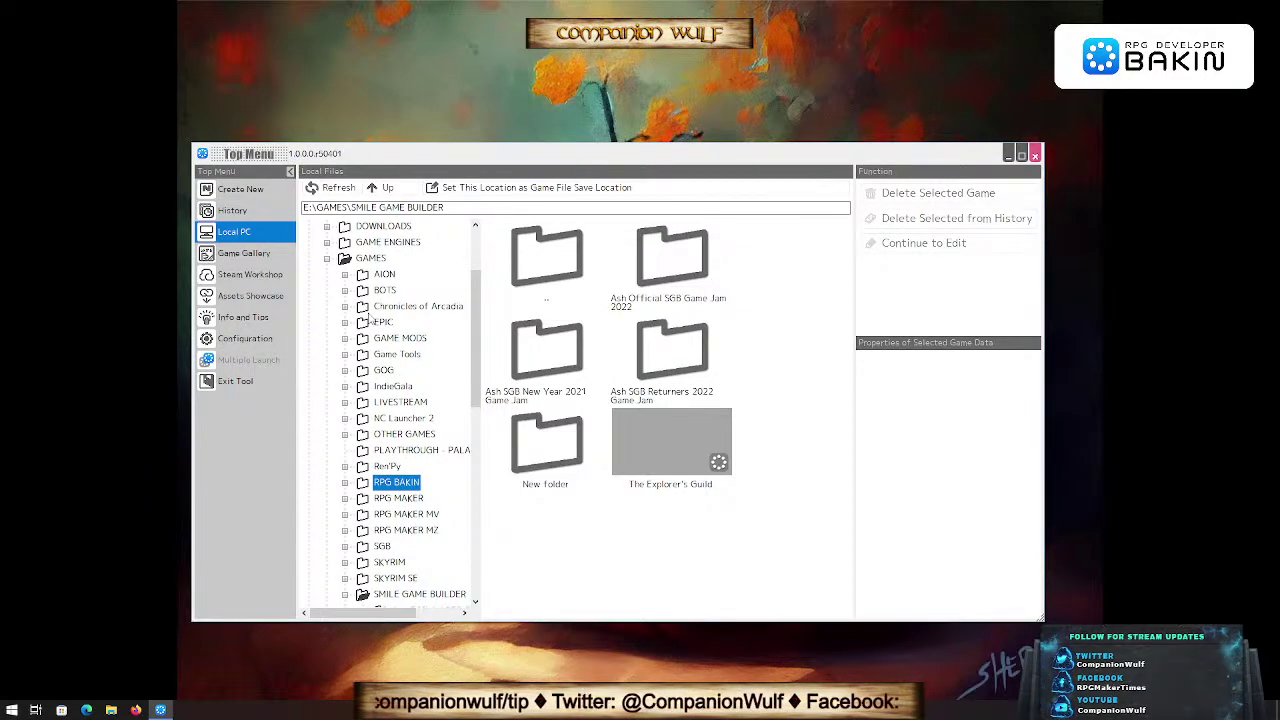
{"action": "scroll", "coordinate": [369, 318], "scroll_direction": "down", "scroll_amount": 4}
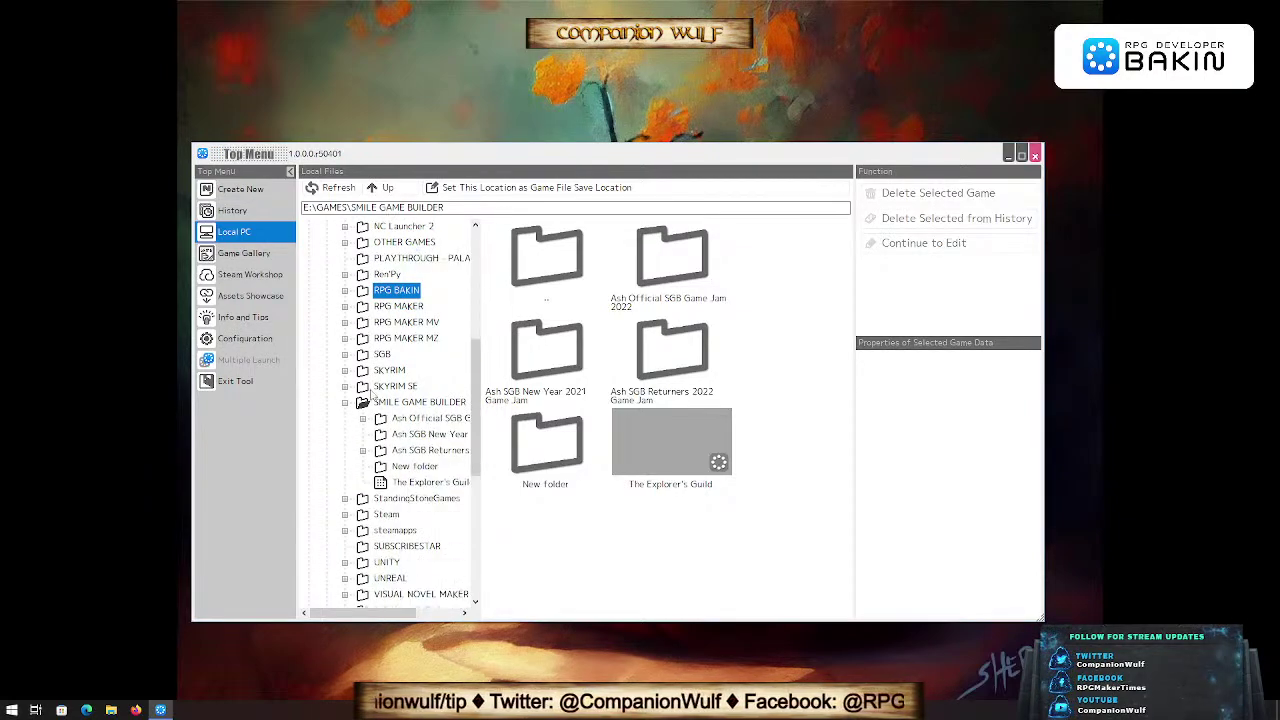
{"action": "scroll", "coordinate": [385, 420], "scroll_direction": "down", "scroll_amount": 2}
{"action": "scroll", "coordinate": [385, 420], "scroll_direction": "up", "scroll_amount": 2}
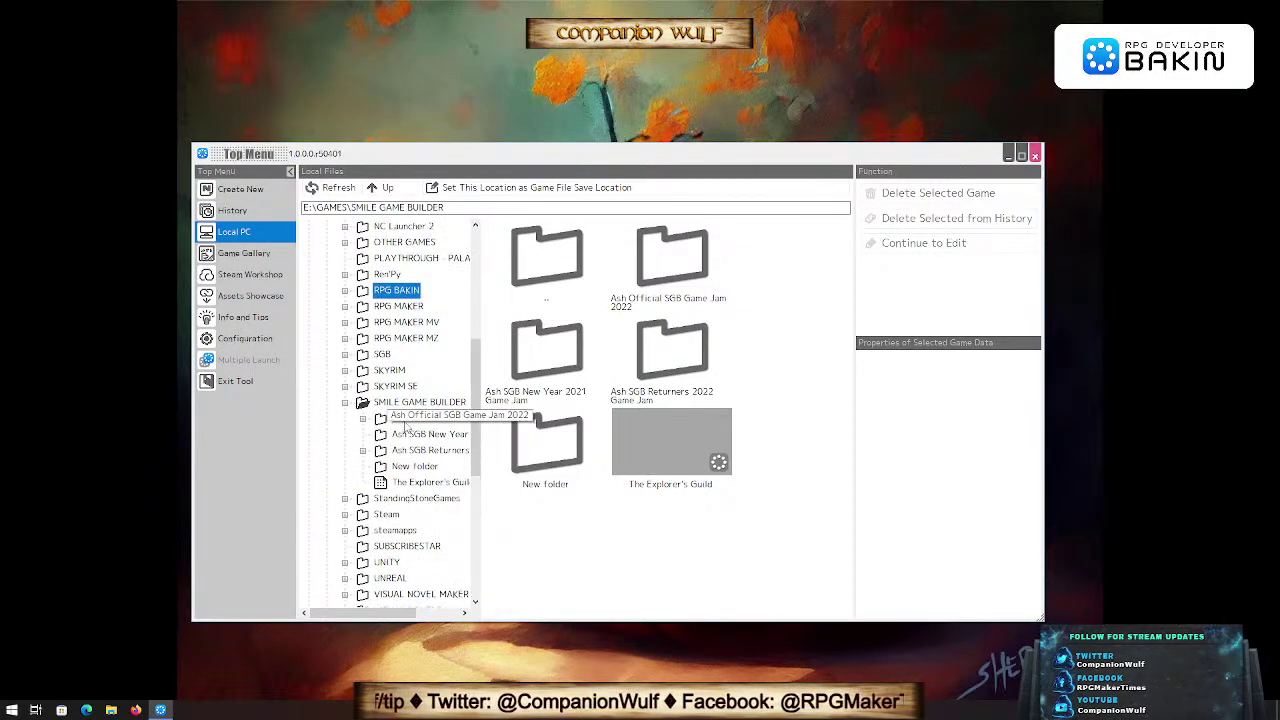
Step: Look into the Games folder of Ash Official SGB Game Jam 2022 and select The Explorer's Guild to view its properties
{"action": "left_click", "coordinate": [364, 419]}
{"action": "left_click", "coordinate": [405, 437]}
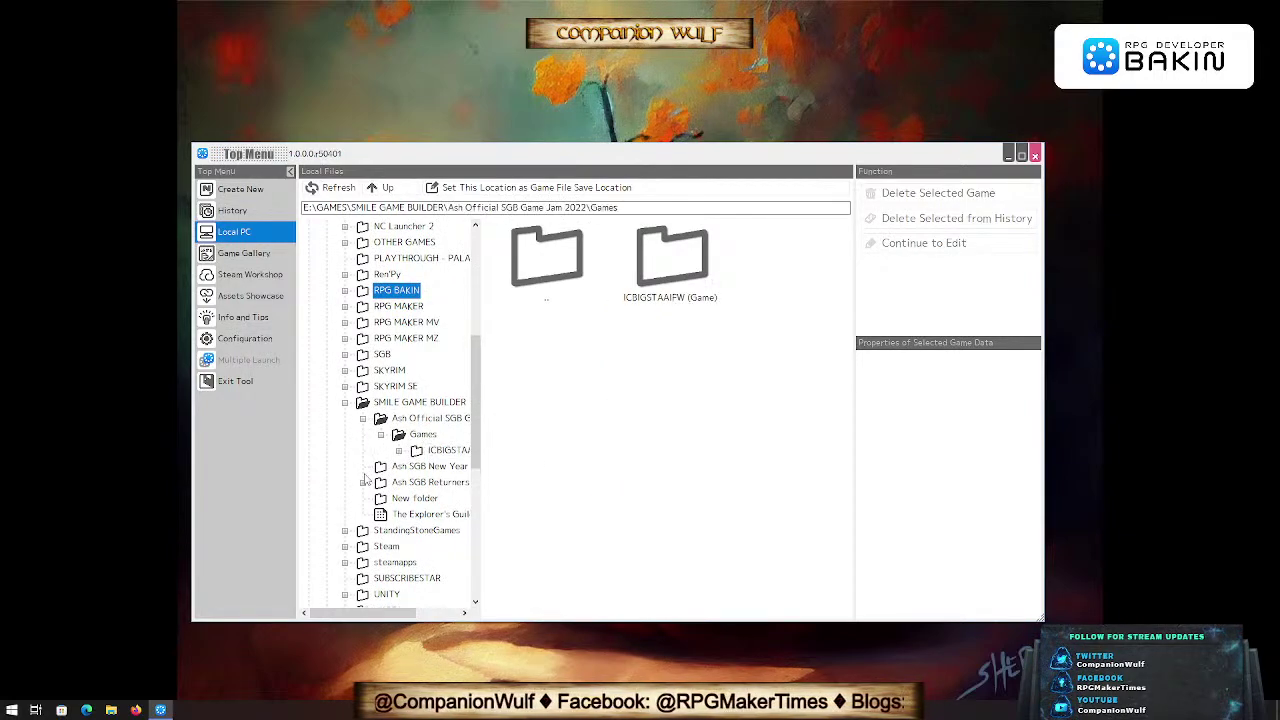
{"action": "scroll", "coordinate": [366, 481], "scroll_direction": "down", "scroll_amount": 3}
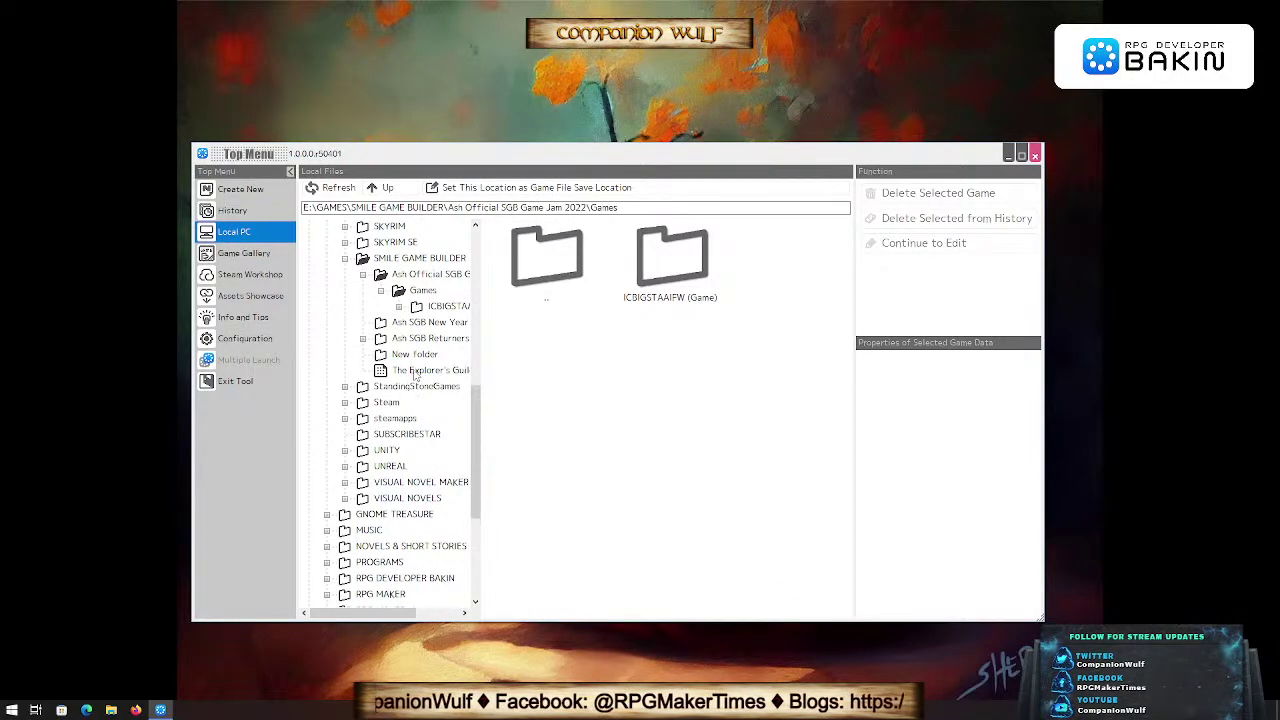
{"action": "left_click", "coordinate": [416, 371]}
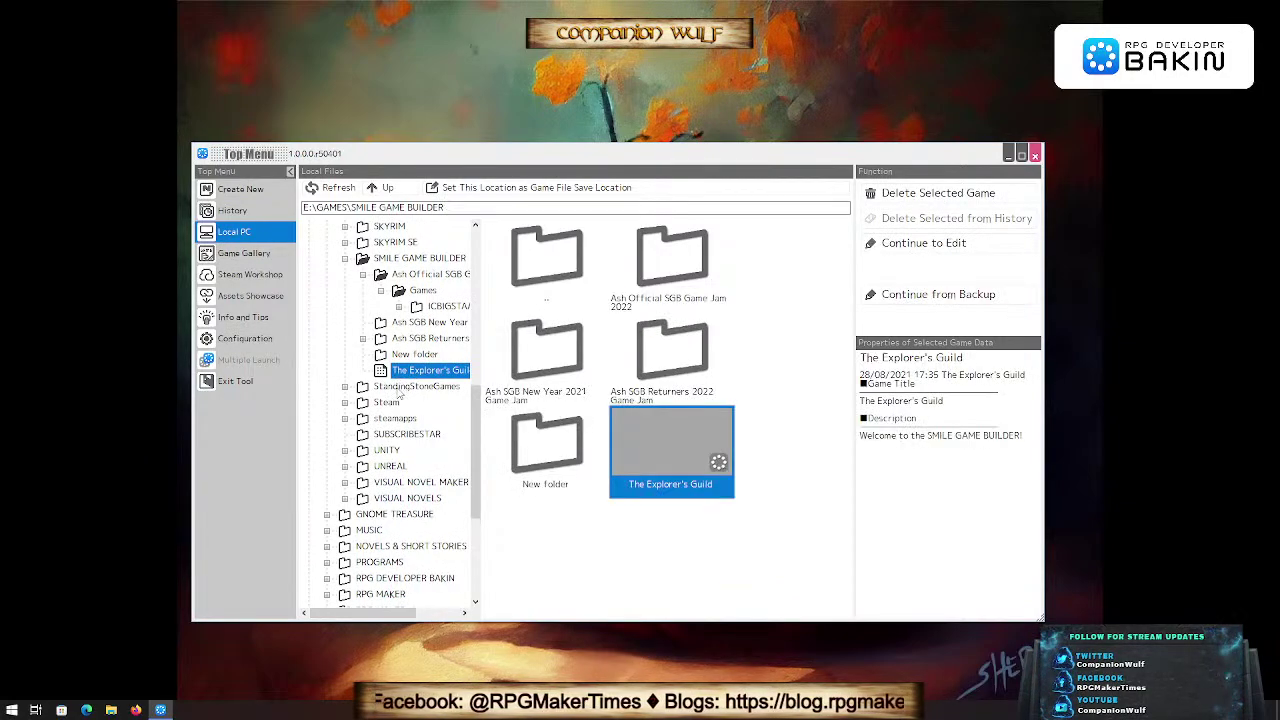
Step: Open the SGB PROJECTS folder inside E:\SMILE GAME BUILDER
{"action": "scroll", "coordinate": [388, 451], "scroll_direction": "down", "scroll_amount": 2}
{"action": "scroll", "coordinate": [389, 451], "scroll_direction": "down", "scroll_amount": 1}
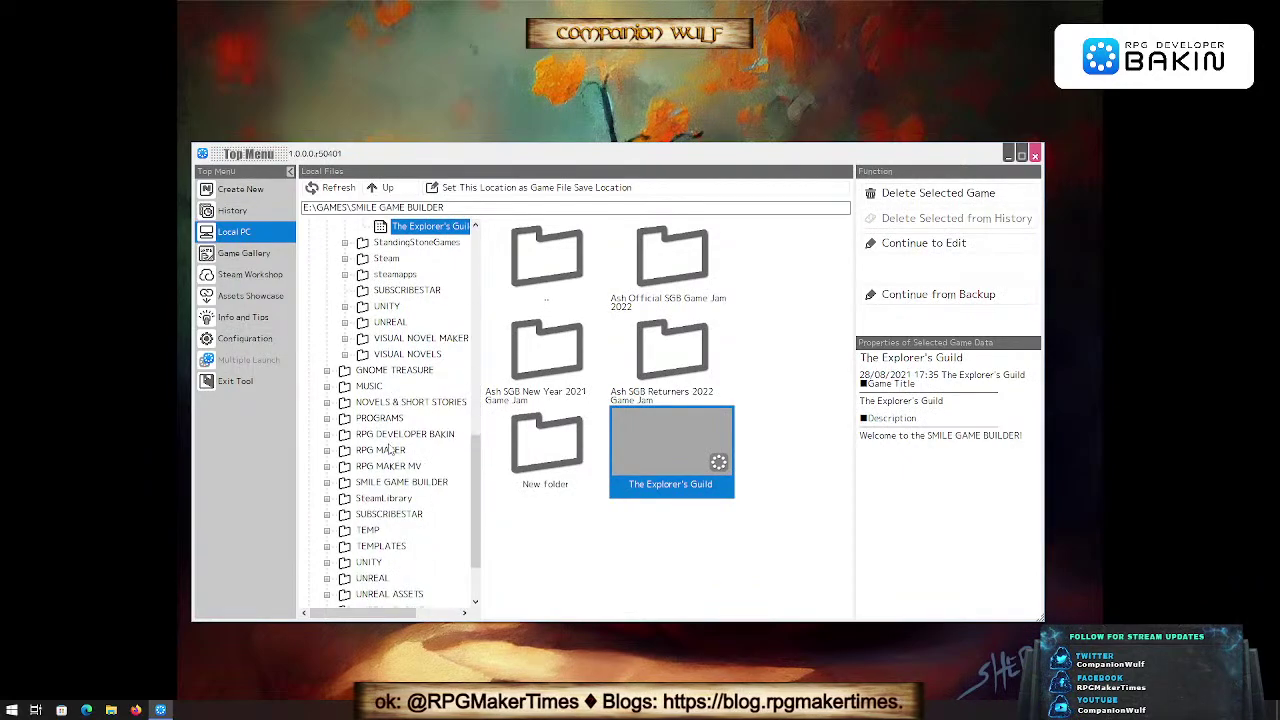
{"action": "scroll", "coordinate": [389, 451], "scroll_direction": "down", "scroll_amount": 1}
{"action": "left_click", "coordinate": [327, 438]}
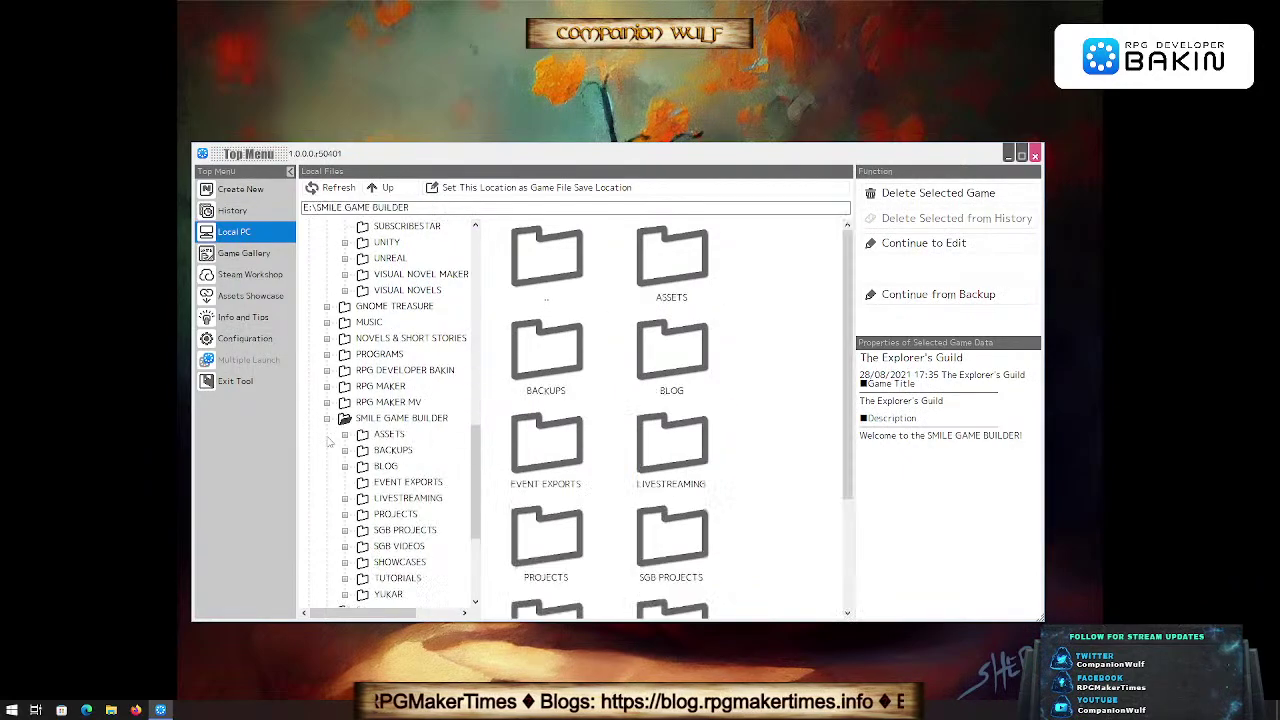
{"action": "scroll", "coordinate": [362, 527], "scroll_direction": "down", "scroll_amount": 2}
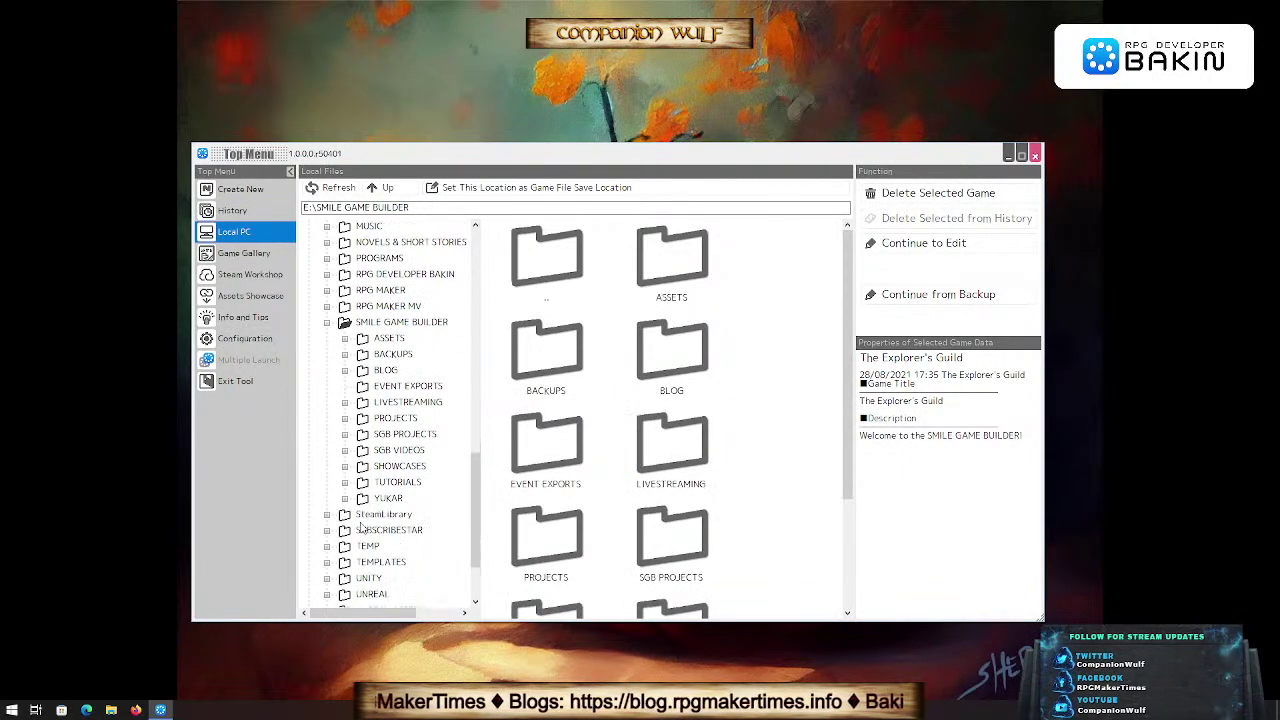
{"action": "left_click", "coordinate": [347, 437]}
Step: Look through the projects and subfolders stored in SGB PROJECTS
{"action": "scroll", "coordinate": [737, 462], "scroll_direction": "down", "scroll_amount": 3}
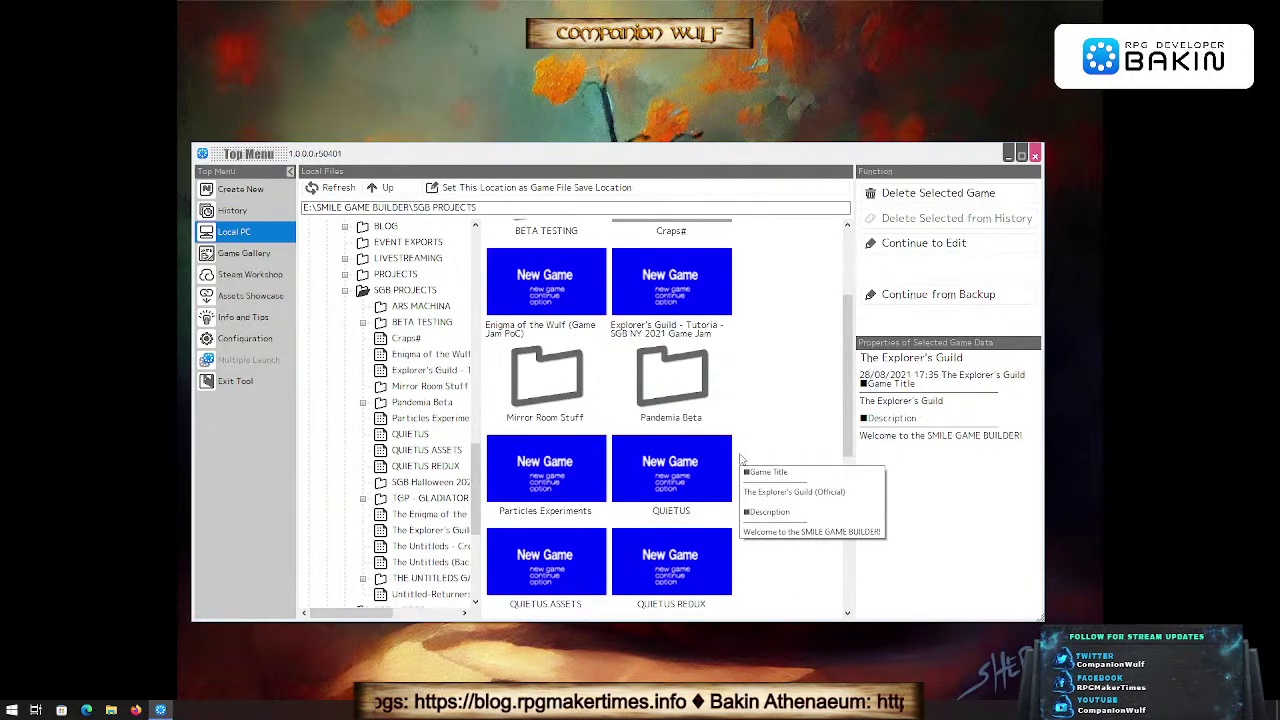
{"action": "scroll", "coordinate": [763, 462], "scroll_direction": "down", "scroll_amount": 3}
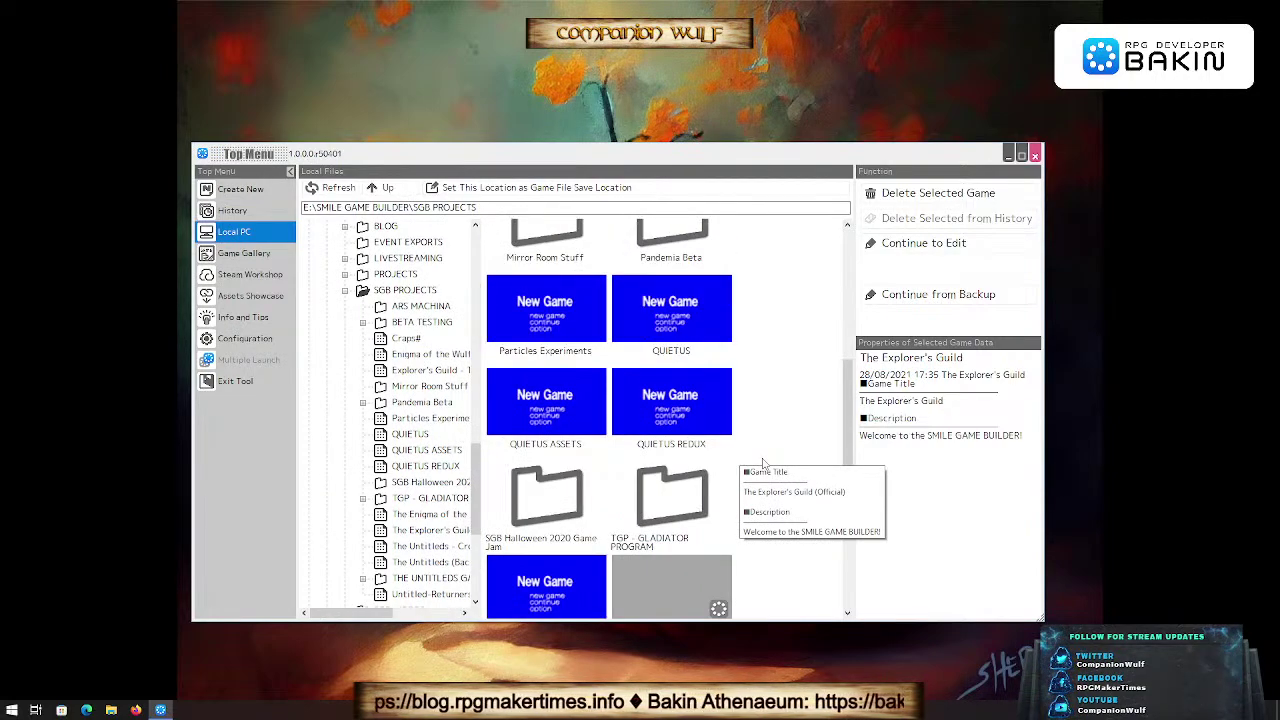
{"action": "scroll", "coordinate": [763, 462], "scroll_direction": "down", "scroll_amount": 2}
{"action": "scroll", "coordinate": [763, 462], "scroll_direction": "down", "scroll_amount": 3}
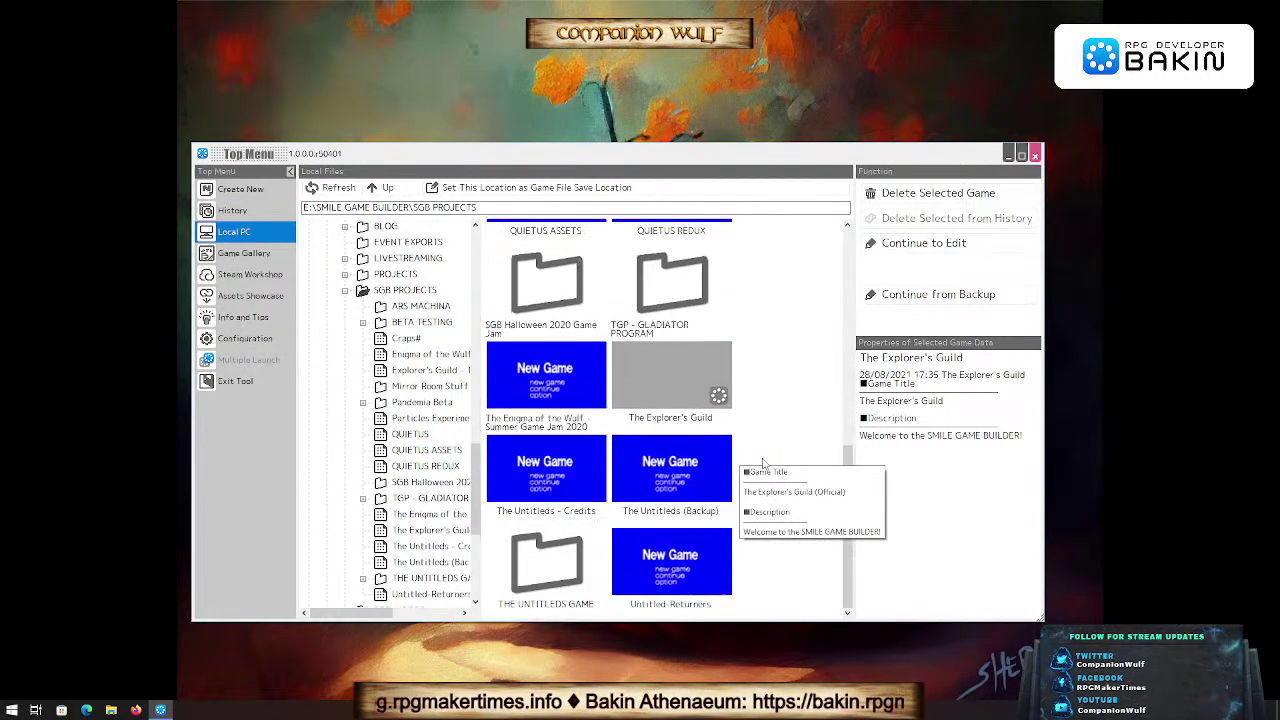
{"action": "scroll", "coordinate": [795, 463], "scroll_direction": "up", "scroll_amount": 3}
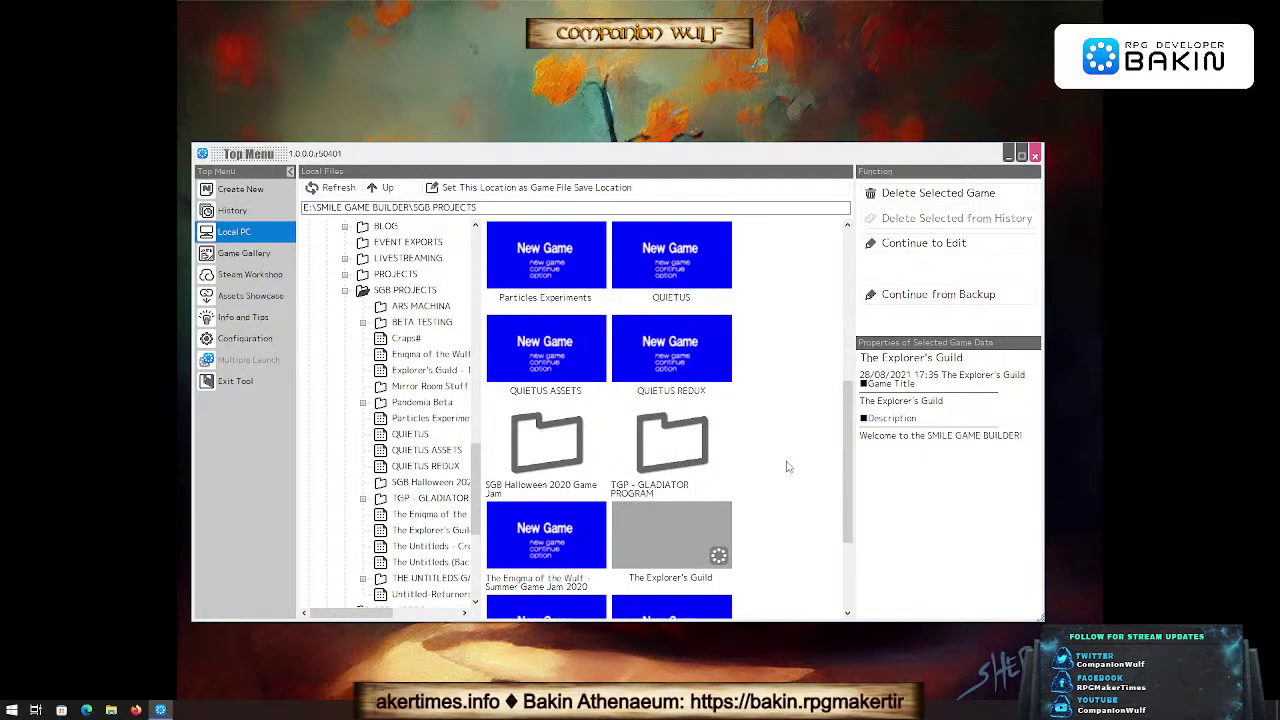
{"action": "scroll", "coordinate": [799, 466], "scroll_direction": "down", "scroll_amount": 2}
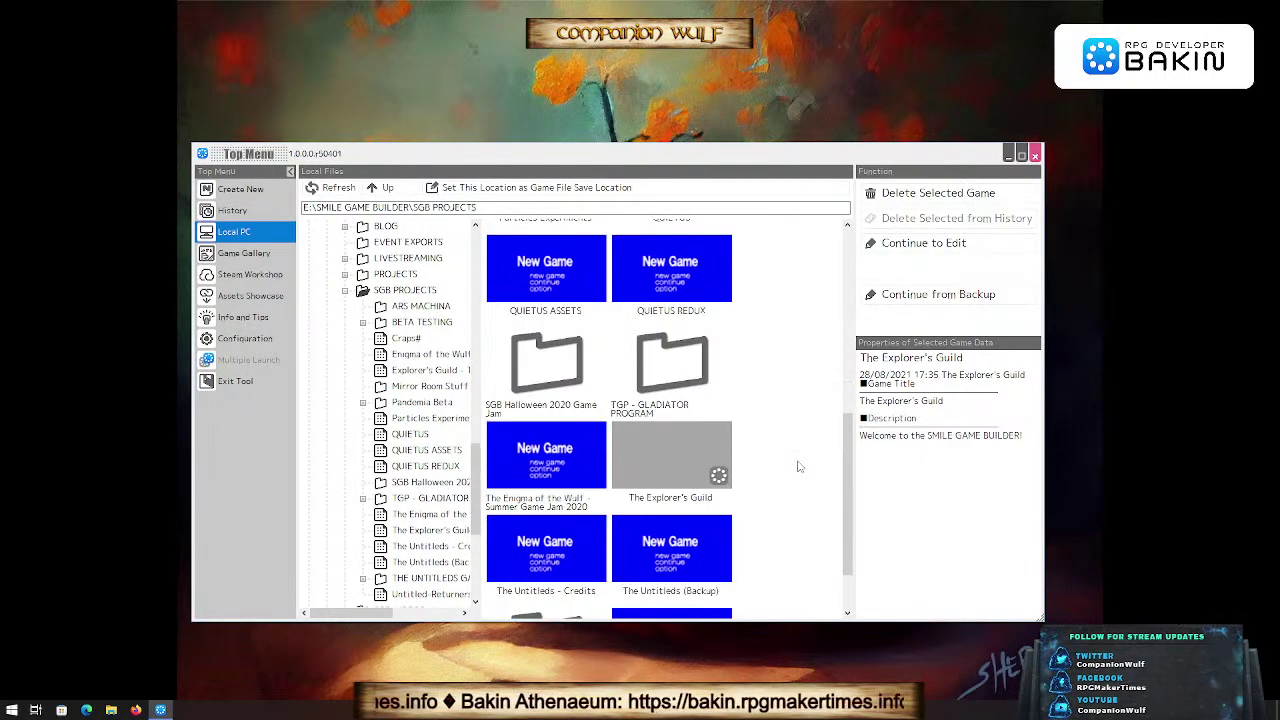
{"action": "scroll", "coordinate": [799, 466], "scroll_direction": "down", "scroll_amount": 2}
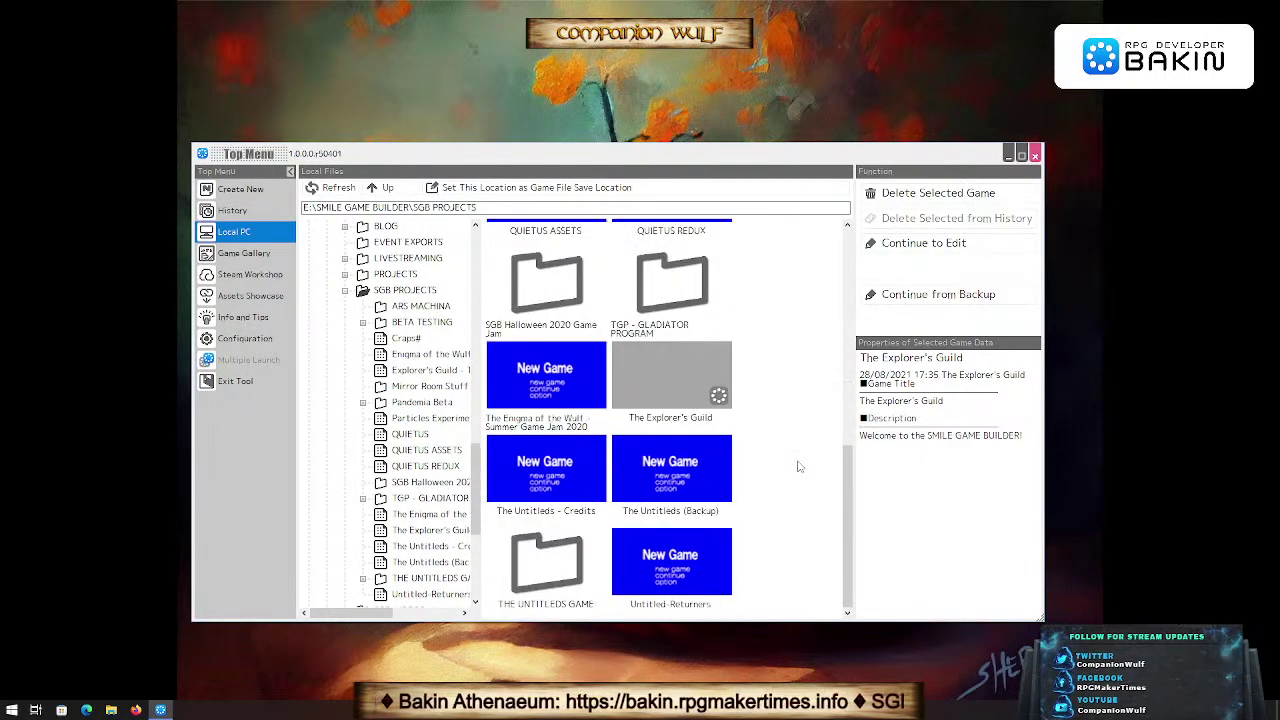
{"action": "scroll", "coordinate": [799, 466], "scroll_direction": "up", "scroll_amount": 6}
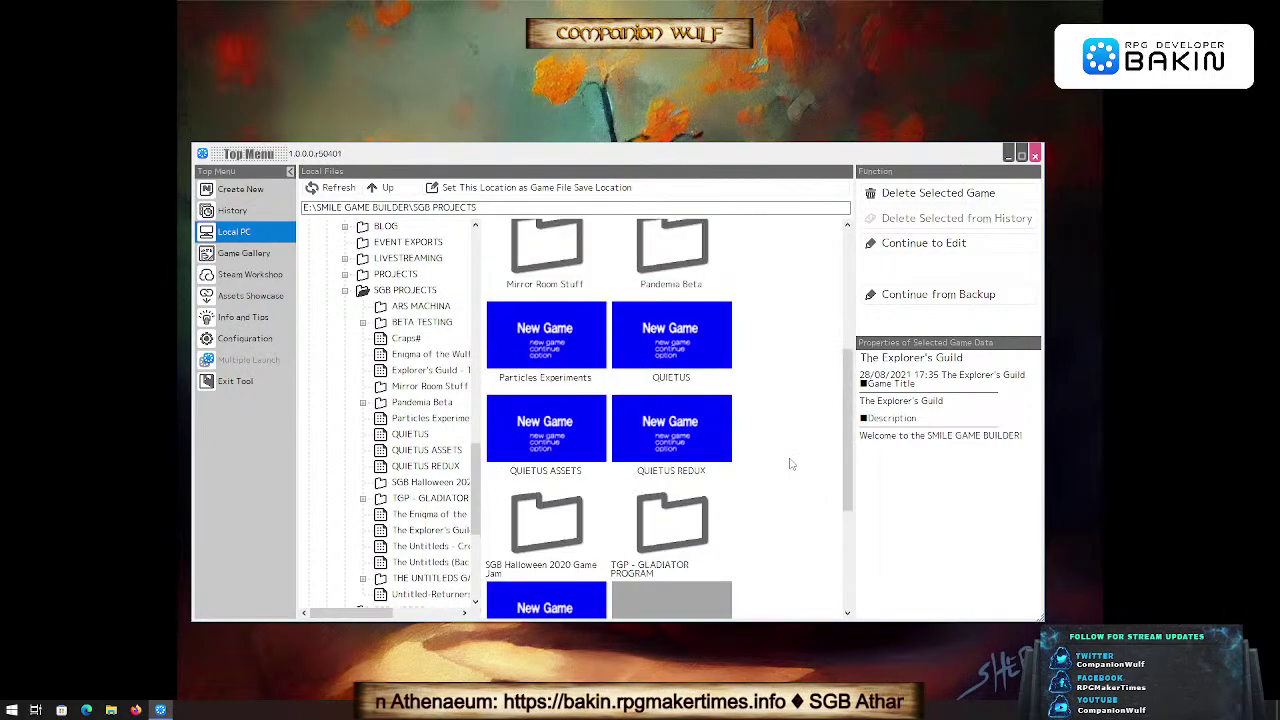
{"action": "scroll", "coordinate": [790, 463], "scroll_direction": "up", "scroll_amount": 7}
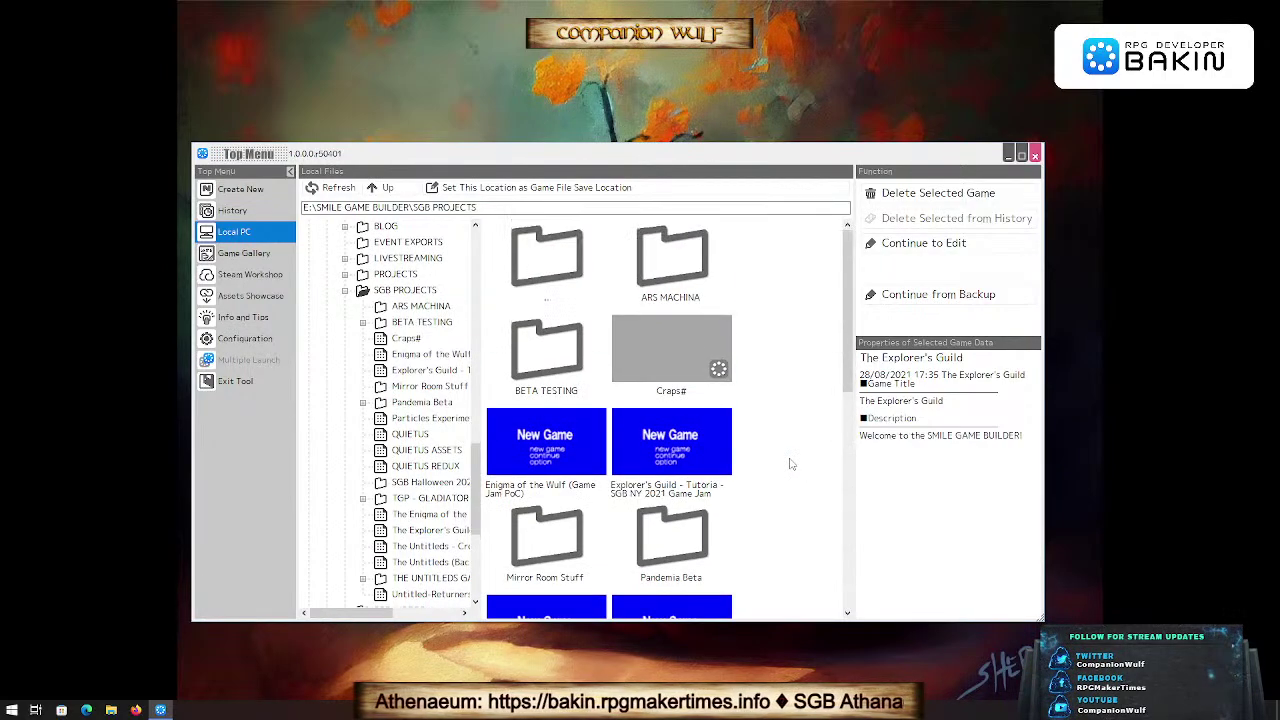
Step: Check the ARS MACHINA folder, then return to SGB PROJECTS and load the QUIETUS project without creating a backup
{"action": "double_click", "coordinate": [652, 246]}
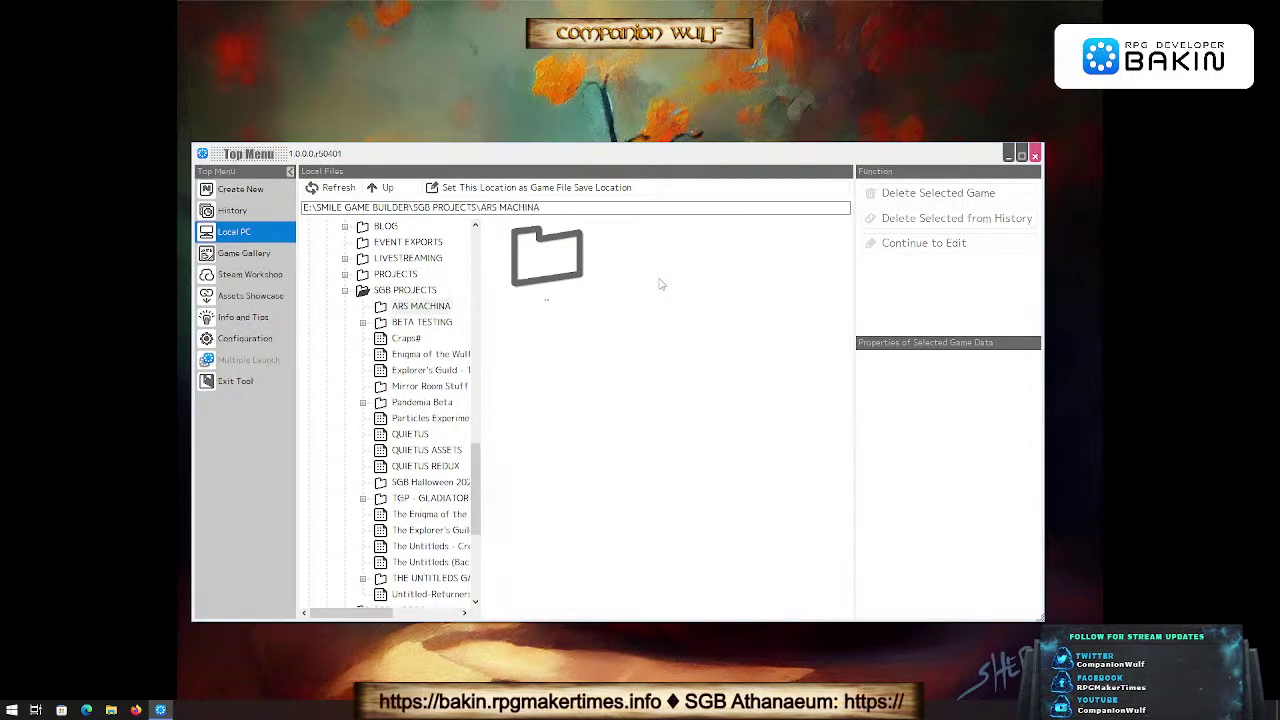
{"action": "left_click", "coordinate": [544, 258]}
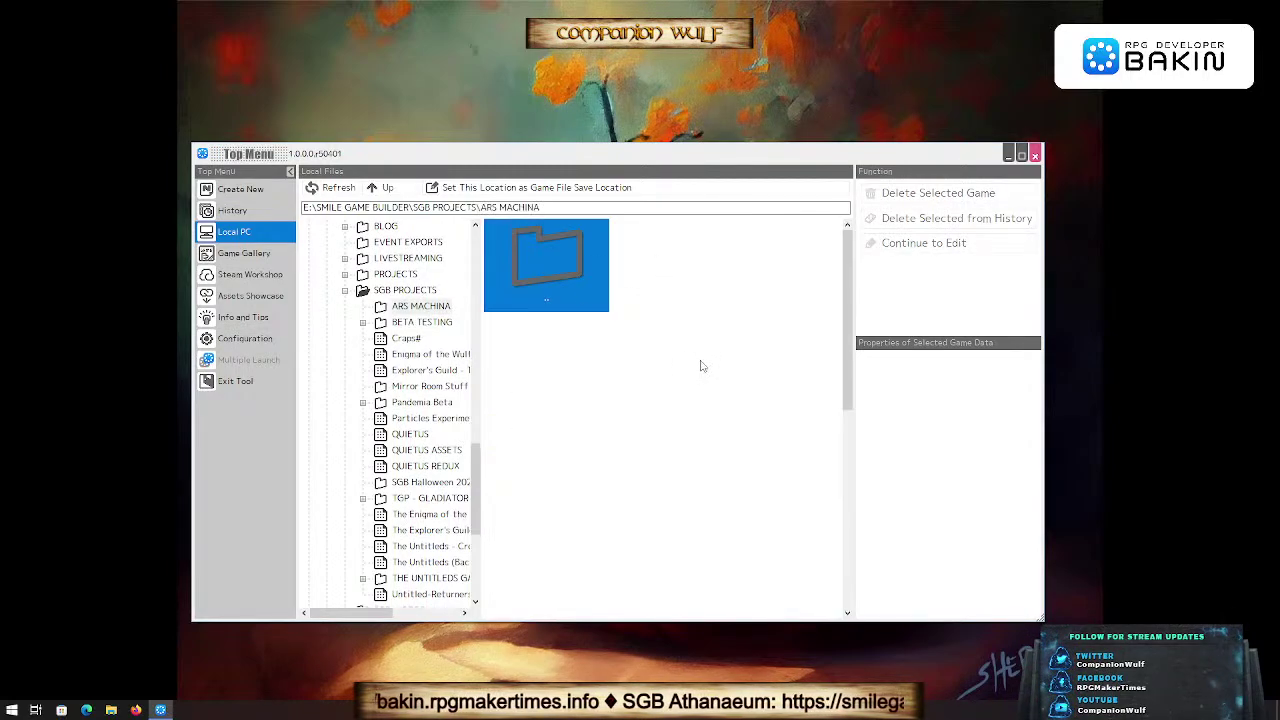
{"action": "scroll", "coordinate": [699, 372], "scroll_direction": "down", "scroll_amount": 6}
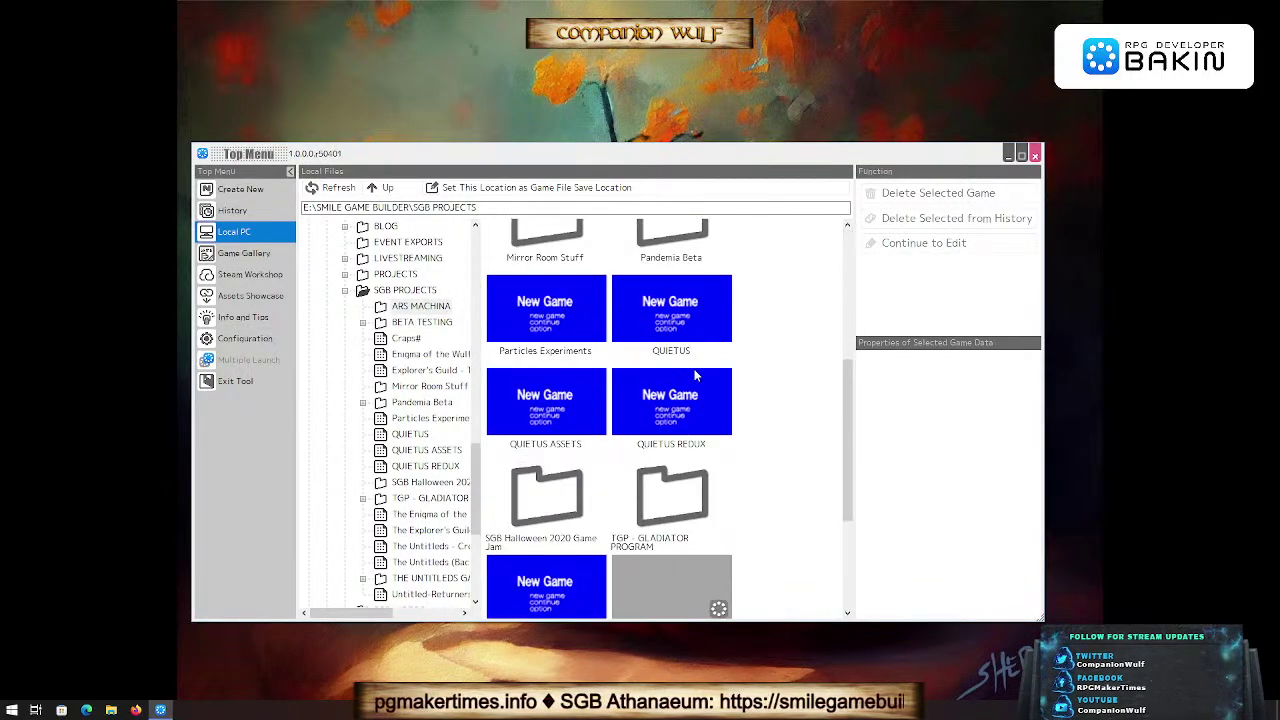
{"action": "double_click", "coordinate": [668, 326]}
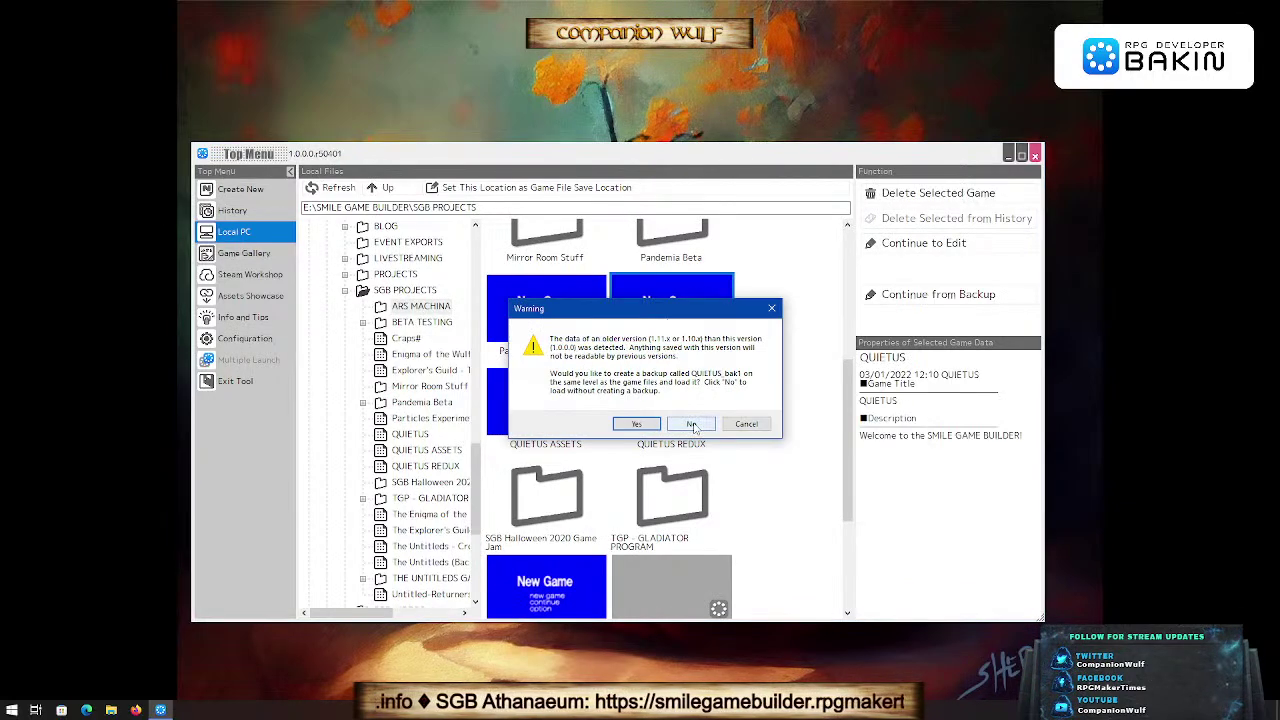
{"action": "left_click", "coordinate": [692, 424]}
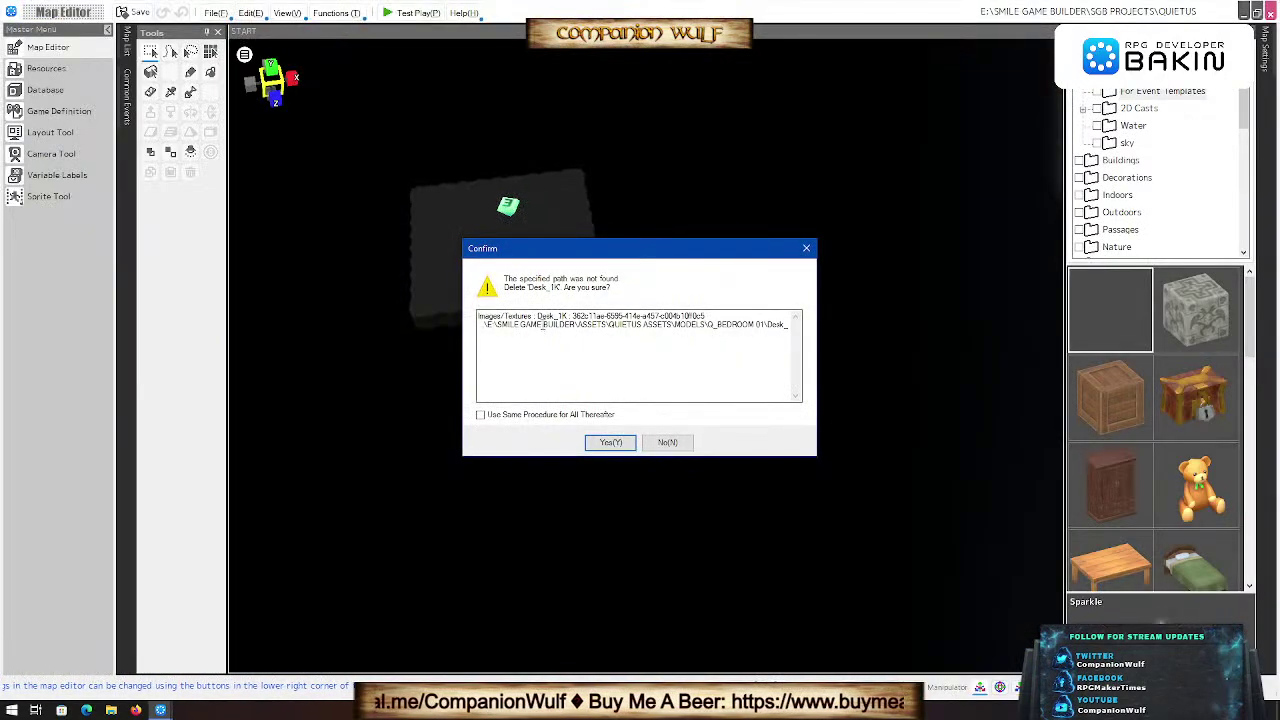
Step: Confirm deletion of each texture whose path is missing, including Desk_1K, TV_Mat, zx81 and Q_Wall 01
{"action": "left_click", "coordinate": [612, 444]}
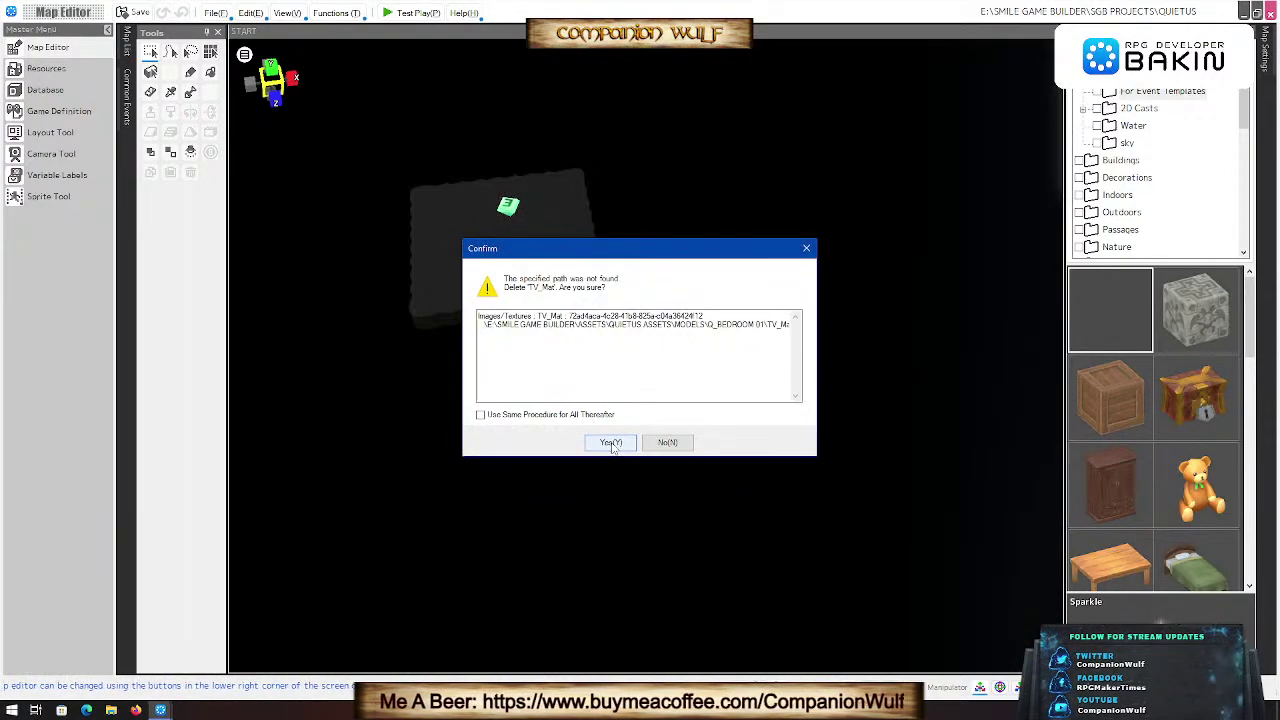
{"action": "left_click", "coordinate": [612, 444]}
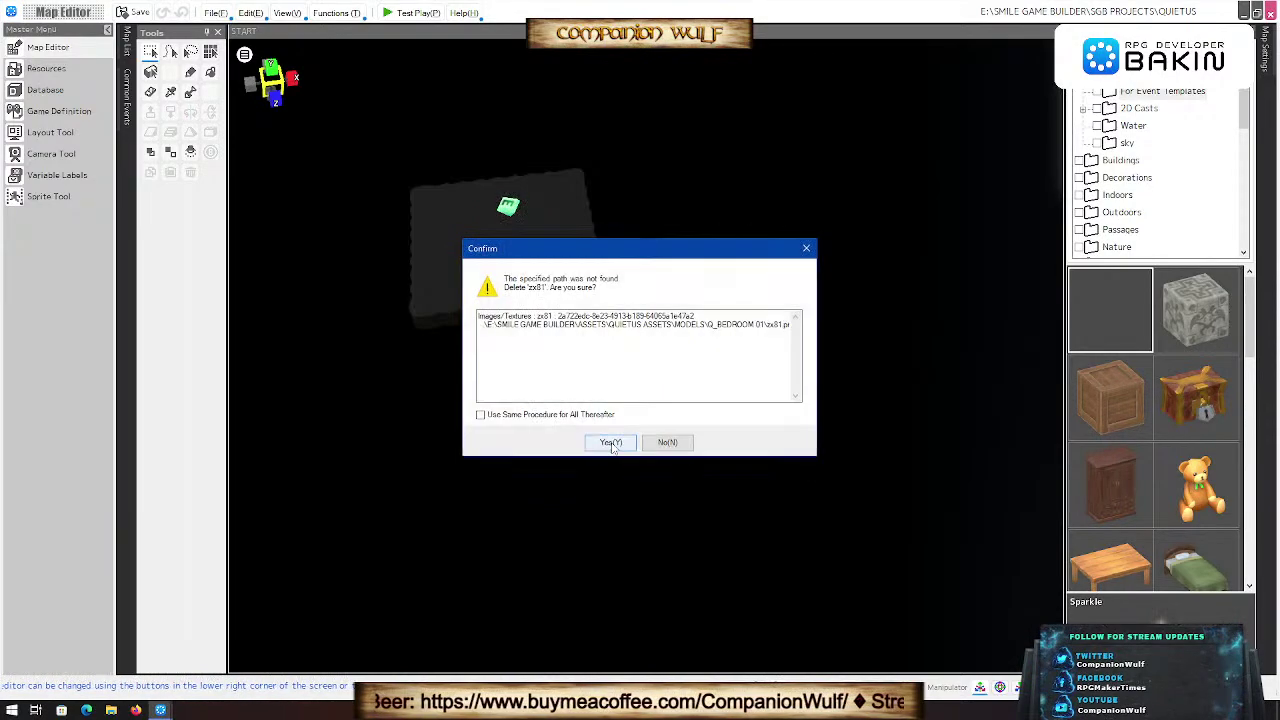
{"action": "left_click", "coordinate": [612, 444]}
{"action": "left_click", "coordinate": [612, 444]}
{"action": "left_click", "coordinate": [612, 444]}
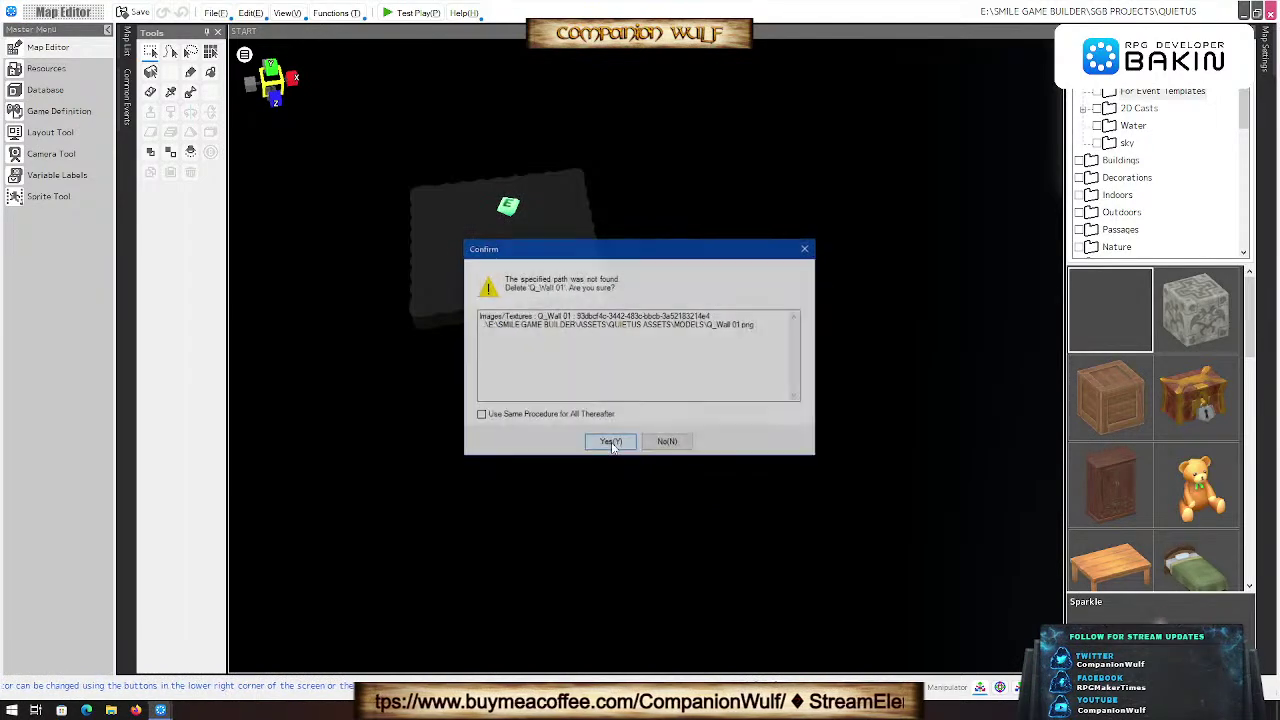
{"action": "left_click", "coordinate": [612, 444]}
{"action": "left_click", "coordinate": [610, 443]}
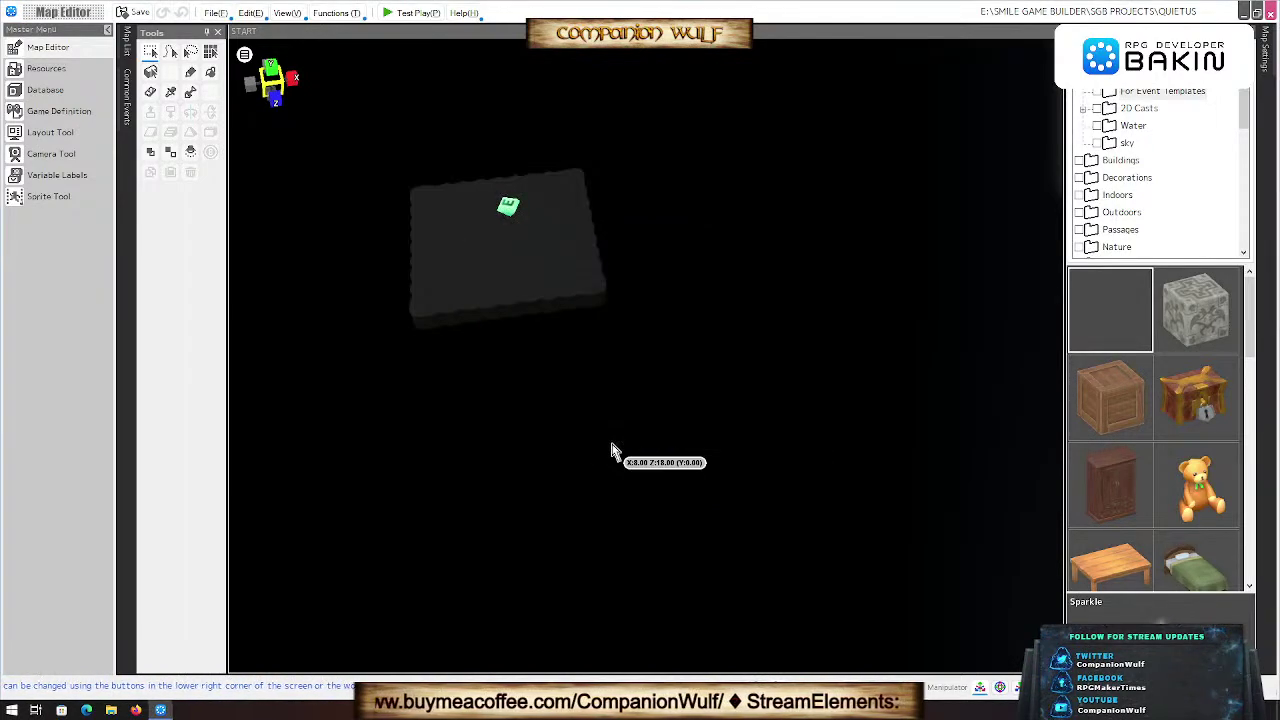
Step: Open the project's resources and look through the imported terrain folders, ending with Q_TERRAINS
{"action": "scroll", "coordinate": [593, 406], "scroll_direction": "up", "scroll_amount": 2}
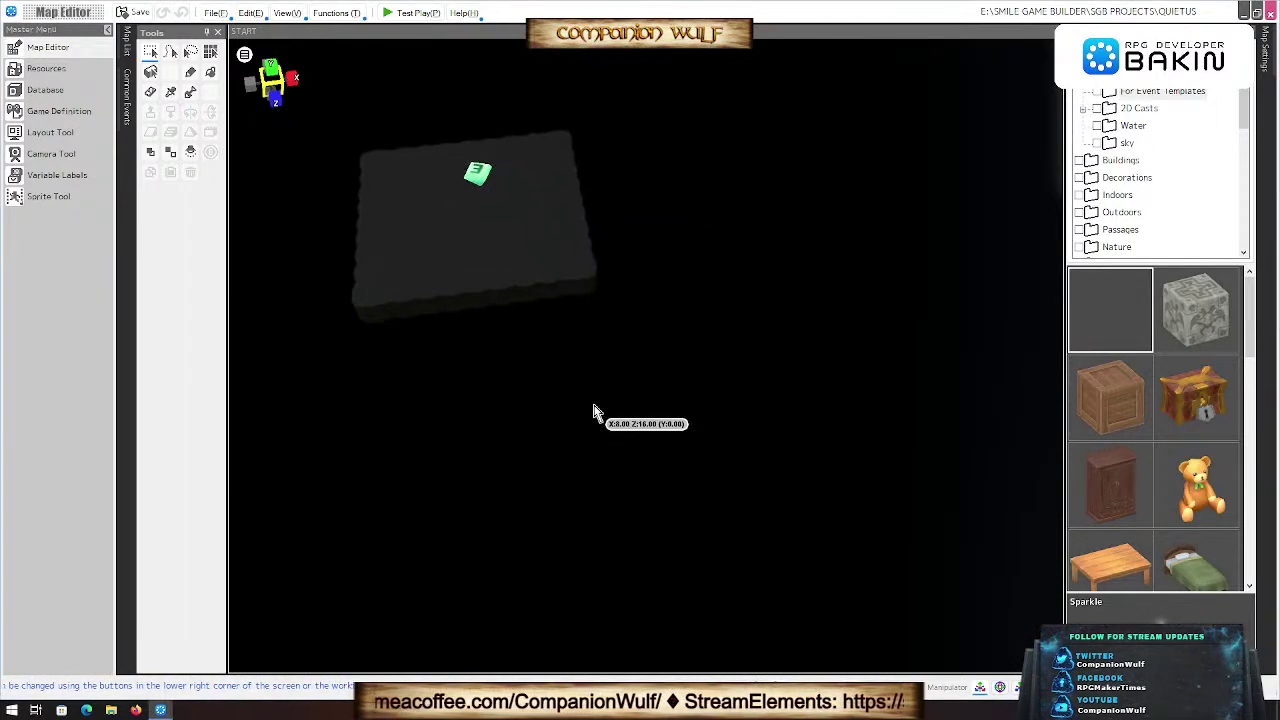
{"action": "right_click_drag", "start_coordinate": [486, 346], "coordinate": [606, 323]}
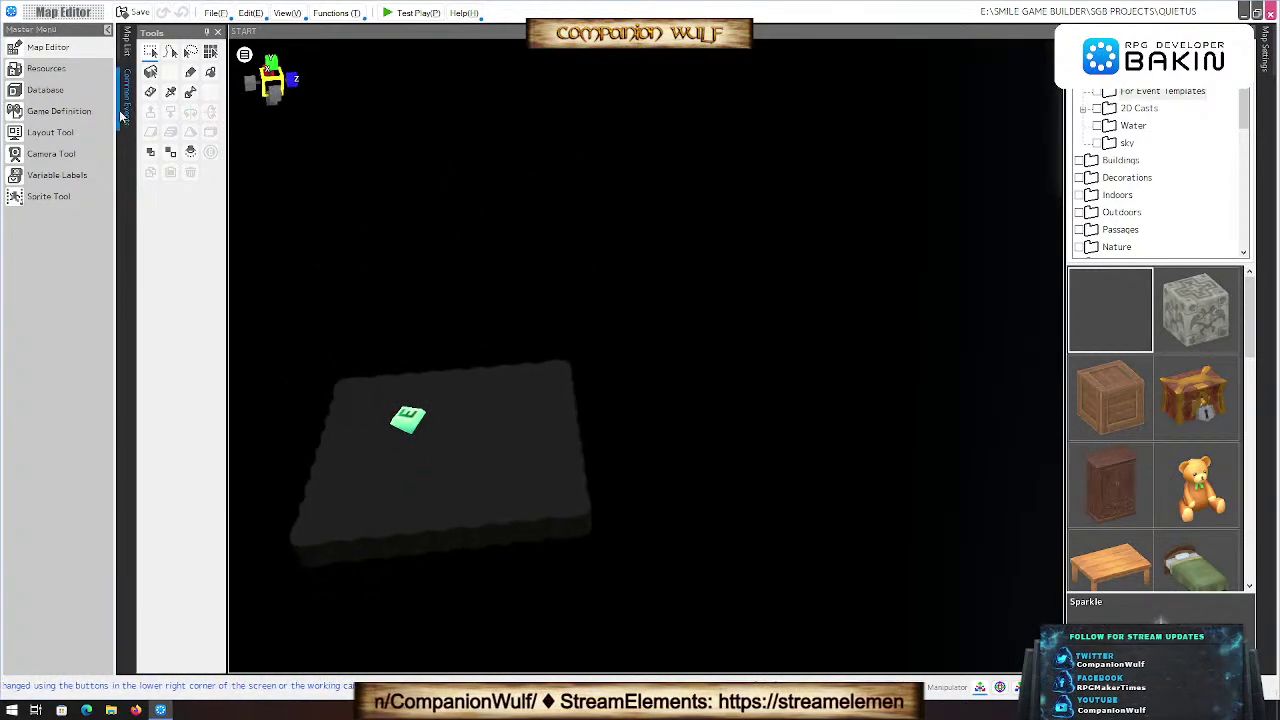
{"action": "left_click", "coordinate": [46, 68]}
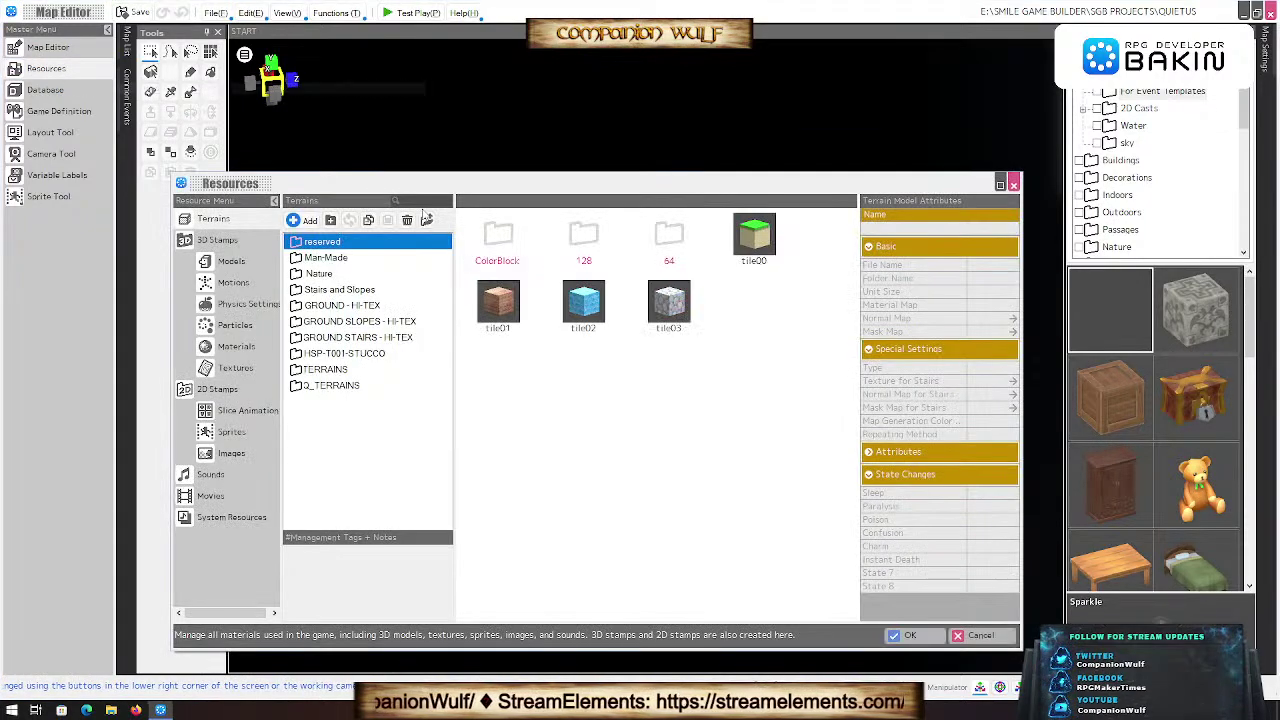
{"action": "left_click", "coordinate": [318, 305]}
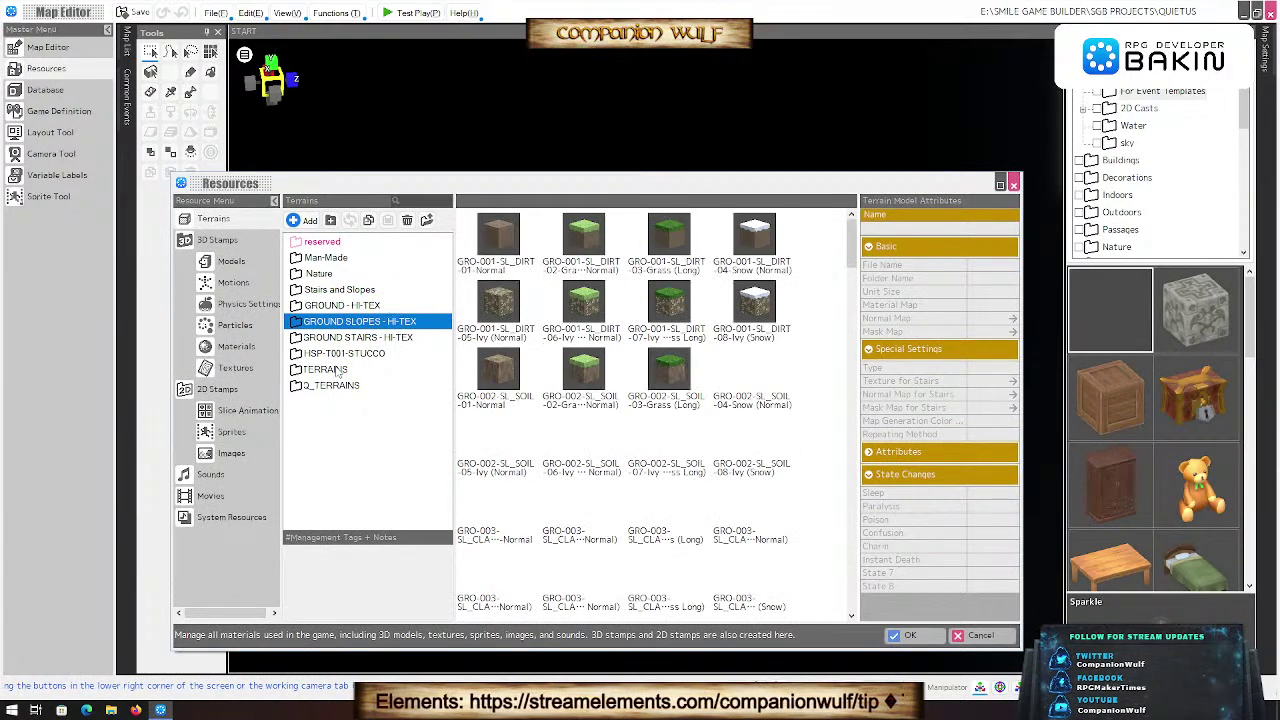
{"action": "left_click", "coordinate": [336, 370]}
{"action": "left_click", "coordinate": [330, 388]}
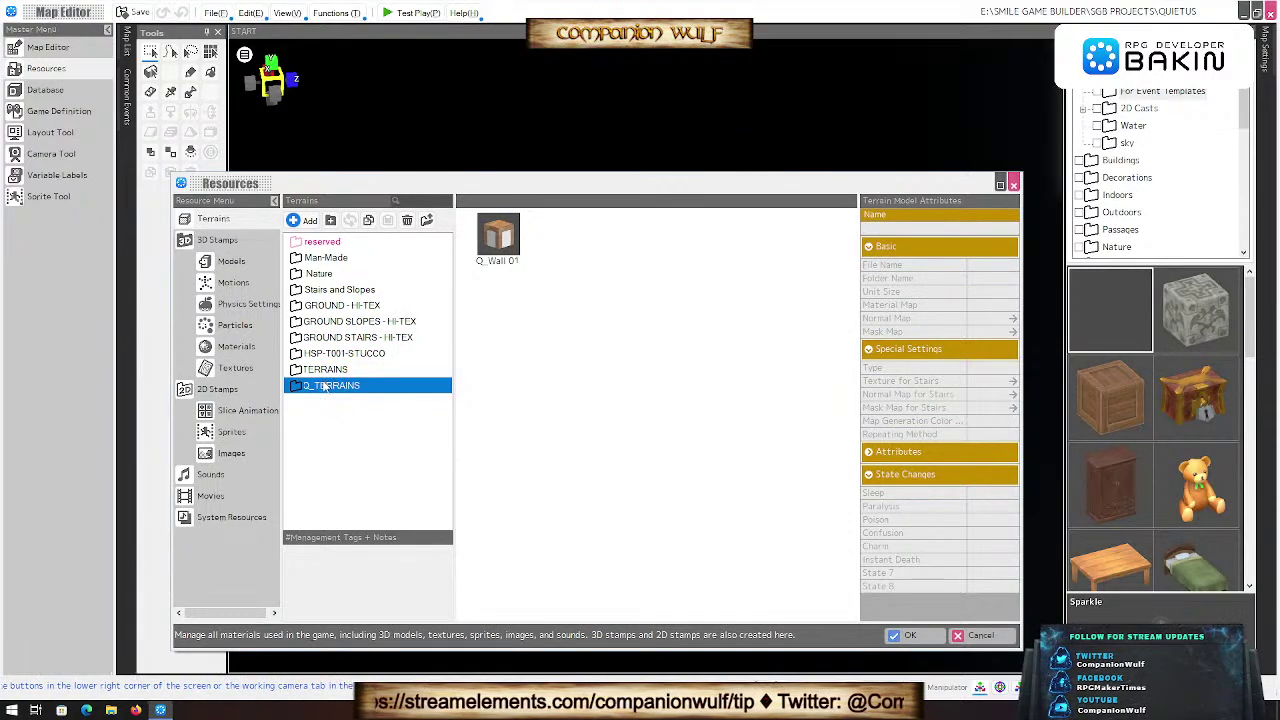
Step: Browse the project's 3D model resources and preview the Q_01-Cyclopedia (Top Shelf) model up close
{"action": "left_click", "coordinate": [226, 262]}
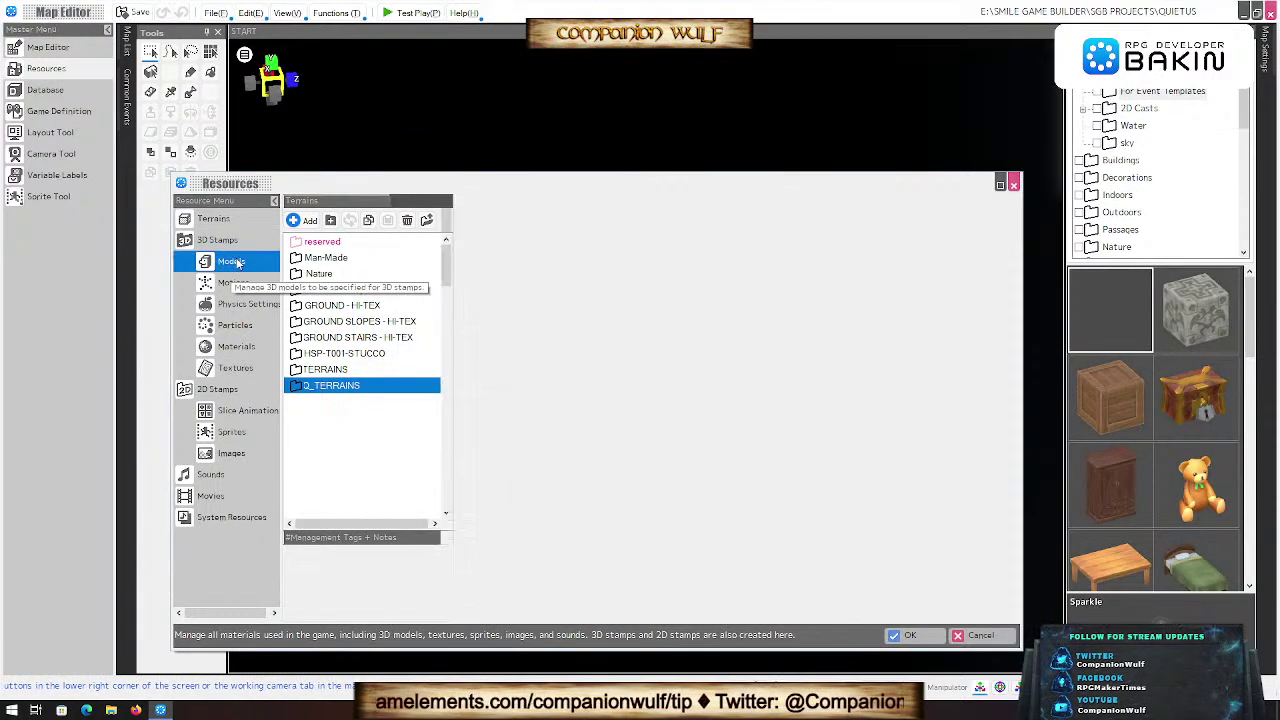
{"action": "scroll", "coordinate": [362, 386], "scroll_direction": "down", "scroll_amount": 5}
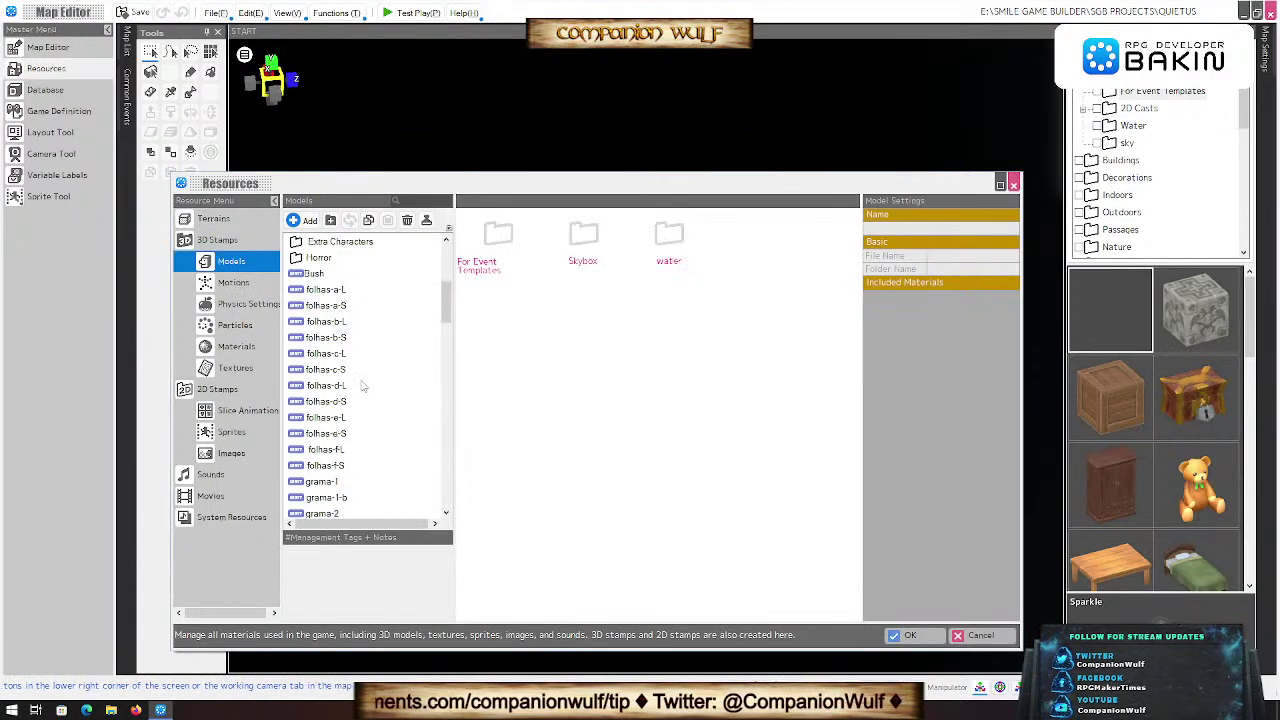
{"action": "scroll", "coordinate": [362, 386], "scroll_direction": "down", "scroll_amount": 10}
{"action": "scroll", "coordinate": [362, 386], "scroll_direction": "up", "scroll_amount": 3}
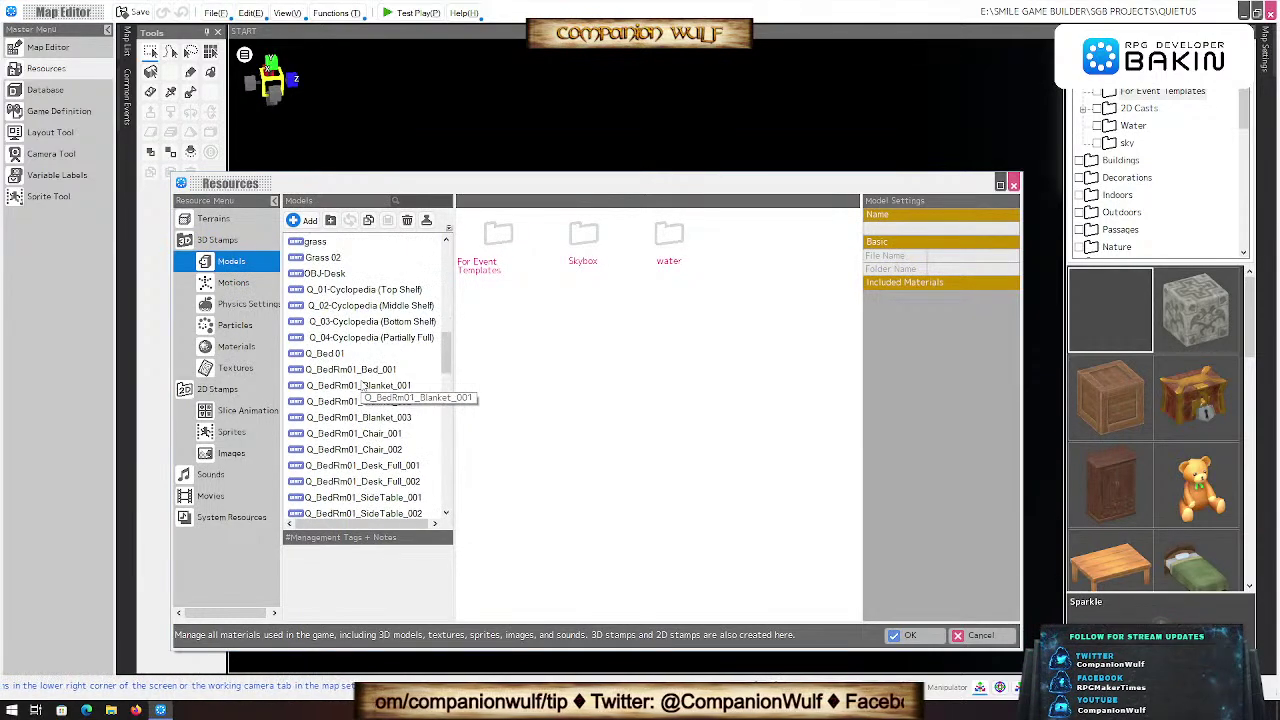
{"action": "left_click", "coordinate": [362, 289]}
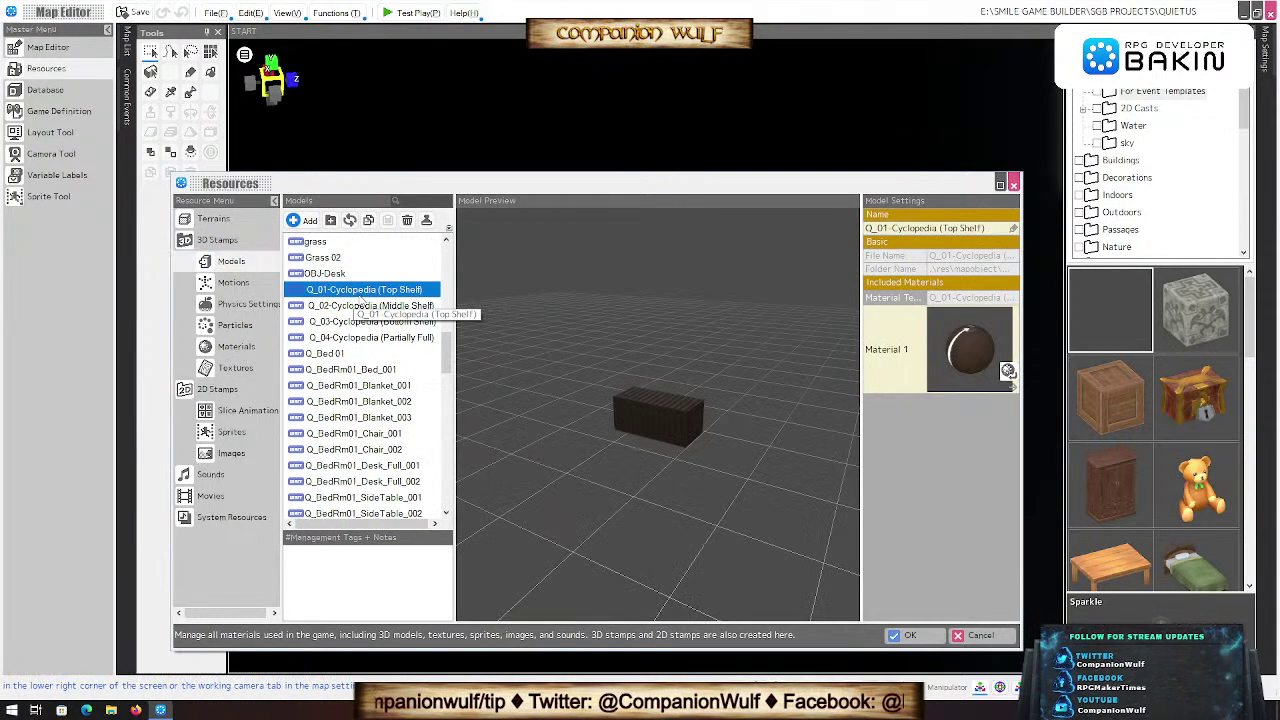
{"action": "scroll", "coordinate": [649, 462], "scroll_direction": "up", "scroll_amount": 3}
{"action": "scroll", "coordinate": [648, 462], "scroll_direction": "down", "scroll_amount": 2}
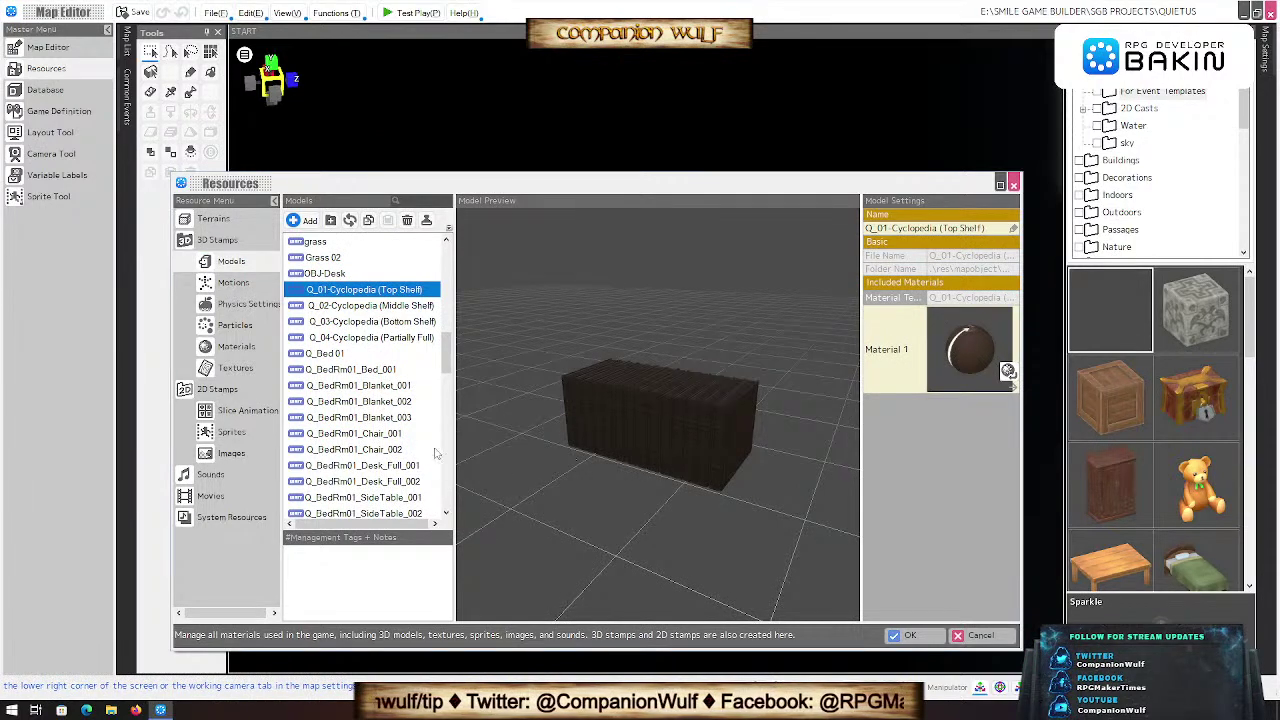
{"action": "scroll", "coordinate": [395, 455], "scroll_direction": "down", "scroll_amount": 3}
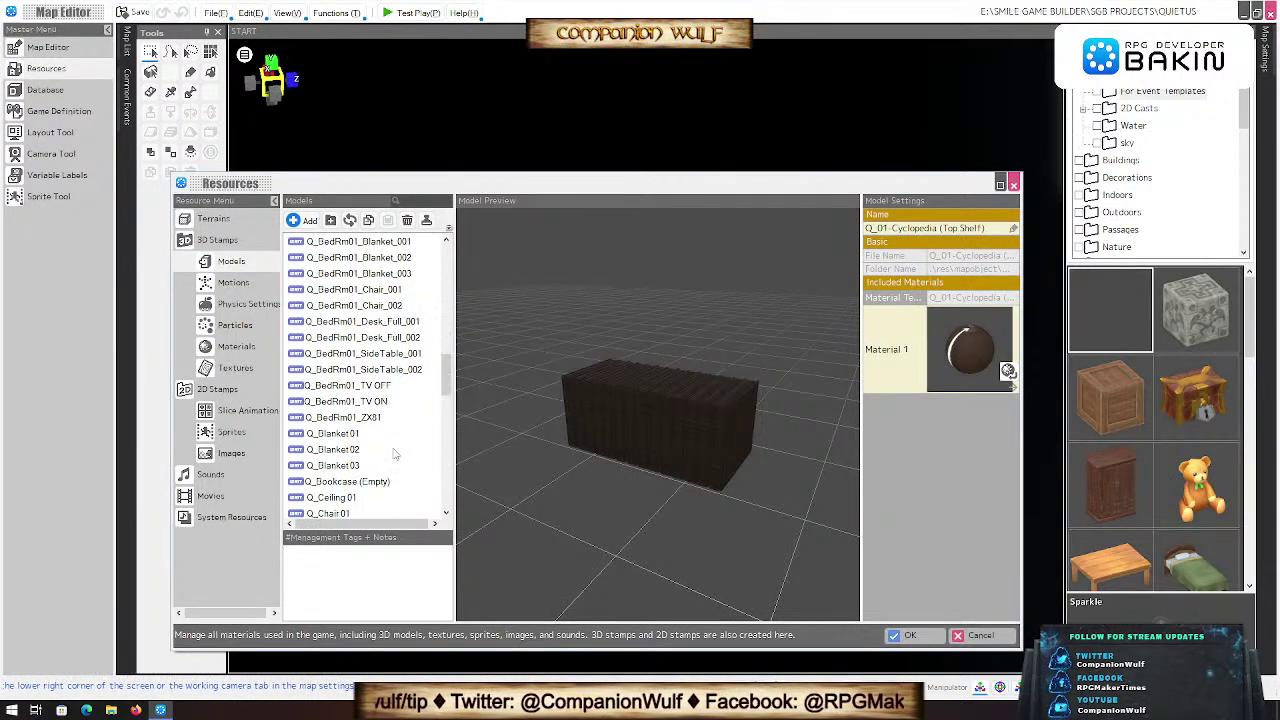
Step: Preview the Q_Blanket 01 model and compare it with the Q_BedRm01_ZX81 model
{"action": "left_click", "coordinate": [345, 418]}
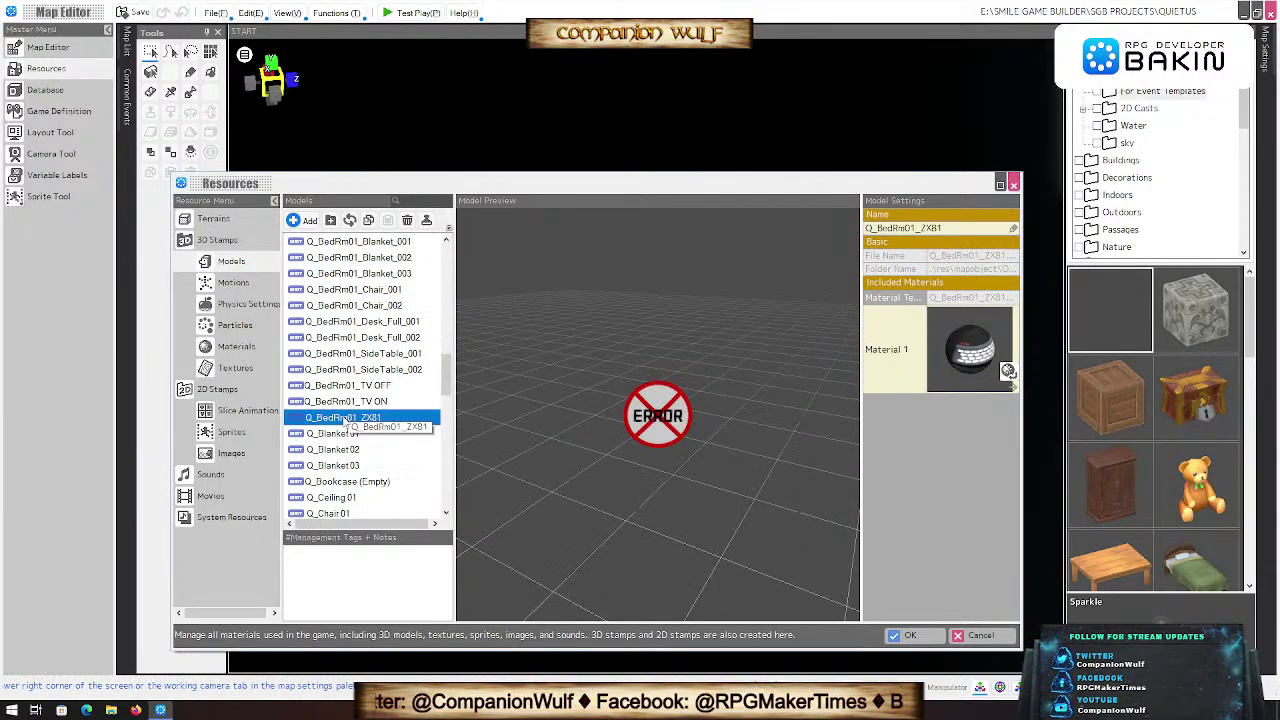
{"action": "left_click", "coordinate": [348, 433]}
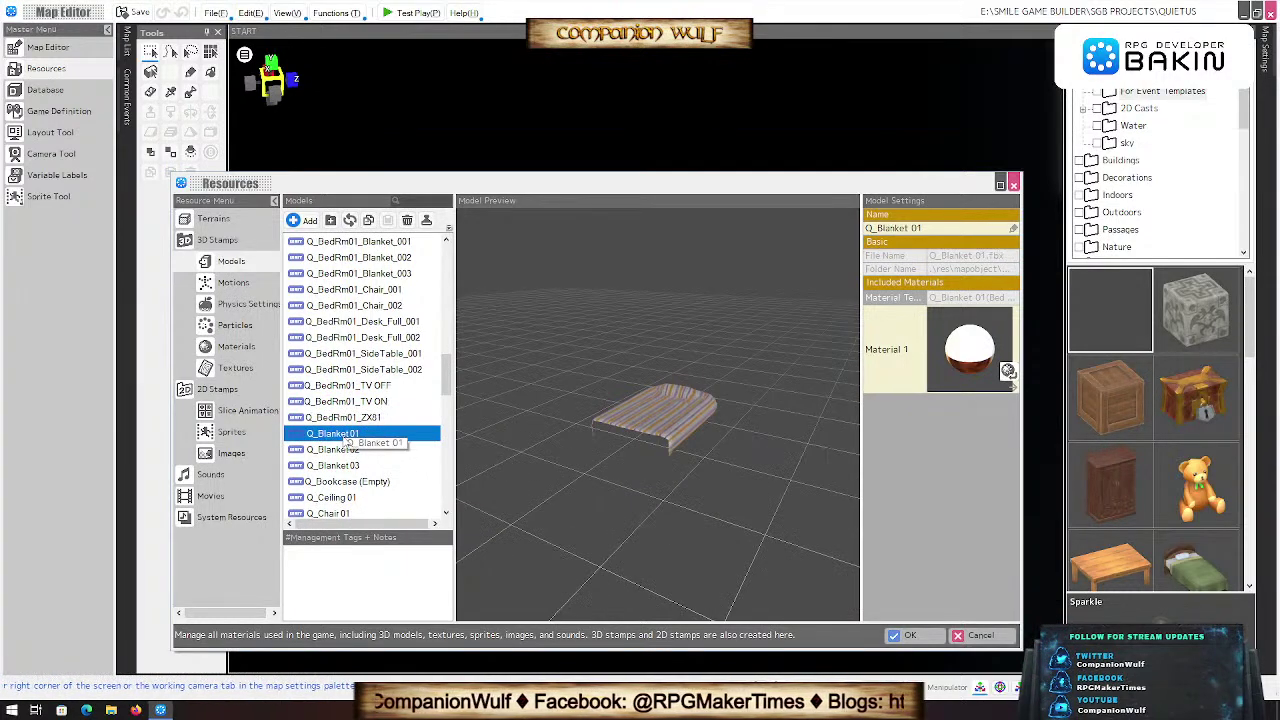
{"action": "left_click", "coordinate": [351, 417]}
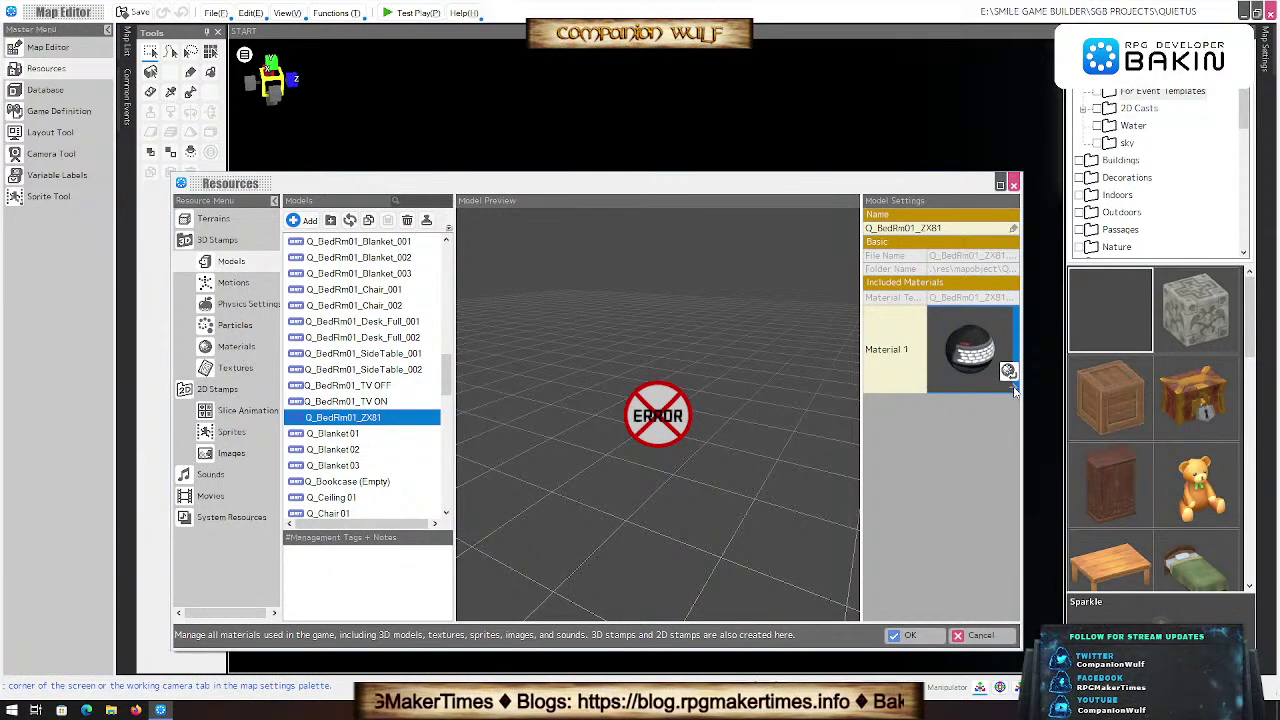
Step: Look through the available materials for Material 1 of Q_BedRm01_ZX81, then leave the resources without applying changes
{"action": "left_click", "coordinate": [1008, 372]}
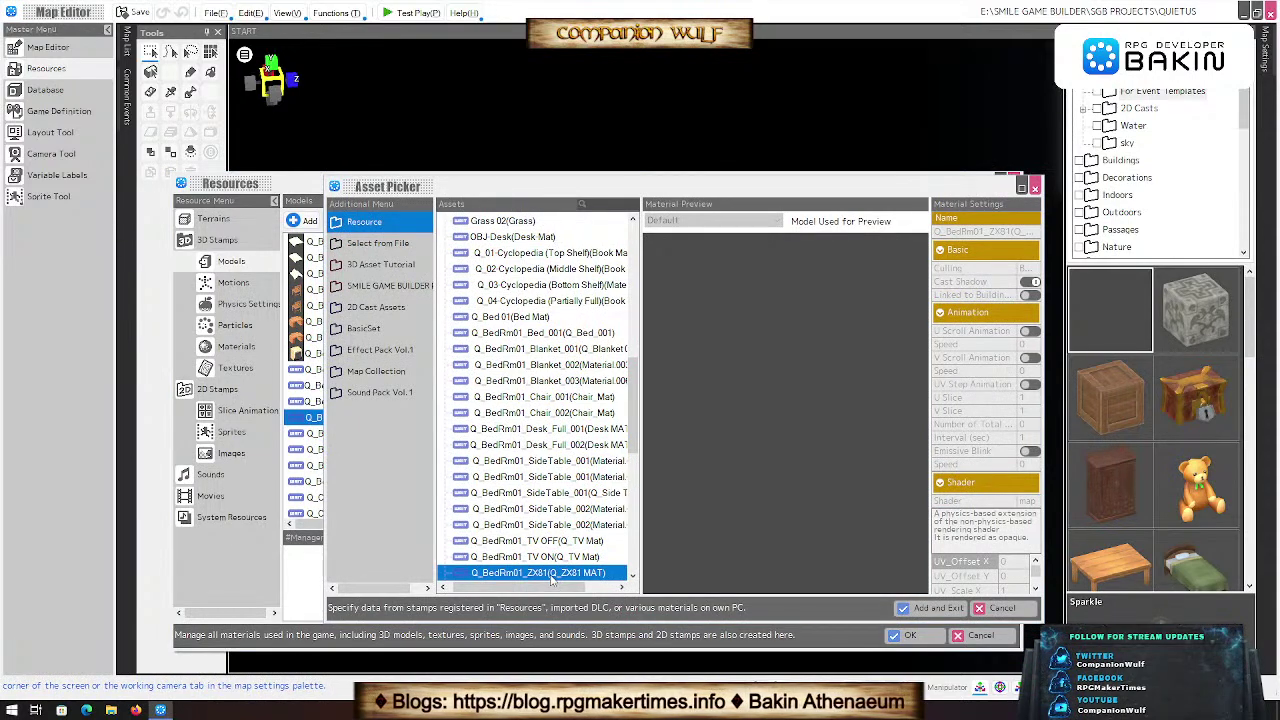
{"action": "scroll", "coordinate": [547, 556], "scroll_direction": "down", "scroll_amount": 3}
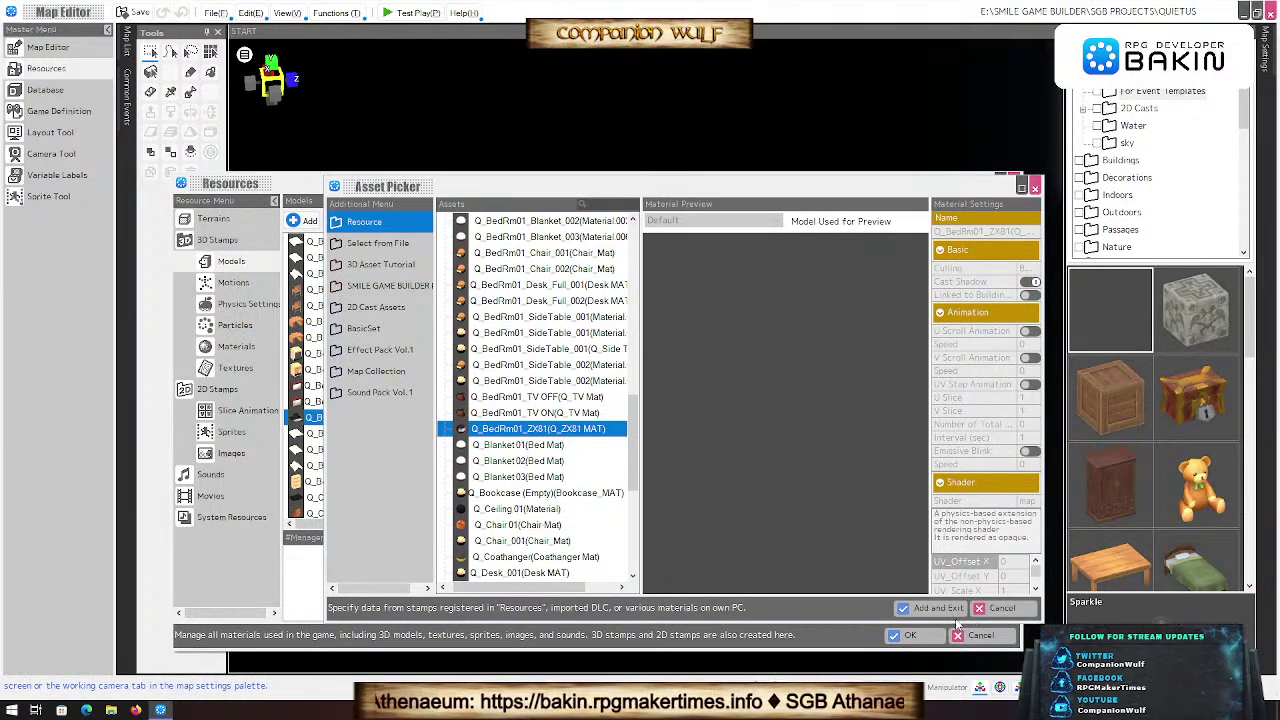
{"action": "left_click", "coordinate": [1003, 608]}
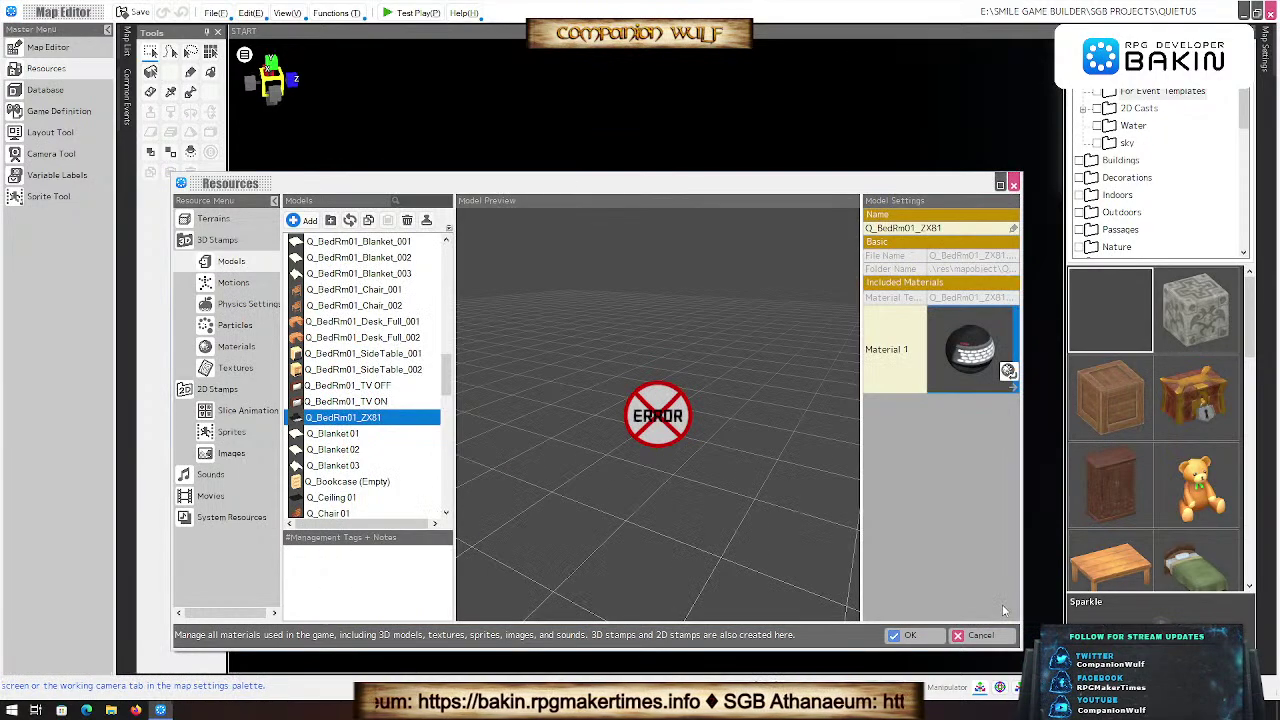
{"action": "left_click", "coordinate": [993, 632]}
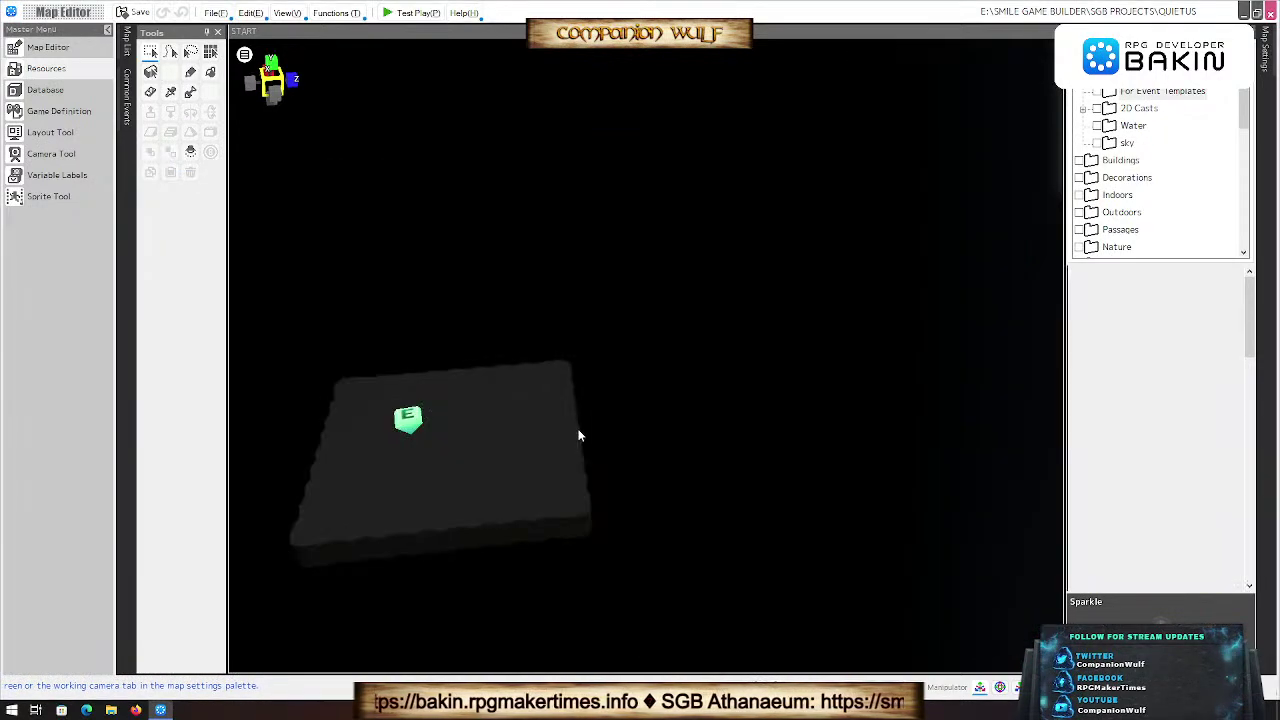
Step: Open the SYSTEM: Variables Check common event, read its Initialize and Check sheets, and close it without changes
{"action": "left_click", "coordinate": [126, 45]}
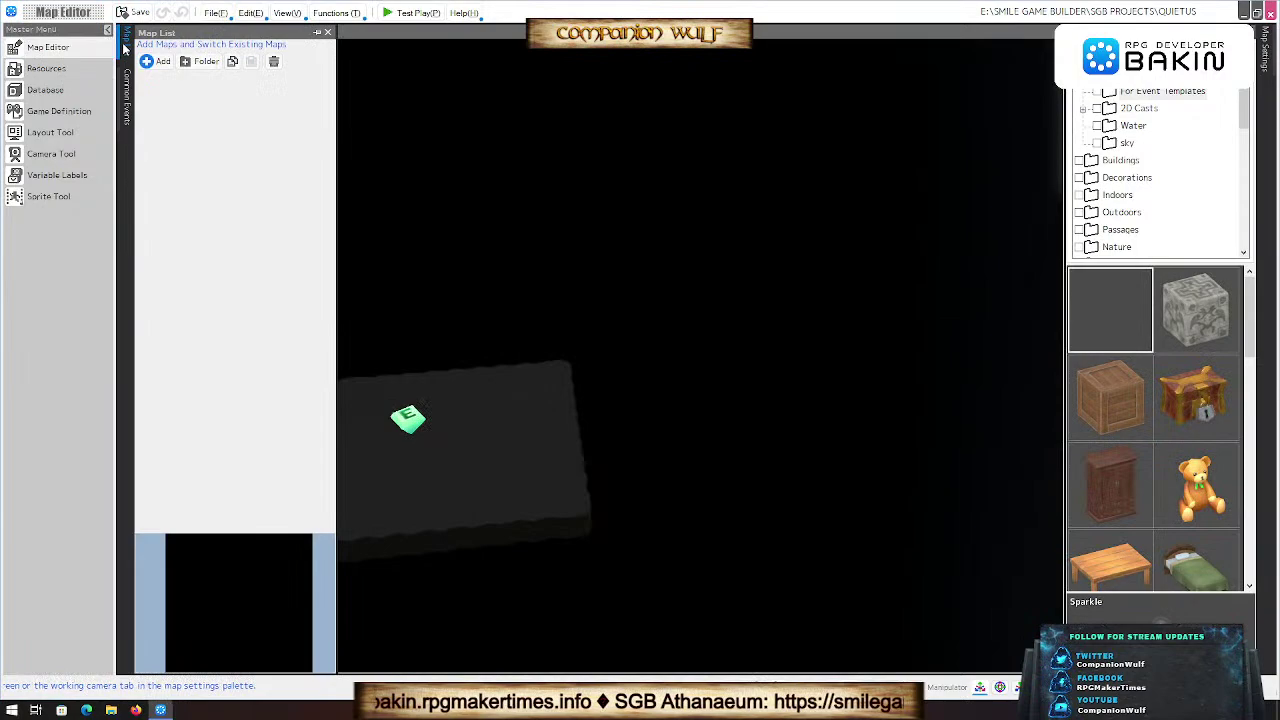
{"action": "left_click", "coordinate": [127, 104]}
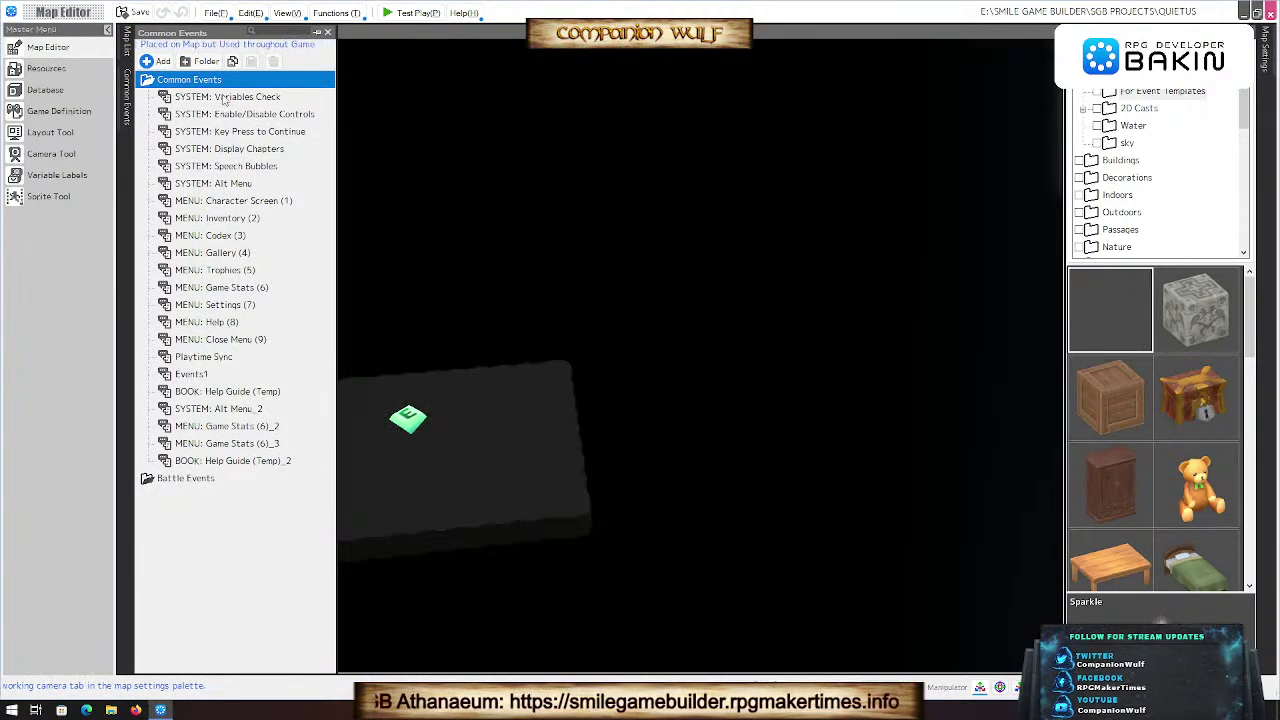
{"action": "left_click", "coordinate": [224, 96]}
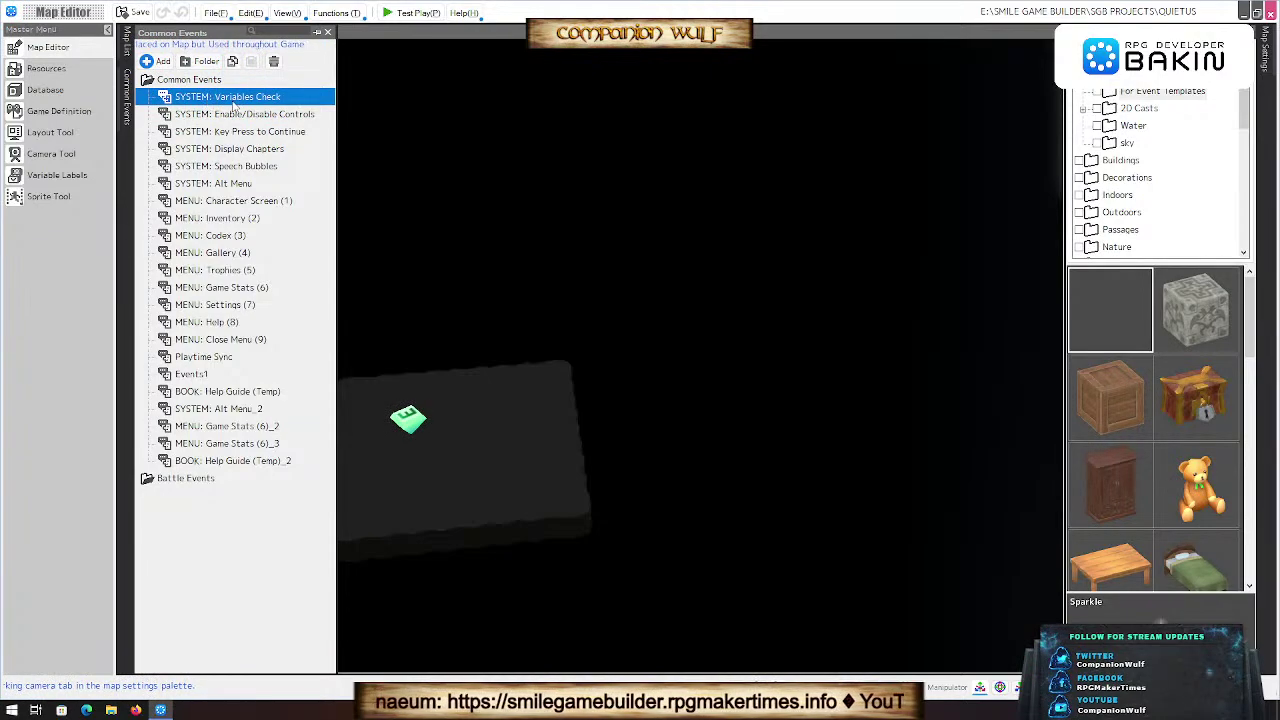
{"action": "double_click", "coordinate": [224, 96]}
{"action": "scroll", "coordinate": [873, 297], "scroll_direction": "down", "scroll_amount": 5}
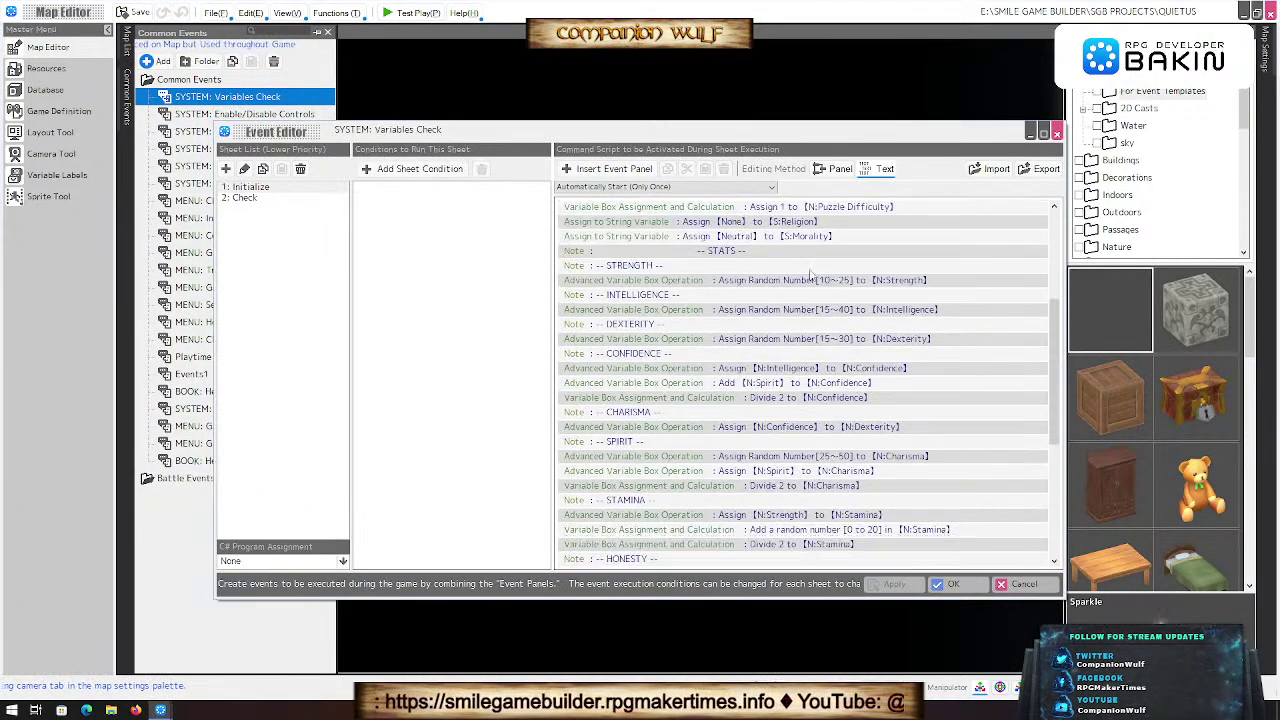
{"action": "scroll", "coordinate": [873, 297], "scroll_direction": "down", "scroll_amount": 6}
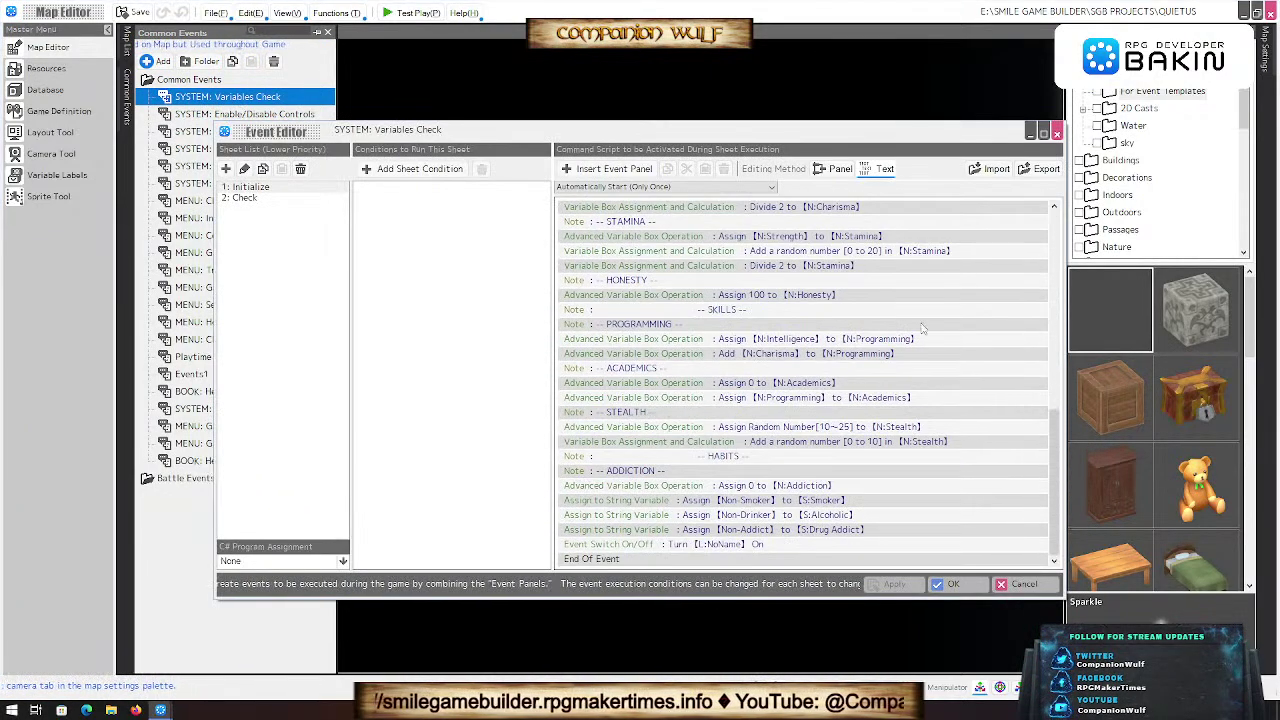
{"action": "scroll", "coordinate": [799, 487], "scroll_direction": "up", "scroll_amount": 10}
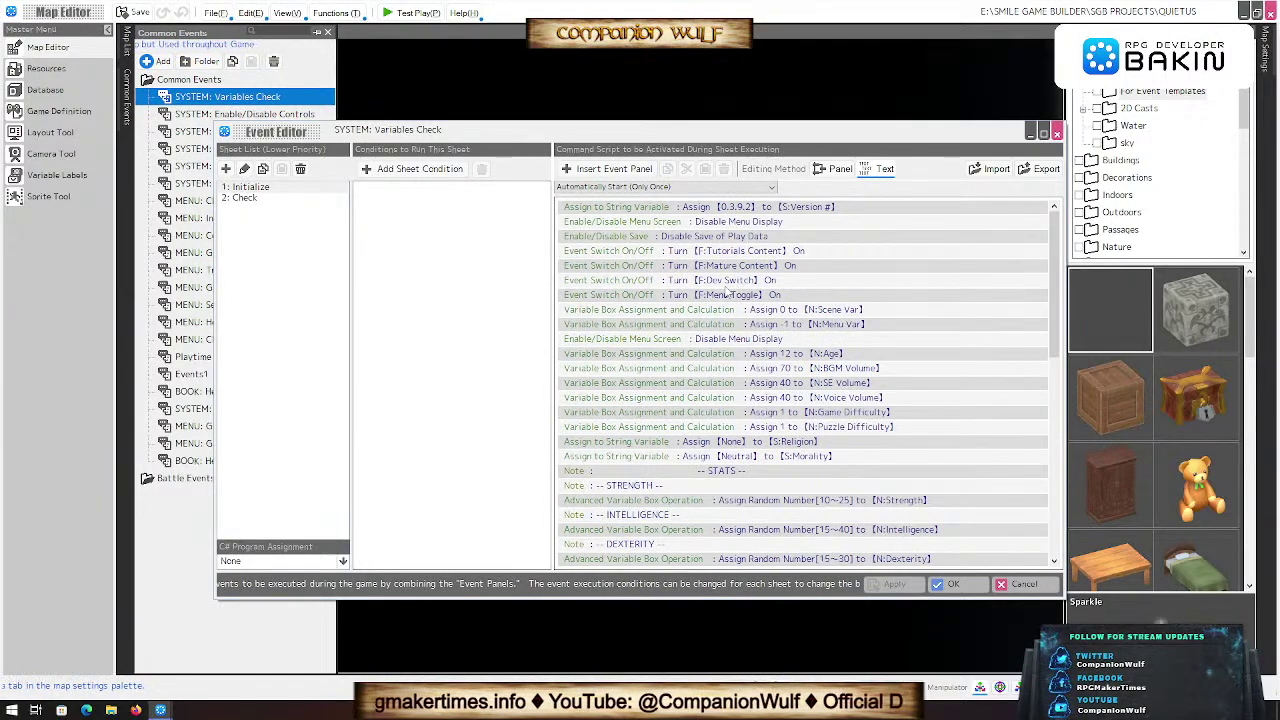
{"action": "left_click", "coordinate": [242, 197]}
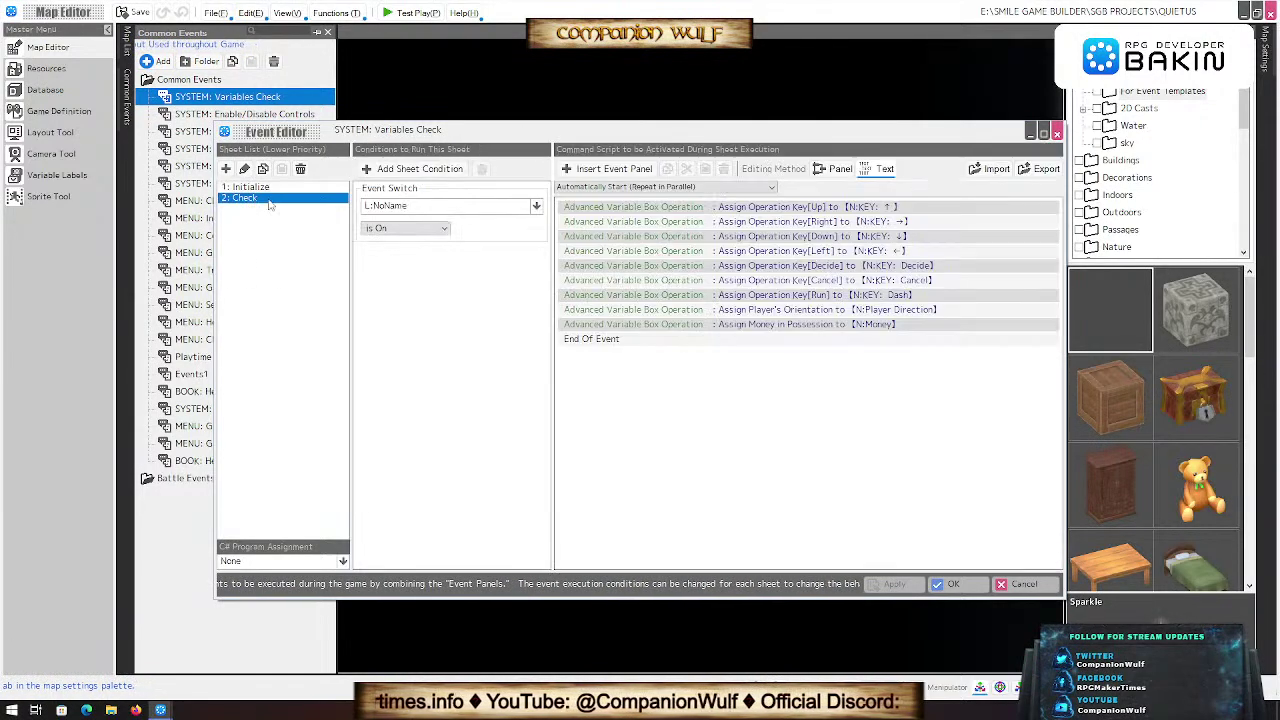
{"action": "left_click", "coordinate": [1030, 585]}
Step: Open the SYSTEM: Enable/Disable Controls common event, read its Enable sheet, and close it without changes
{"action": "left_click", "coordinate": [248, 115]}
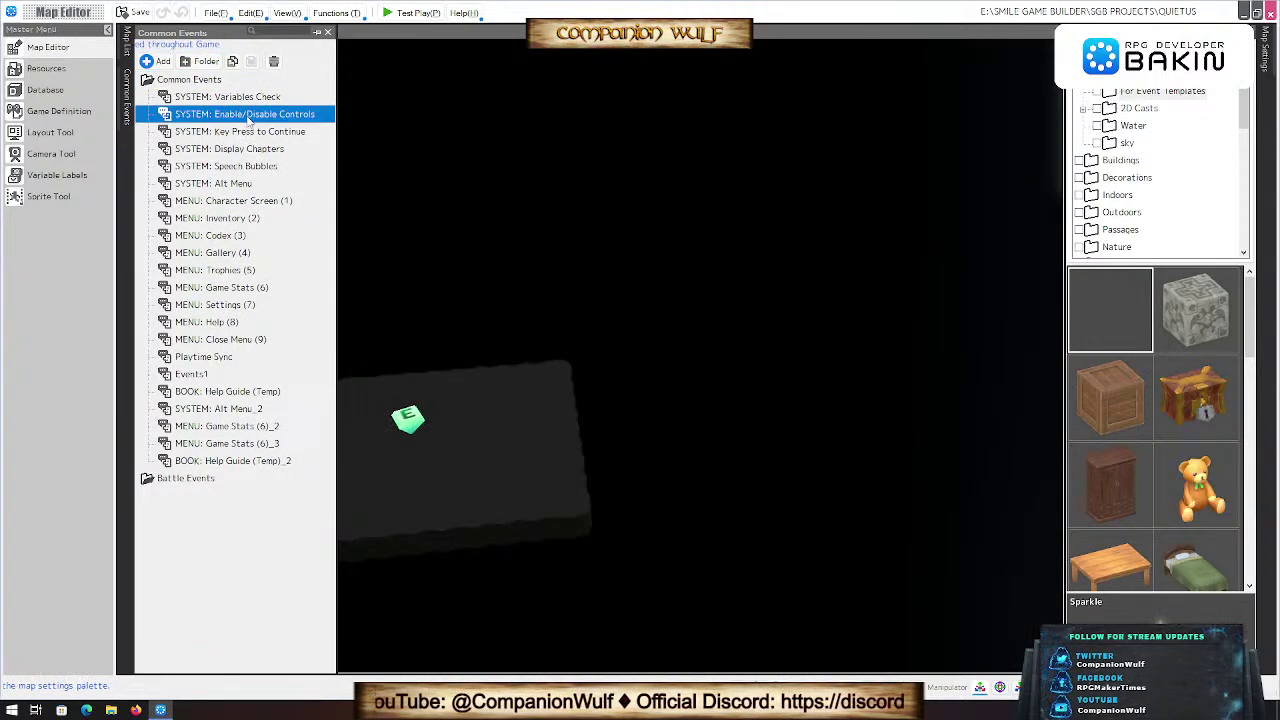
{"action": "double_click", "coordinate": [254, 117]}
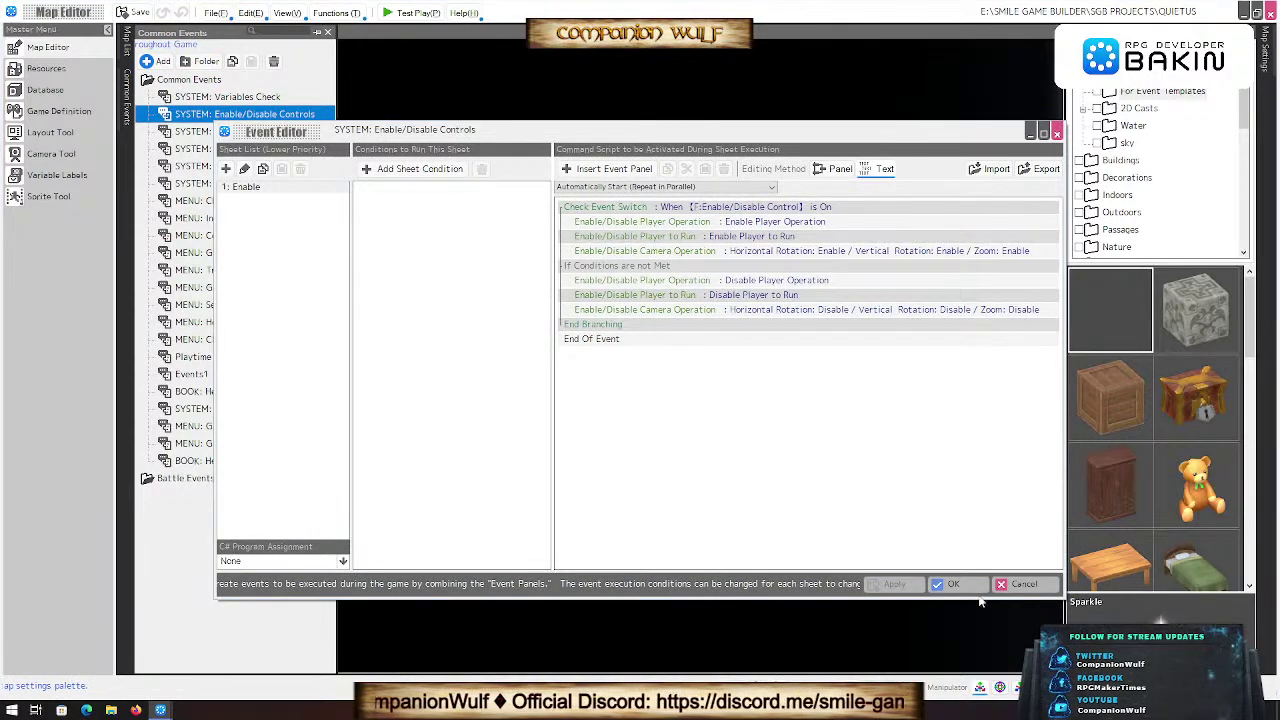
{"action": "left_click", "coordinate": [1025, 584]}
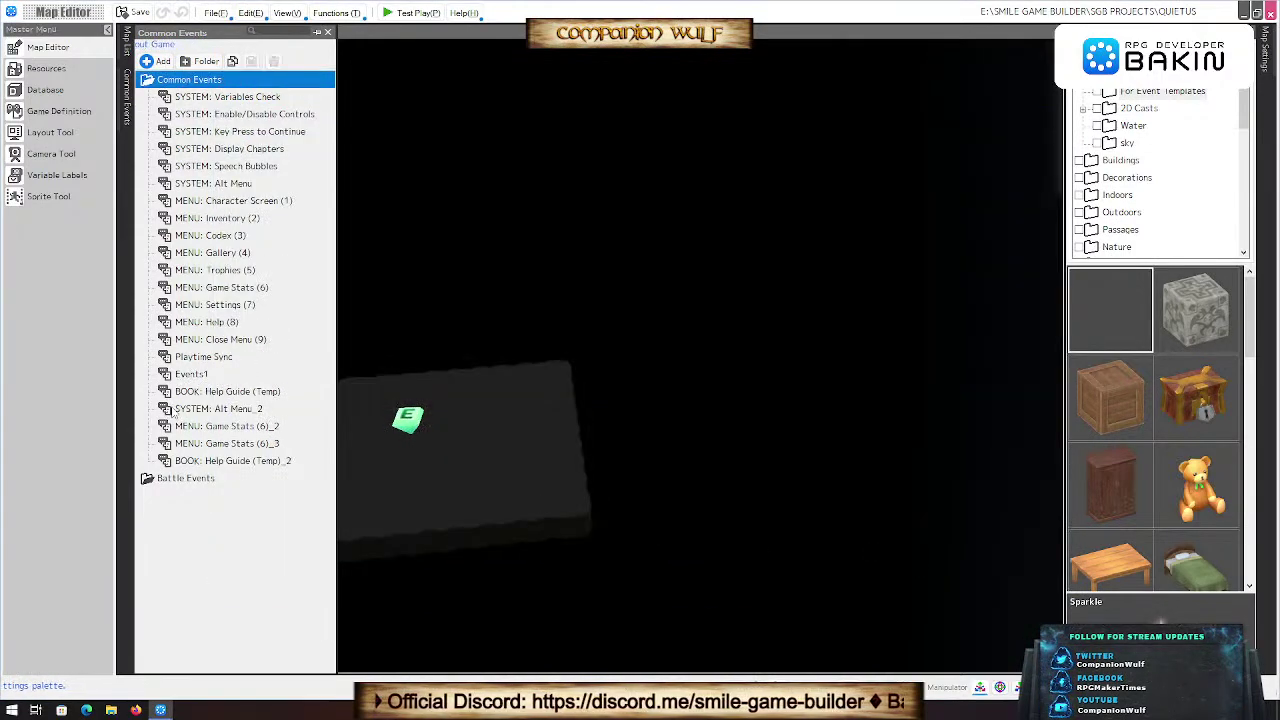
Step: Open the Autostart event on the START map, read through its first event sheet's commands, and close it without changes
{"action": "double_click", "coordinate": [402, 420]}
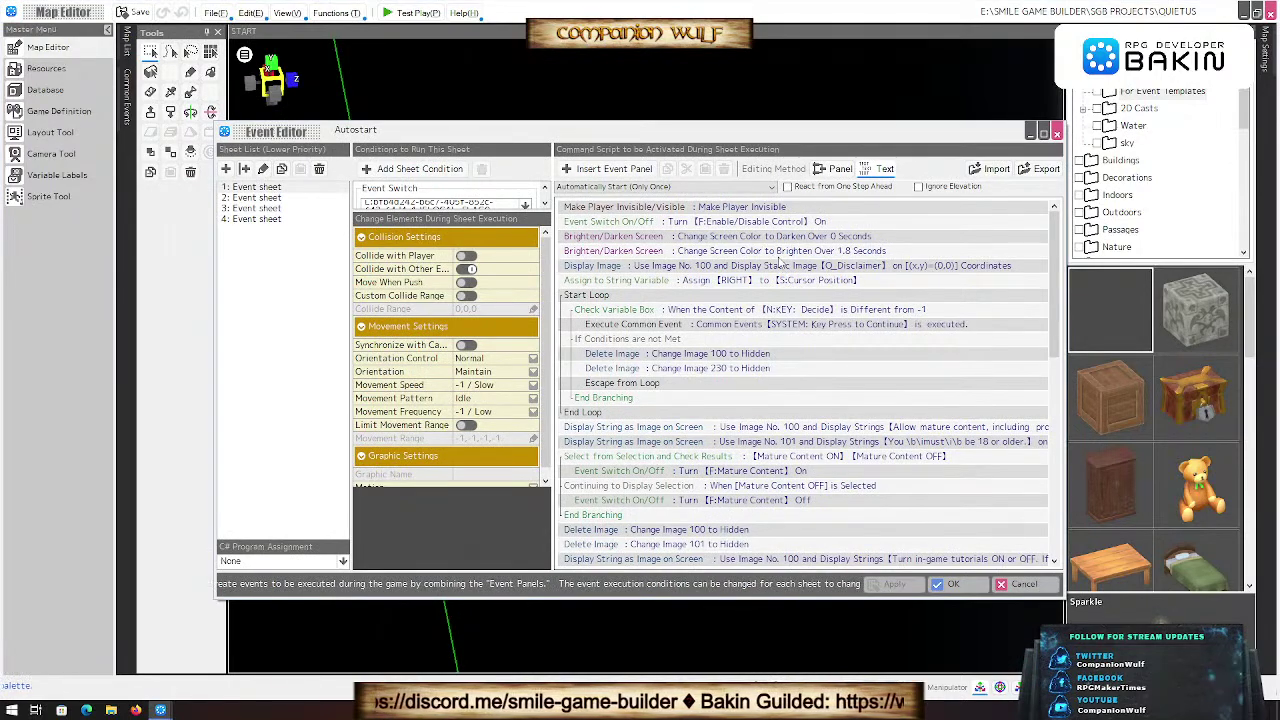
{"action": "scroll", "coordinate": [781, 262], "scroll_direction": "down", "scroll_amount": 4}
{"action": "scroll", "coordinate": [781, 262], "scroll_direction": "up", "scroll_amount": 4}
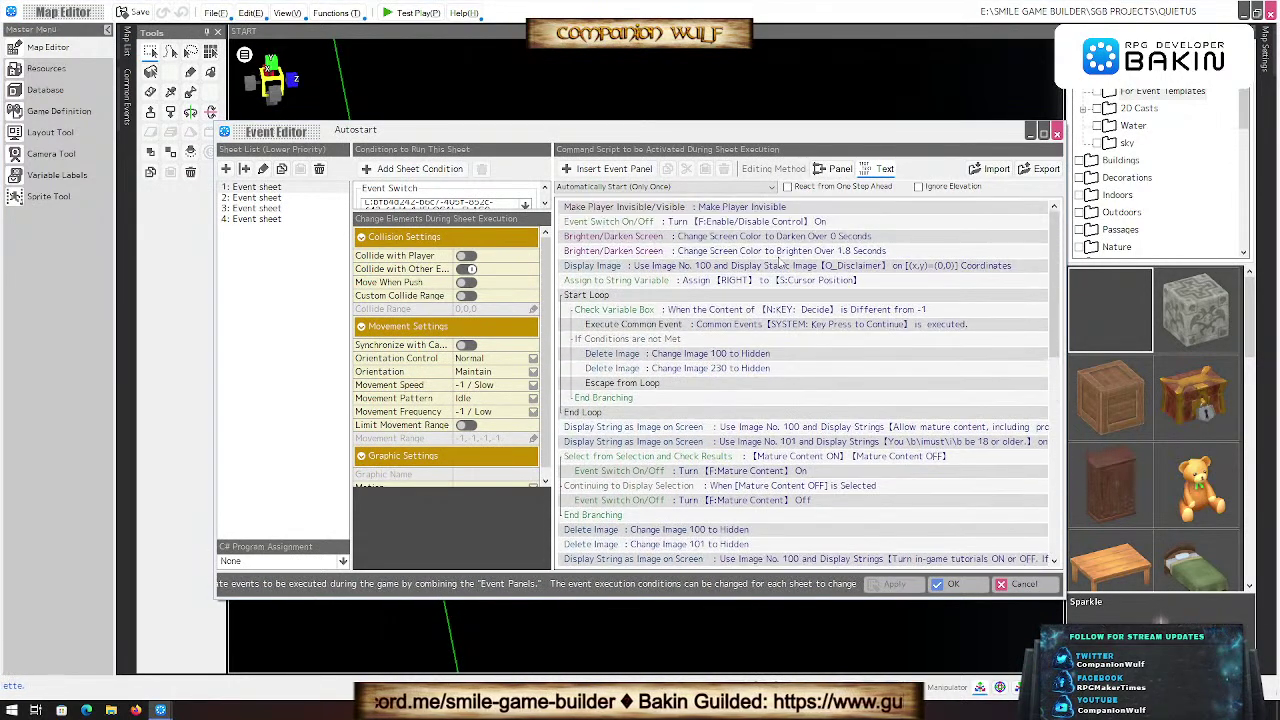
{"action": "scroll", "coordinate": [779, 262], "scroll_direction": "down", "scroll_amount": 3}
{"action": "left_click", "coordinate": [1022, 585]}
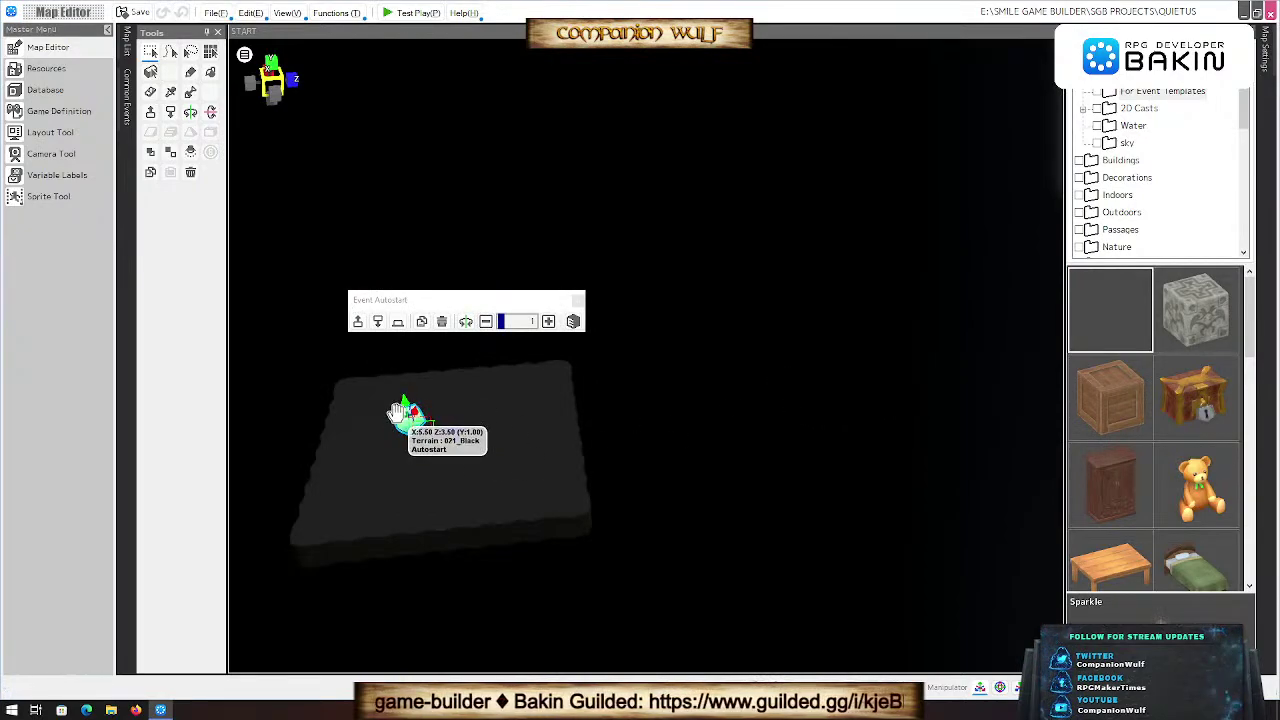
Step: Set the player's start position on the START map's black platform, near the Autostart event
{"action": "left_click", "coordinate": [127, 45]}
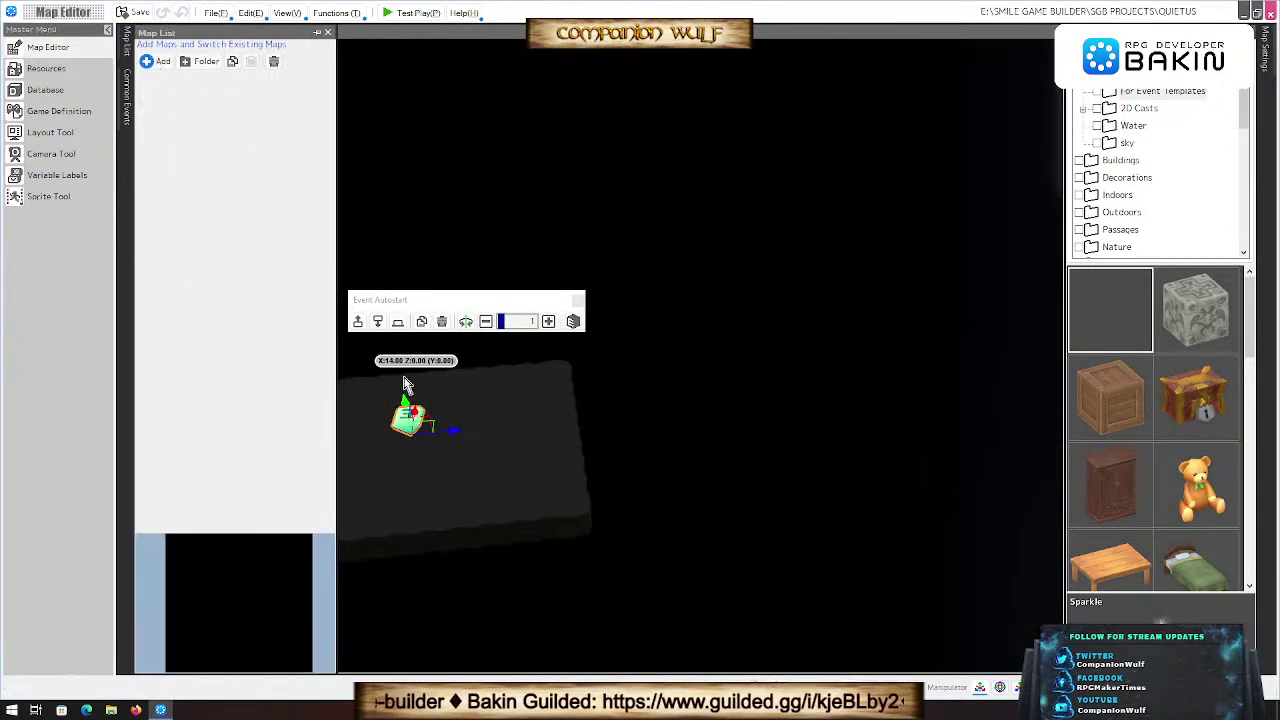
{"action": "right_click", "coordinate": [494, 438]}
{"action": "left_click", "coordinate": [571, 537]}
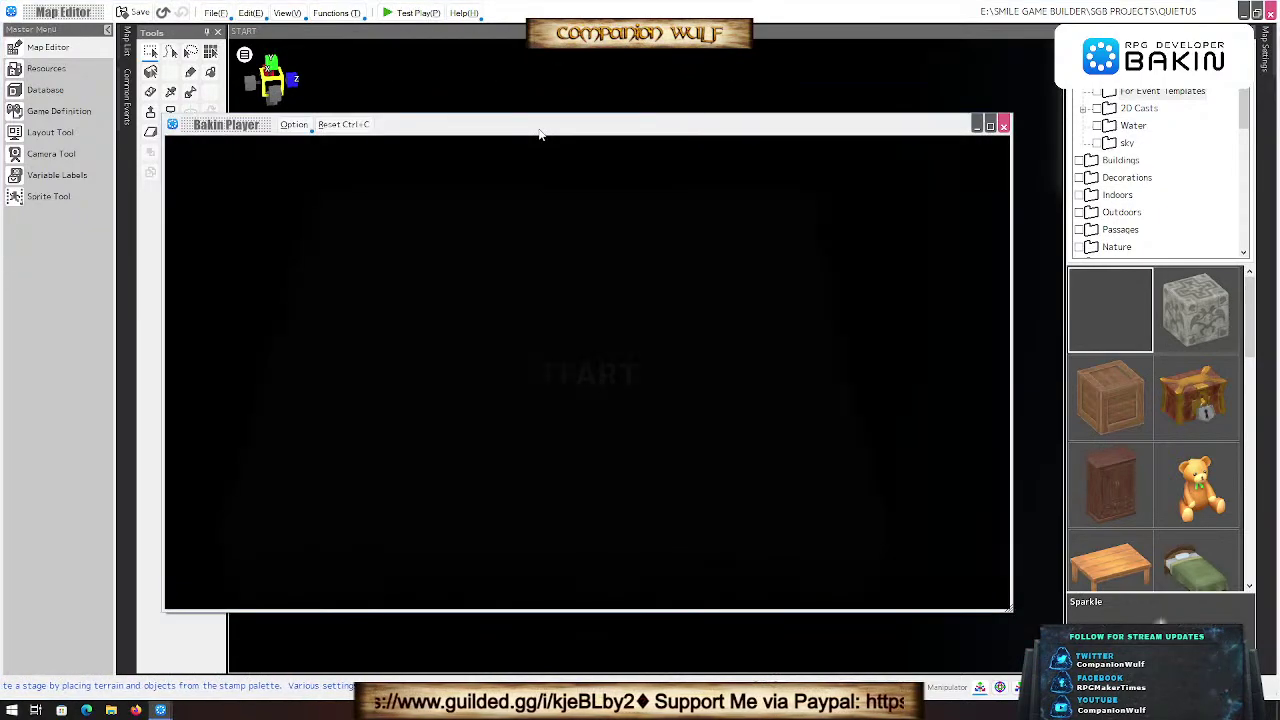
Step: Test play the game as far as the Disclaimer screen, try to reset and advance it, and close the player
{"action": "left_click", "coordinate": [744, 321]}
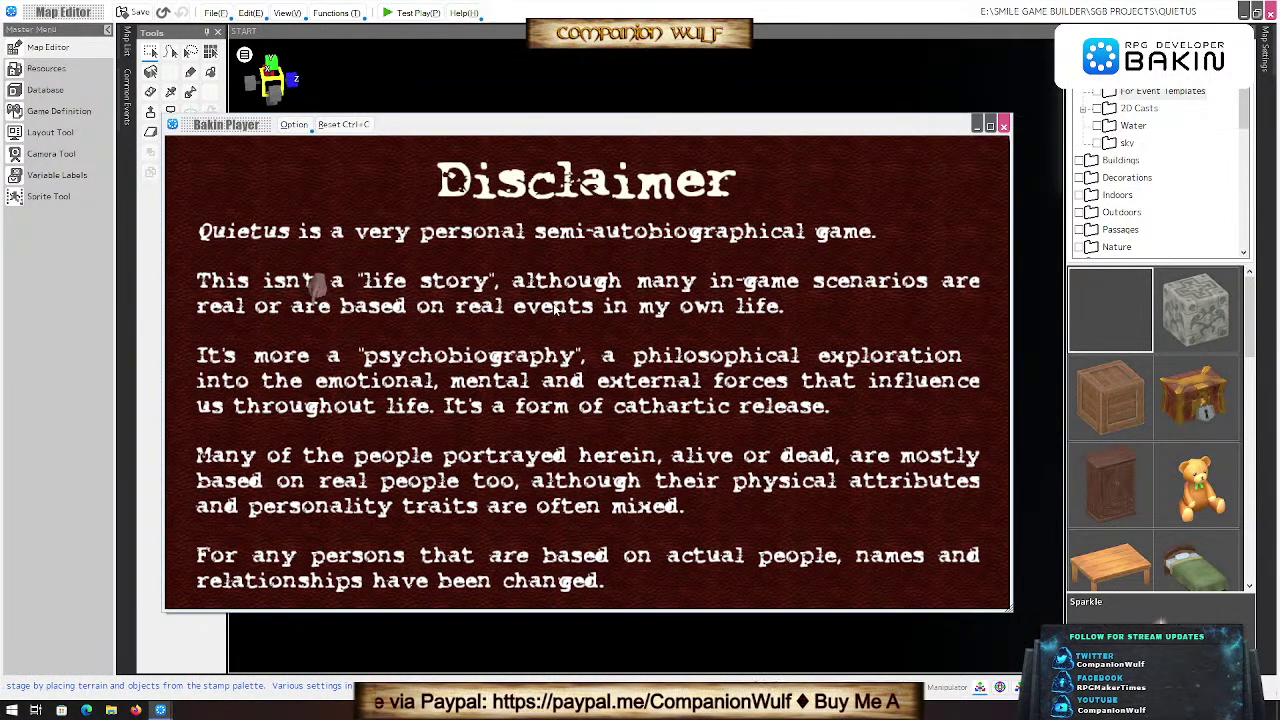
{"action": "left_click", "coordinate": [343, 126]}
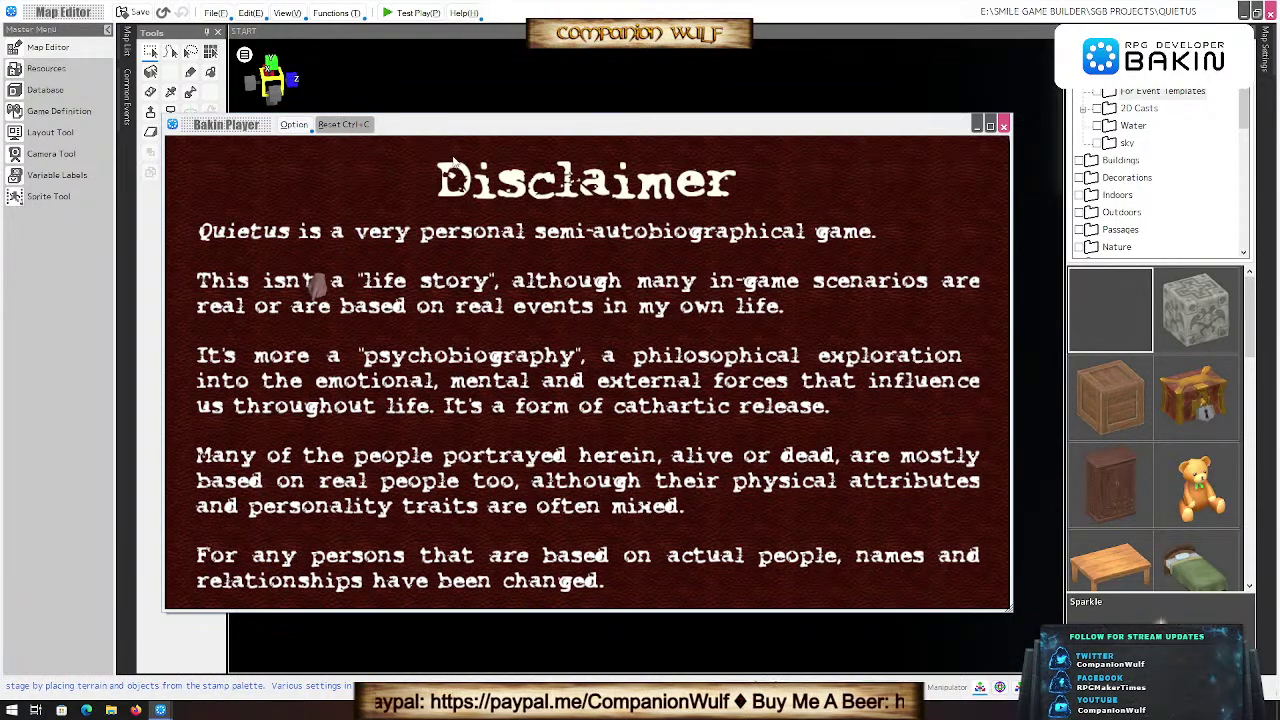
{"action": "key", "text": "Return"}
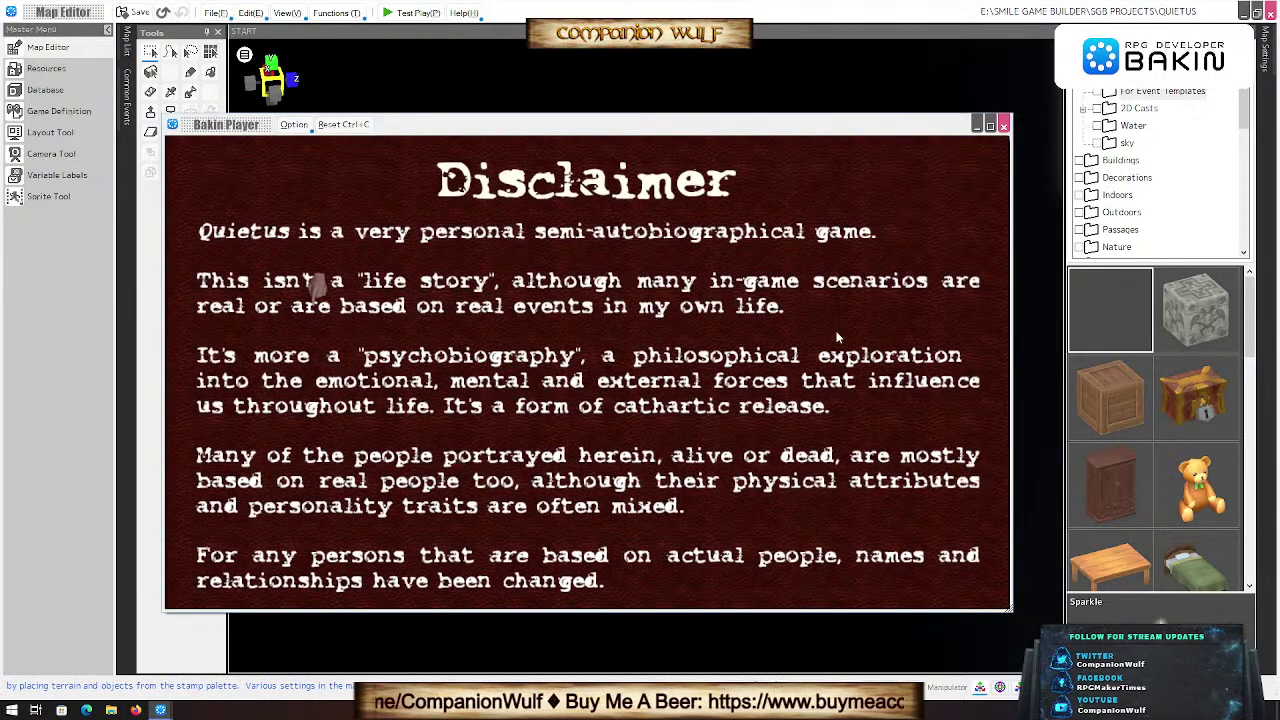
{"action": "left_click", "coordinate": [1003, 125]}
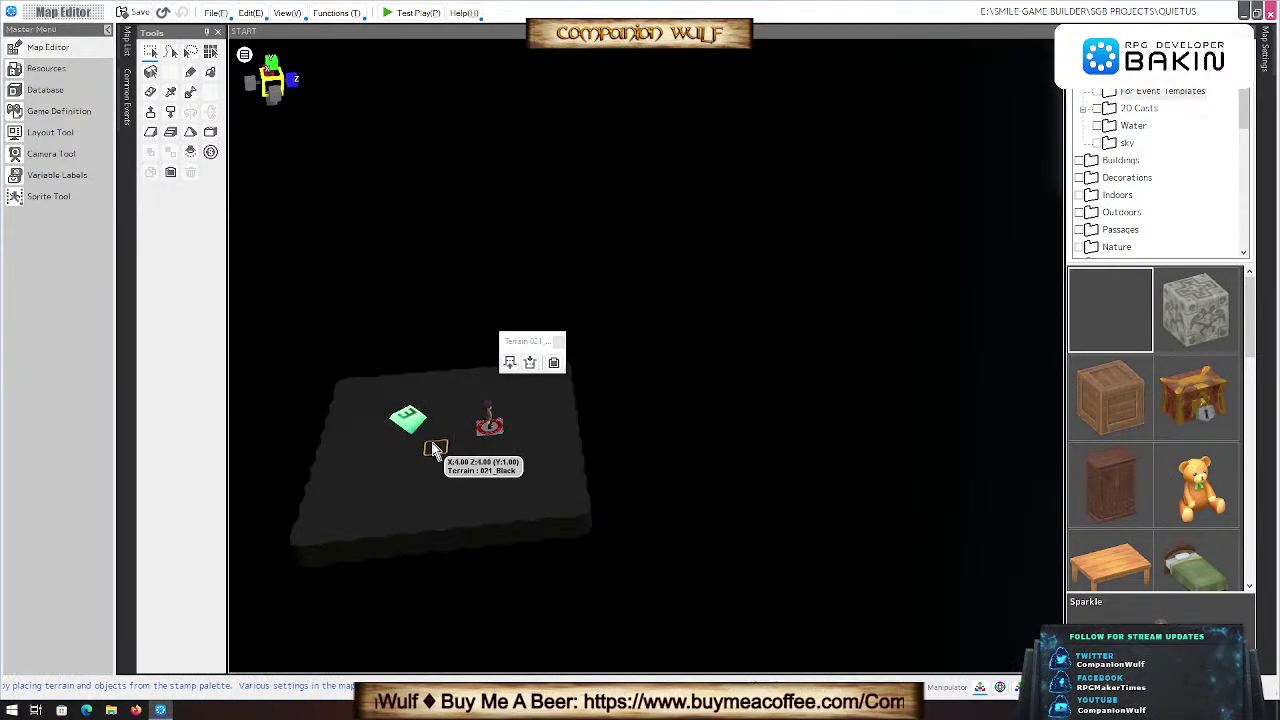